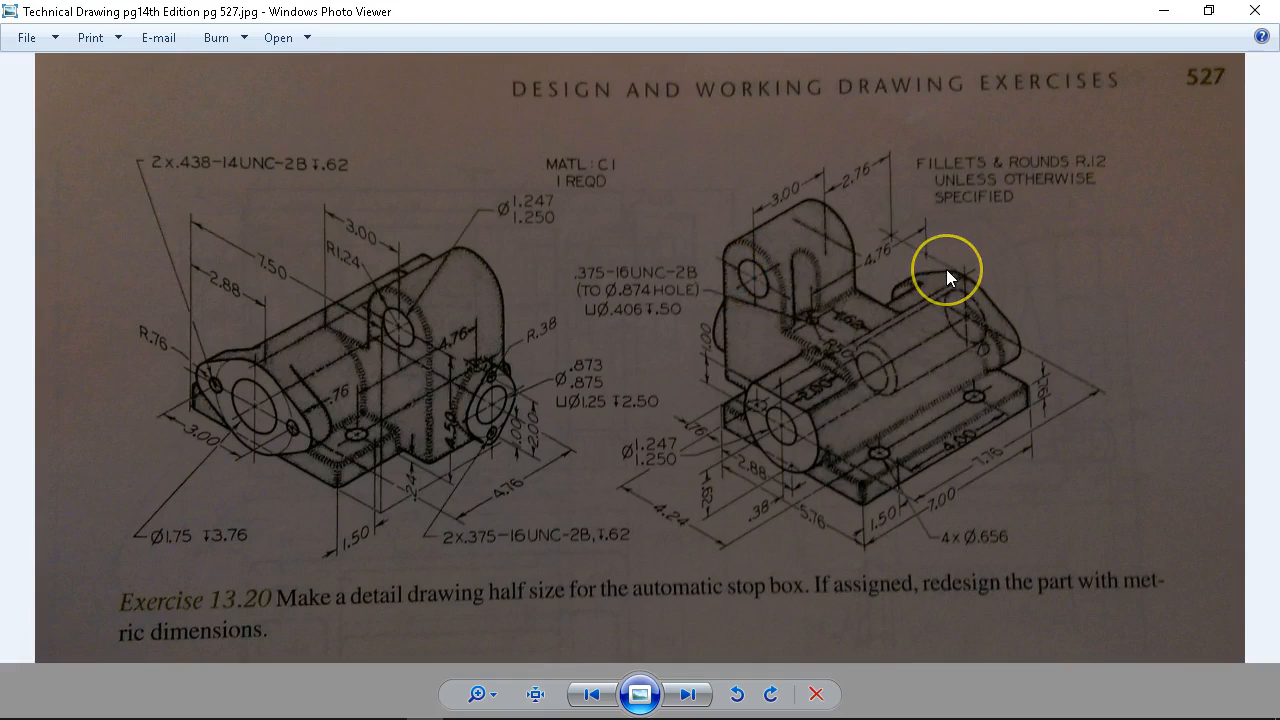
# Switch from the reference photo to SOLIDWORKS and create a new part from the Part Inch template
pyautogui.click(1164, 12)
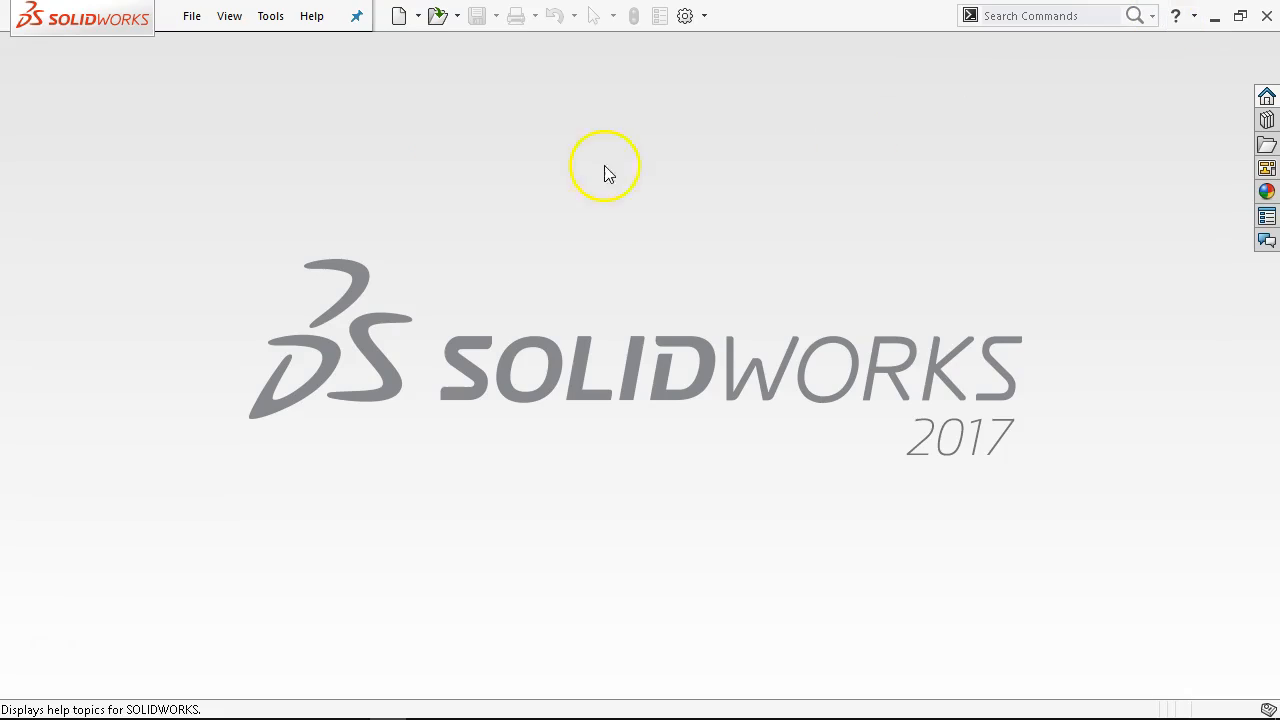
pyautogui.click(191, 16)
pyautogui.click(200, 46)
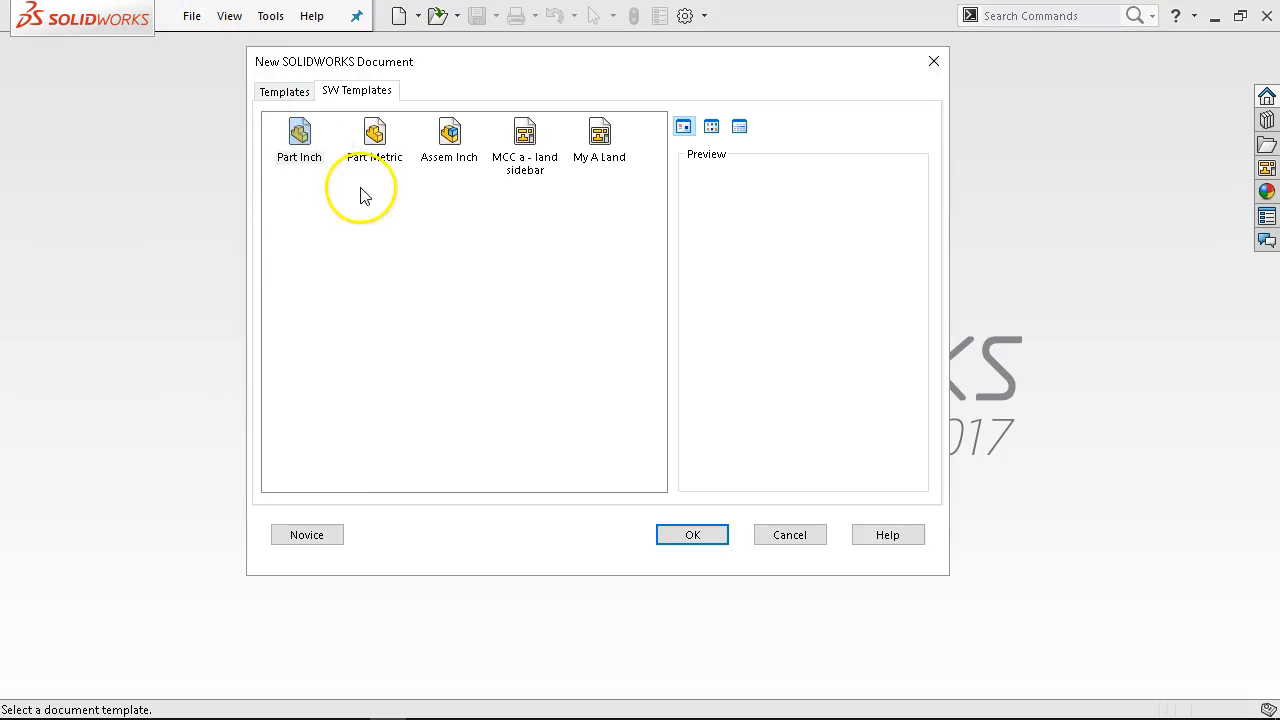
pyautogui.doubleClick(300, 140)
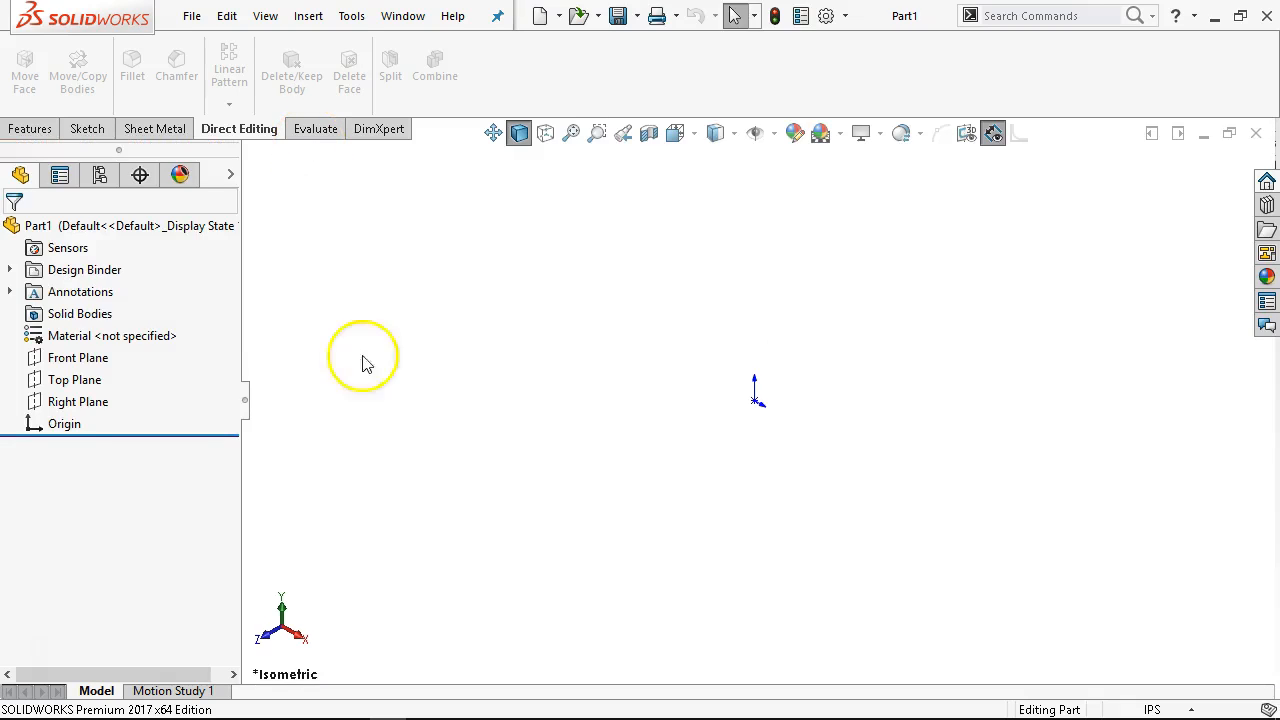
# Consult the stop box reference drawing and sketch a corner rectangle about 9.93 by 3.56 in from the origin on the Front Plane
pyautogui.click(424, 704)
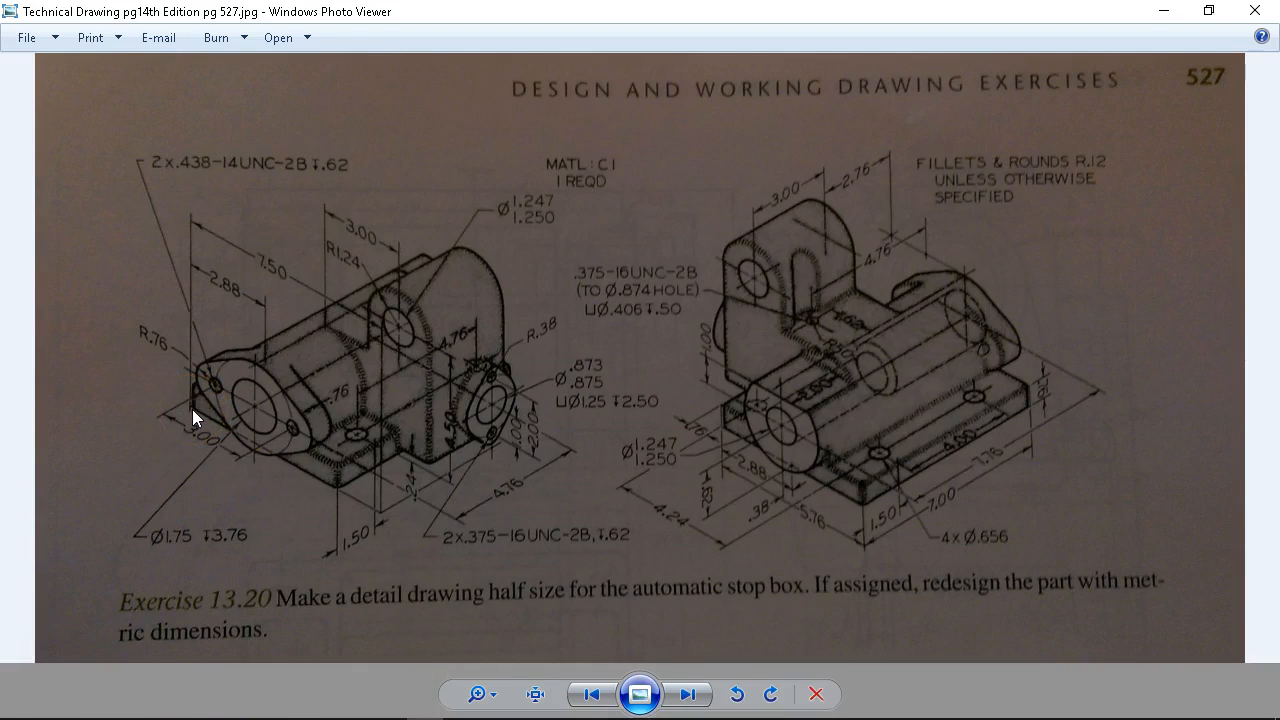
pyautogui.click(1163, 12)
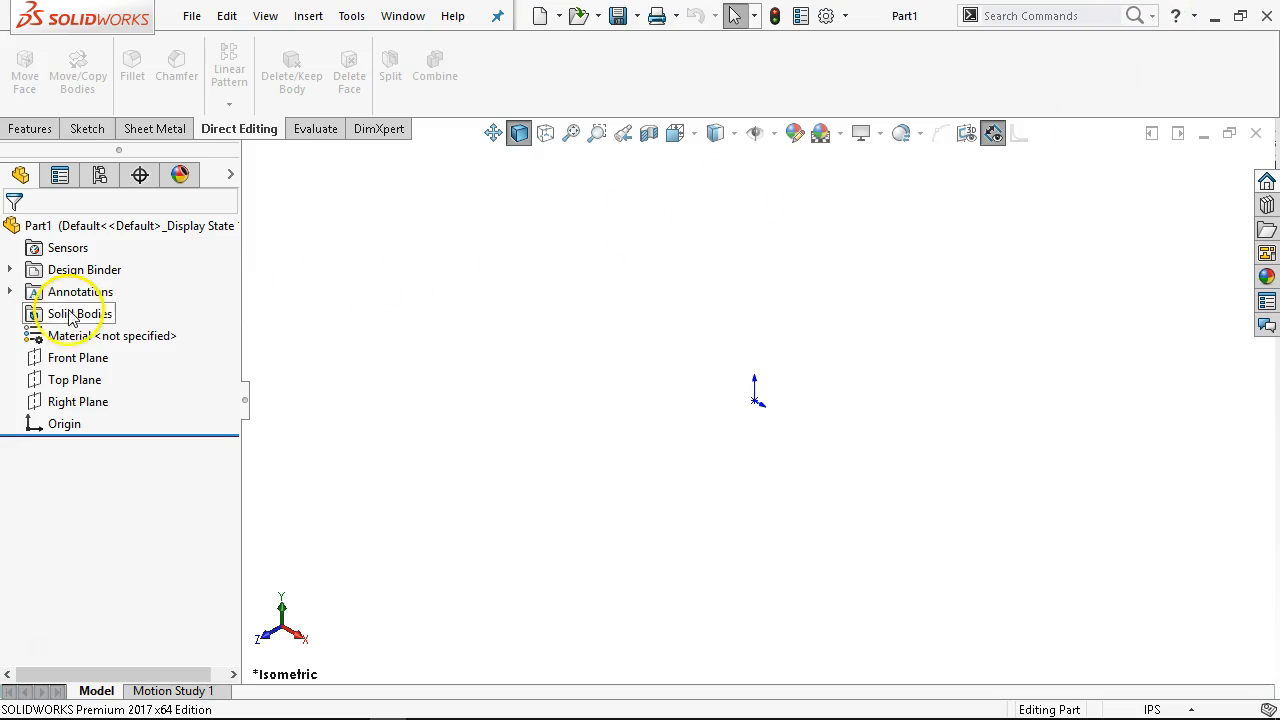
pyautogui.click(66, 357)
pyautogui.click(62, 328)
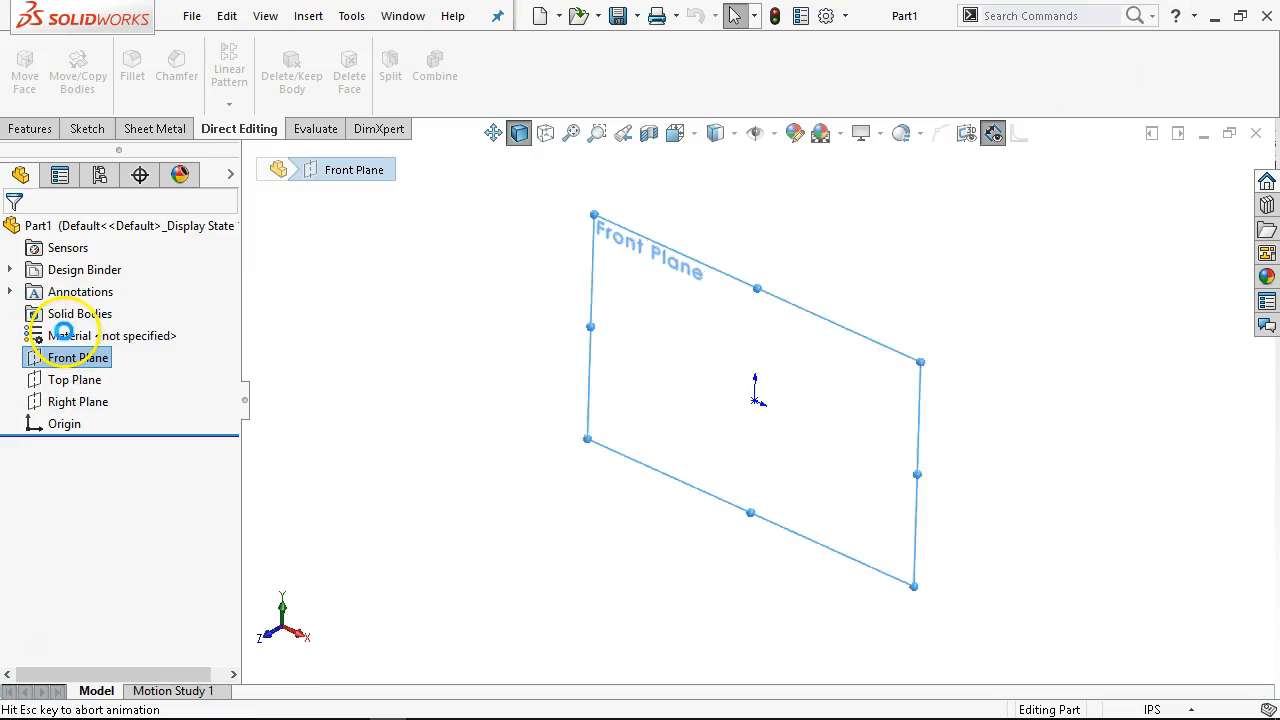
pyautogui.click(131, 76)
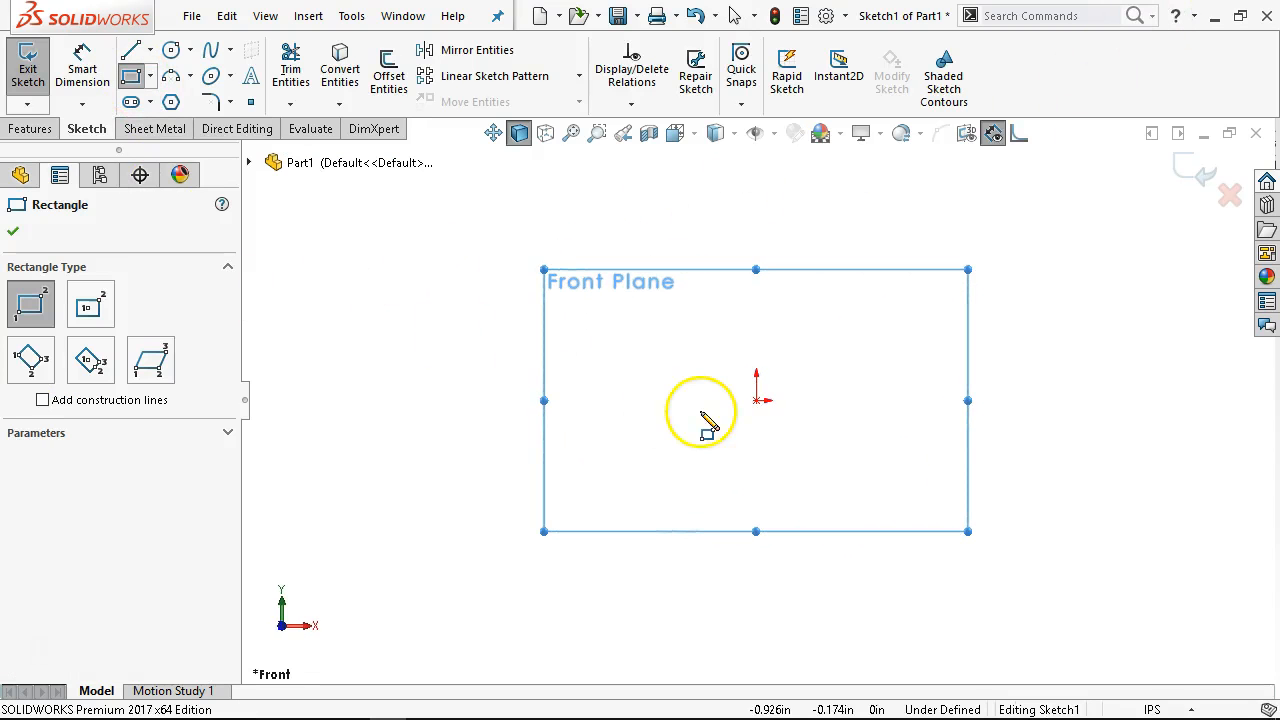
pyautogui.click(757, 400)
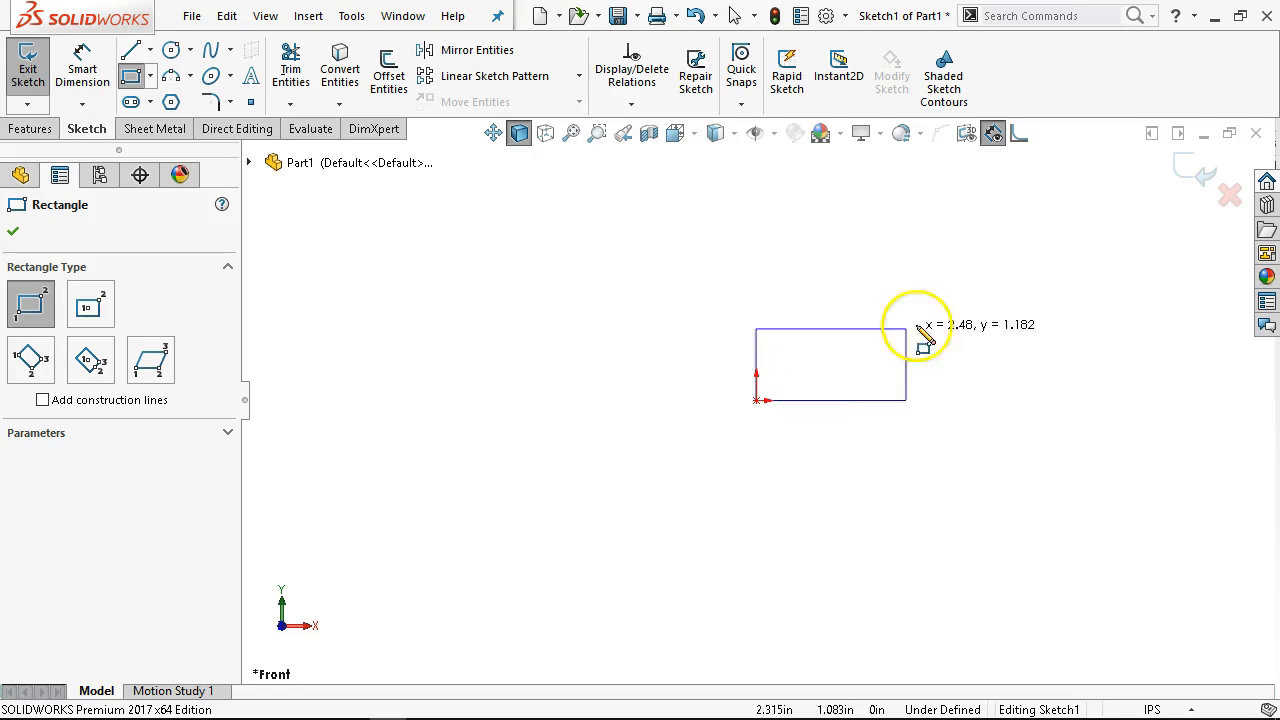
pyautogui.click(1128, 186)
# Dimension the rectangle's left vertical side and set its height to 5.75 in
pyautogui.rightClick(1108, 212)
pyautogui.click(1210, 211)
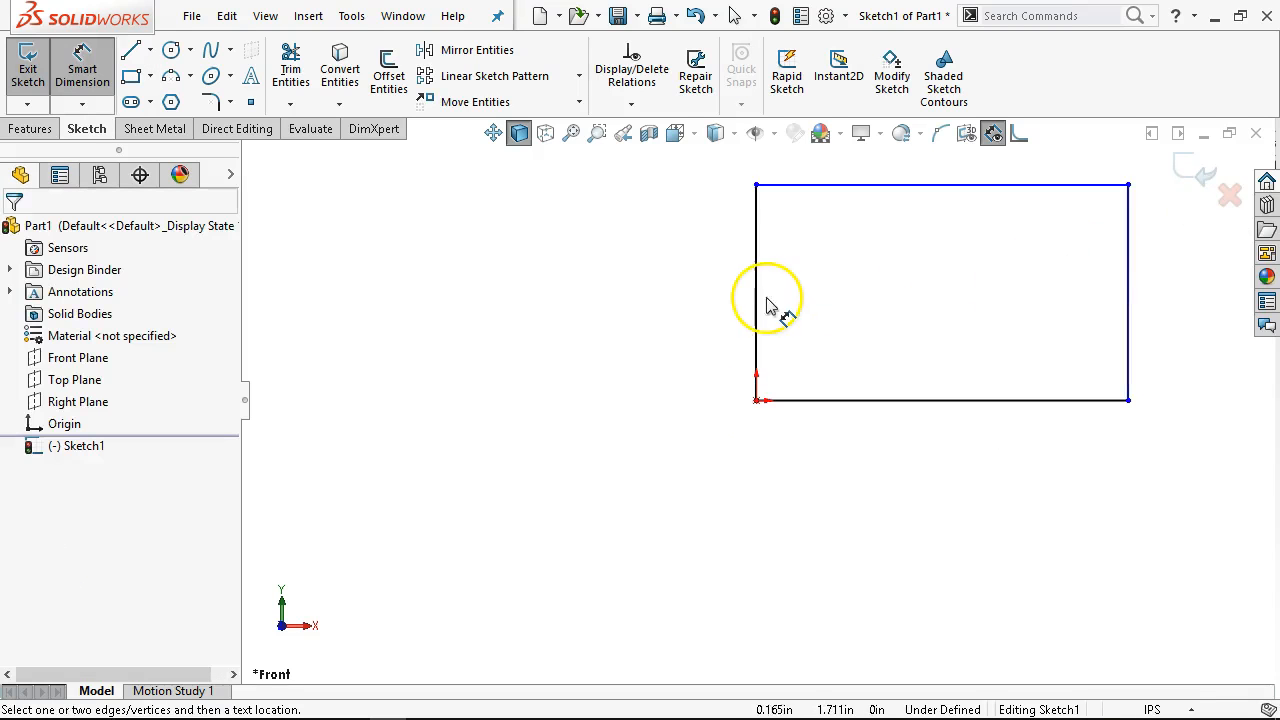
pyautogui.click(758, 300)
pyautogui.click(672, 305)
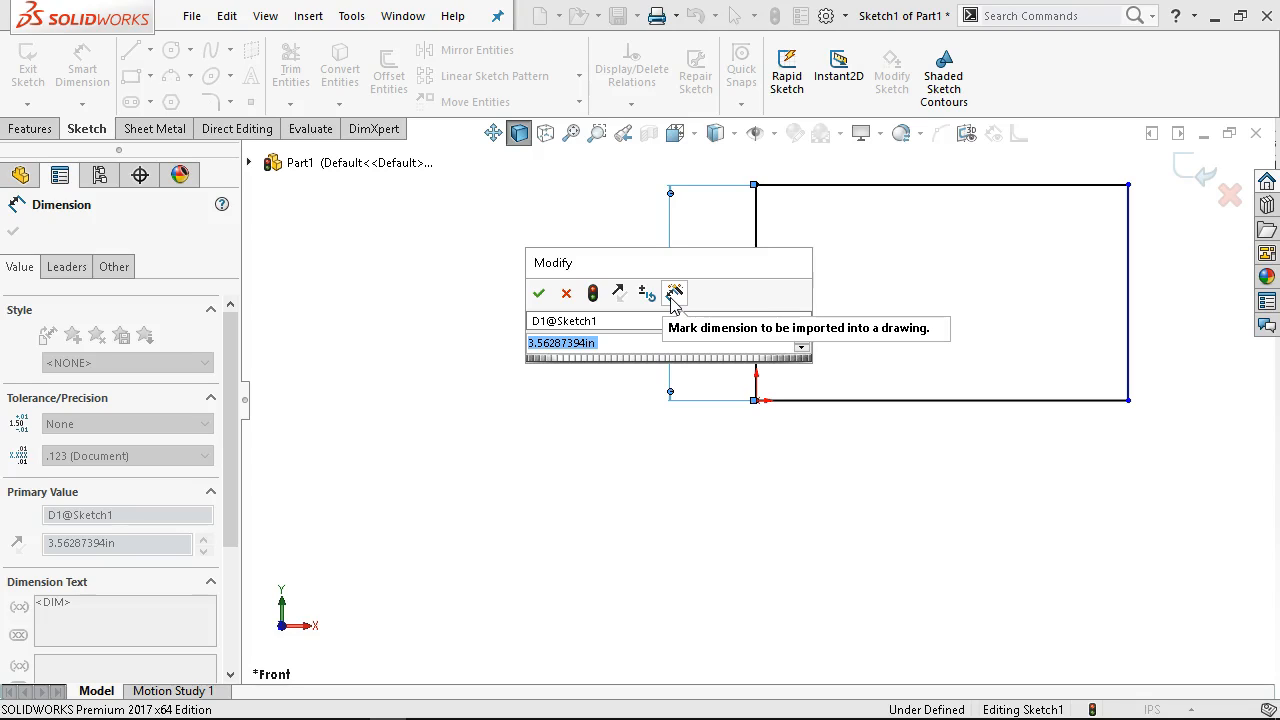
pyautogui.write('5.75')
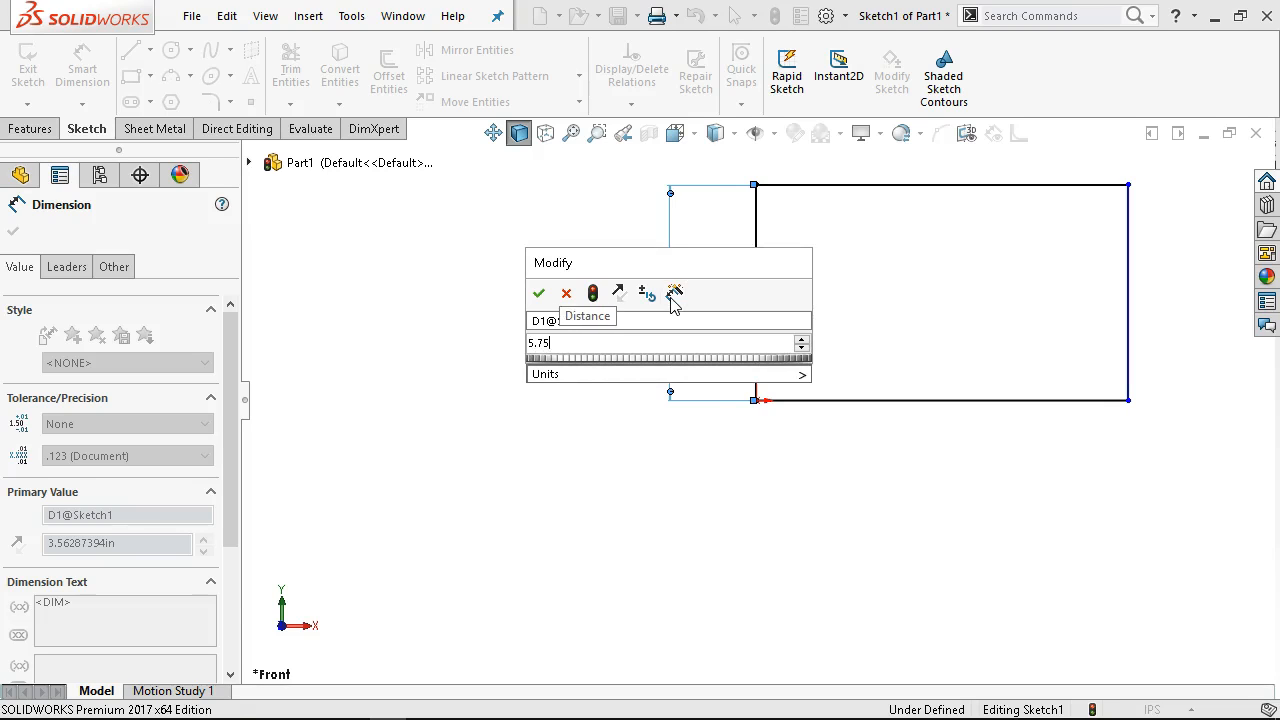
pyautogui.press('Return')
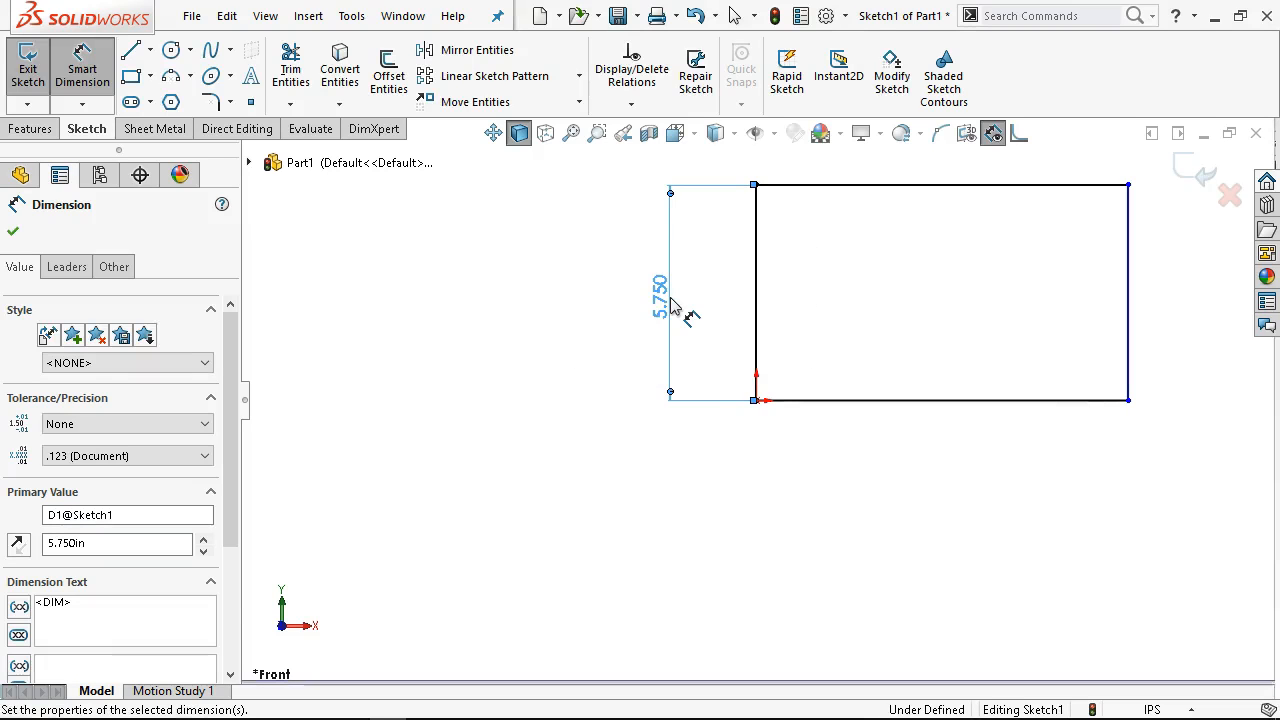
# Dimension the rectangle's bottom edge, setting its width to 7.5 in, and leave the dimension tool
pyautogui.click(800, 401)
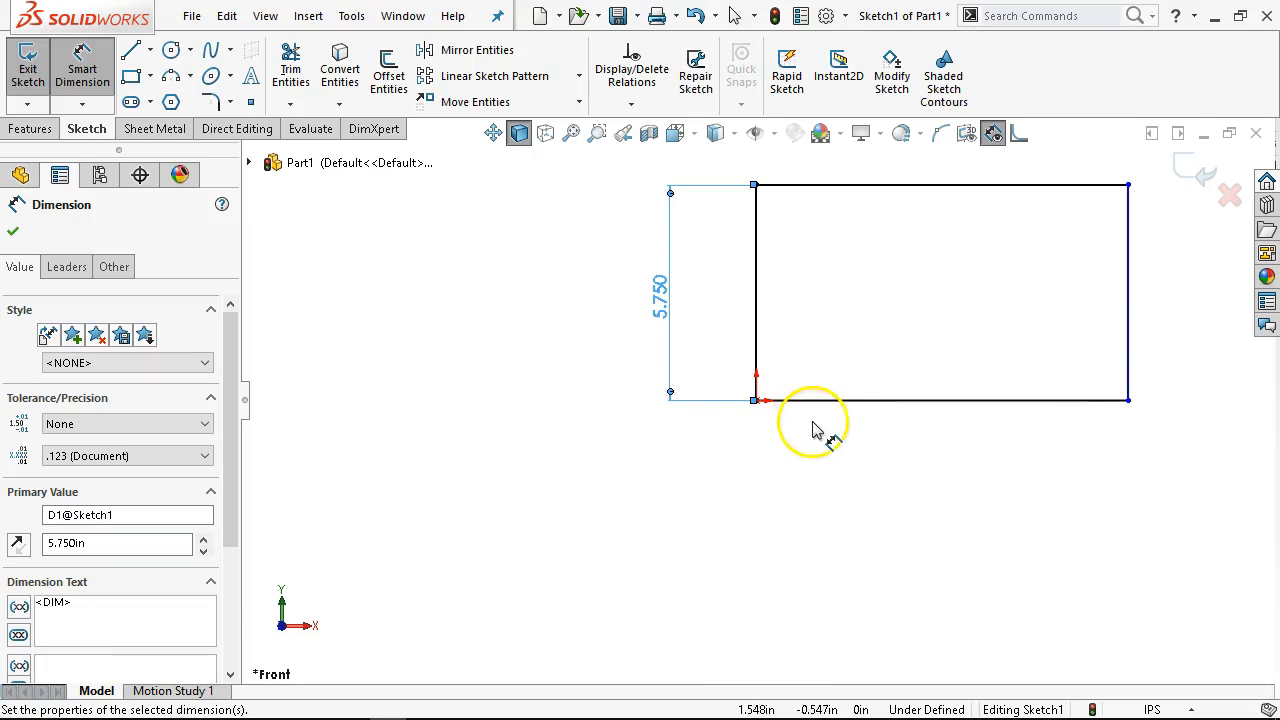
pyautogui.click(838, 458)
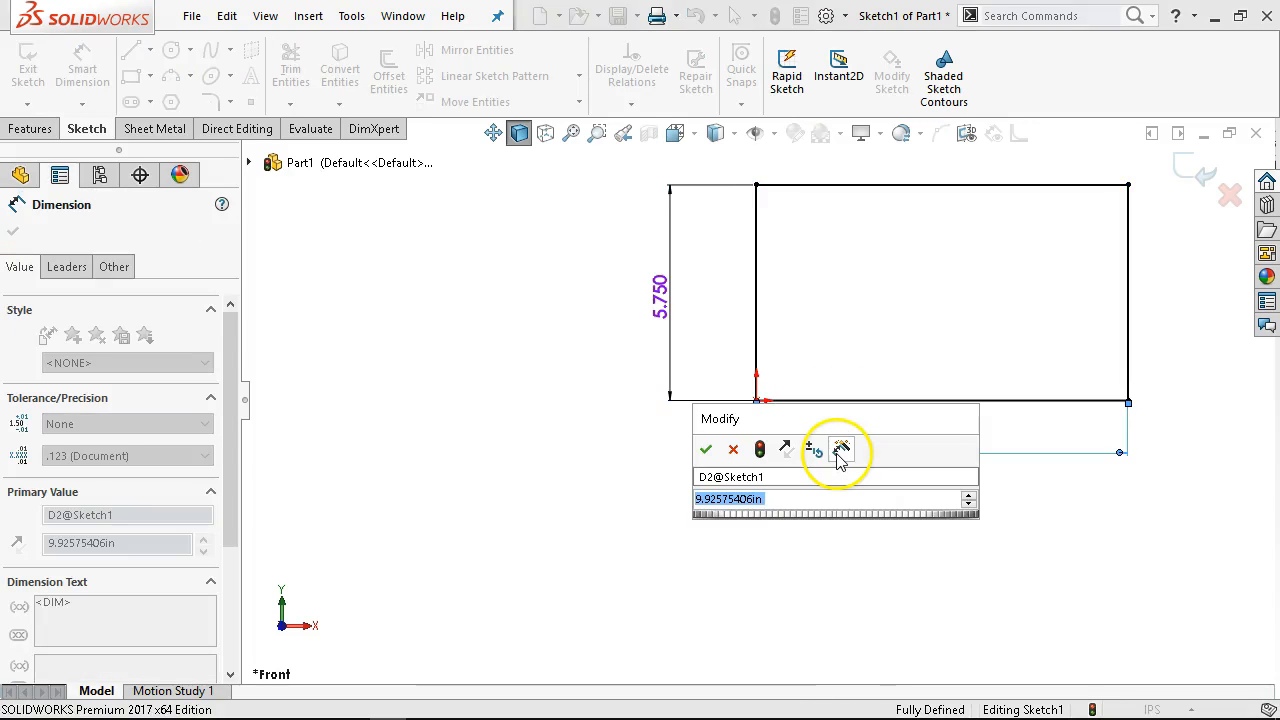
pyautogui.write('7.5')
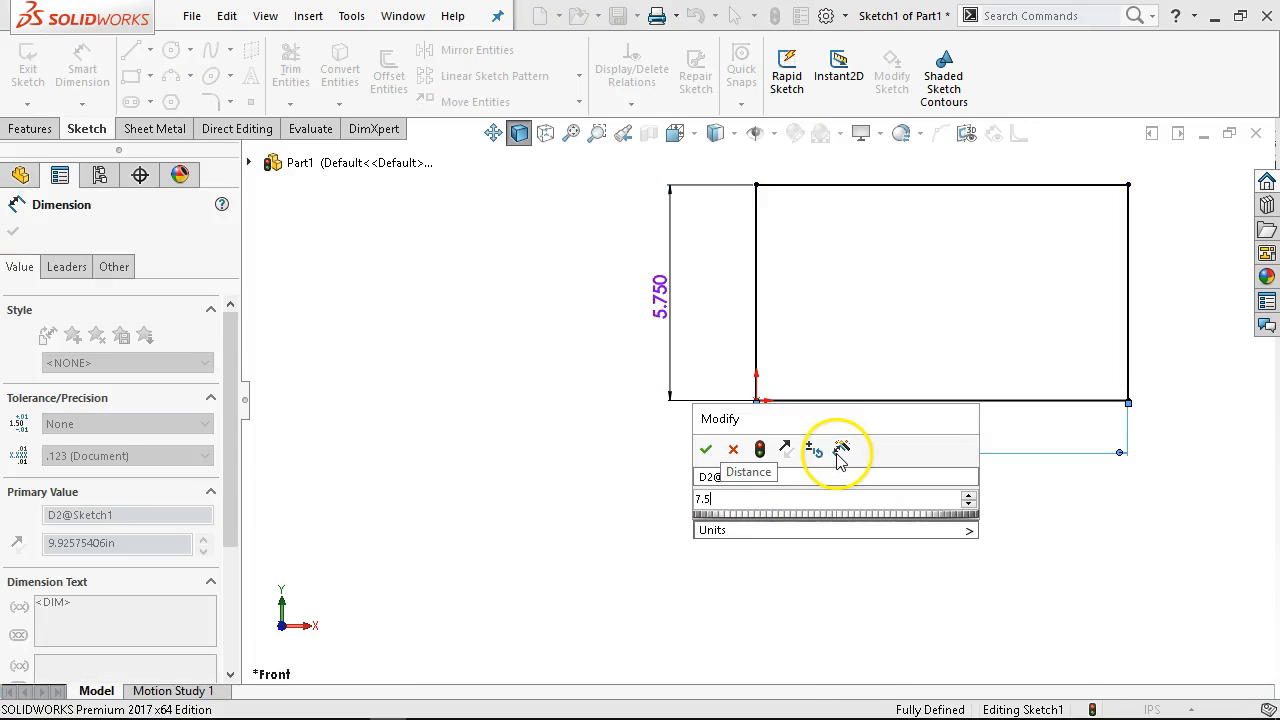
pyautogui.press('Return')
pyautogui.scroll(-4, 943, 280)
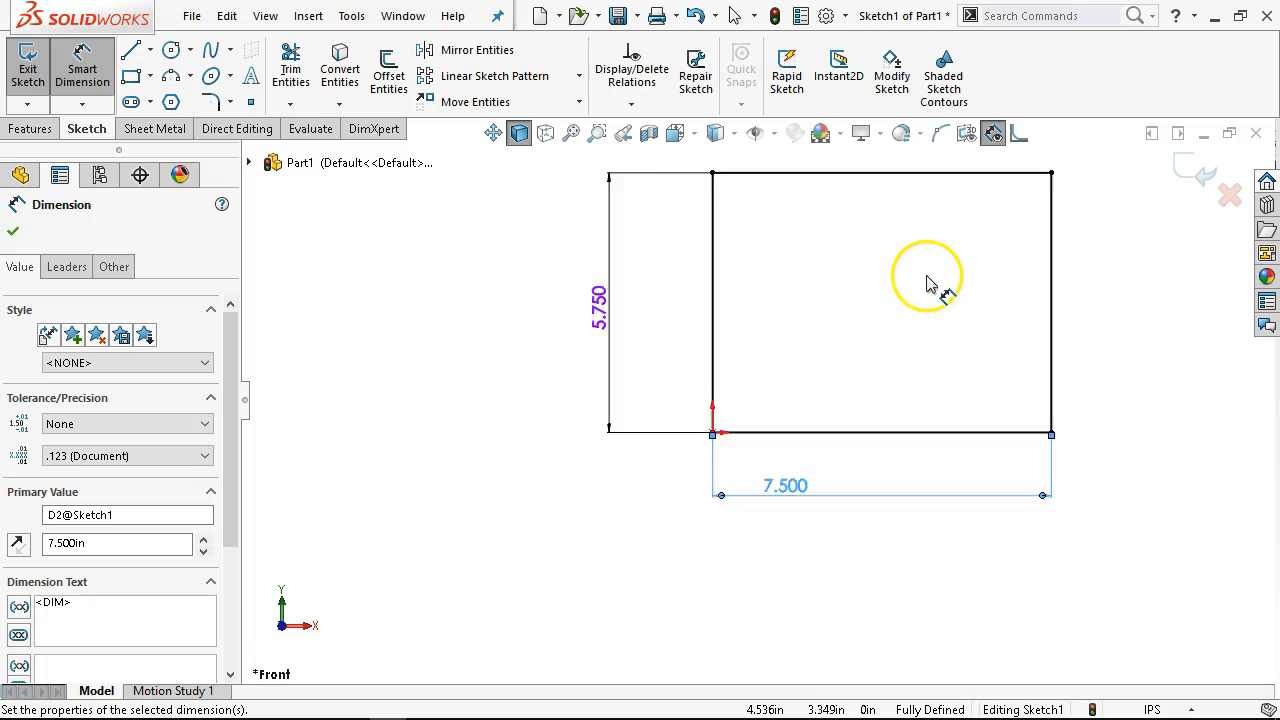
pyautogui.rightClick(927, 300)
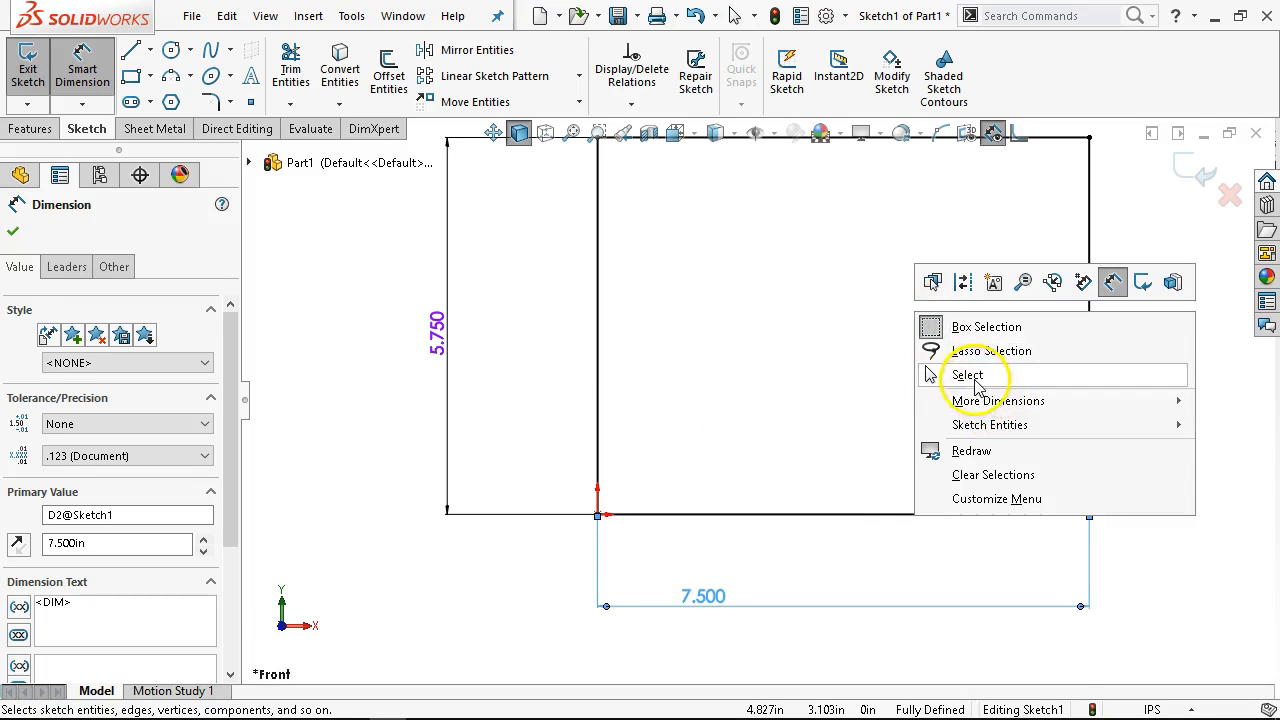
pyautogui.click(967, 374)
# Draw a circle inside the rectangle near its lower-left corner and set its diameter to 1.75 in
pyautogui.click(171, 52)
pyautogui.click(696, 418)
pyautogui.click(747, 447)
pyautogui.rightClick(752, 456)
pyautogui.click(934, 420)
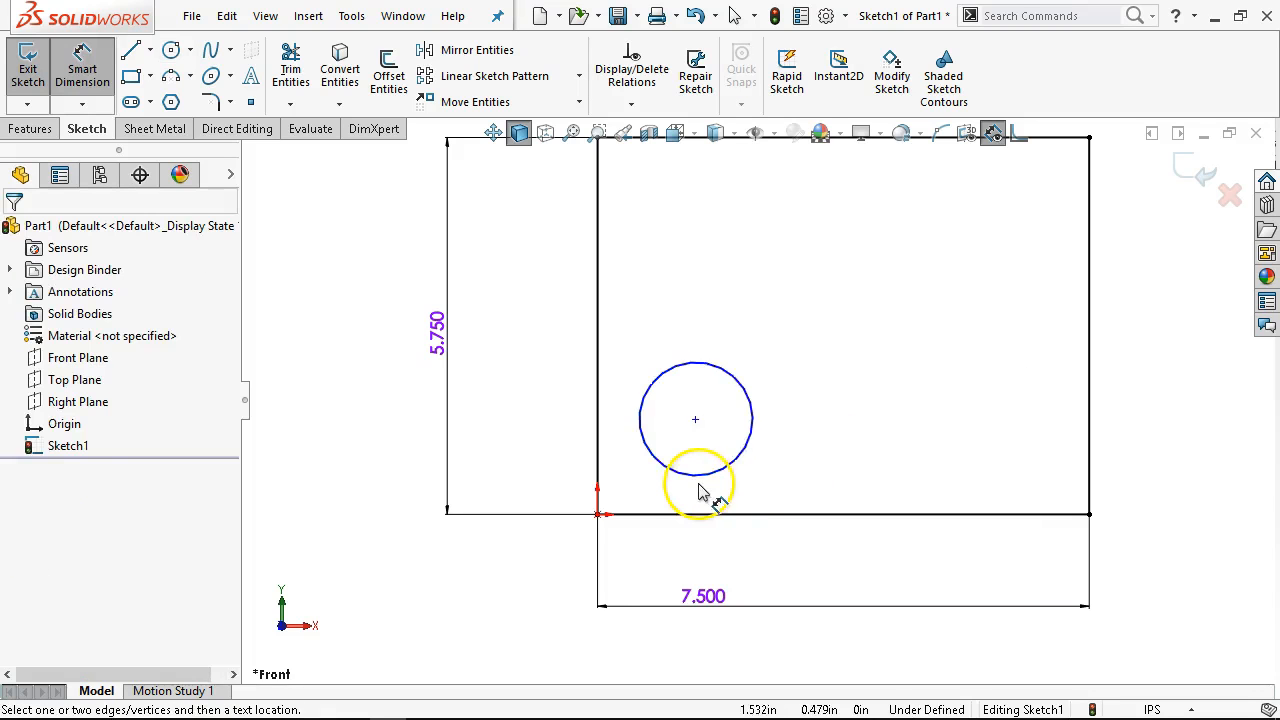
pyautogui.click(708, 476)
pyautogui.click(410, 617)
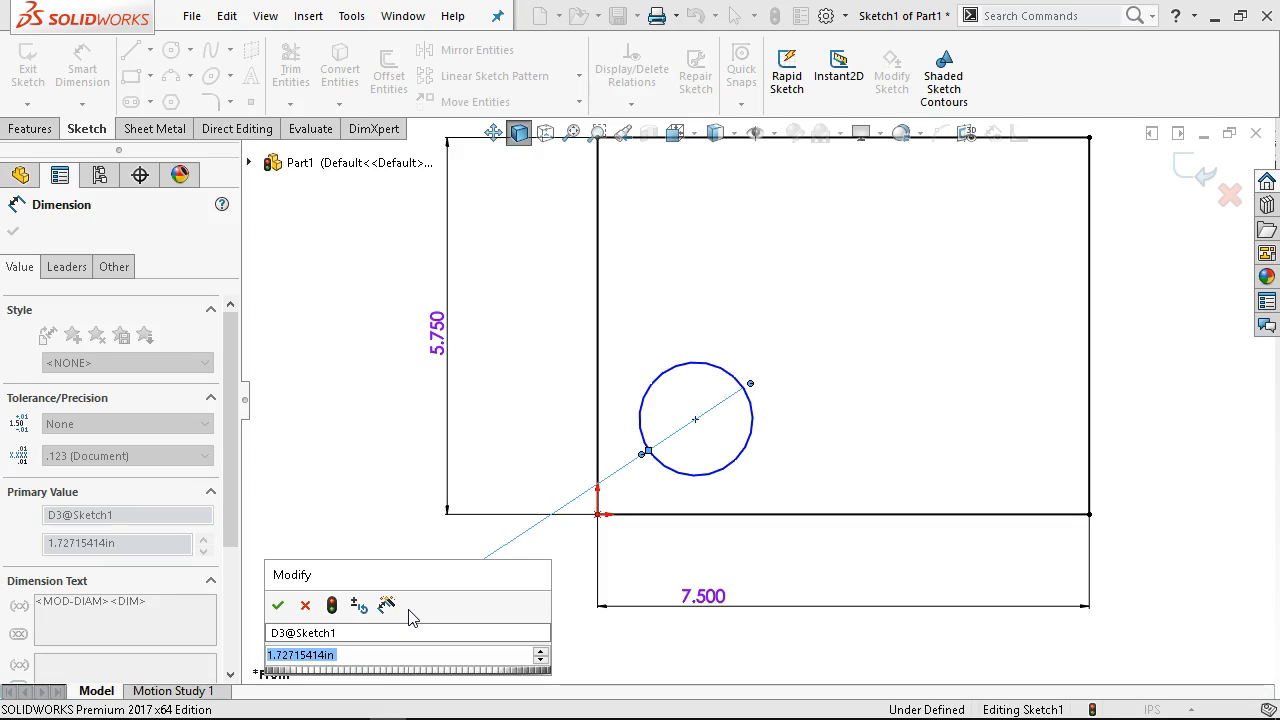
pyautogui.write('1.75')
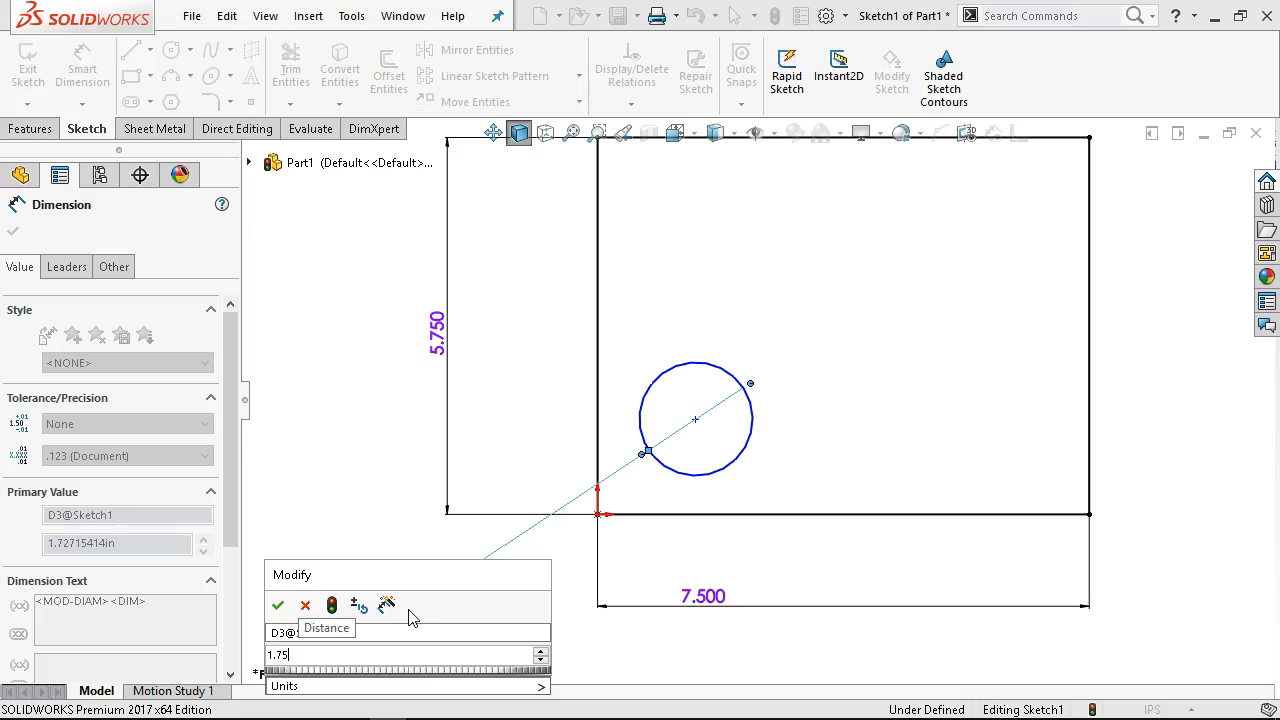
pyautogui.press('Return')
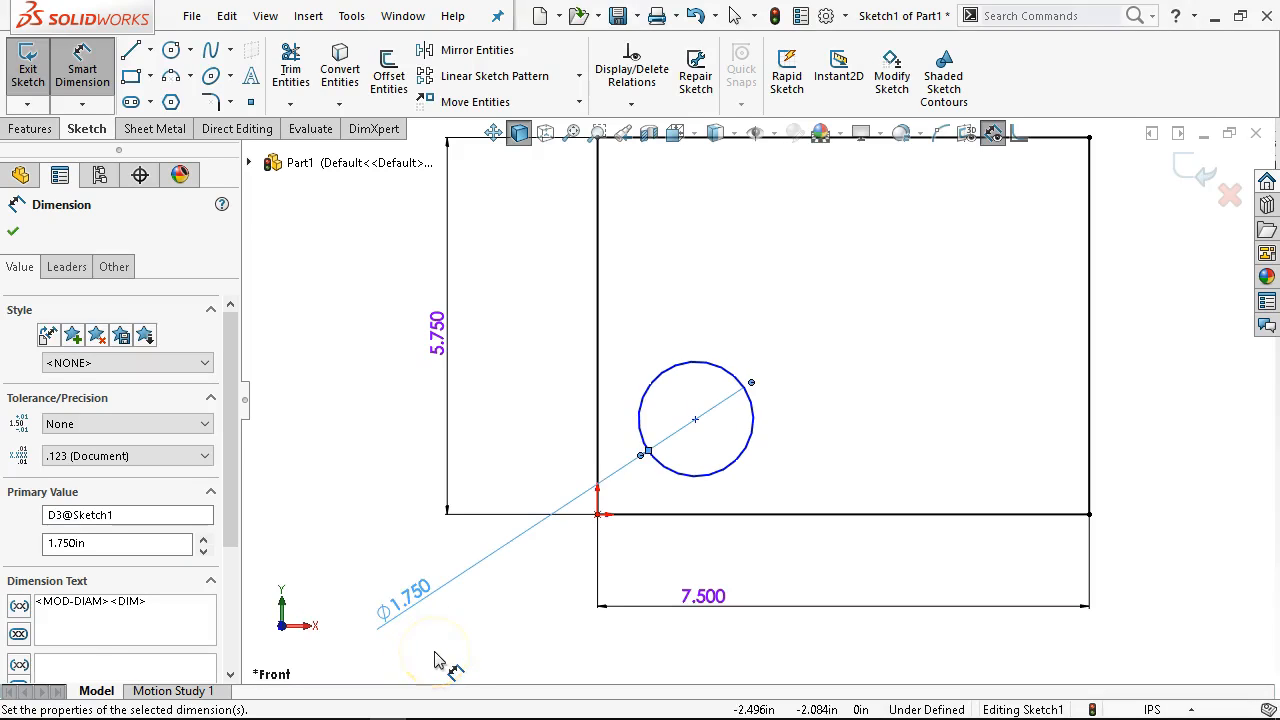
# Set the horizontal distance from the rectangle's left side to the circle's center to 2.88 in
pyautogui.click(597, 443)
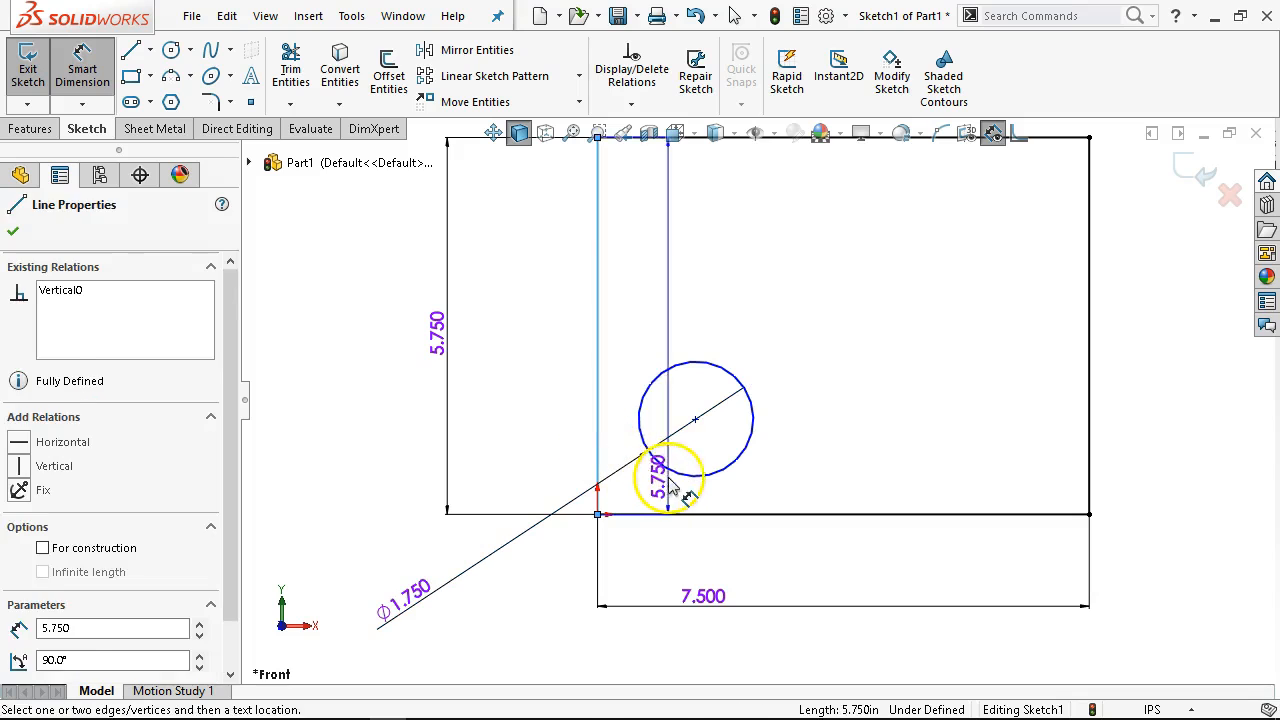
pyautogui.click(678, 473)
pyautogui.click(641, 665)
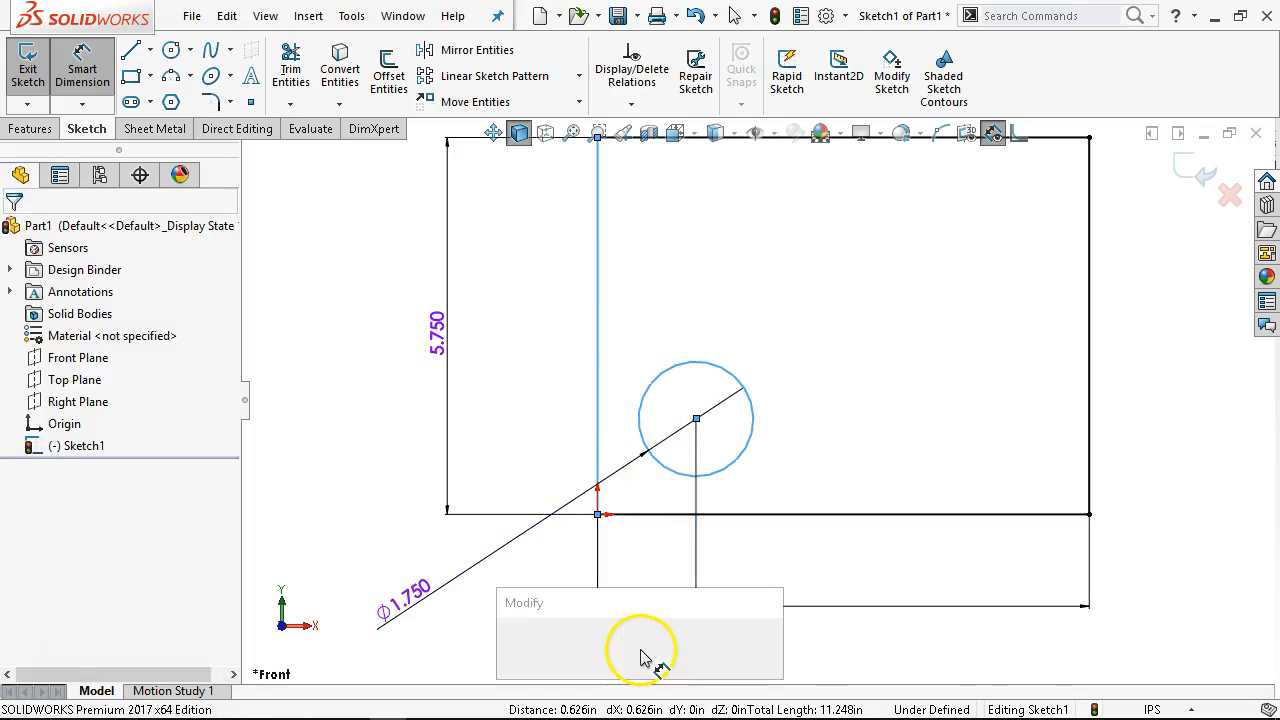
pyautogui.write('2.88')
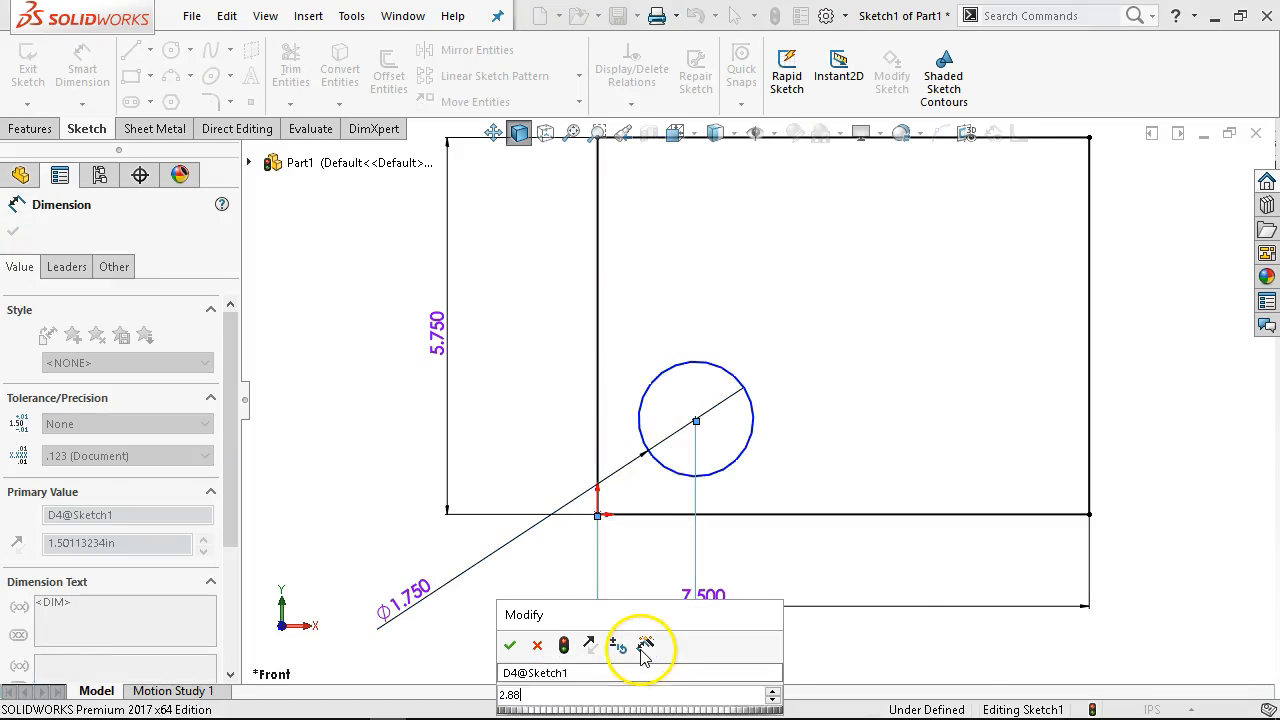
pyautogui.press('Return')
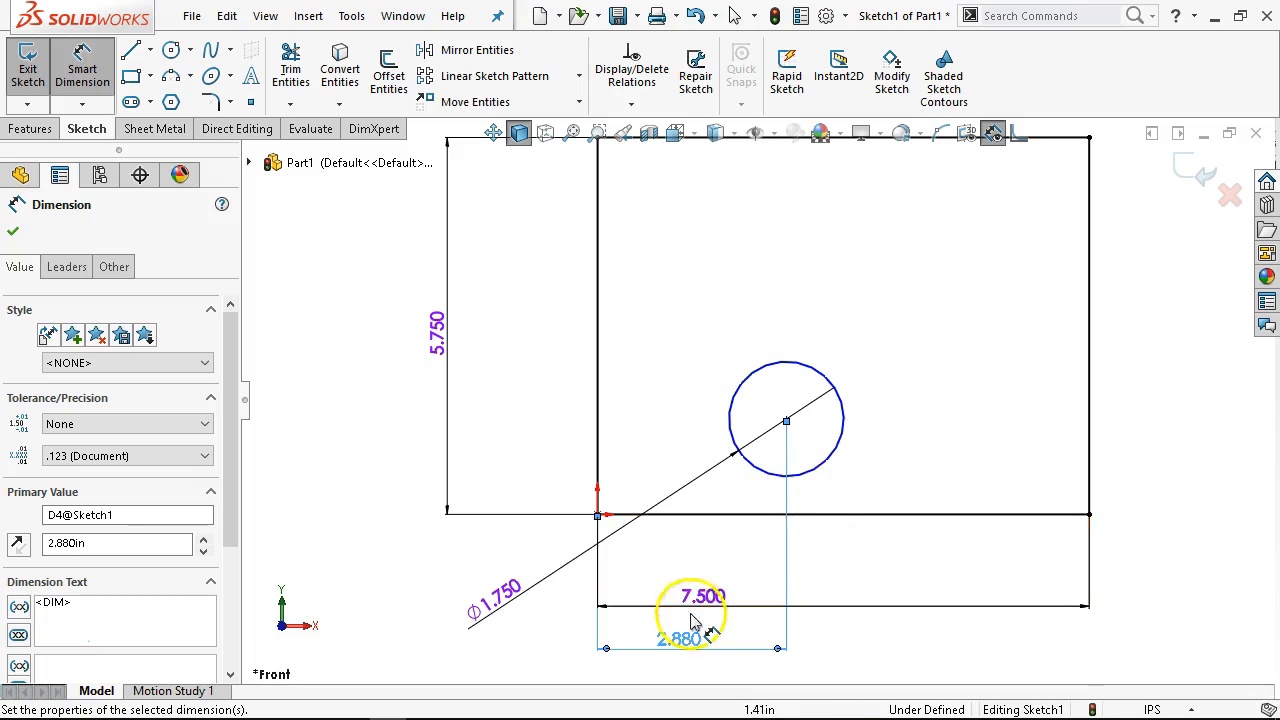
# Set the vertical distance from the rectangle's bottom edge to the circle's center to 1.62 in
pyautogui.click(743, 449)
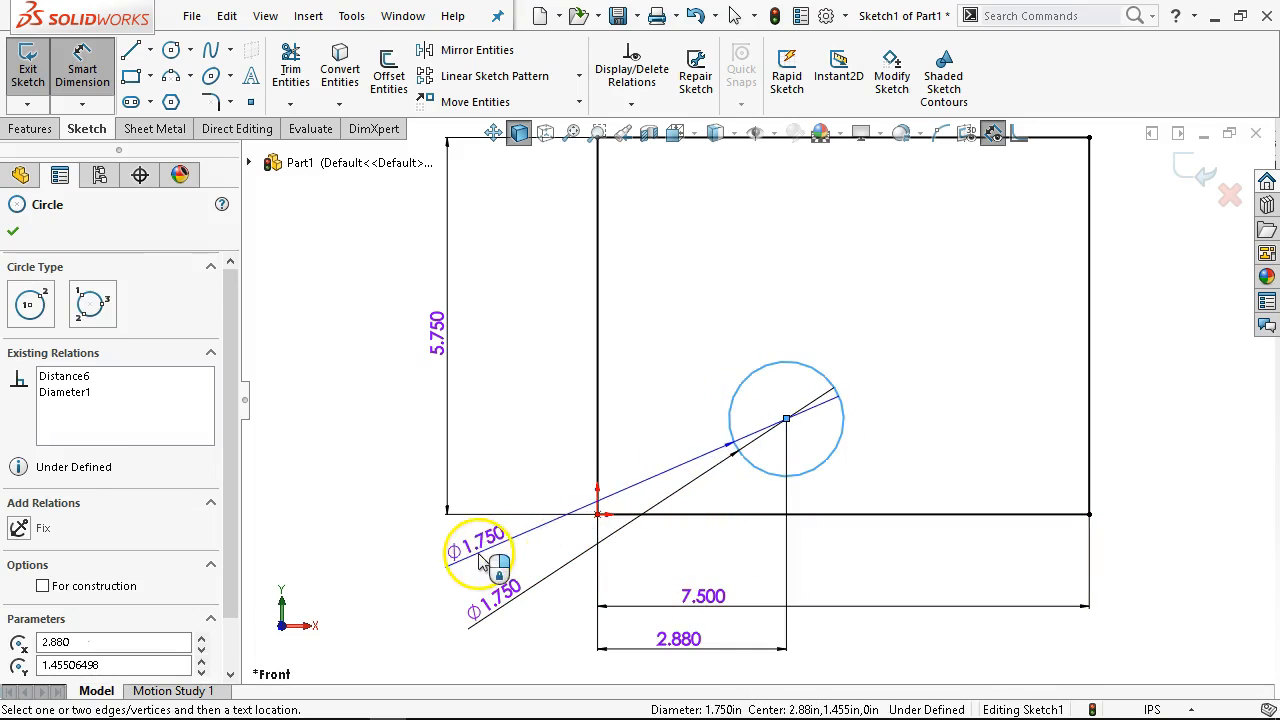
pyautogui.click(838, 515)
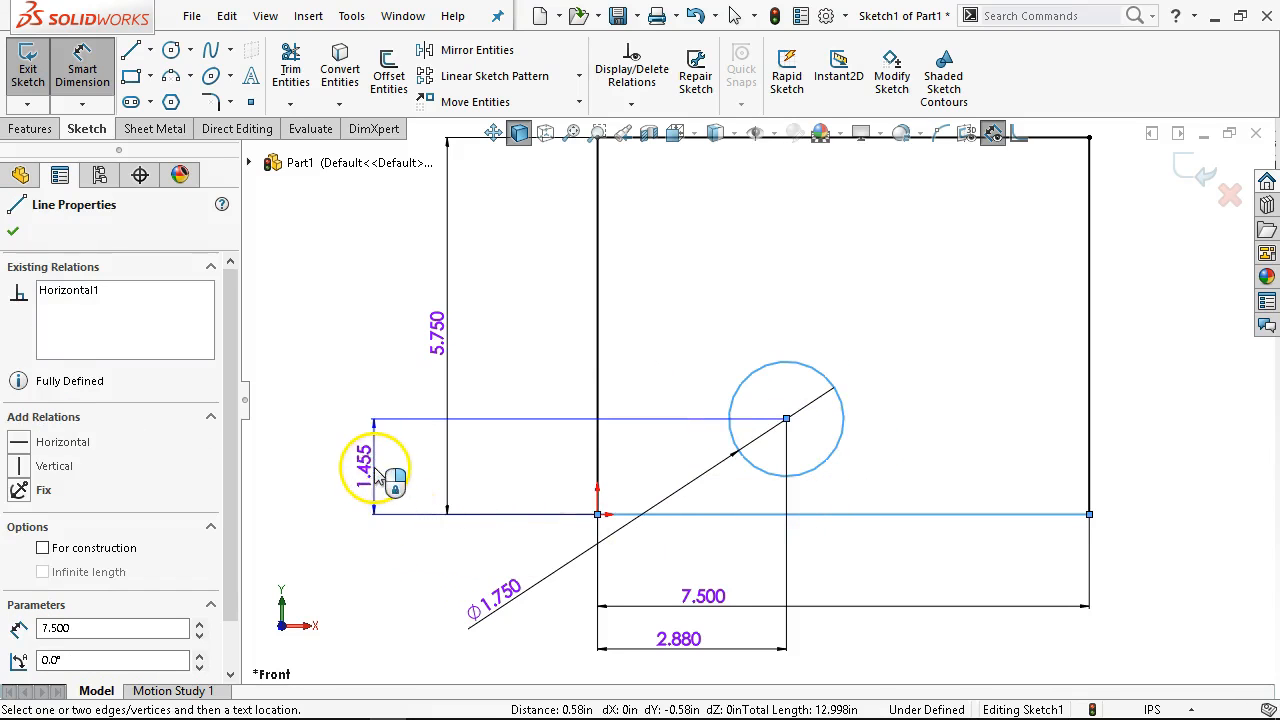
pyautogui.click(417, 527)
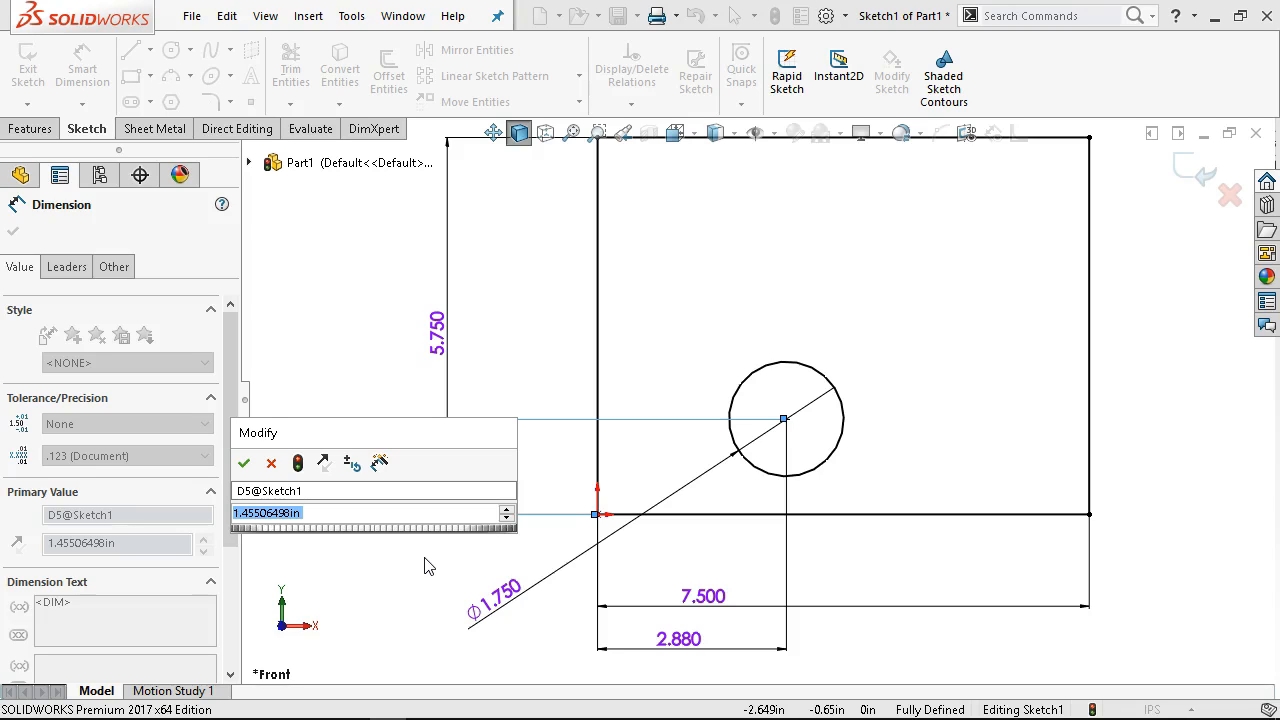
pyautogui.write('1.455')
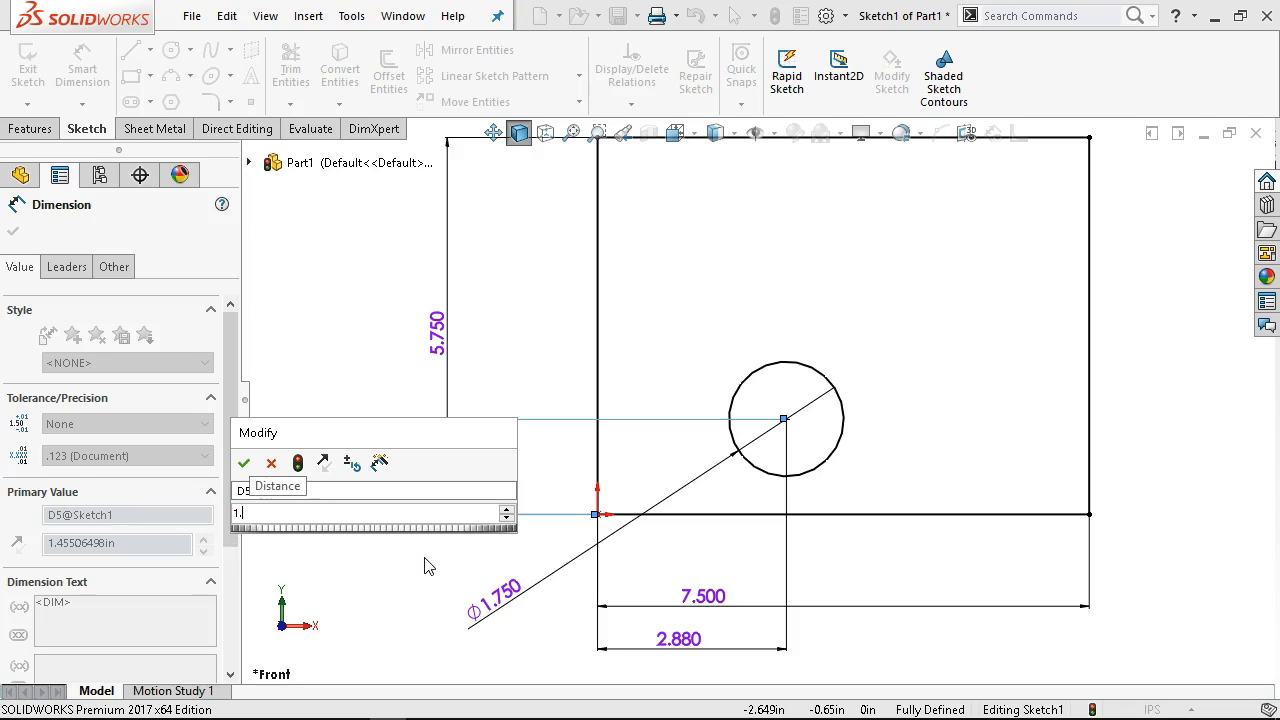
pyautogui.press('Return')
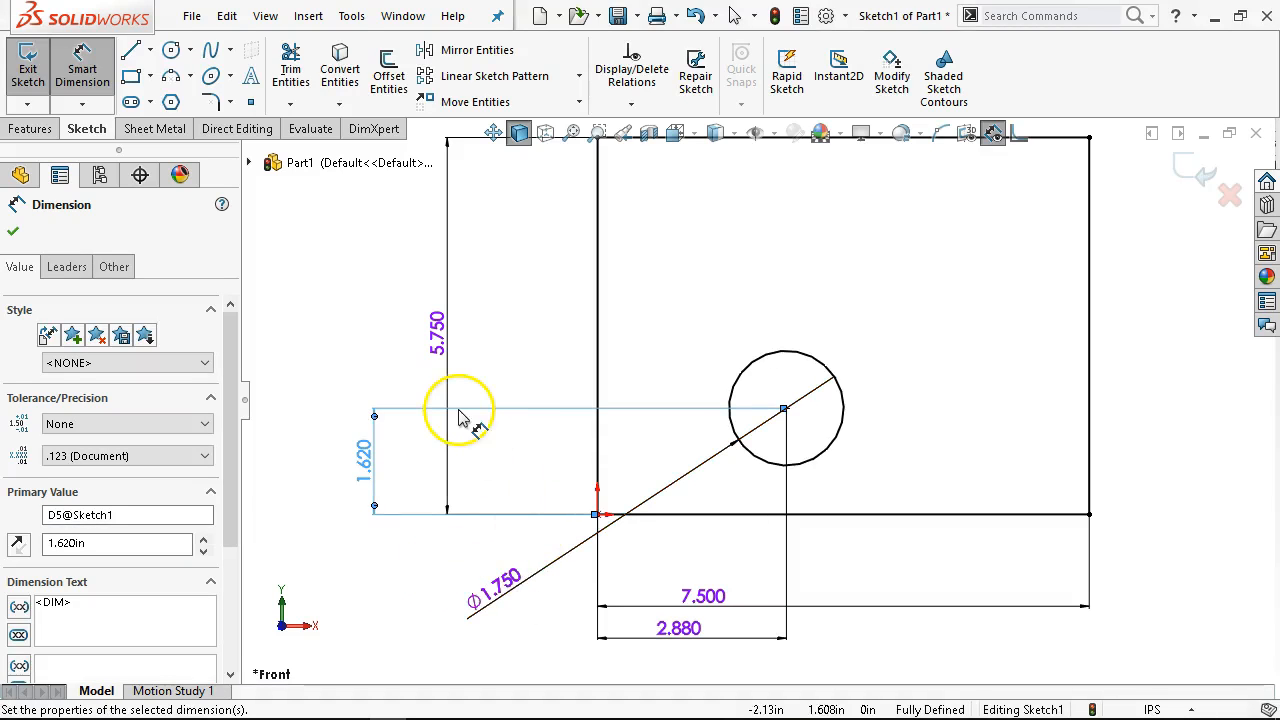
pyautogui.rightClick(496, 338)
pyautogui.click(553, 363)
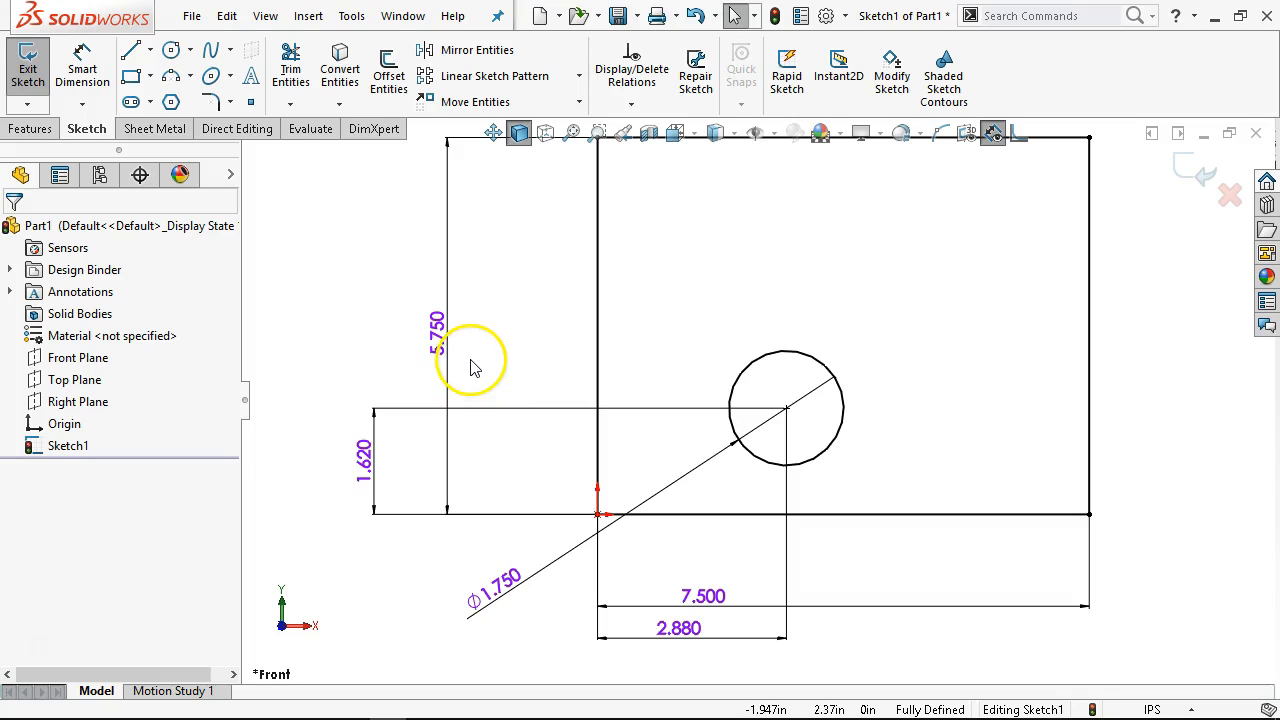
# Draw a second circle about 1.42 in in diameter inside the rectangle near its upper-right corner
pyautogui.click(172, 53)
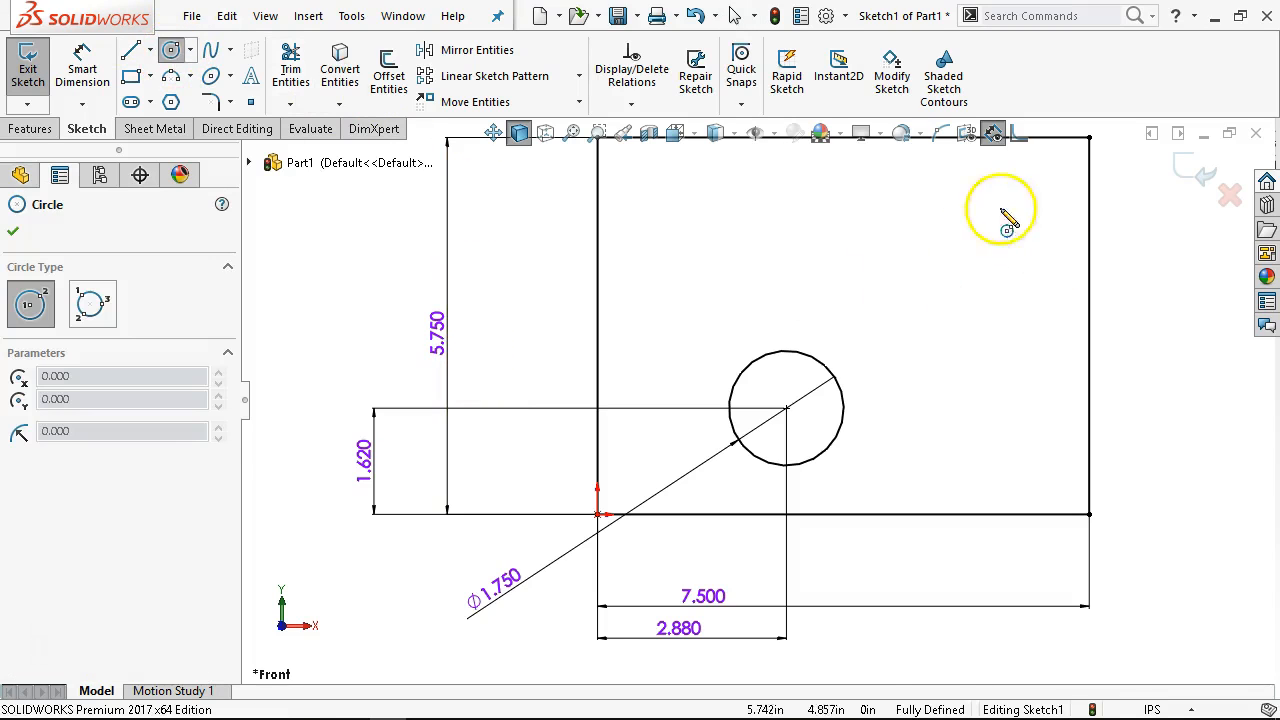
pyautogui.click(975, 240)
pyautogui.click(1021, 262)
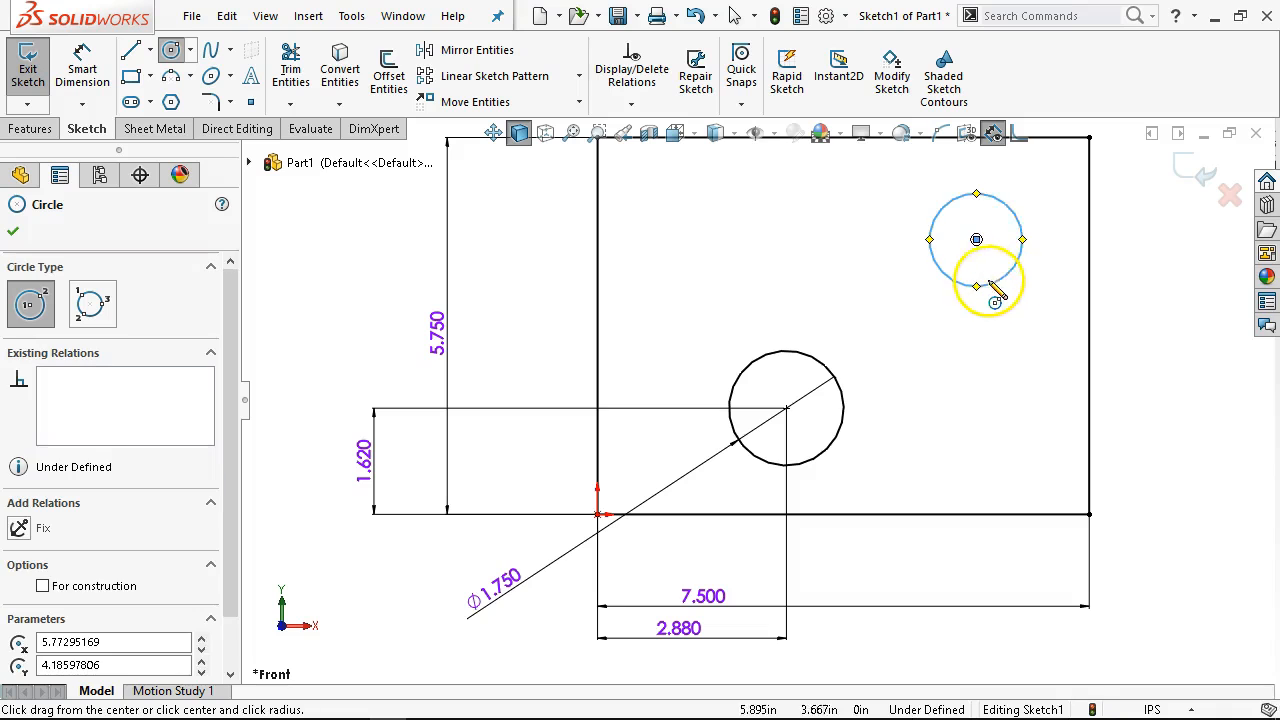
# Dimension the upper-right circle and set its diameter to 1.25 in
pyautogui.rightClick(988, 284)
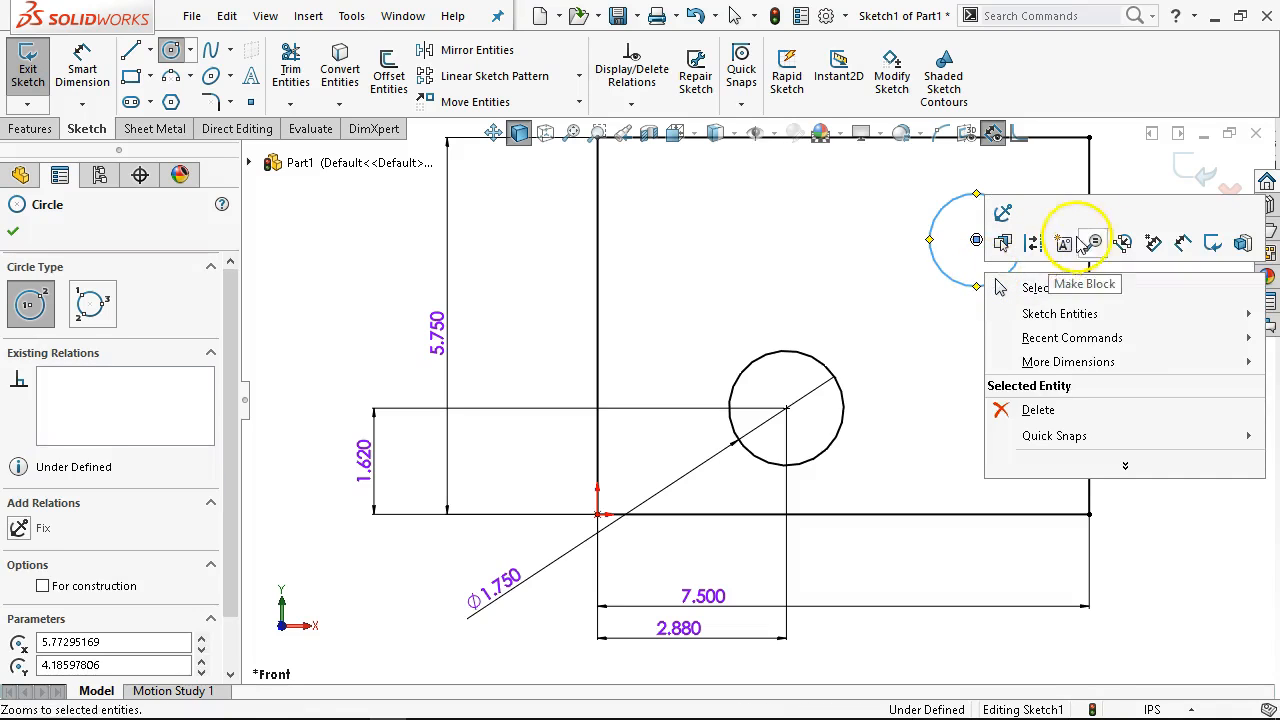
pyautogui.click(1212, 243)
pyautogui.click(1022, 244)
pyautogui.scroll(1, 1108, 194)
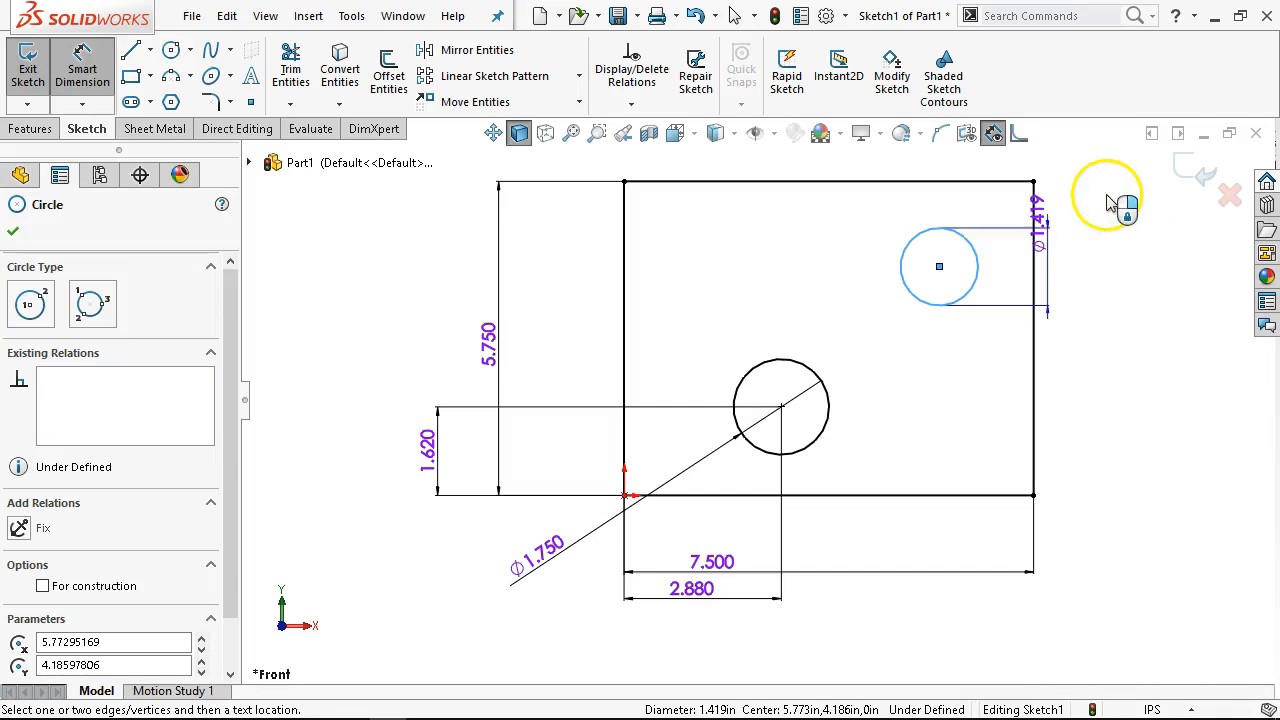
pyautogui.click(1087, 209)
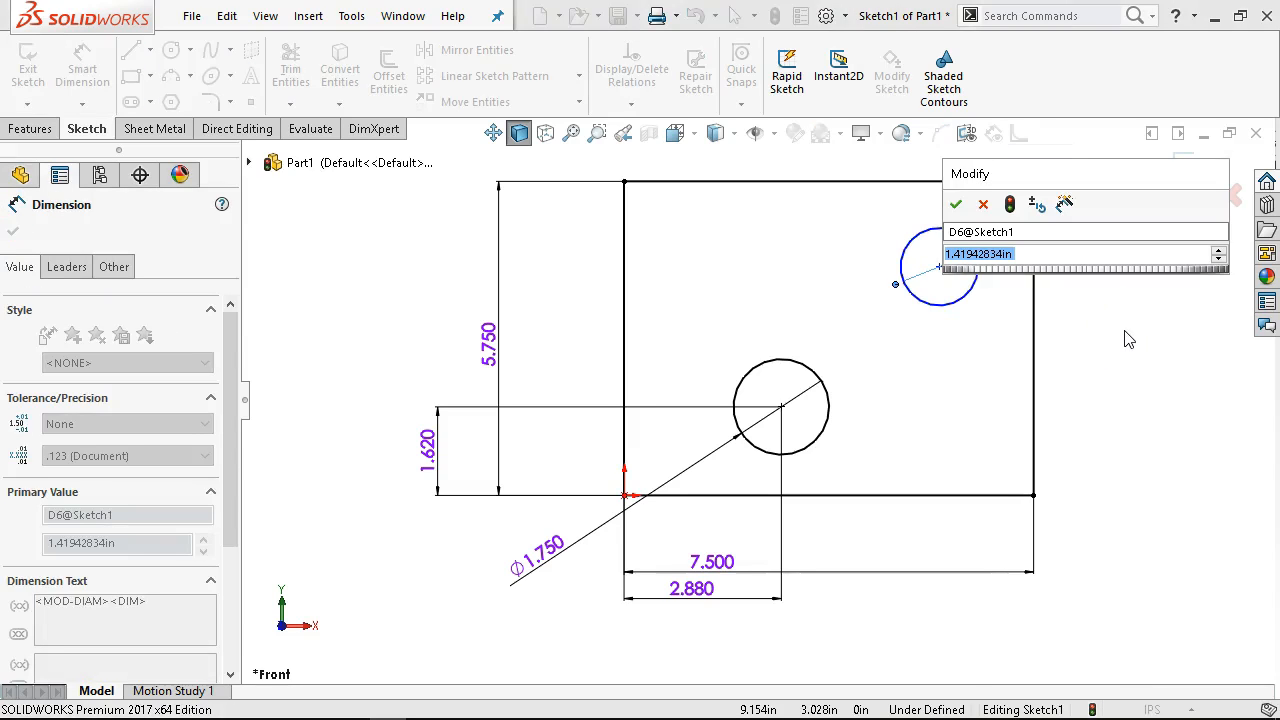
pyautogui.write('1.25')
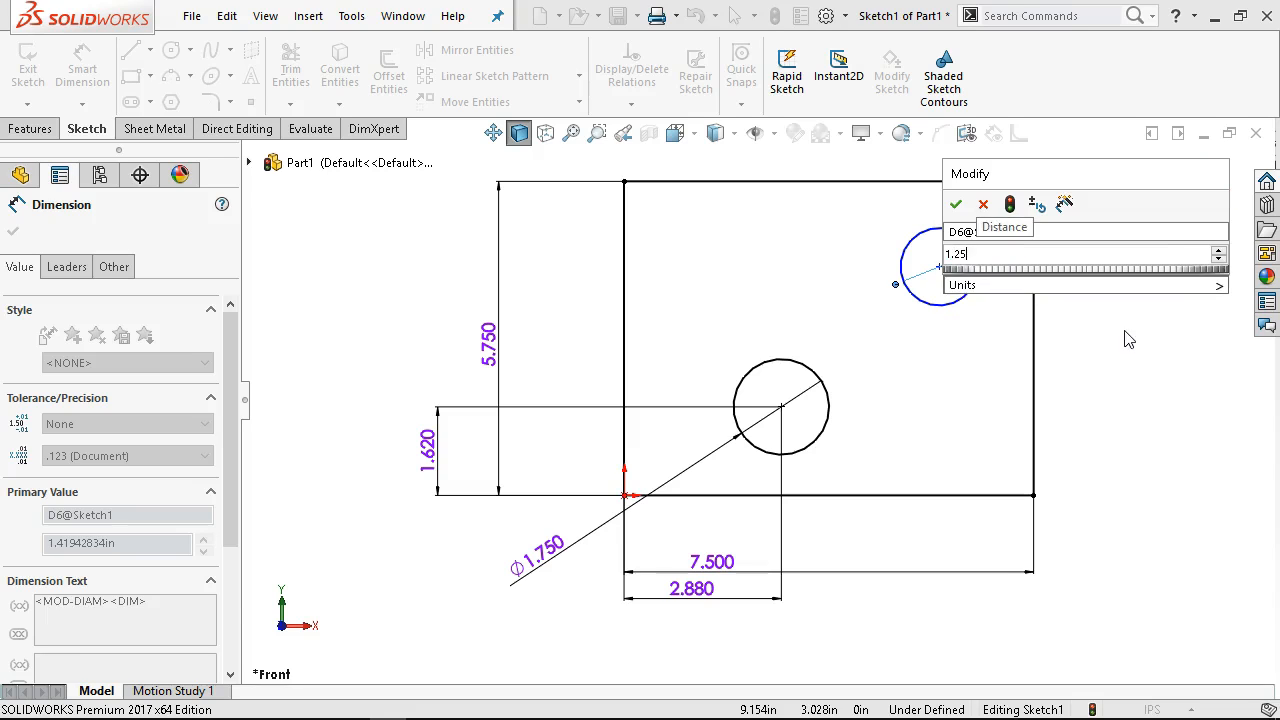
pyautogui.press('Return')
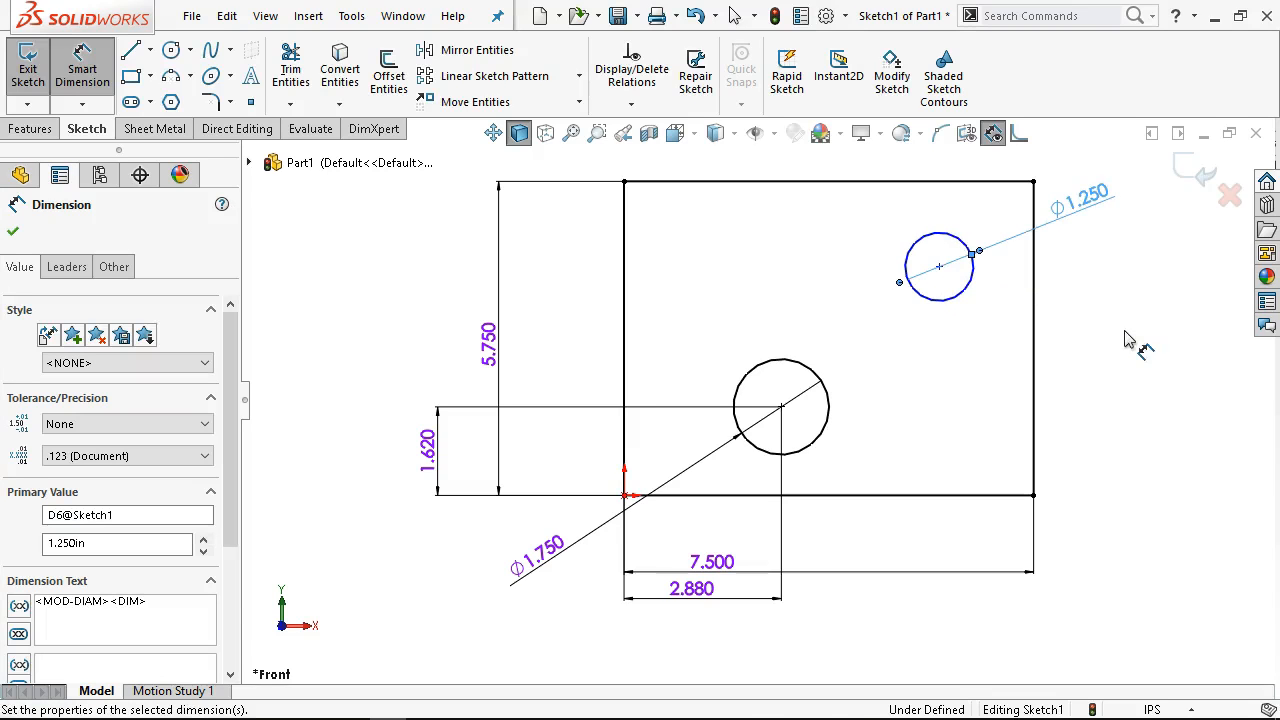
# Set the vertical distance from the rectangle's bottom edge to the upper-right circle's center to 4.5 in
pyautogui.click(972, 494)
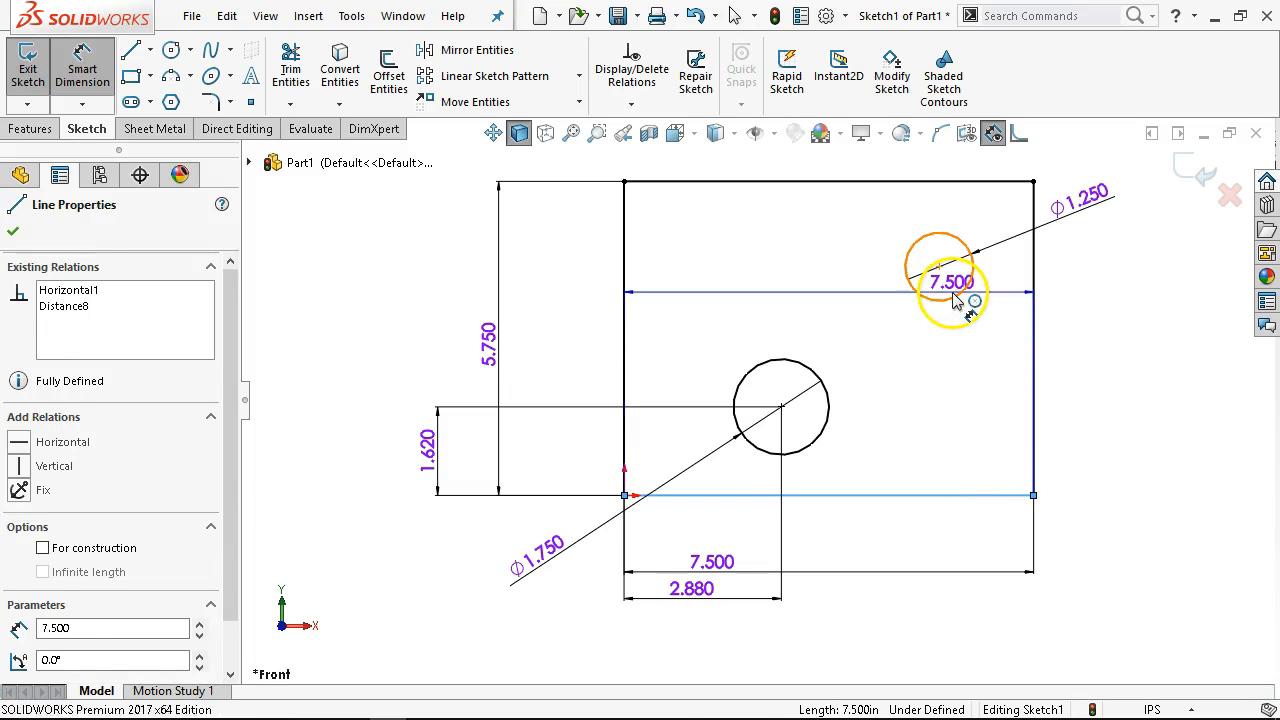
pyautogui.click(955, 300)
pyautogui.click(1092, 345)
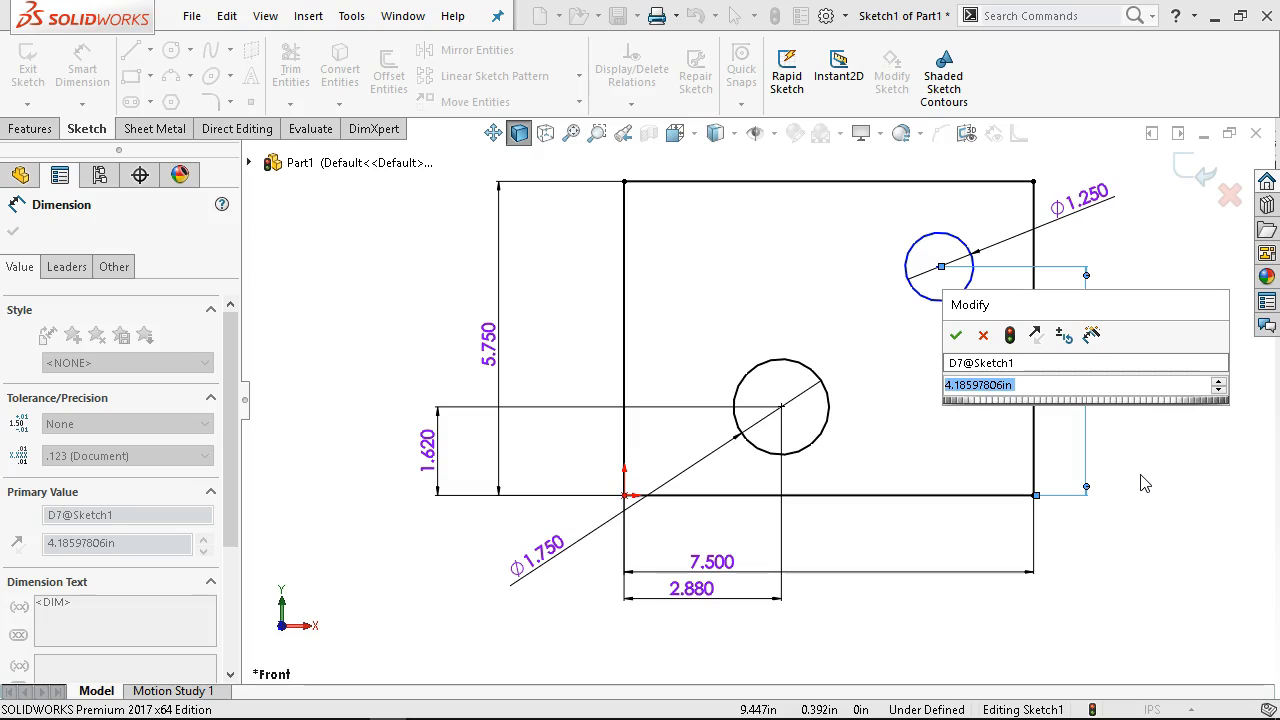
pyautogui.write('4.5')
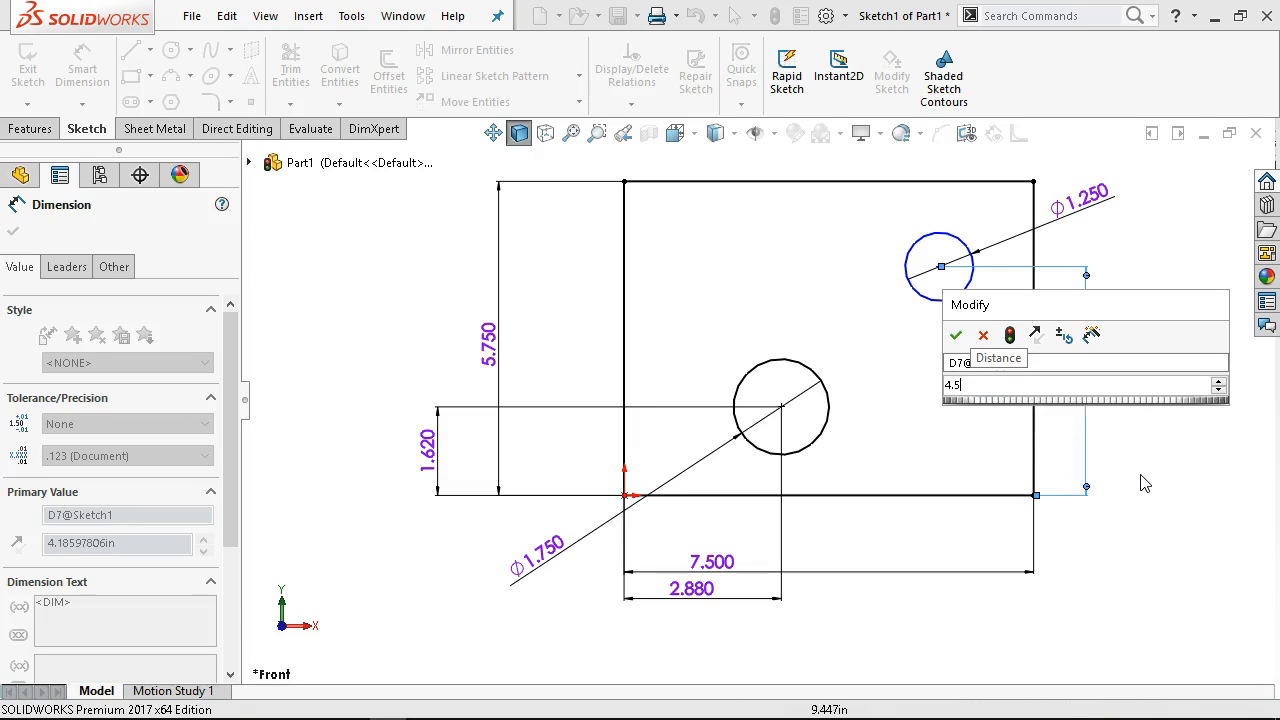
pyautogui.press('Return')
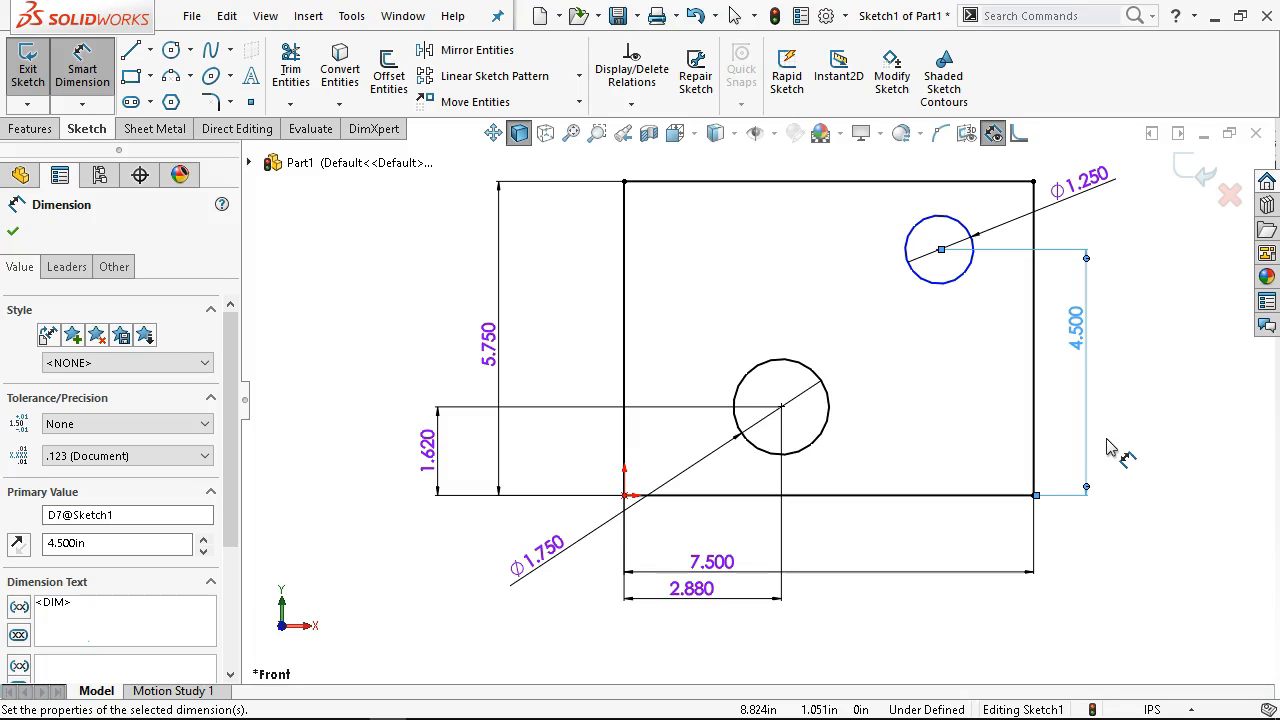
# Set the horizontal distance between the two circles' centers to 3 in and leave the dimension tool
pyautogui.click(792, 362)
pyautogui.click(910, 266)
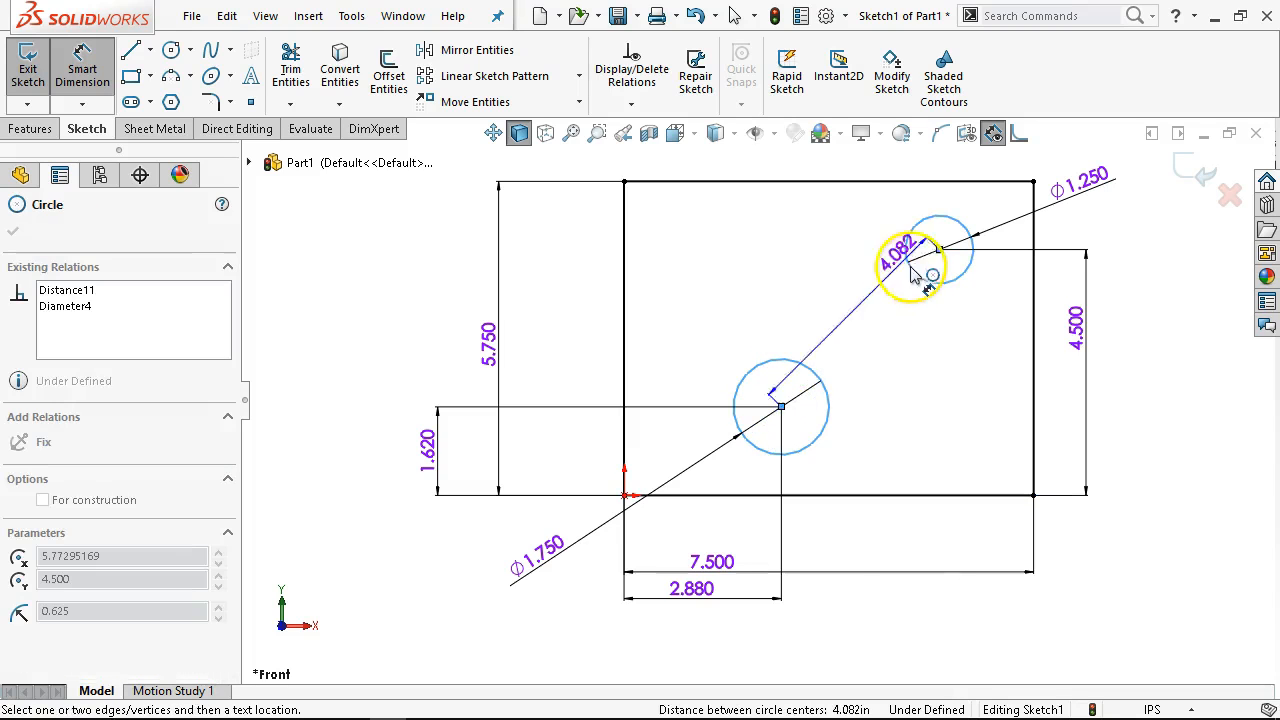
pyautogui.click(843, 175)
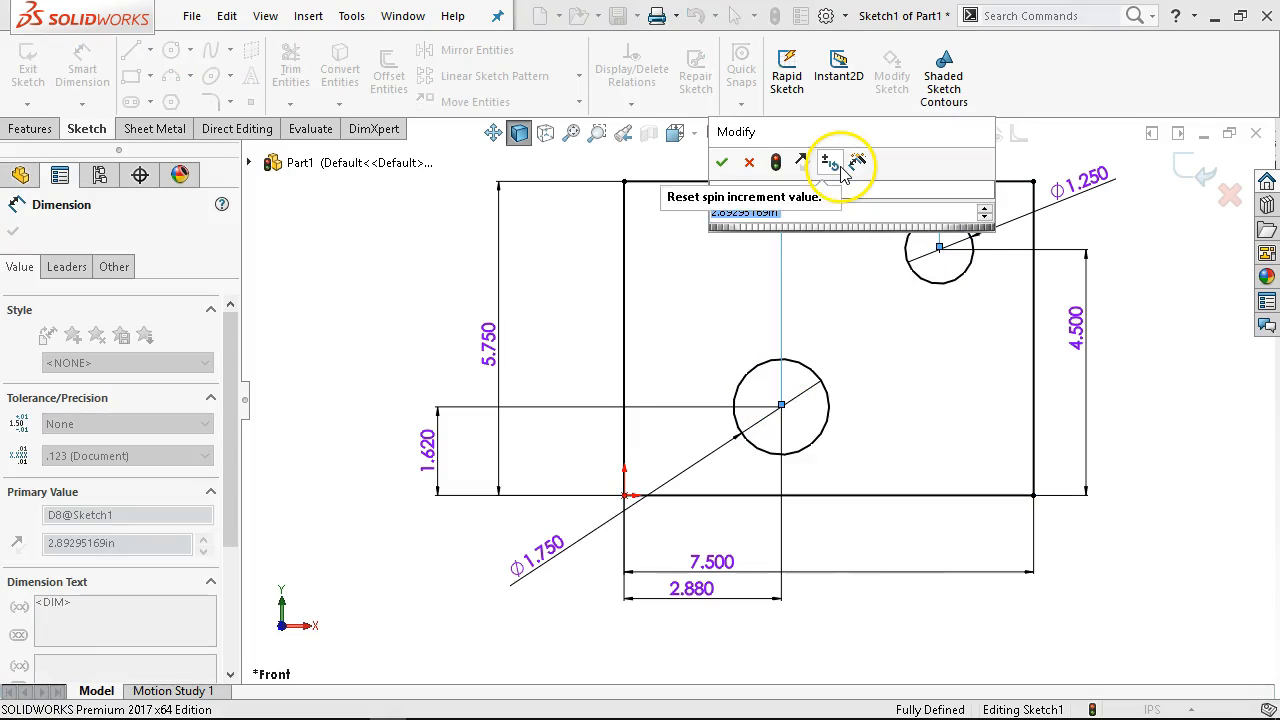
pyautogui.press('Return')
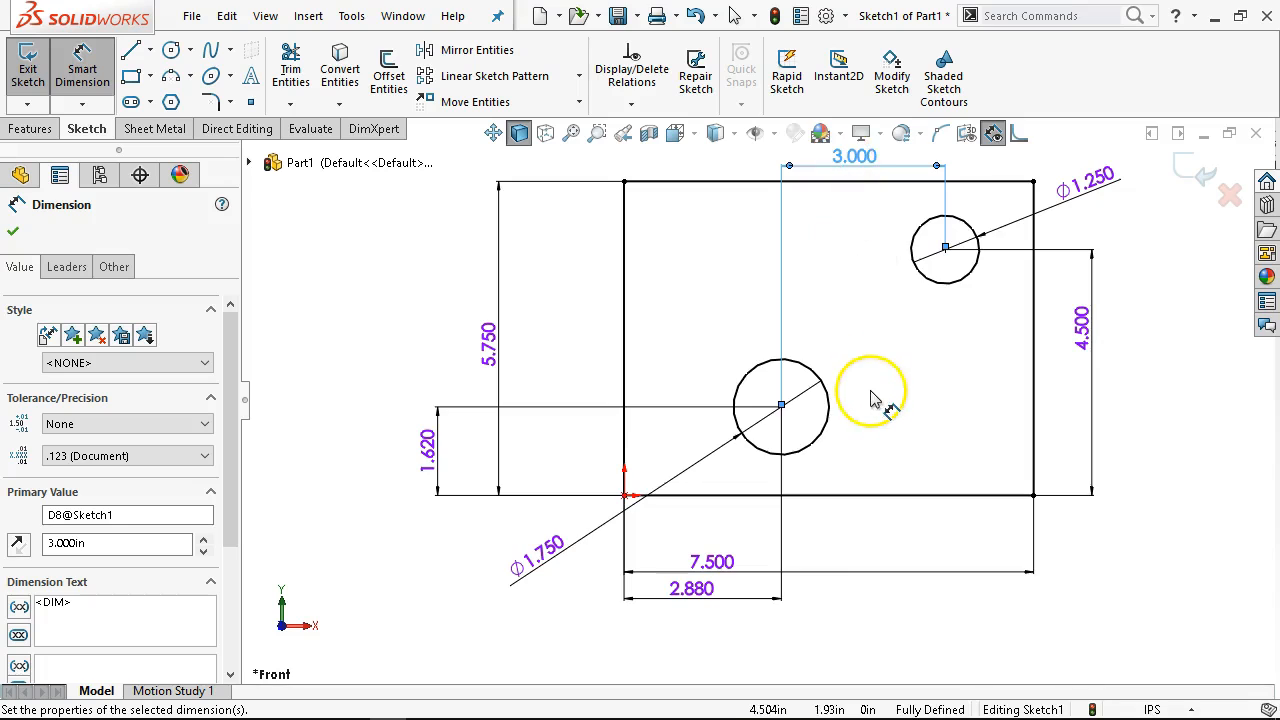
pyautogui.scroll(1, 874, 402)
pyautogui.rightClick(876, 402)
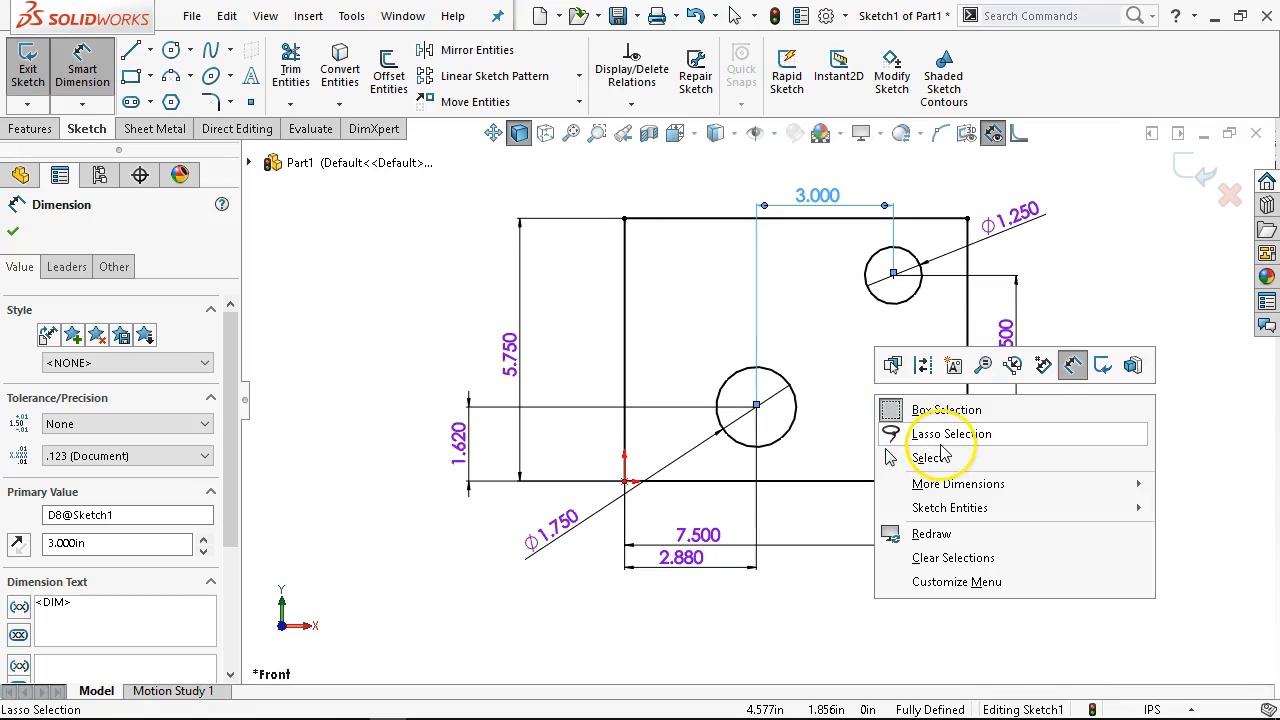
pyautogui.click(938, 457)
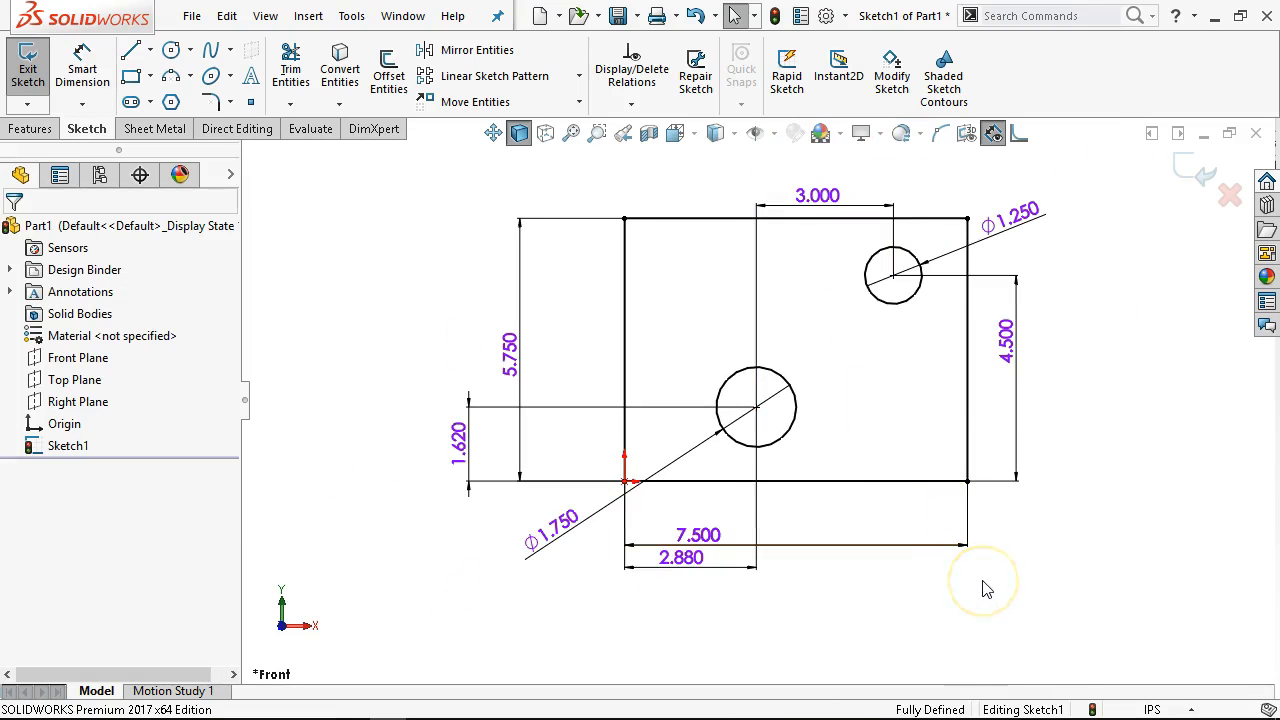
pyautogui.click(1051, 568)
pyautogui.click(1051, 558)
# Draw a larger circle about 3.94 in in diameter, concentric with the 1.75 in circle
pyautogui.scroll(-1, 810, 368)
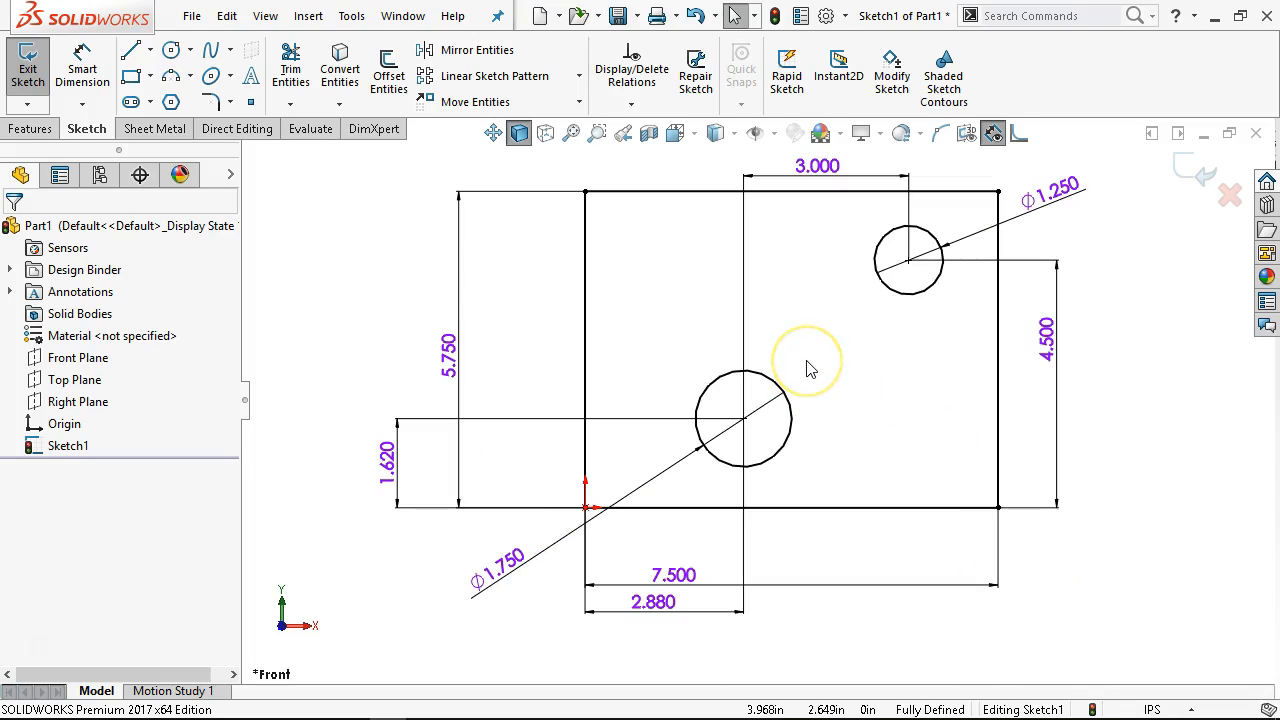
pyautogui.click(171, 49)
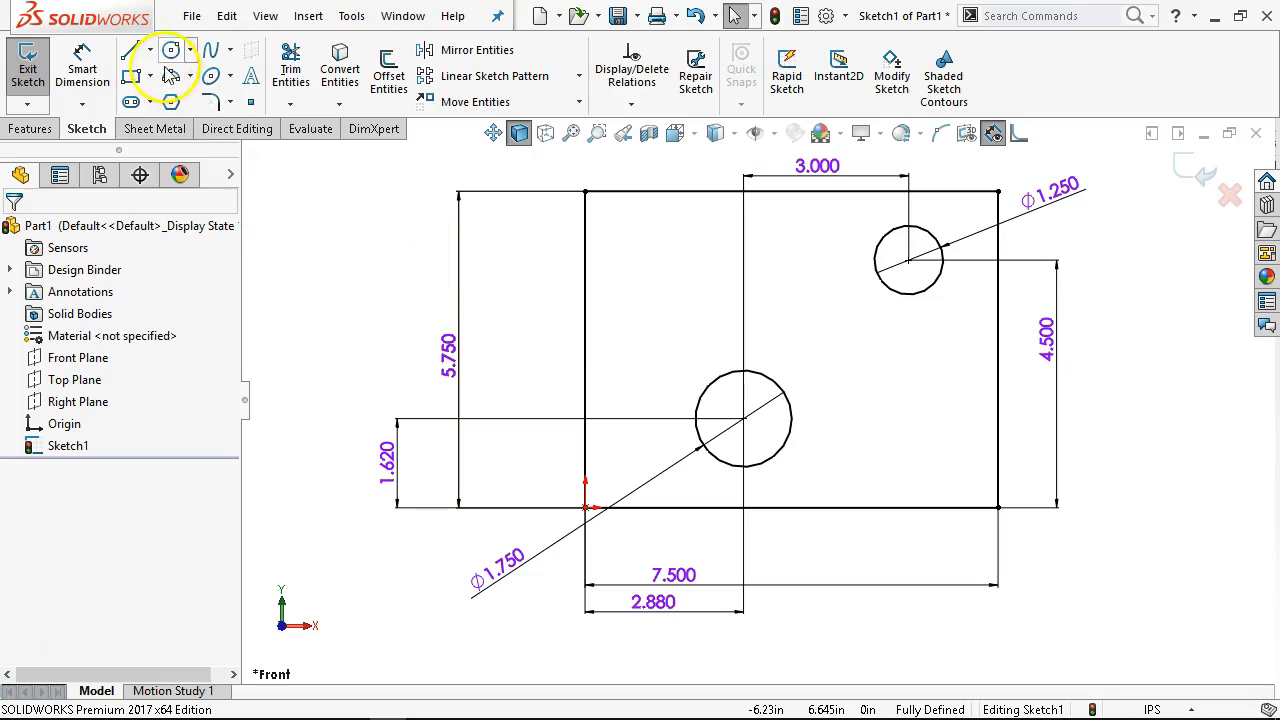
pyautogui.click(743, 418)
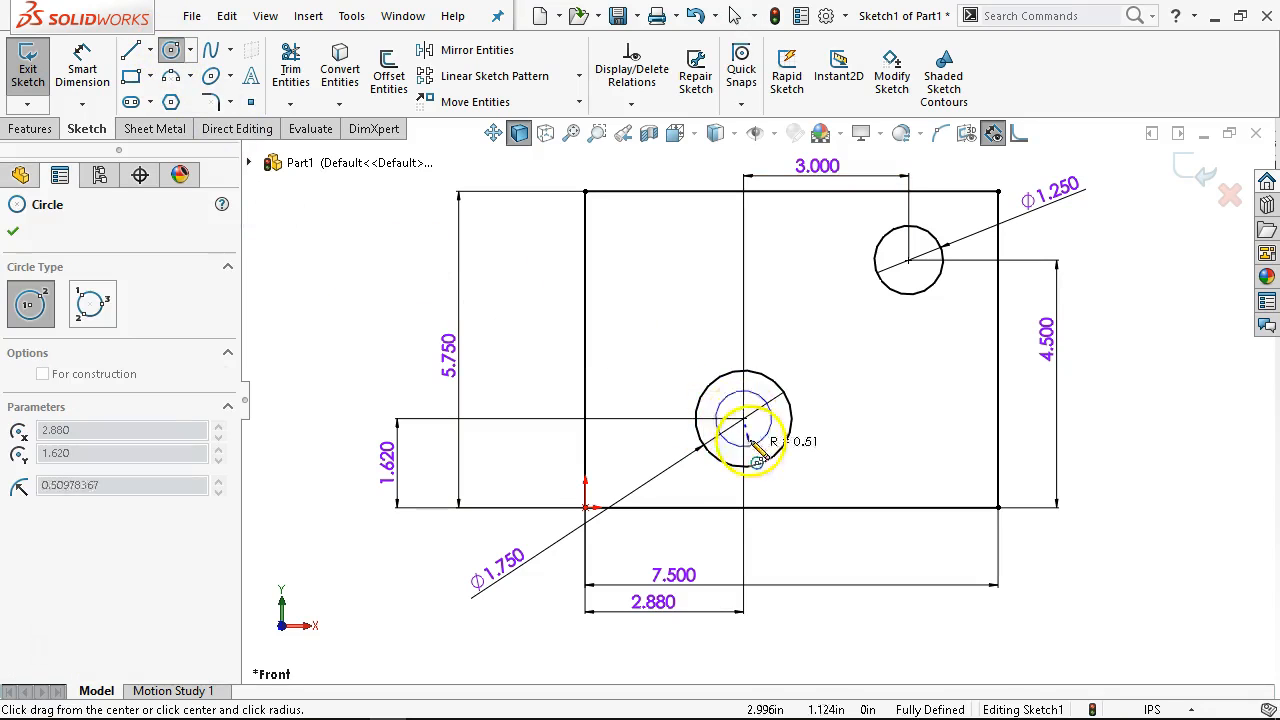
pyautogui.click(777, 523)
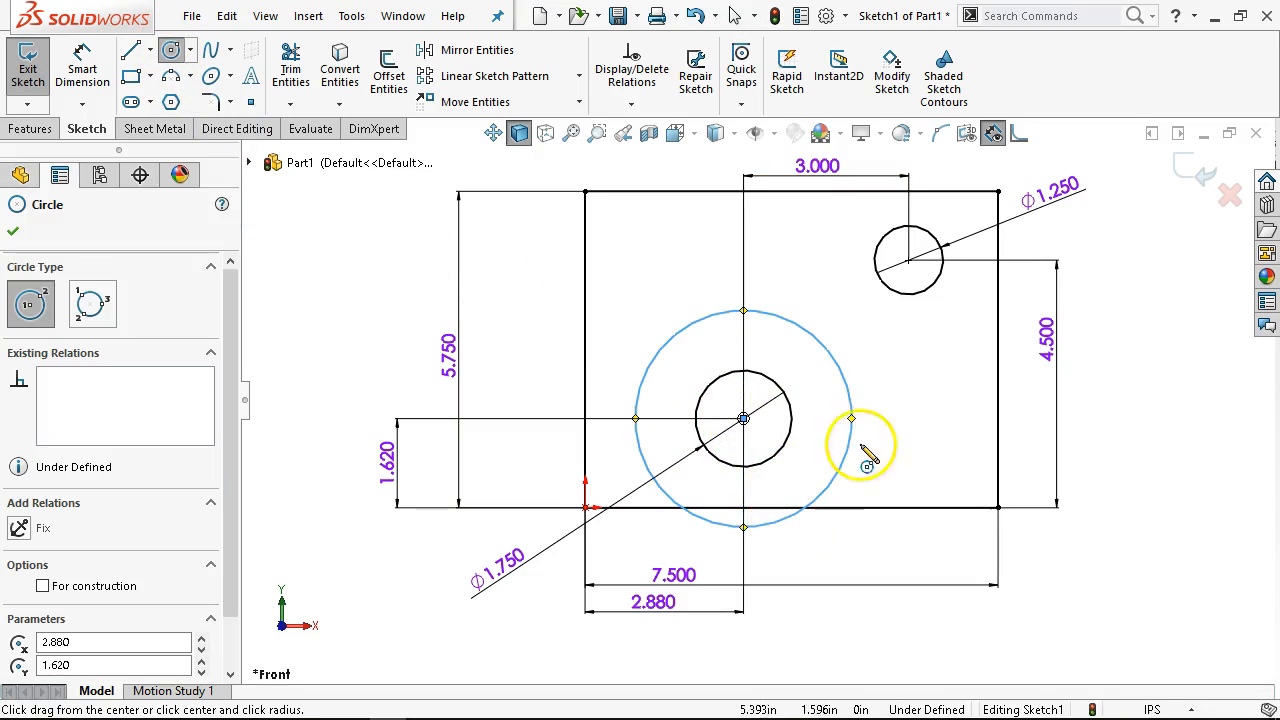
# Set the larger concentric circle's diameter to 3 in and leave the dimension tool
pyautogui.rightClick(900, 400)
pyautogui.click(1095, 367)
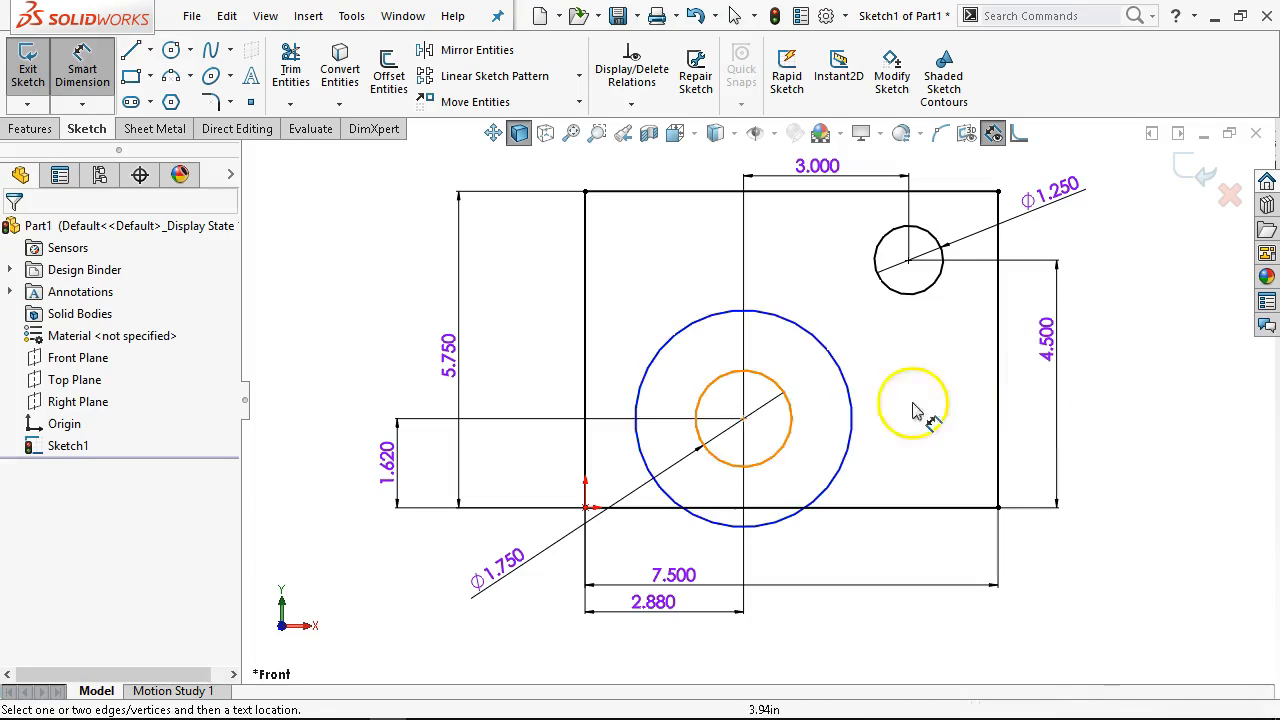
pyautogui.click(632, 448)
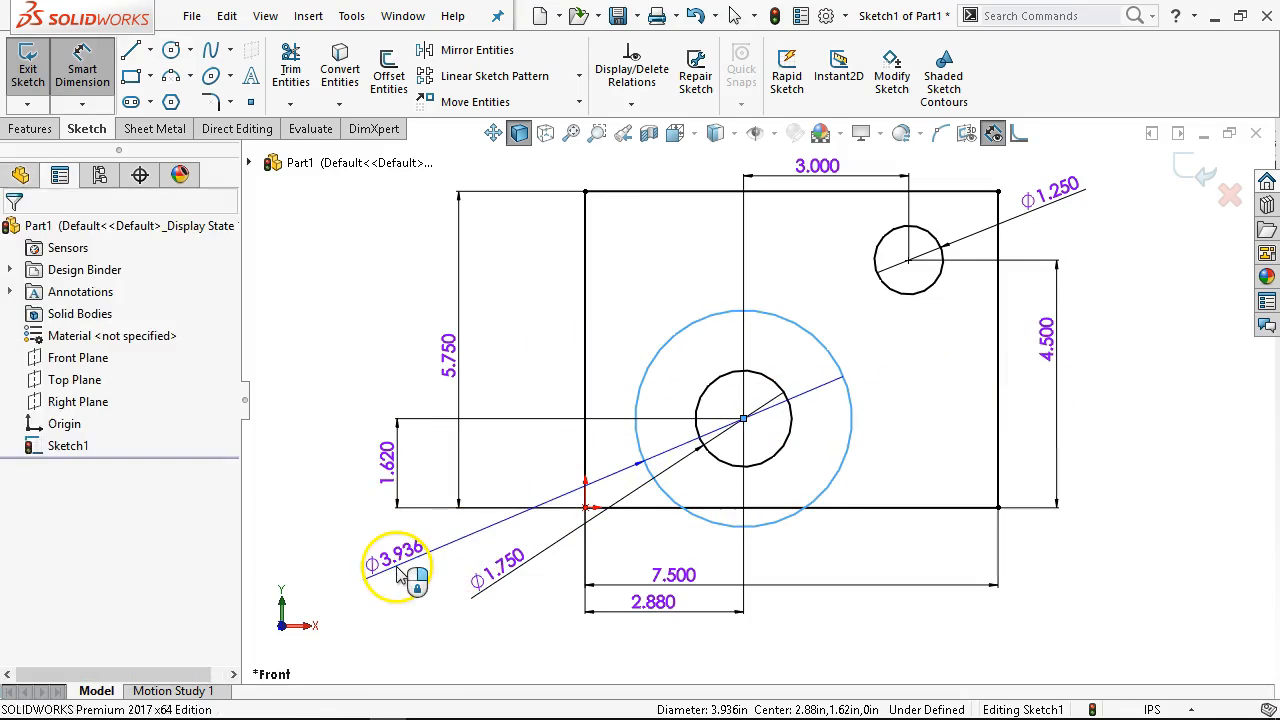
pyautogui.click(398, 570)
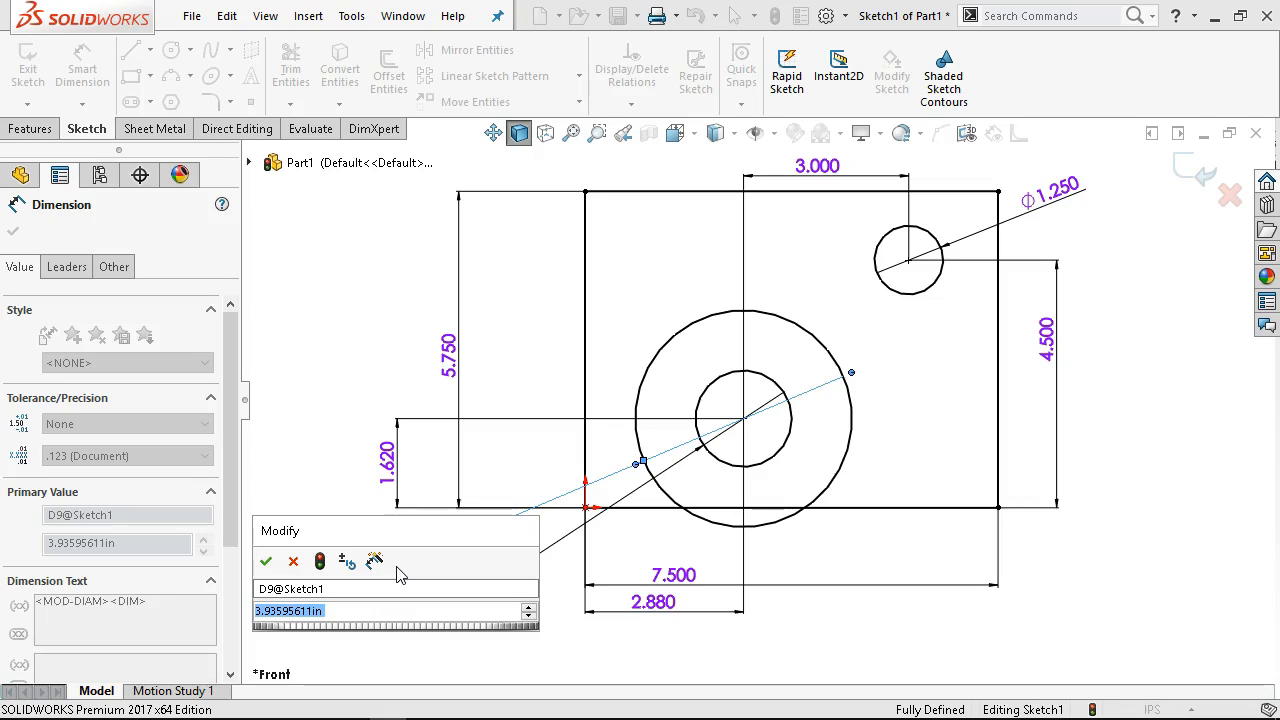
pyautogui.write('3')
pyautogui.press('Return')
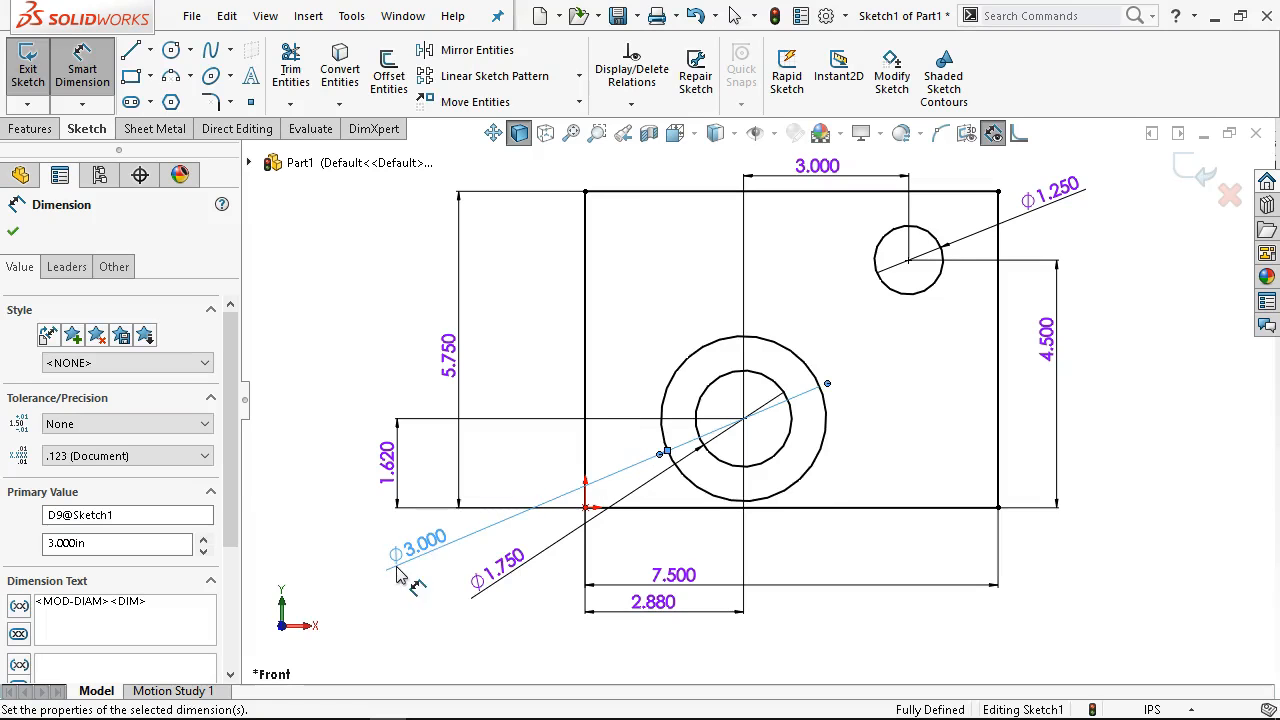
pyautogui.rightClick(431, 273)
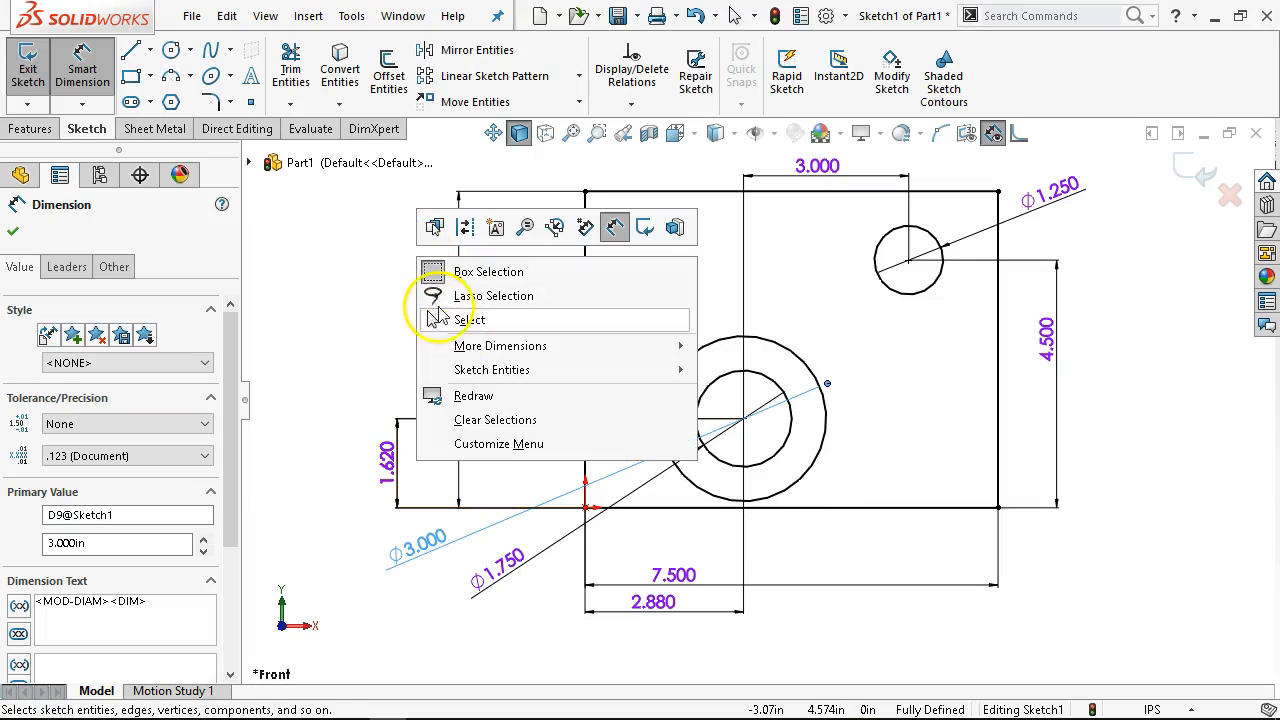
pyautogui.click(457, 321)
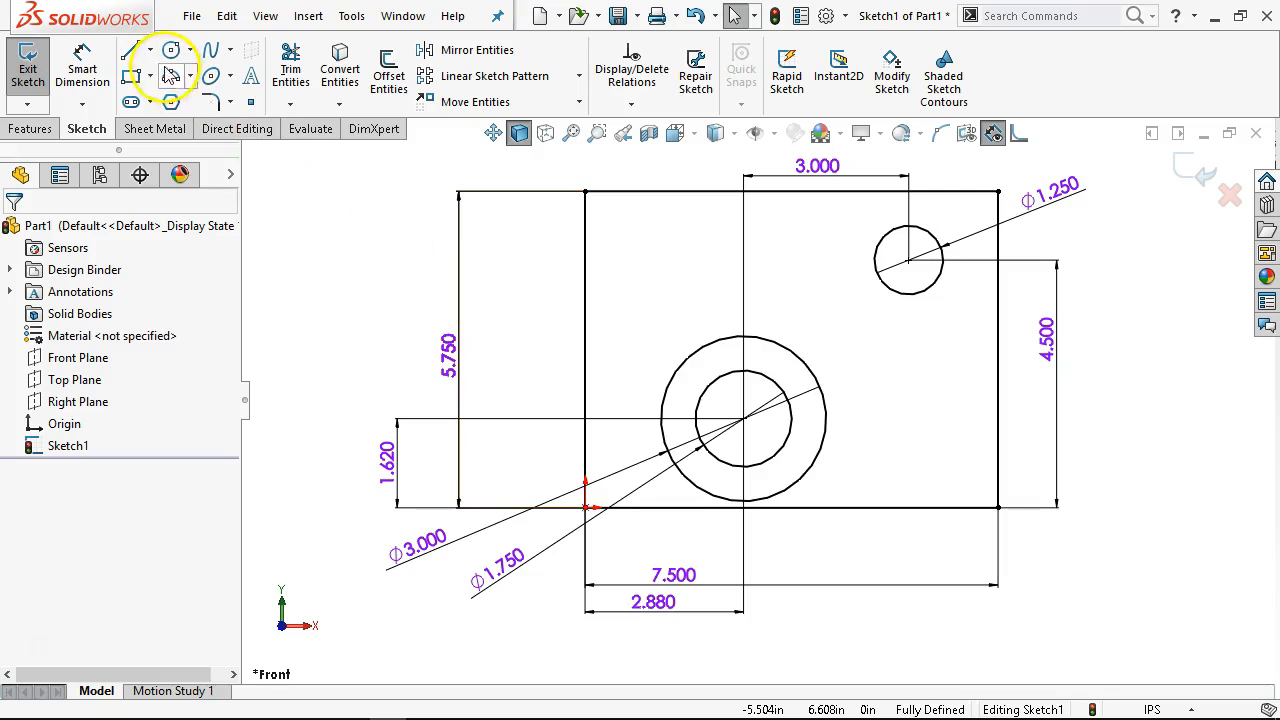
# Draw a horizontal line across the 3 in circle between its left and right quadrant points and end the line tool
pyautogui.click(130, 50)
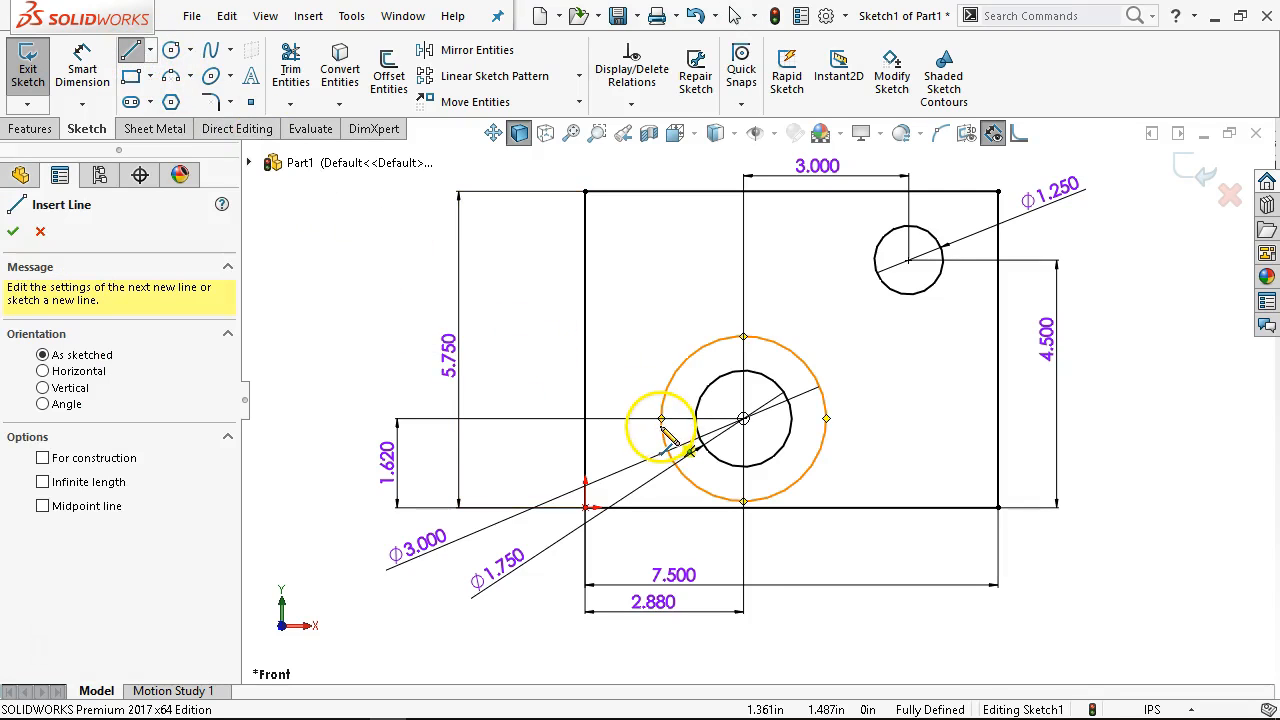
pyautogui.click(661, 419)
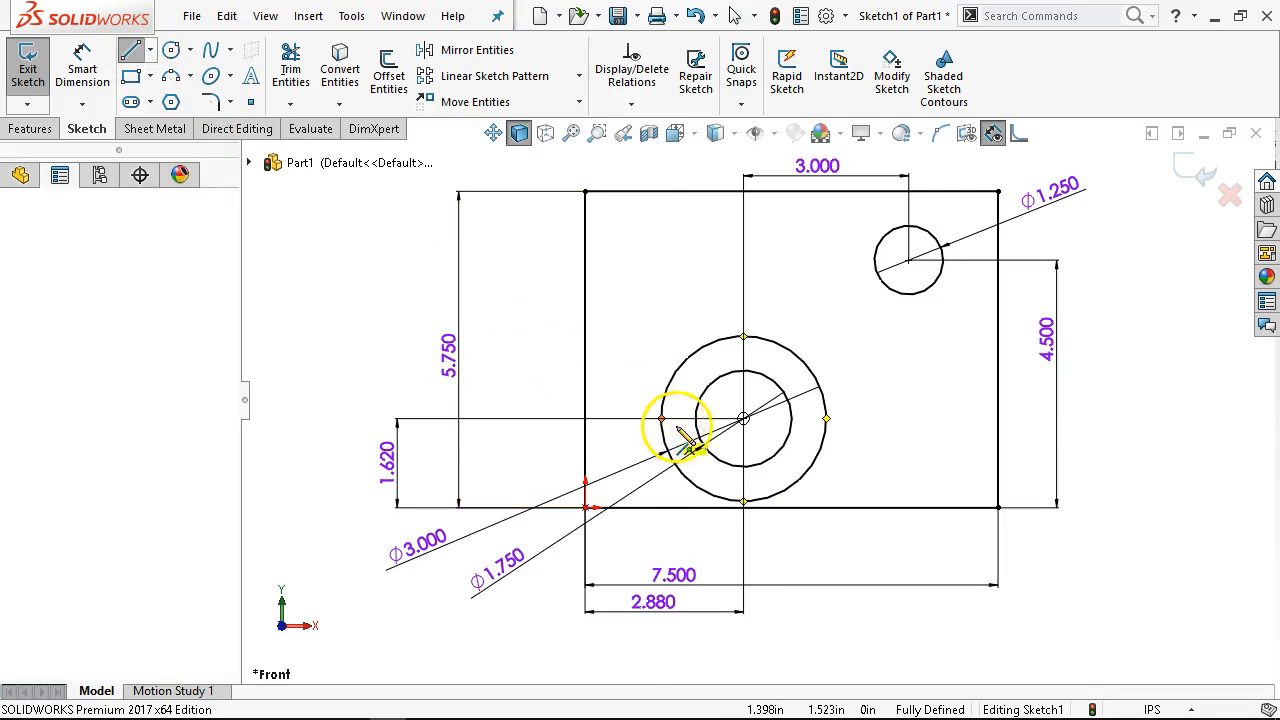
pyautogui.click(826, 419)
pyautogui.rightClick(420, 218)
pyautogui.click(476, 224)
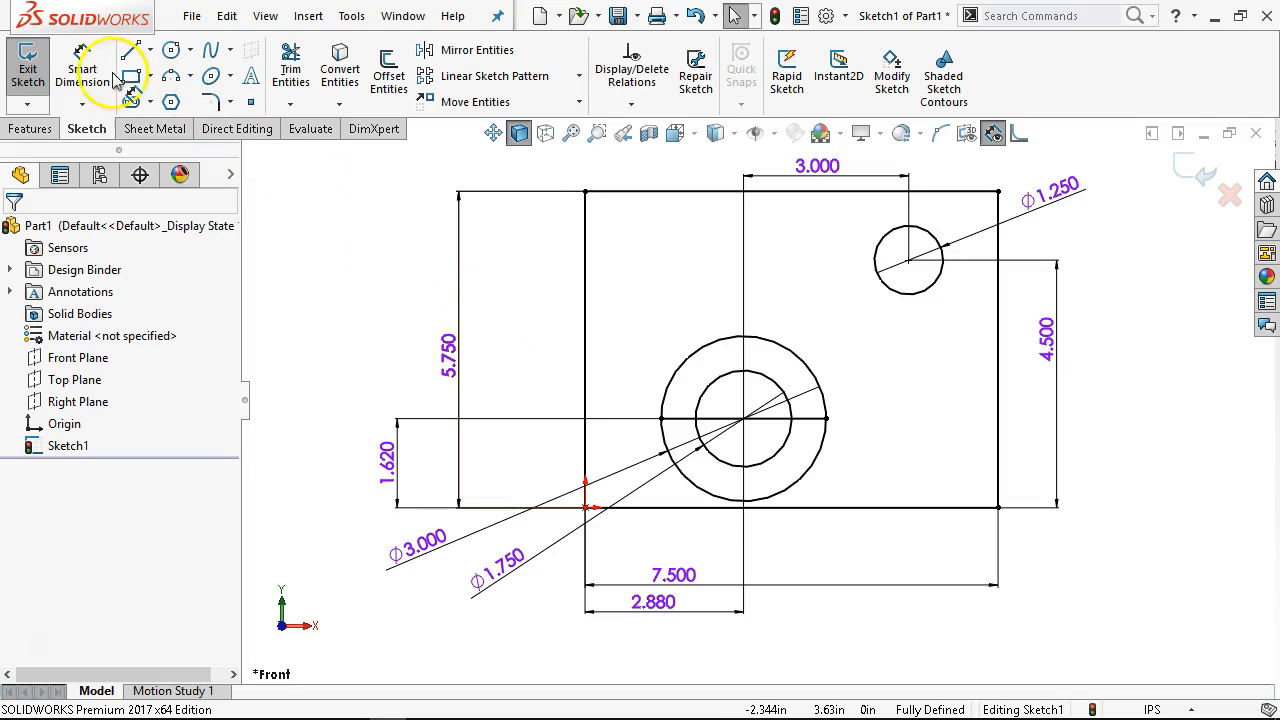
# Draw a vertical line about 0.91 in up from the rectangle's bottom edge, continued by a horizontal line to the rectangle's left side
pyautogui.click(130, 50)
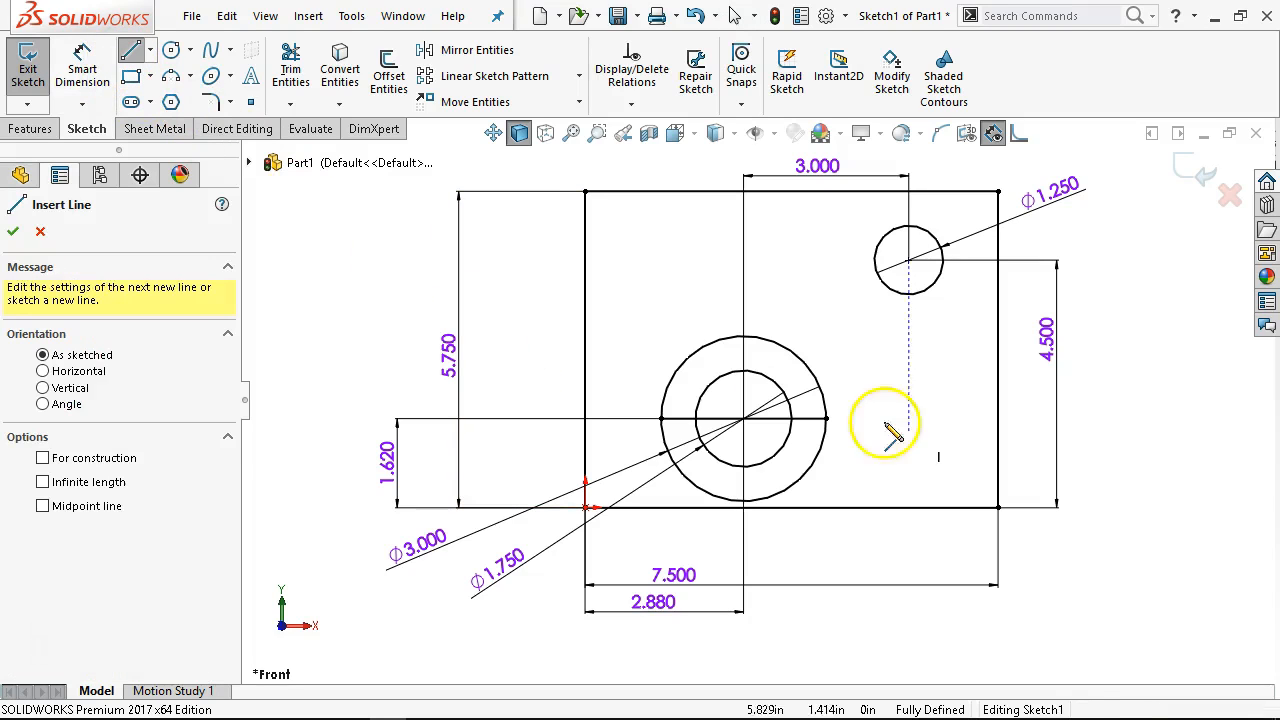
pyautogui.click(916, 507)
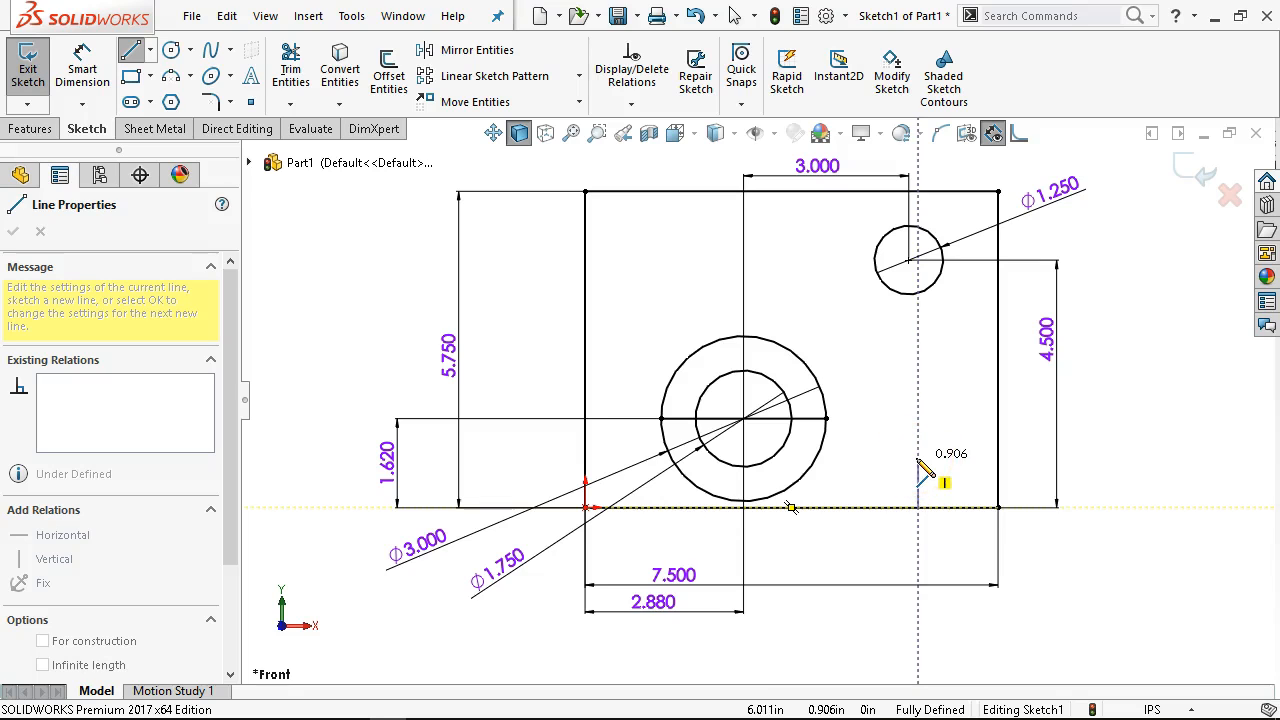
pyautogui.click(918, 458)
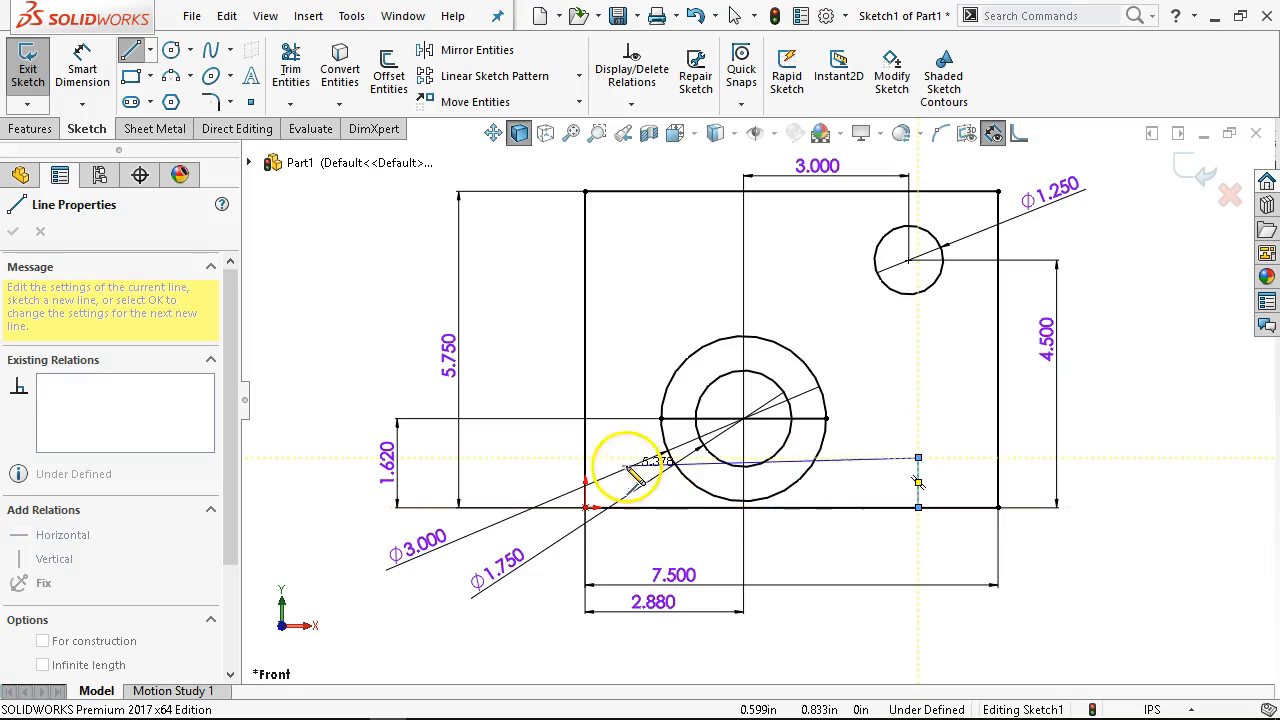
pyautogui.click(585, 458)
# End the line and set the short vertical line's length to 0.76 in
pyautogui.rightClick(525, 248)
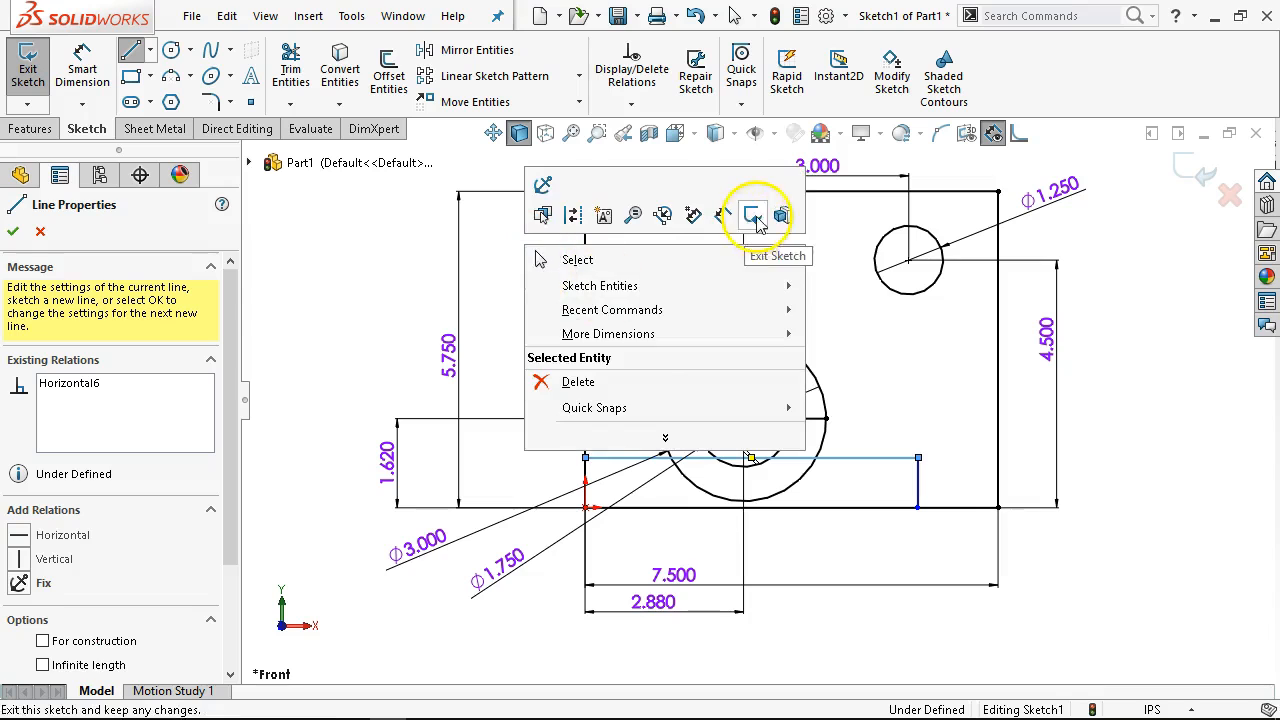
pyautogui.click(724, 213)
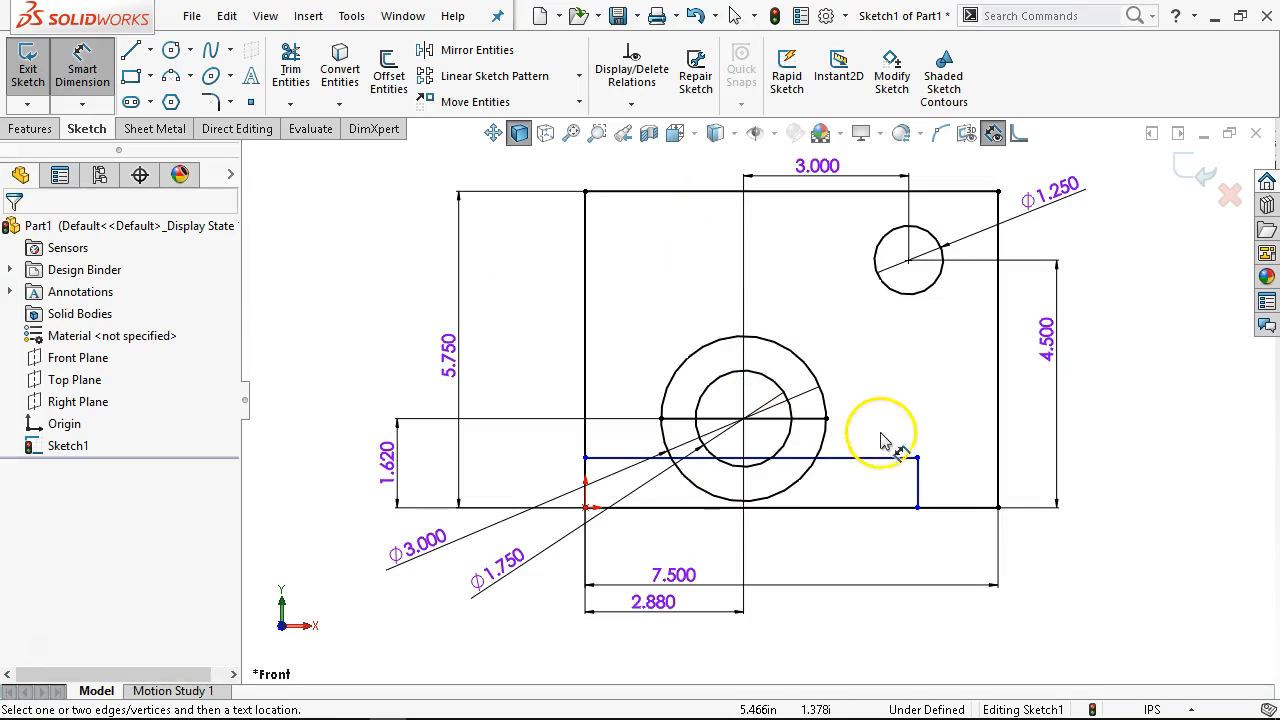
pyautogui.click(919, 482)
pyautogui.click(1048, 482)
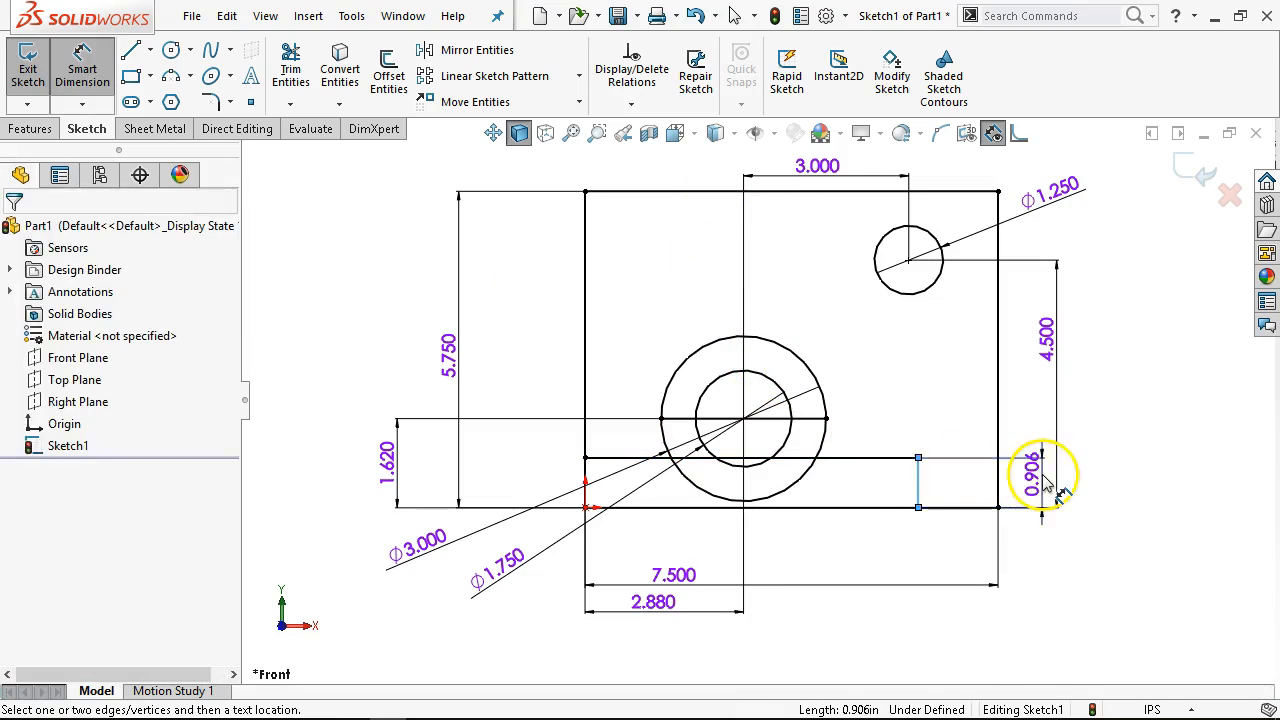
pyautogui.write('.7')
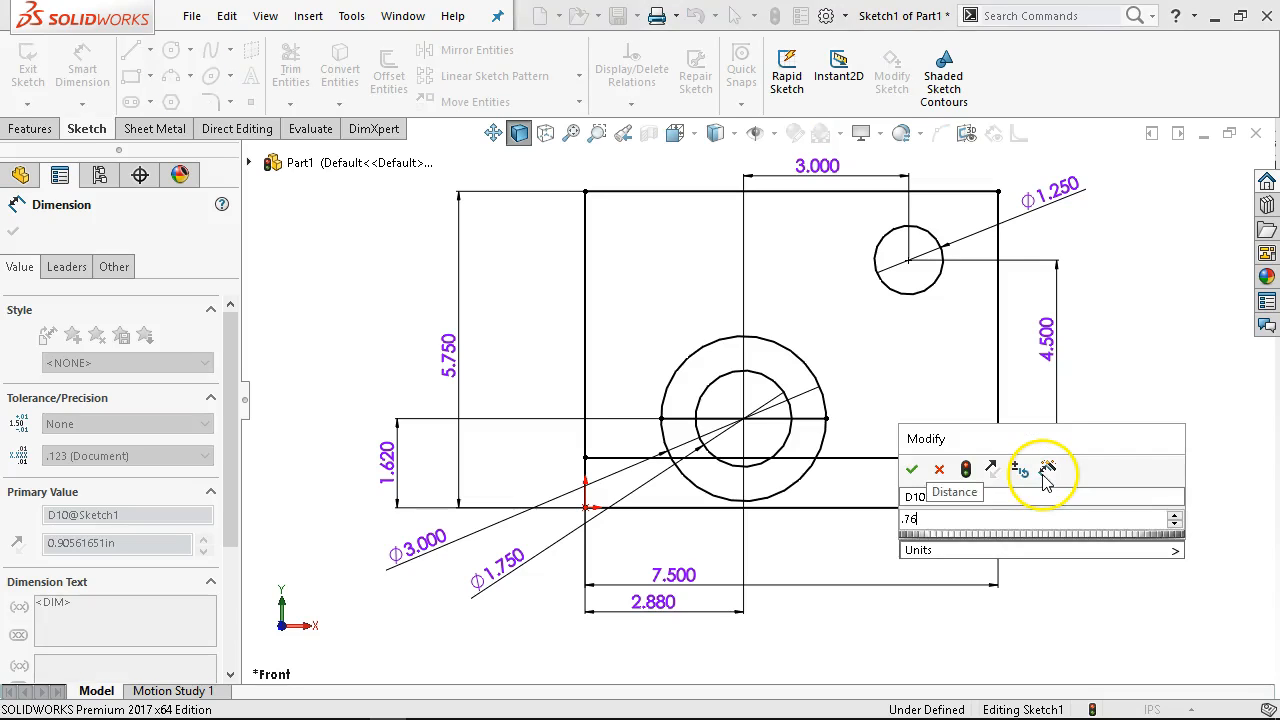
pyautogui.write('6')
pyautogui.press('Return')
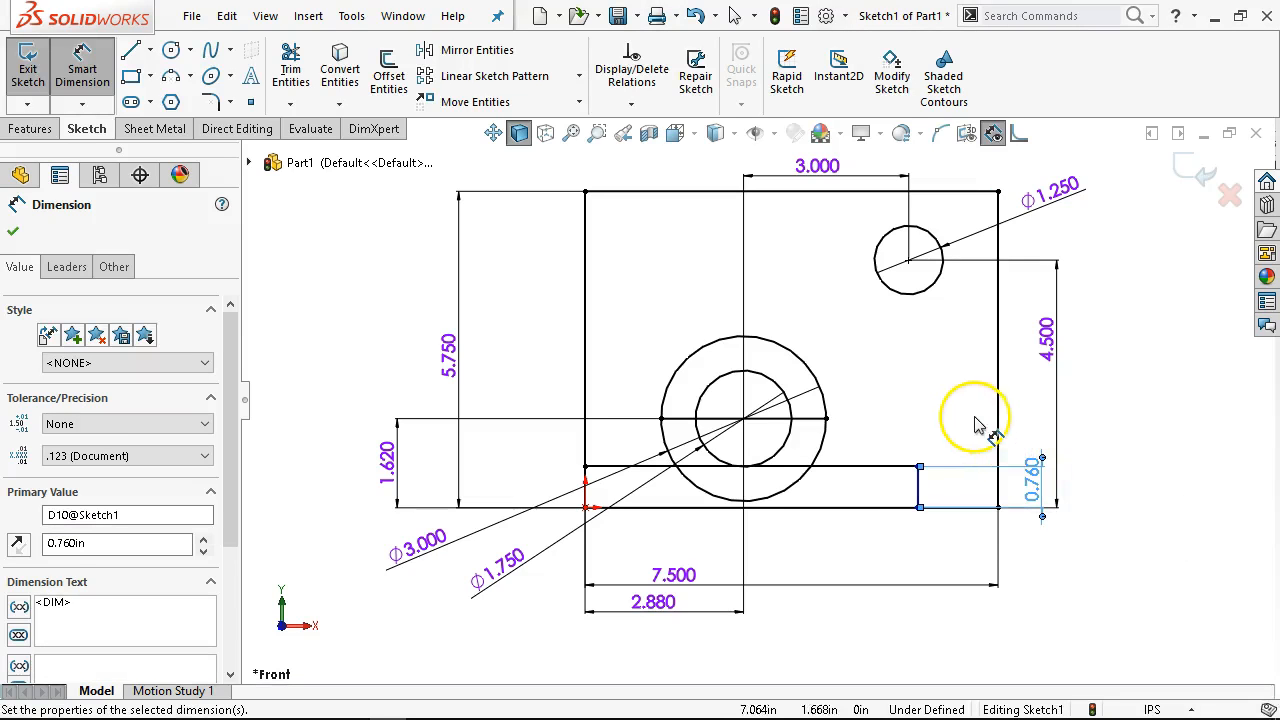
# Set the distance from the rectangle's left side to the short vertical line to 5.76 in and leave the dimension tool
pyautogui.click(912, 507)
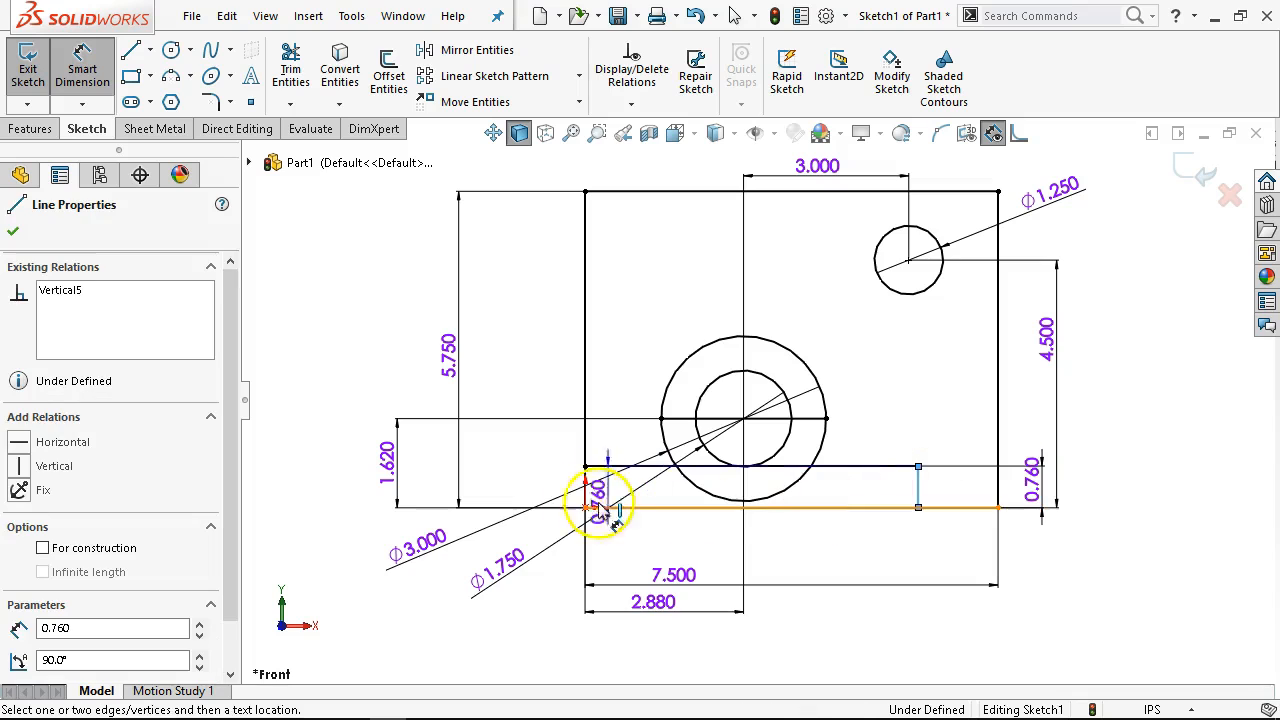
pyautogui.click(586, 488)
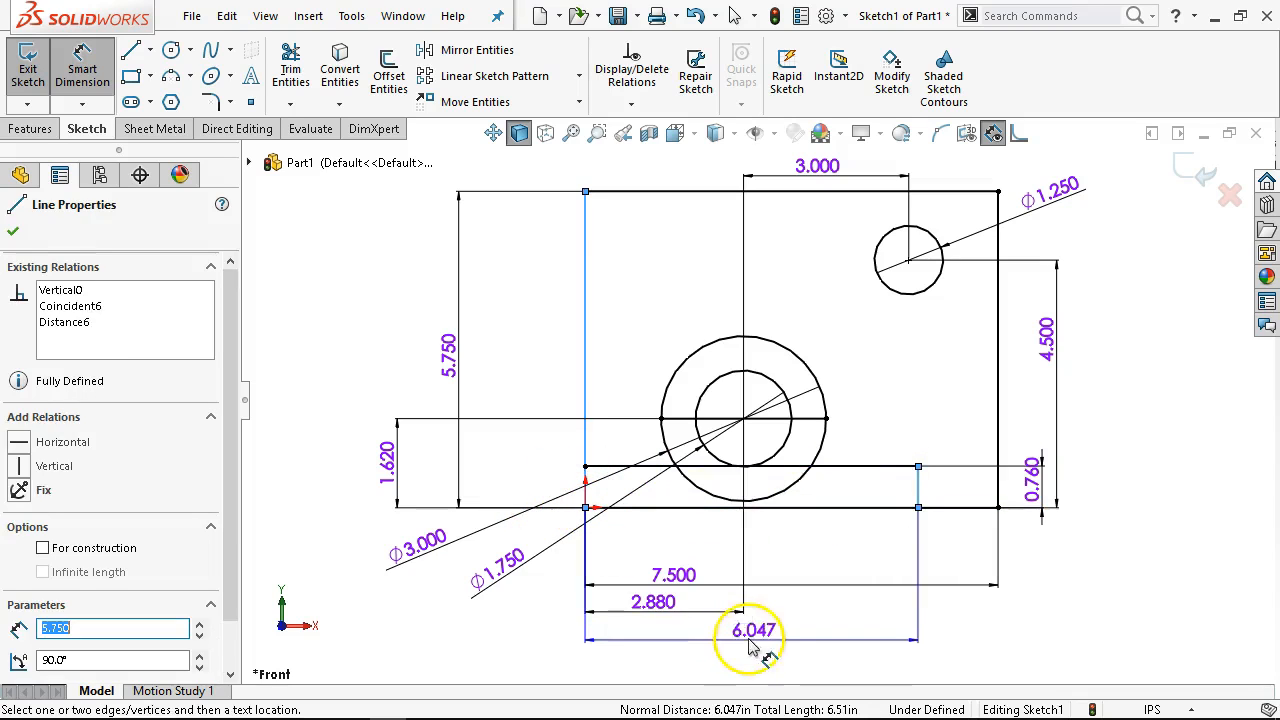
pyautogui.click(750, 645)
pyautogui.write('5.76')
pyautogui.press('Return')
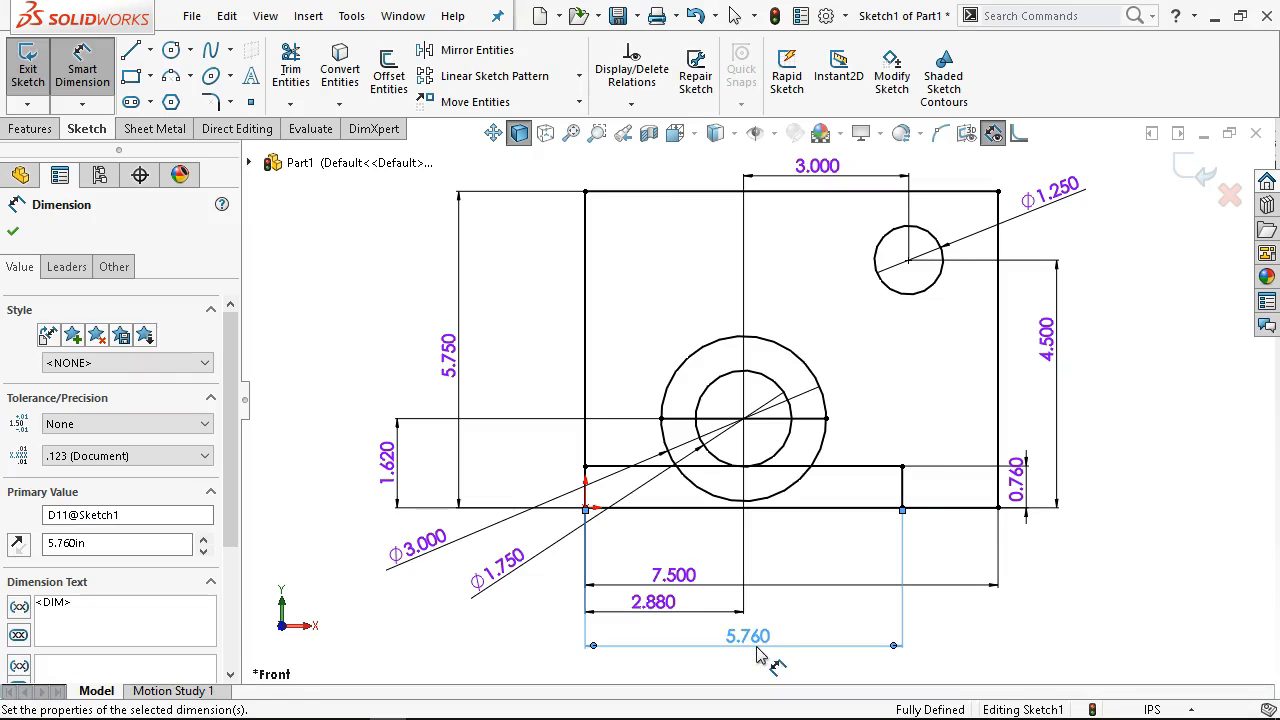
pyautogui.rightClick(944, 384)
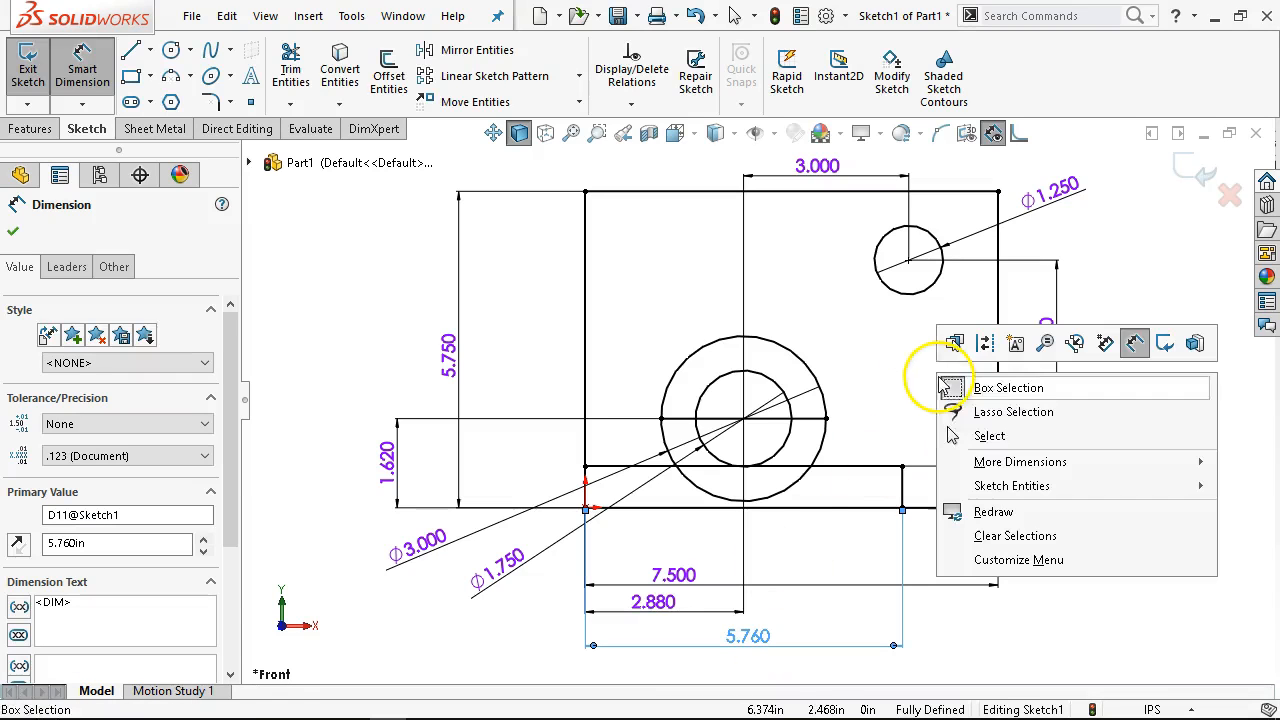
pyautogui.click(955, 436)
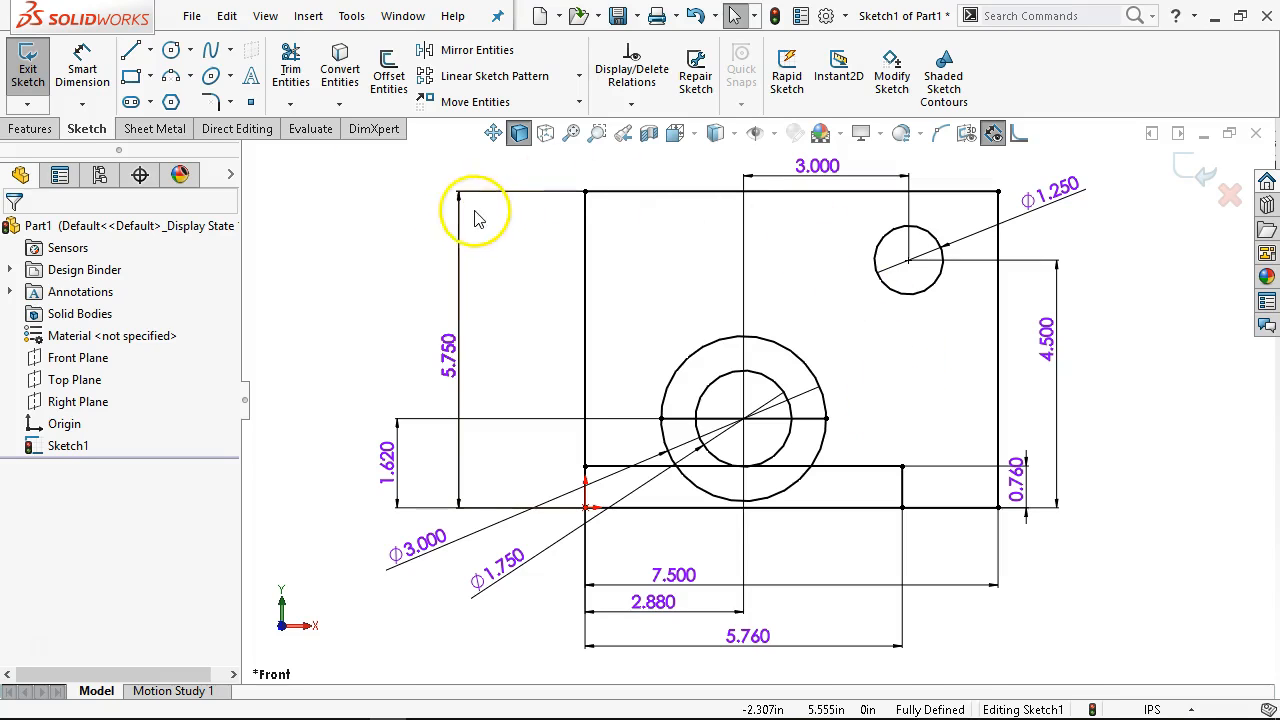
# Draw a circle concentric with the 1.25 in circle and tangent to the rectangle's top edge
pyautogui.click(171, 50)
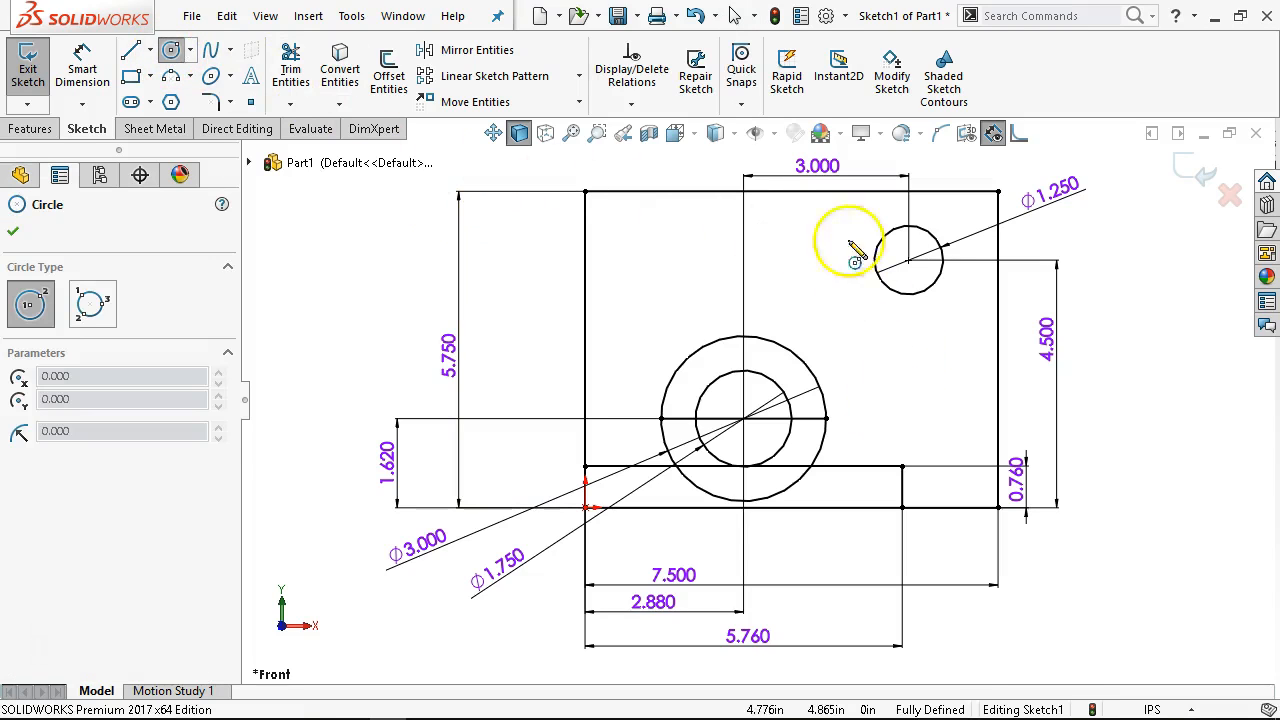
pyautogui.click(908, 260)
pyautogui.click(908, 191)
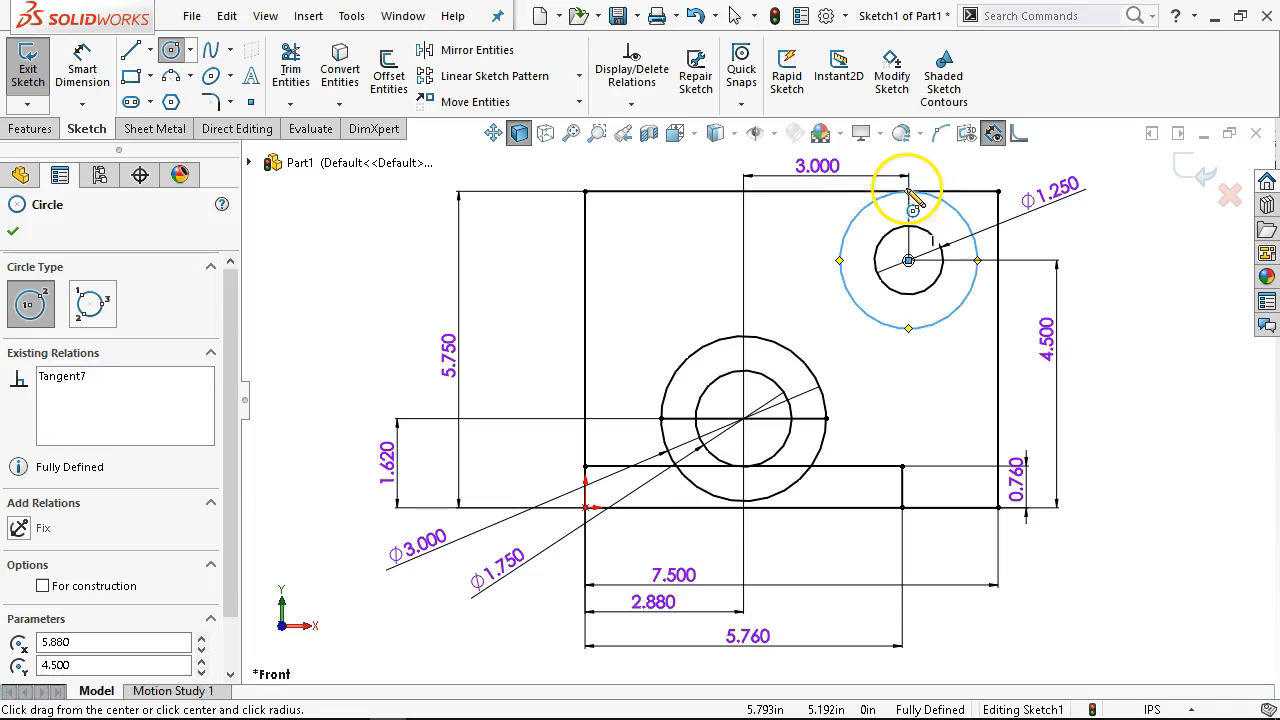
pyautogui.rightClick(1130, 243)
pyautogui.click(1070, 250)
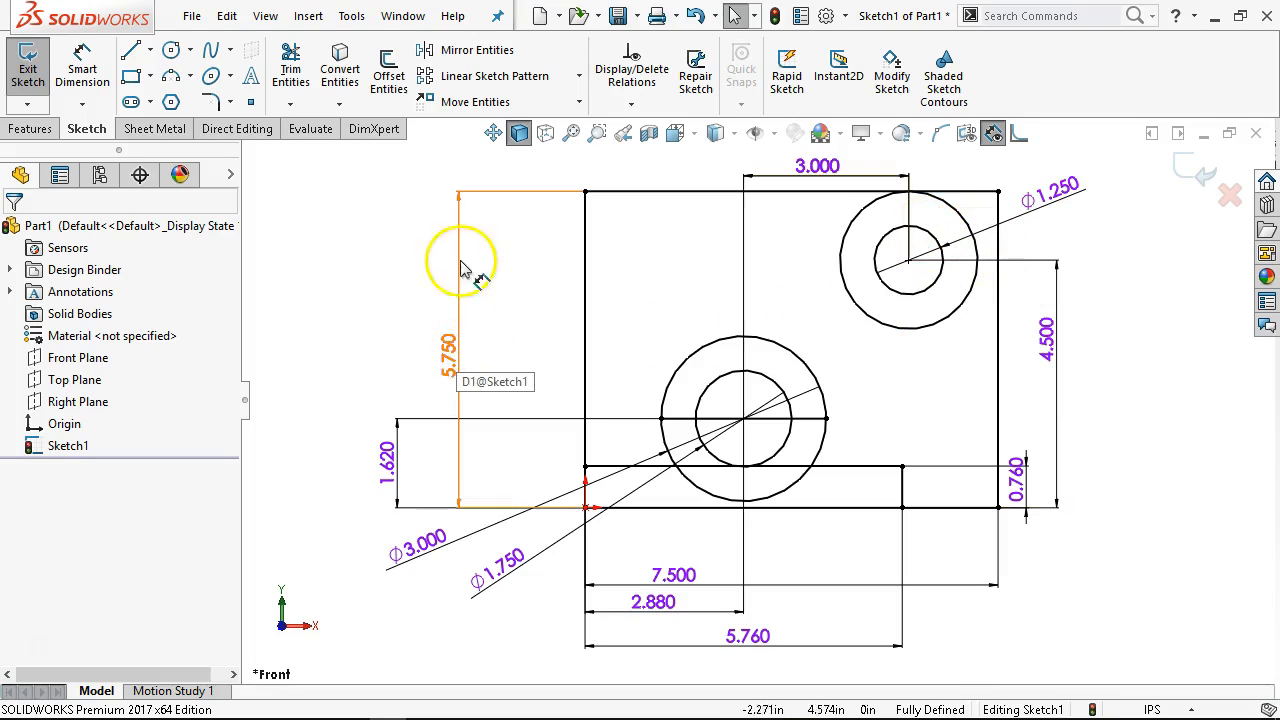
# Draw vertical tangent lines down from the upper outer circle's side quadrants, the left to the 0.76 in high line, the right to the bottom edge
pyautogui.click(130, 50)
pyautogui.moveTo(839, 260)
pyautogui.mouseDown()
pyautogui.moveTo(852, 478)
pyautogui.moveTo(848, 460)
pyautogui.moveTo(839, 466)
pyautogui.mouseUp()
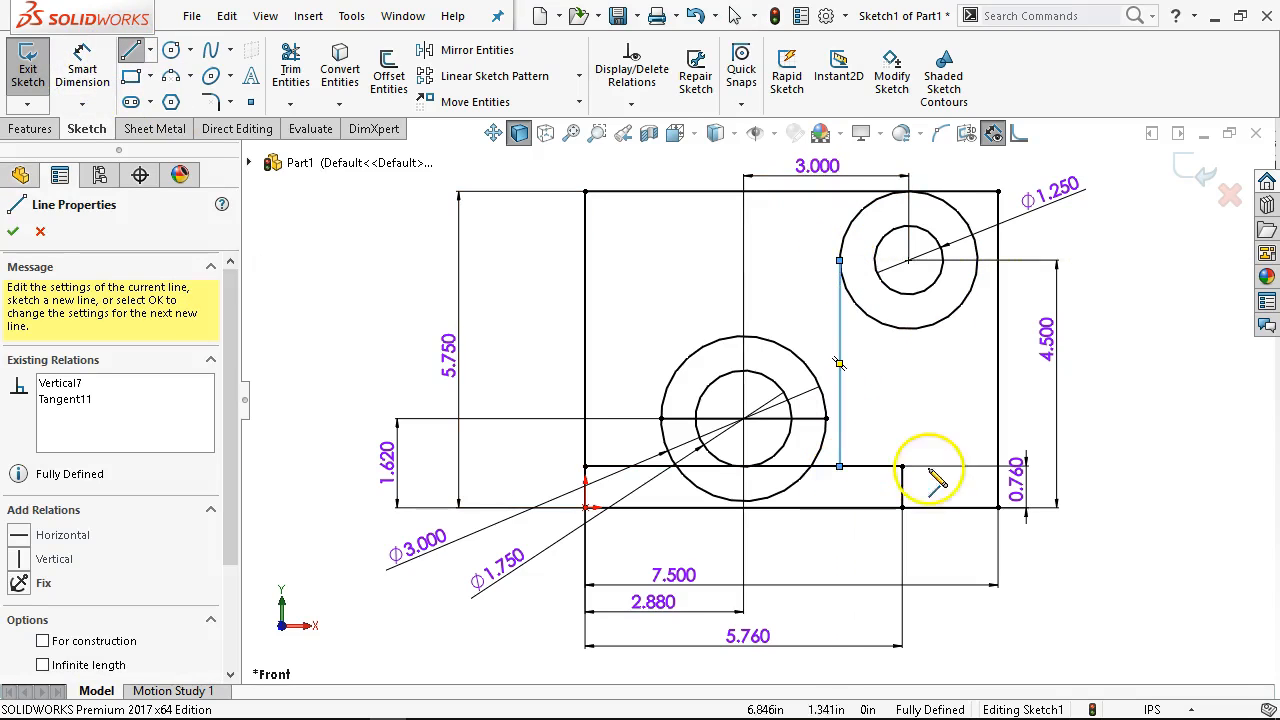
pyautogui.click(978, 508)
pyautogui.rightClick(1130, 362)
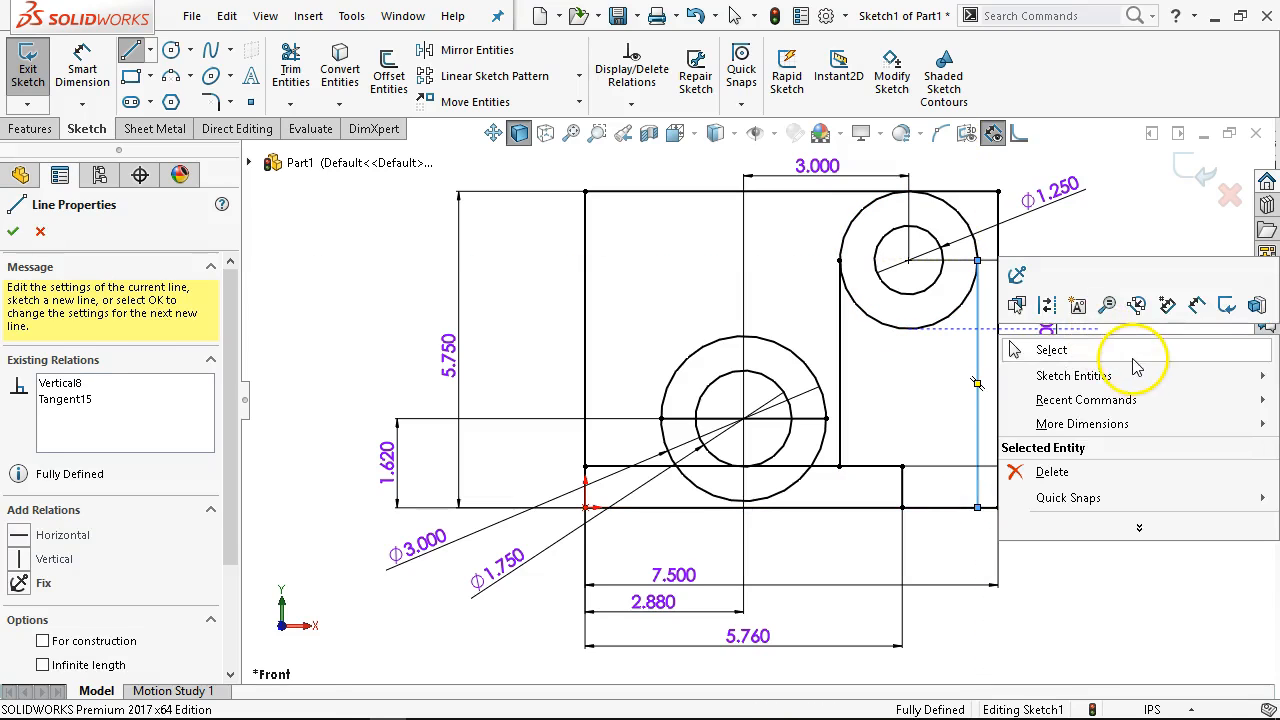
pyautogui.click(1133, 352)
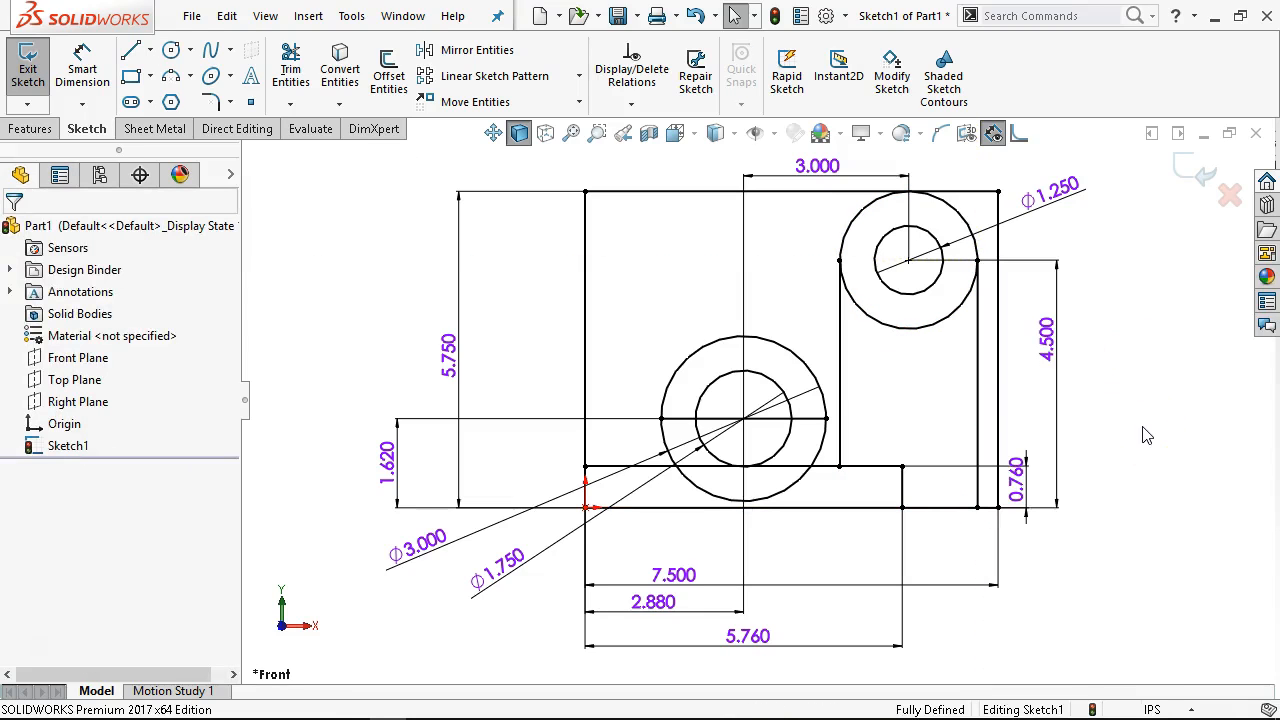
# Exit the finished sketch and rename it layout
pyautogui.click(1186, 169)
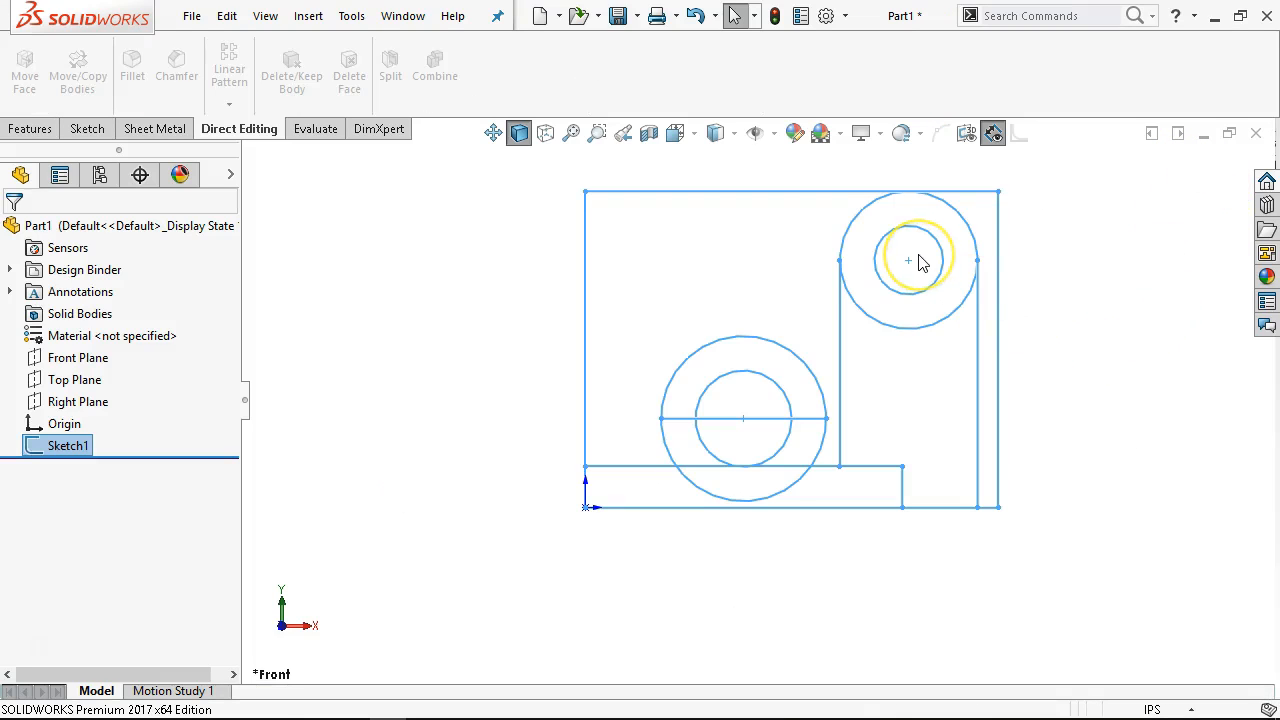
pyautogui.scroll(-1, 921, 262)
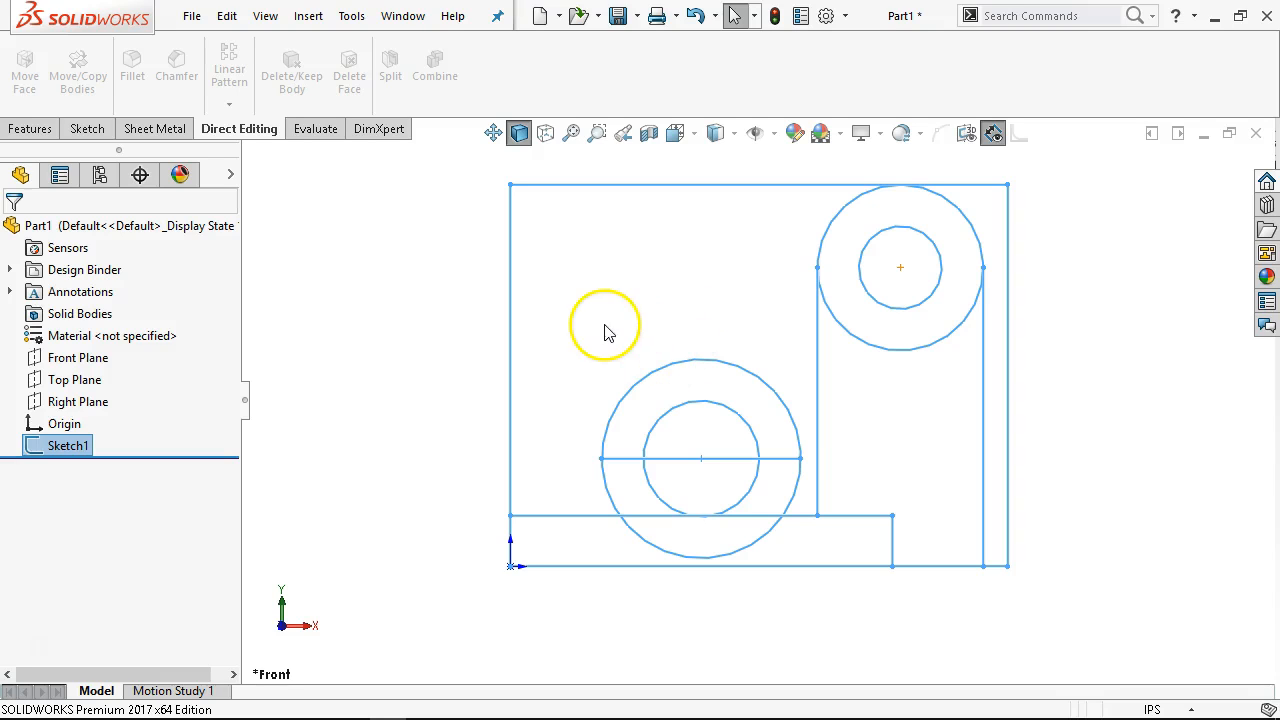
pyautogui.doubleClick(68, 445)
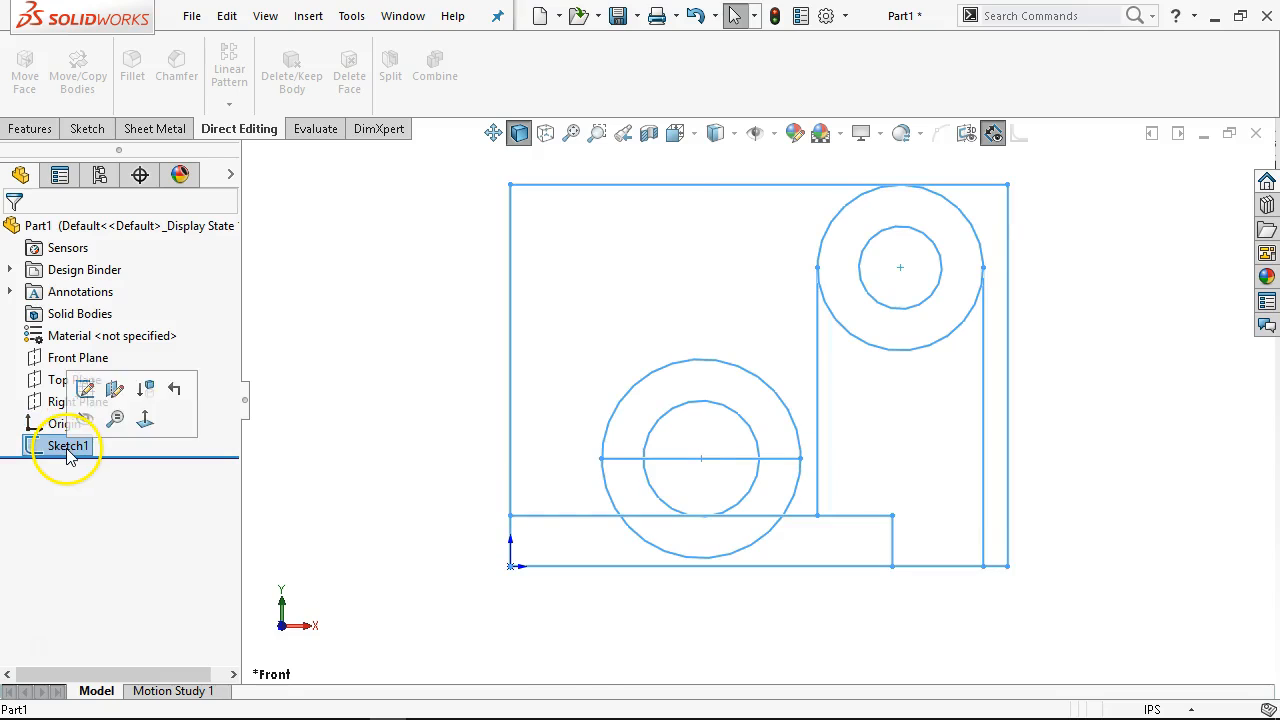
pyautogui.click(68, 445)
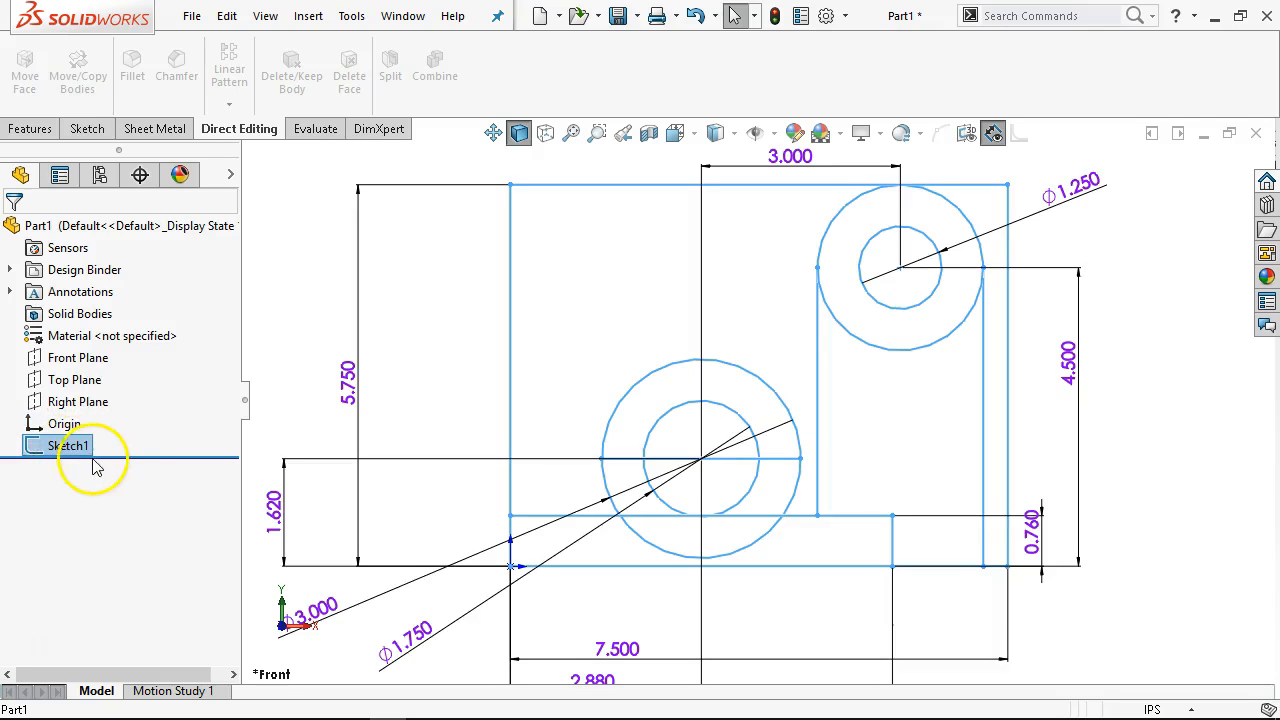
pyautogui.click(70, 447)
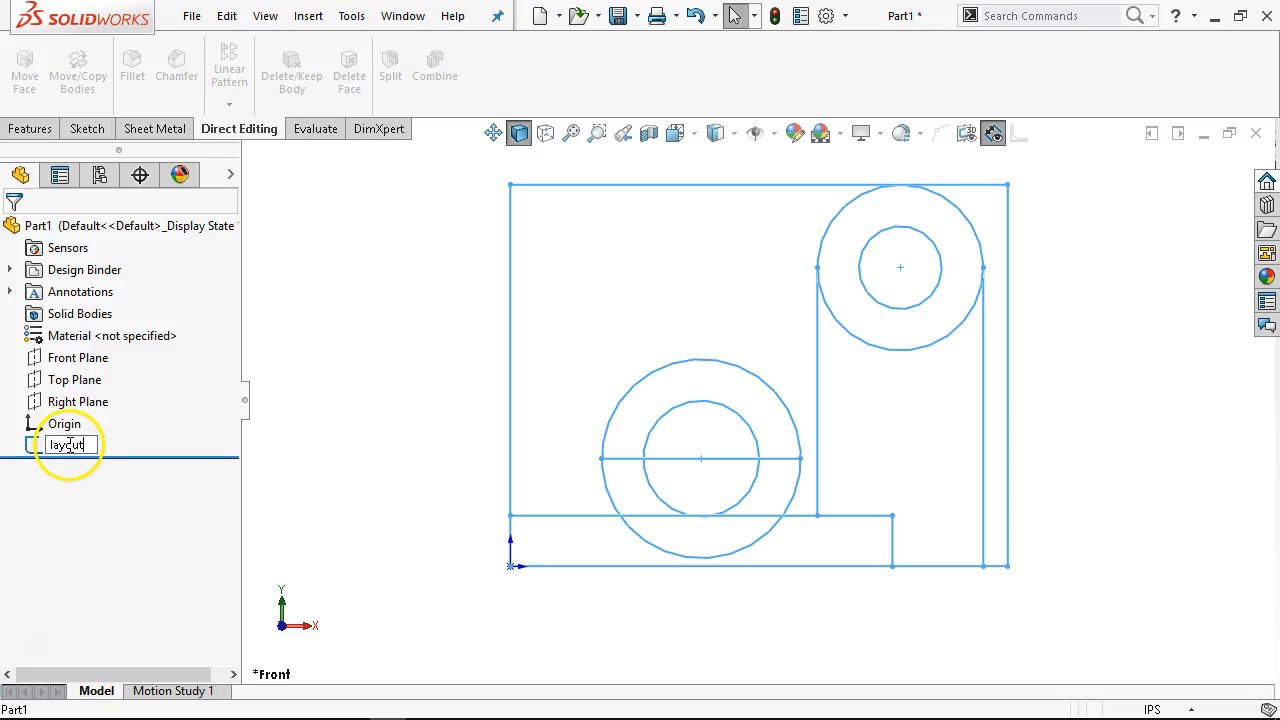
pyautogui.write('layout')
pyautogui.press('Return')
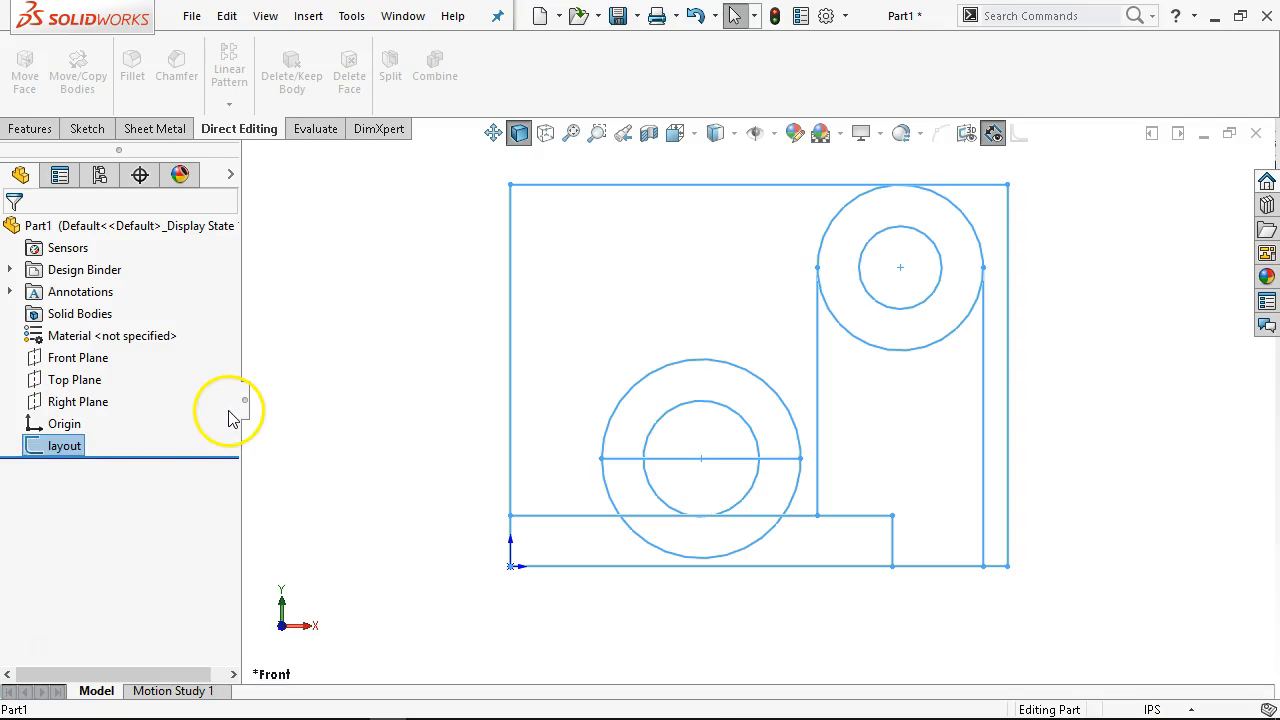
pyautogui.click(320, 384)
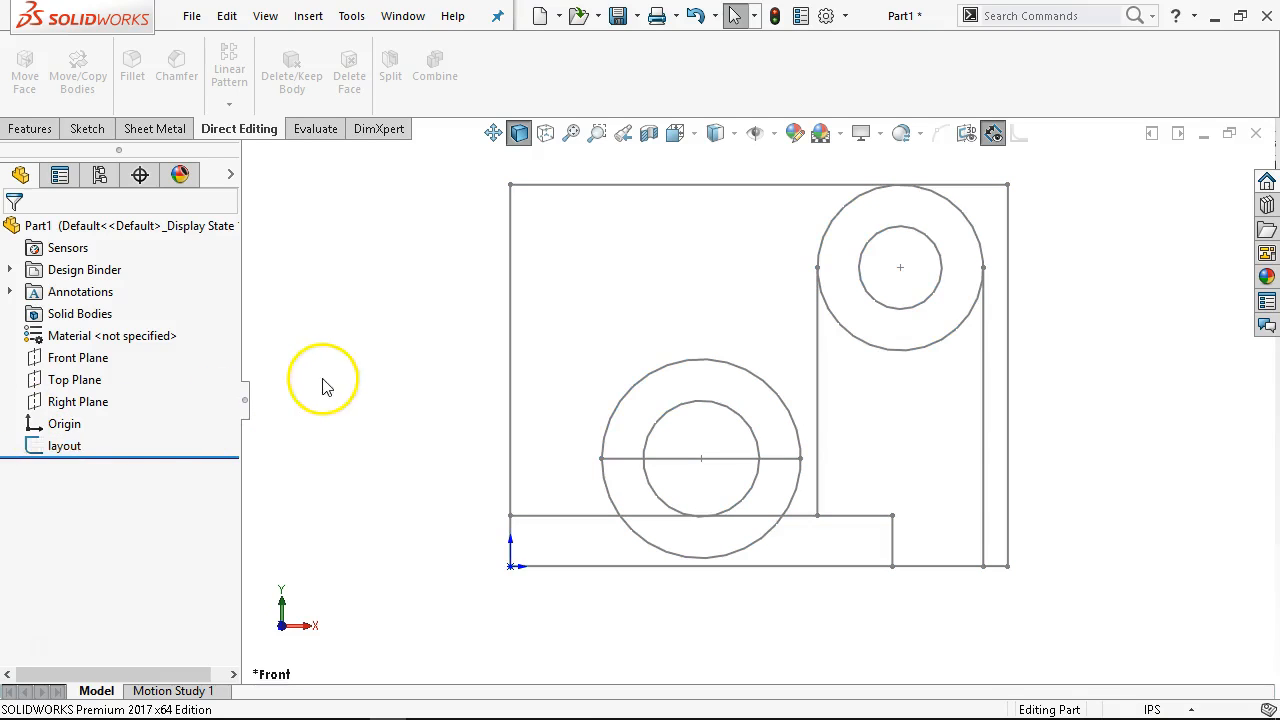
# Start a new sketch on the Front Plane and convert the layout's 1.75 in and 3 in circles into it
pyautogui.click(77, 359)
pyautogui.click(103, 333)
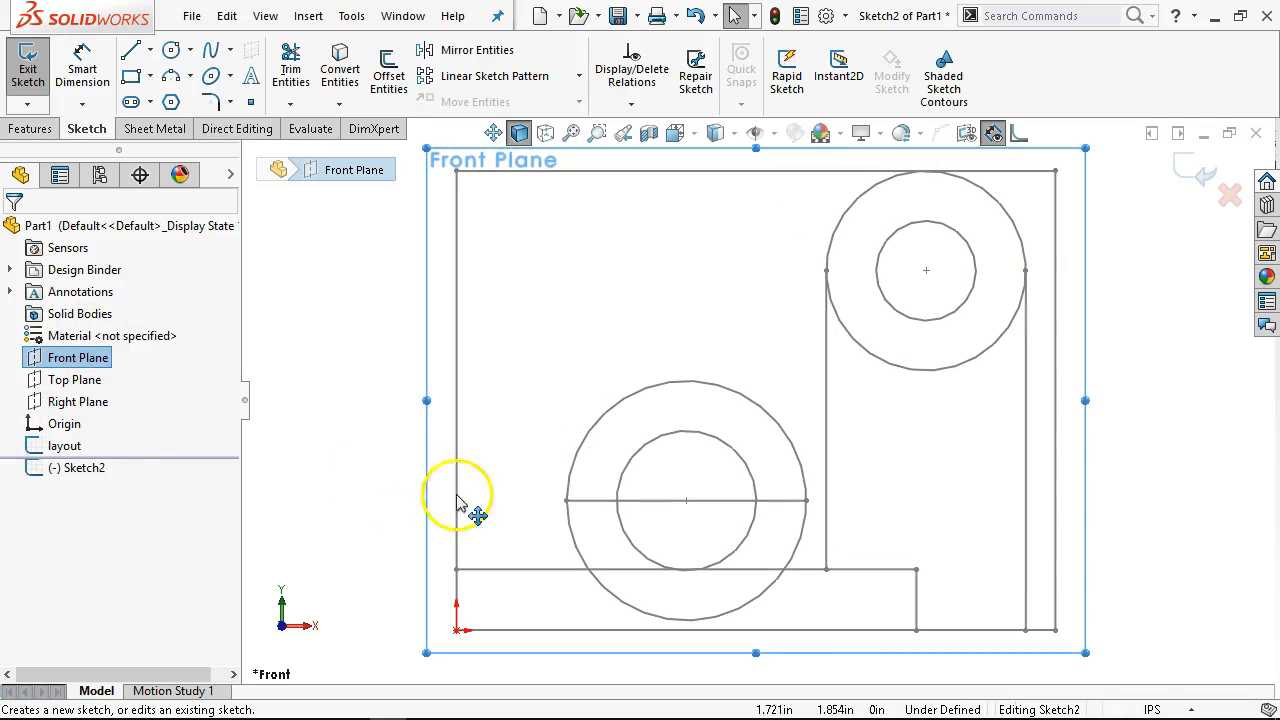
pyautogui.click(735, 450)
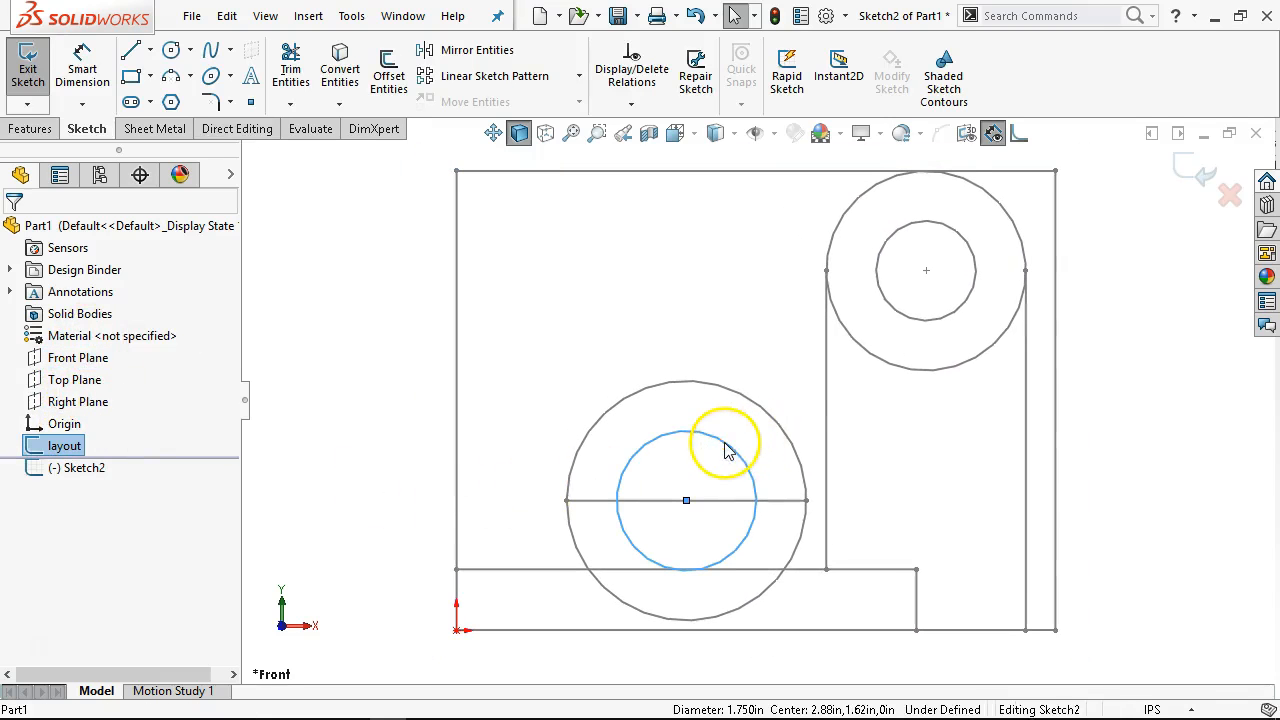
pyautogui.keyDown('ctrl'); pyautogui.click(692, 386); pyautogui.keyUp('ctrl')
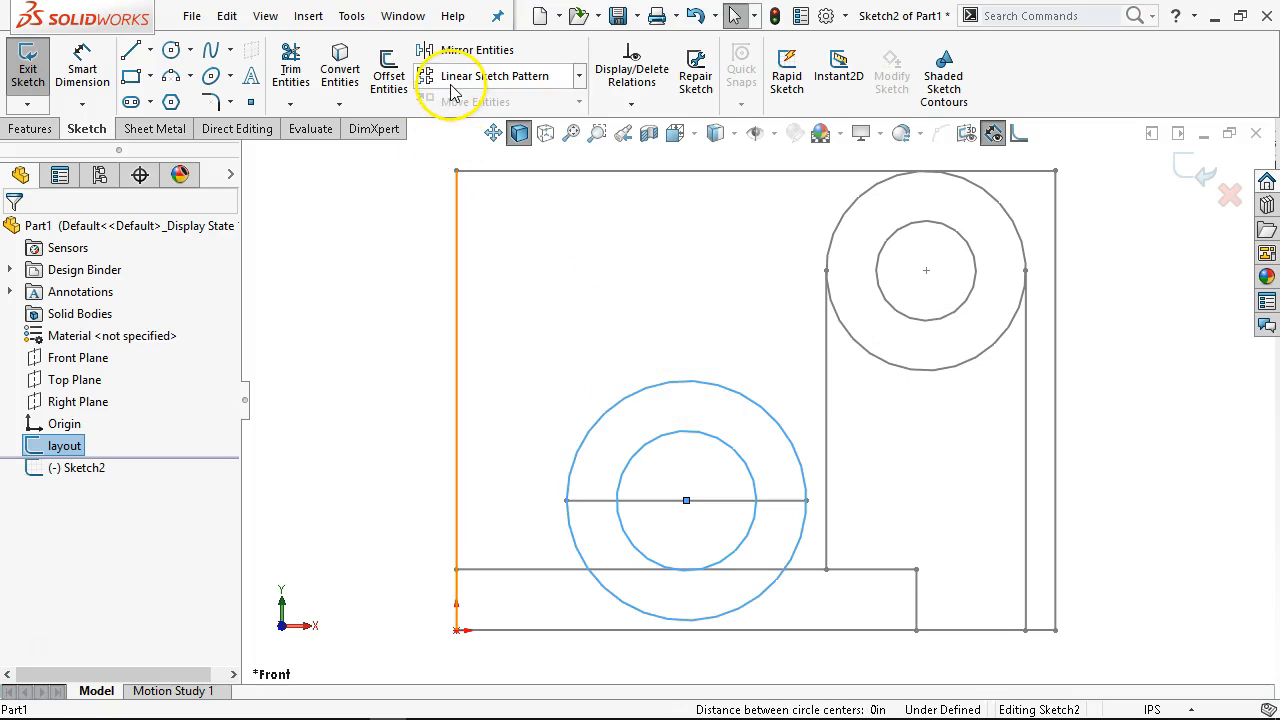
pyautogui.click(339, 72)
pyautogui.press('f')
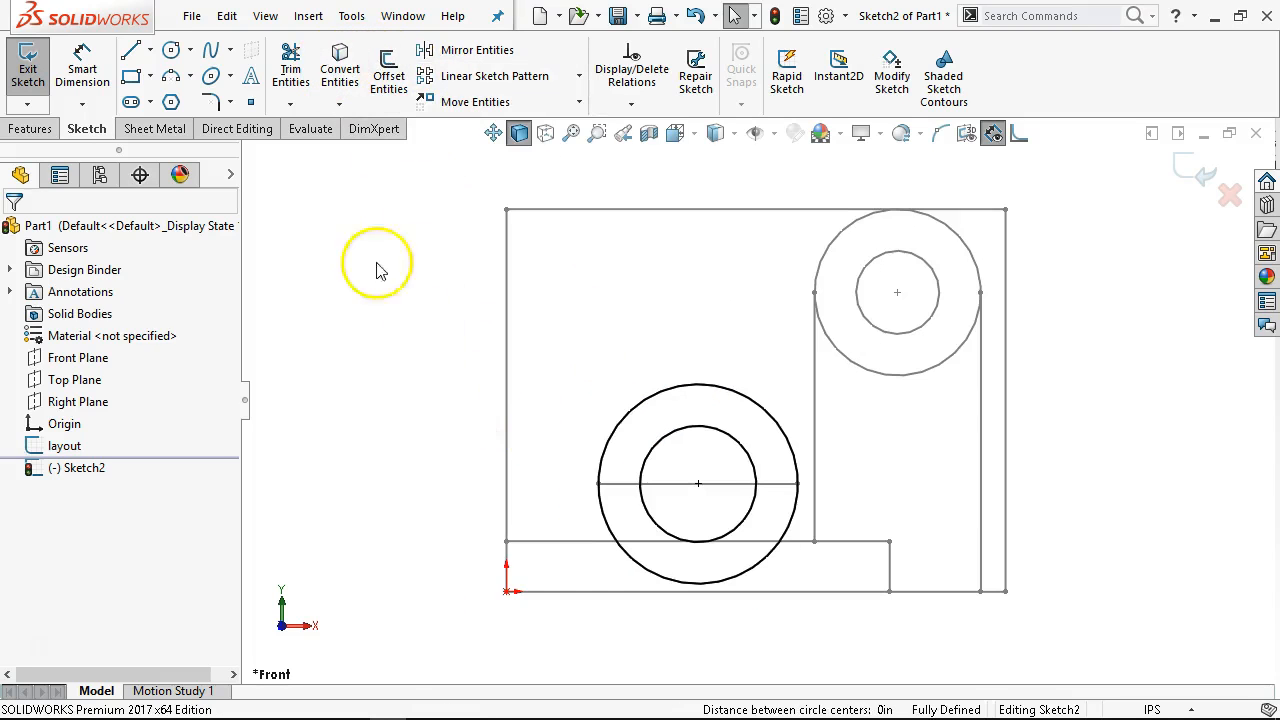
pyautogui.click(171, 50)
pyautogui.rightClick(398, 272)
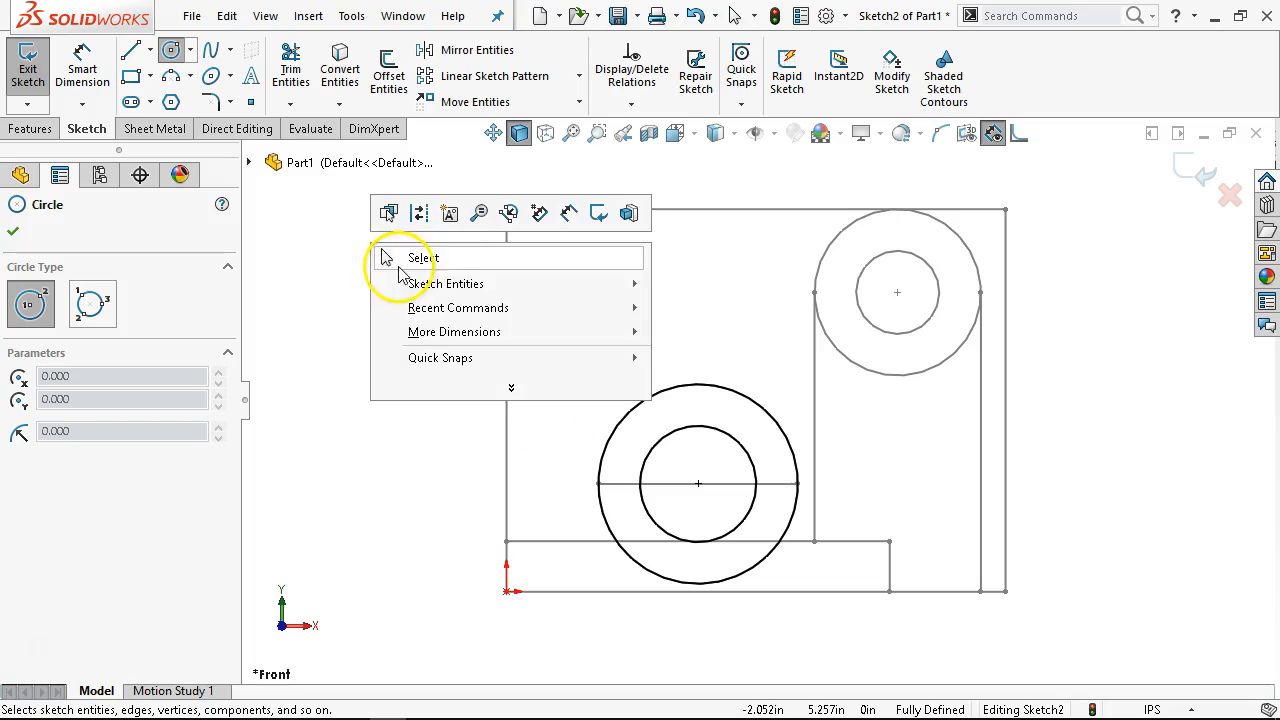
pyautogui.click(410, 259)
# Draw two small circles centred on the 3 in circle's left and right quadrant points, the left one about 0.51 in in radius
pyautogui.click(171, 50)
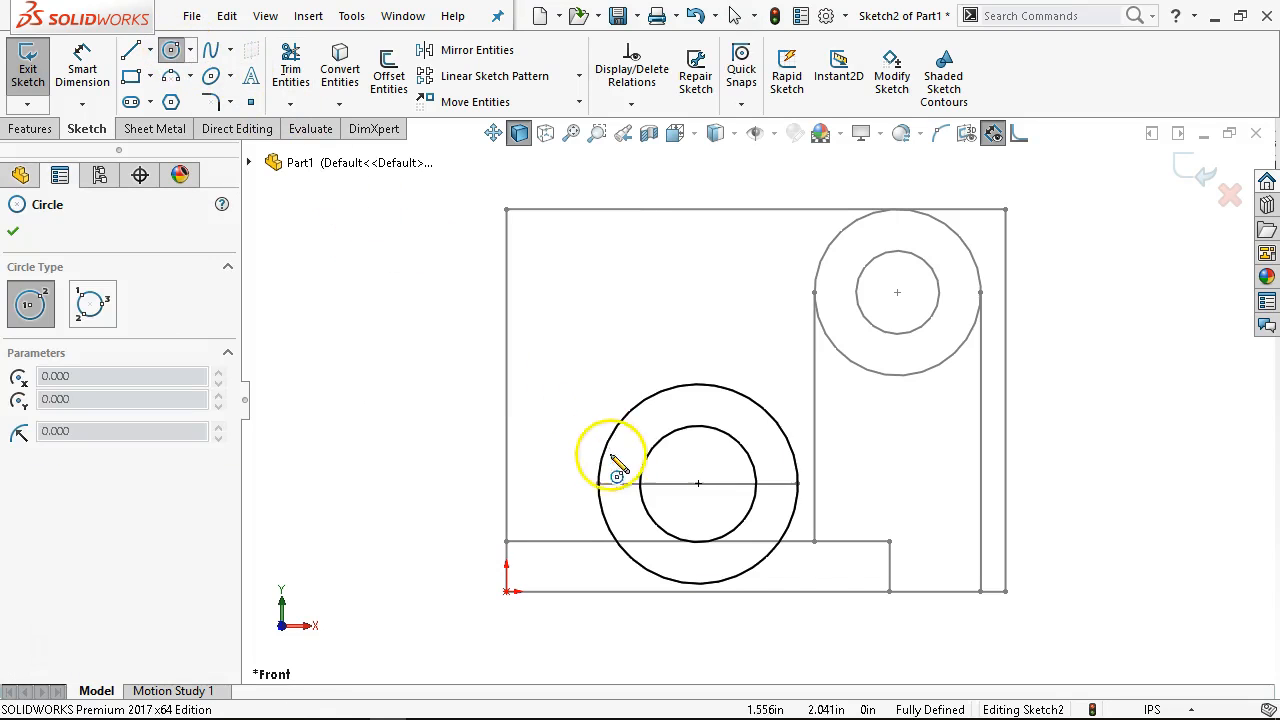
pyautogui.click(598, 484)
pyautogui.click(572, 505)
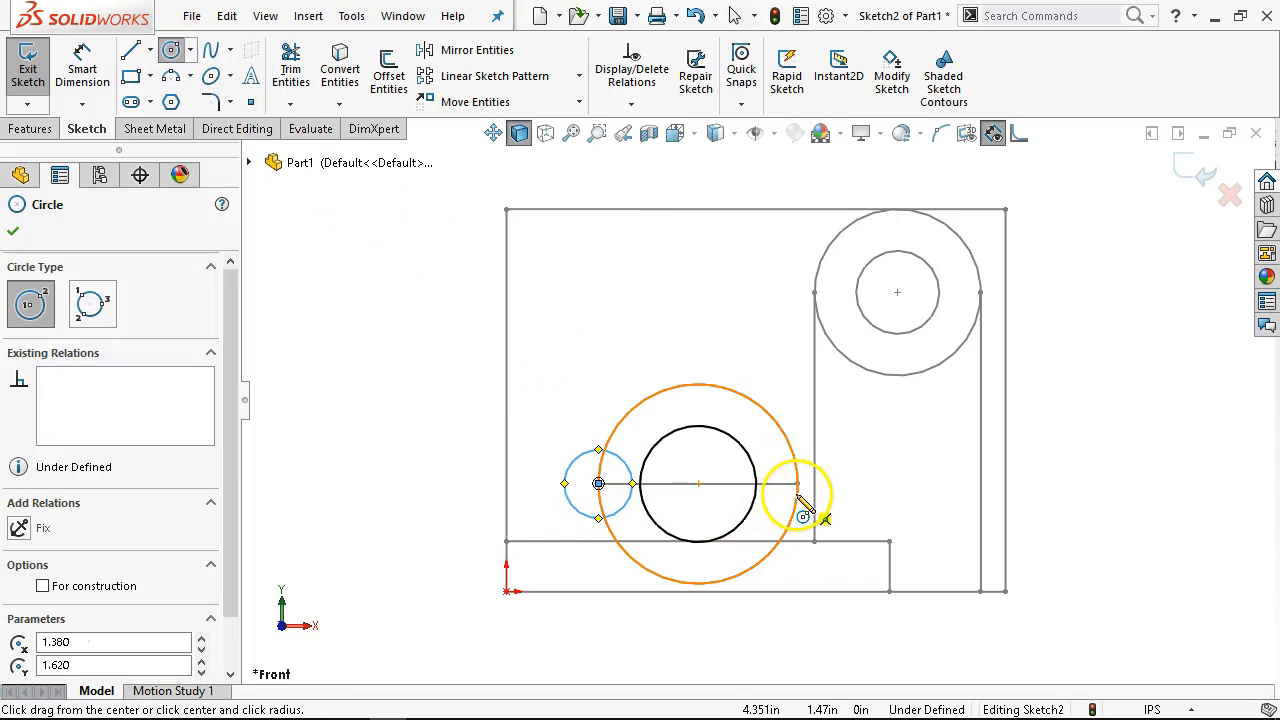
pyautogui.click(800, 485)
pyautogui.click(835, 500)
pyautogui.rightClick(755, 358)
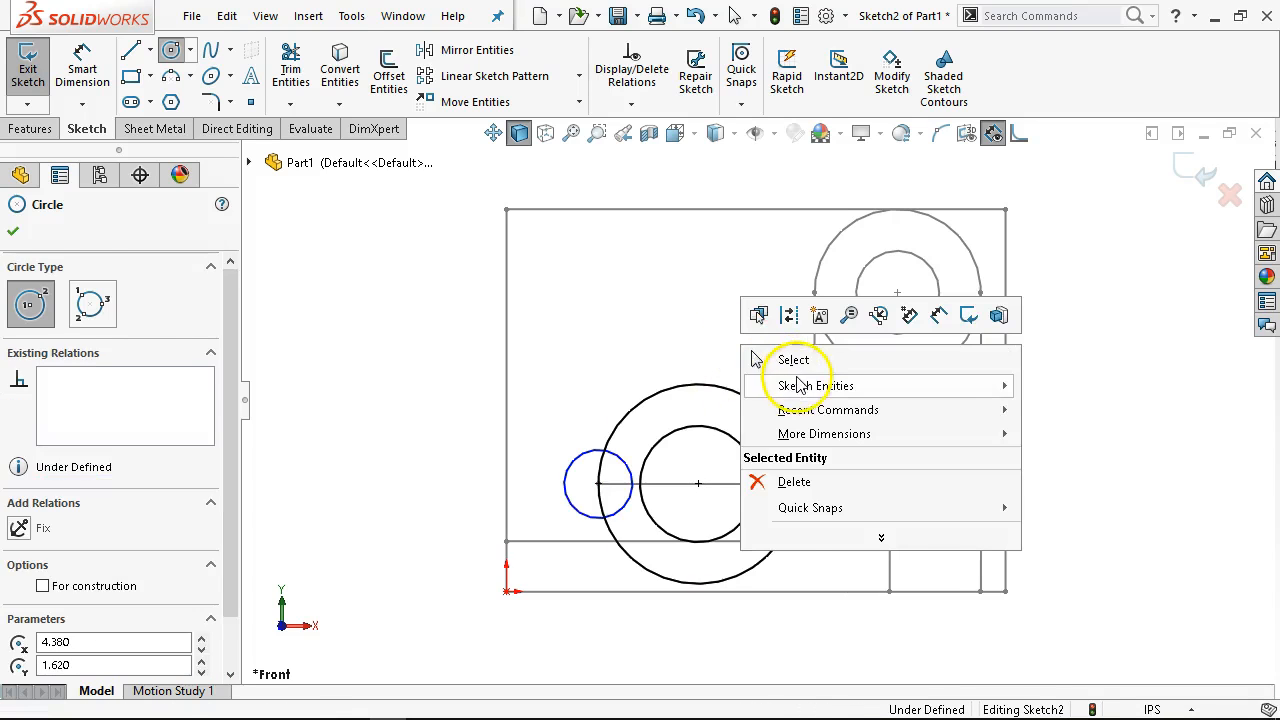
pyautogui.click(792, 360)
# Add an equal relation between the two small side circles
pyautogui.click(625, 458)
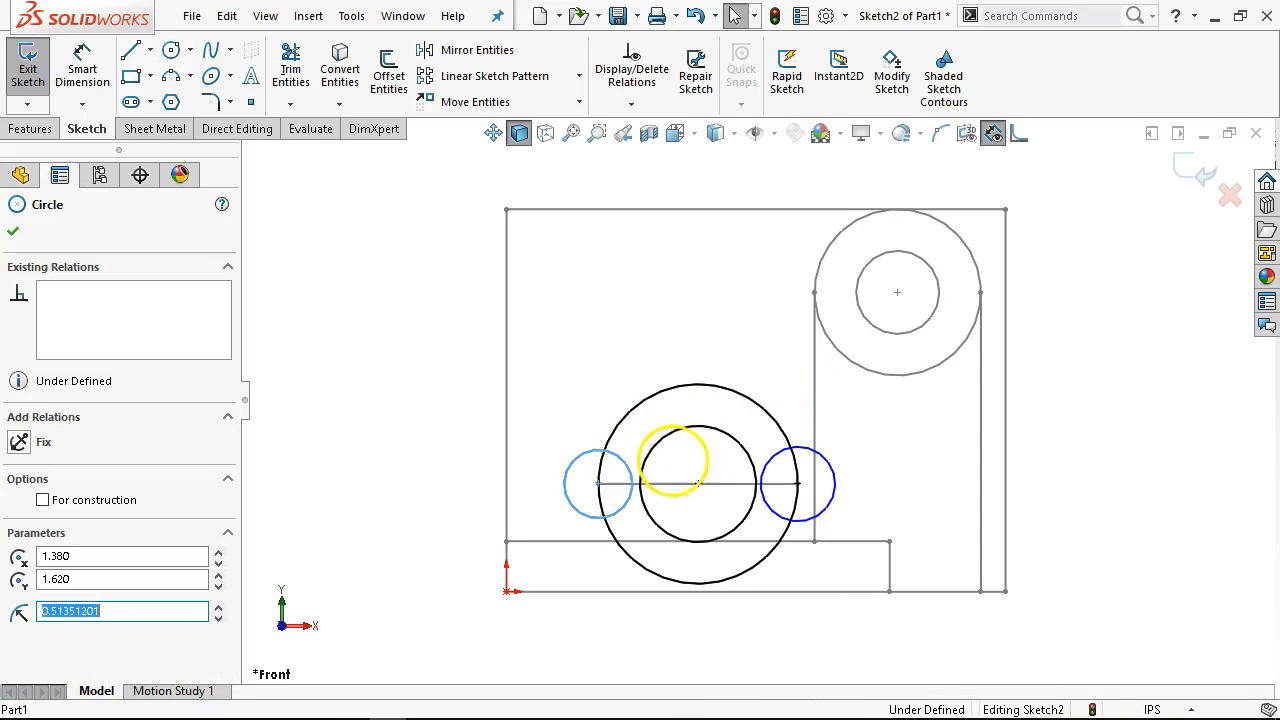
pyautogui.keyDown('ctrl'); pyautogui.click(822, 456); pyautogui.keyUp('ctrl')
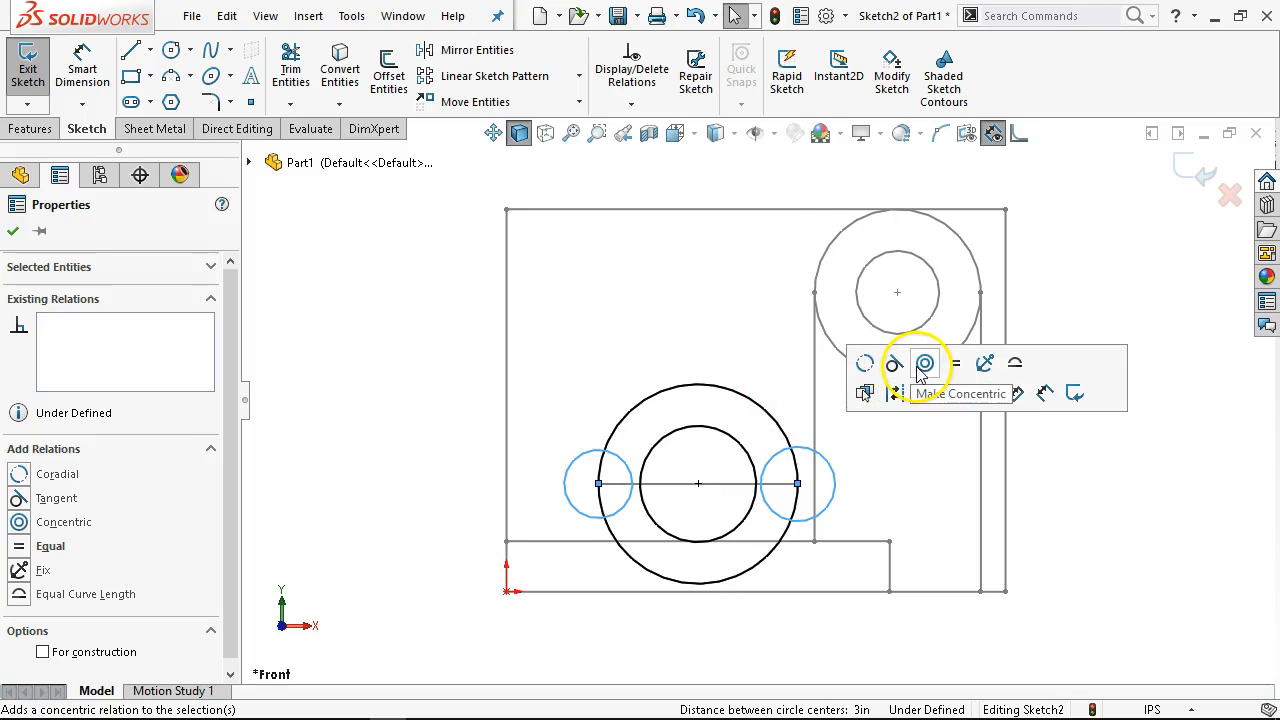
pyautogui.click(955, 363)
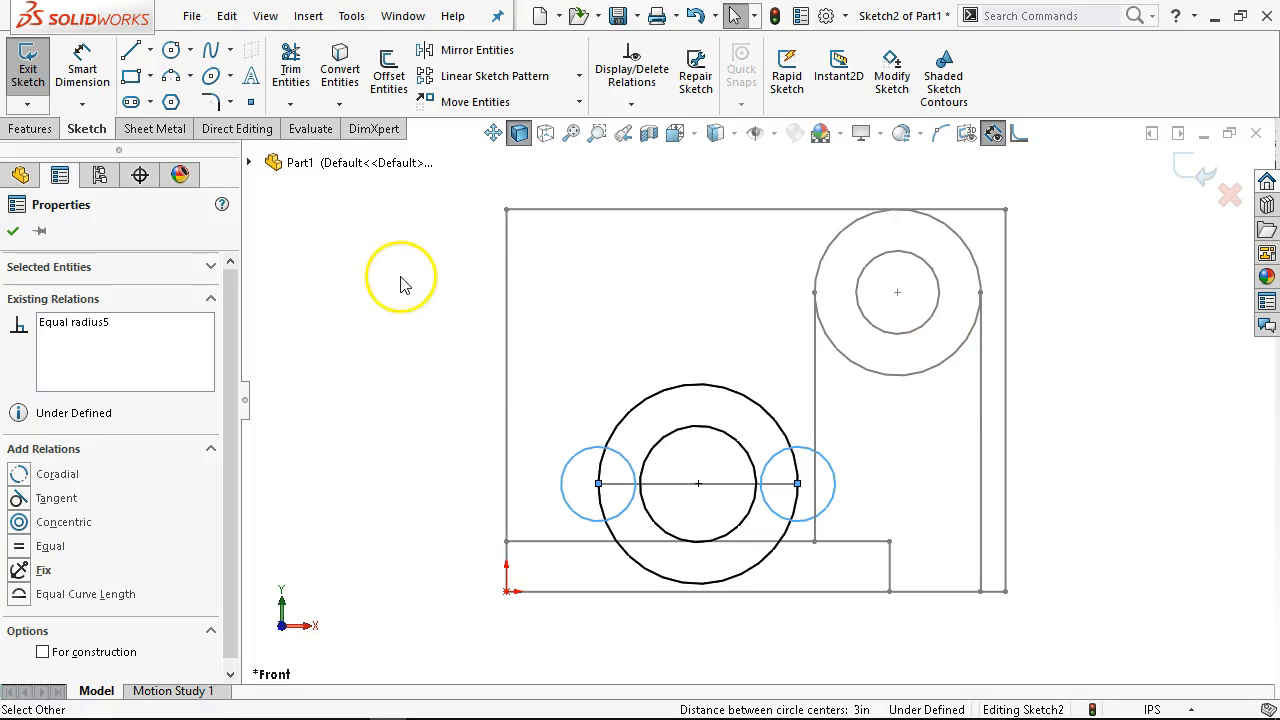
pyautogui.rightClick(445, 288)
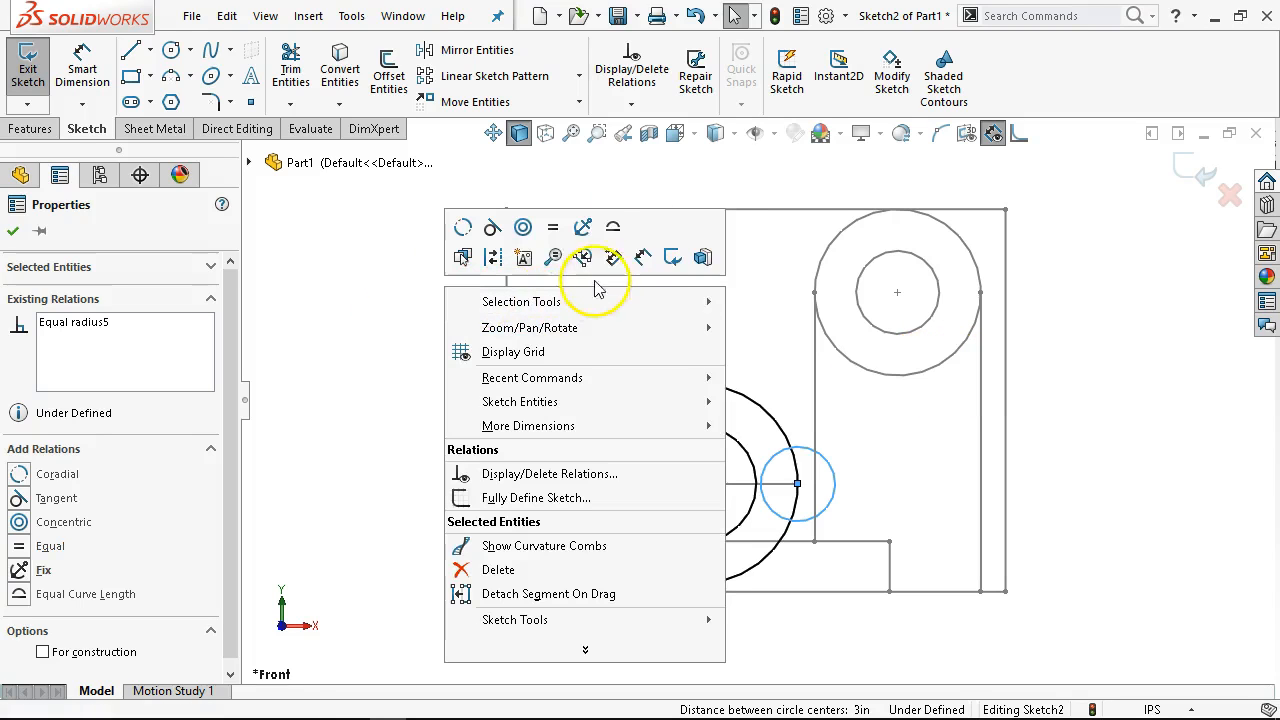
pyautogui.click(560, 236)
pyautogui.click(84, 72)
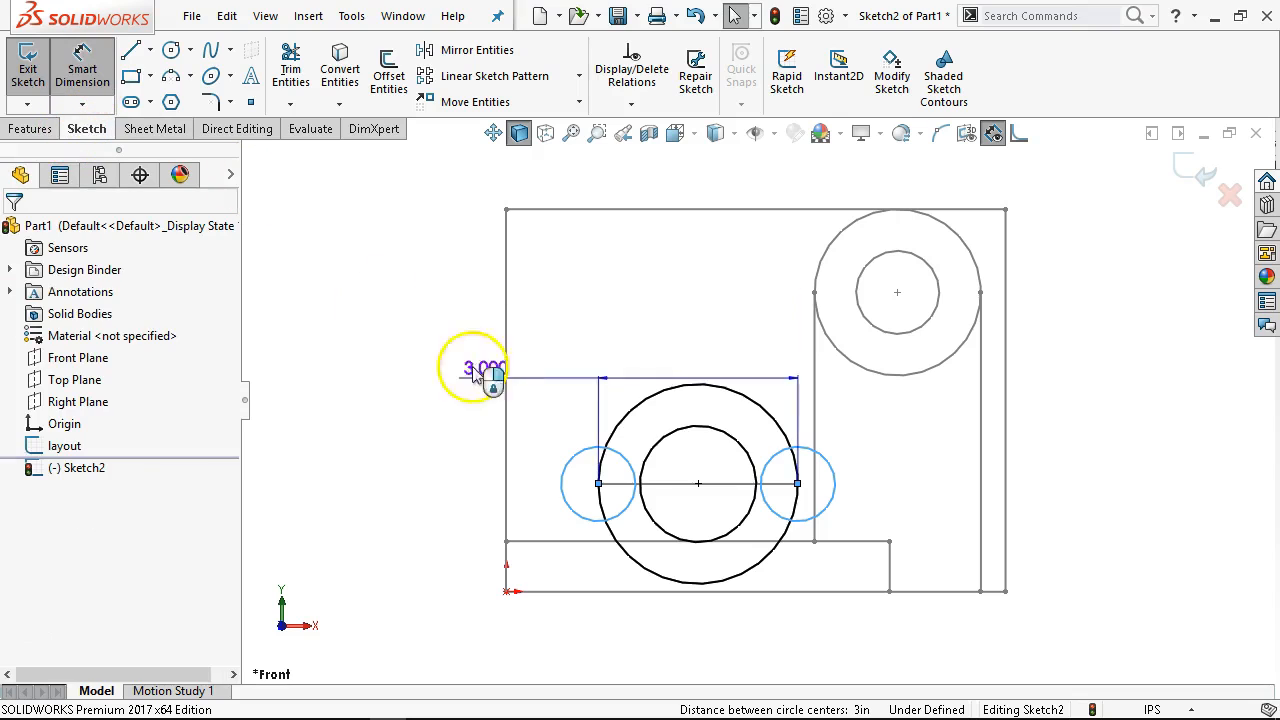
pyautogui.press('Escape')
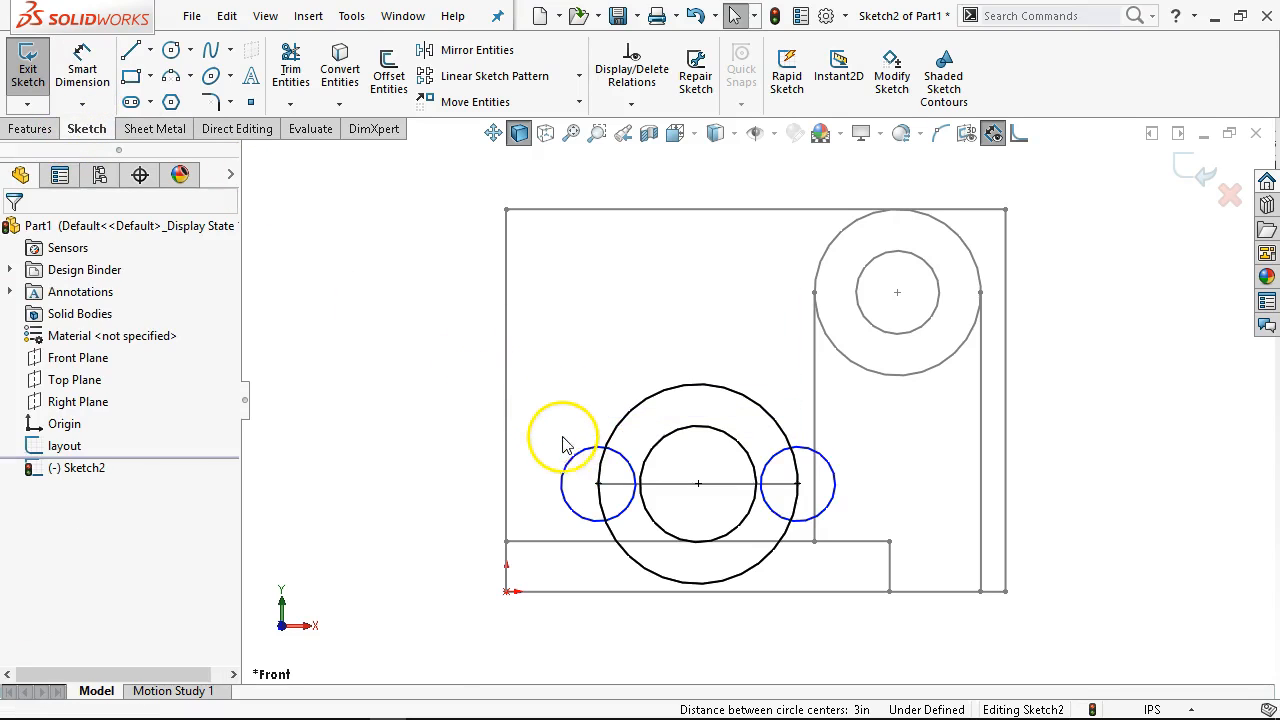
# Dimension the left small circle's diameter and set it to 0.76 in
pyautogui.click(83, 68)
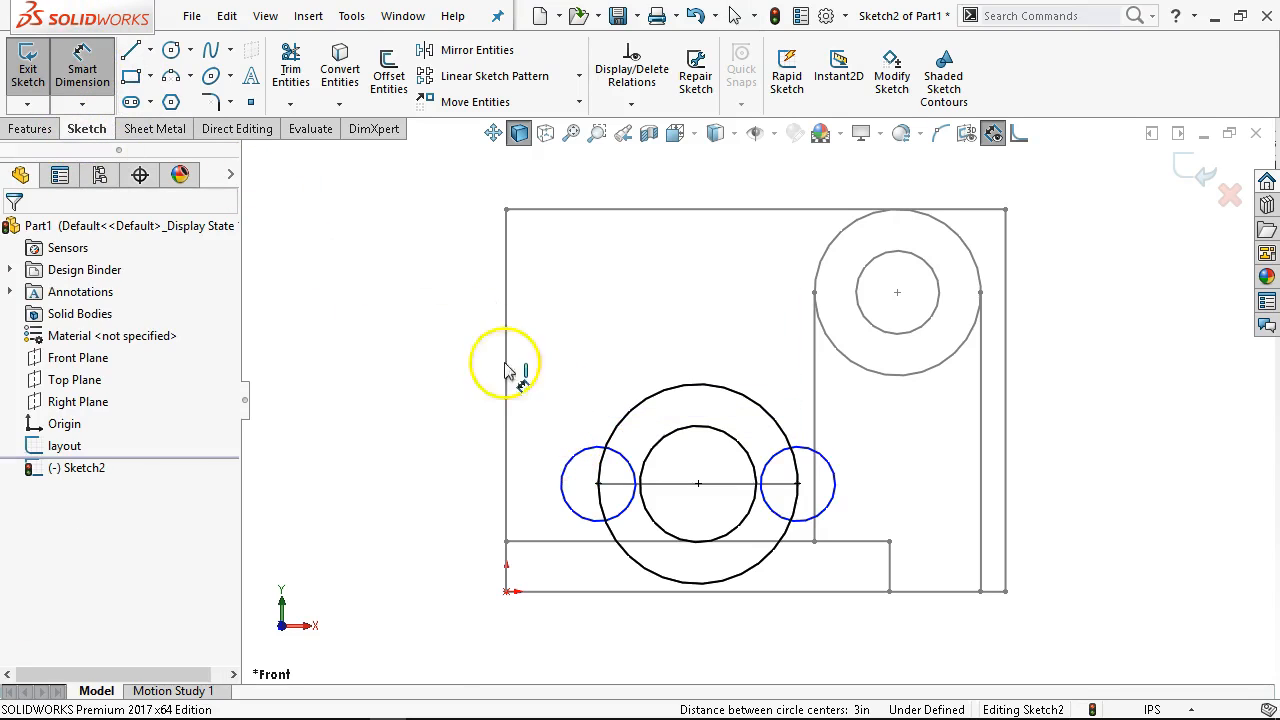
pyautogui.click(560, 475)
pyautogui.click(410, 386)
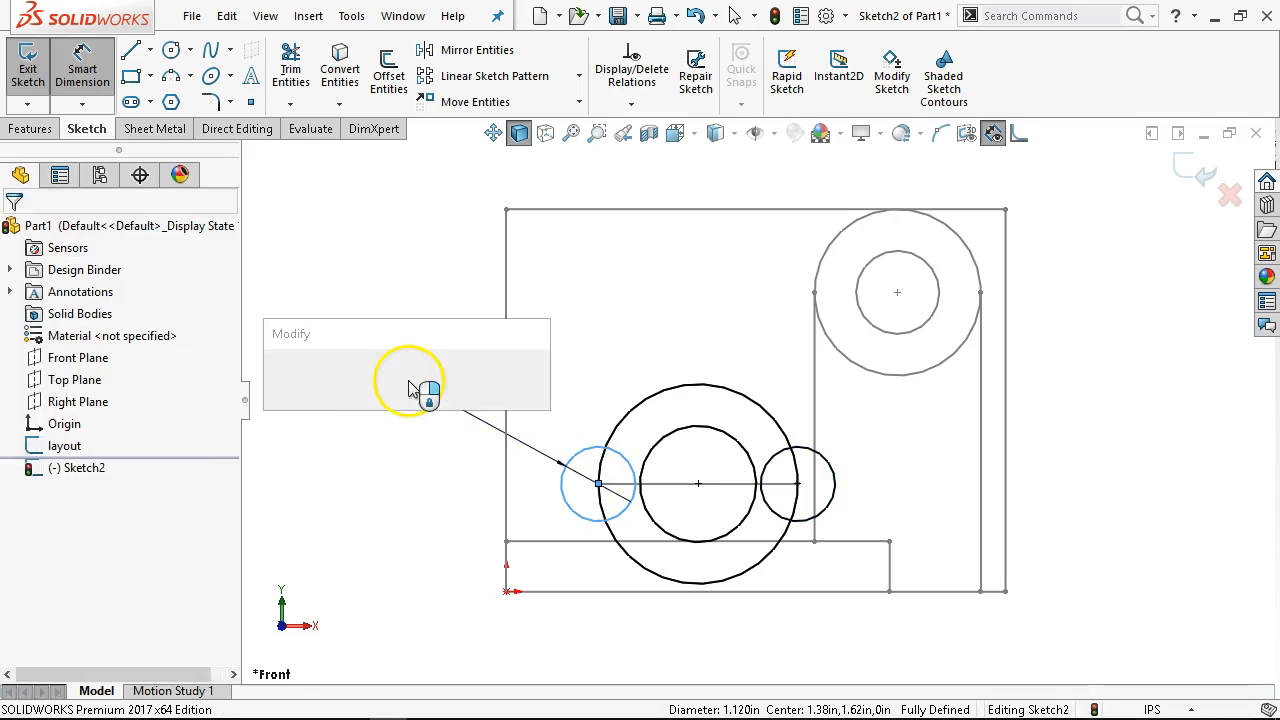
pyautogui.write('.76')
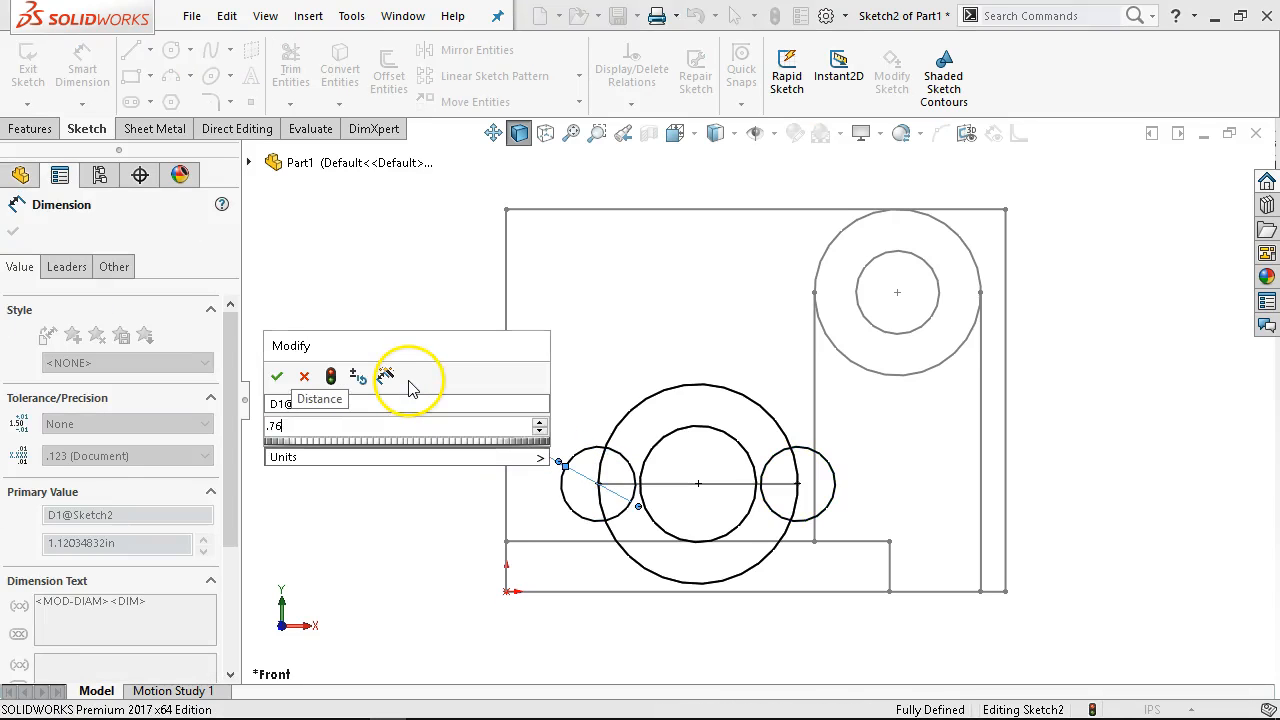
pyautogui.press('Return')
pyautogui.rightClick(432, 296)
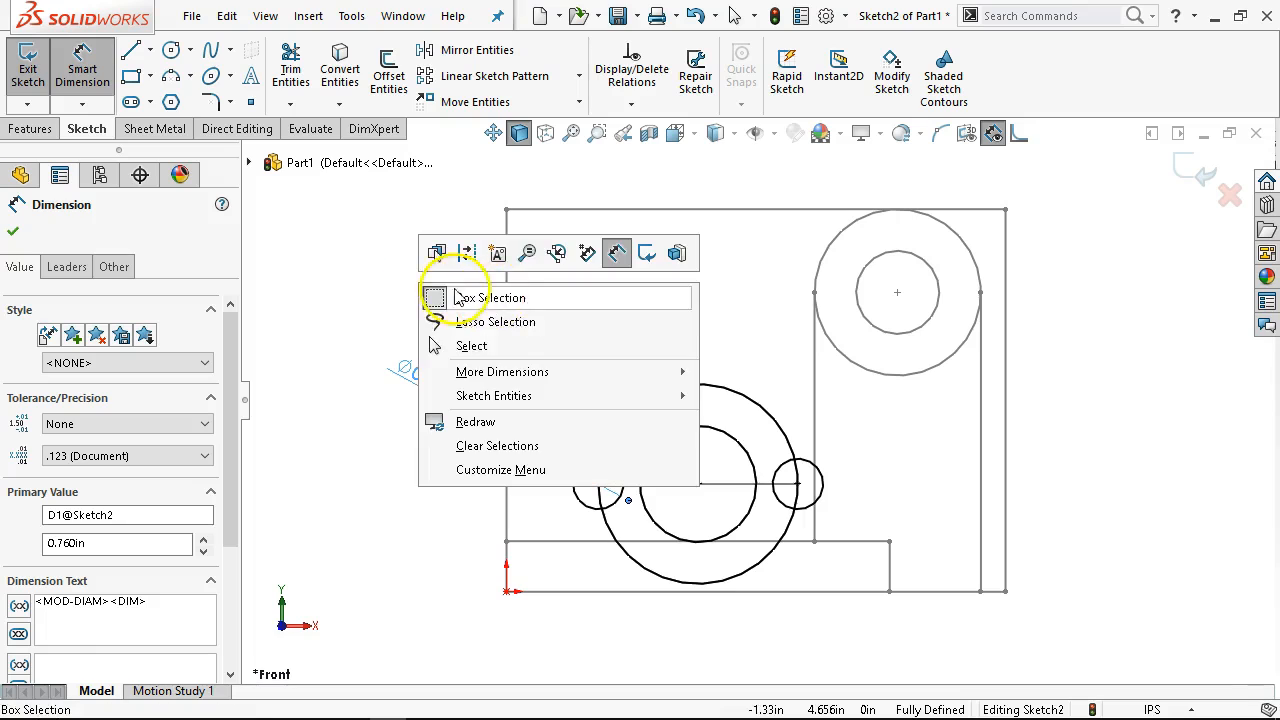
pyautogui.click(505, 347)
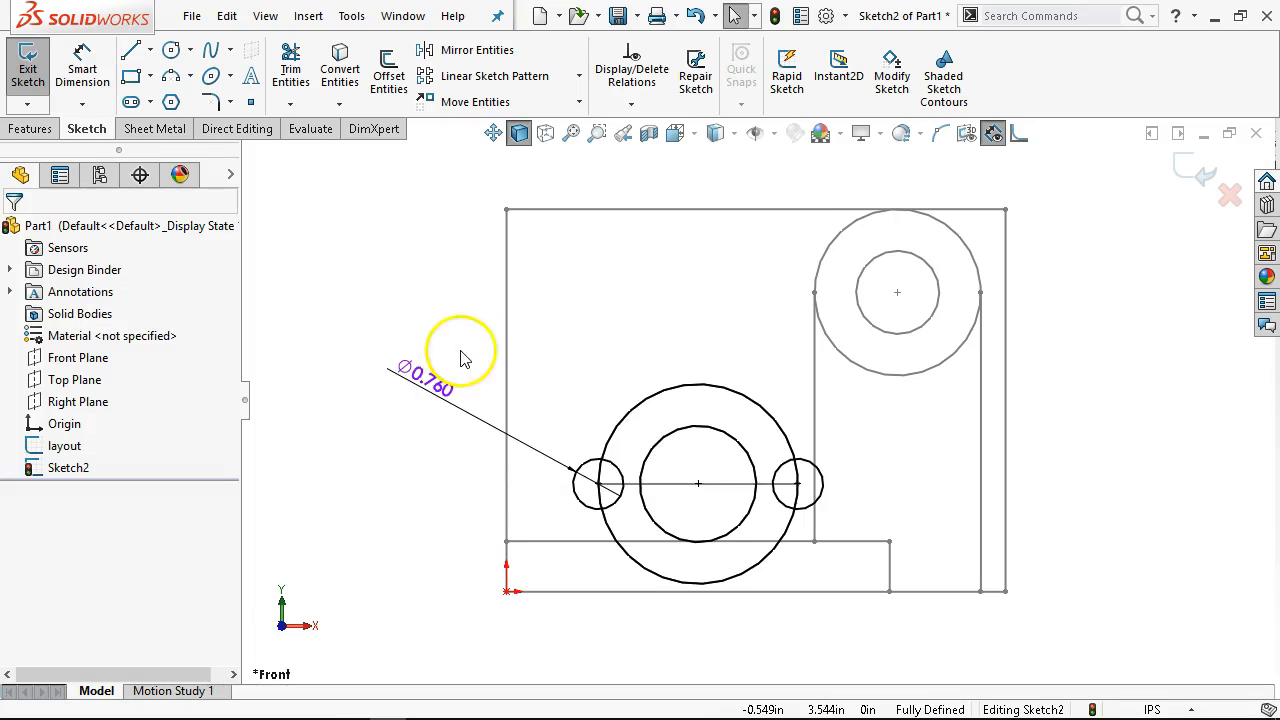
# Switch the left small circle's dimension to radius display and set the radius to 0.76 in
pyautogui.click(424, 381)
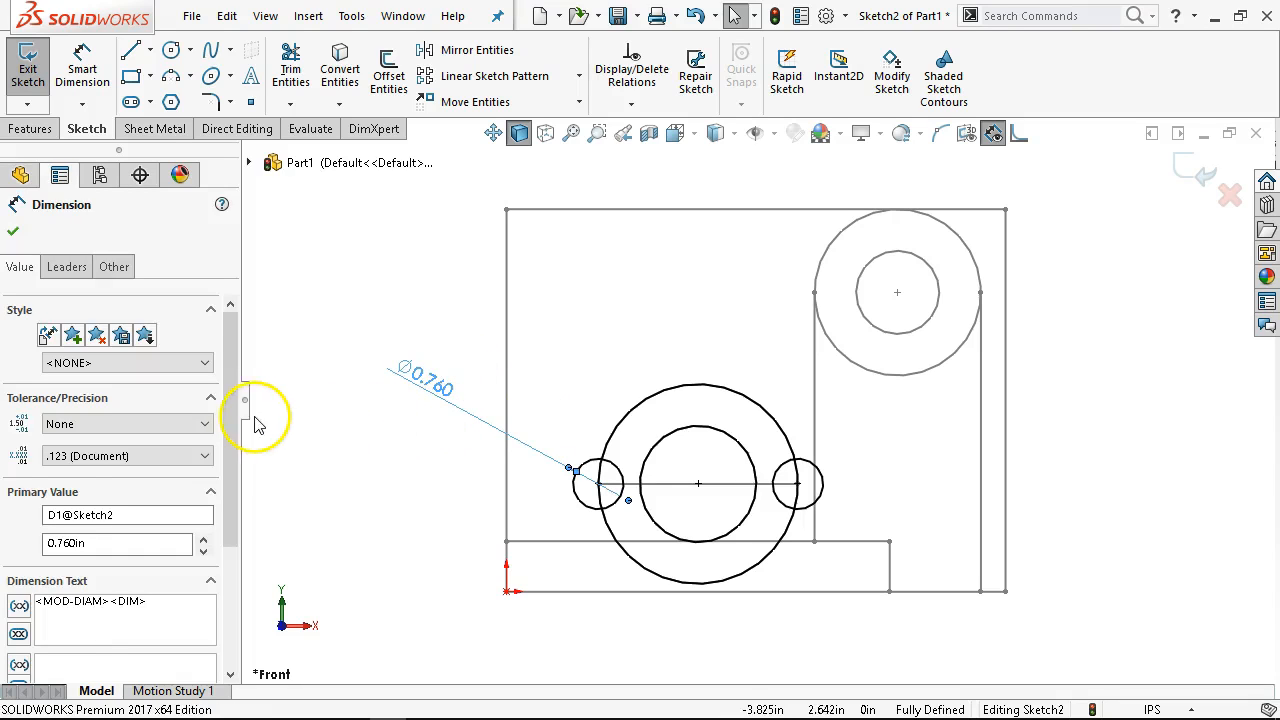
pyautogui.click(66, 267)
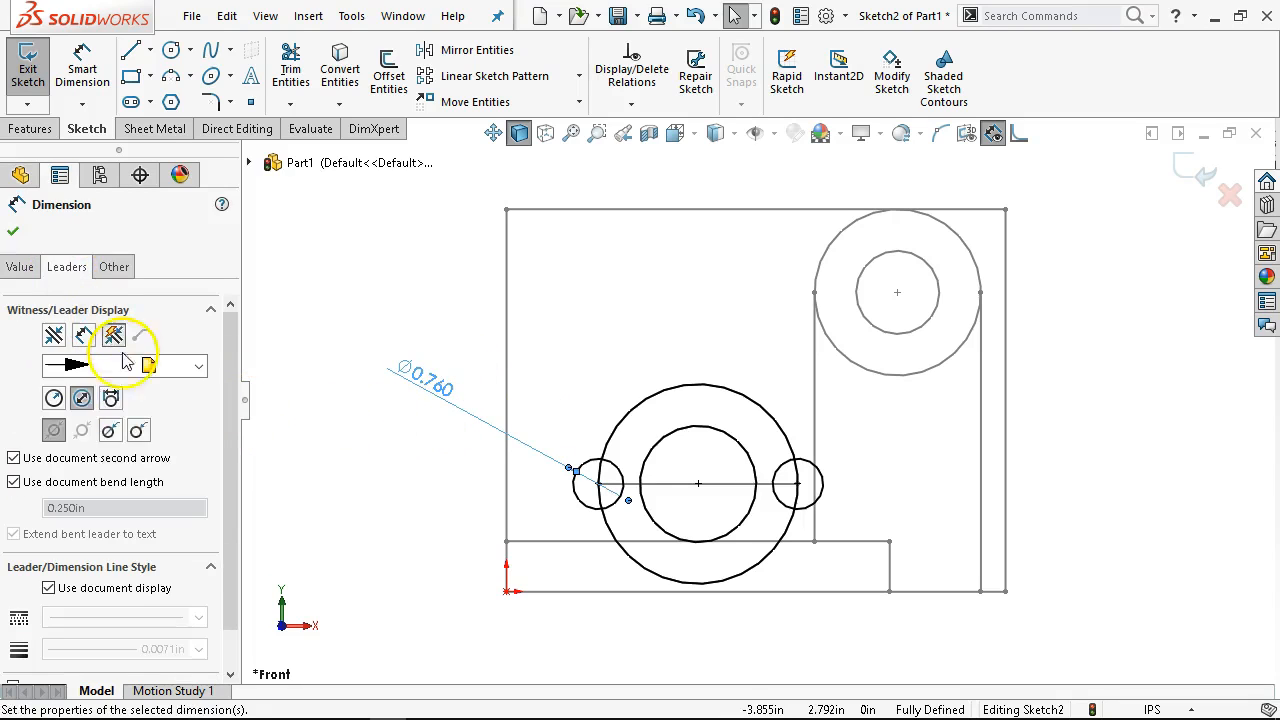
pyautogui.click(53, 399)
pyautogui.click(13, 232)
pyautogui.doubleClick(416, 374)
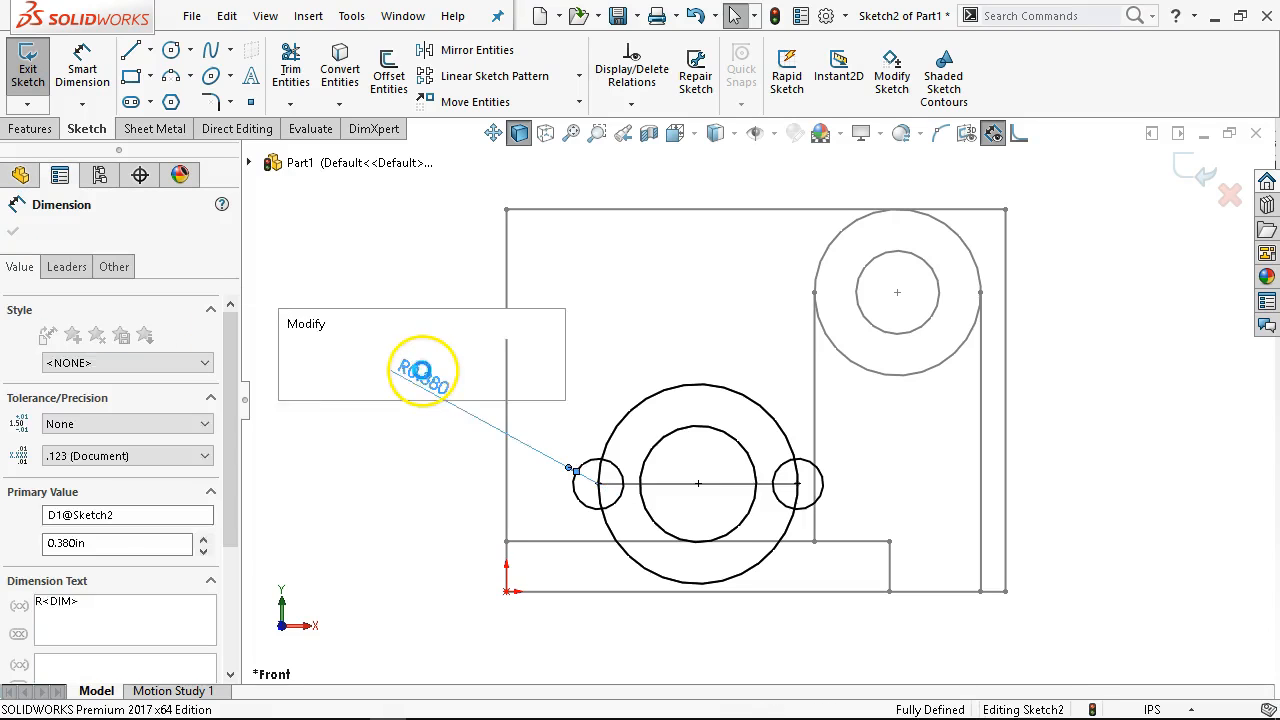
pyautogui.press('BackSpace')
pyautogui.write('.76')
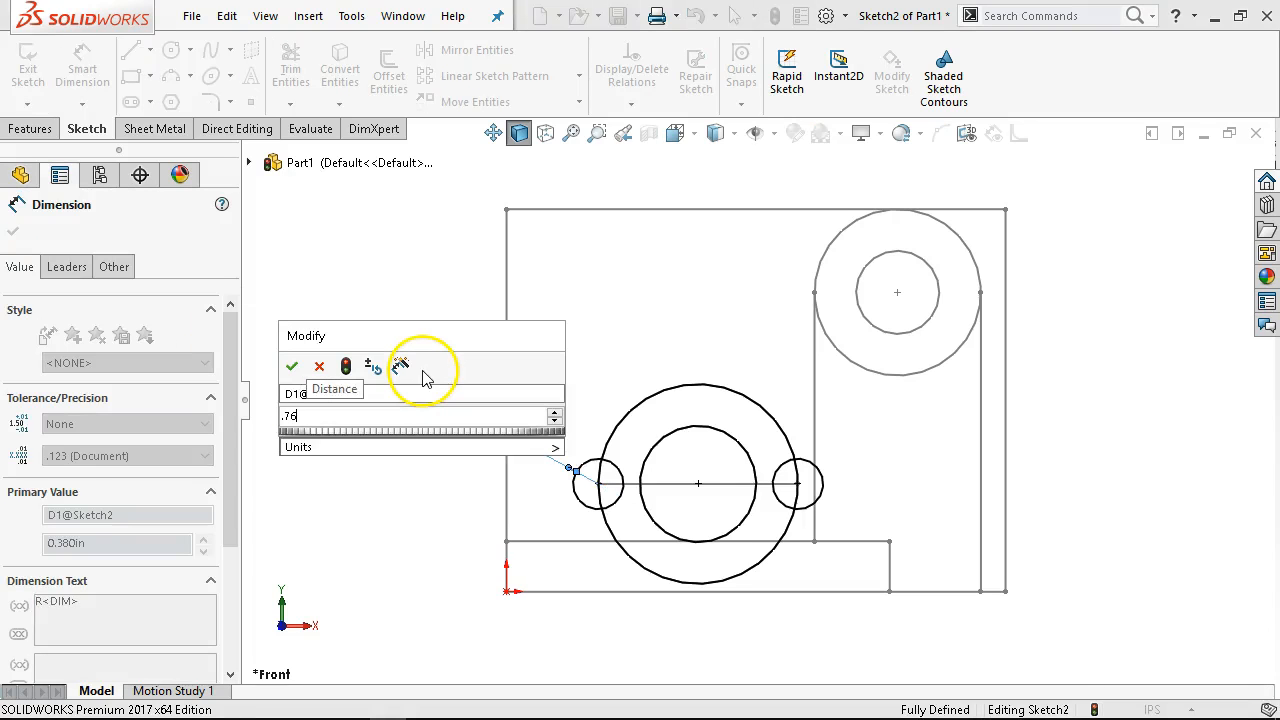
pyautogui.press('Return')
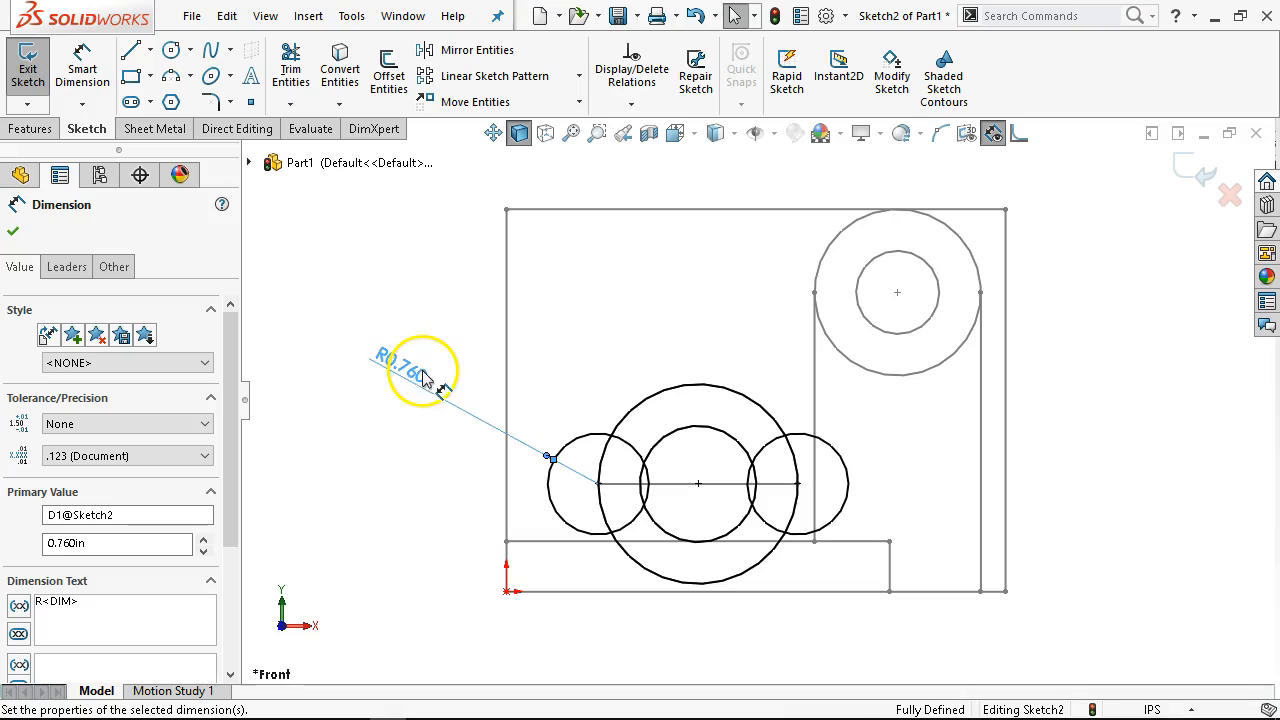
# Draw two slanted lines joining the left small circle to the 3 in circle, the upper one about 1.35 in long and one below
pyautogui.click(128, 57)
pyautogui.click(580, 438)
pyautogui.click(656, 394)
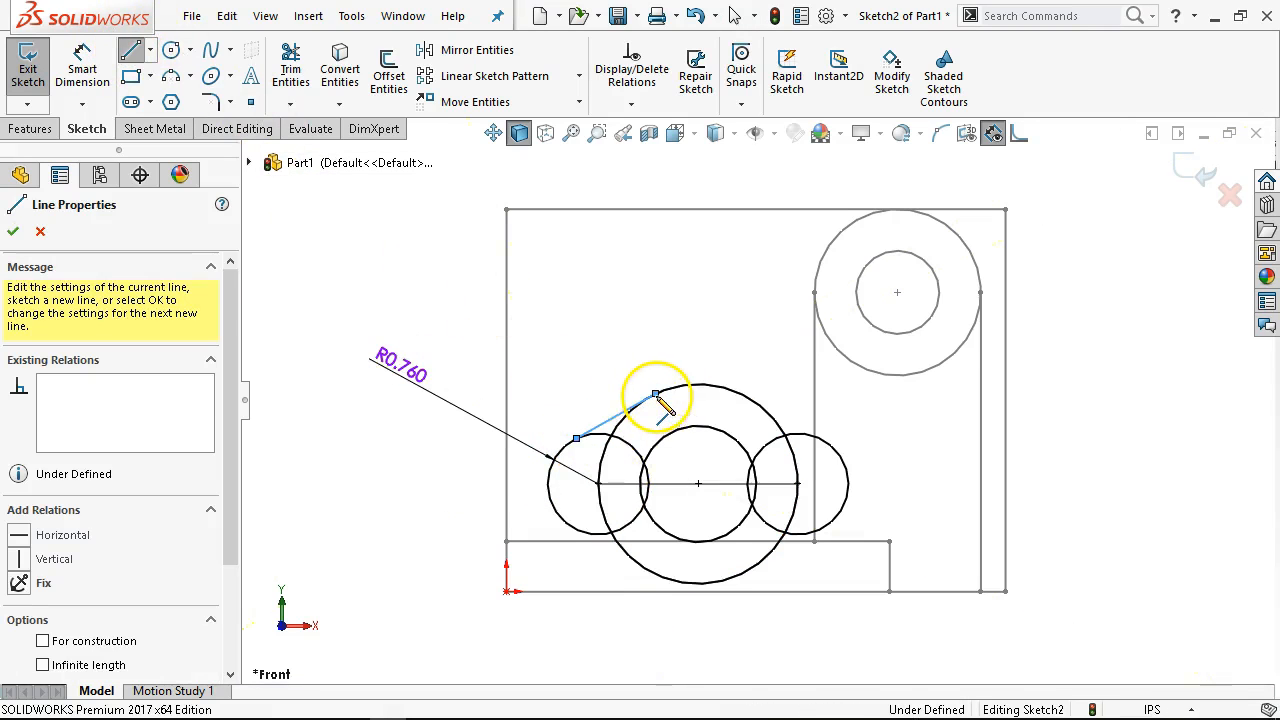
pyautogui.click(588, 540)
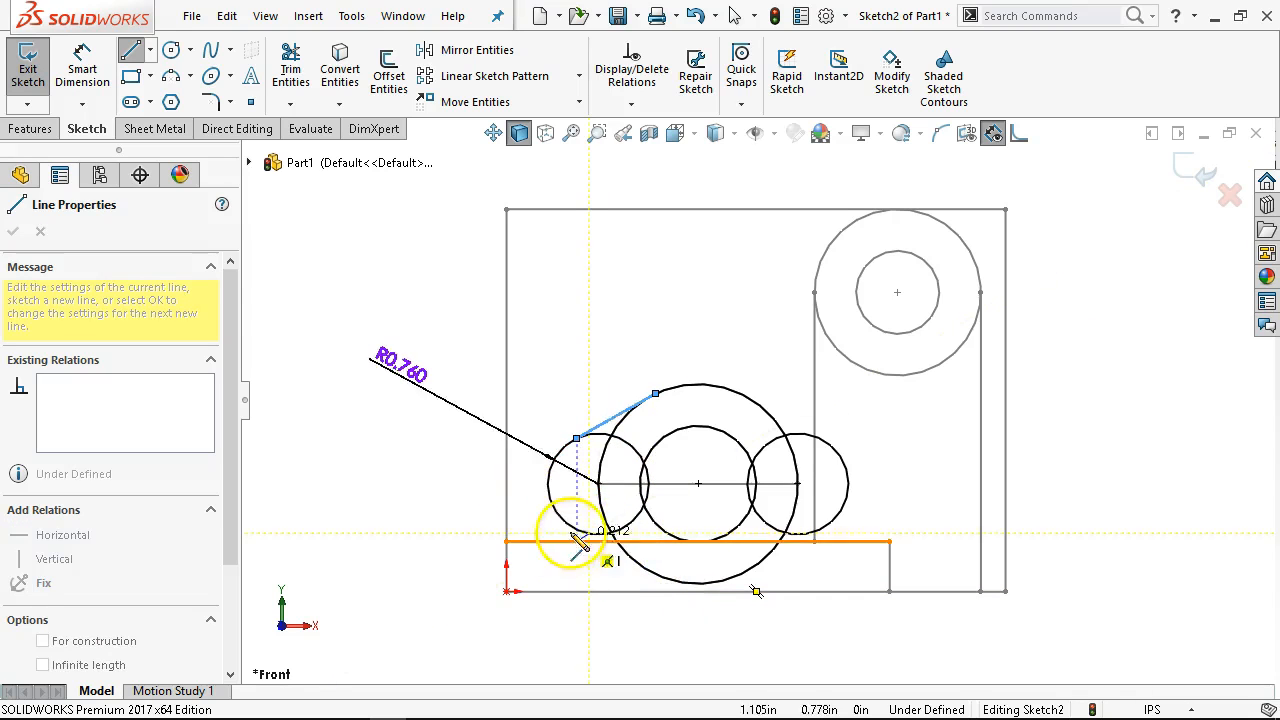
pyautogui.click(642, 568)
pyautogui.rightClick(664, 490)
pyautogui.click(670, 282)
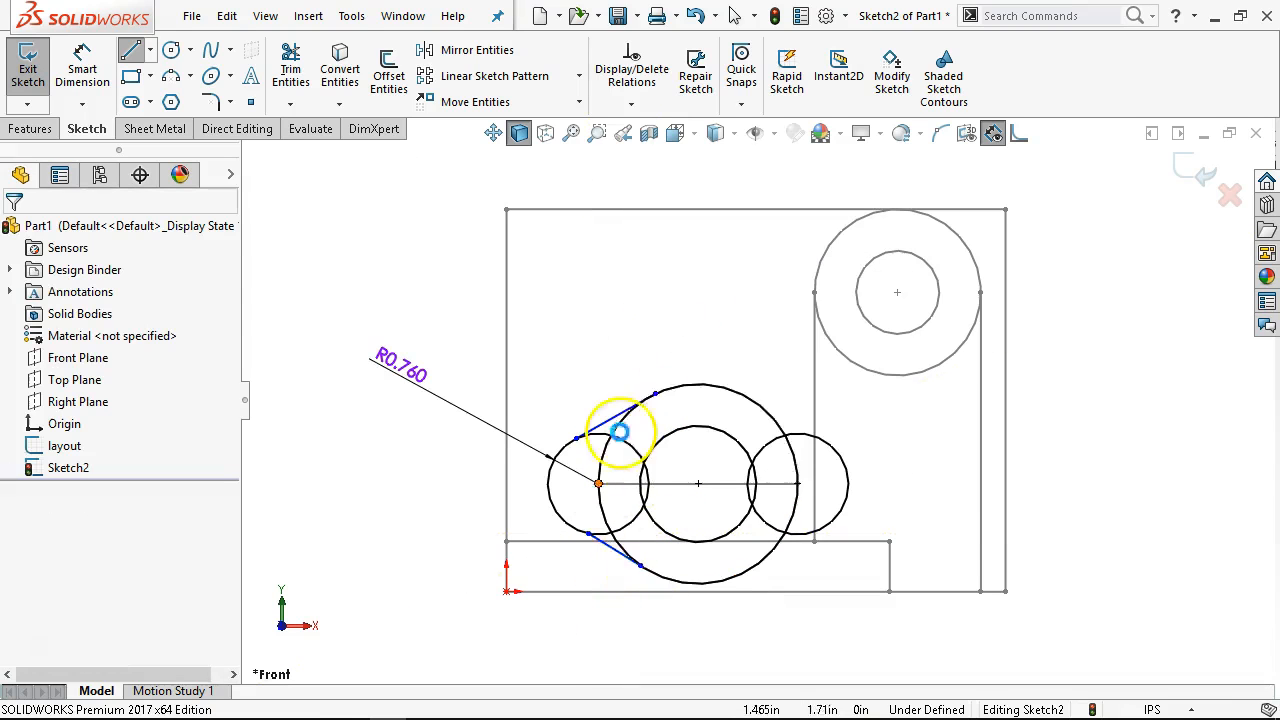
# Make the lower slanted line tangent to both the left small circle and the 3 in circle
pyautogui.click(610, 549)
pyautogui.keyDown('ctrl'); pyautogui.click(552, 506); pyautogui.keyUp('ctrl')
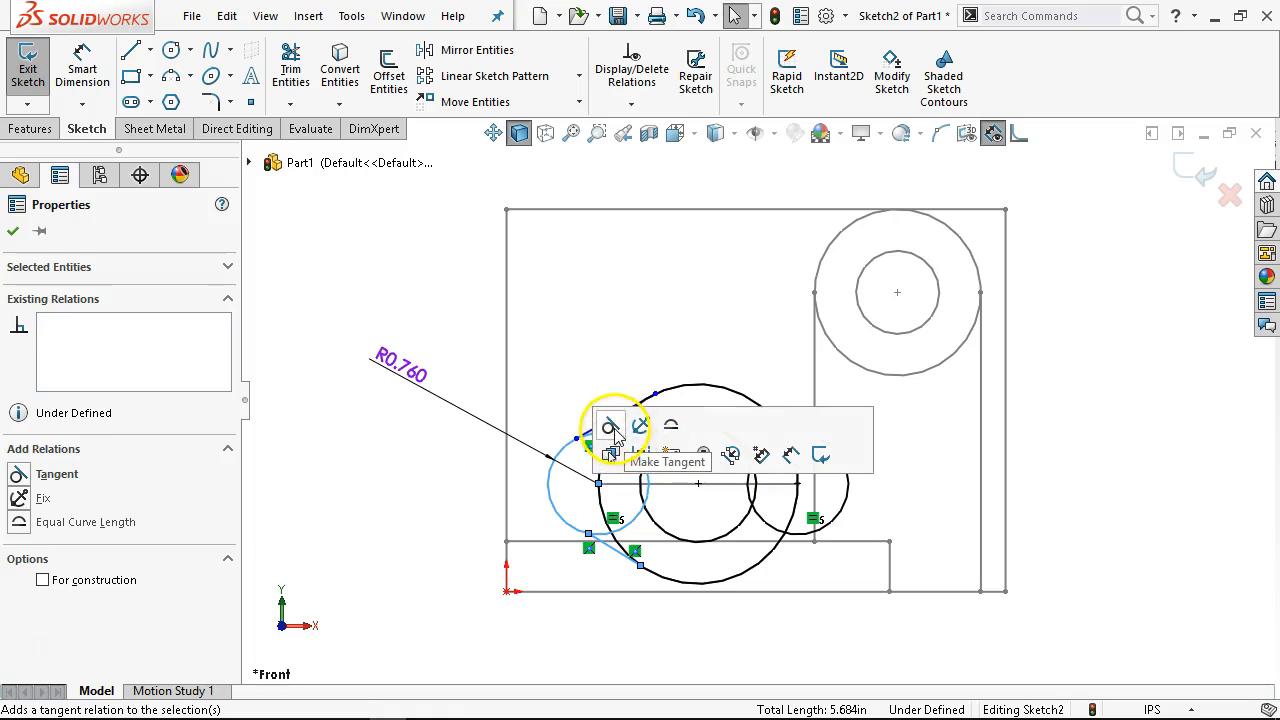
pyautogui.click(609, 425)
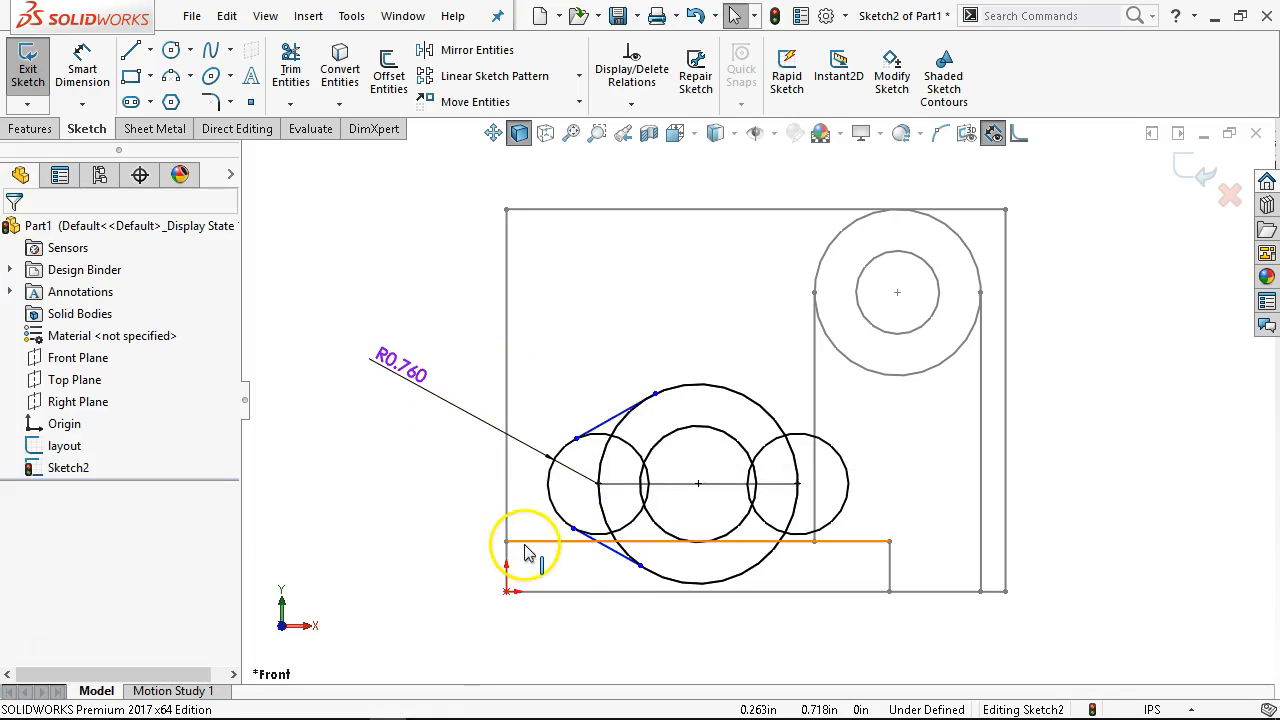
pyautogui.click(618, 556)
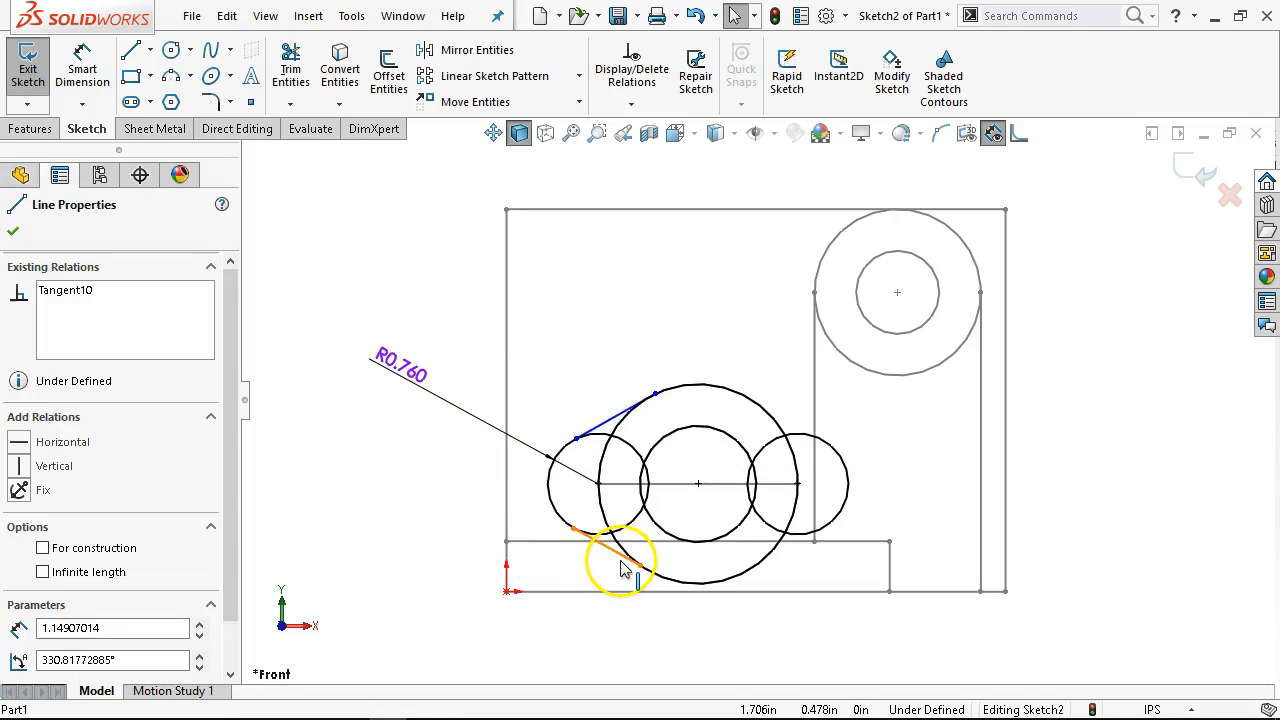
pyautogui.keyDown('ctrl'); pyautogui.click(680, 588); pyautogui.keyUp('ctrl')
pyautogui.click(697, 491)
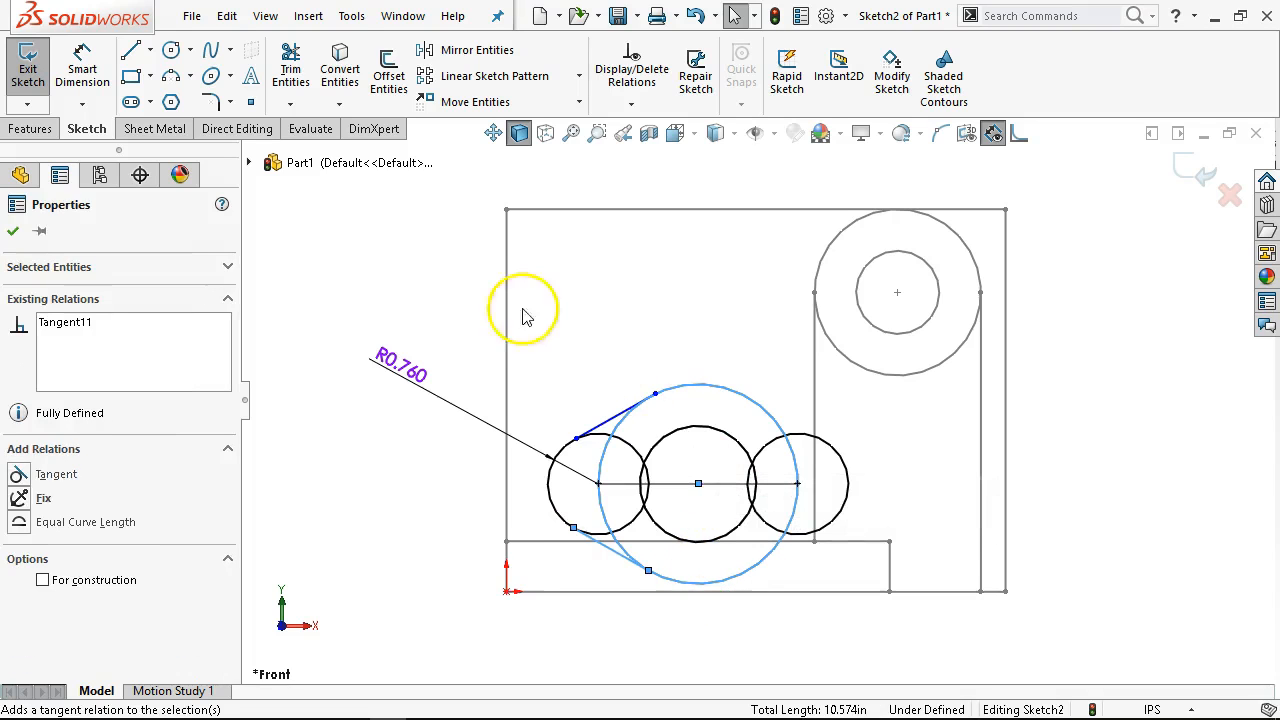
pyautogui.click(556, 330)
# Make the upper slanted line tangent to the 3 in circle
pyautogui.click(612, 417)
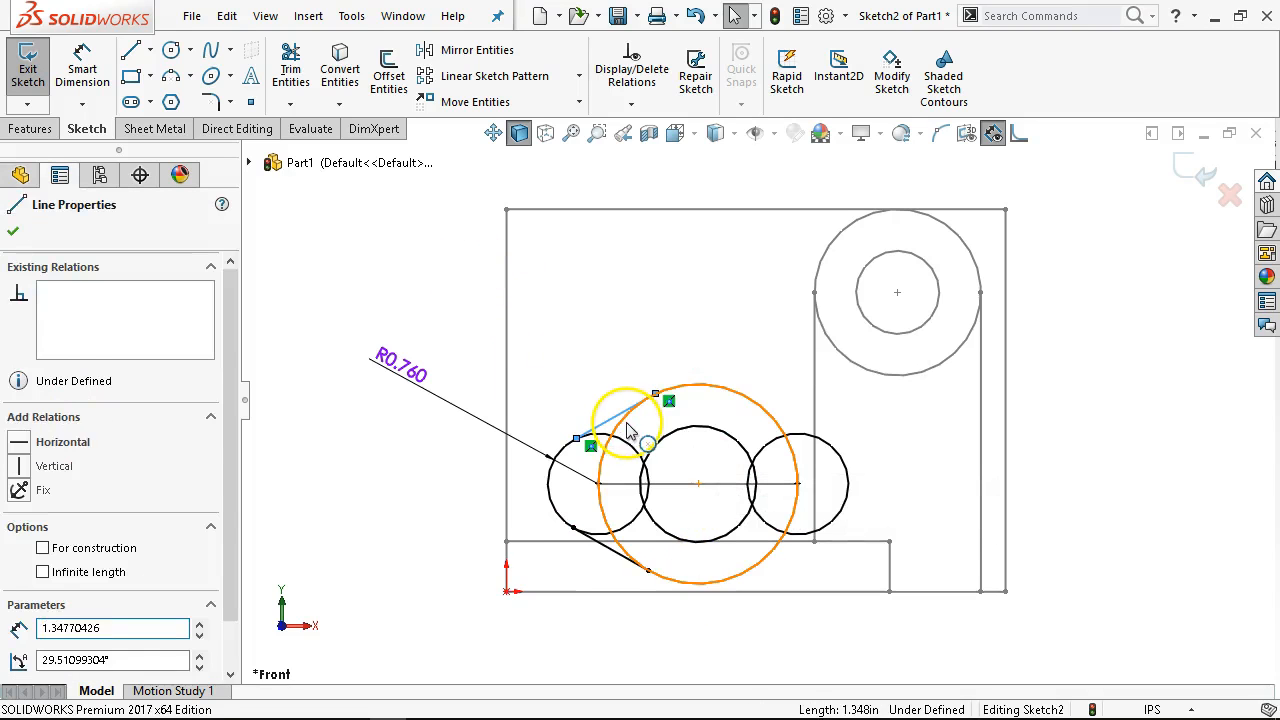
pyautogui.keyDown('ctrl'); pyautogui.click(684, 386); pyautogui.keyUp('ctrl')
pyautogui.click(684, 333)
pyautogui.click(457, 257)
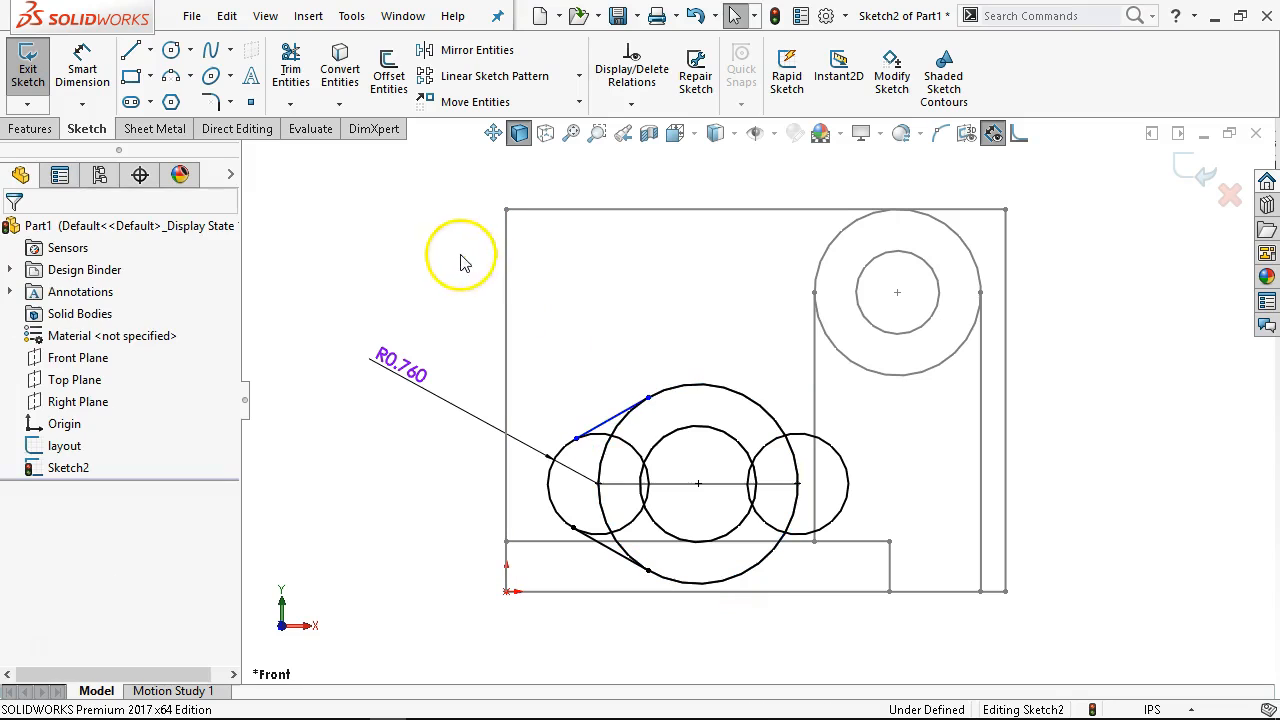
# Draw a vertical centerline between the top and bottom quadrant points of the 3 in circle
pyautogui.click(150, 50)
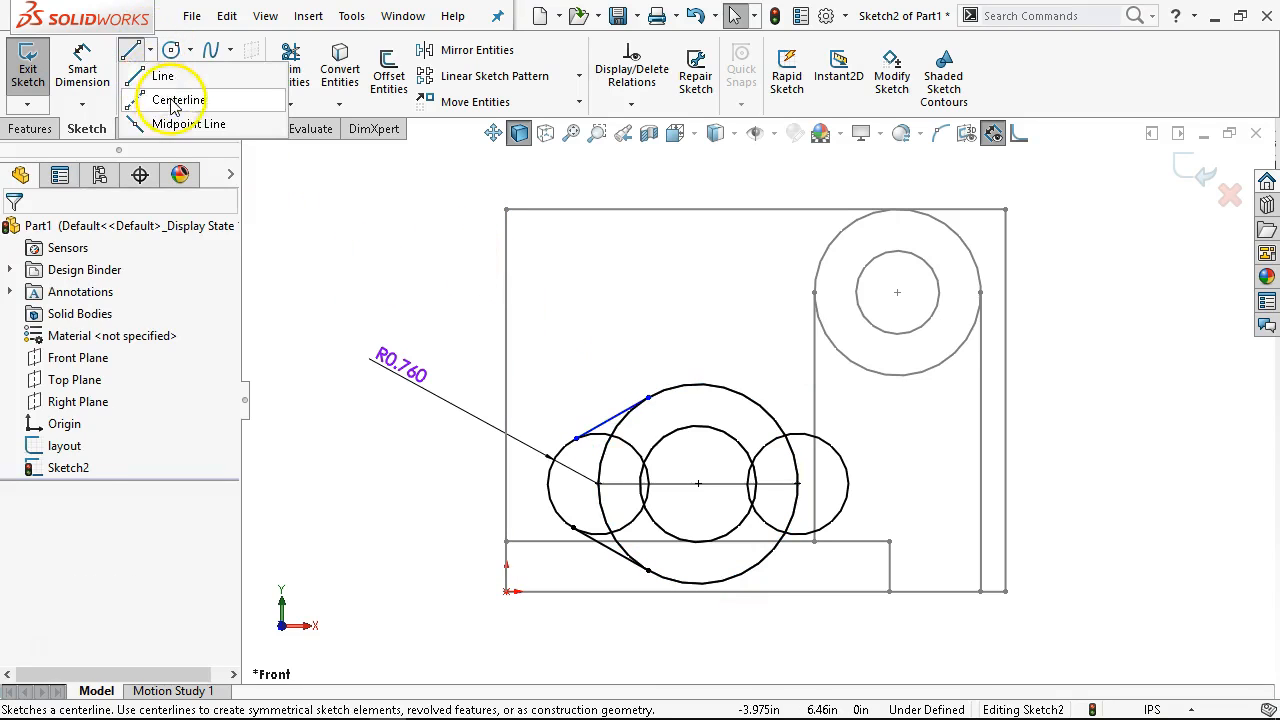
pyautogui.click(163, 94)
pyautogui.click(698, 385)
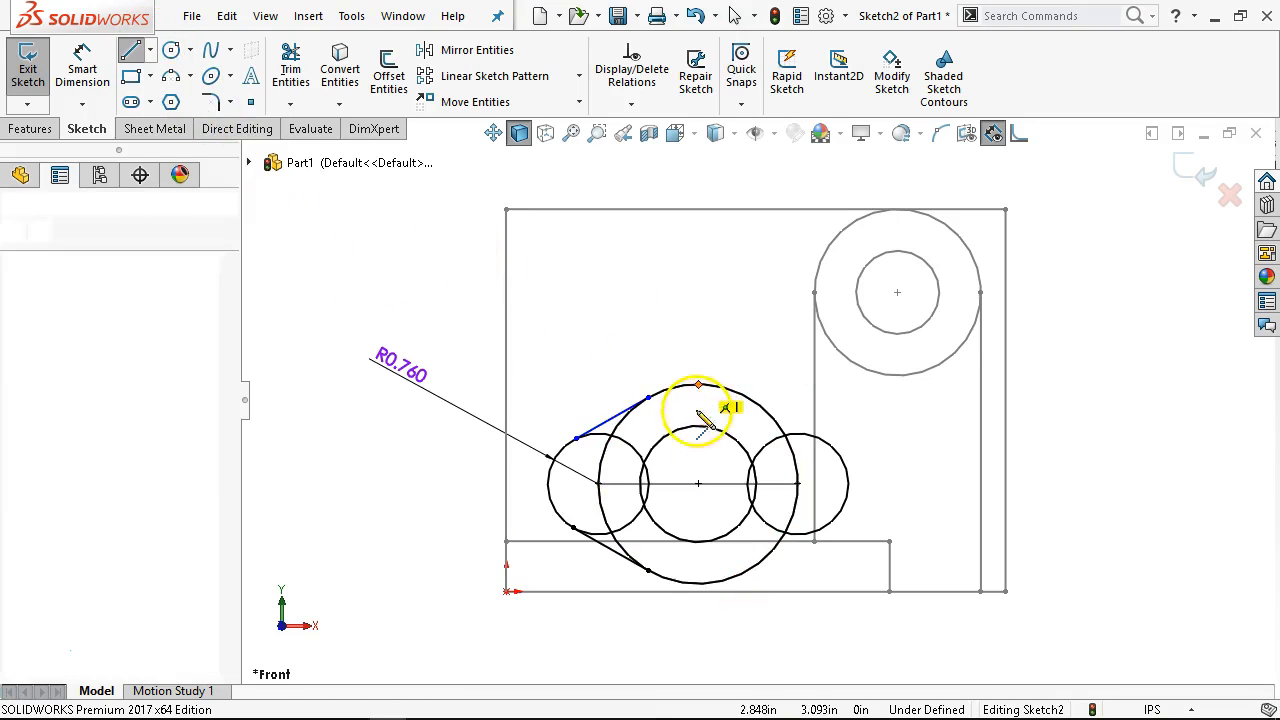
pyautogui.click(698, 582)
pyautogui.rightClick(640, 334)
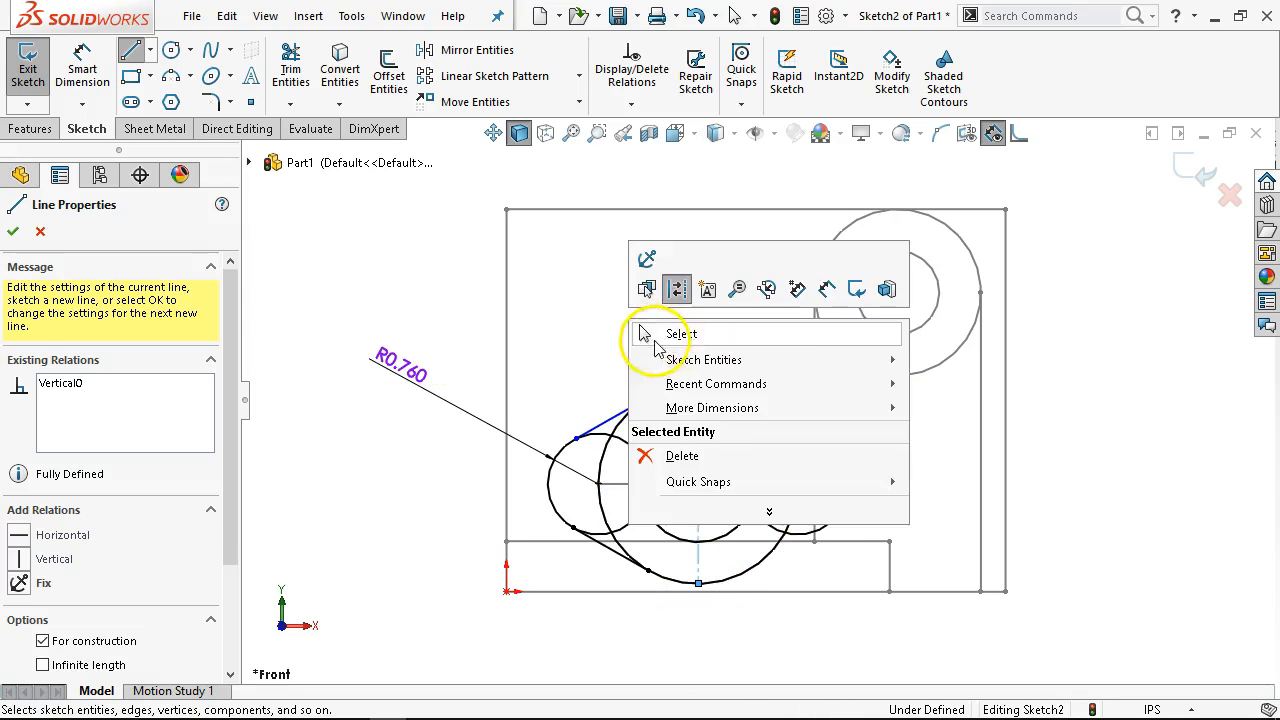
pyautogui.click(650, 334)
# Make the upper slanted line tangent to the left small circle
pyautogui.click(612, 408)
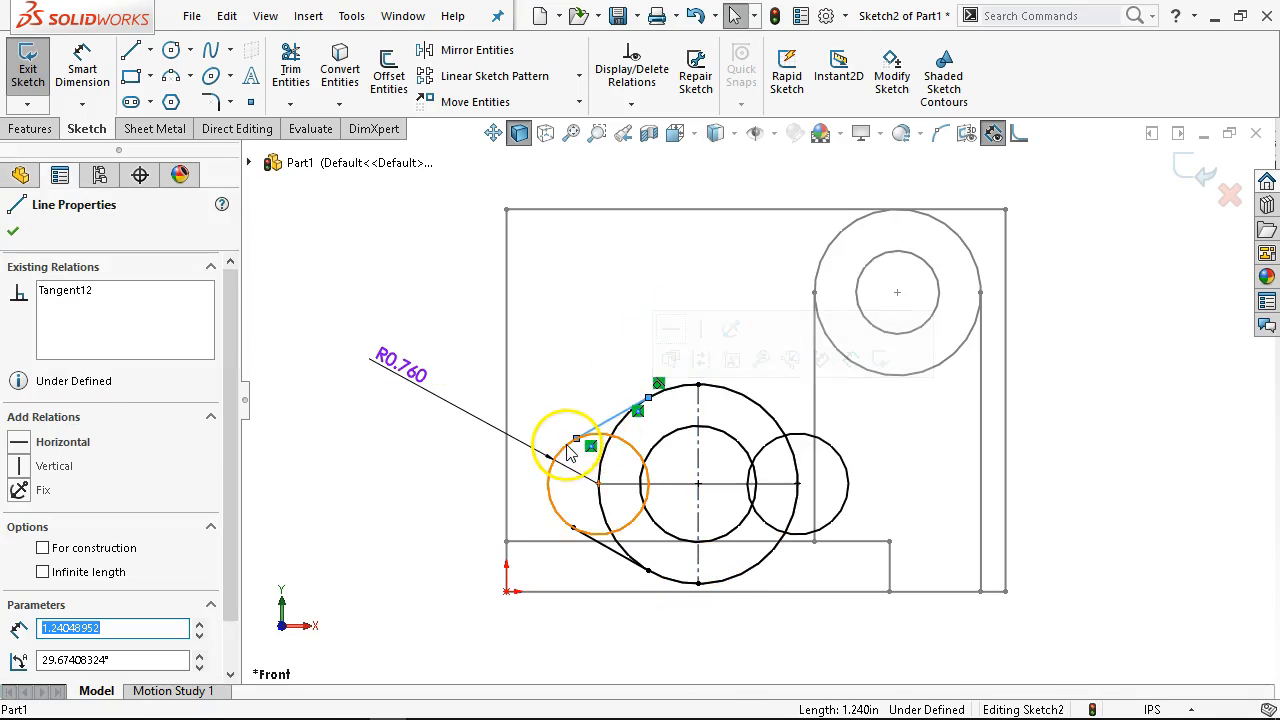
pyautogui.keyDown('ctrl'); pyautogui.click(566, 446); pyautogui.keyUp('ctrl')
pyautogui.click(624, 355)
pyautogui.click(434, 471)
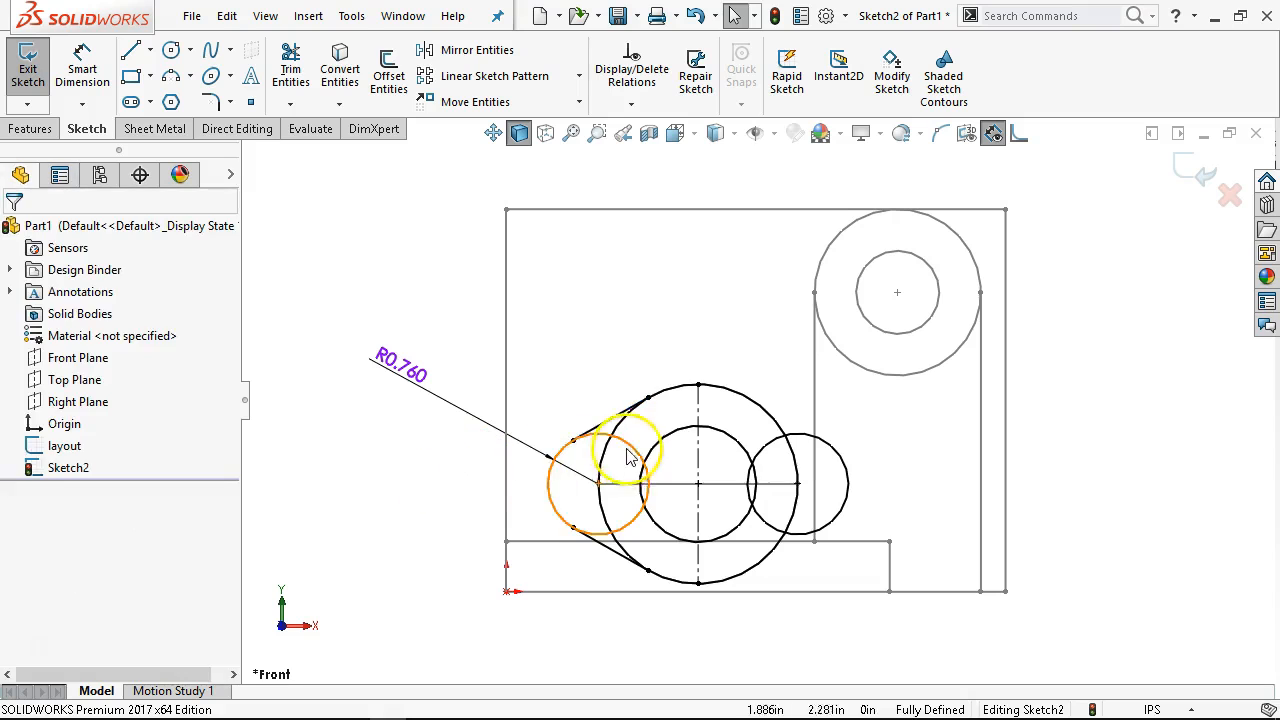
# Mirror the two tangent lines about the vertical centerline to the other side of the 3 in circle
pyautogui.click(605, 421)
pyautogui.keyDown('ctrl'); pyautogui.click(609, 546); pyautogui.keyUp('ctrl')
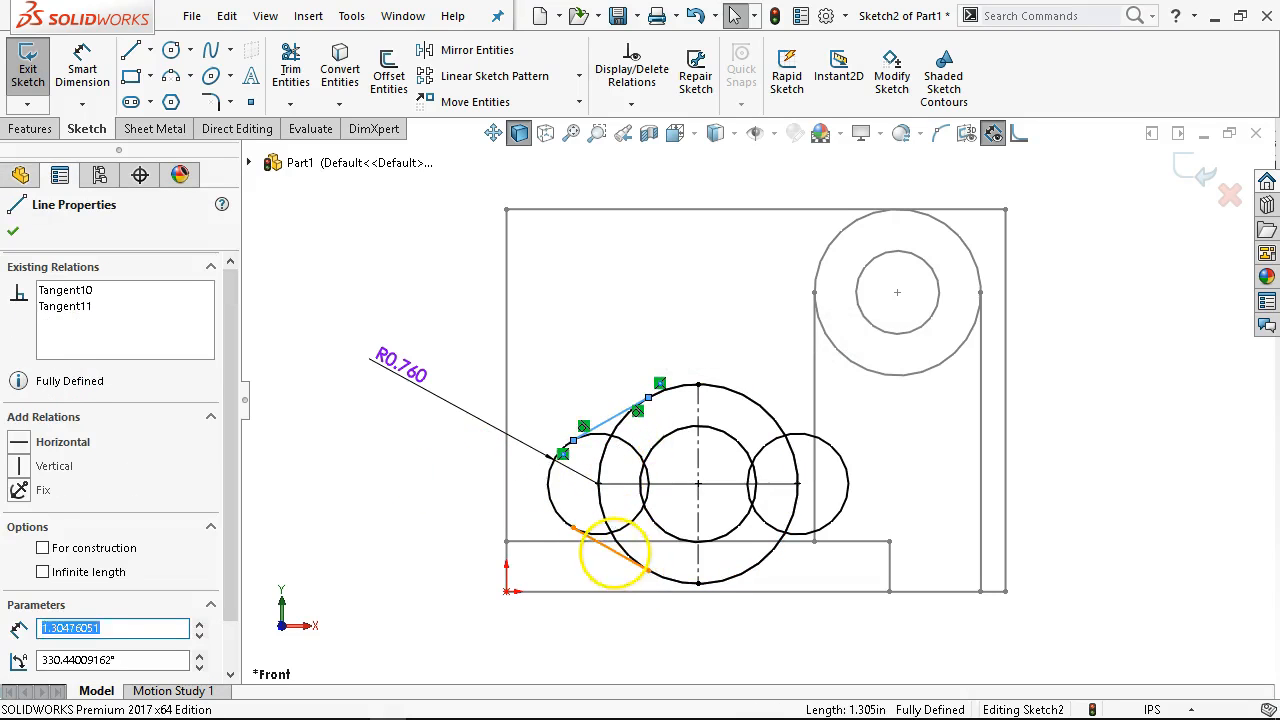
pyautogui.keyDown('ctrl'); pyautogui.click(704, 524); pyautogui.keyUp('ctrl')
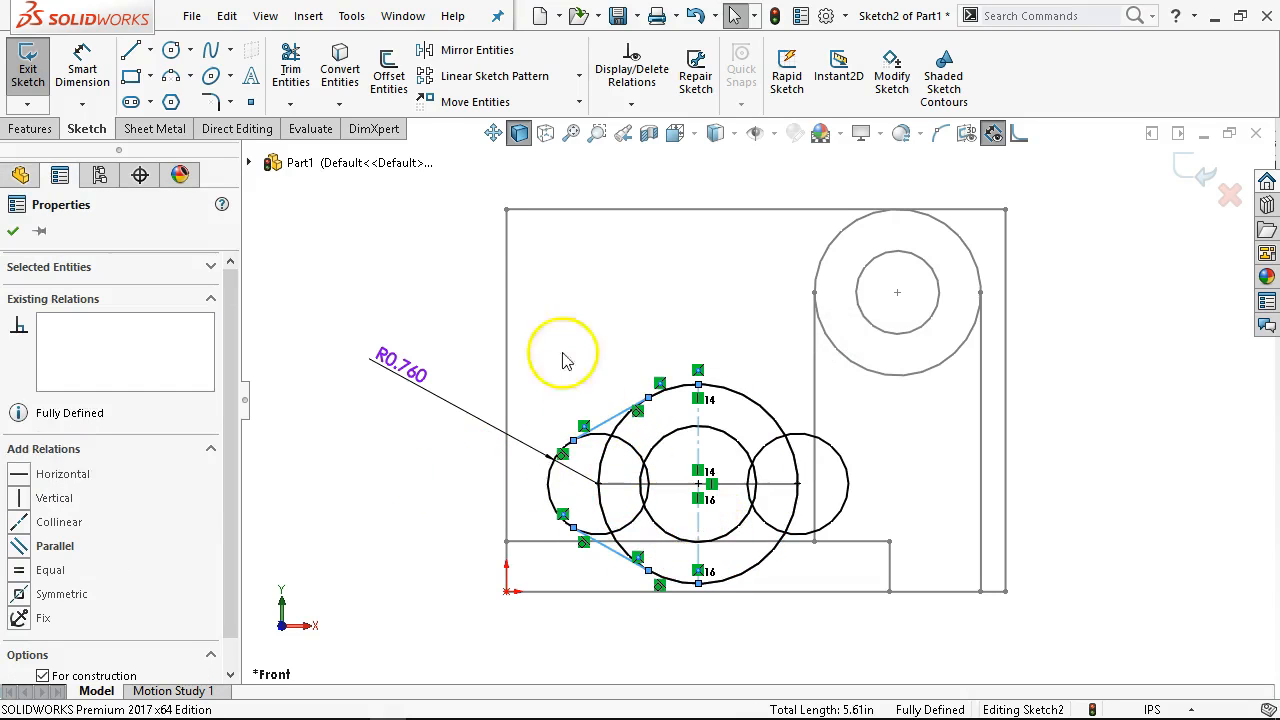
pyautogui.click(450, 53)
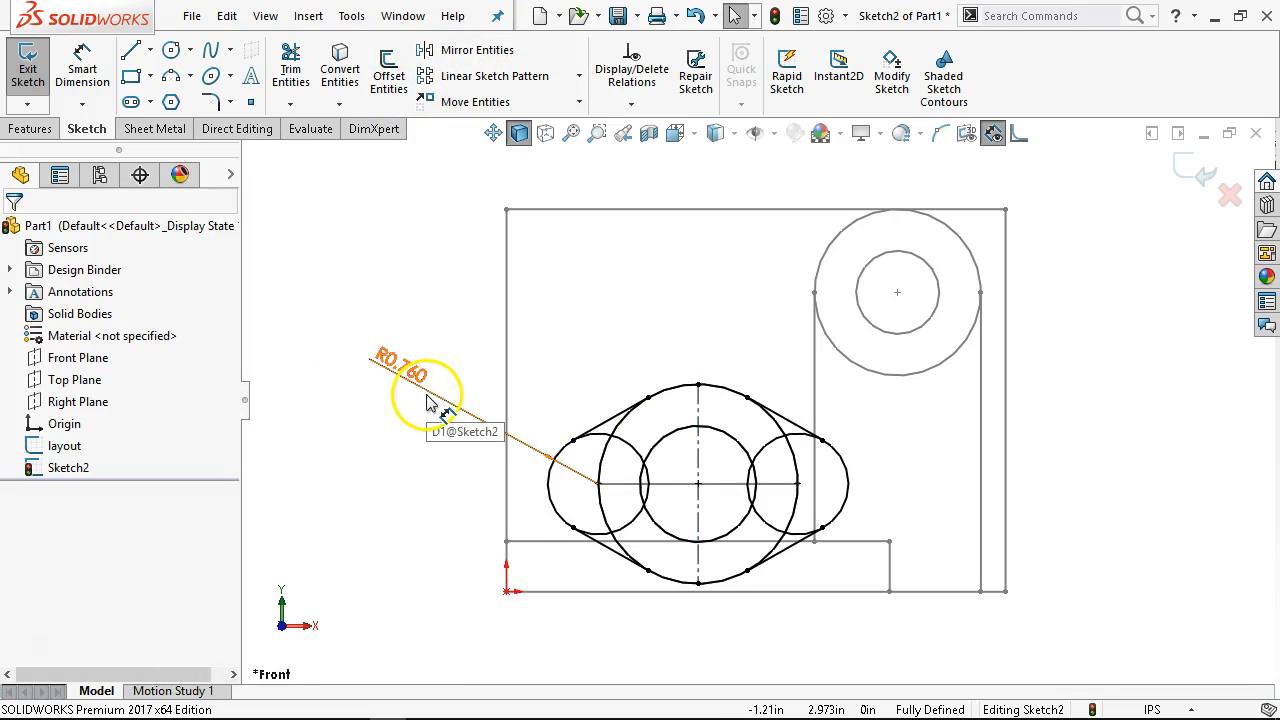
# Trim the left small circle's inner arcs and the 1.75 in circle's left half, and undo the trim of the upper-left tangent line
pyautogui.click(290, 70)
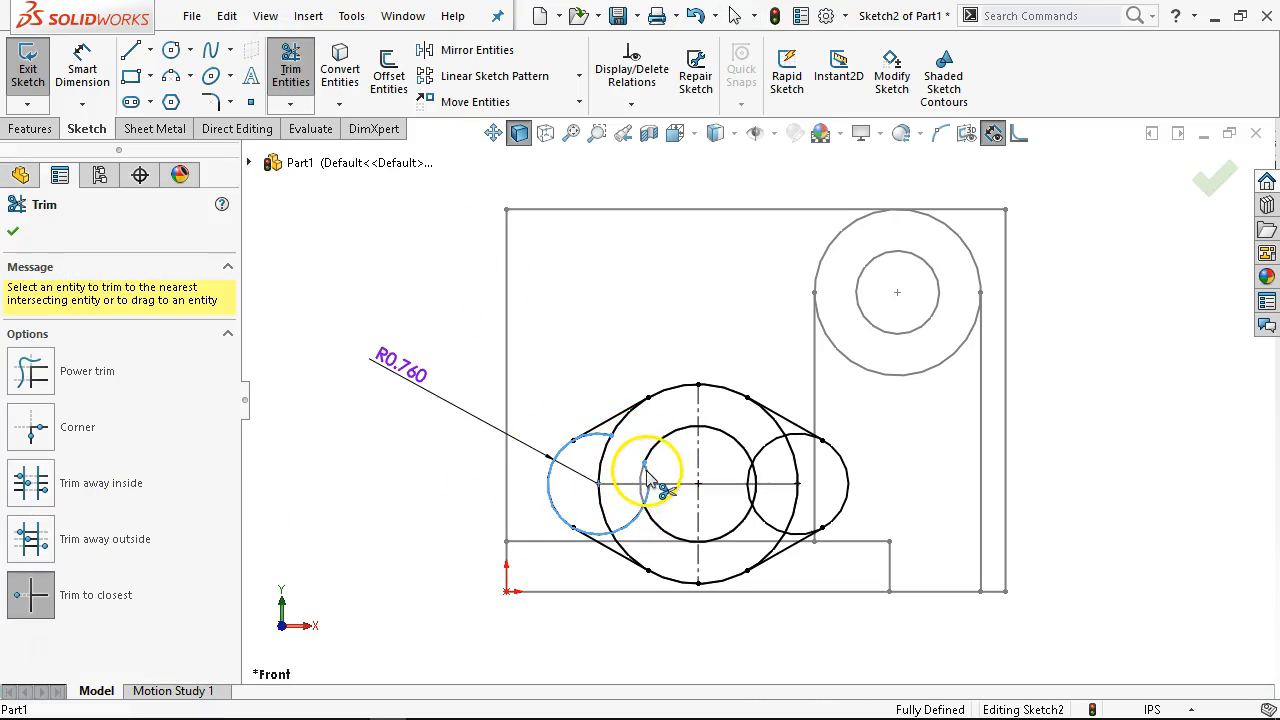
pyautogui.click(657, 525)
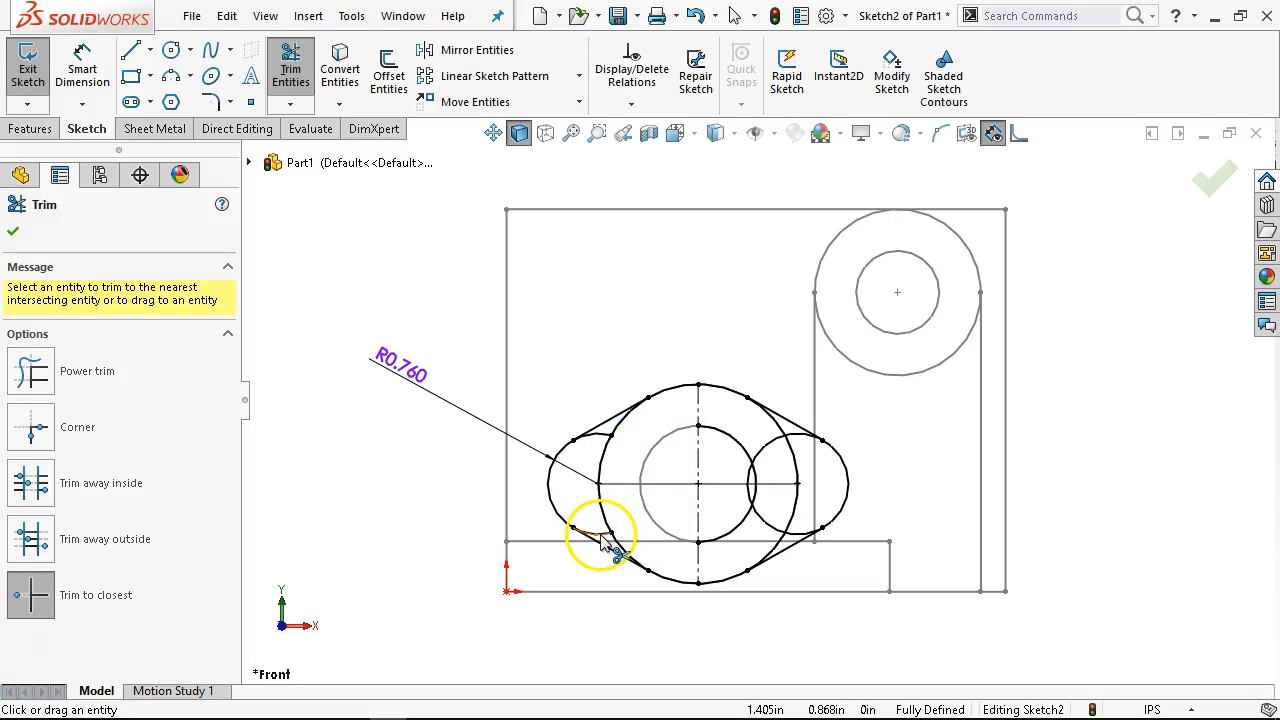
pyautogui.click(599, 430)
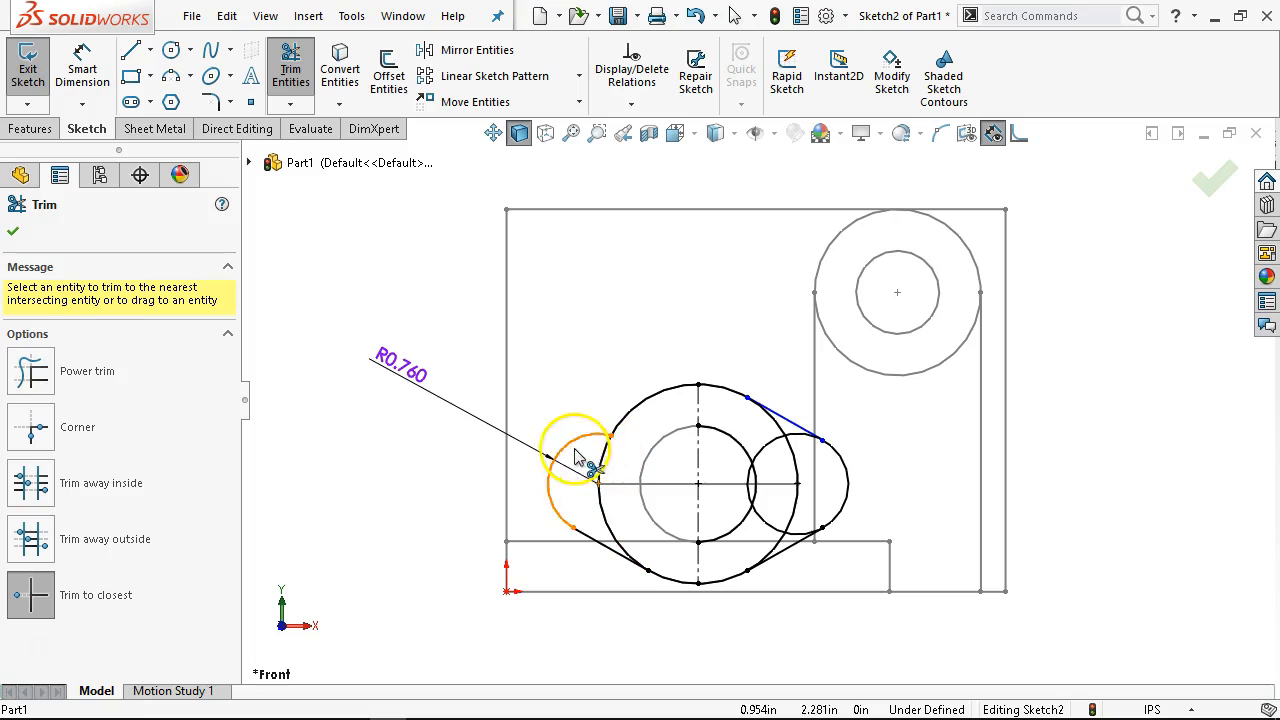
pyautogui.hotkey('ctrl', 'z')
pyautogui.click(597, 445)
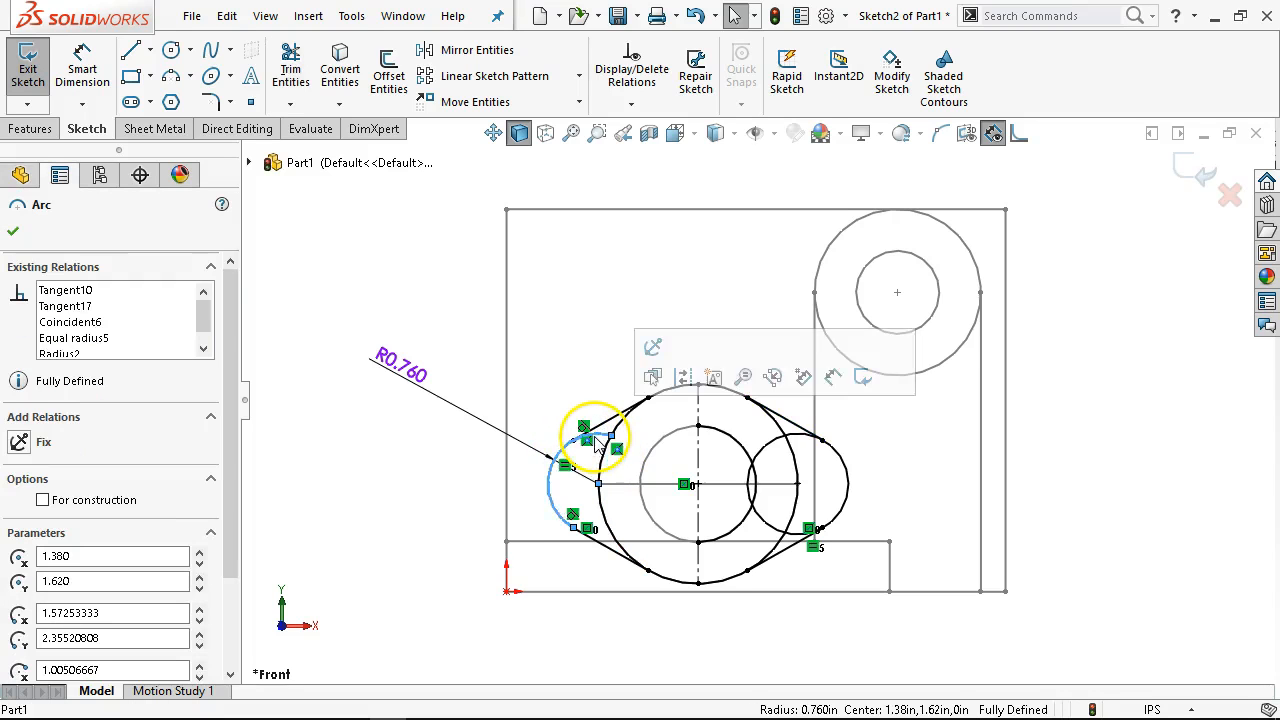
# Trim the left small circle's leftover inner arc, the right small circle's arcs inside the 3 in circle, and the 1.75 in circle's right half
pyautogui.click(290, 70)
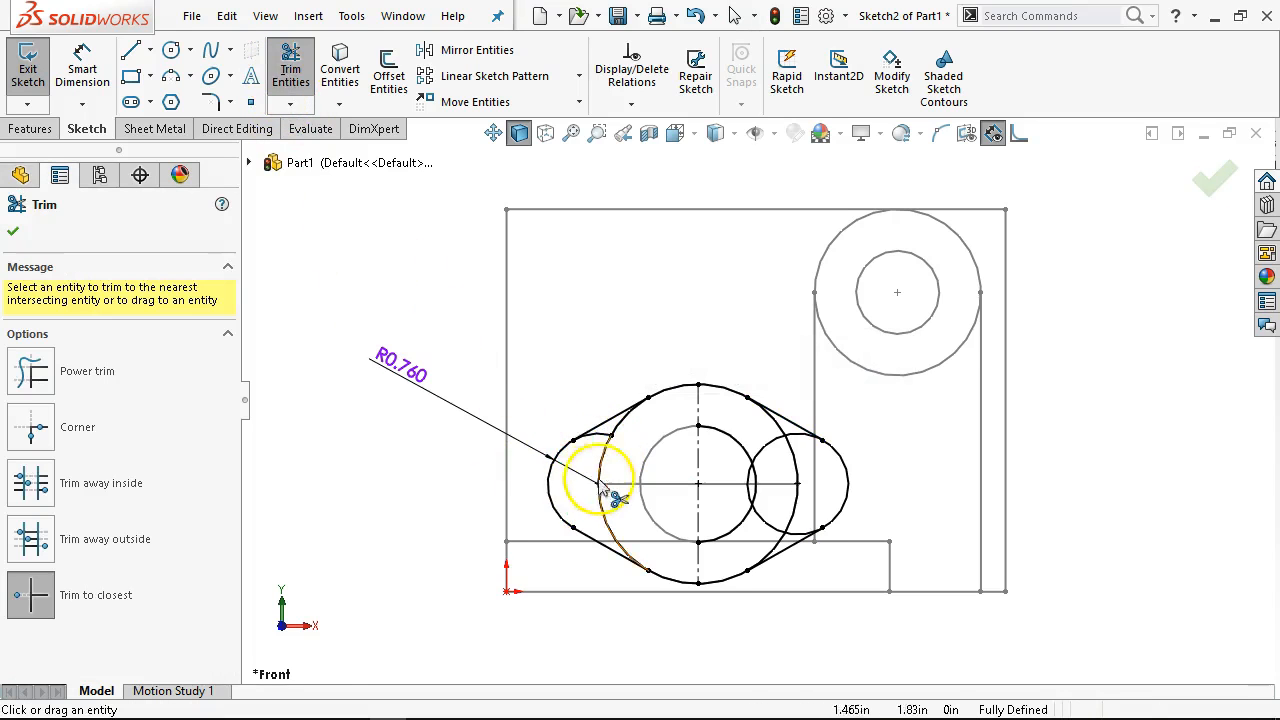
pyautogui.click(773, 450)
pyautogui.click(766, 517)
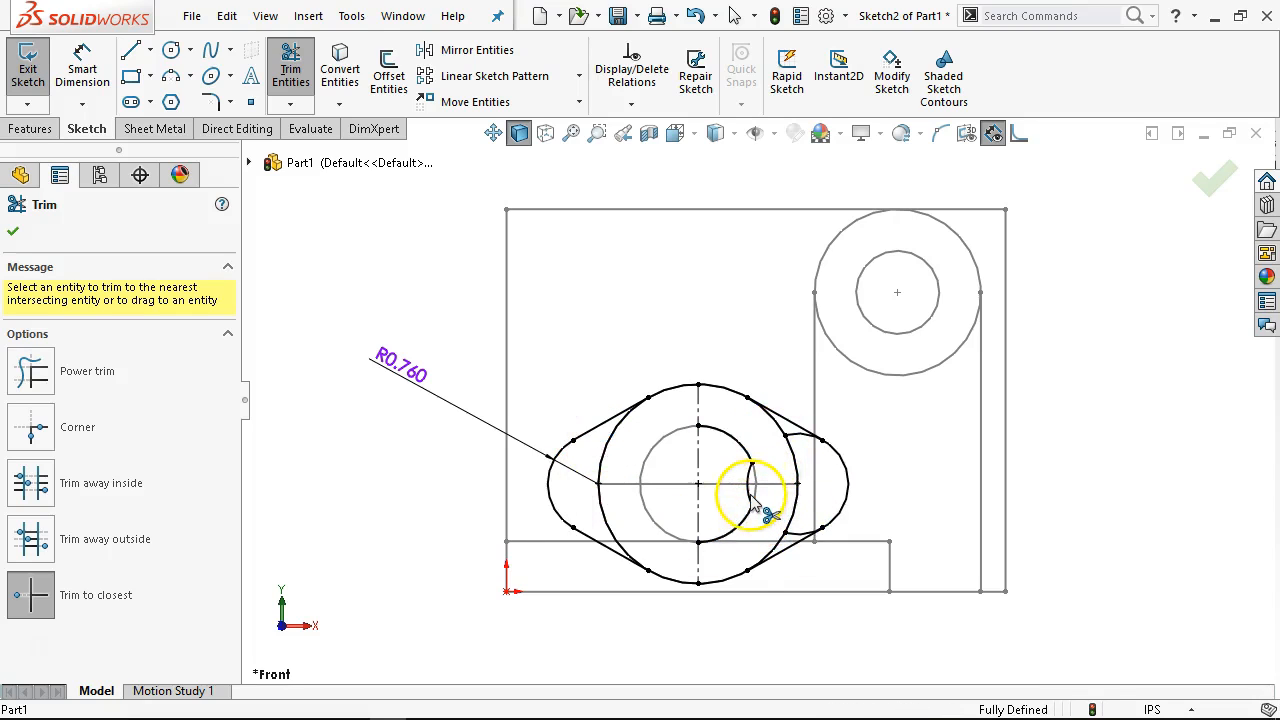
pyautogui.click(754, 496)
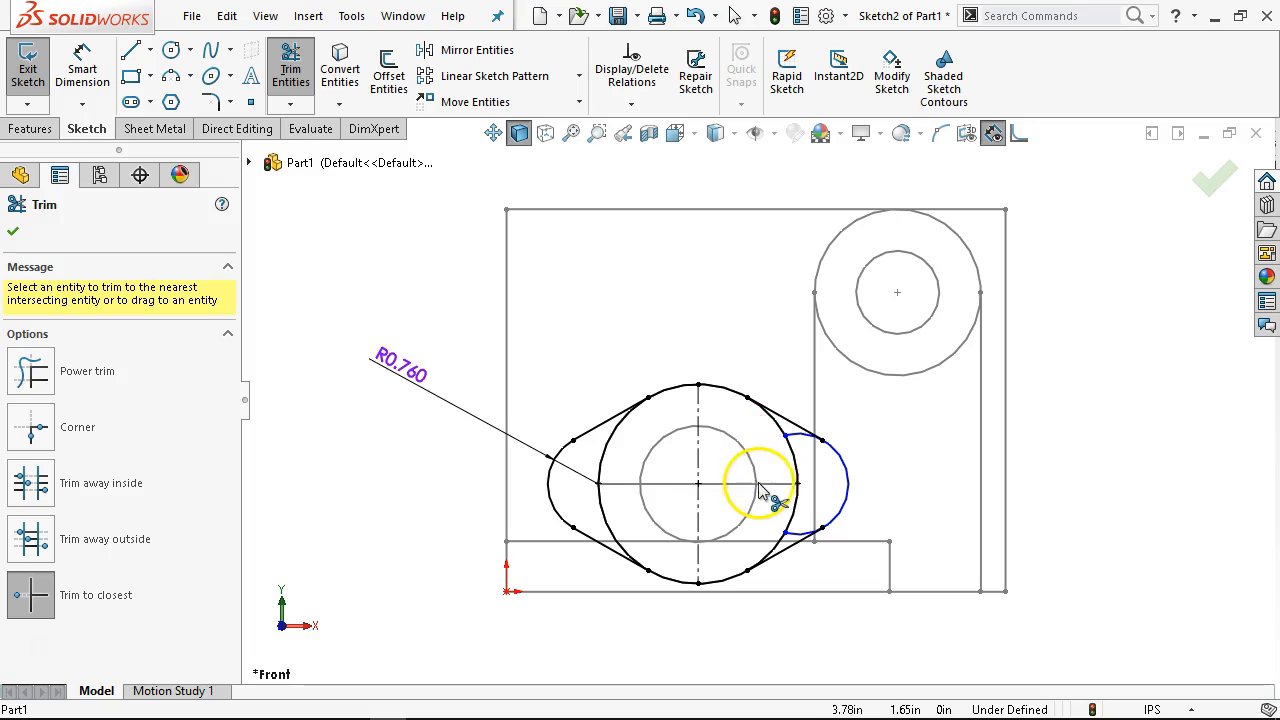
# Trim the 3 in circle's left and right arcs and the right small circle's leftover arcs, leaving only the outer flange outline
pyautogui.click(797, 470)
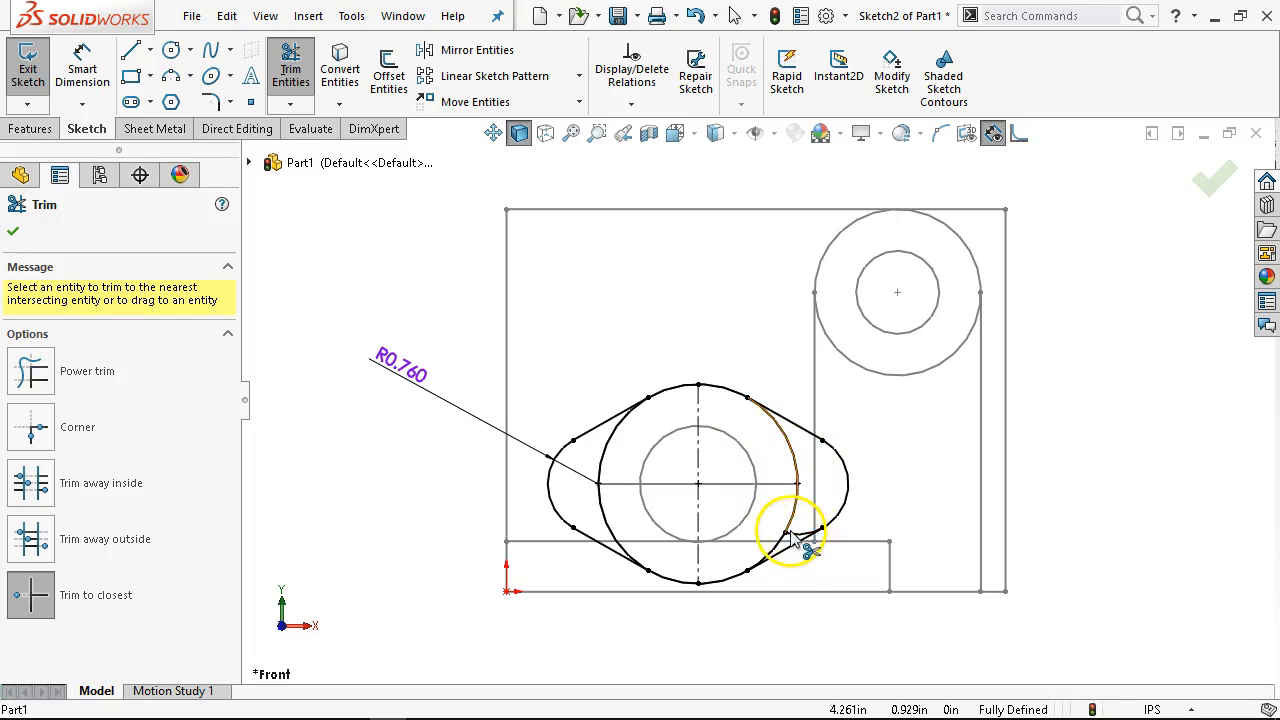
pyautogui.click(794, 518)
pyautogui.click(795, 540)
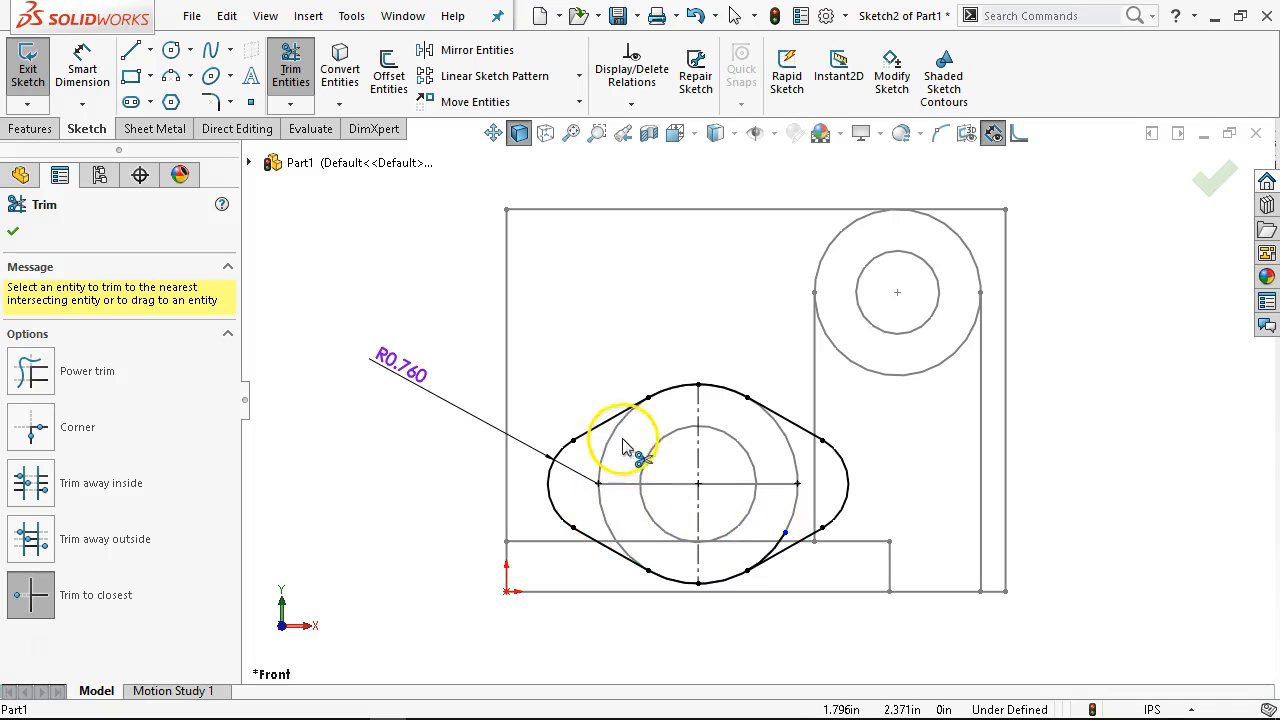
pyautogui.click(778, 548)
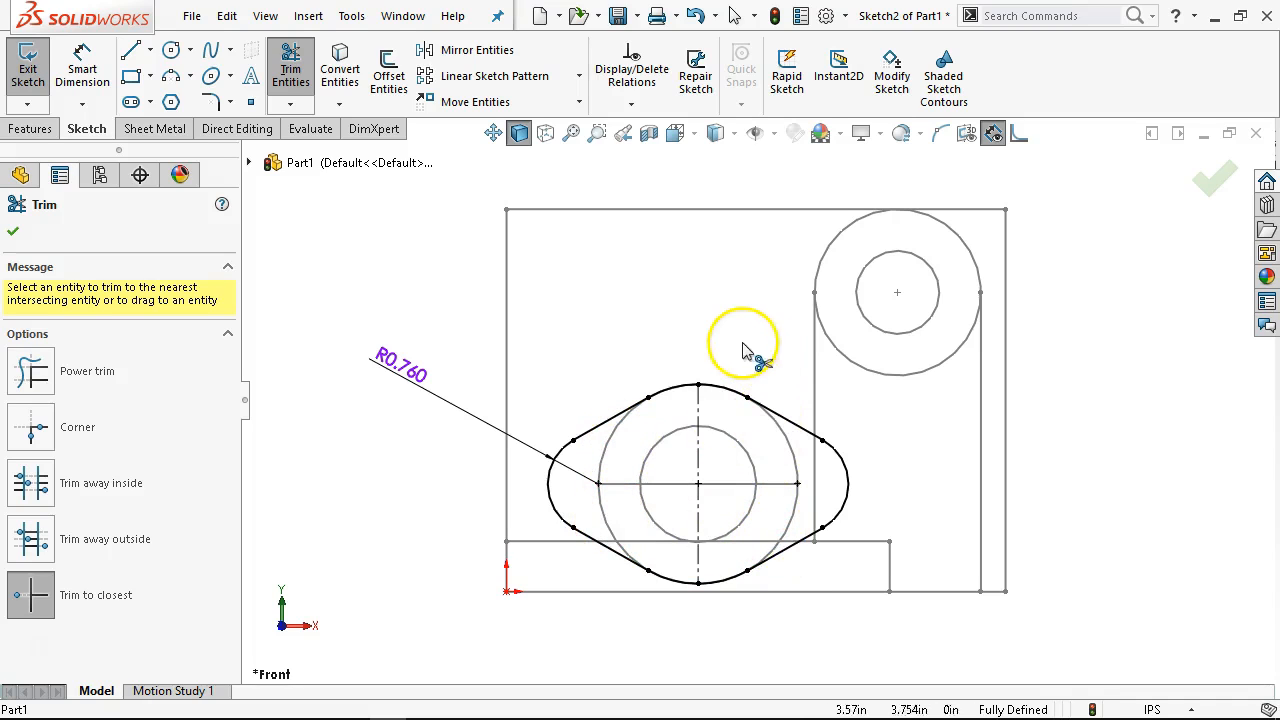
pyautogui.rightClick(303, 382)
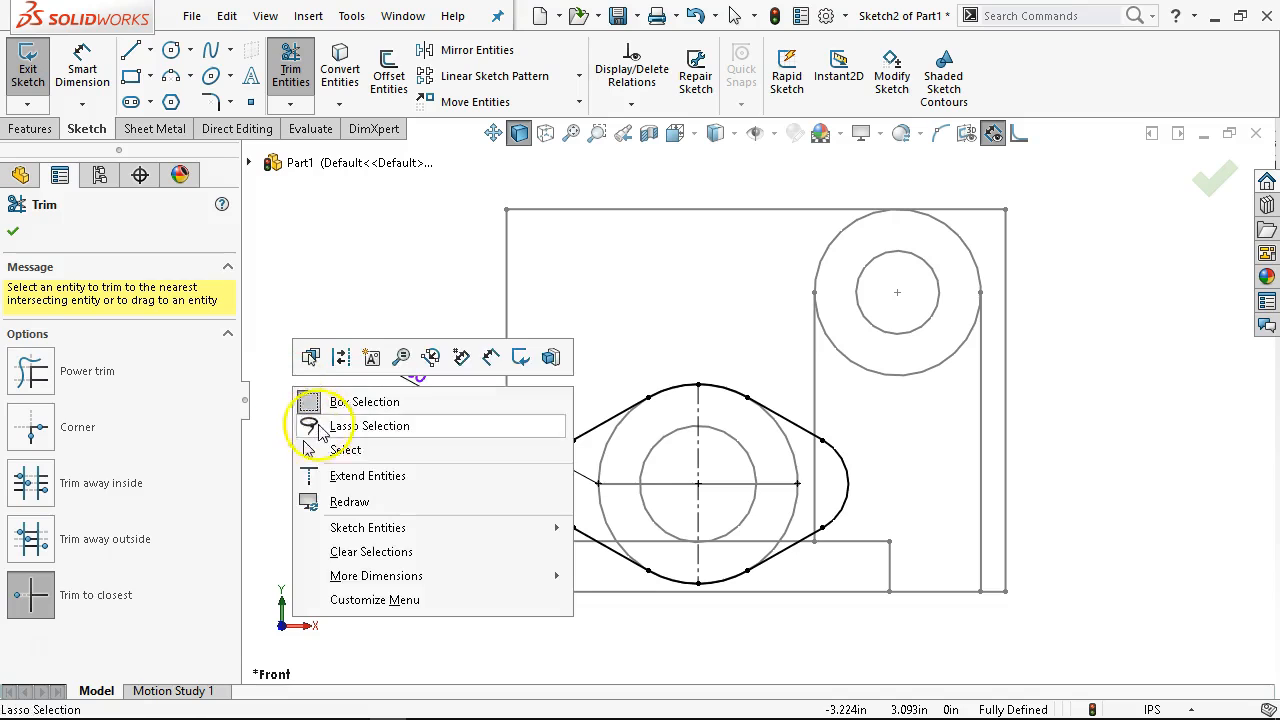
pyautogui.click(335, 452)
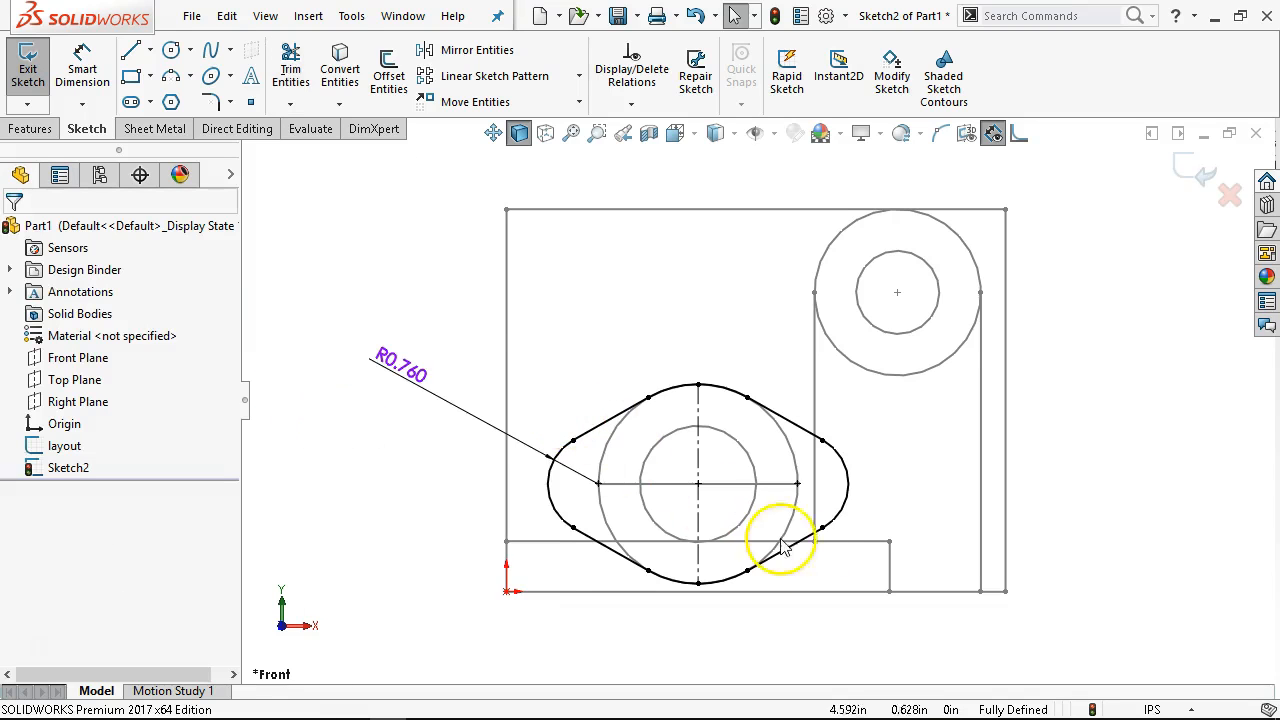
# Extrude the flange profile 0.75 in as a blind boss in the reversed direction, behind the Front Plane
pyautogui.moveTo(989, 451)
pyautogui.mouseDown(button='middle')
pyautogui.moveTo(914, 437)
pyautogui.moveTo(913, 493)
pyautogui.moveTo(886, 500)
pyautogui.mouseUp(button='middle')
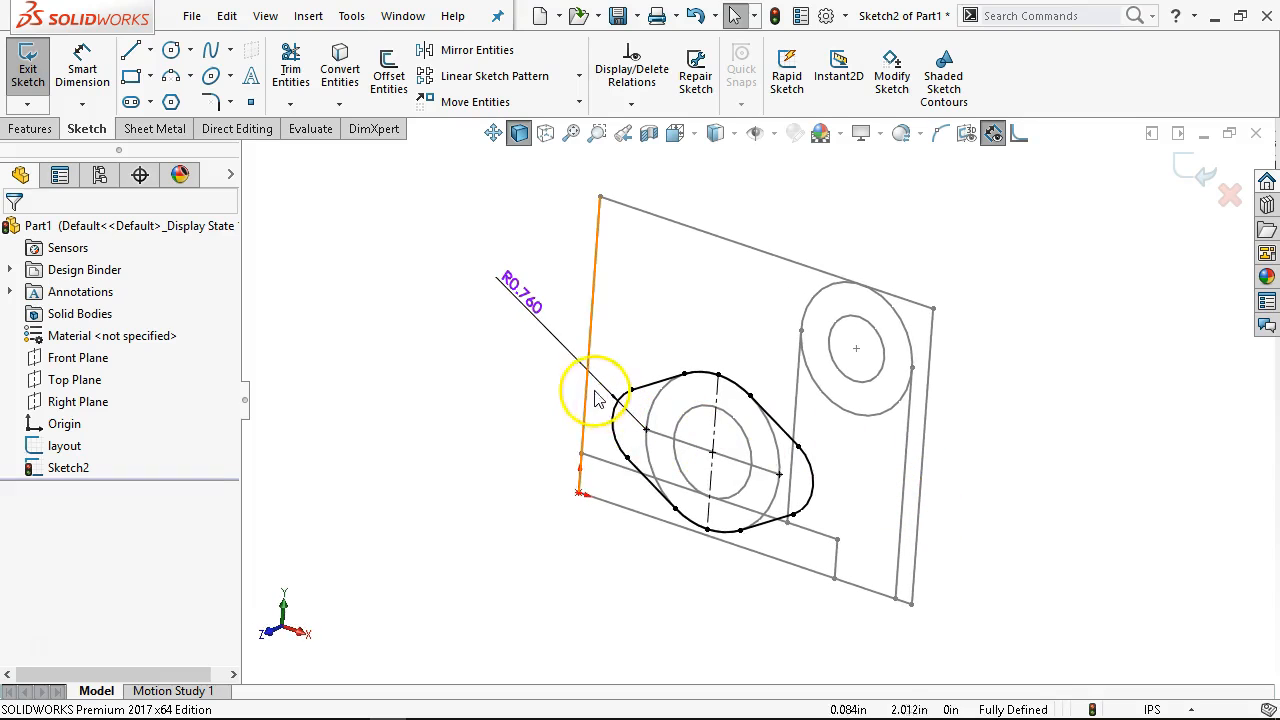
pyautogui.click(30, 129)
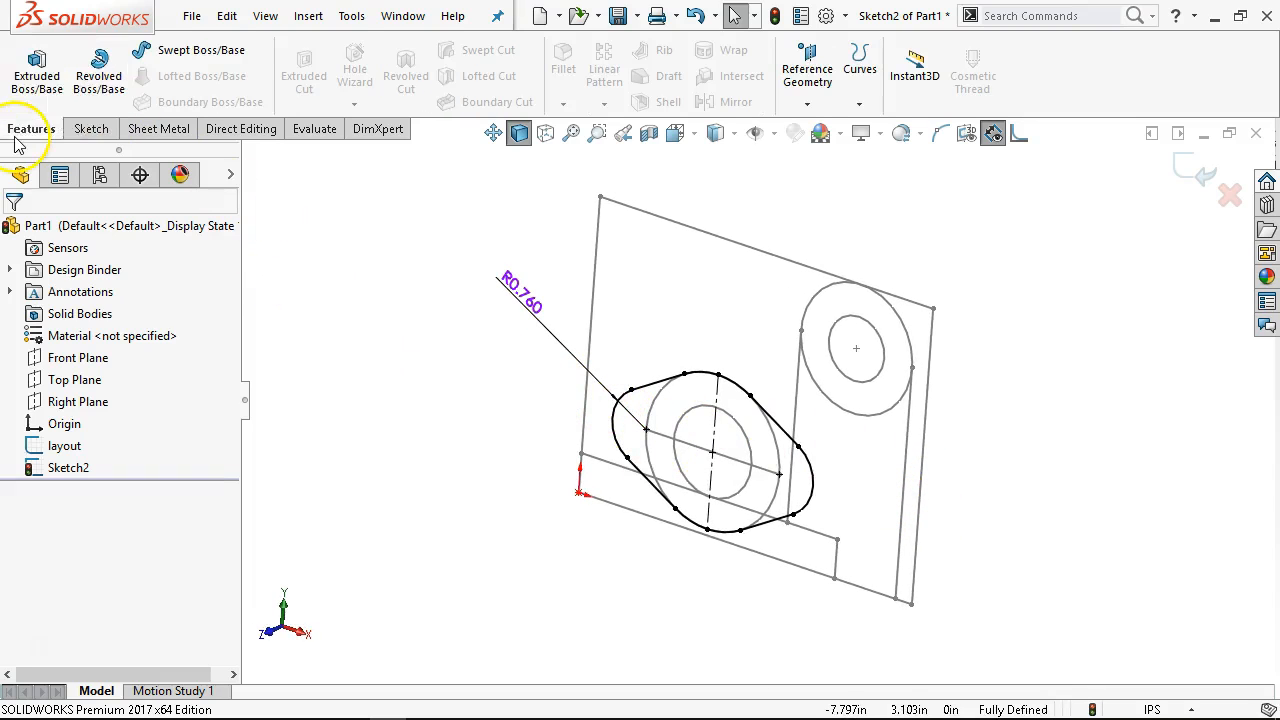
pyautogui.click(37, 72)
pyautogui.write('.75')
pyautogui.press('Return')
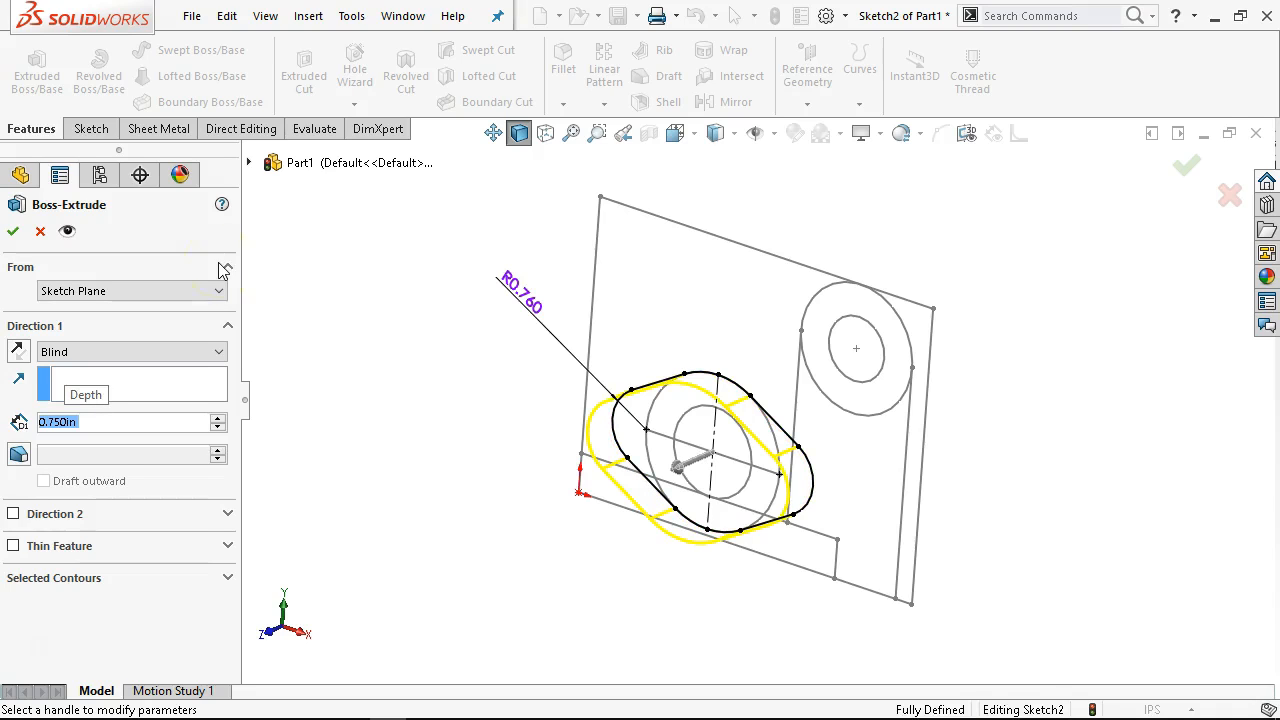
pyautogui.click(18, 351)
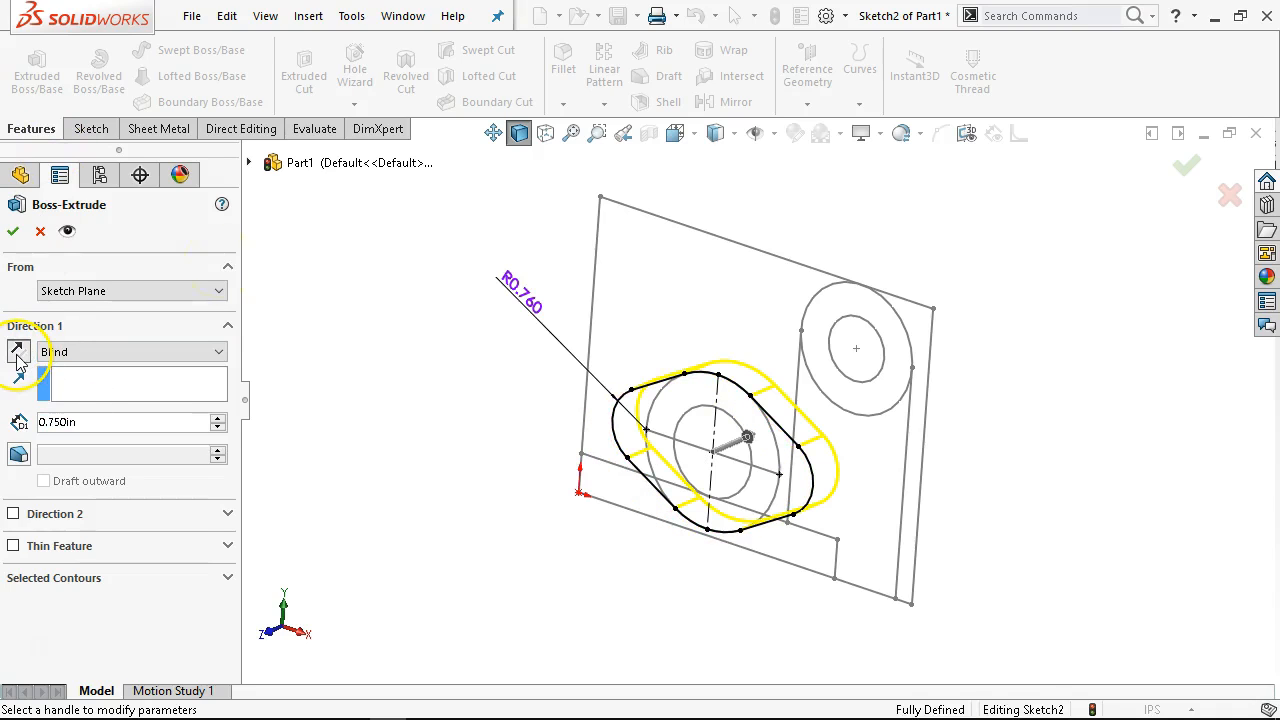
pyautogui.click(12, 232)
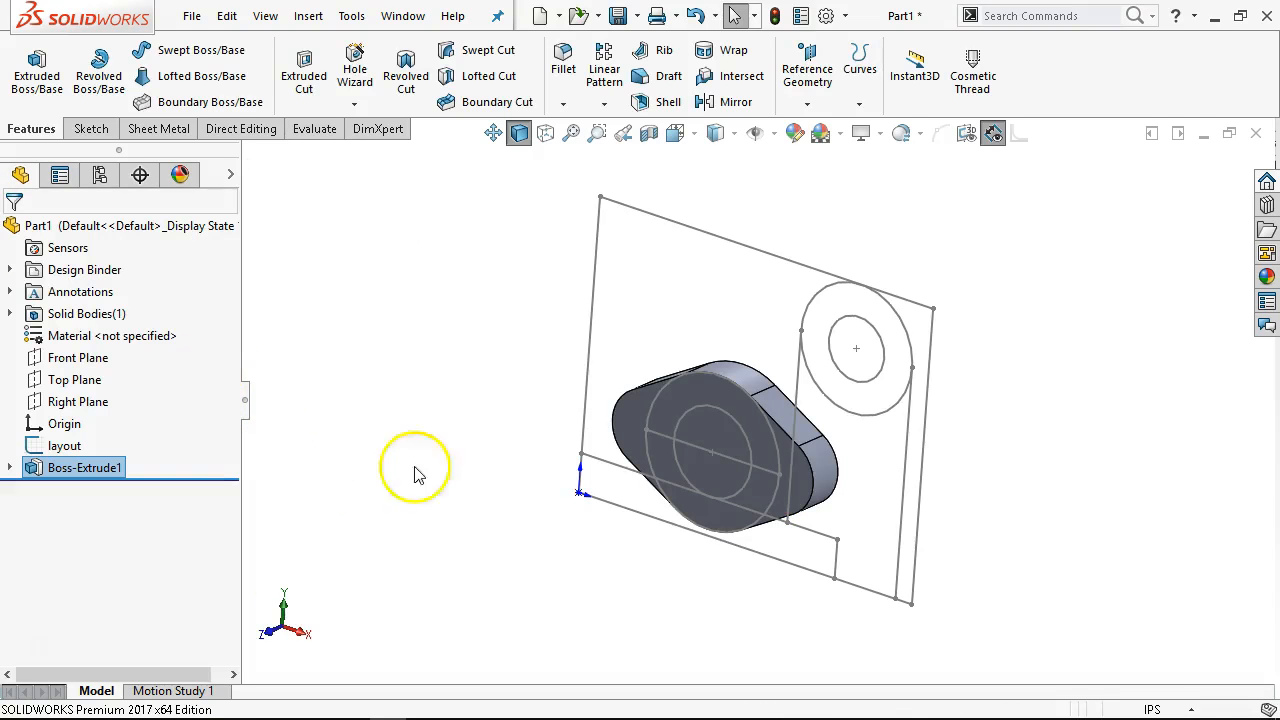
pyautogui.click(672, 418)
pyautogui.click(746, 316)
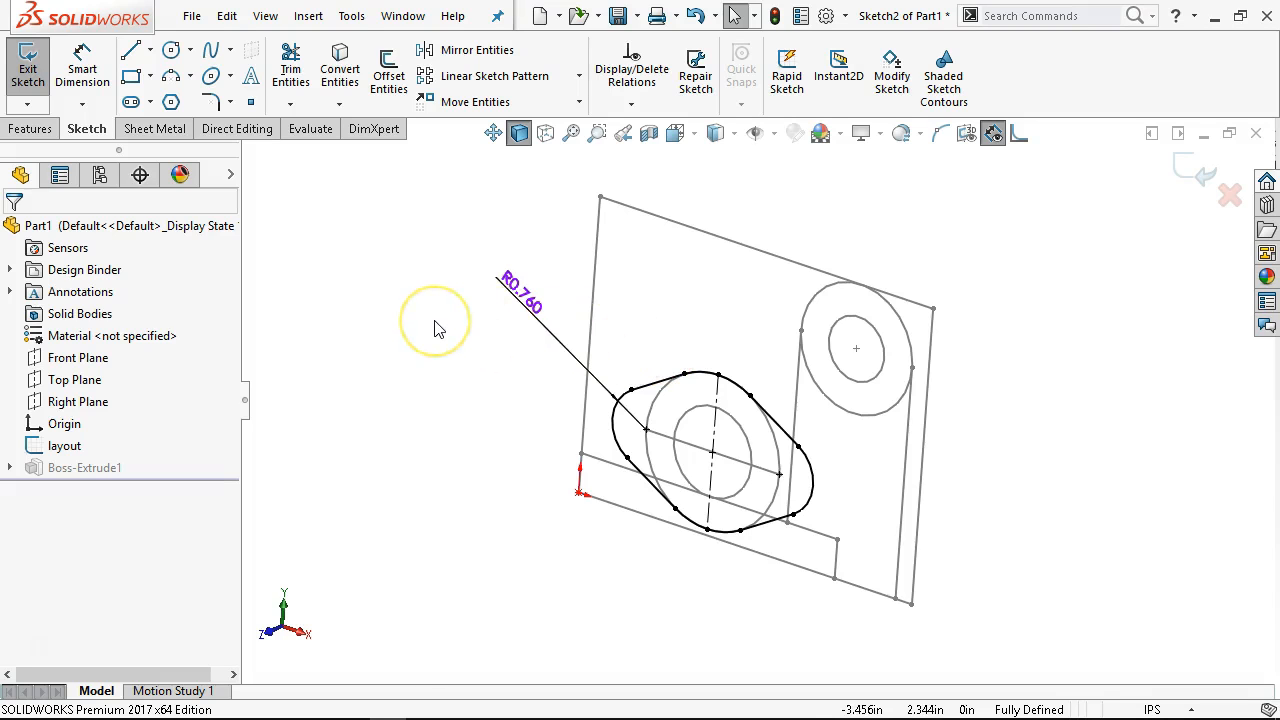
pyautogui.hotkey('ctrl', '1')
pyautogui.click(1185, 172)
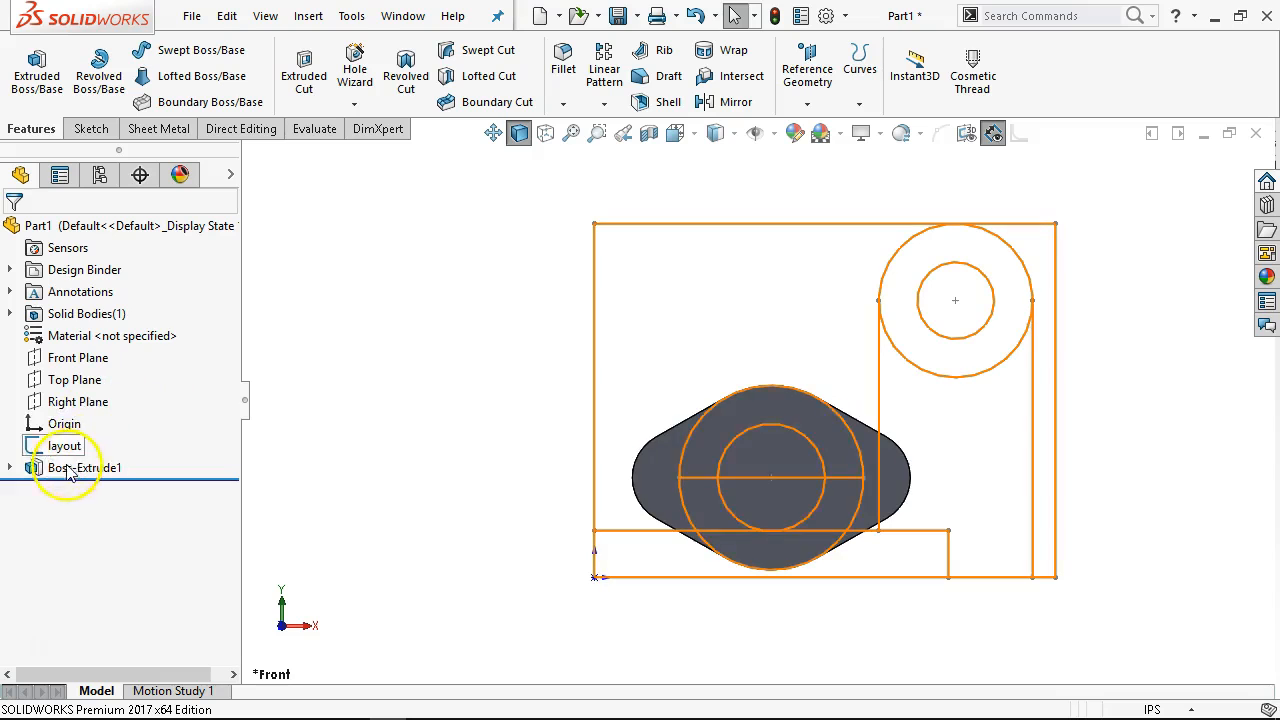
# Start a sketch on the flange's front face and convert the layout's 3 in circle into it
pyautogui.click(731, 425)
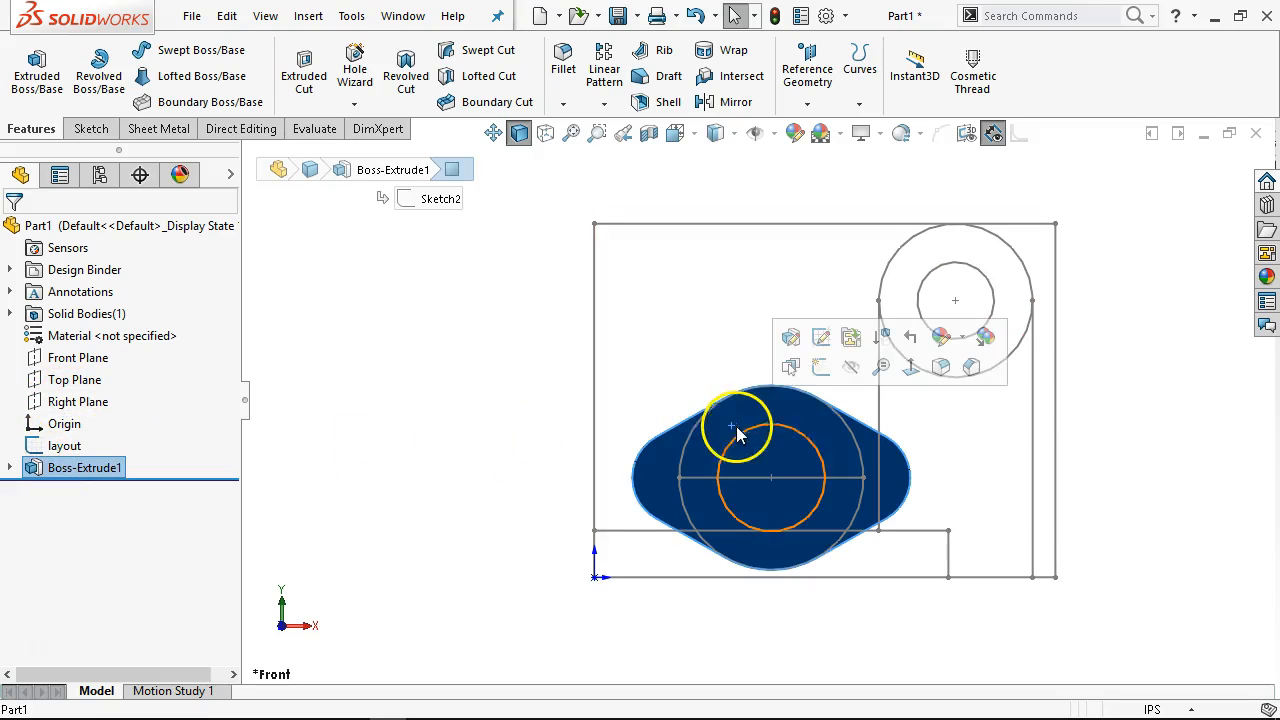
pyautogui.click(822, 370)
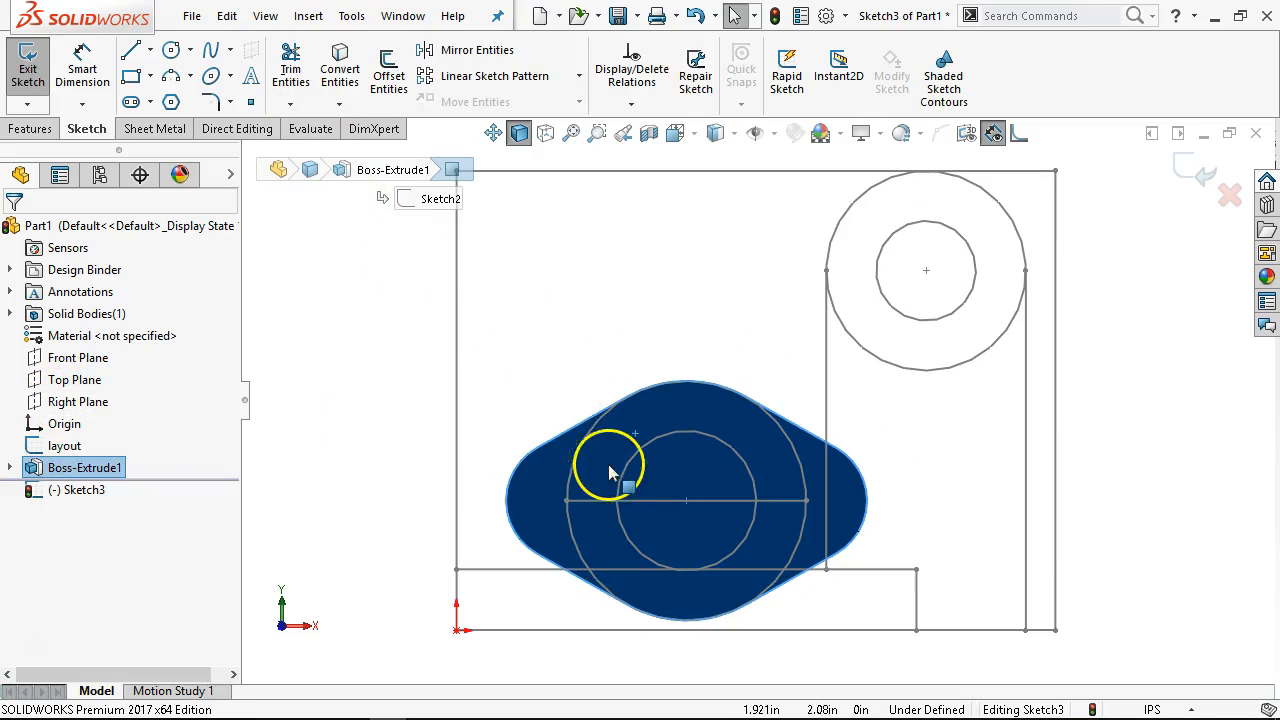
pyautogui.click(588, 446)
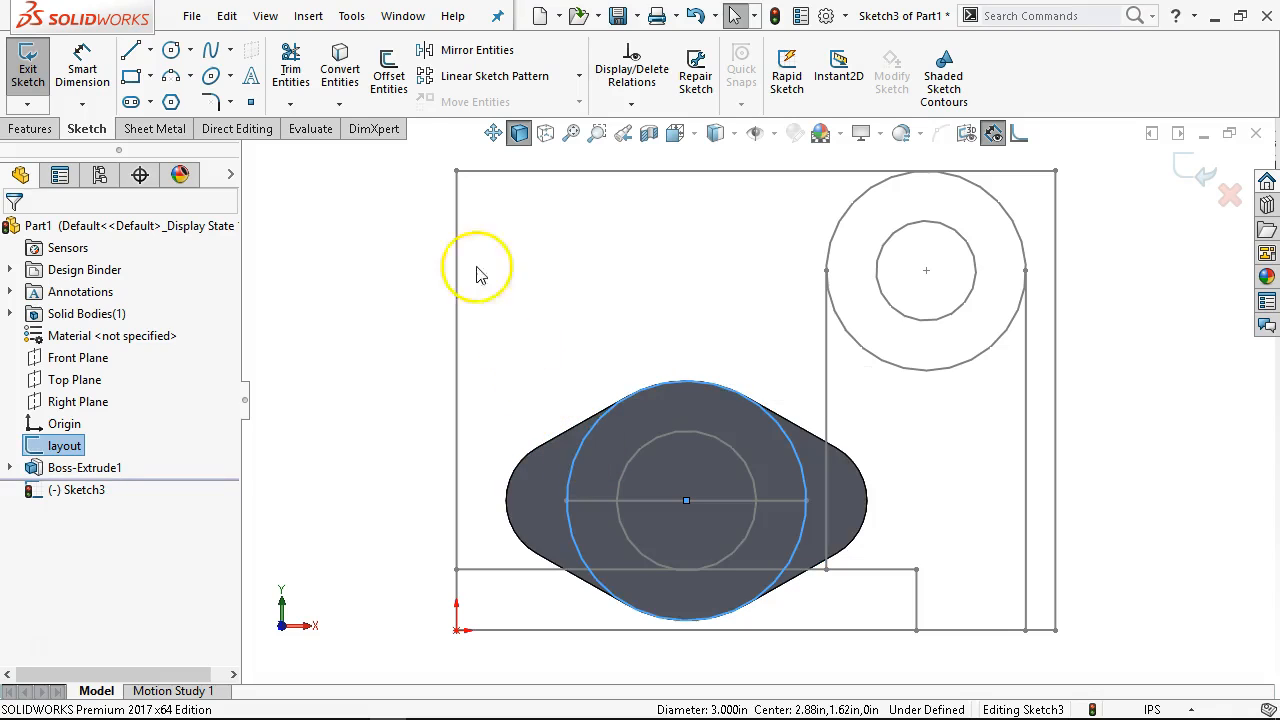
pyautogui.click(339, 70)
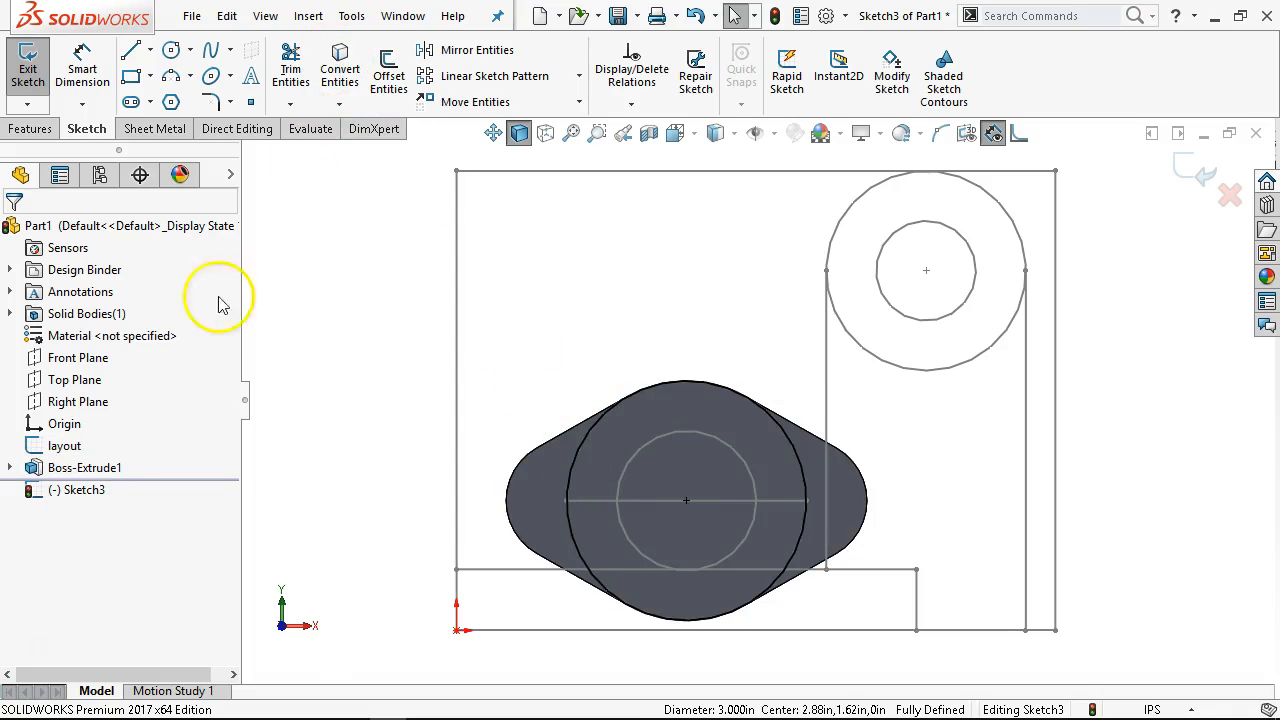
# Extrude the converted 3 in circle as a blind boss with a depth of 7.38 in, merged with the flange
pyautogui.click(31, 129)
pyautogui.click(37, 75)
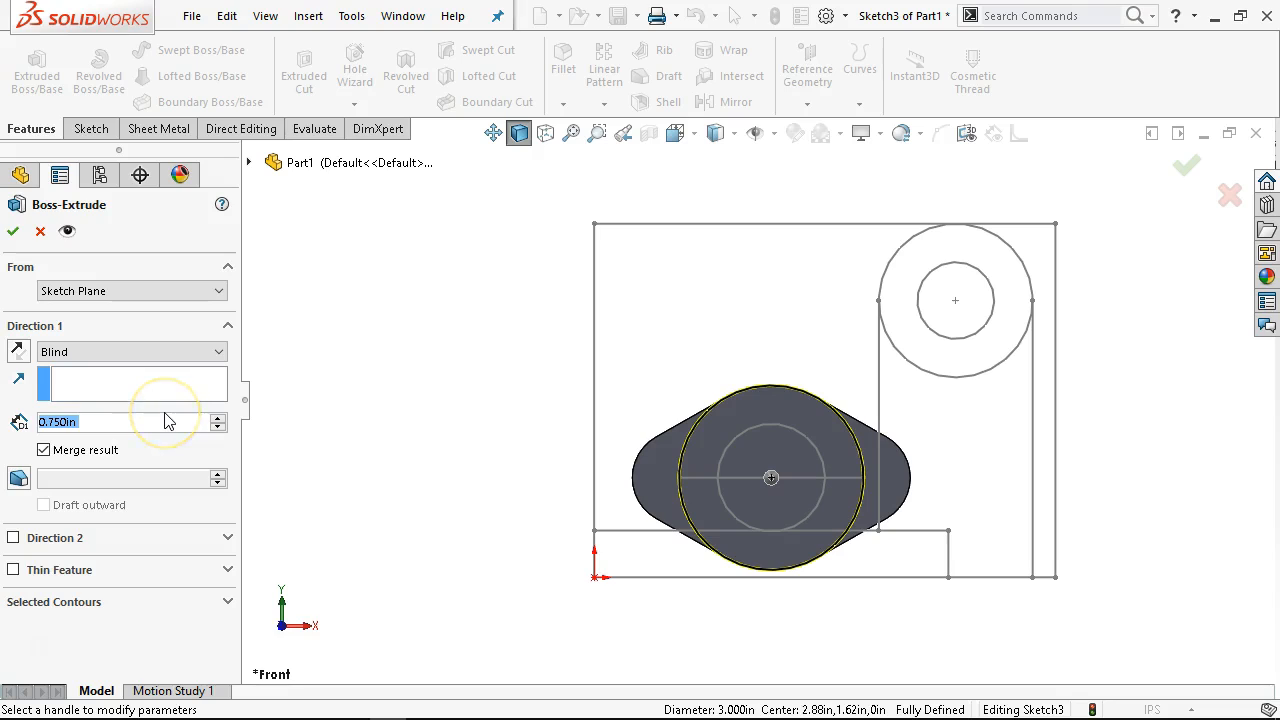
pyautogui.write('7.76-')
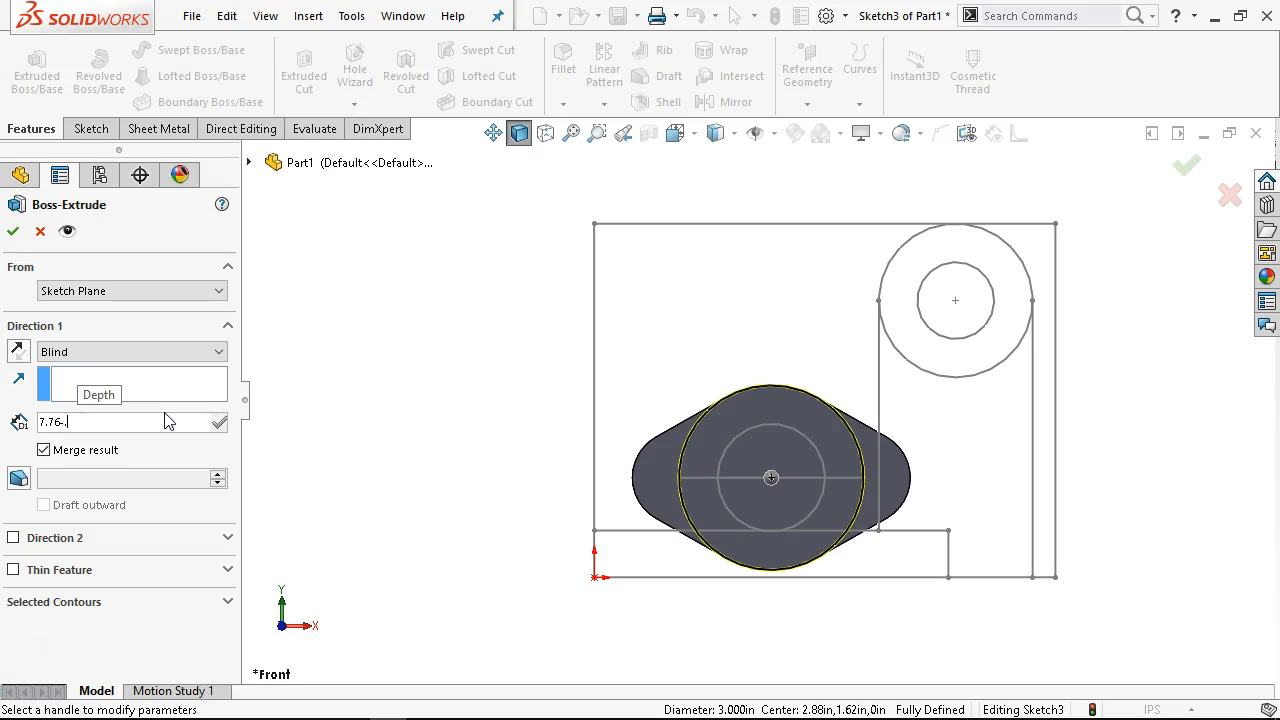
pyautogui.write('3')
pyautogui.press('Return')
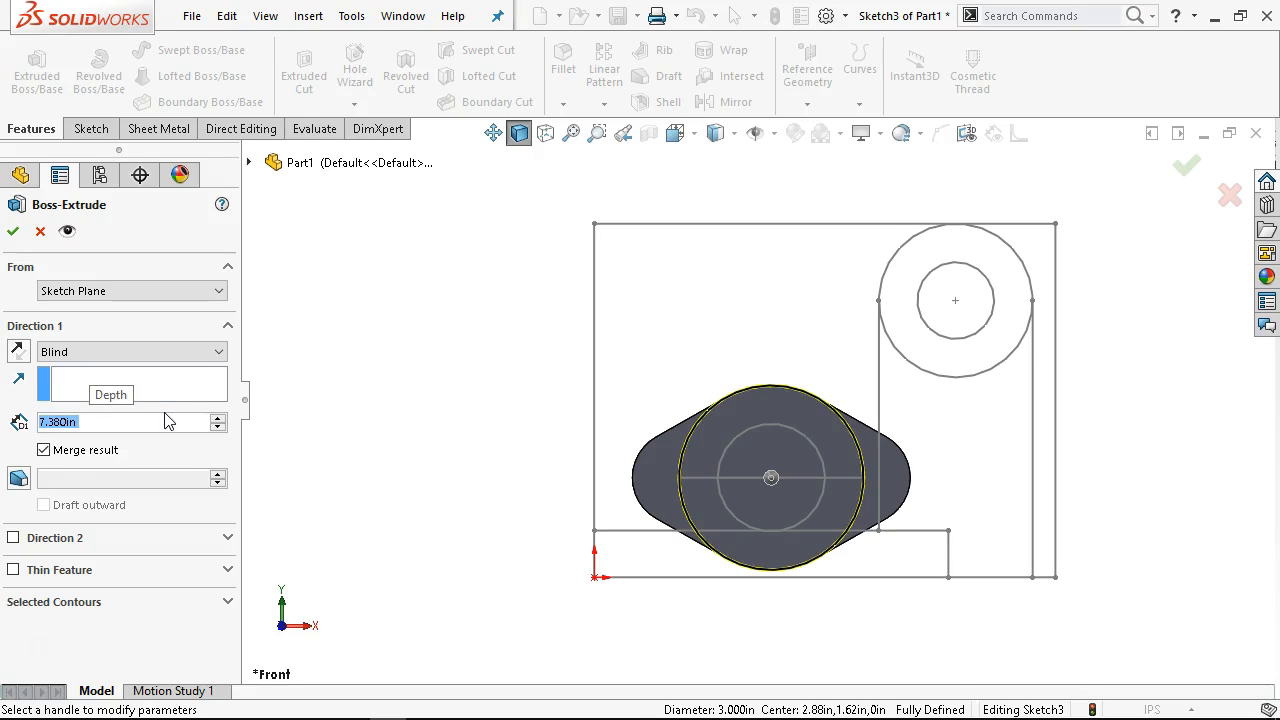
pyautogui.click(14, 232)
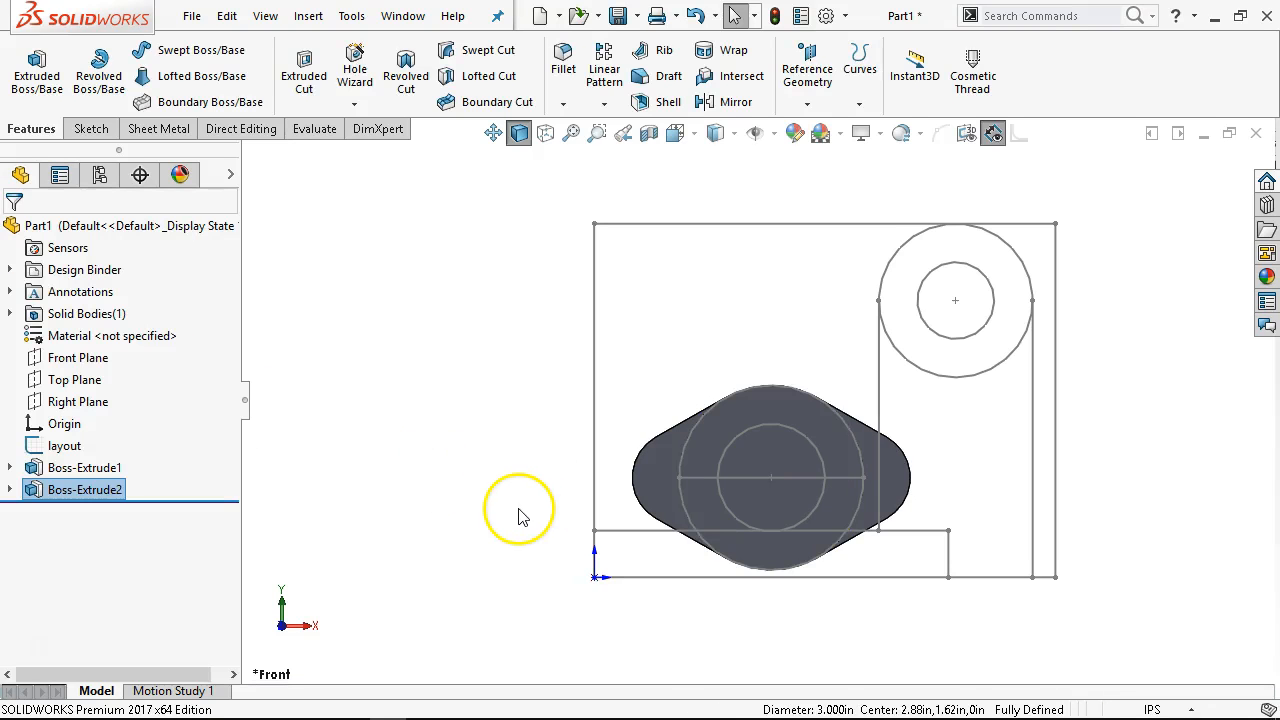
# Edit the flange extrusion and reverse its direction to the front side of the Front Plane
pyautogui.moveTo(585, 473)
pyautogui.mouseDown(button='middle')
pyautogui.moveTo(640, 457)
pyautogui.moveTo(757, 486)
pyautogui.moveTo(720, 557)
pyautogui.mouseUp(button='middle')
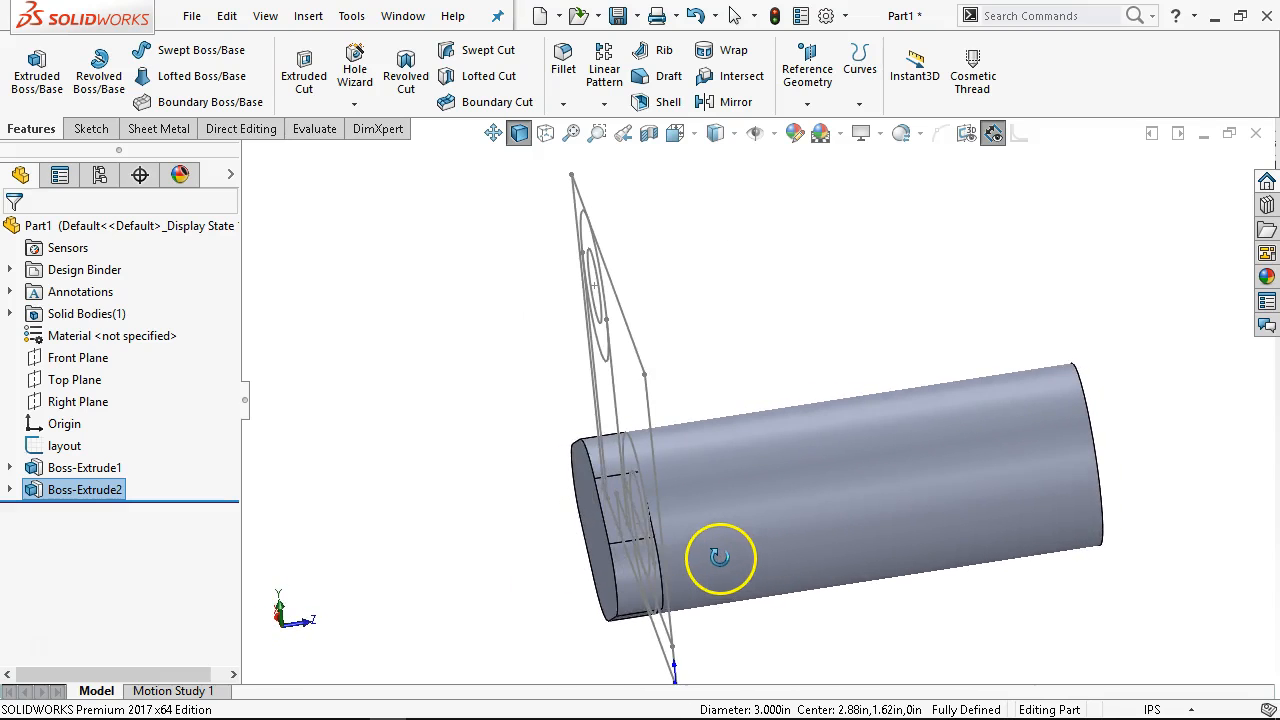
pyautogui.click(84, 468)
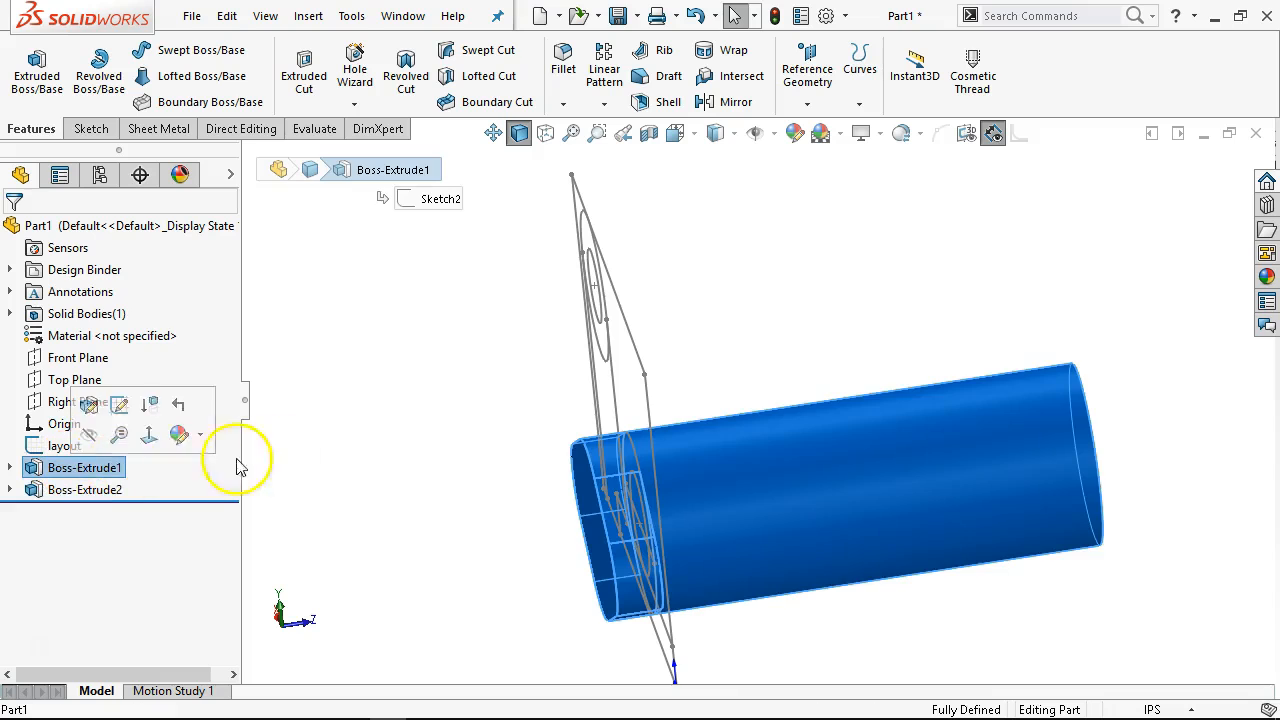
pyautogui.rightClick(75, 468)
pyautogui.click(77, 272)
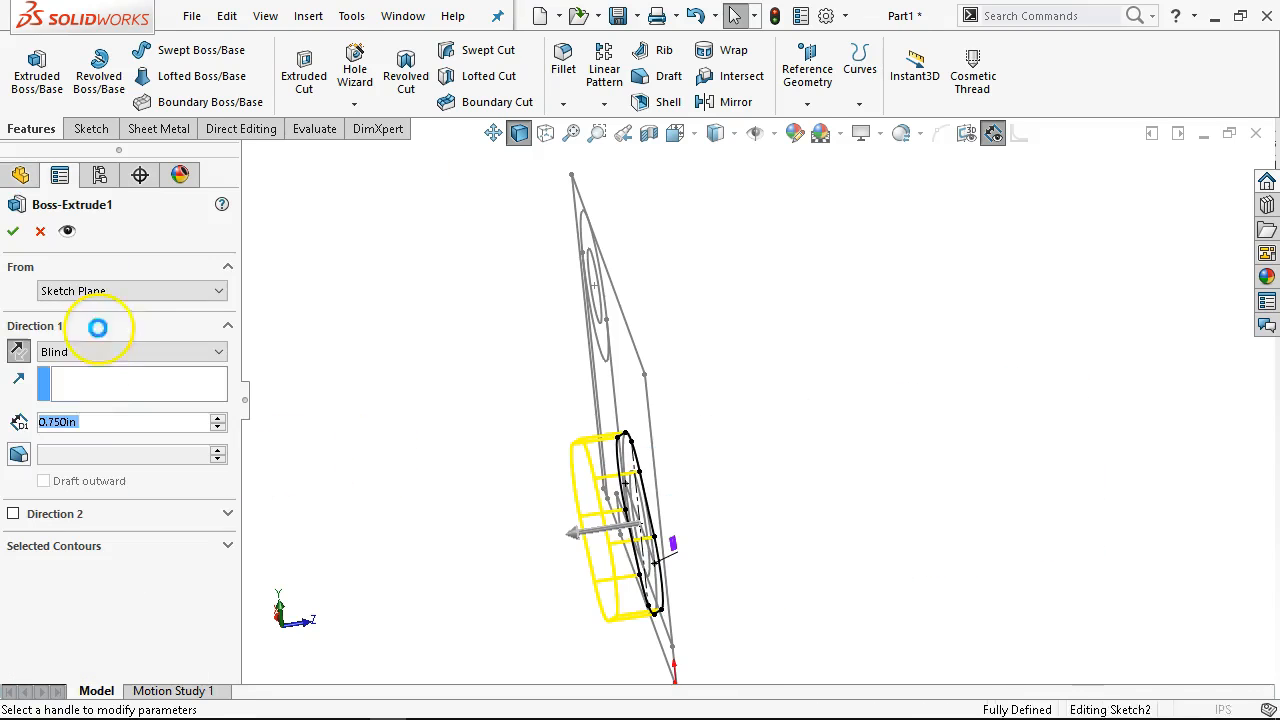
pyautogui.click(18, 351)
pyautogui.click(14, 231)
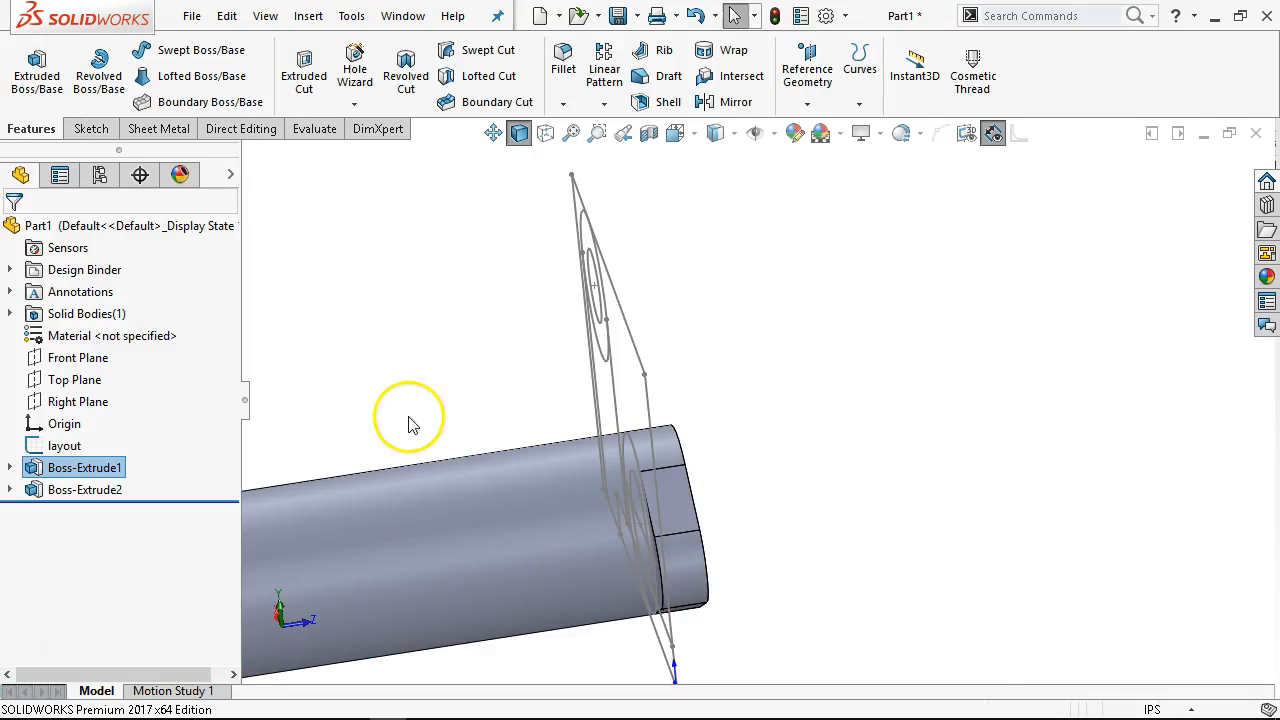
# Roll back before the 3 in cylinder, reverse the flange extrusion to behind the Front Plane, and roll forward to the end
pyautogui.moveTo(363, 403); pyautogui.dragTo(433, 348, button='middle')
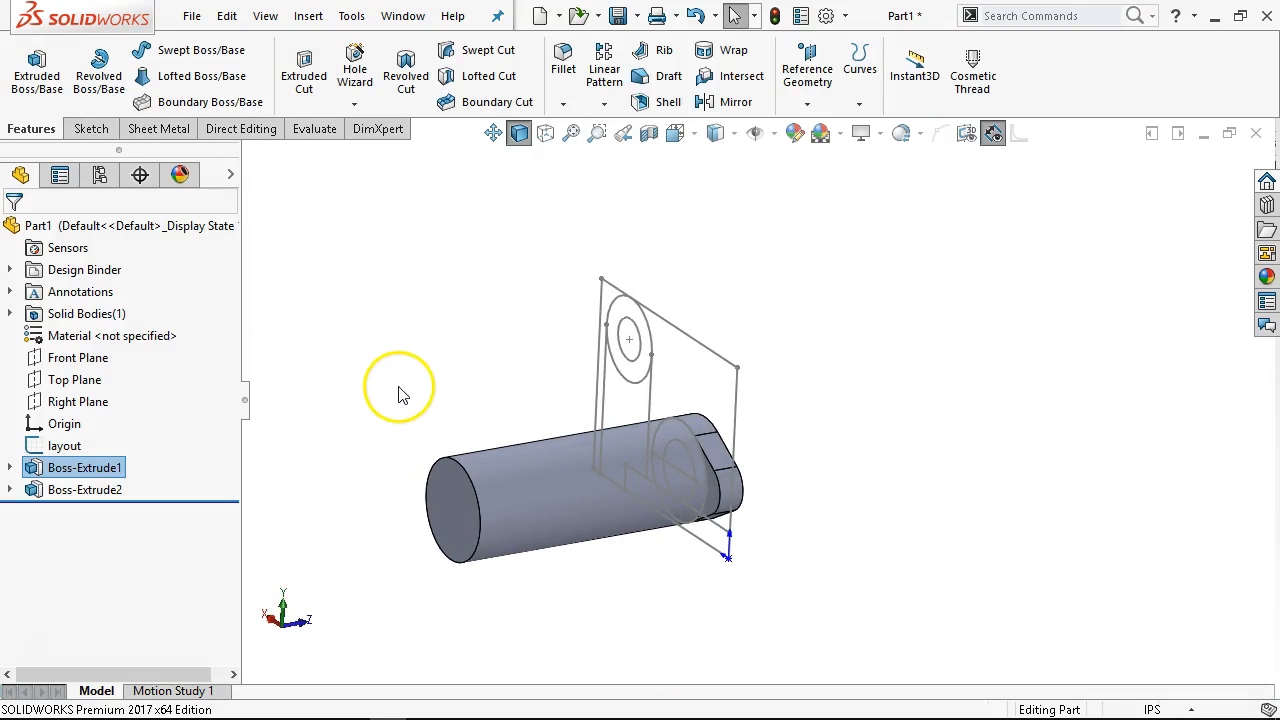
pyautogui.hotkey('ctrl', '7')
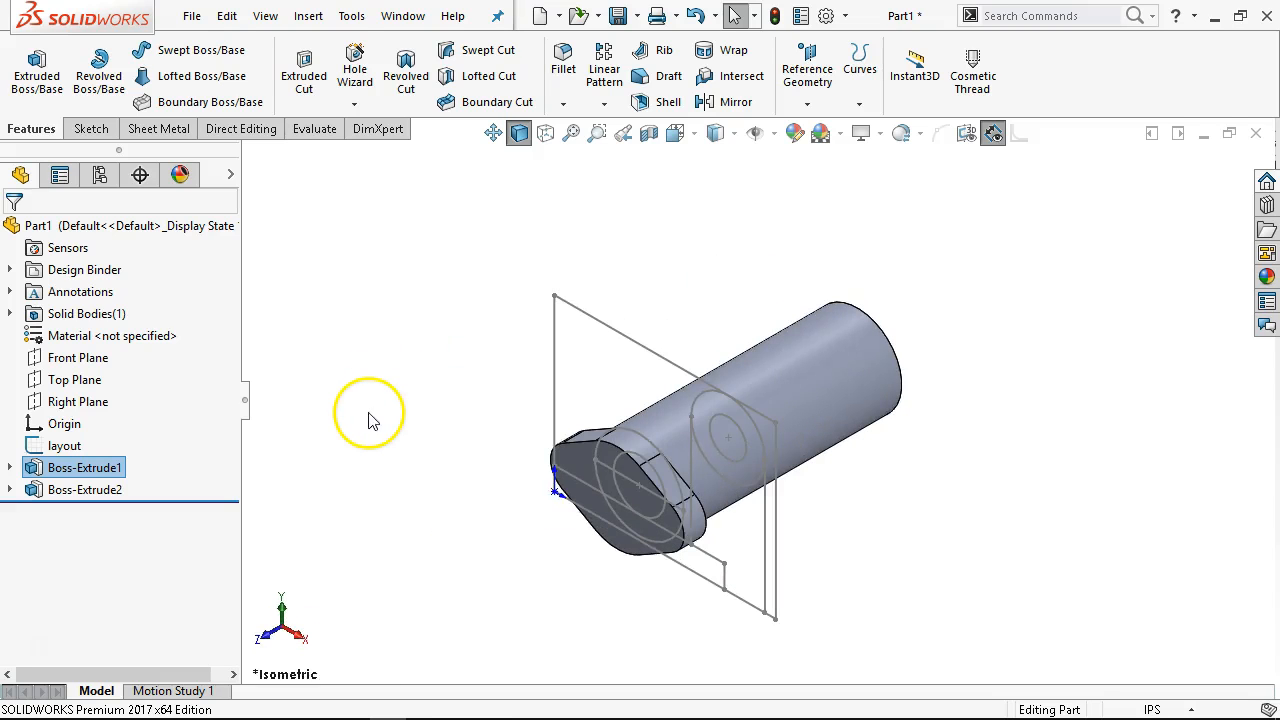
pyautogui.moveTo(543, 471); pyautogui.dragTo(525, 445, button='middle')
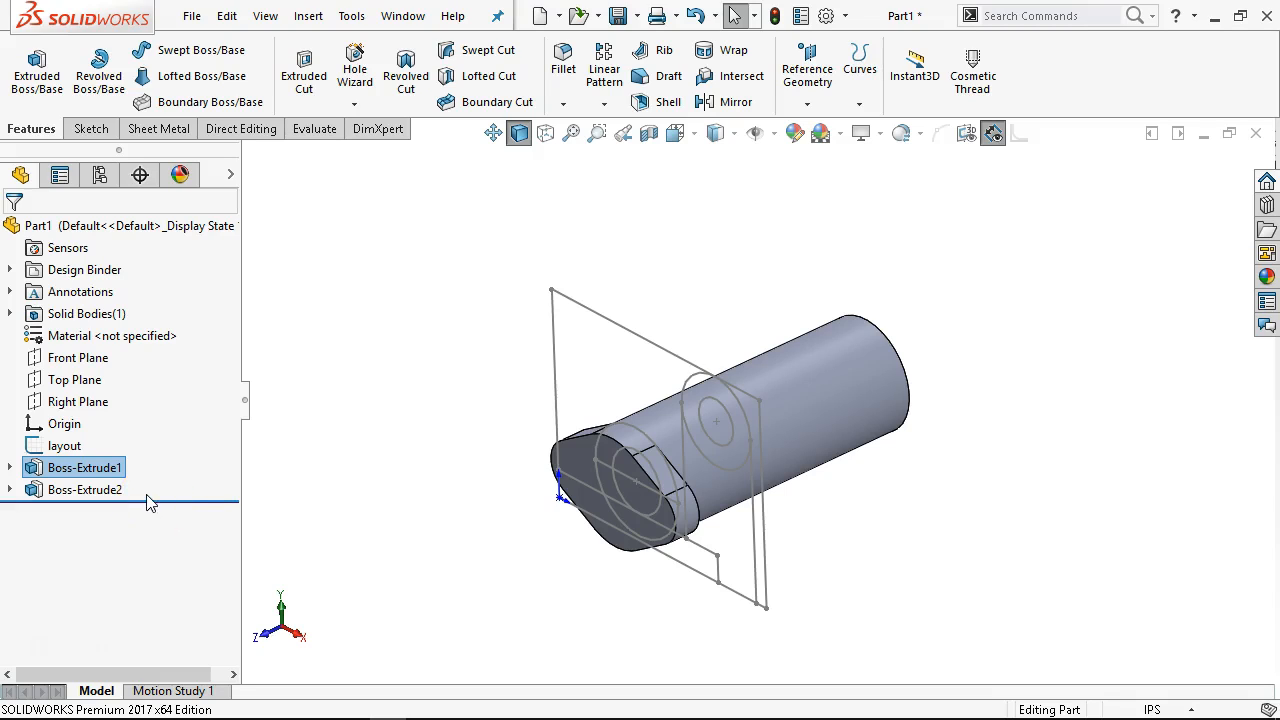
pyautogui.moveTo(157, 498); pyautogui.dragTo(125, 481)
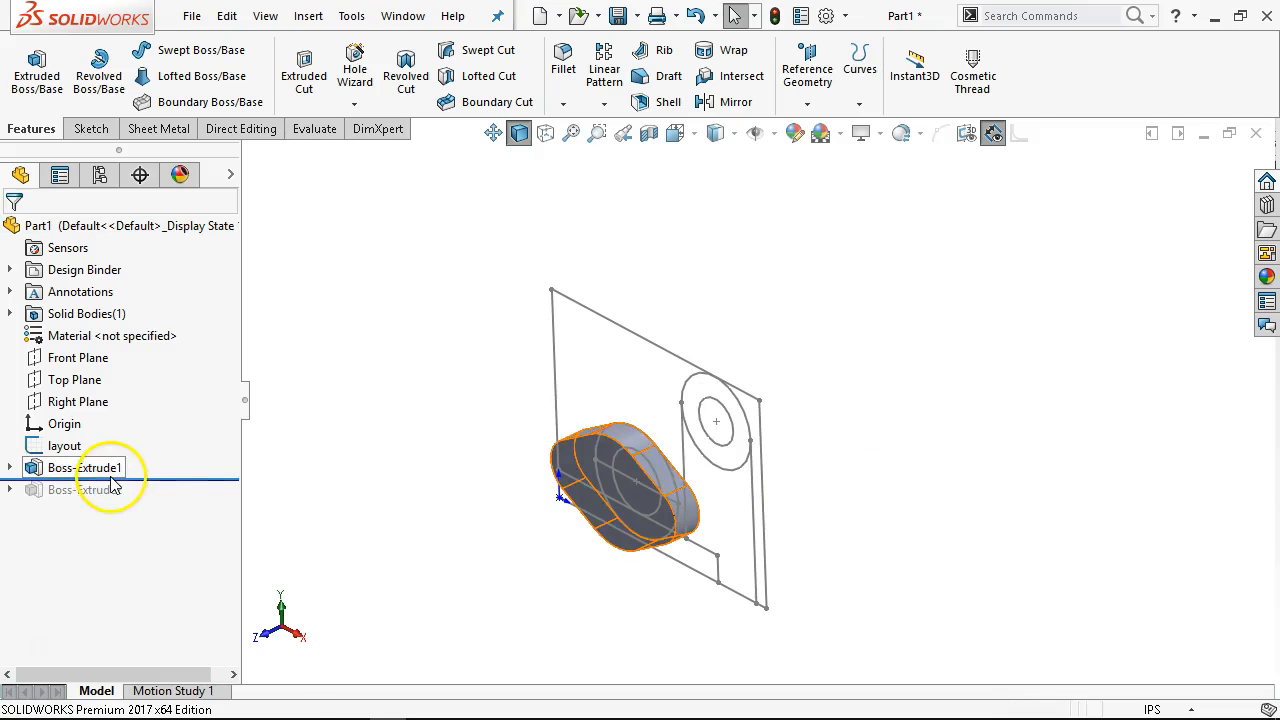
pyautogui.rightClick(130, 470)
pyautogui.click(159, 216)
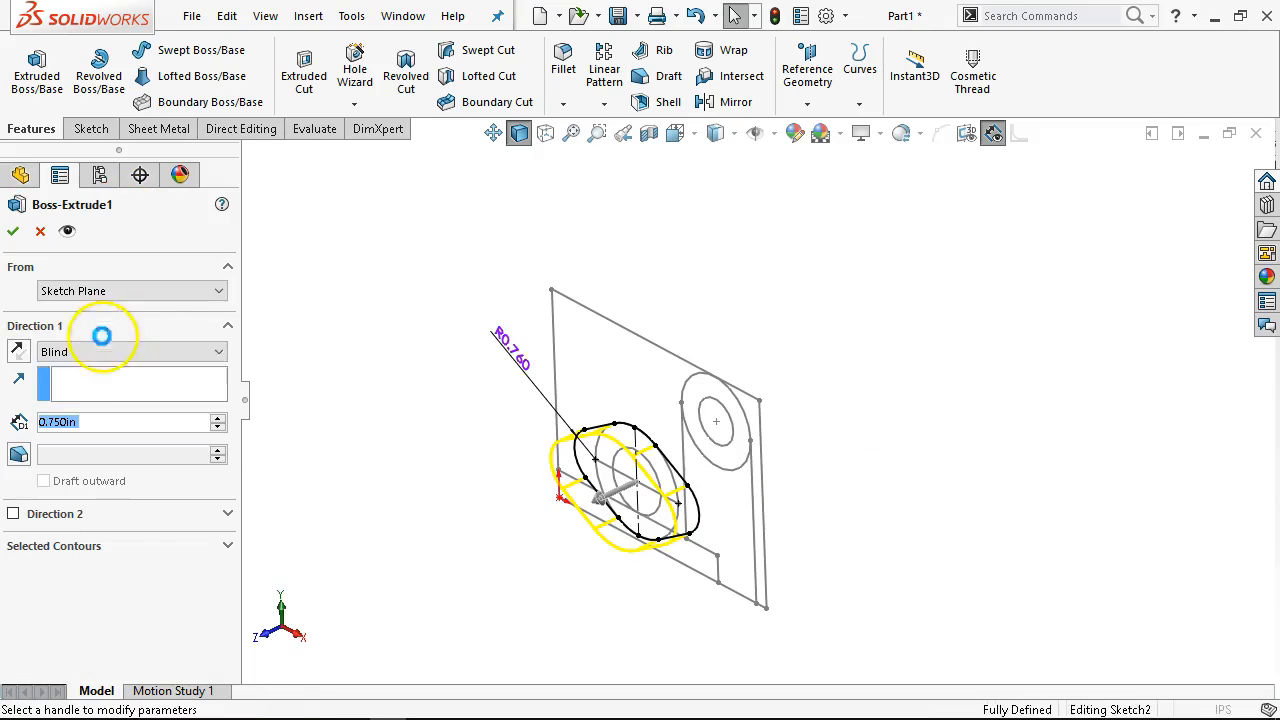
pyautogui.click(18, 351)
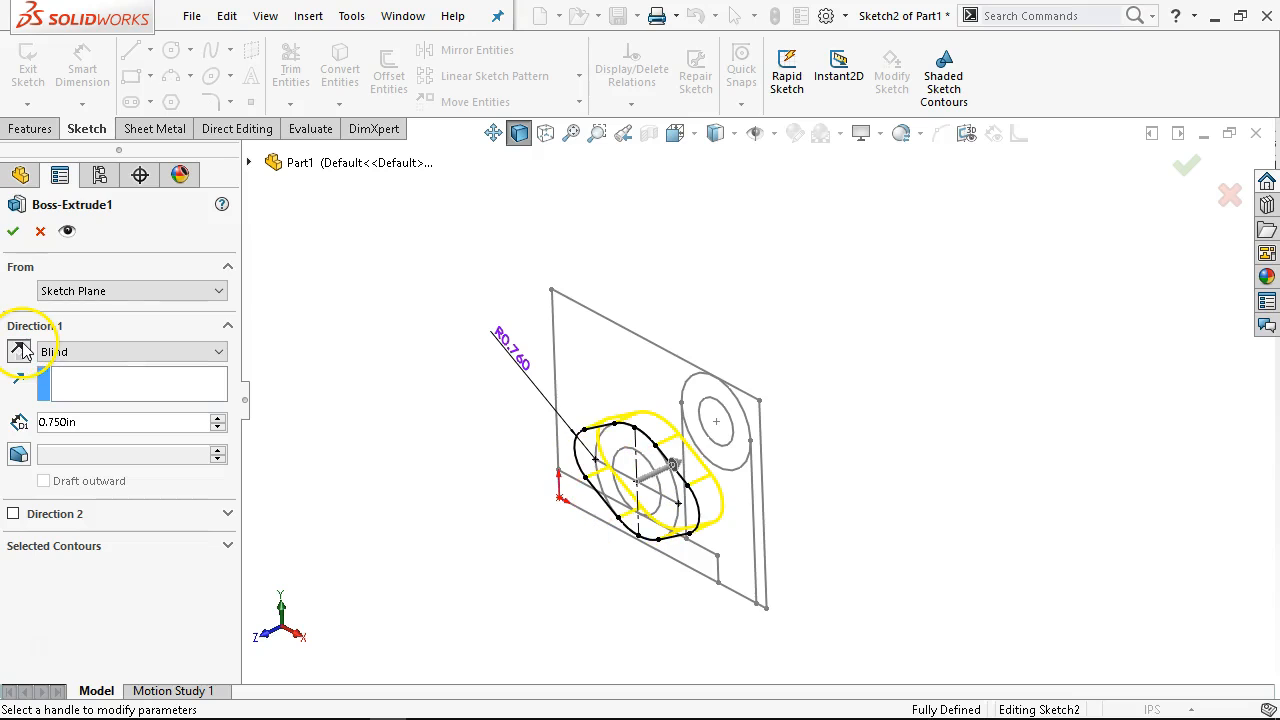
pyautogui.click(14, 231)
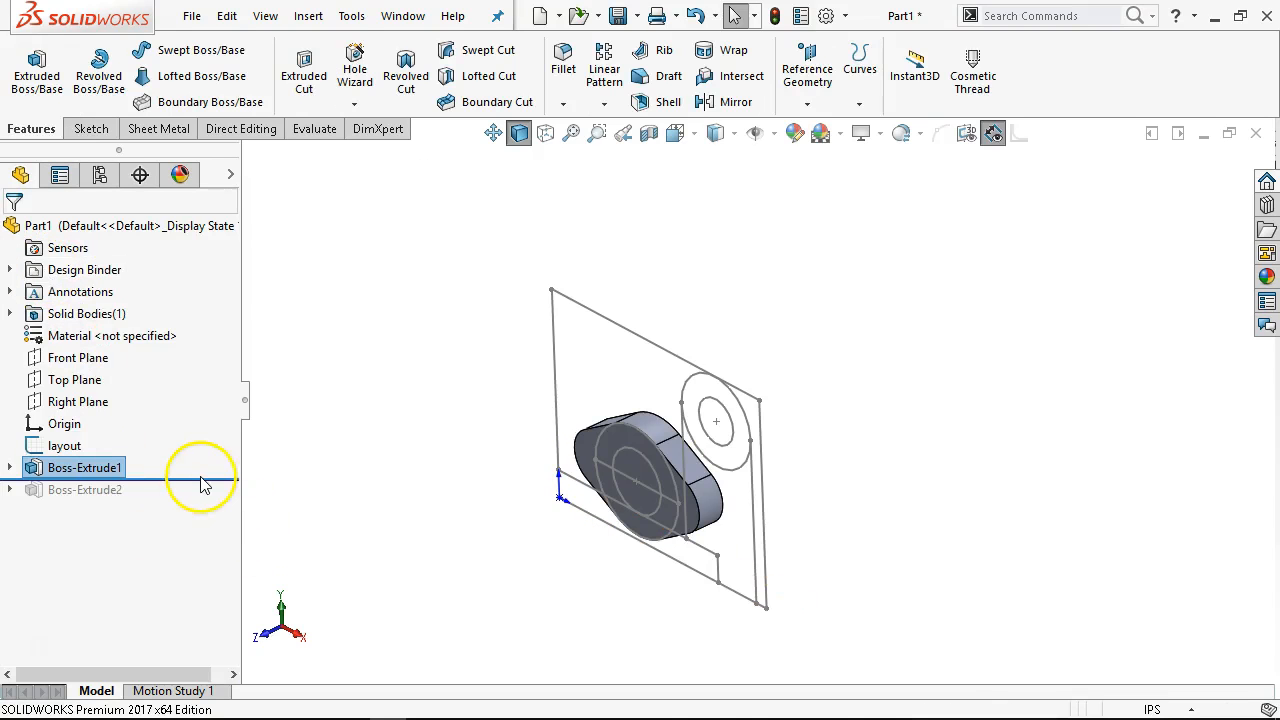
pyautogui.moveTo(197, 484); pyautogui.dragTo(234, 543)
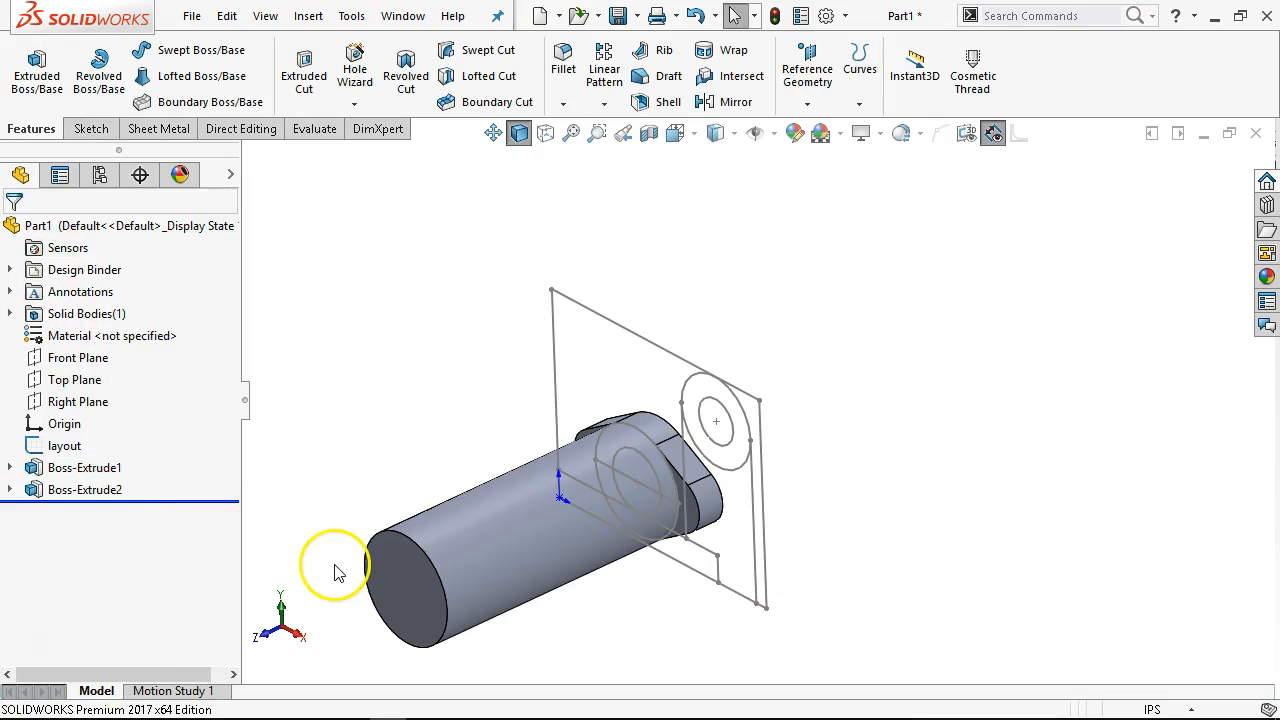
# Edit the 3 in cylinder's extrusion and reverse its direction to behind the Front Plane
pyautogui.rightClick(55, 489)
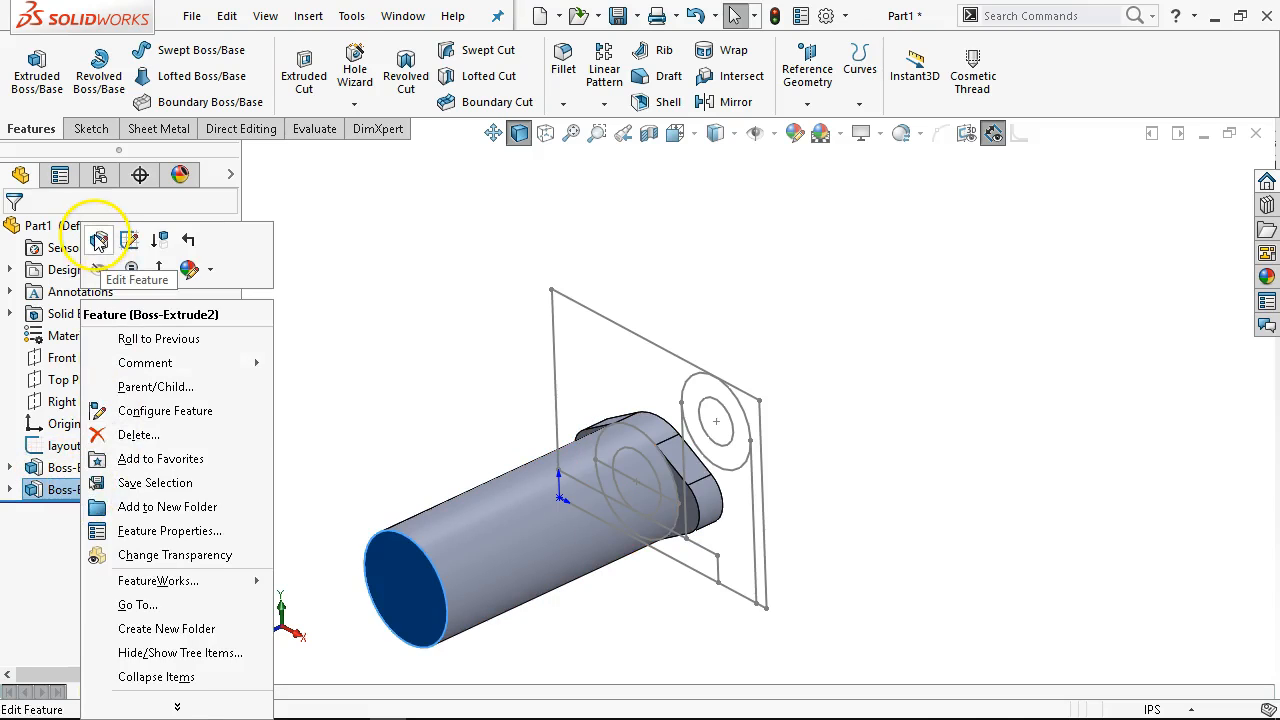
pyautogui.click(97, 238)
pyautogui.click(17, 350)
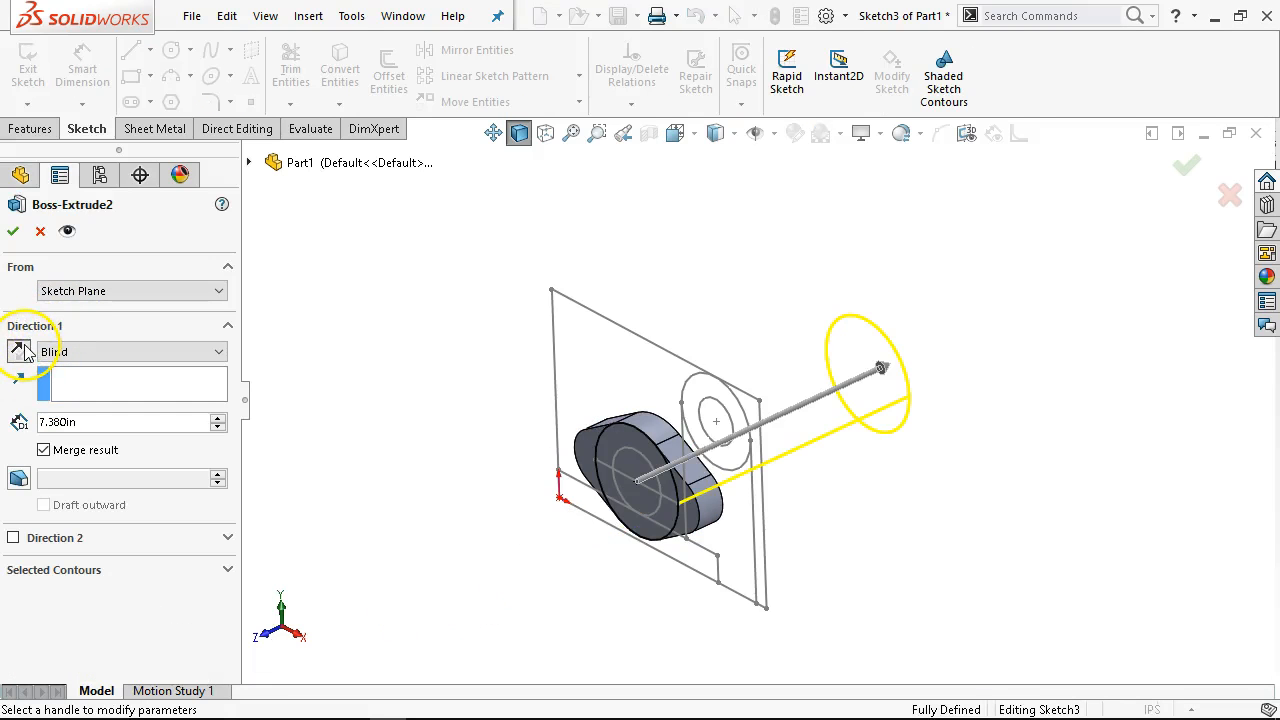
pyautogui.click(14, 231)
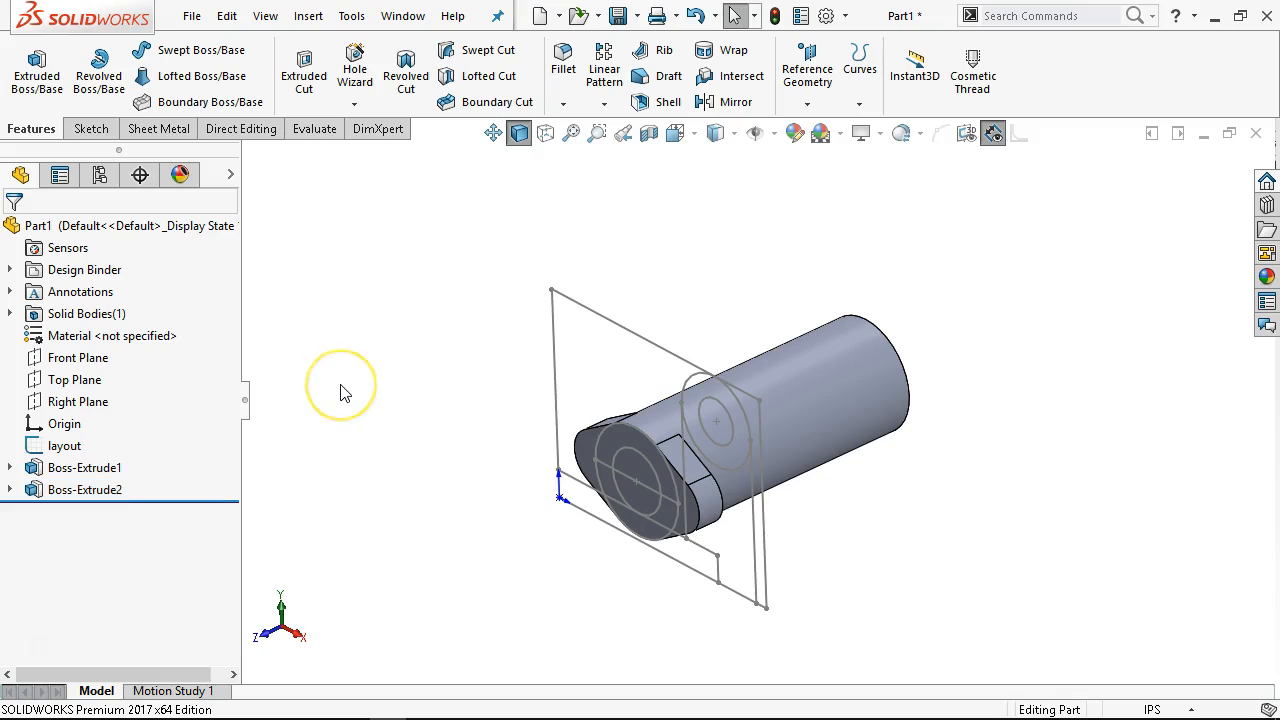
# Sketch a corner rectangle on the Front Plane tracing the layout's base rectangle from its upper-left to its lower-right corner
pyautogui.hotkey('ctrl', '1')
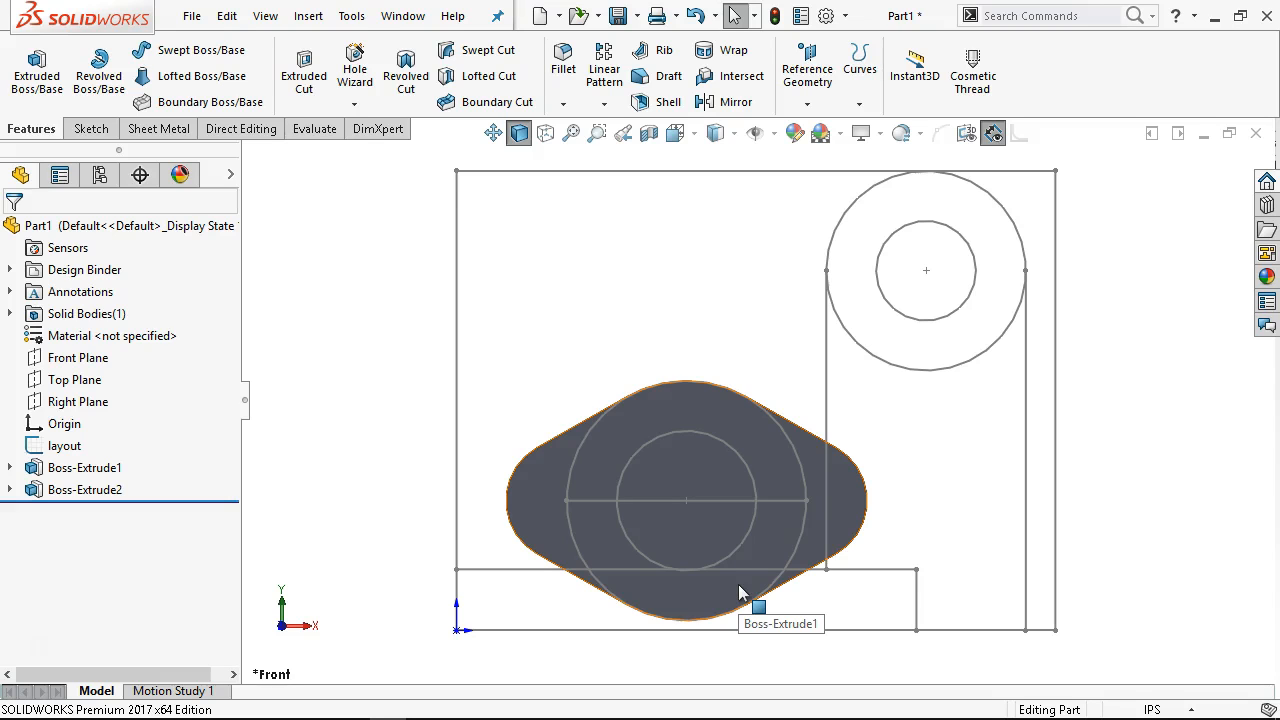
pyautogui.moveTo(722, 545); pyautogui.dragTo(578, 532, button='middle')
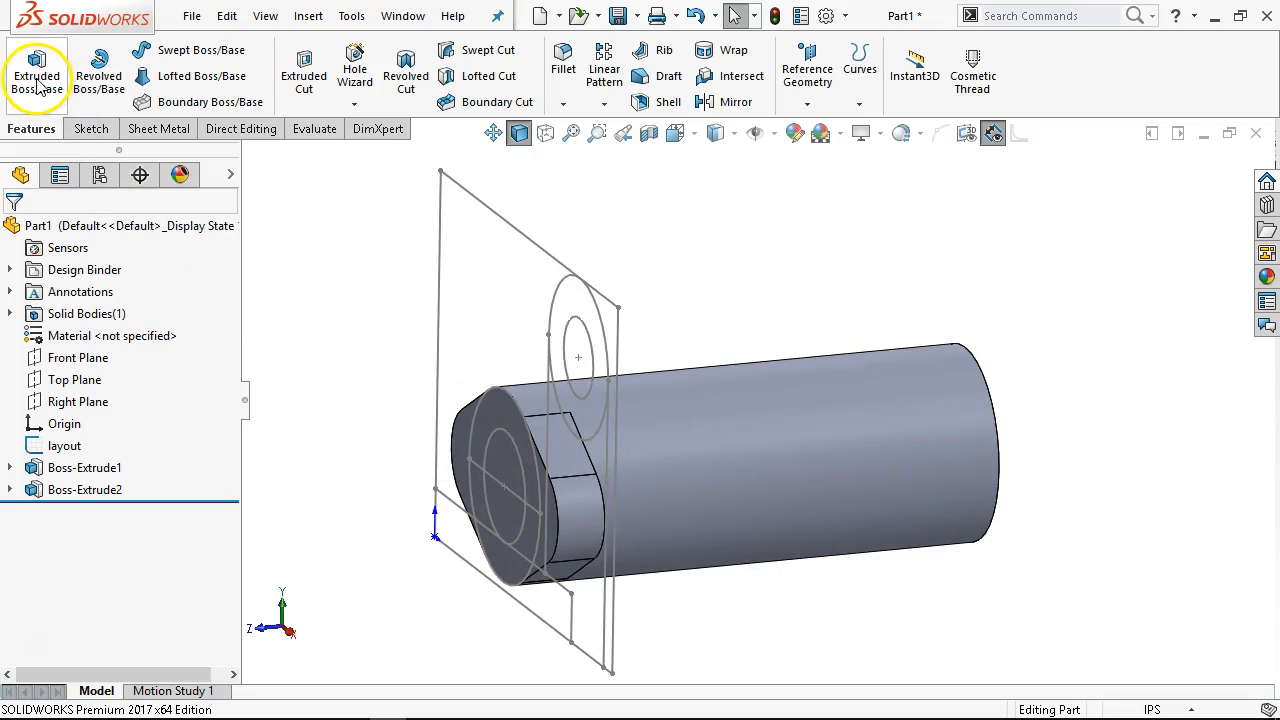
pyautogui.click(78, 357)
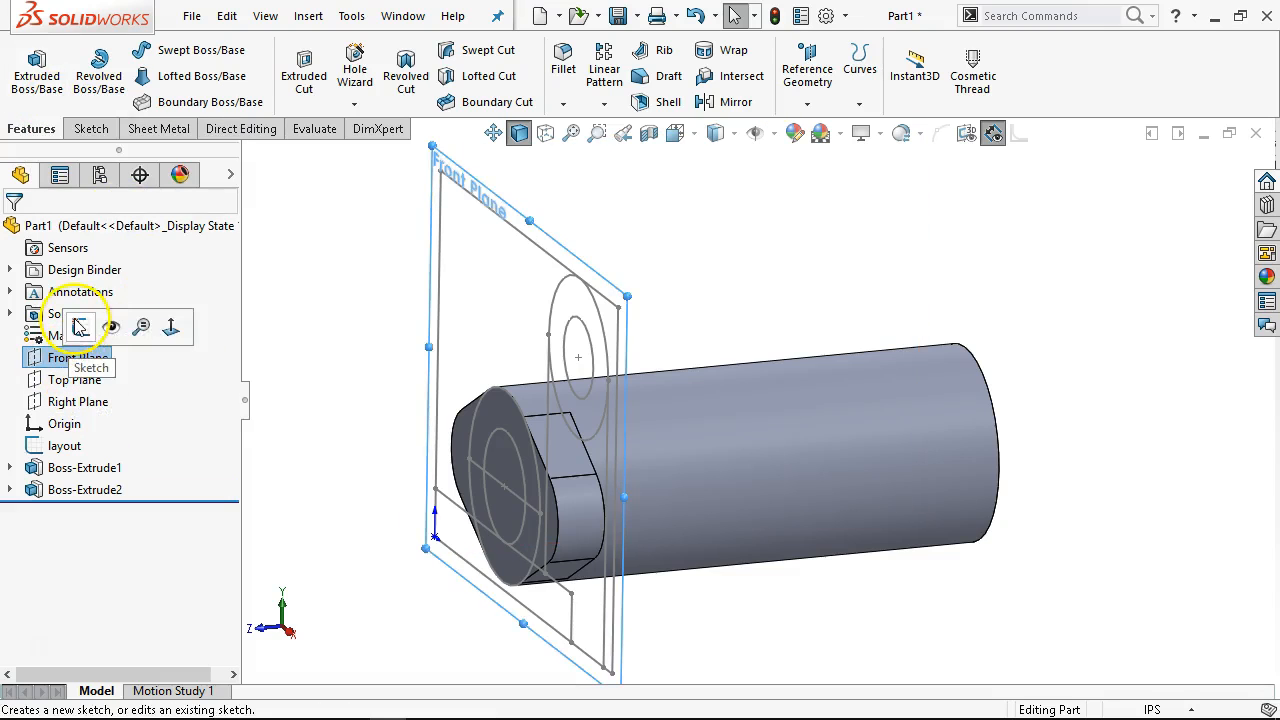
pyautogui.click(88, 326)
pyautogui.click(131, 76)
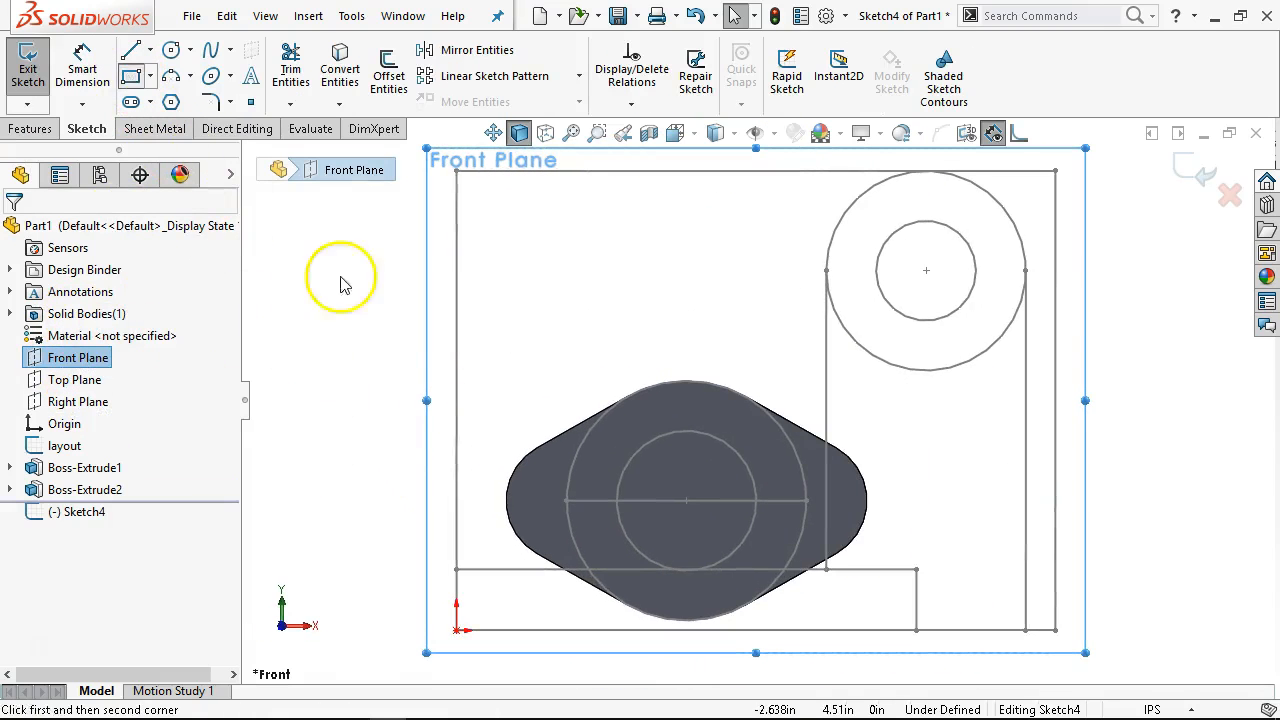
pyautogui.click(456, 570)
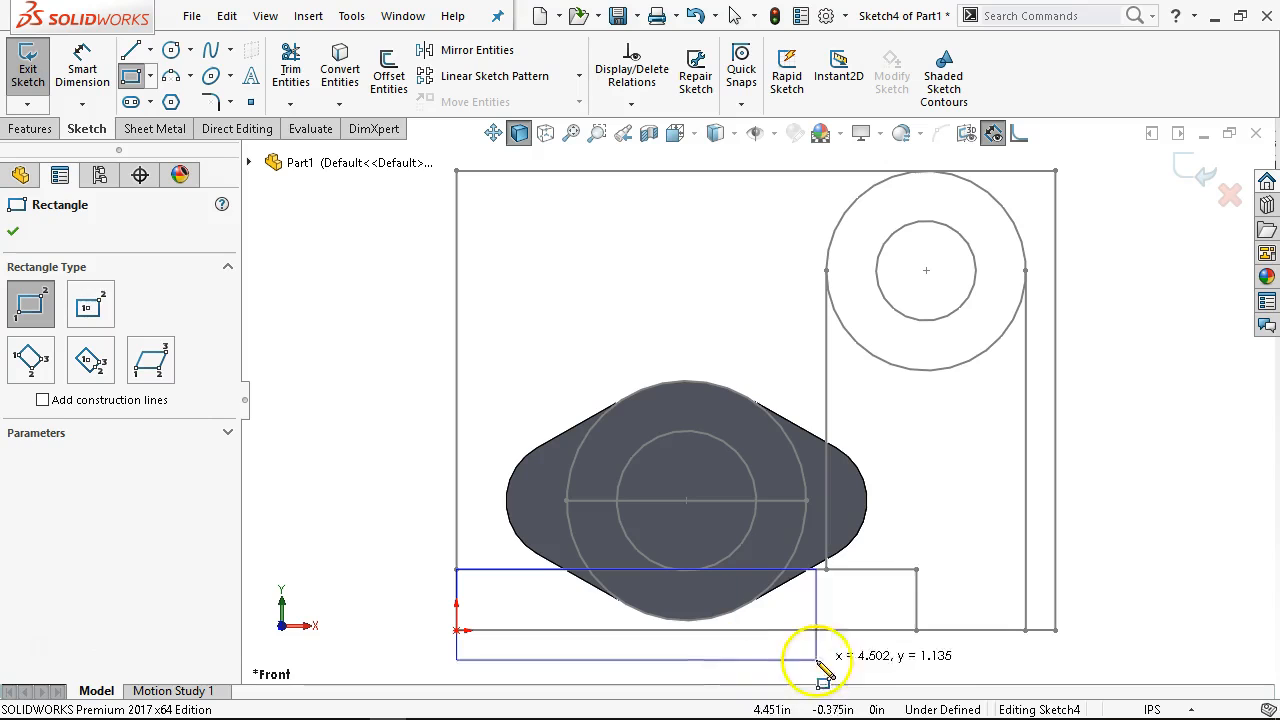
pyautogui.click(916, 630)
pyautogui.rightClick(382, 390)
pyautogui.click(433, 405)
# Start a boss extrusion of the base rectangle with a Surface/Face/Plane start condition at the flange's back face
pyautogui.scroll(3, 433, 407)
pyautogui.moveTo(433, 407); pyautogui.dragTo(300, 451, button='middle')
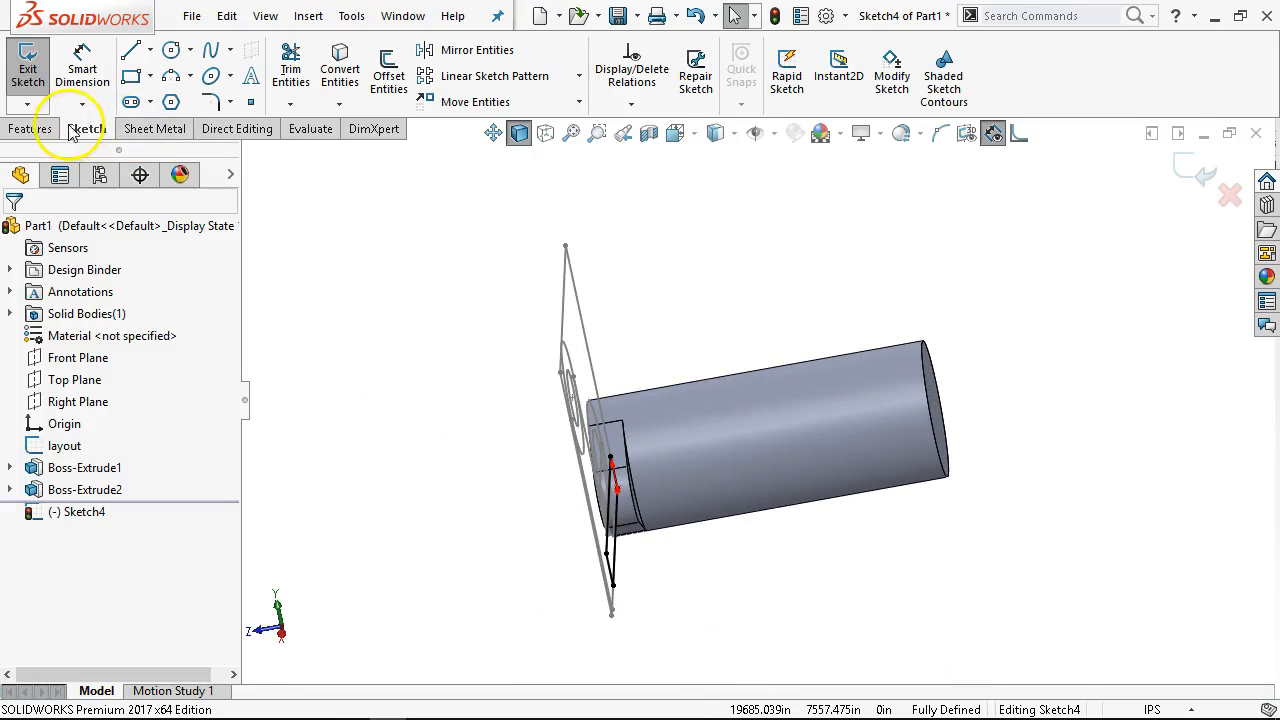
pyautogui.click(22, 132)
pyautogui.click(37, 70)
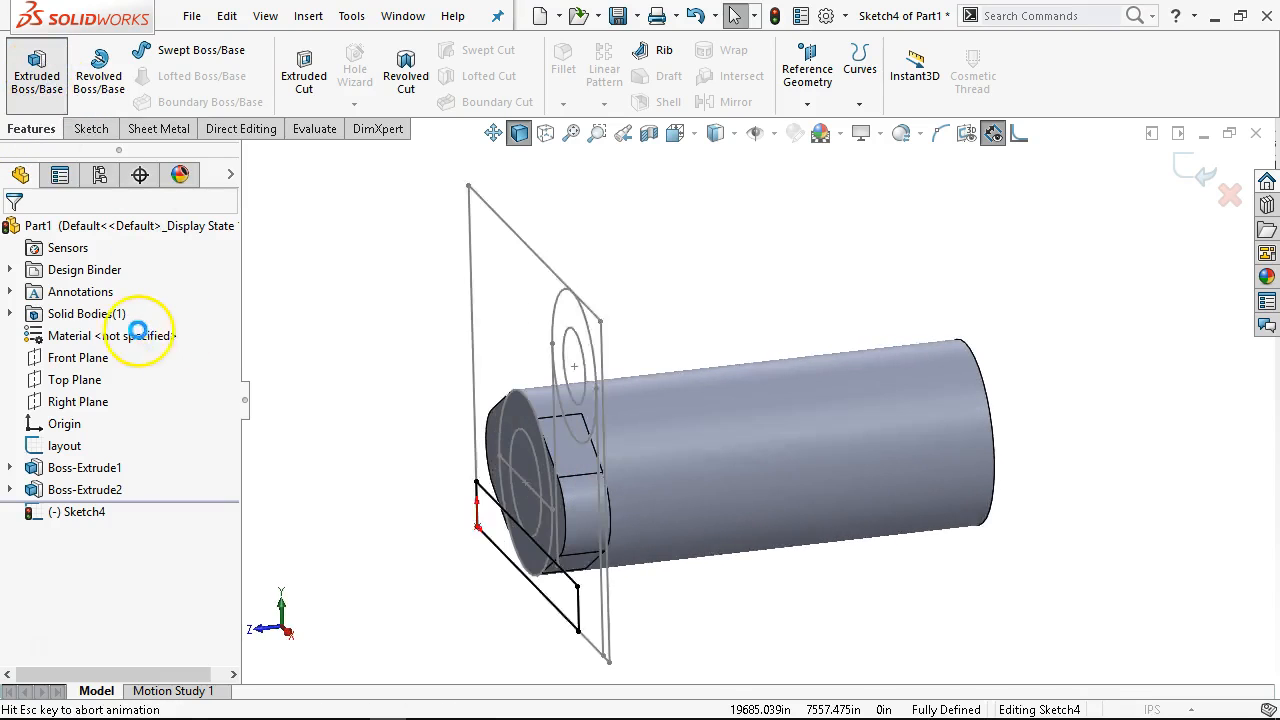
pyautogui.click(115, 291)
pyautogui.click(110, 309)
pyautogui.moveTo(380, 460); pyautogui.dragTo(529, 529, button='middle')
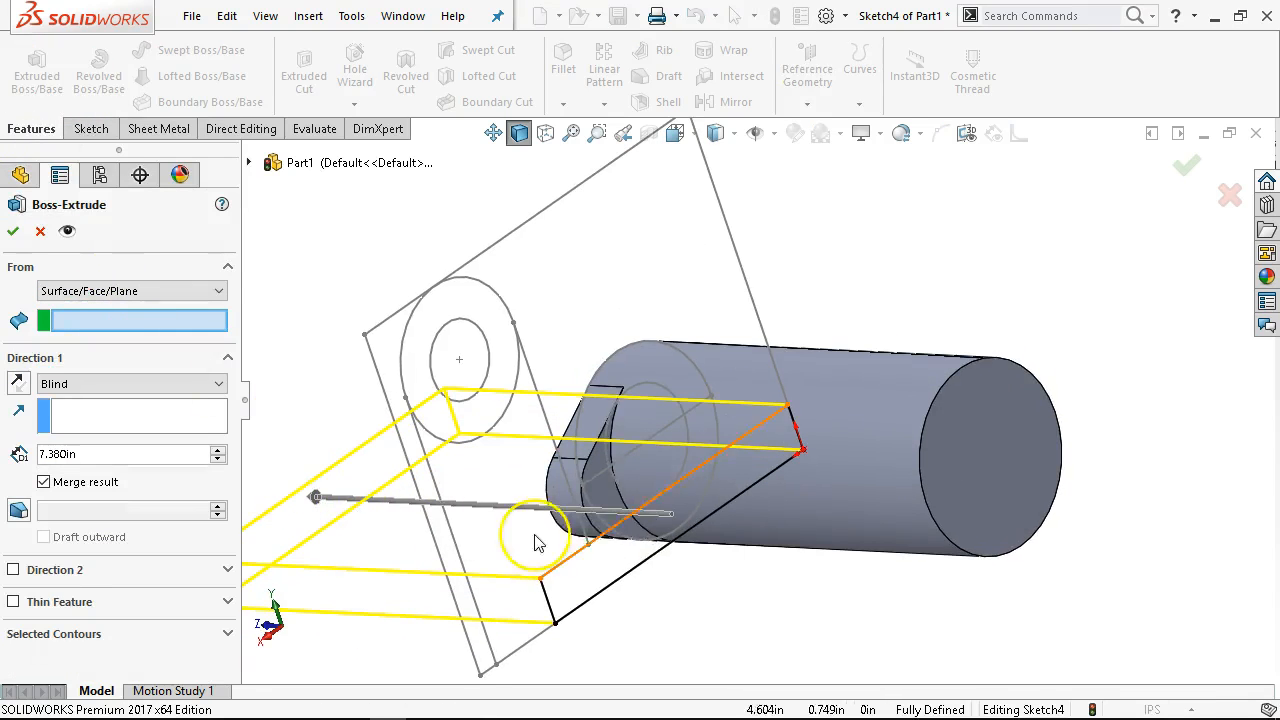
pyautogui.click(586, 486)
# Extrude the base plate as a blind boss 7 in deep, reversed toward the cylinder's free end and merged with the part
pyautogui.click(118, 384)
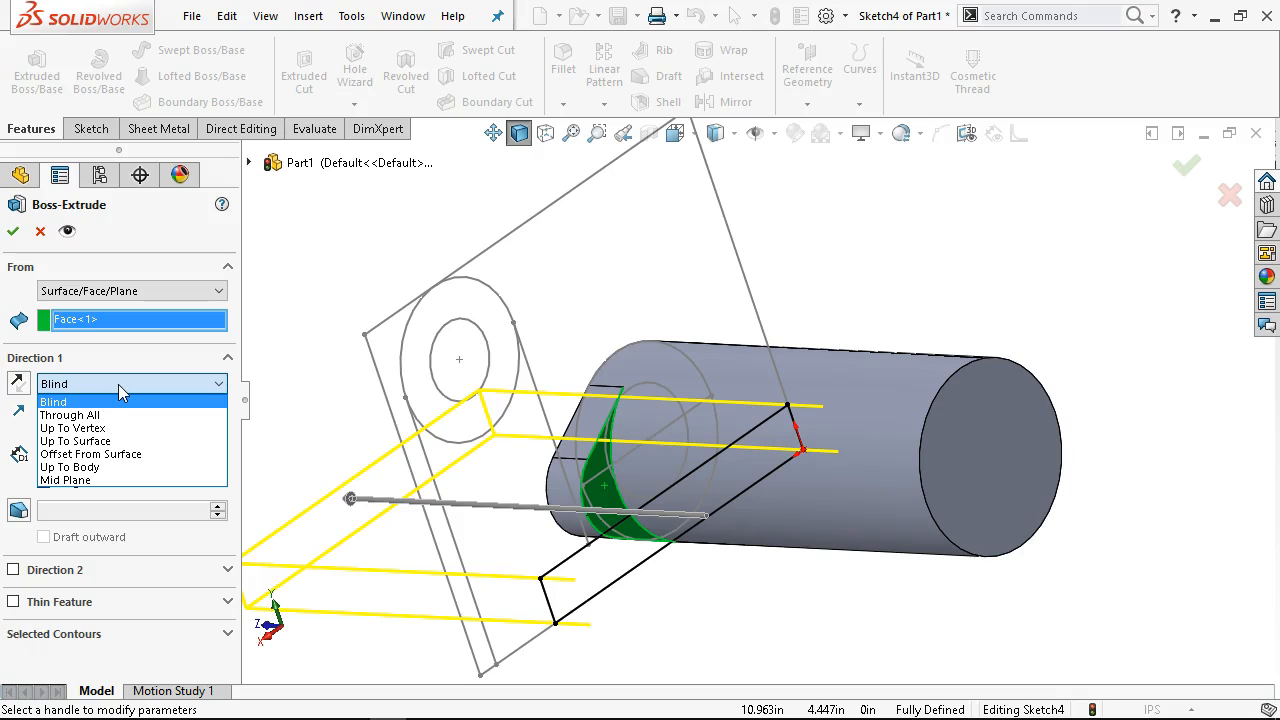
pyautogui.click(118, 401)
pyautogui.click(116, 455)
pyautogui.press('BackSpace')
pyautogui.press('BackSpace')
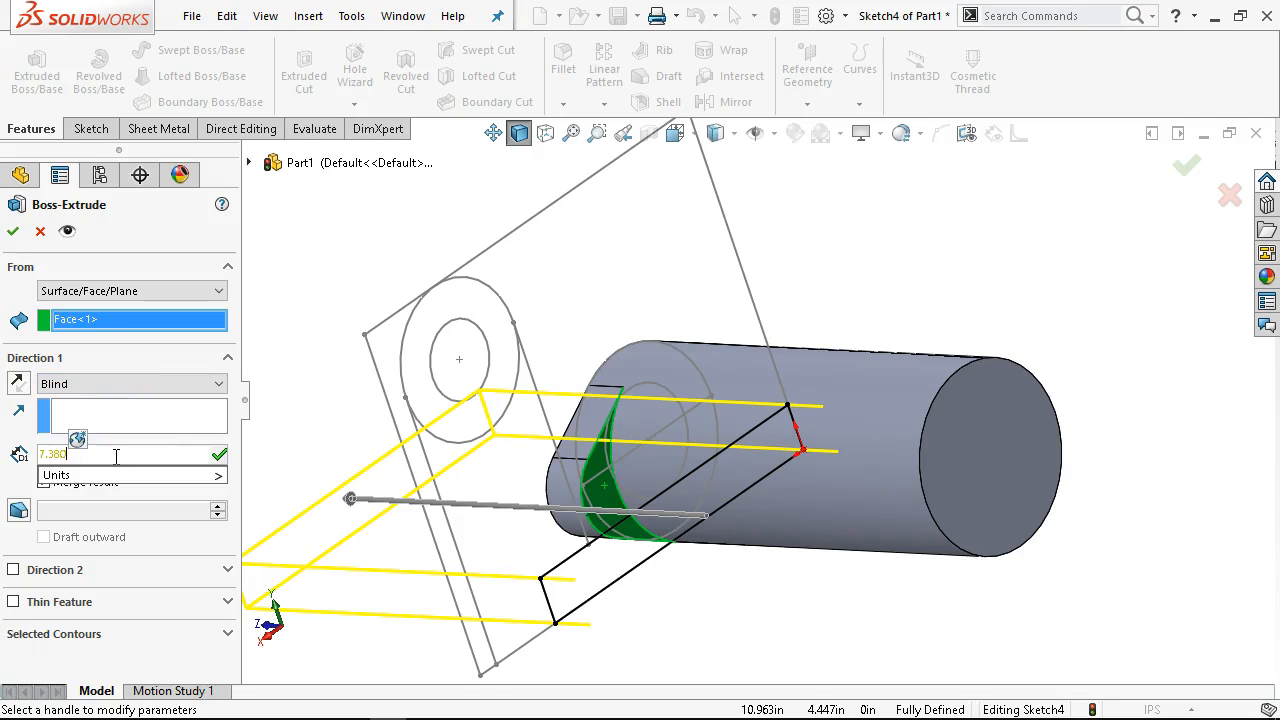
pyautogui.press('BackSpace')
pyautogui.press('BackSpace')
pyautogui.press('BackSpace')
pyautogui.press('Return')
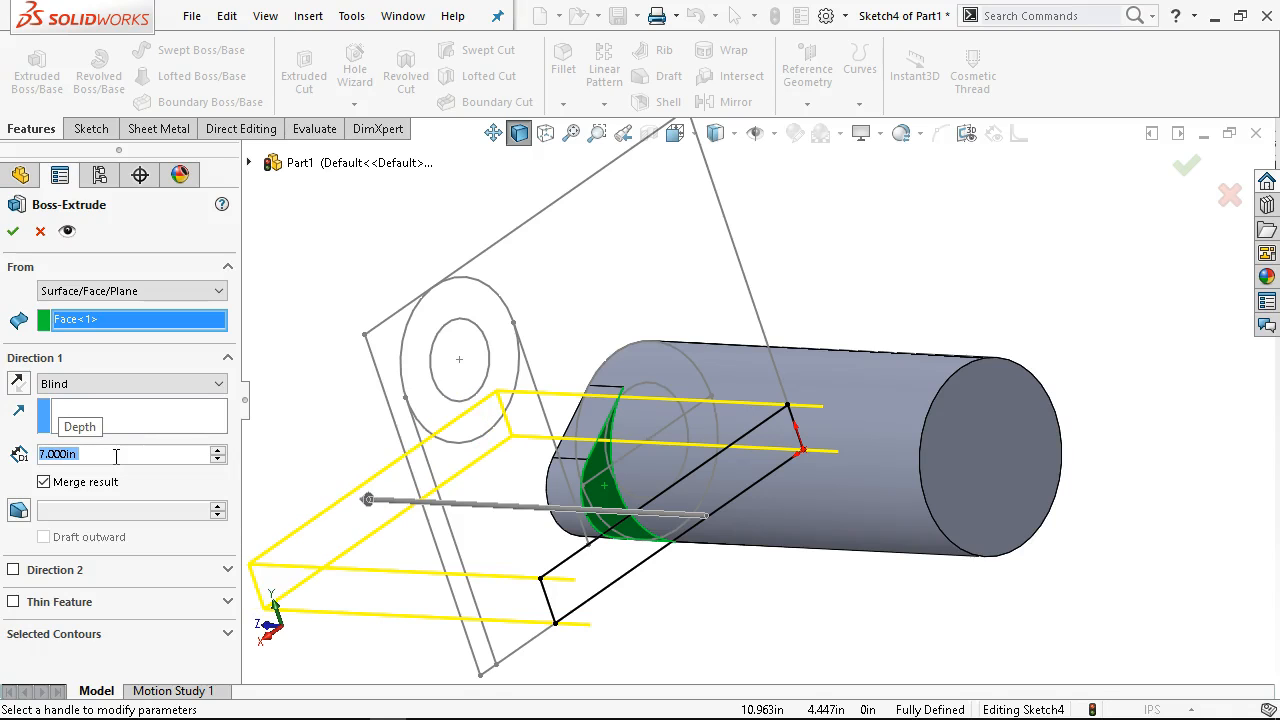
pyautogui.click(18, 383)
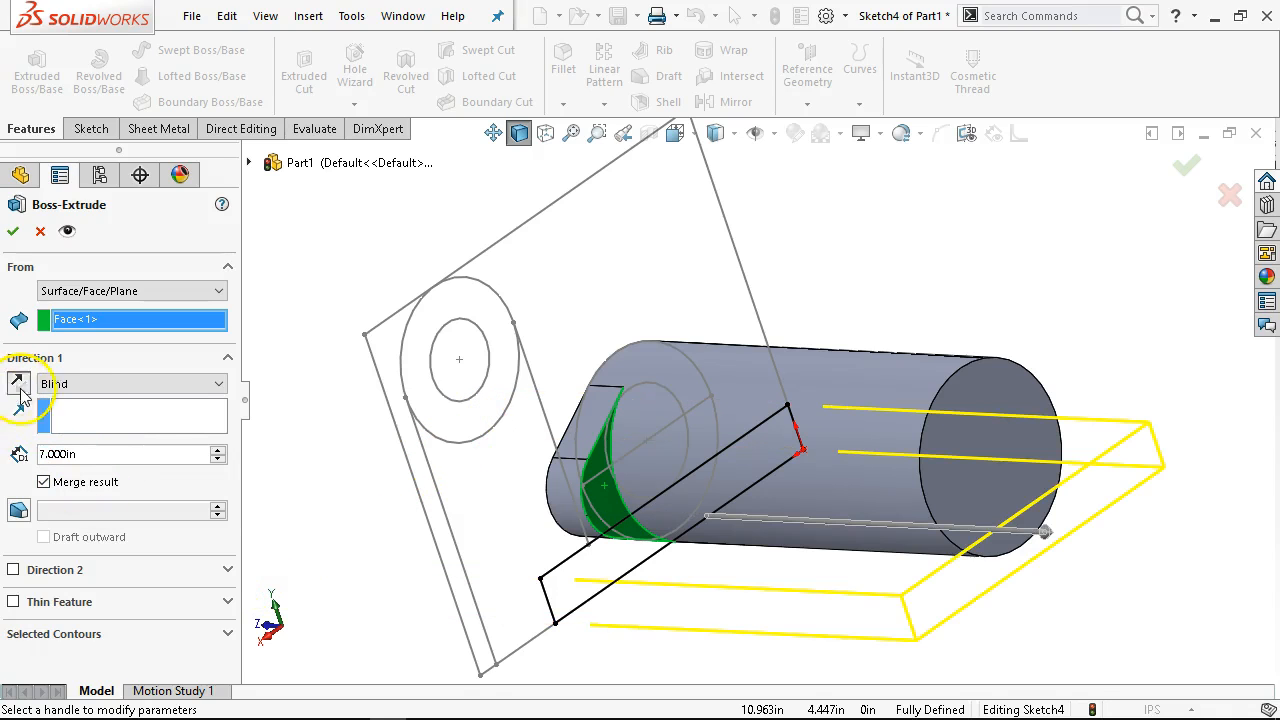
pyautogui.moveTo(401, 243); pyautogui.dragTo(537, 137, button='middle')
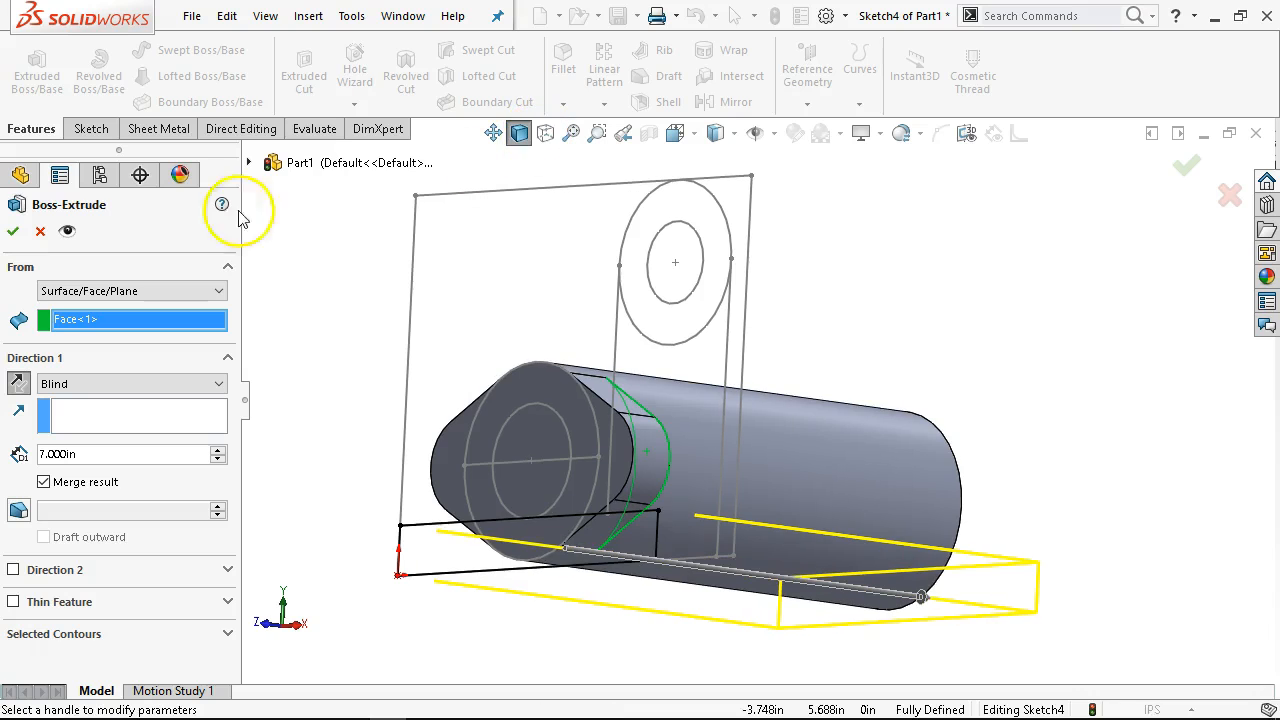
pyautogui.click(13, 235)
# Examine the extrusion depth dimensions of the base plate and the 3 in cylinder
pyautogui.moveTo(371, 366); pyautogui.dragTo(646, 363, button='middle')
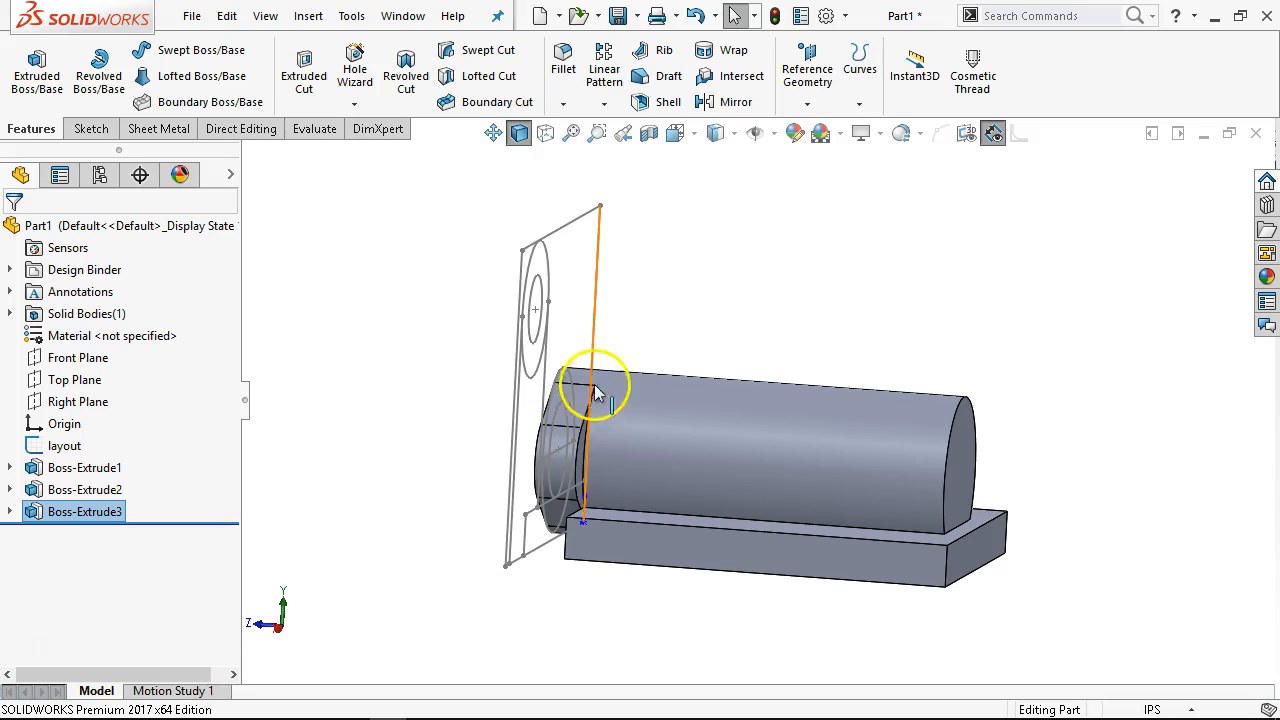
pyautogui.click(86, 511)
pyautogui.moveTo(833, 632); pyautogui.dragTo(808, 704, button='middle')
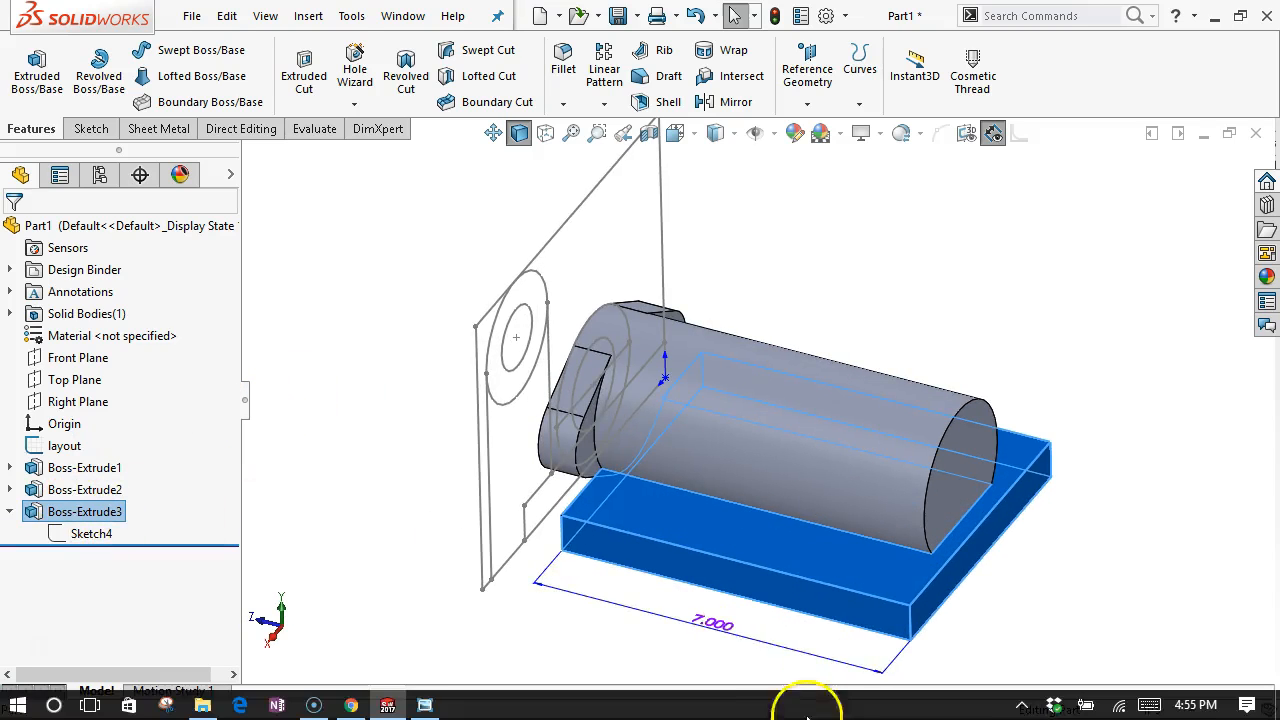
pyautogui.click(697, 593)
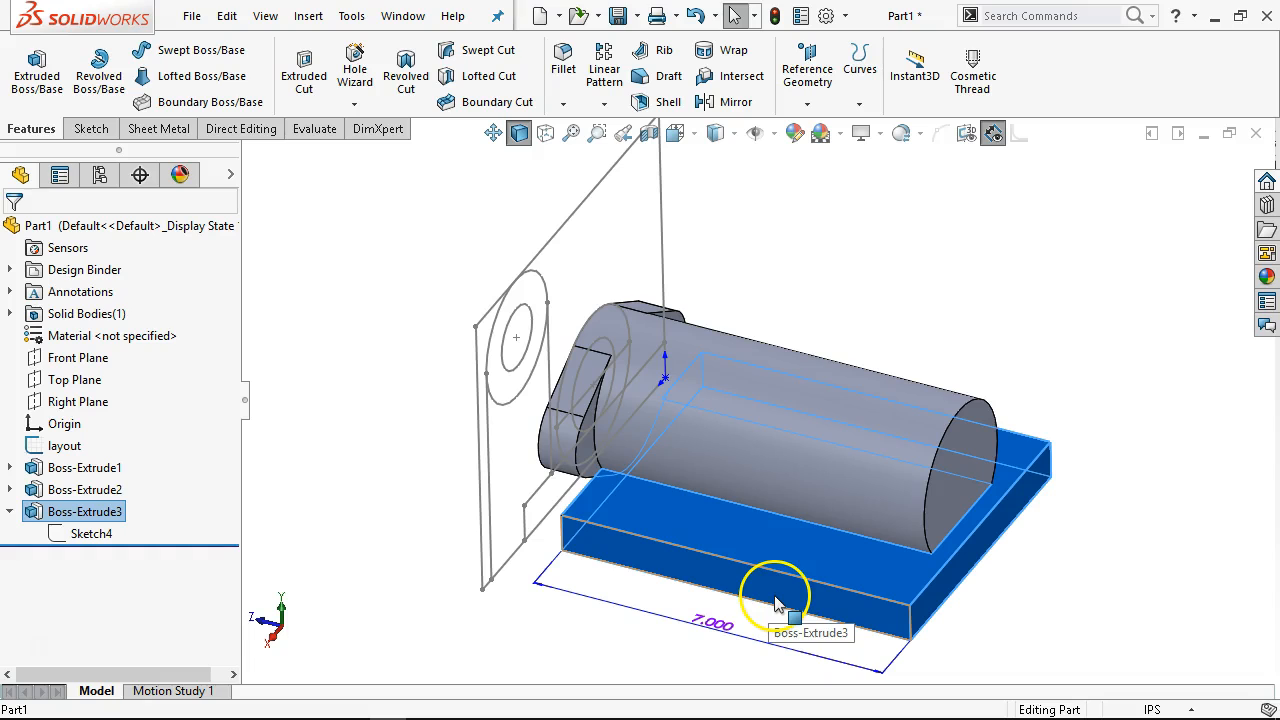
pyautogui.click(85, 468)
pyautogui.click(88, 490)
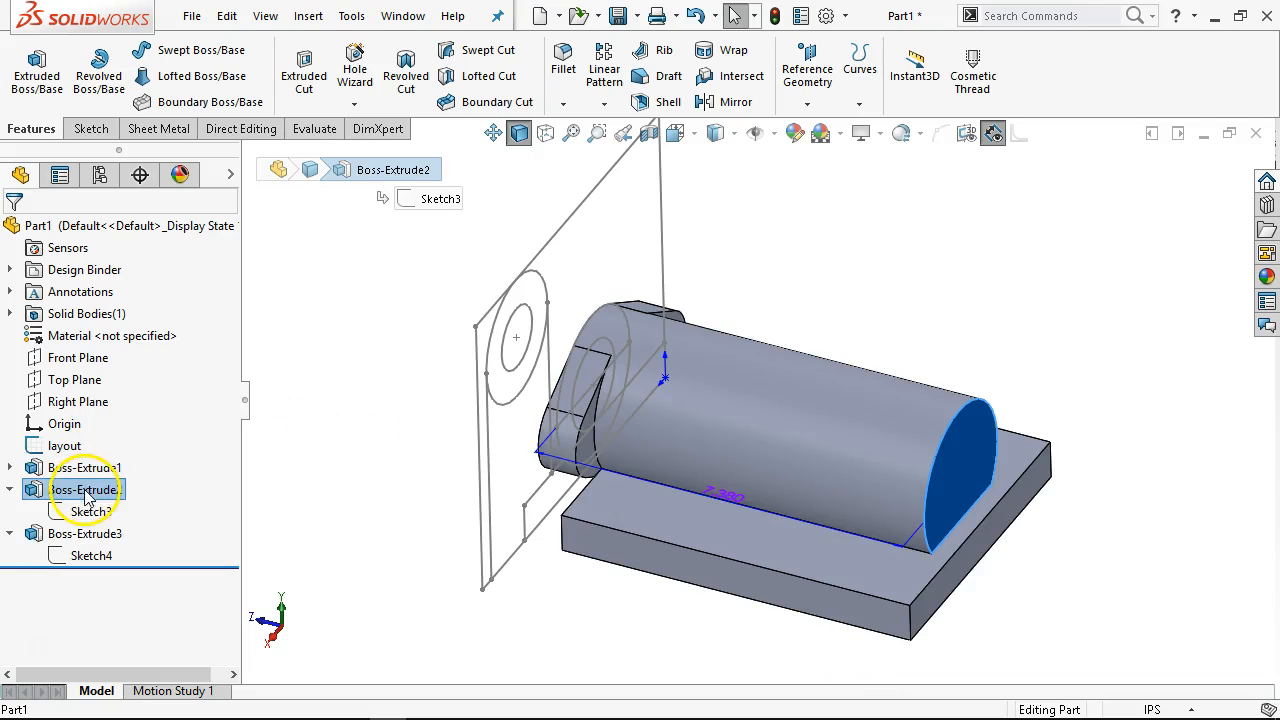
# Move the cylinder's depth dimension above the cylinder, set its value to 7.76+.38 in, and rebuild the part
pyautogui.moveTo(737, 496); pyautogui.dragTo(851, 313)
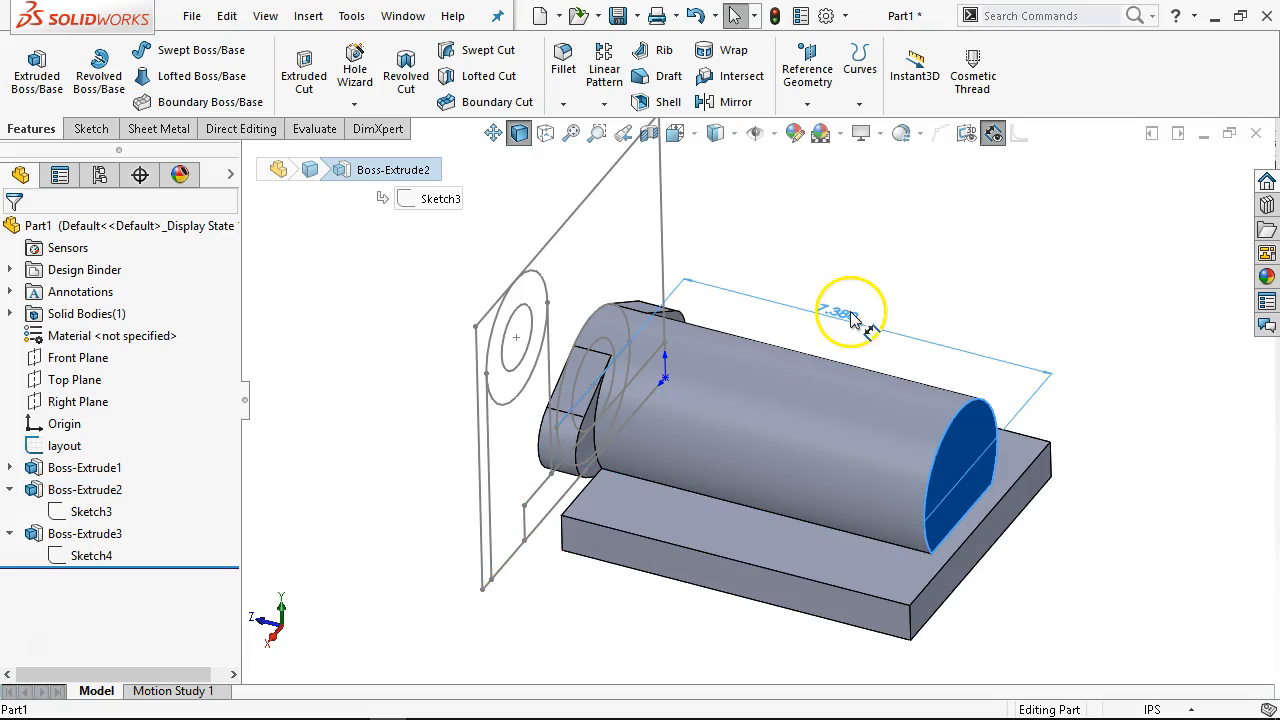
pyautogui.doubleClick(851, 316)
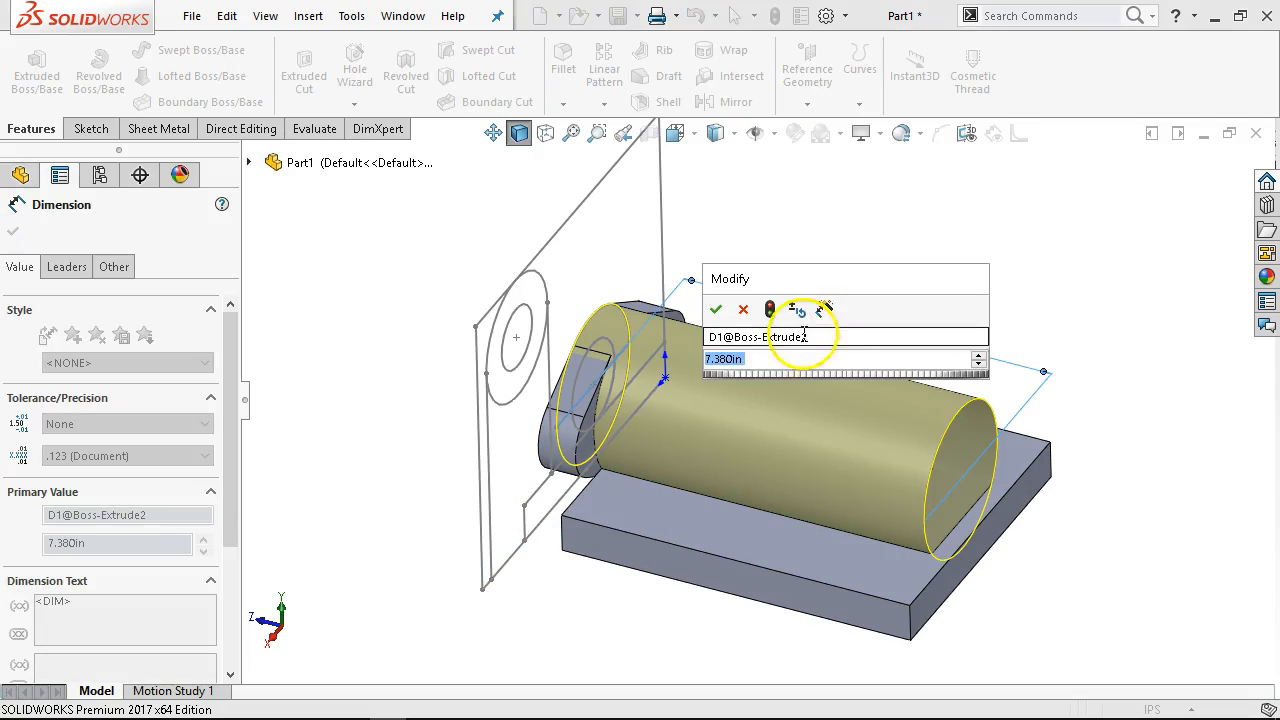
pyautogui.click(762, 357)
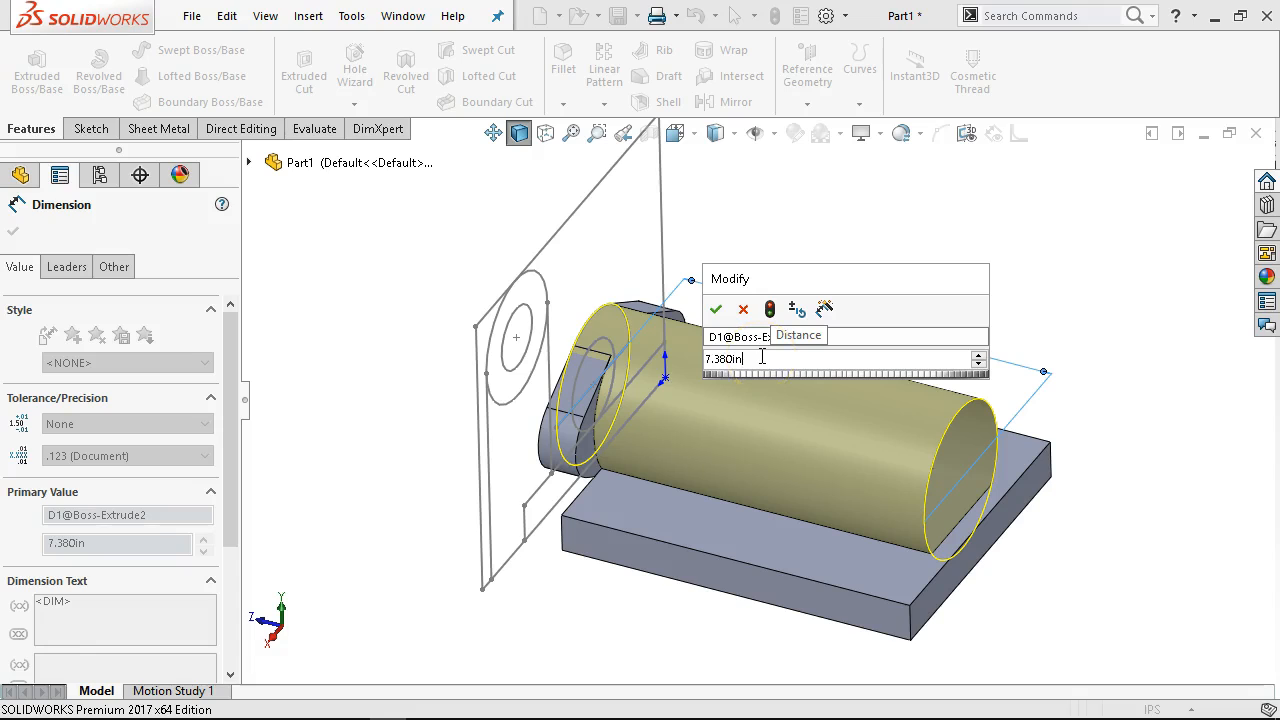
pyautogui.press('BackSpace')
pyautogui.press('BackSpace')
pyautogui.press('BackSpace')
pyautogui.press('BackSpace')
pyautogui.press('BackSpace')
pyautogui.press('BackSpace')
pyautogui.press('BackSpace')
pyautogui.write('7.')
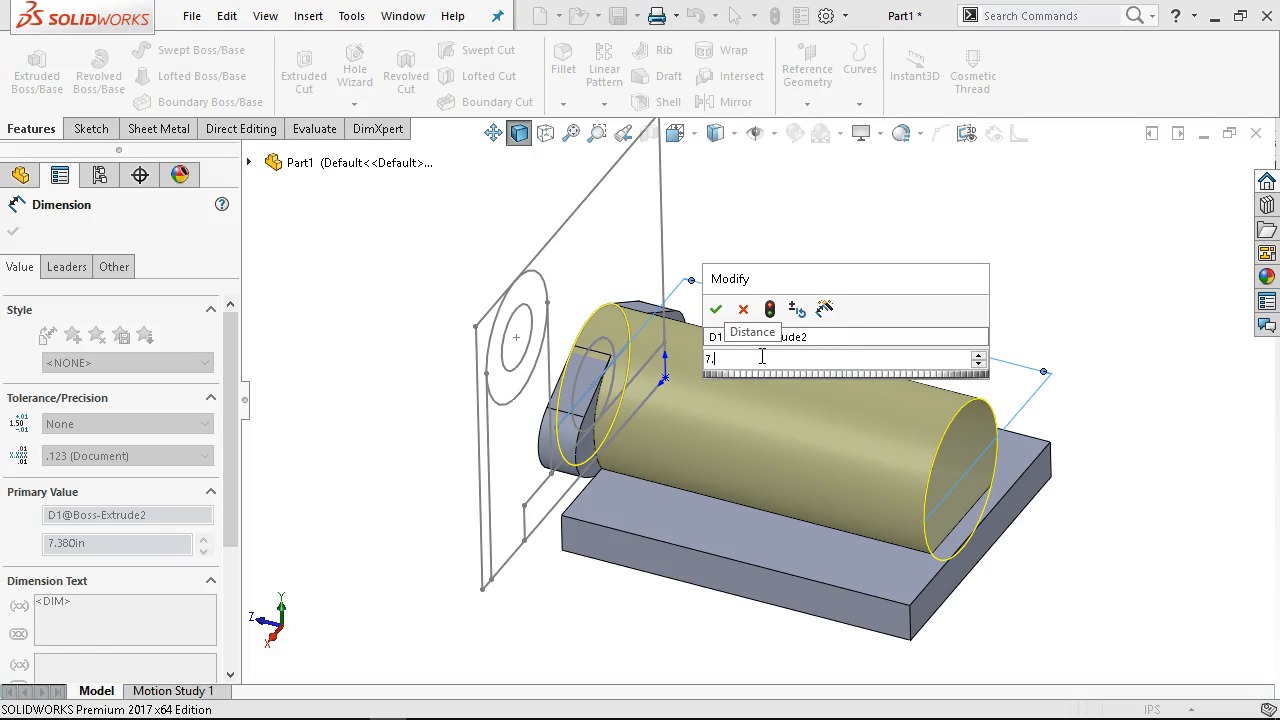
pyautogui.write('76')
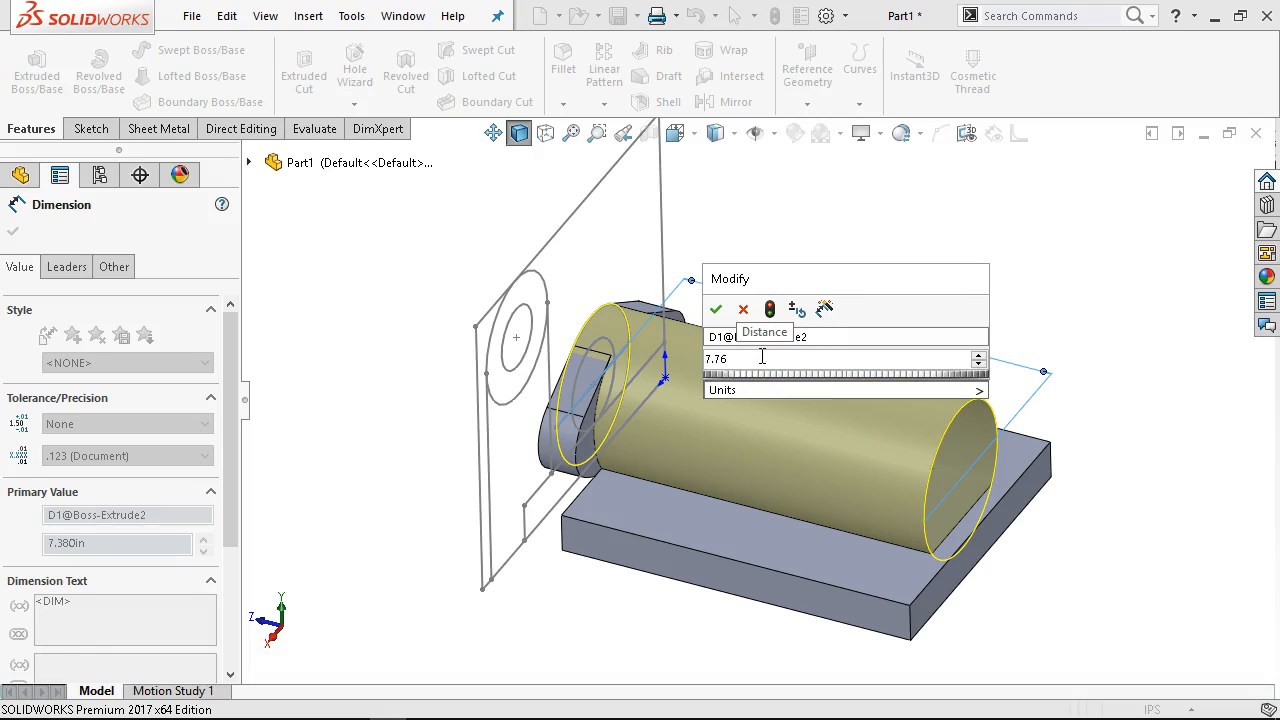
pyautogui.write('/')
pyautogui.press('BackSpace')
pyautogui.write('+.38')
pyautogui.press('Return')
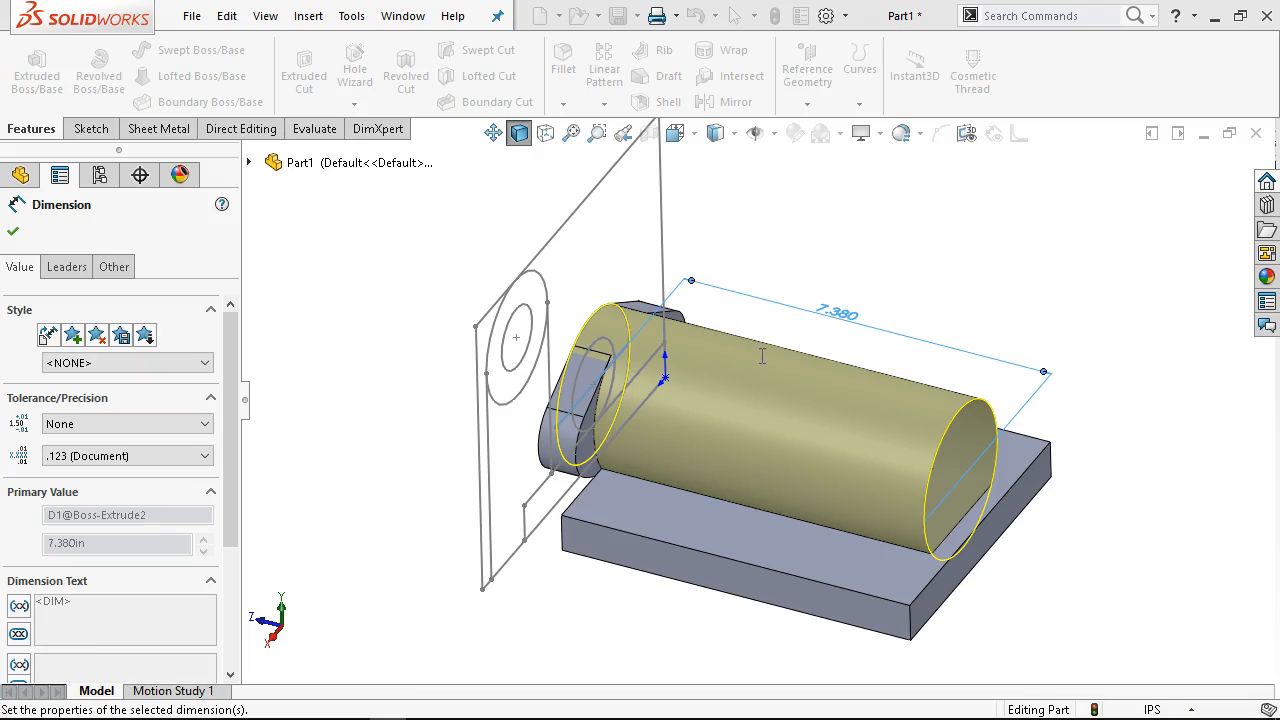
pyautogui.click(13, 232)
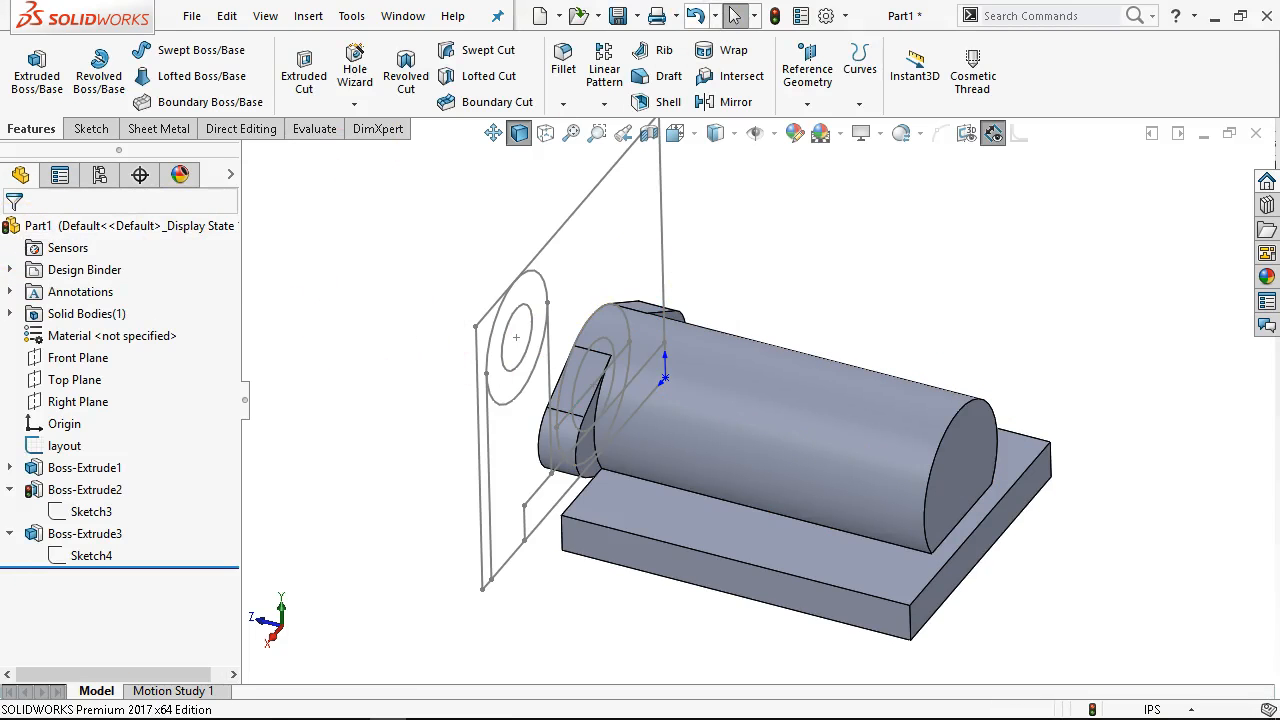
pyautogui.click(774, 15)
# Start a sketch on the Front Plane and convert the layout's upper outer circle and its two vertical tangent lines into it
pyautogui.moveTo(963, 213); pyautogui.dragTo(920, 268, button='middle')
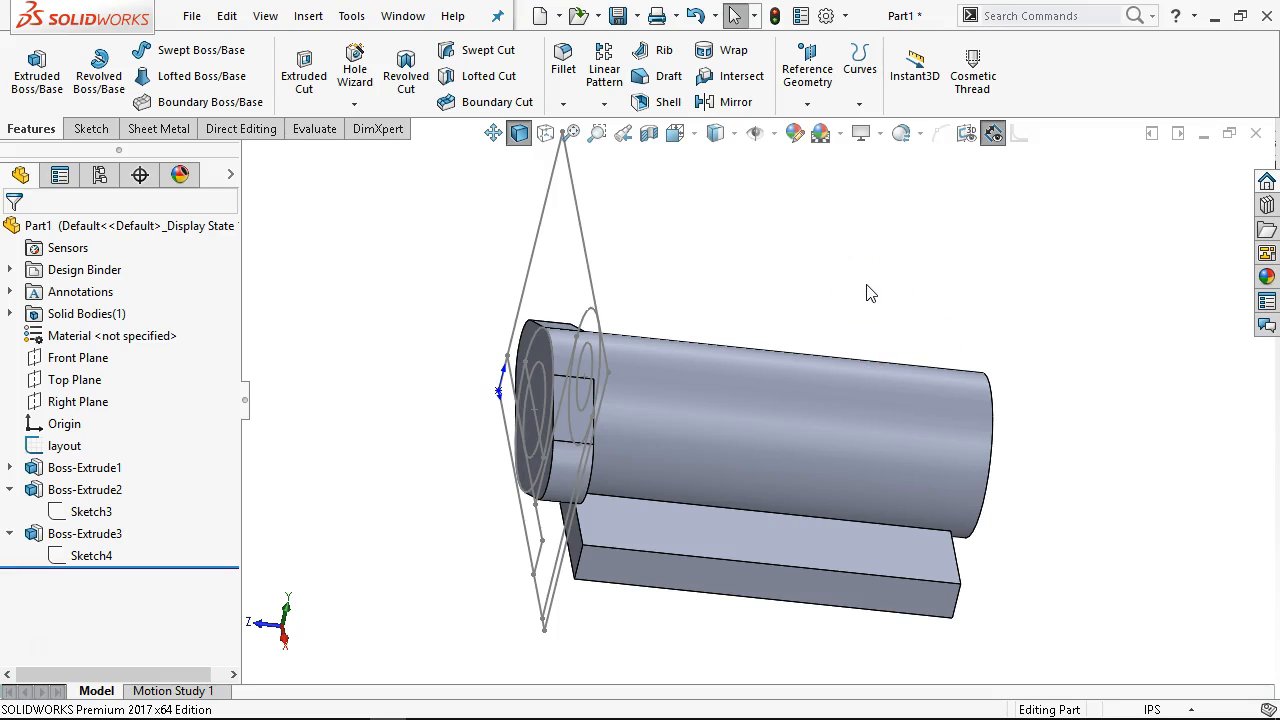
pyautogui.hotkey('ctrl', '1')
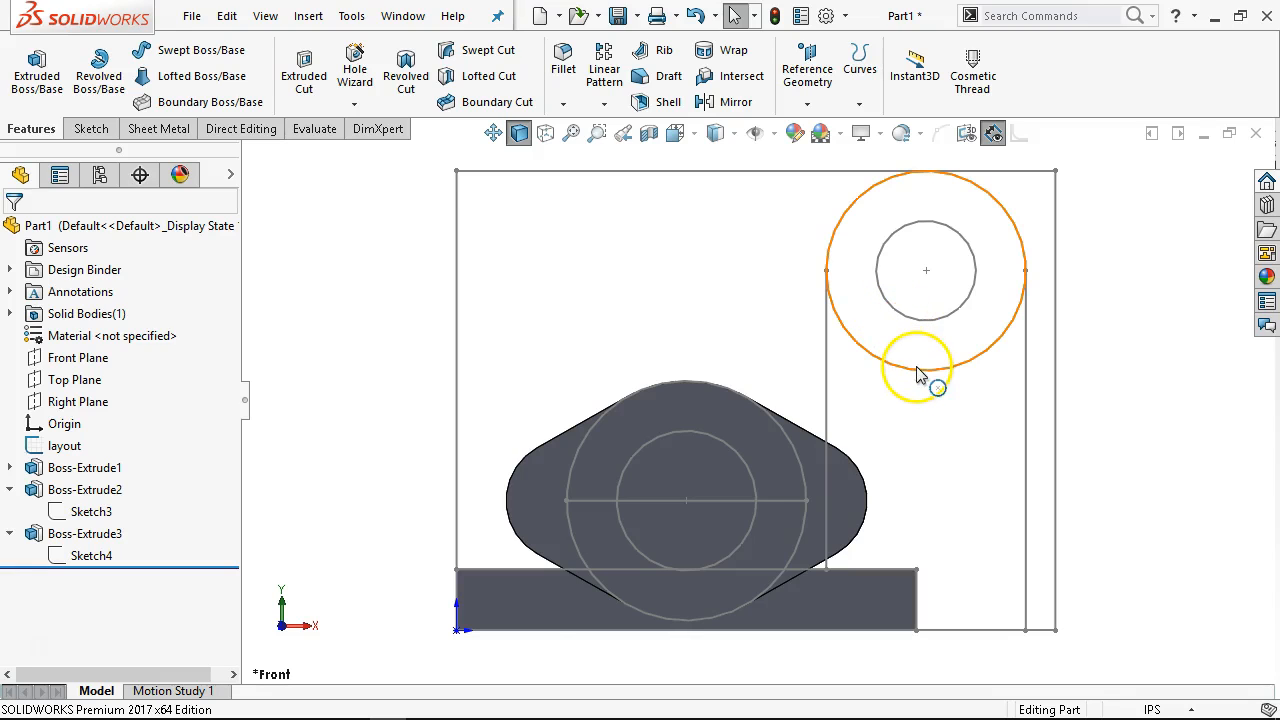
pyautogui.moveTo(943, 406); pyautogui.dragTo(878, 470, button='middle')
pyautogui.hotkey('ctrl', '1')
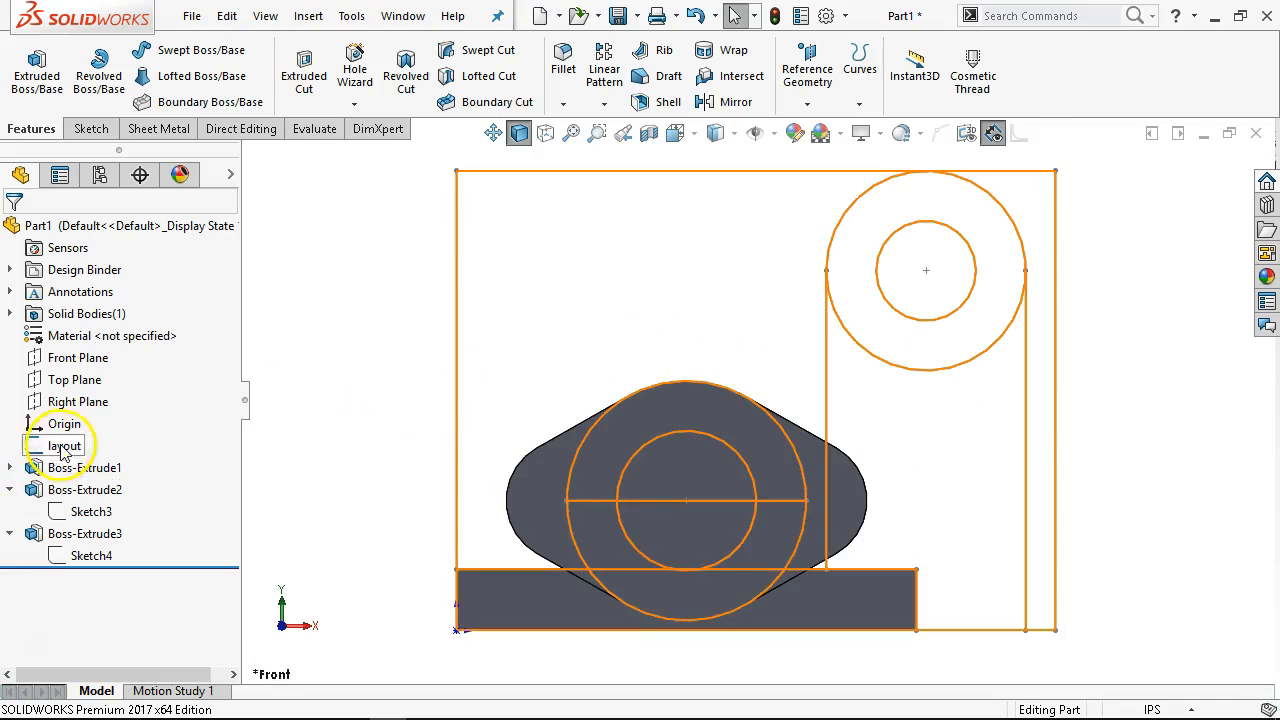
pyautogui.click(74, 360)
pyautogui.click(100, 333)
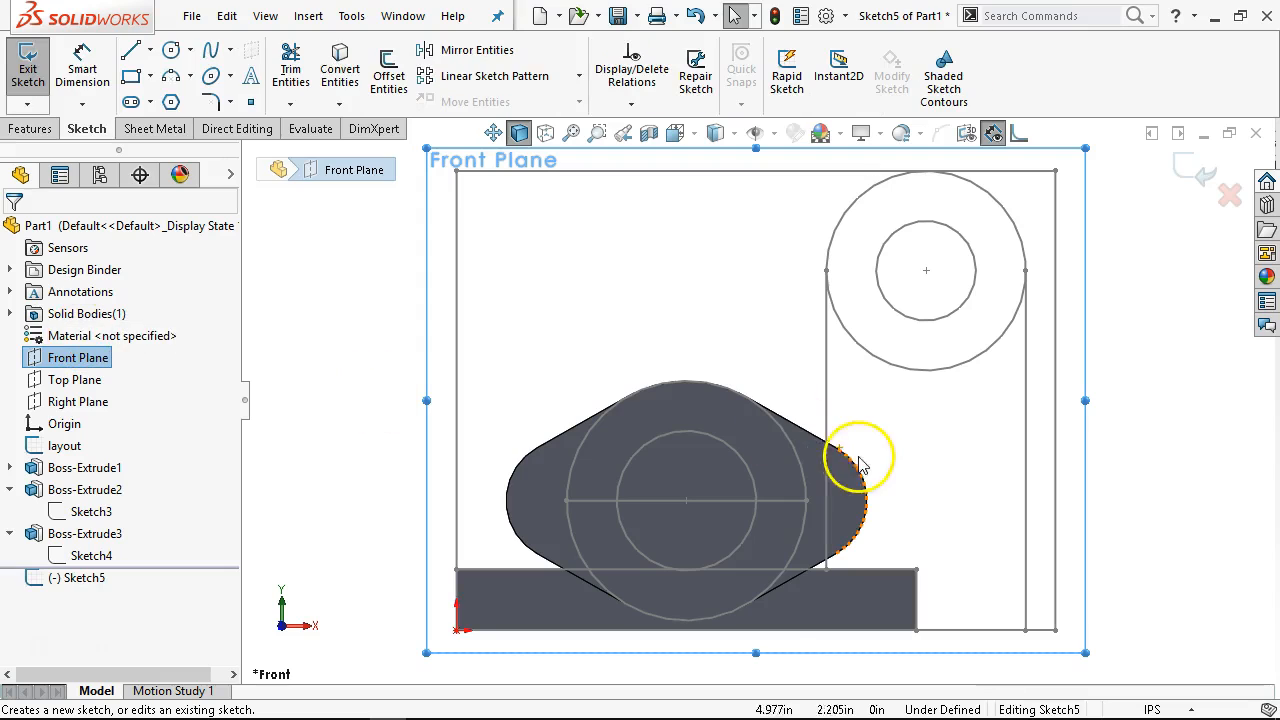
pyautogui.click(828, 423)
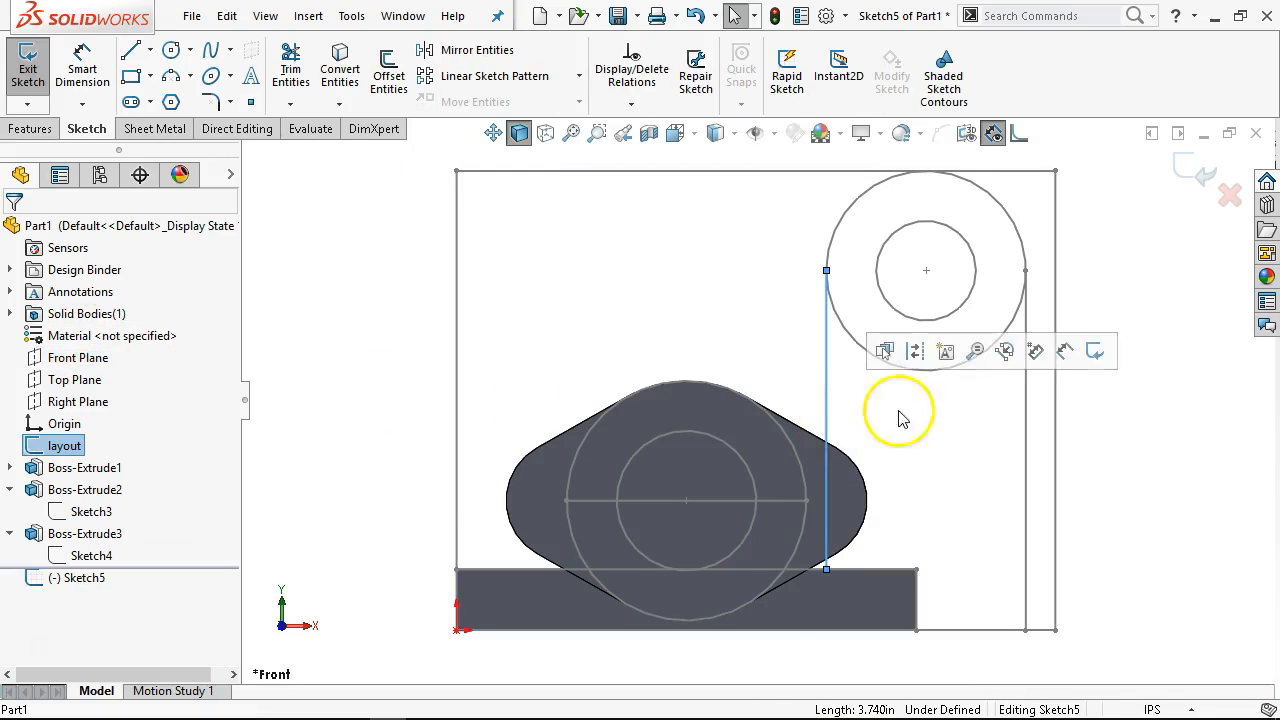
pyautogui.keyDown('ctrl'); pyautogui.click(1025, 457); pyautogui.keyUp('ctrl')
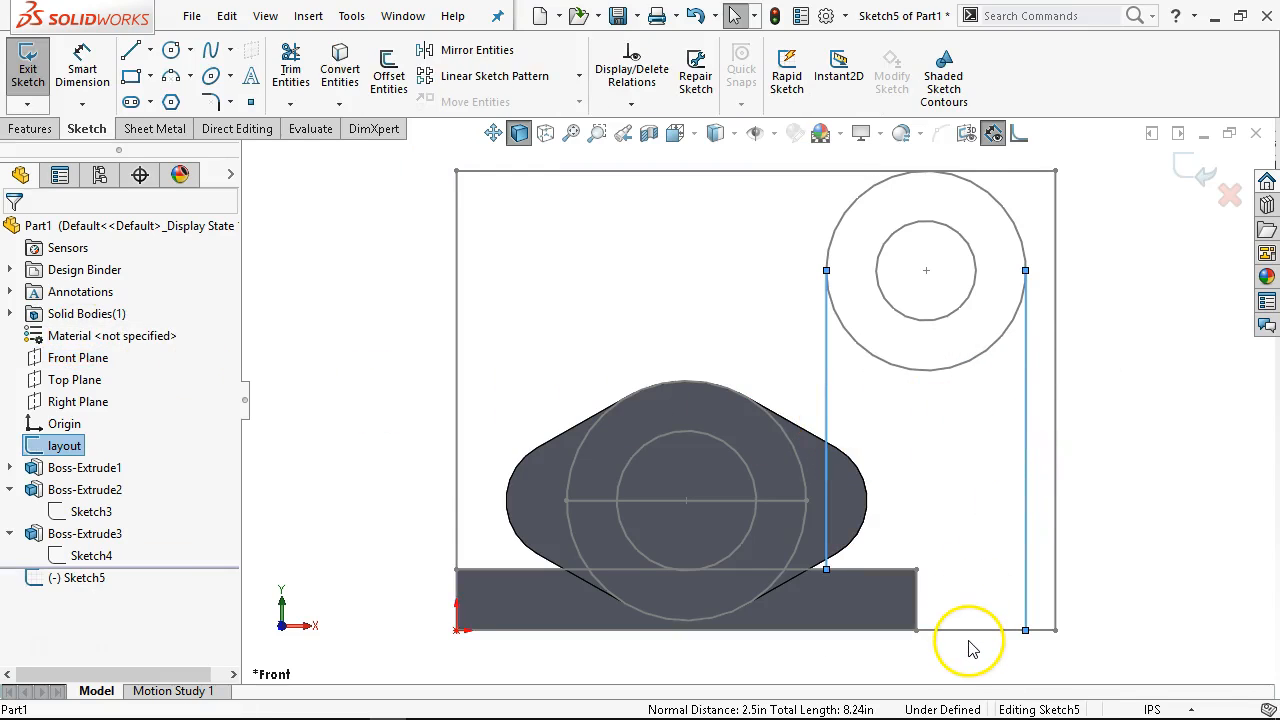
pyautogui.keyDown('ctrl'); pyautogui.click(1013, 230); pyautogui.keyUp('ctrl')
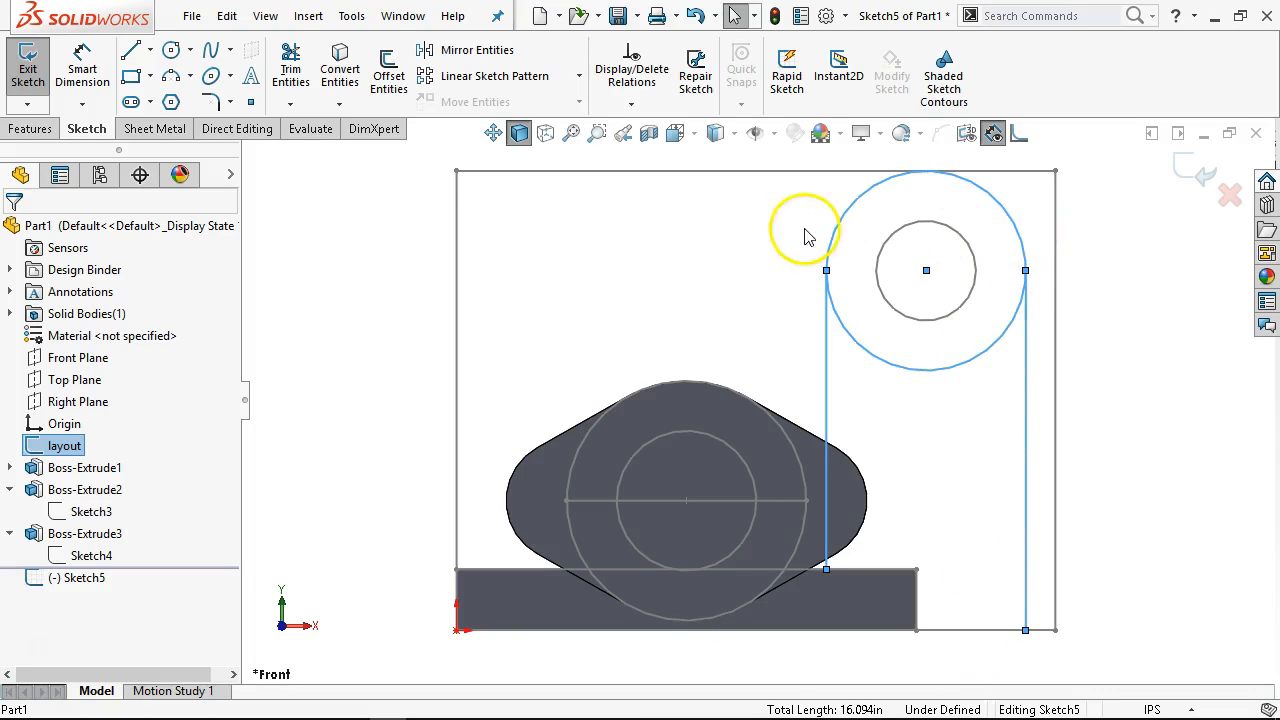
pyautogui.click(336, 72)
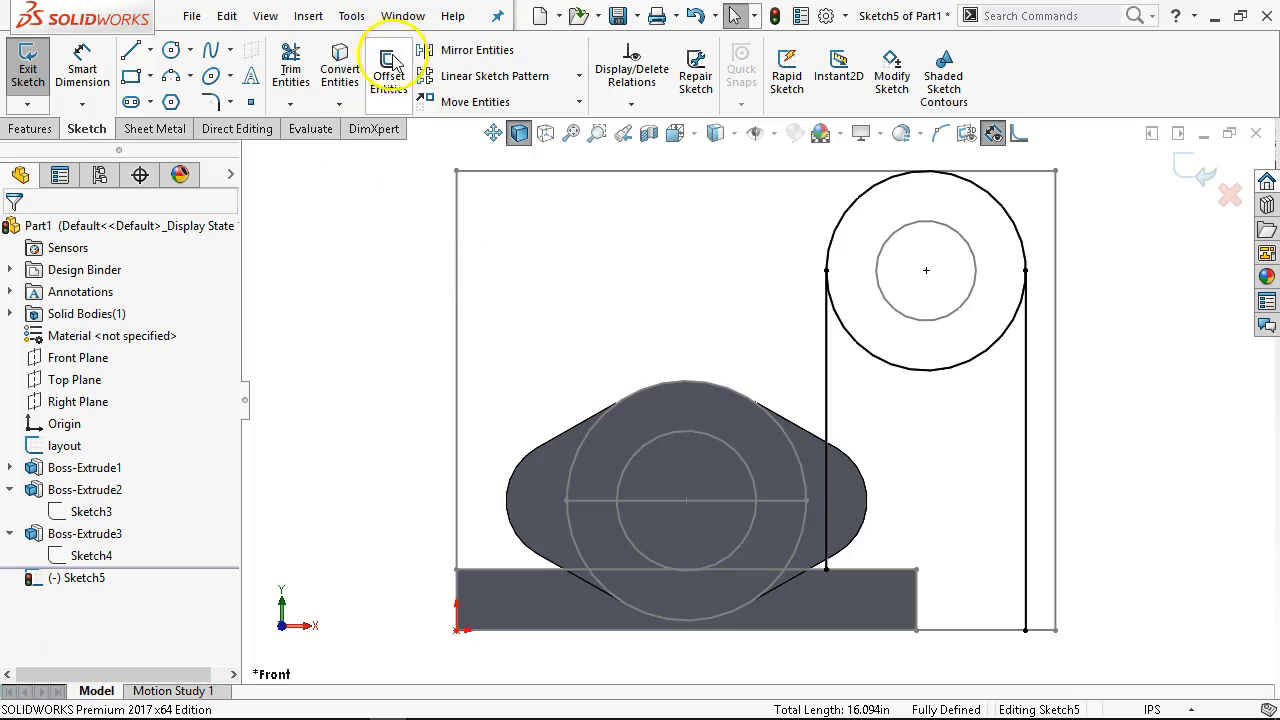
# Trim away the lower half of the upper circle between the two vertical tangent lines
pyautogui.click(300, 72)
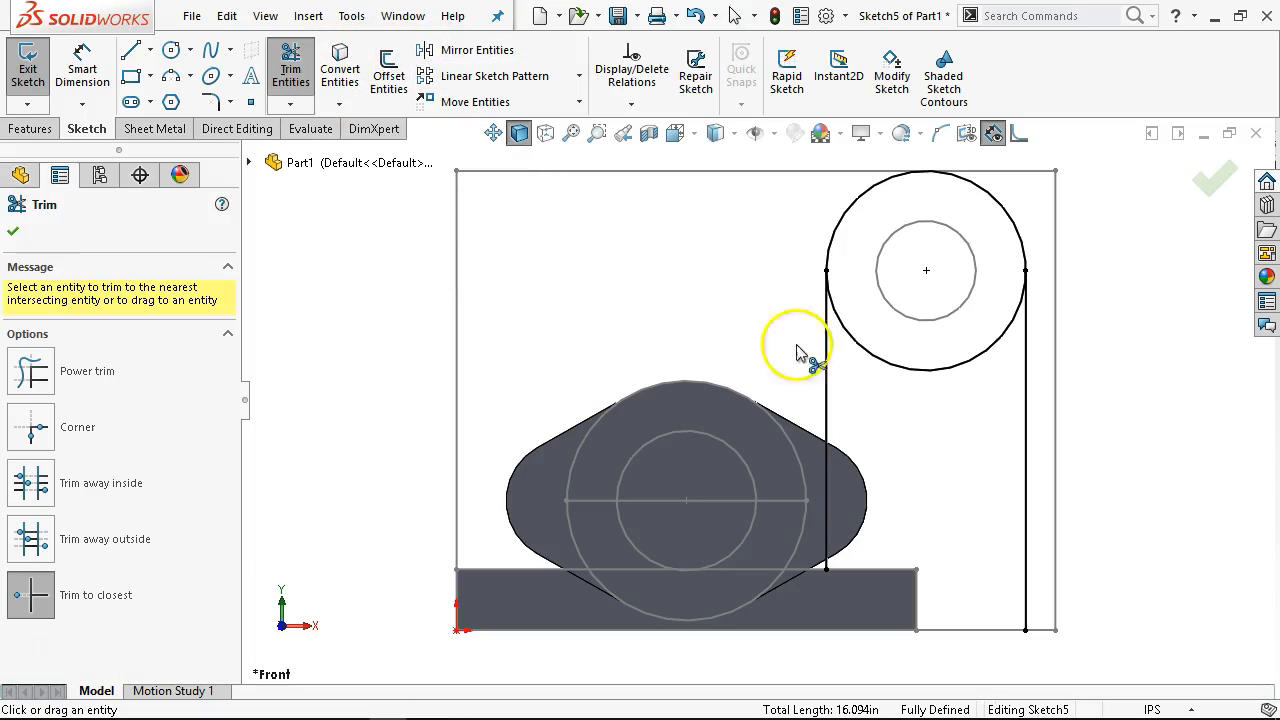
pyautogui.click(887, 362)
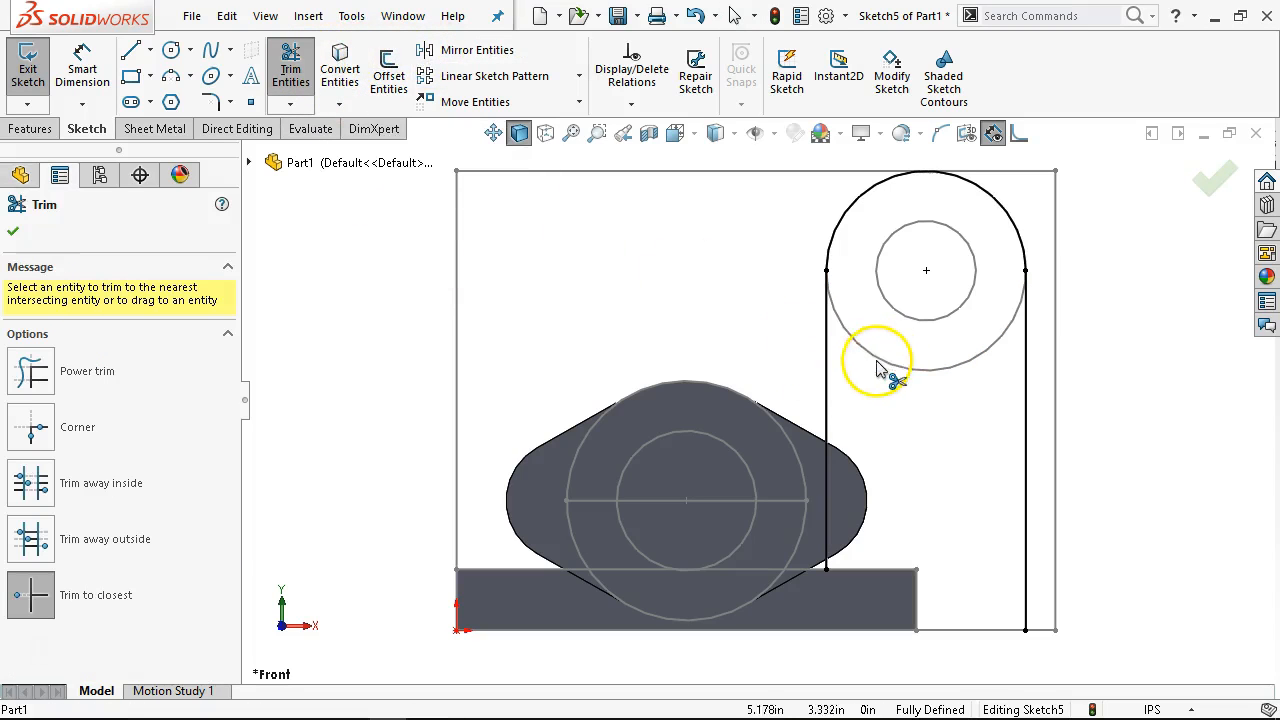
pyautogui.click(13, 233)
# Close the arm profile with a horizontal bottom line at the base level and extend the shorter vertical line down to it
pyautogui.click(130, 50)
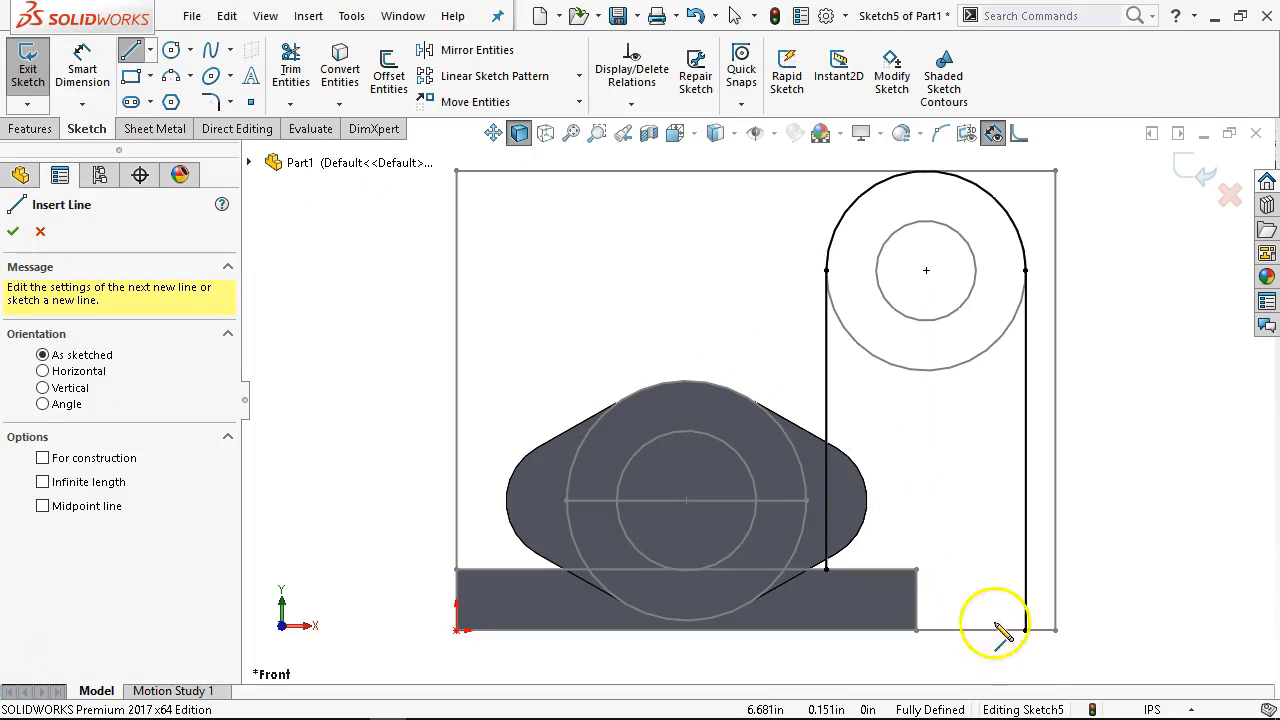
pyautogui.moveTo(1026, 632); pyautogui.dragTo(826, 630)
pyautogui.rightClick(965, 481)
pyautogui.click(1019, 499)
pyautogui.moveTo(827, 569); pyautogui.dragTo(827, 630)
# Start a boss extrusion of the arm profile, offset 4.76 in from the sketch plane
pyautogui.moveTo(1013, 543); pyautogui.dragTo(906, 620, button='middle')
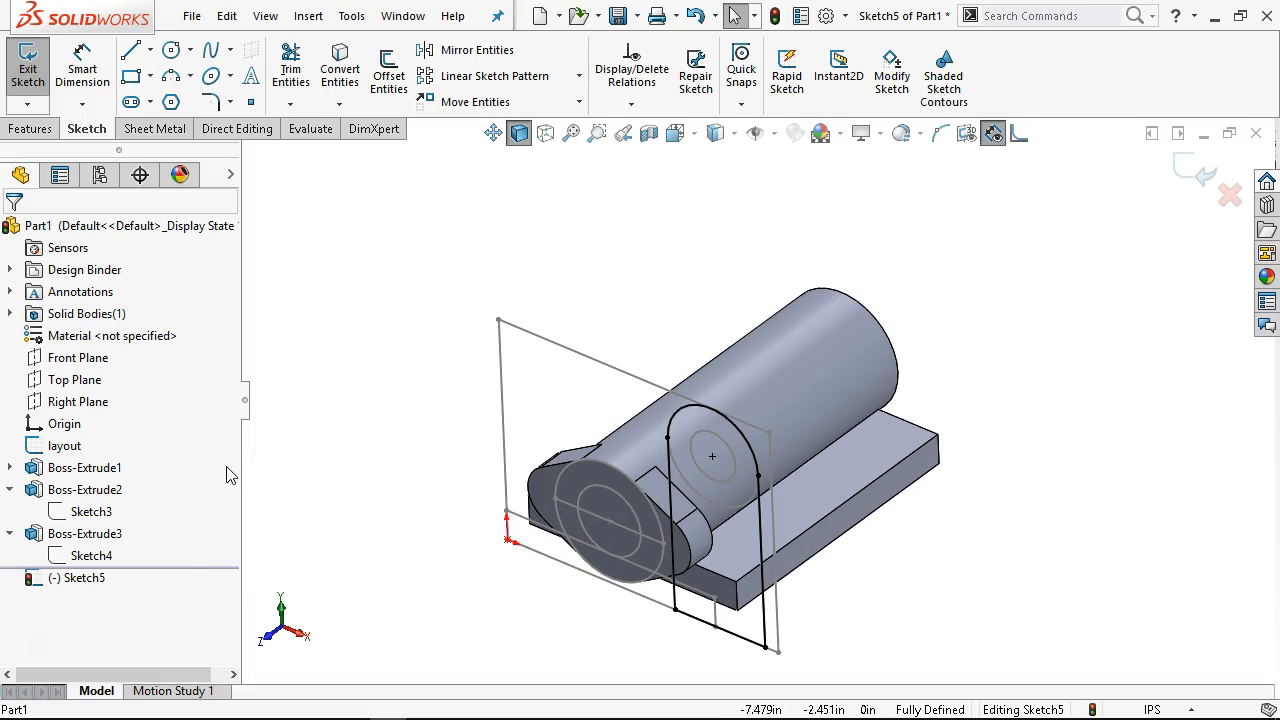
pyautogui.click(35, 129)
pyautogui.click(37, 80)
pyautogui.click(84, 289)
pyautogui.click(80, 350)
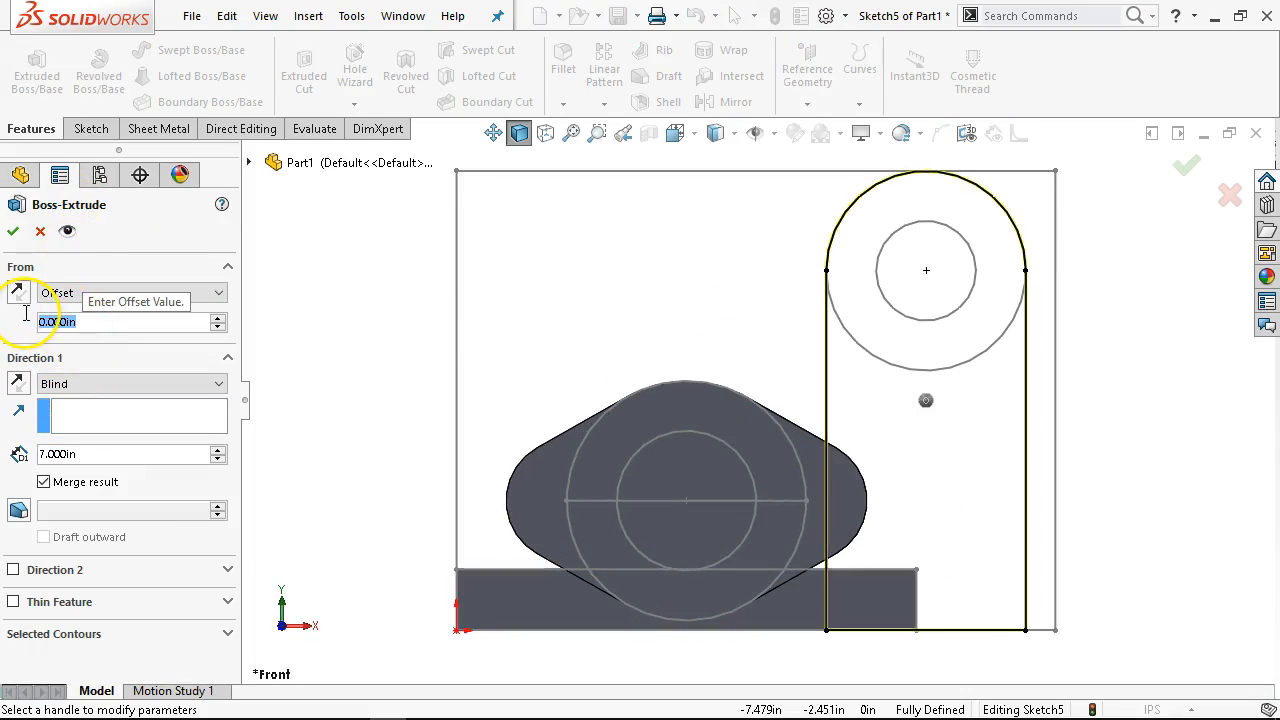
pyautogui.write('4.7')
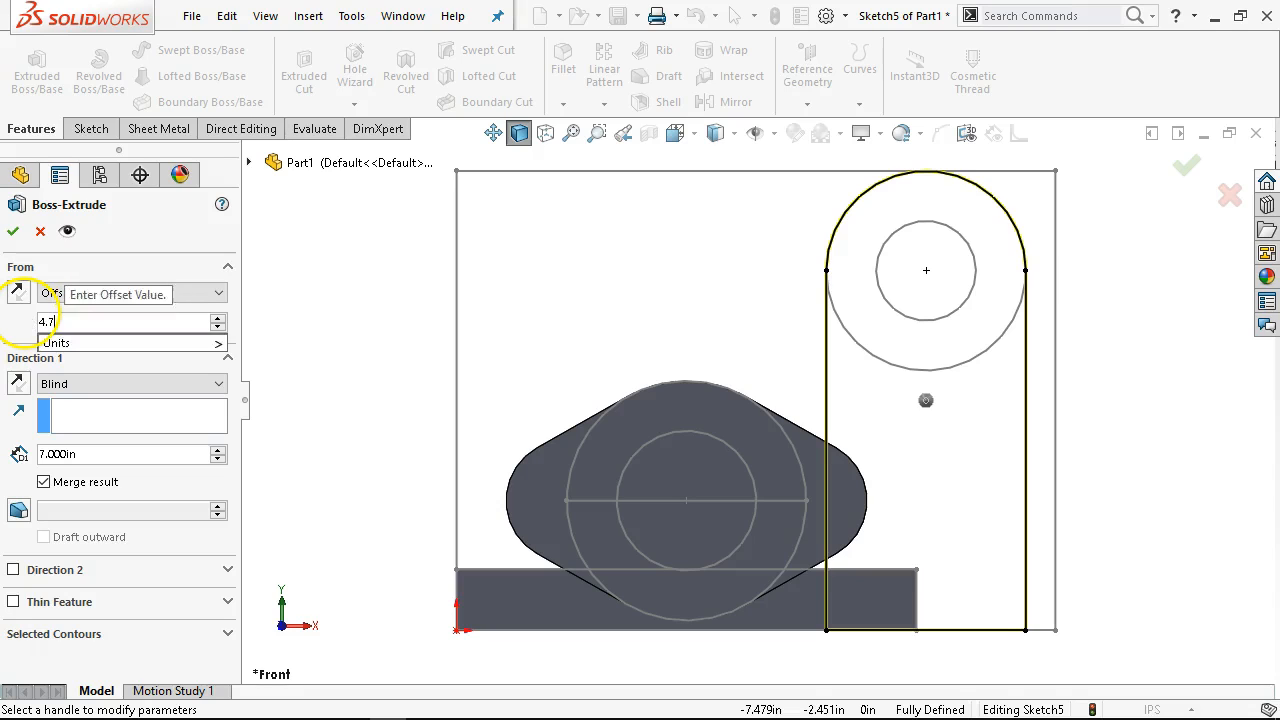
pyautogui.press('Return')
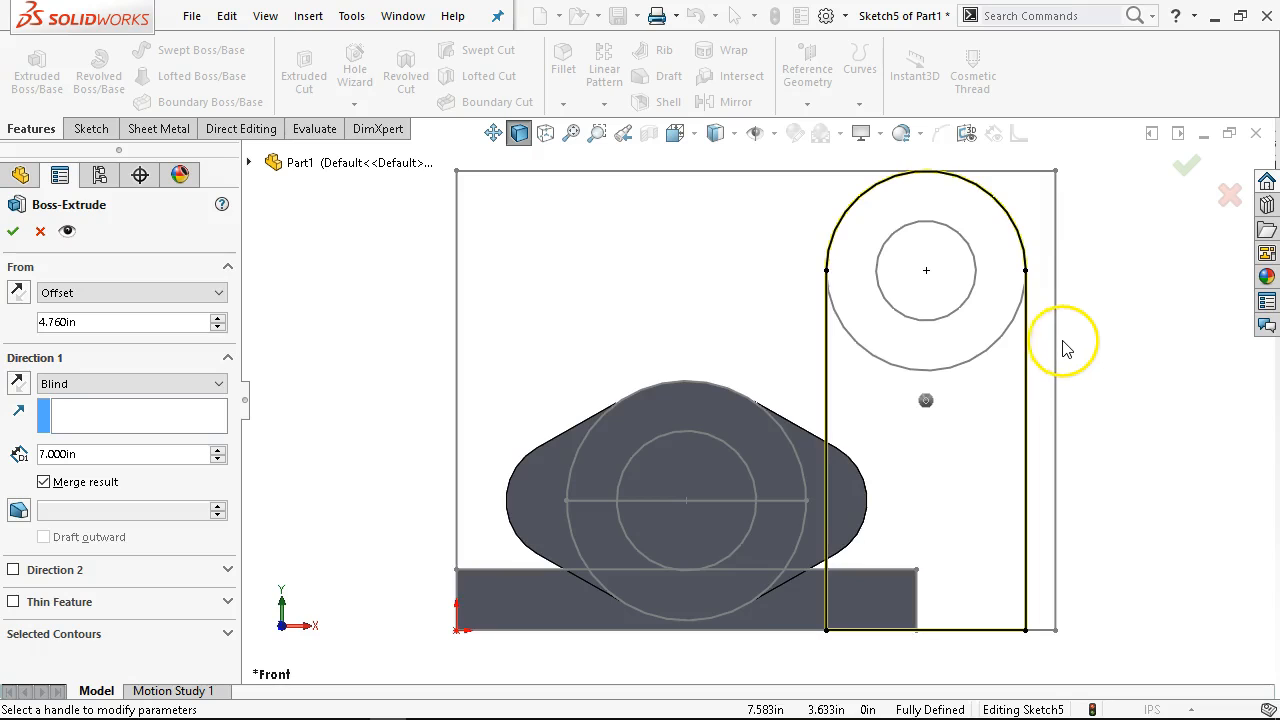
# Extrude the arm 3 in mid-plane with the start offset reversed toward the cylinder's free end, merged with the part
pyautogui.hotkey('ctrl', '7')
pyautogui.click(104, 456)
pyautogui.write('3.')
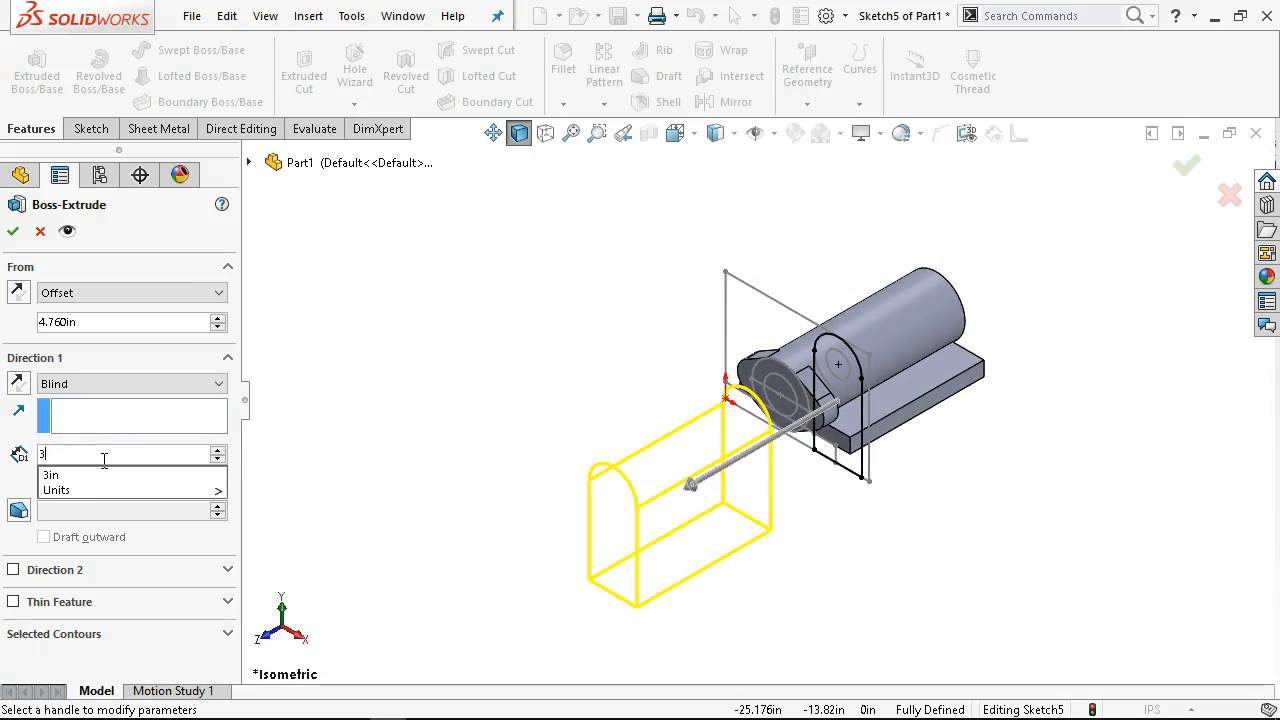
pyautogui.click(175, 384)
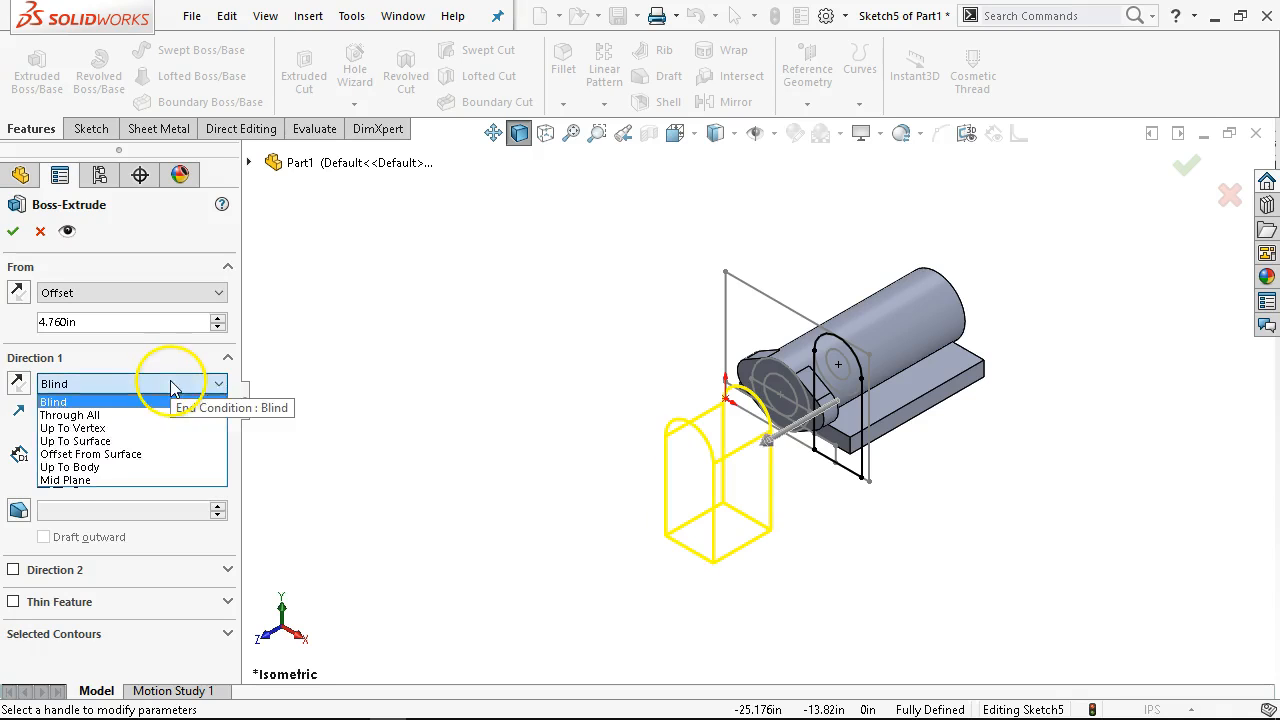
pyautogui.click(60, 480)
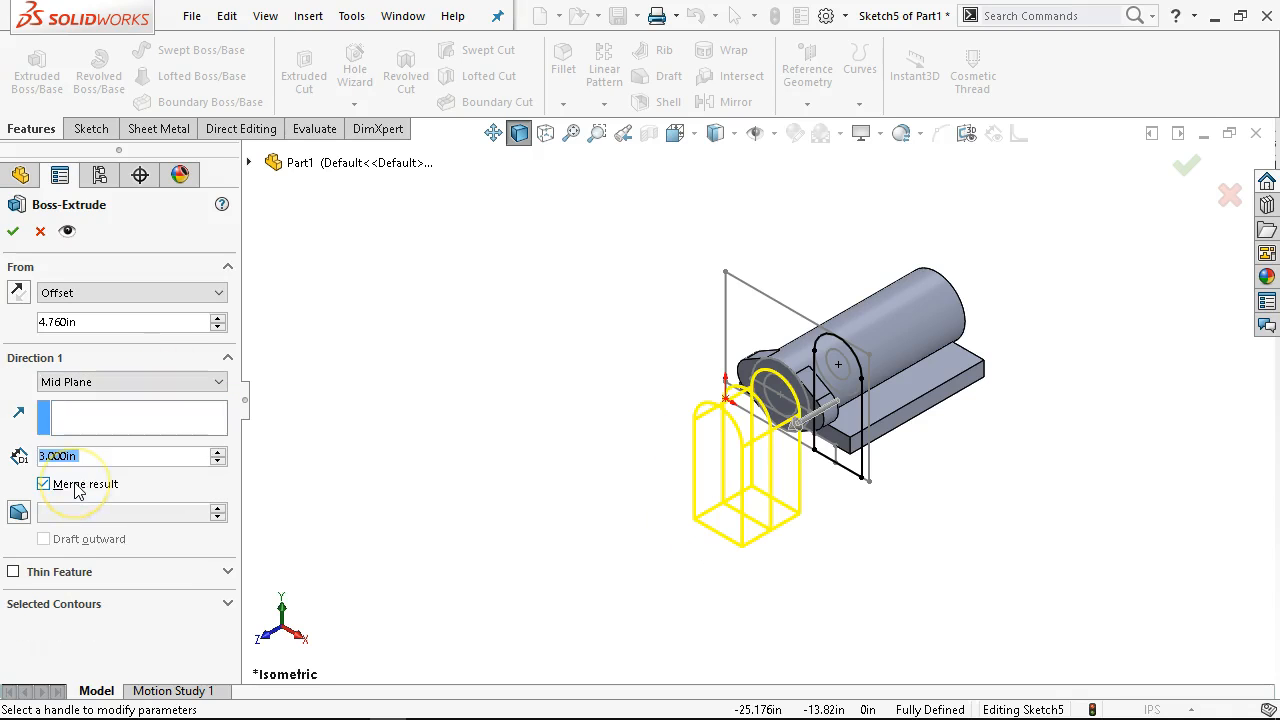
pyautogui.click(18, 292)
pyautogui.moveTo(451, 406); pyautogui.dragTo(494, 349, button='middle')
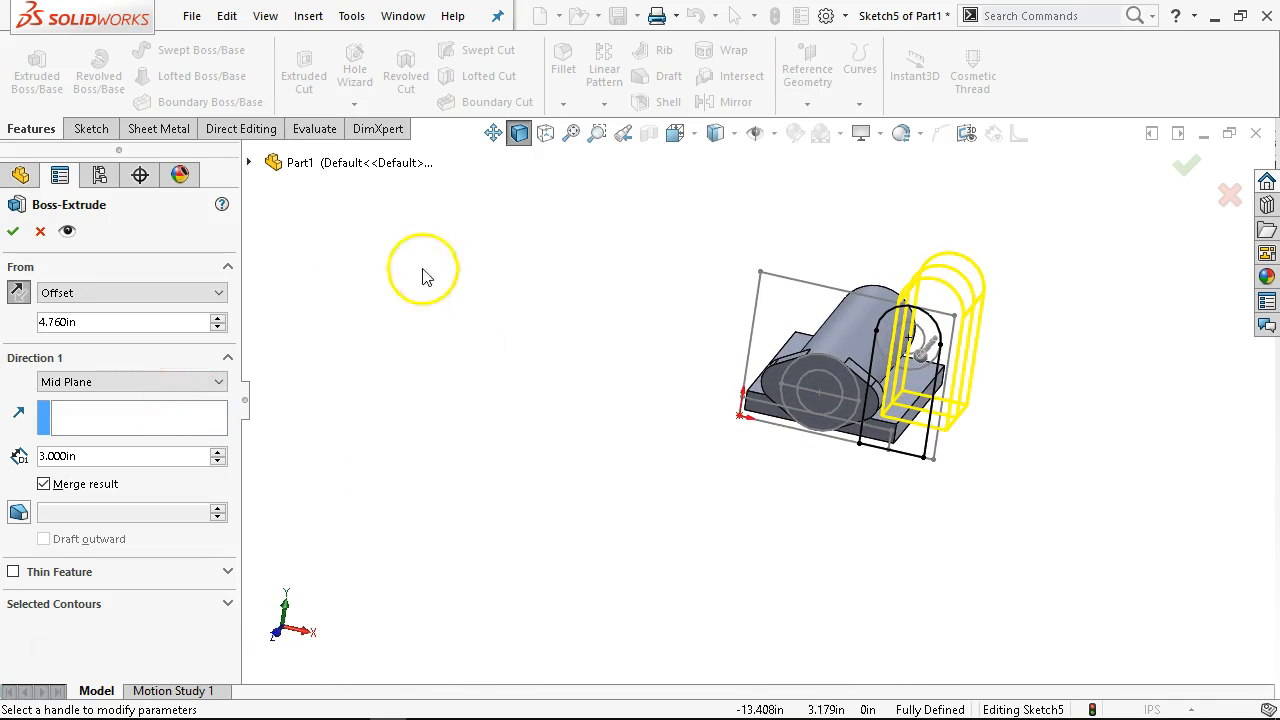
pyautogui.moveTo(367, 271); pyautogui.dragTo(303, 383, button='middle')
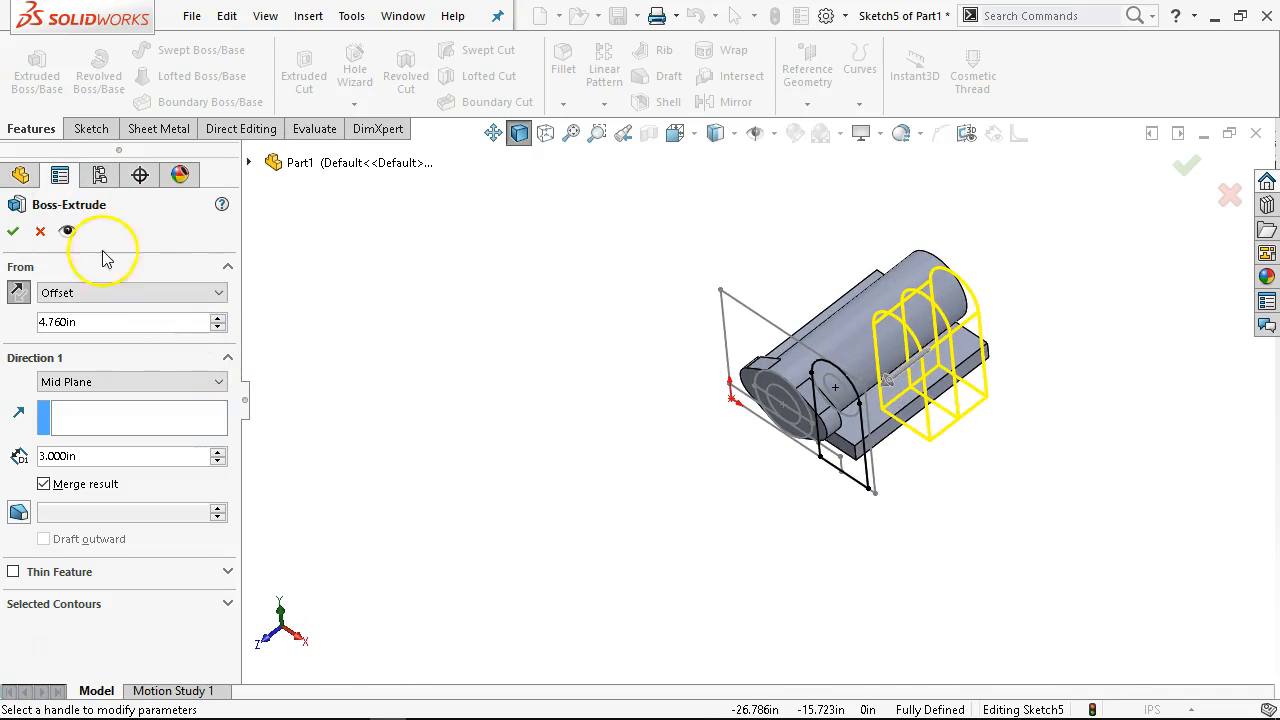
pyautogui.click(13, 232)
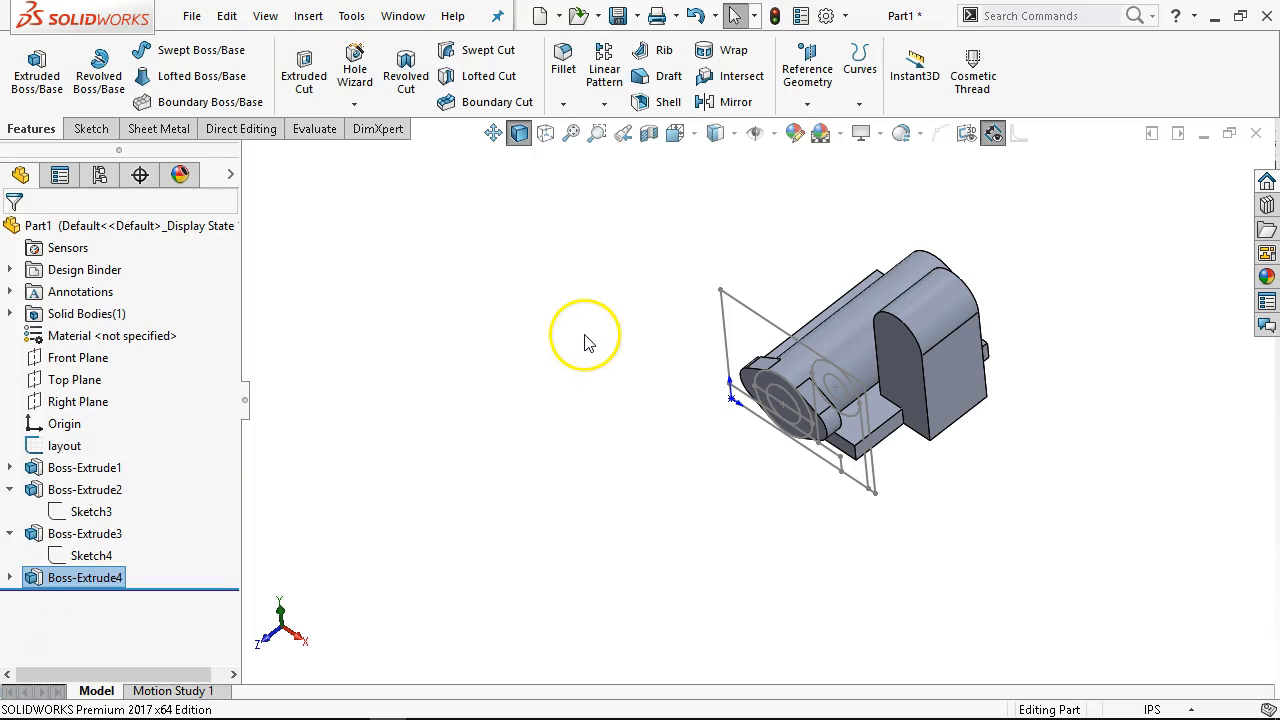
# Open the upright arm's sketch for editing
pyautogui.hotkey('ctrl', '1')
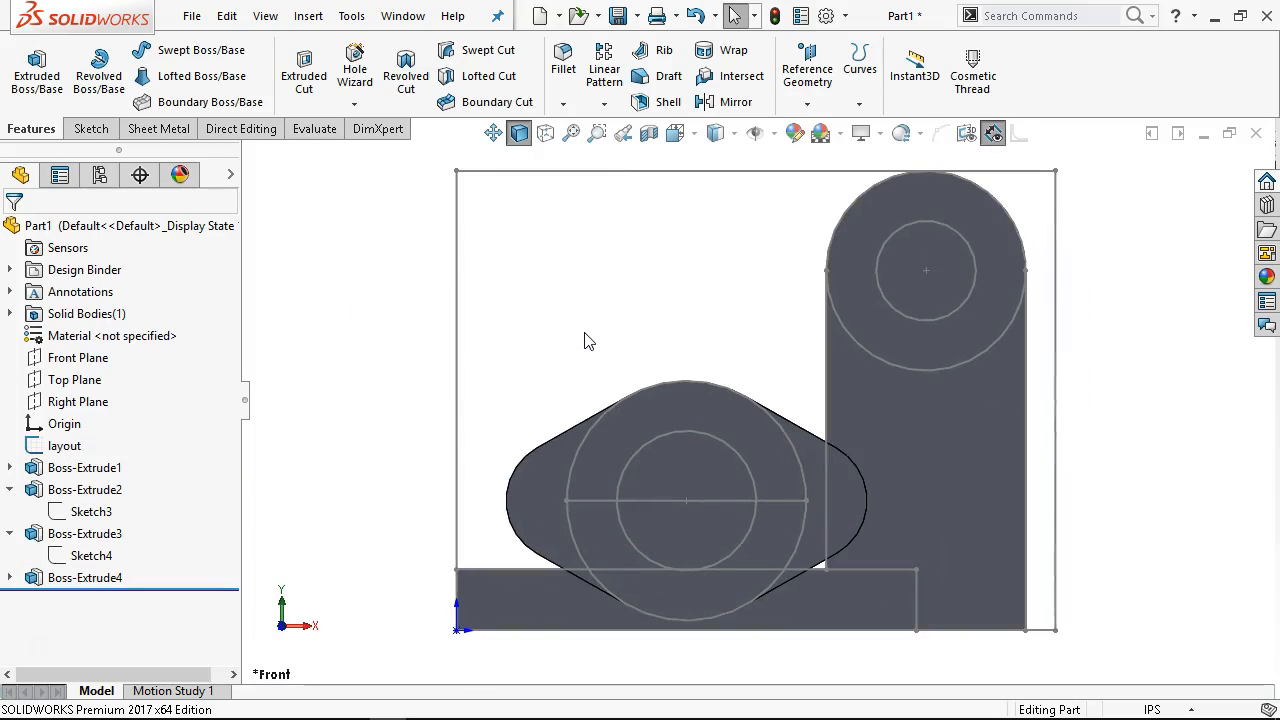
pyautogui.moveTo(779, 358); pyautogui.dragTo(850, 395, button='middle')
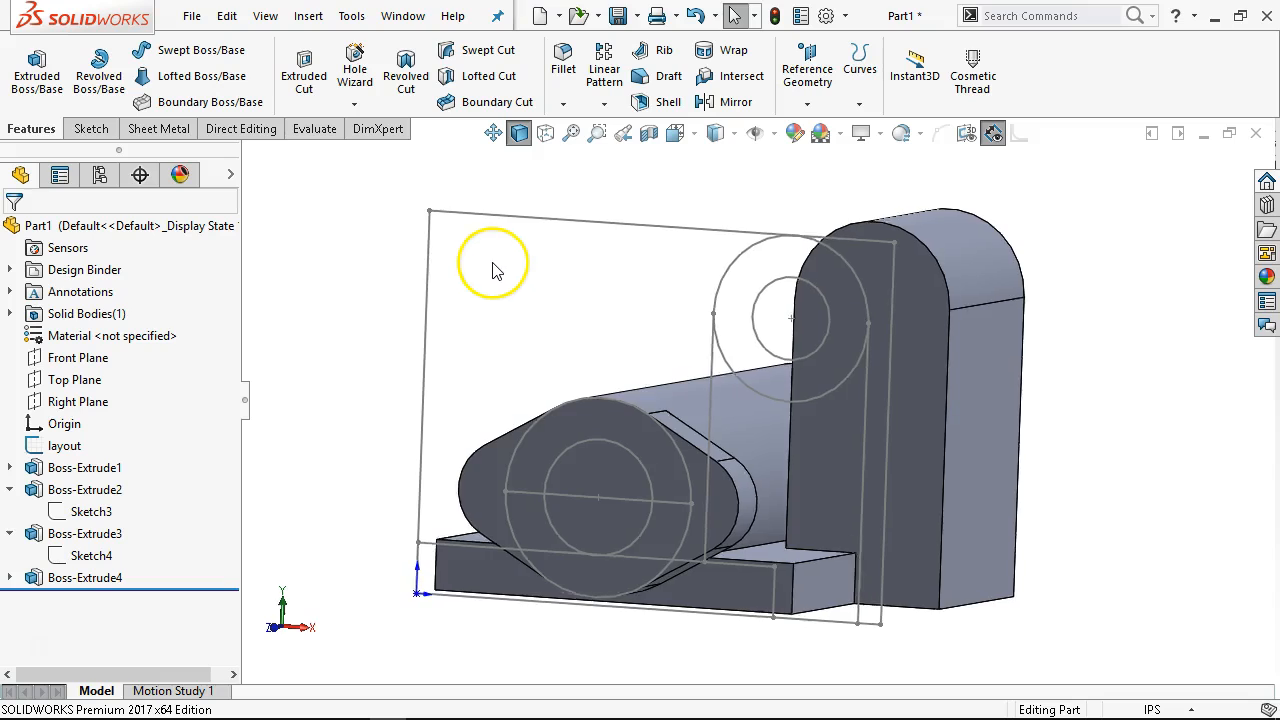
pyautogui.hotkey('ctrl', '1')
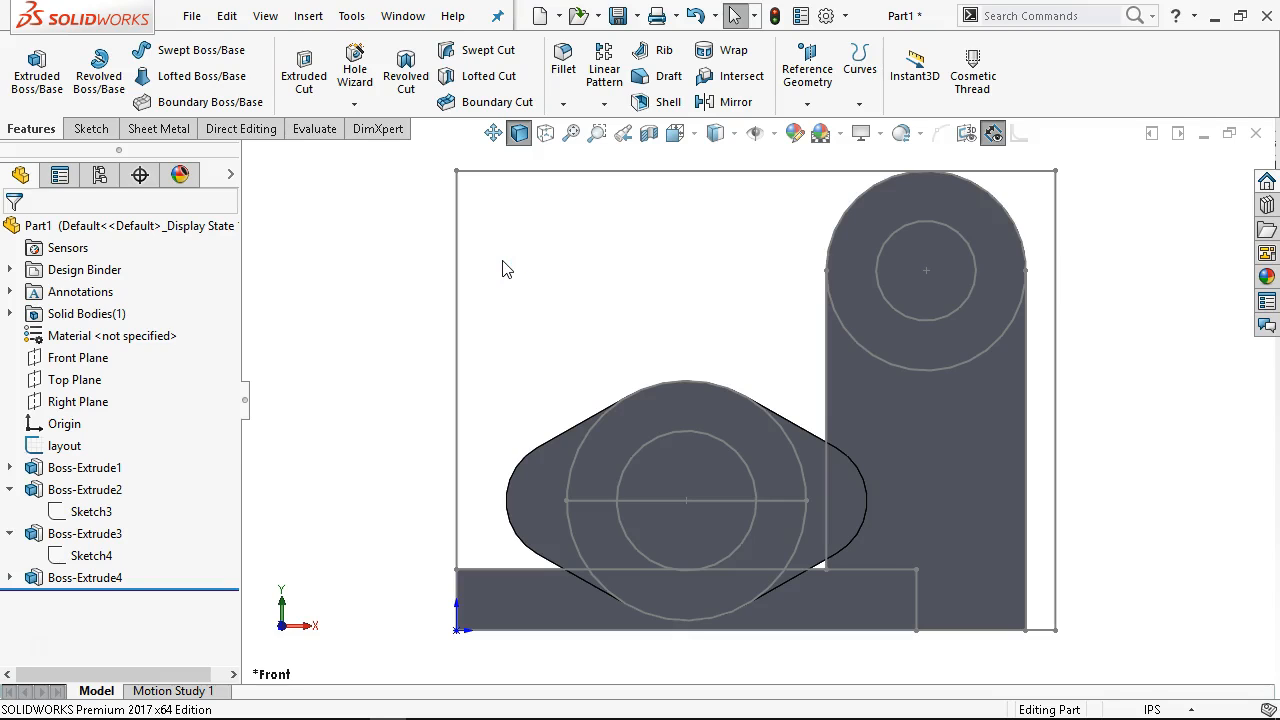
pyautogui.click(9, 577)
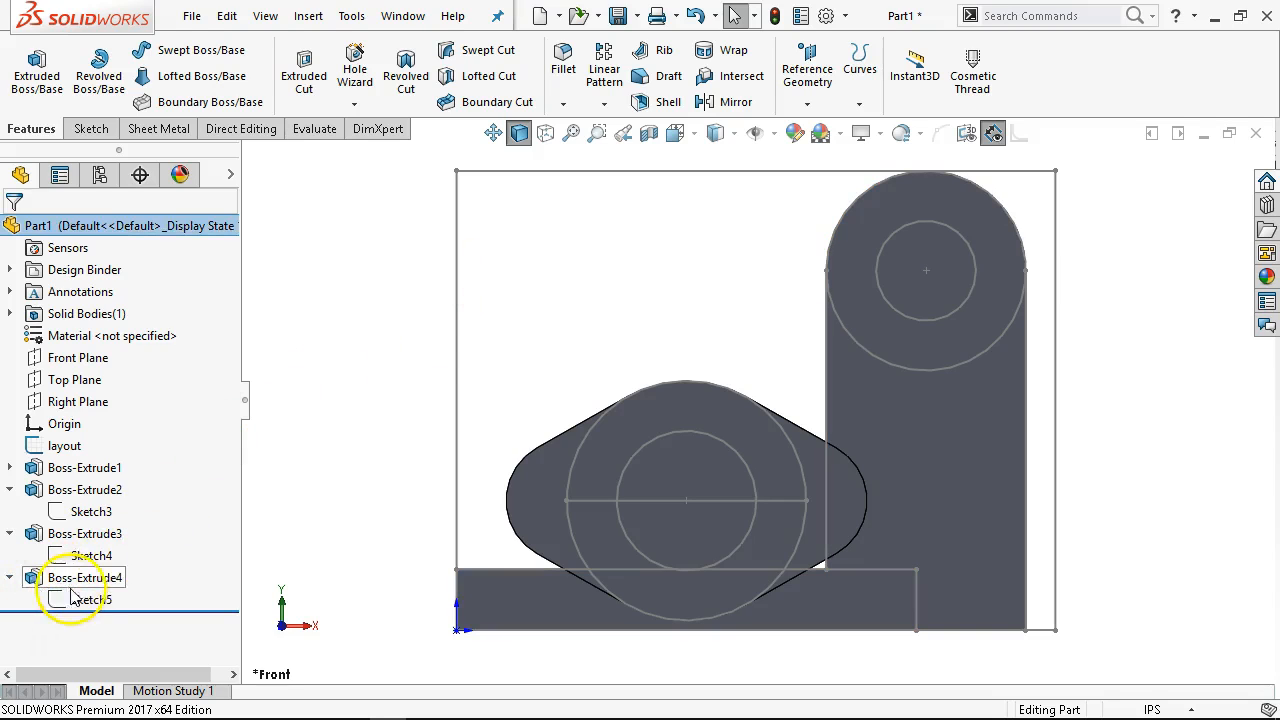
pyautogui.click(76, 598)
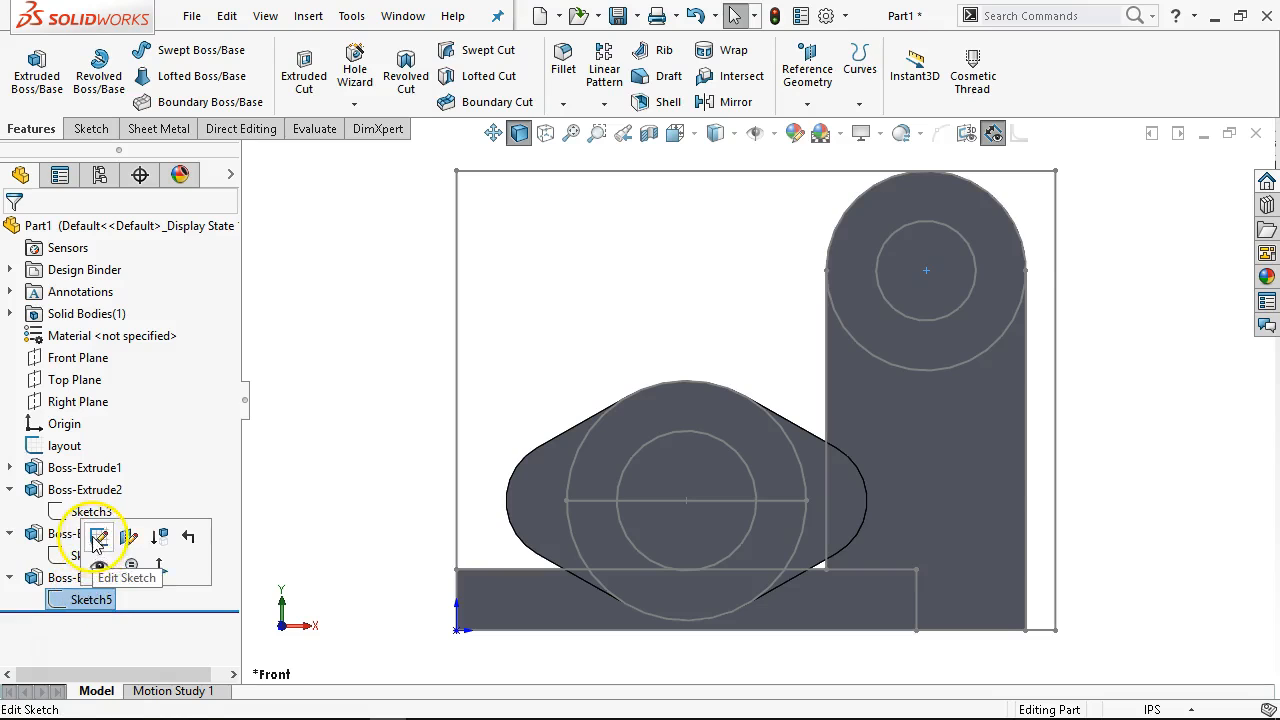
pyautogui.click(99, 538)
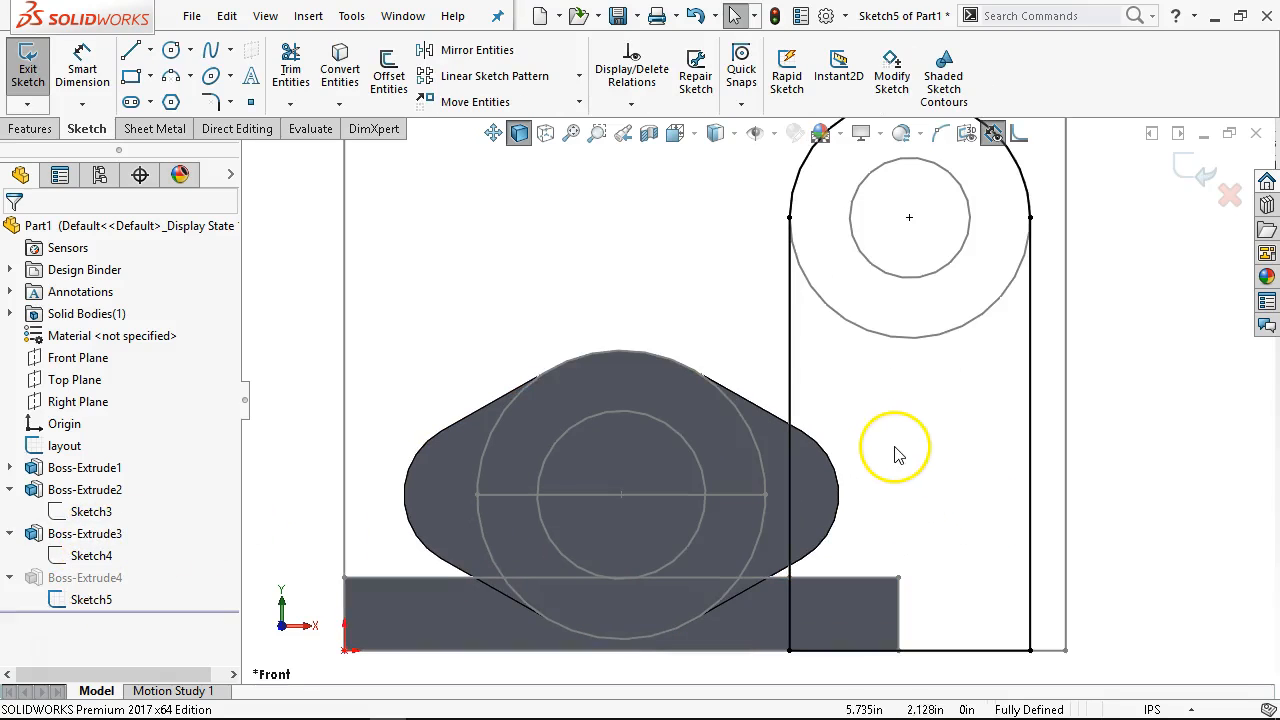
pyautogui.hotkey('ctrl', '8')
pyautogui.scroll(-1, 654, 580)
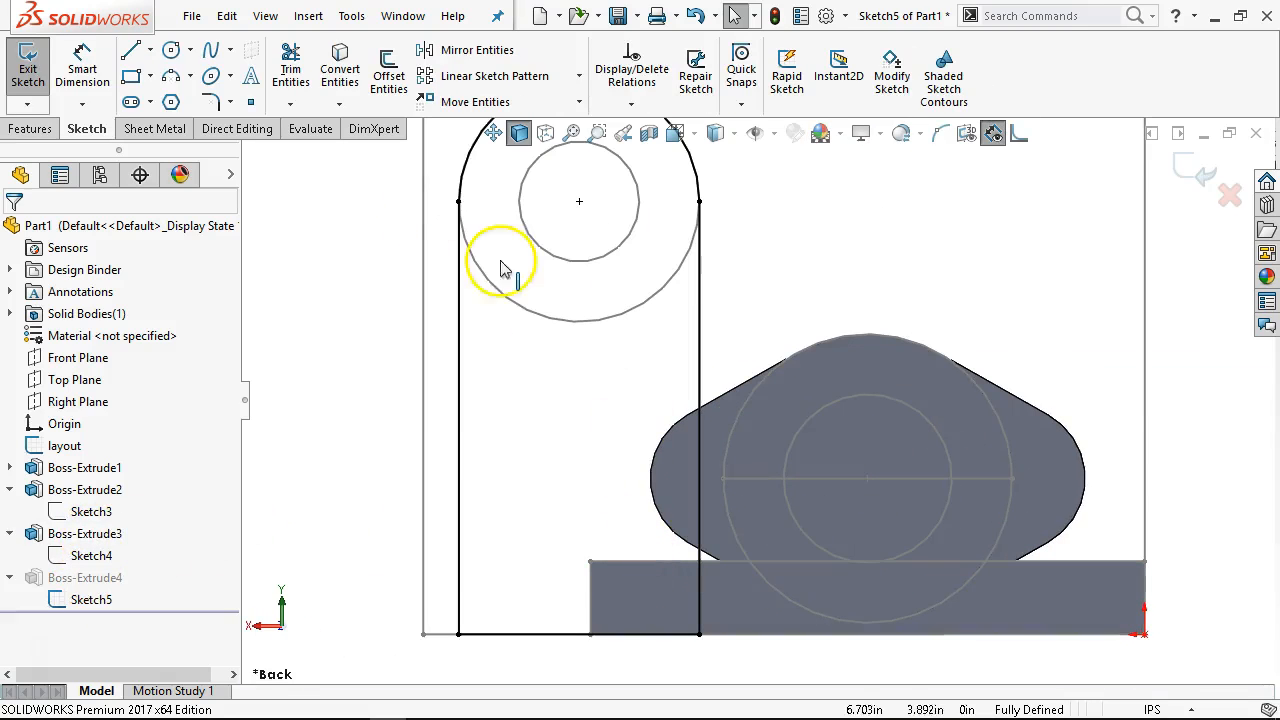
# Draw connected lines from the arm's inner edge to the cylinder circle's top, down to the base's bottom edge, and back to the arm's corner
pyautogui.click(130, 50)
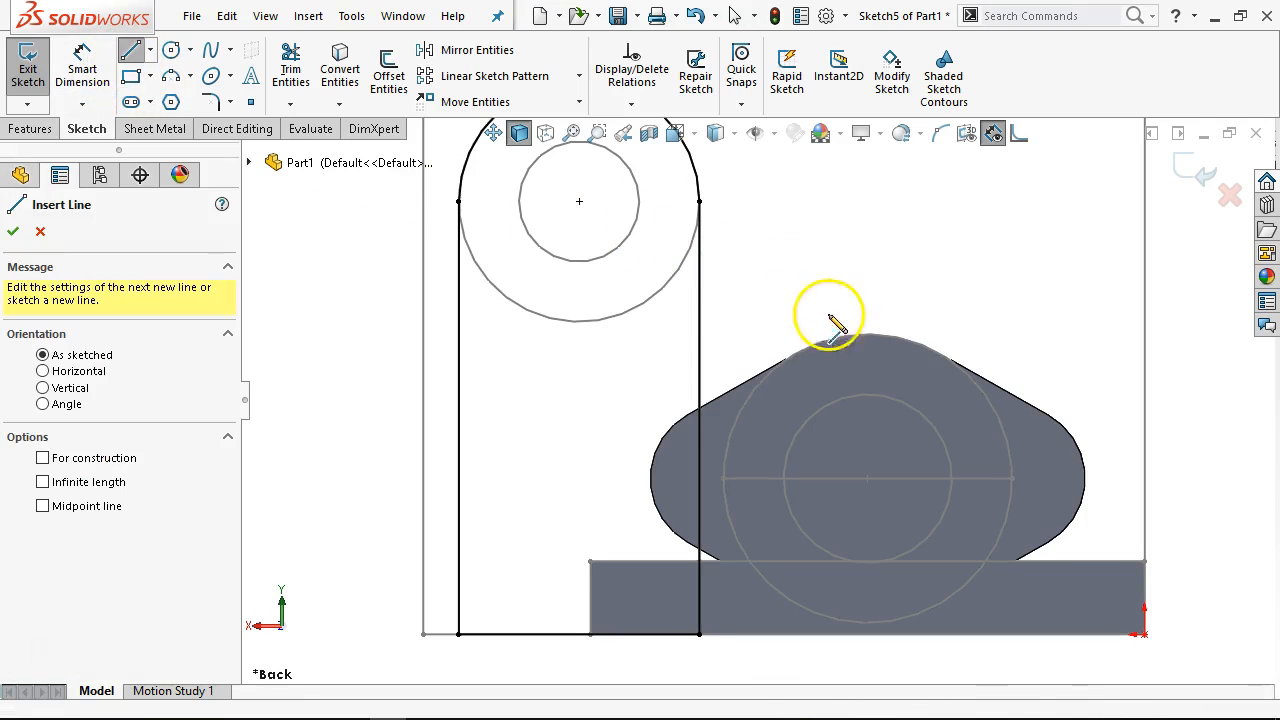
pyautogui.click(867, 335)
pyautogui.click(699, 334)
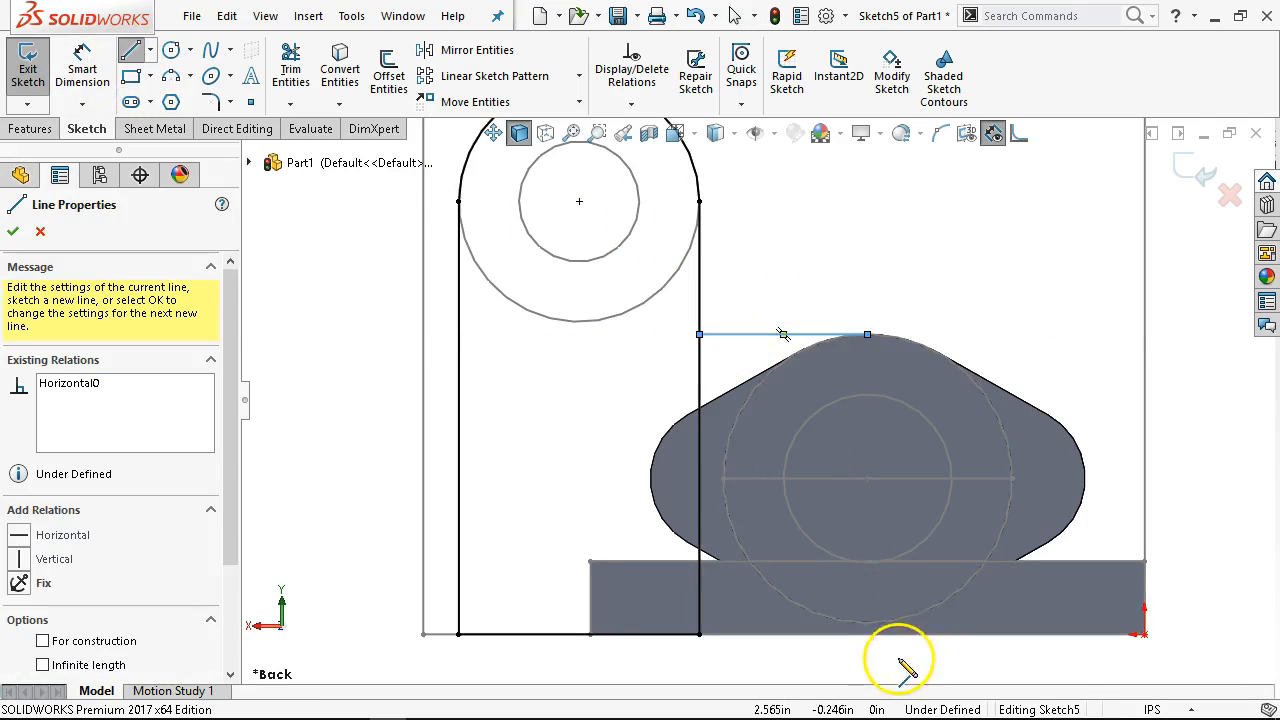
pyautogui.click(867, 335)
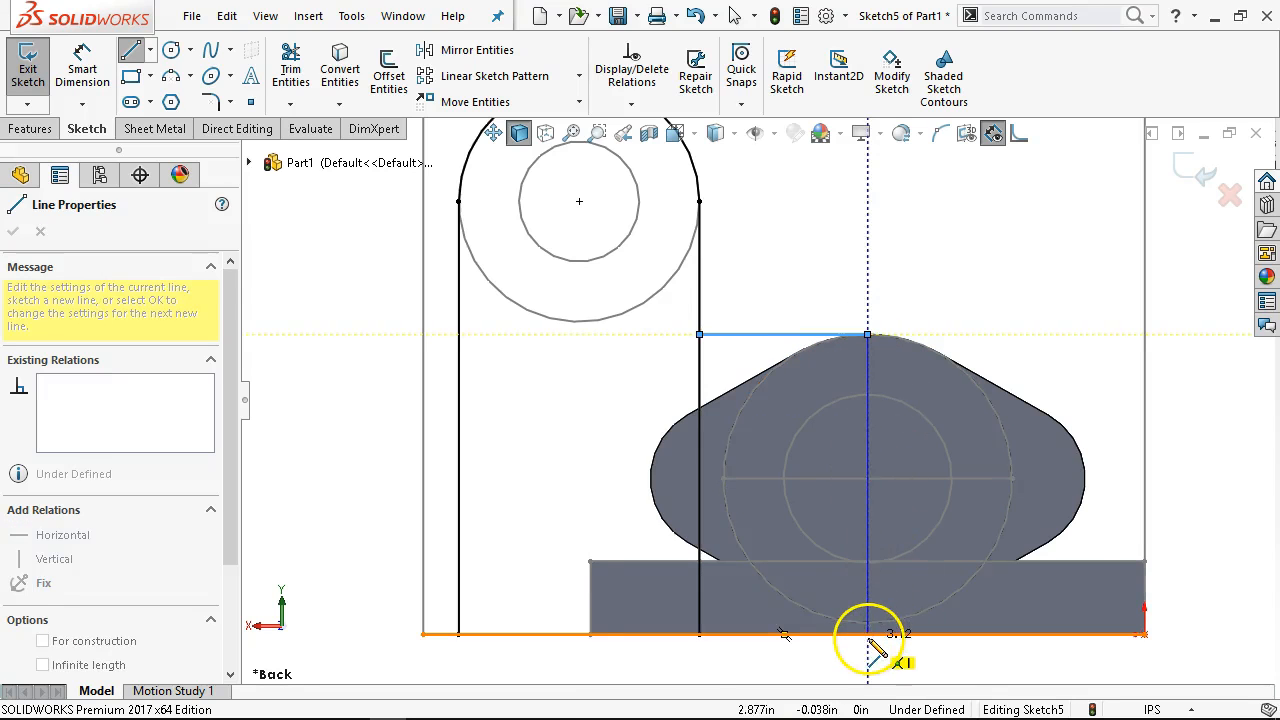
pyautogui.click(867, 634)
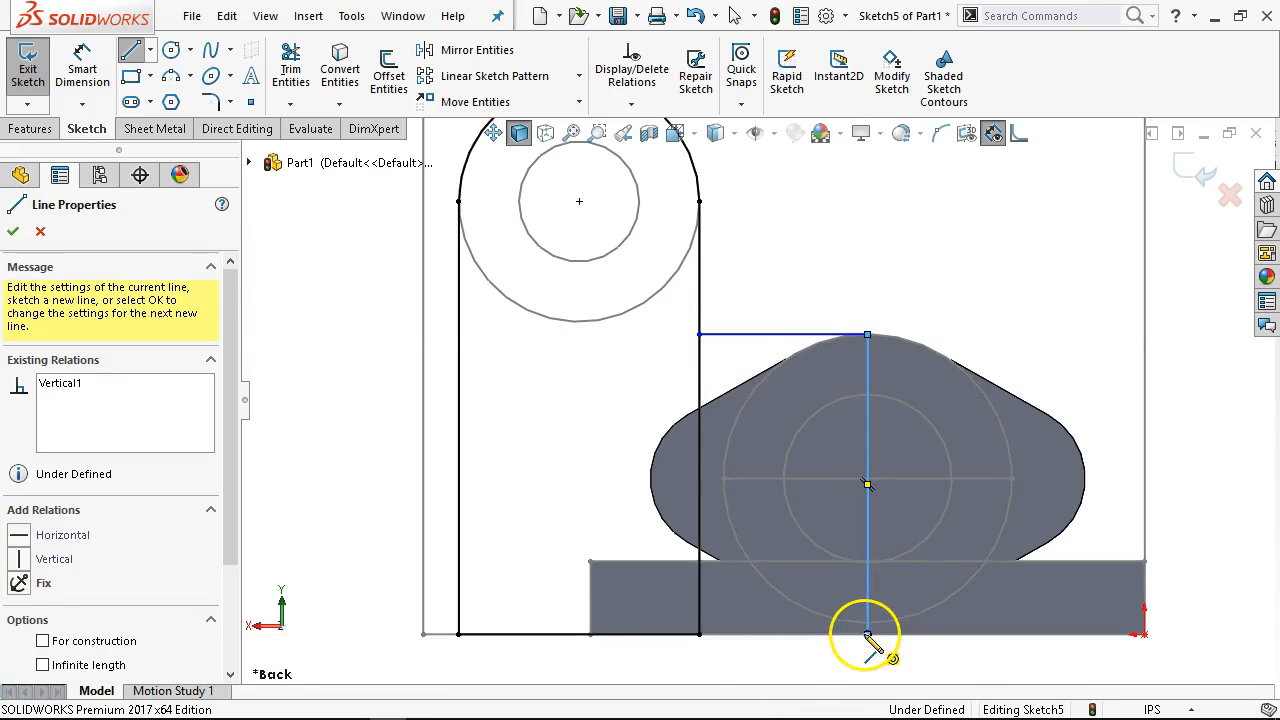
pyautogui.click(699, 634)
pyautogui.rightClick(816, 226)
pyautogui.click(888, 214)
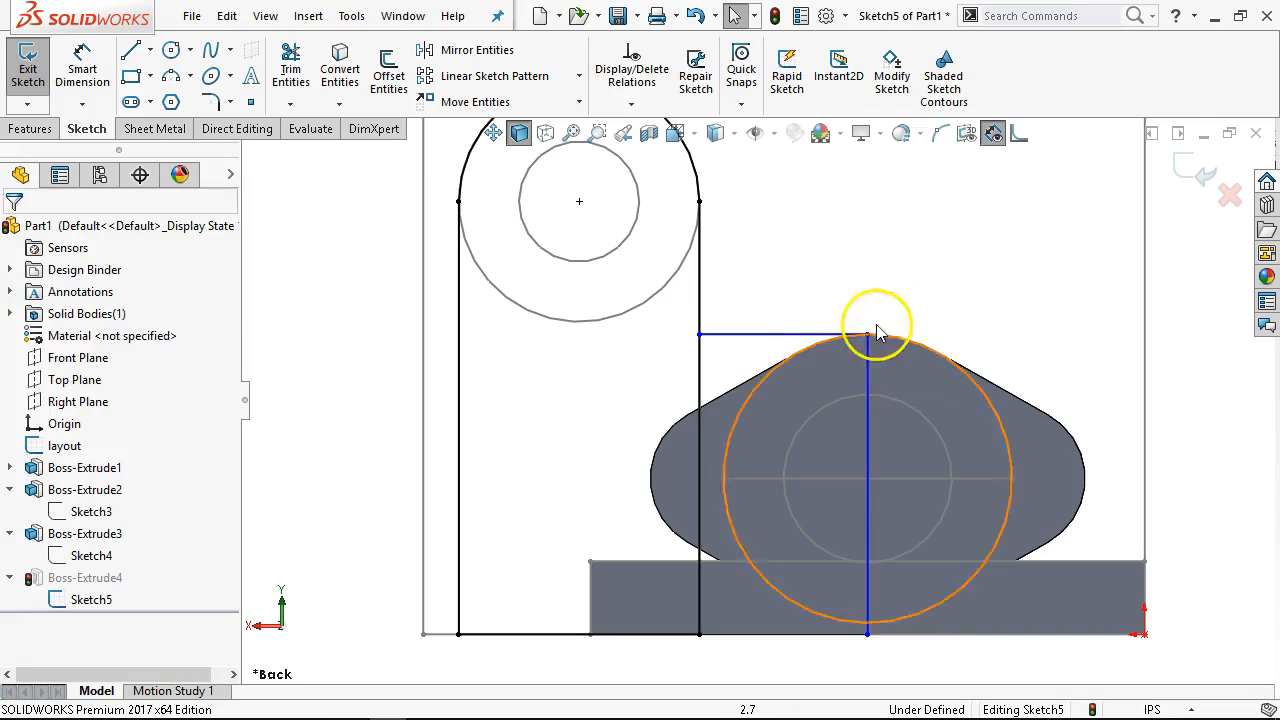
# Shift the new lines' shared corner along the 3 in circle, away from its top point
pyautogui.moveTo(880, 465); pyautogui.dragTo(950, 478, button='middle')
pyautogui.moveTo(729, 277); pyautogui.dragTo(775, 290)
pyautogui.click(729, 323)
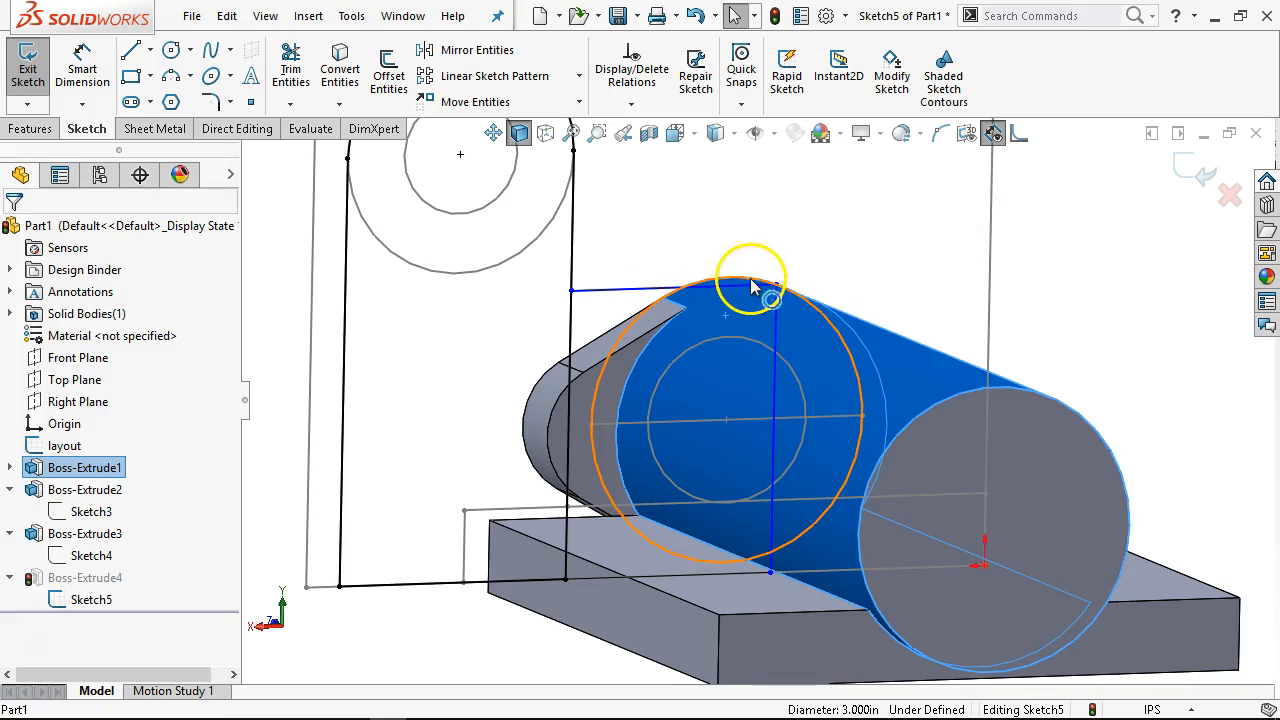
pyautogui.click(750, 245)
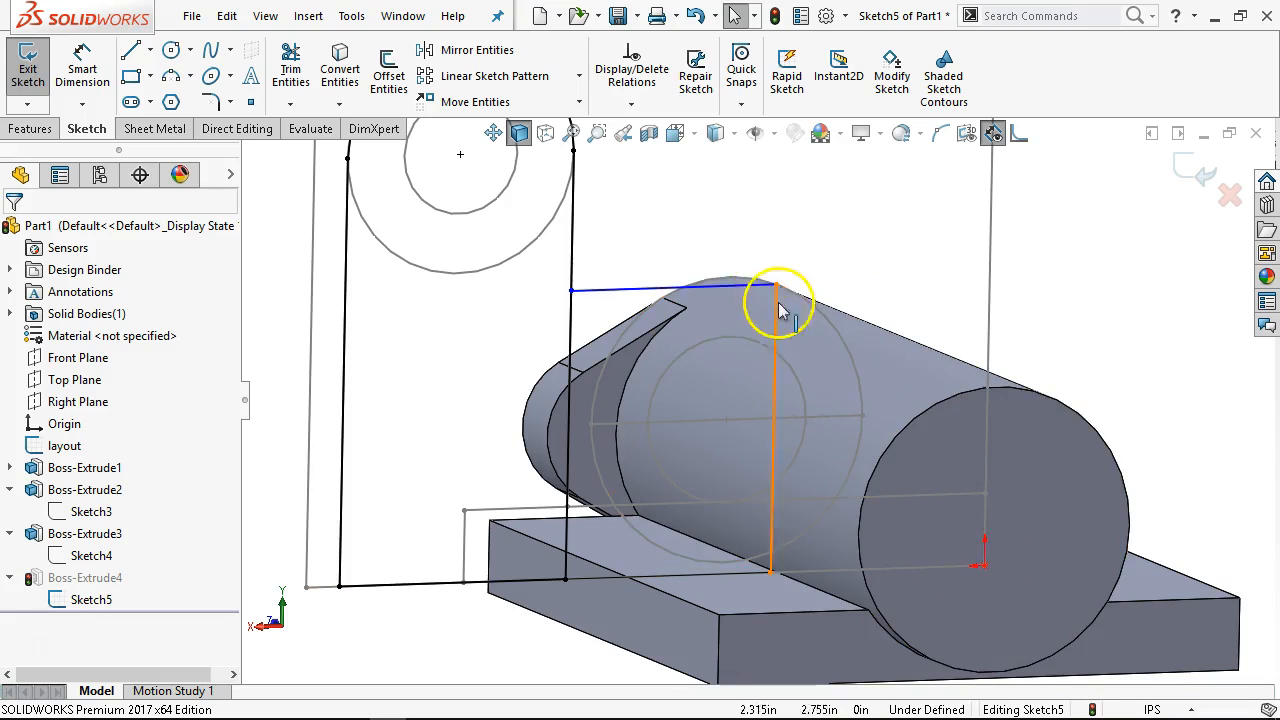
pyautogui.moveTo(774, 358); pyautogui.dragTo(767, 370, button='middle')
# Make the new vertical line coincident with the center point of the cylinder's circle
pyautogui.hotkey('ctrl', '1')
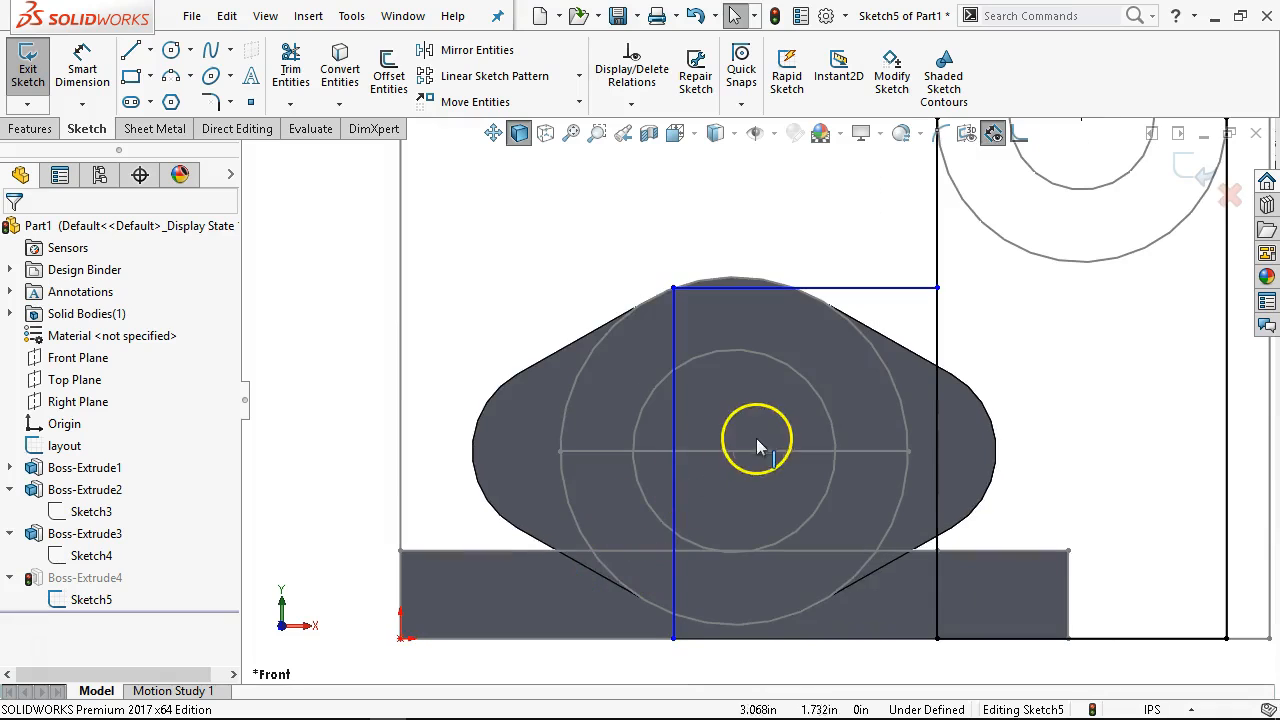
pyautogui.click(735, 452)
pyautogui.keyDown('ctrl'); pyautogui.click(673, 407); pyautogui.keyUp('ctrl')
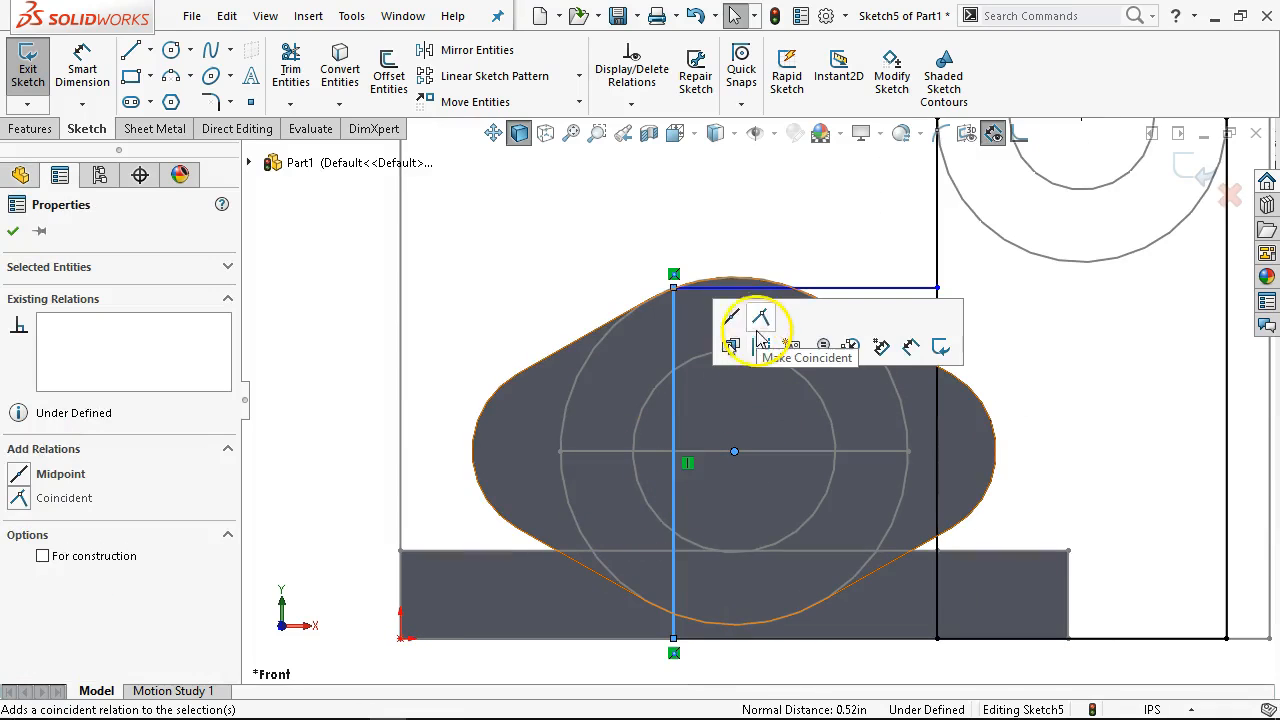
pyautogui.click(760, 318)
pyautogui.click(757, 215)
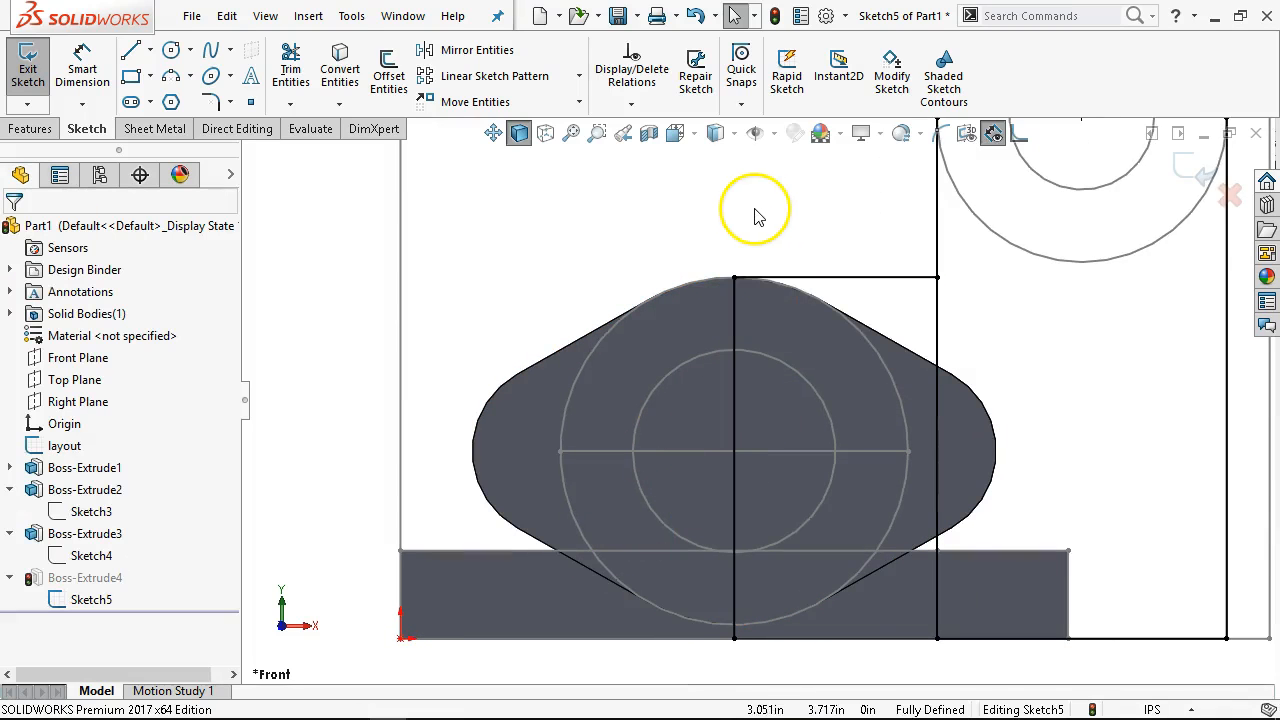
# Exit the arm's sketch and rebuild the part anyway
pyautogui.scroll(2, 795, 243)
pyautogui.moveTo(838, 316)
pyautogui.mouseDown(button='middle')
pyautogui.moveTo(749, 277)
pyautogui.moveTo(749, 326)
pyautogui.mouseUp(button='middle')
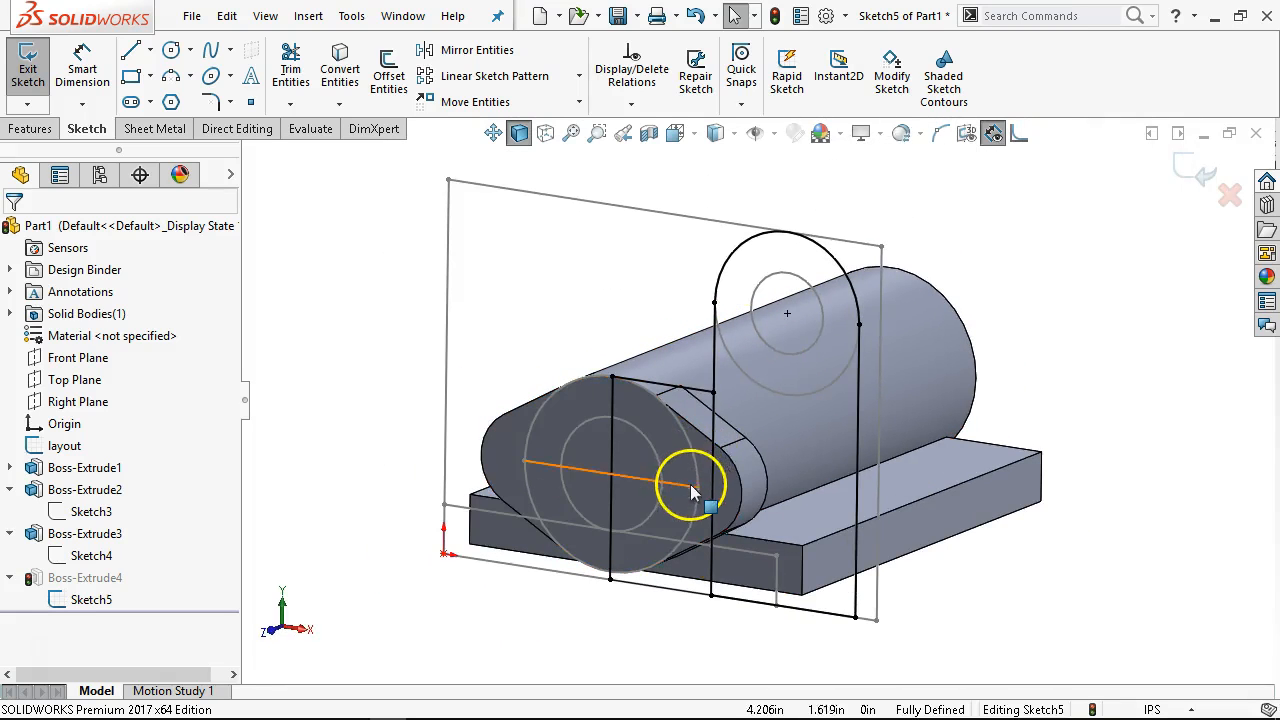
pyautogui.click(1189, 178)
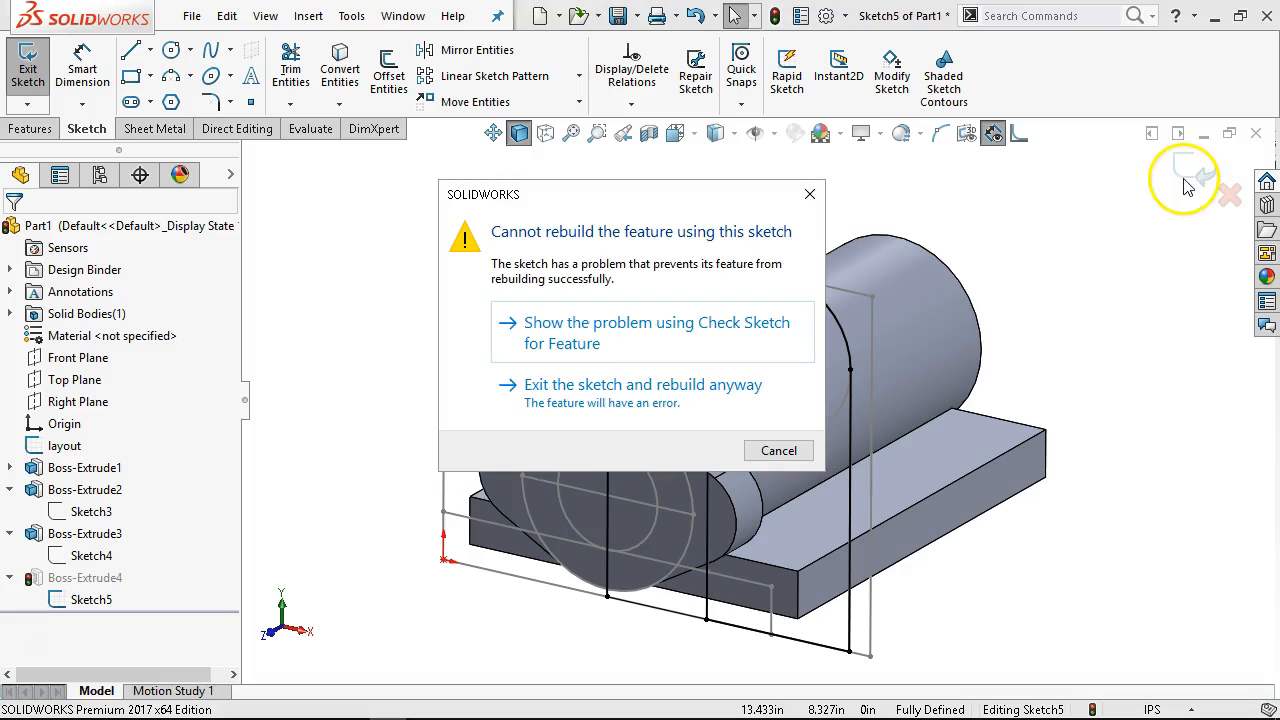
pyautogui.click(614, 395)
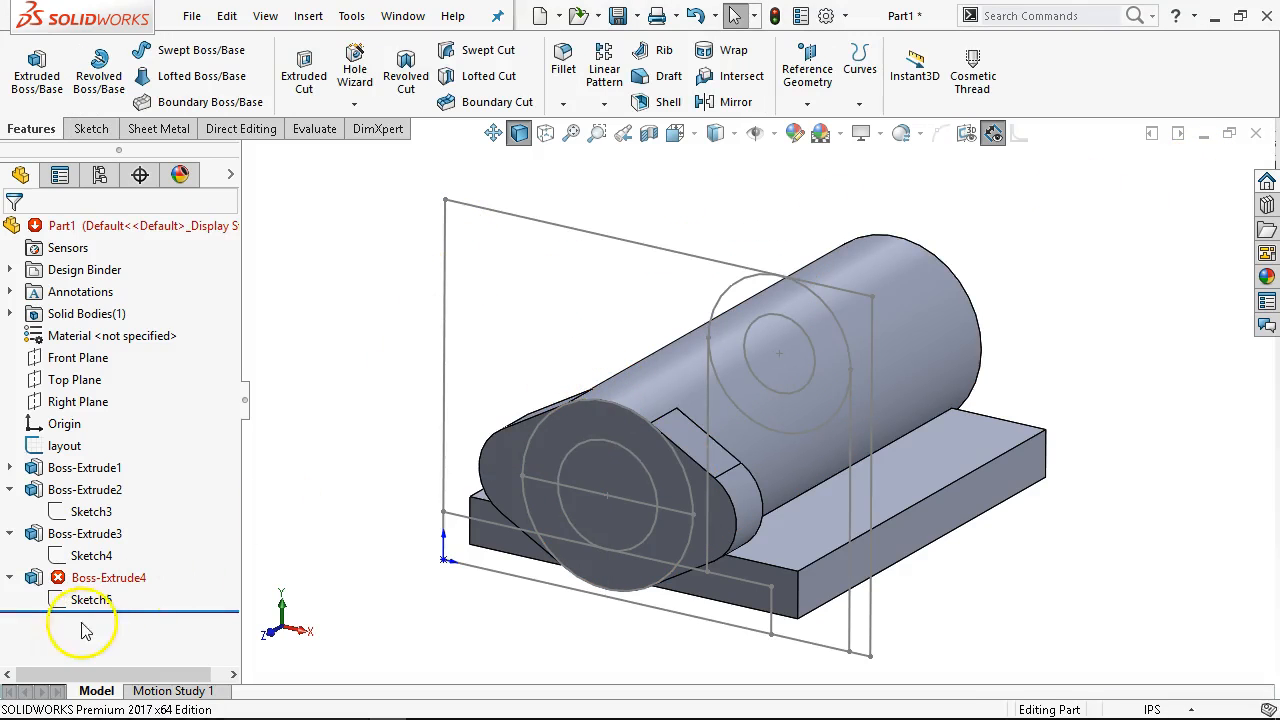
# Redefine the arm's failed extrusion to use both closed regions of its sketch, the upright arm and the cylinder connection, as selected contours
pyautogui.rightClick(45, 577)
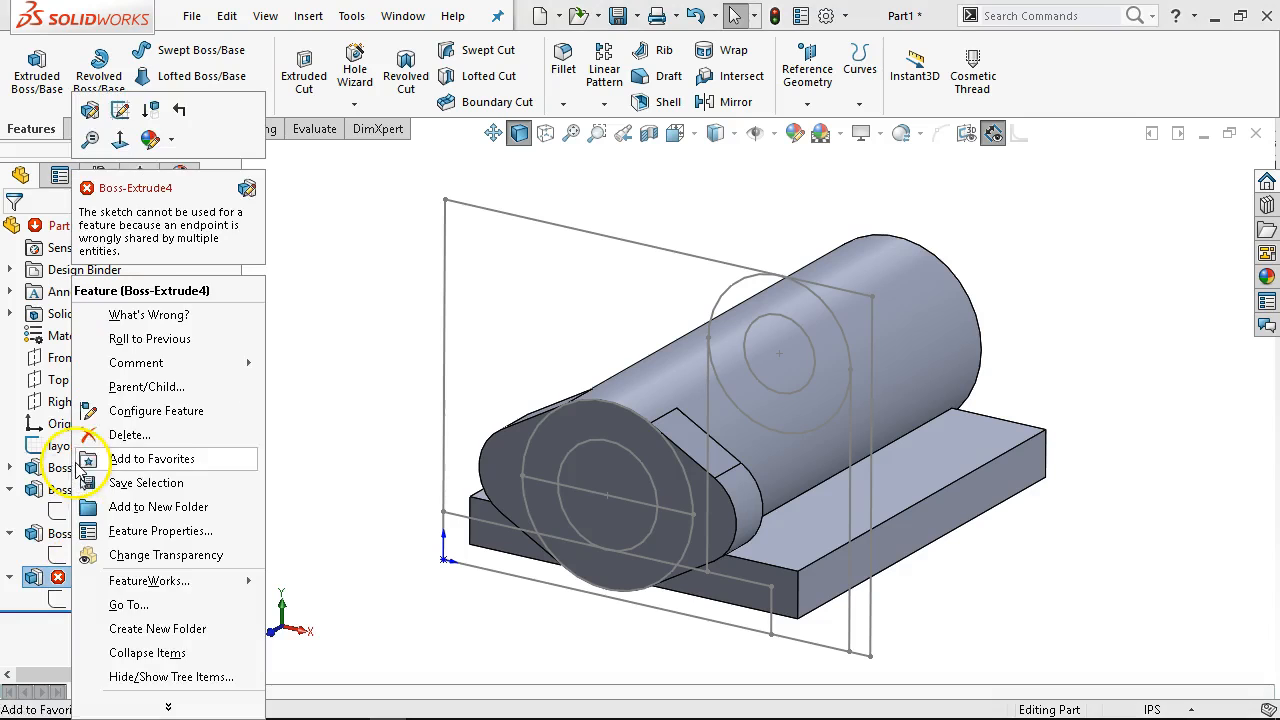
pyautogui.click(90, 114)
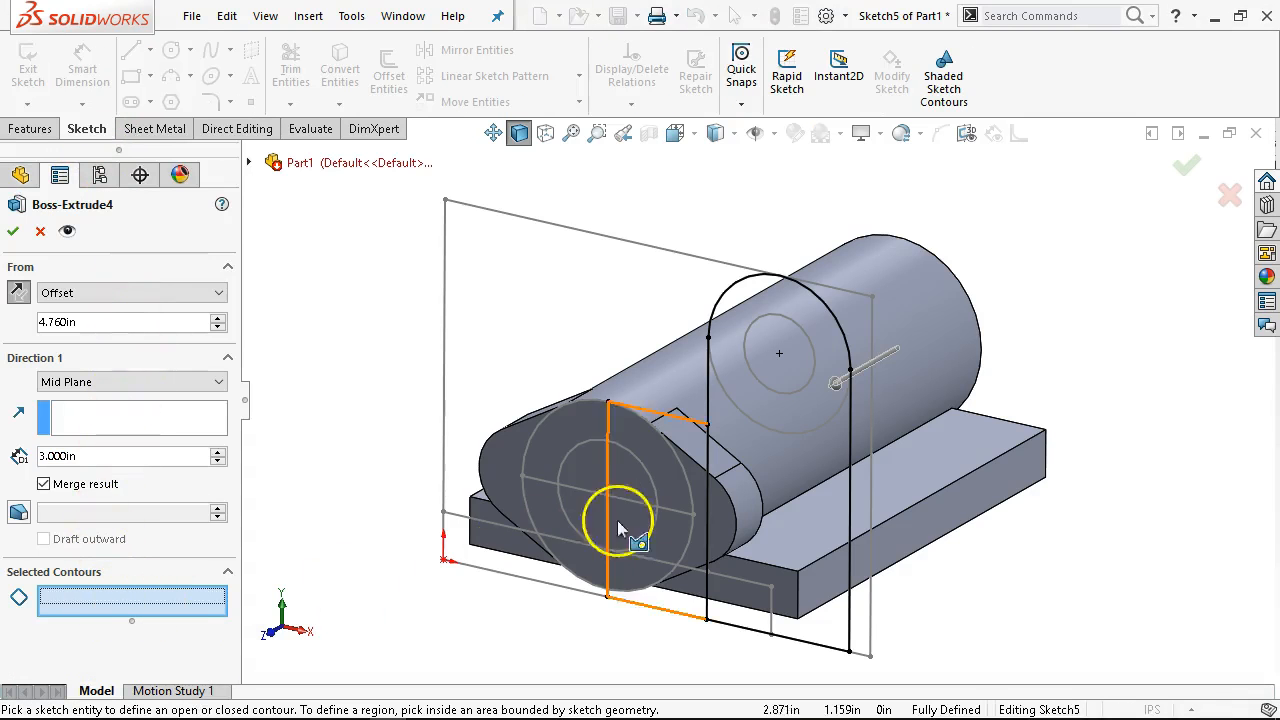
pyautogui.click(722, 476)
pyautogui.click(673, 486)
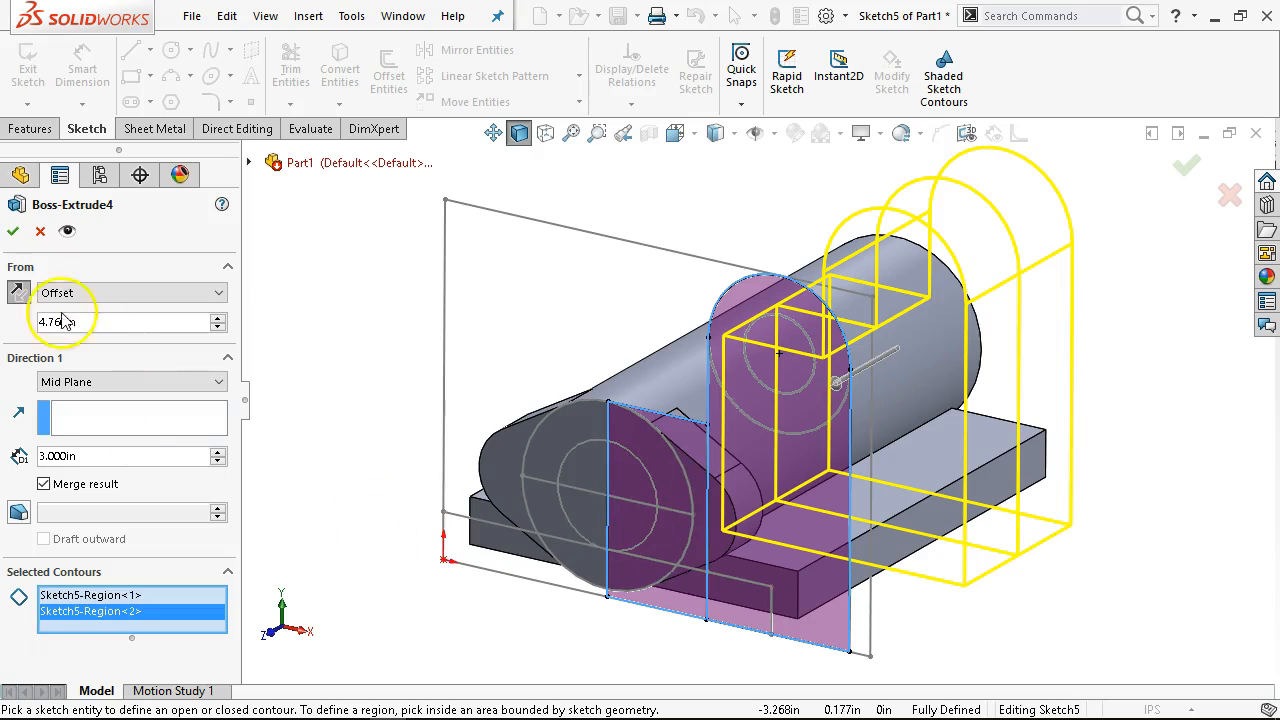
pyautogui.click(13, 231)
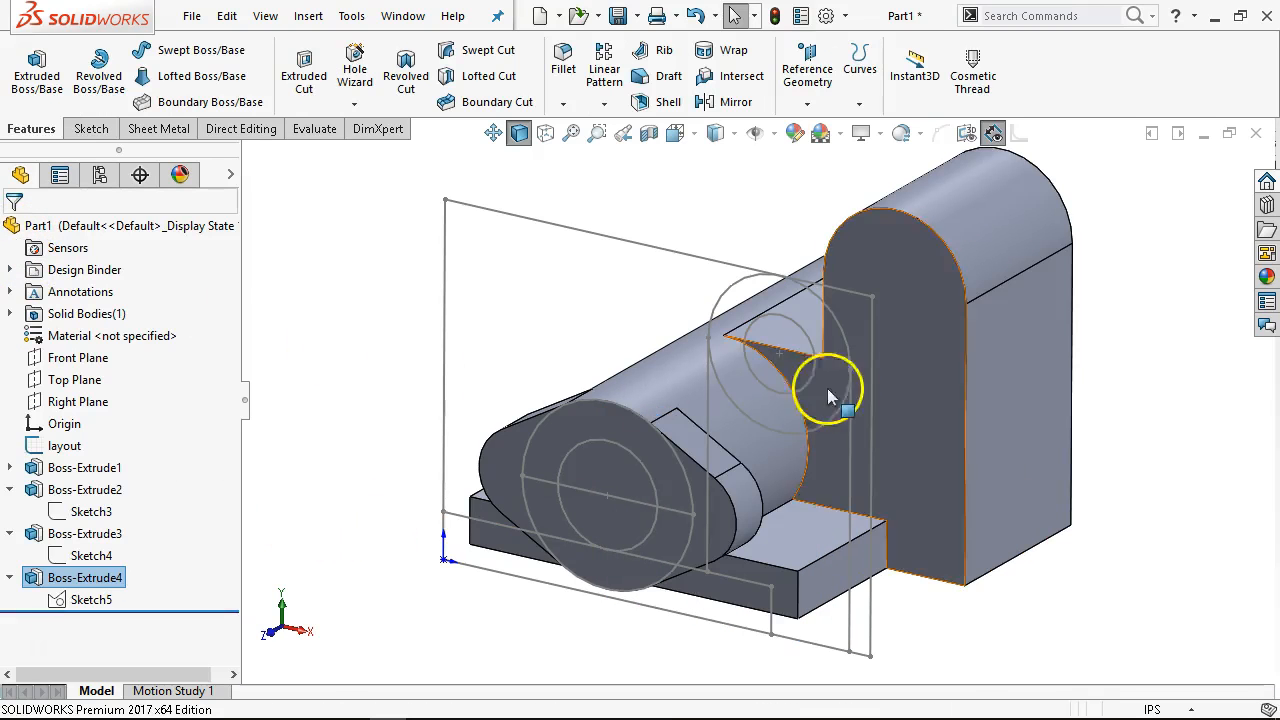
# Start a sketch on the arm's outer vertical side face and draw a circle about 1.23 in across in its lower half
pyautogui.moveTo(986, 418)
pyautogui.mouseDown(button='middle')
pyautogui.moveTo(955, 391)
pyautogui.moveTo(969, 426)
pyautogui.mouseUp(button='middle')
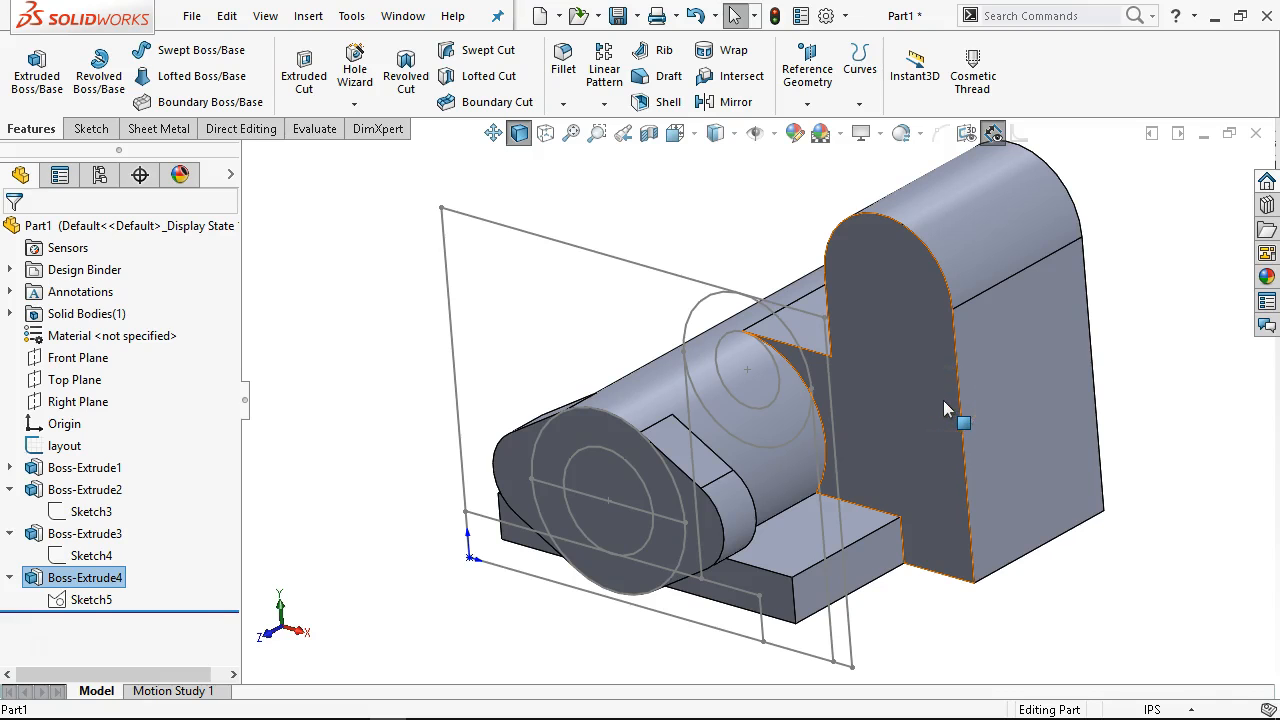
pyautogui.moveTo(1109, 403); pyautogui.dragTo(1100, 317, button='middle')
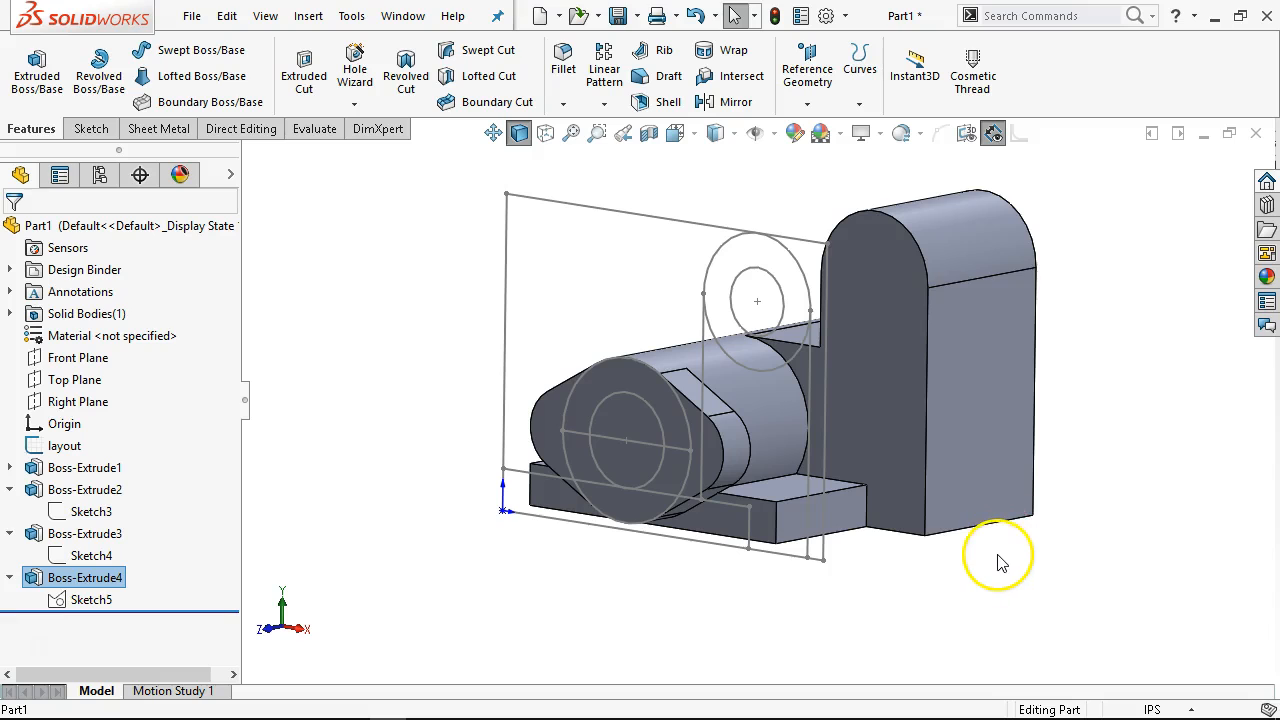
pyautogui.click(1000, 457)
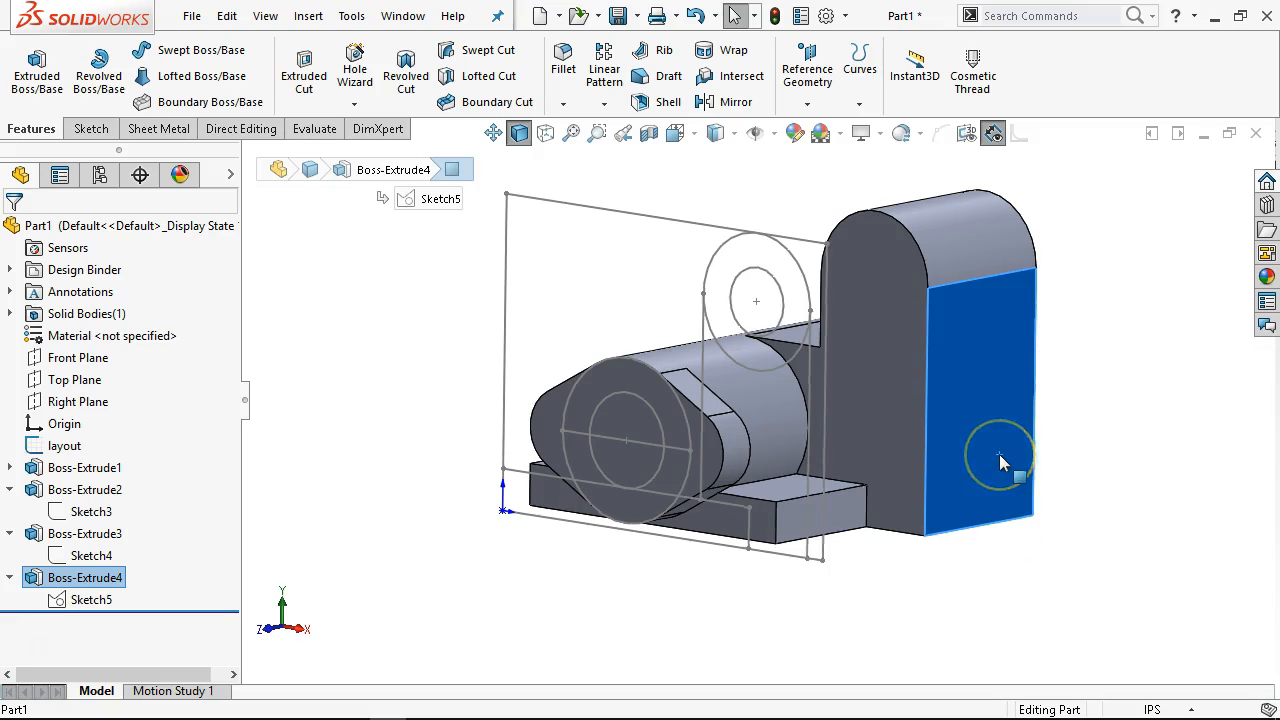
pyautogui.hotkey('ctrl', '8')
pyautogui.rightClick(871, 371)
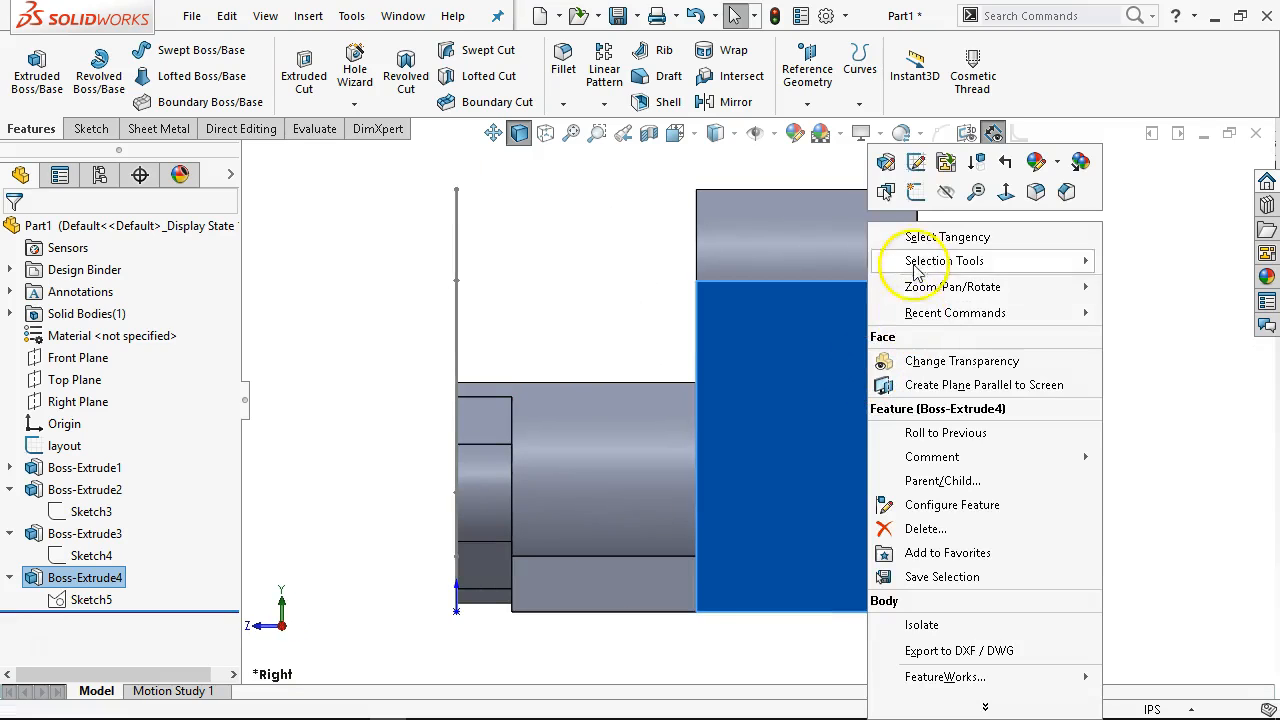
pyautogui.click(917, 188)
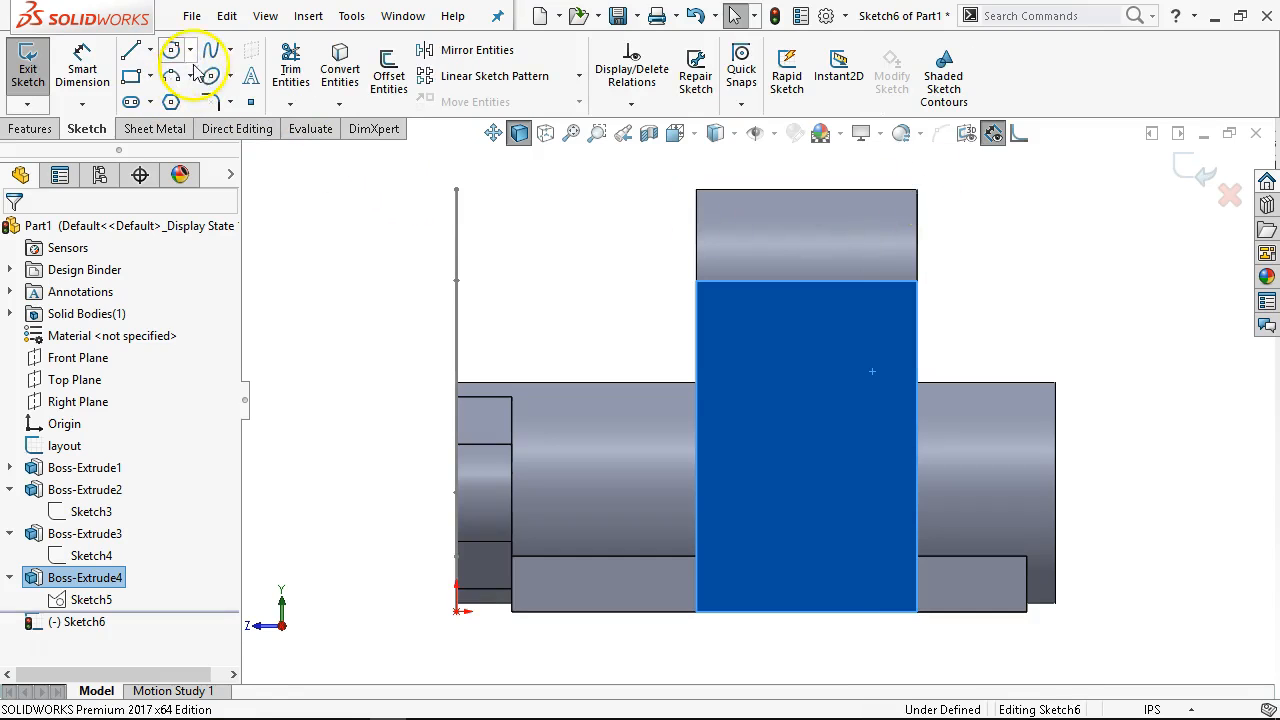
pyautogui.click(171, 50)
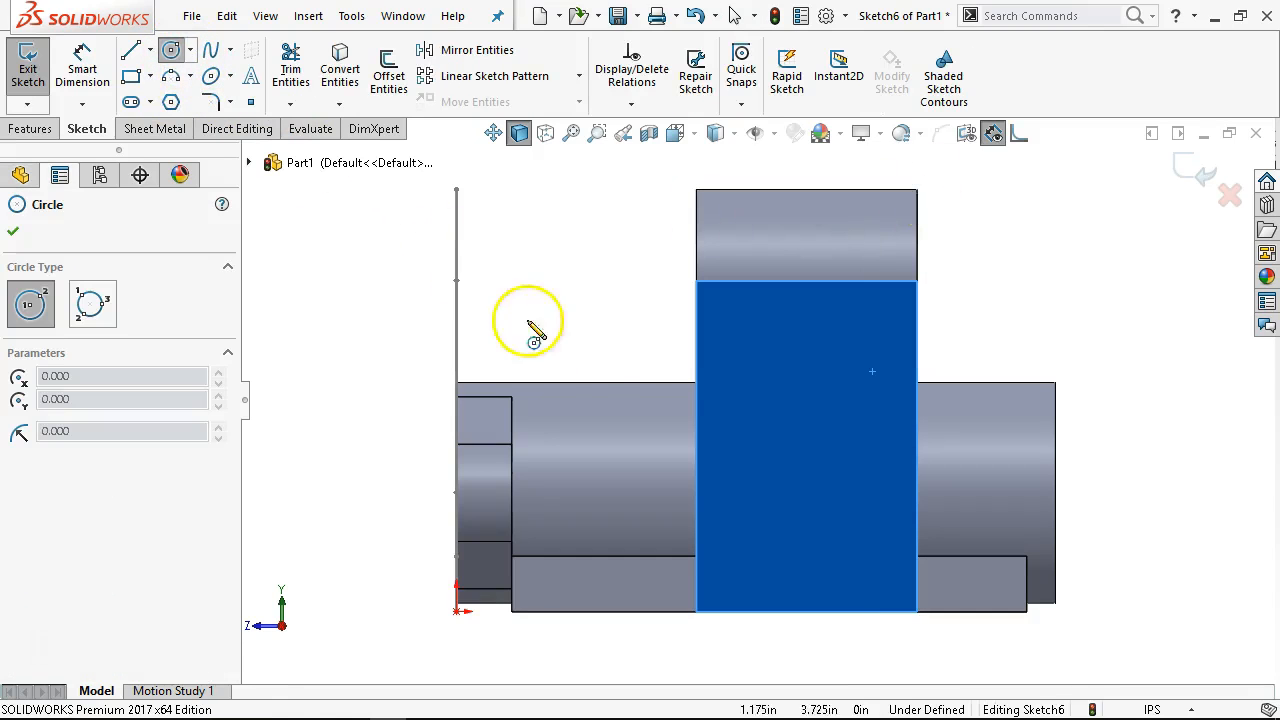
pyautogui.click(815, 485)
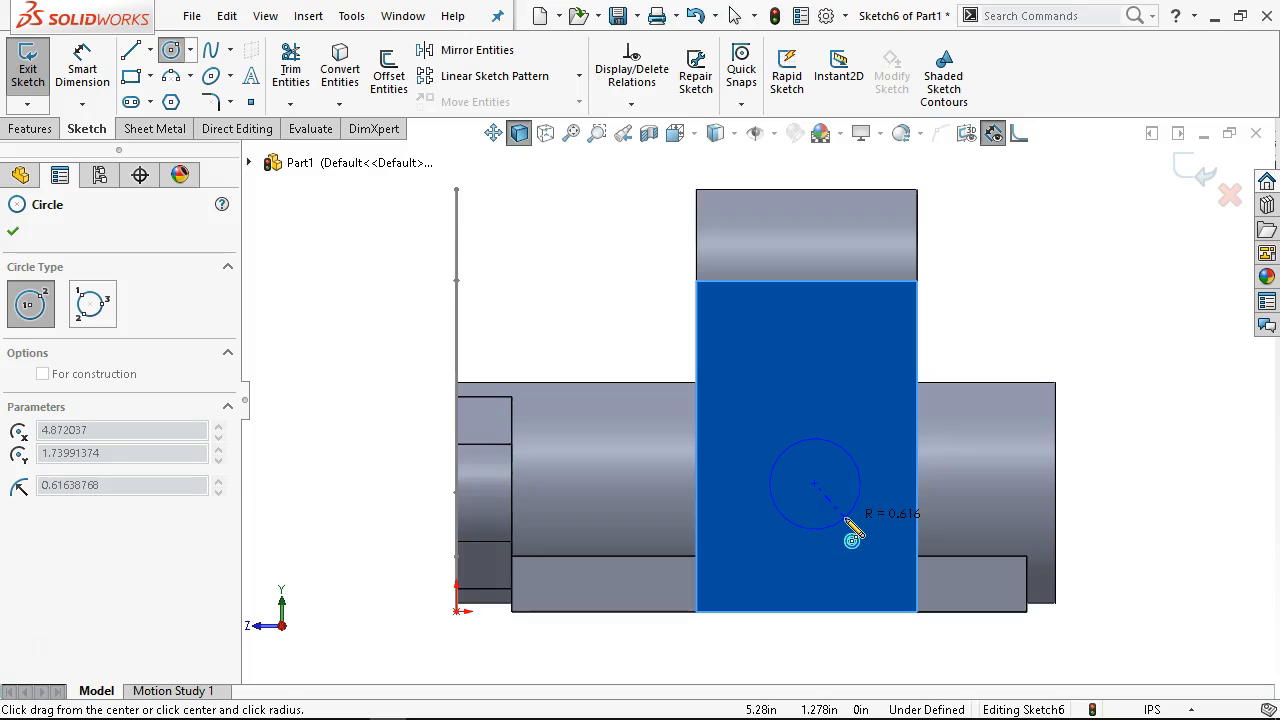
pyautogui.click(848, 523)
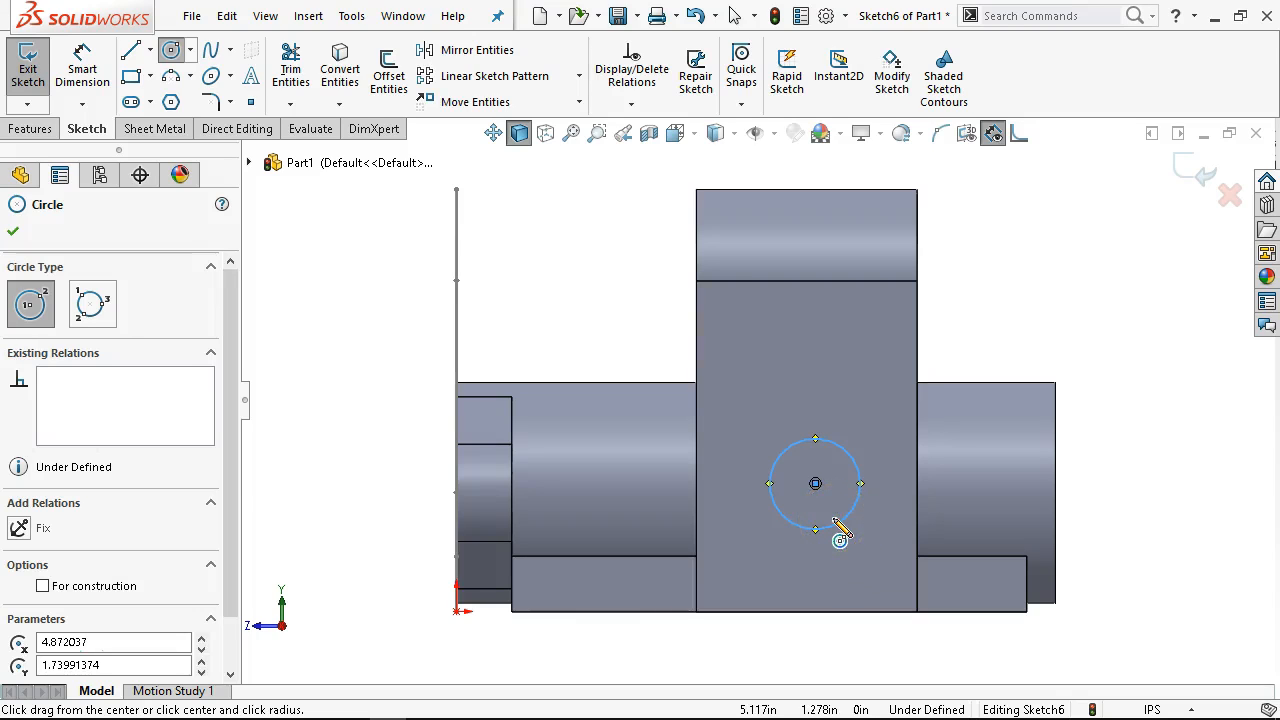
# Dimension the circle's diameter as 2 in
pyautogui.scroll(-2, 815, 530)
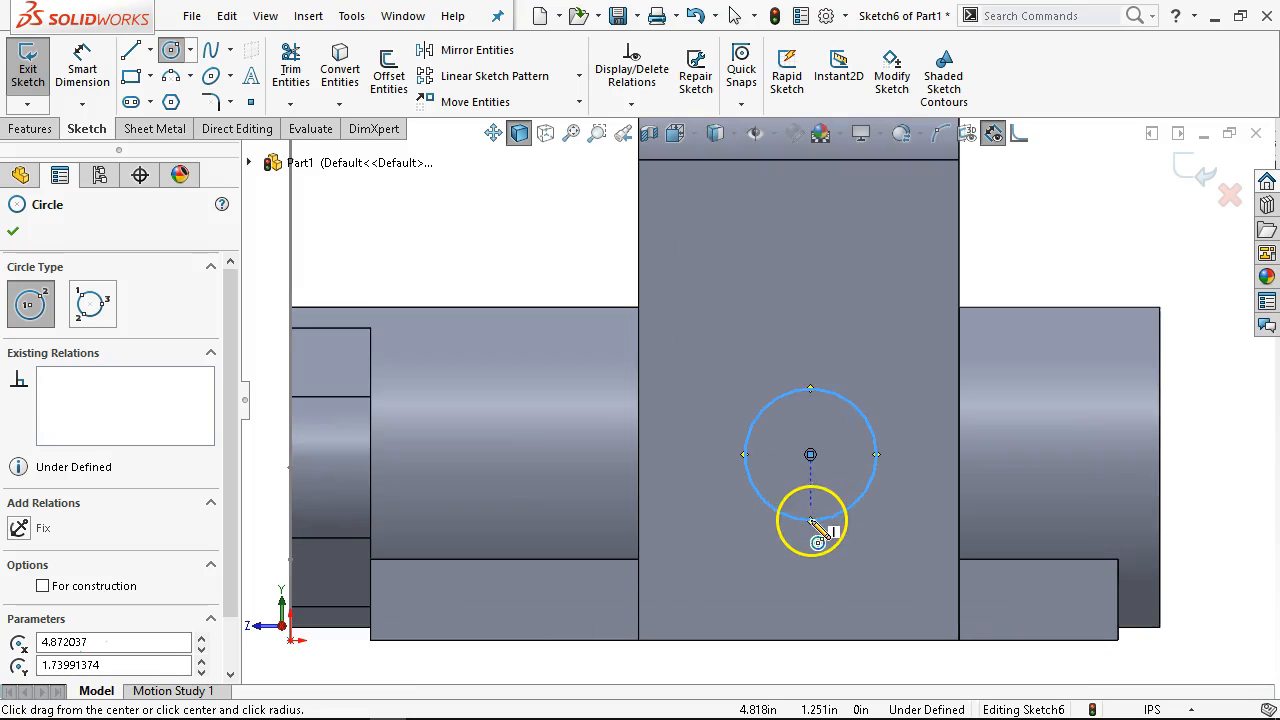
pyautogui.rightClick(823, 306)
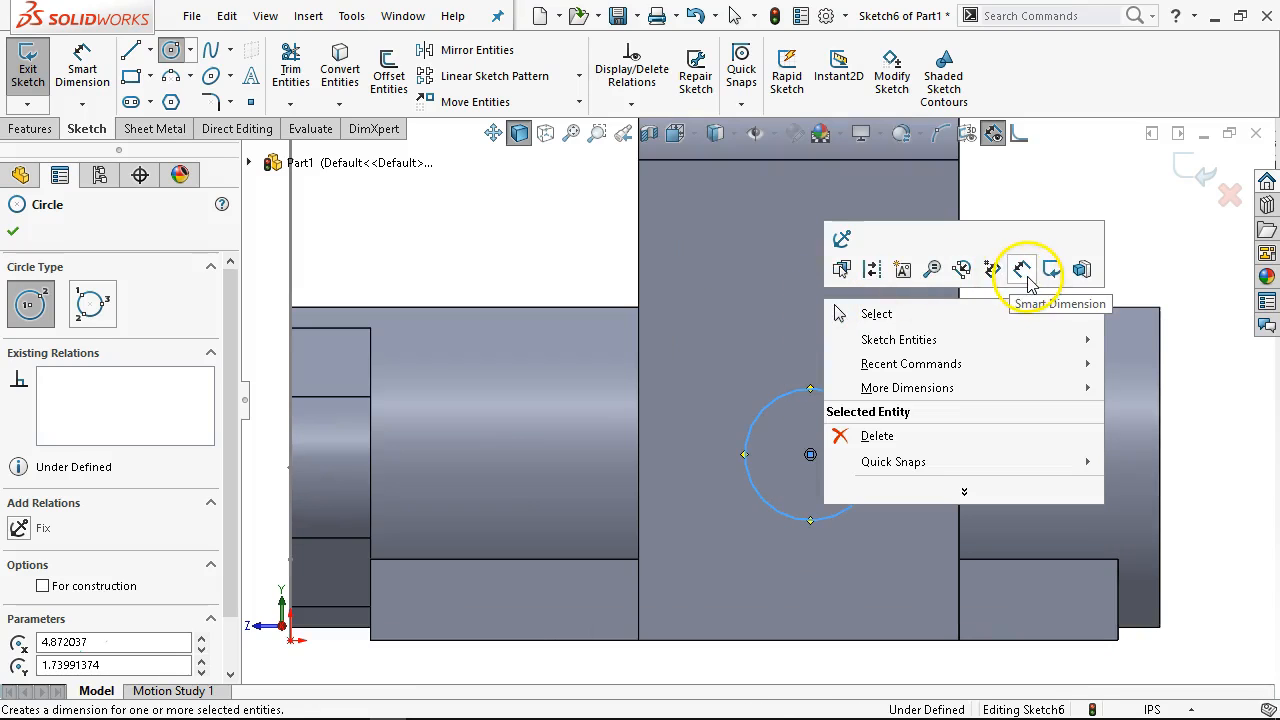
pyautogui.click(1022, 270)
pyautogui.click(859, 414)
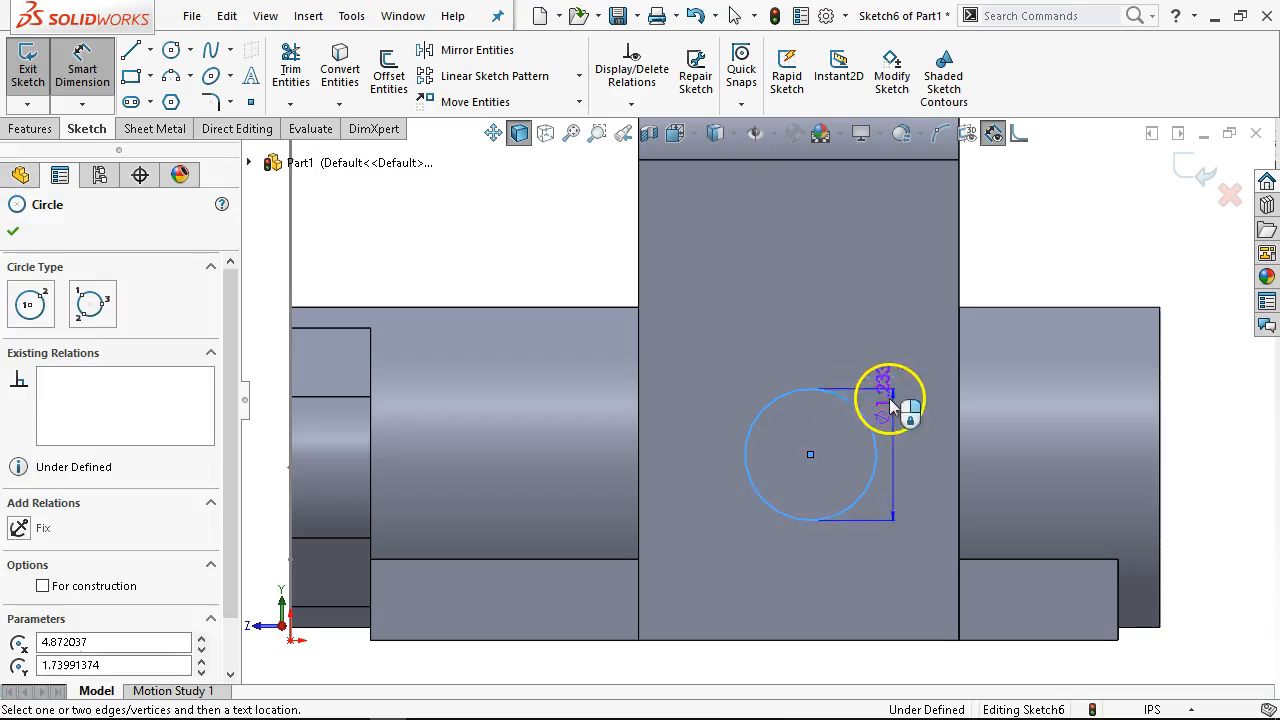
pyautogui.click(1036, 266)
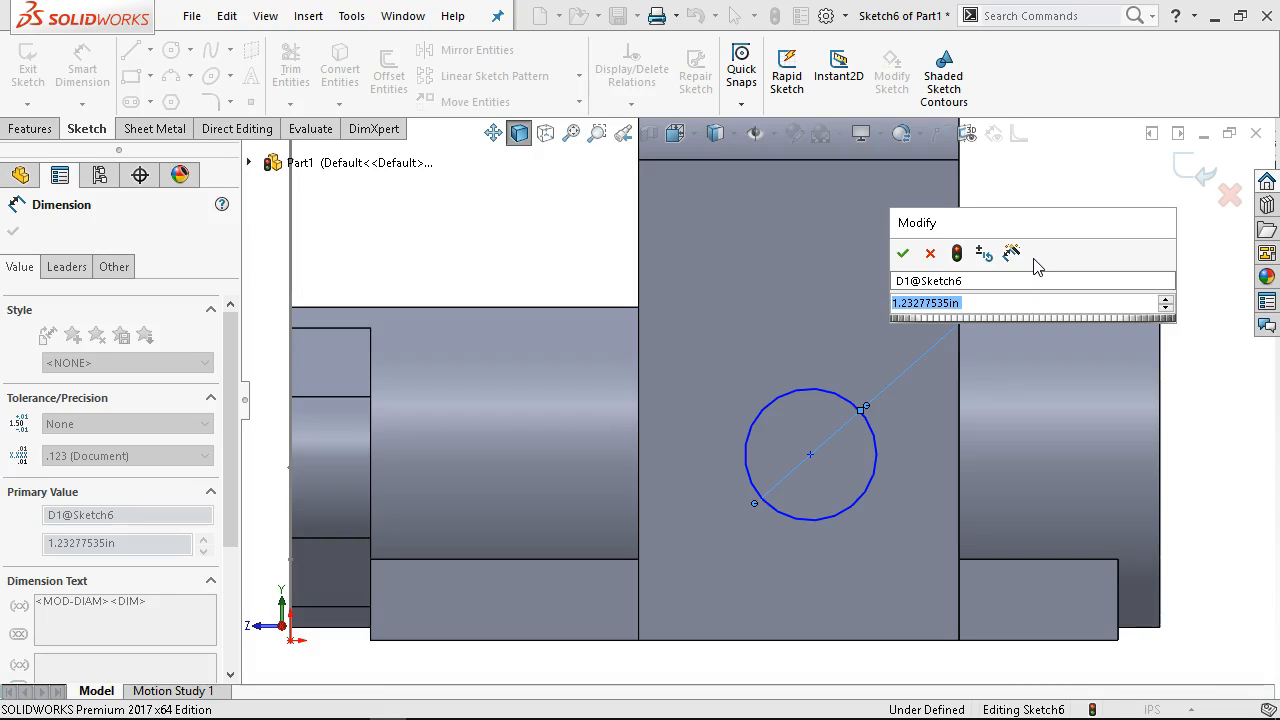
pyautogui.write('2')
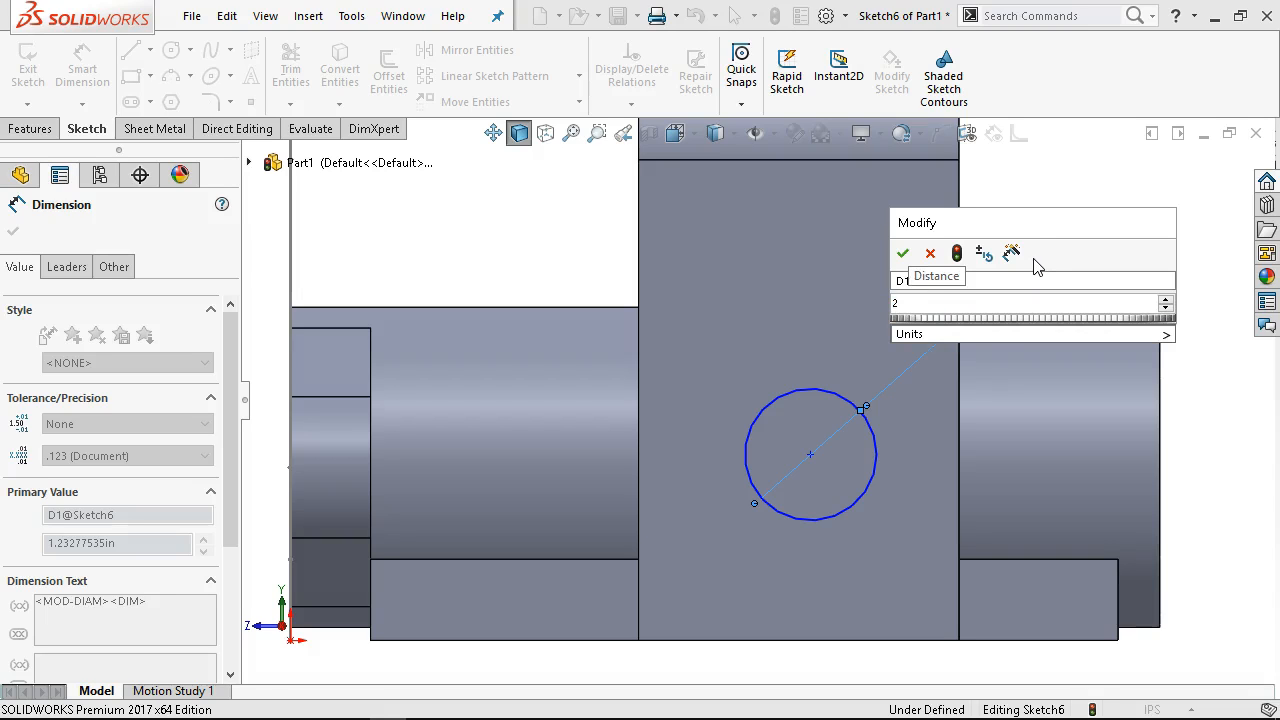
pyautogui.press('Return')
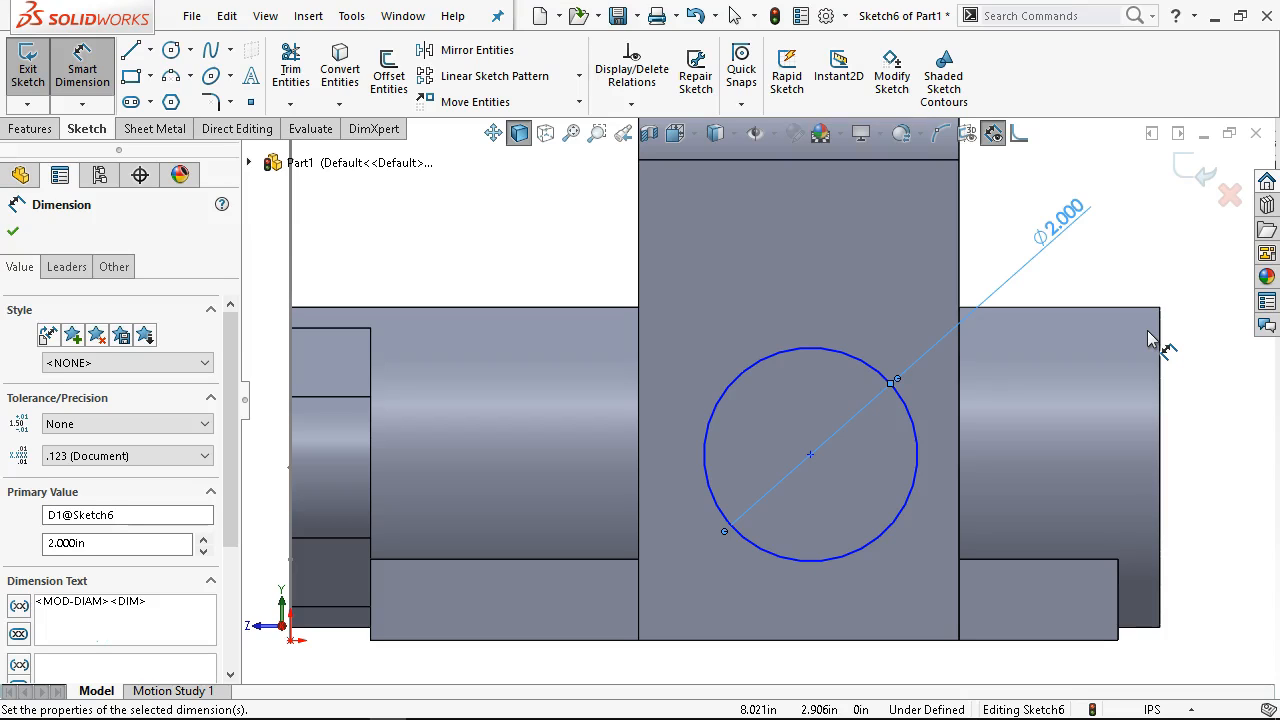
pyautogui.rightClick(514, 262)
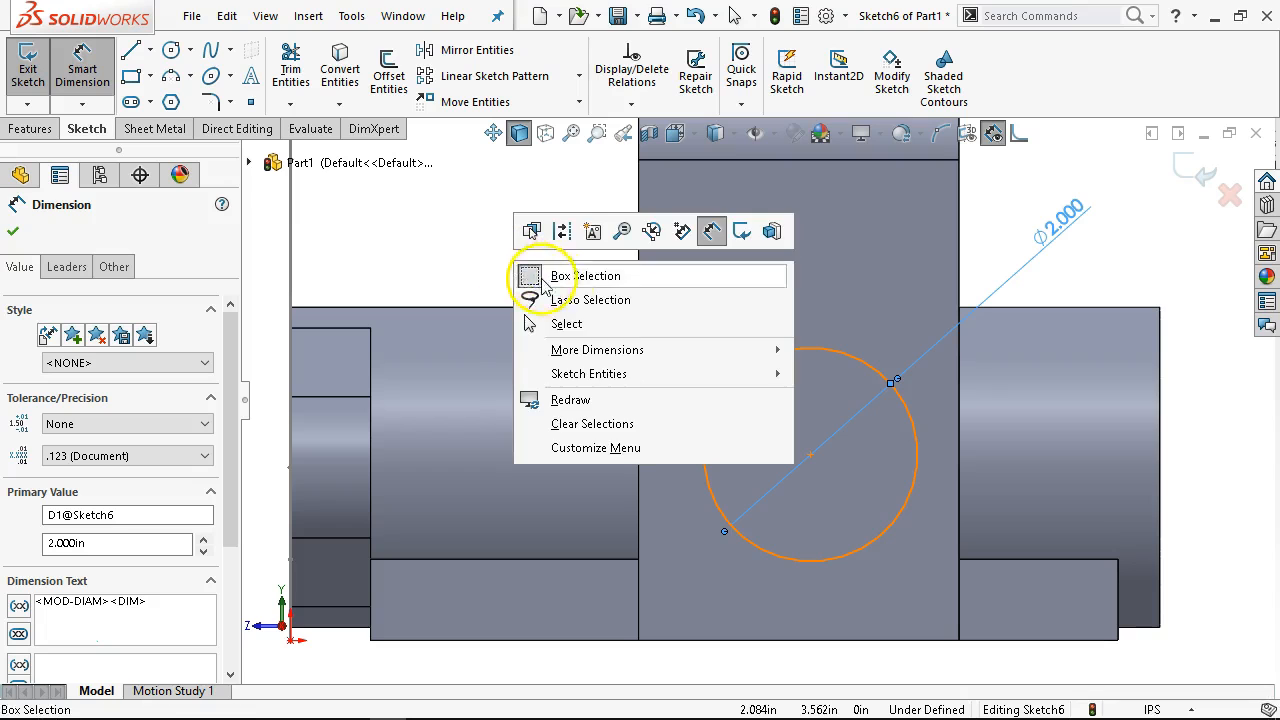
pyautogui.click(566, 323)
# Draw a vertical centerline between the midpoints of the face's bottom and top edges and place the circle's center on it
pyautogui.press('f')
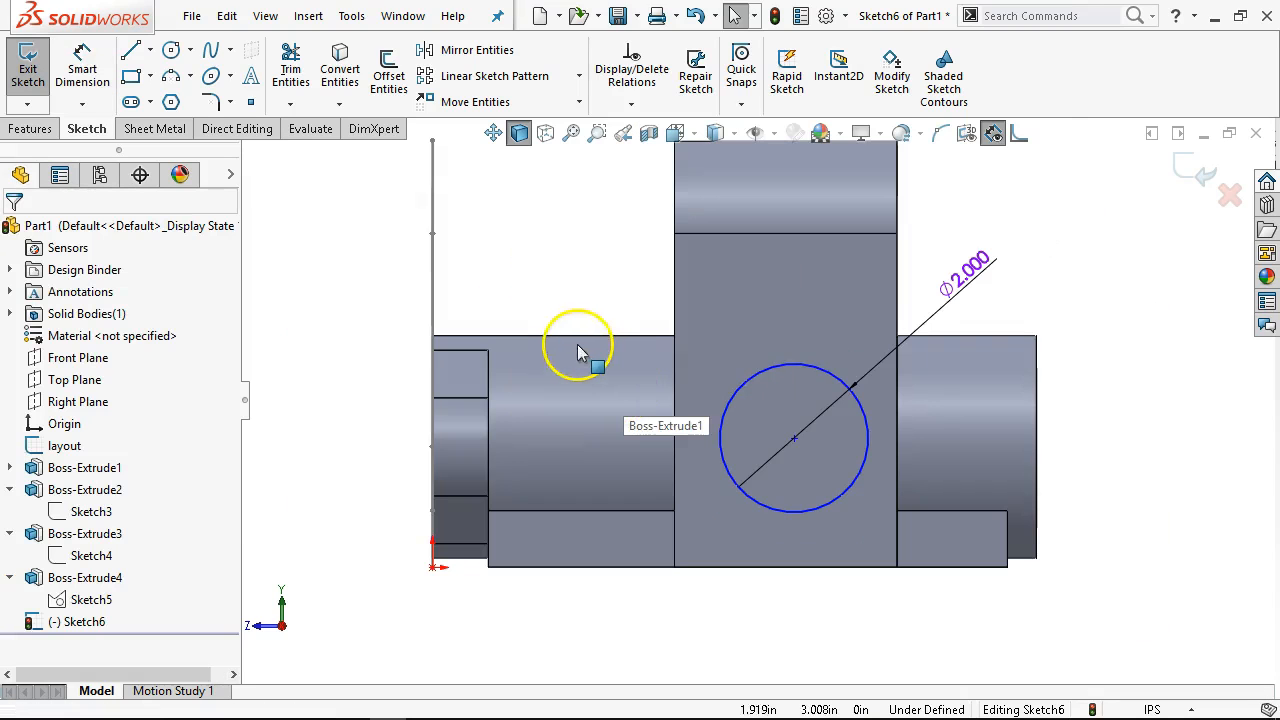
pyautogui.click(149, 52)
pyautogui.click(190, 95)
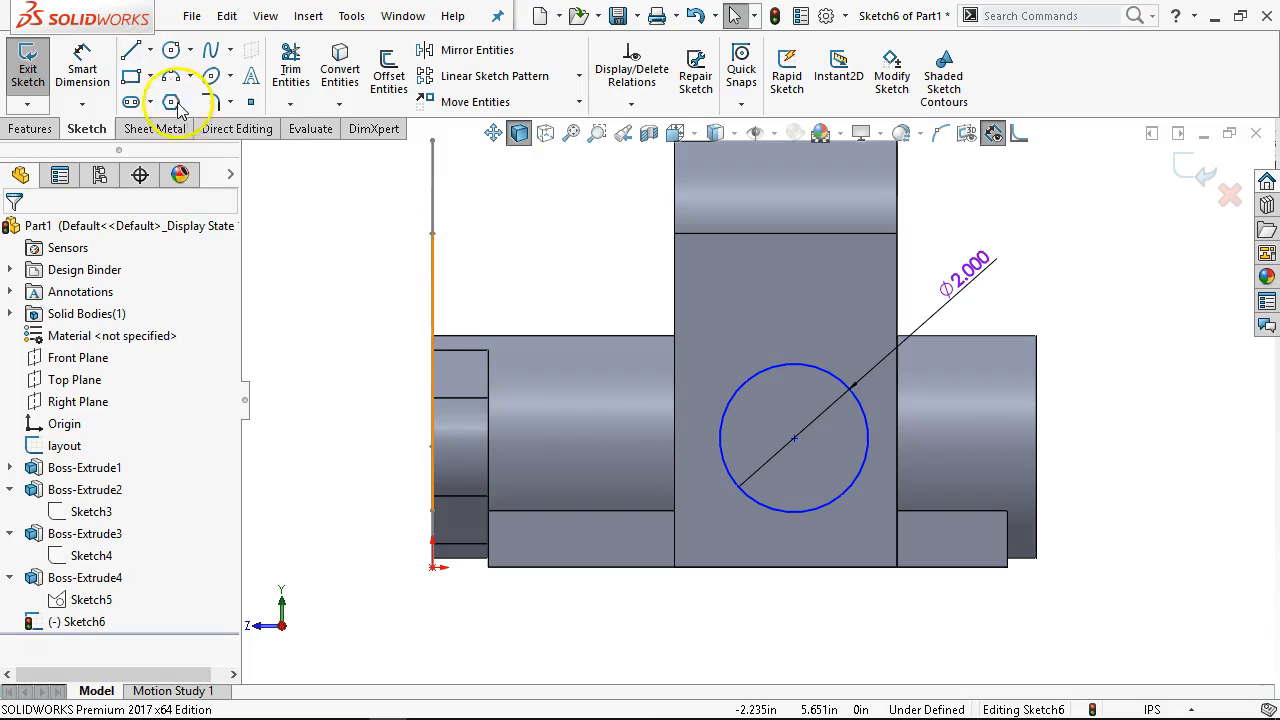
pyautogui.click(785, 567)
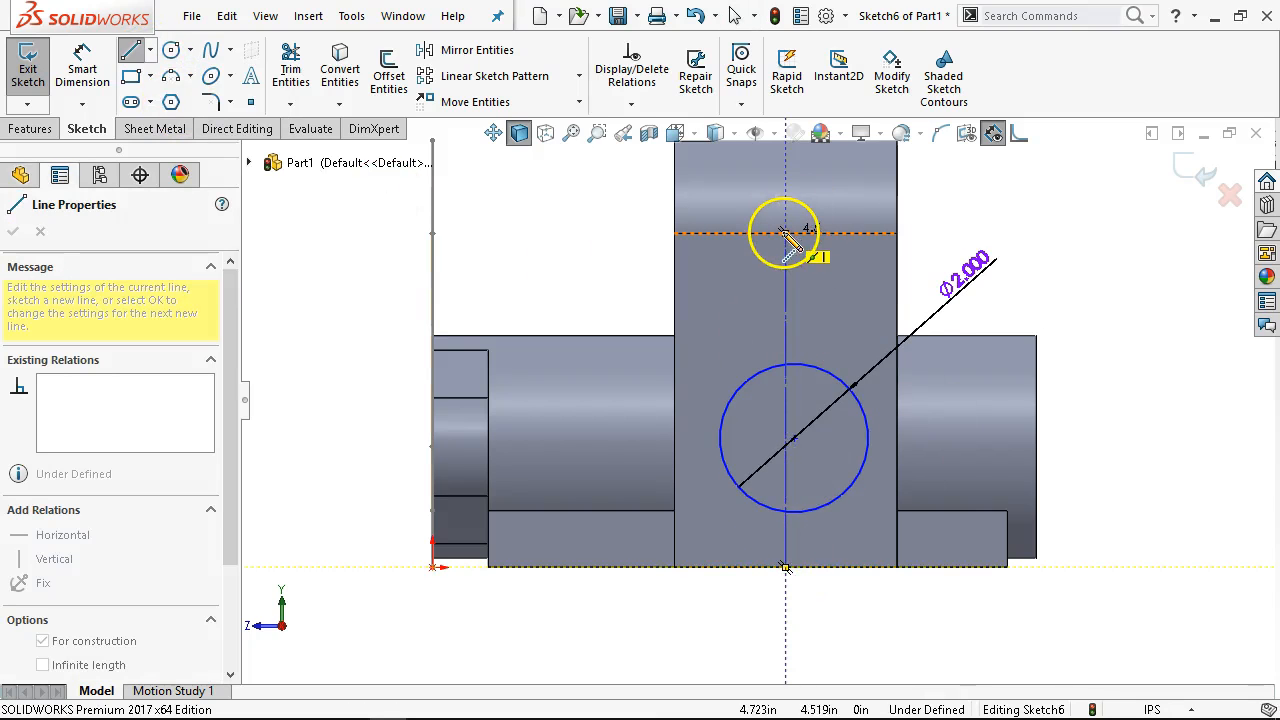
pyautogui.click(785, 233)
pyautogui.rightClick(925, 237)
pyautogui.click(927, 241)
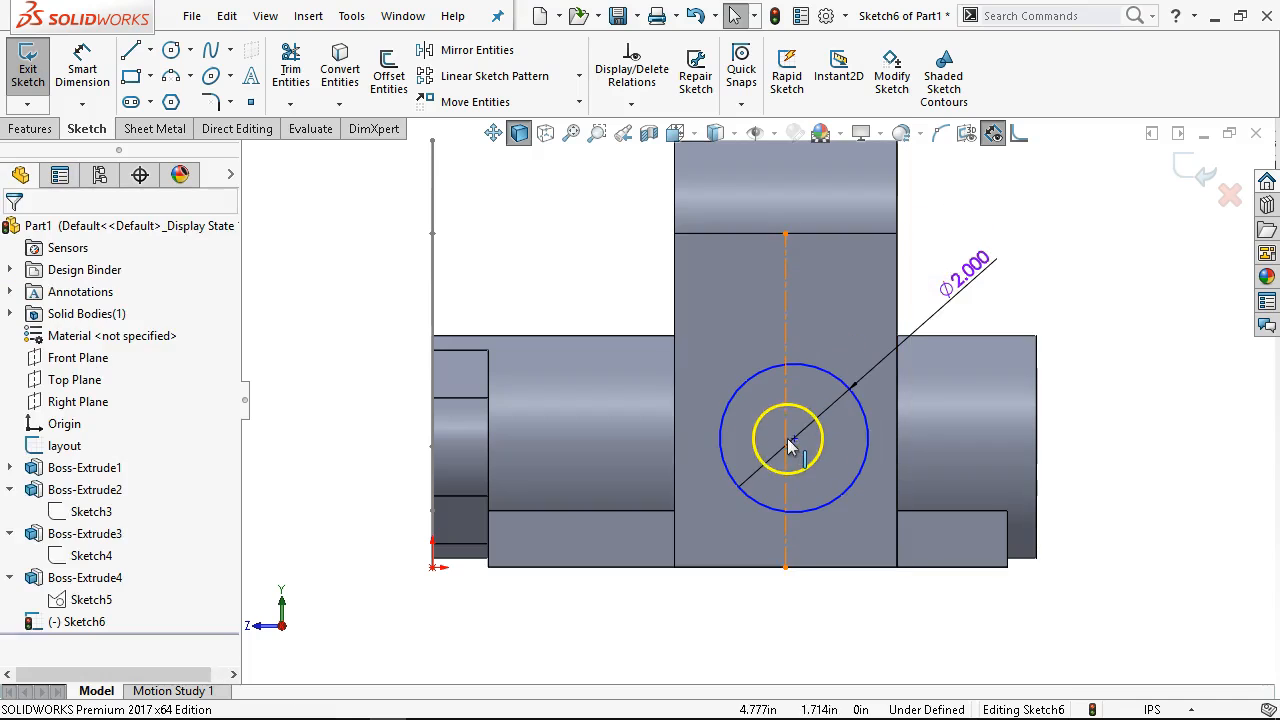
pyautogui.moveTo(793, 440)
pyautogui.mouseDown()
pyautogui.moveTo(866, 489)
pyautogui.moveTo(777, 449)
pyautogui.moveTo(812, 478)
pyautogui.moveTo(785, 455)
pyautogui.mouseUp()
# Add a driven horizontal dimension from the layout's vertical line to the circle's center and place it below the base
pyautogui.click(84, 65)
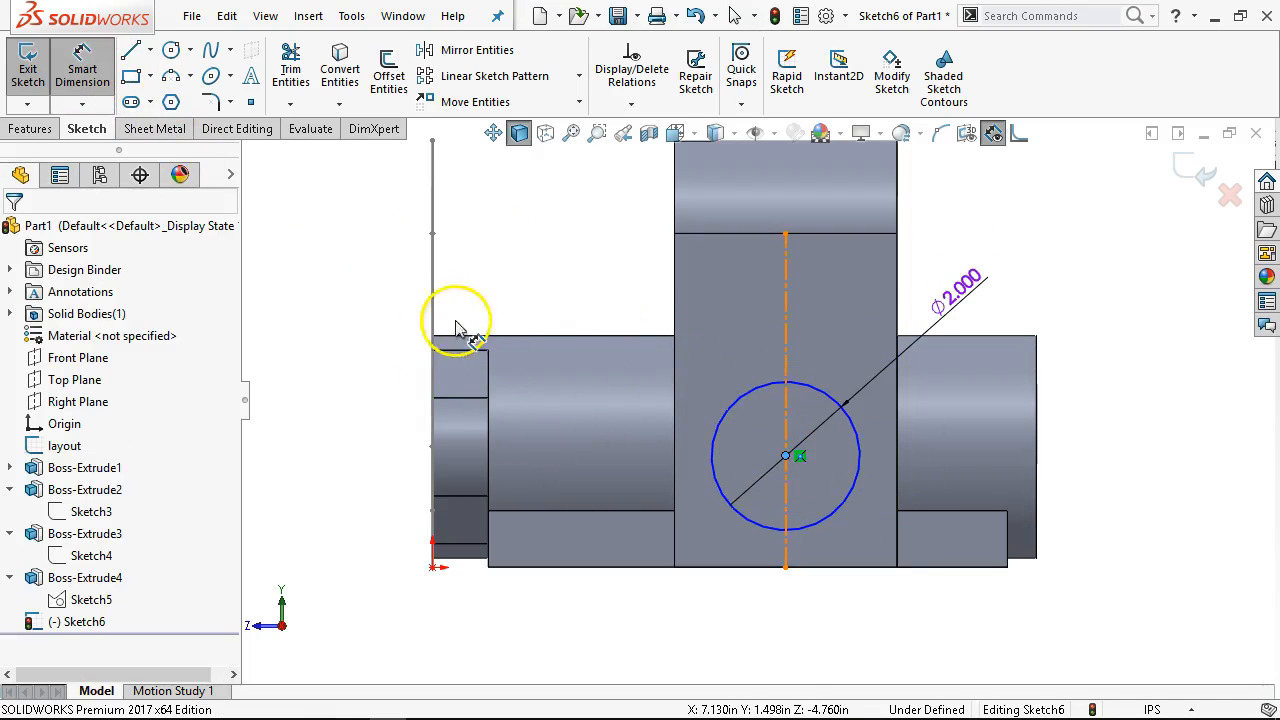
pyautogui.click(433, 436)
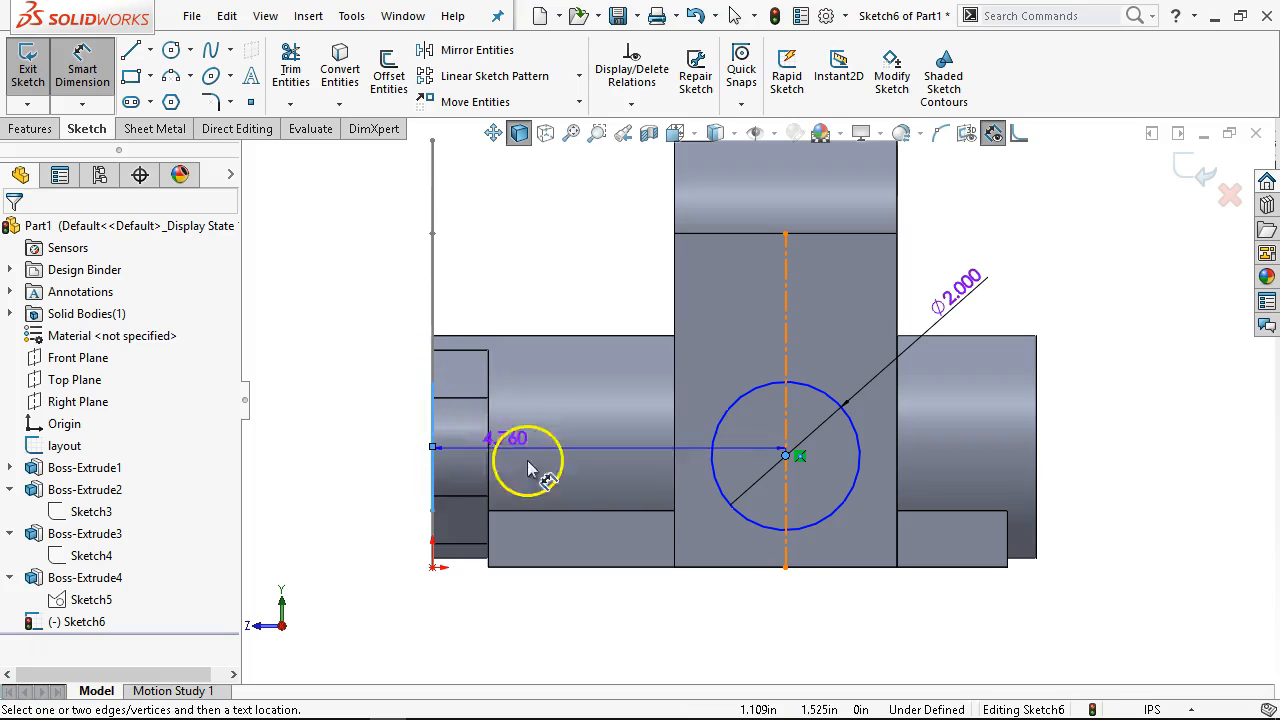
pyautogui.click(760, 520)
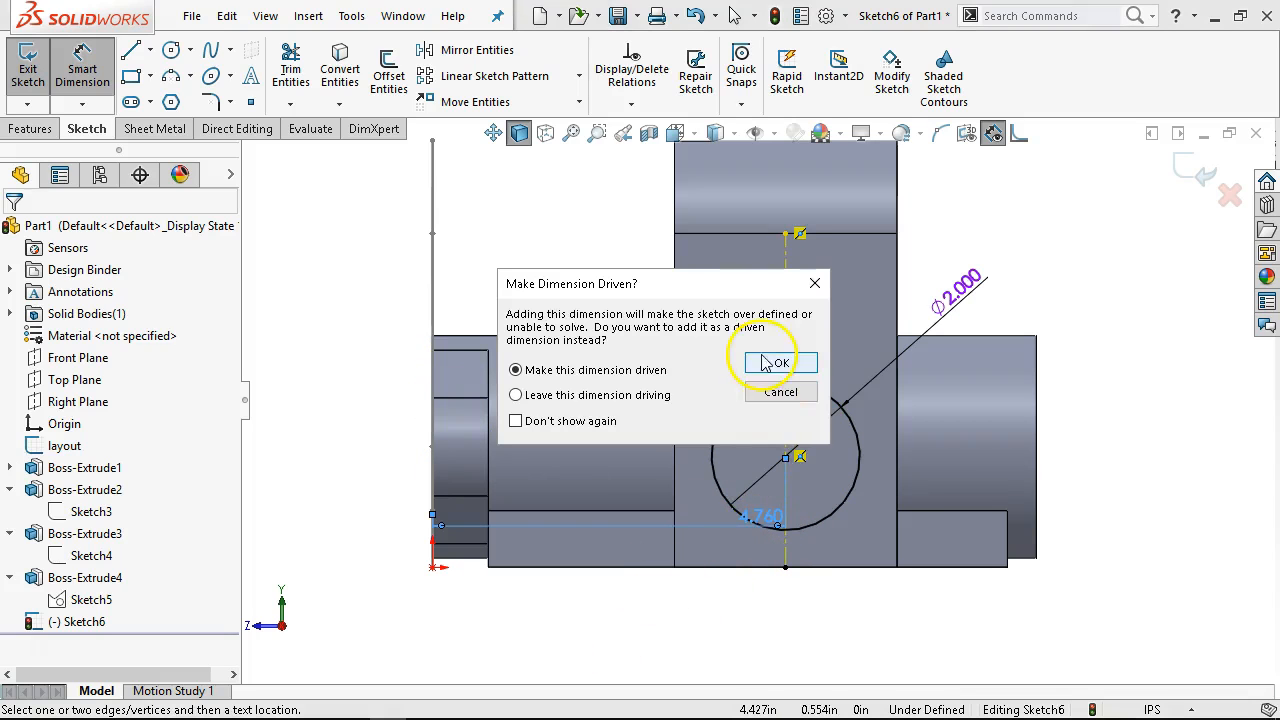
pyautogui.click(766, 363)
pyautogui.rightClick(737, 529)
pyautogui.click(778, 578)
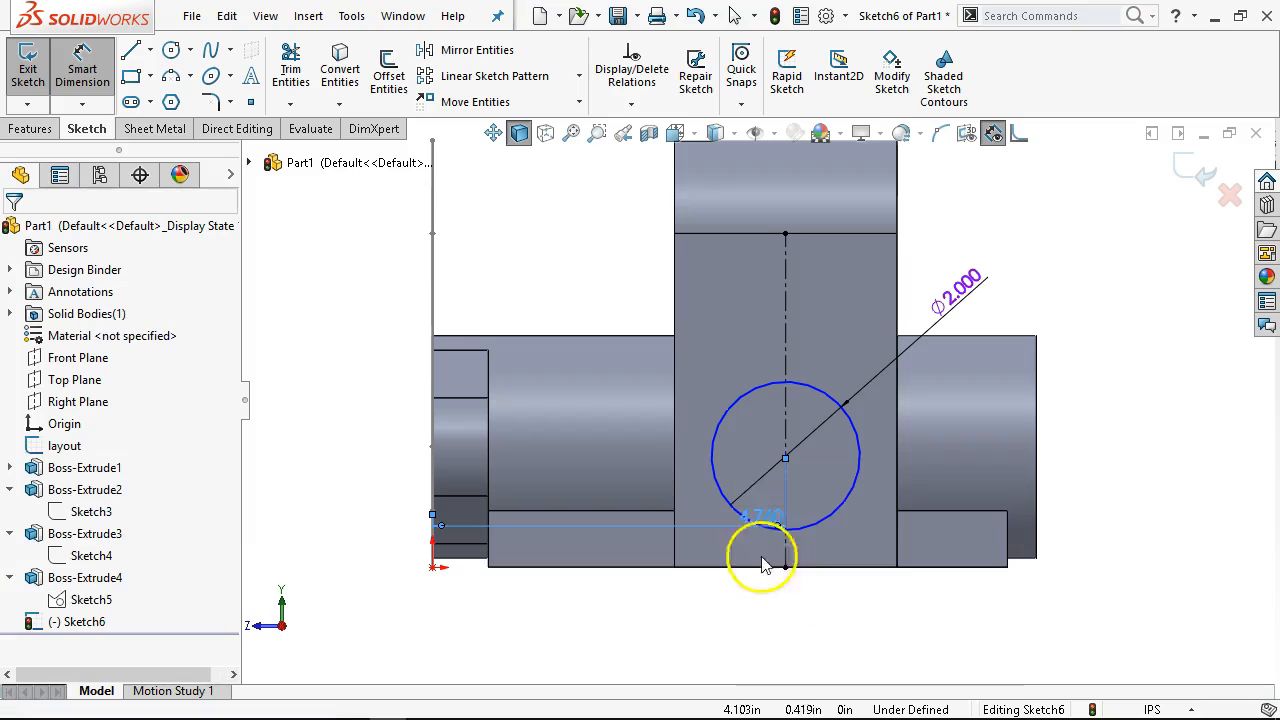
pyautogui.moveTo(760, 530); pyautogui.dragTo(628, 612)
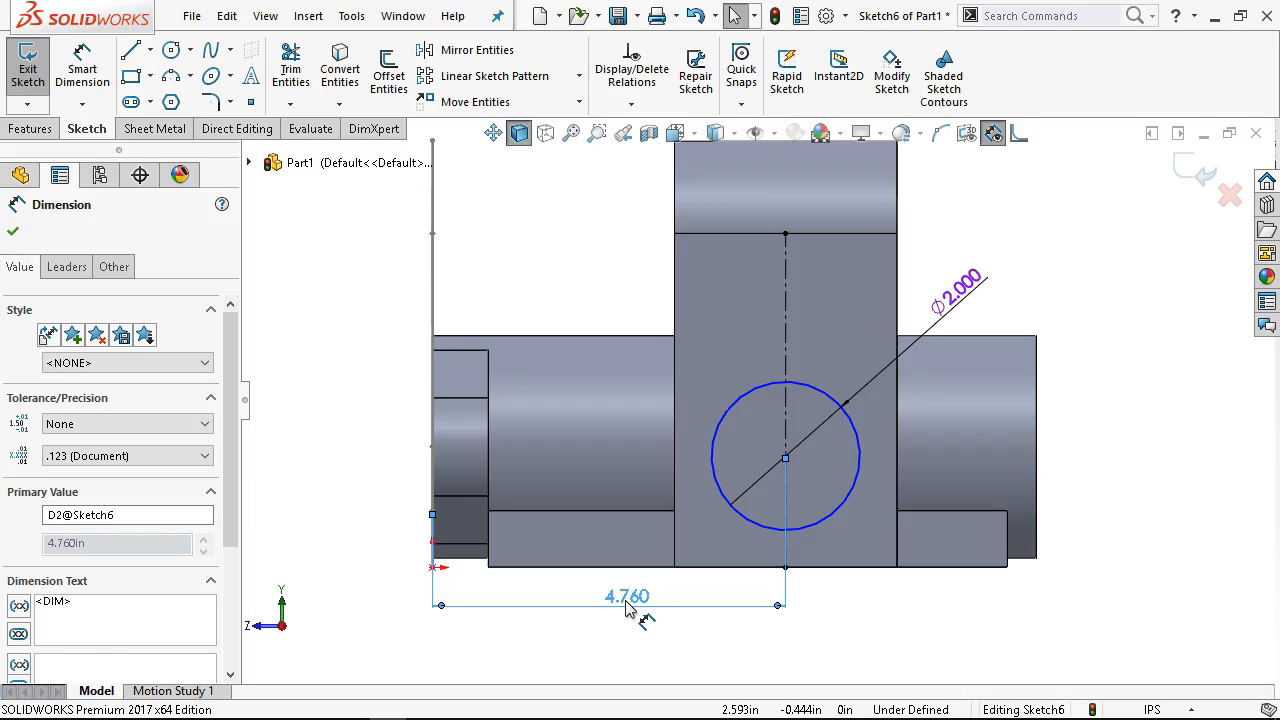
pyautogui.click(680, 577)
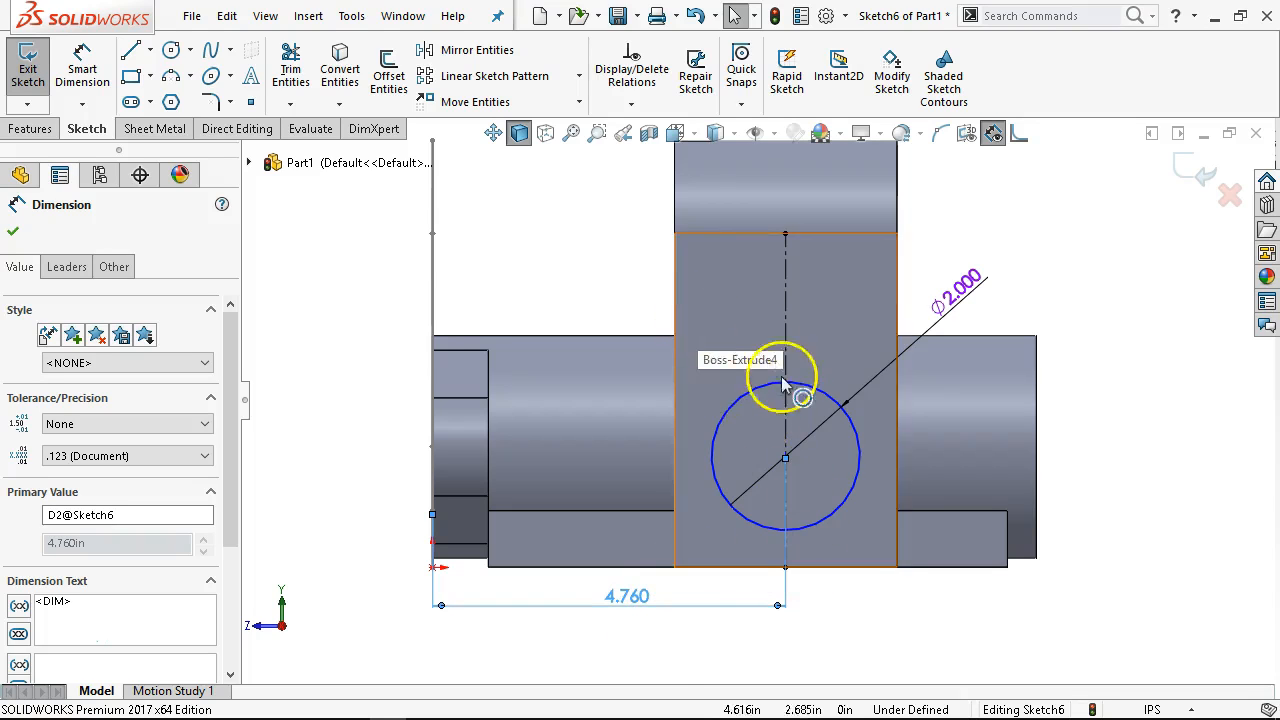
# Shift the circle's center up the centerline to about 1.85 in above the base's bottom edge and exit the sketch
pyautogui.moveTo(785, 459); pyautogui.dragTo(779, 508)
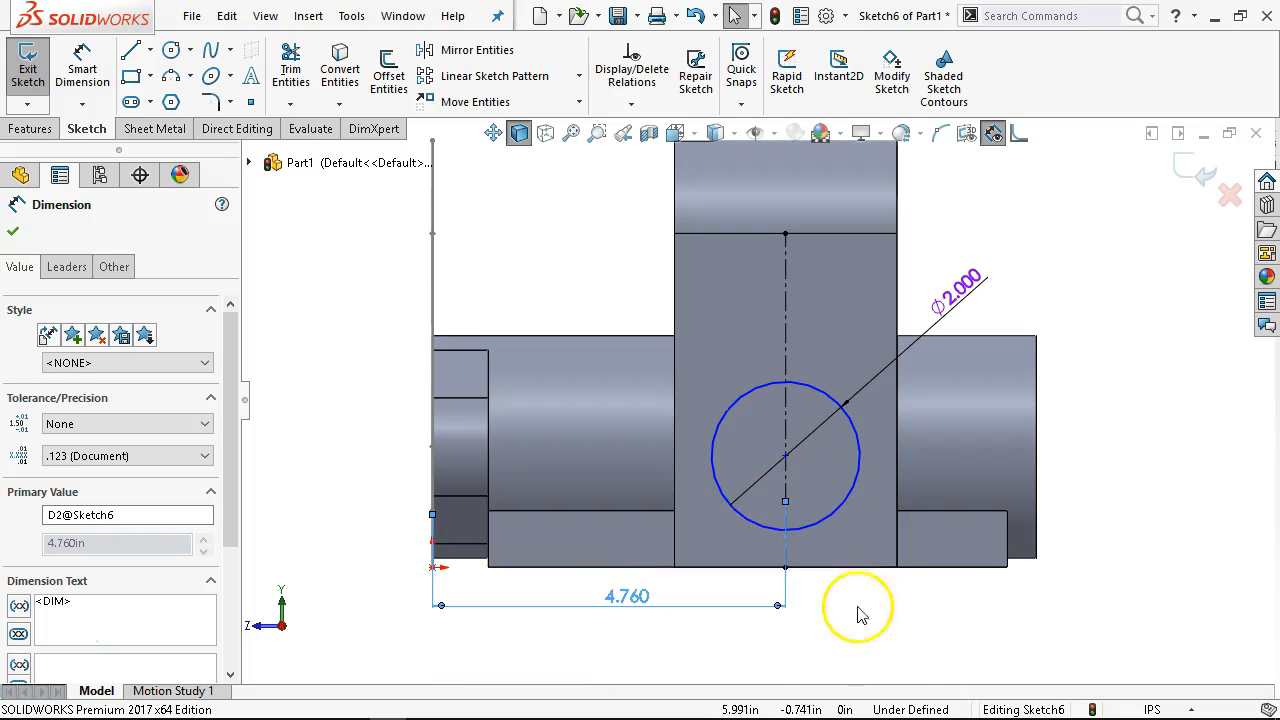
pyautogui.click(904, 635)
pyautogui.click(817, 546)
pyautogui.moveTo(785, 456); pyautogui.dragTo(785, 430)
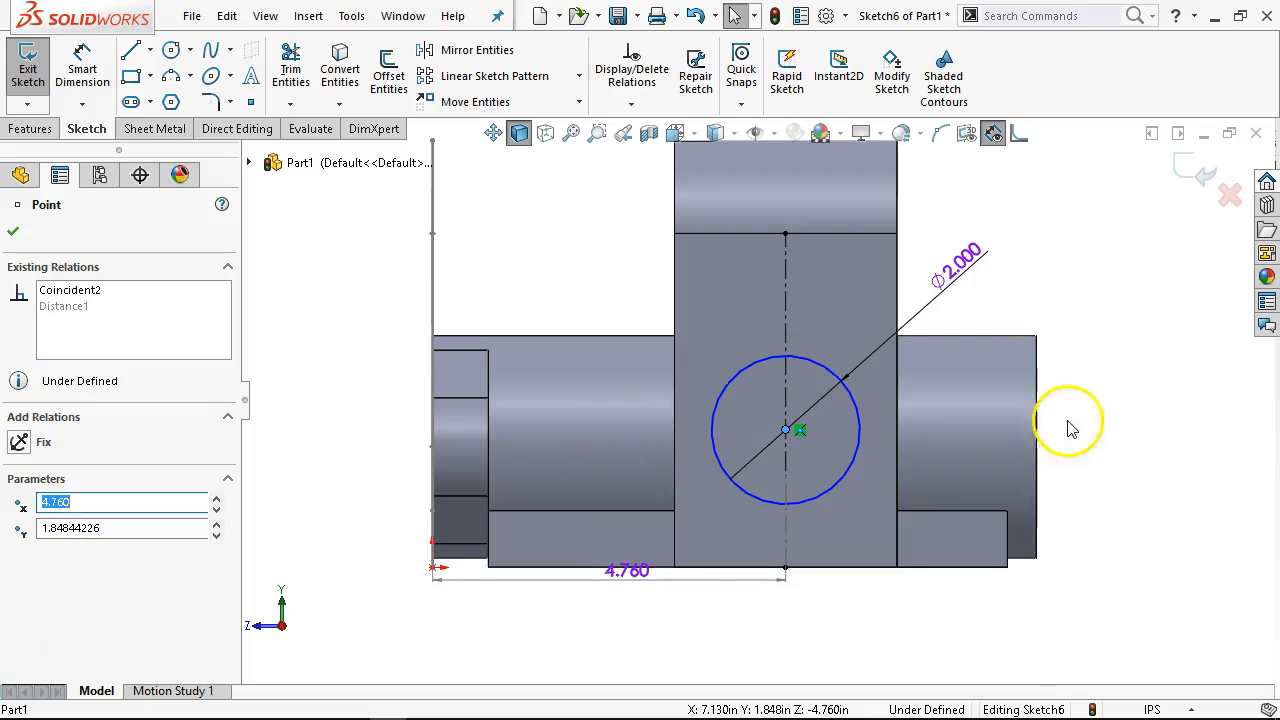
pyautogui.click(1189, 168)
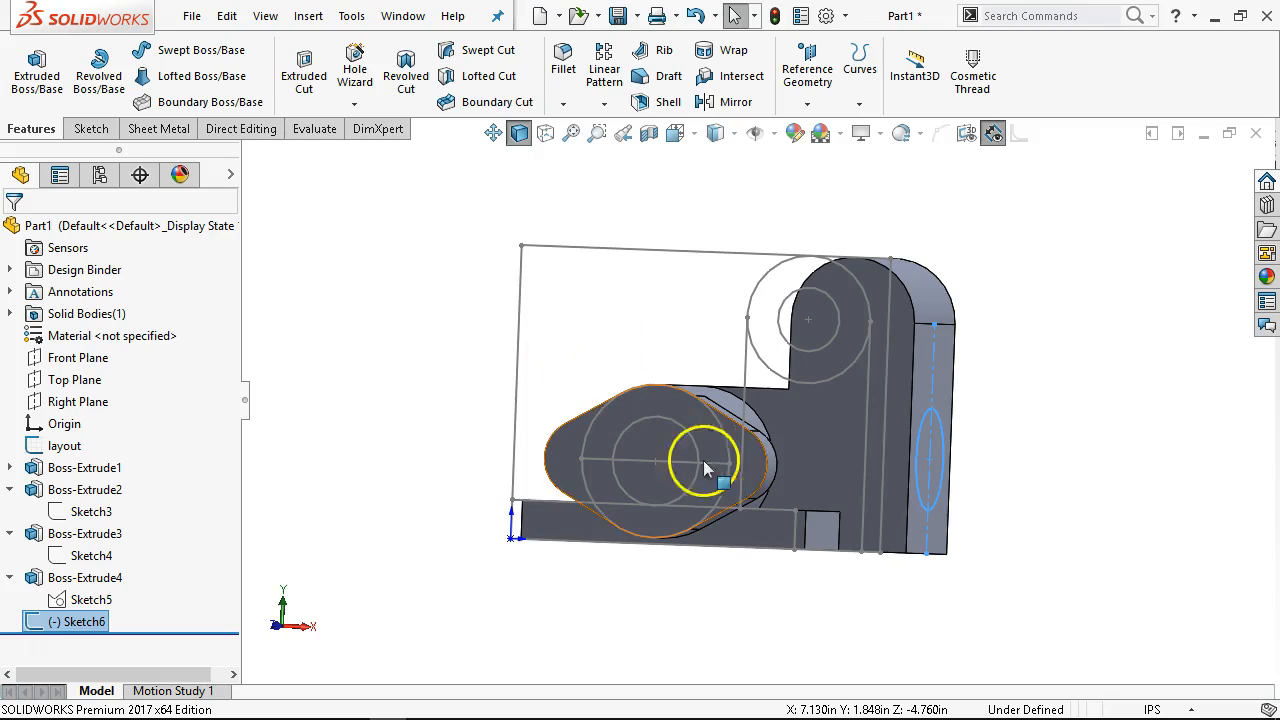
# Edit the upright arm's profile sketch and draw a horizontal line between its two vertical sides, slightly above the bottom edge
pyautogui.click(1108, 520)
pyautogui.hotkey('ctrl', '1')
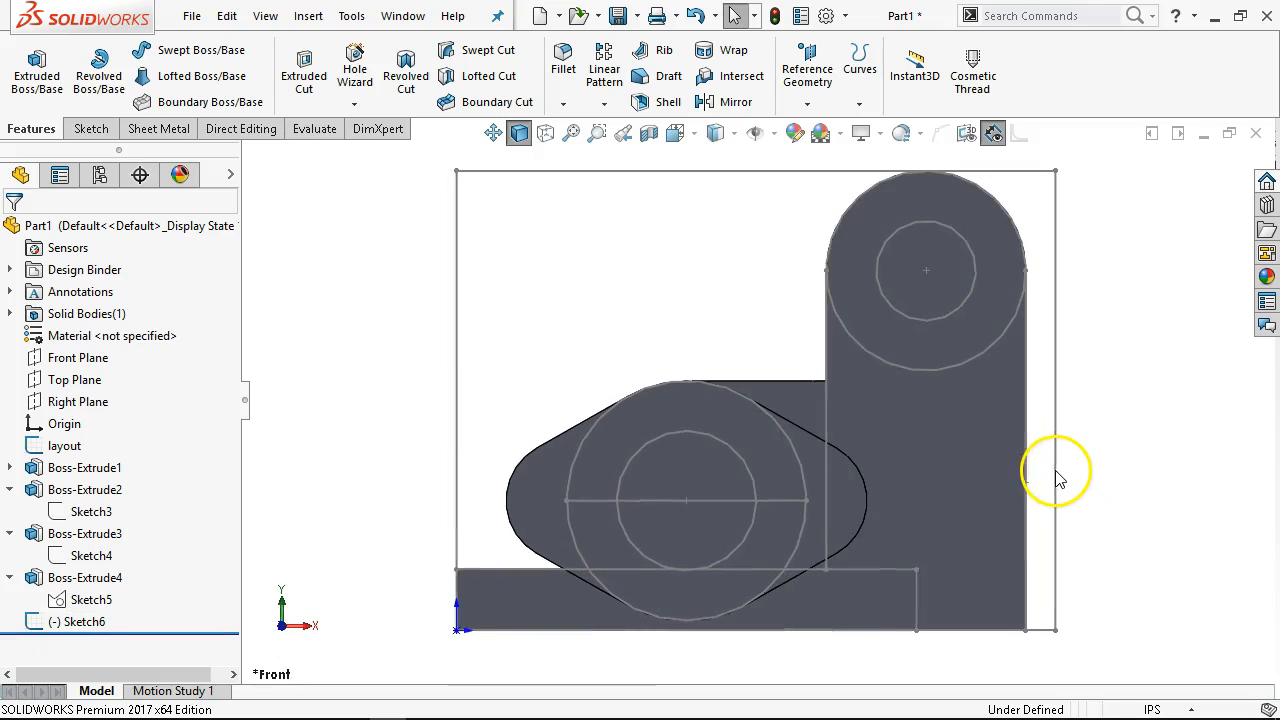
pyautogui.rightClick(100, 600)
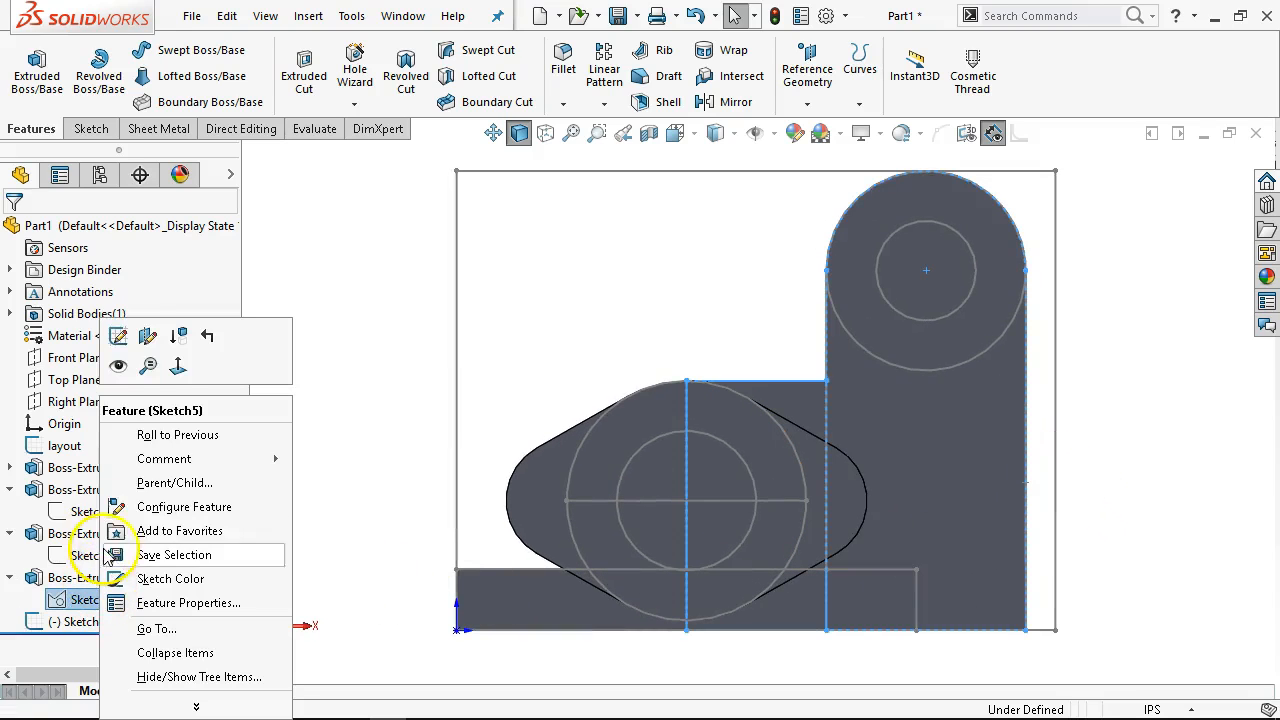
pyautogui.click(118, 337)
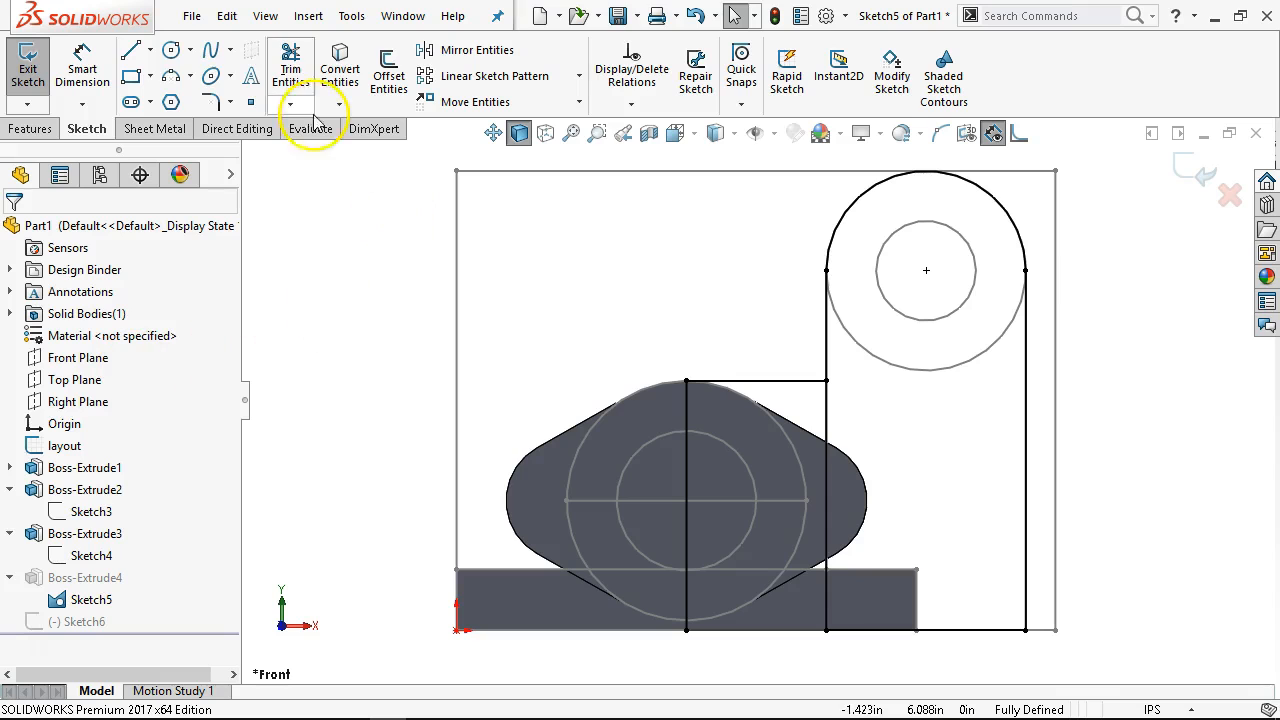
pyautogui.click(136, 51)
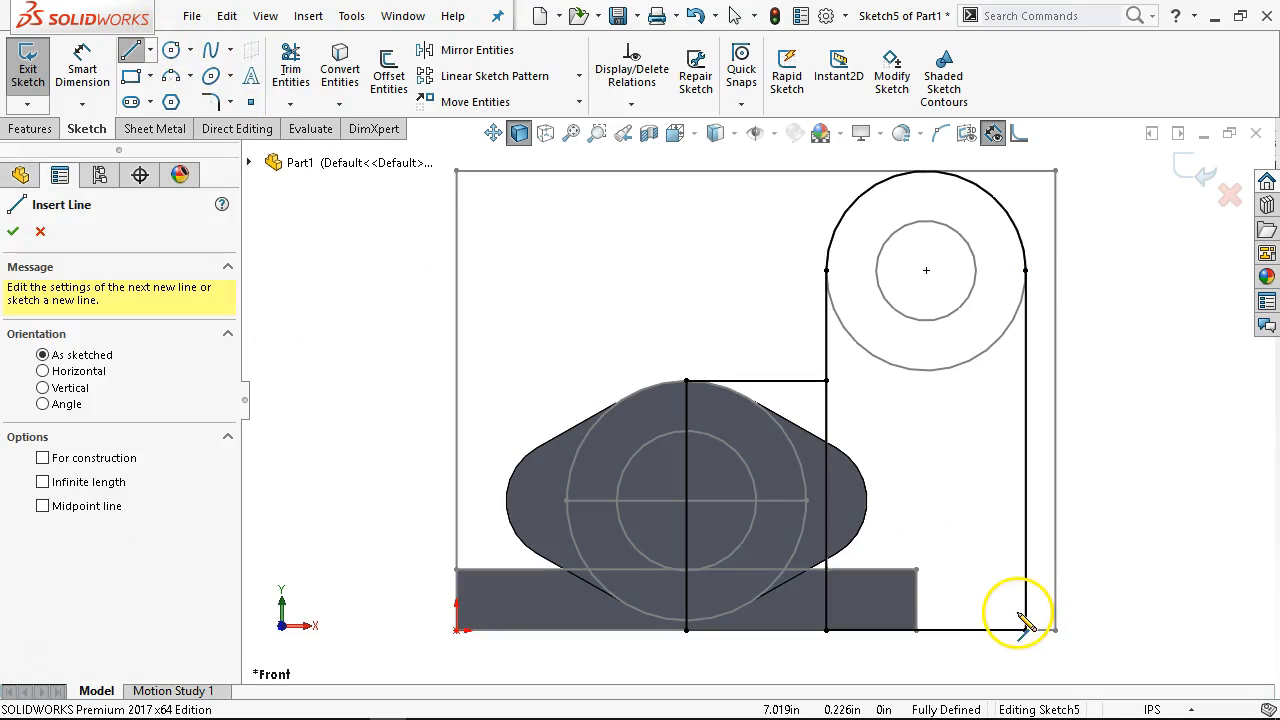
pyautogui.click(1025, 607)
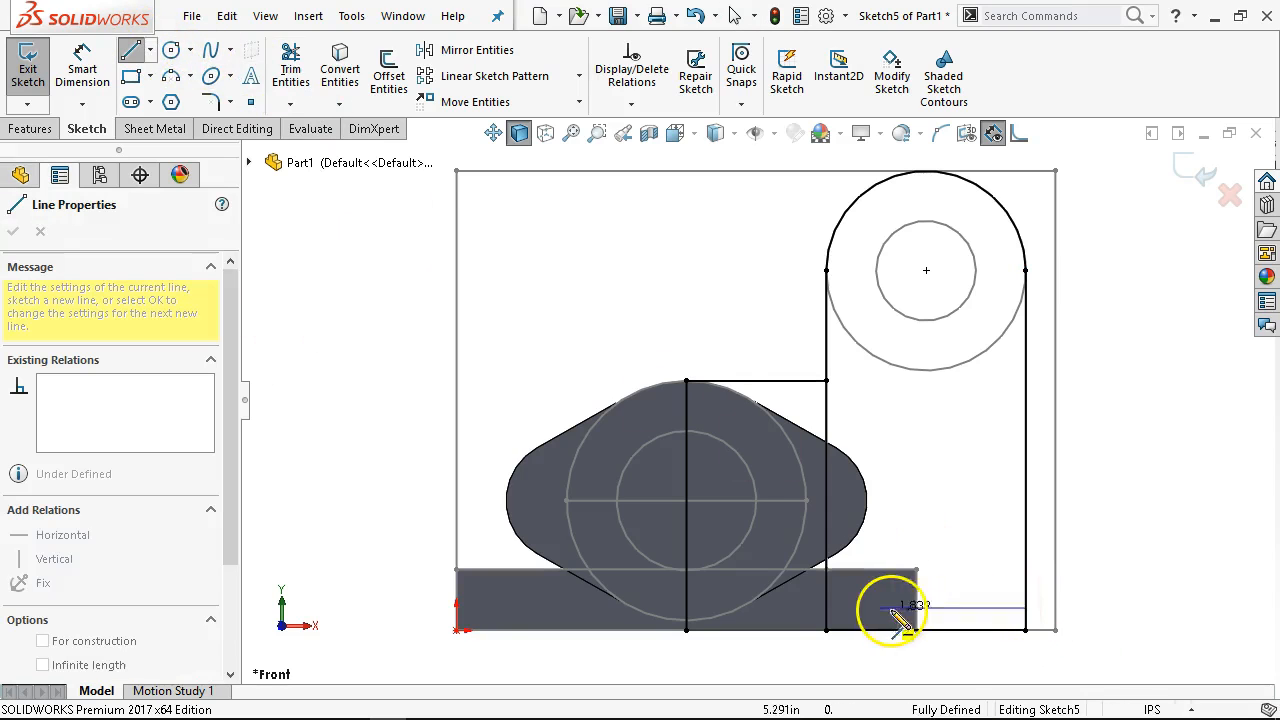
pyautogui.click(833, 603)
pyautogui.rightClick(975, 477)
pyautogui.click(1169, 448)
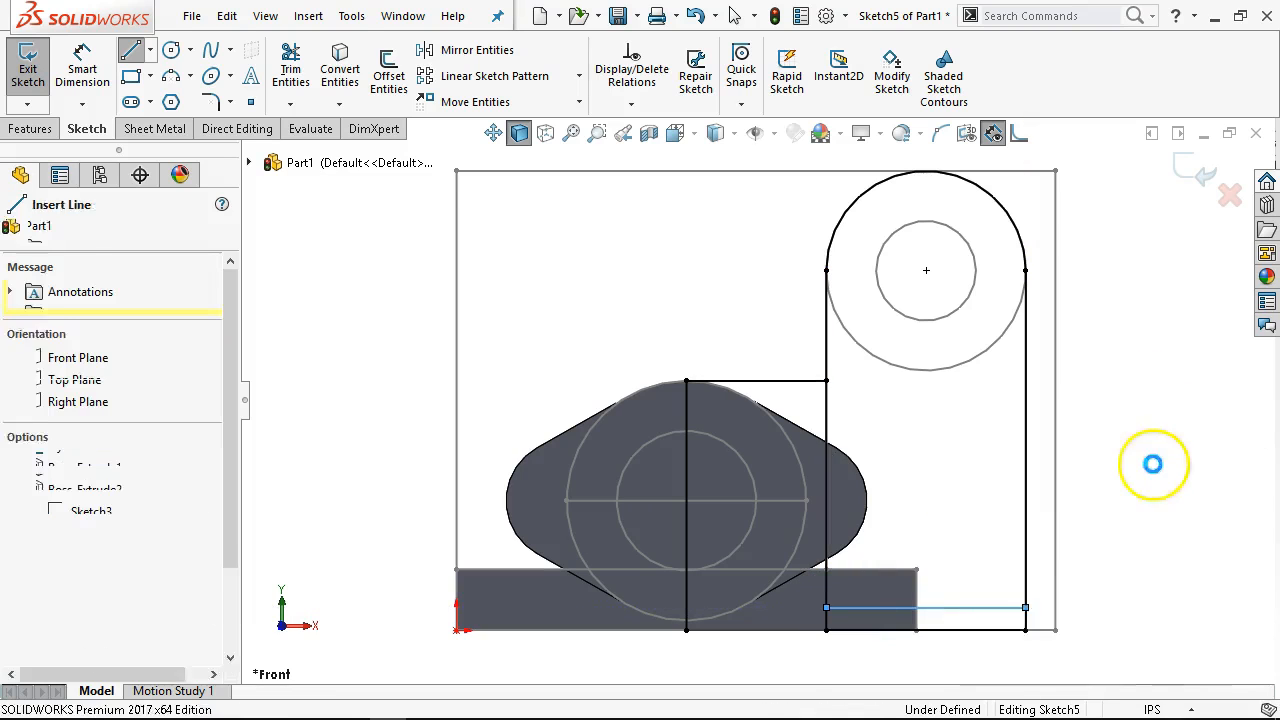
# Dimension the new line 0.24 in above the profile's bottom edge and exit the sketch
pyautogui.click(970, 631)
pyautogui.click(972, 607)
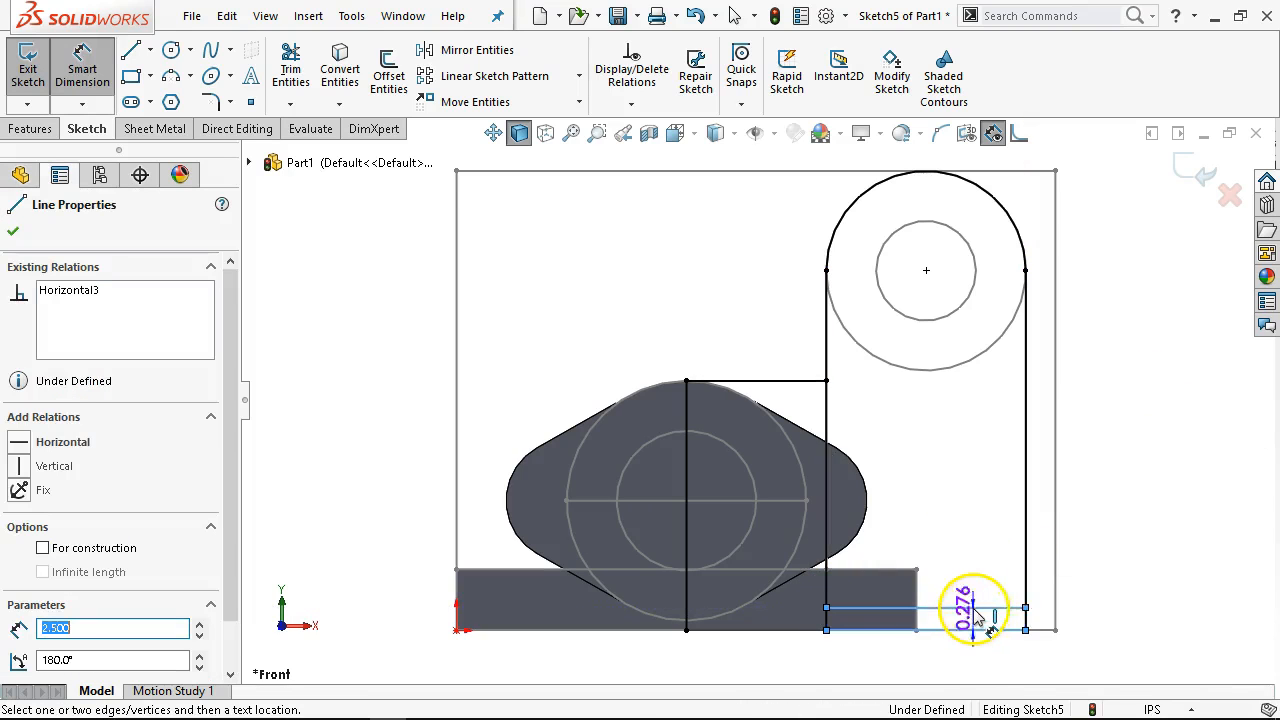
pyautogui.click(1122, 562)
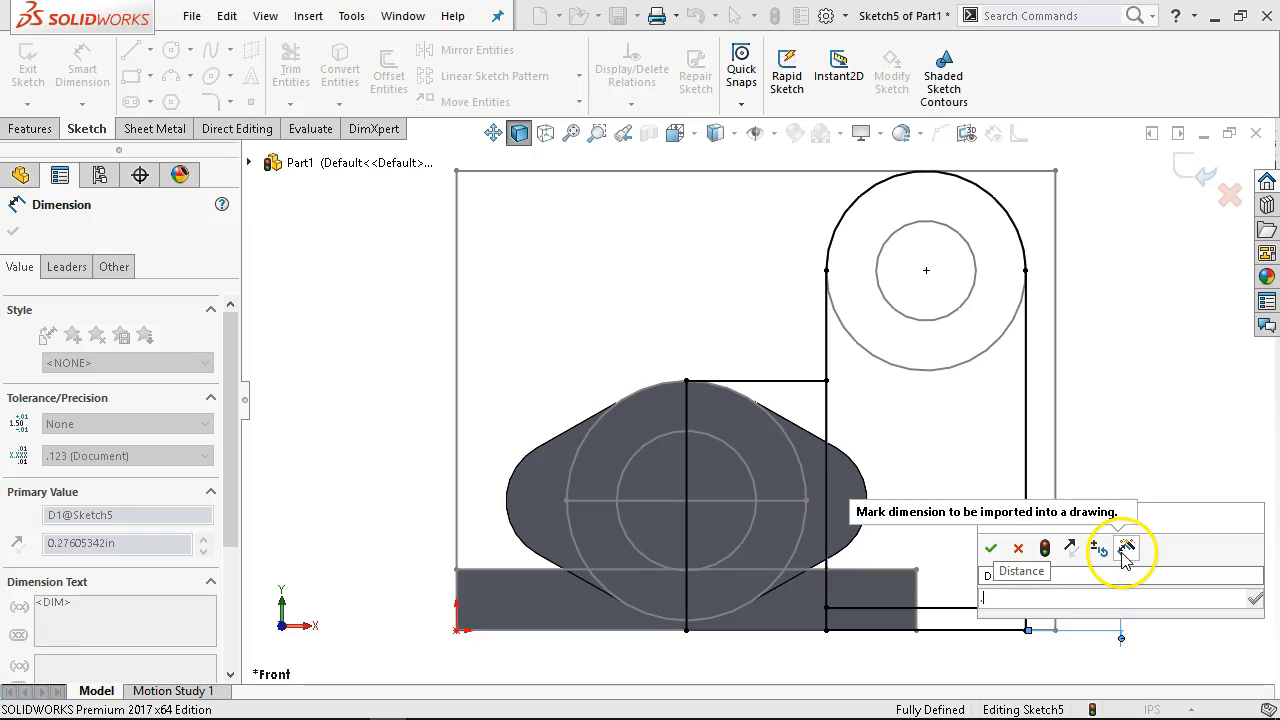
pyautogui.write('.24')
pyautogui.press('Return')
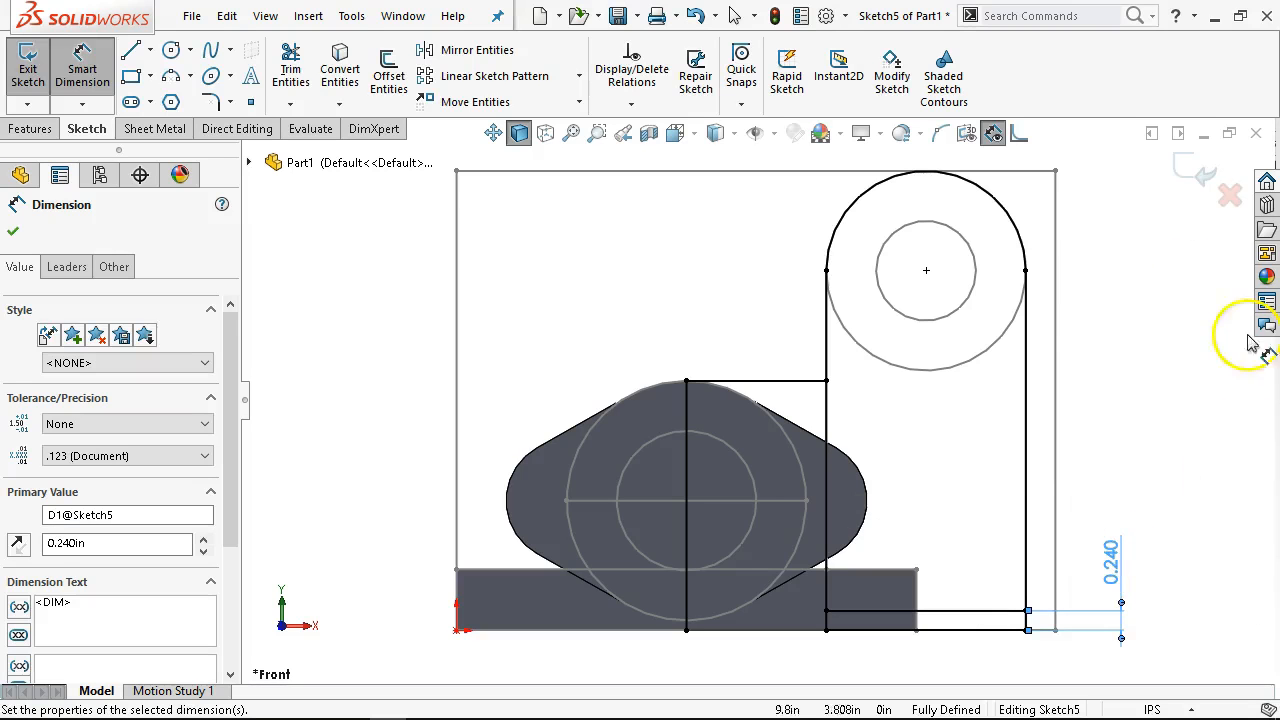
pyautogui.click(1190, 168)
# Open the flagged circle sketch on the arm's side face for editing and view it face-on
pyautogui.moveTo(1034, 389)
pyautogui.mouseDown(button='middle')
pyautogui.moveTo(951, 380)
pyautogui.moveTo(951, 409)
pyautogui.mouseUp(button='middle')
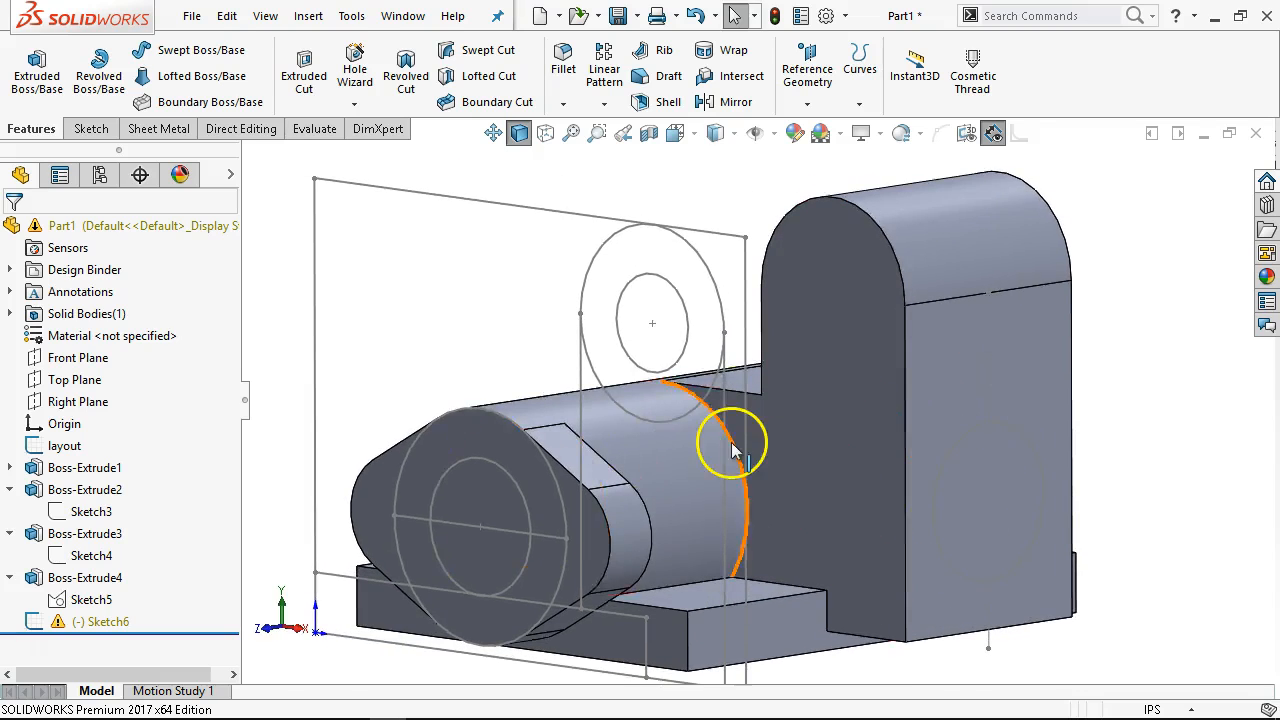
pyautogui.scroll(3, 737, 445)
pyautogui.rightClick(100, 621)
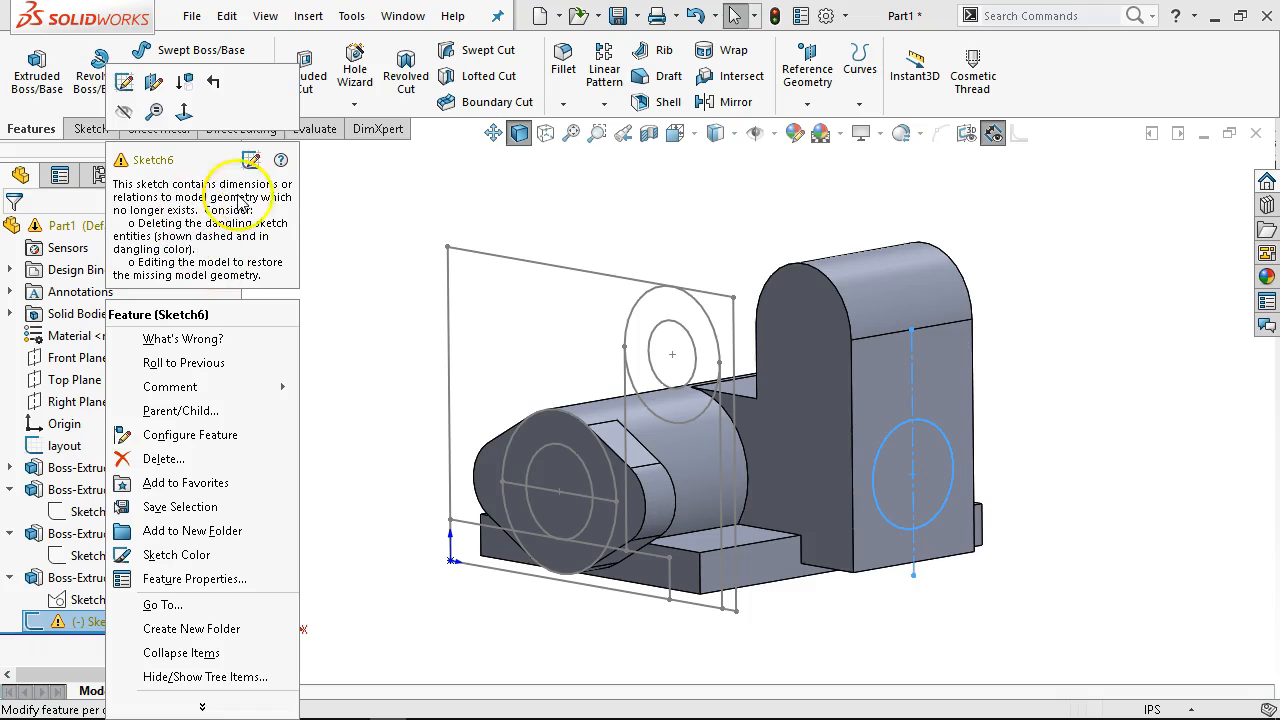
pyautogui.click(366, 388)
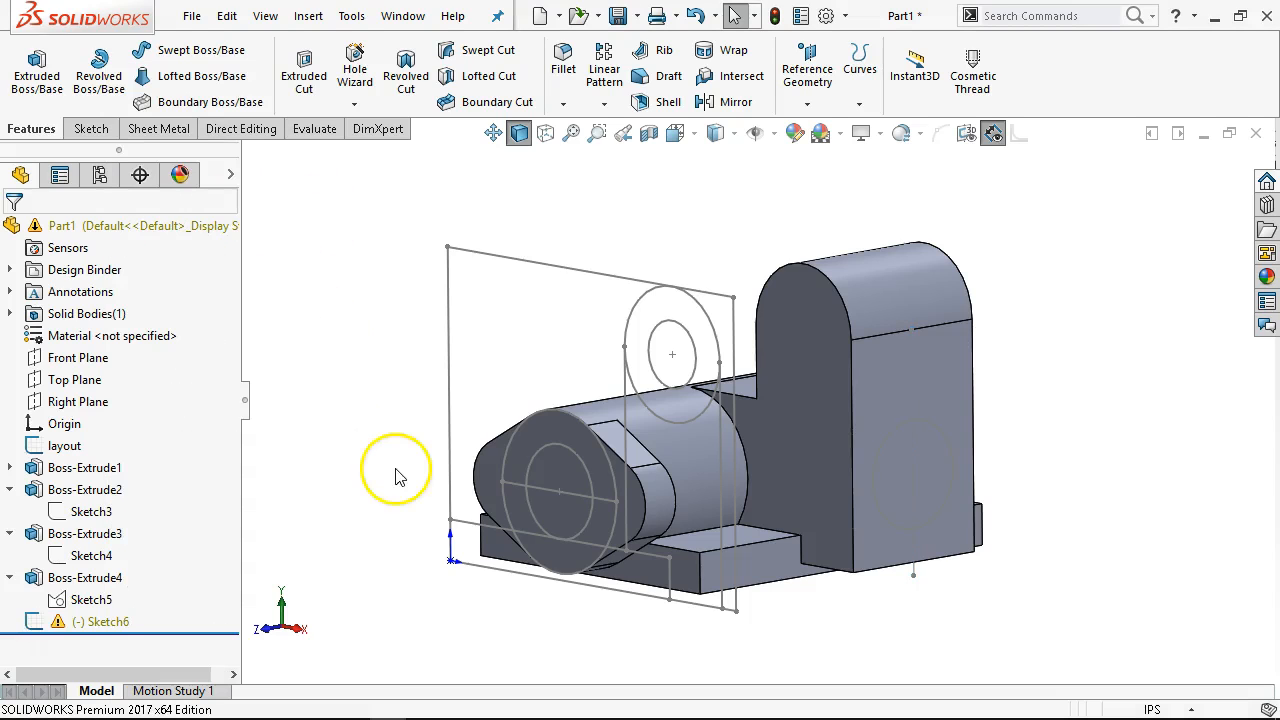
pyautogui.rightClick(107, 621)
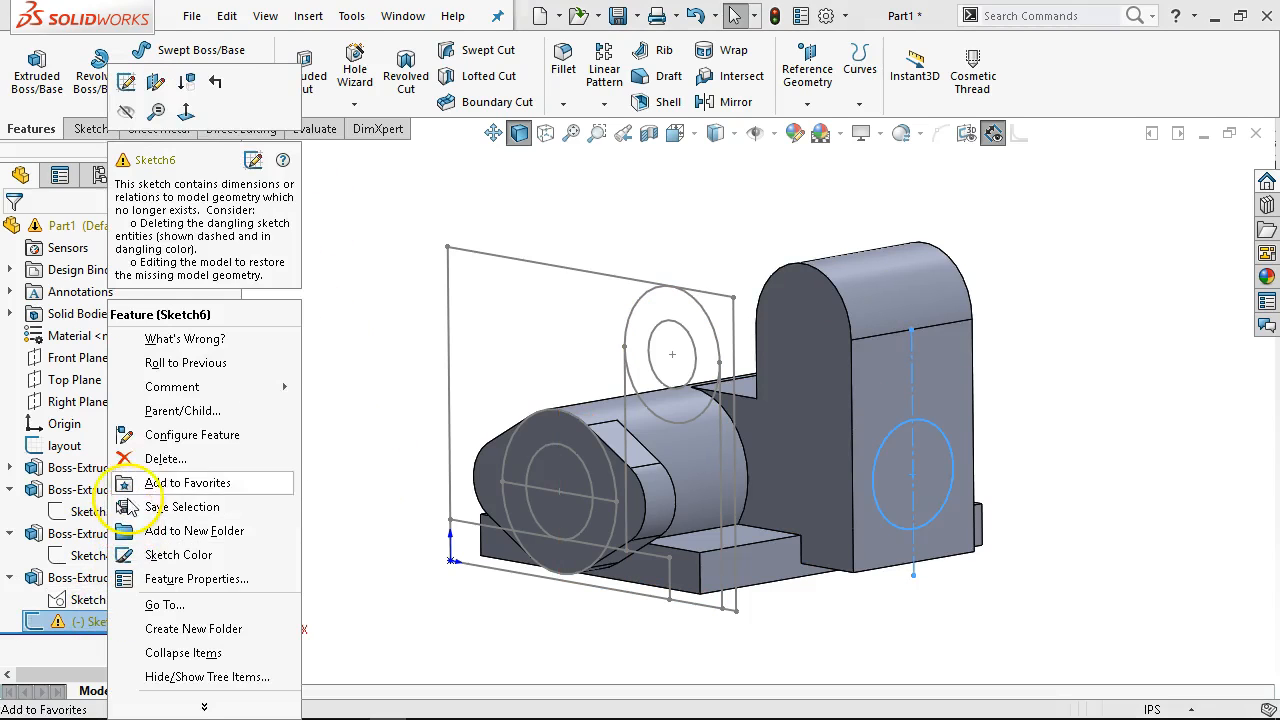
pyautogui.click(140, 86)
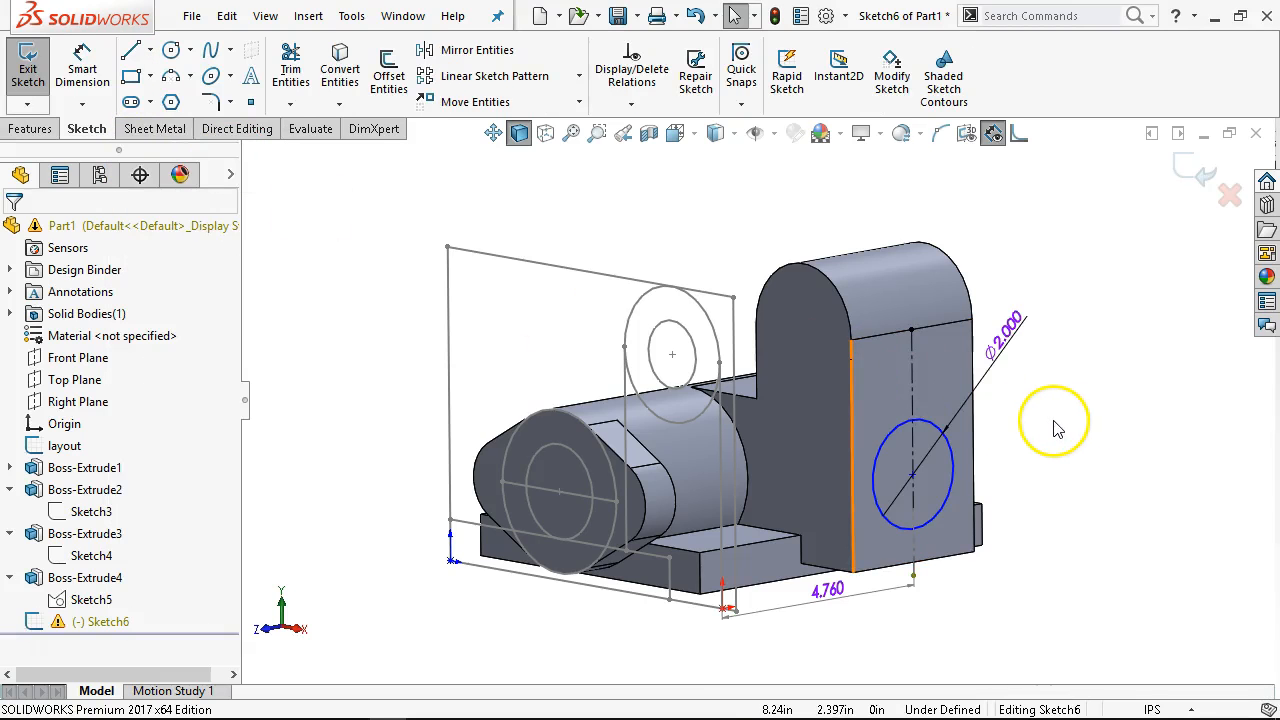
pyautogui.hotkey('ctrl', '8')
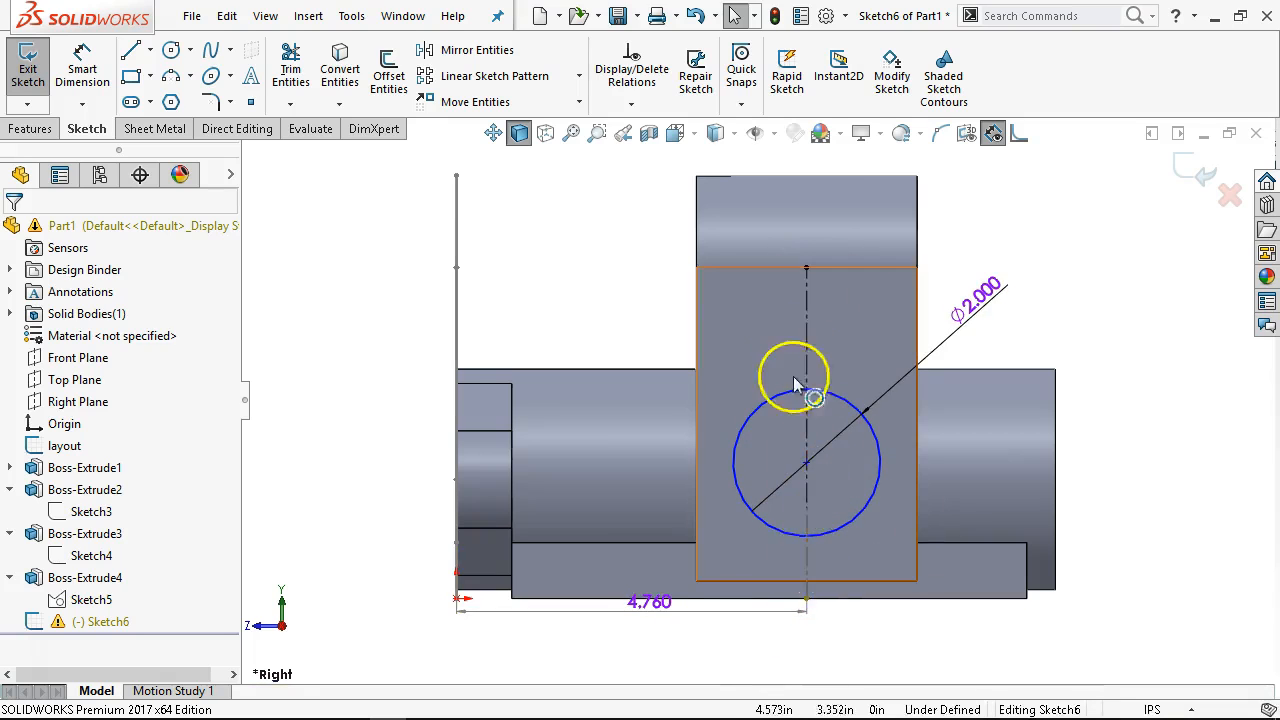
# Remove the midpoint relation from the centerline's lower endpoint and reattach that endpoint to the midpoint of the arm face's bottom edge
pyautogui.click(808, 600)
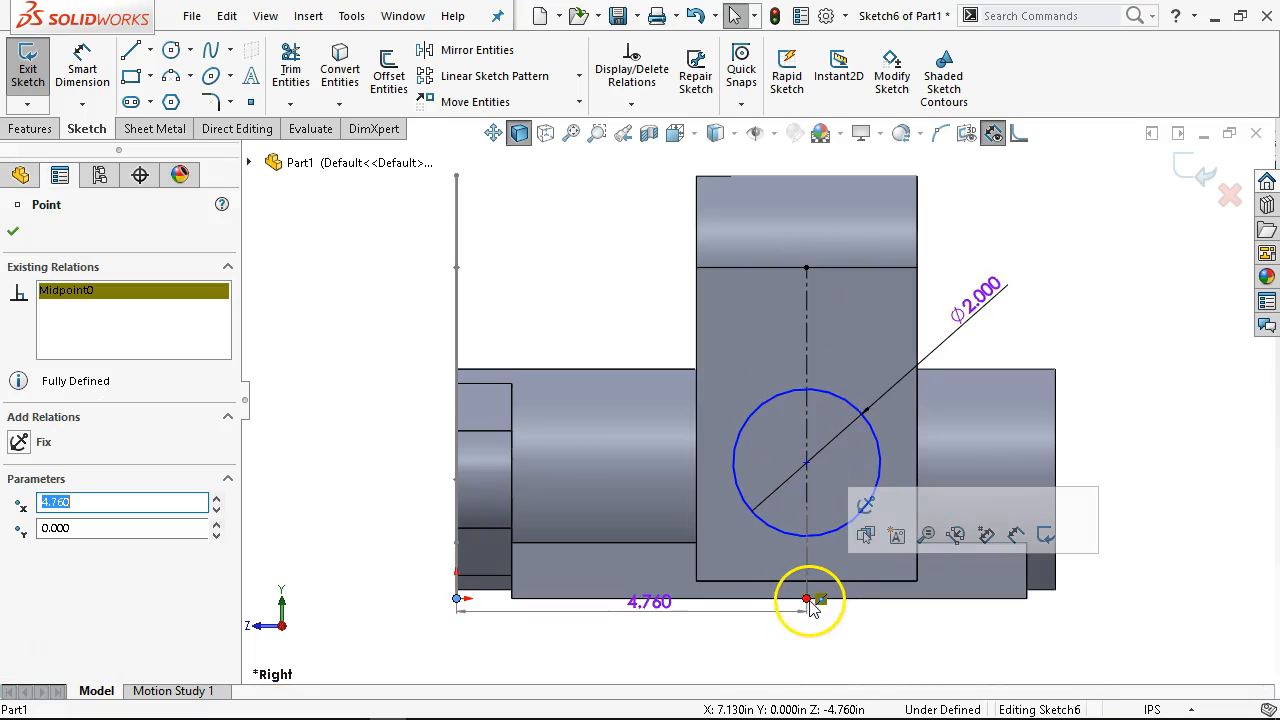
pyautogui.press('Delete')
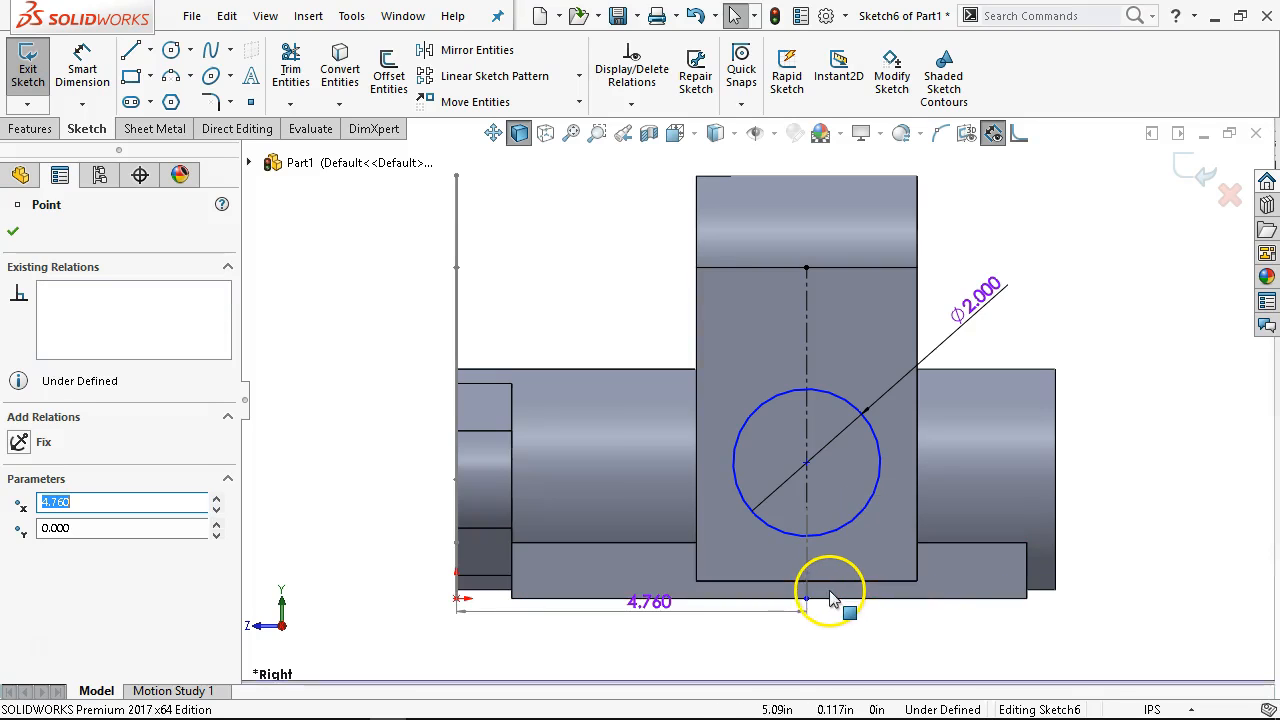
pyautogui.click(800, 600)
pyautogui.moveTo(804, 600); pyautogui.dragTo(805, 583)
pyautogui.click(1089, 289)
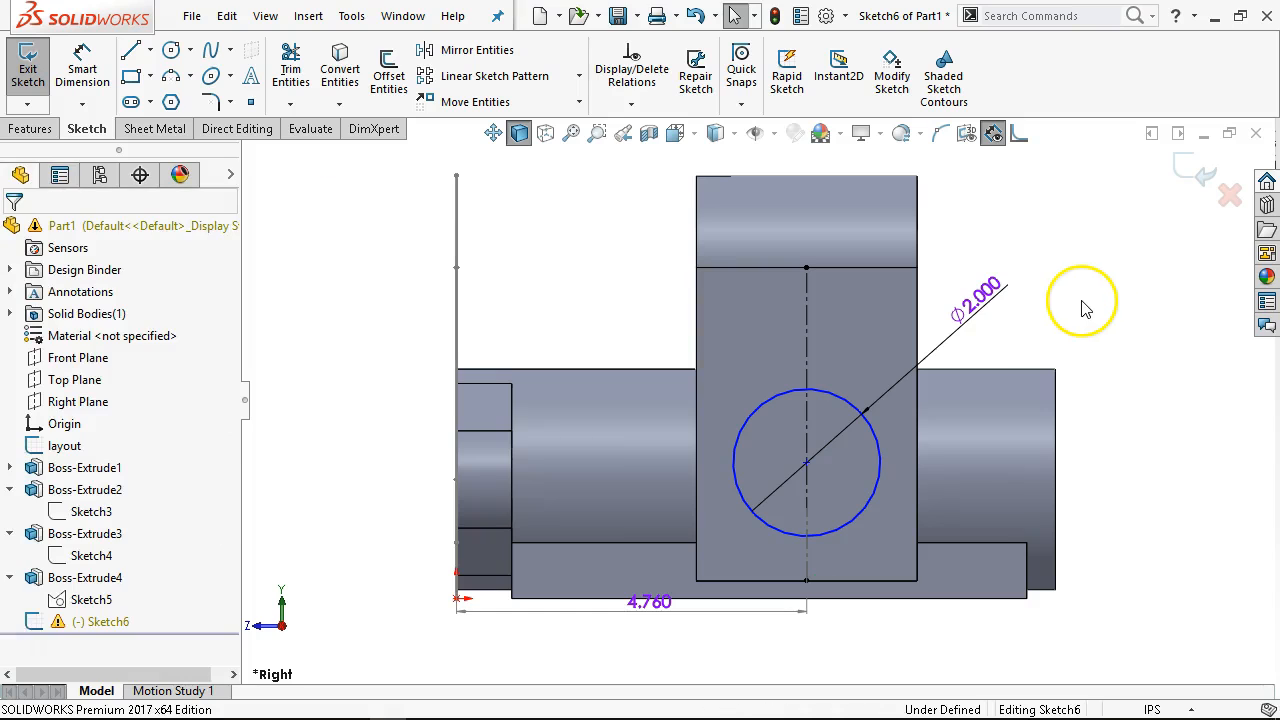
pyautogui.click(347, 267)
# Draw two small circles centered on the 2 in circle's lowest and highest points, about 0.93 in and 1.27 in in diameter
pyautogui.click(171, 50)
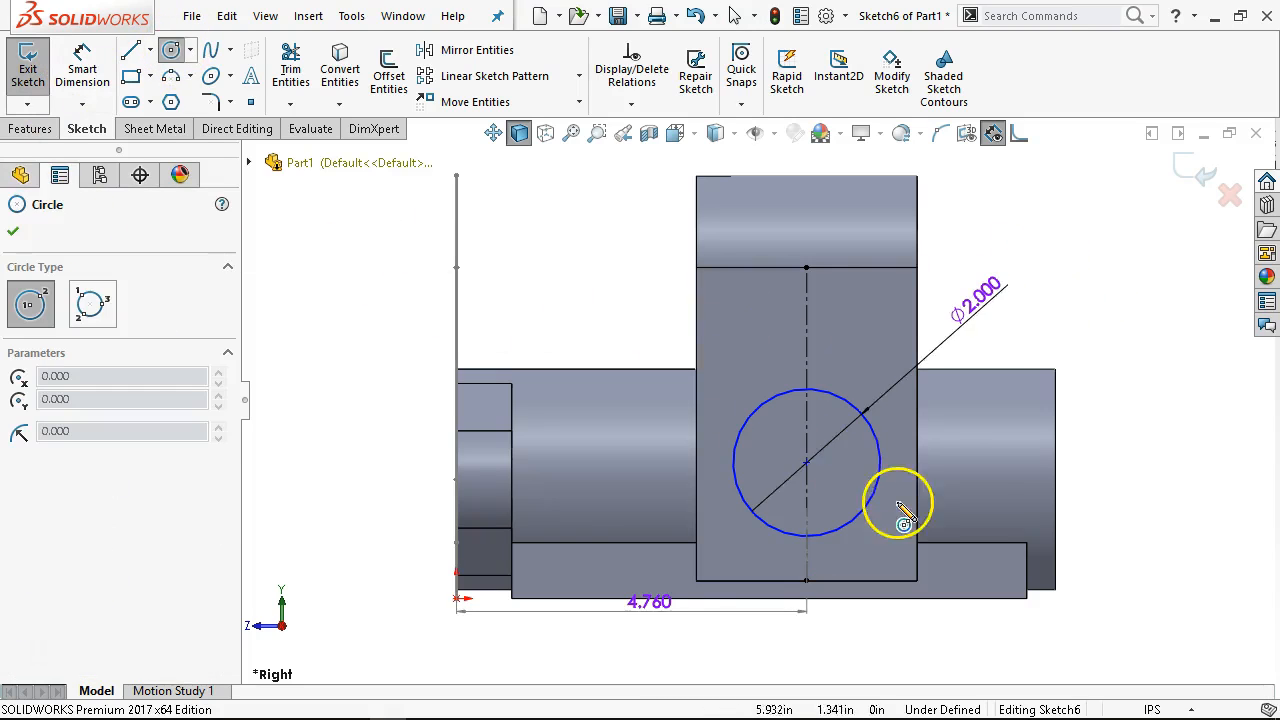
pyautogui.click(806, 536)
pyautogui.click(830, 566)
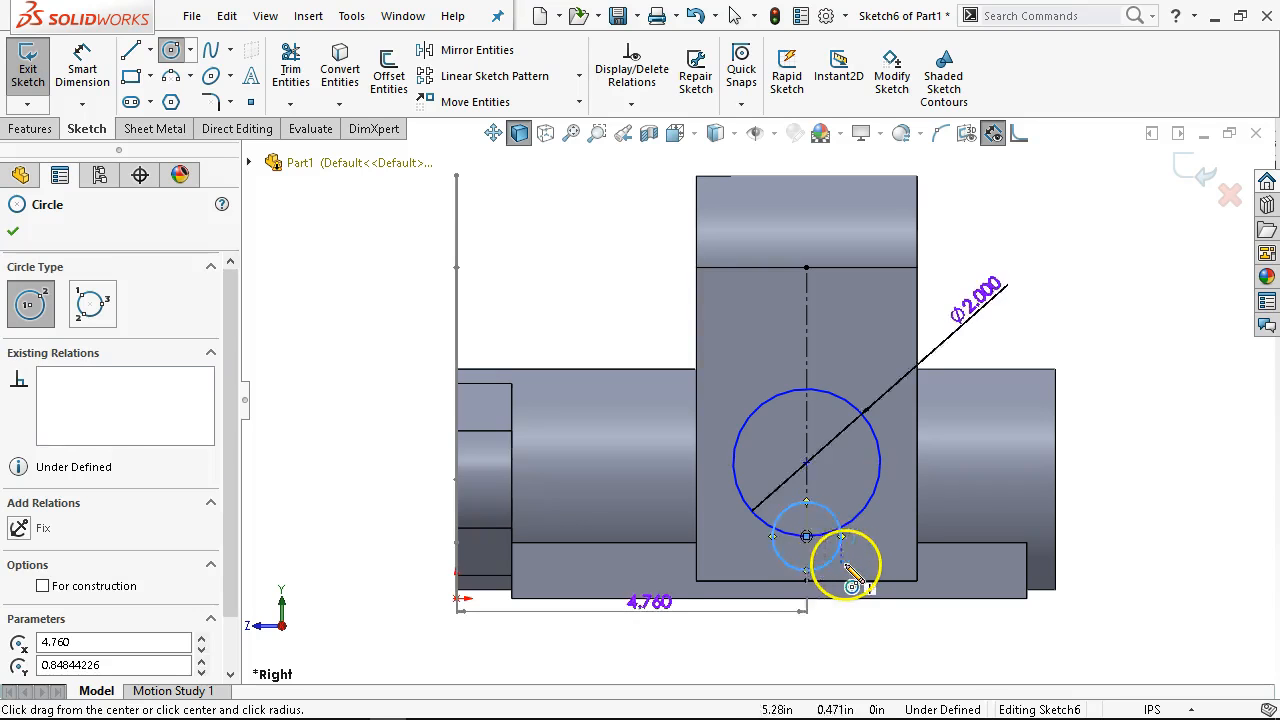
pyautogui.click(806, 390)
pyautogui.click(849, 409)
pyautogui.rightClick(986, 195)
pyautogui.click(1015, 207)
# Add an equal relation between the two small circles
pyautogui.click(783, 348)
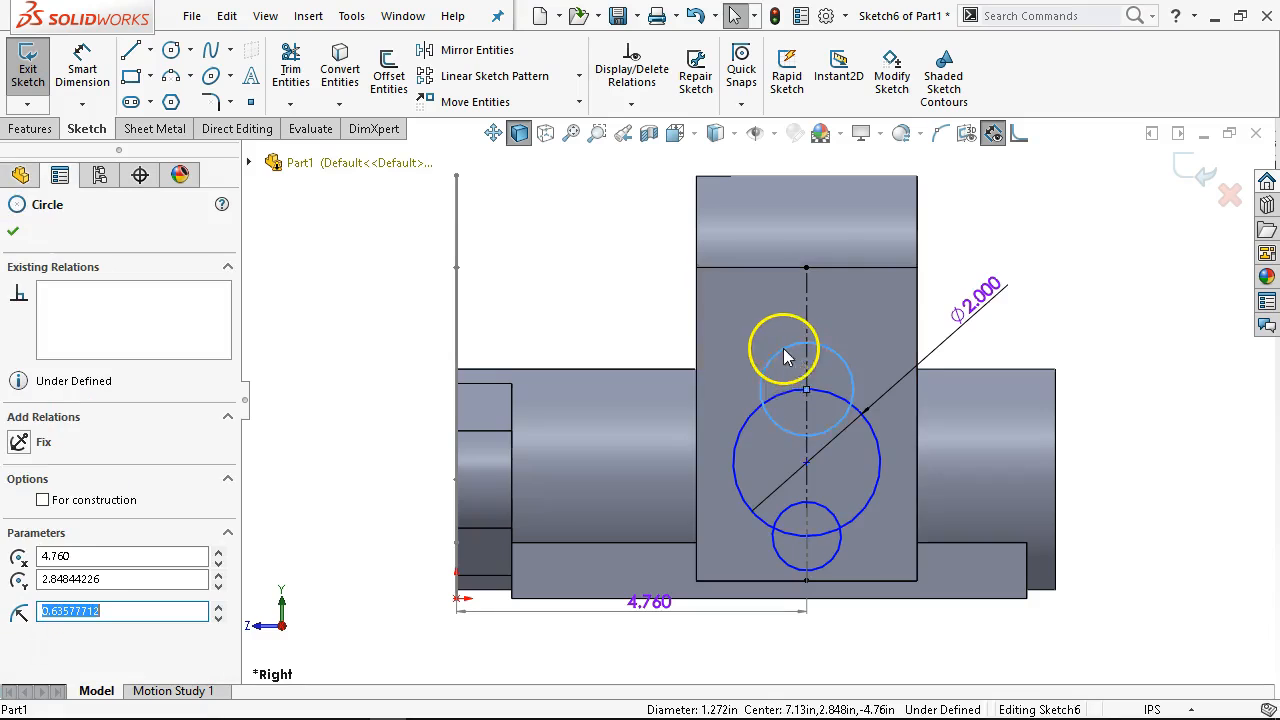
pyautogui.keyDown('ctrl'); pyautogui.click(812, 506); pyautogui.keyUp('ctrl')
pyautogui.click(950, 411)
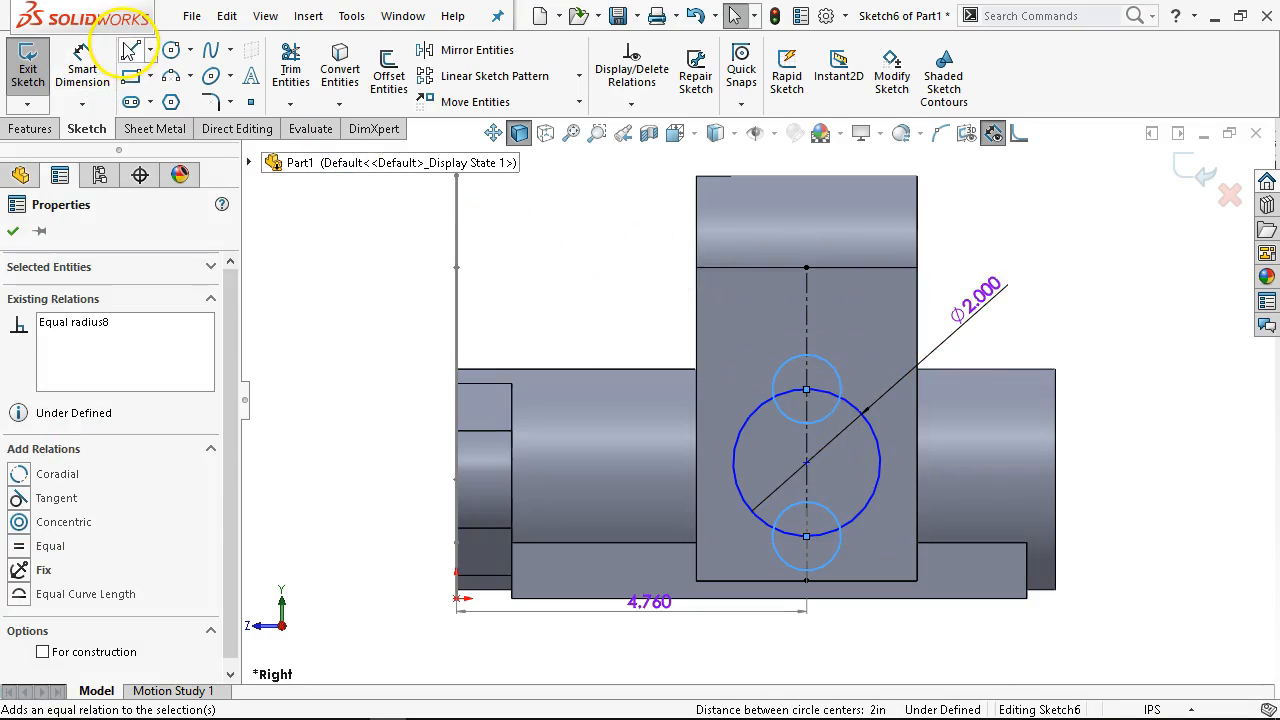
# Draw a horizontal centerline across the 2 in circle between its two side quadrant points
pyautogui.click(150, 50)
pyautogui.click(176, 99)
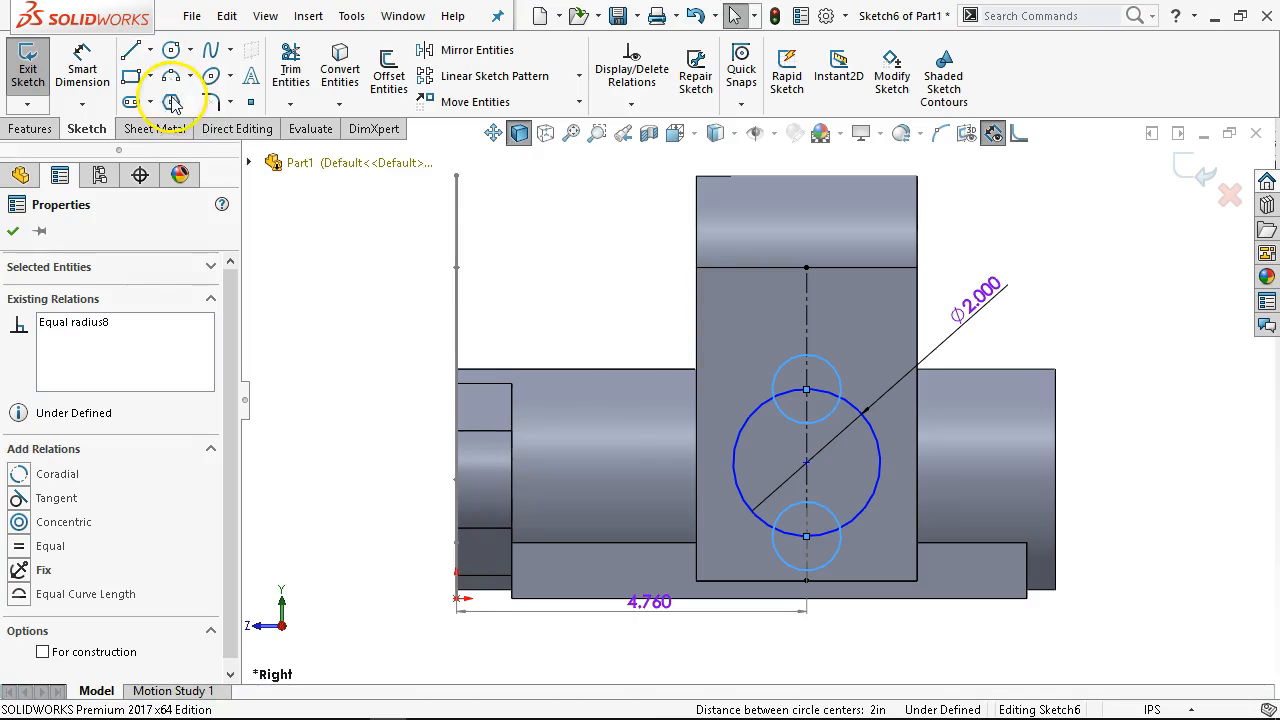
pyautogui.click(733, 463)
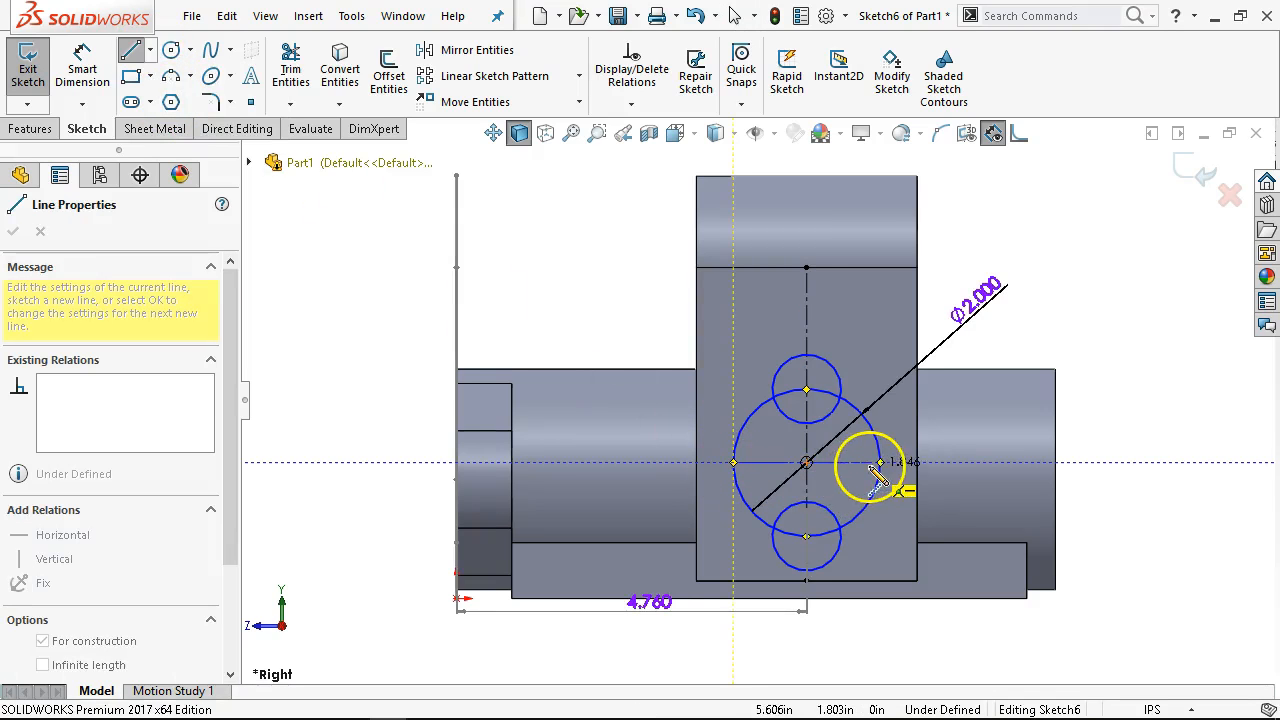
pyautogui.click(880, 463)
pyautogui.rightClick(1060, 252)
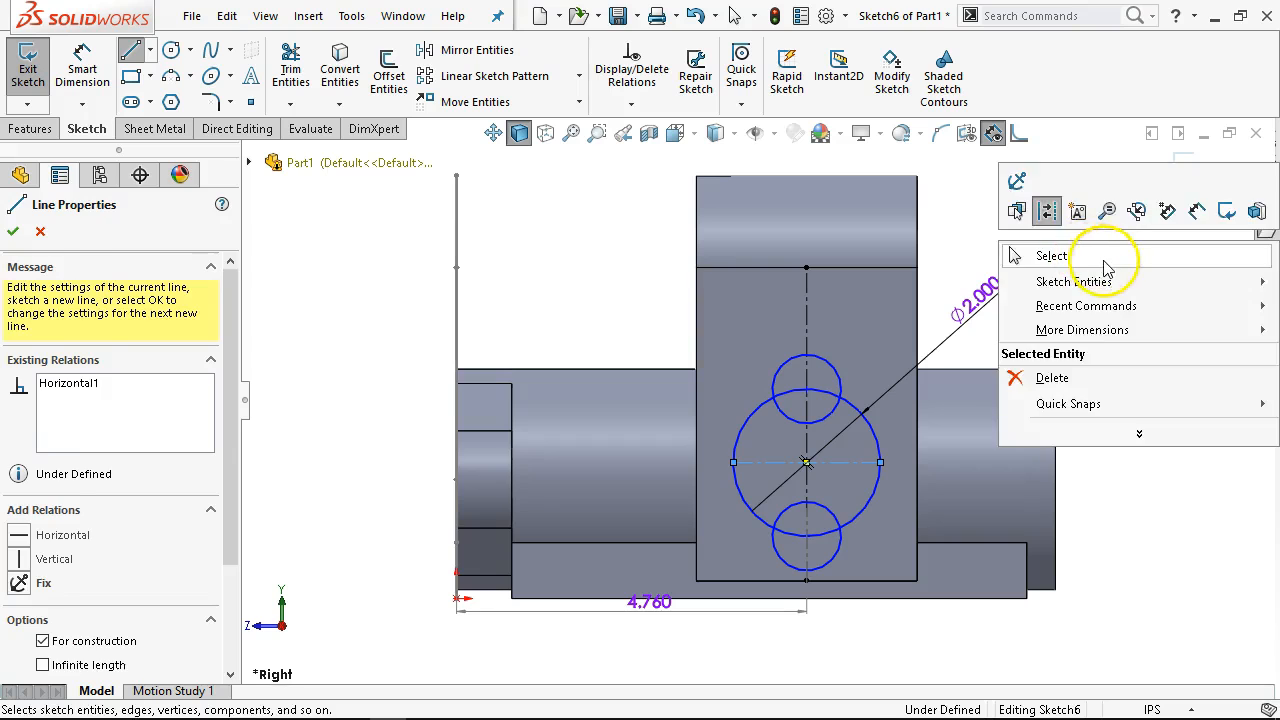
pyautogui.click(1040, 257)
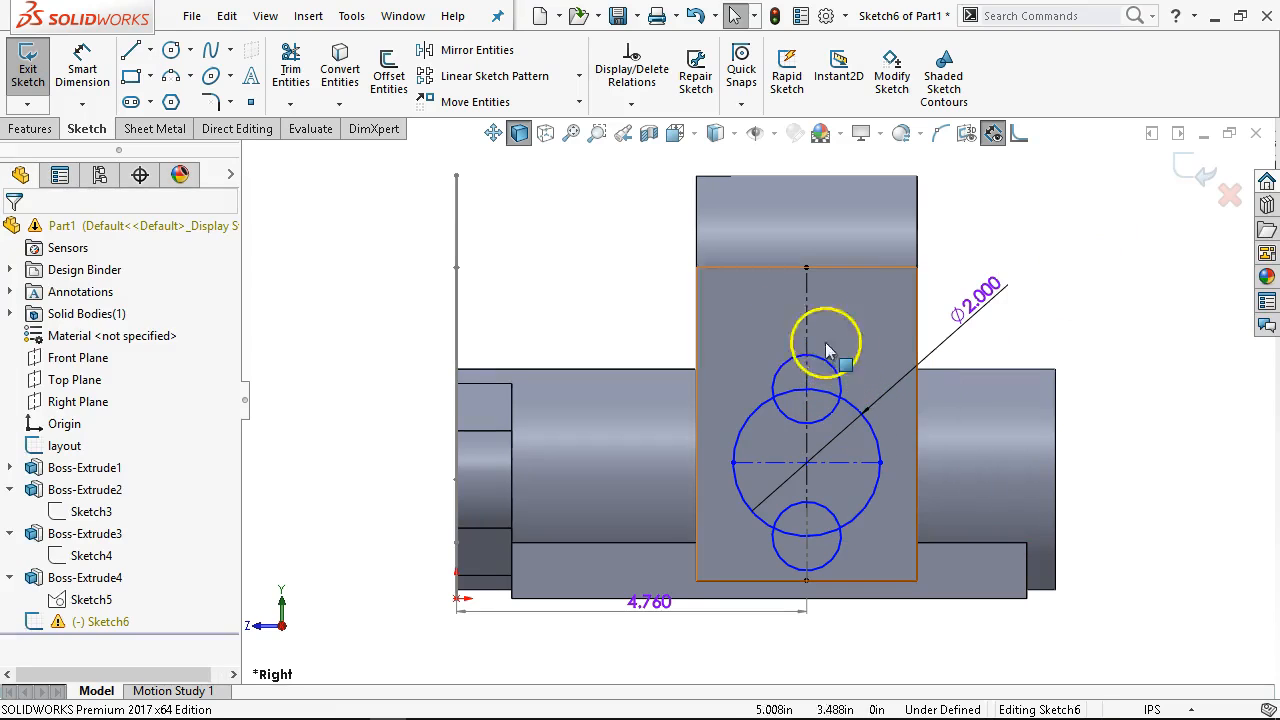
# Dimension the upper small circle's diameter as 0.76 in and display the dimension as a radius
pyautogui.click(101, 81)
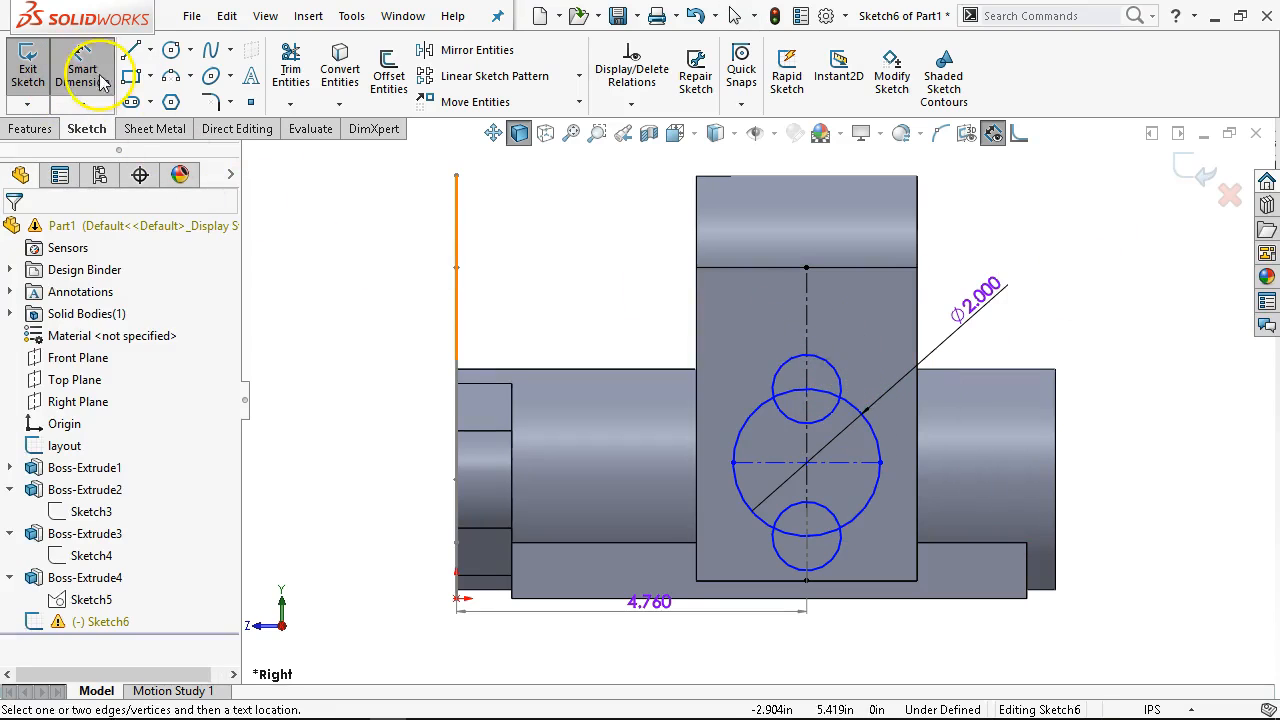
pyautogui.click(785, 383)
pyautogui.click(618, 345)
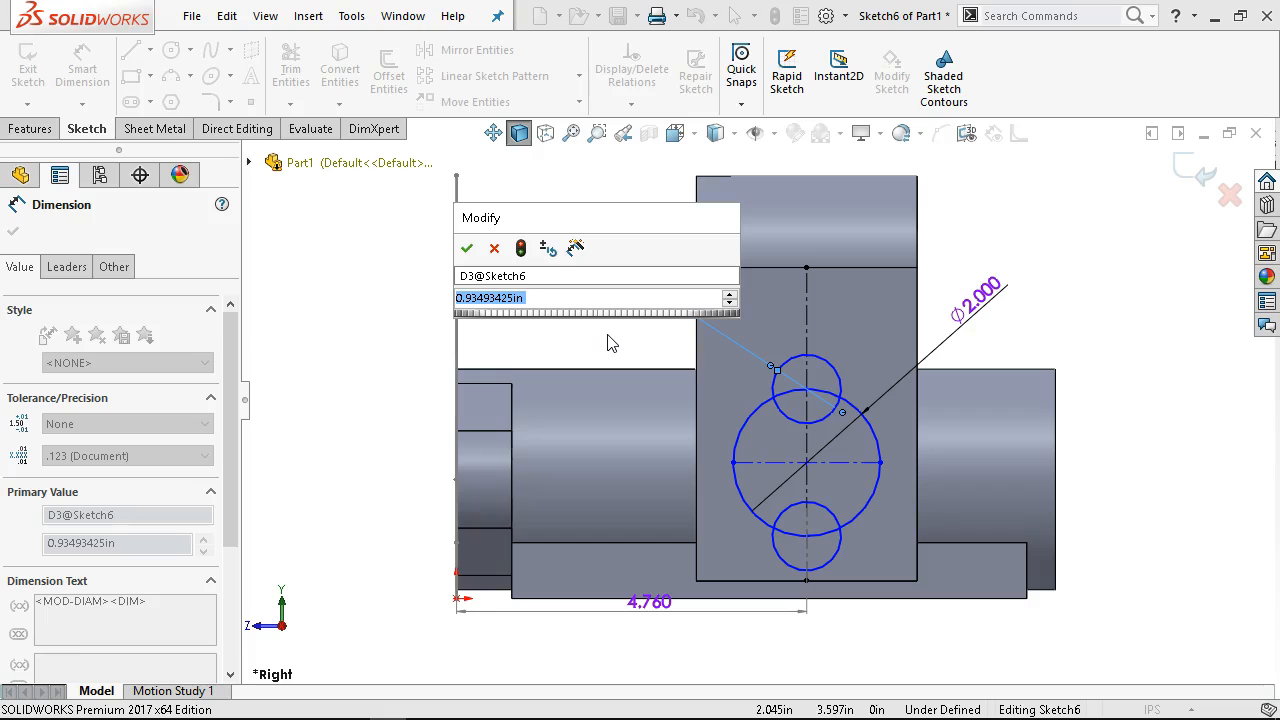
pyautogui.write('.75')
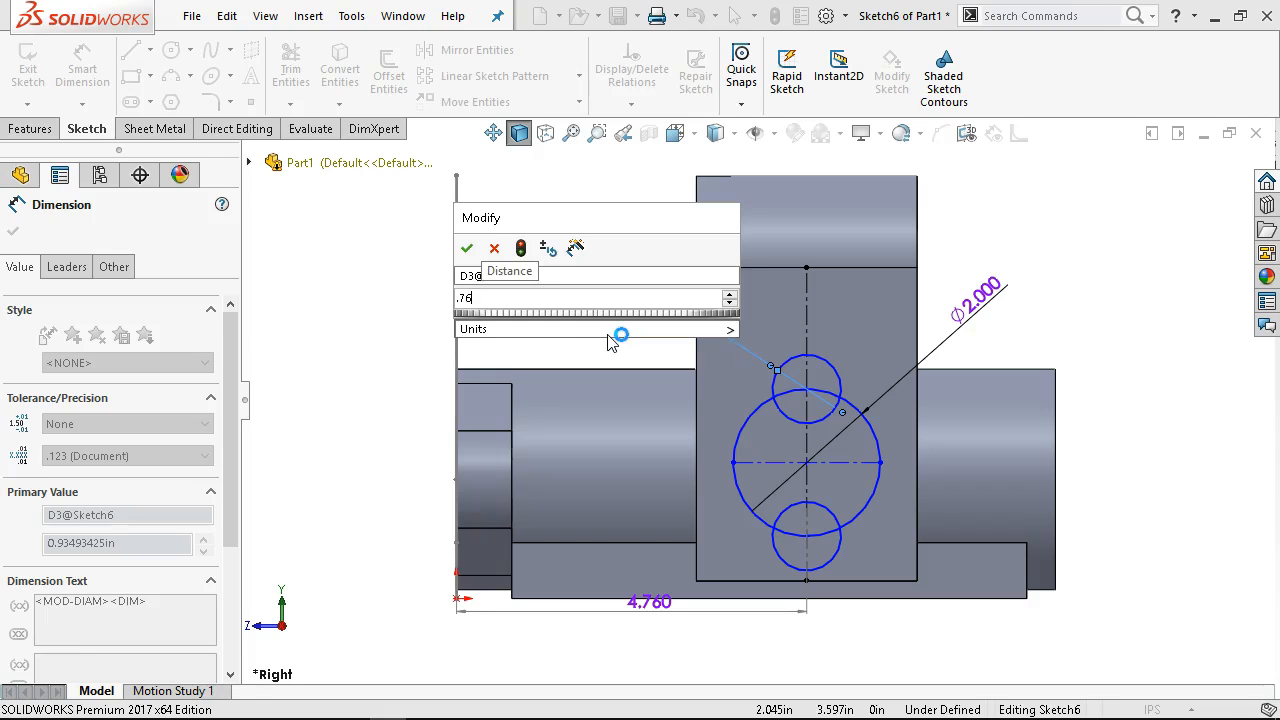
pyautogui.press('Return')
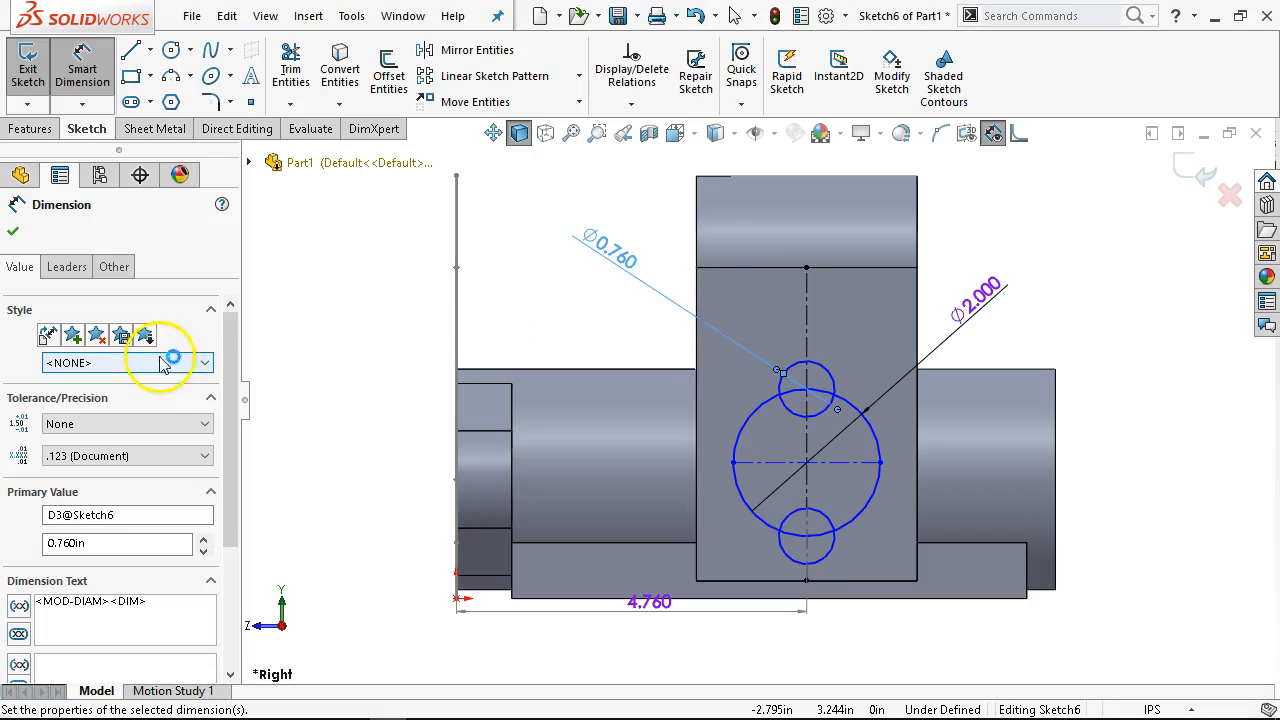
pyautogui.click(66, 266)
pyautogui.click(53, 398)
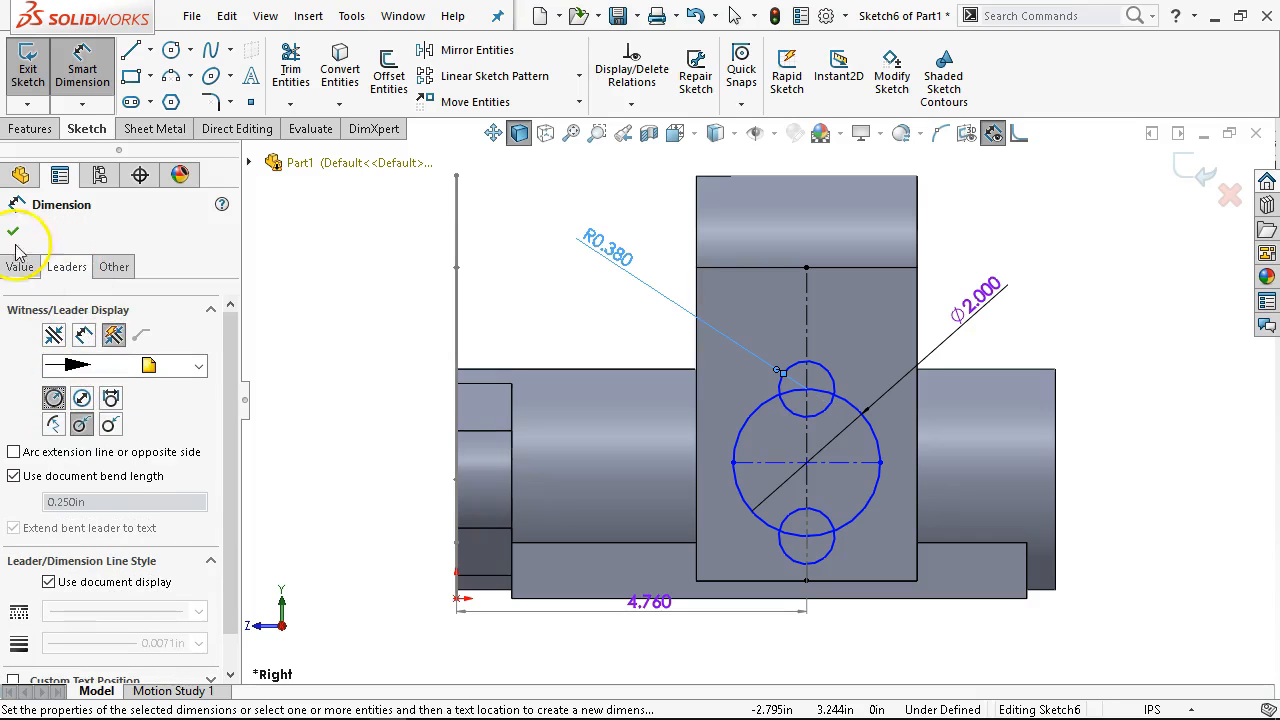
pyautogui.click(12, 234)
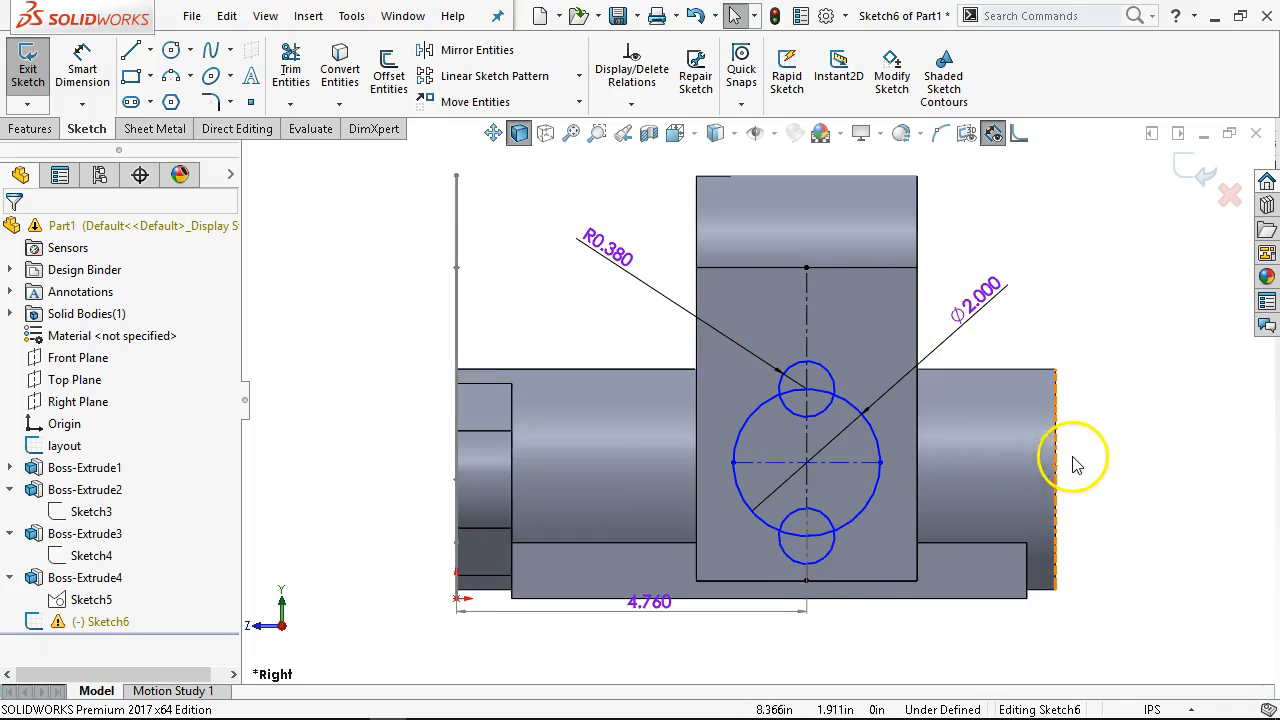
# Make the lower small circle tangent to the bottom edge of the arm's side face
pyautogui.click(828, 556)
pyautogui.keyDown('ctrl'); pyautogui.click(840, 582); pyautogui.keyUp('ctrl')
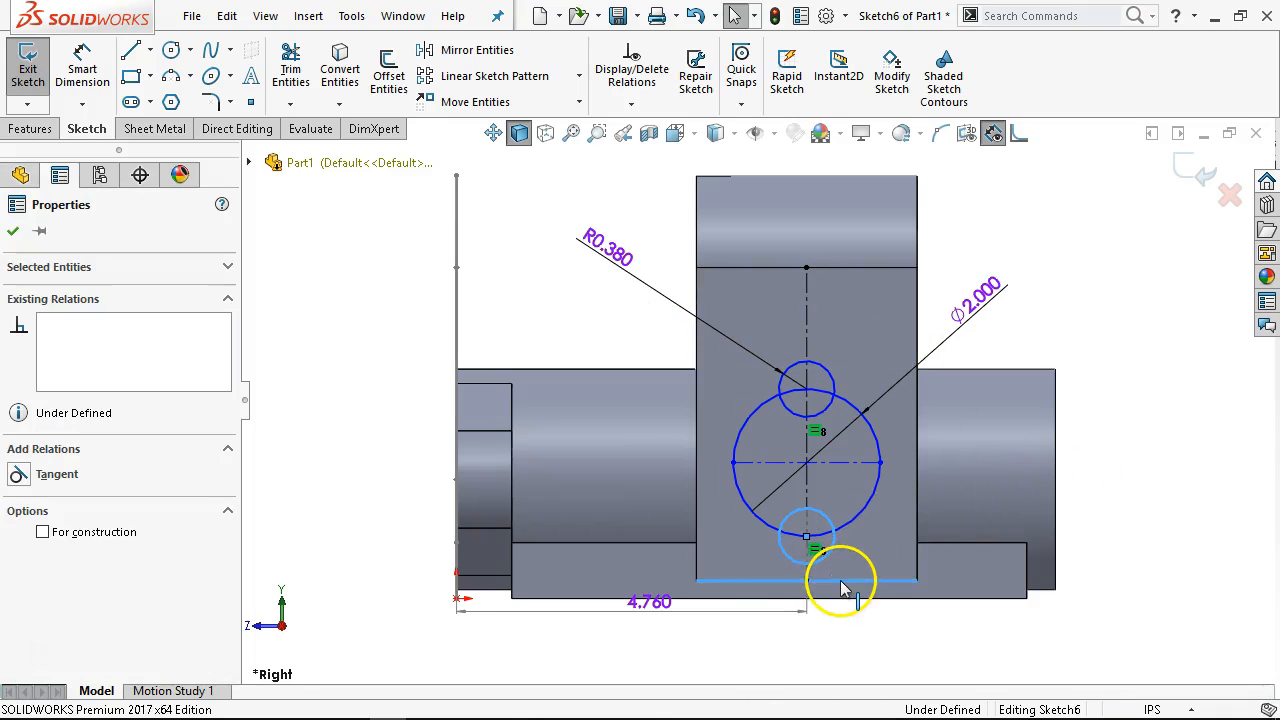
pyautogui.click(900, 516)
pyautogui.click(1057, 350)
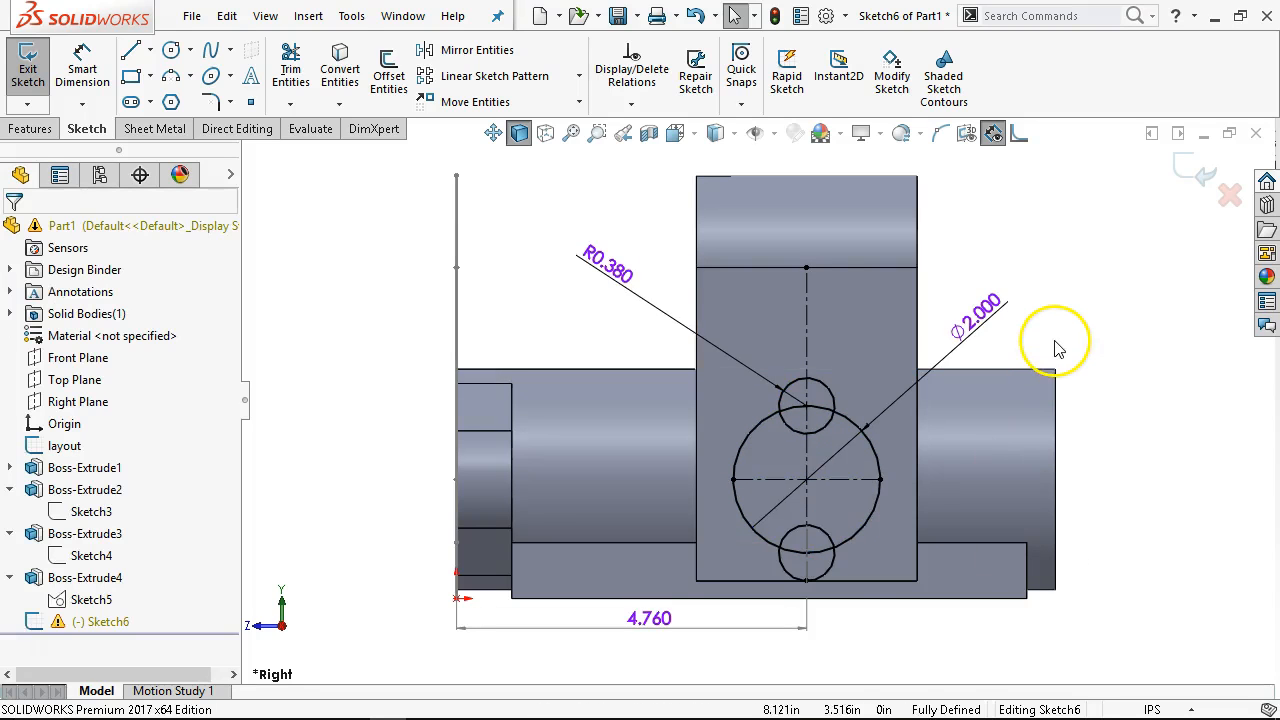
pyautogui.scroll(3, 826, 583)
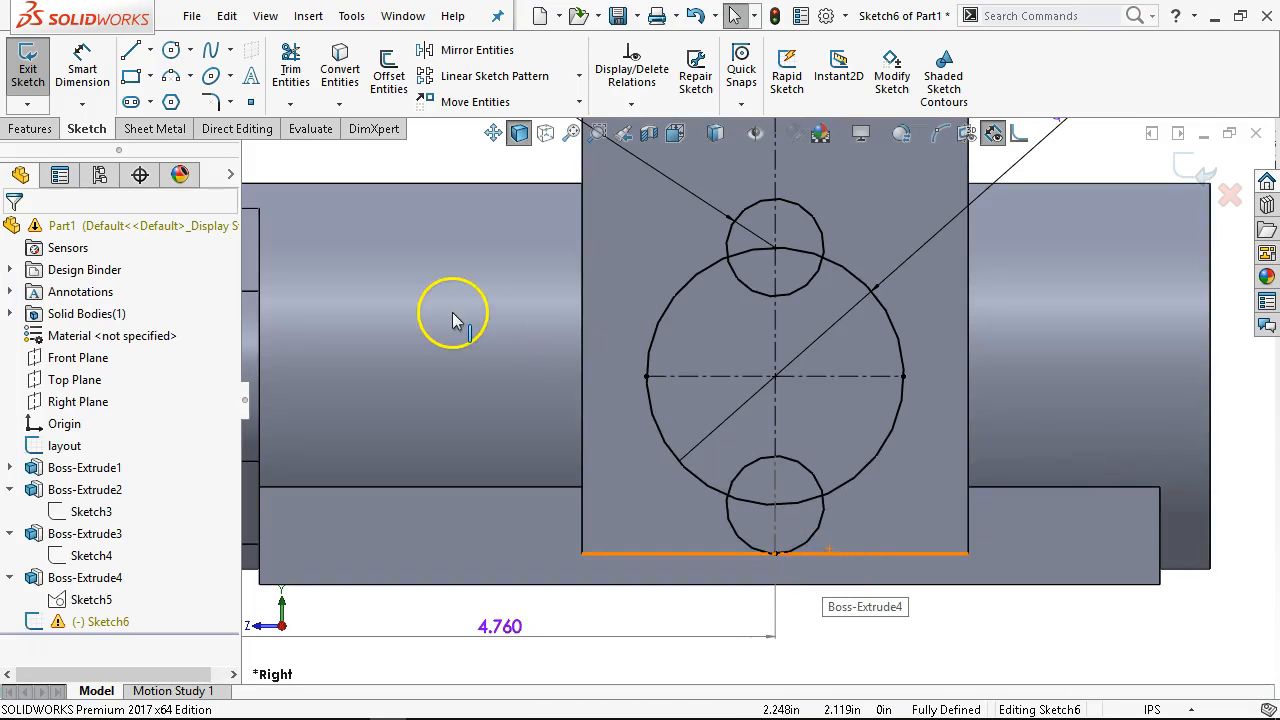
# Draw a line on each side joining the 2 in circle to the lower small circle, with the left line tangent to both circles
pyautogui.click(131, 52)
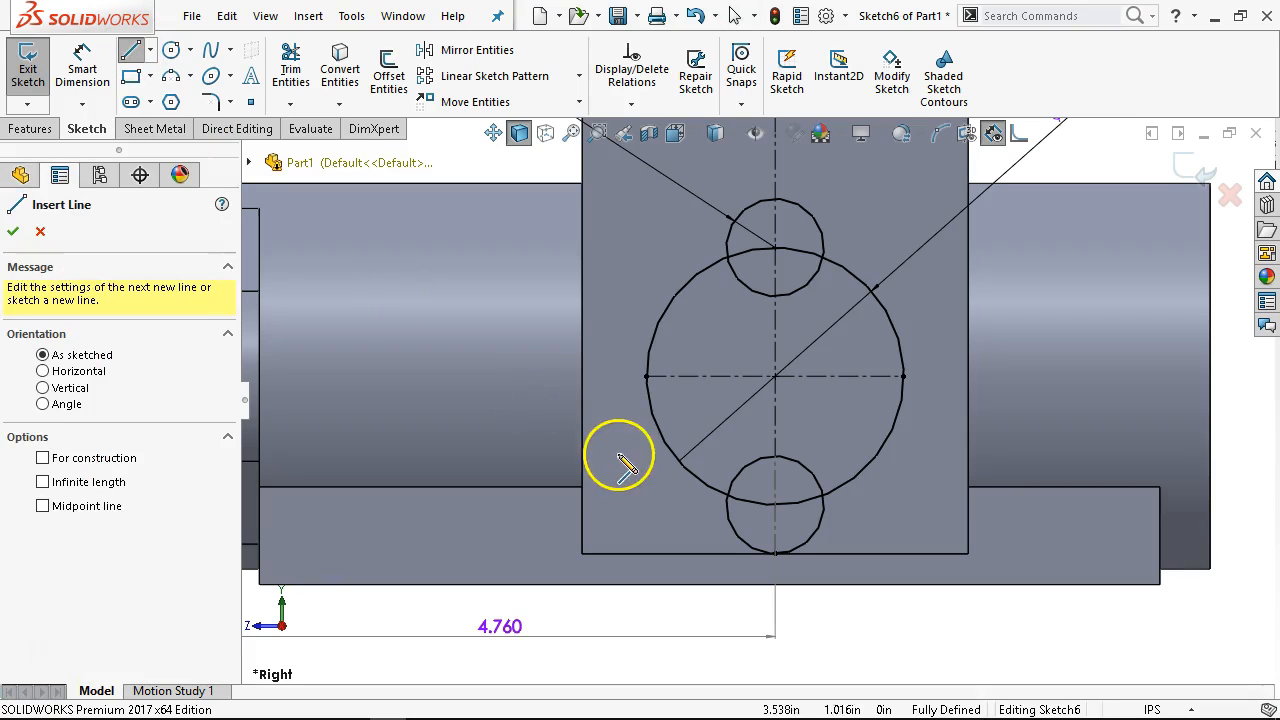
pyautogui.click(674, 456)
pyautogui.click(736, 535)
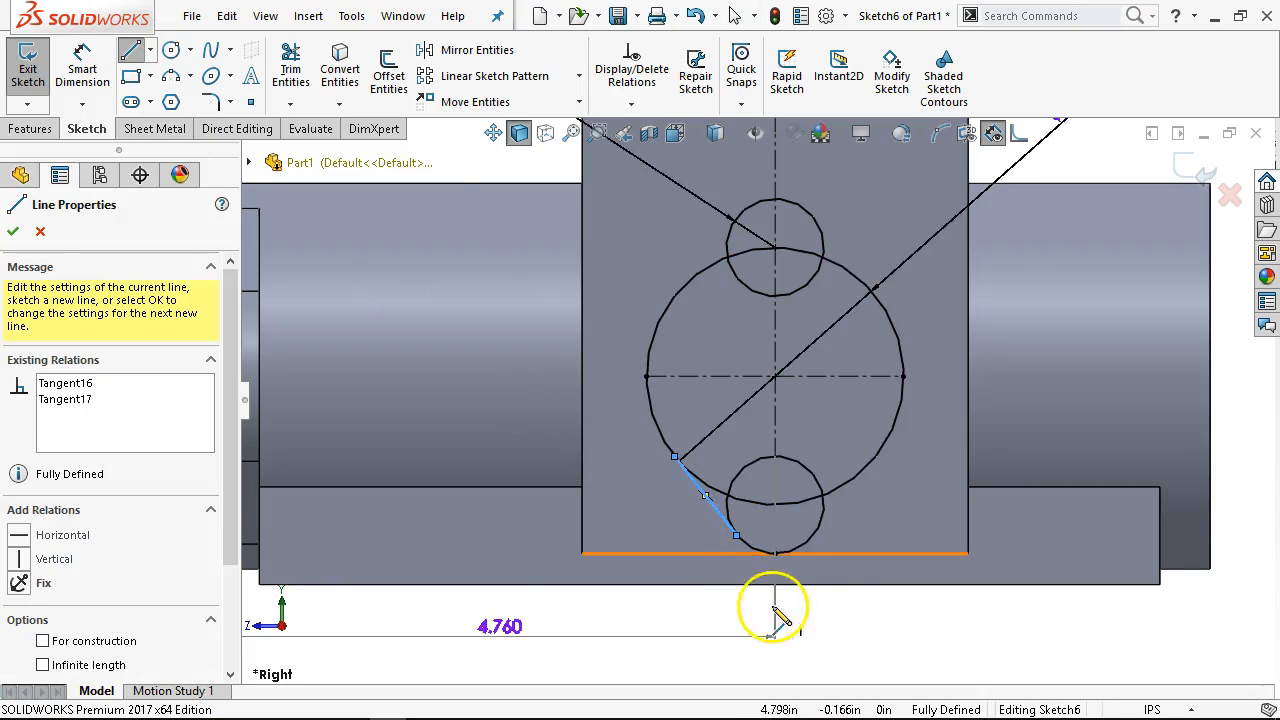
pyautogui.click(812, 533)
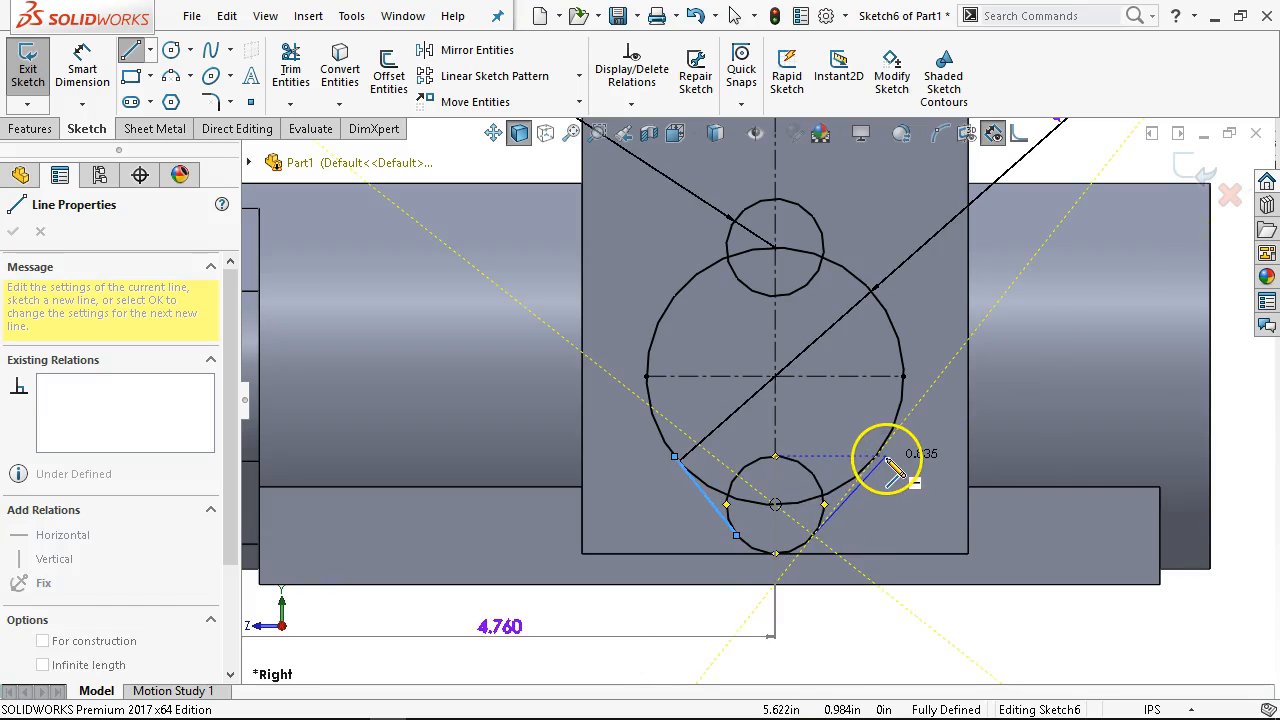
pyautogui.click(876, 456)
pyautogui.rightClick(1015, 385)
pyautogui.click(1100, 398)
# Make the right connecting line tangent to the lower small circle, checking the line's existing tangent relation
pyautogui.click(843, 502)
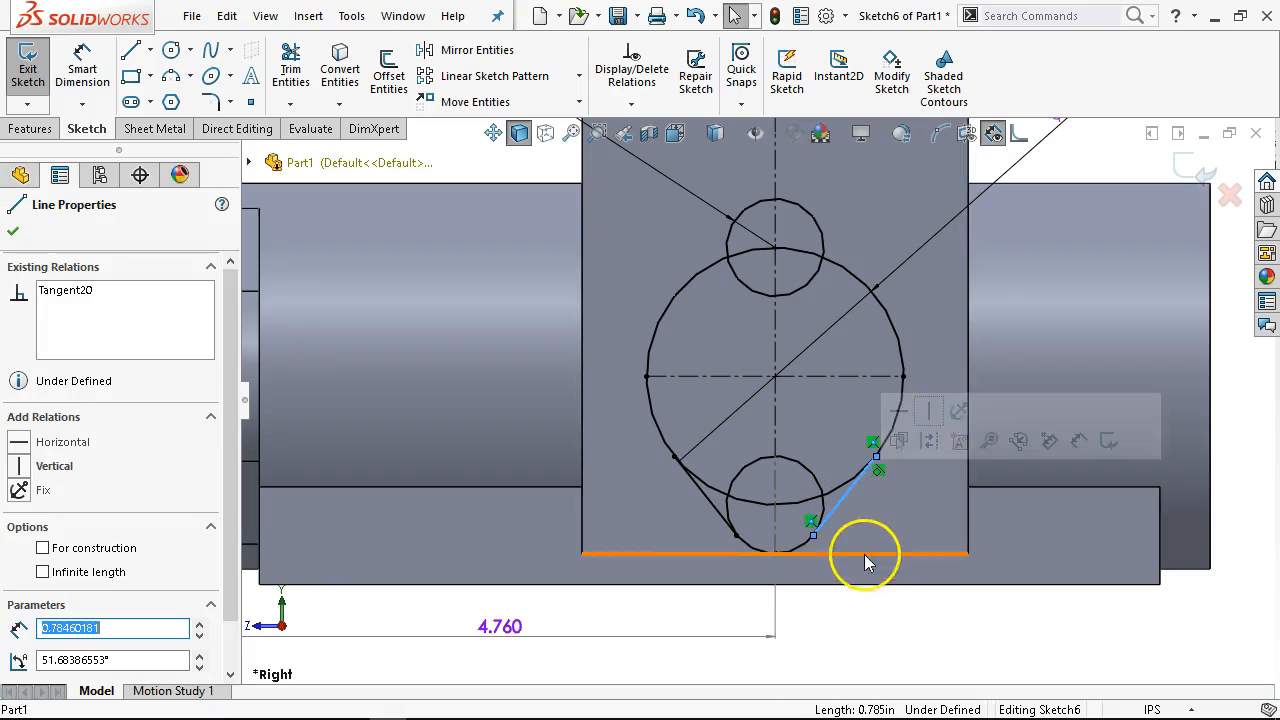
pyautogui.click(794, 550)
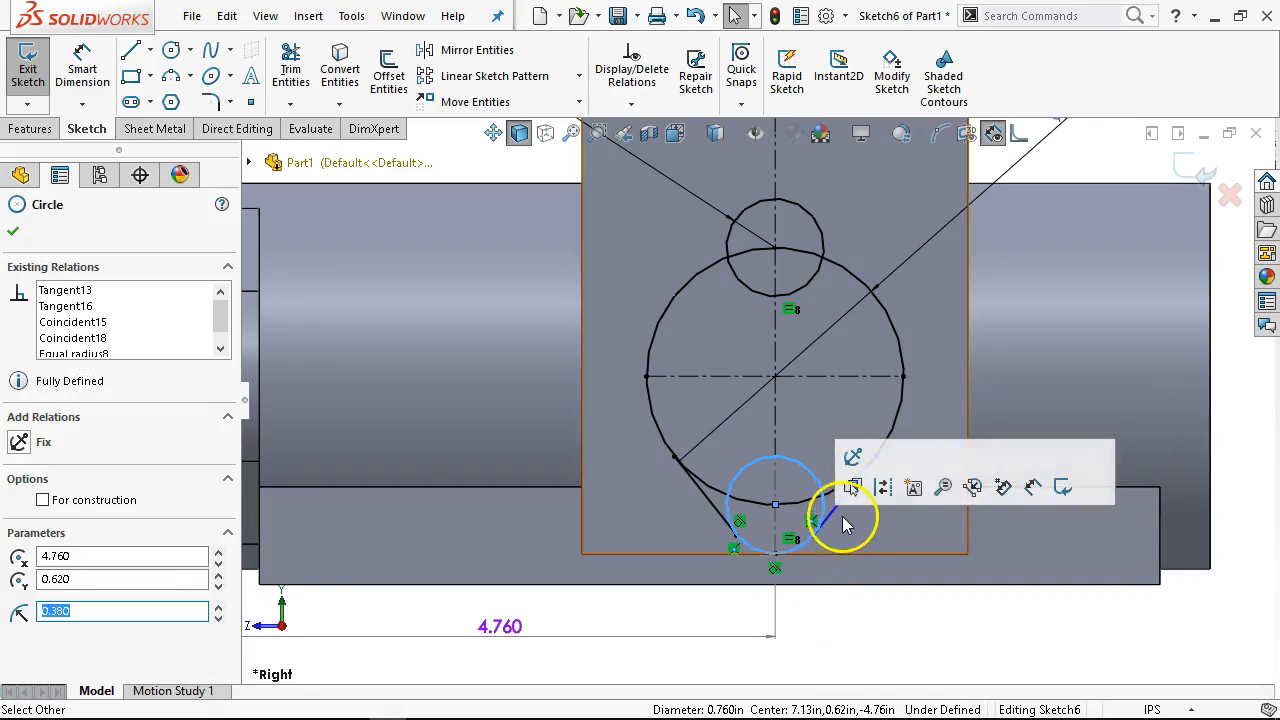
pyautogui.click(876, 470)
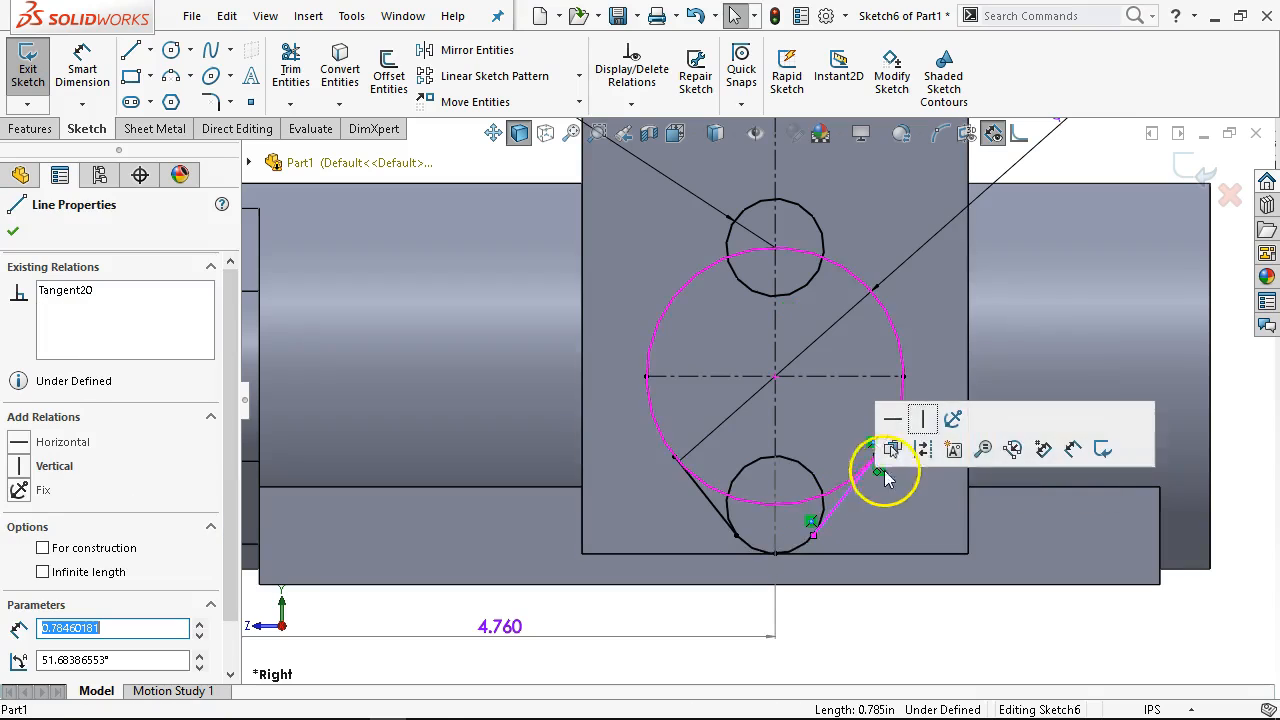
# Make the lower-right sketch line tangent to the lower small circle
pyautogui.keyDown('ctrl'); pyautogui.click(812, 478); pyautogui.keyUp('ctrl')
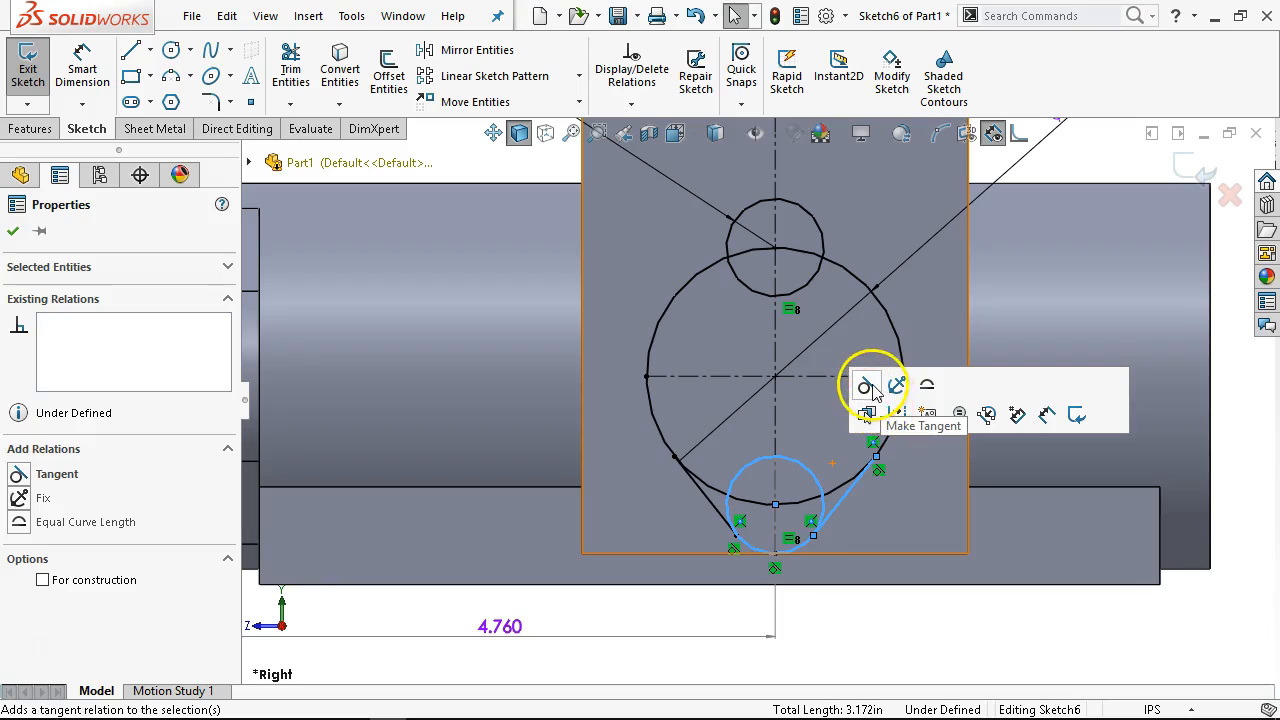
pyautogui.click(868, 388)
pyautogui.click(814, 610)
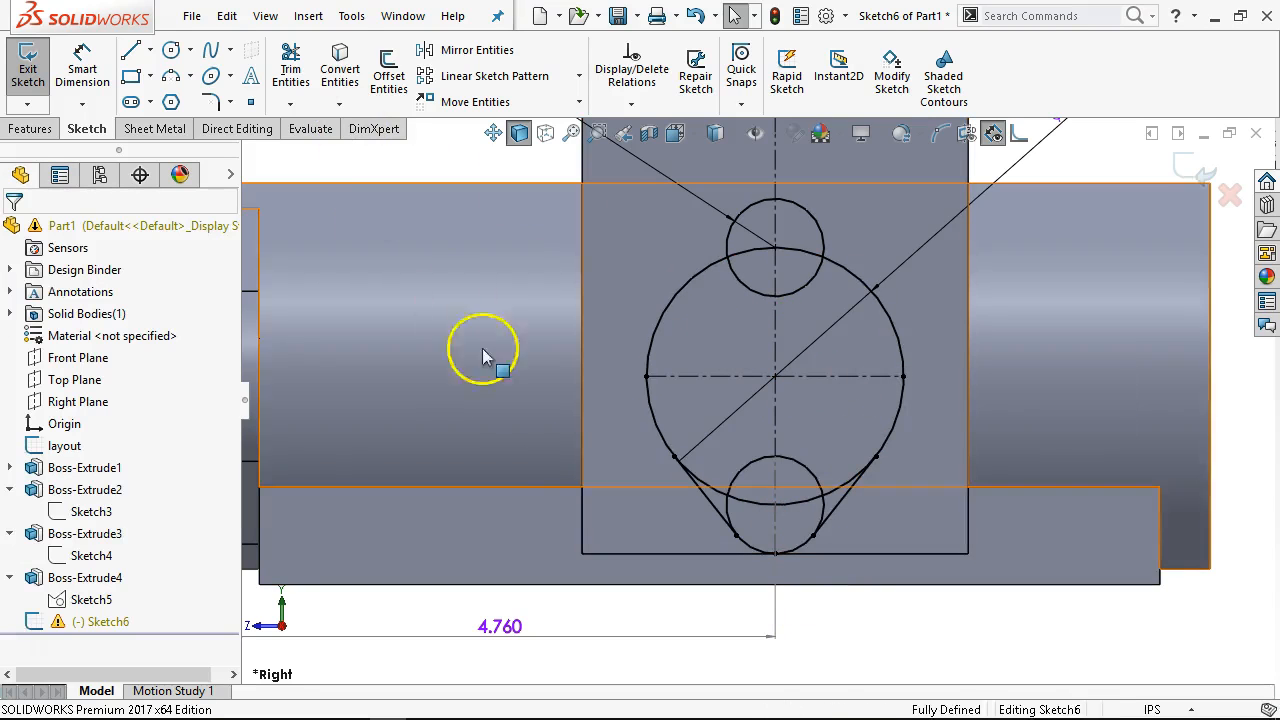
# Mirror the two lower tangent lines about the horizontal centerline through the large circle
pyautogui.click(701, 491)
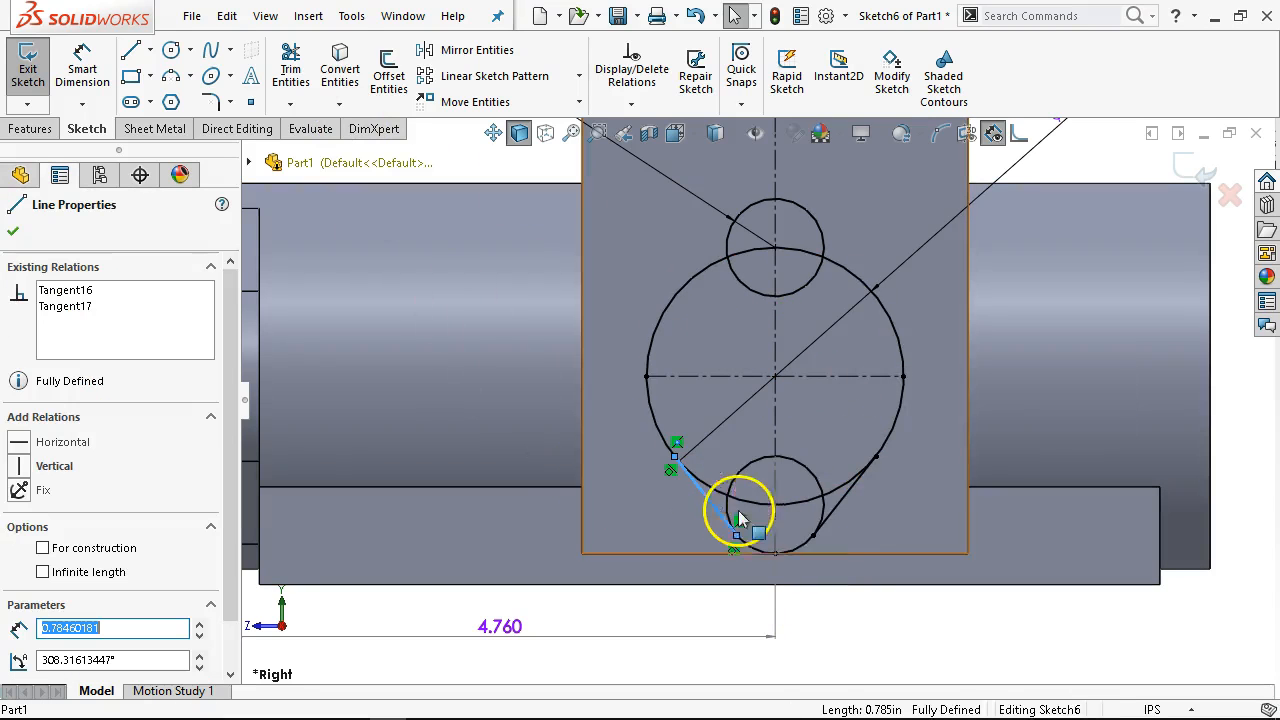
pyautogui.keyDown('ctrl'); pyautogui.click(845, 508); pyautogui.keyUp('ctrl')
pyautogui.keyDown('ctrl'); pyautogui.click(843, 377); pyautogui.keyUp('ctrl')
pyautogui.click(465, 50)
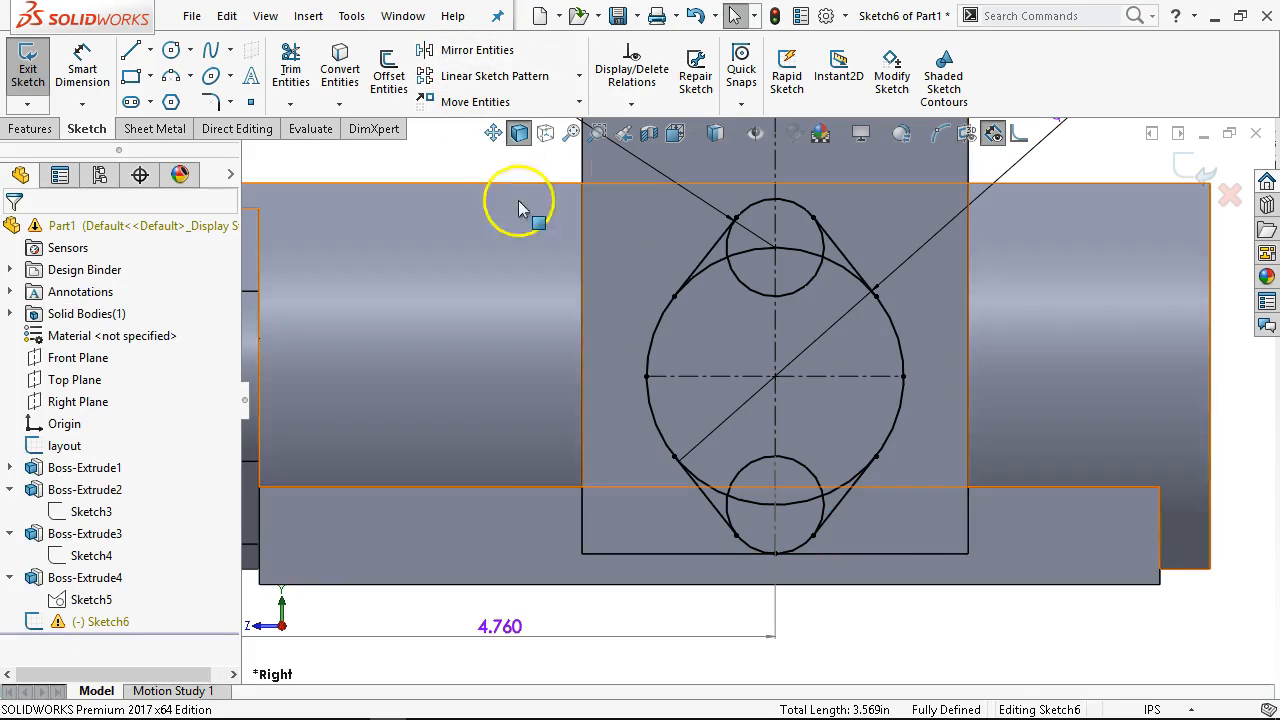
# Start an Extruded Boss from the sketch with an Up To Vertex end at the layout sketch's lower-right corner, ready for contour selection
pyautogui.click(30, 129)
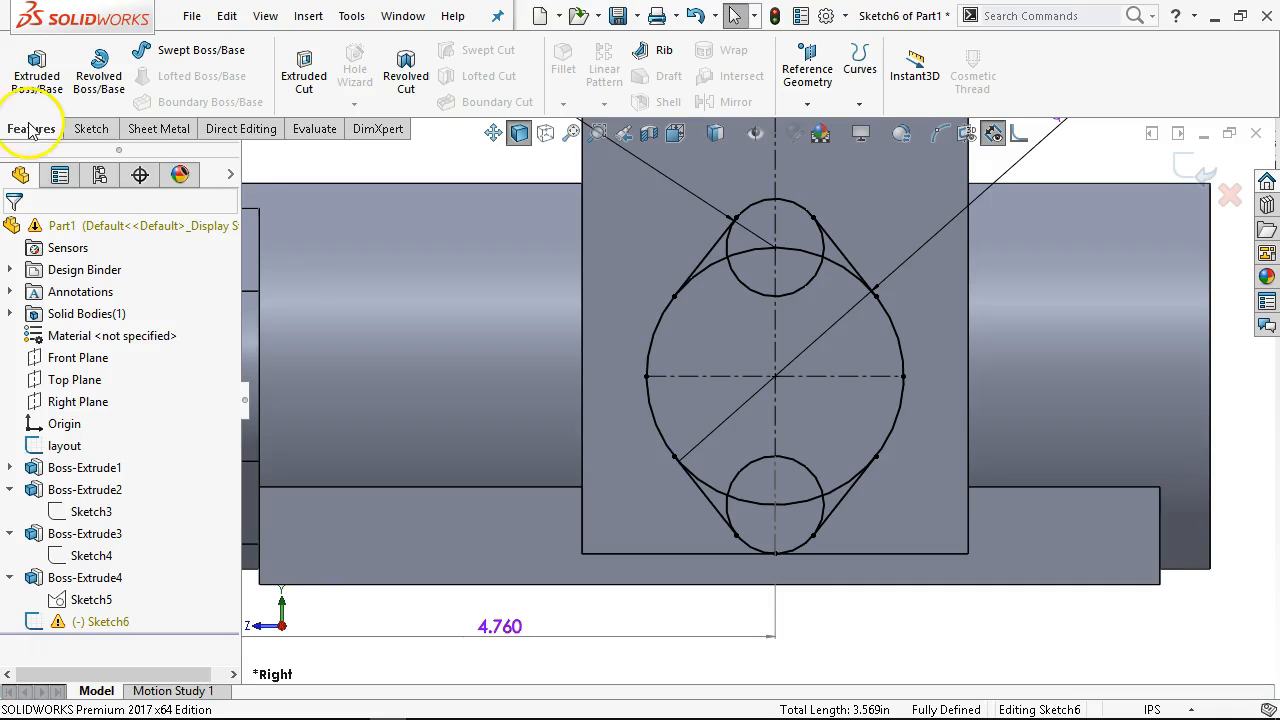
pyautogui.click(36, 70)
pyautogui.moveTo(769, 197); pyautogui.dragTo(809, 263, button='middle')
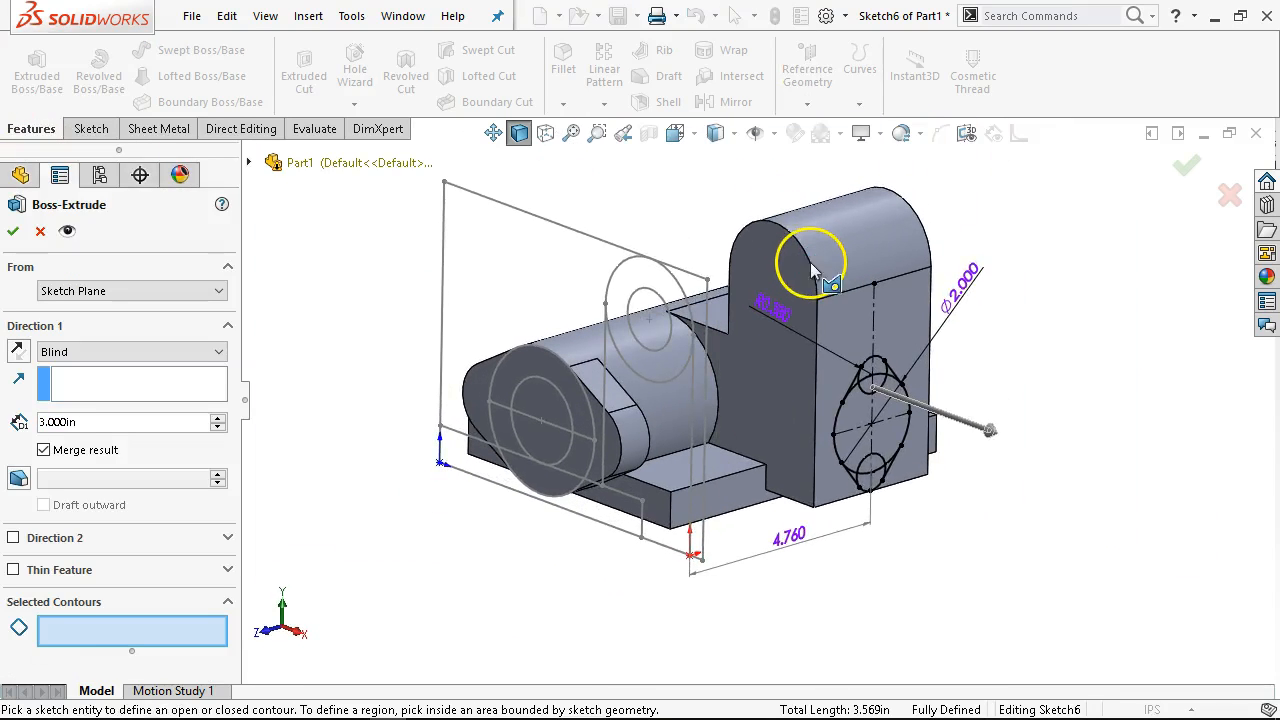
pyautogui.scroll(-4, 710, 492)
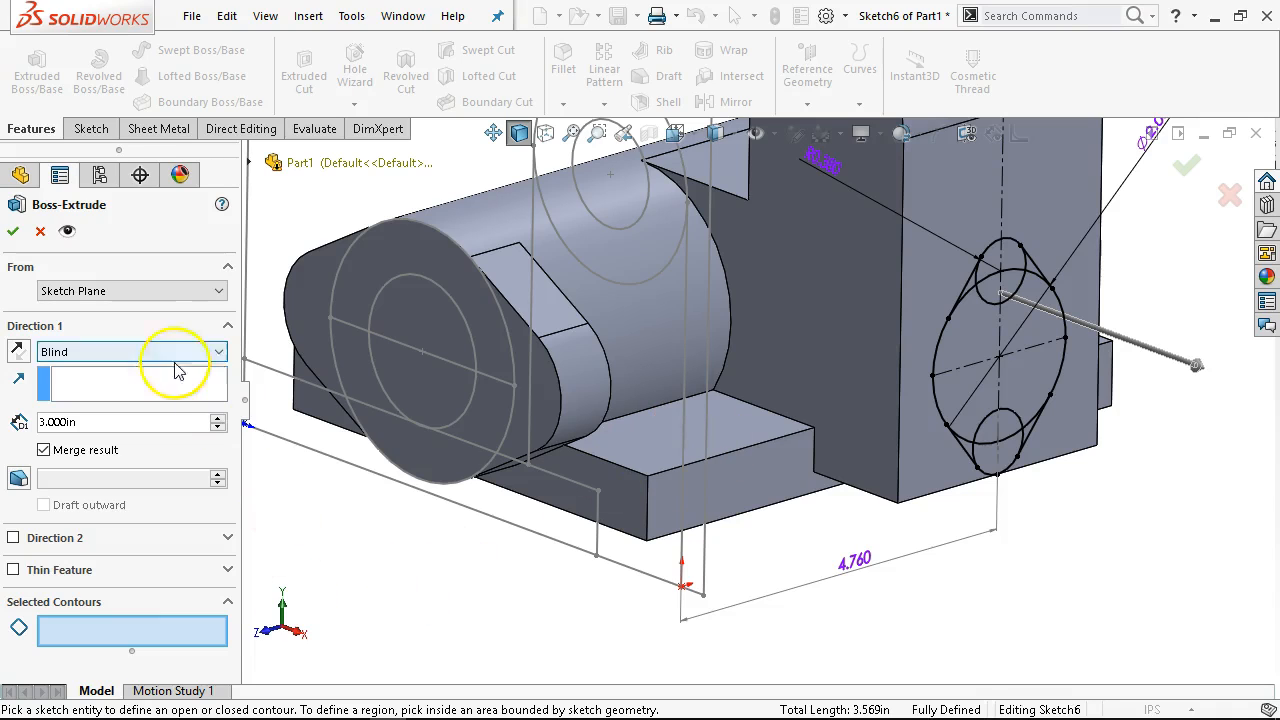
pyautogui.click(94, 351)
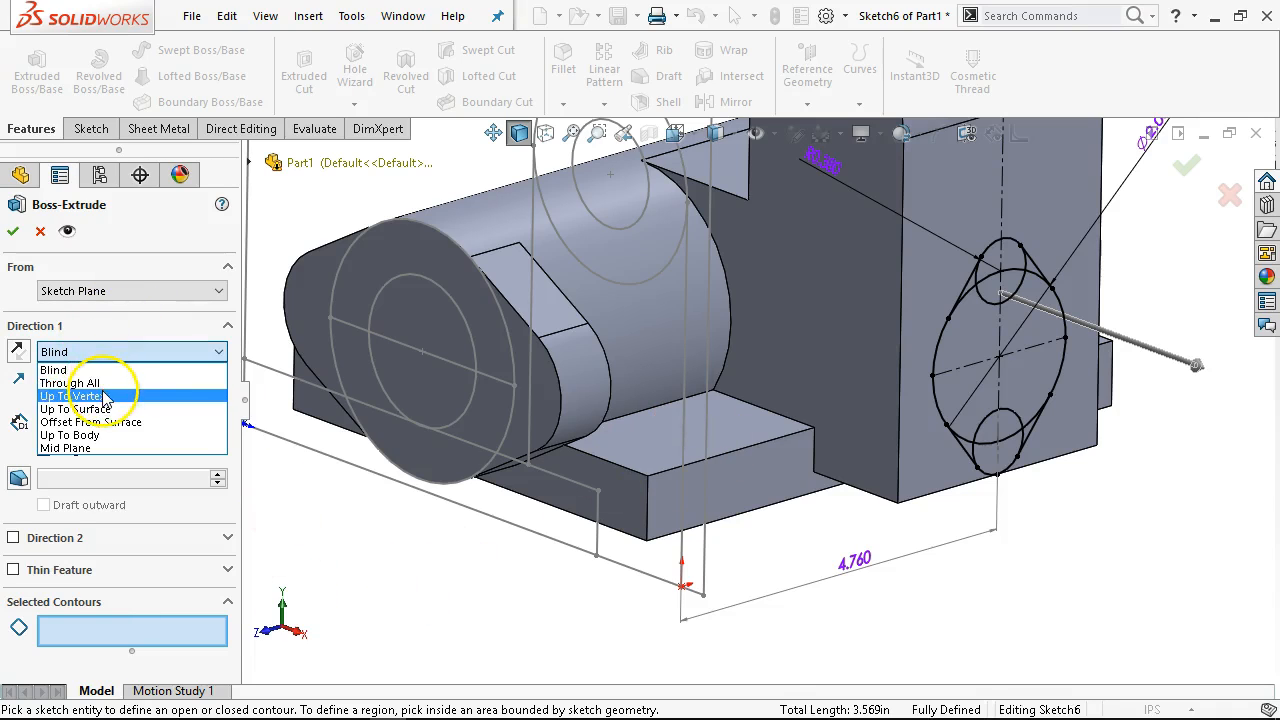
pyautogui.click(104, 396)
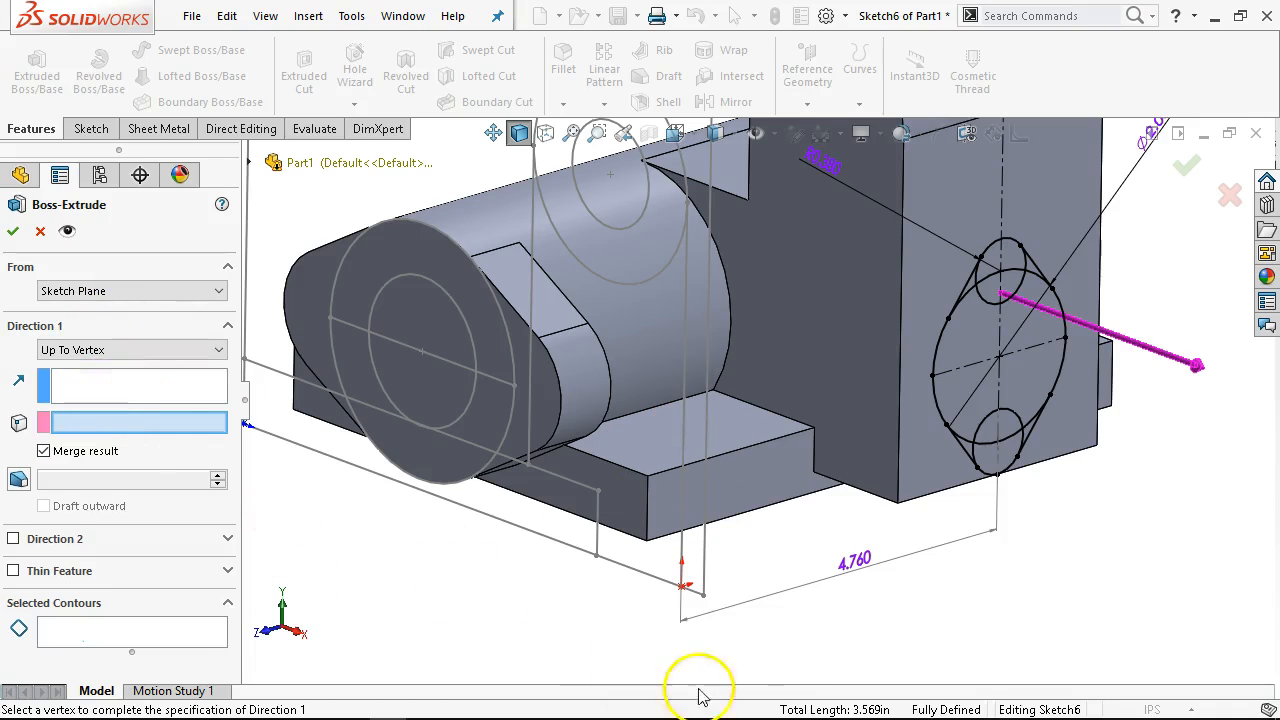
pyautogui.click(705, 600)
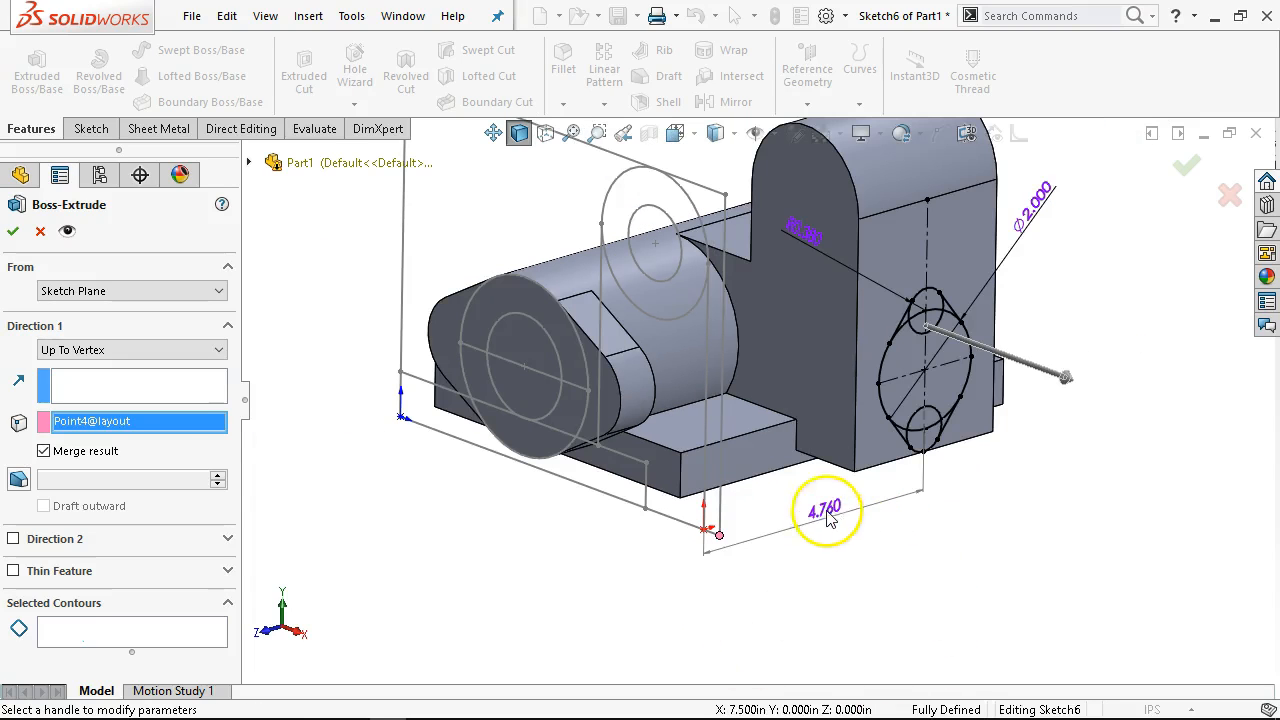
pyautogui.click(171, 629)
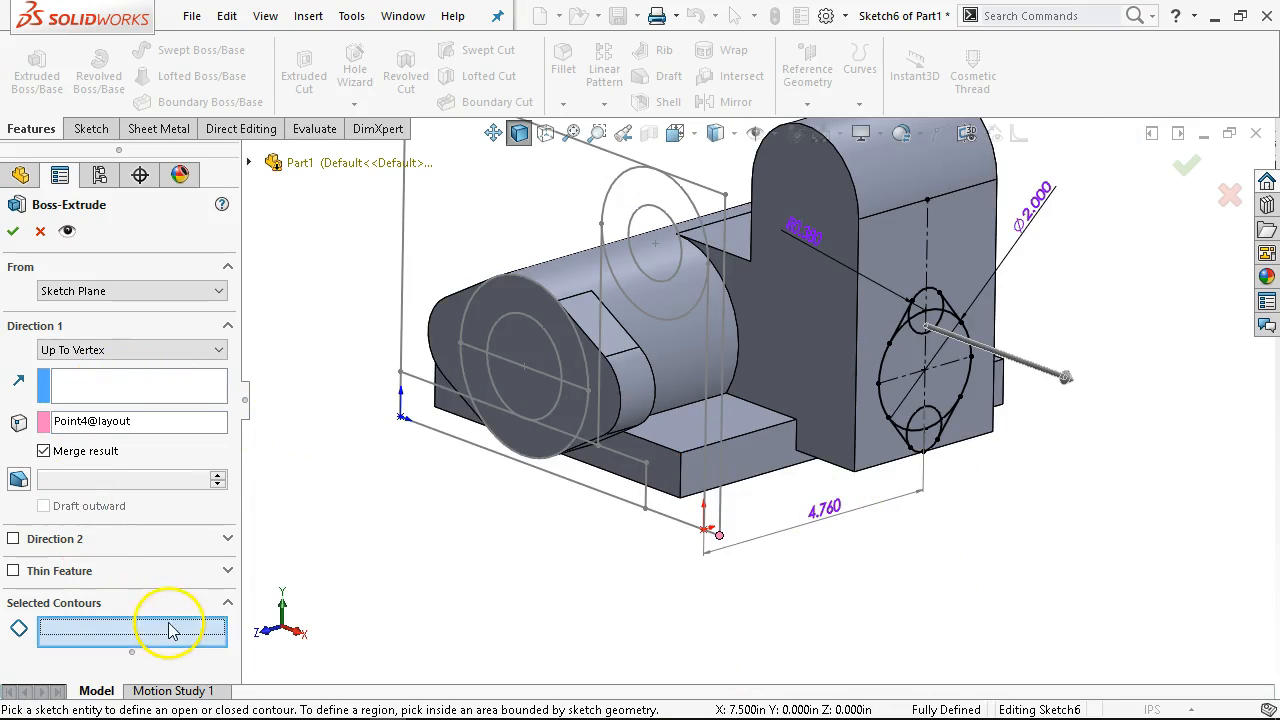
pyautogui.scroll(-5, 757, 391)
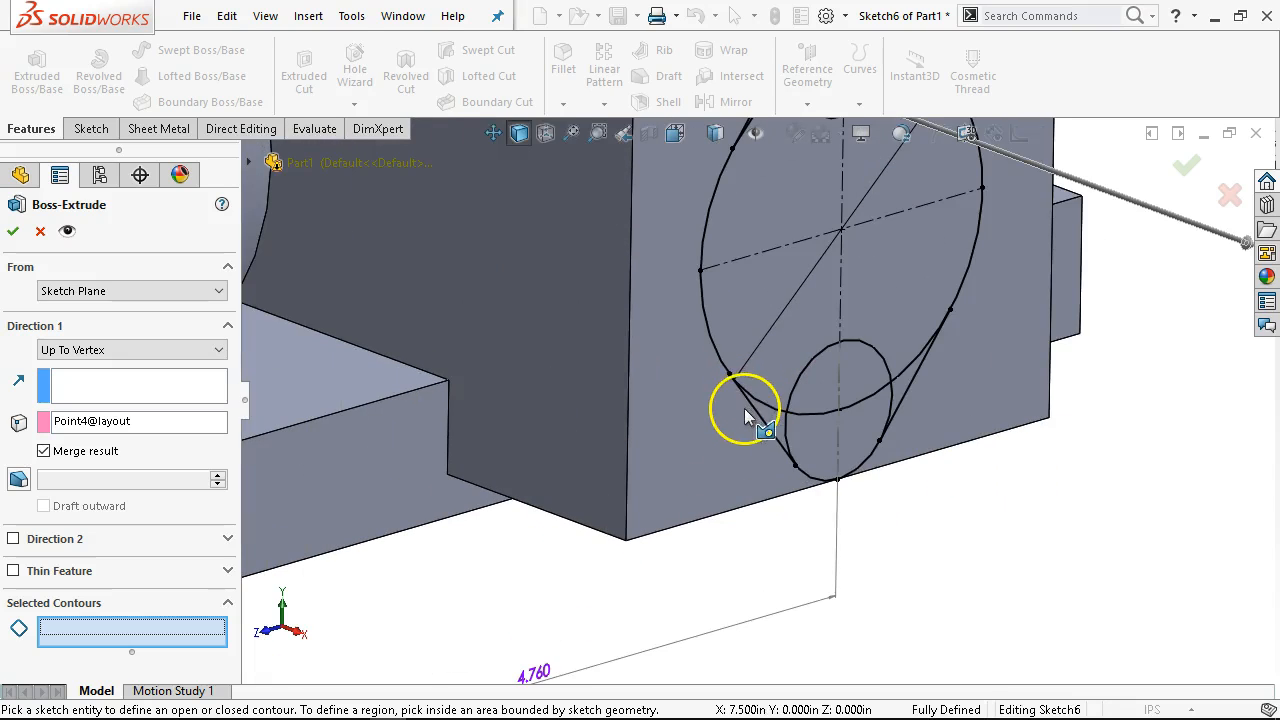
pyautogui.click(758, 414)
pyautogui.click(726, 374)
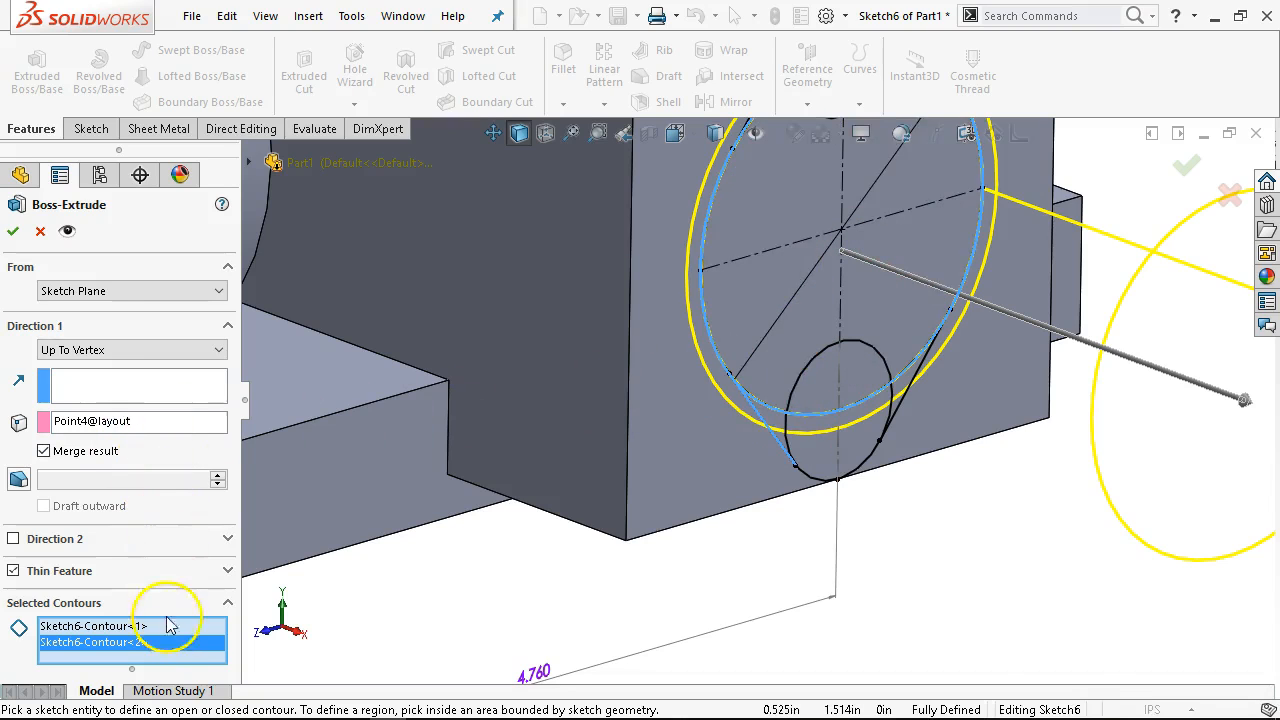
pyautogui.rightClick(188, 645)
pyautogui.click(245, 574)
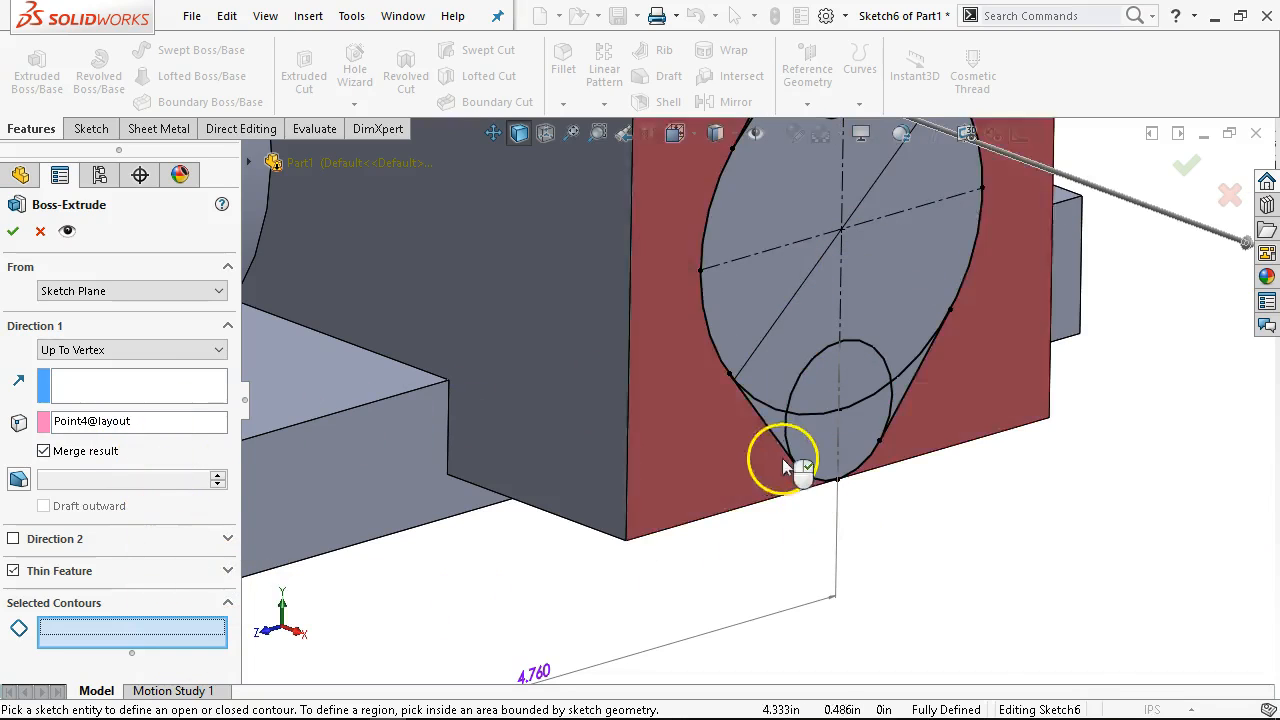
# Choose the lower-left tangent wedge, the areas of the large and both small circles, and the upper tangent wedges as extrusion contours
pyautogui.click(776, 426)
pyautogui.click(812, 442)
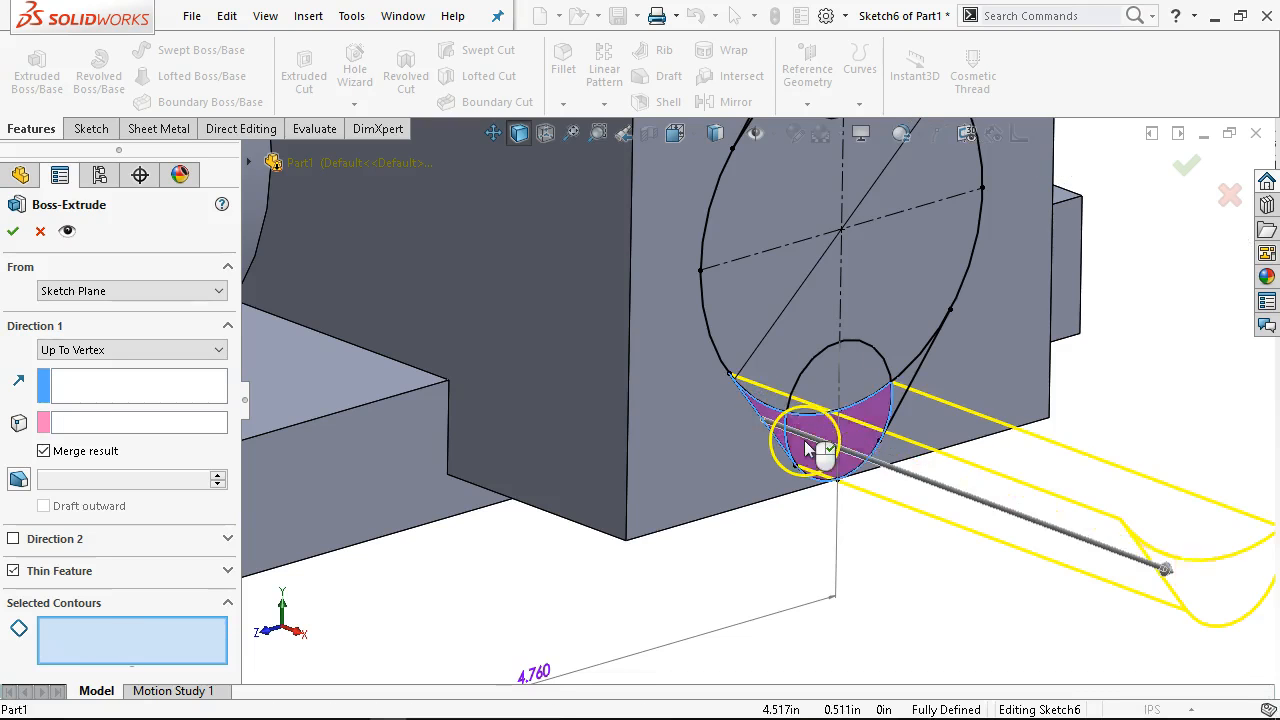
pyautogui.click(862, 388)
pyautogui.click(780, 328)
pyautogui.moveTo(820, 318)
pyautogui.mouseDown(button='middle')
pyautogui.moveTo(946, 286)
pyautogui.moveTo(796, 190)
pyautogui.mouseUp(button='middle')
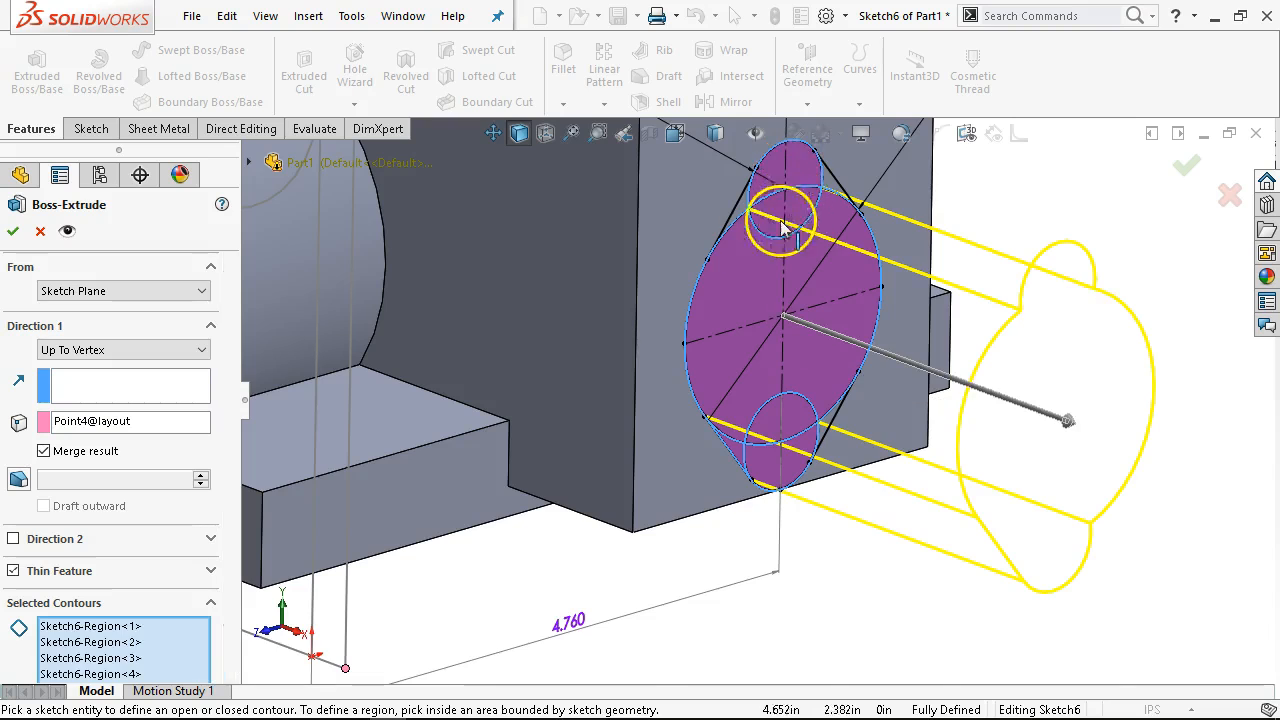
pyautogui.scroll(-3, 770, 214)
pyautogui.click(742, 222)
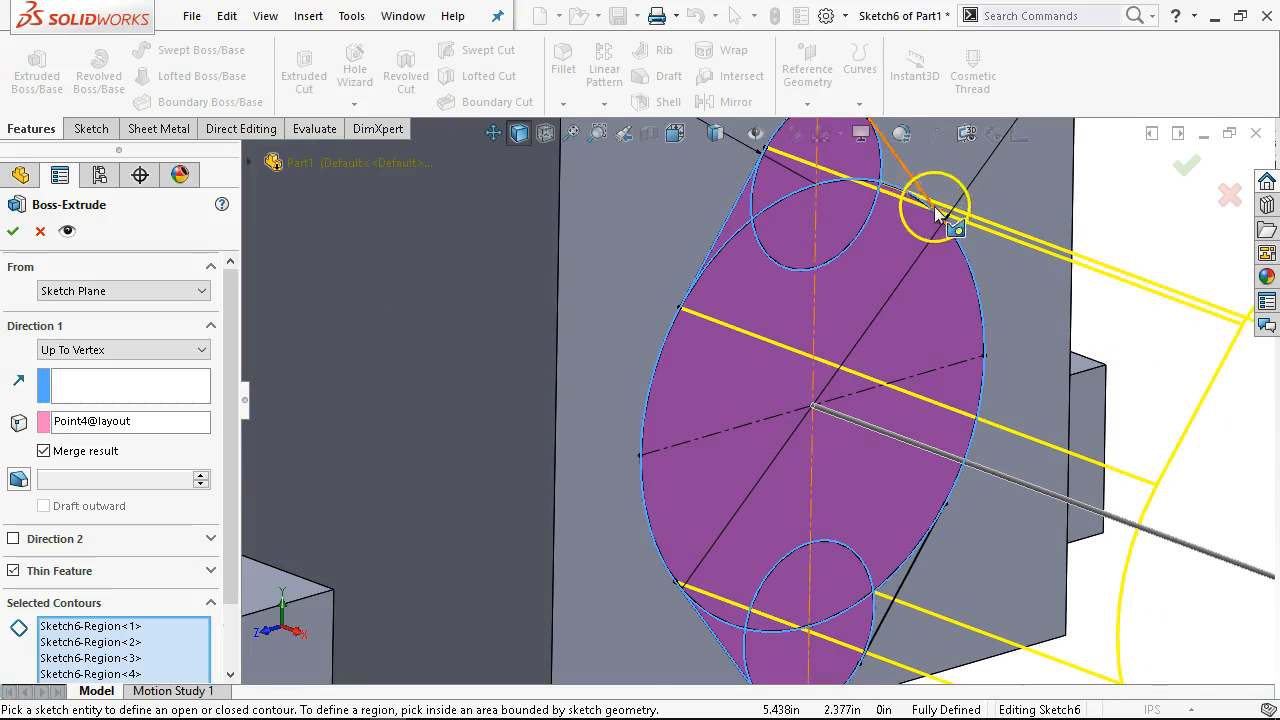
# Check the extrusion direction in the front view, turn off Thin Feature and finish the boss up to the layout vertex
pyautogui.scroll(3, 1100, 310)
pyautogui.scroll(3, 1020, 343)
pyautogui.moveTo(1020, 343); pyautogui.dragTo(1082, 305, button='middle')
pyautogui.hotkey('ctrl', '1')
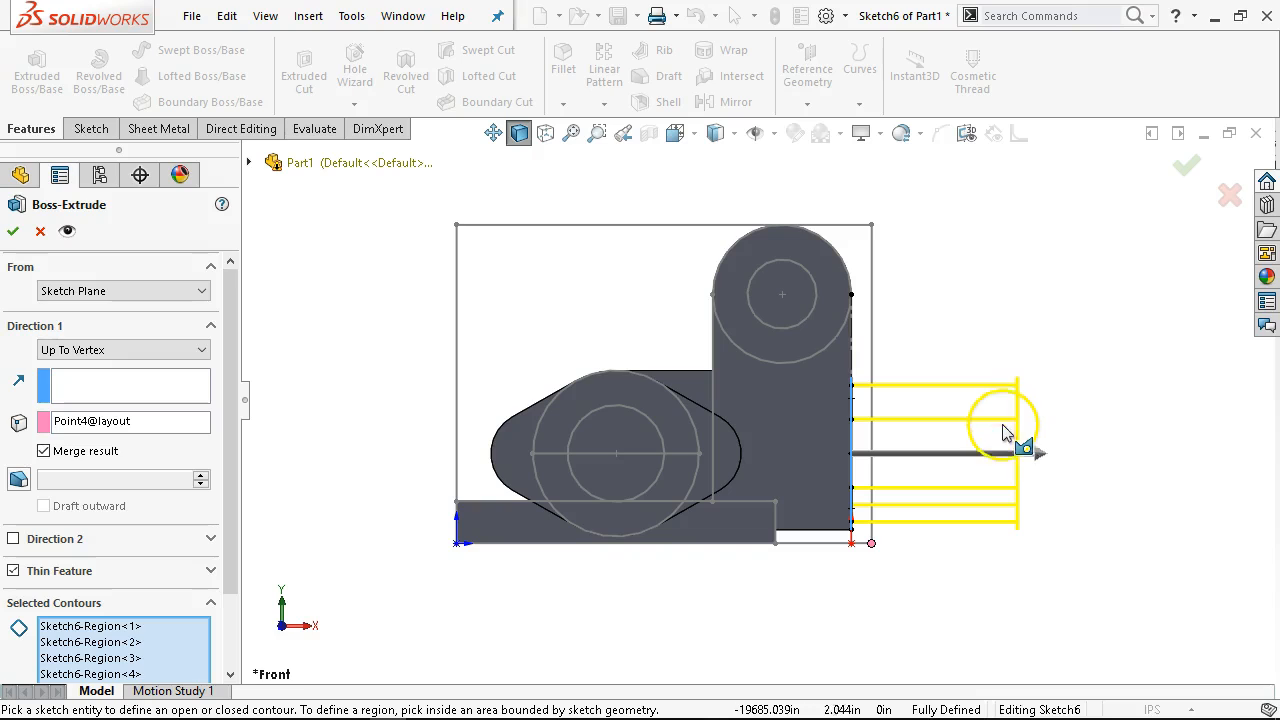
pyautogui.click(72, 424)
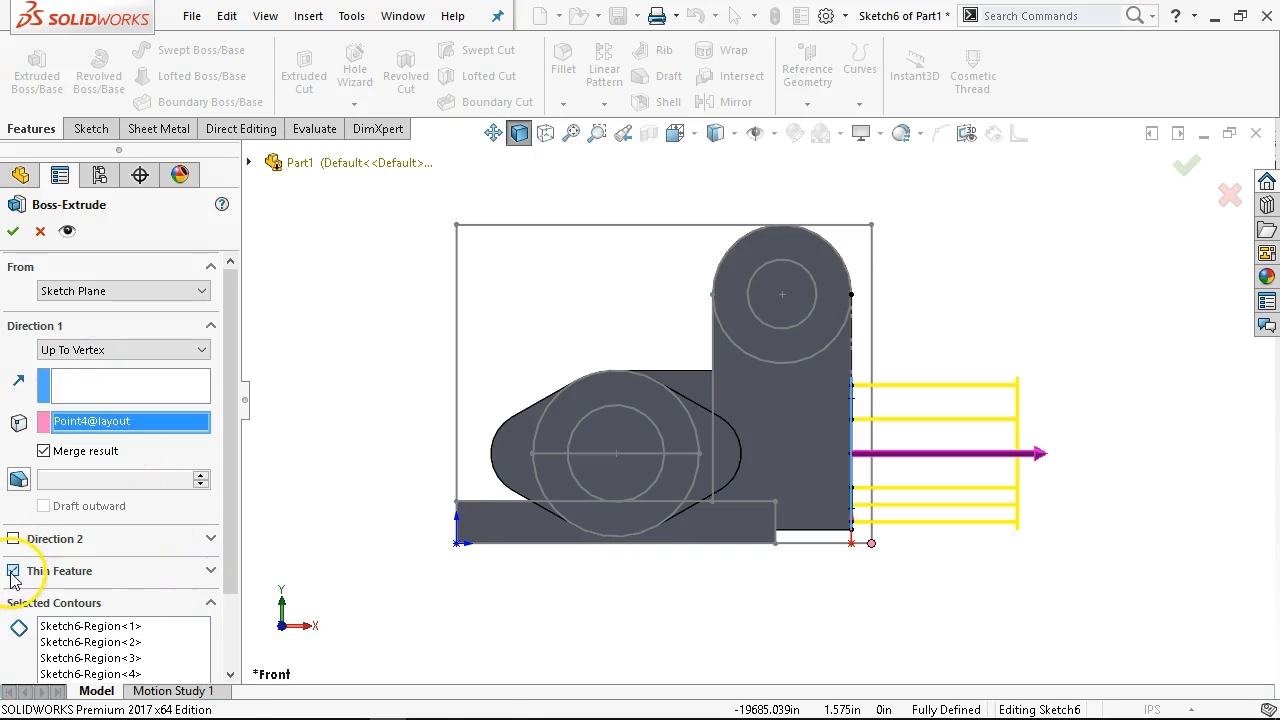
pyautogui.click(13, 231)
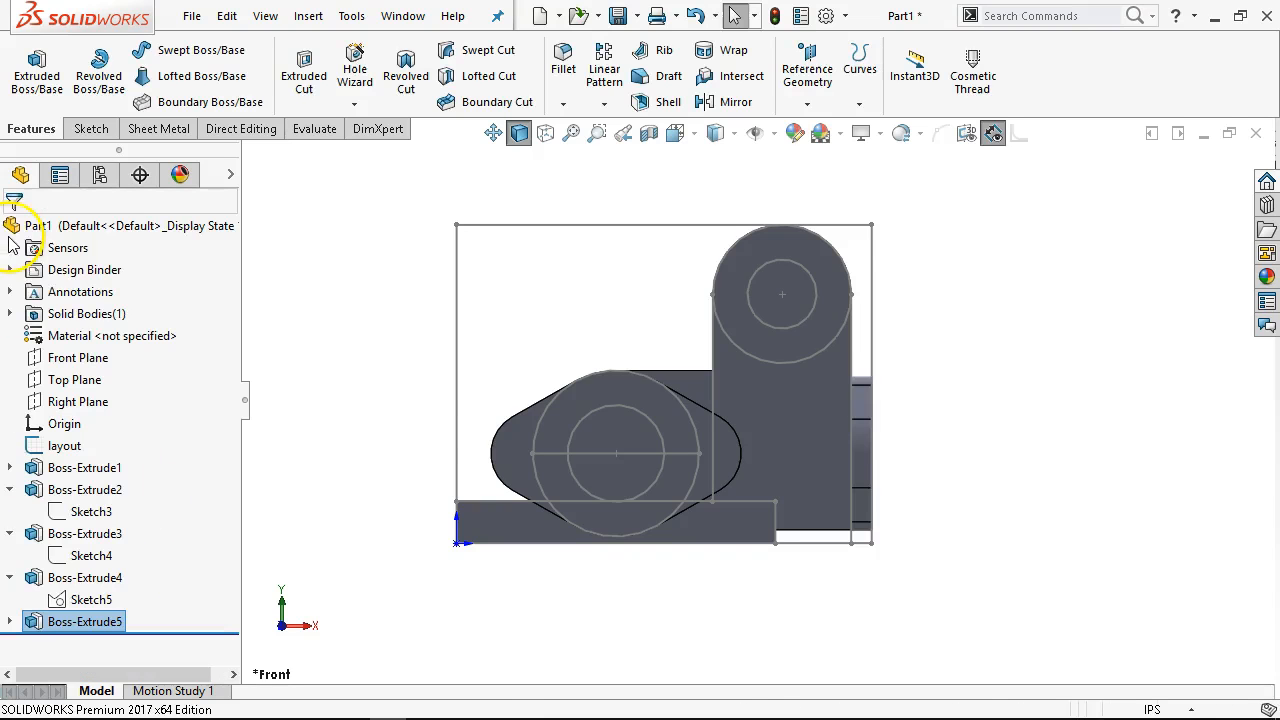
# Open the new boss's sketch, examine its lower tangent lines and circle in the right view, and exit the sketch
pyautogui.moveTo(777, 394); pyautogui.dragTo(677, 348, button='middle')
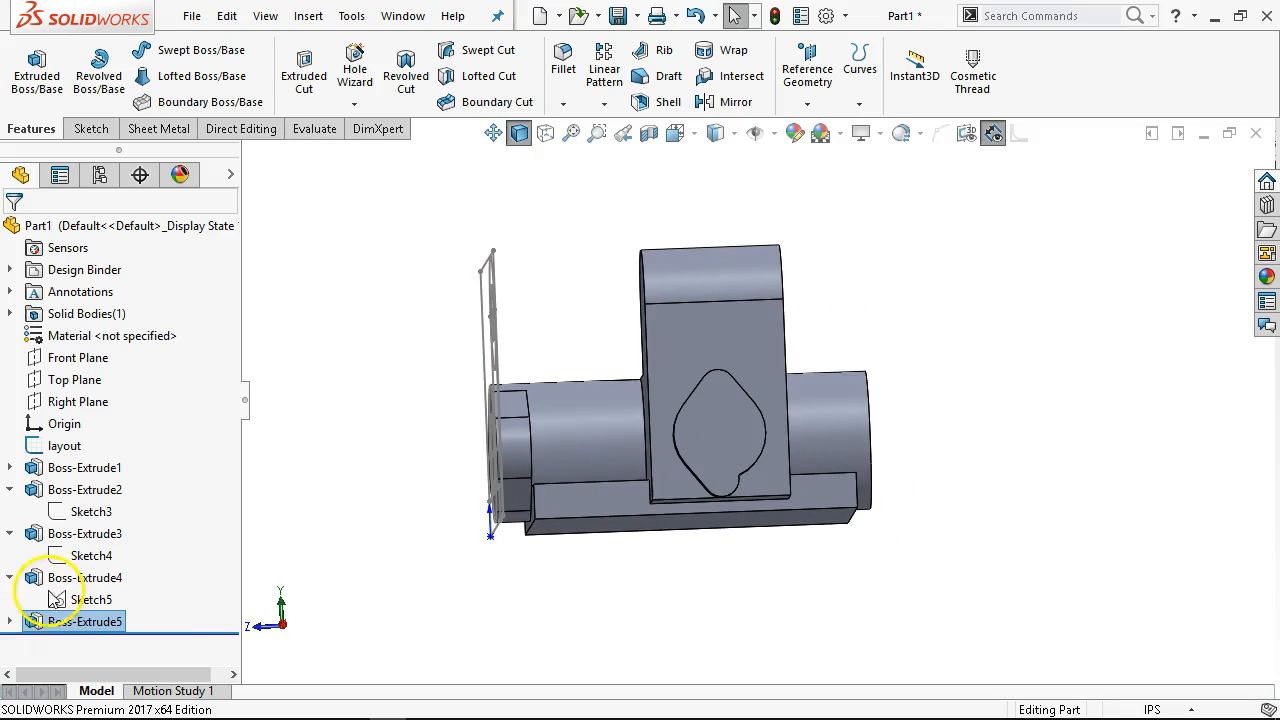
pyautogui.click(9, 621)
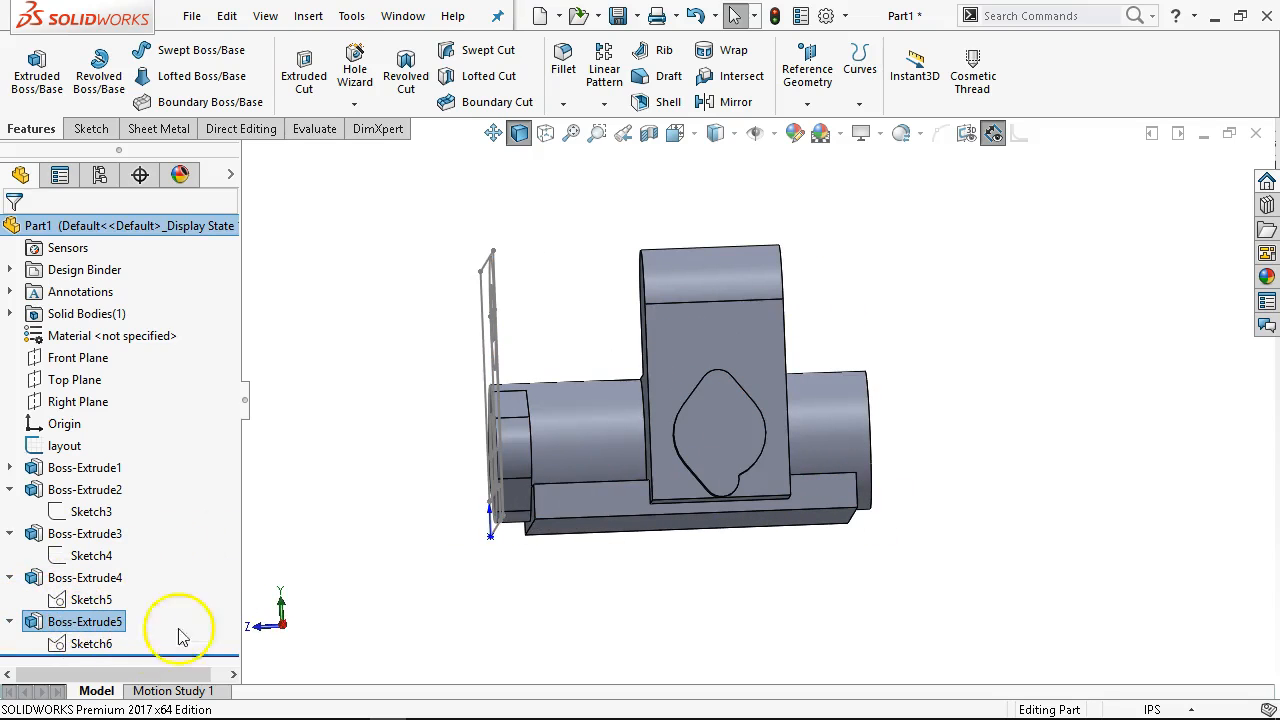
pyautogui.rightClick(748, 440)
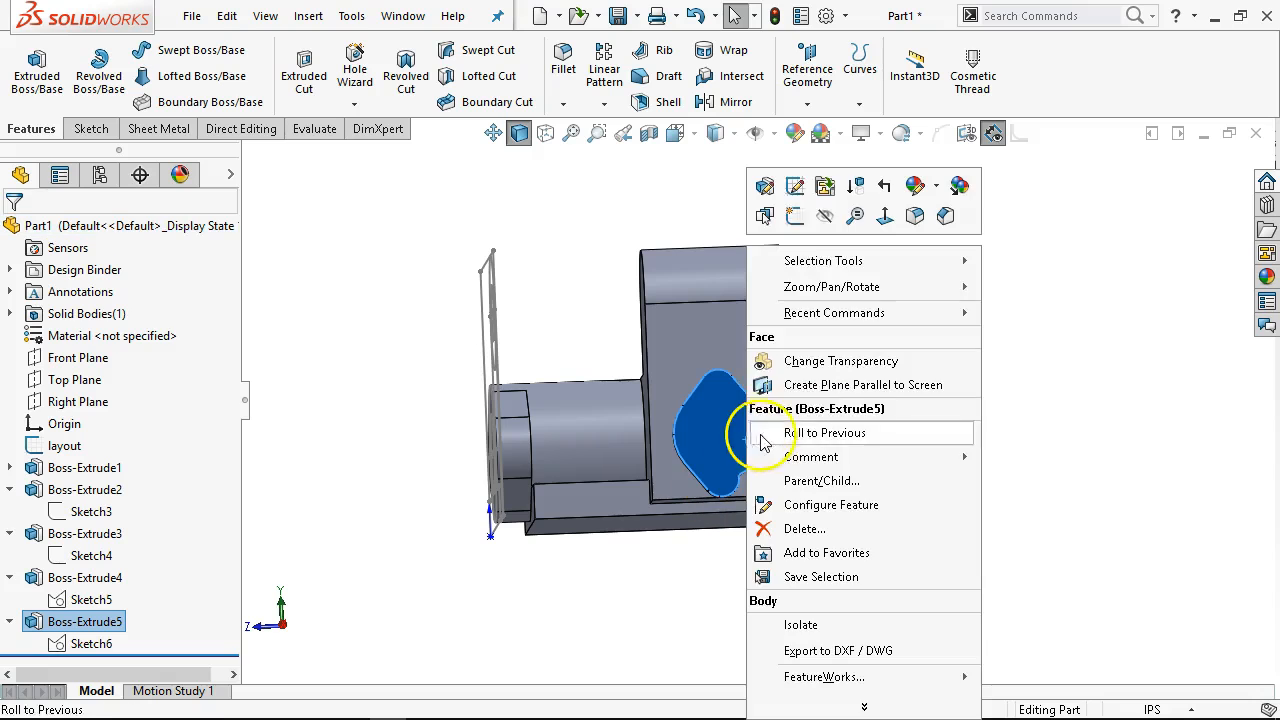
pyautogui.click(796, 188)
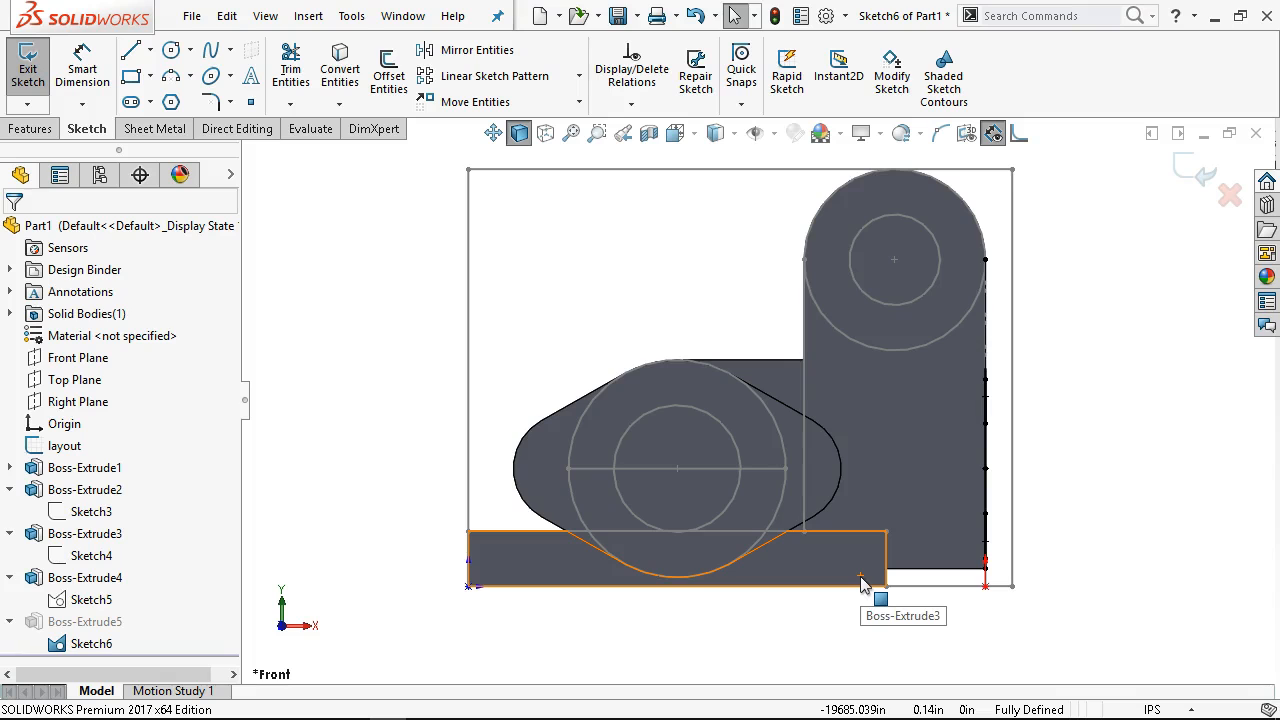
pyautogui.hotkey('ctrl', '4')
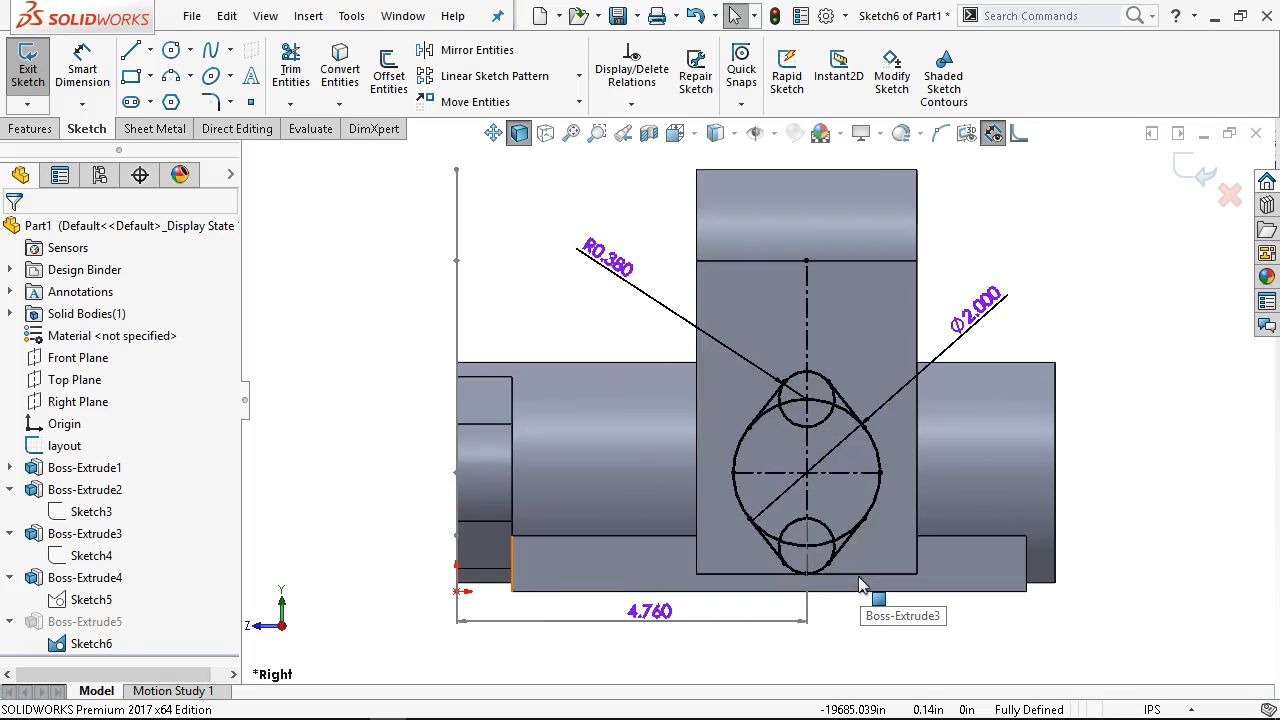
pyautogui.scroll(-2, 819, 543)
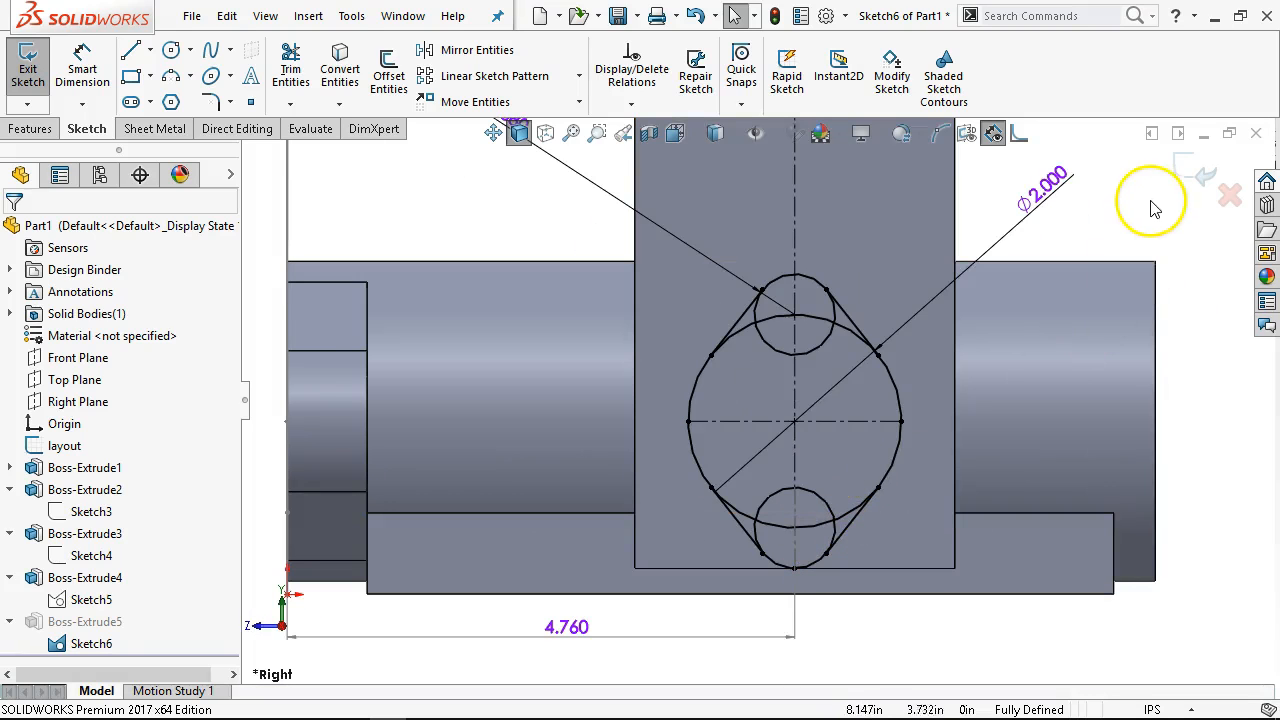
pyautogui.click(1203, 174)
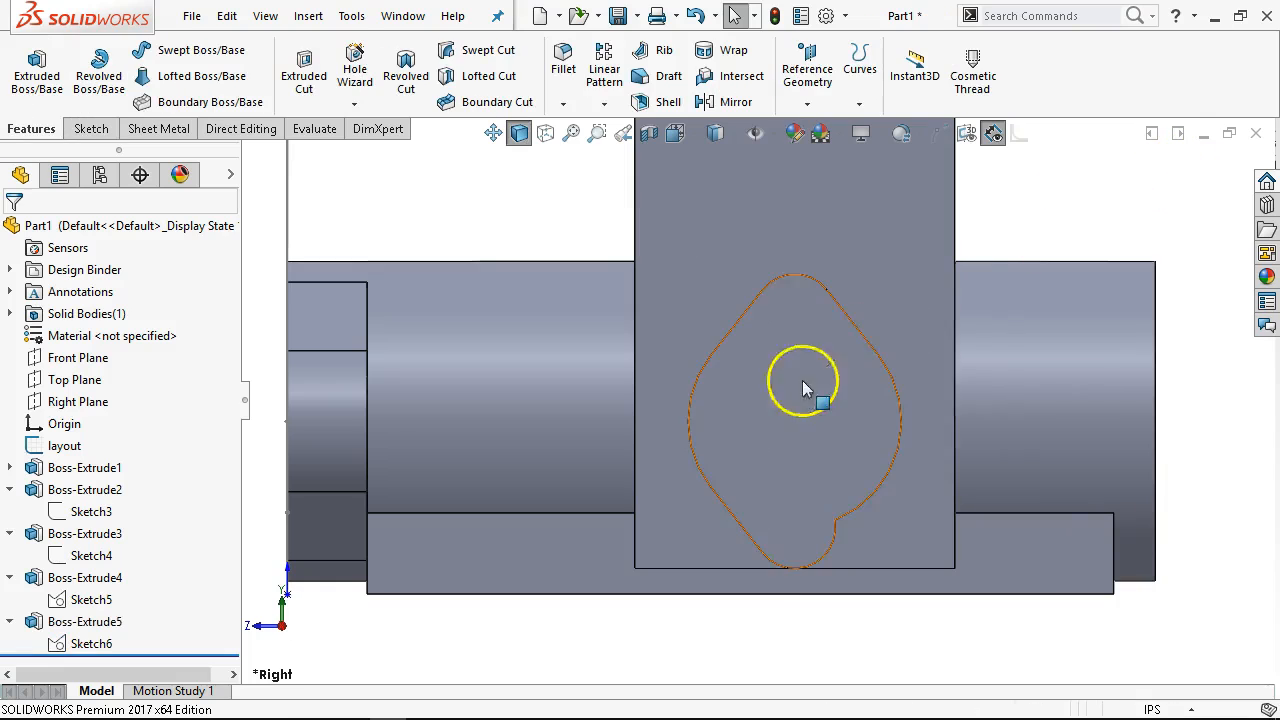
# Edit the new boss to add the missing lower-right tangent wedge to its selected contours
pyautogui.rightClick(105, 622)
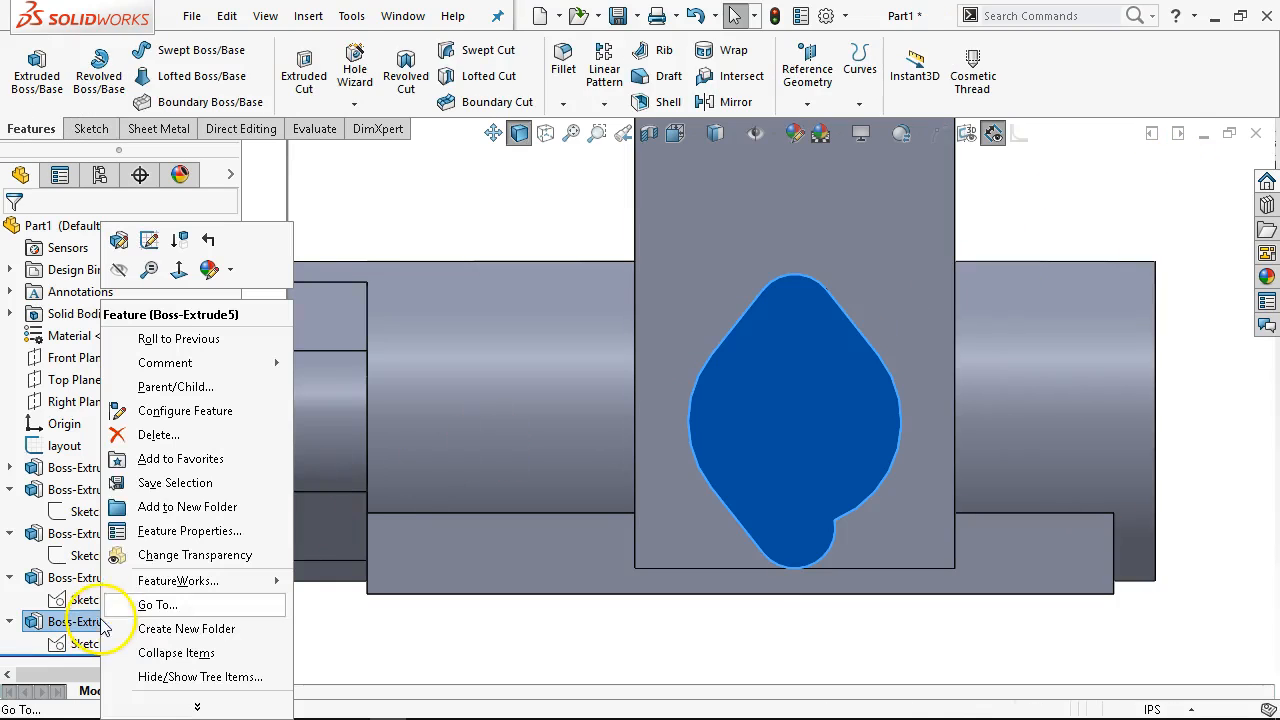
pyautogui.click(118, 242)
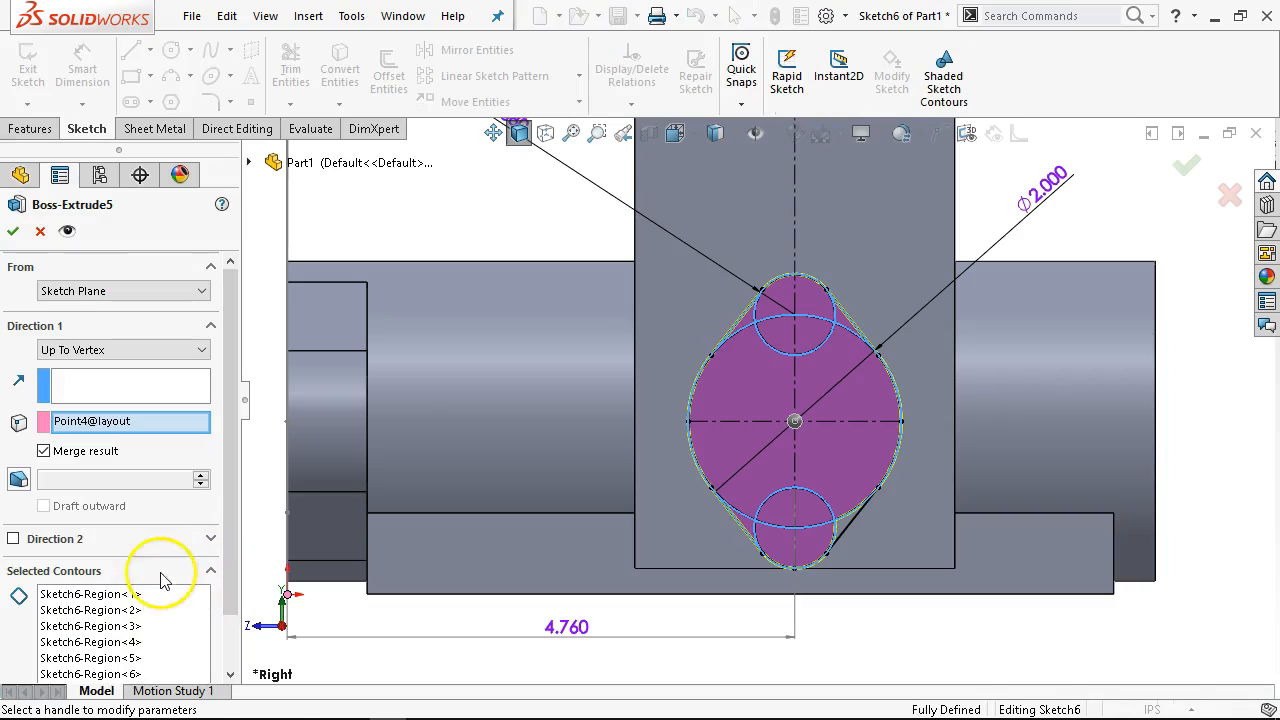
pyautogui.click(180, 608)
pyautogui.scroll(-3, 840, 530)
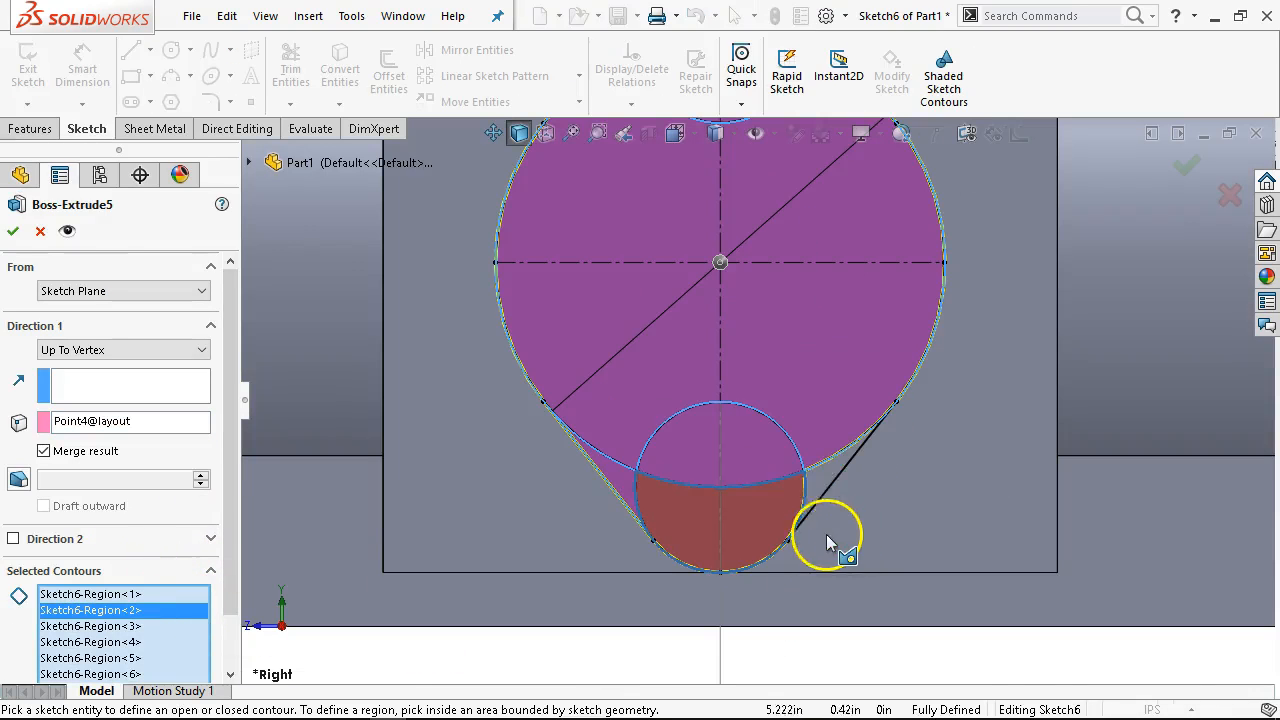
pyautogui.click(826, 485)
pyautogui.press('f')
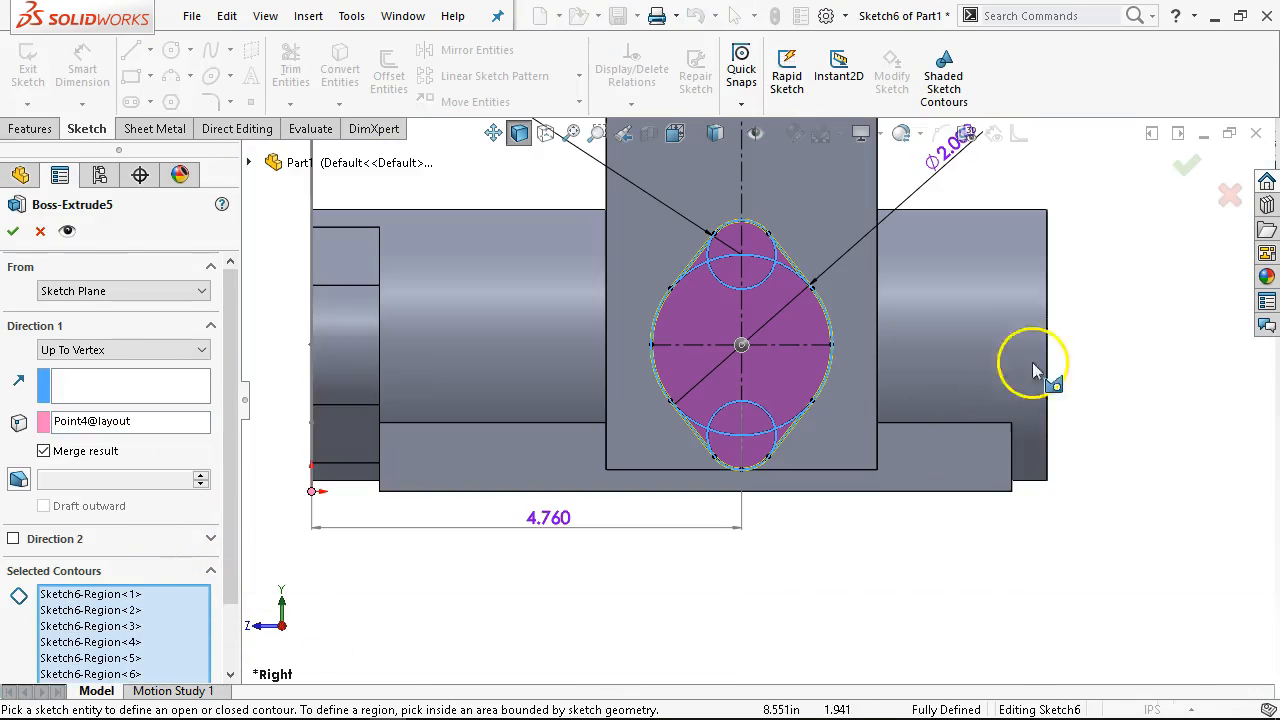
pyautogui.click(1187, 165)
# Accept the edited boss contours and show the part in isometric view
pyautogui.scroll(4, 1077, 410)
pyautogui.moveTo(1078, 410); pyautogui.dragTo(1135, 445, button='middle')
pyautogui.click(1017, 455)
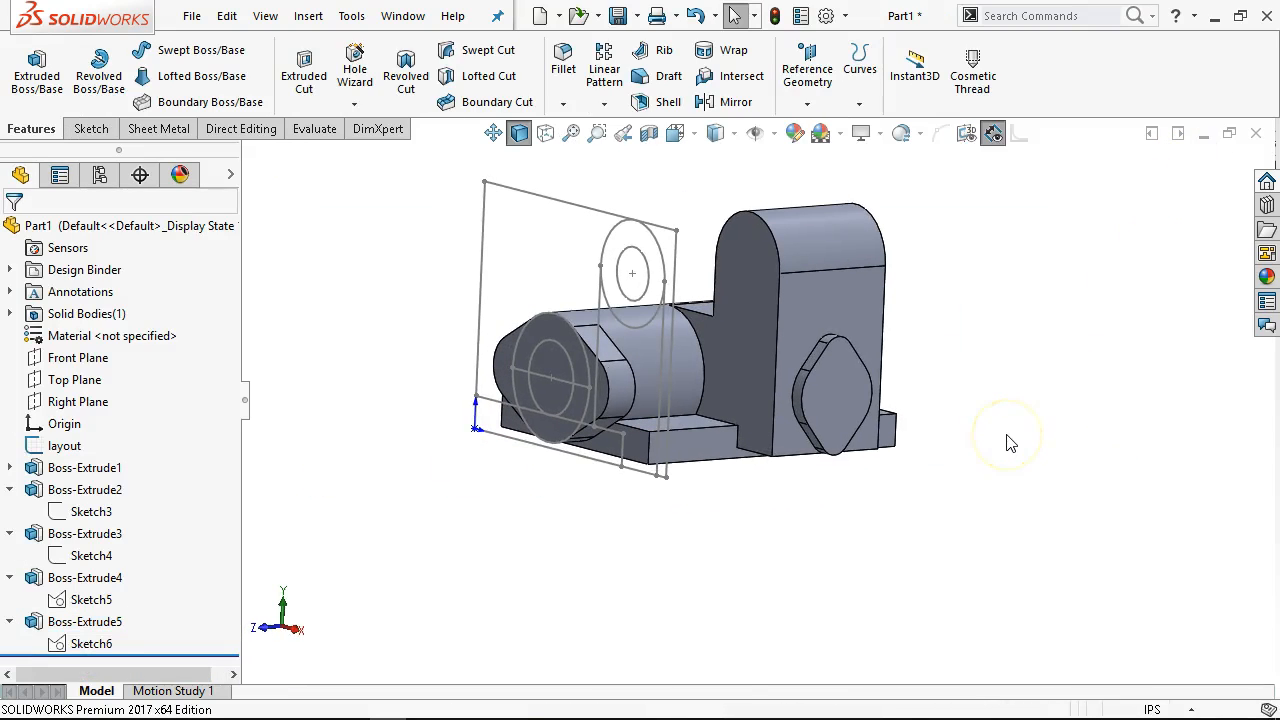
pyautogui.hotkey('ctrl', '7')
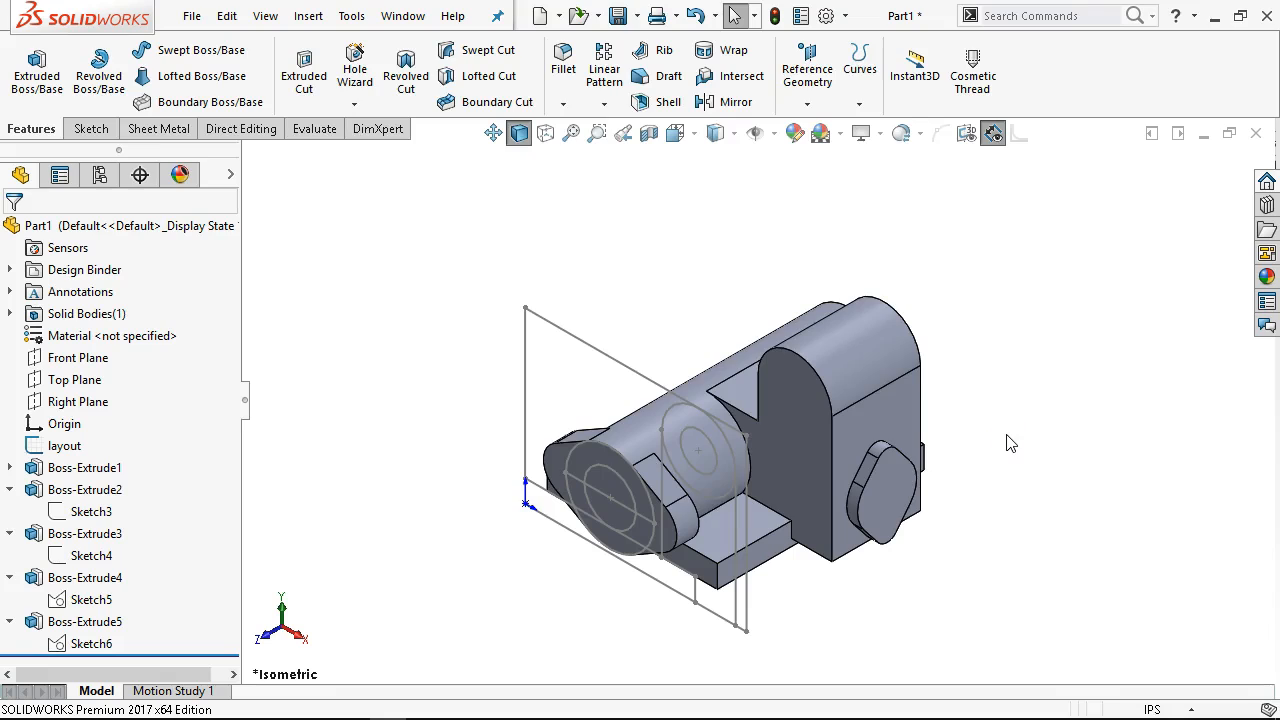
# Save the part as EX13.20 in the root of drive F:
pyautogui.hotkey('ctrl', 's')
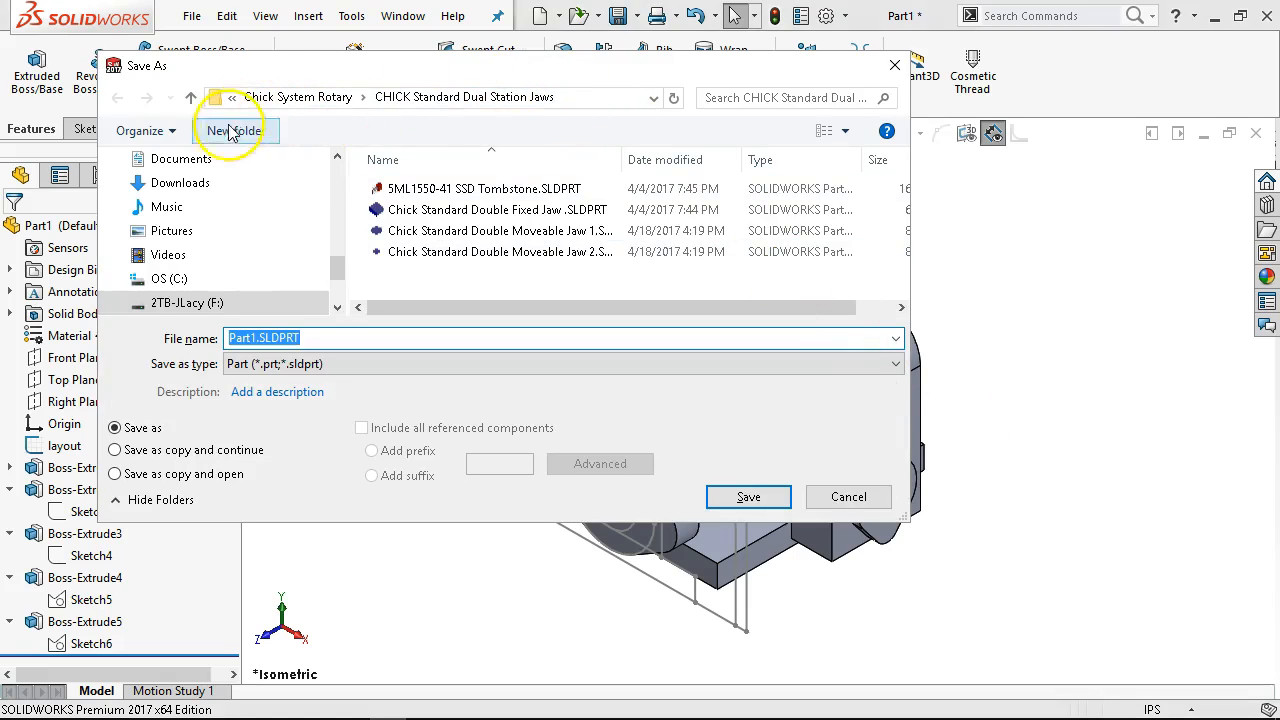
pyautogui.click(186, 303)
pyautogui.click(283, 338)
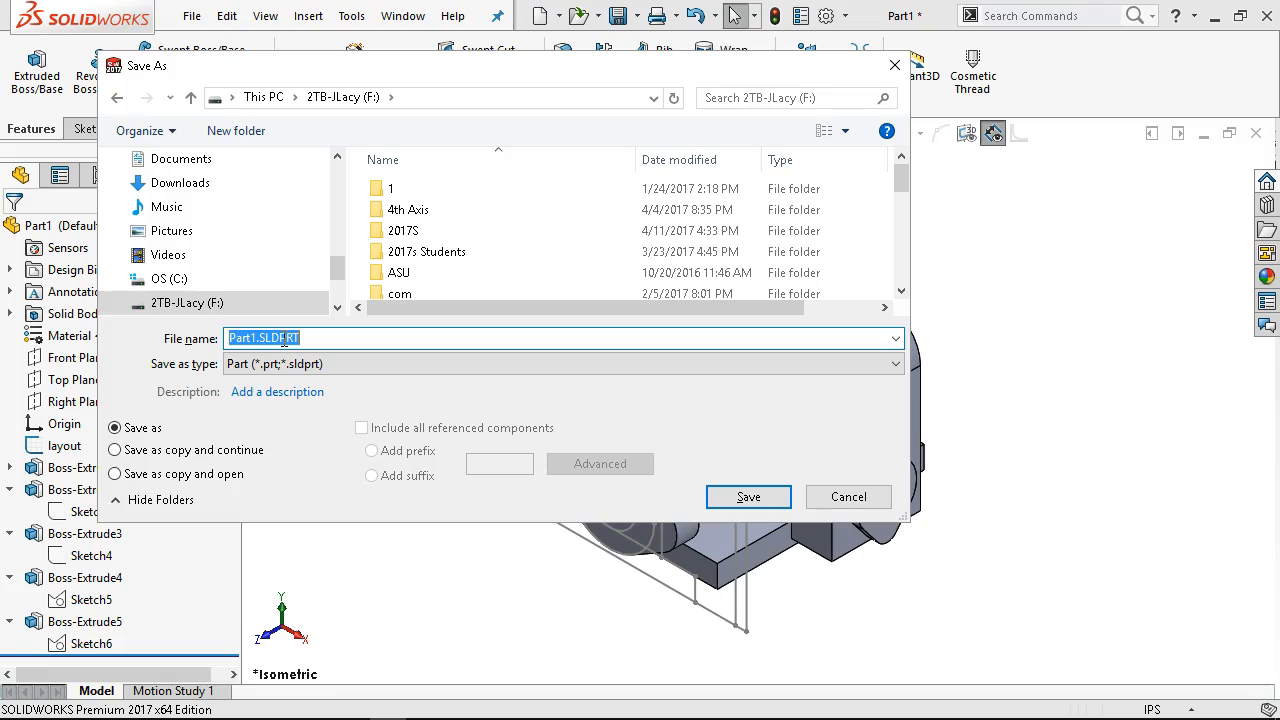
pyautogui.write('EX13.20')
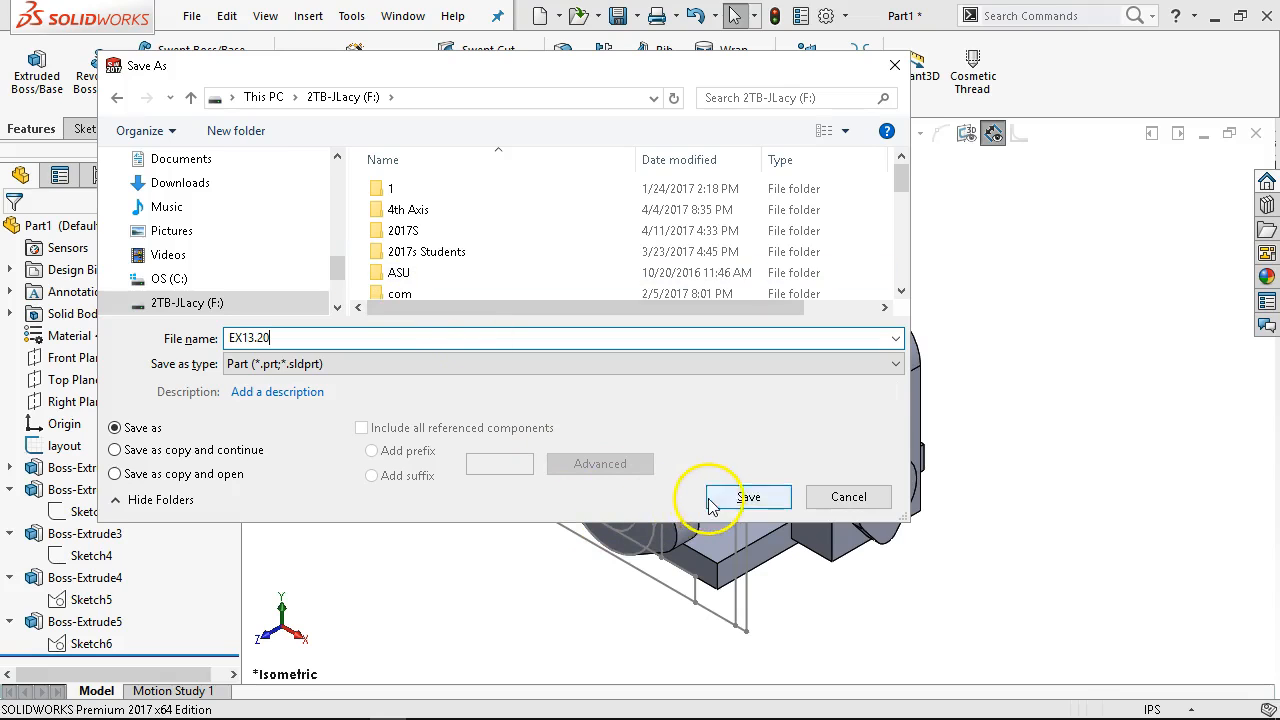
pyautogui.click(745, 497)
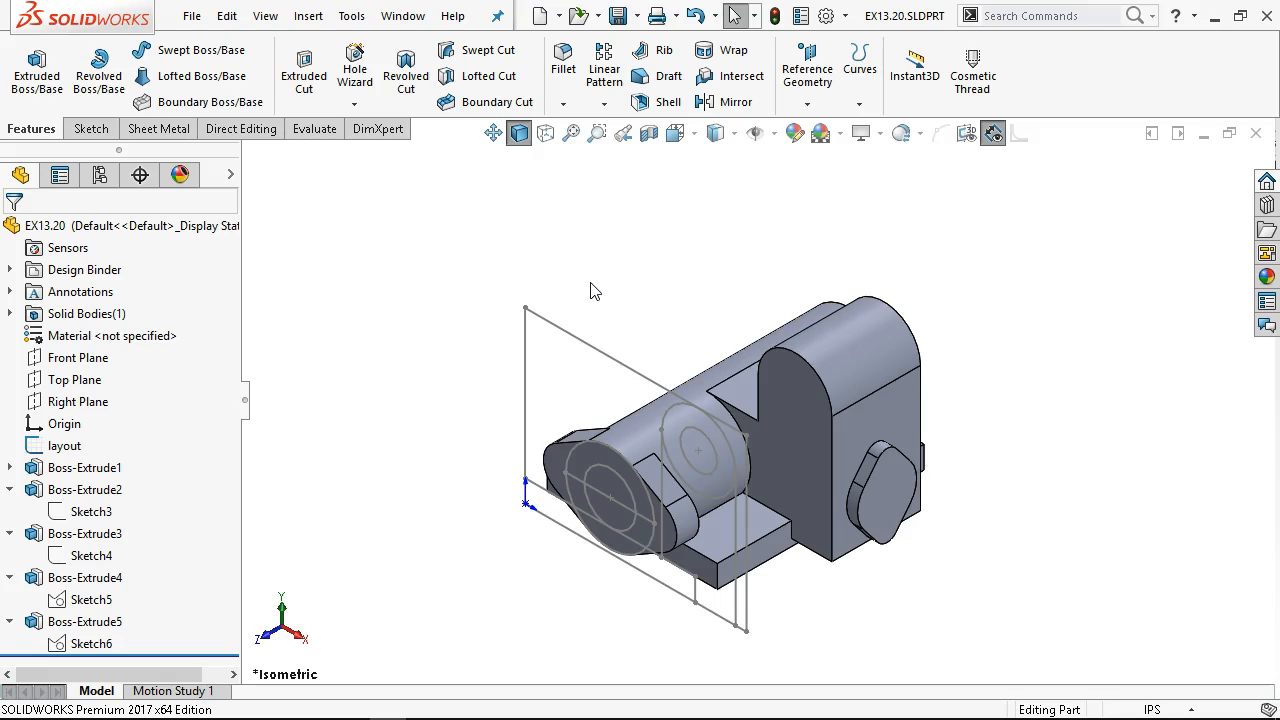
# Start a sketch on the cylinder's rear end face and draw a corner rectangle about 2.01 by 0.67 in across its upper edge
pyautogui.hotkey('ctrl', '2')
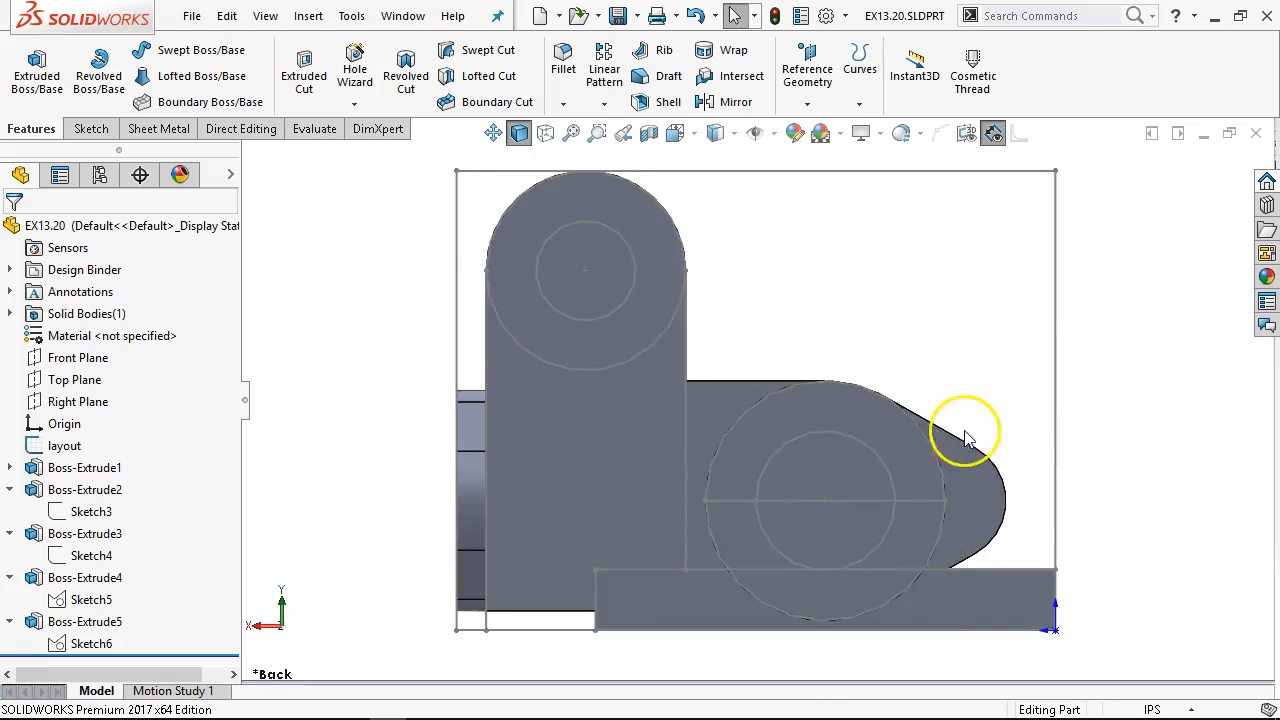
pyautogui.scroll(-3, 774, 404)
pyautogui.click(832, 404)
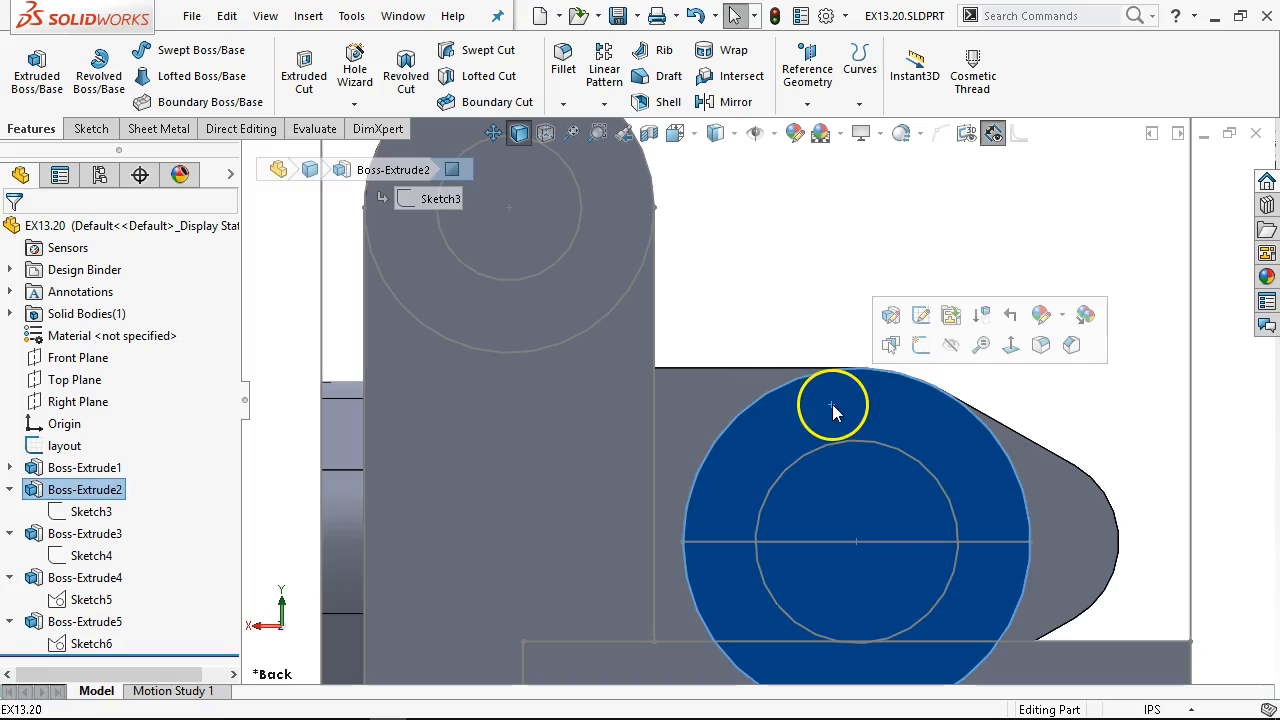
pyautogui.click(921, 345)
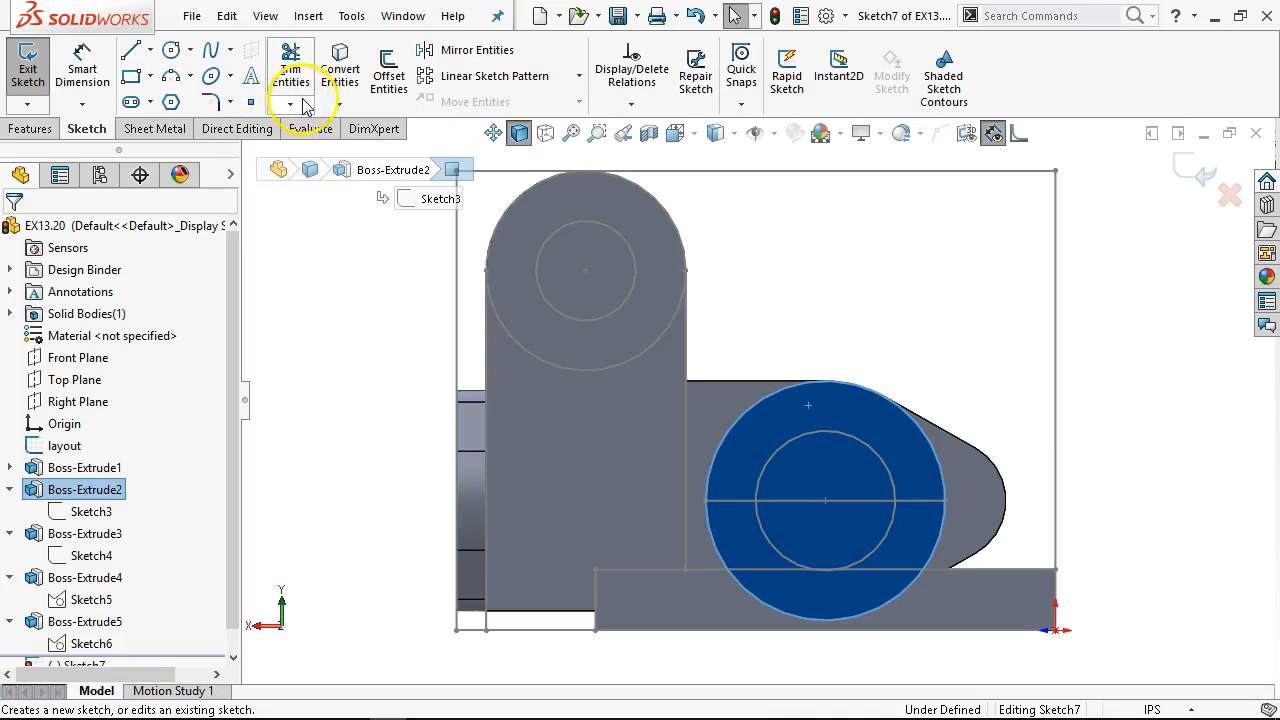
pyautogui.click(131, 76)
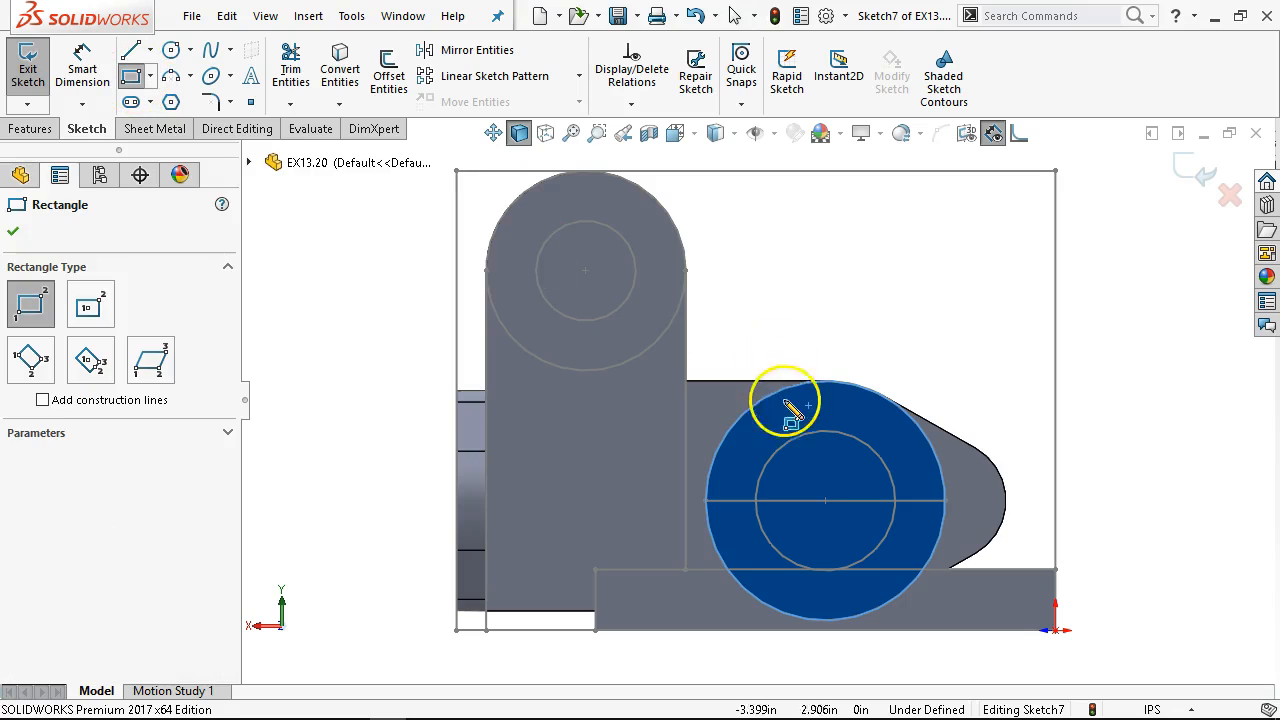
pyautogui.click(745, 410)
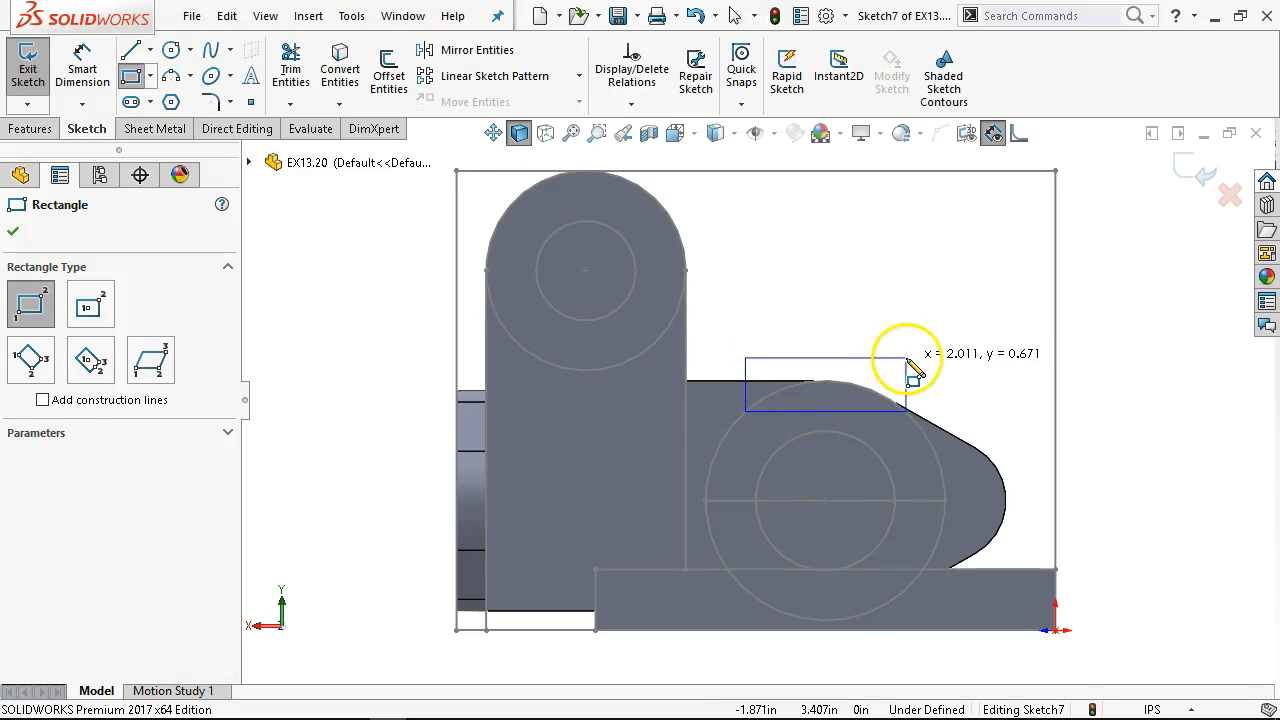
pyautogui.click(907, 358)
pyautogui.rightClick(940, 342)
pyautogui.click(985, 354)
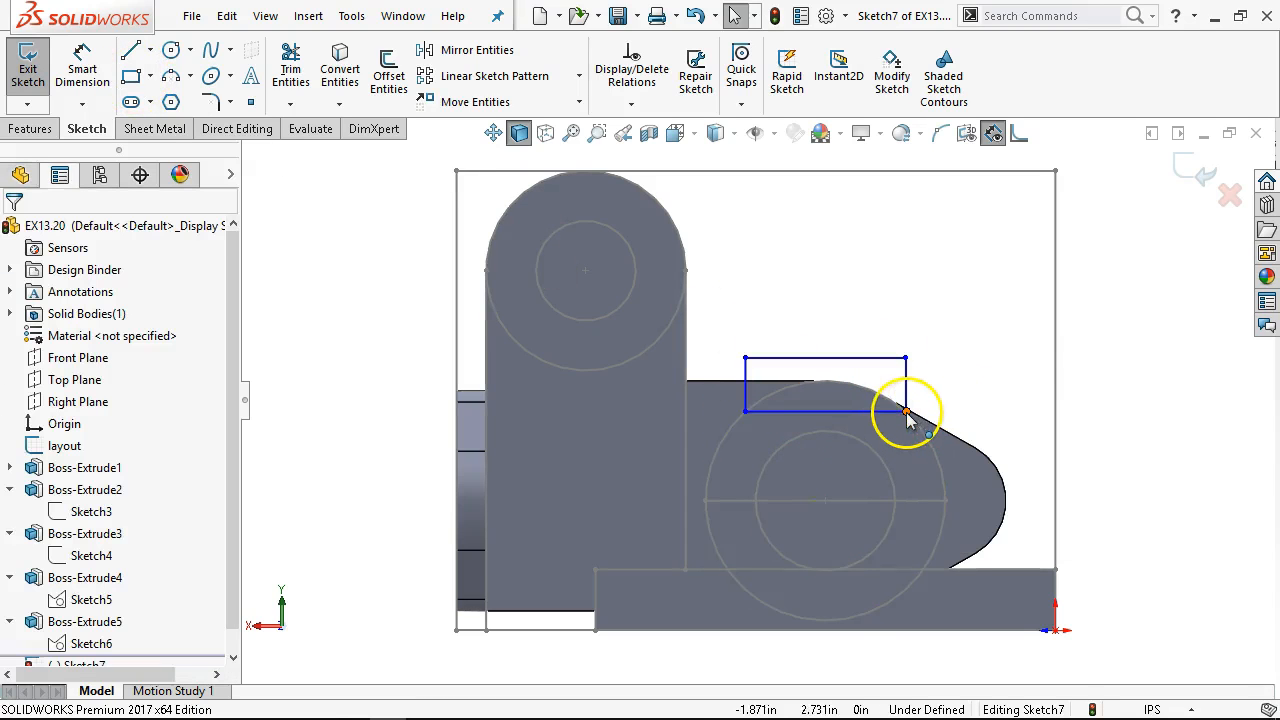
# Make the rectangle's lower-right corner coincident with the cylinder's circular edge
pyautogui.click(906, 411)
pyautogui.keyDown('ctrl'); pyautogui.click(912, 423); pyautogui.keyUp('ctrl')
pyautogui.click(995, 331)
pyautogui.click(903, 262)
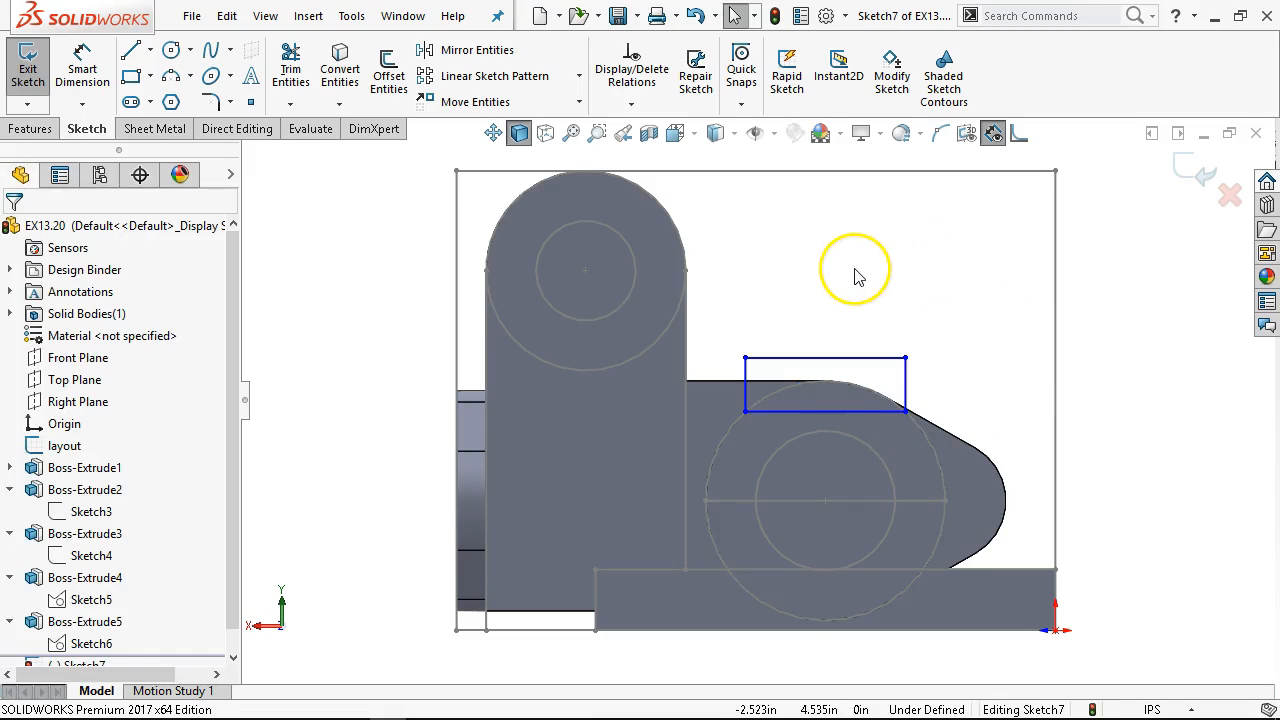
# Make the rectangle's upper-left corner coincident with the web's horizontal top edge and pull its lower-left corner outward along the circle
pyautogui.click(757, 382)
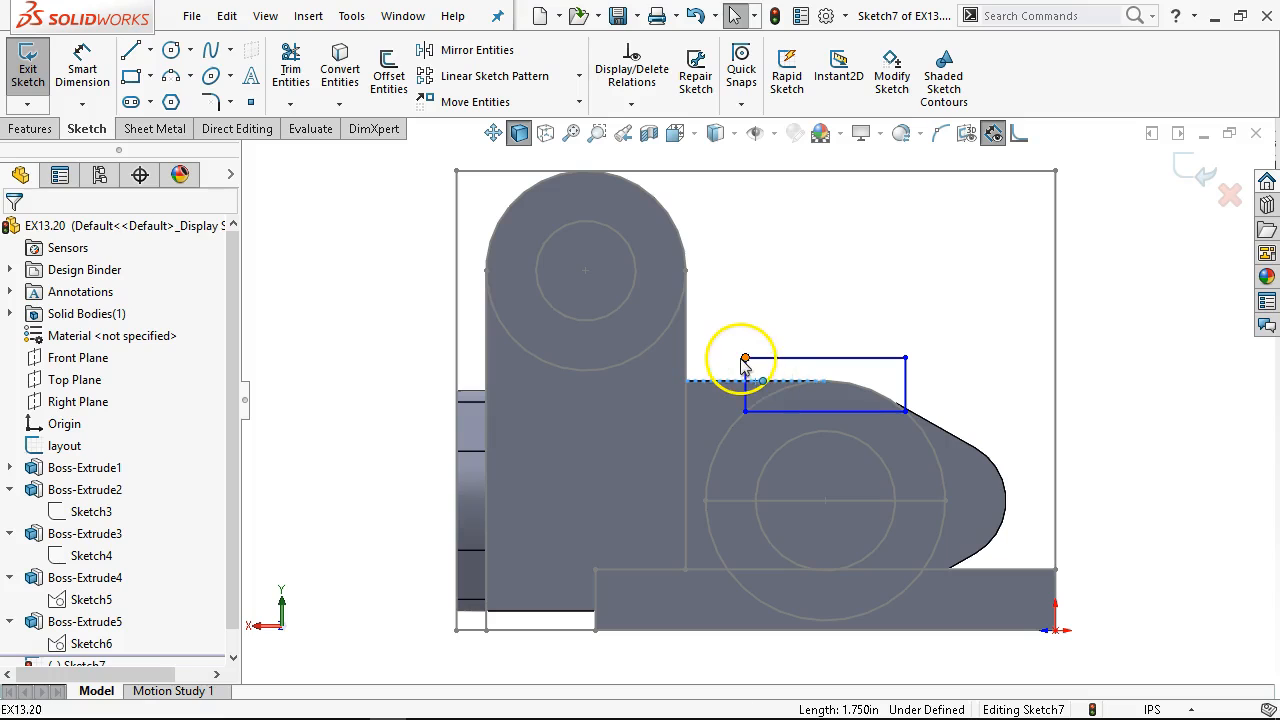
pyautogui.keyDown('ctrl'); pyautogui.click(745, 358); pyautogui.keyUp('ctrl')
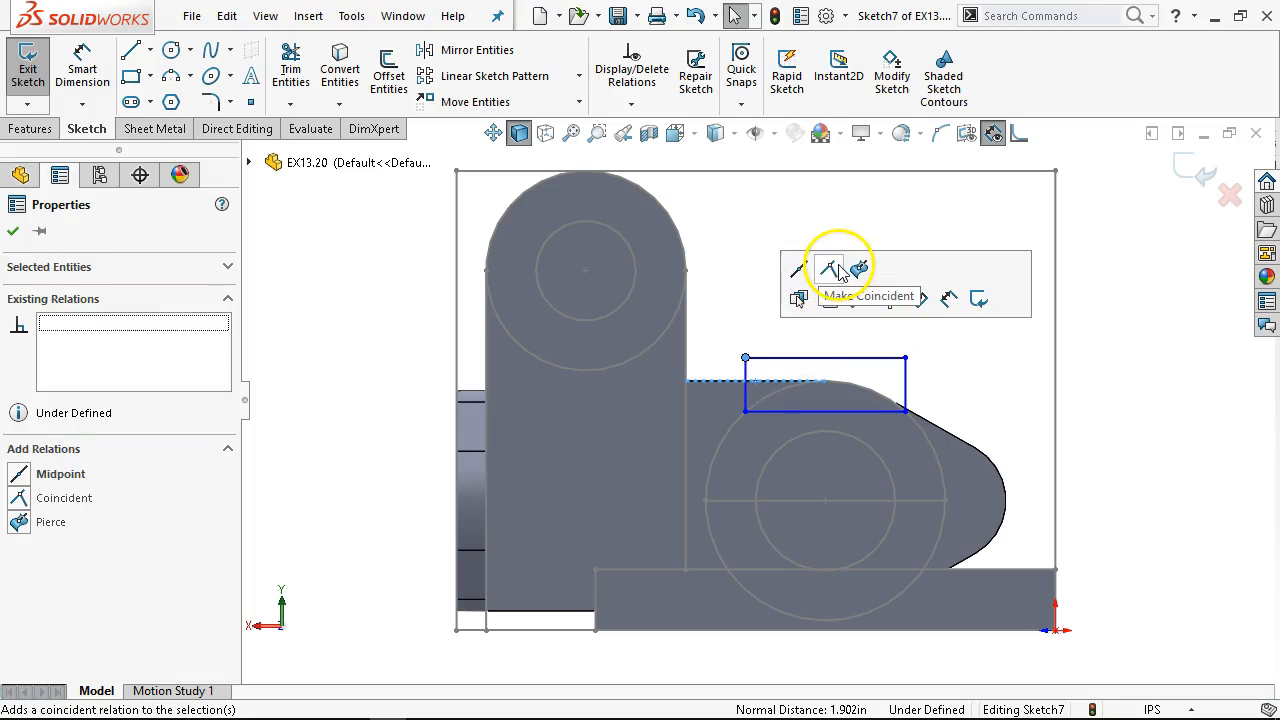
pyautogui.click(830, 268)
pyautogui.click(777, 229)
pyautogui.rightClick(781, 235)
pyautogui.click(699, 283)
pyautogui.moveTo(746, 412); pyautogui.dragTo(728, 425)
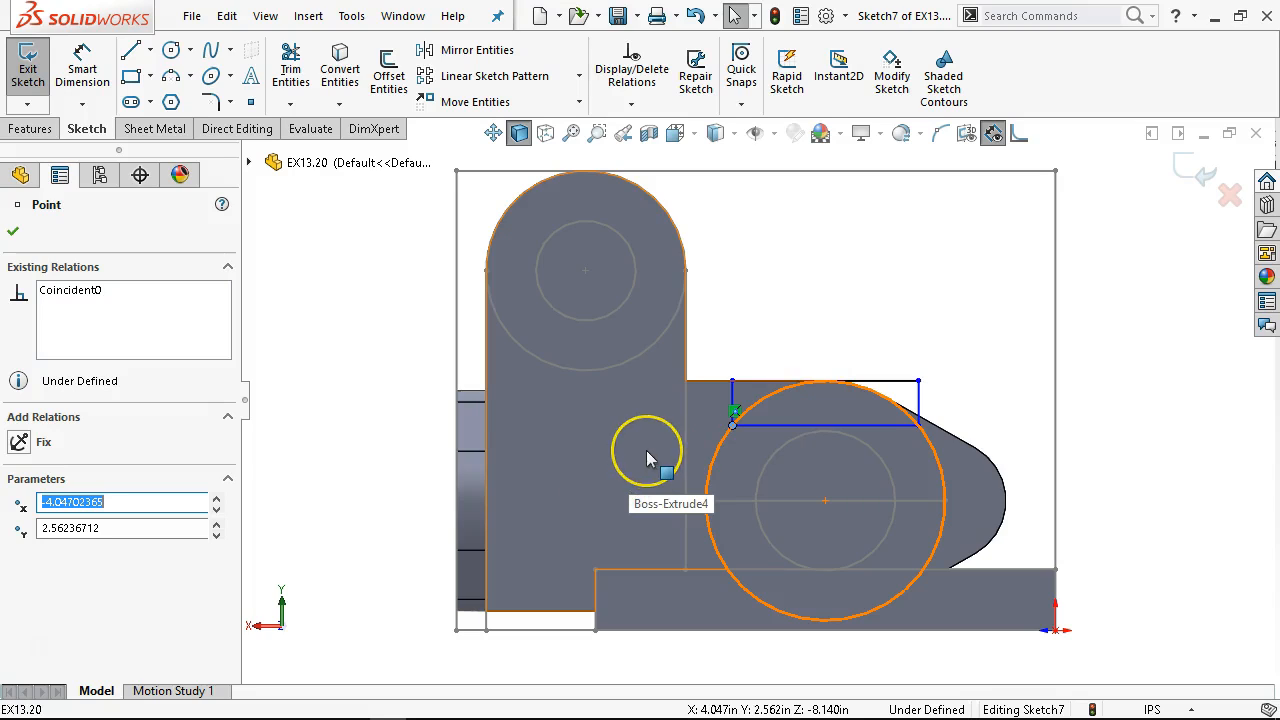
# Check the Exercise 13.20 reference drawing in Windows Photo Viewer and return to the SOLIDWORKS sketch
pyautogui.click(669, 427)
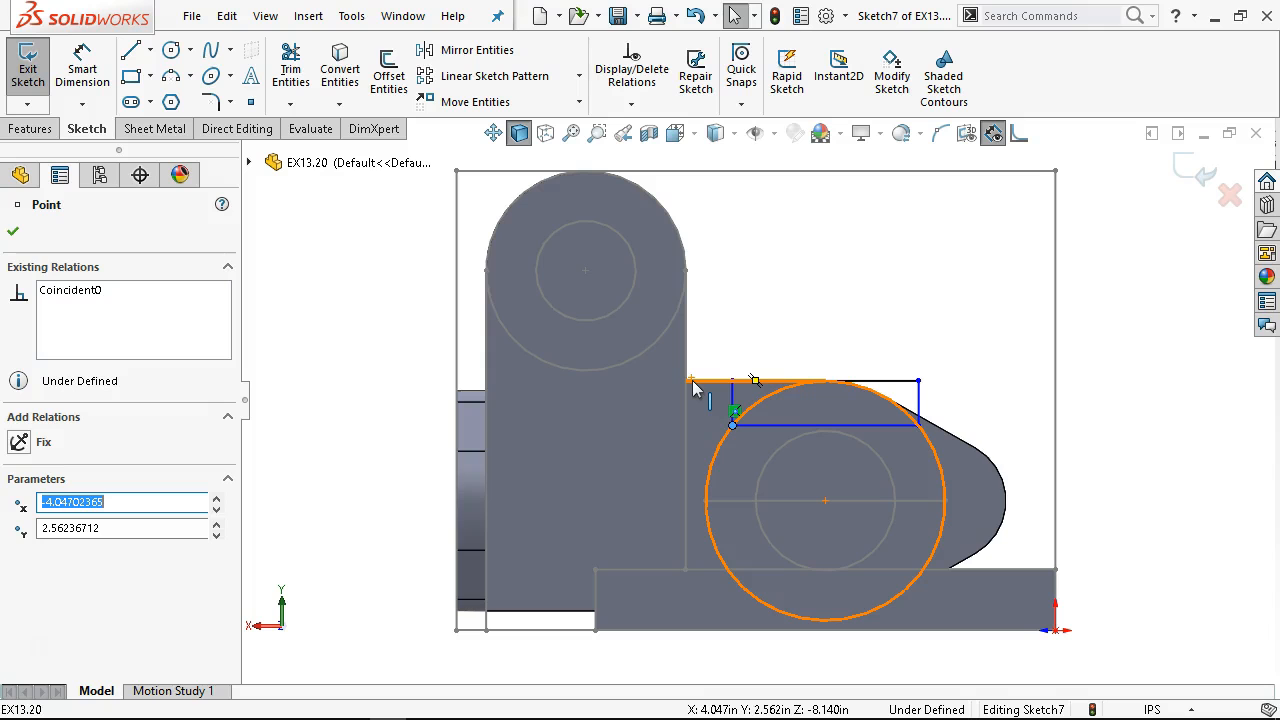
pyautogui.click(425, 705)
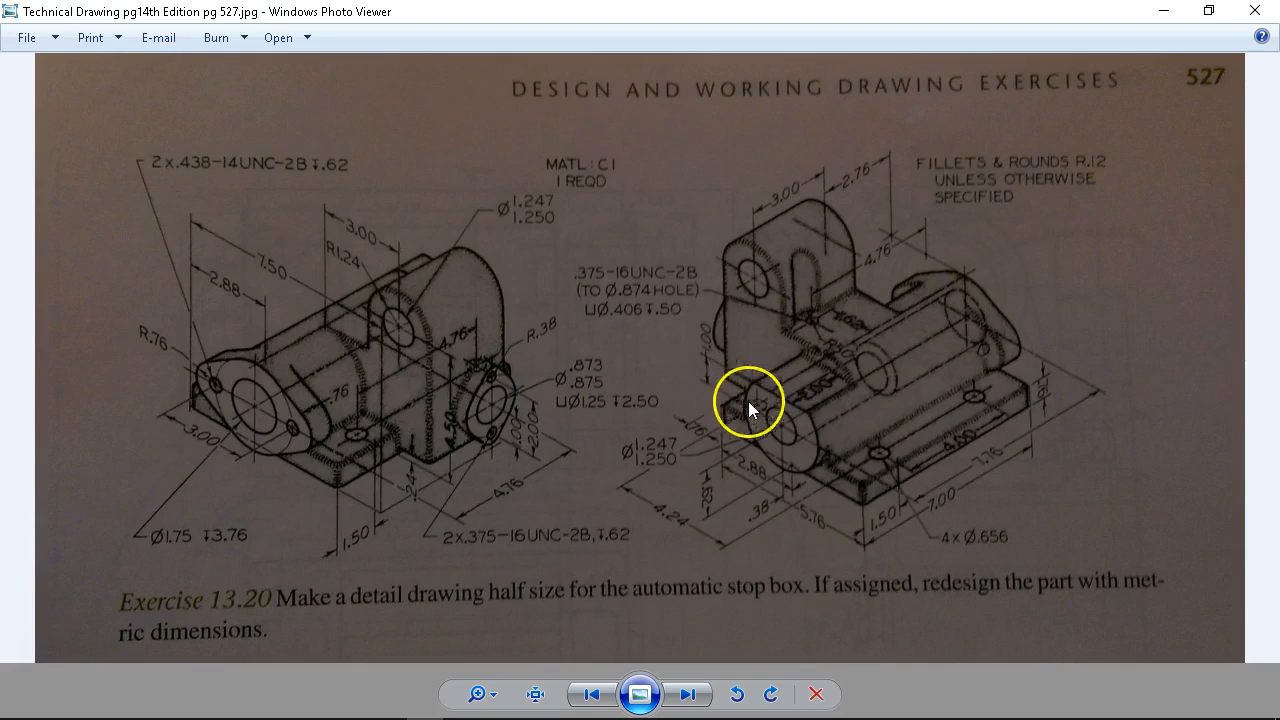
pyautogui.click(1160, 11)
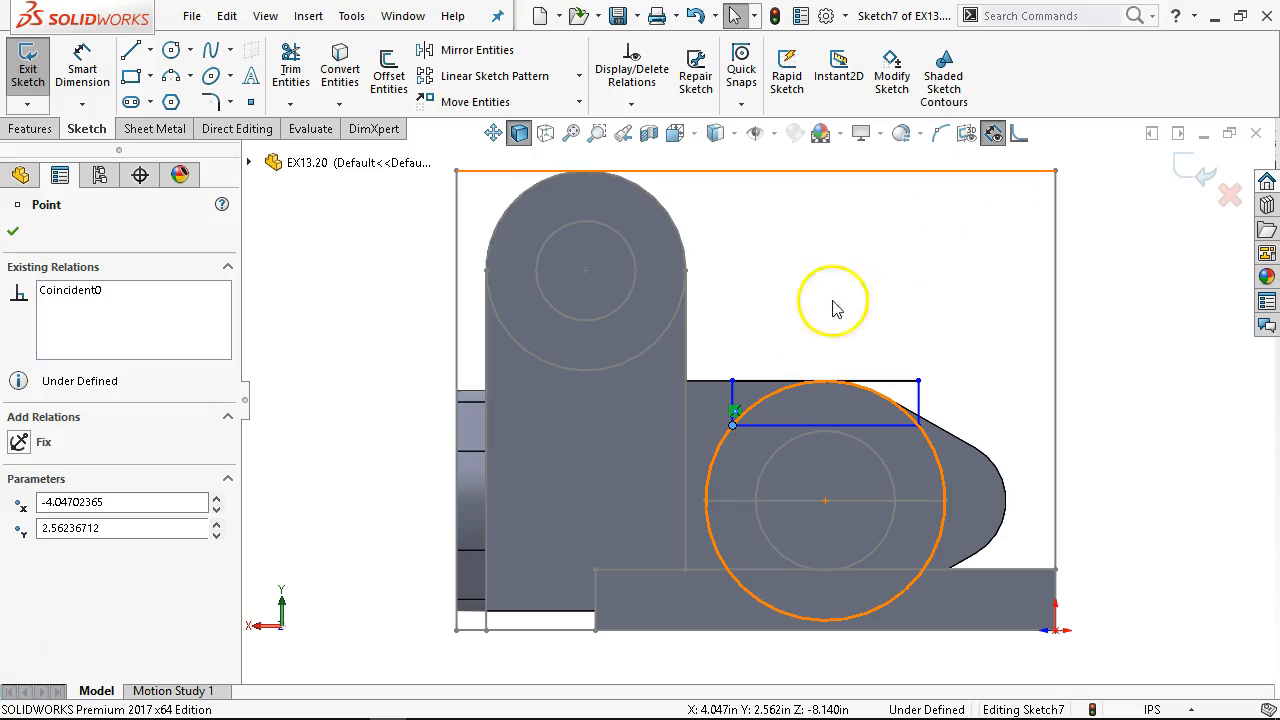
pyautogui.click(70, 60)
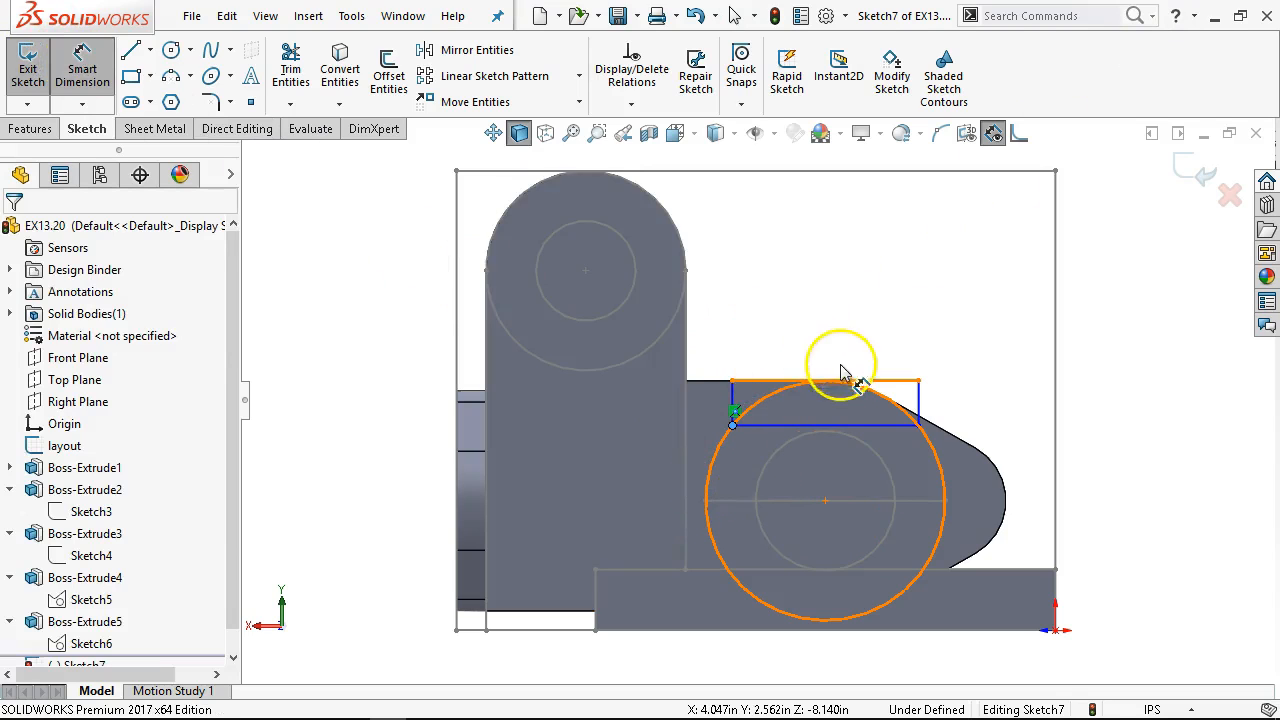
pyautogui.click(782, 426)
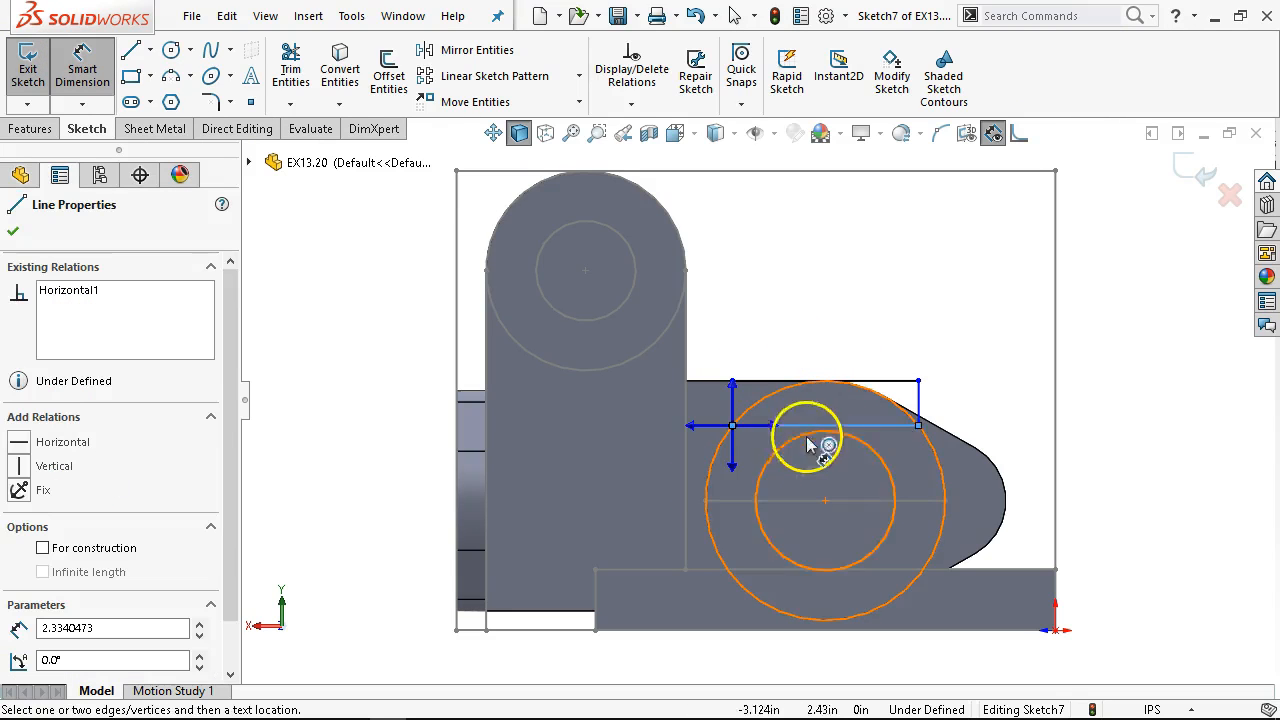
pyautogui.click(872, 315)
pyautogui.press('Escape')
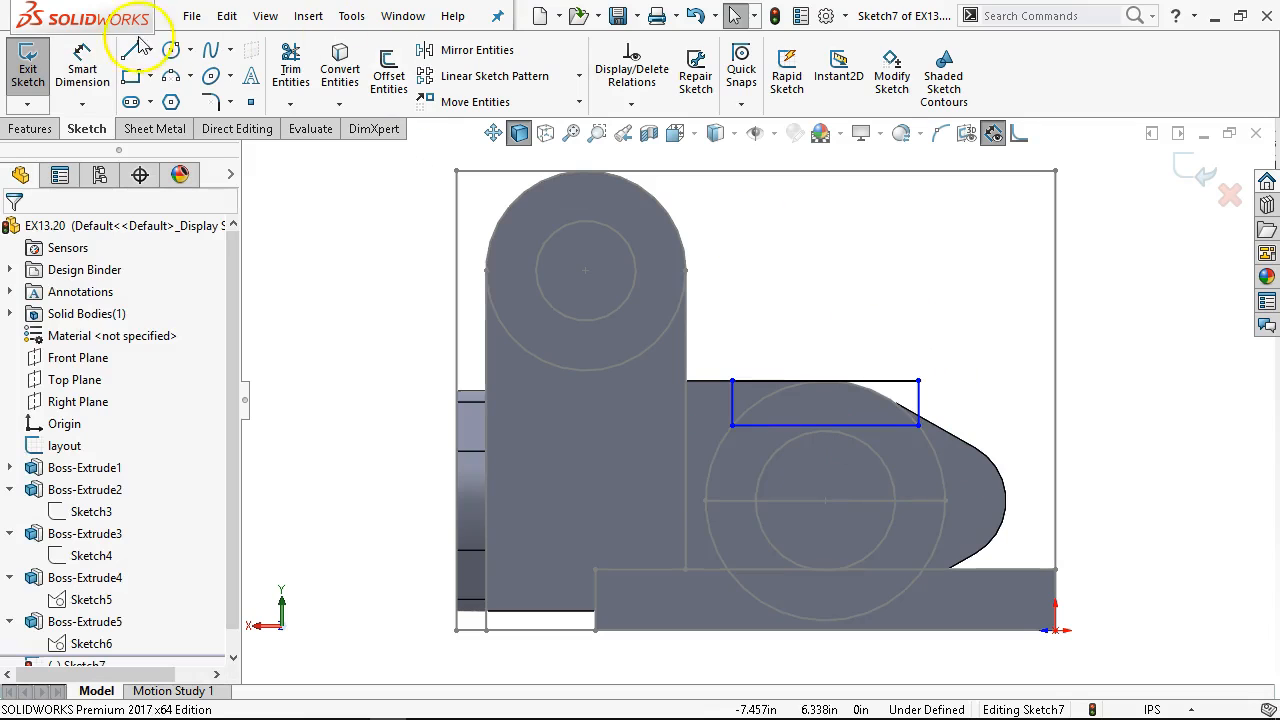
# Dimension the rectangle's lower line 1 in above the center of the large layout circle
pyautogui.click(95, 57)
pyautogui.click(880, 428)
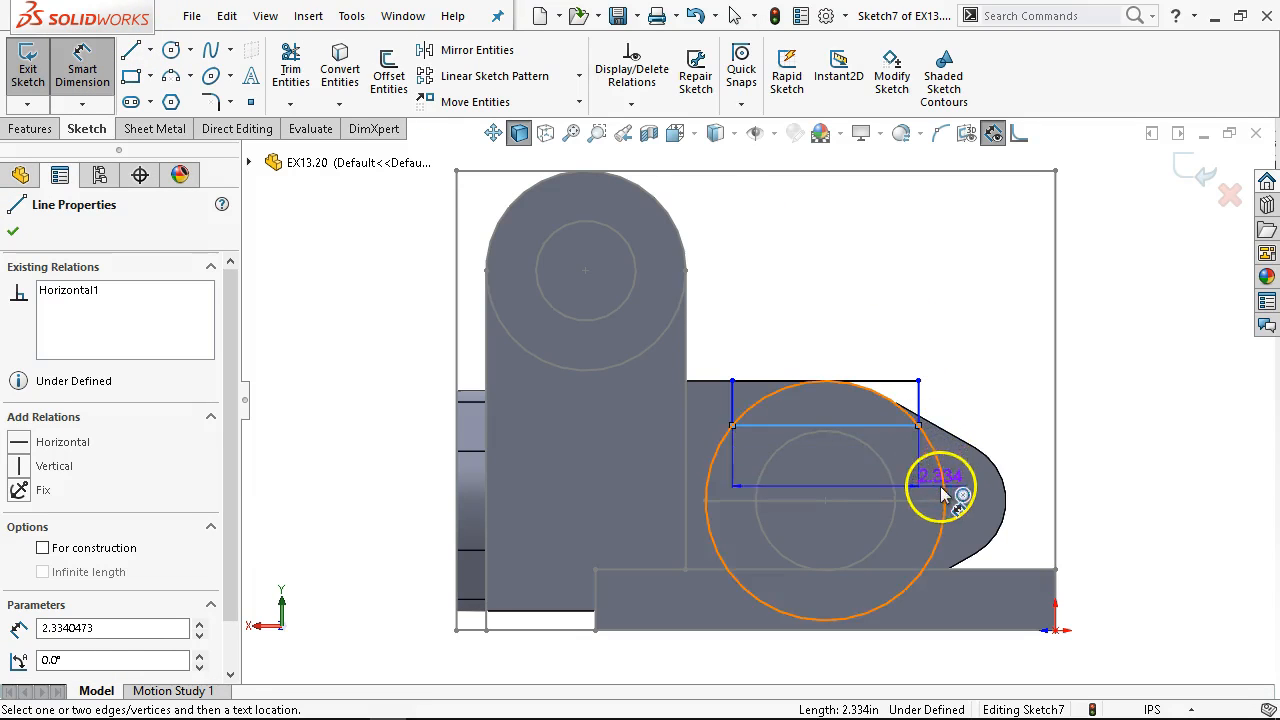
pyautogui.click(948, 488)
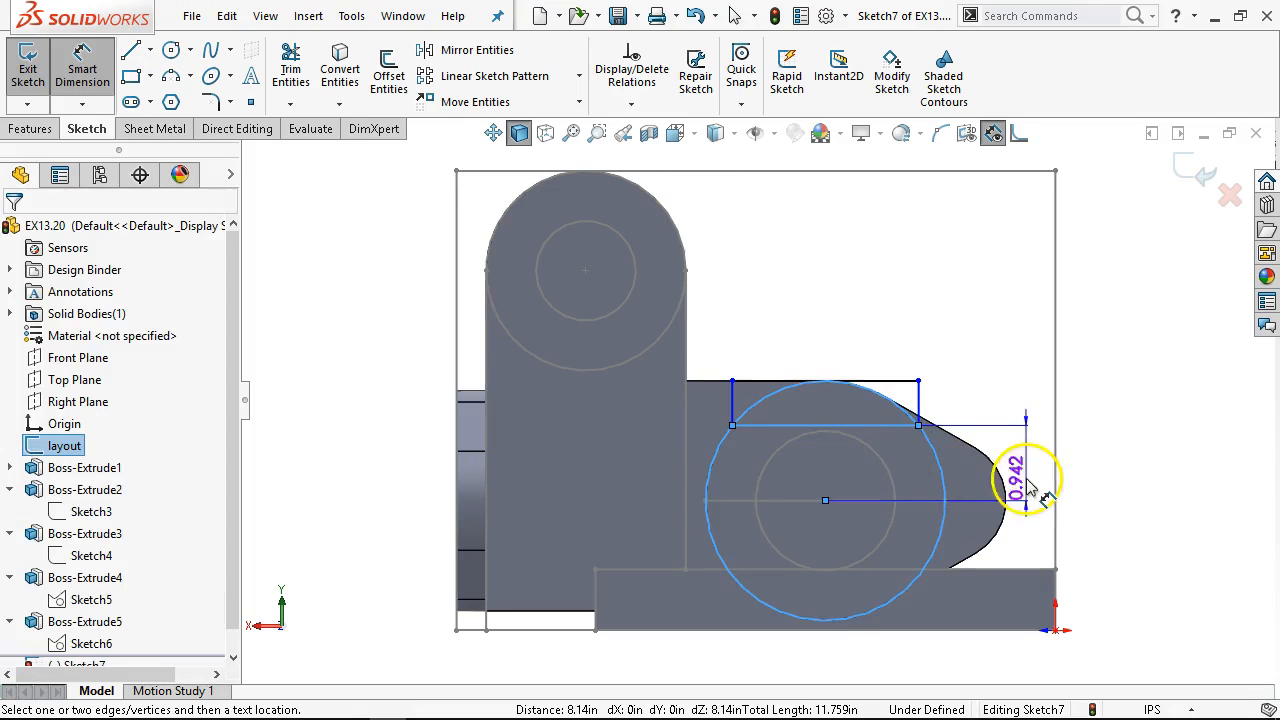
pyautogui.click(1042, 458)
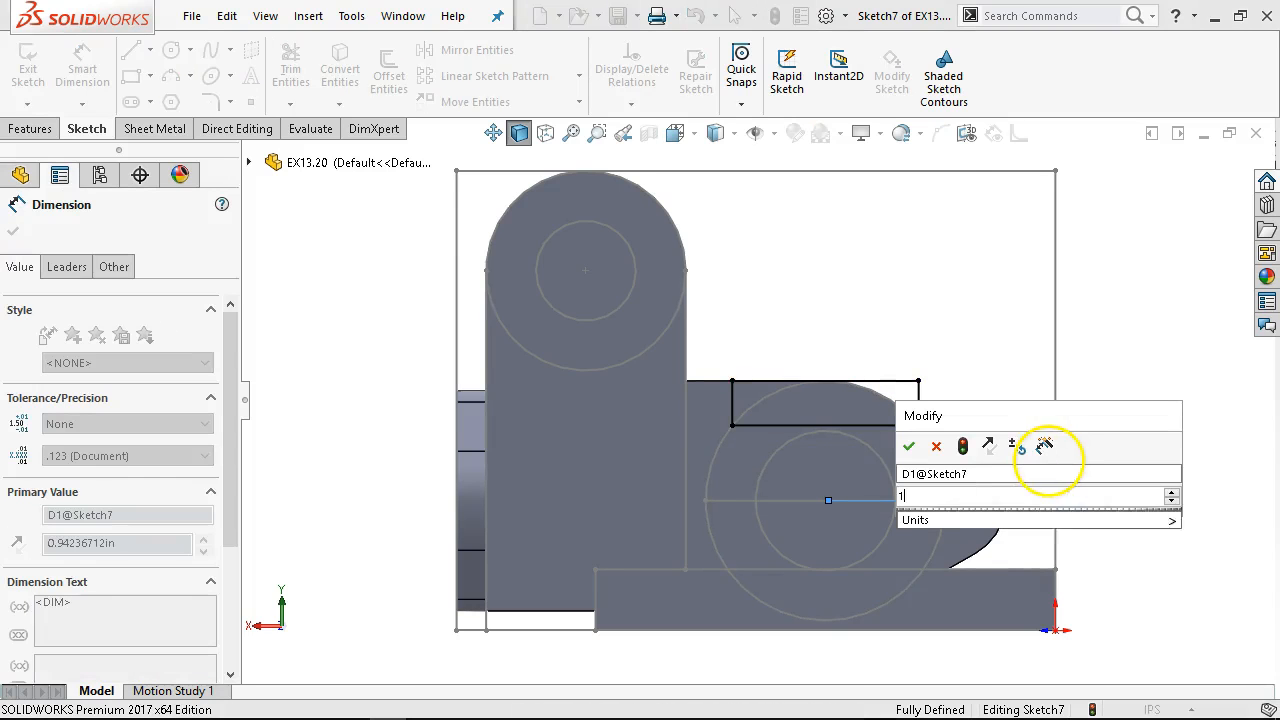
pyautogui.click(908, 445)
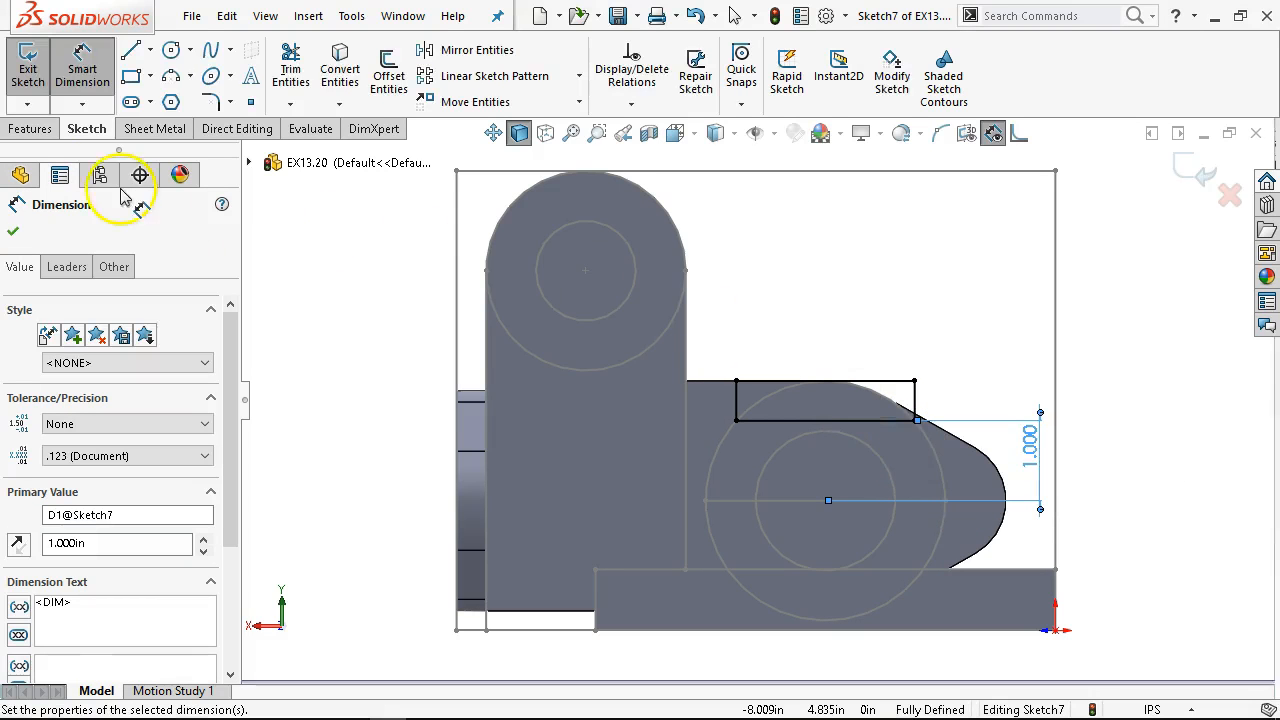
# Cut the rectangle profile into the cylinder with a blind Extruded Cut 2 in deep
pyautogui.click(29, 128)
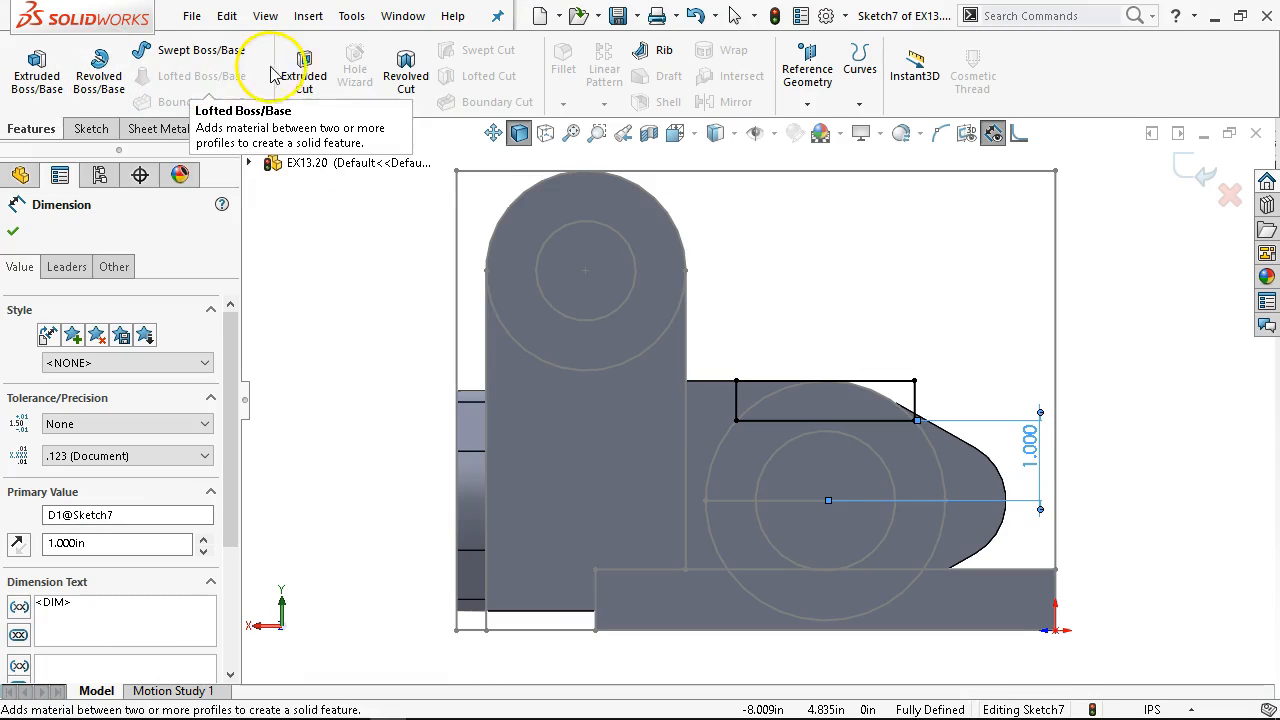
pyautogui.click(303, 72)
pyautogui.write('2')
pyautogui.press('Return')
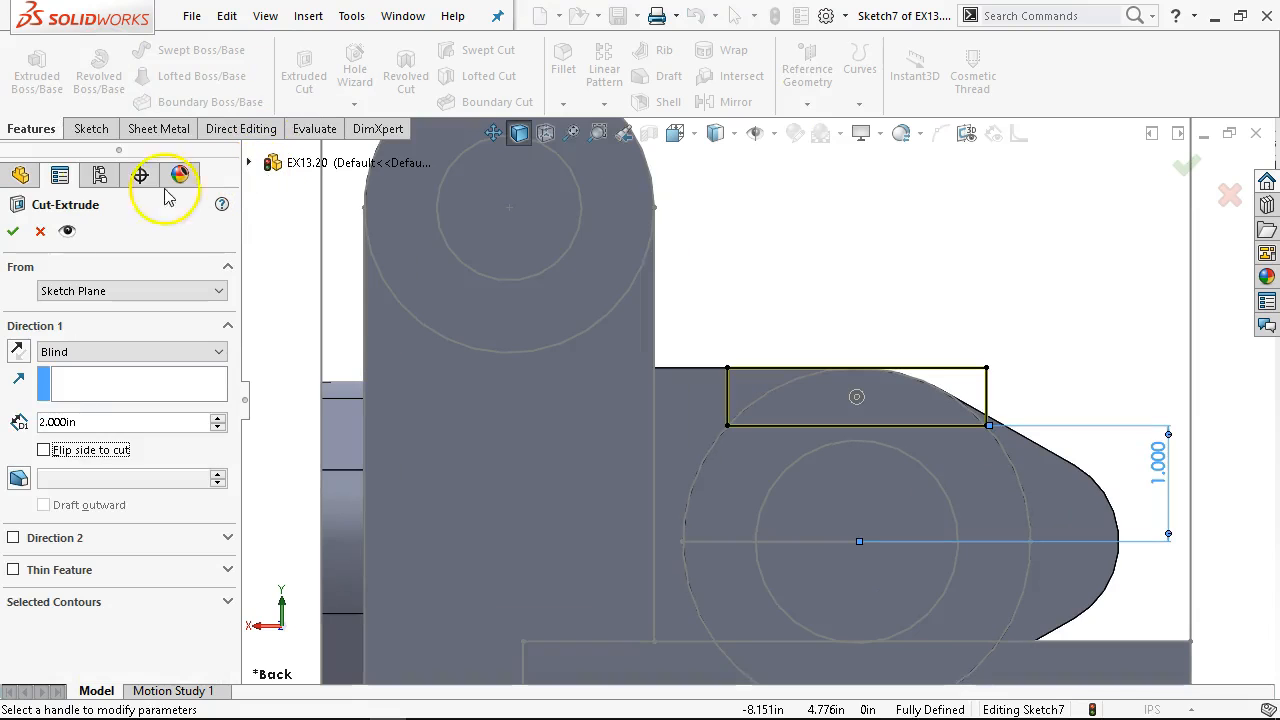
pyautogui.click(12, 234)
pyautogui.scroll(3, 880, 310)
pyautogui.moveTo(903, 360); pyautogui.dragTo(790, 464, button='middle')
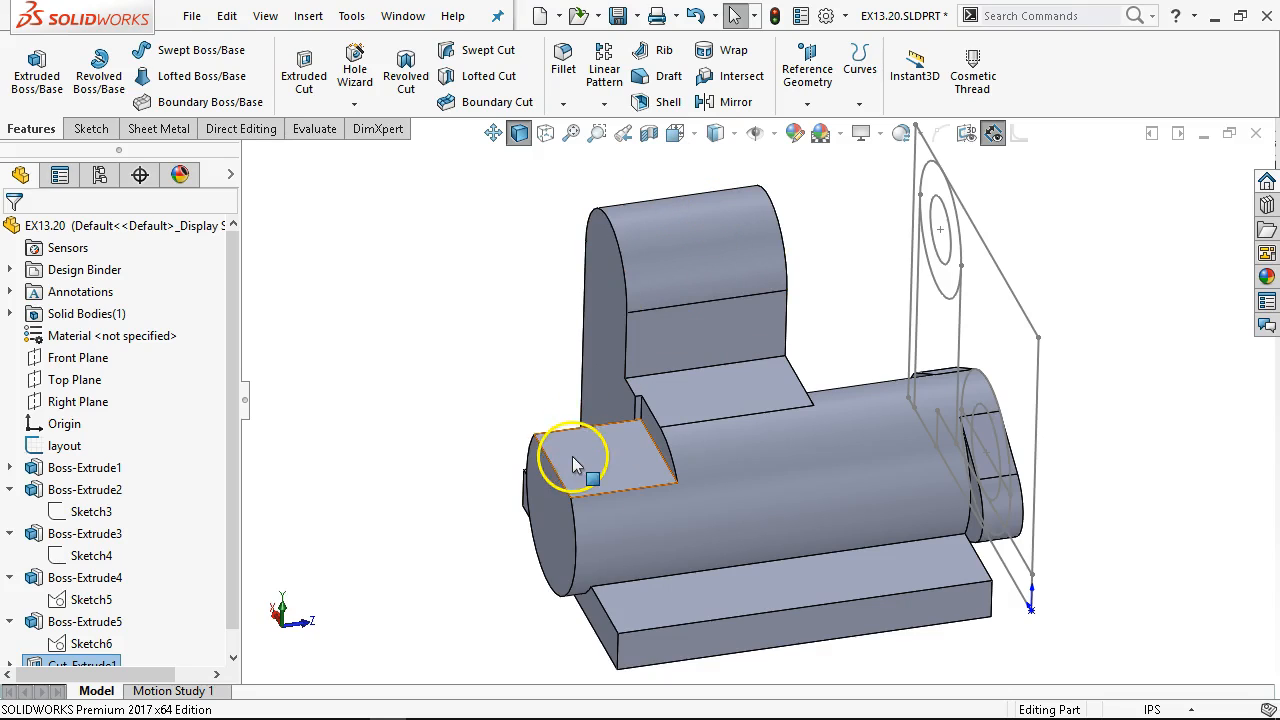
# Check the length of the new flat's edge and the distance between the end faces of the cylinder and base
pyautogui.click(623, 491)
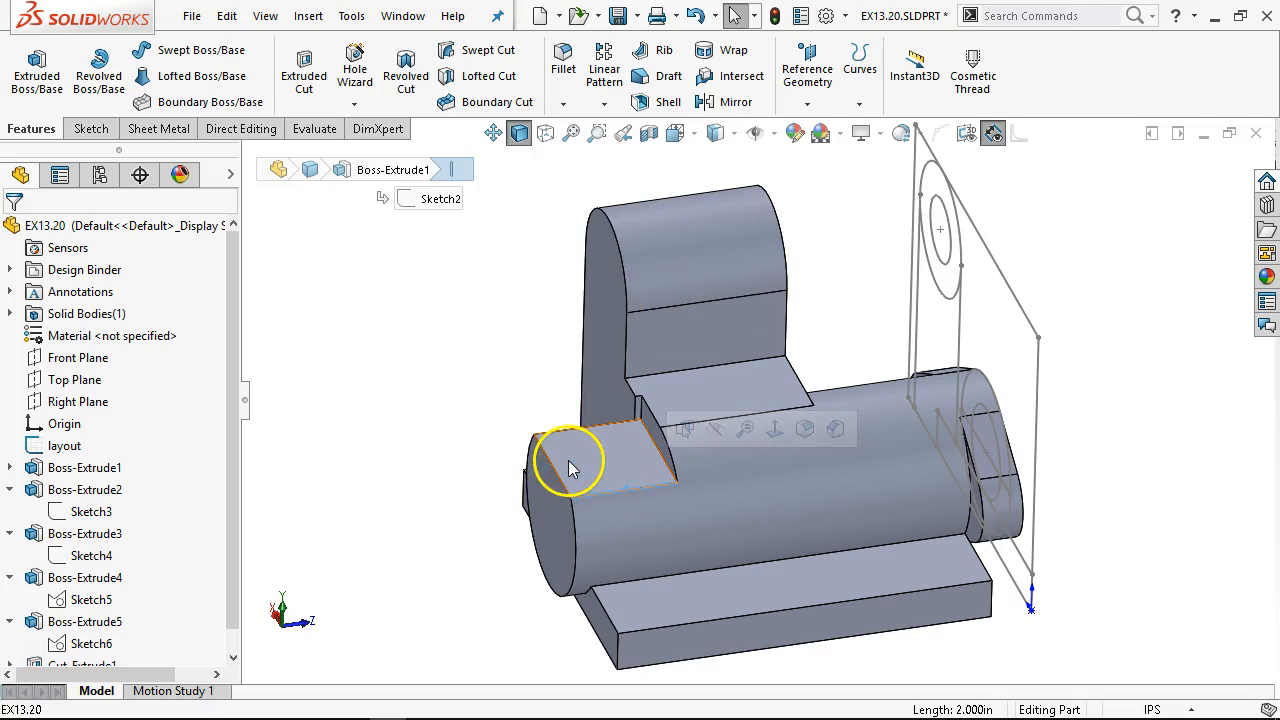
pyautogui.click(545, 550)
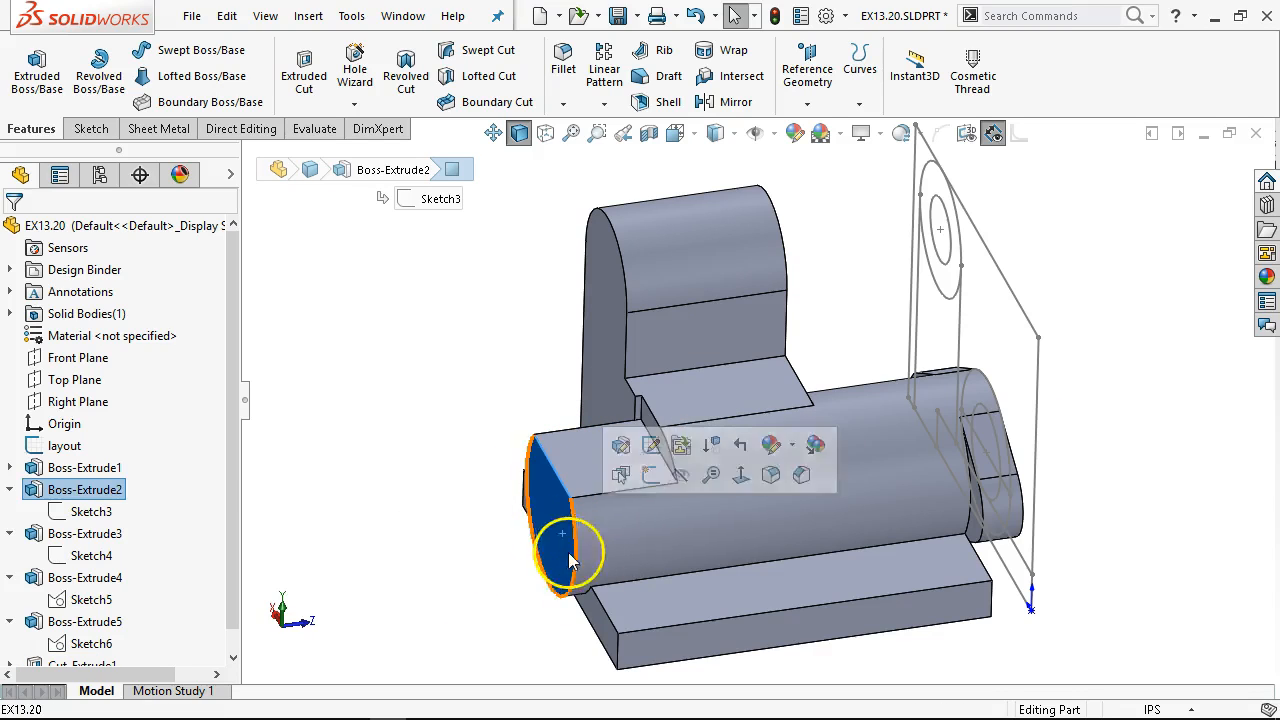
pyautogui.keyDown('ctrl'); pyautogui.click(594, 630); pyautogui.keyUp('ctrl')
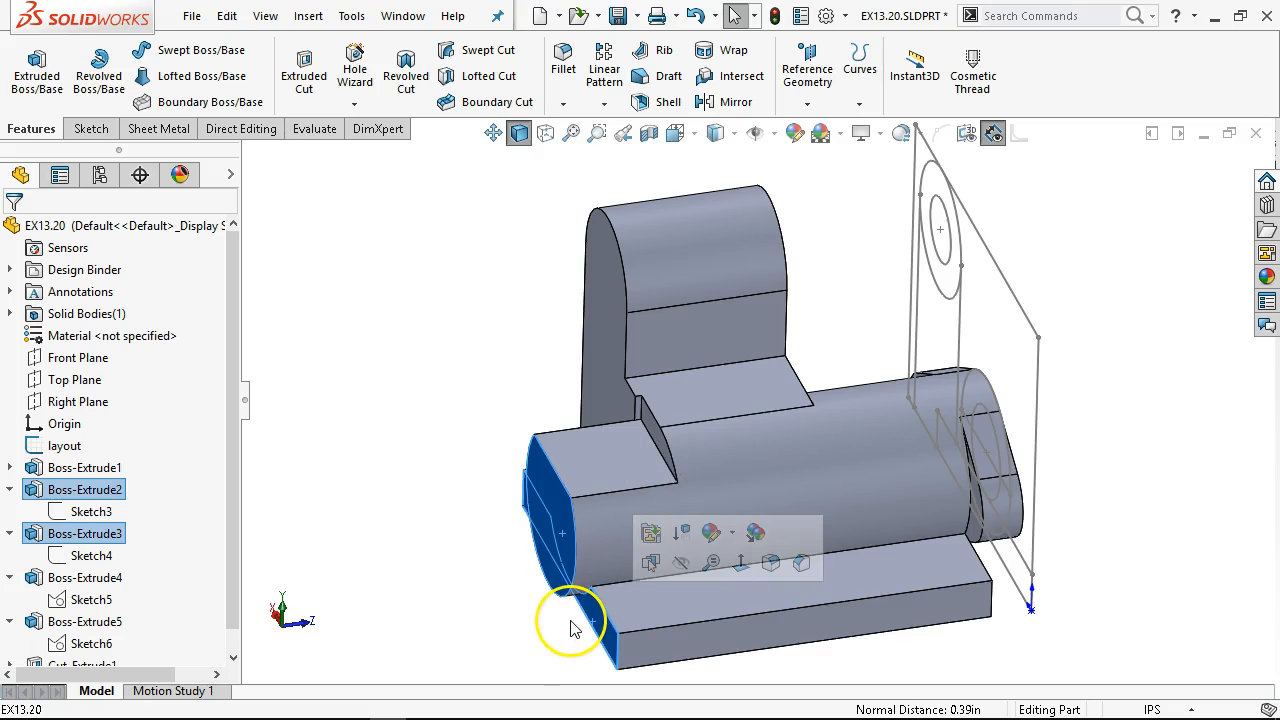
pyautogui.click(298, 458)
pyautogui.moveTo(395, 420)
pyautogui.mouseDown(button='middle')
pyautogui.moveTo(351, 309)
pyautogui.moveTo(423, 329)
pyautogui.moveTo(434, 366)
pyautogui.moveTo(437, 339)
pyautogui.moveTo(406, 303)
pyautogui.moveTo(394, 334)
pyautogui.moveTo(414, 383)
pyautogui.mouseUp(button='middle')
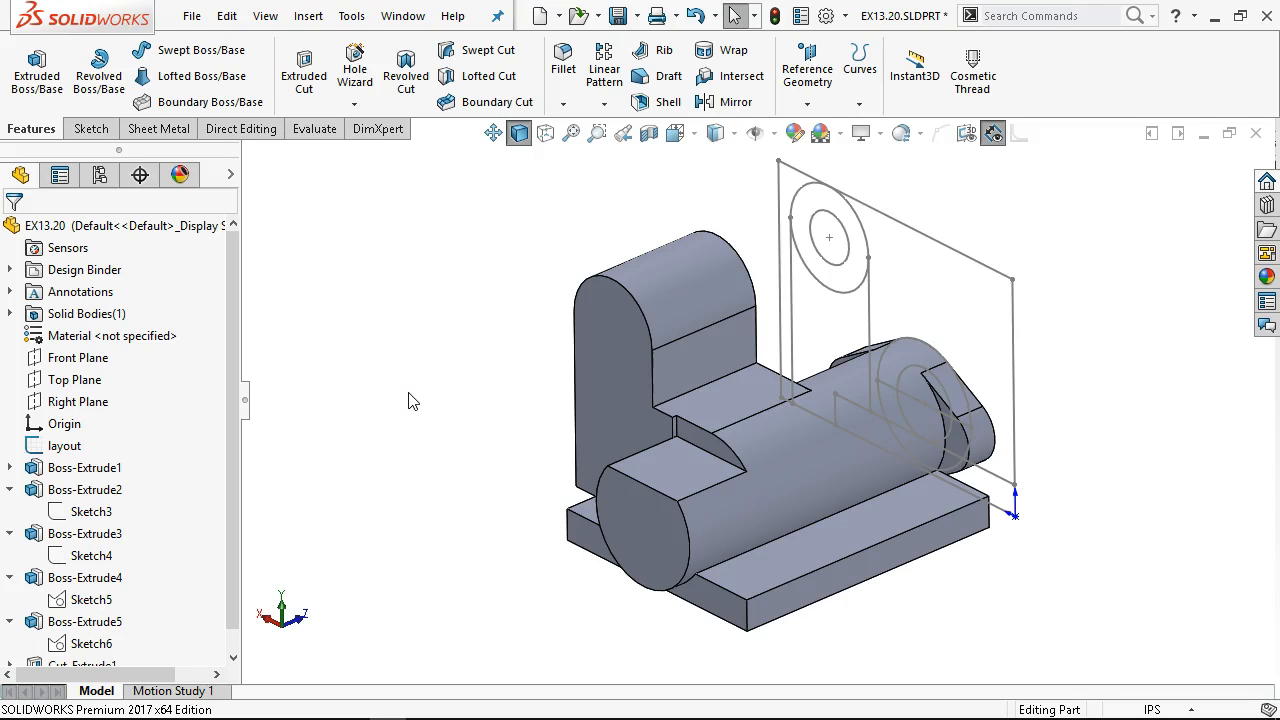
pyautogui.click(772, 374)
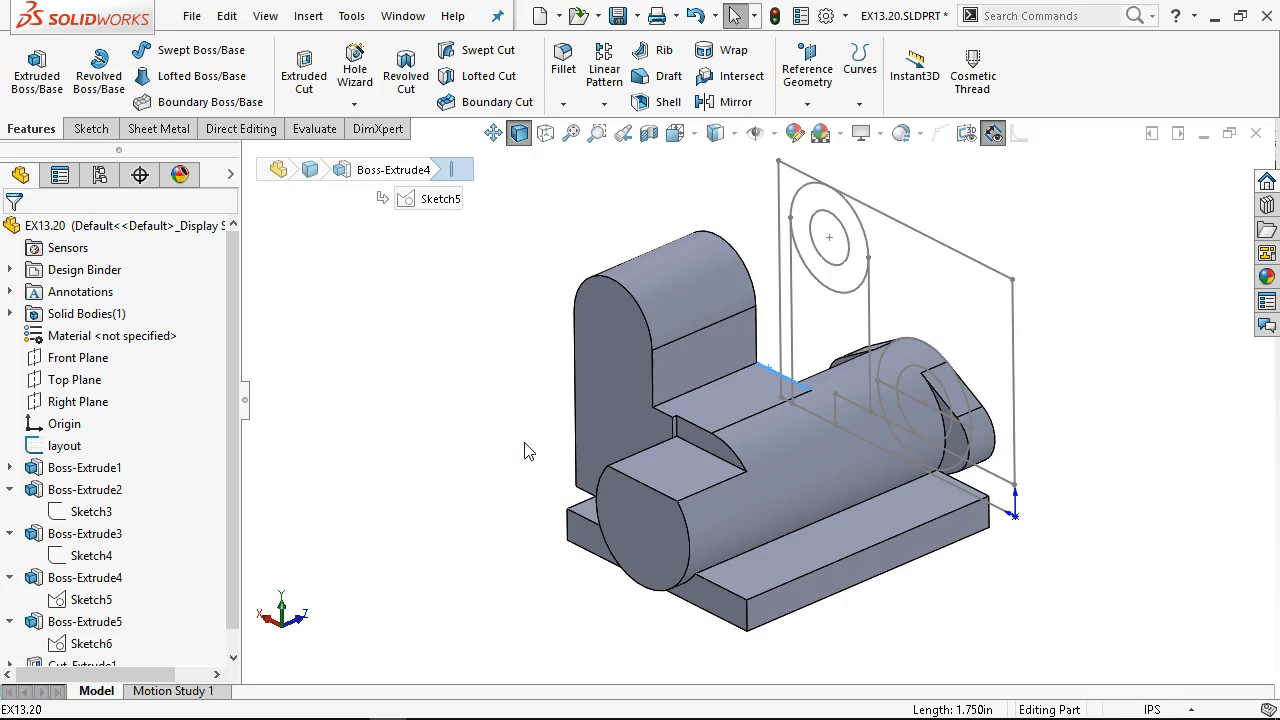
pyautogui.click(640, 523)
pyautogui.moveTo(957, 577); pyautogui.dragTo(862, 393, button='middle')
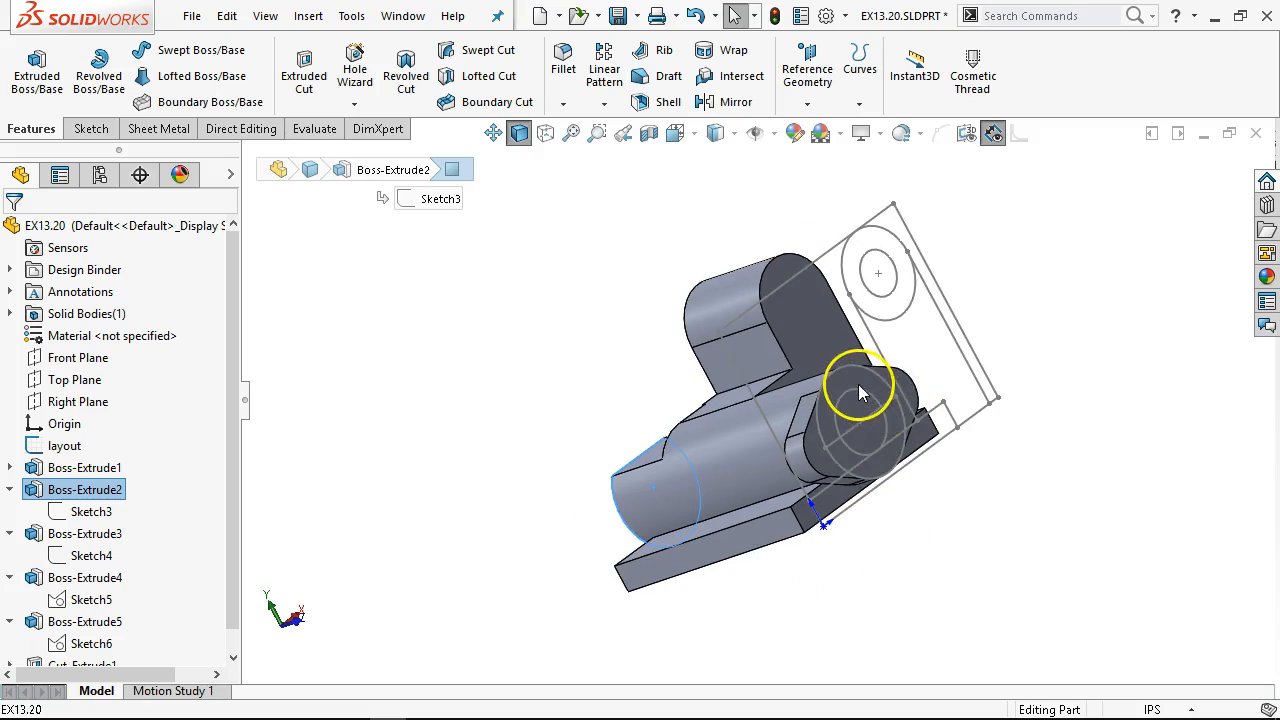
# Check the distance between the cylinder's flat-side end face and the flange face, and the length of the base's long edge
pyautogui.keyDown('ctrl'); pyautogui.click(862, 393); pyautogui.keyUp('ctrl')
pyautogui.moveTo(886, 470); pyautogui.dragTo(986, 491, button='middle')
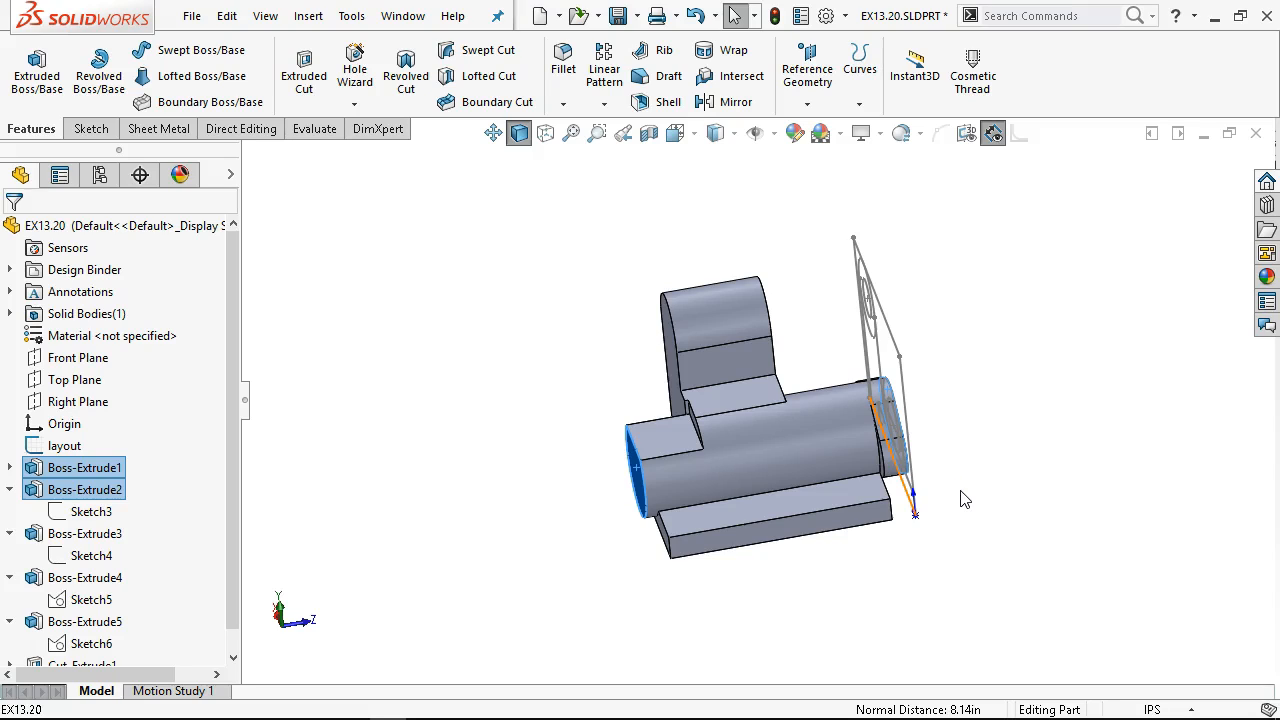
pyautogui.click(757, 531)
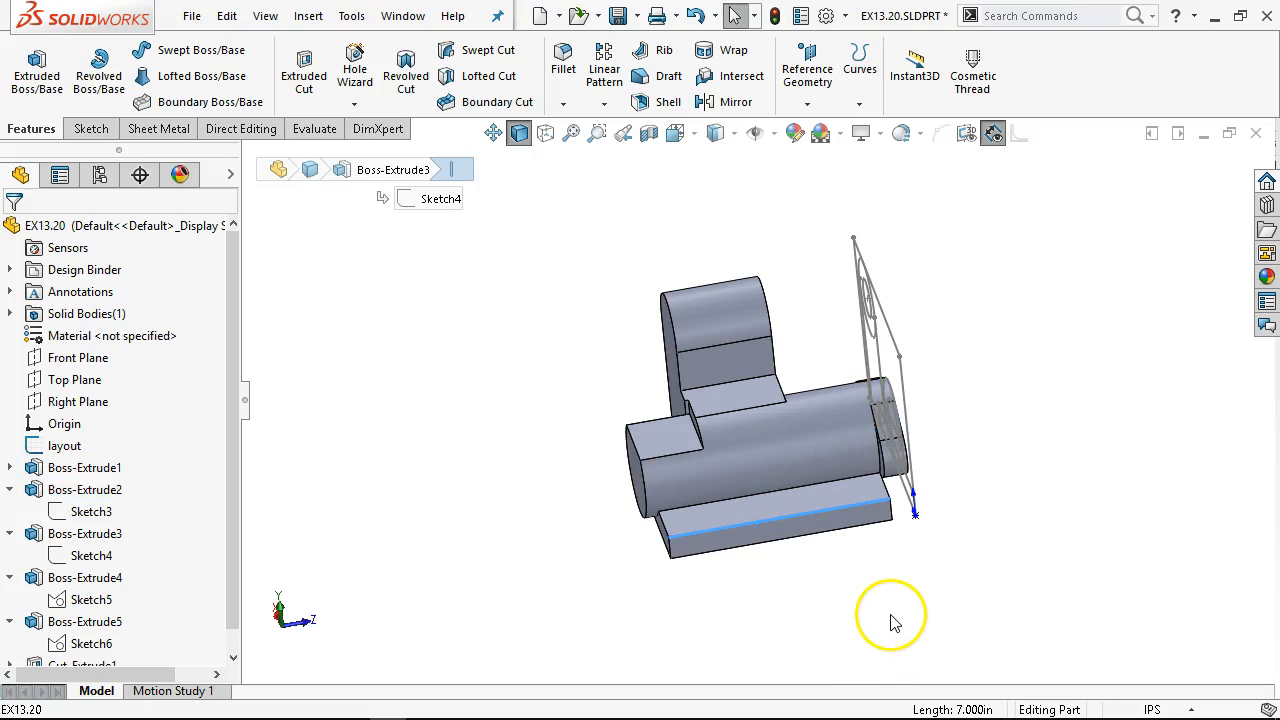
pyautogui.moveTo(893, 622); pyautogui.dragTo(912, 614, button='middle')
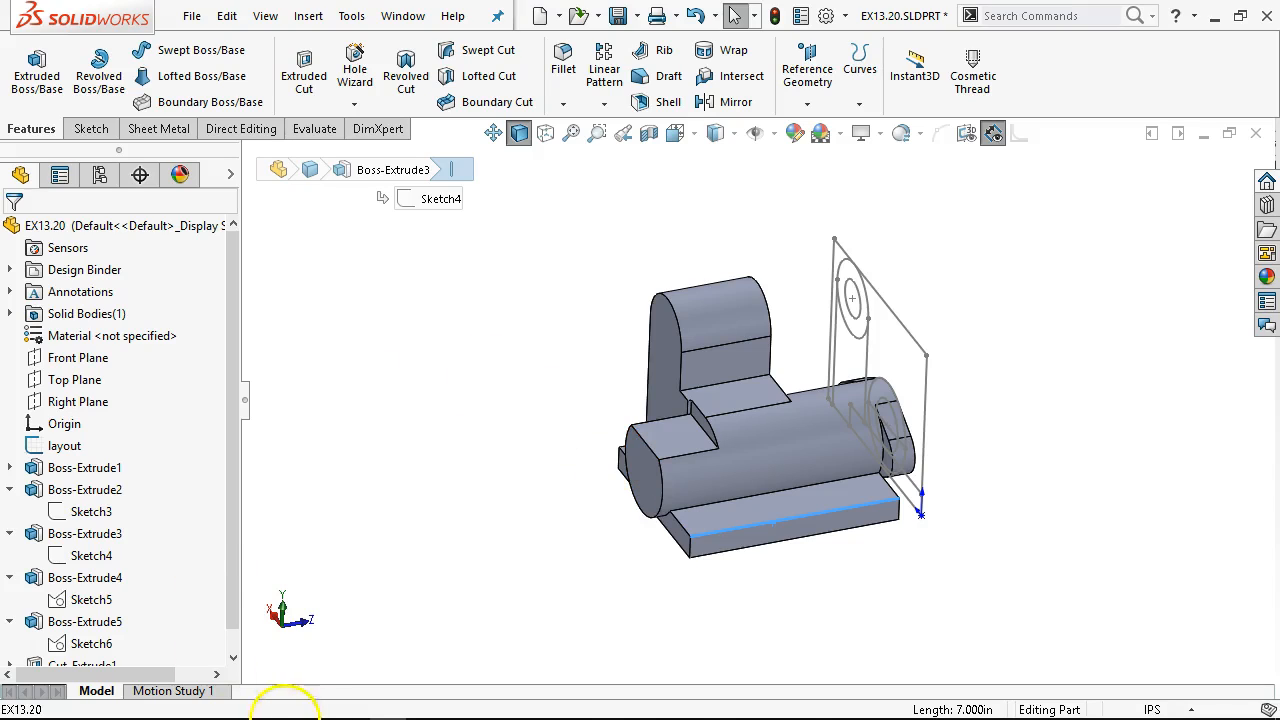
# Check the Exercise 13.20 reference drawing in Windows Photo Viewer for the overall lengths and return to the SOLIDWORKS part
pyautogui.click(422, 704)
pyautogui.click(718, 462)
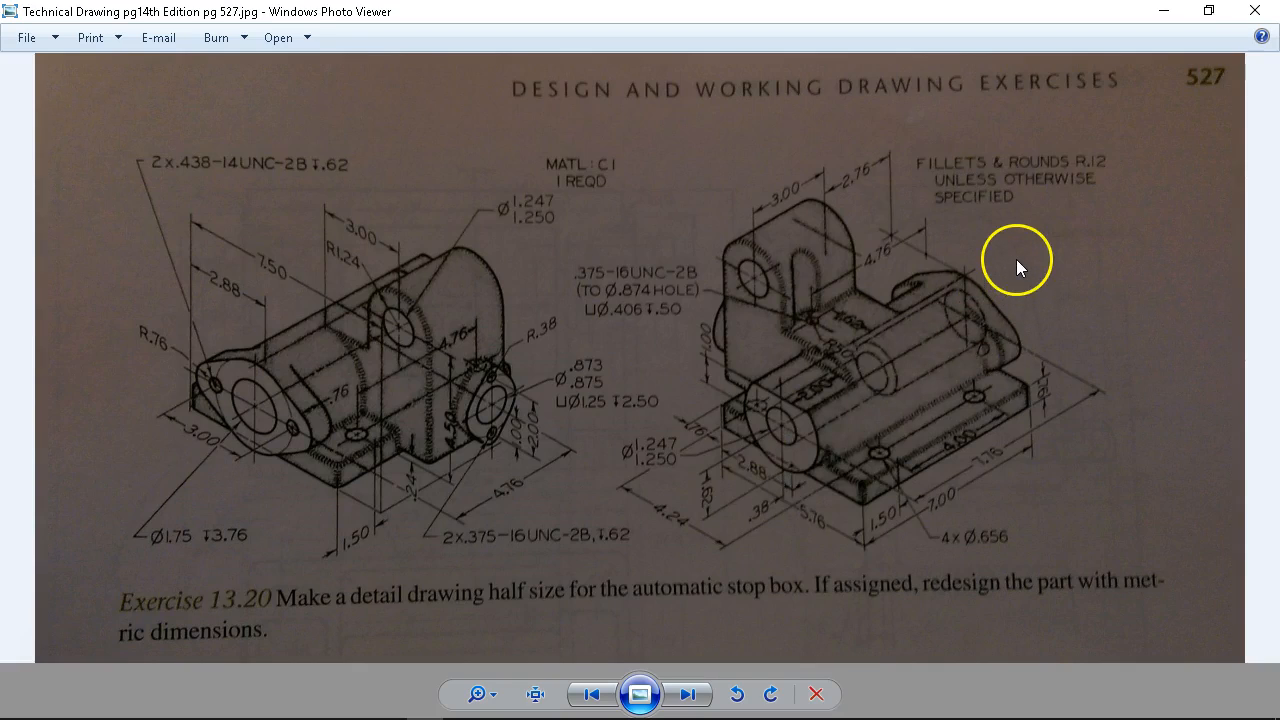
pyautogui.click(1163, 11)
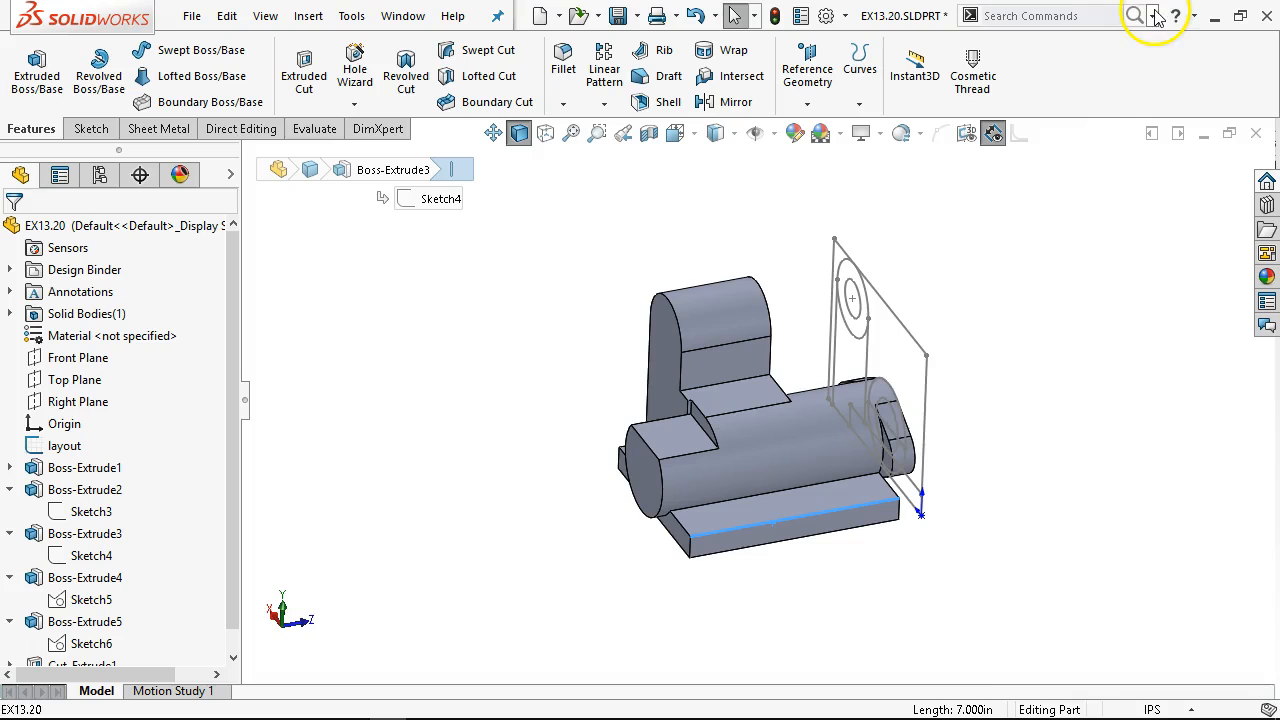
# Enter 7.38+.76 in as the extrusion length of the large cylinder
pyautogui.scroll(-1, 194, 434)
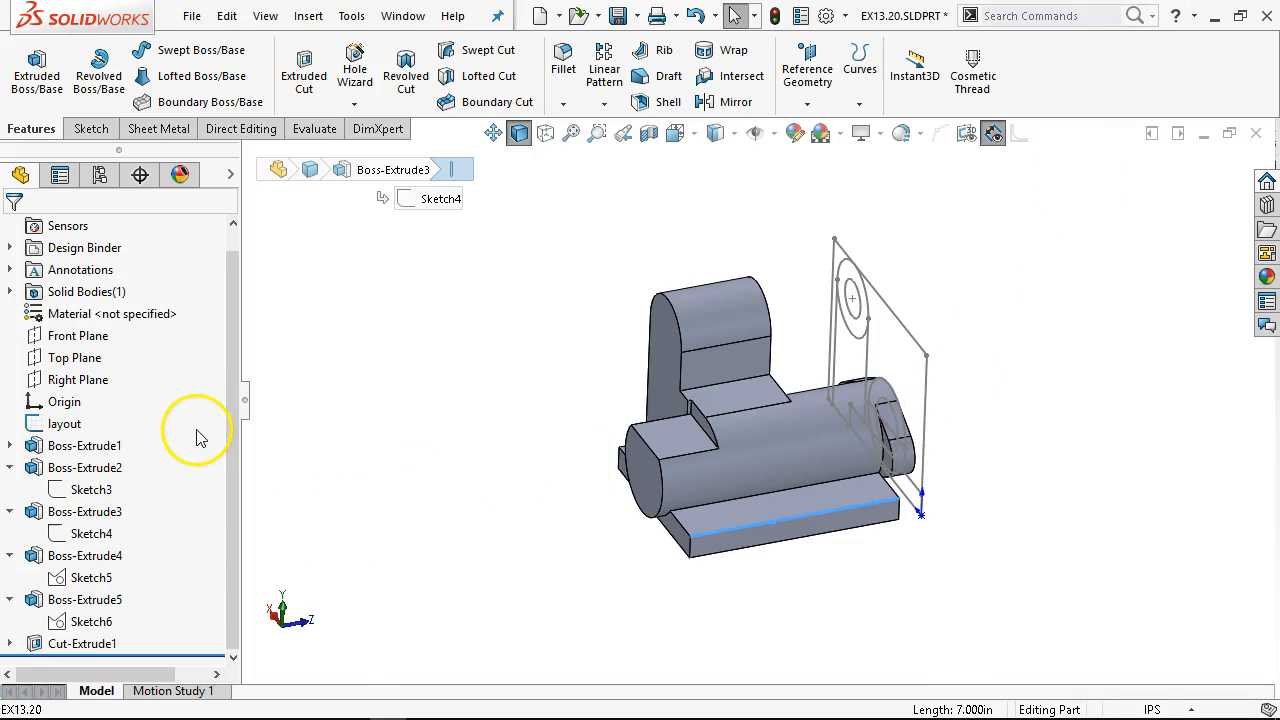
pyautogui.click(103, 478)
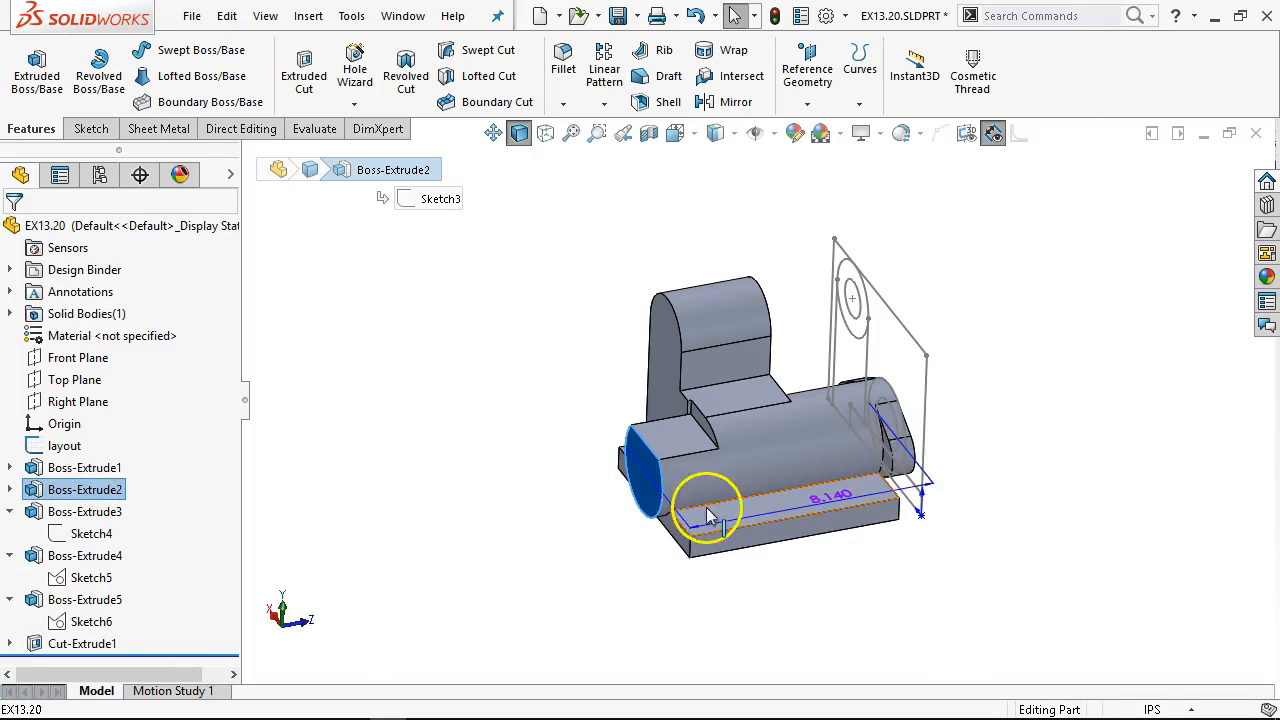
pyautogui.doubleClick(826, 505)
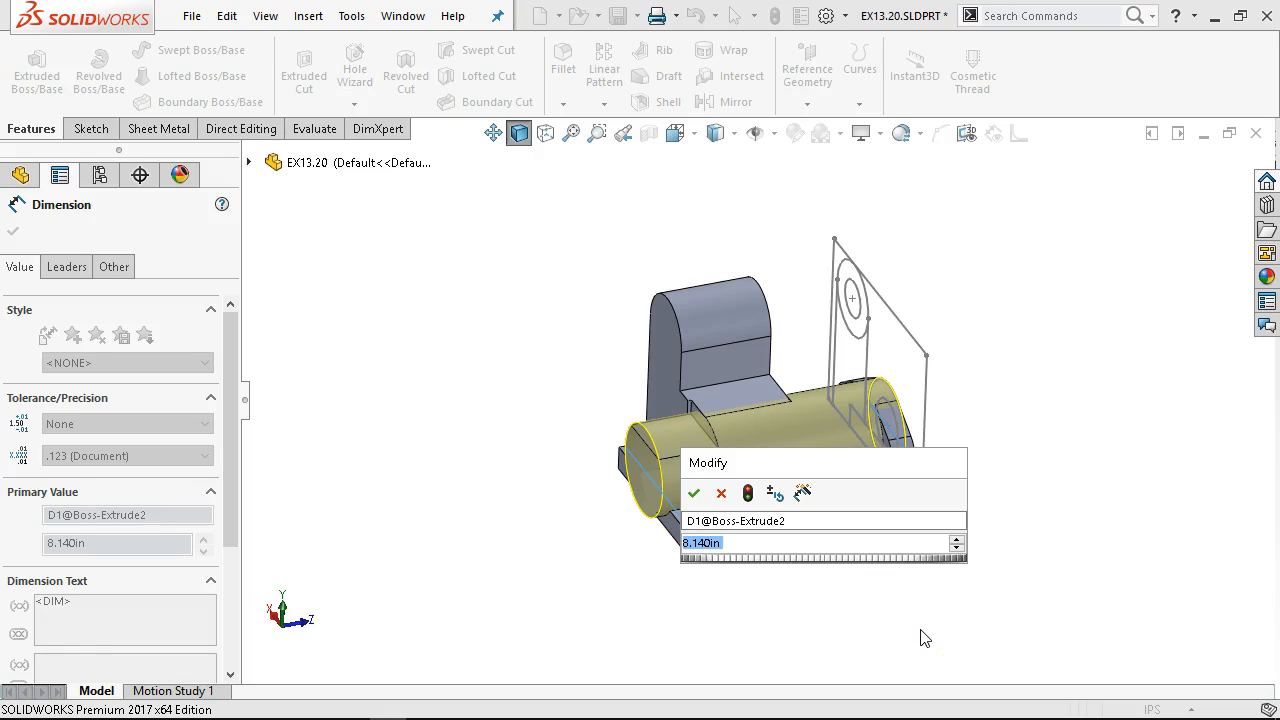
pyautogui.write('7.38')
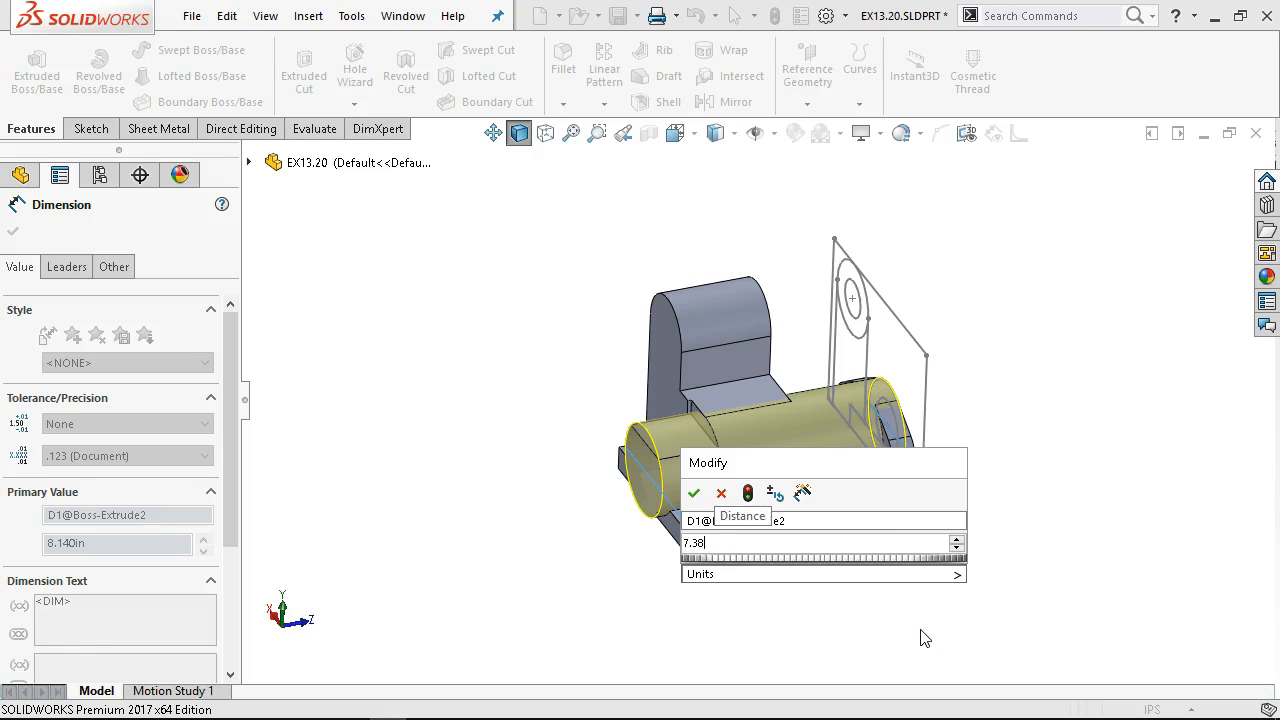
pyautogui.write('=')
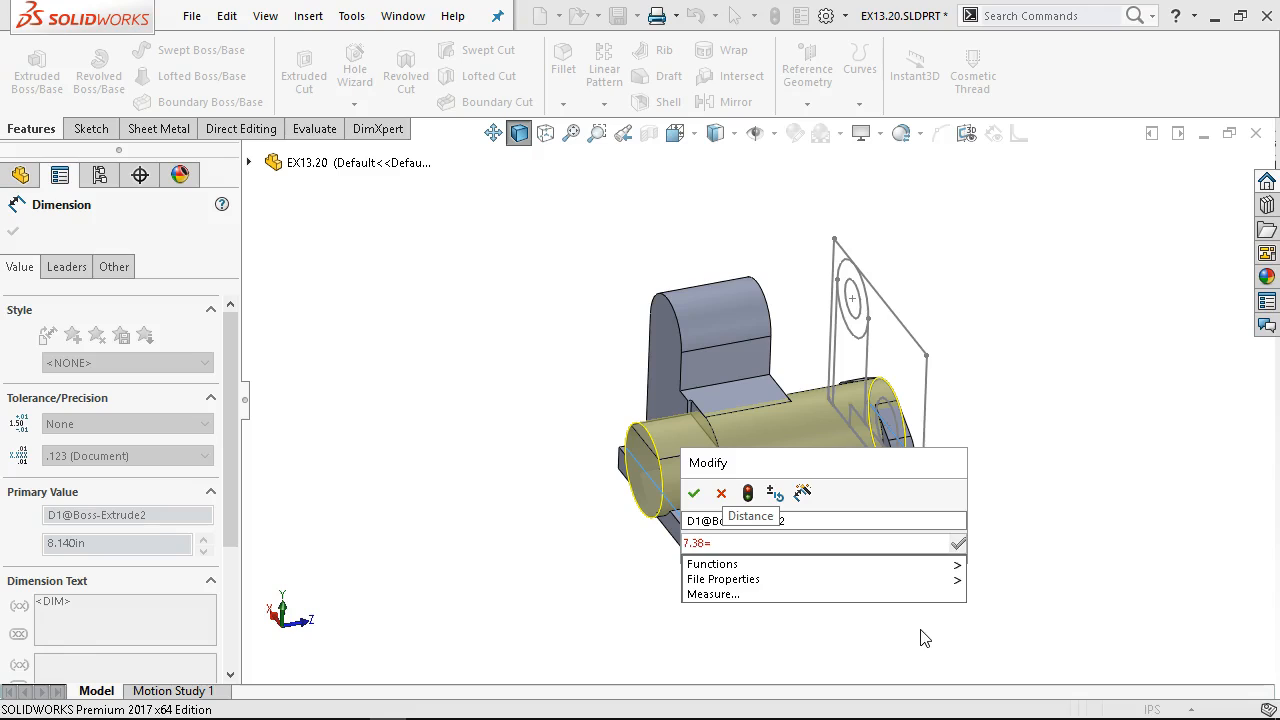
pyautogui.write('.16')
pyautogui.press('Return')
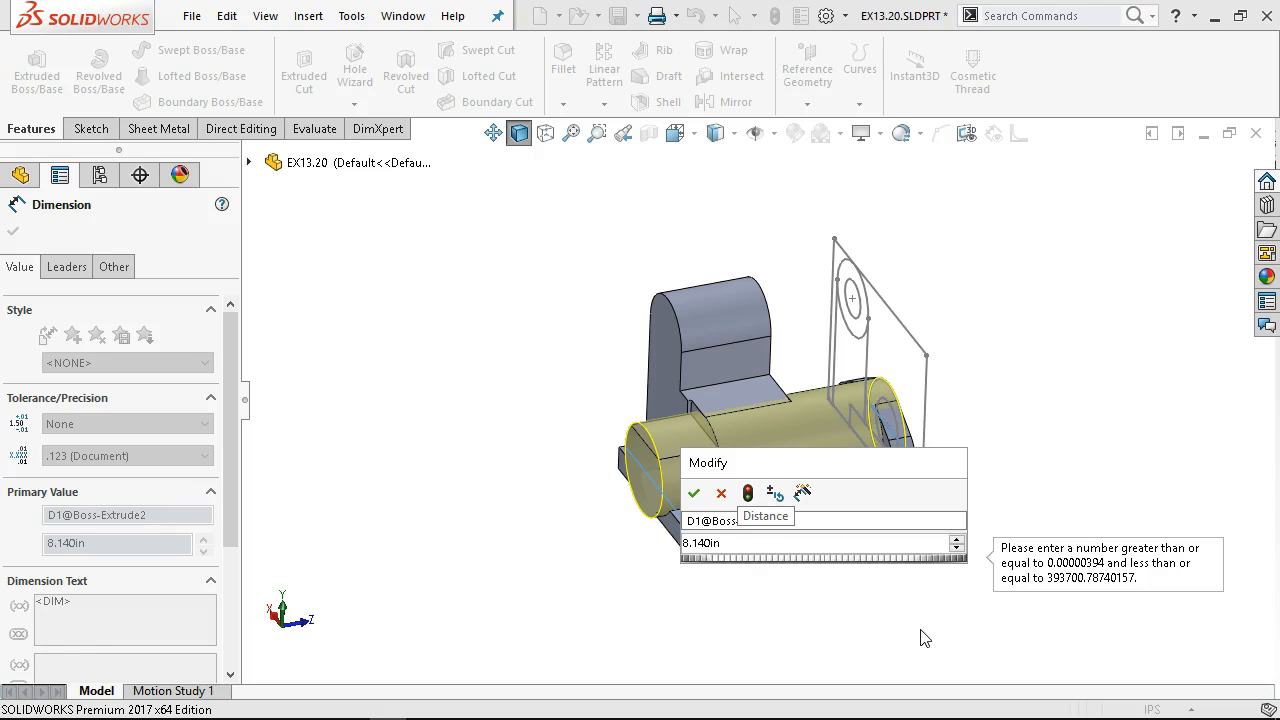
pyautogui.doubleClick(790, 544)
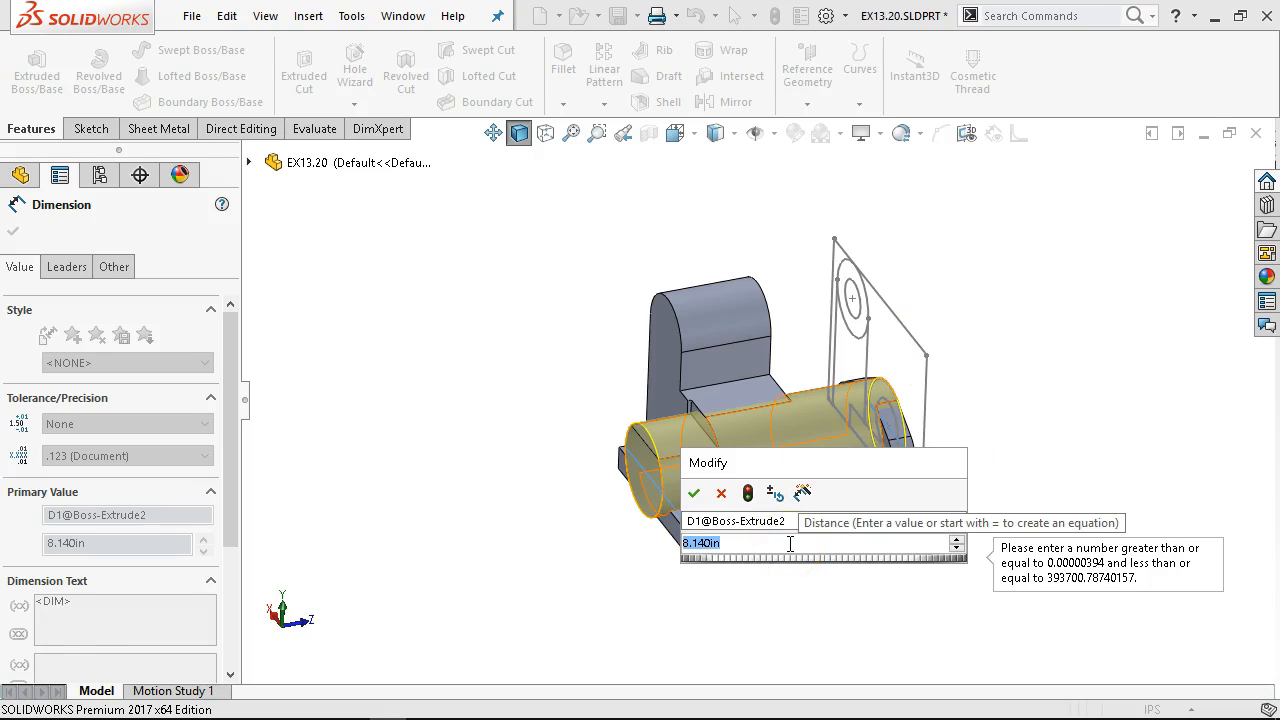
pyautogui.write('7')
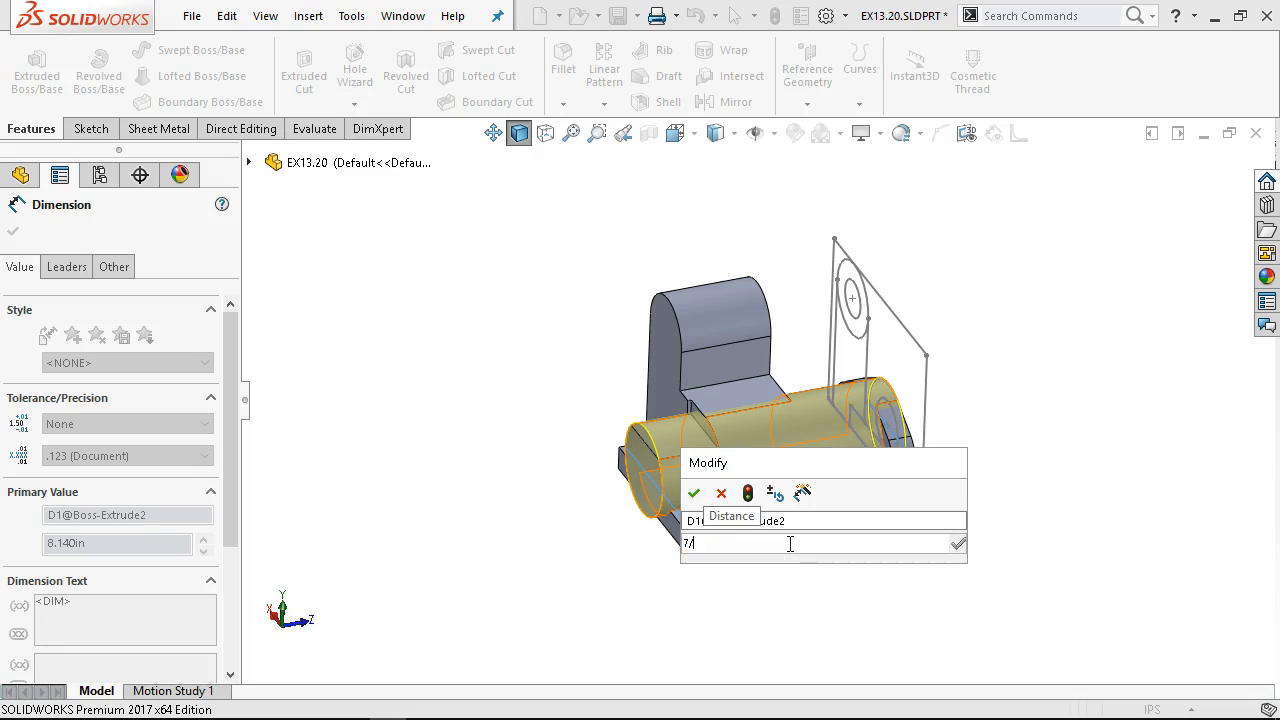
pyautogui.write('.38')
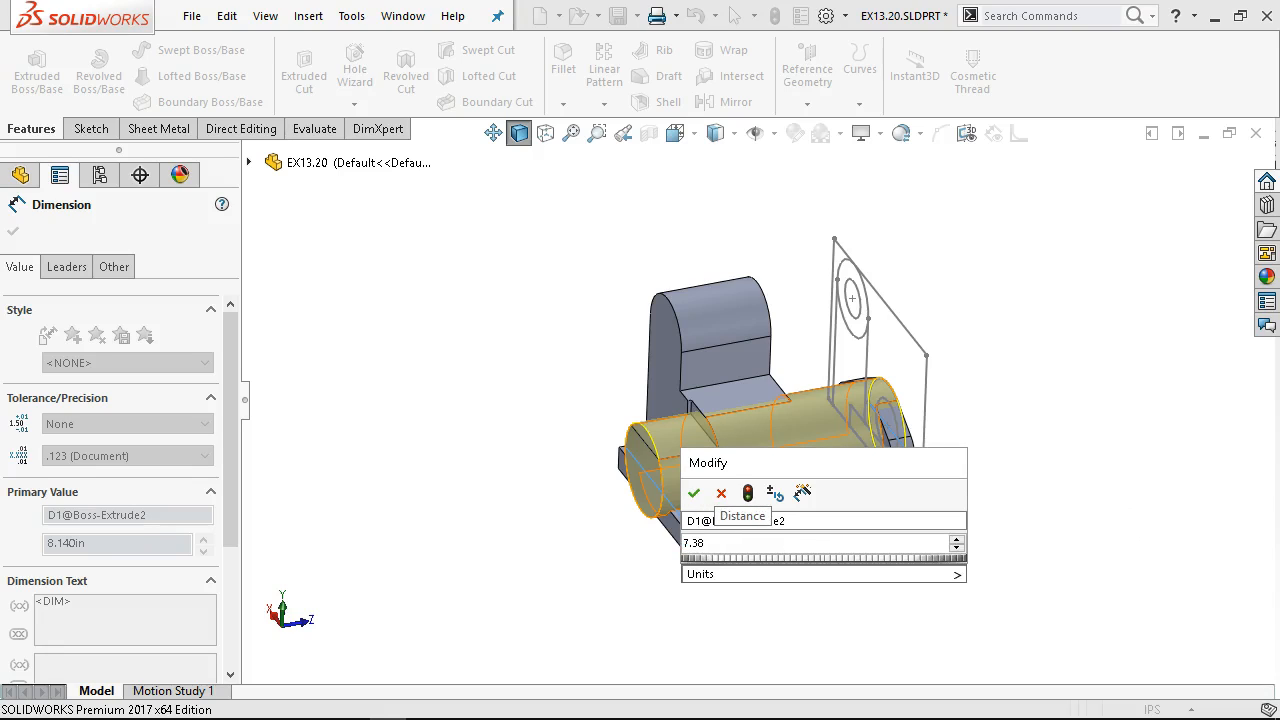
pyautogui.write('+.76')
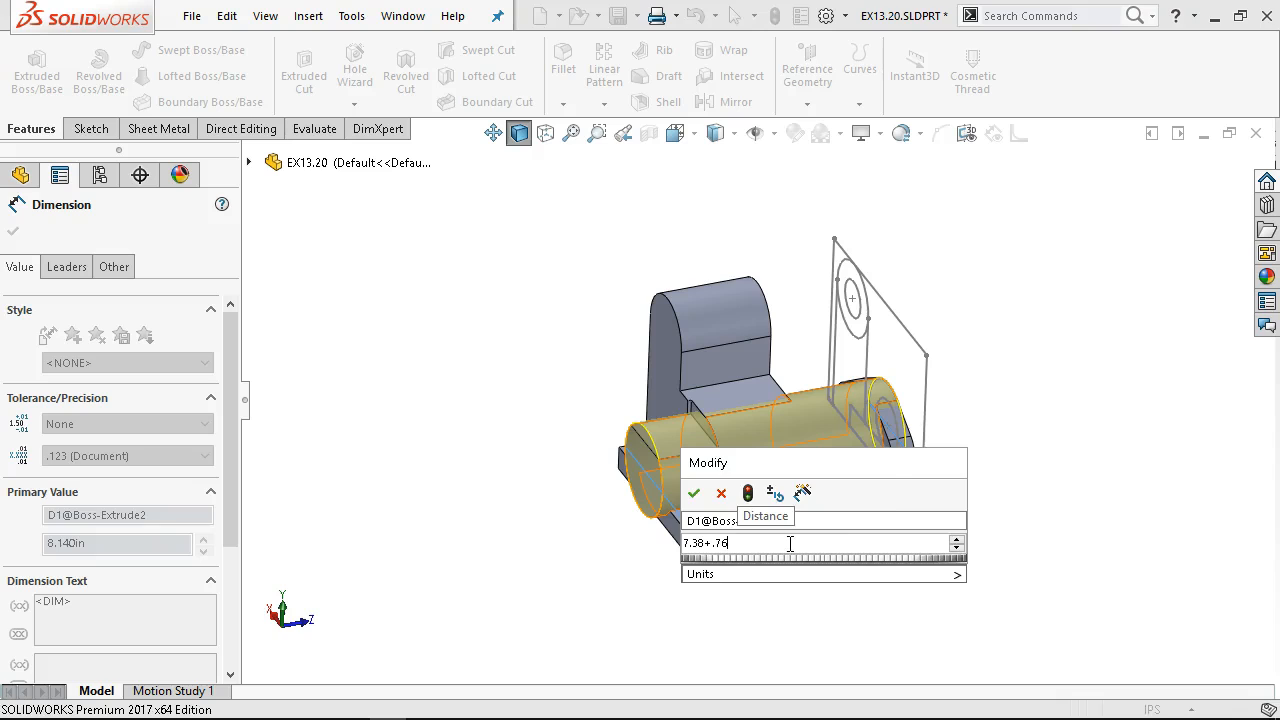
pyautogui.press('Return')
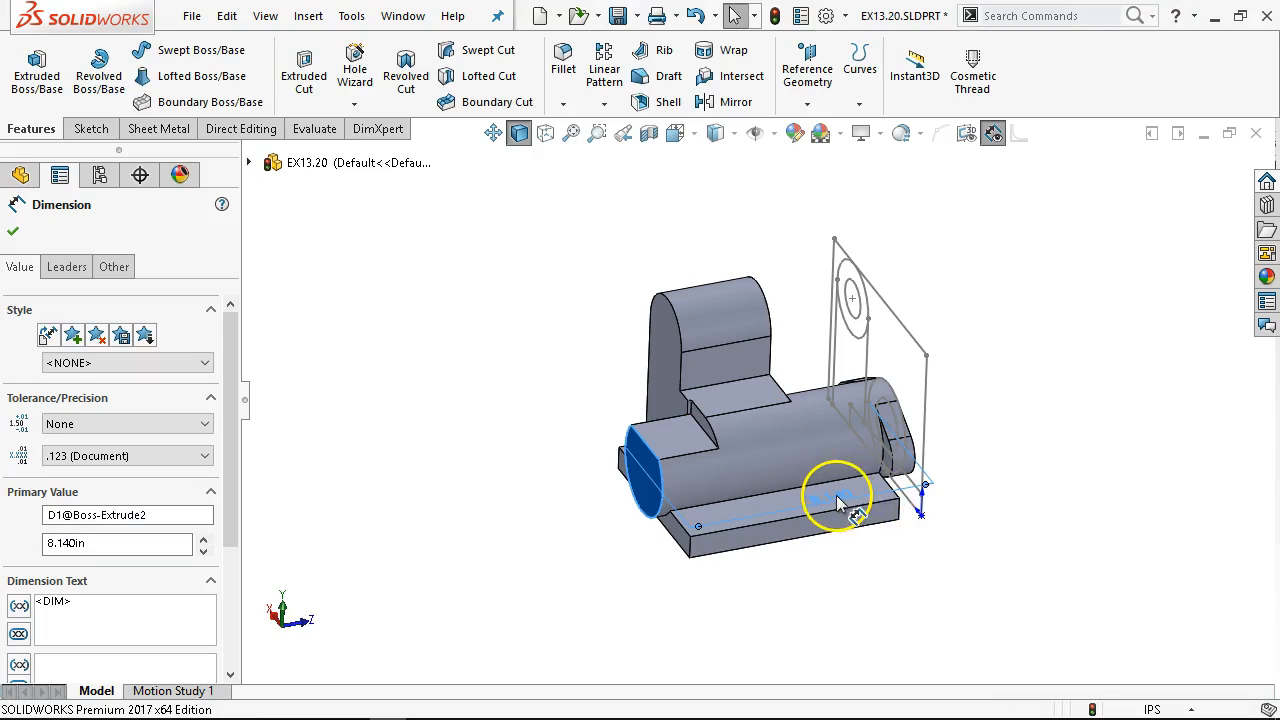
pyautogui.click(950, 572)
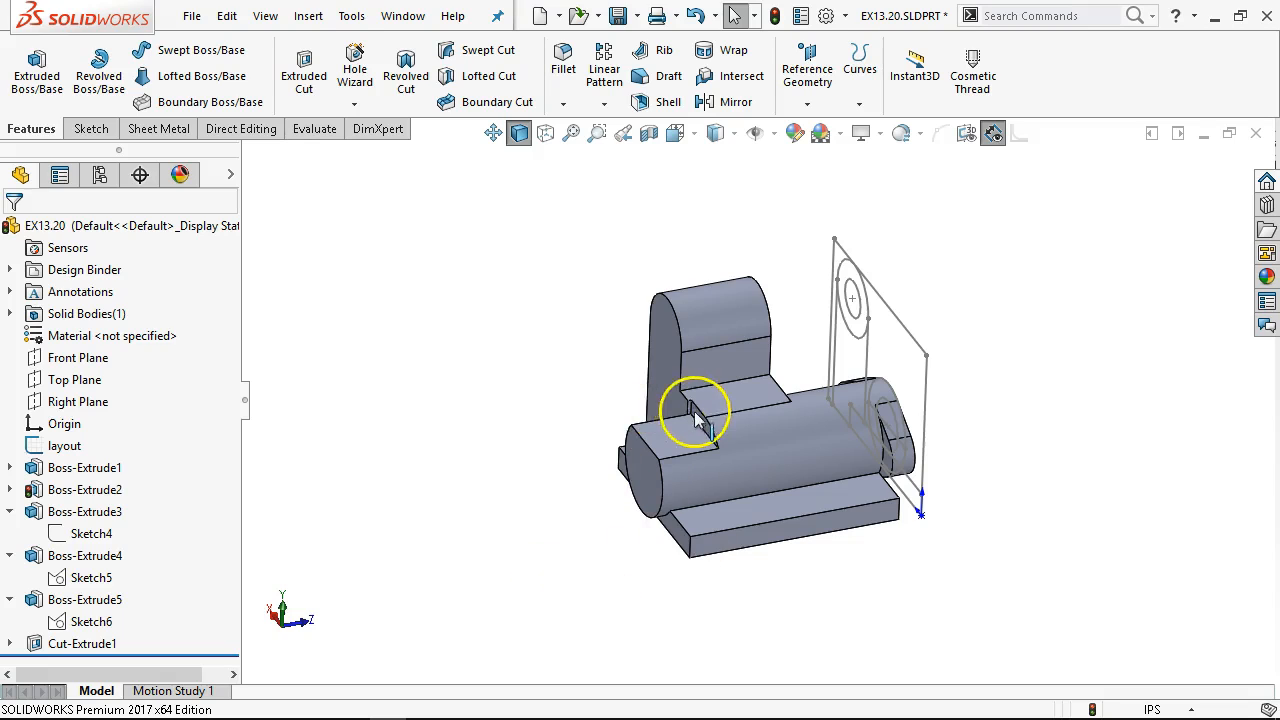
# Check the length of the short edge where the cylinder's flat meets the upright boss, and the thickness of the flange
pyautogui.scroll(-2, 630, 398)
pyautogui.scroll(-5, 620, 395)
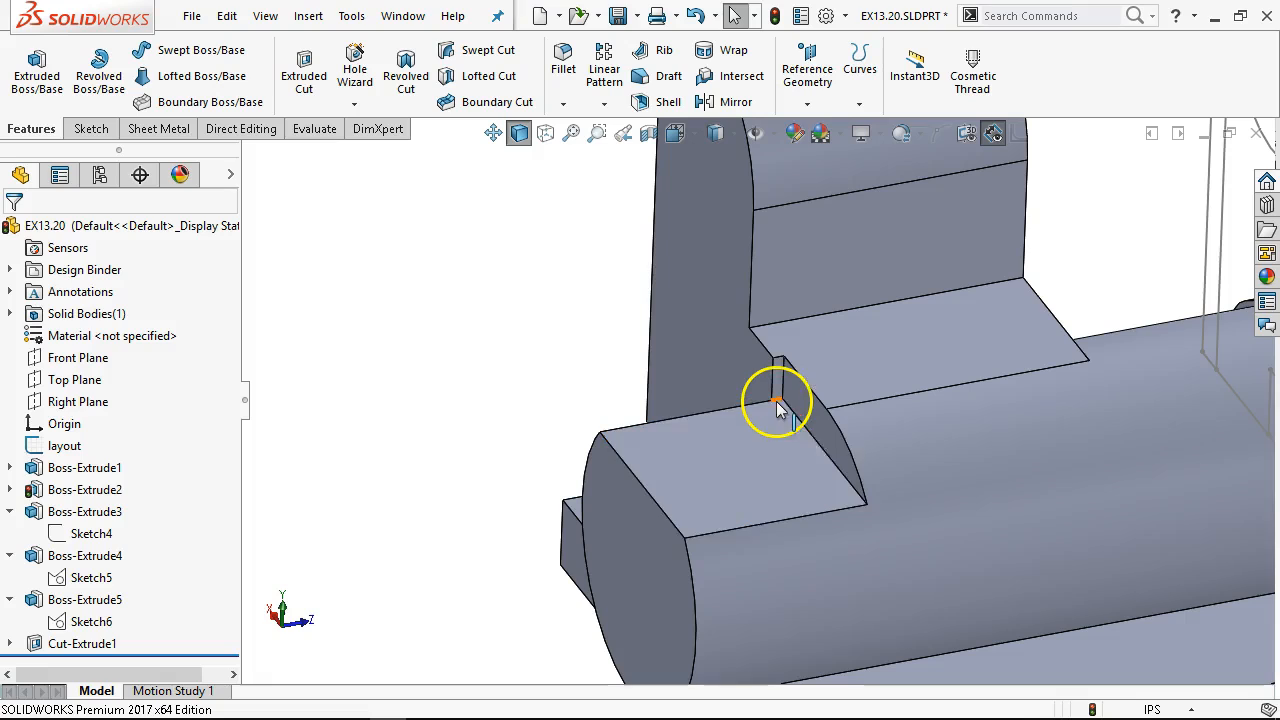
pyautogui.click(778, 405)
pyautogui.scroll(1, 490, 372)
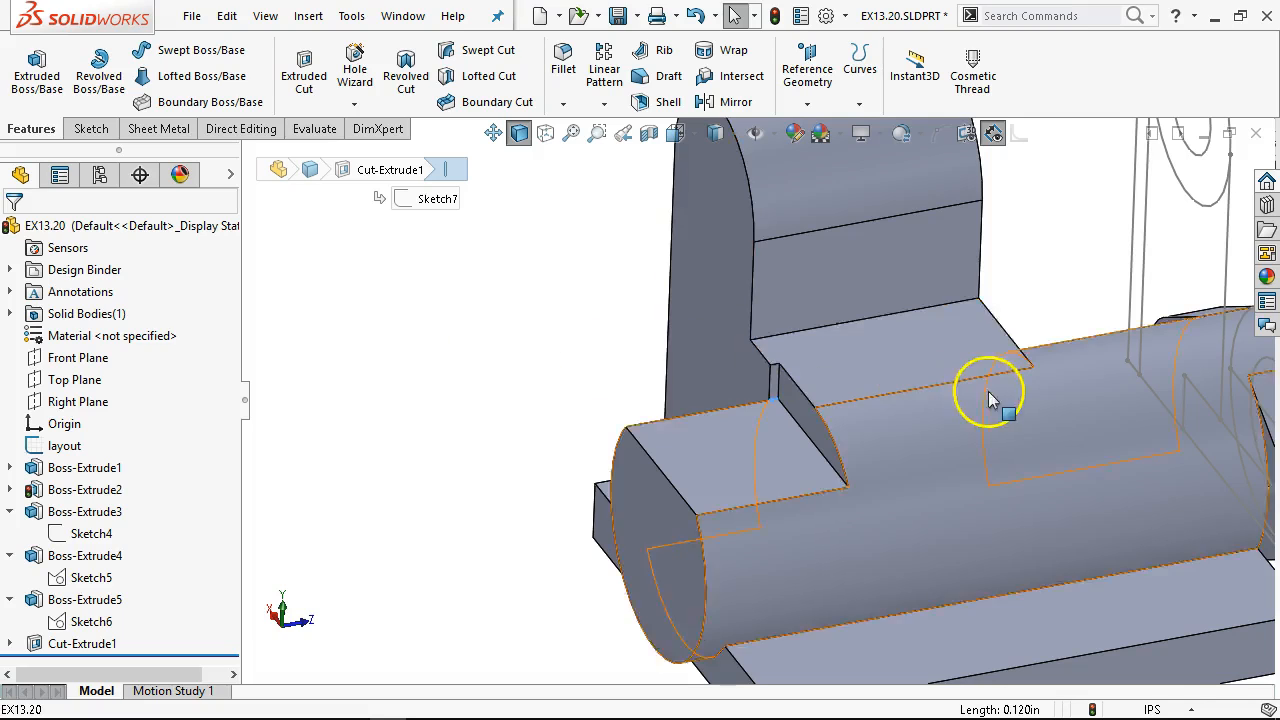
pyautogui.scroll(5, 1000, 410)
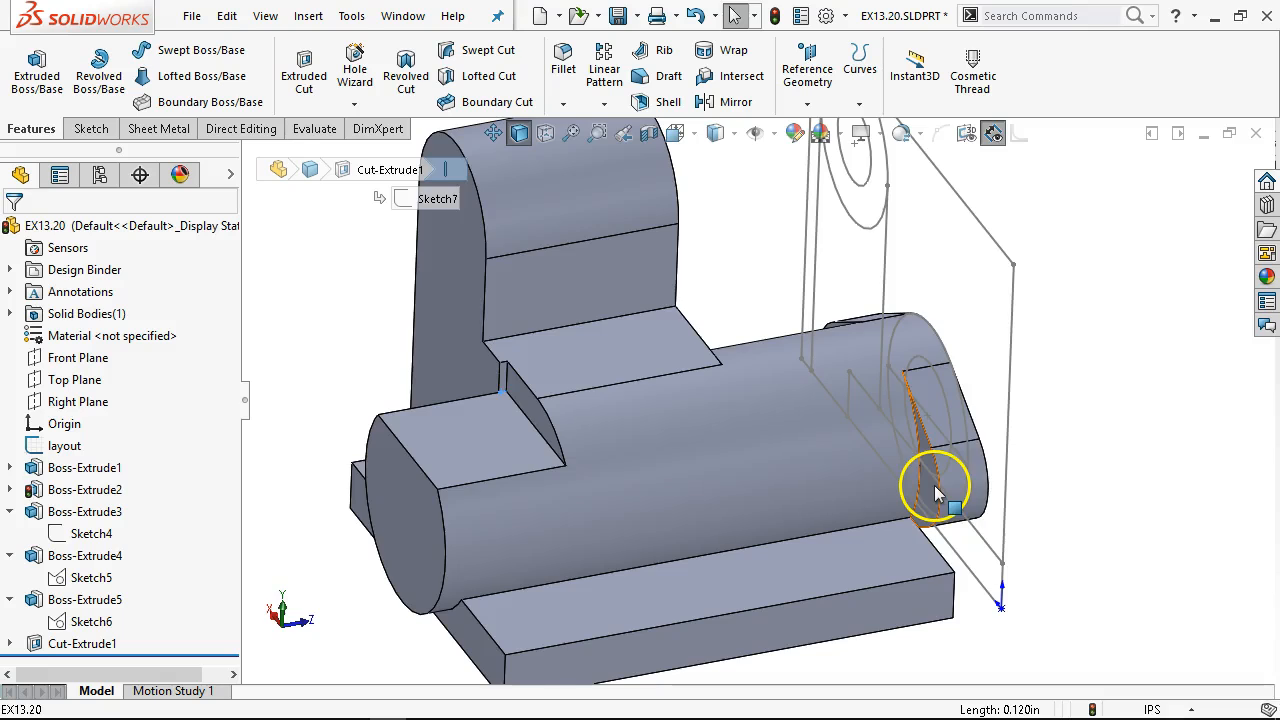
pyautogui.click(933, 488)
pyautogui.moveTo(1114, 531); pyautogui.dragTo(999, 549, button='middle')
pyautogui.keyDown('ctrl'); pyautogui.click(940, 457); pyautogui.keyUp('ctrl')
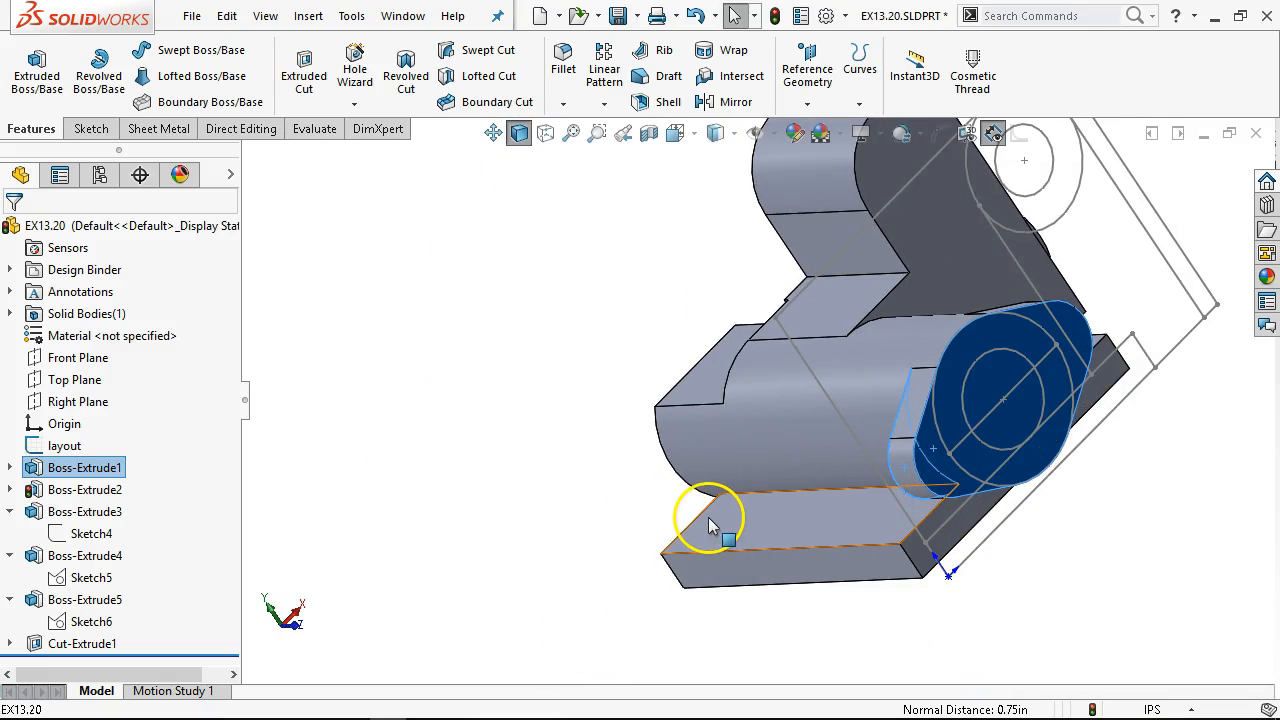
pyautogui.click(639, 418)
# Set the flange's extrusion depth to 0.76 in and rebuild the part
pyautogui.moveTo(672, 401); pyautogui.dragTo(634, 431, button='middle')
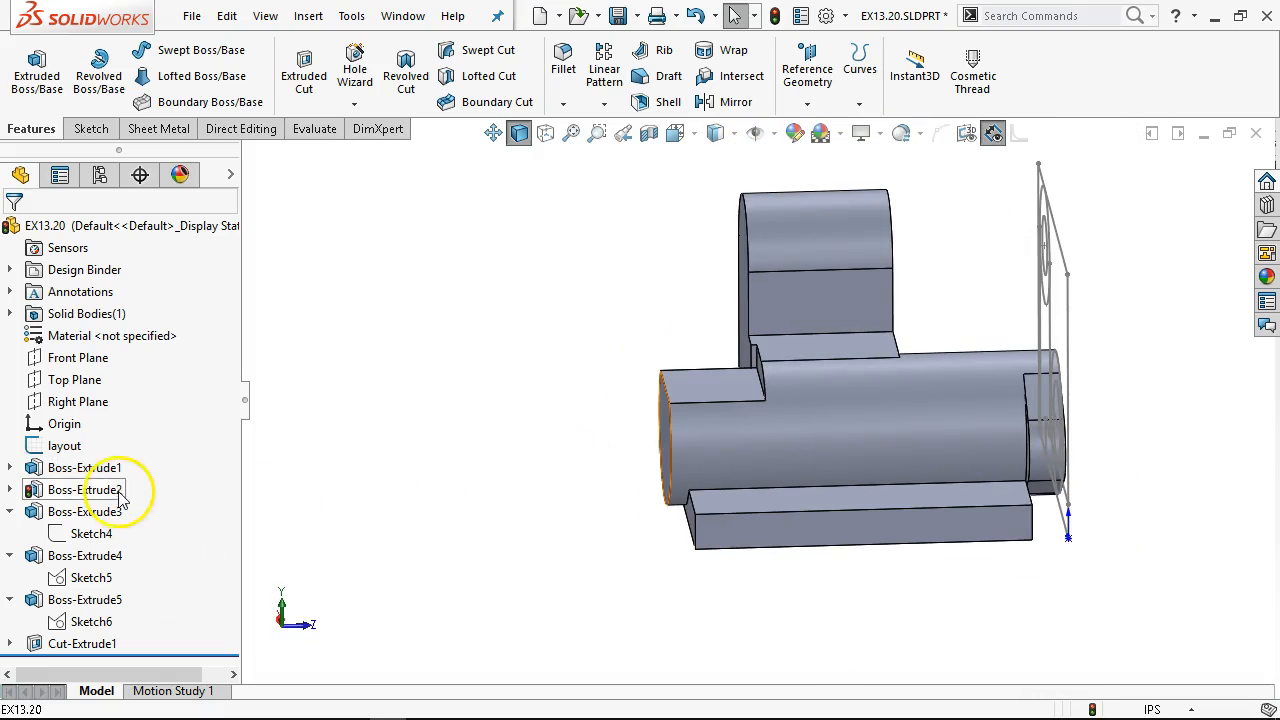
pyautogui.click(112, 474)
pyautogui.moveTo(474, 491); pyautogui.dragTo(482, 624, button='middle')
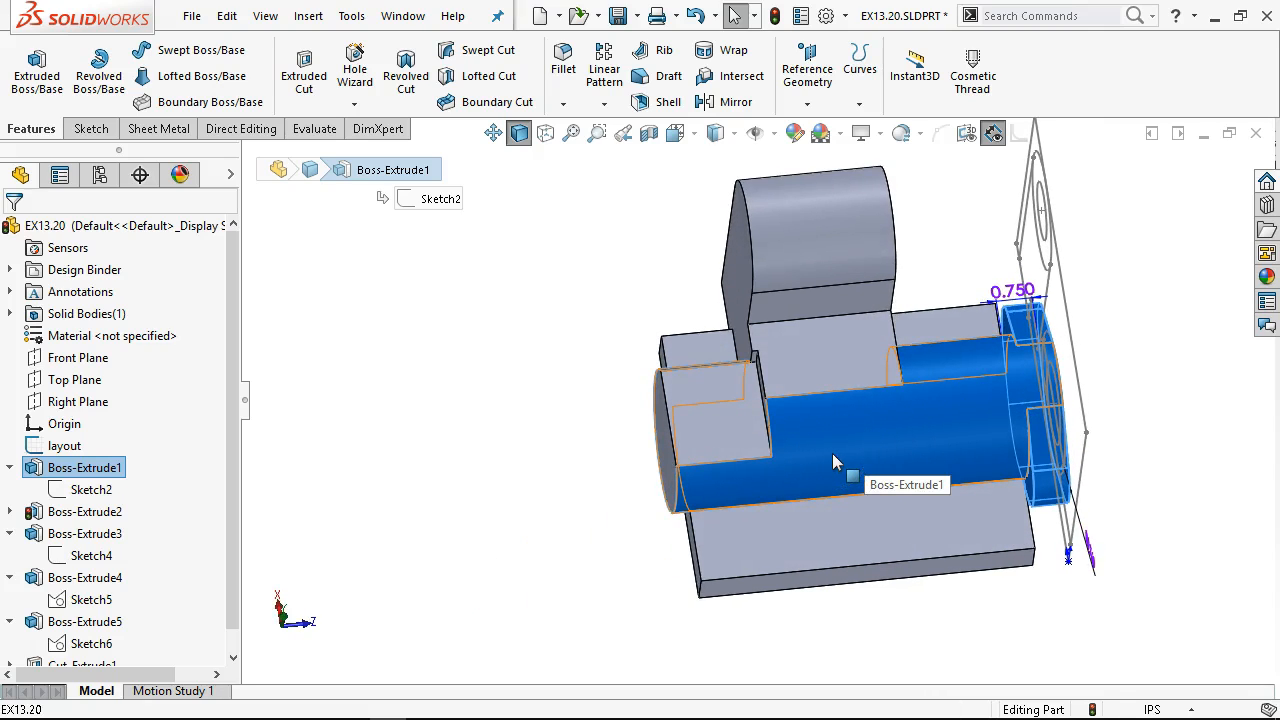
pyautogui.doubleClick(1012, 291)
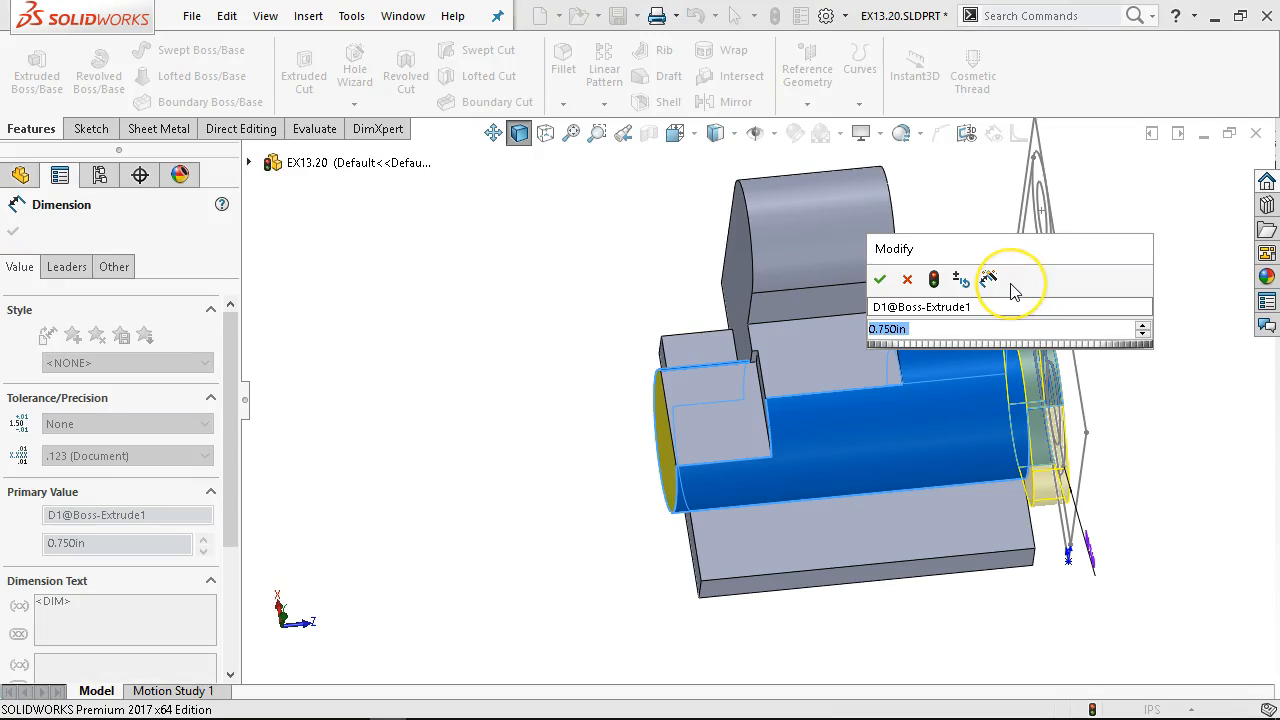
pyautogui.write('.25')
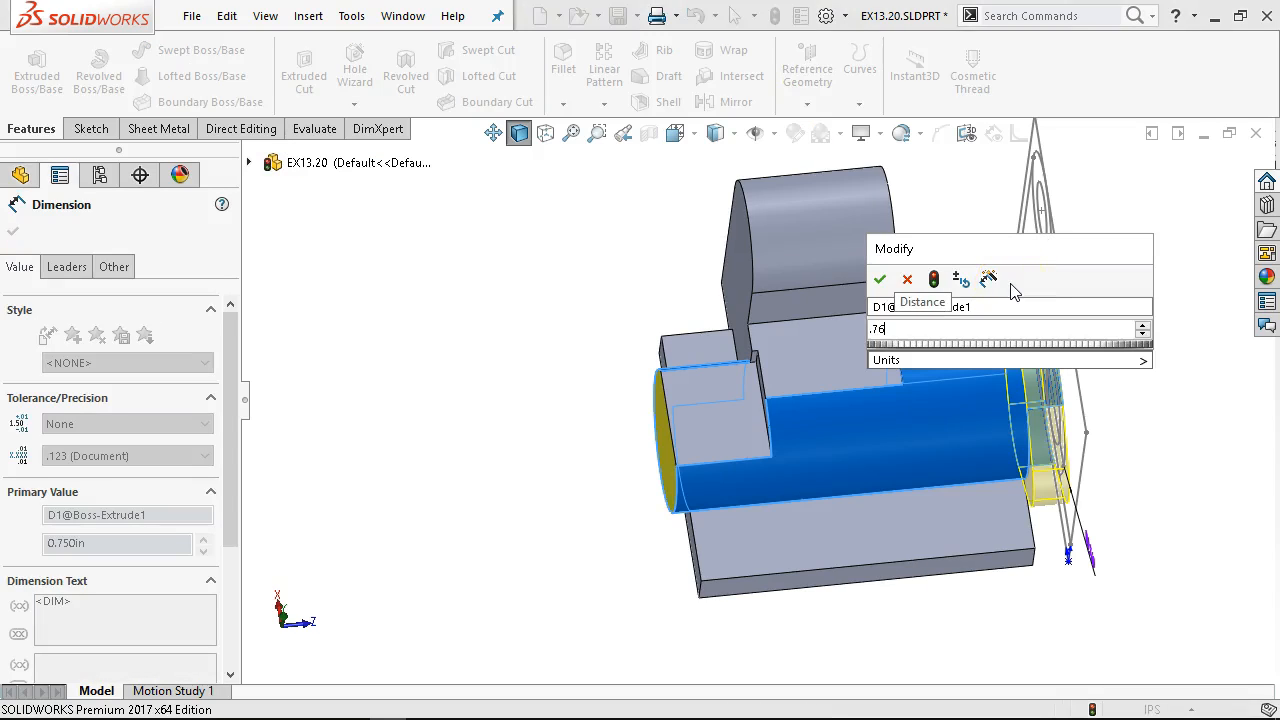
pyautogui.press('Return')
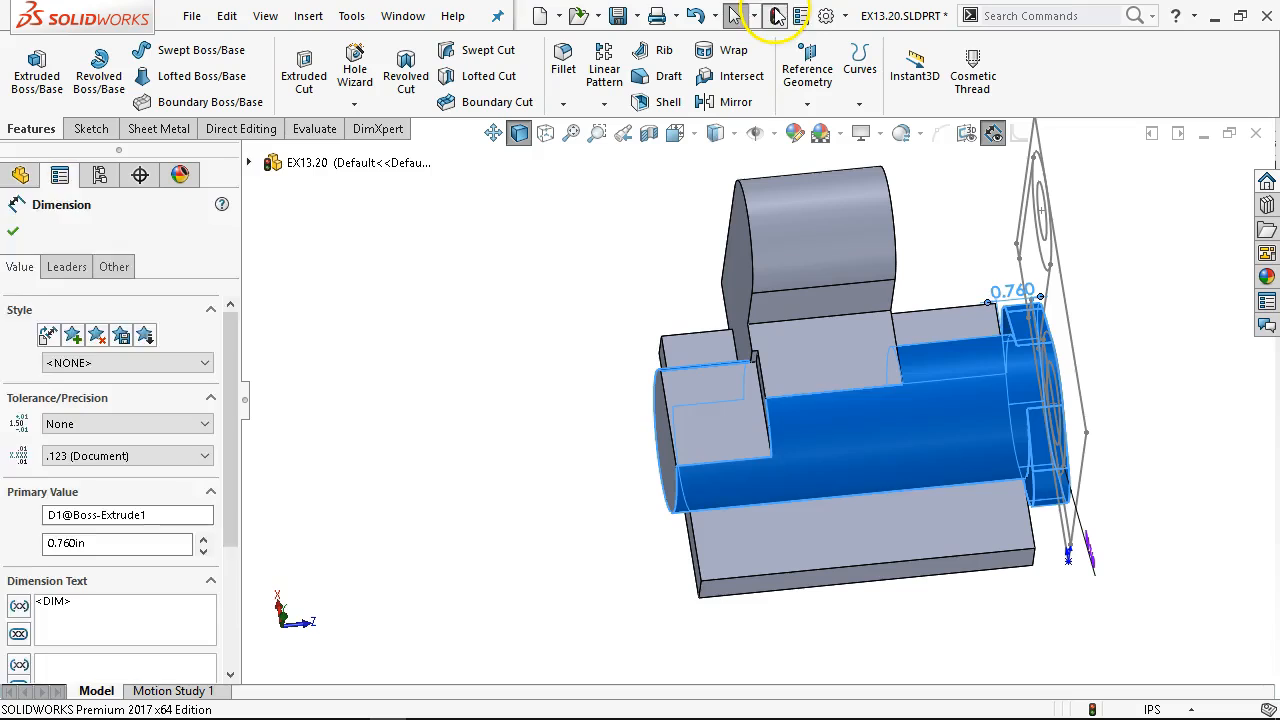
pyautogui.click(777, 15)
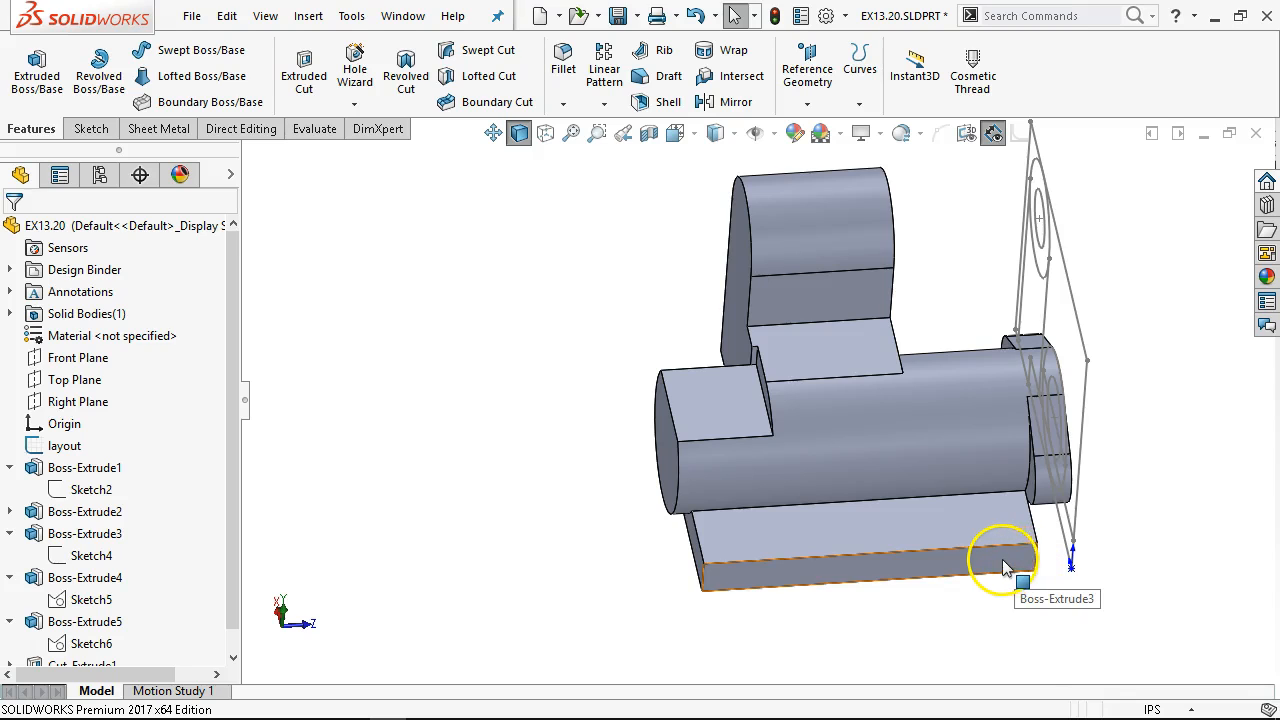
# Edit the base plate's extrusion so that it starts at an offset of 0.38 in from the sketch plane
pyautogui.moveTo(993, 568); pyautogui.dragTo(928, 535, button='middle')
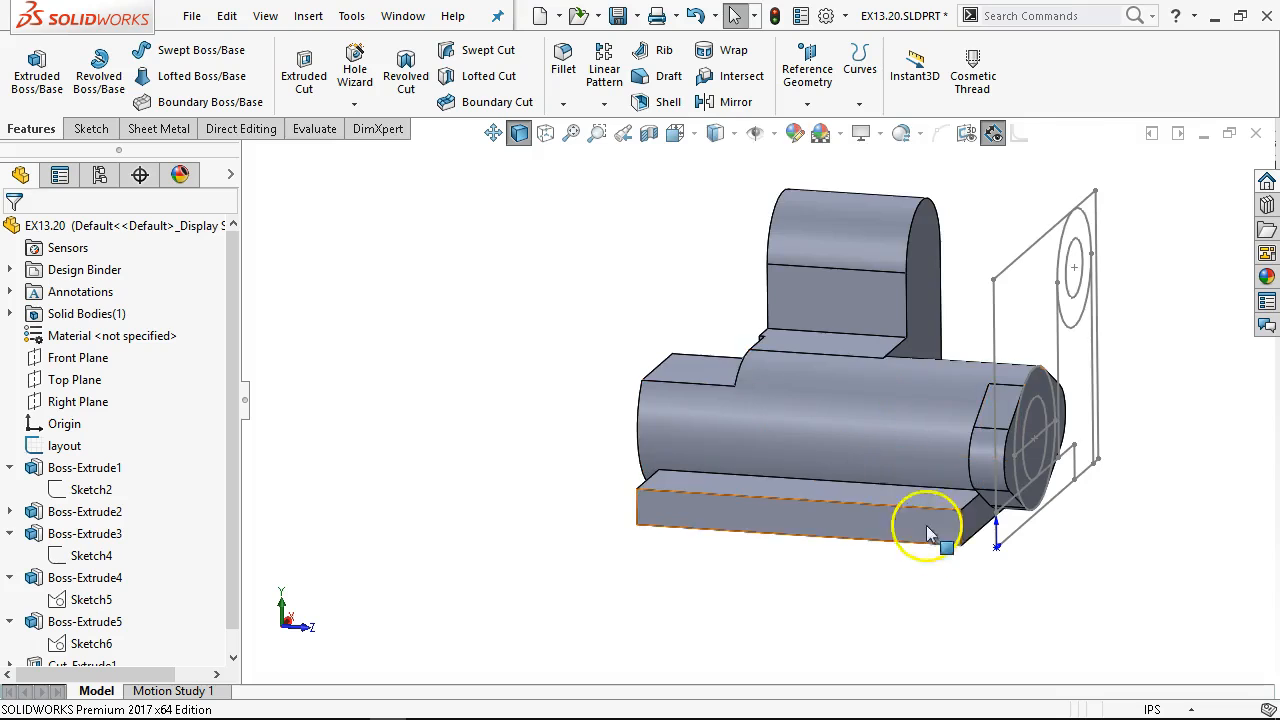
pyautogui.scroll(-2, 930, 532)
pyautogui.click(946, 506)
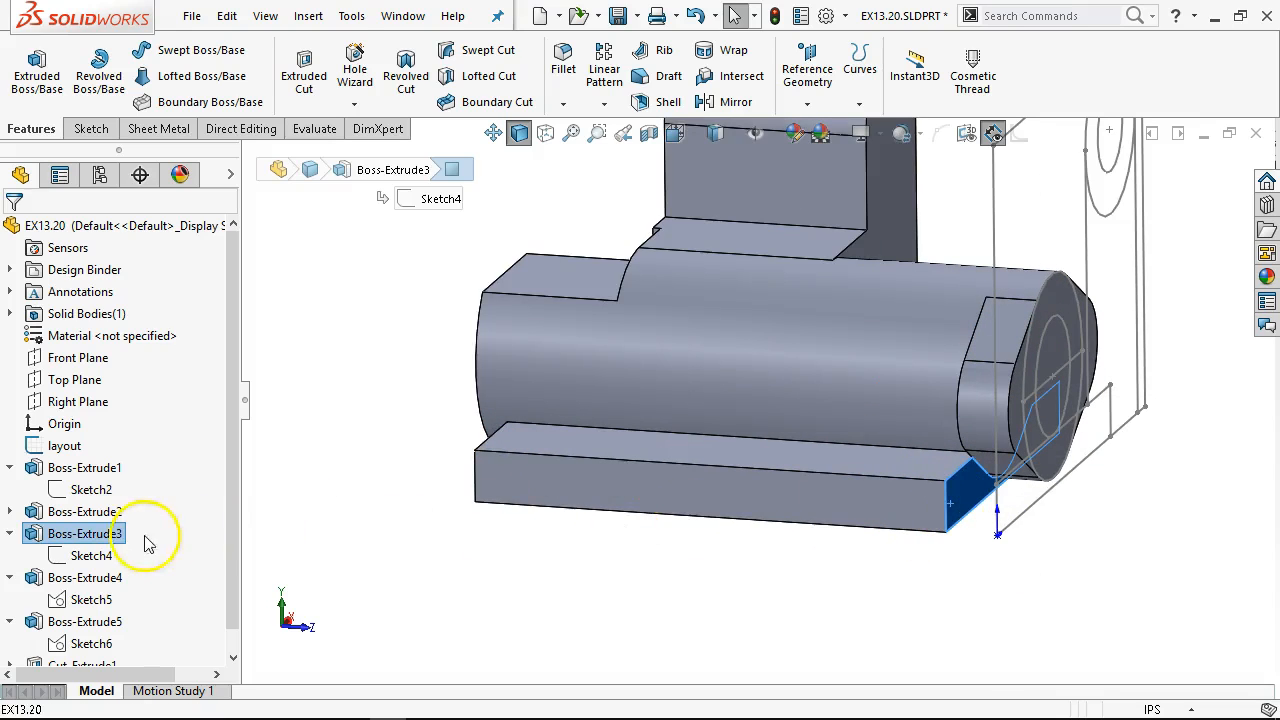
pyautogui.rightClick(70, 533)
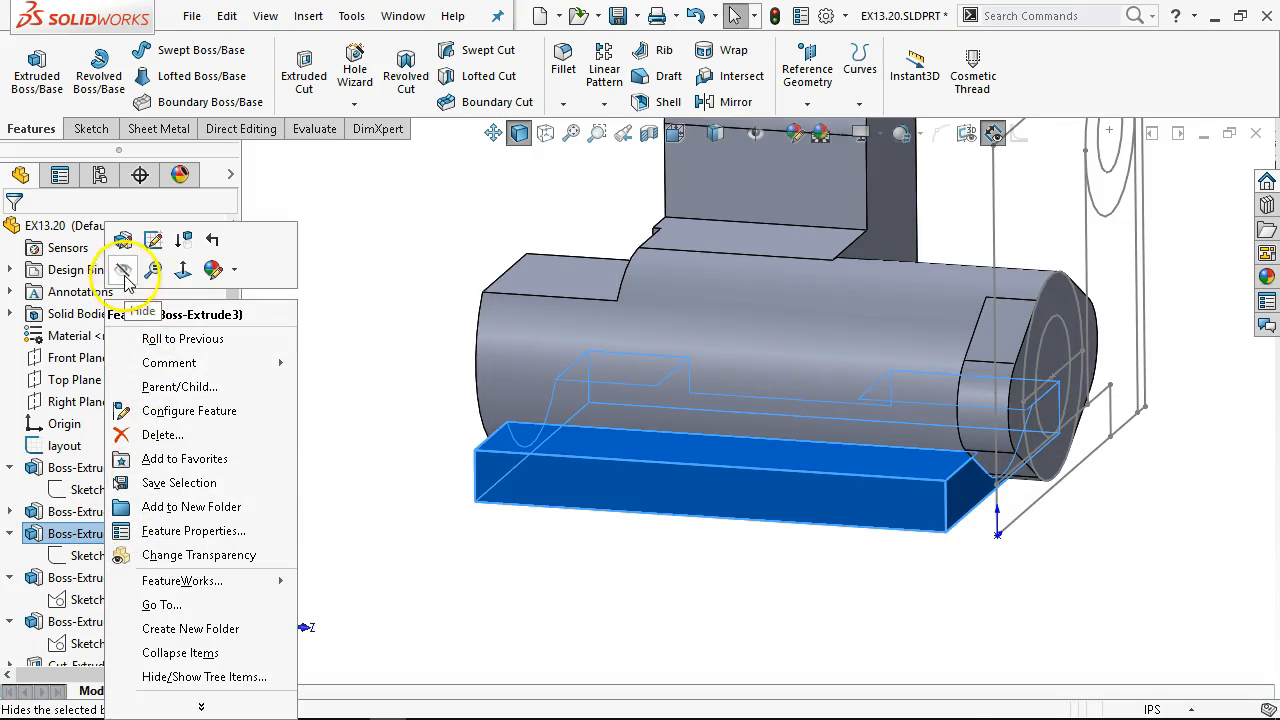
pyautogui.click(124, 241)
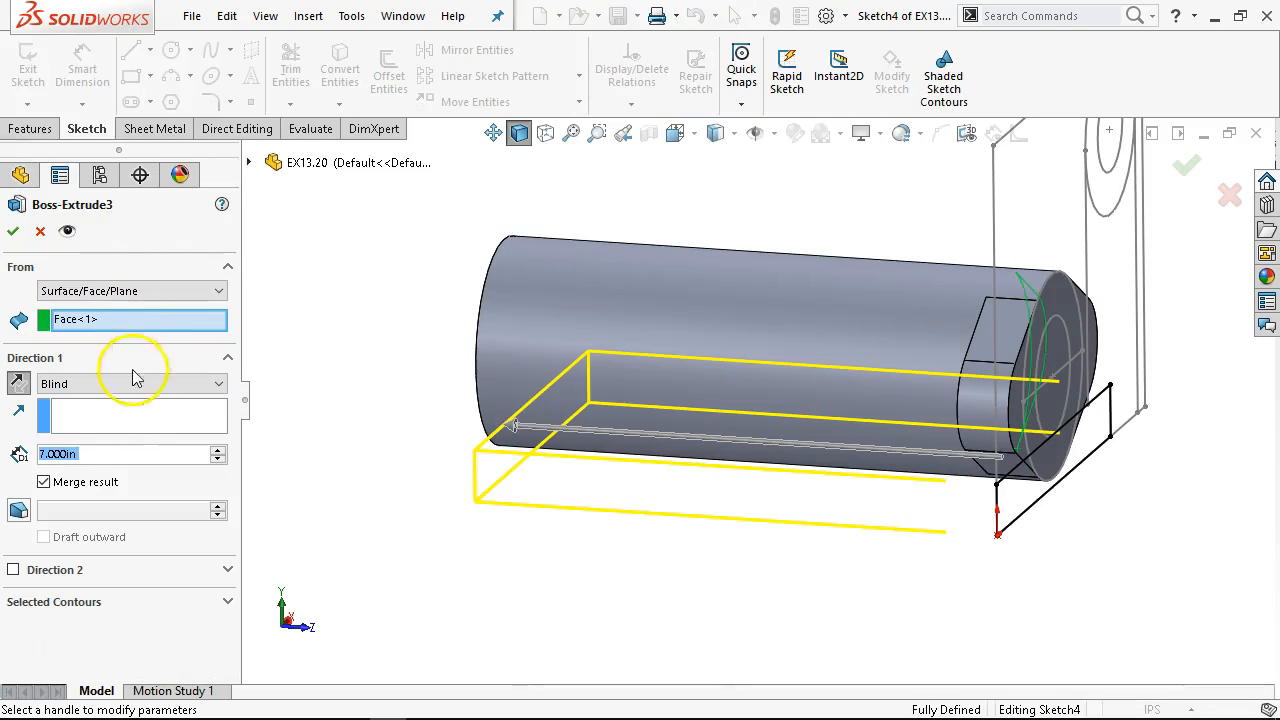
pyautogui.click(110, 291)
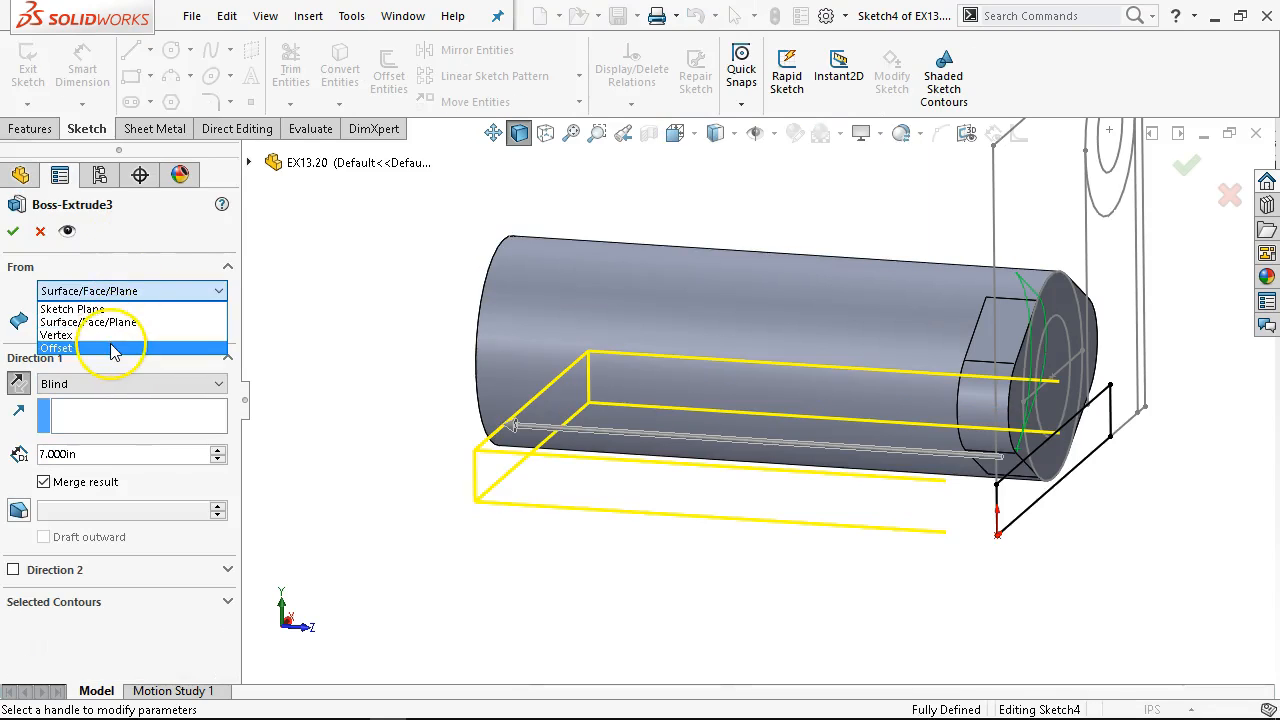
pyautogui.click(95, 346)
pyautogui.write('.')
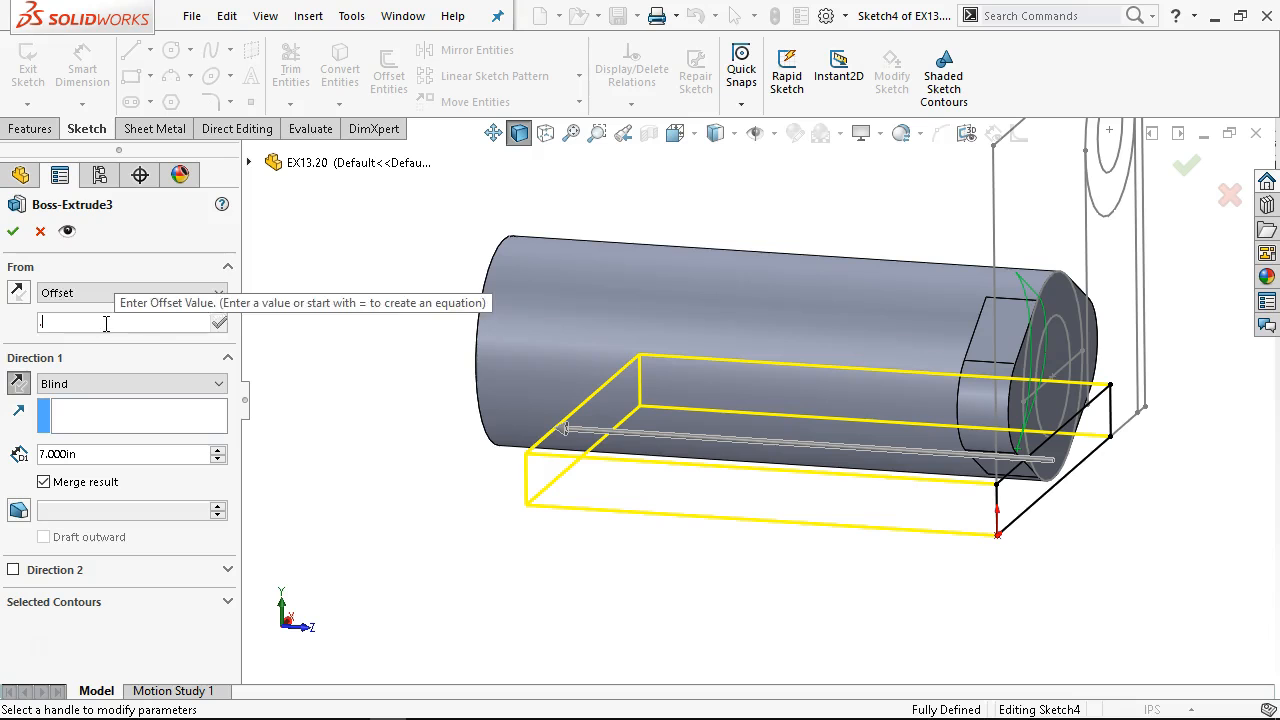
pyautogui.write('38')
pyautogui.press('Return')
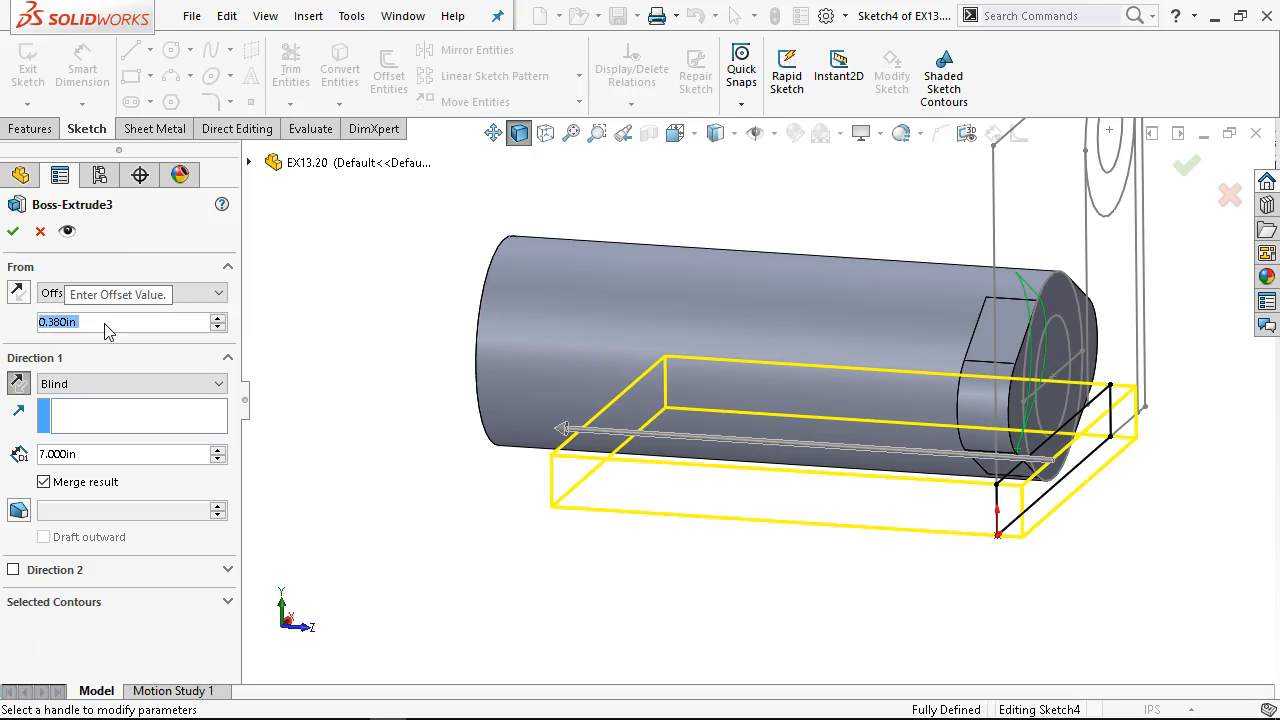
pyautogui.click(14, 230)
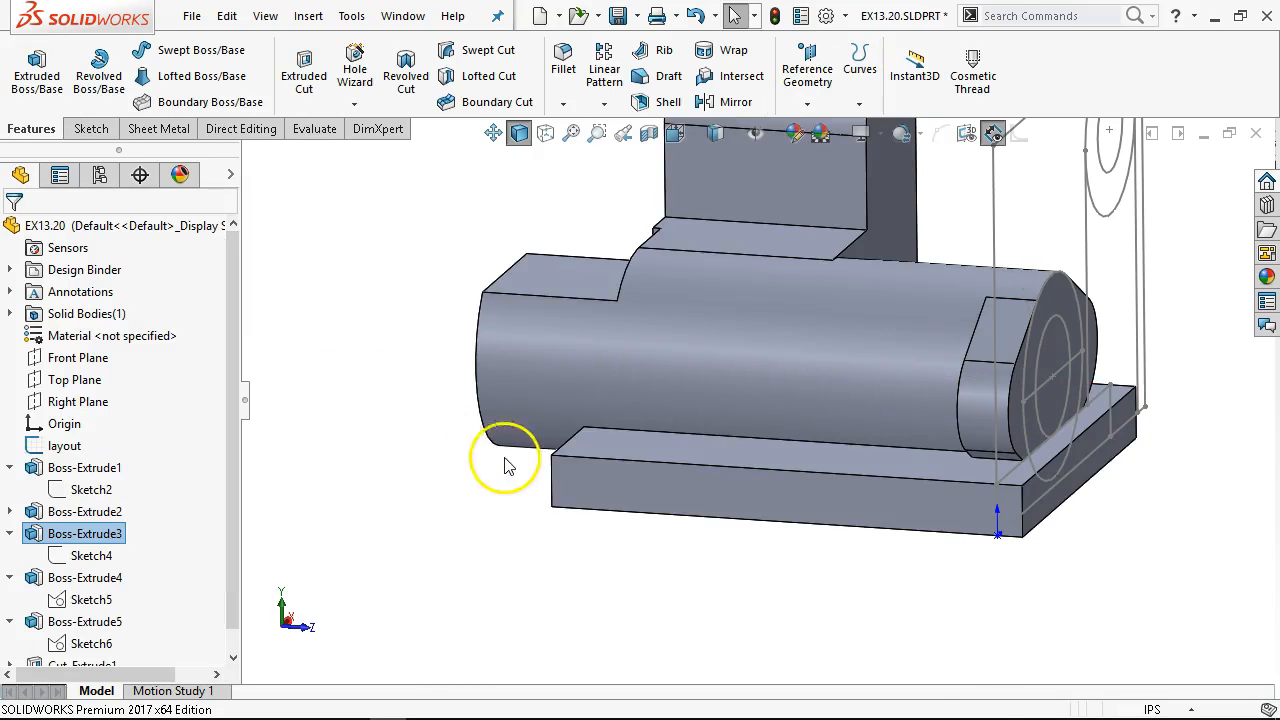
# Review the extrusion settings of the front flange and the large cylinder, including start condition, direction and depth
pyautogui.moveTo(623, 417); pyautogui.dragTo(524, 457, button='middle')
pyautogui.click(594, 540)
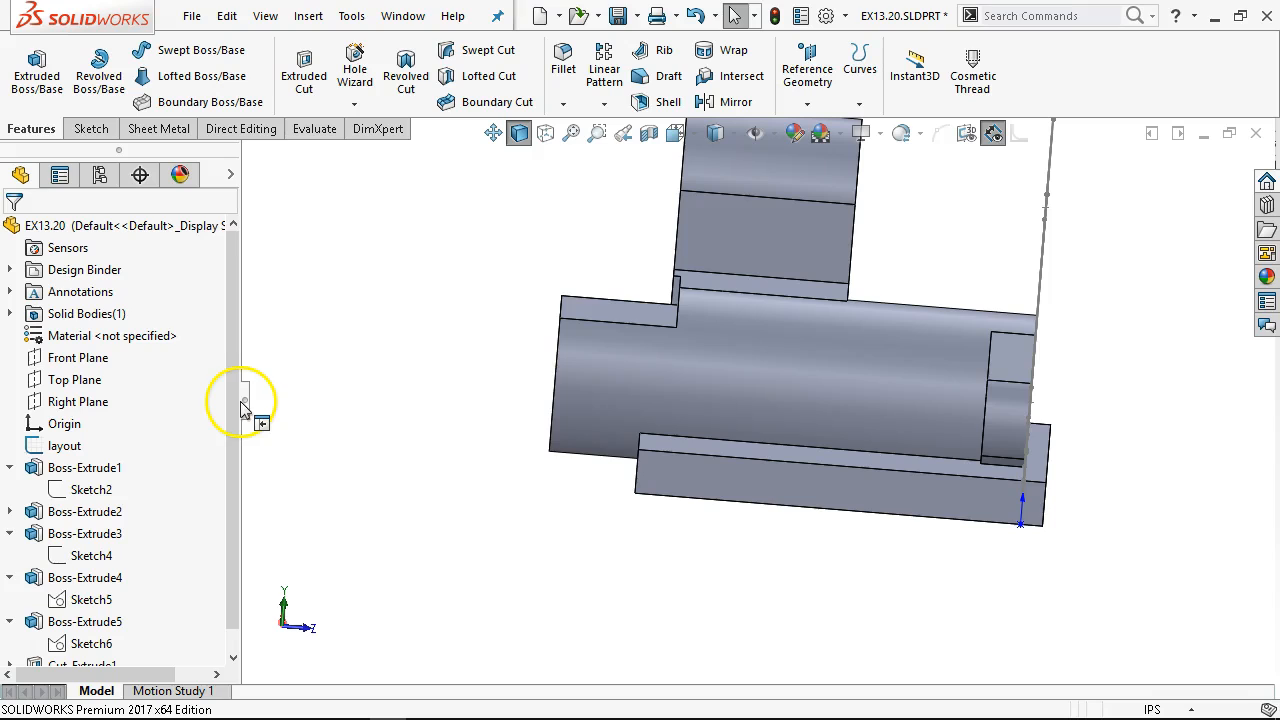
pyautogui.rightClick(78, 476)
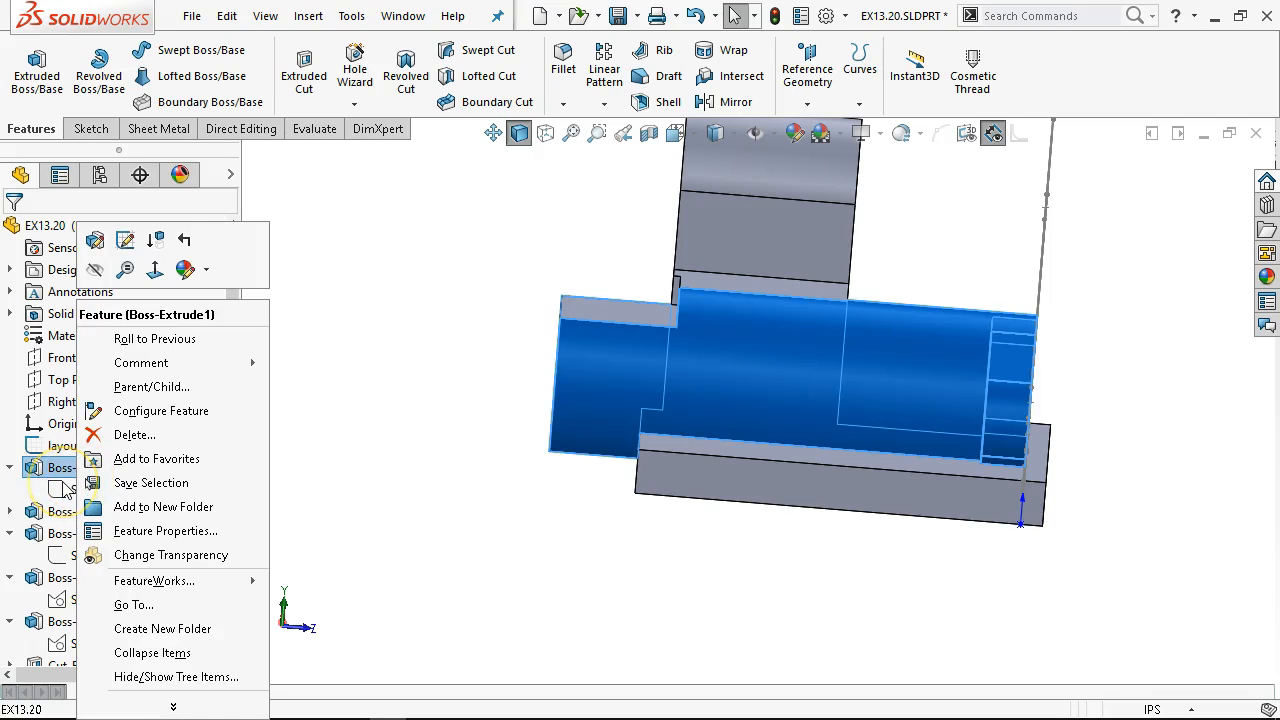
pyautogui.click(346, 449)
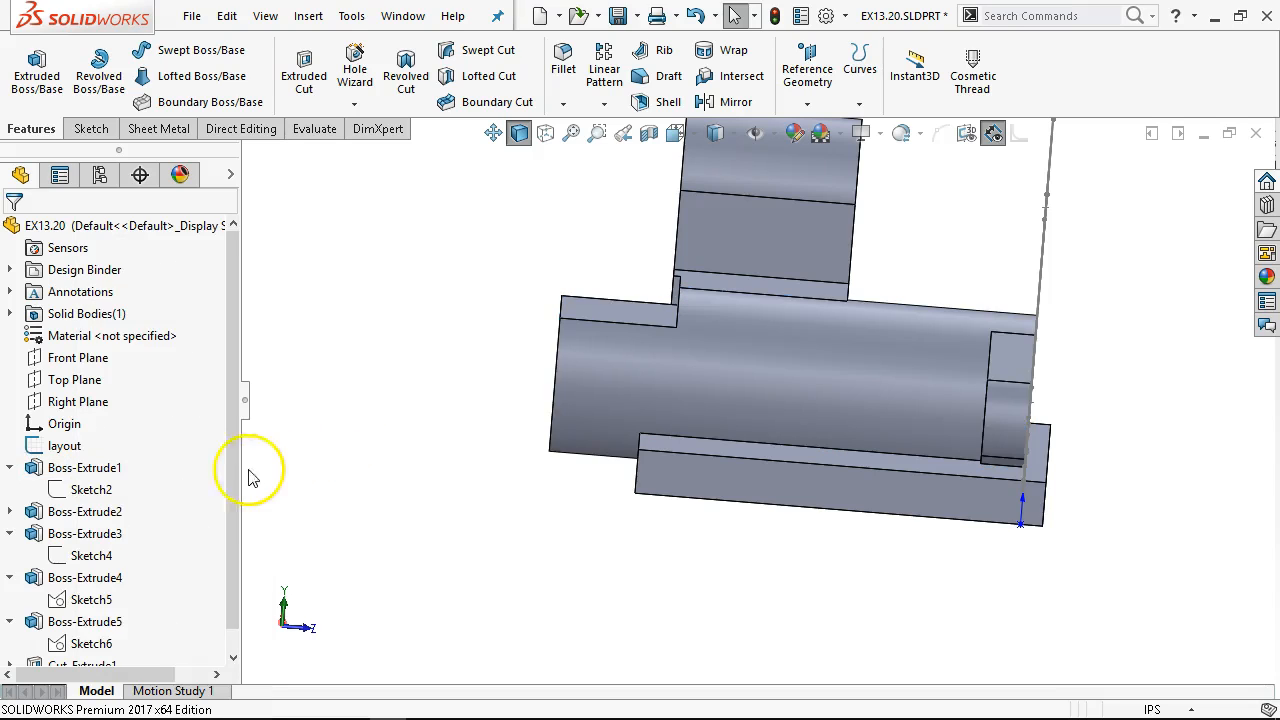
pyautogui.click(98, 500)
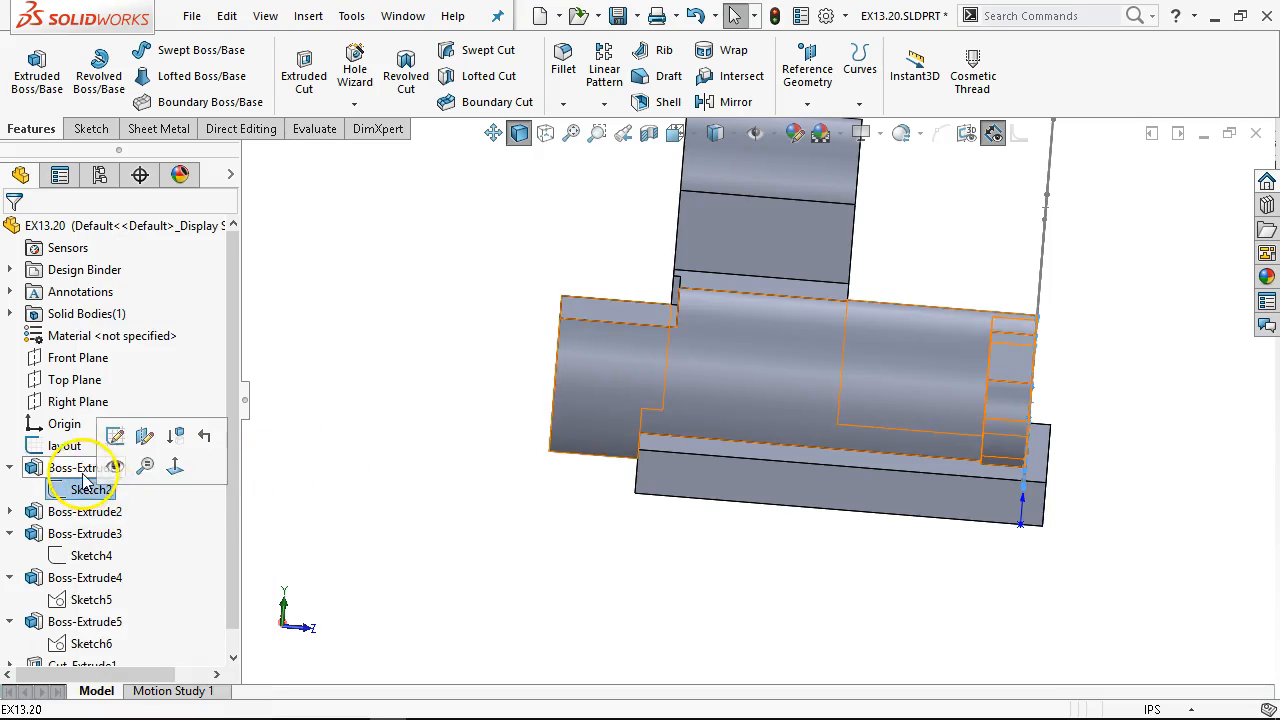
pyautogui.click(78, 467)
pyautogui.click(100, 422)
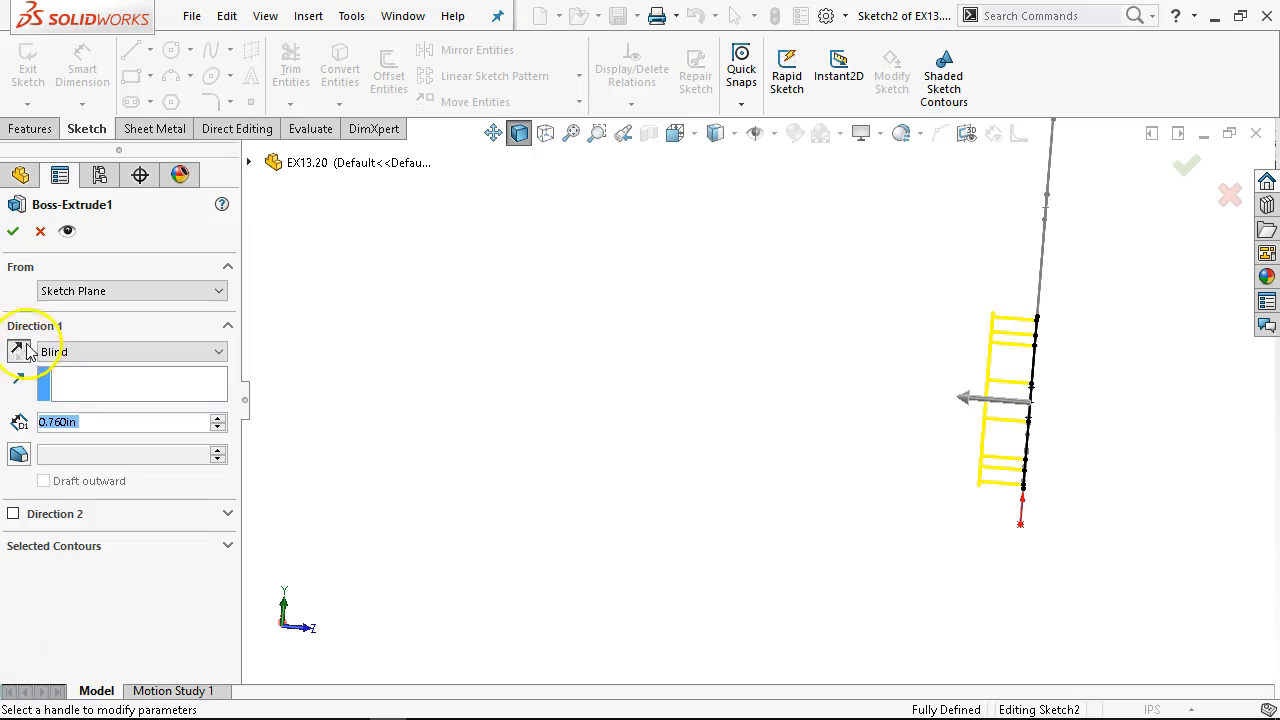
pyautogui.click(13, 232)
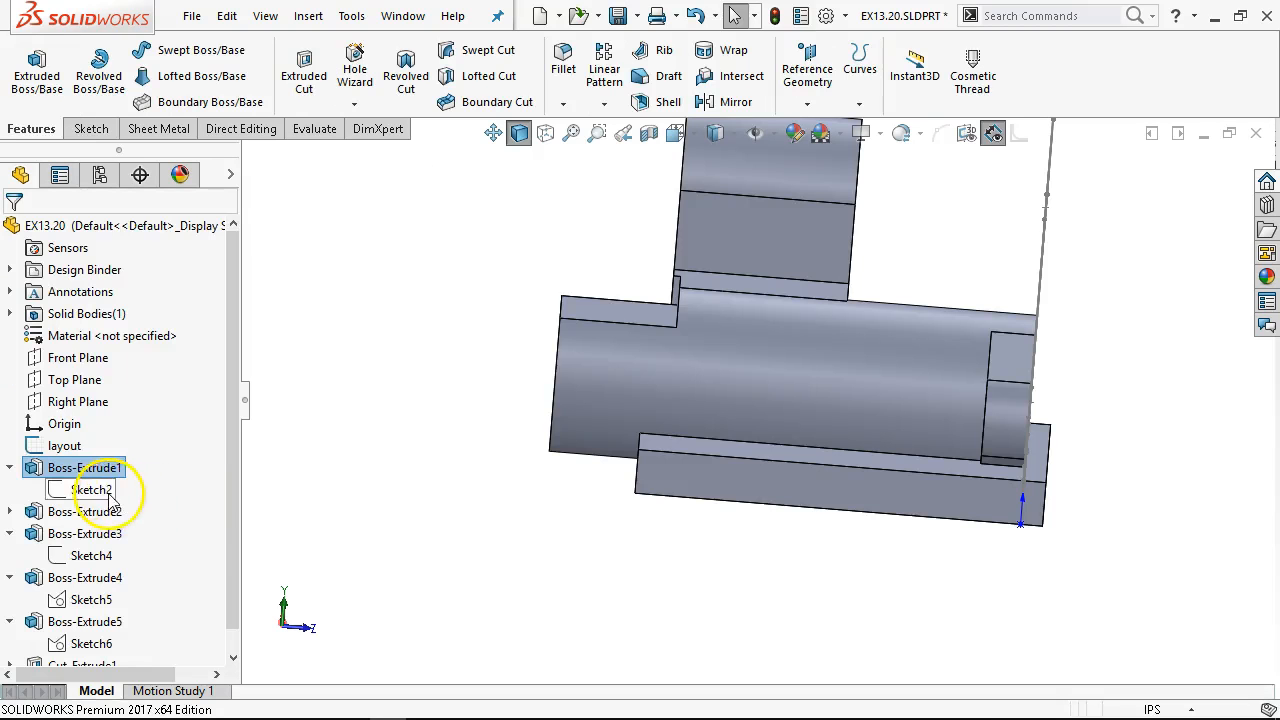
pyautogui.rightClick(86, 510)
pyautogui.click(122, 240)
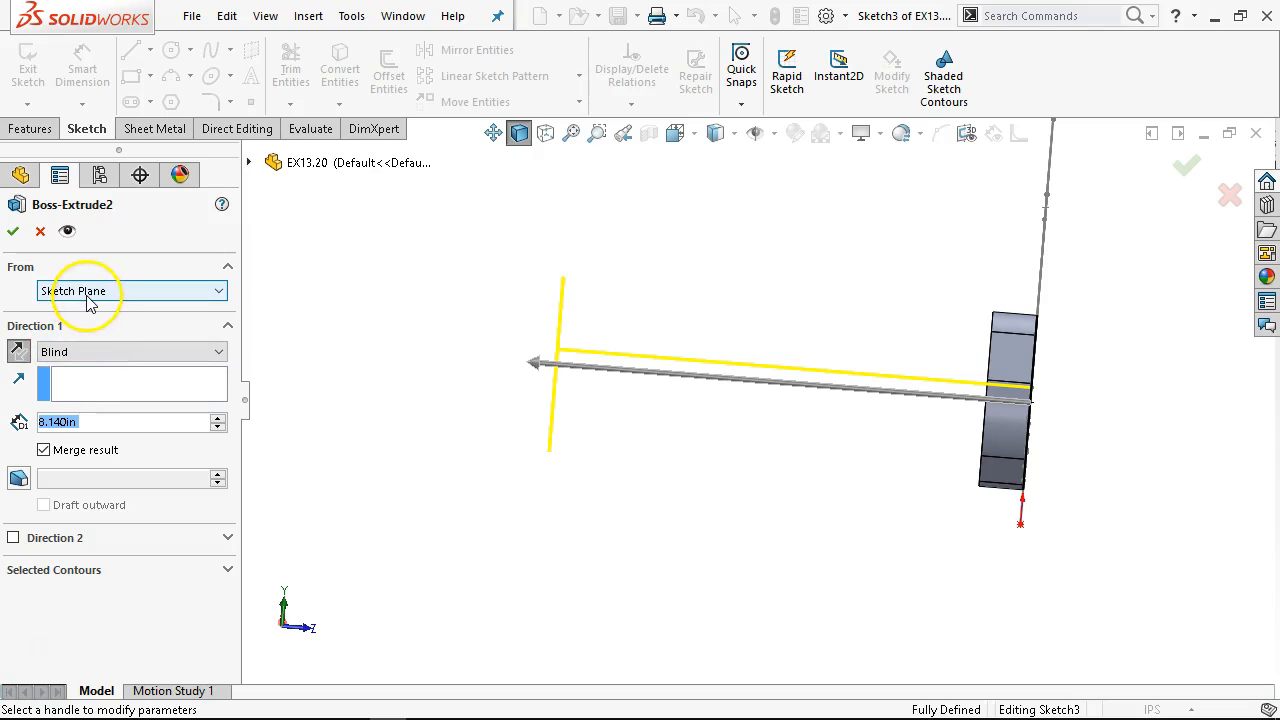
pyautogui.click(13, 231)
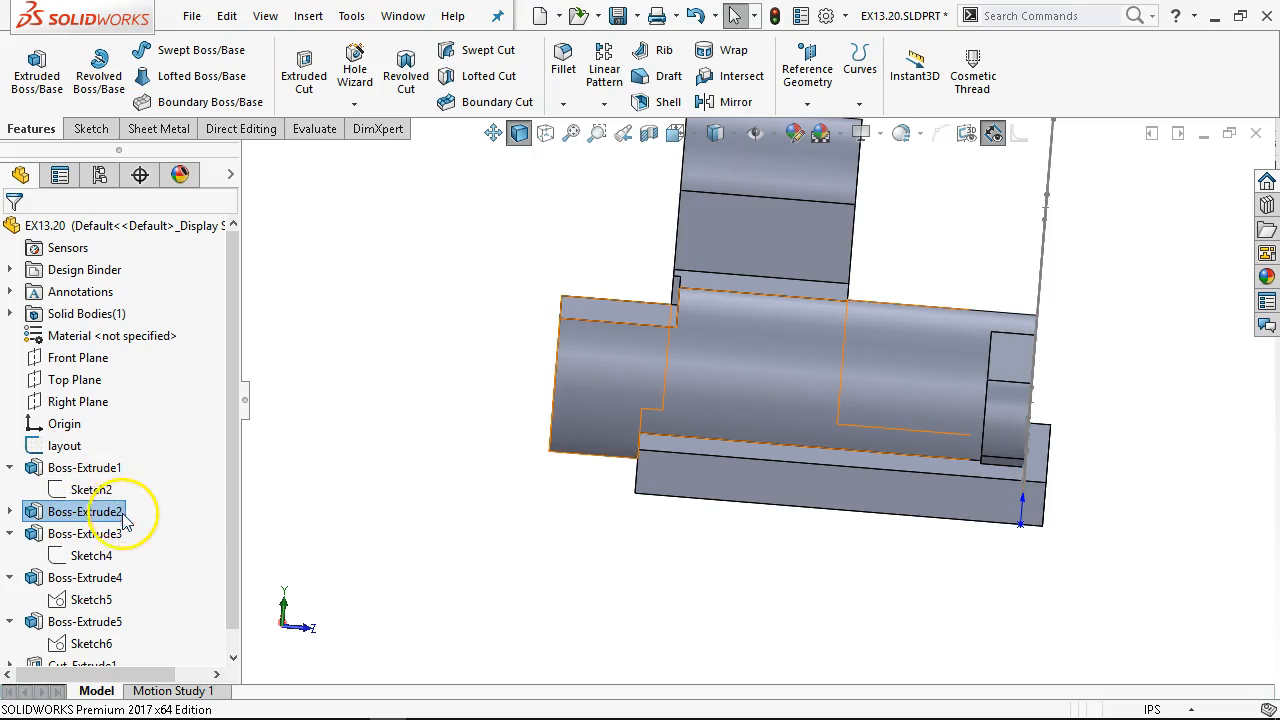
# Reverse the direction of the start offset in the base plate's extrusion
pyautogui.click(95, 533)
pyautogui.click(108, 484)
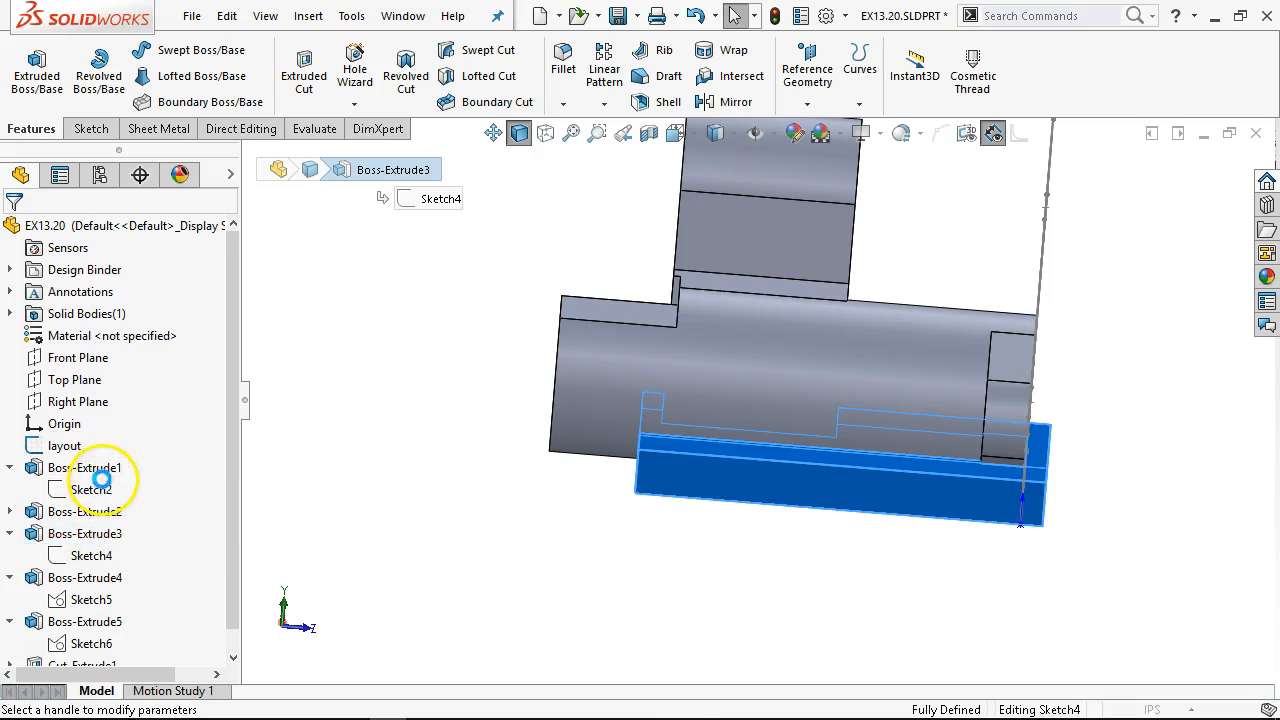
pyautogui.click(18, 291)
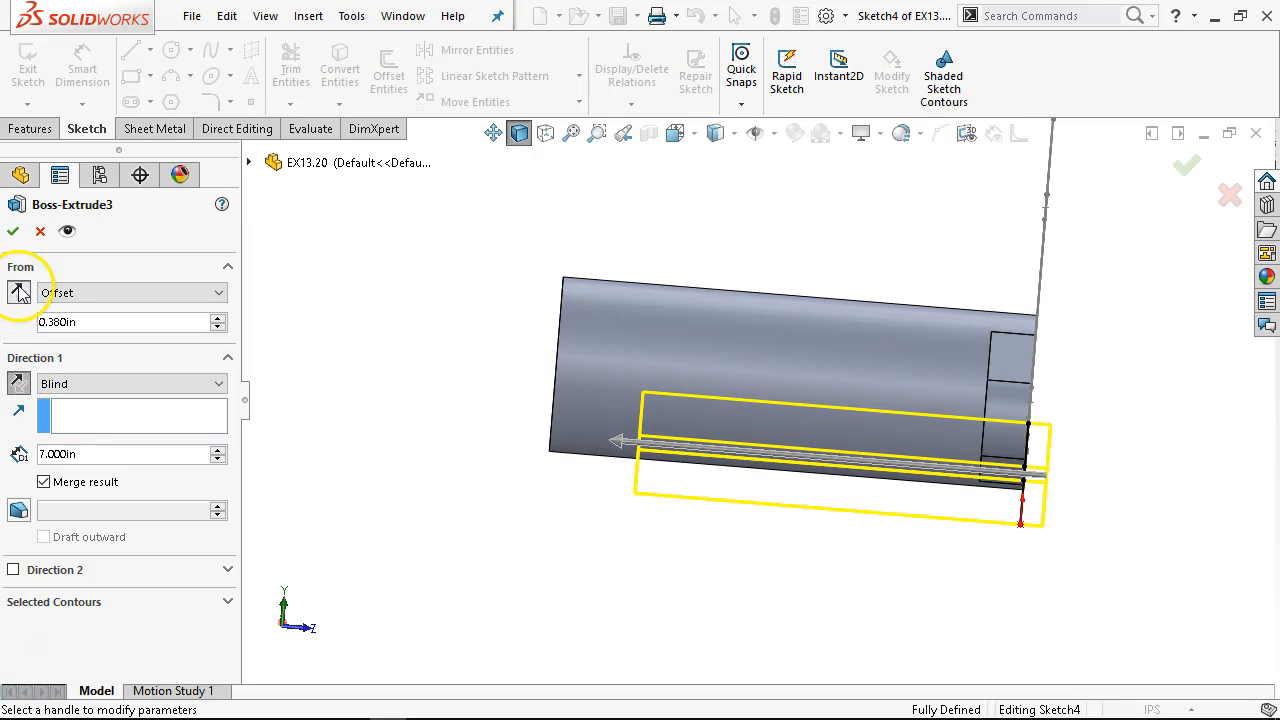
pyautogui.click(9, 233)
# Examine the model from several sides and check the radius of the side flange's curved edge face
pyautogui.moveTo(474, 441); pyautogui.dragTo(463, 478, button='middle')
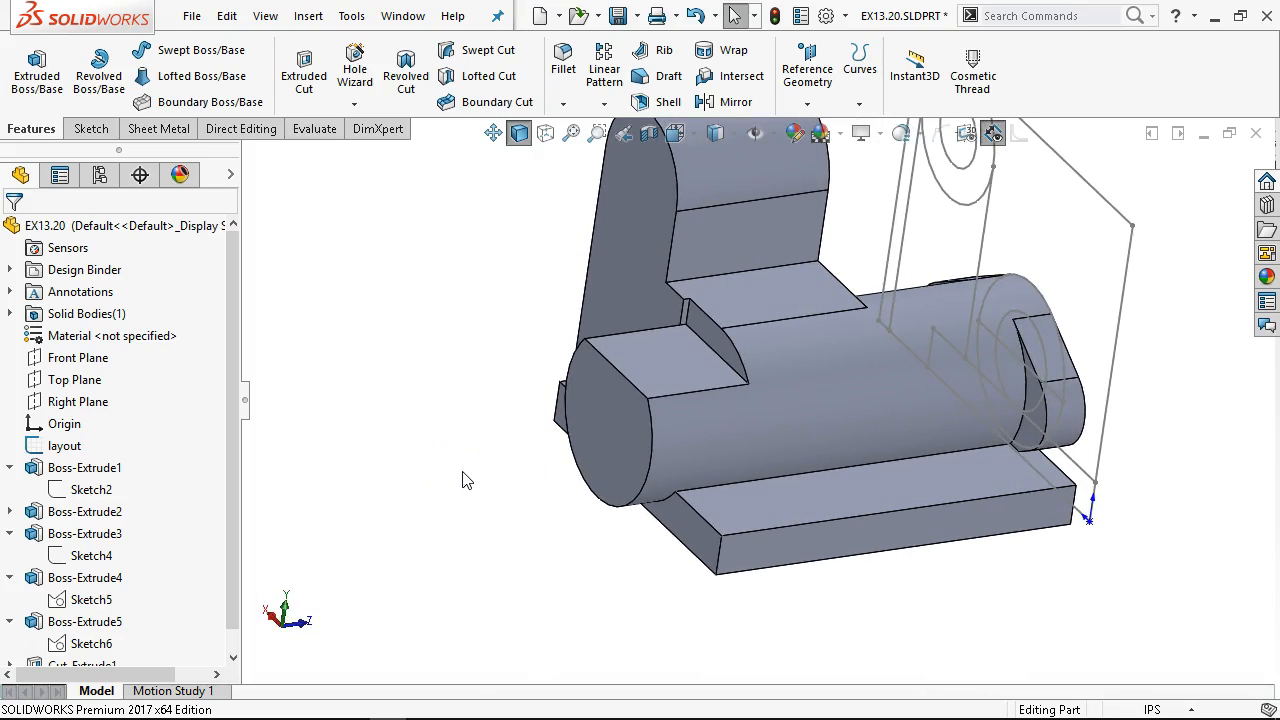
pyautogui.moveTo(535, 530); pyautogui.dragTo(585, 510, button='middle')
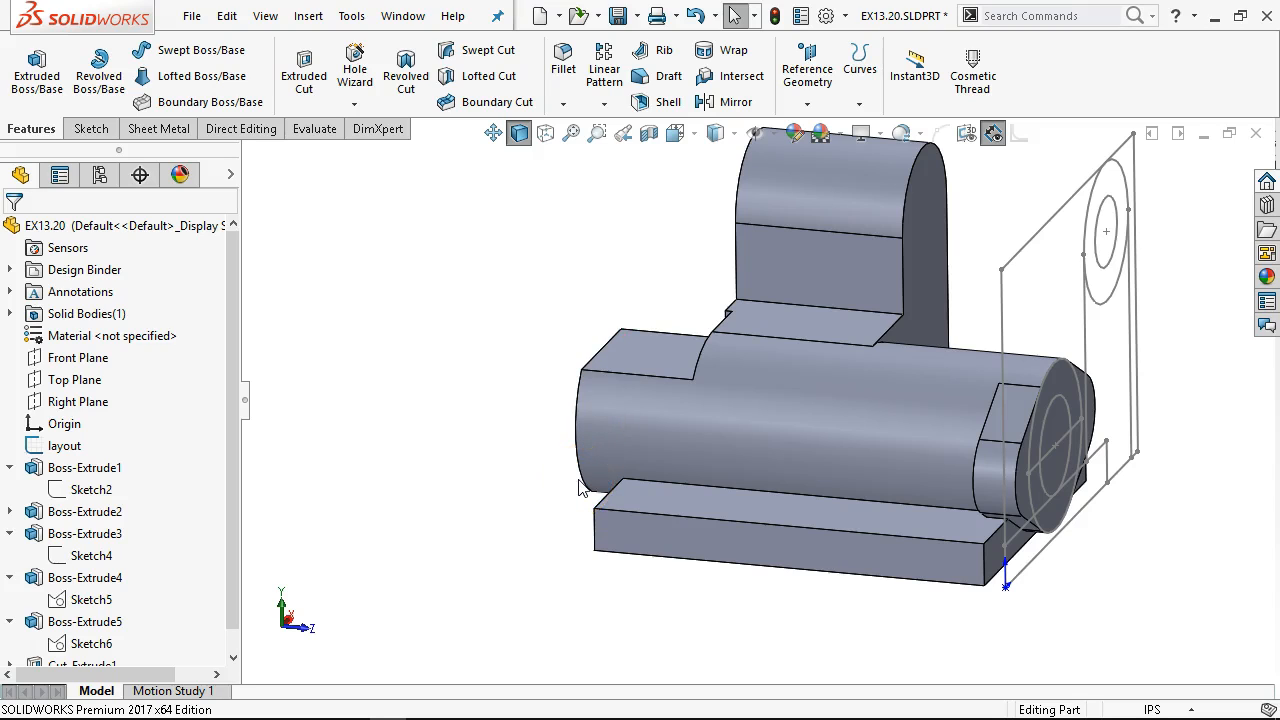
pyautogui.moveTo(580, 487); pyautogui.dragTo(397, 503, button='middle')
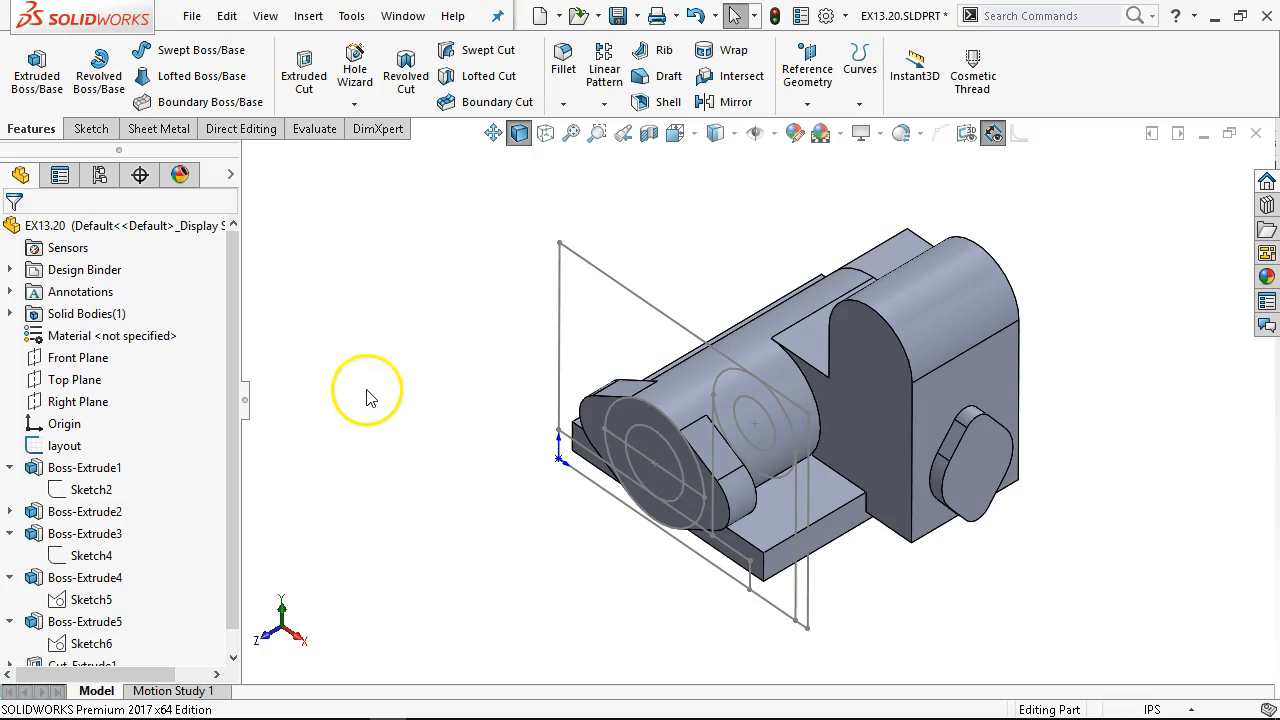
pyautogui.moveTo(466, 377); pyautogui.dragTo(500, 354, button='middle')
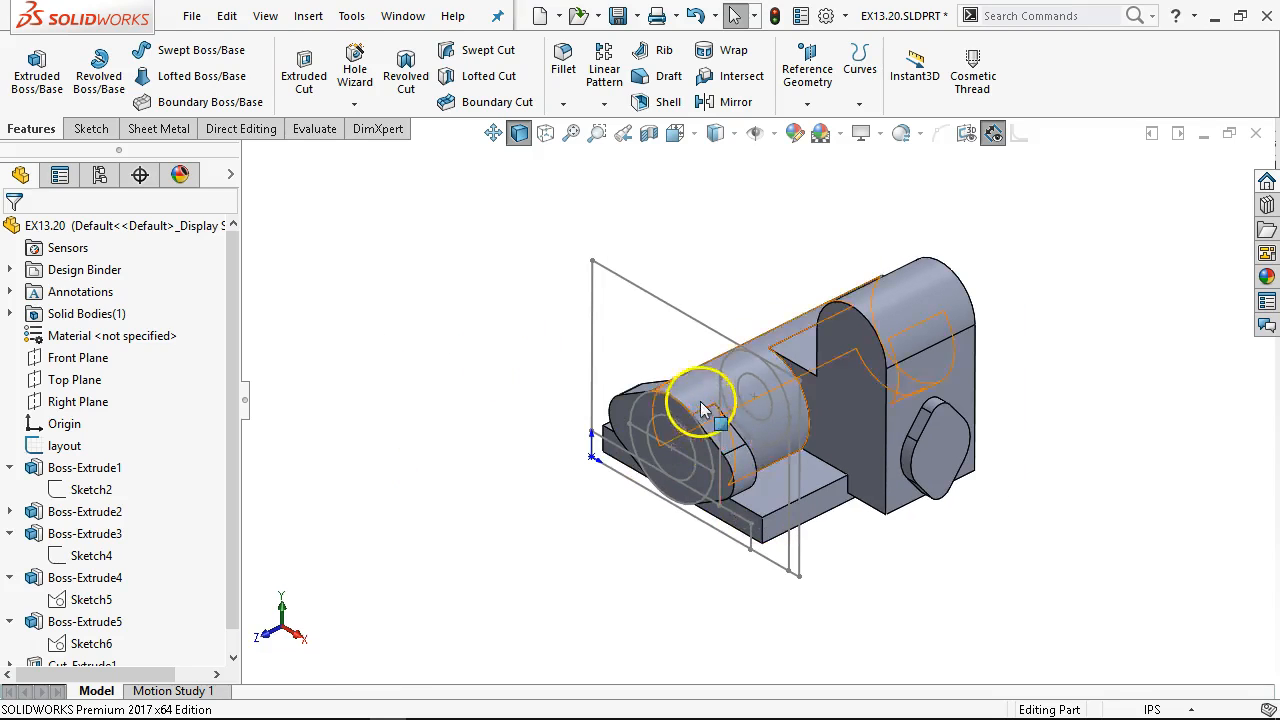
pyautogui.moveTo(703, 403); pyautogui.dragTo(702, 297, button='middle')
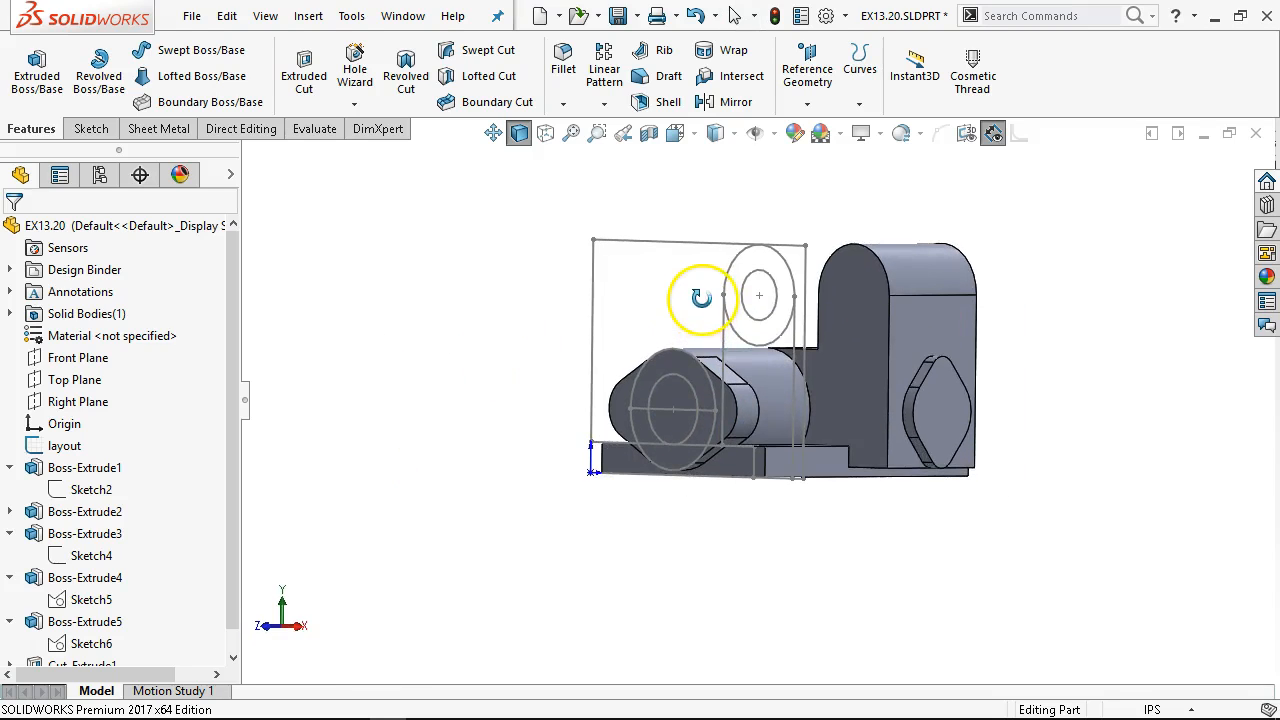
pyautogui.click(912, 405)
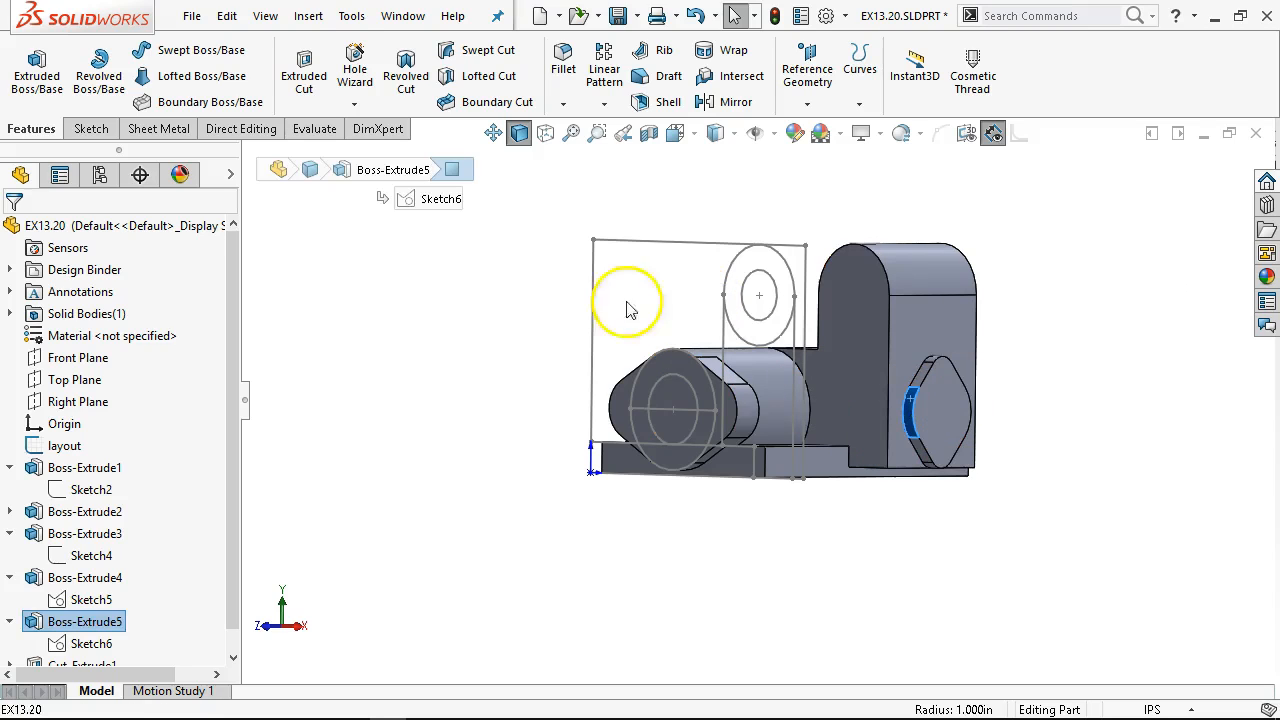
pyautogui.click(543, 277)
pyautogui.moveTo(606, 314); pyautogui.dragTo(609, 368, button='middle')
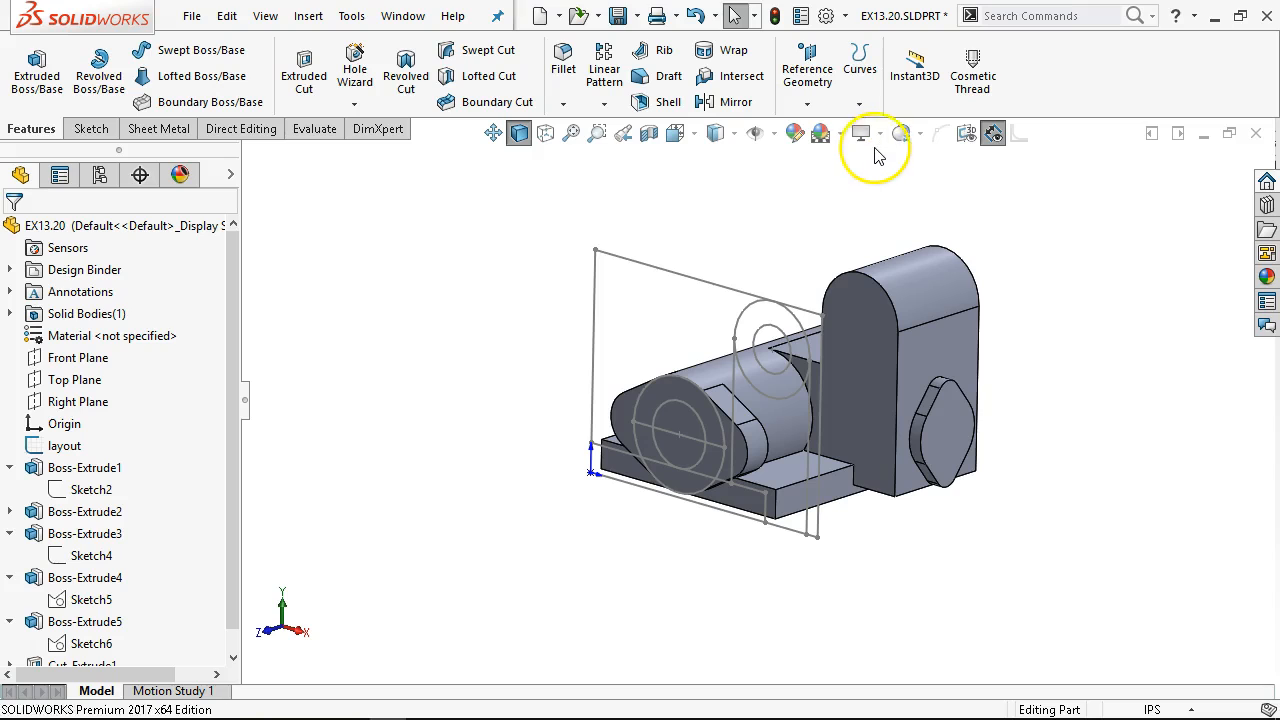
# Turn on the display of temporary axes to find the centre axis of the side flange
pyautogui.click(764, 136)
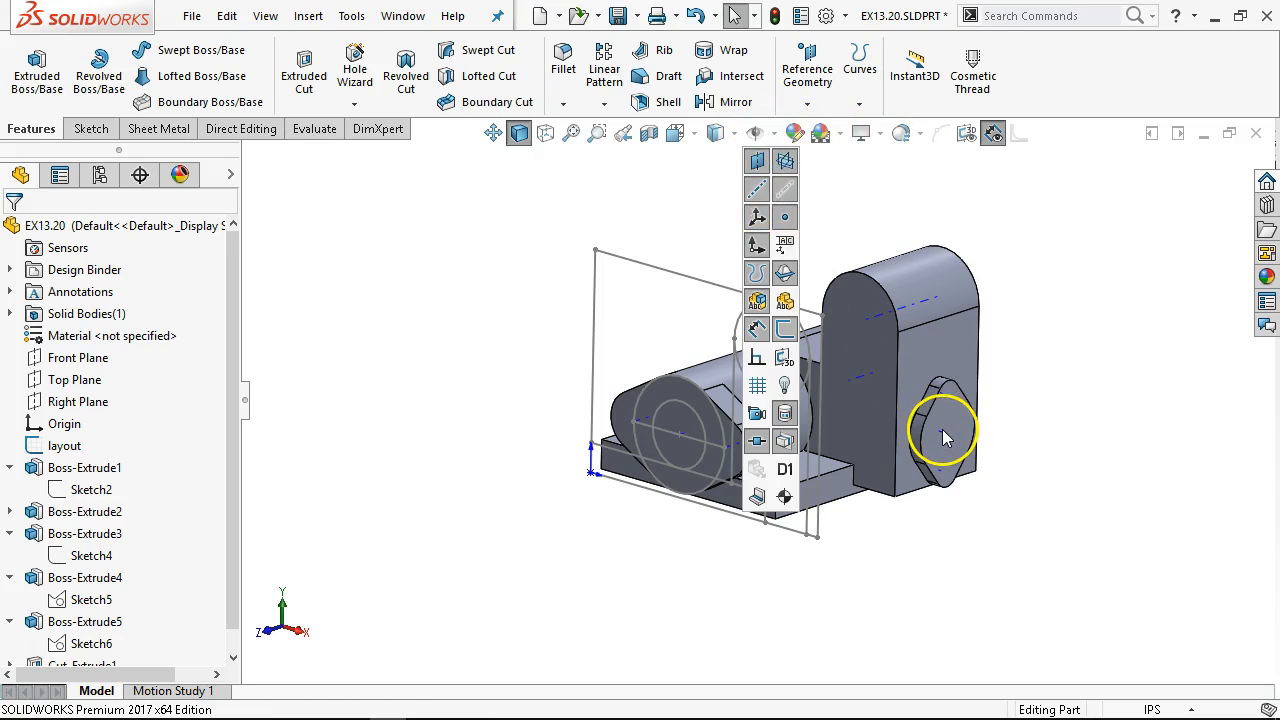
pyautogui.scroll(-5, 940, 425)
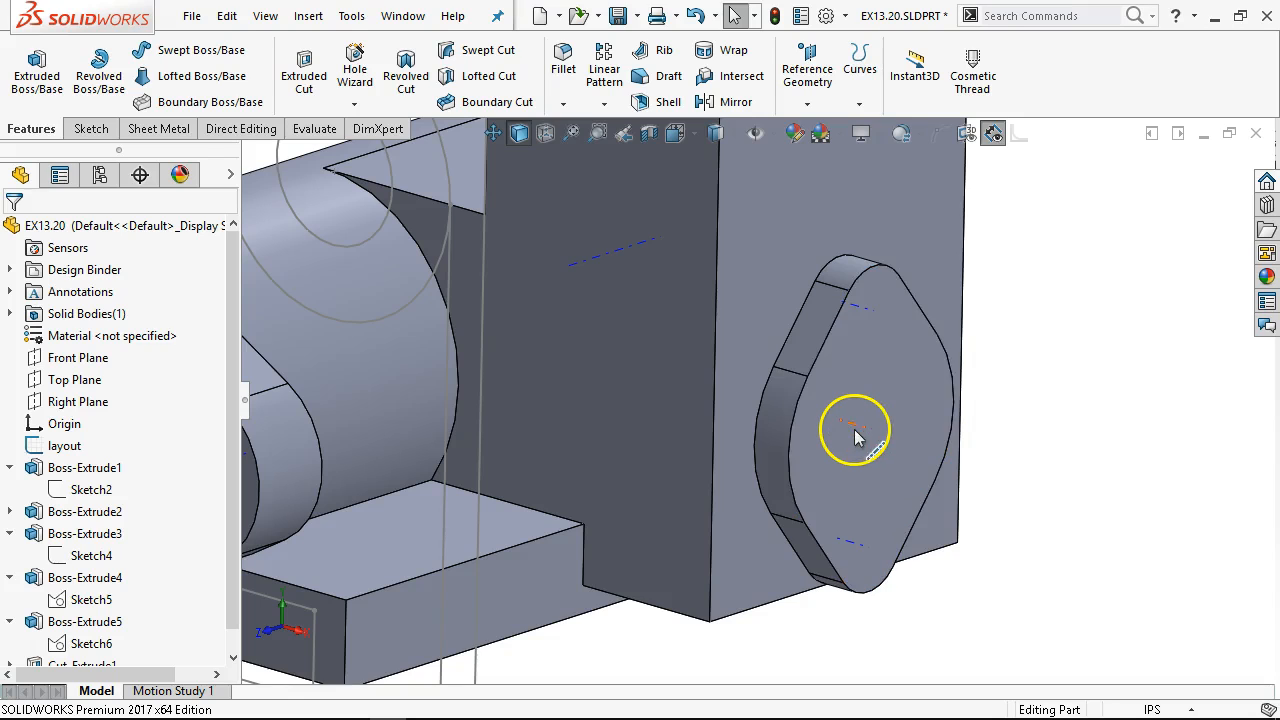
pyautogui.scroll(4, 857, 432)
pyautogui.scroll(-3, 814, 429)
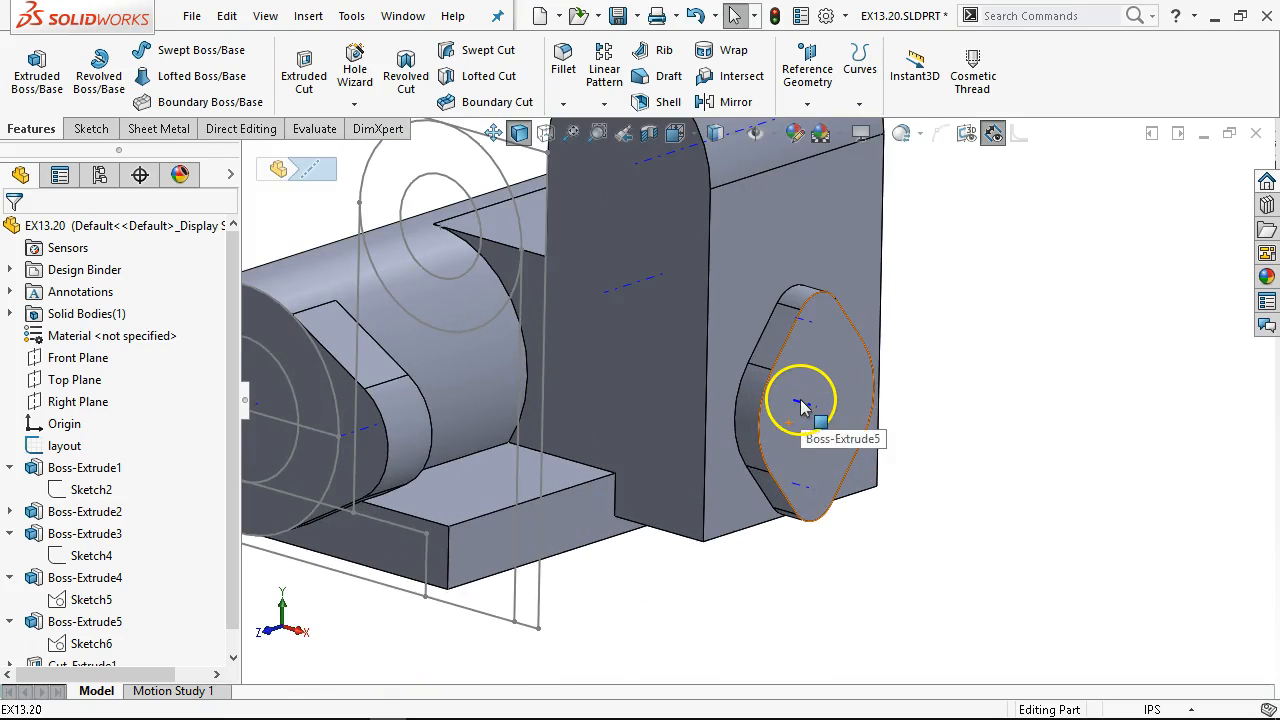
pyautogui.click(795, 412)
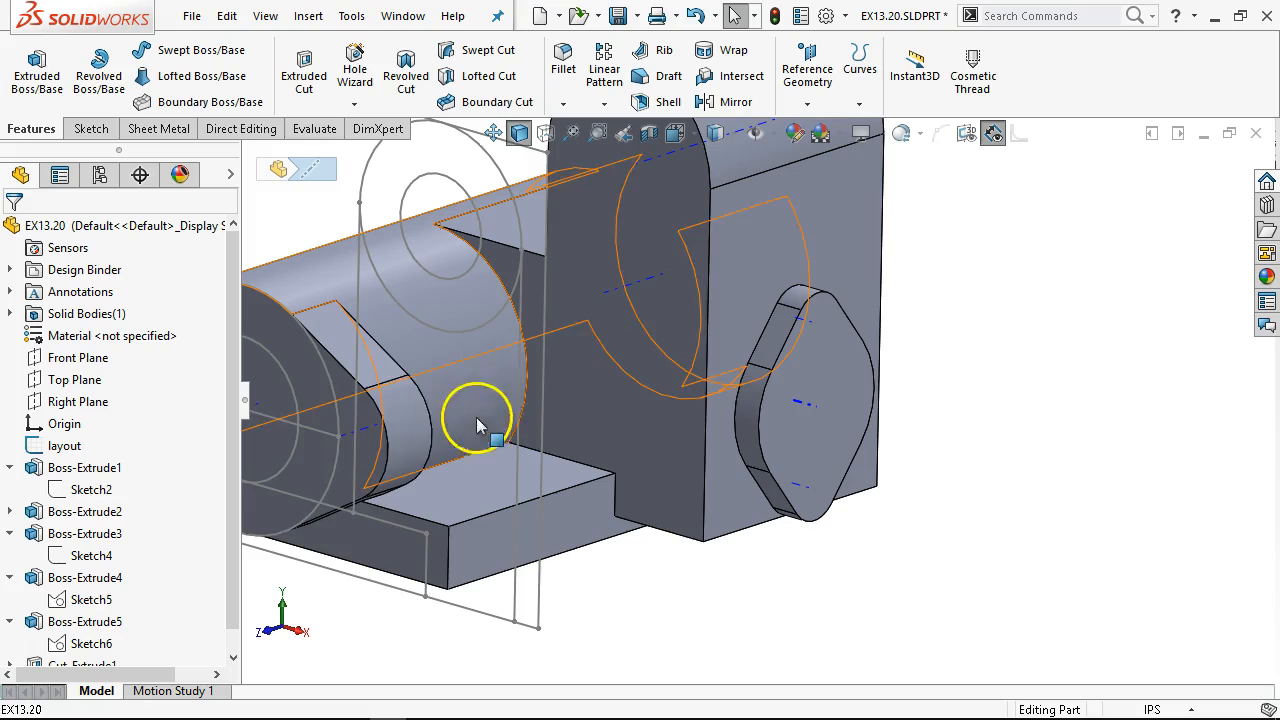
pyautogui.click(316, 405)
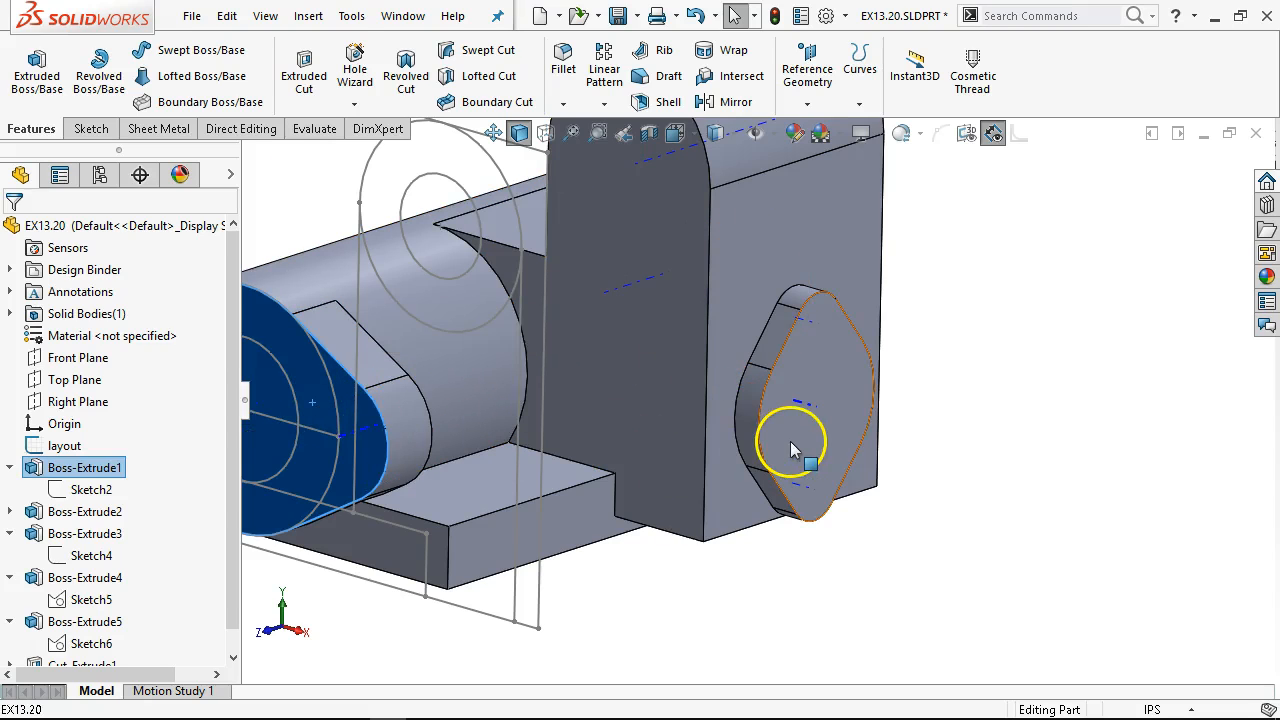
pyautogui.press('f')
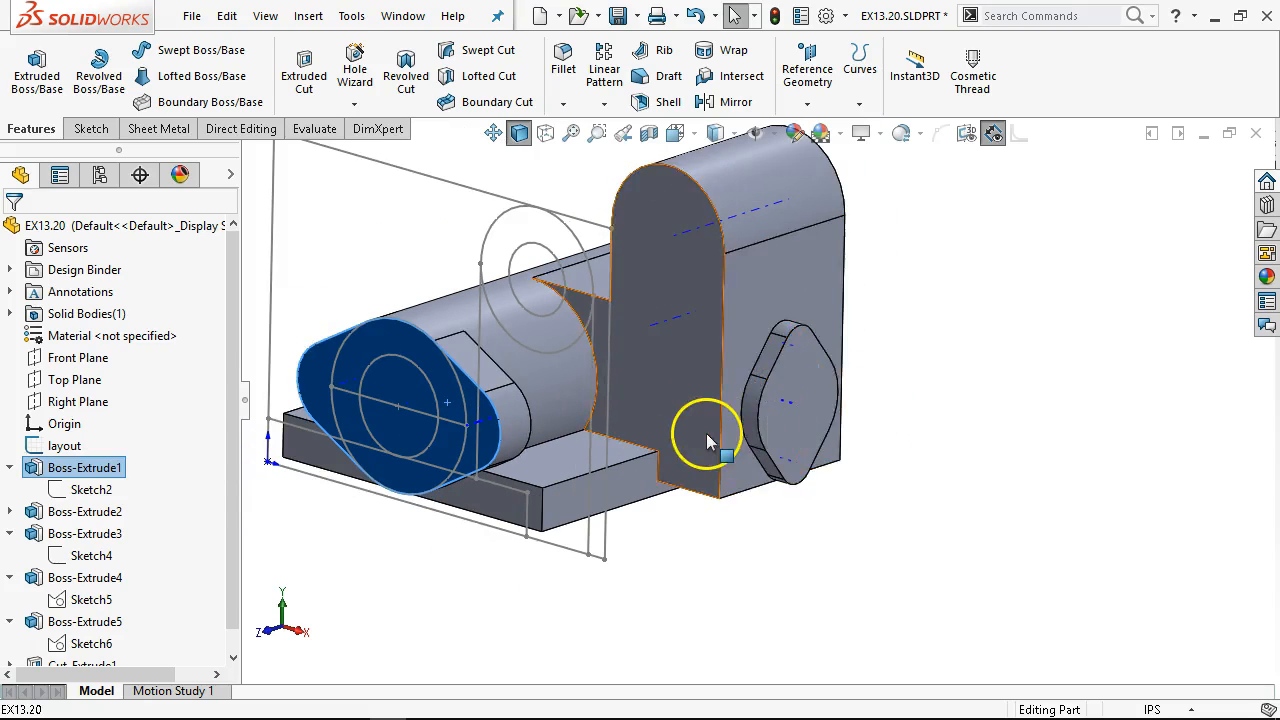
pyautogui.scroll(-4, 709, 434)
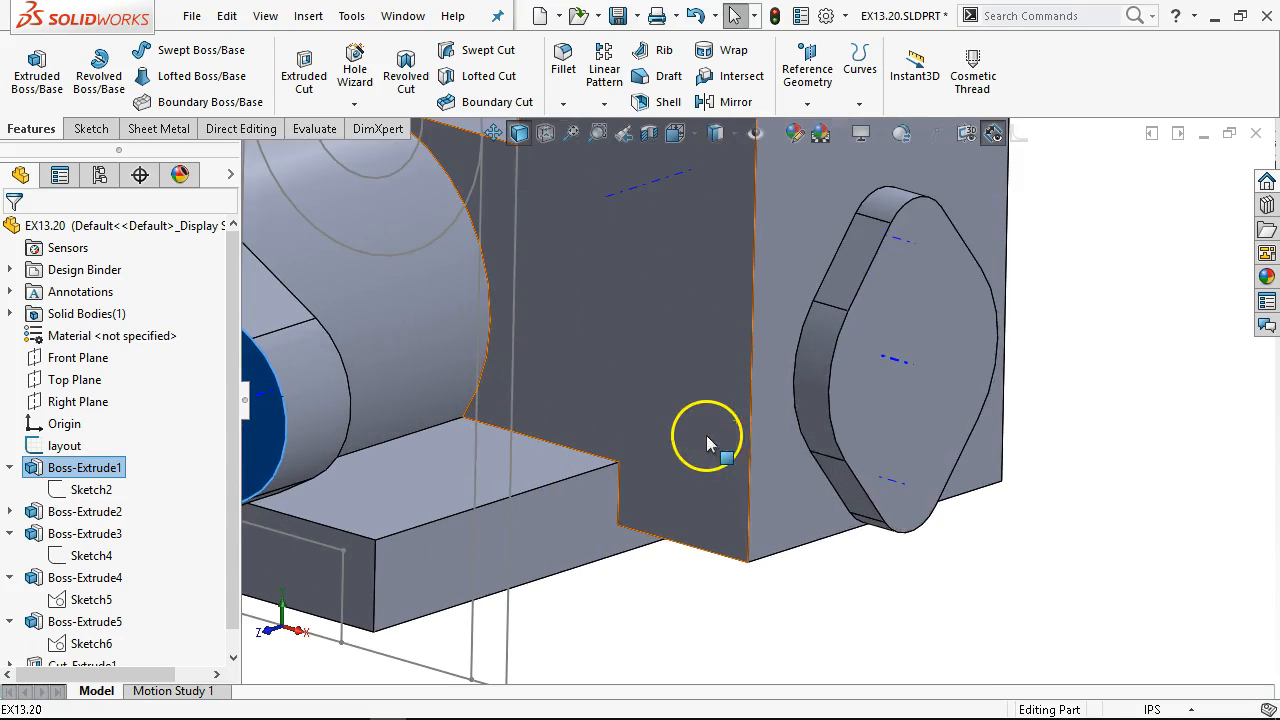
pyautogui.click(901, 367)
pyautogui.scroll(4, 895, 385)
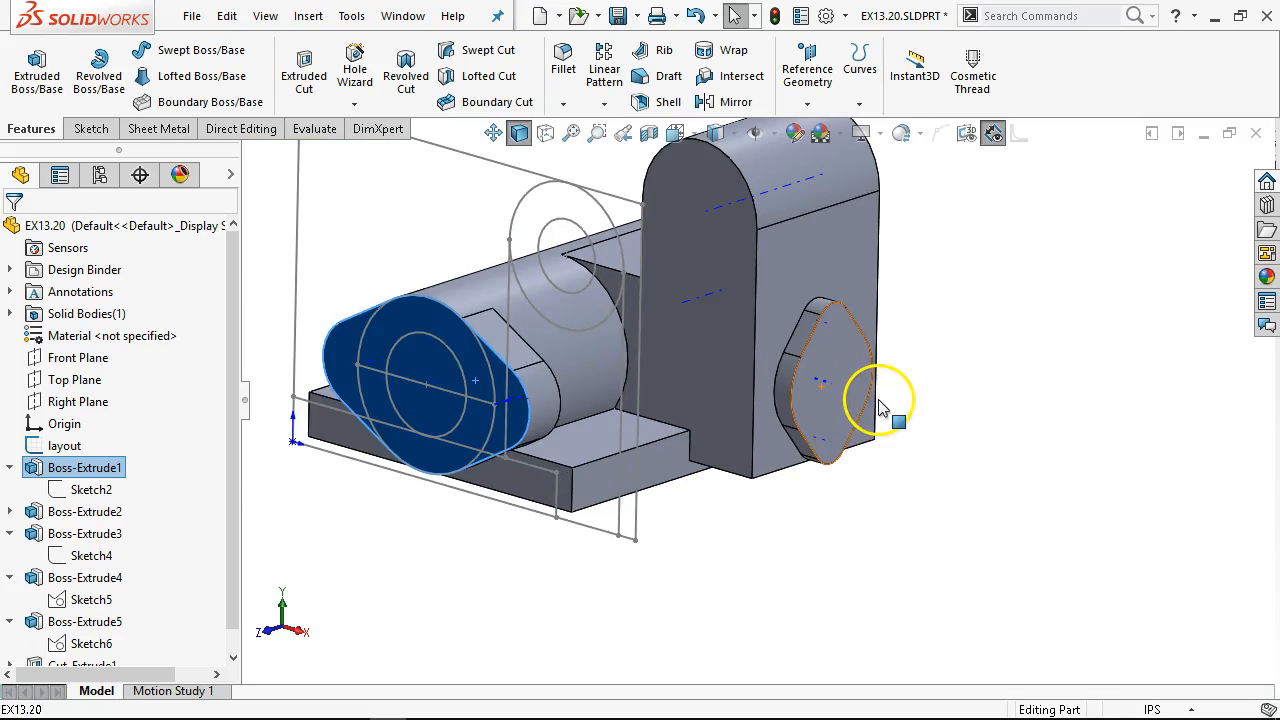
pyautogui.moveTo(766, 486); pyautogui.dragTo(787, 525, button='middle')
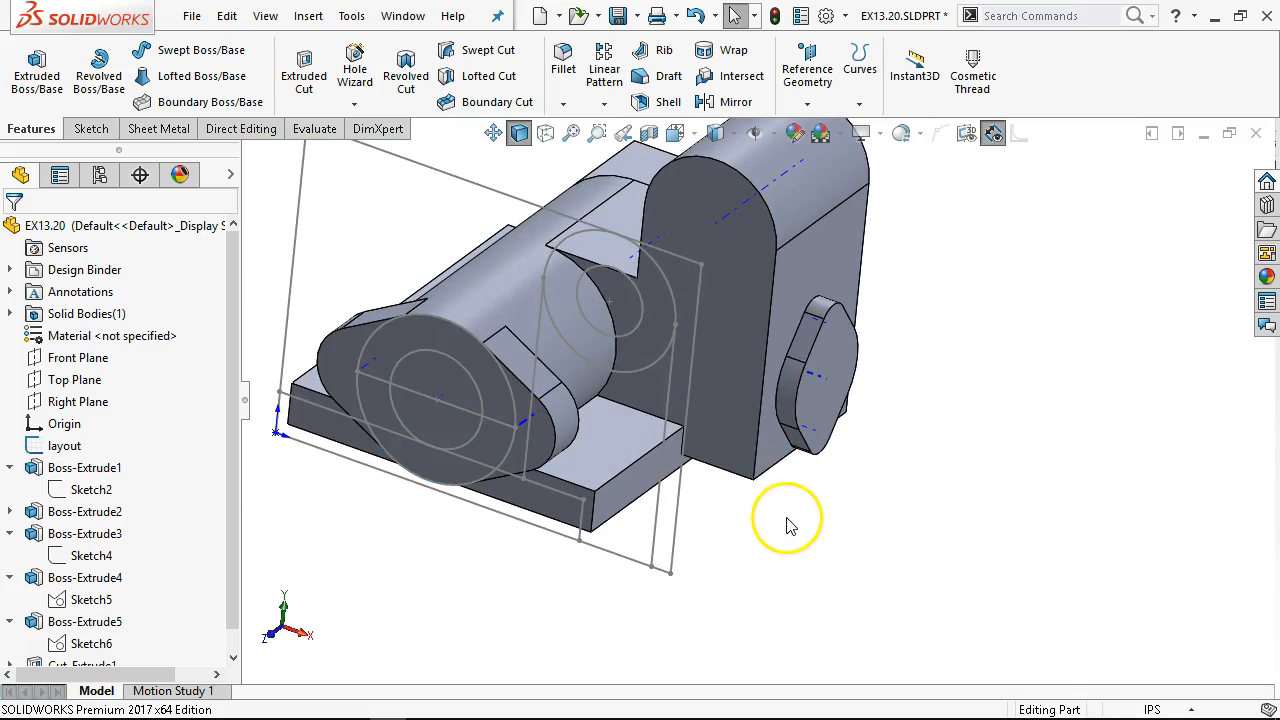
# Measure the distance between the side flange's centre axis and the front flange's outer face
pyautogui.click(823, 376)
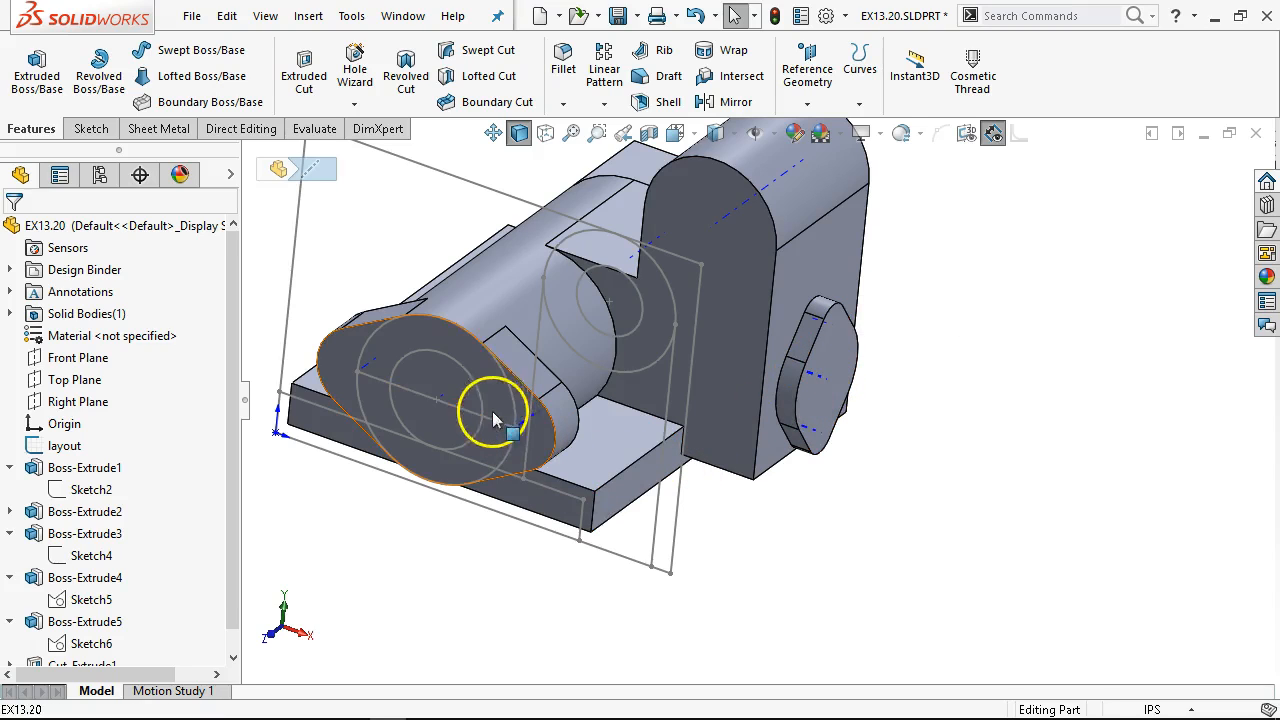
pyautogui.click(487, 385)
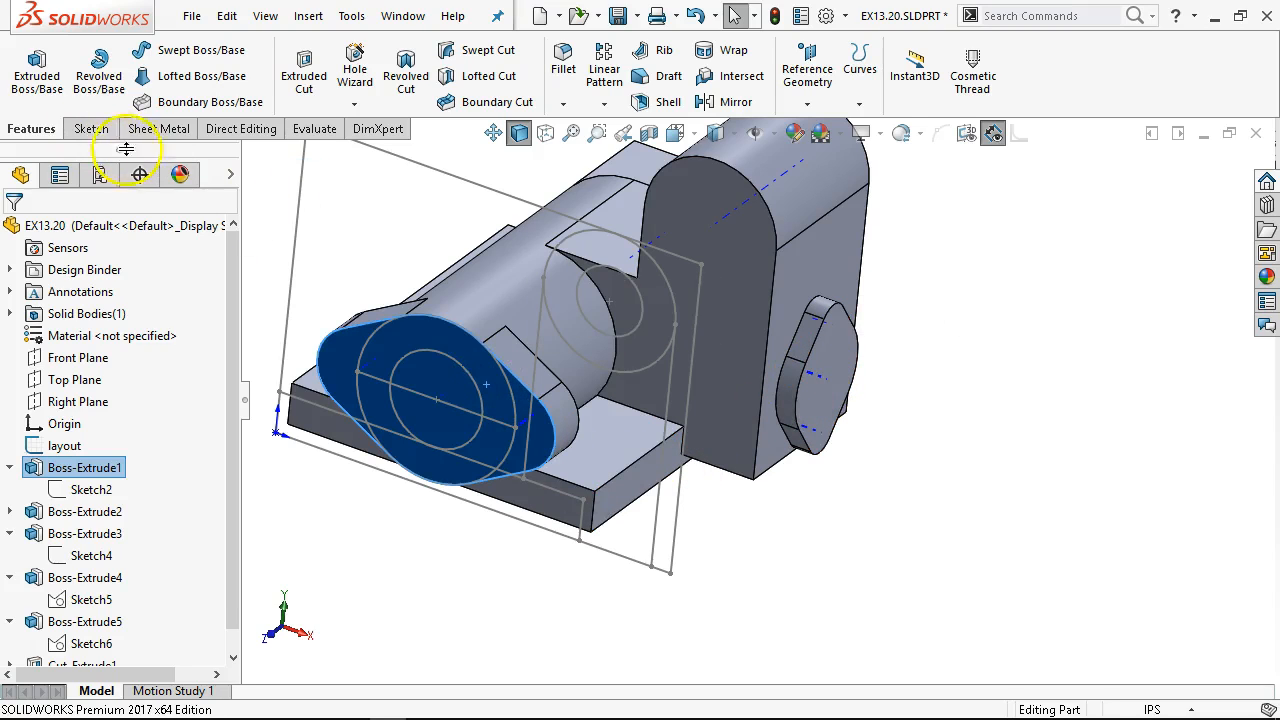
pyautogui.click(310, 131)
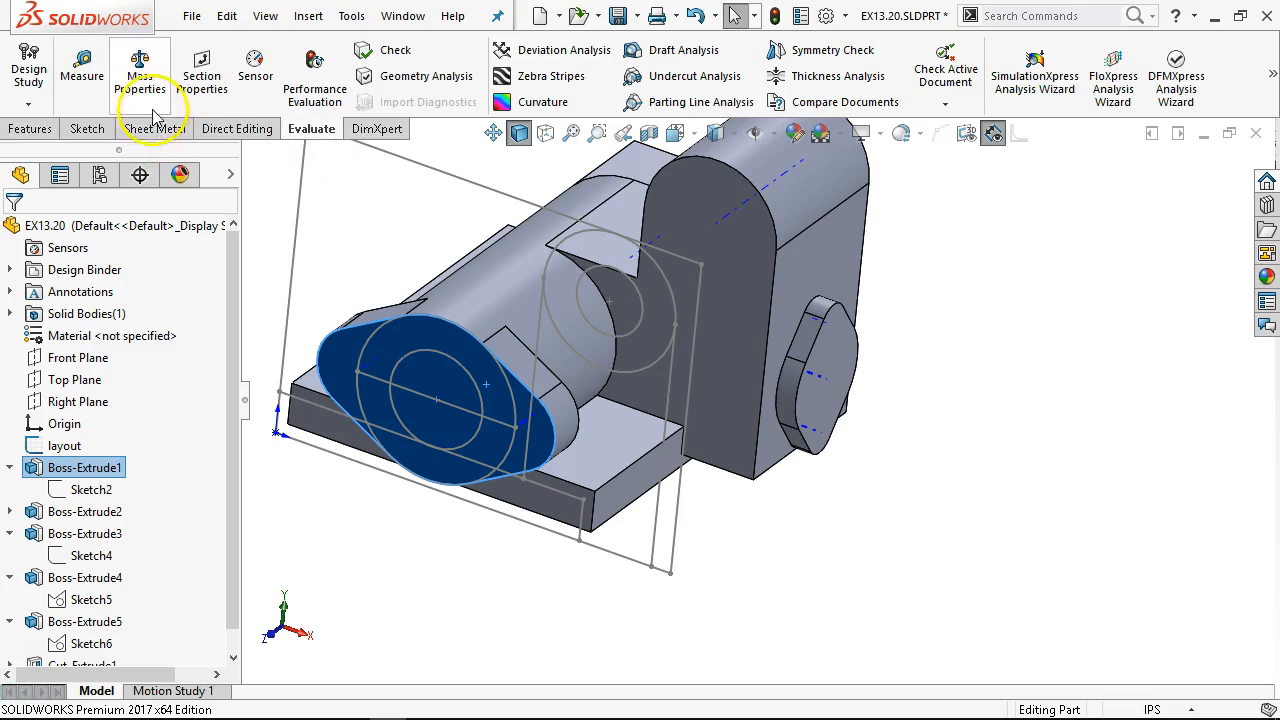
pyautogui.click(82, 66)
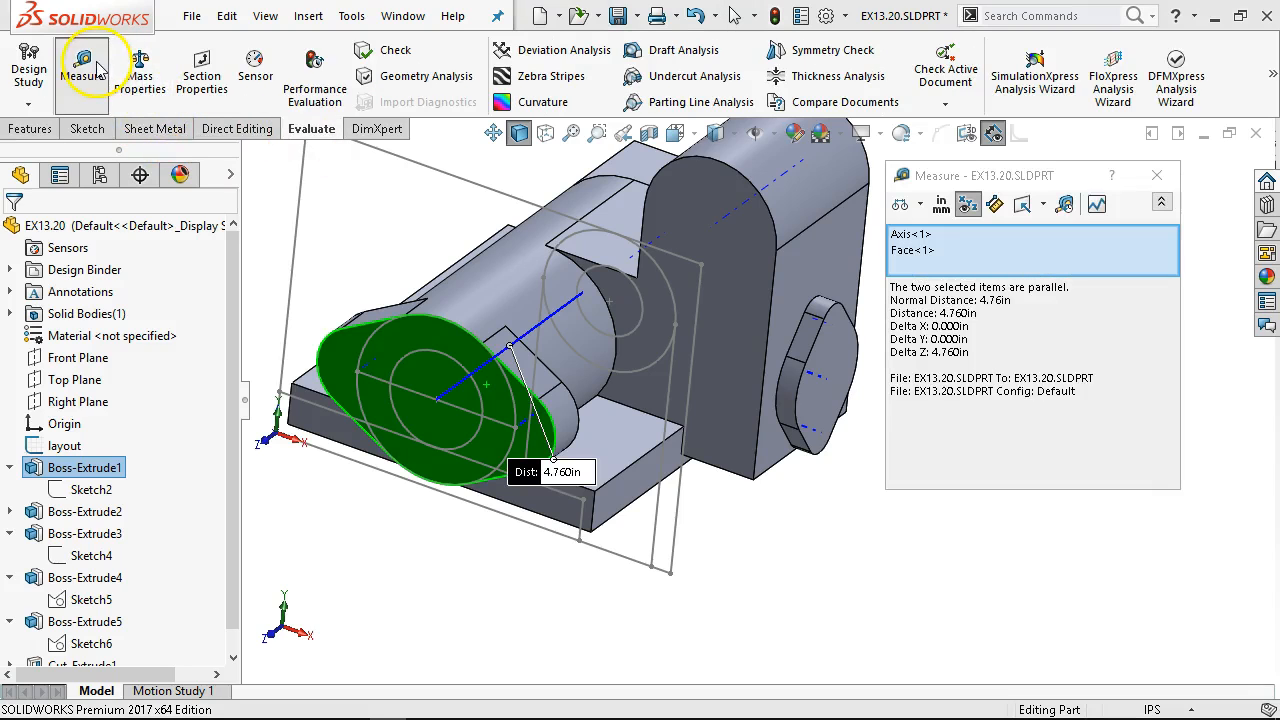
pyautogui.click(1157, 175)
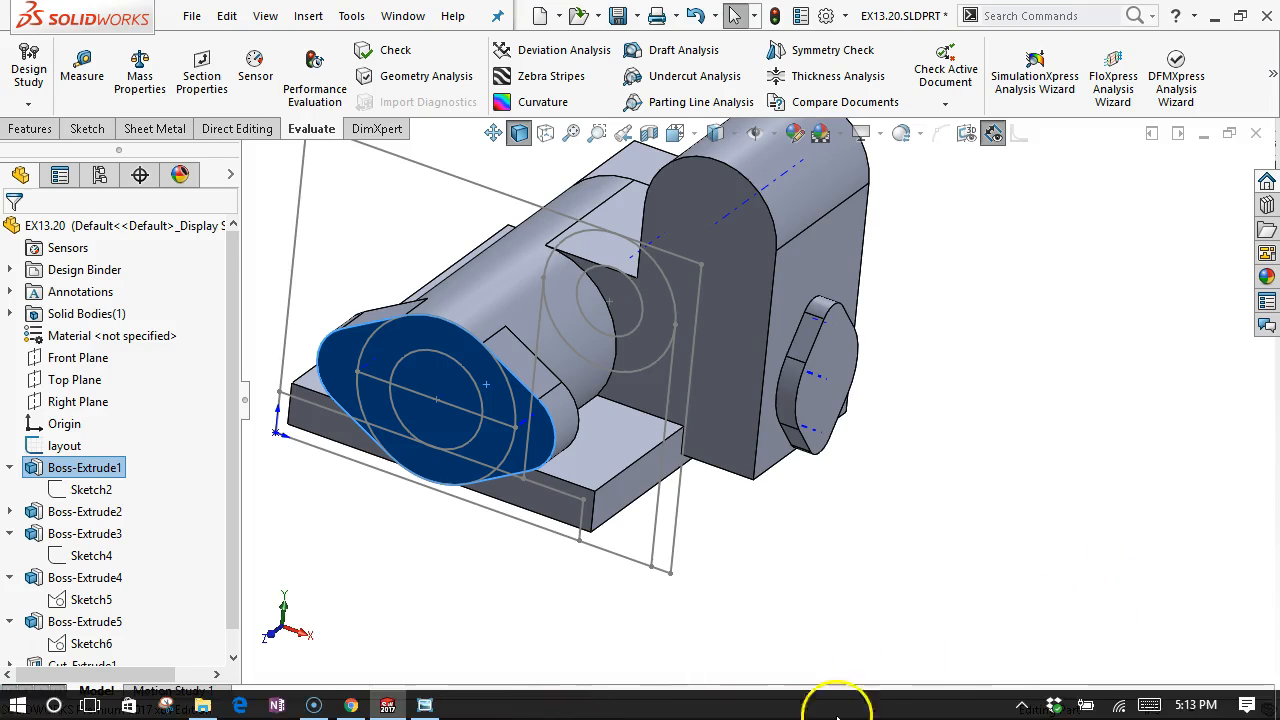
# Collapse the expanded features and display the dimensions of the side flange's extrusion and the upright boss's extrusion
pyautogui.click(9, 467)
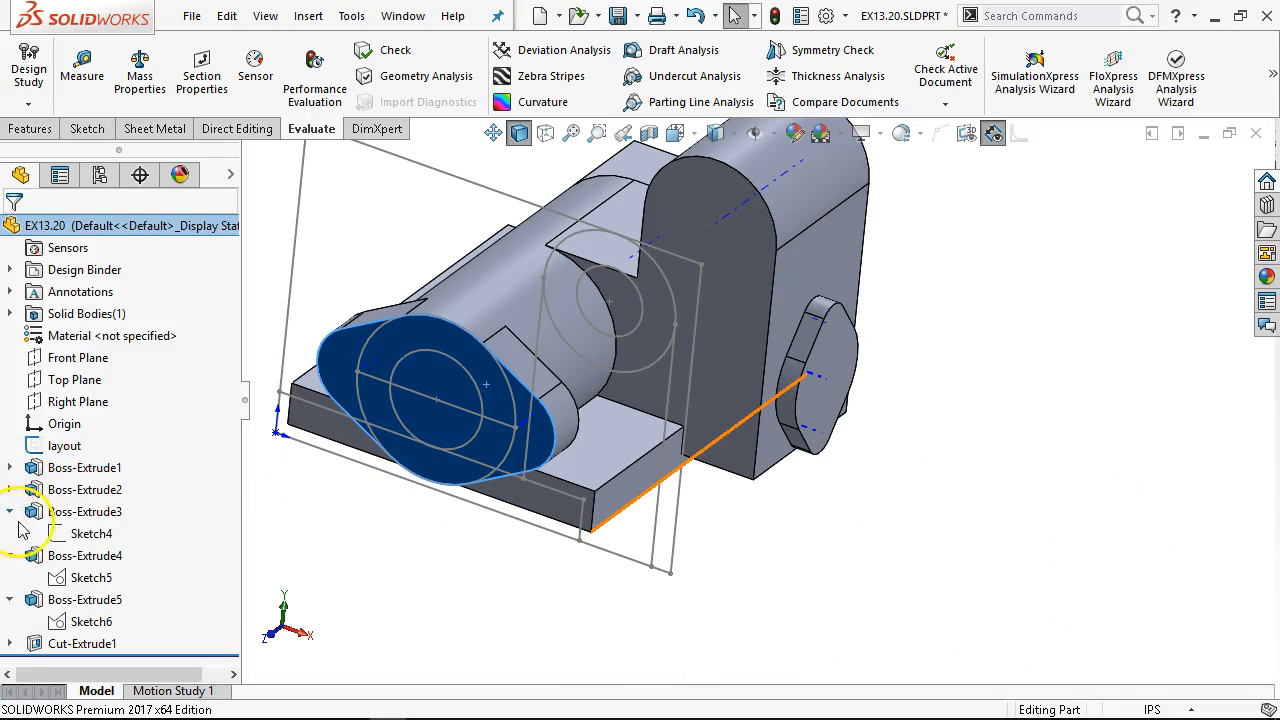
pyautogui.click(10, 511)
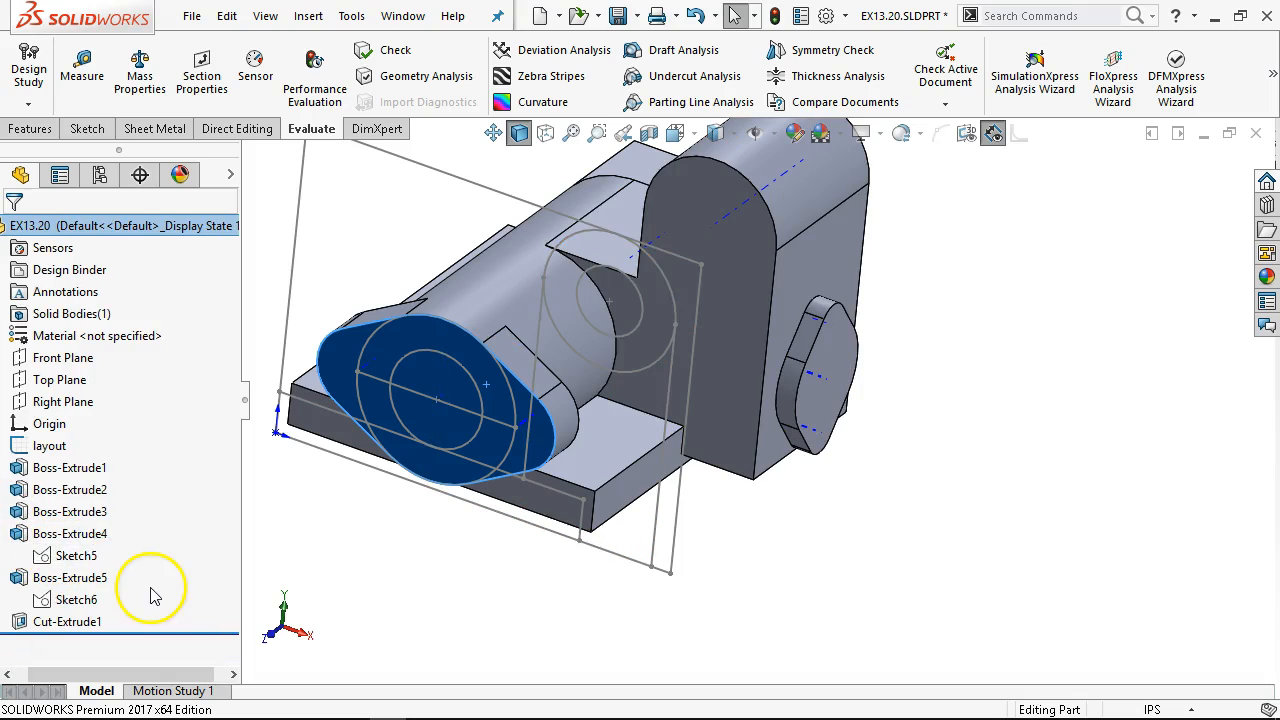
pyautogui.doubleClick(72, 577)
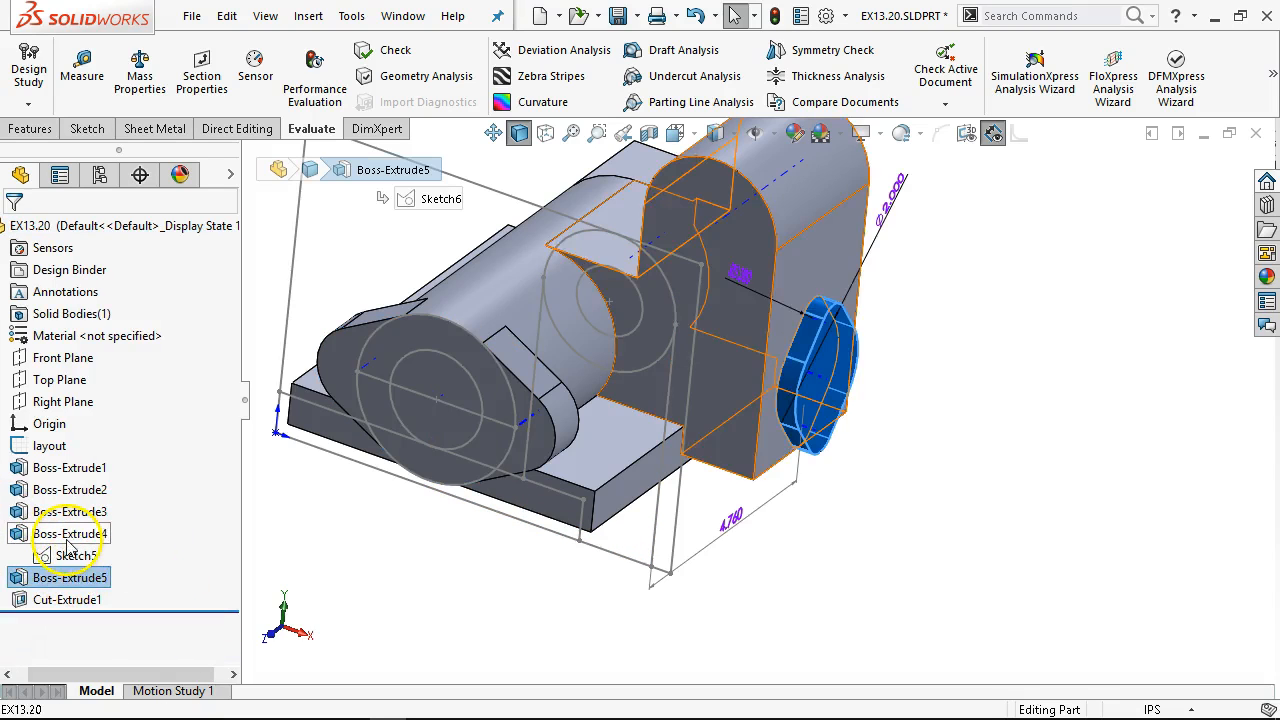
pyautogui.doubleClick(68, 536)
pyautogui.scroll(3, 590, 480)
pyautogui.moveTo(650, 468)
pyautogui.mouseDown(button='middle')
pyautogui.moveTo(586, 450)
pyautogui.moveTo(586, 537)
pyautogui.moveTo(606, 563)
pyautogui.mouseUp(button='middle')
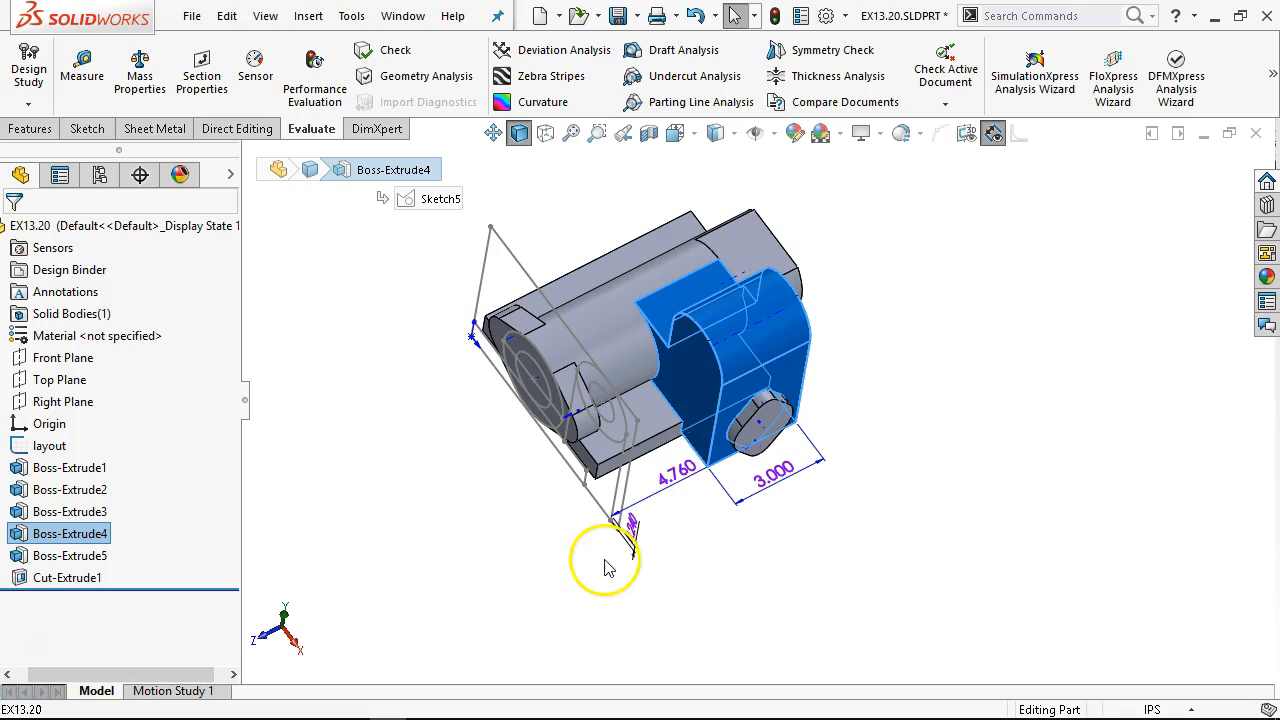
# Check the upright boss's location and depth dimensions in the Exercise 13.20 reference drawing in Windows Photo Viewer, and return to the model
pyautogui.click(730, 495)
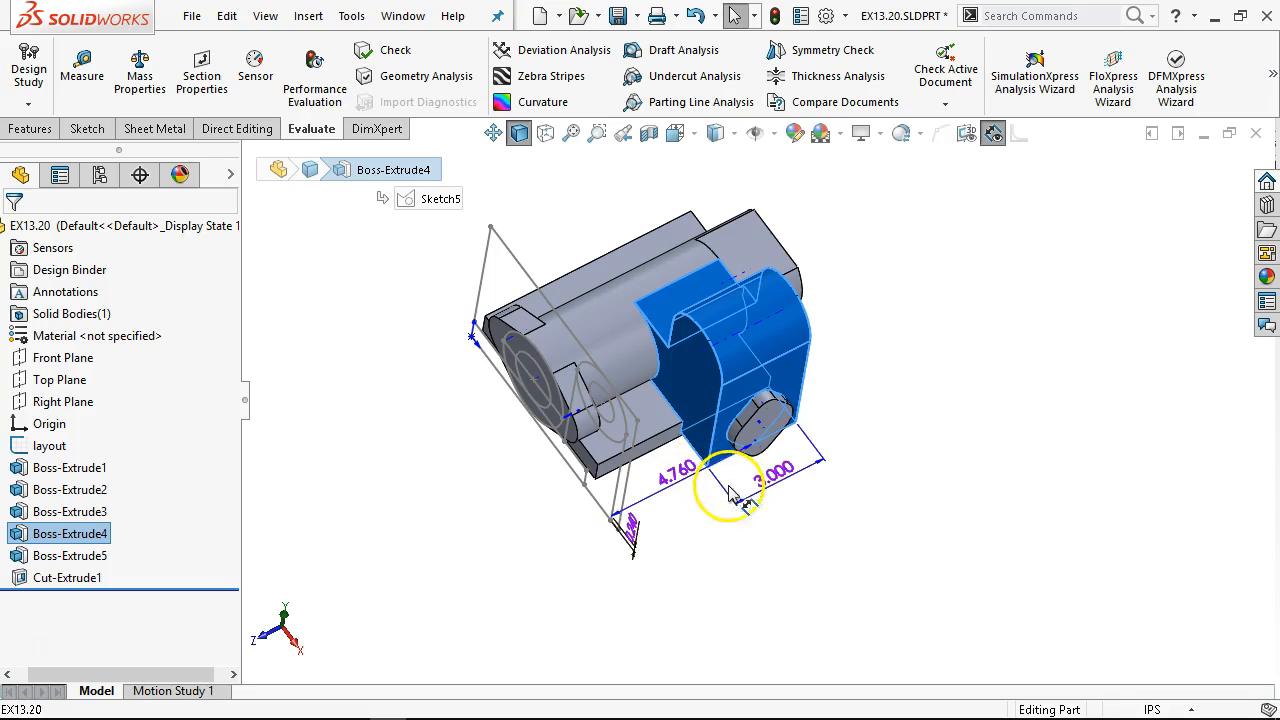
pyautogui.click(838, 502)
pyautogui.moveTo(863, 500)
pyautogui.mouseDown(button='middle')
pyautogui.moveTo(826, 451)
pyautogui.moveTo(829, 363)
pyautogui.moveTo(757, 322)
pyautogui.moveTo(723, 345)
pyautogui.moveTo(755, 427)
pyautogui.mouseUp(button='middle')
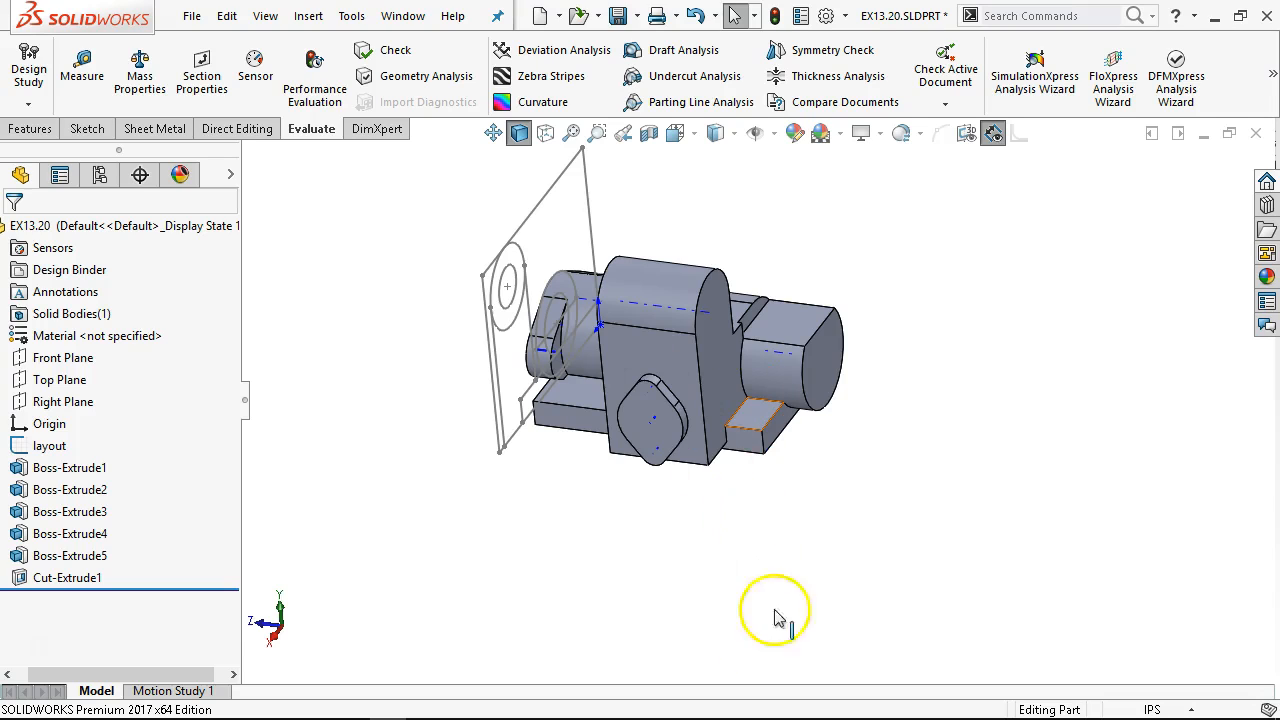
pyautogui.moveTo(550, 705)
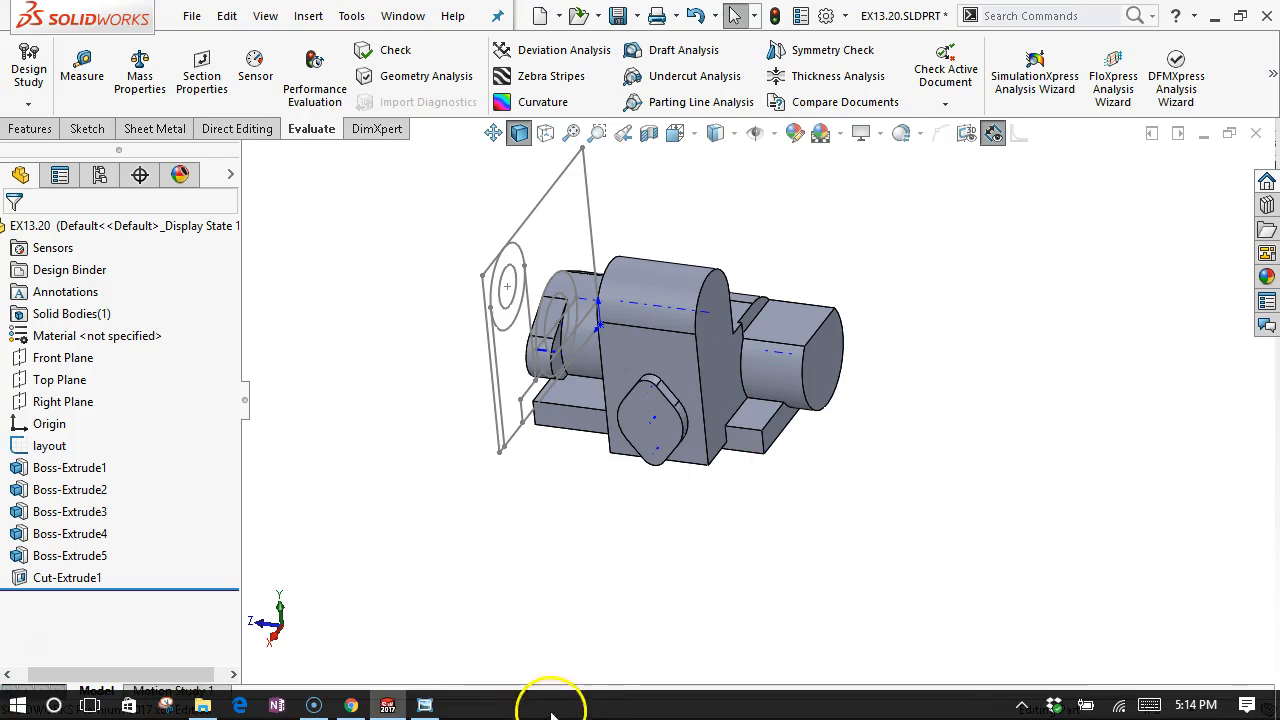
pyautogui.click(424, 705)
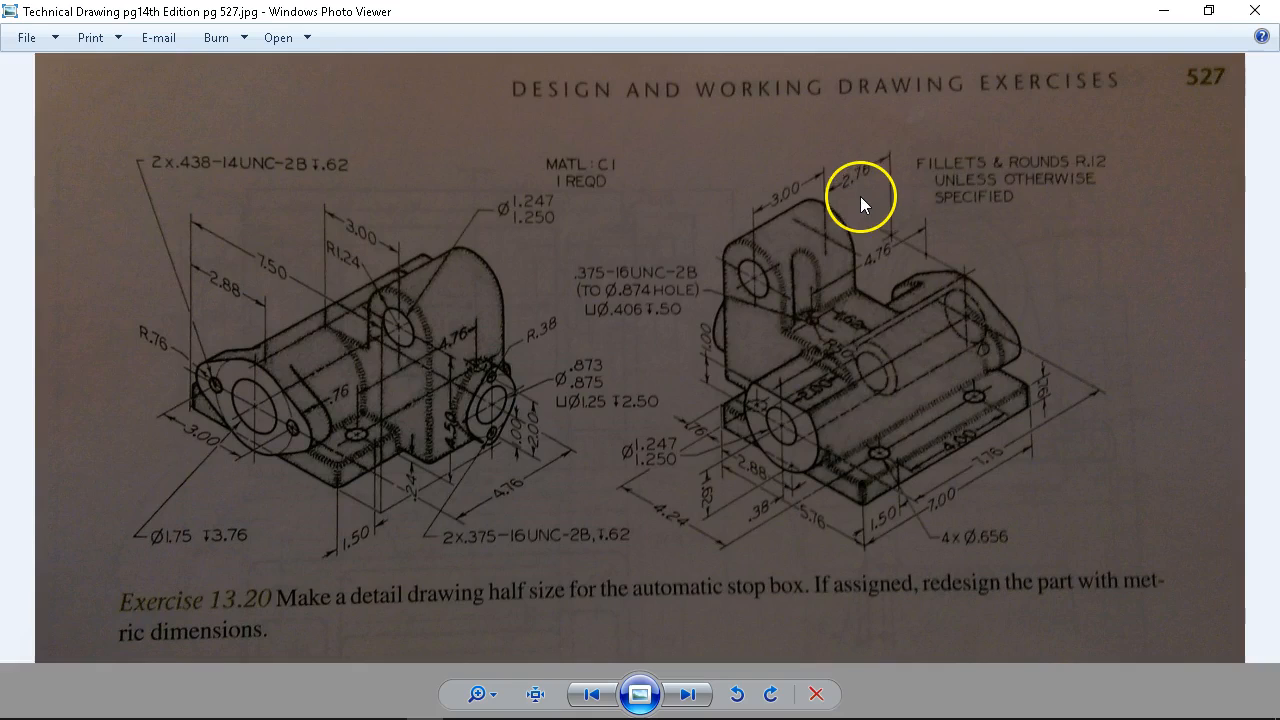
pyautogui.click(1163, 11)
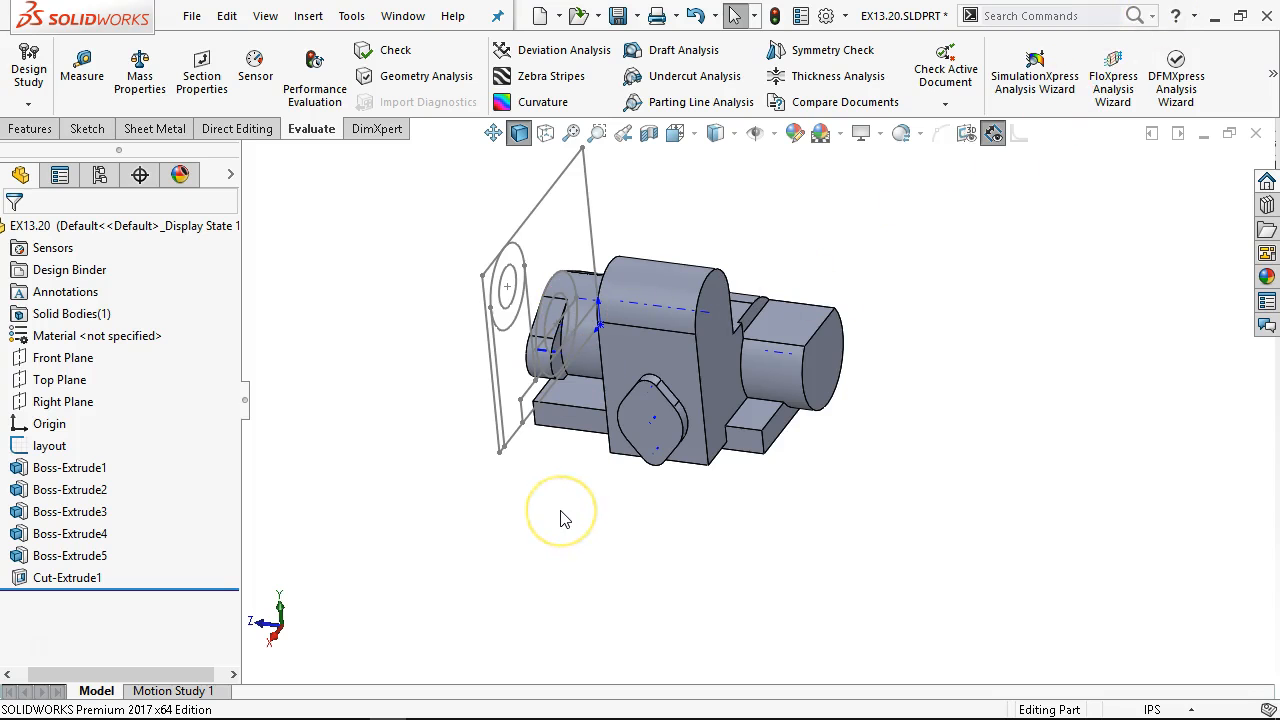
# Show the model in the isometric view and turn off the display of temporary axes
pyautogui.hotkey('ctrl', '6')
pyautogui.hotkey('ctrl', '7')
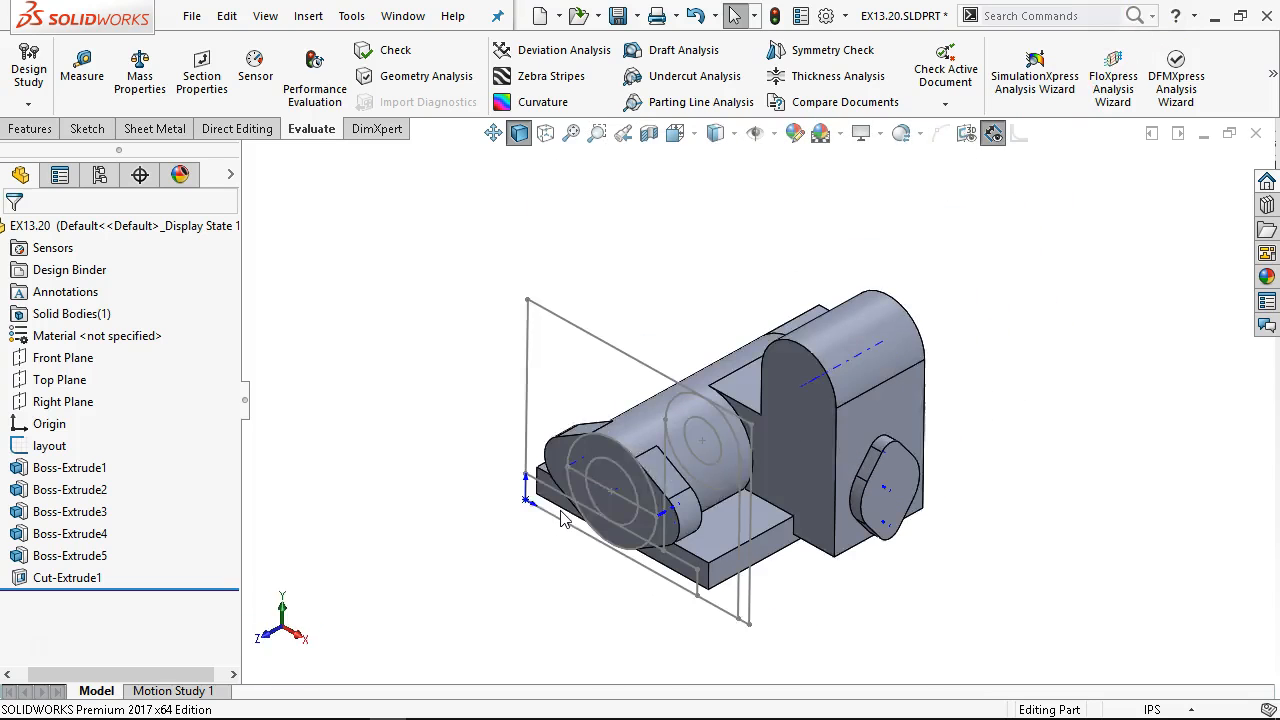
pyautogui.click(777, 422)
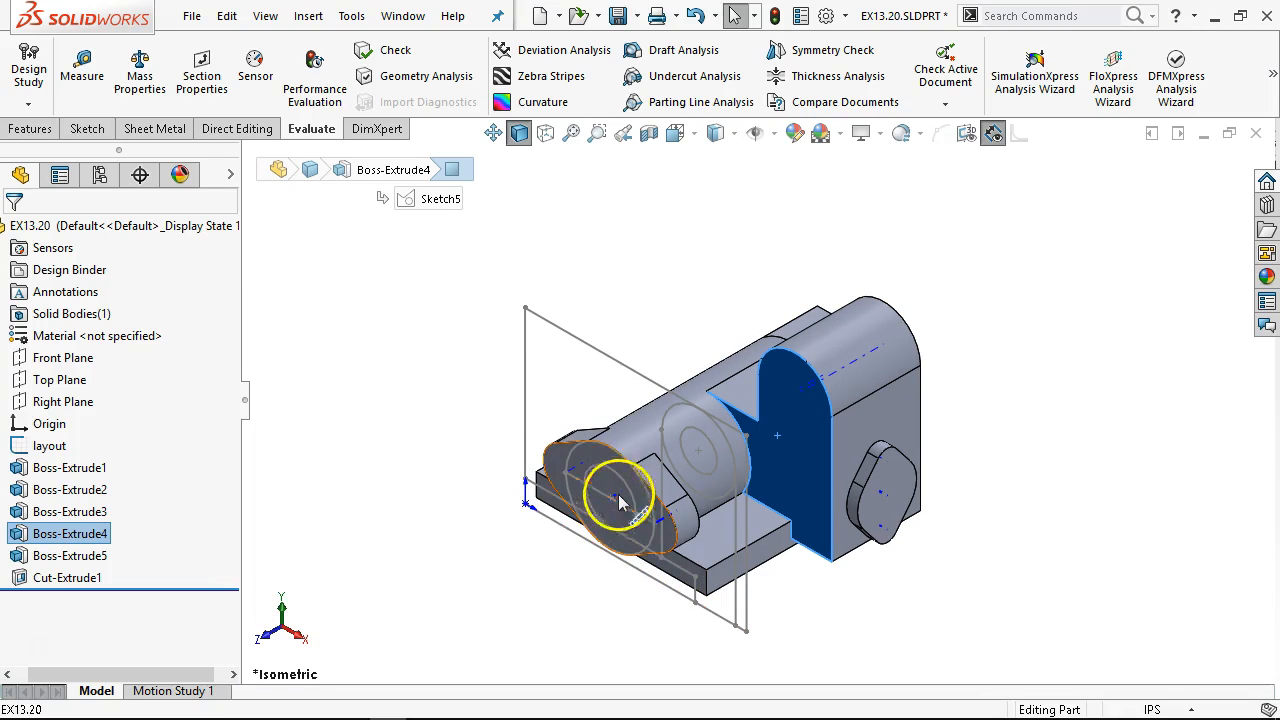
pyautogui.press('ctrl')
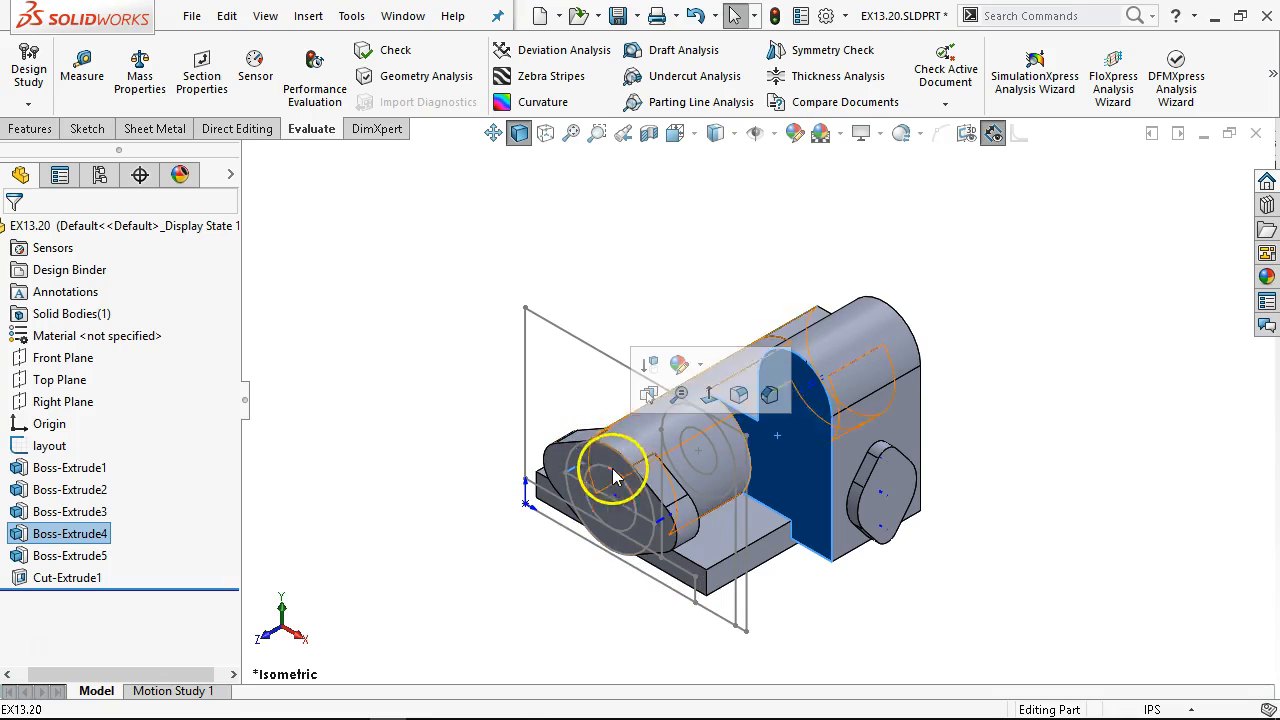
pyautogui.press('Escape')
pyautogui.click(773, 133)
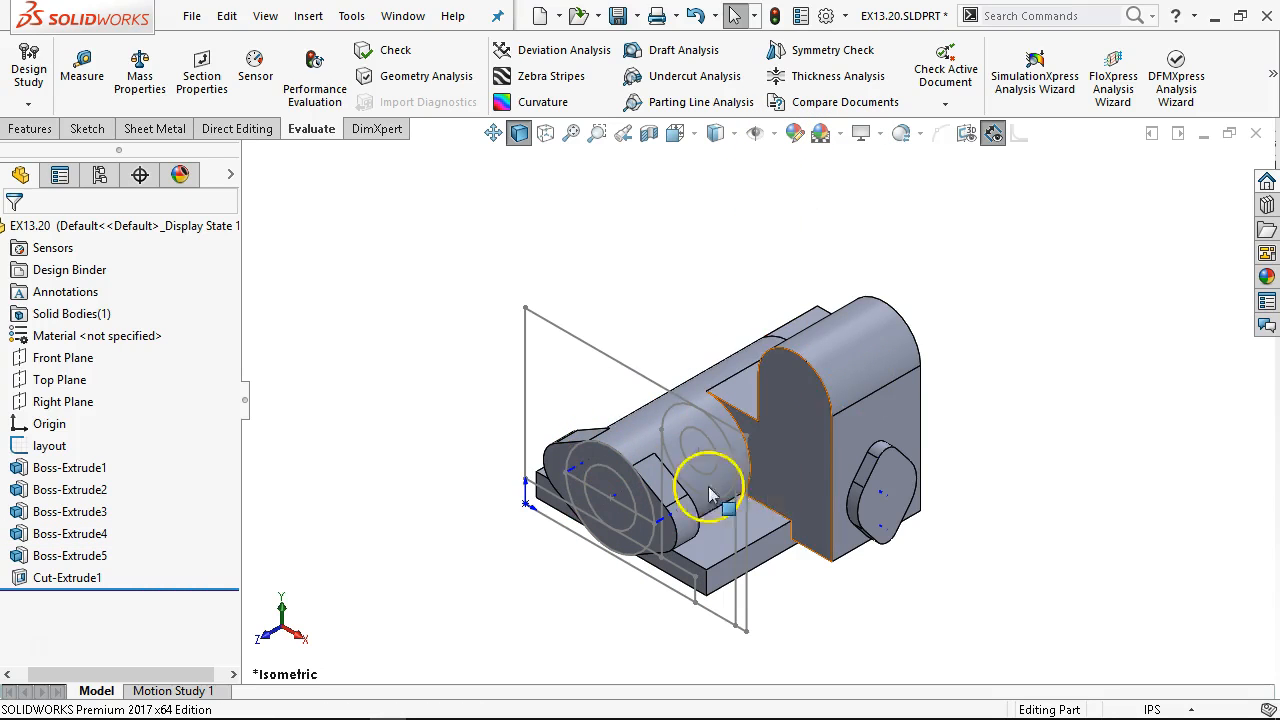
# Measure the distance between the upright boss's front face and the front flange's outer face
pyautogui.click(800, 423)
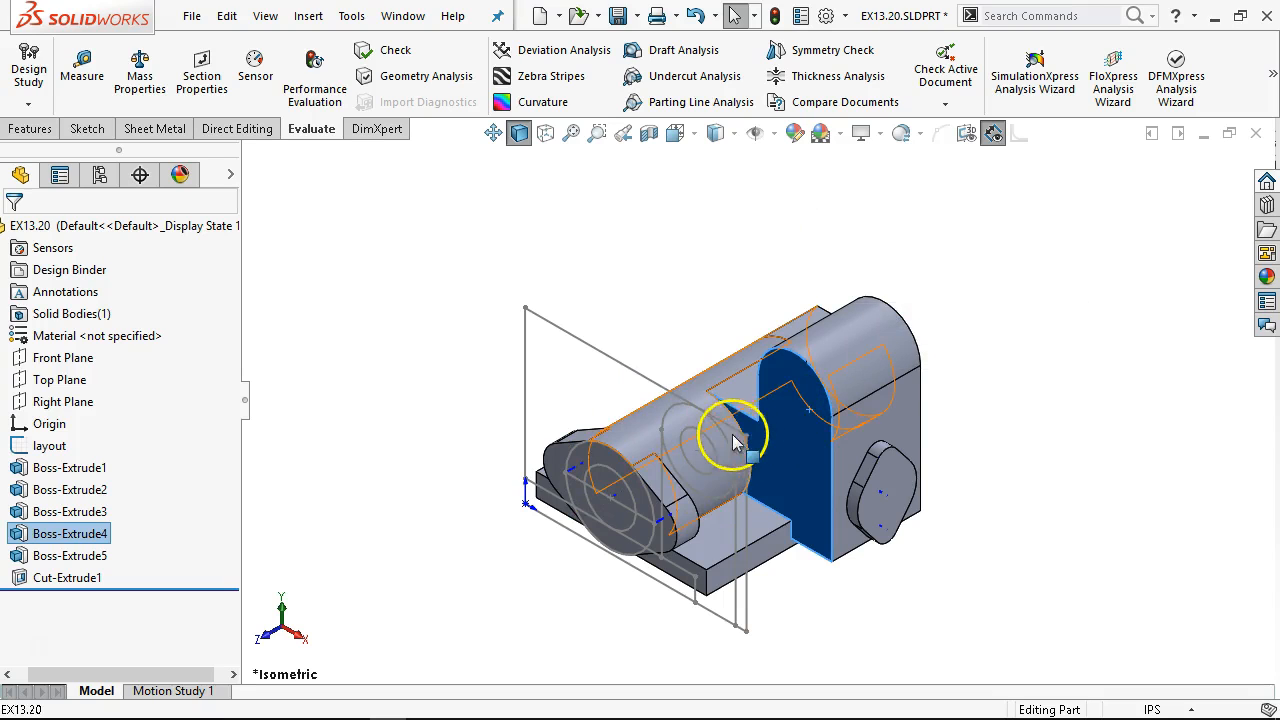
pyautogui.click(85, 68)
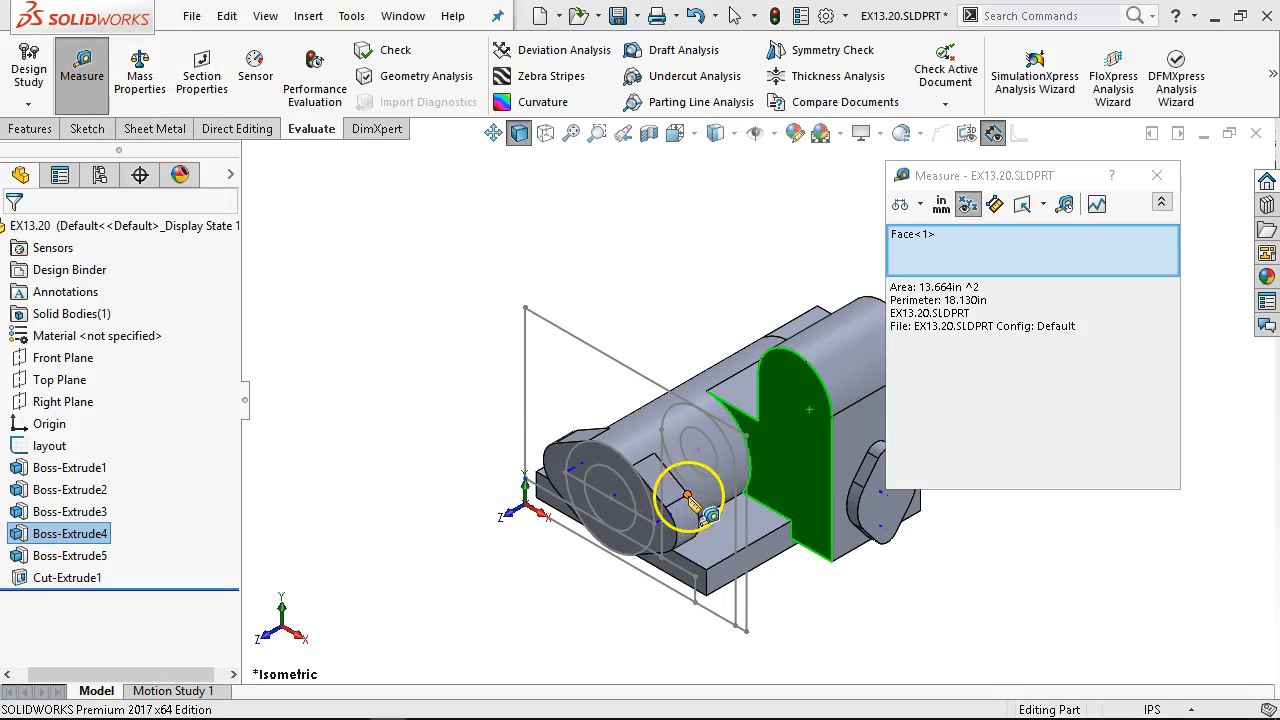
pyautogui.click(616, 490)
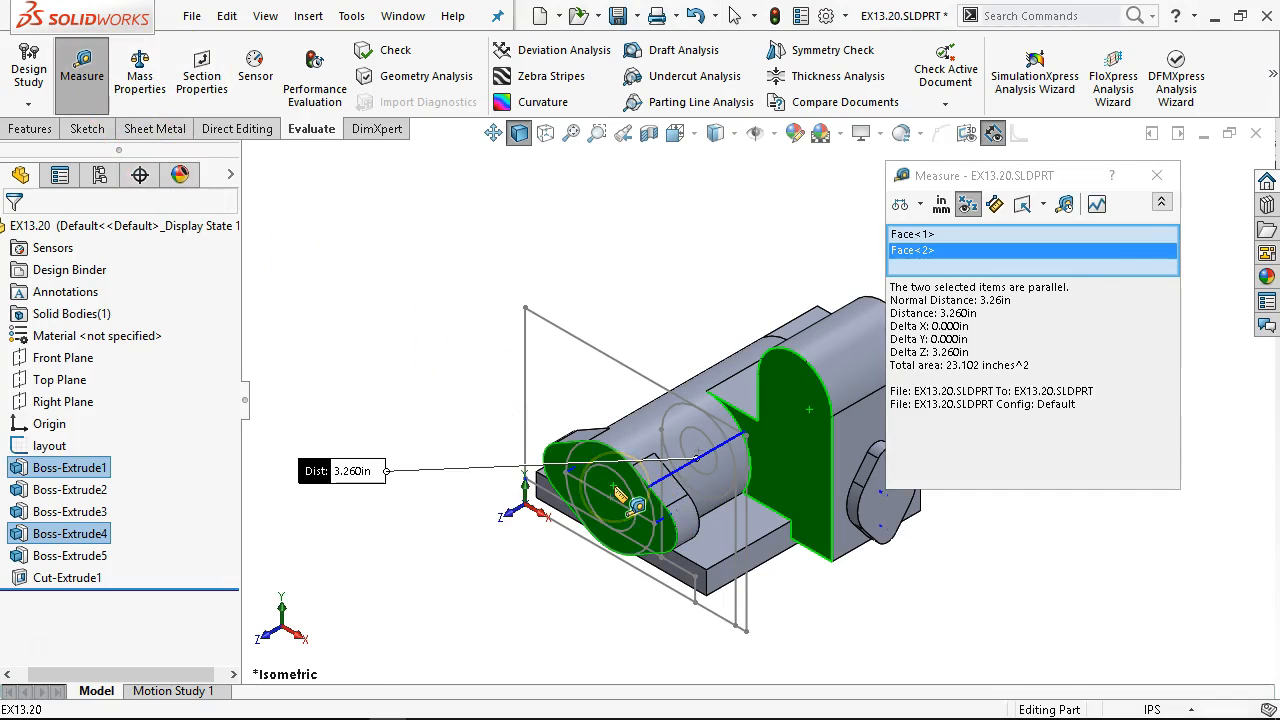
pyautogui.click(1158, 176)
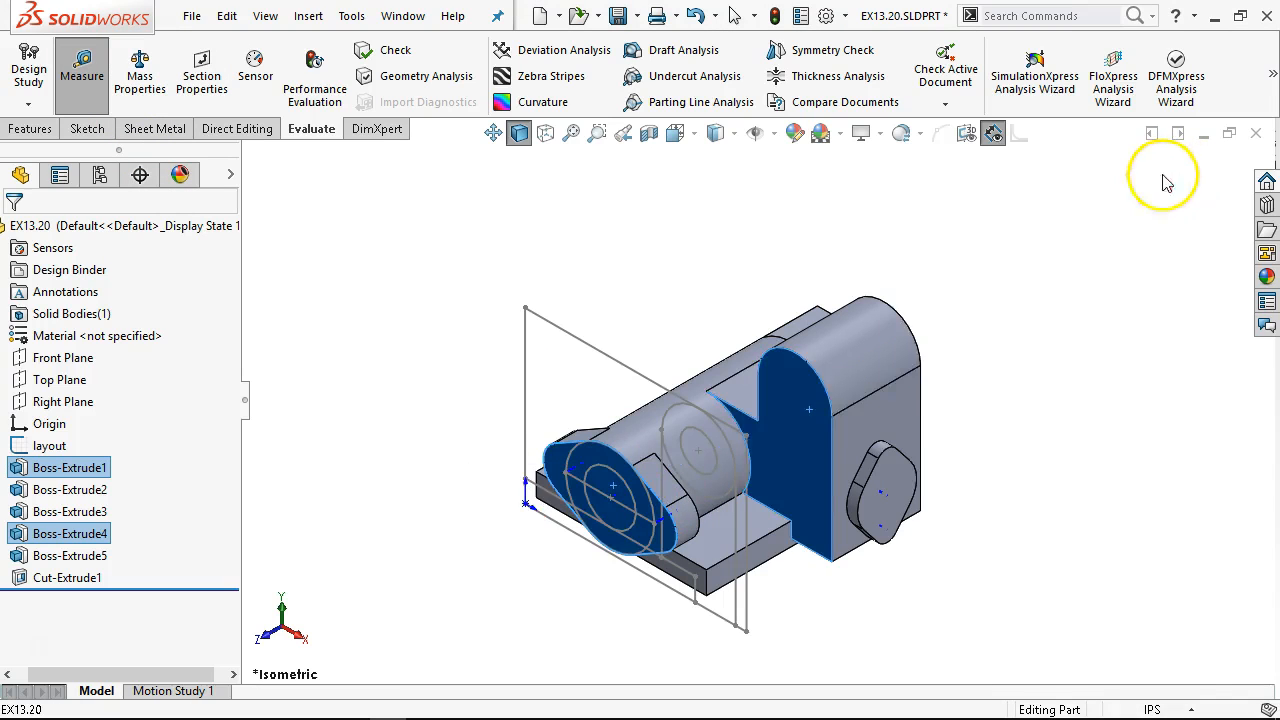
pyautogui.click(475, 335)
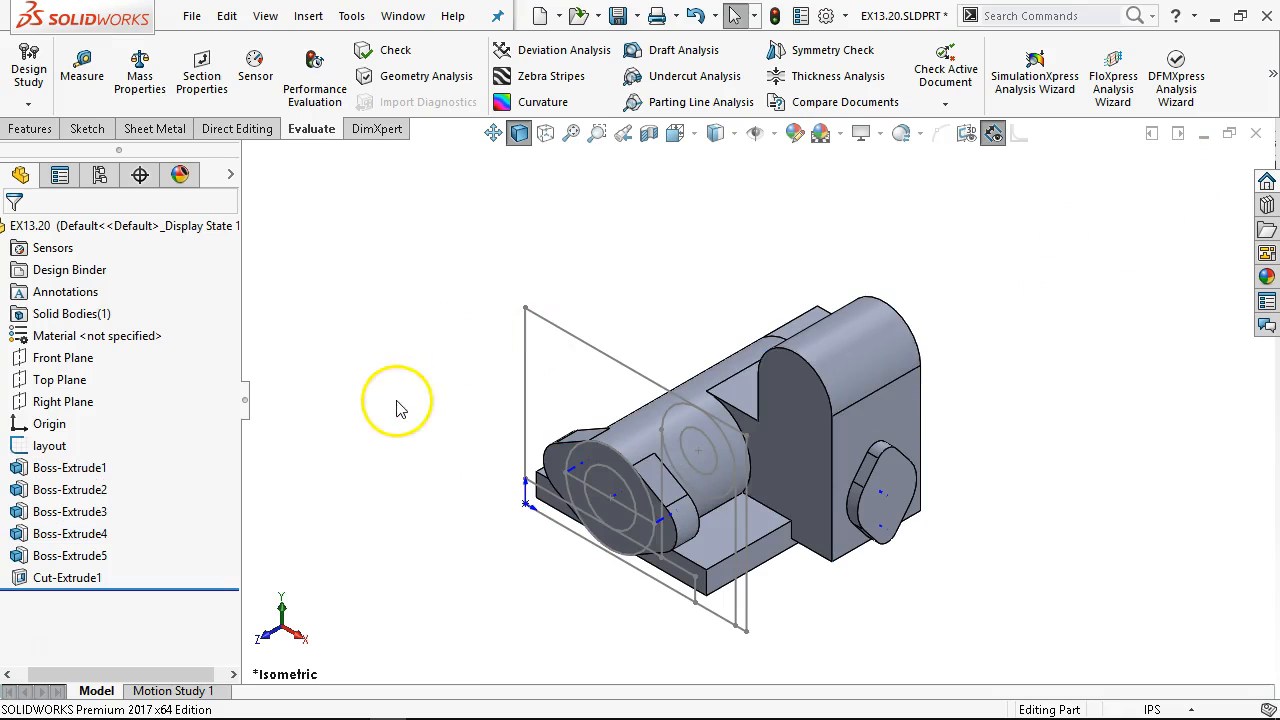
# Edit the upright boss's extrusion and set its start offset to 2.760 in
pyautogui.click(50, 515)
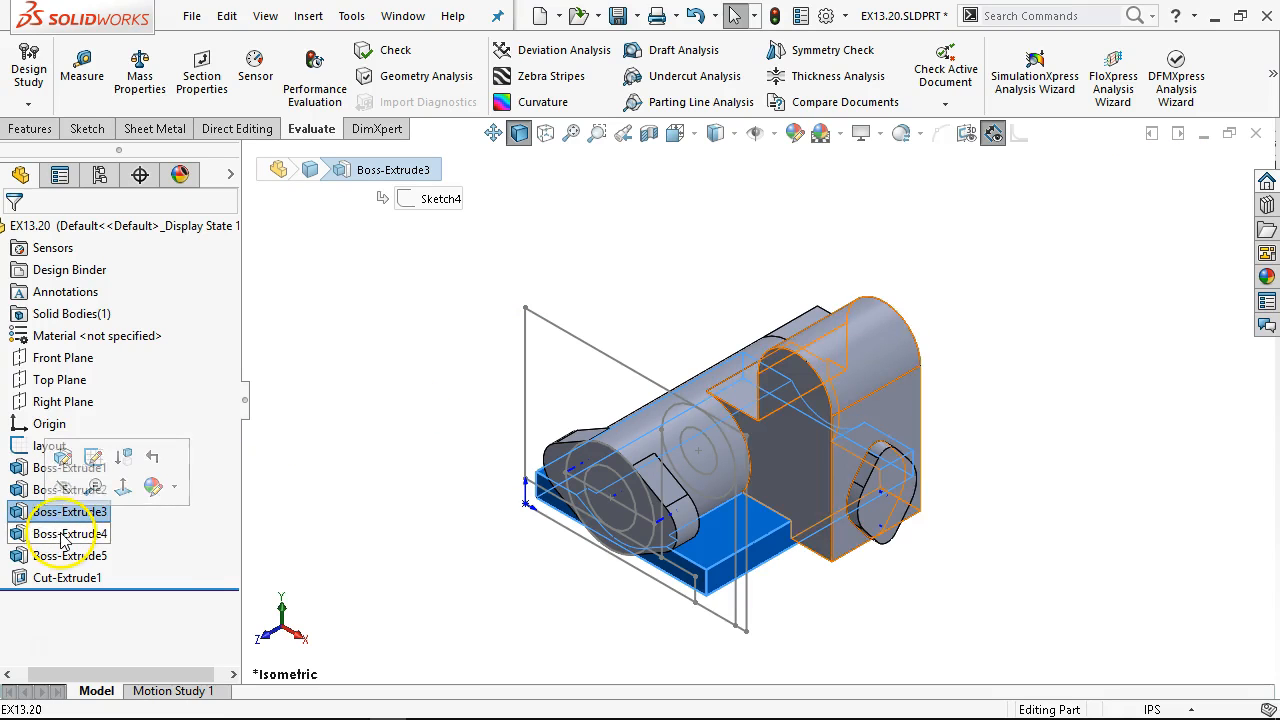
pyautogui.click(65, 537)
pyautogui.click(94, 478)
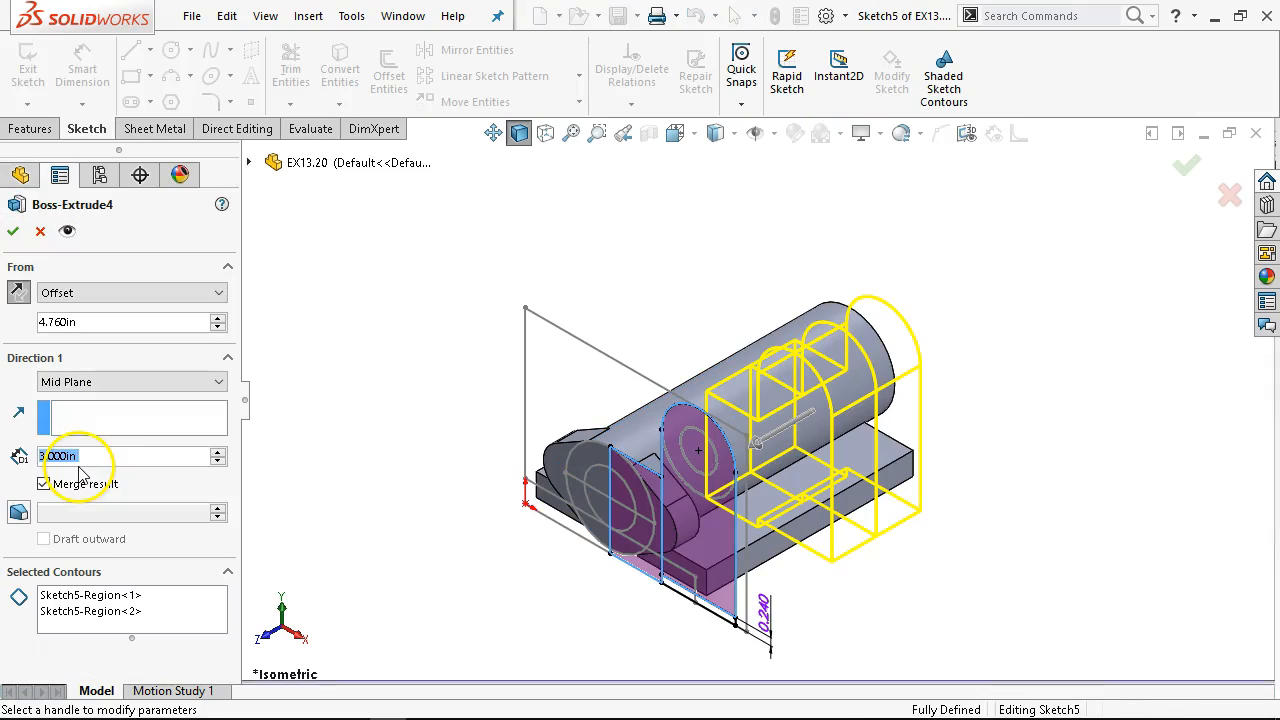
pyautogui.click(88, 322)
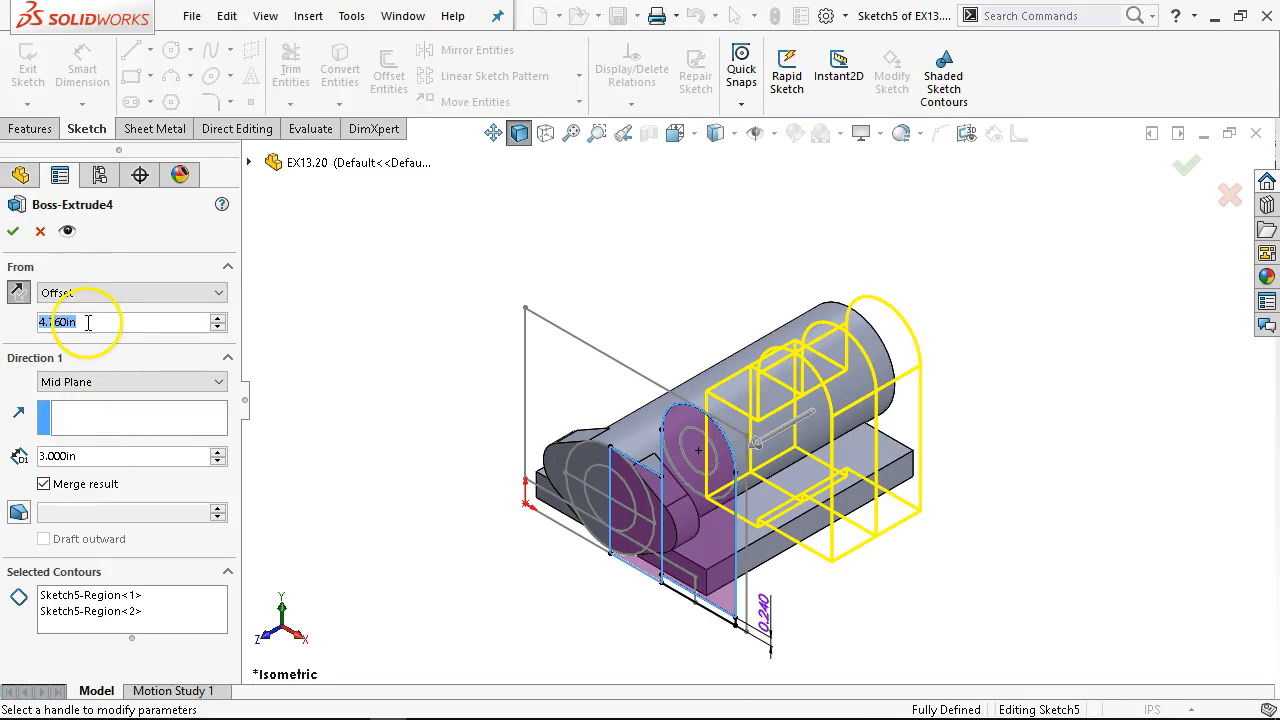
pyautogui.click(62, 325)
pyautogui.press('Delete')
pyautogui.write('2')
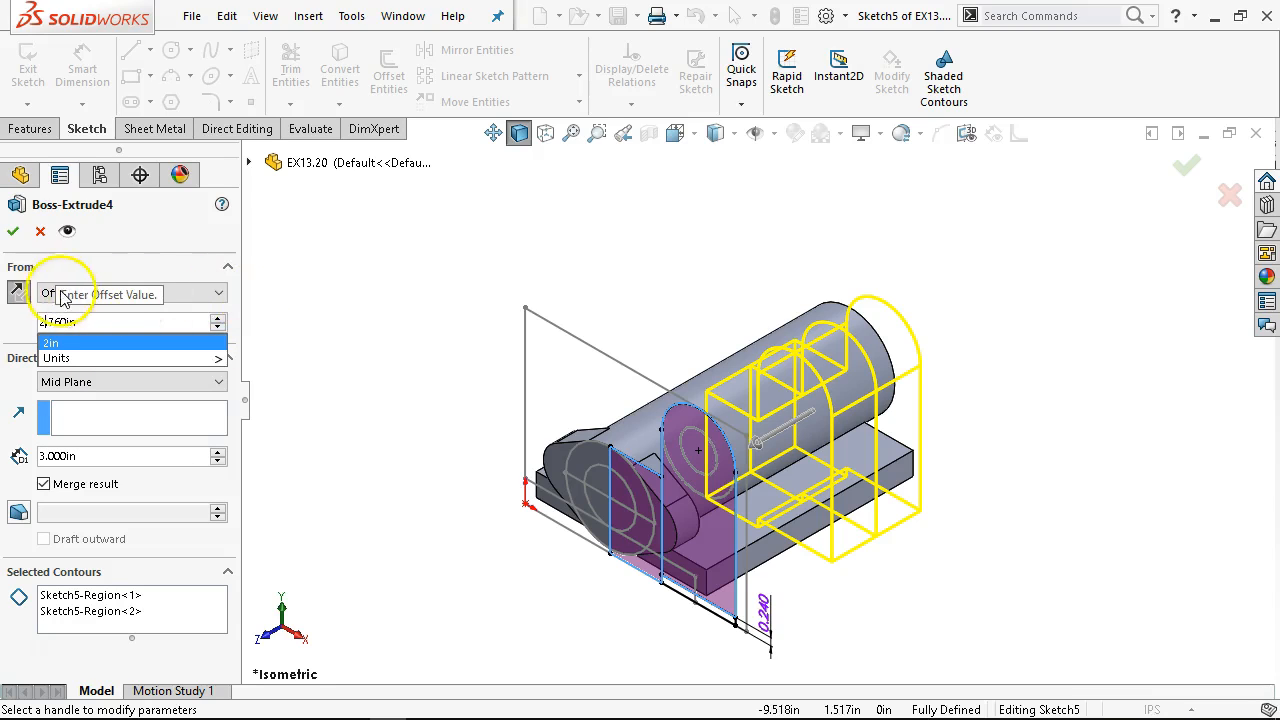
pyautogui.click(16, 233)
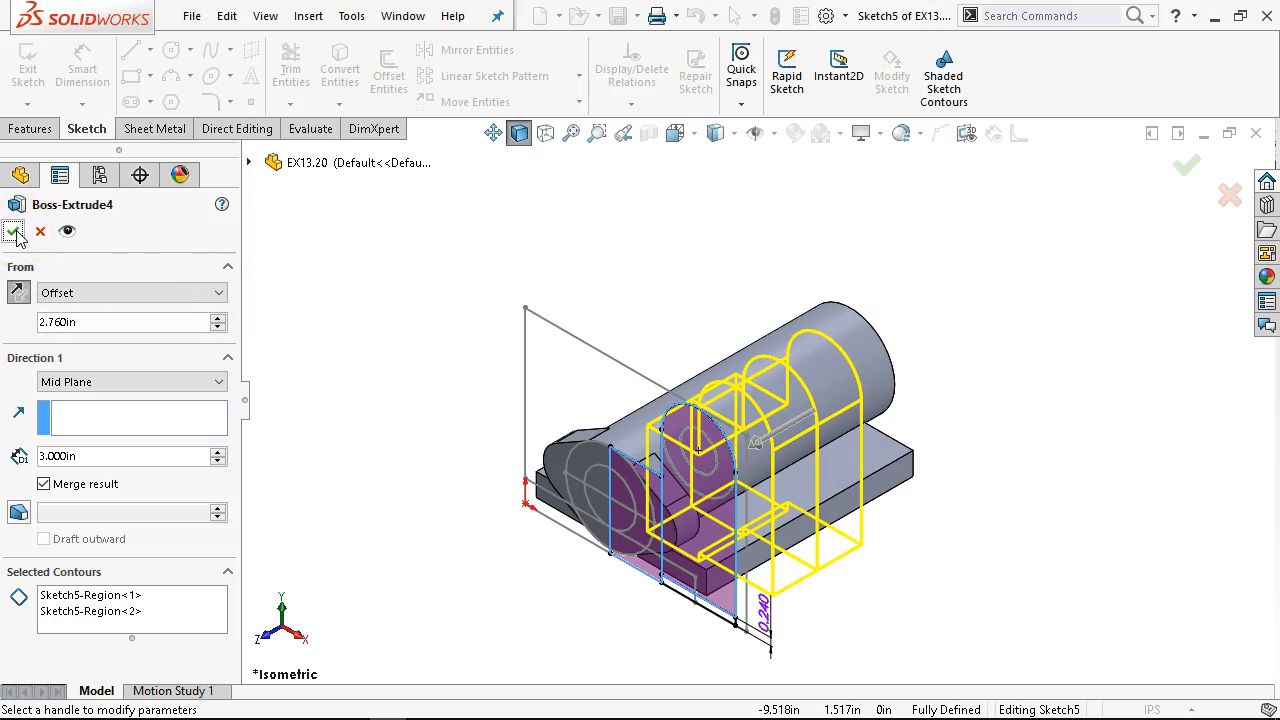
# Change the upright boss's extrusion from mid plane to a blind 3.000 in depth, reversed toward the back of the part
pyautogui.click(86, 455)
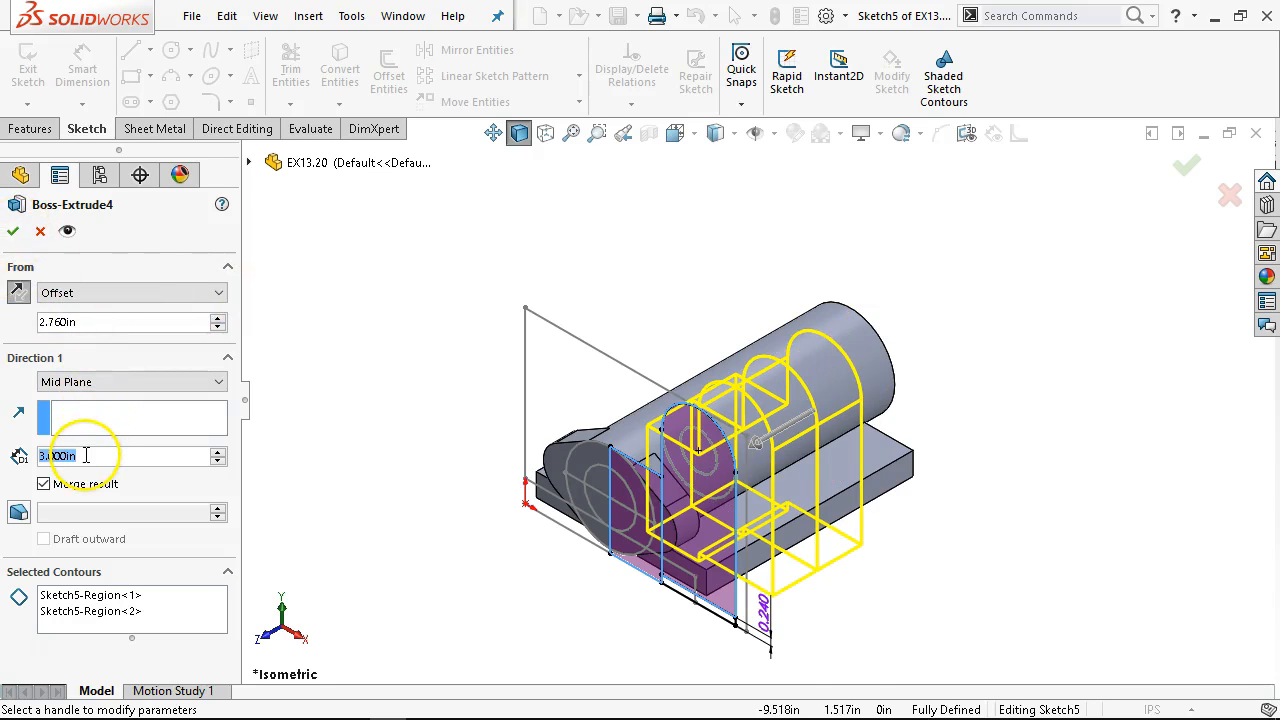
pyautogui.click(90, 382)
pyautogui.click(75, 397)
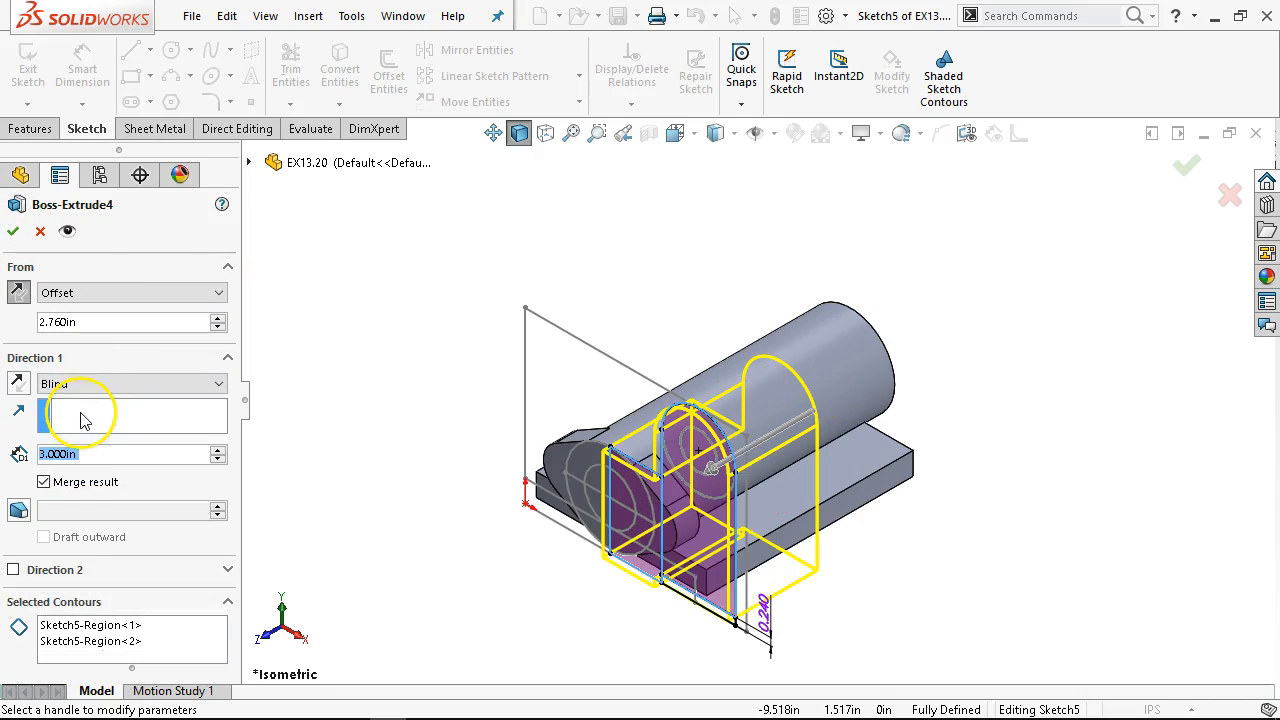
pyautogui.click(18, 383)
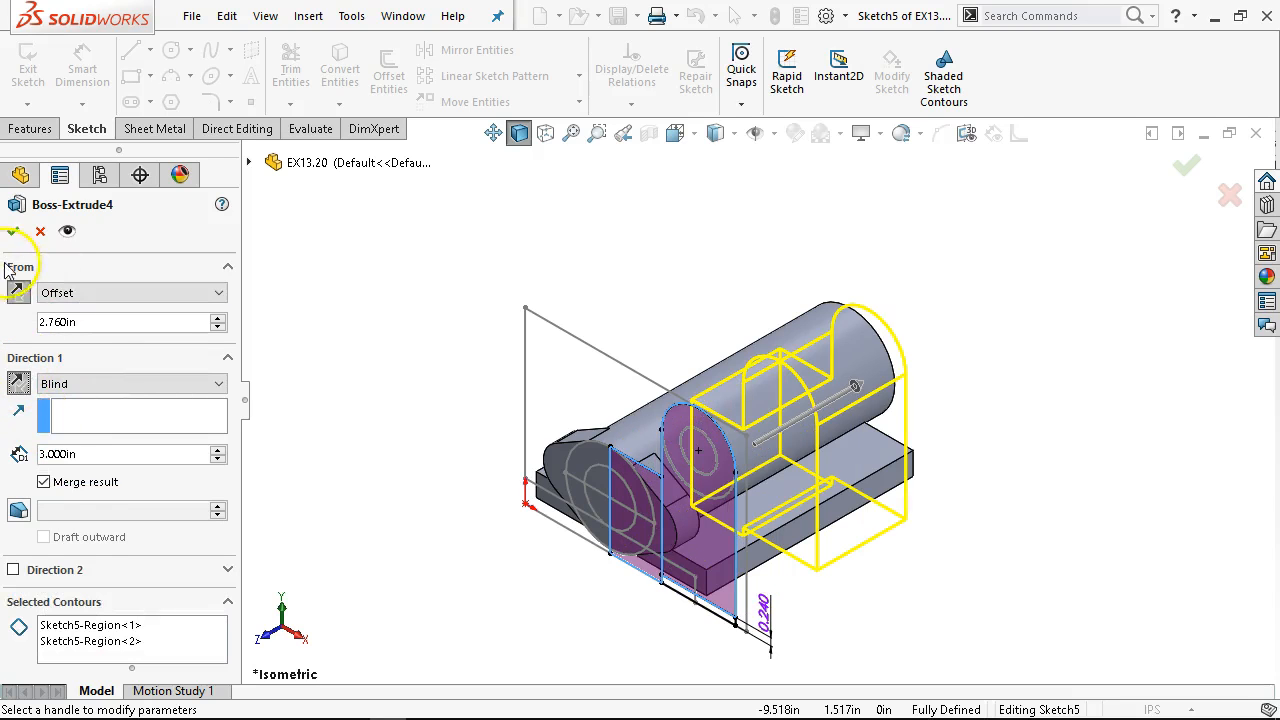
pyautogui.click(13, 231)
pyautogui.moveTo(397, 397); pyautogui.dragTo(318, 408, button='middle')
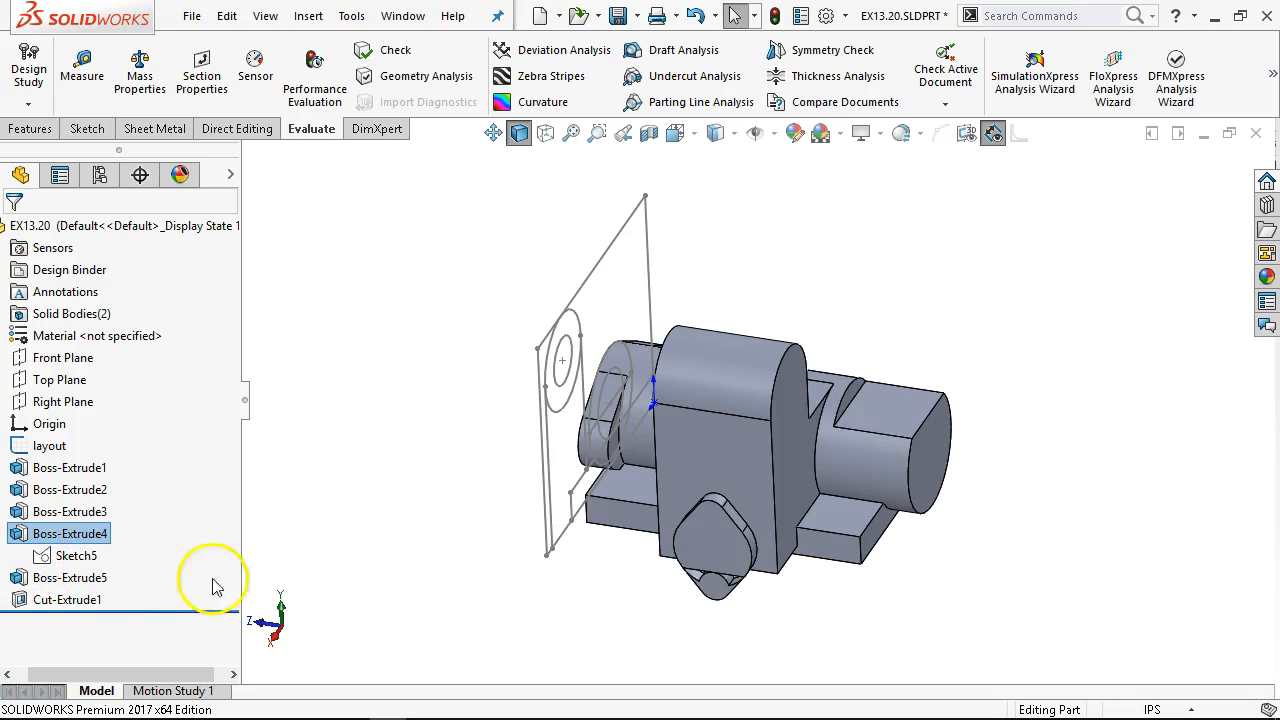
pyautogui.moveTo(777, 471)
pyautogui.mouseDown(button='middle')
pyautogui.moveTo(820, 324)
pyautogui.moveTo(879, 402)
pyautogui.mouseUp(button='middle')
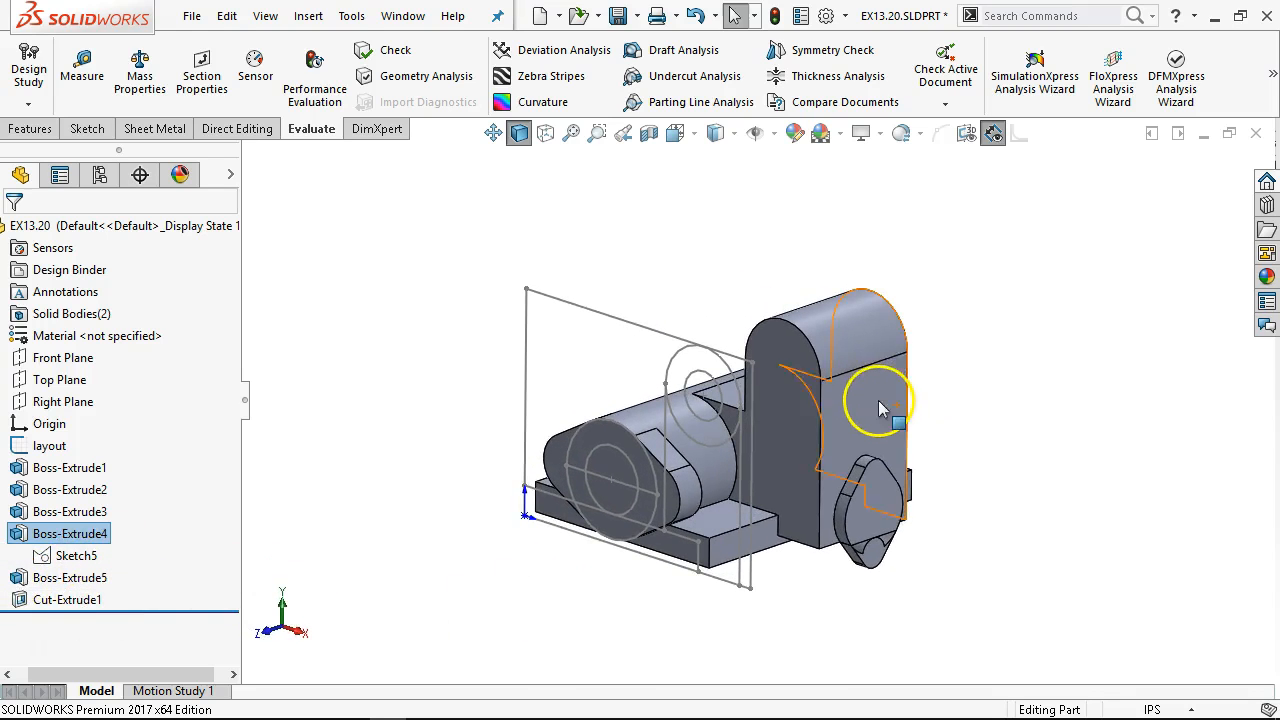
# Edit the side flange's sketch and delete the tangent relation between its lower small circle and the upright boss's bottom edge
pyautogui.click(2, 577)
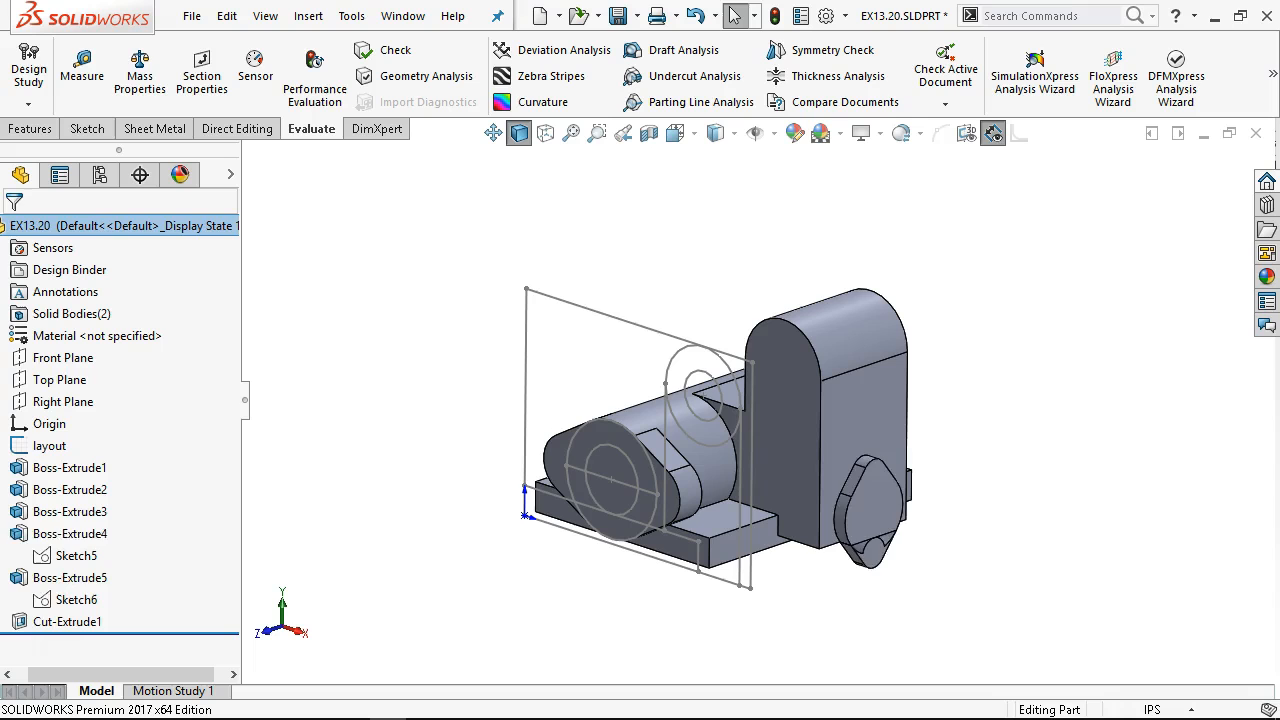
pyautogui.click(45, 599)
pyautogui.click(78, 530)
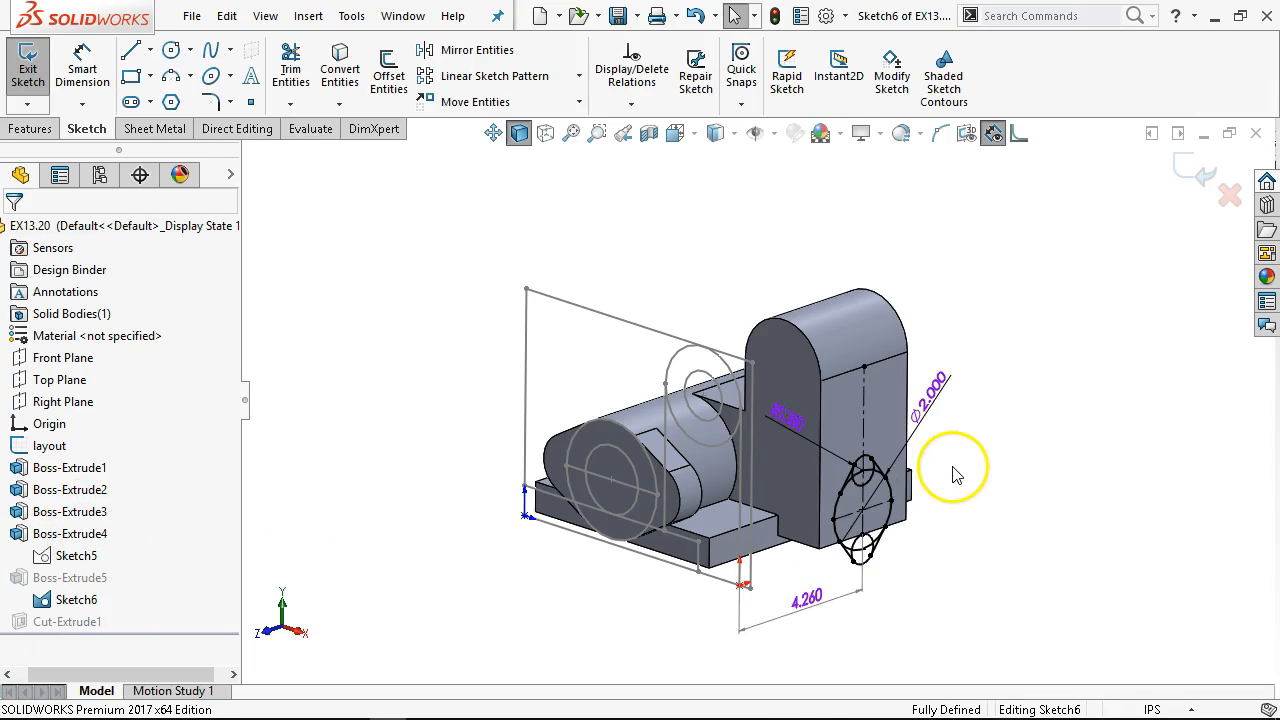
pyautogui.hotkey('ctrl', '1')
pyautogui.hotkey('ctrl', '3')
pyautogui.hotkey('ctrl', '4')
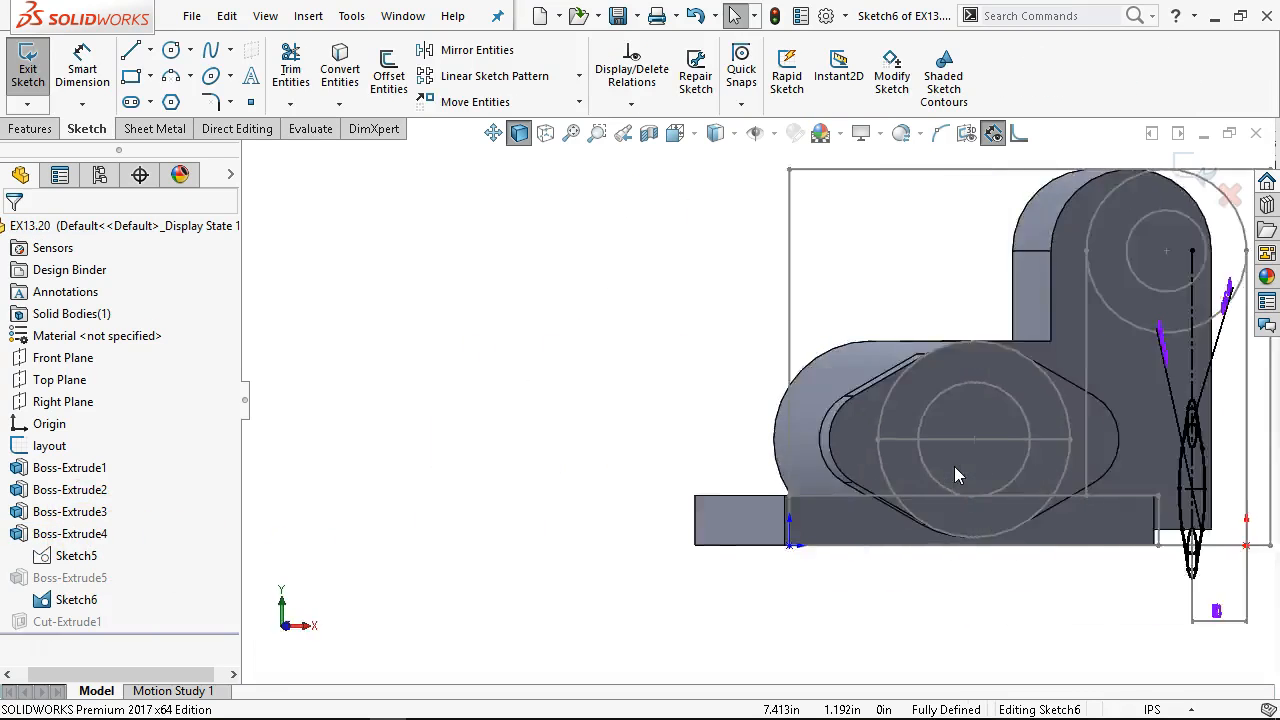
pyautogui.scroll(-1, 692, 588)
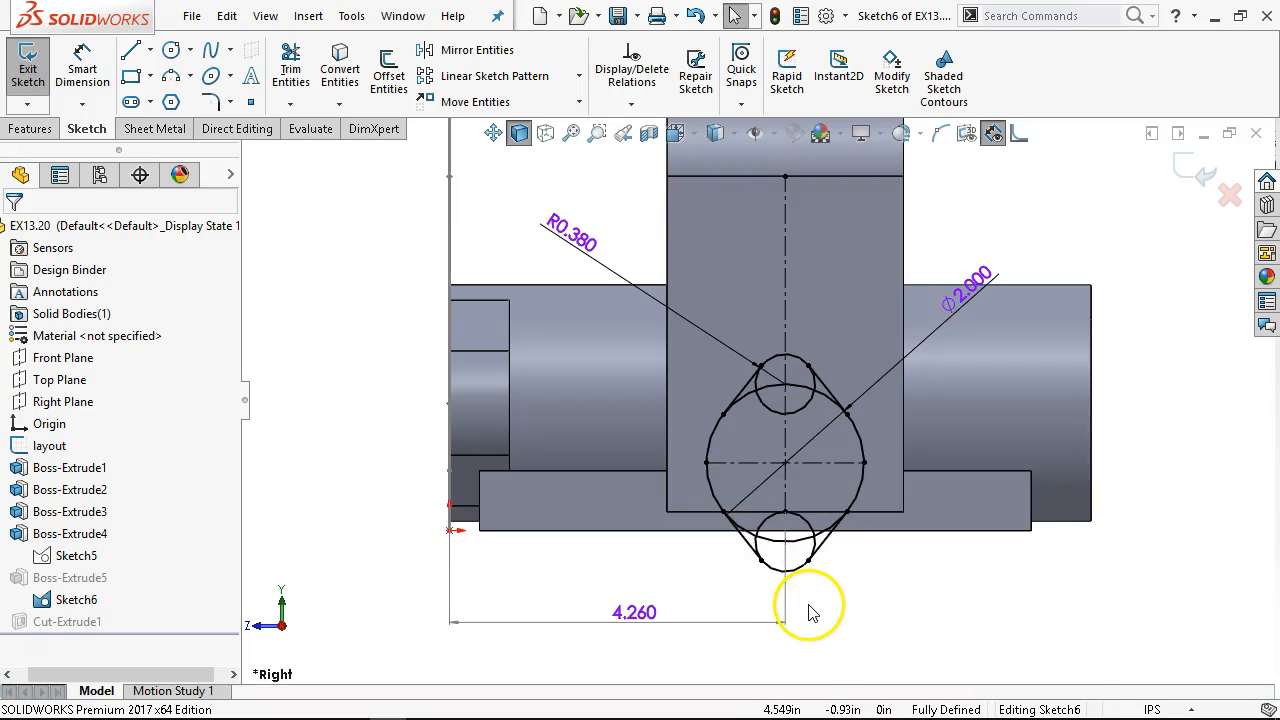
pyautogui.click(815, 548)
pyautogui.scroll(-3, 803, 528)
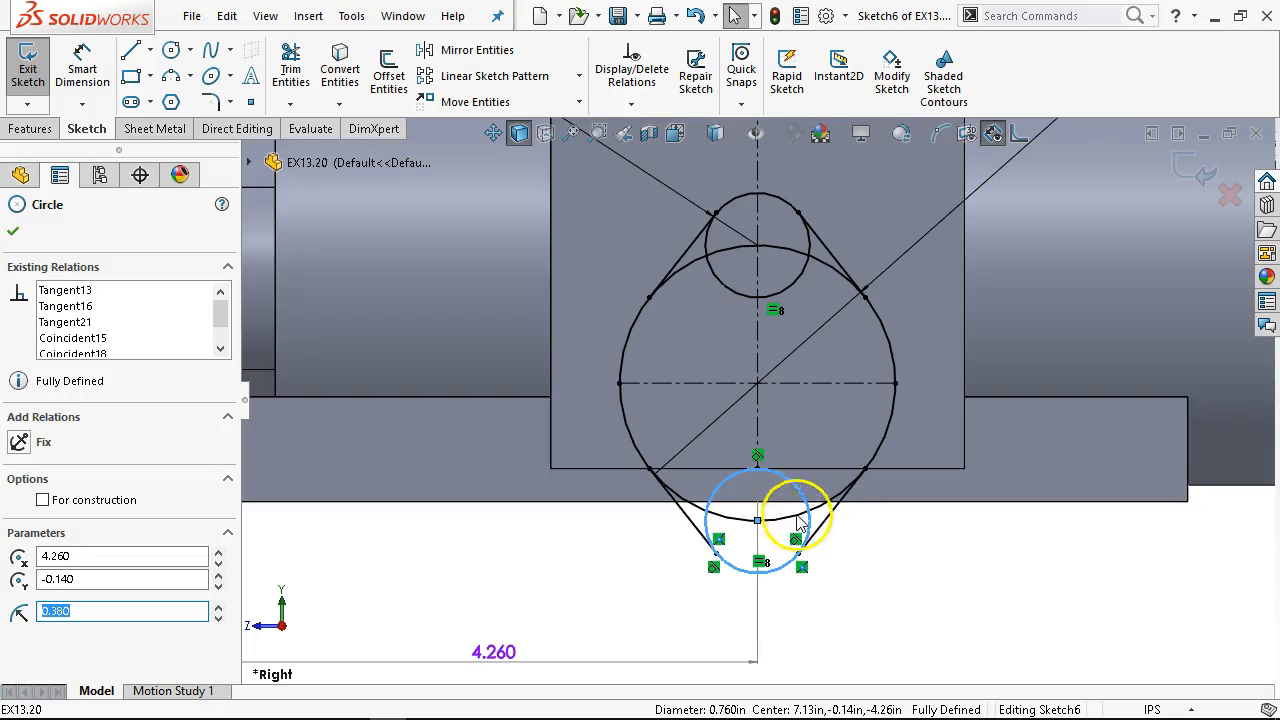
pyautogui.click(903, 470)
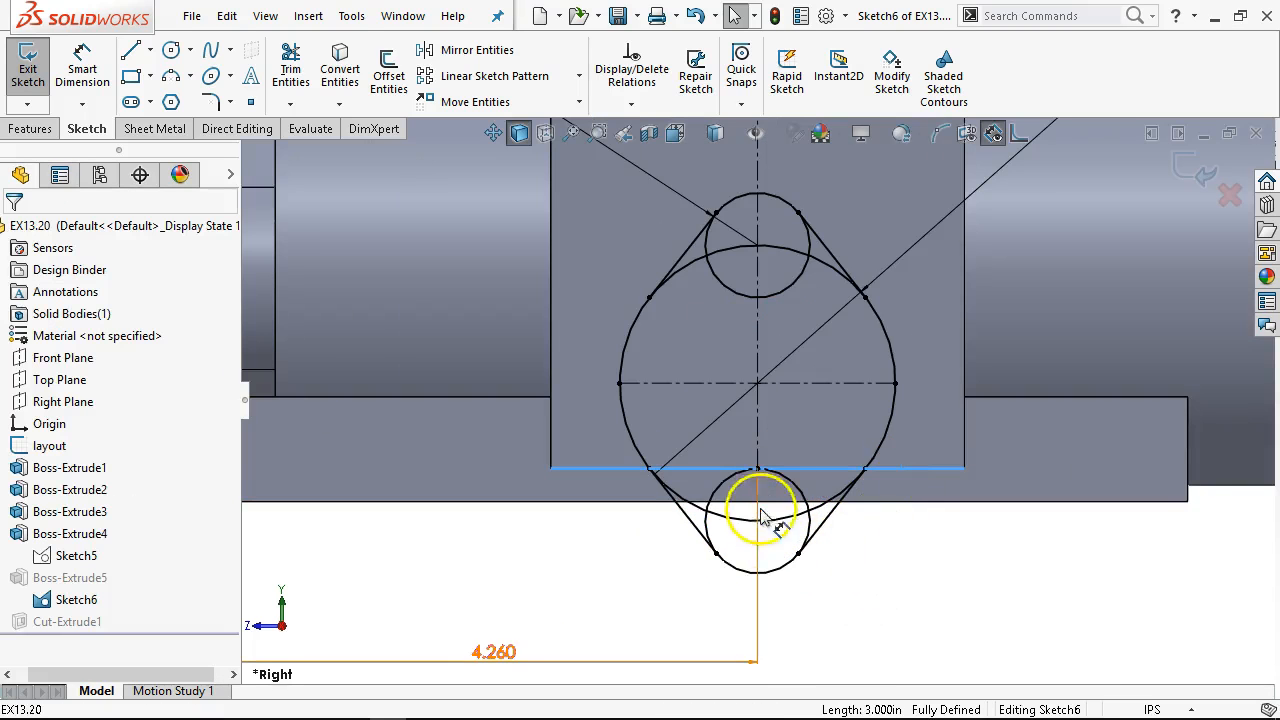
pyautogui.click(795, 487)
pyautogui.click(758, 455)
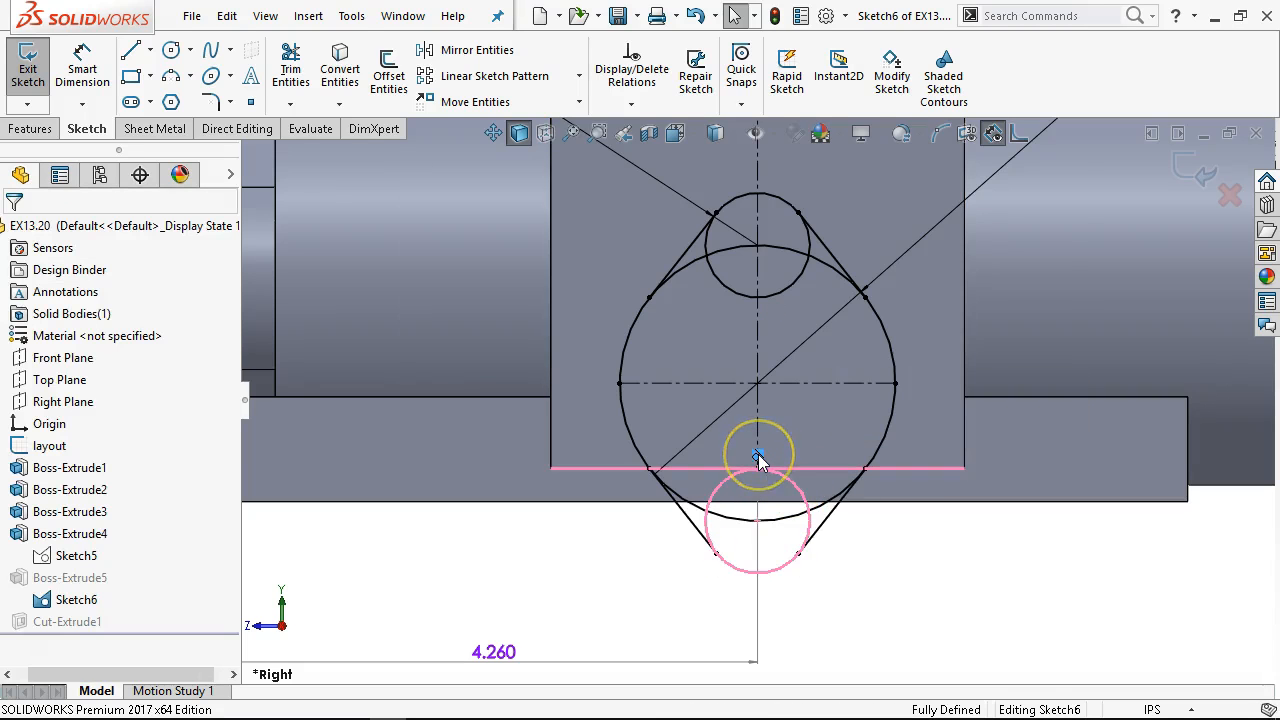
pyautogui.press('Delete')
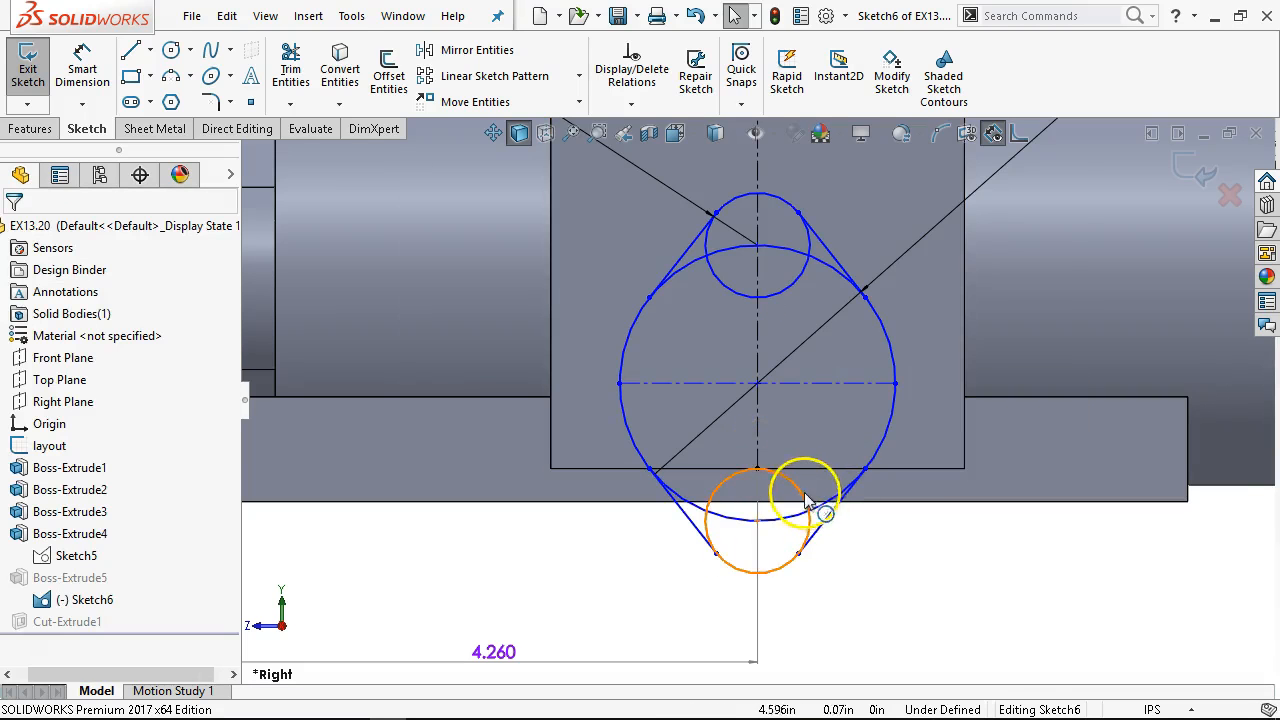
# Move the flange profile upward, make its lower small circle coincident with the midpoint of the boss's bottom edge, and exit the sketch
pyautogui.moveTo(760, 503)
pyautogui.mouseDown()
pyautogui.moveTo(766, 351)
pyautogui.moveTo(751, 267)
pyautogui.mouseUp()
pyautogui.click(756, 467)
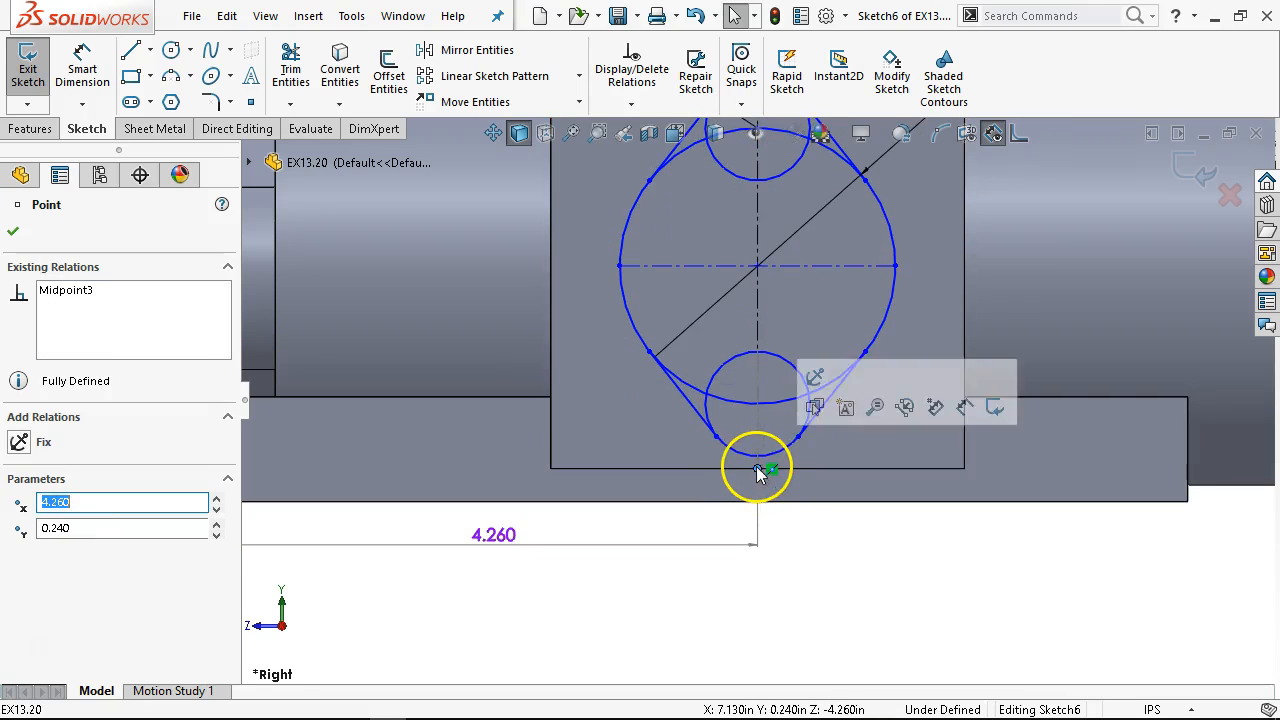
pyautogui.keyDown('ctrl'); pyautogui.click(798, 440); pyautogui.keyUp('ctrl')
pyautogui.click(871, 365)
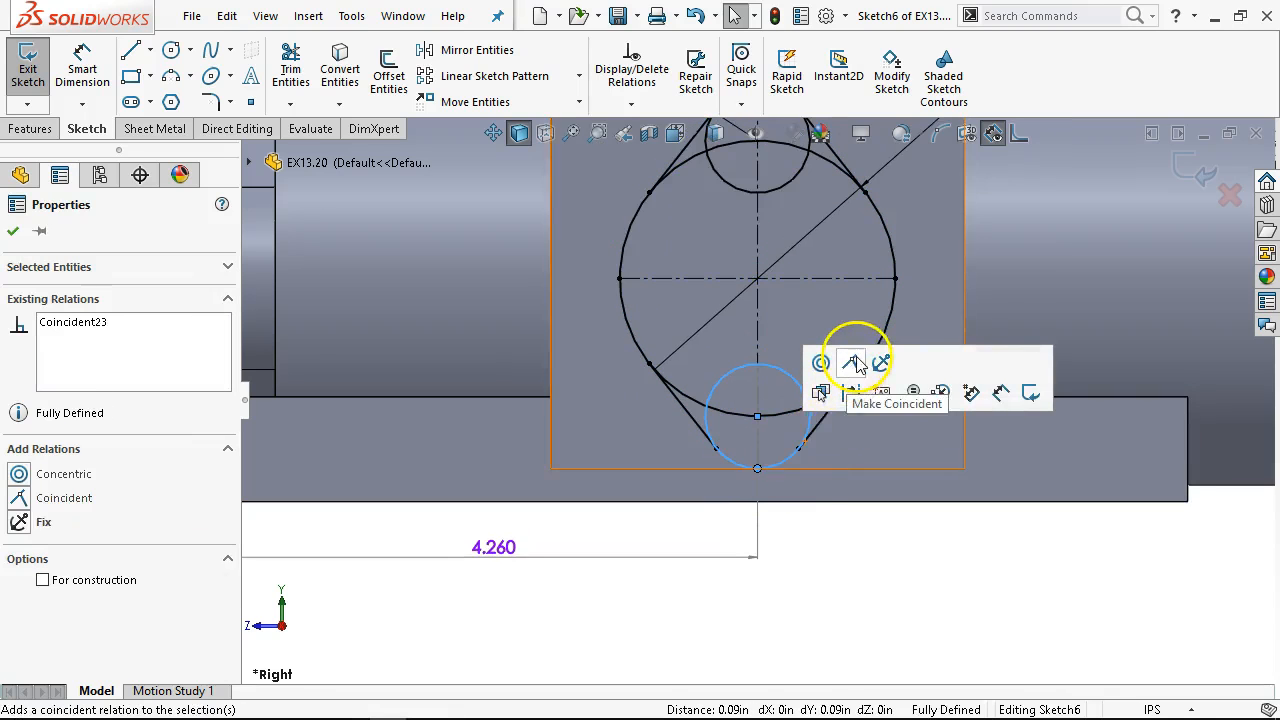
pyautogui.click(870, 575)
pyautogui.scroll(5, 872, 540)
pyautogui.moveTo(877, 500); pyautogui.dragTo(880, 540, button='middle')
pyautogui.click(1197, 172)
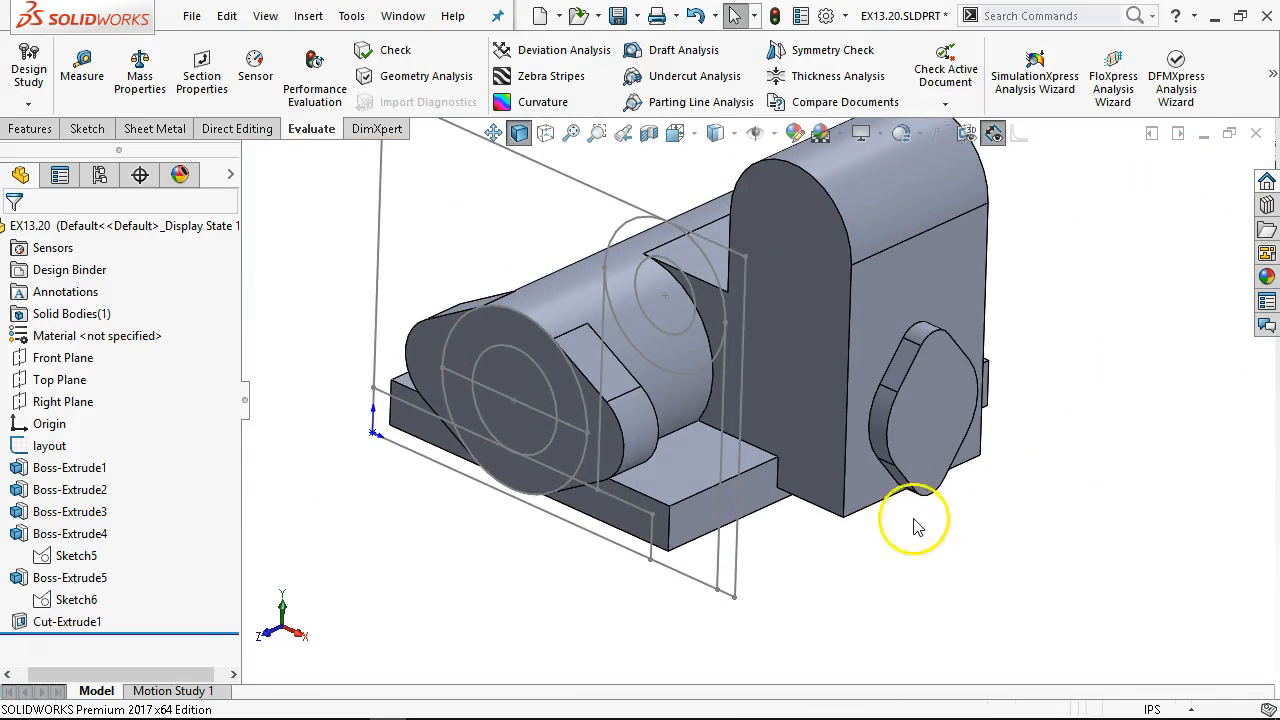
# Measure the distance between the front flange's face and the upright boss's front face
pyautogui.moveTo(897, 404); pyautogui.dragTo(857, 349, button='middle')
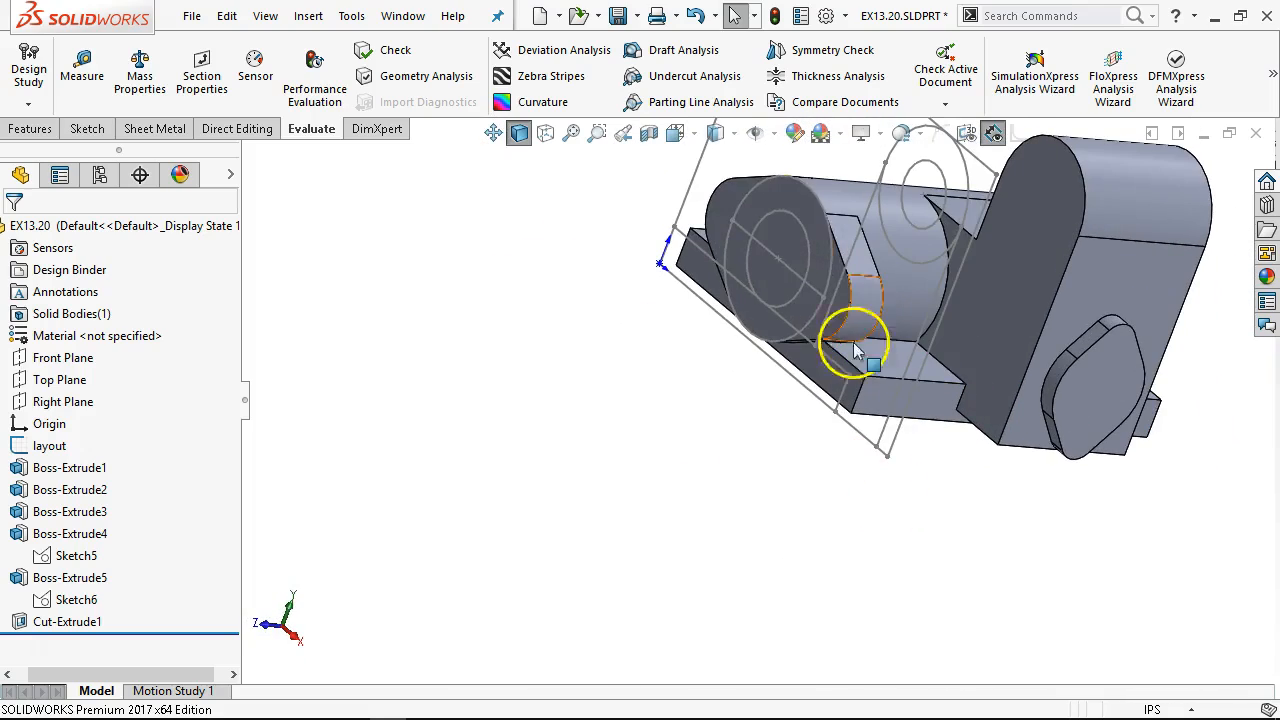
pyautogui.click(780, 196)
pyautogui.keyDown('ctrl'); pyautogui.click(1035, 281); pyautogui.keyUp('ctrl')
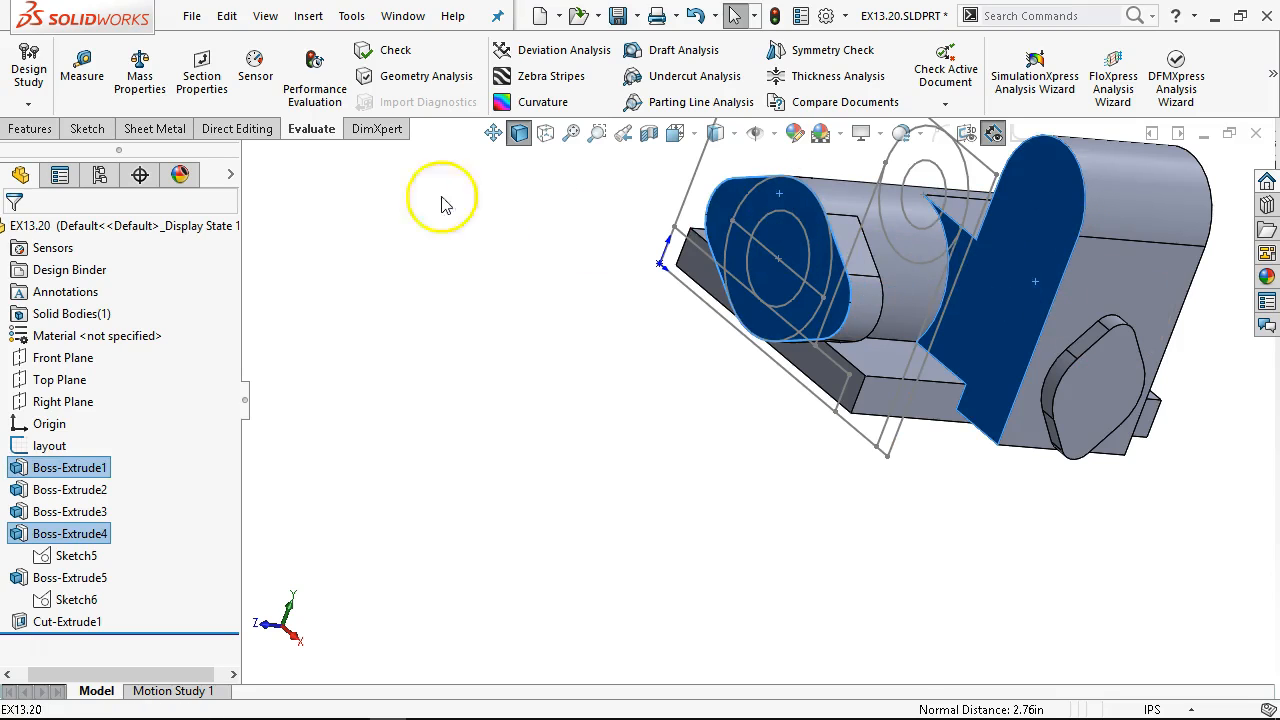
pyautogui.click(82, 68)
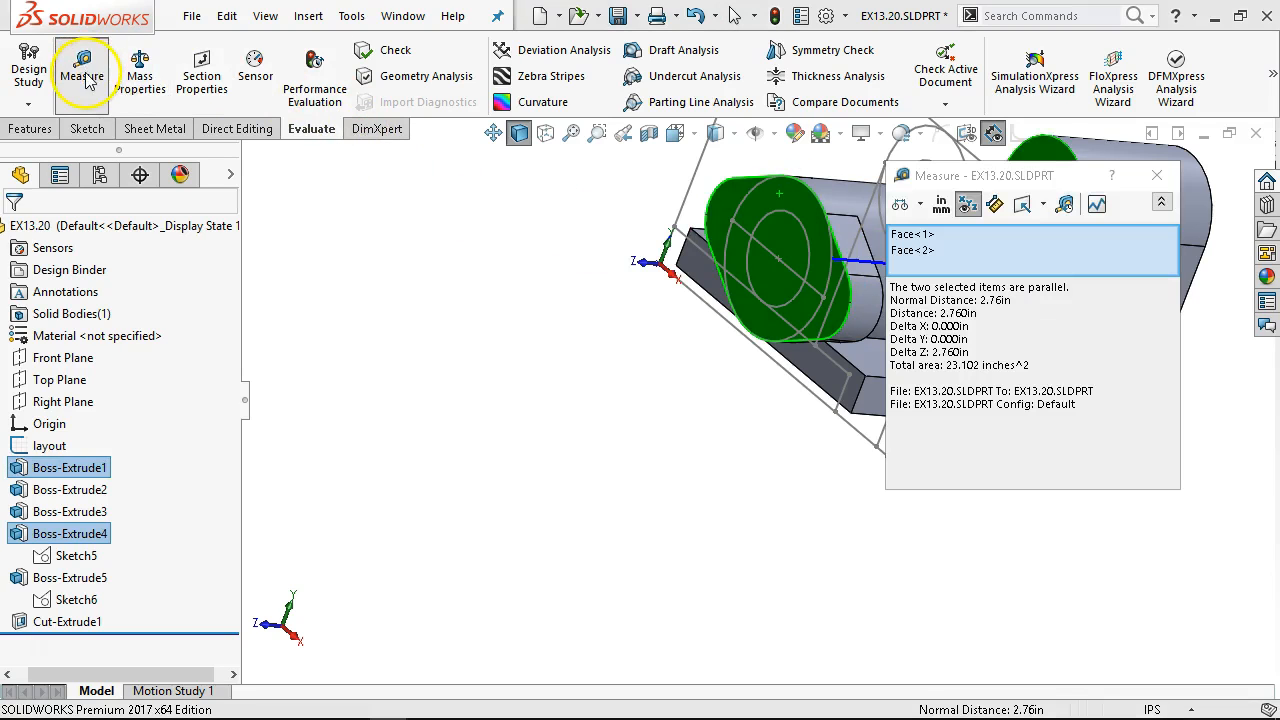
pyautogui.click(1156, 176)
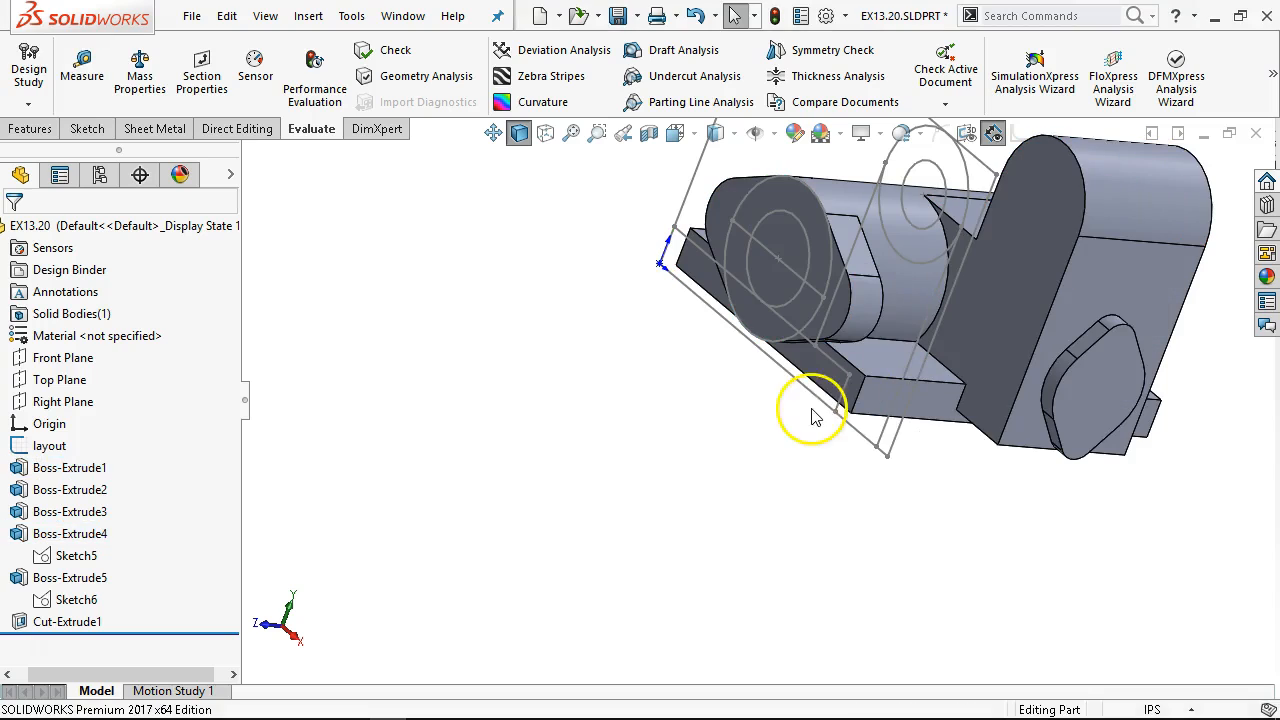
# Save the part in isometric view and hide the layout sketch
pyautogui.hotkey('ctrl', '7')
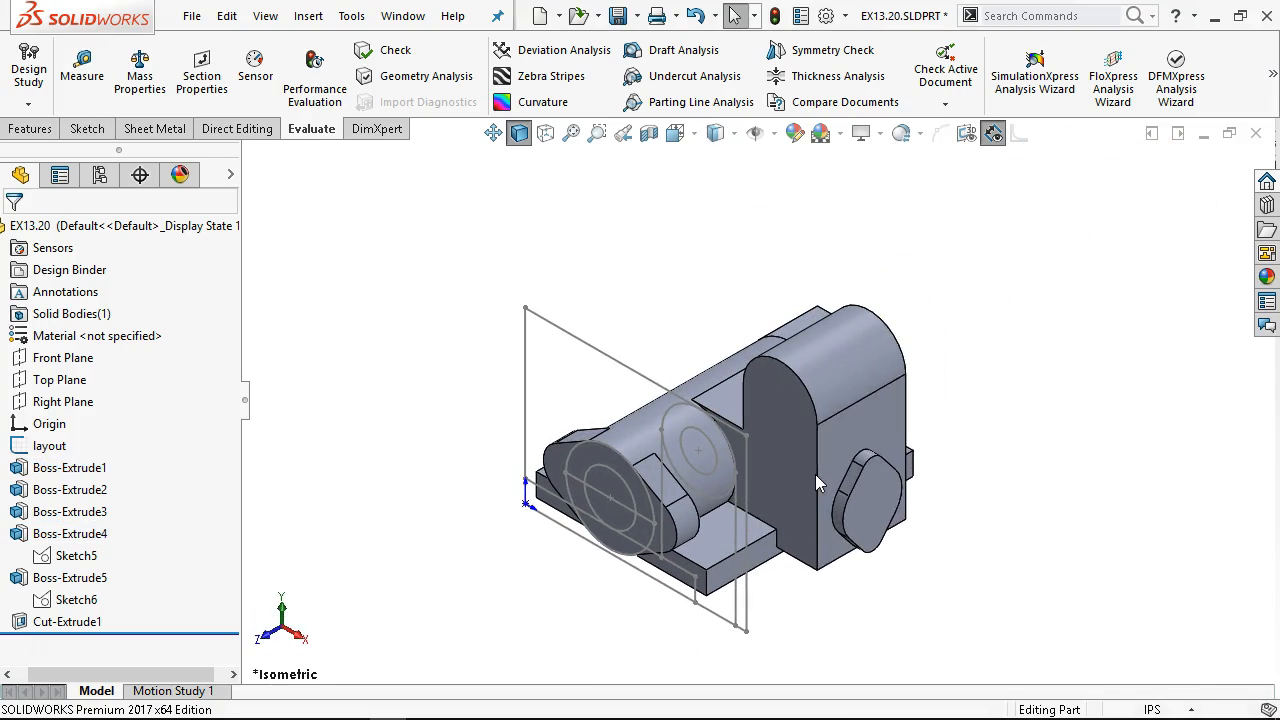
pyautogui.click(617, 15)
pyautogui.click(643, 337)
pyautogui.click(726, 470)
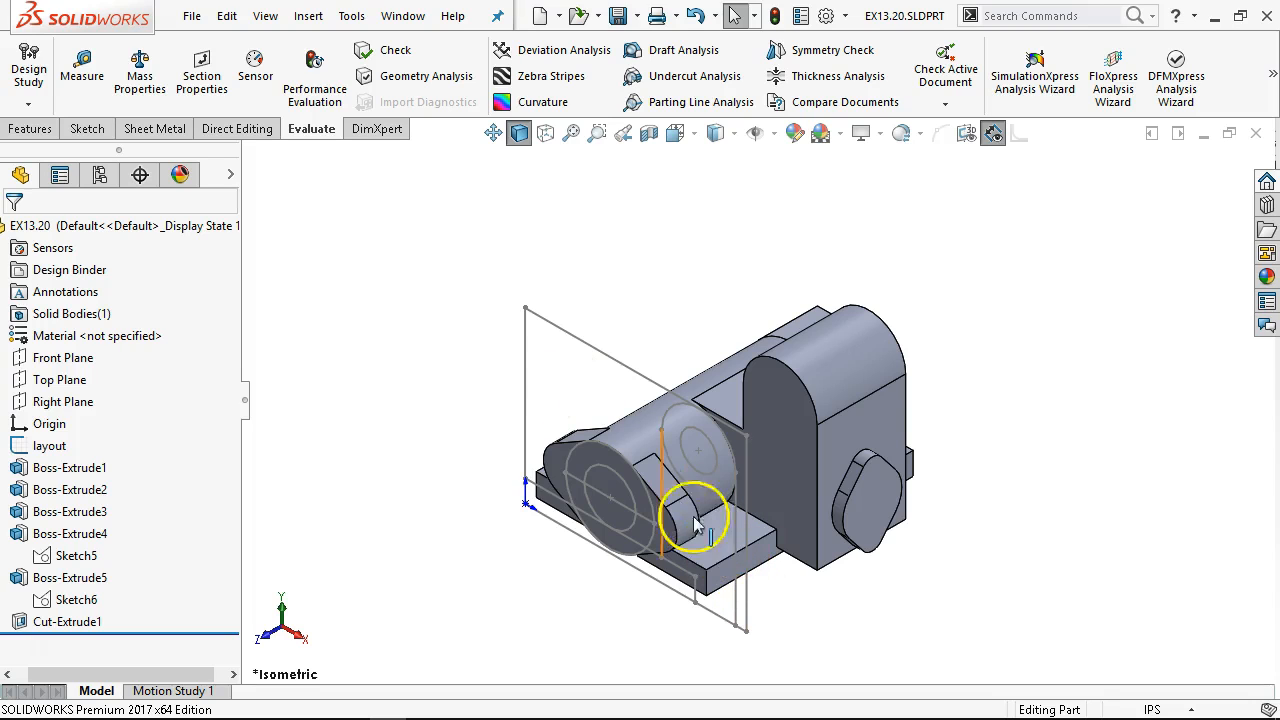
pyautogui.click(43, 446)
pyautogui.rightClick(43, 446)
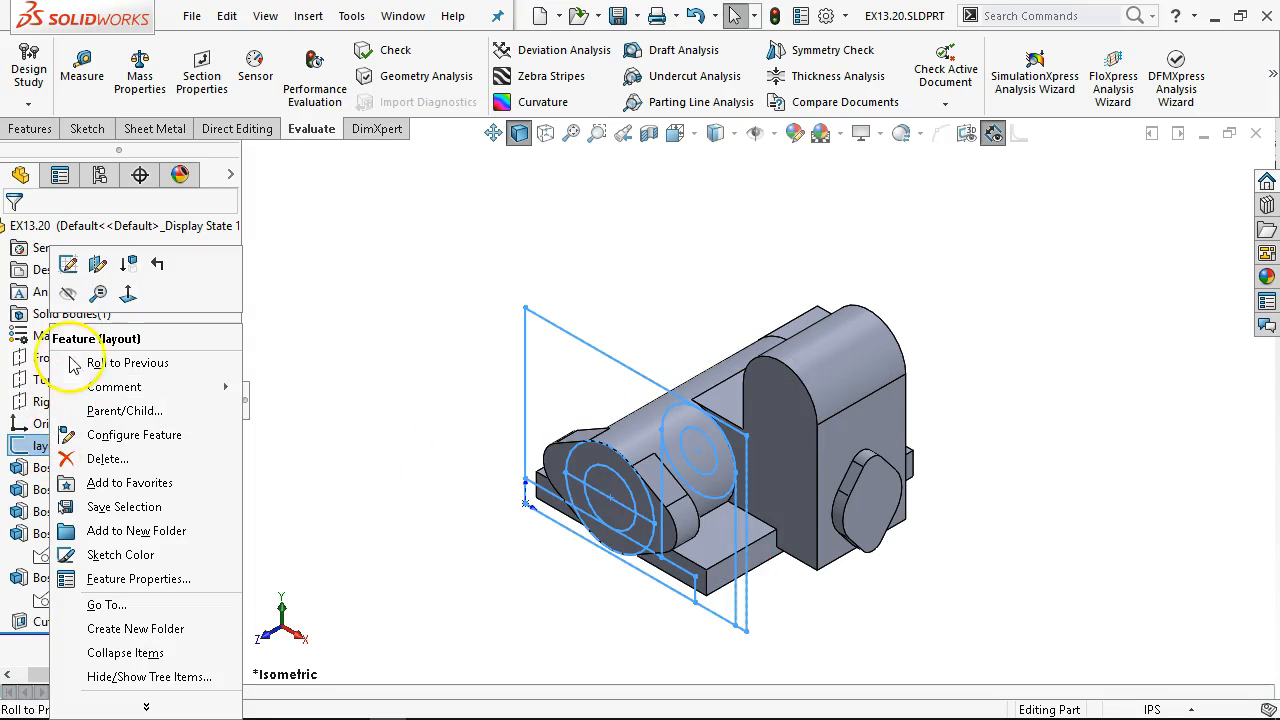
pyautogui.click(67, 292)
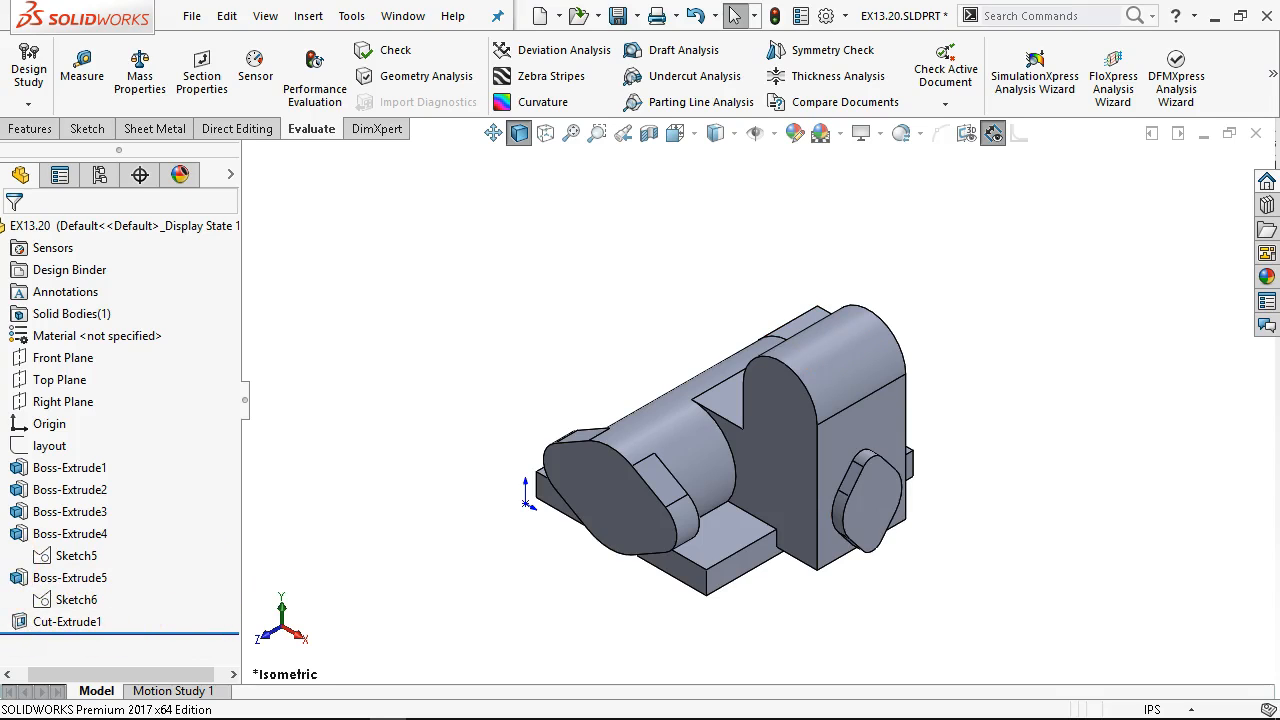
# Start a Hole Wizard hole on the base plate's top face as an ANSI Inch plain hole with fractional drill sizes
pyautogui.moveTo(405, 483); pyautogui.dragTo(407, 422, button='middle')
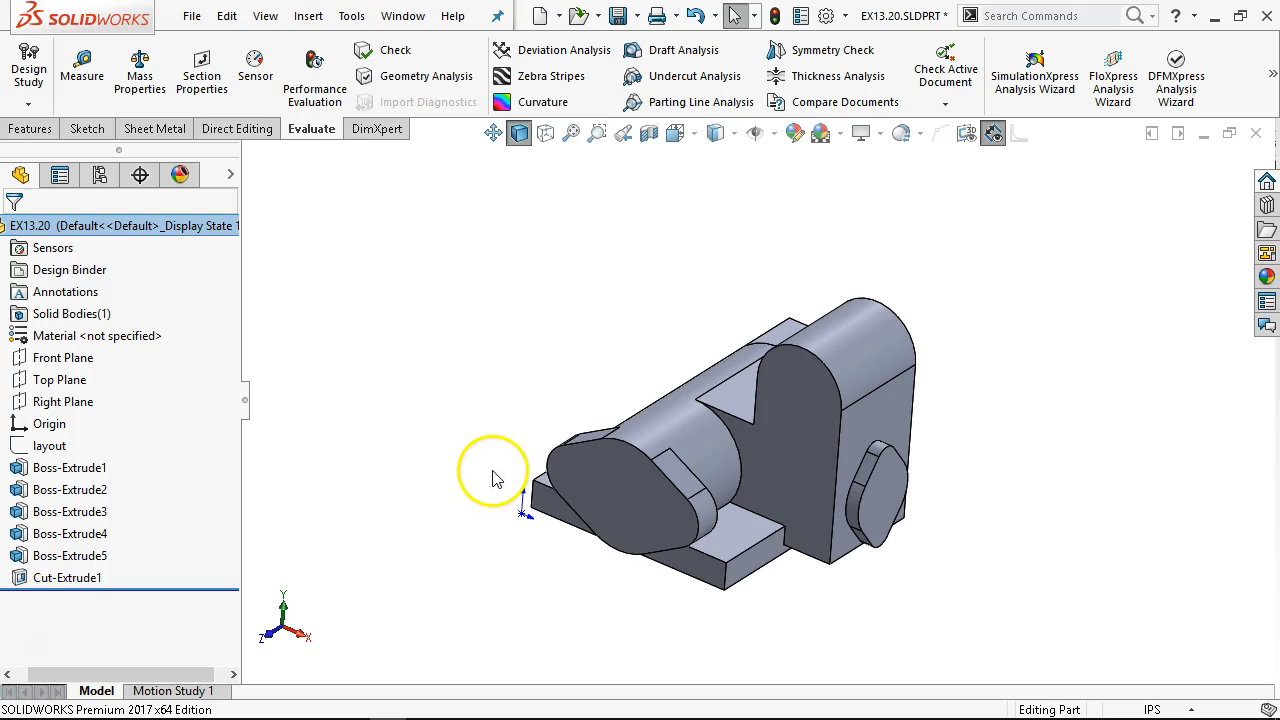
pyautogui.click(740, 530)
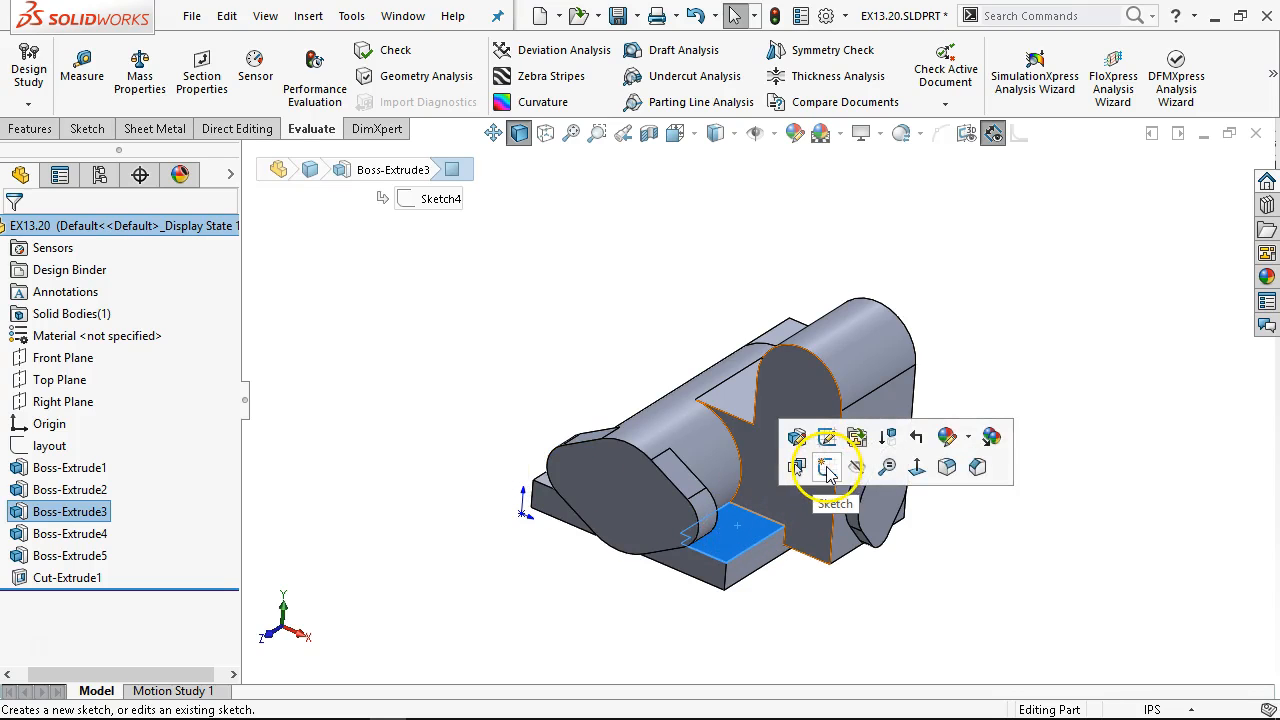
pyautogui.press('s')
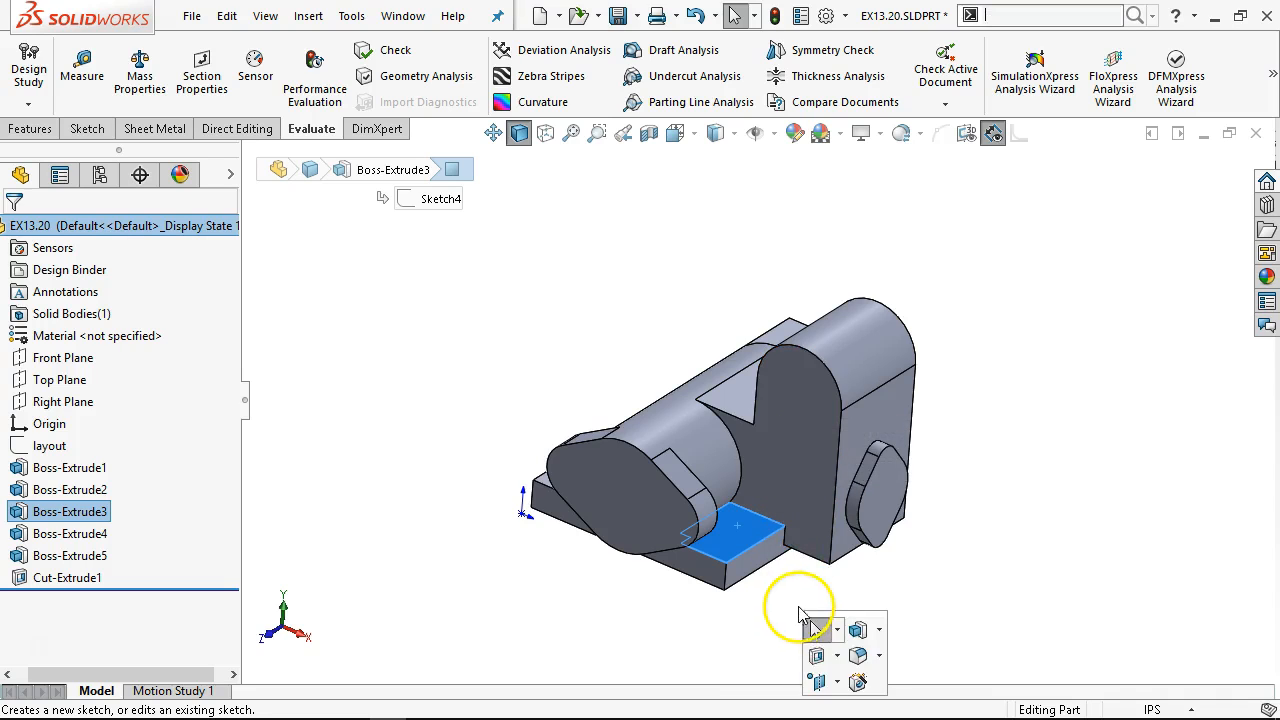
pyautogui.click(859, 678)
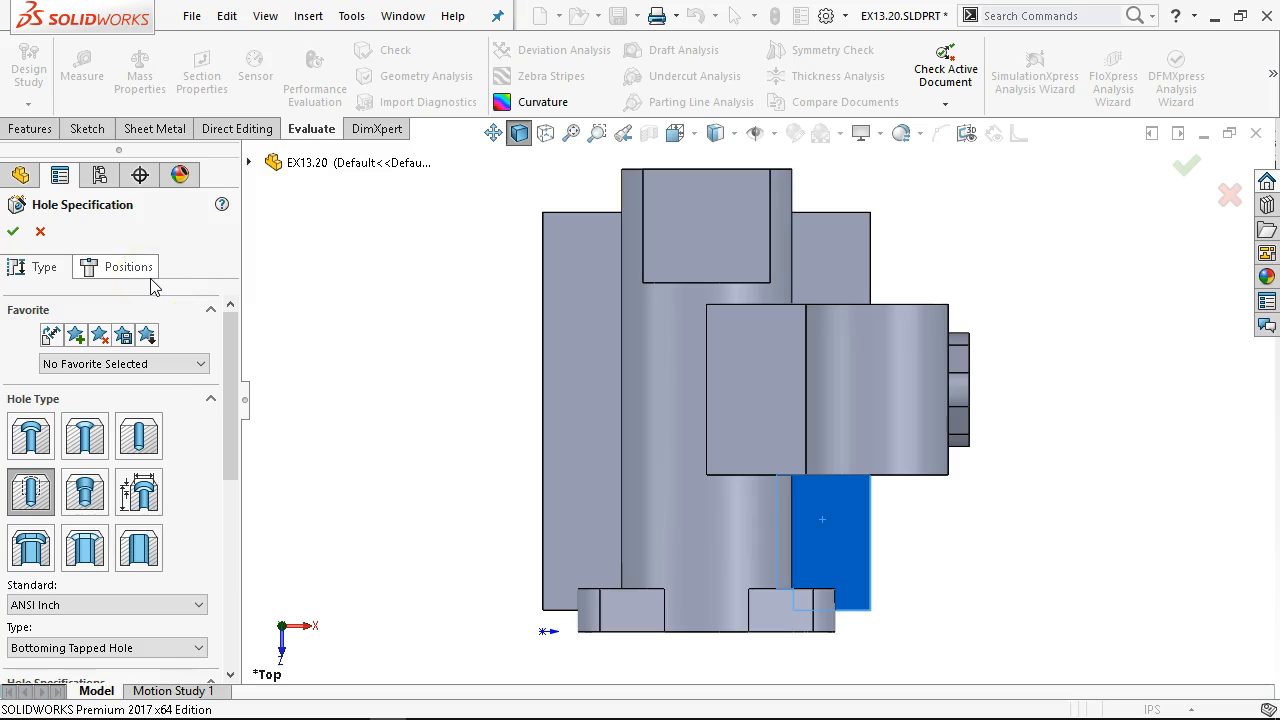
pyautogui.click(138, 435)
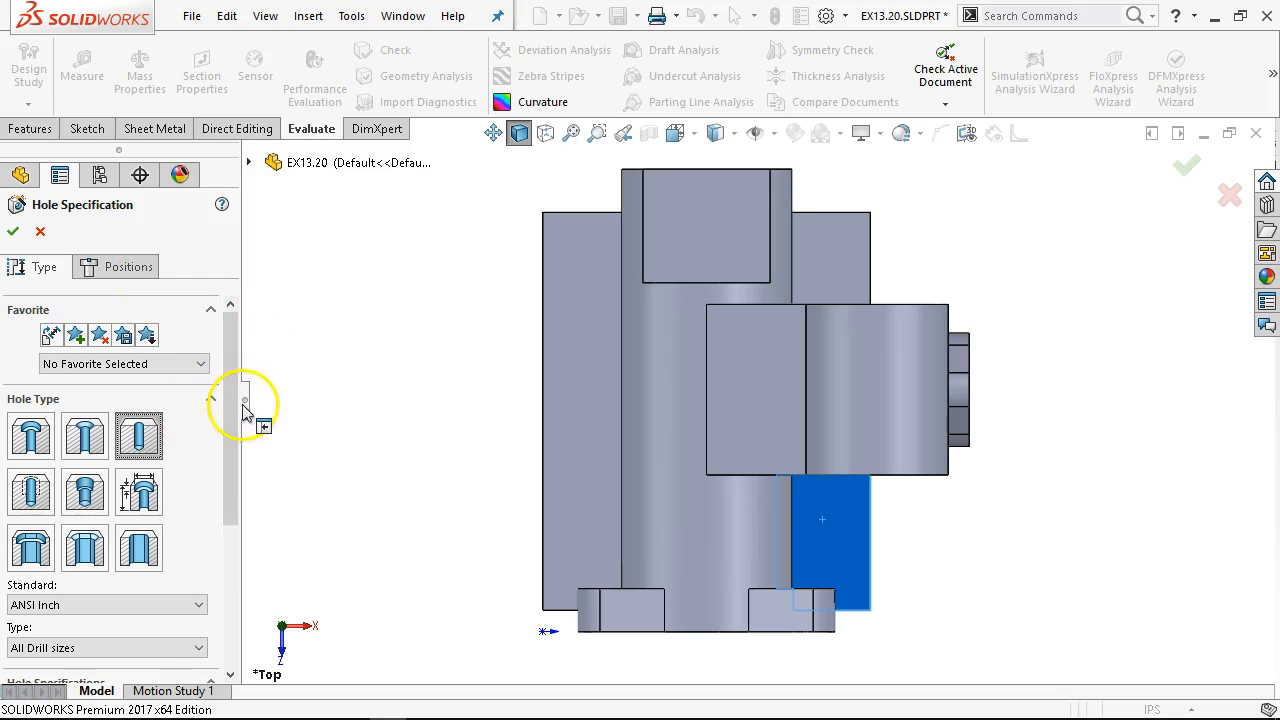
pyautogui.moveTo(226, 415); pyautogui.dragTo(249, 566)
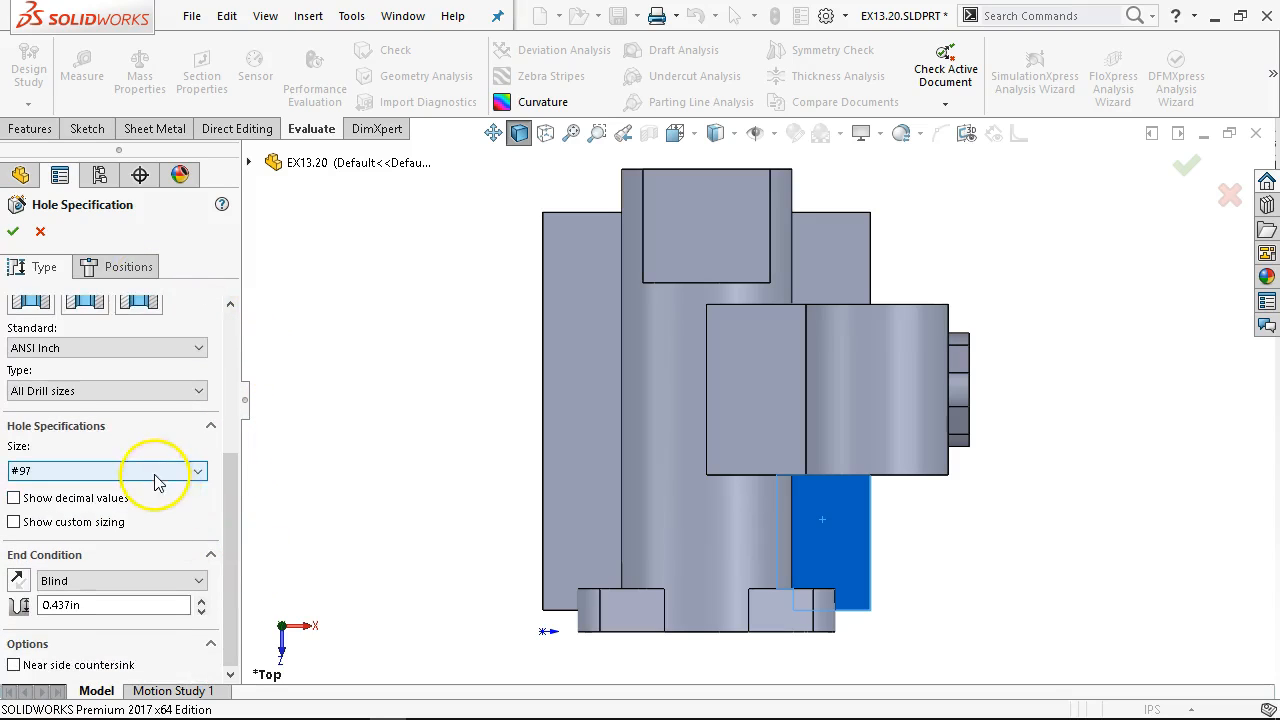
pyautogui.click(112, 392)
pyautogui.click(70, 437)
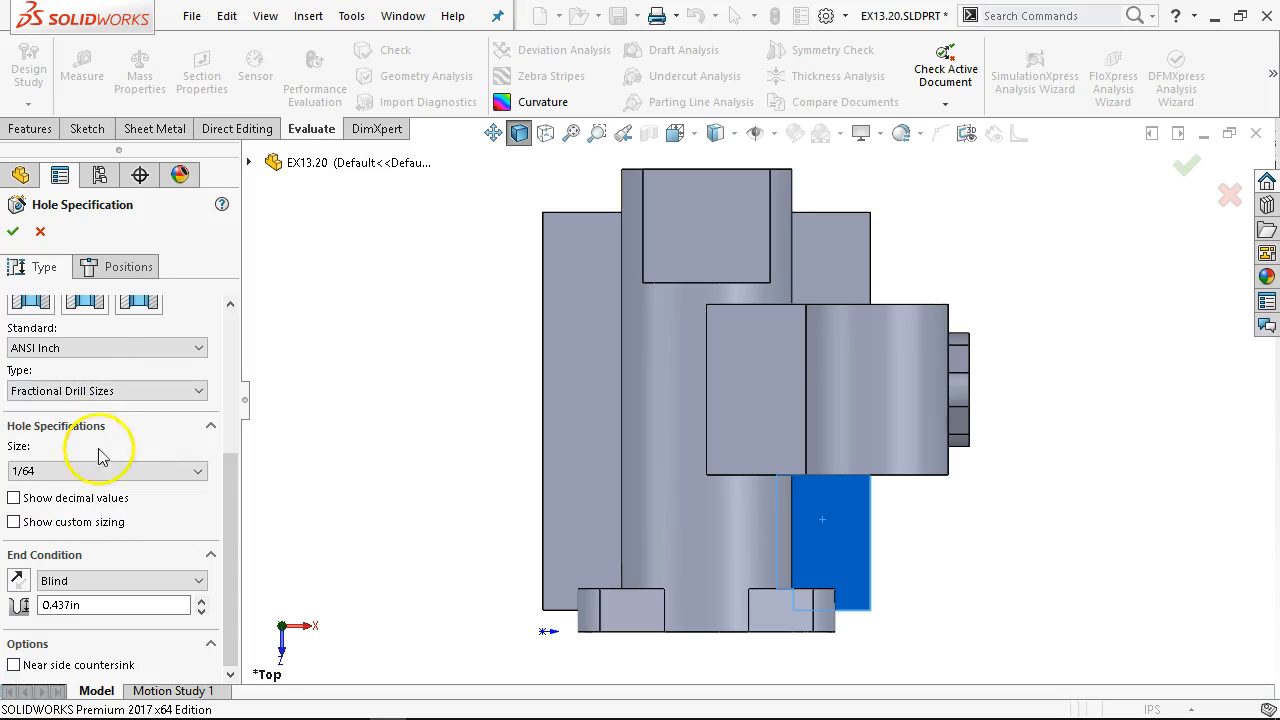
# Show decimal values for the drill sizes and set the hole size to 21/32 (0.65625 in)
pyautogui.click(120, 470)
pyautogui.scroll(-4, 83, 575)
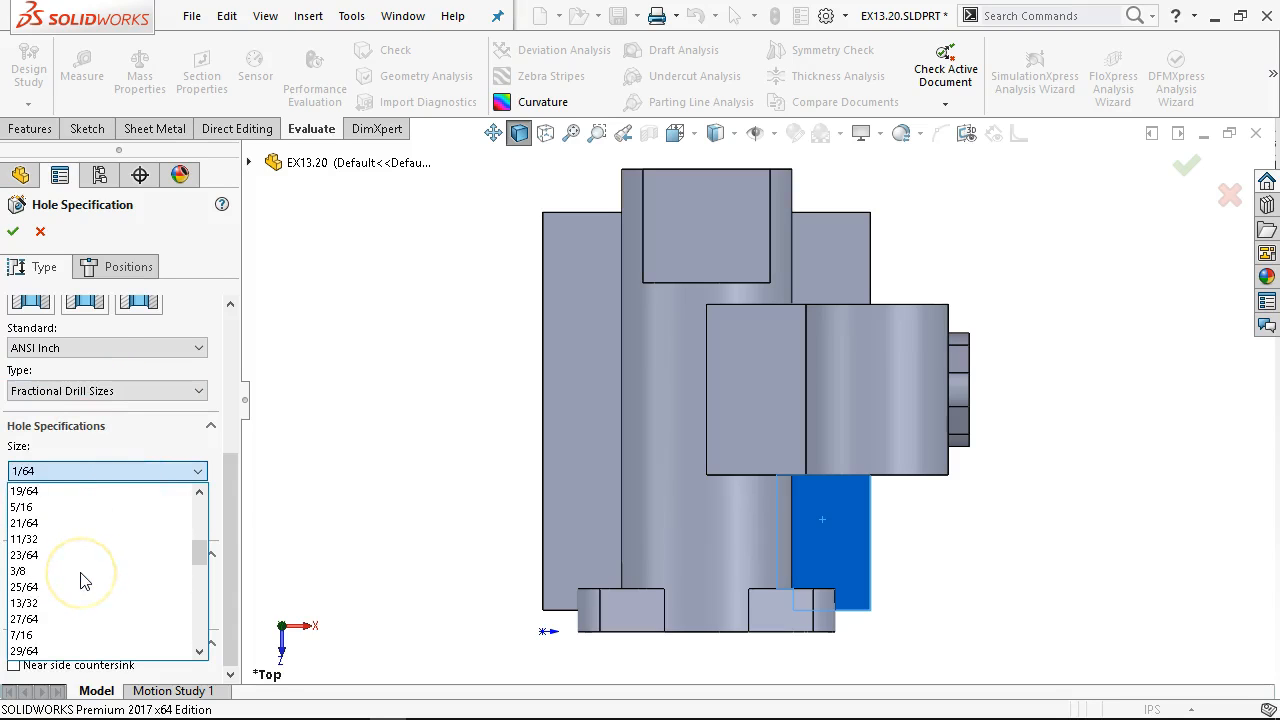
pyautogui.scroll(-2, 92, 555)
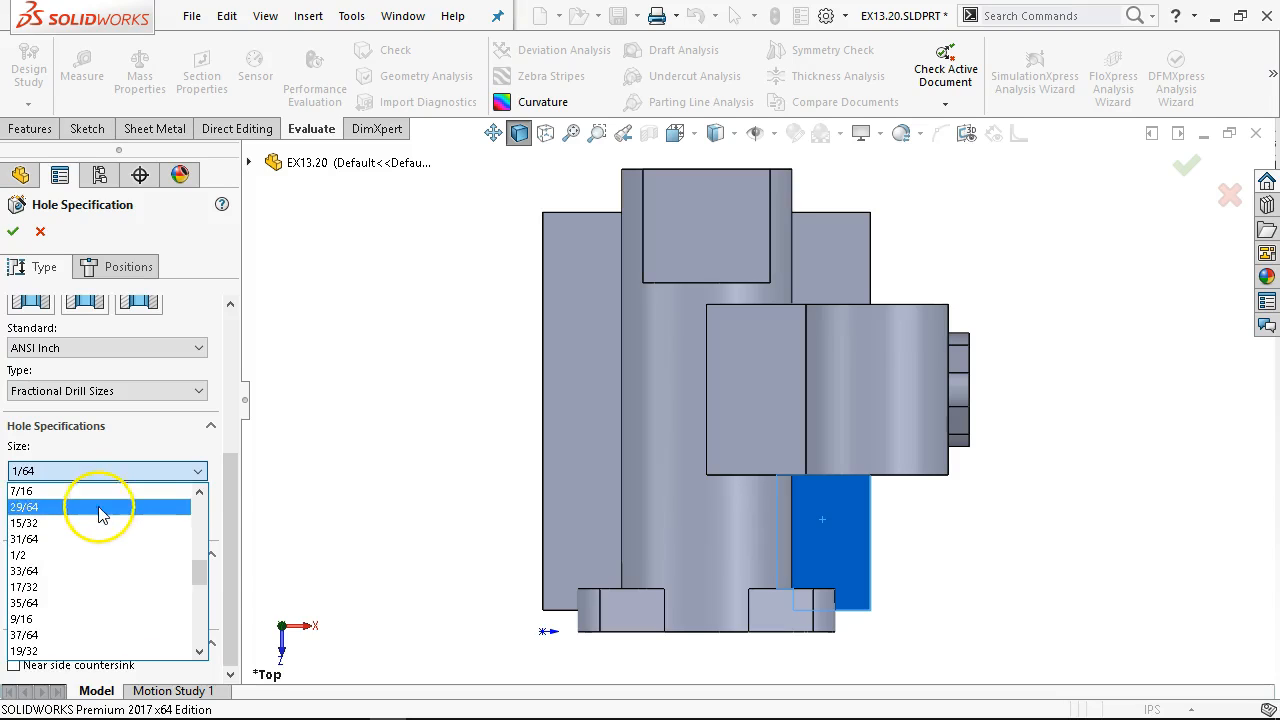
pyautogui.scroll(-1, 110, 530)
pyautogui.scroll(-1, 120, 530)
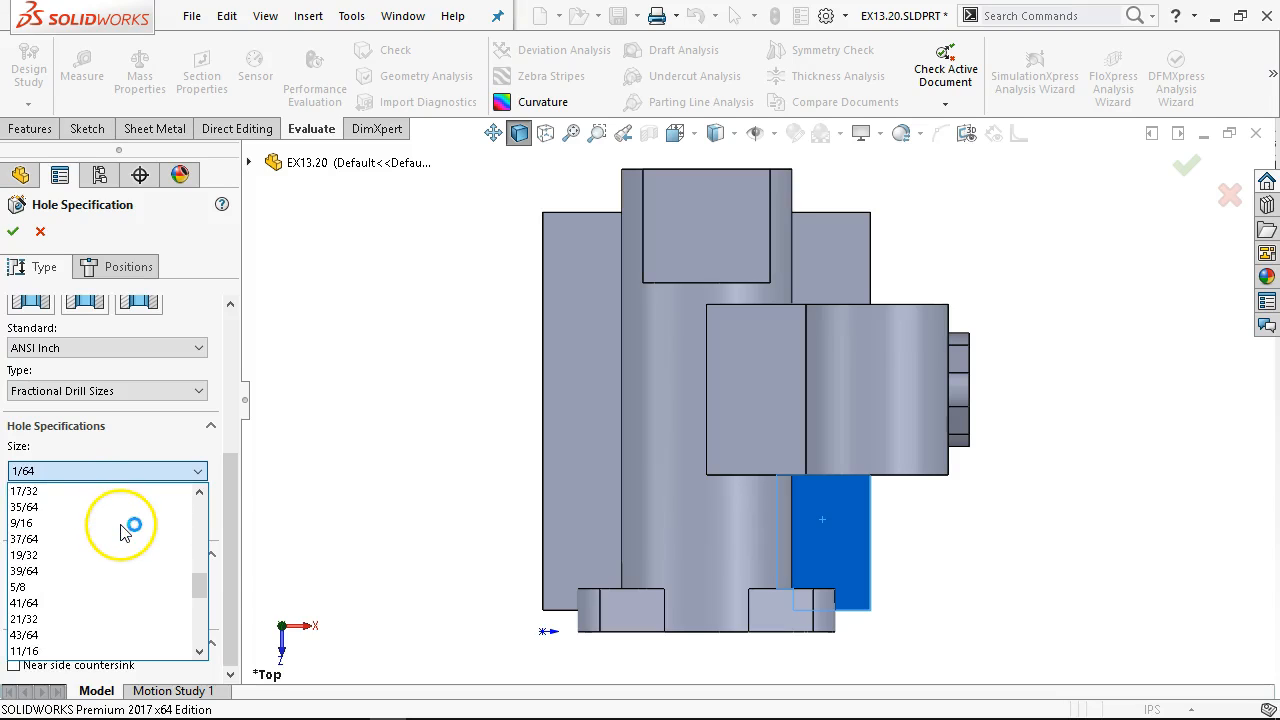
pyautogui.click(100, 603)
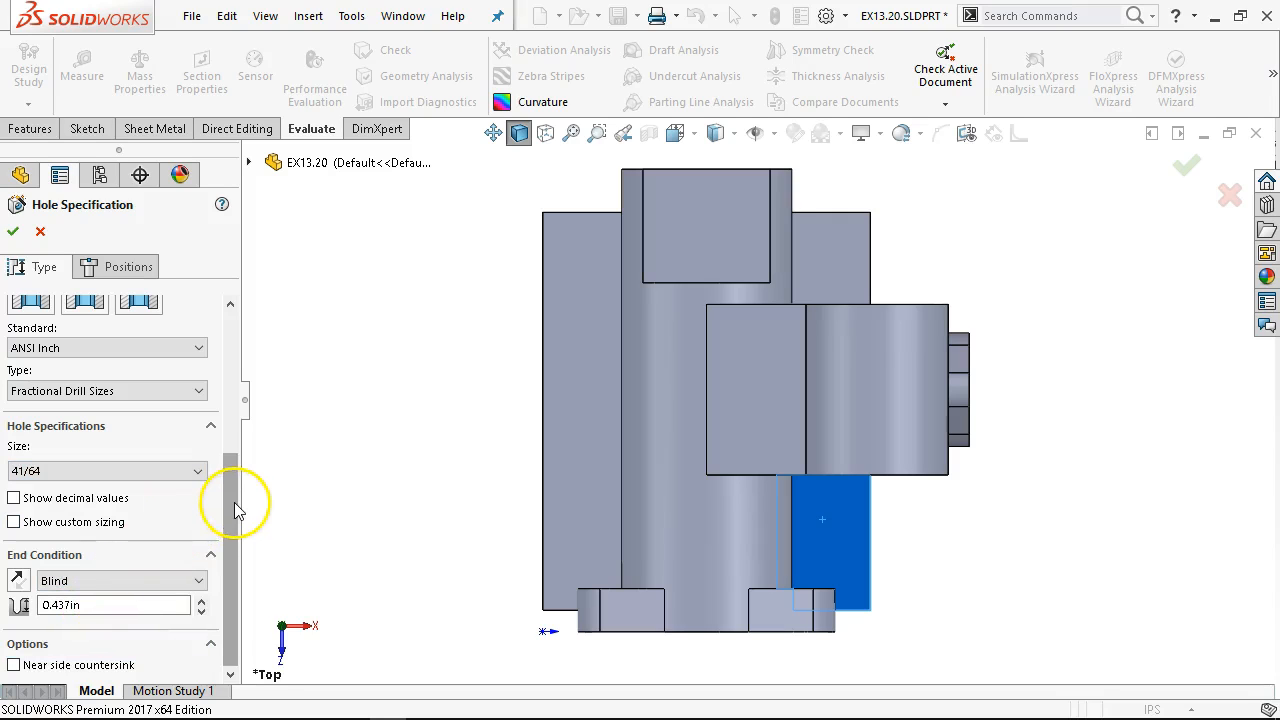
pyautogui.click(18, 498)
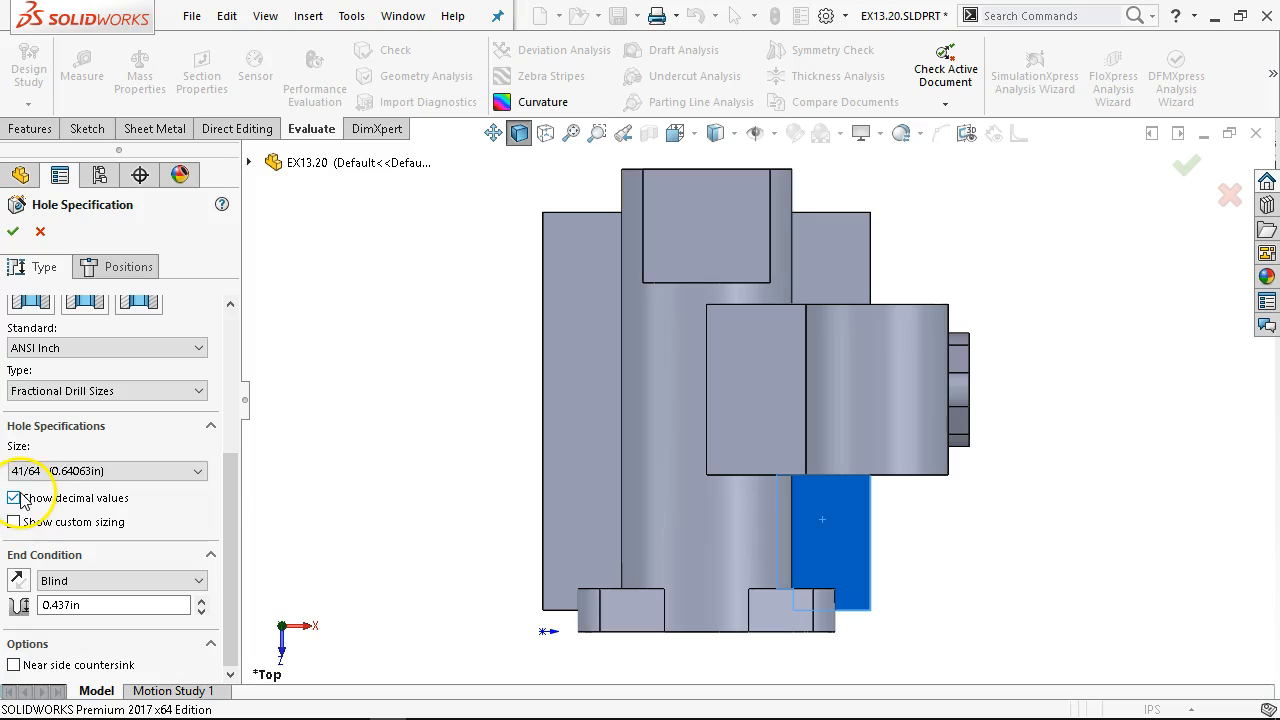
pyautogui.click(199, 478)
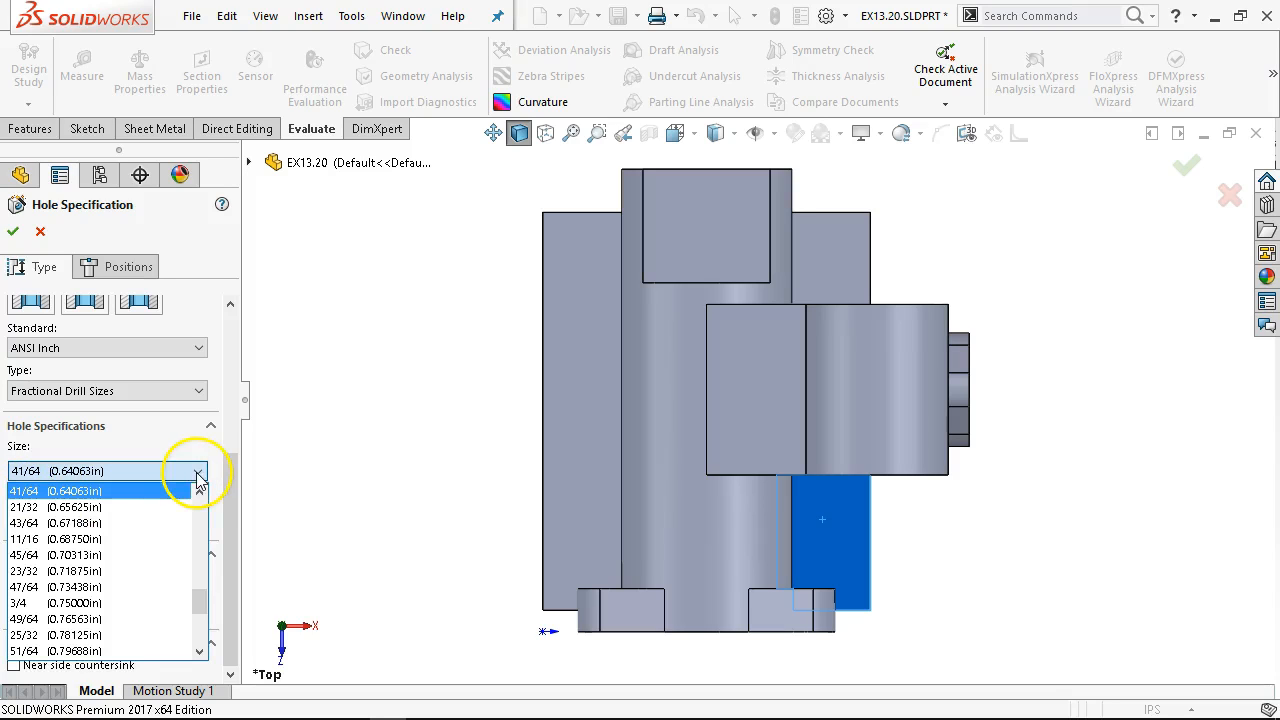
pyautogui.click(128, 509)
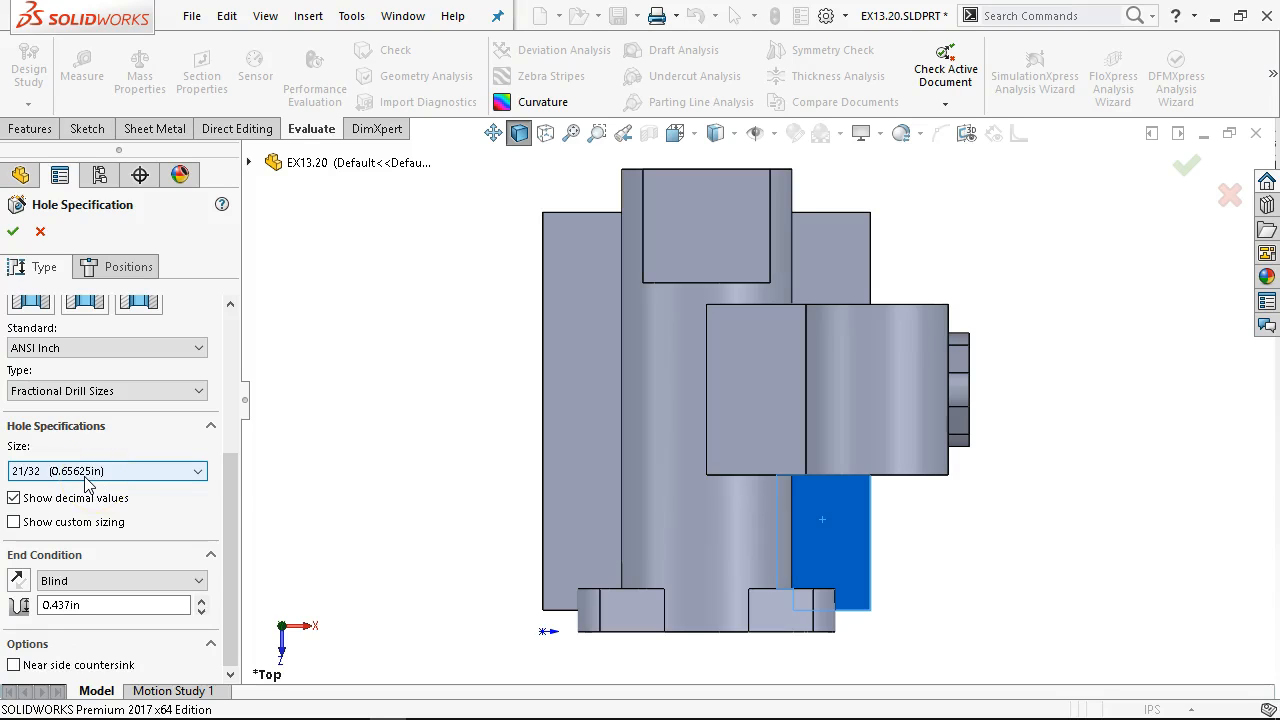
pyautogui.click(110, 329)
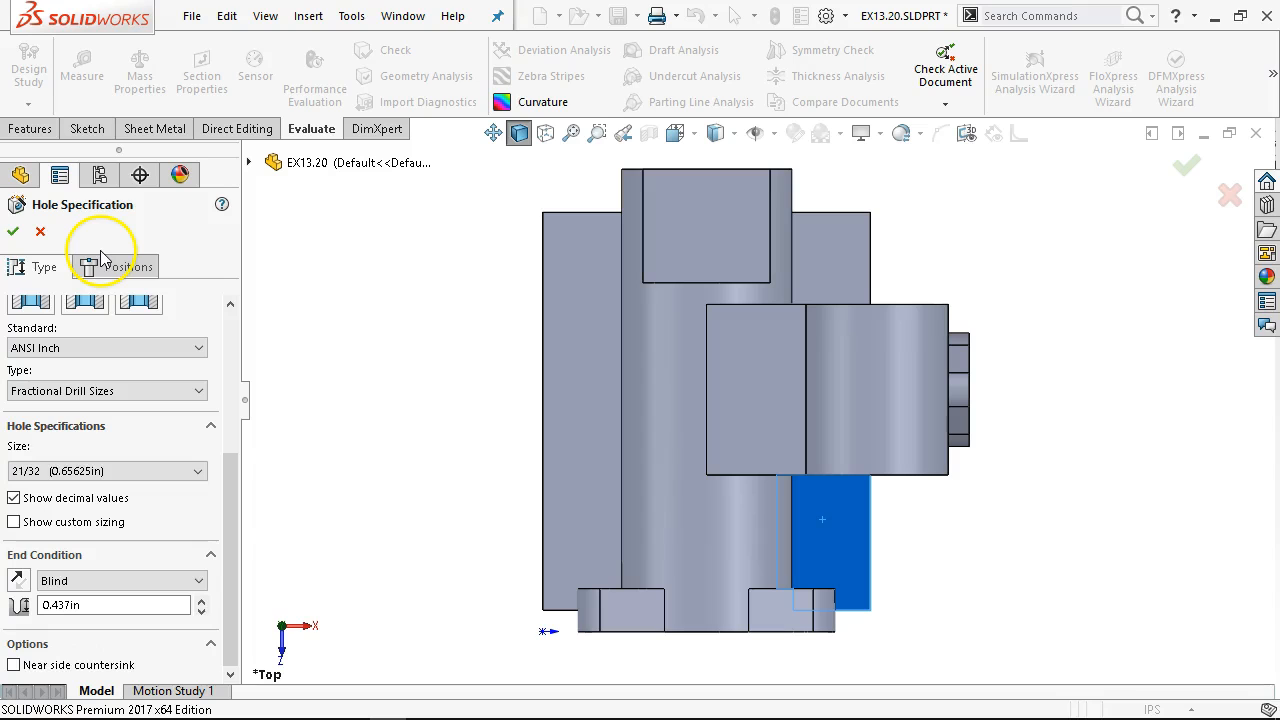
# Set the hole's end condition to Through All
pyautogui.click(136, 268)
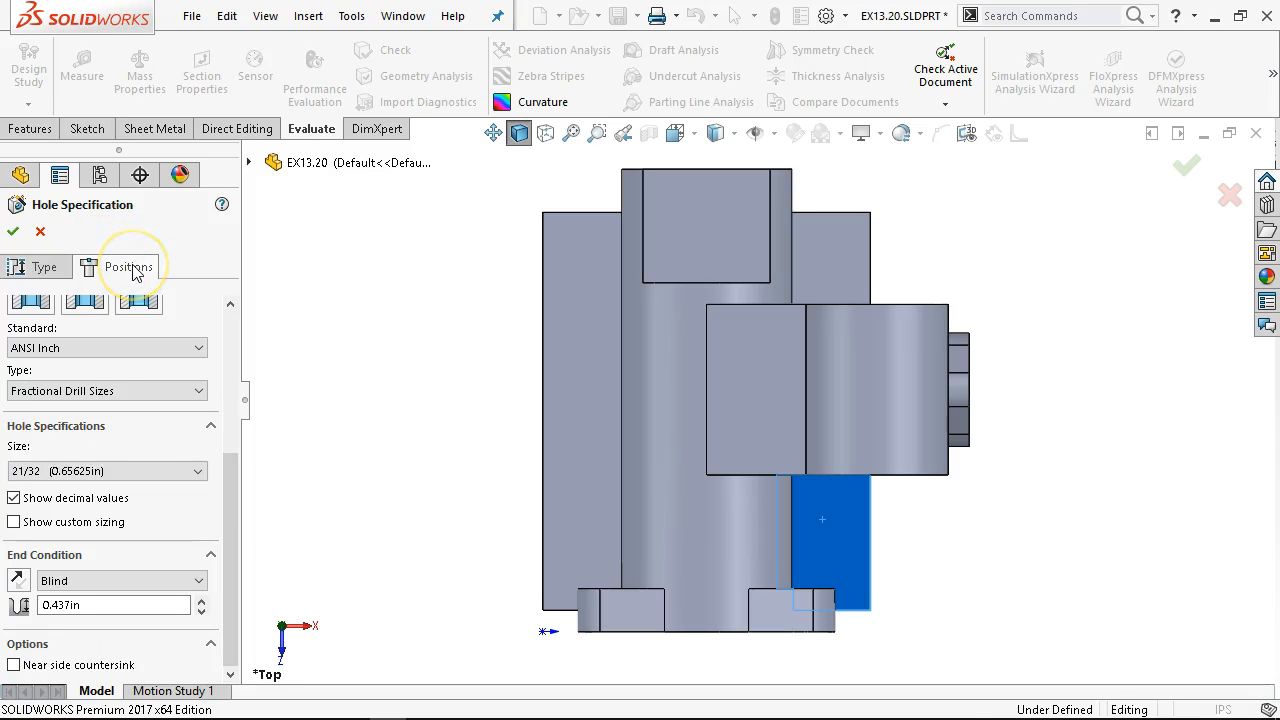
pyautogui.click(44, 267)
pyautogui.moveTo(229, 487); pyautogui.dragTo(228, 574)
pyautogui.moveTo(230, 503); pyautogui.dragTo(236, 563)
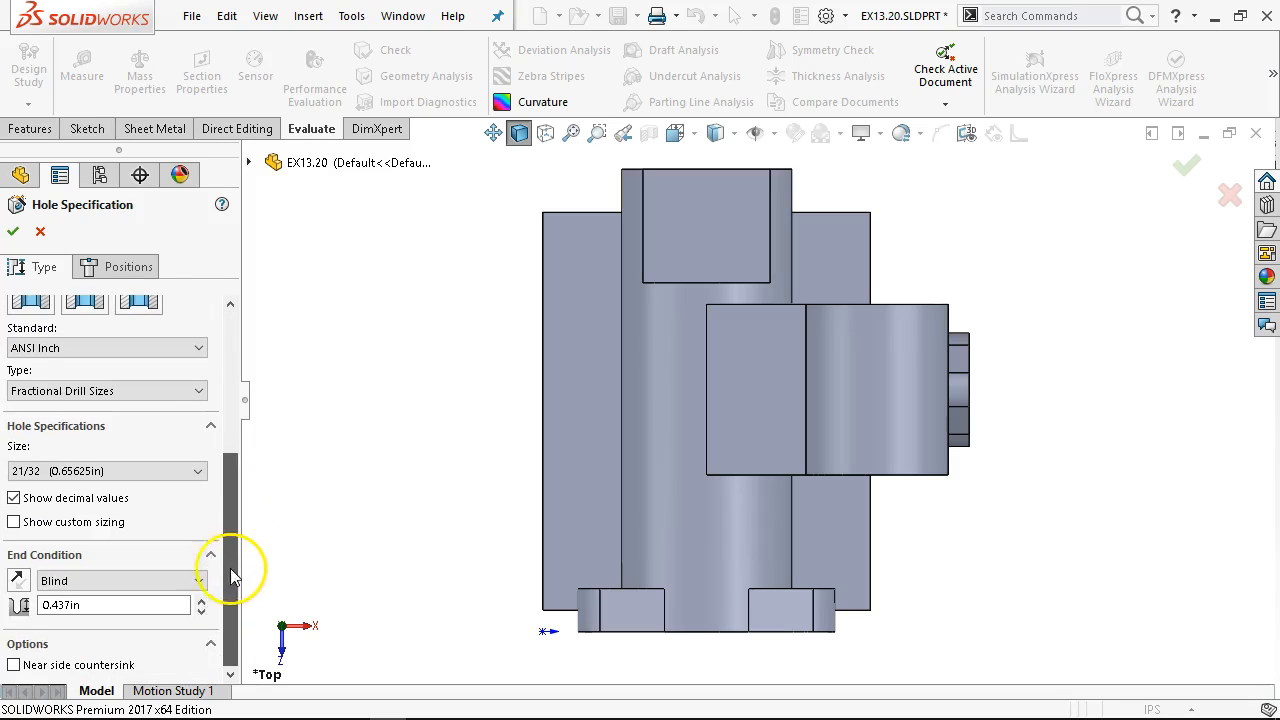
pyautogui.click(200, 581)
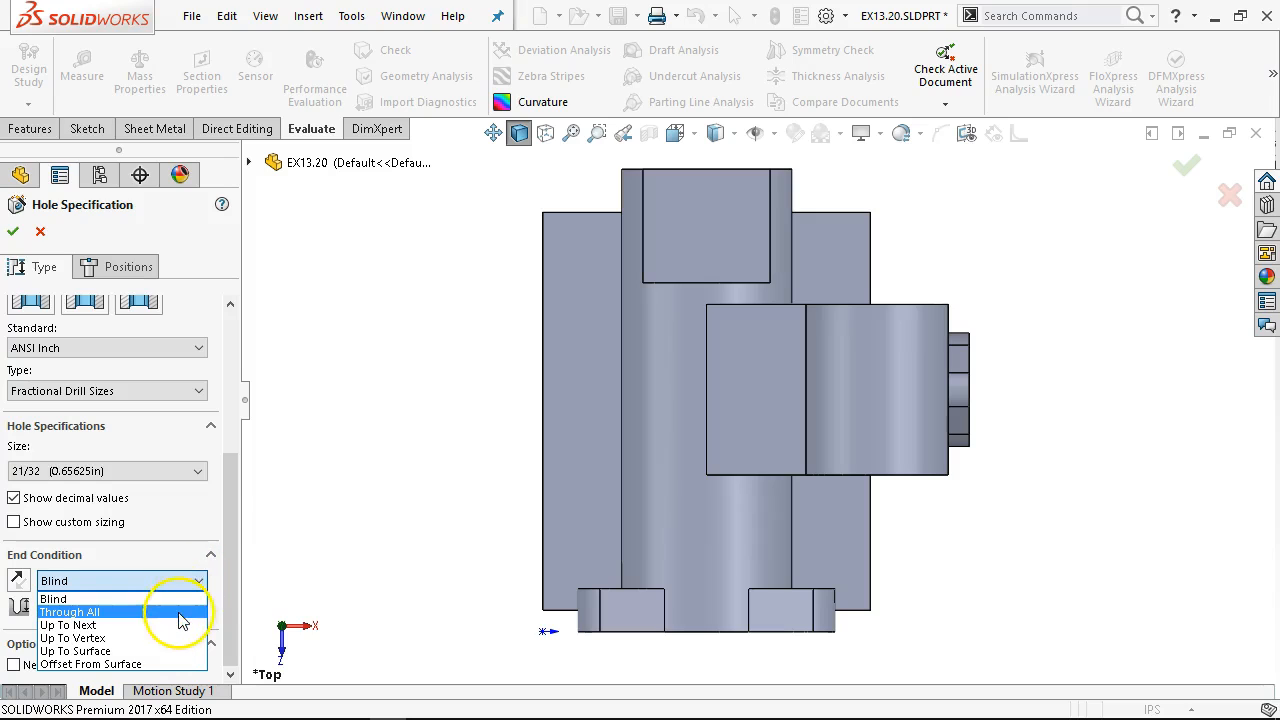
pyautogui.click(179, 613)
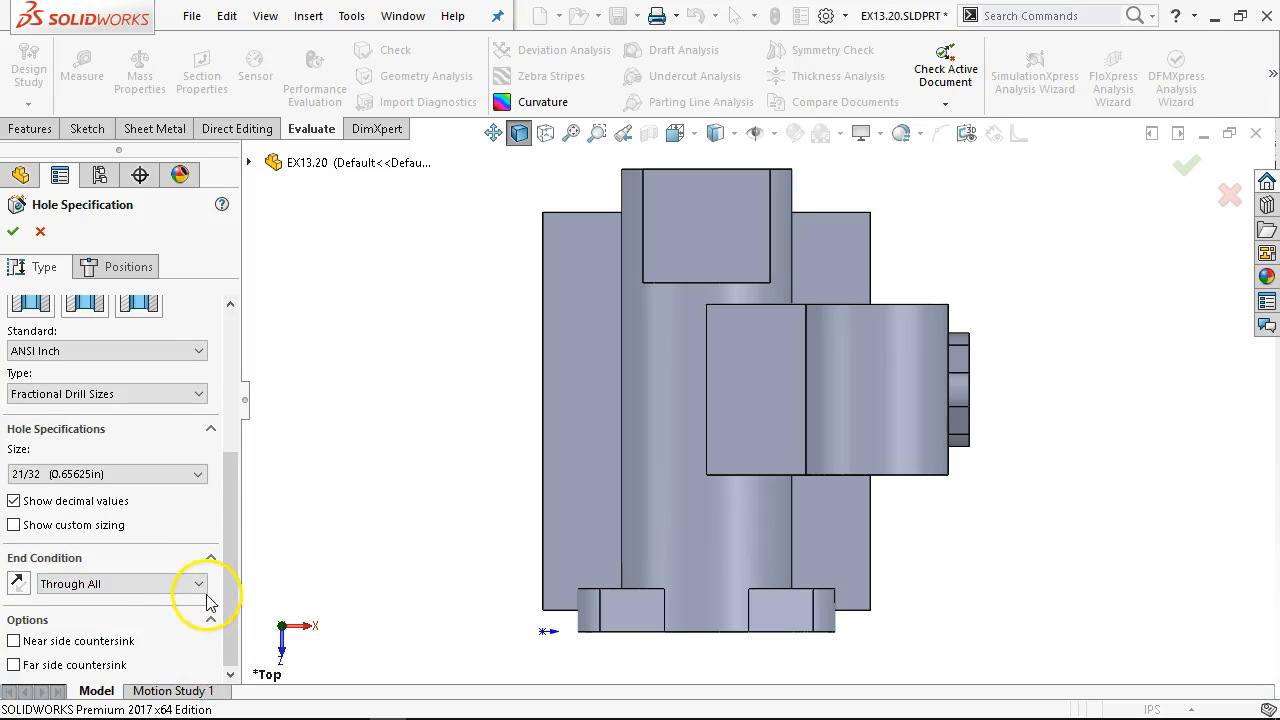
pyautogui.click(128, 288)
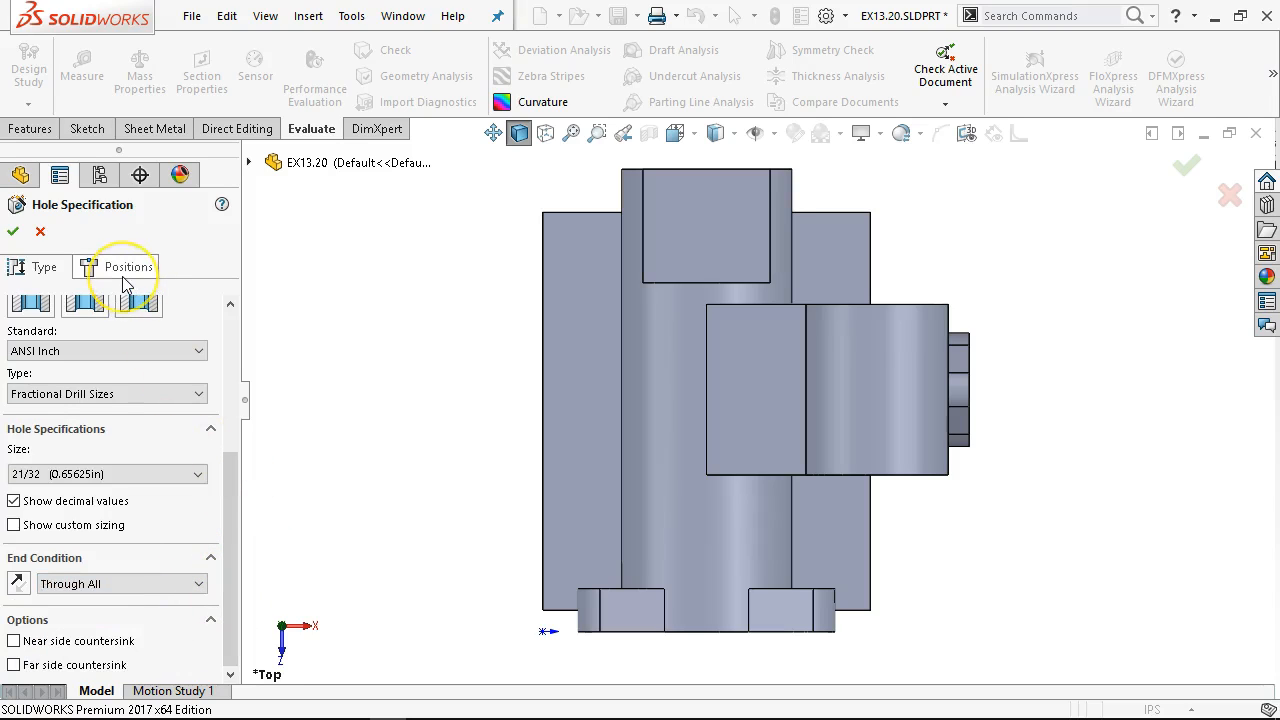
pyautogui.moveTo(238, 472); pyautogui.dragTo(231, 340)
# Place four hole points on the base plate's top face, one near each corner, and end point placement
pyautogui.click(104, 262)
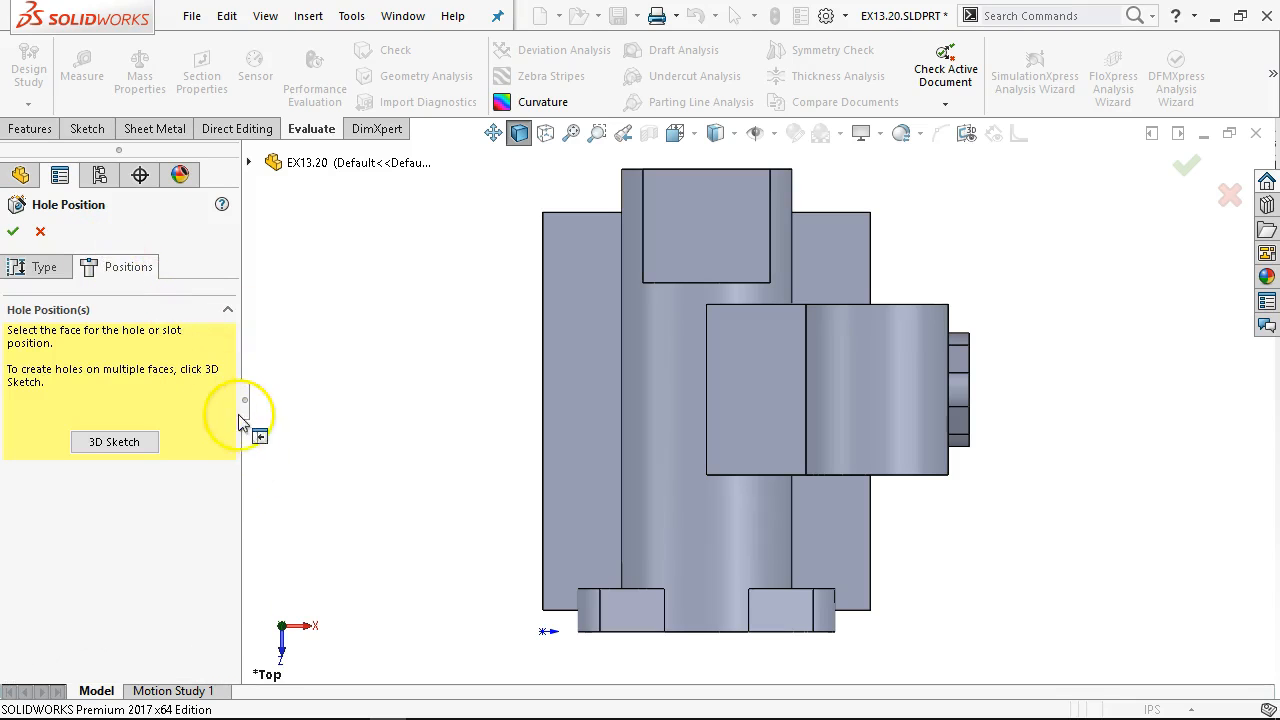
pyautogui.click(832, 540)
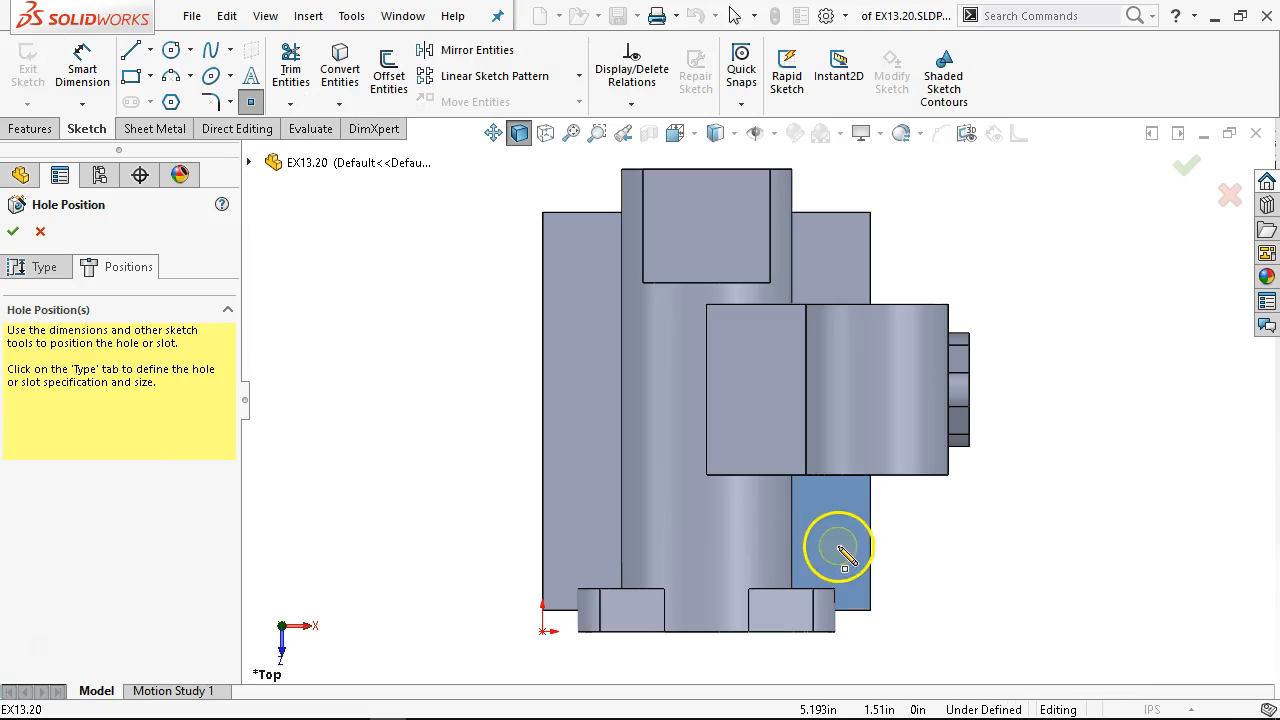
pyautogui.click(820, 237)
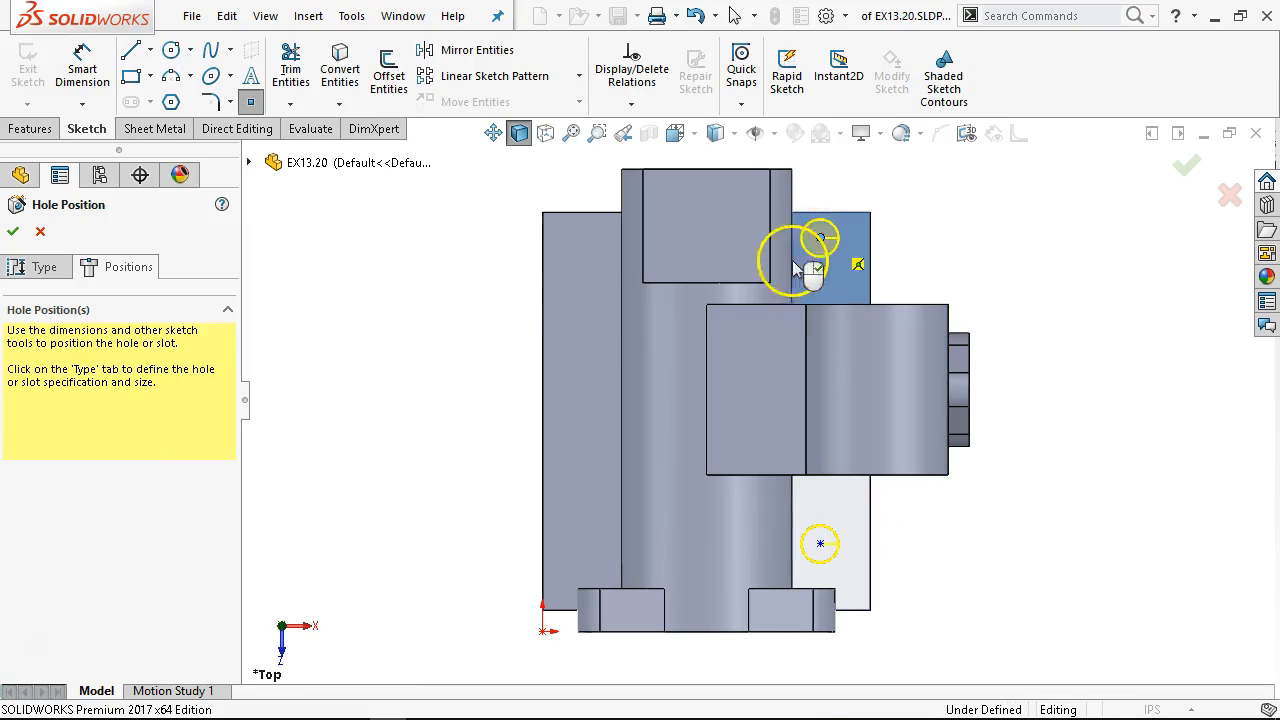
pyautogui.click(570, 237)
pyautogui.click(576, 543)
pyautogui.rightClick(422, 434)
pyautogui.click(455, 443)
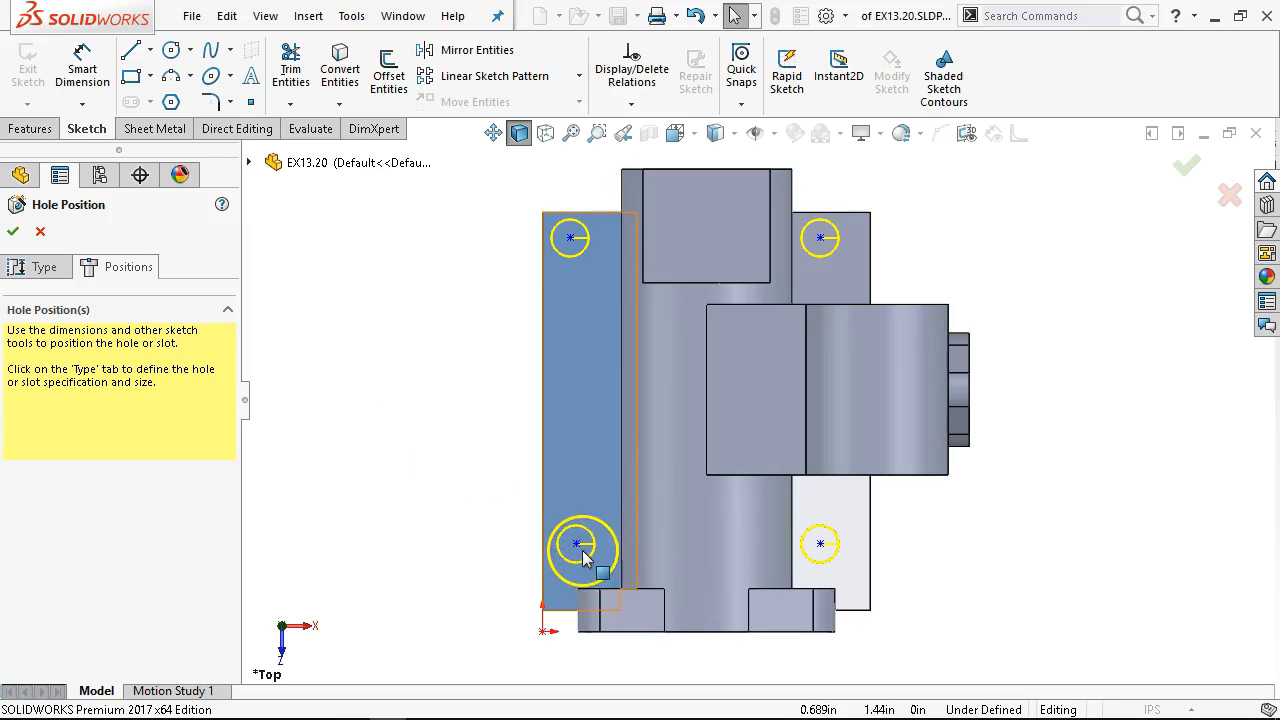
# Align the two left hole points vertically with each other, and do the same for the two right hole points
pyautogui.click(577, 545)
pyautogui.keyDown('ctrl'); pyautogui.click(571, 237); pyautogui.keyUp('ctrl')
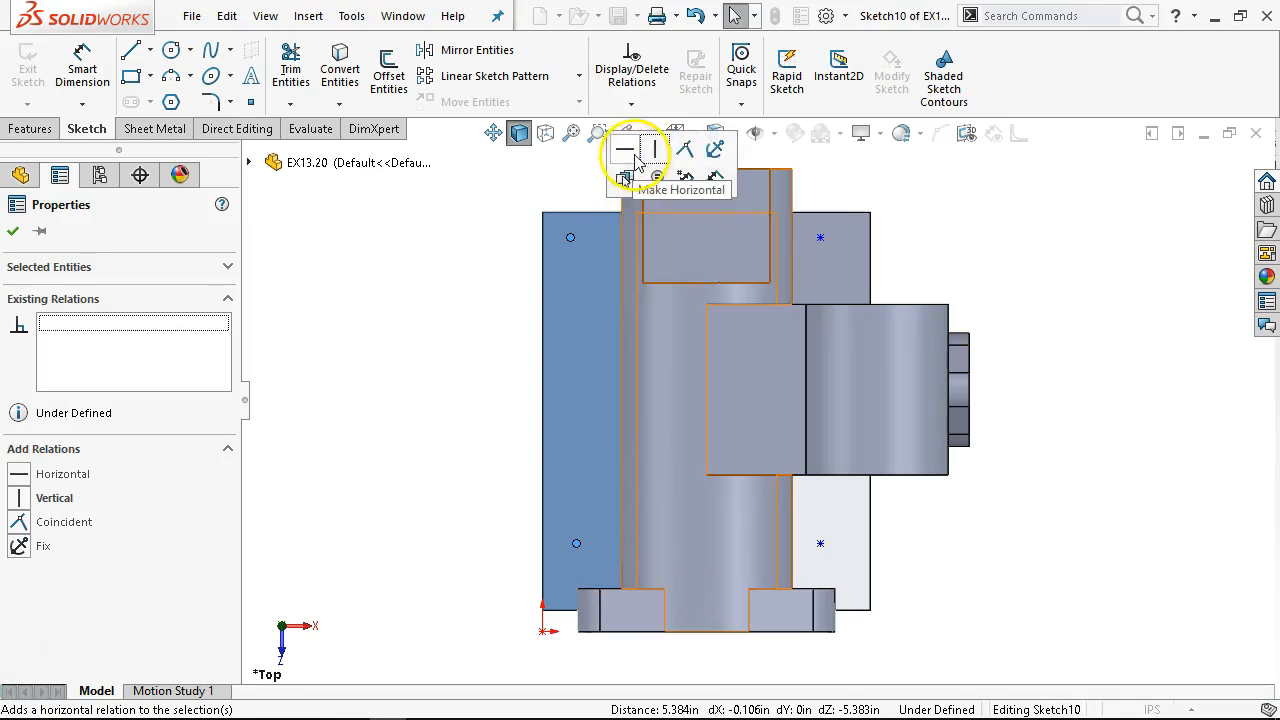
pyautogui.click(655, 149)
pyautogui.click(814, 239)
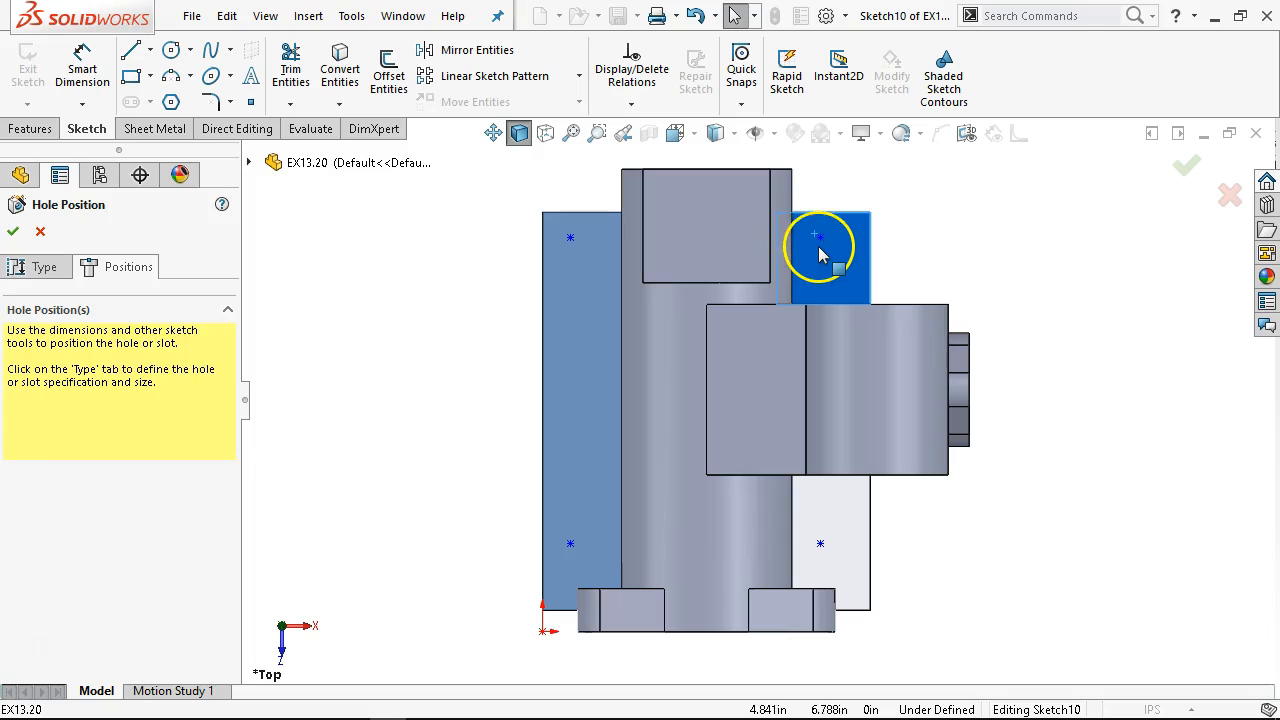
pyautogui.click(820, 240)
pyautogui.keyDown('ctrl'); pyautogui.click(820, 543); pyautogui.keyUp('ctrl')
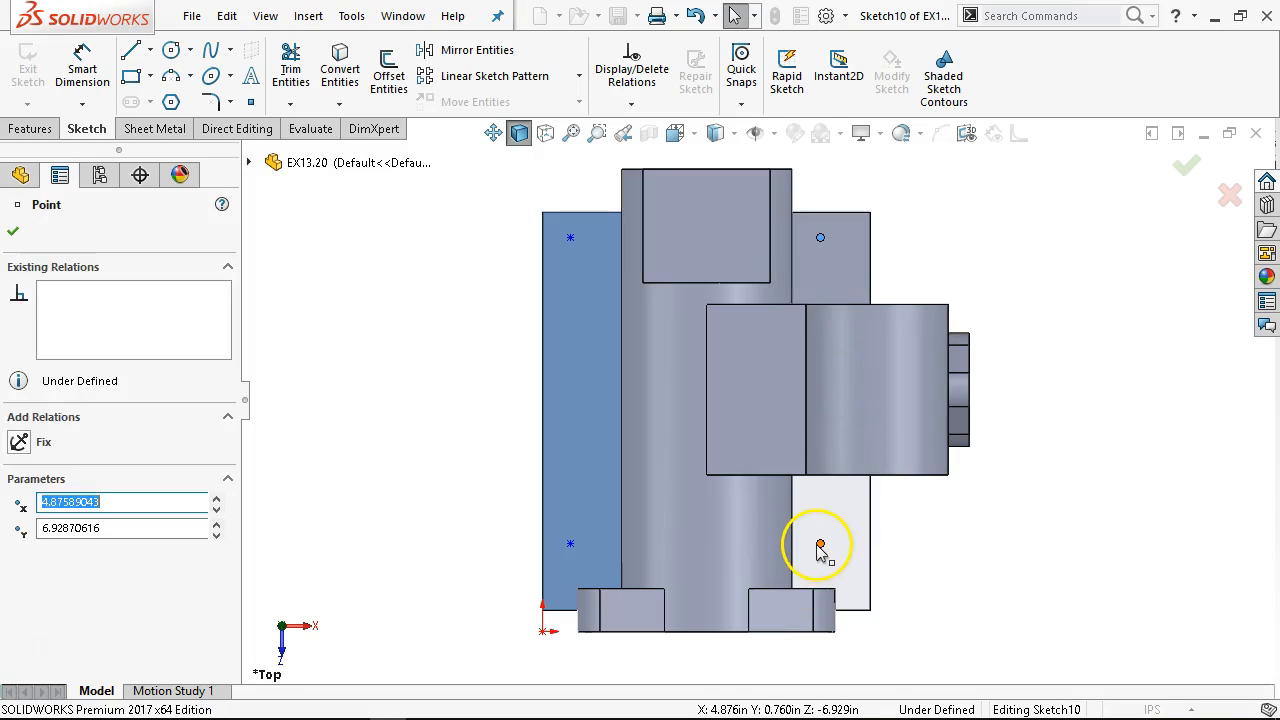
pyautogui.keyDown('ctrl'); pyautogui.click(870, 540); pyautogui.keyUp('ctrl')
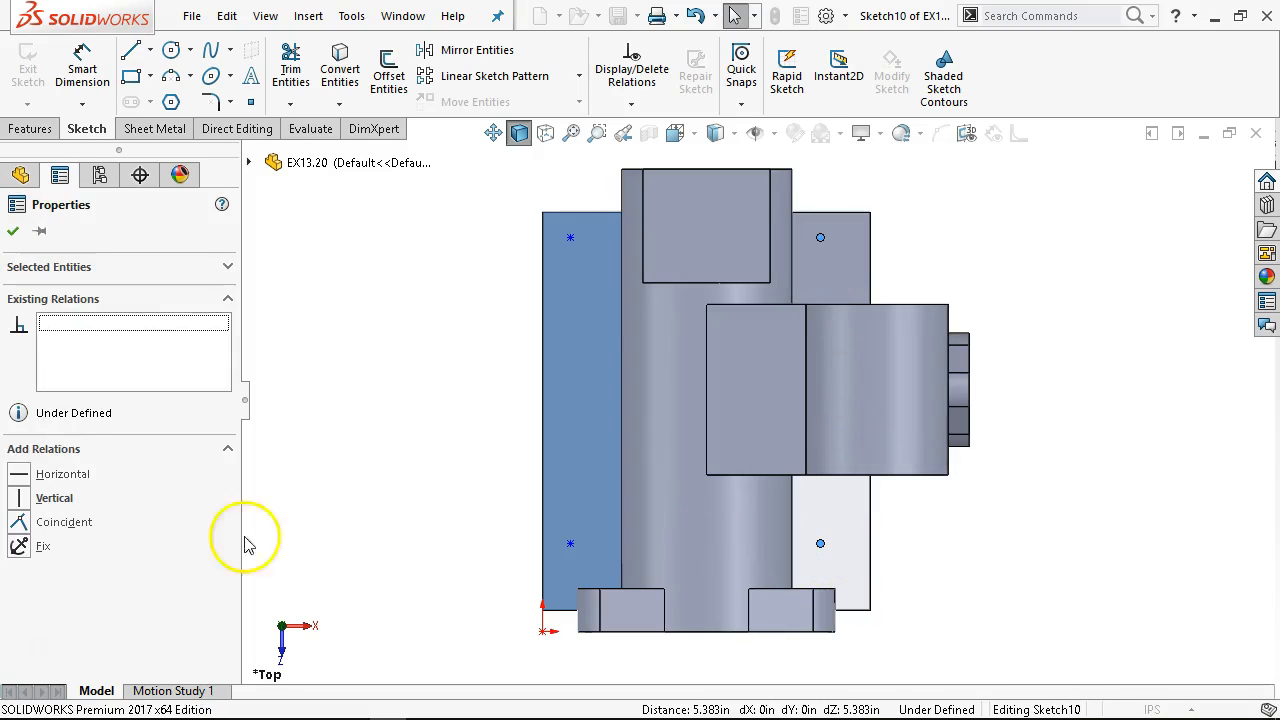
pyautogui.click(54, 497)
pyautogui.press('Escape')
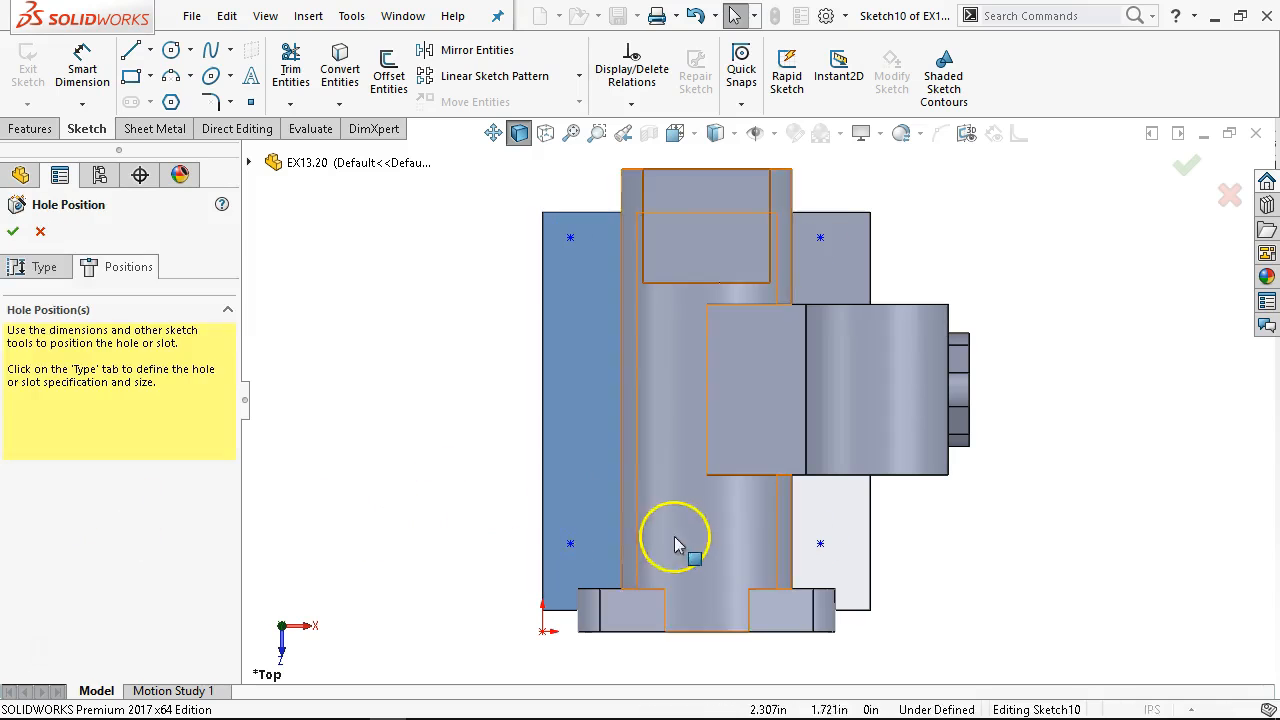
# Add horizontal relations between the two lower hole points and between the two upper hole points
pyautogui.click(570, 543)
pyautogui.keyDown('ctrl'); pyautogui.click(820, 543); pyautogui.keyUp('ctrl')
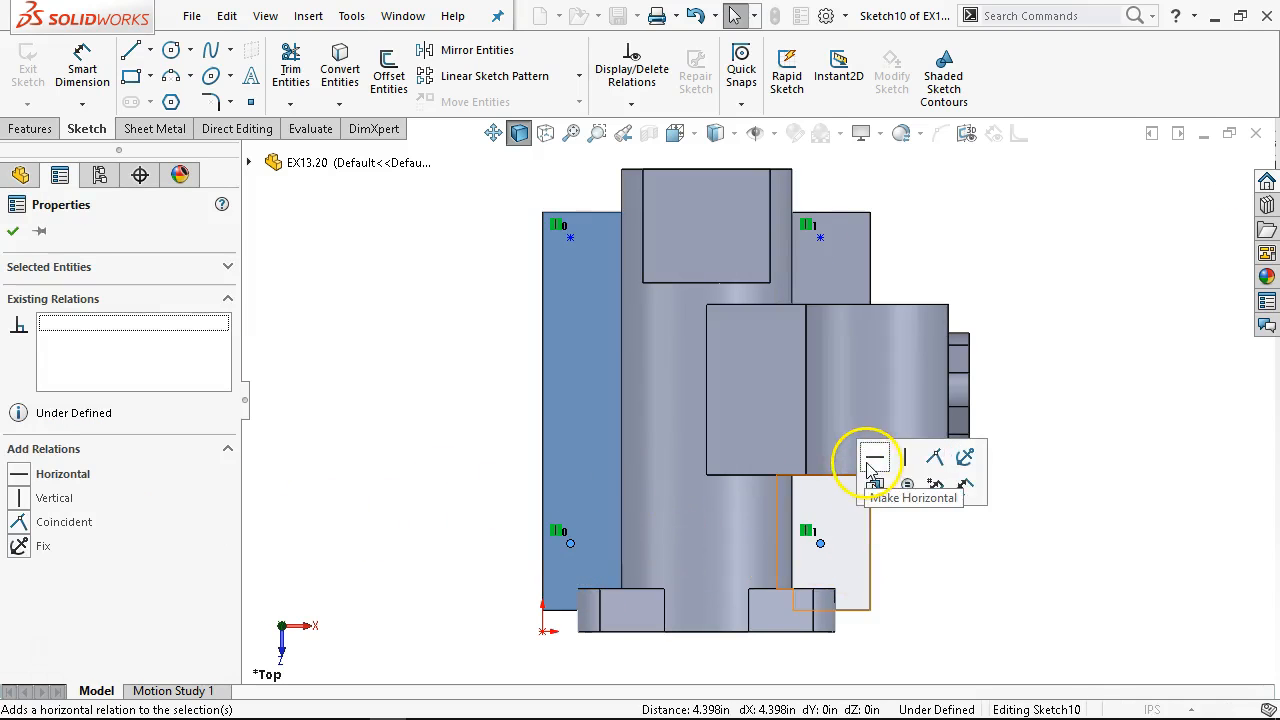
pyautogui.click(875, 457)
pyautogui.click(570, 237)
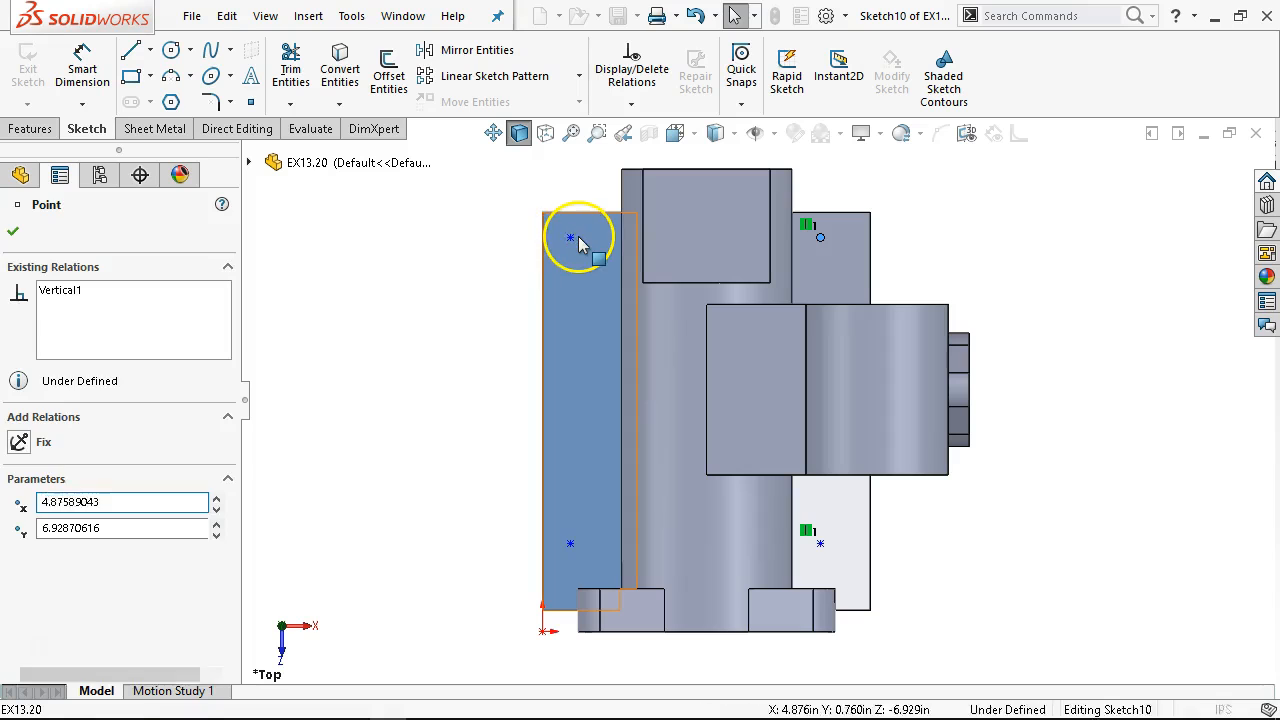
pyautogui.click(577, 241)
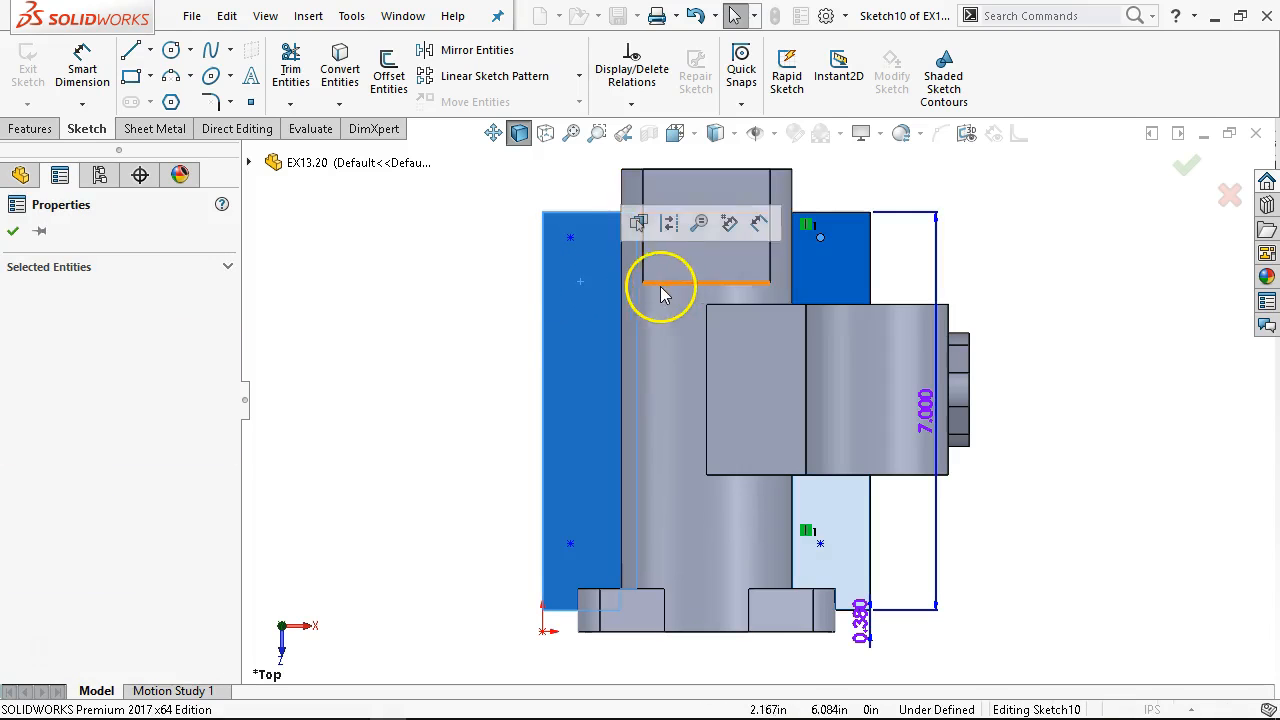
pyautogui.press('Escape')
pyautogui.click(570, 237)
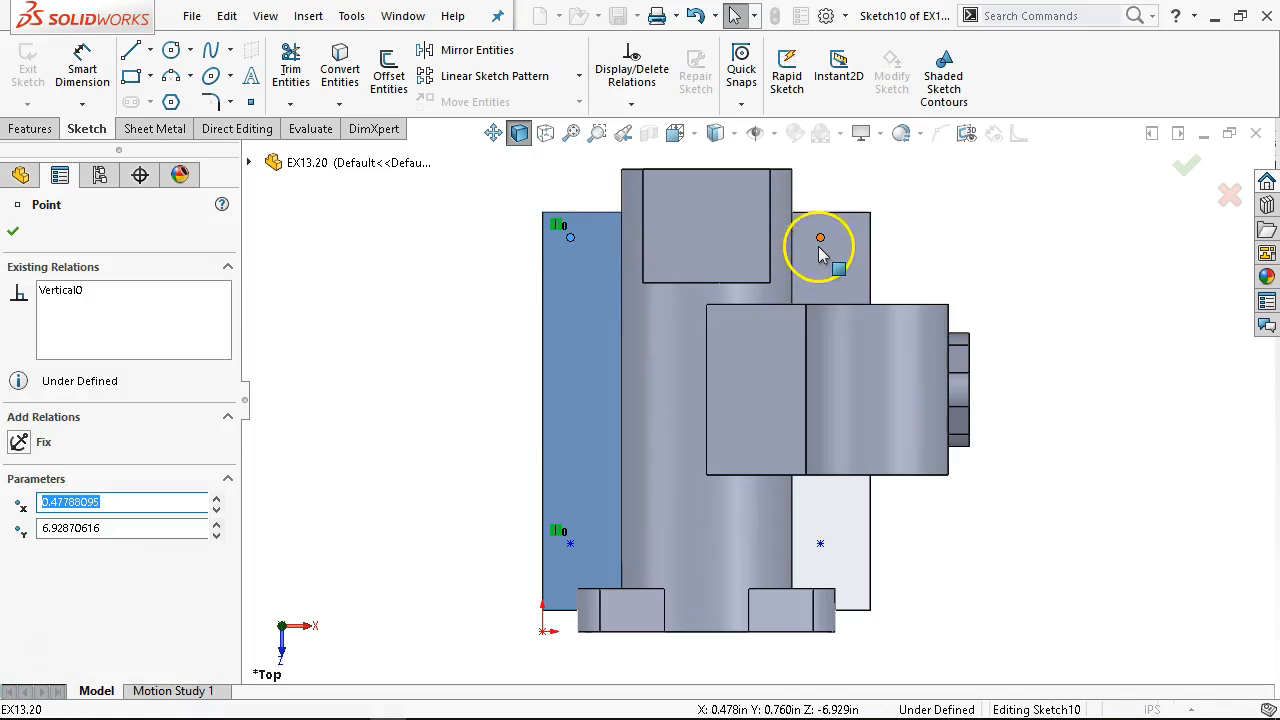
pyautogui.keyDown('ctrl'); pyautogui.click(820, 237); pyautogui.keyUp('ctrl')
pyautogui.click(875, 165)
pyautogui.click(1052, 362)
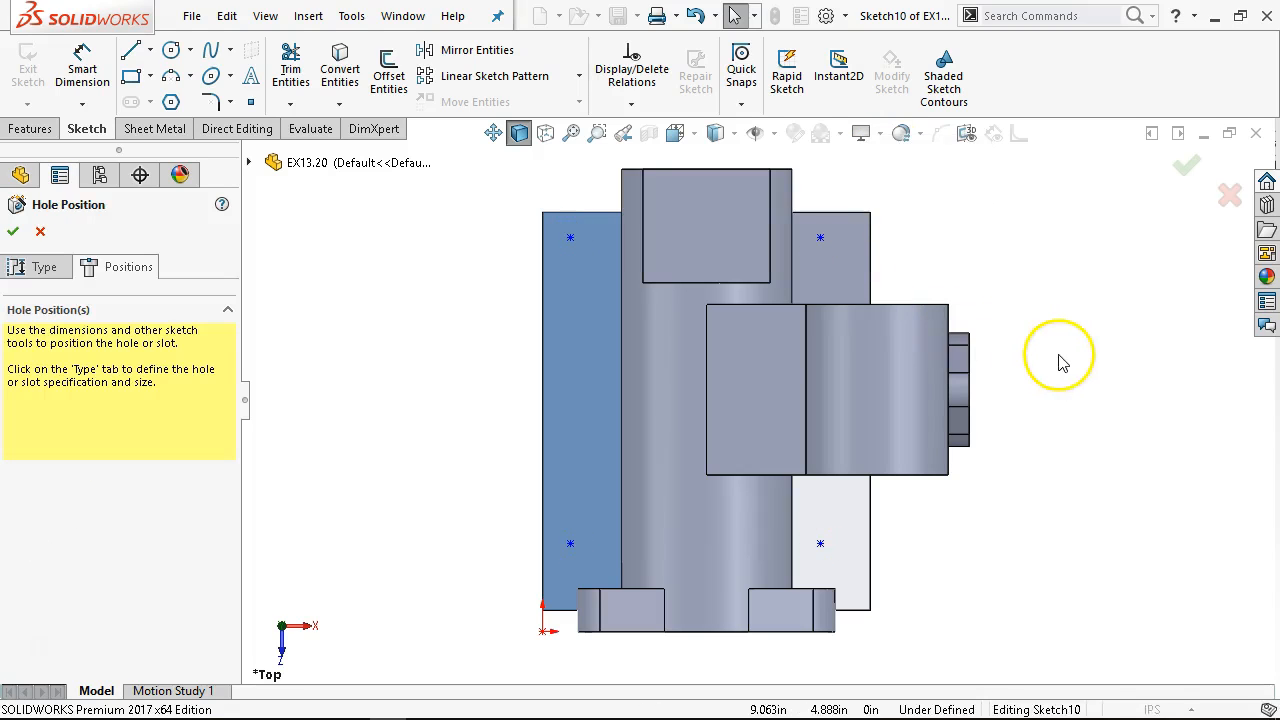
# Dimension the vertical spacing between the two right hole points as 4 in
pyautogui.click(82, 68)
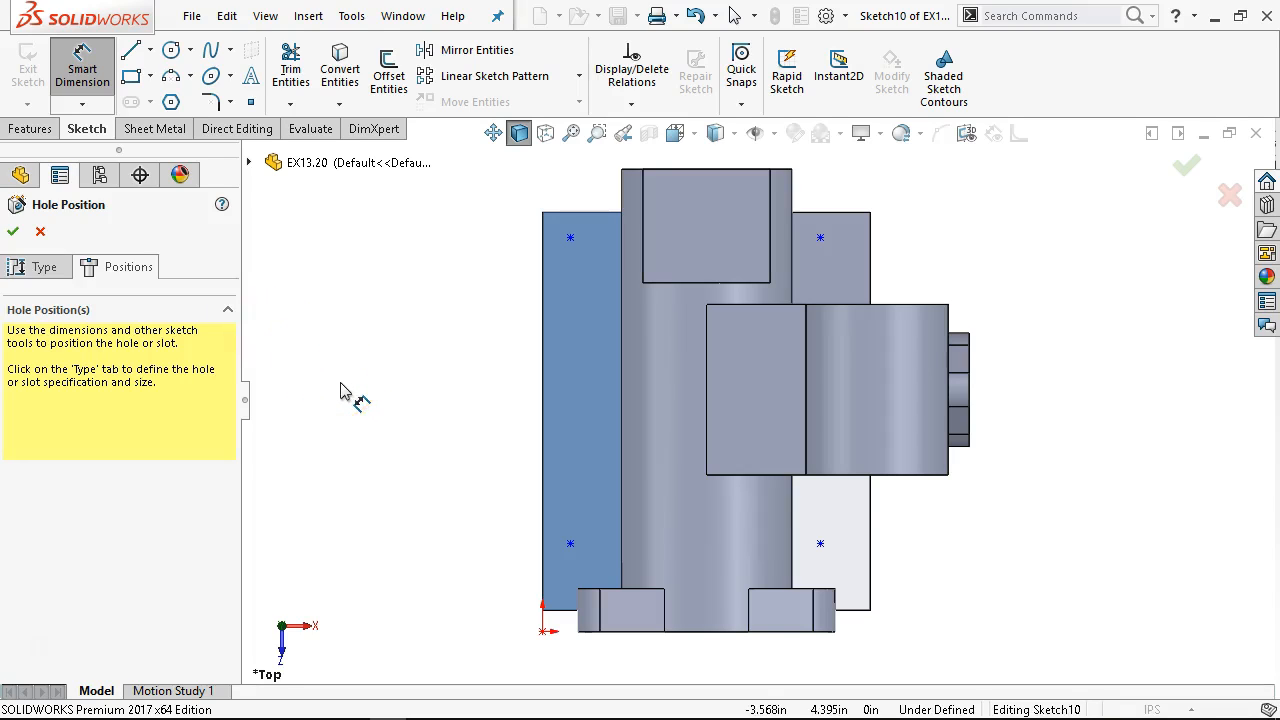
pyautogui.click(820, 545)
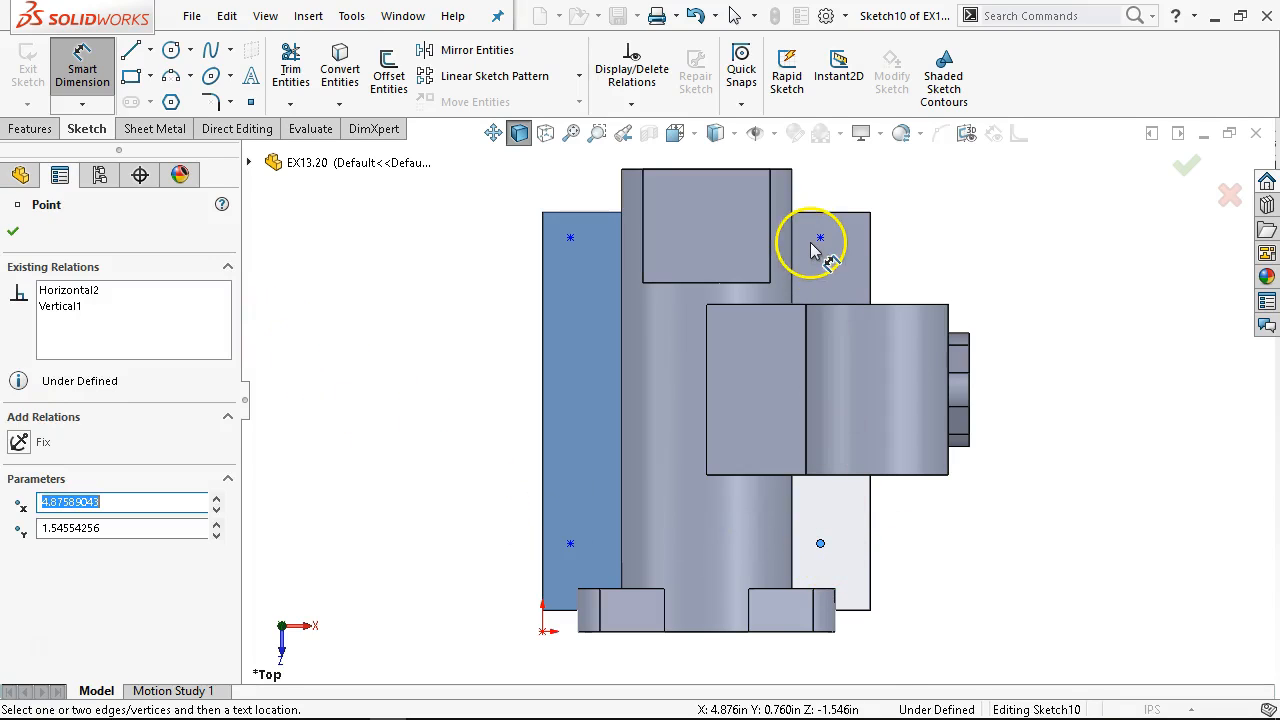
pyautogui.click(820, 238)
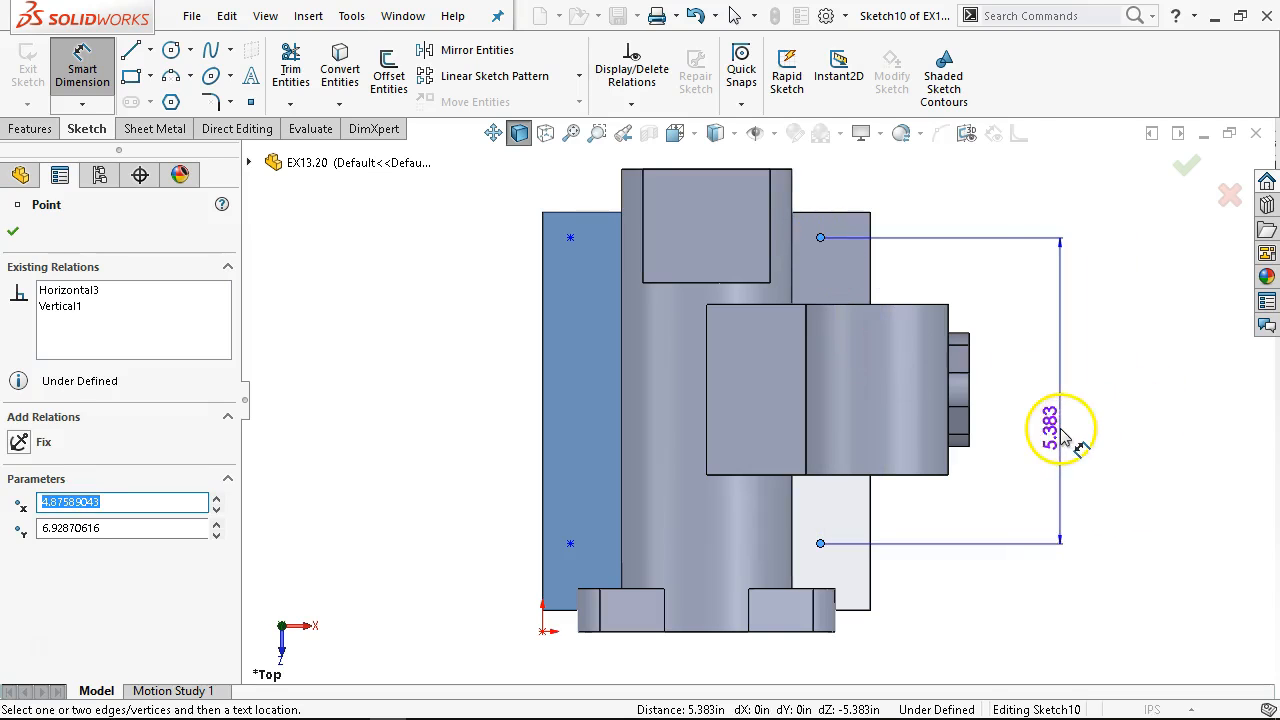
pyautogui.click(1064, 430)
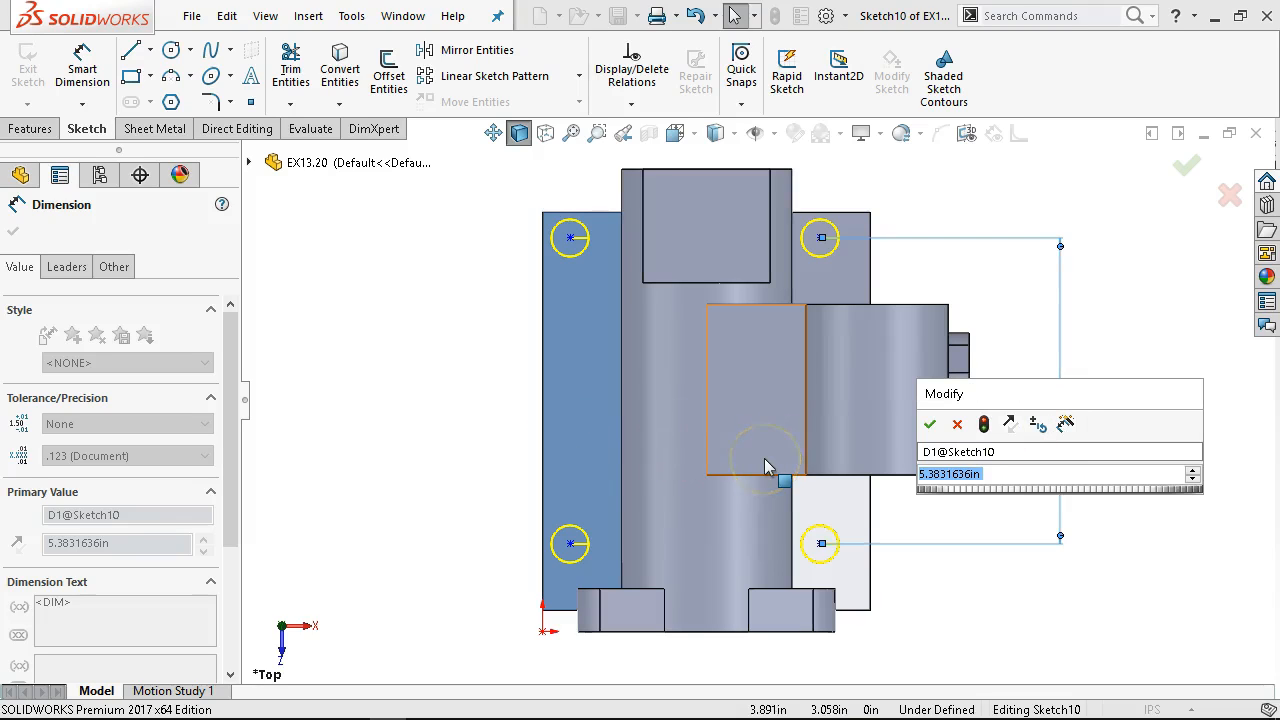
pyautogui.write('4')
pyautogui.click(929, 424)
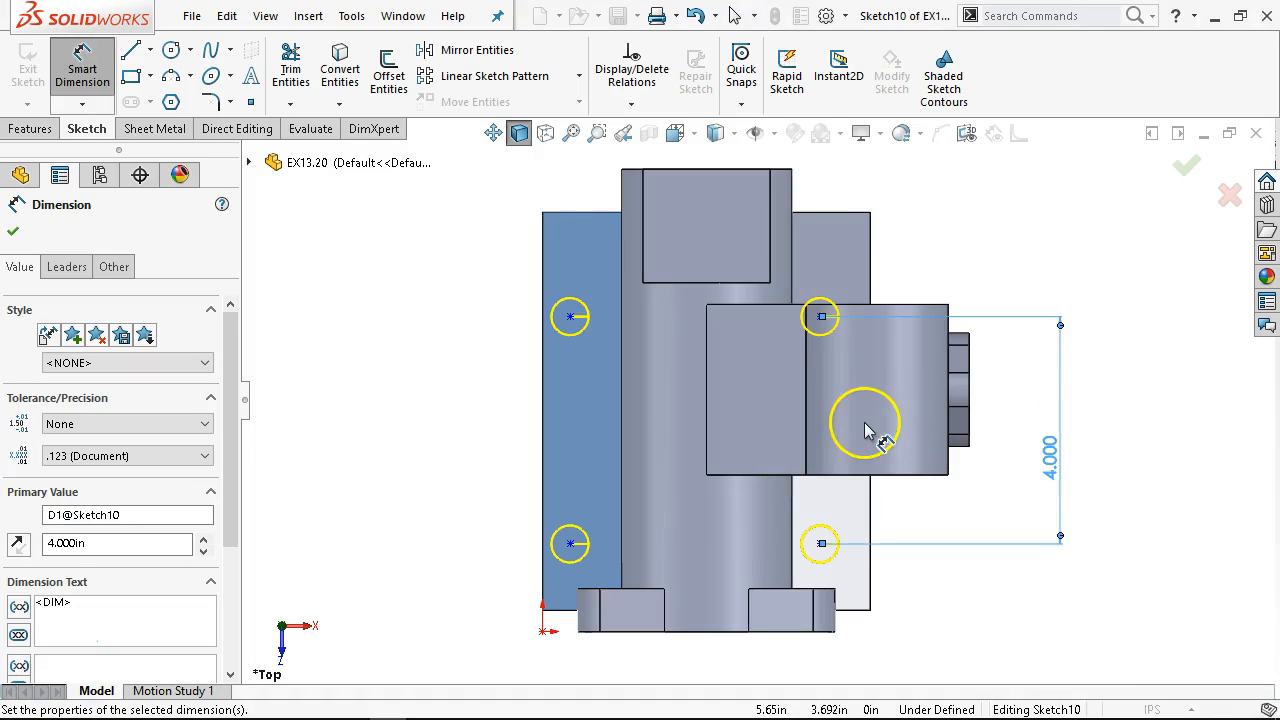
pyautogui.rightClick(457, 286)
pyautogui.click(505, 346)
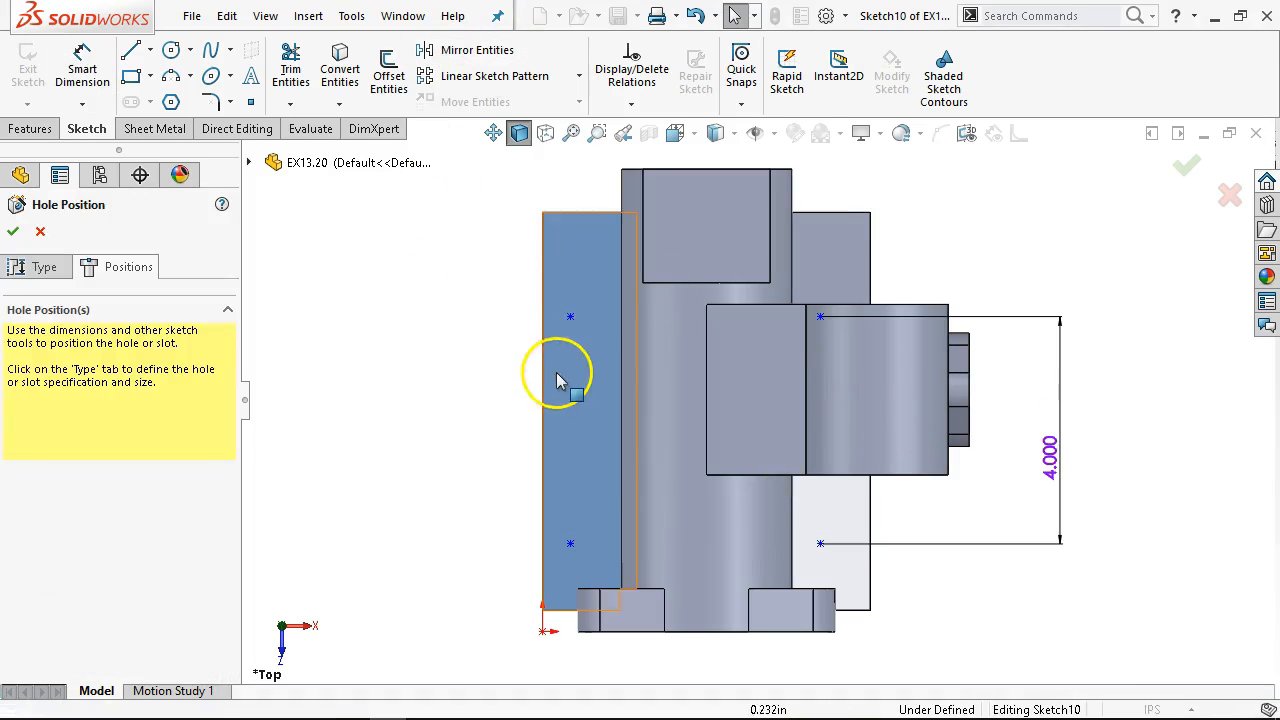
# Delete the horizontal relations from the upper-left and lower-left hole points
pyautogui.click(570, 318)
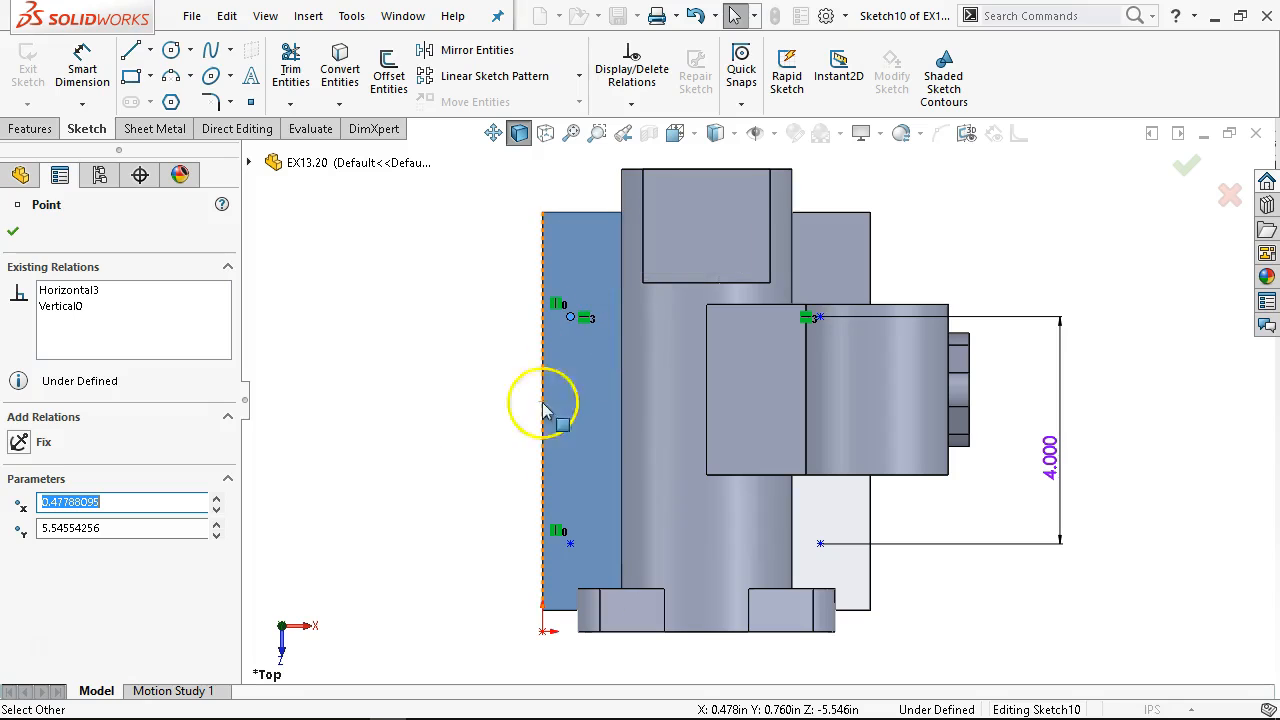
pyautogui.click(90, 292)
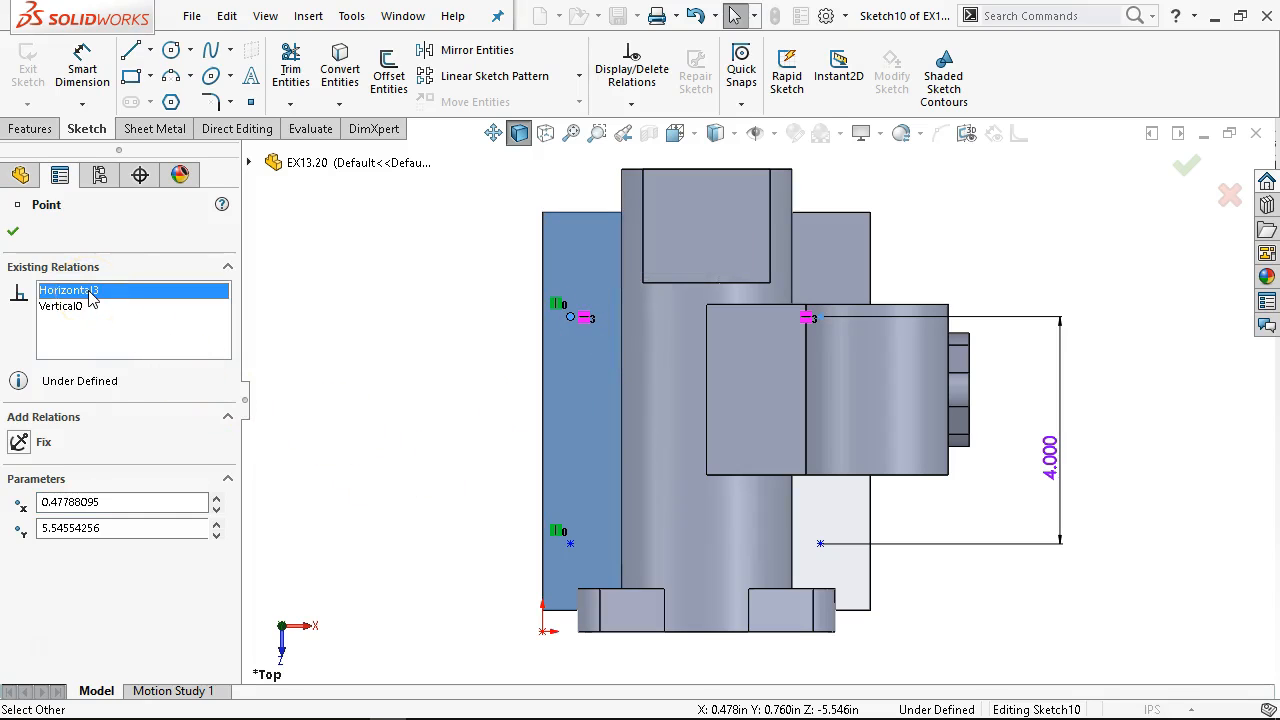
pyautogui.press('Delete')
pyautogui.click(586, 537)
pyautogui.click(570, 543)
pyautogui.click(60, 290)
pyautogui.press('Delete')
pyautogui.click(343, 366)
# Dimension the vertical spacing between the two left hole points as 4.76 in
pyautogui.rightClick(343, 366)
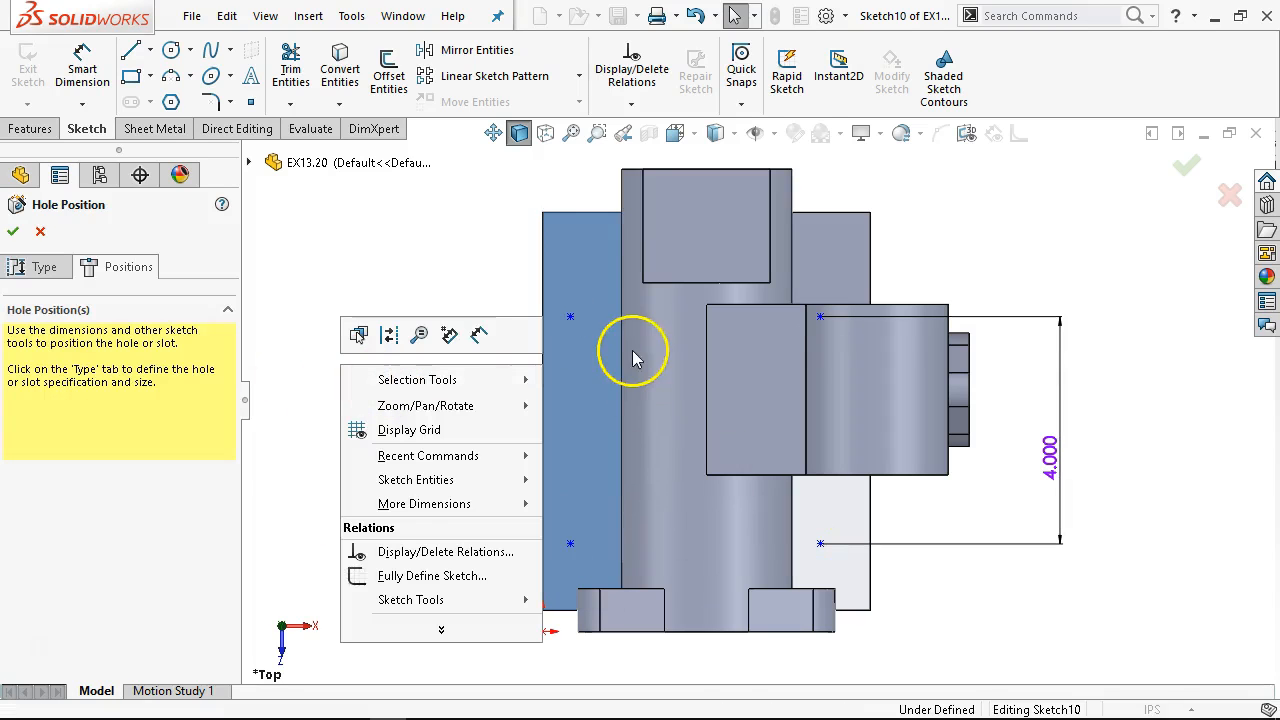
pyautogui.click(480, 336)
pyautogui.click(571, 318)
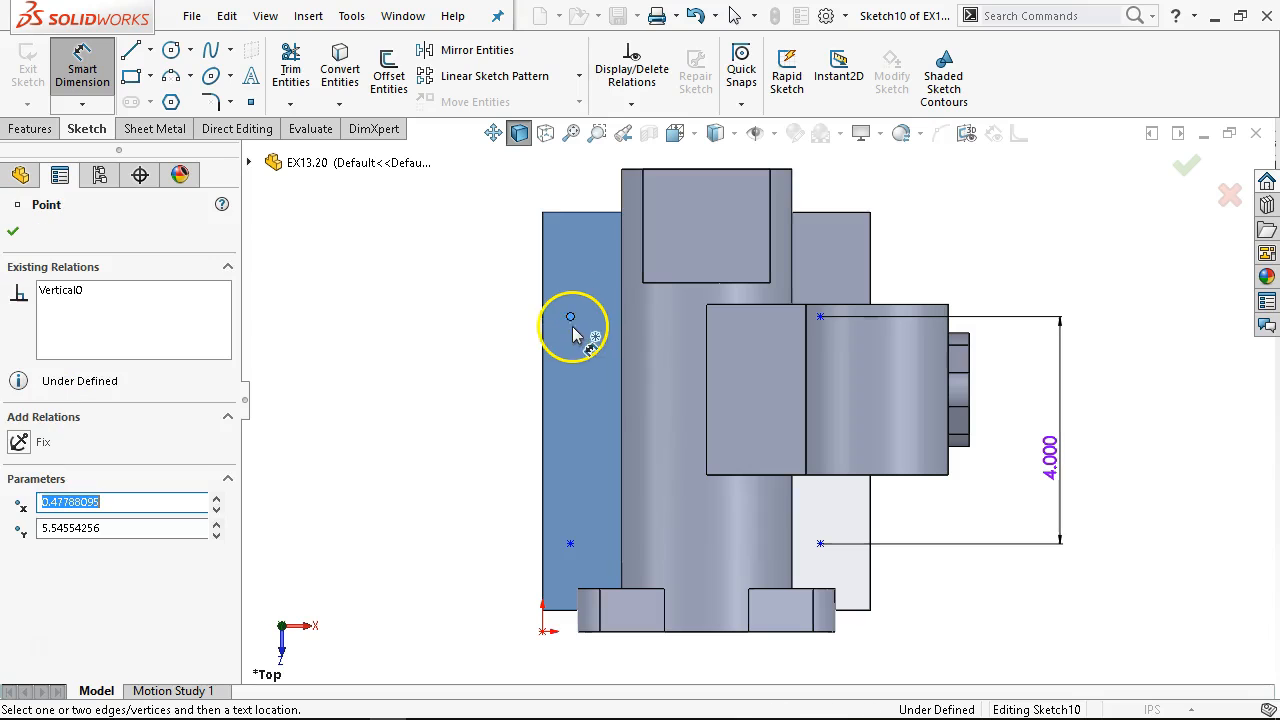
pyautogui.click(570, 543)
pyautogui.click(470, 445)
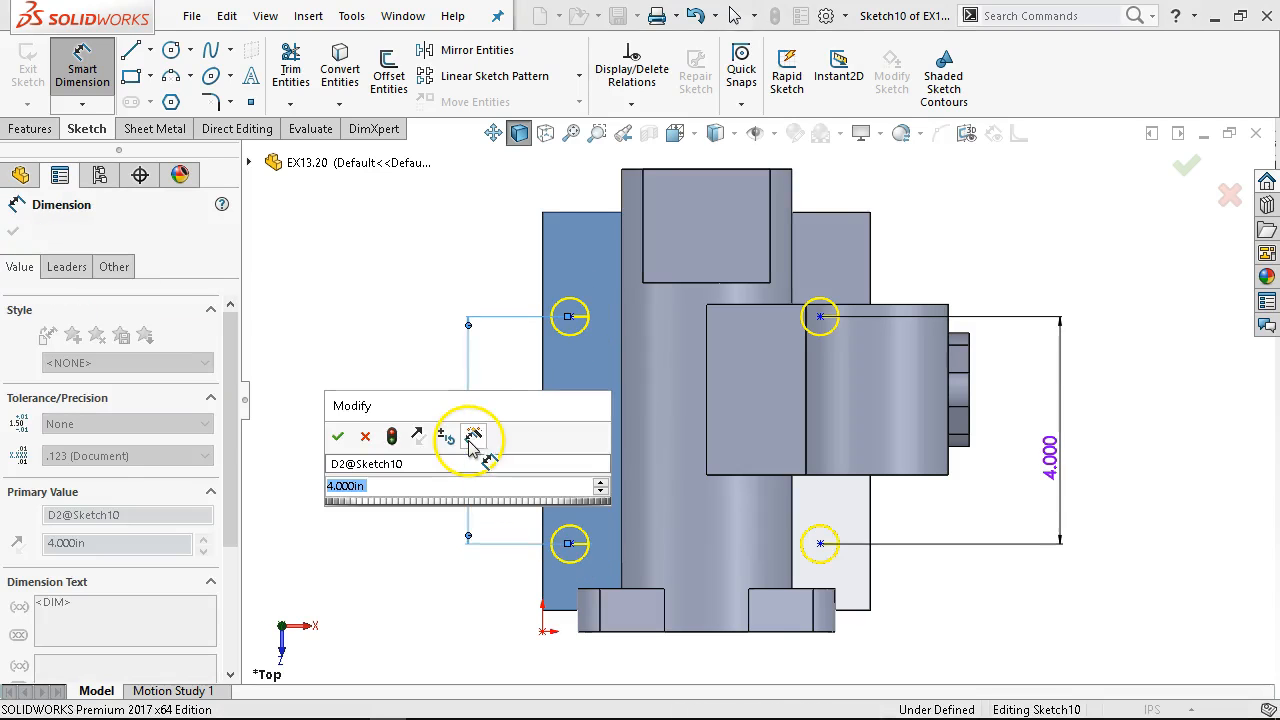
pyautogui.write('4.76')
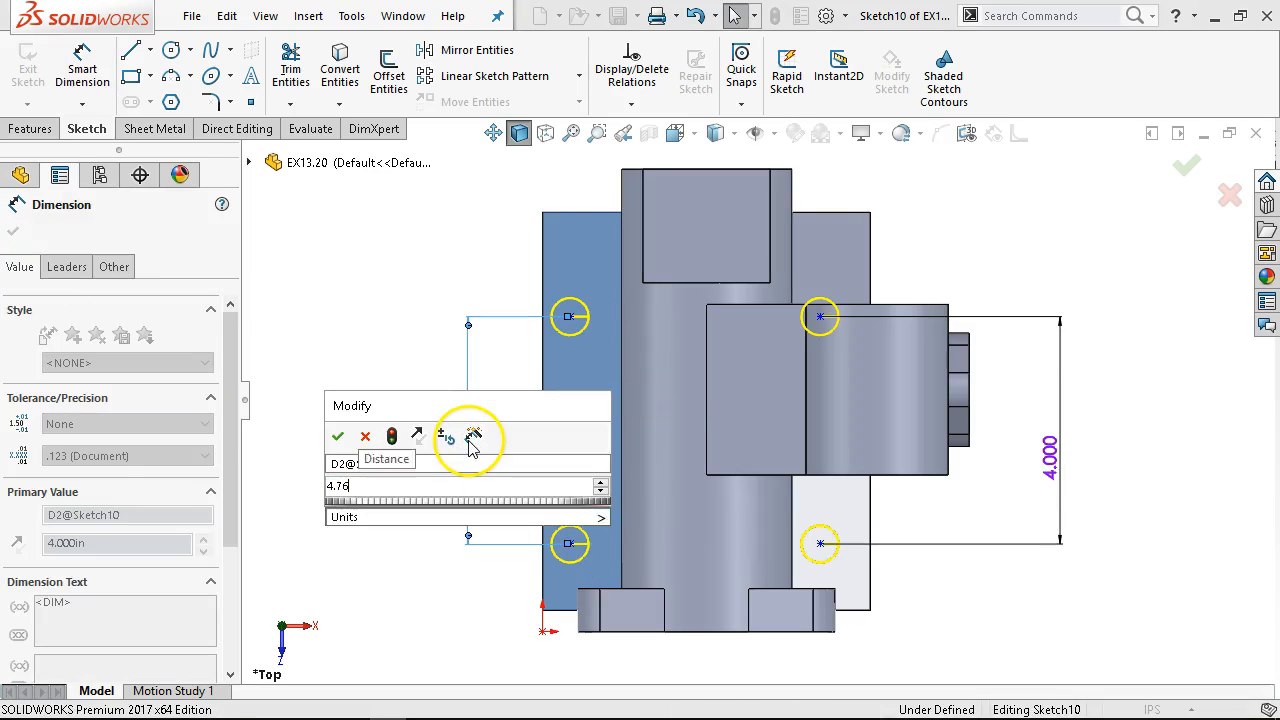
pyautogui.press('Return')
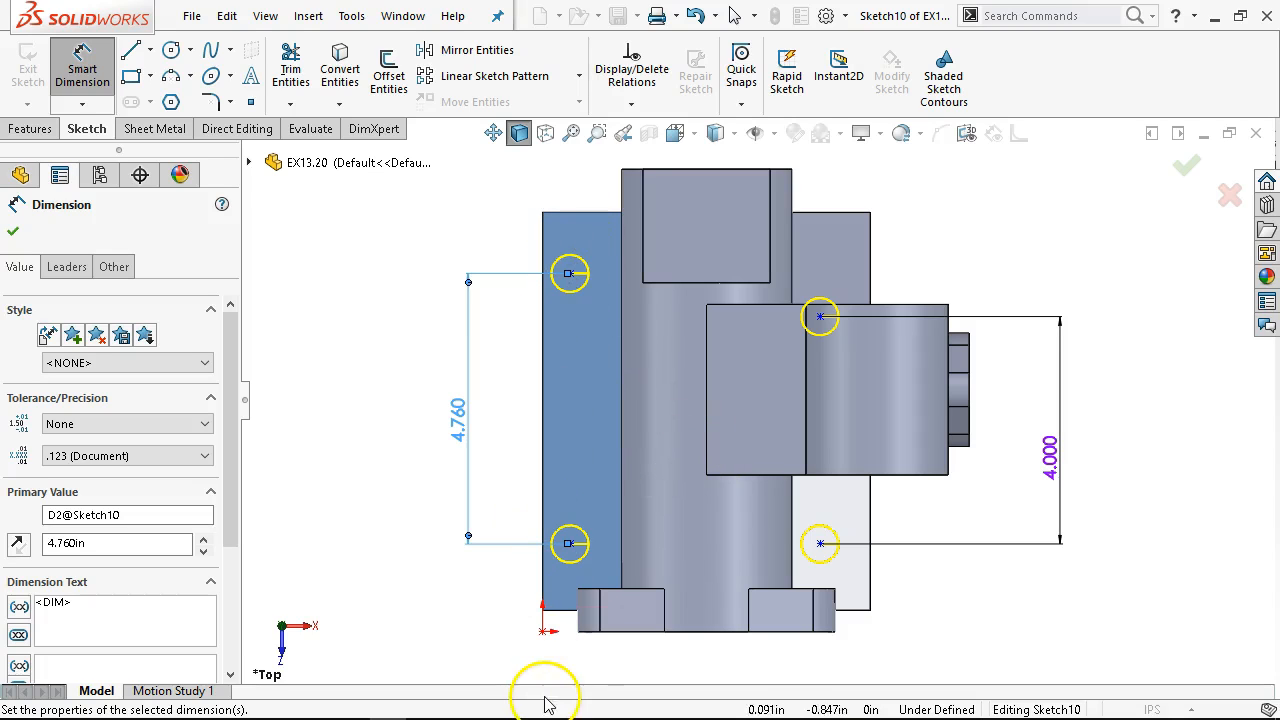
# Dimension the lower-left hole point 1.5 in from the base plate's lower edge
pyautogui.click(561, 615)
pyautogui.click(570, 543)
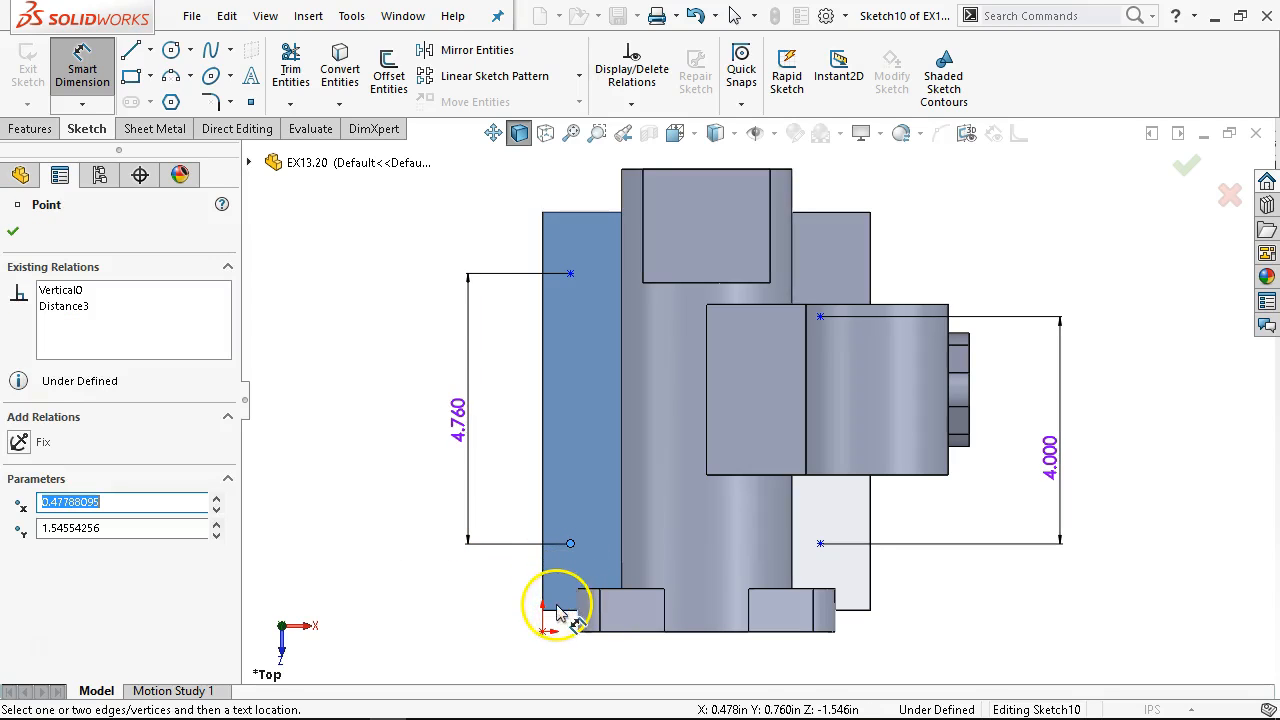
pyautogui.click(553, 609)
pyautogui.click(478, 606)
pyautogui.write('1')
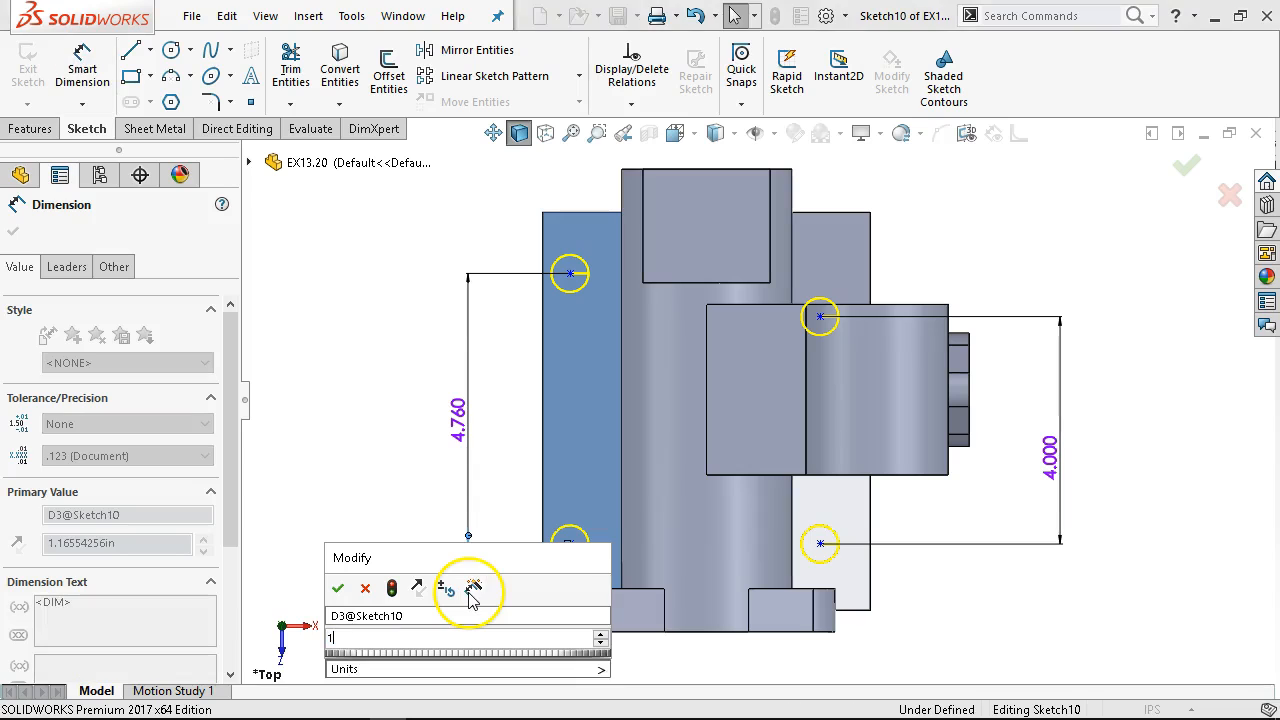
pyautogui.write('.5')
pyautogui.press('Return')
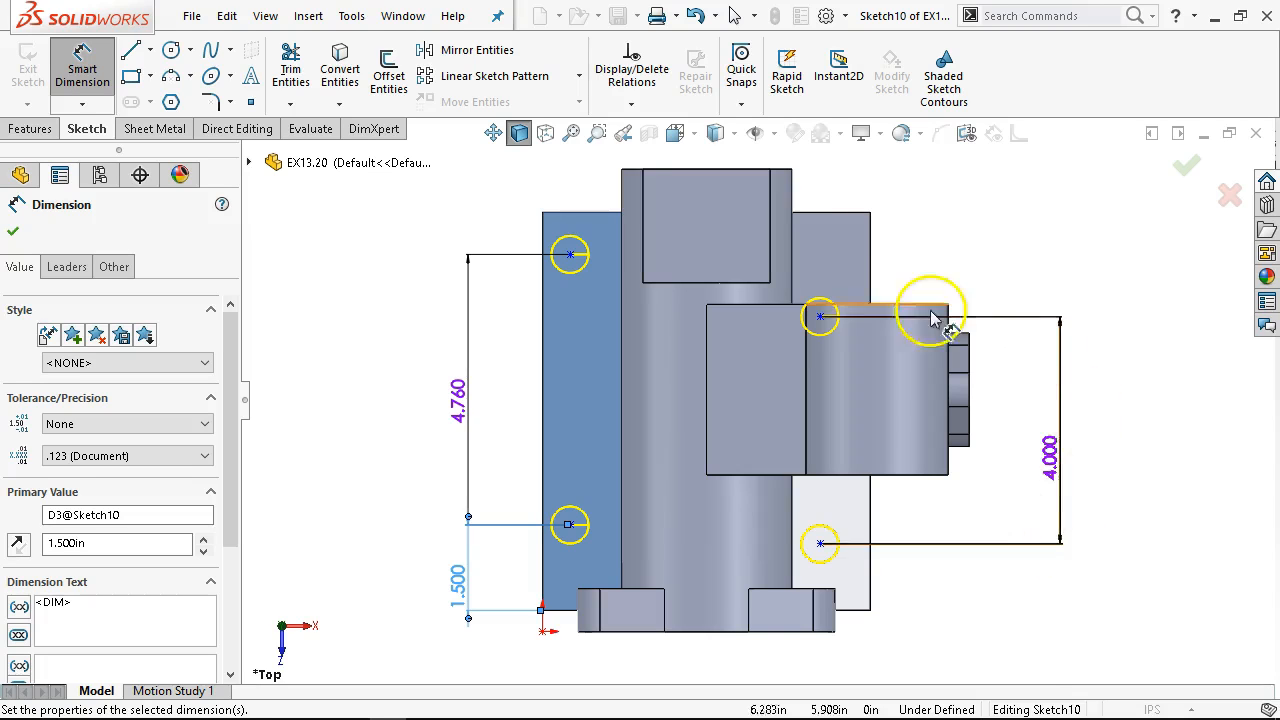
# Dimension the upper-right hole point 1.5 in from the base plate's upper edge and end dimensioning
pyautogui.click(848, 213)
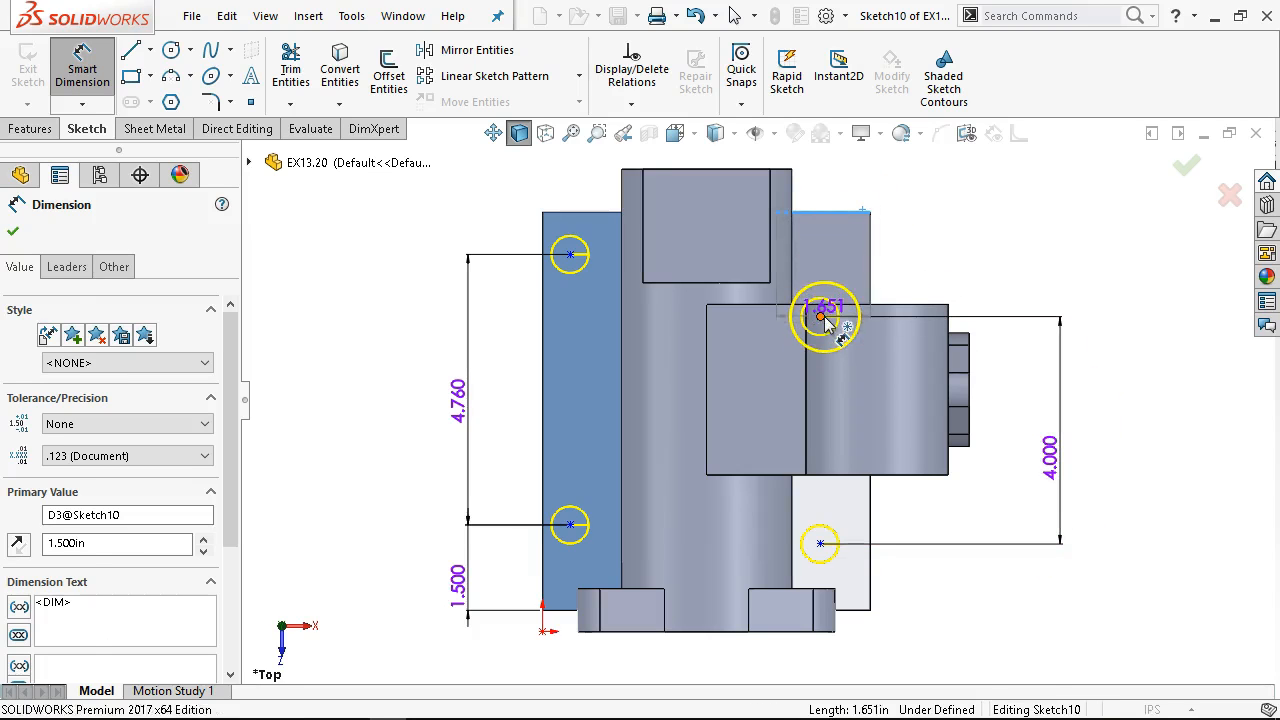
pyautogui.click(821, 317)
pyautogui.click(939, 252)
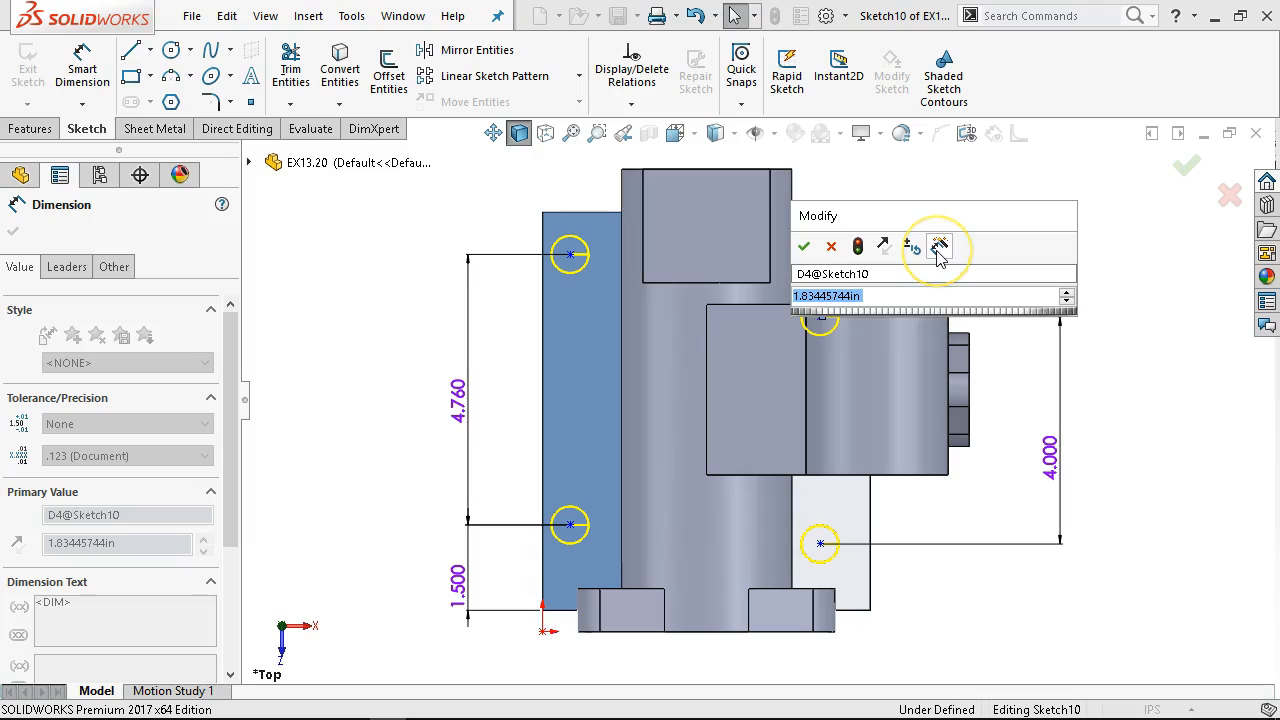
pyautogui.write('1.5')
pyautogui.press('Return')
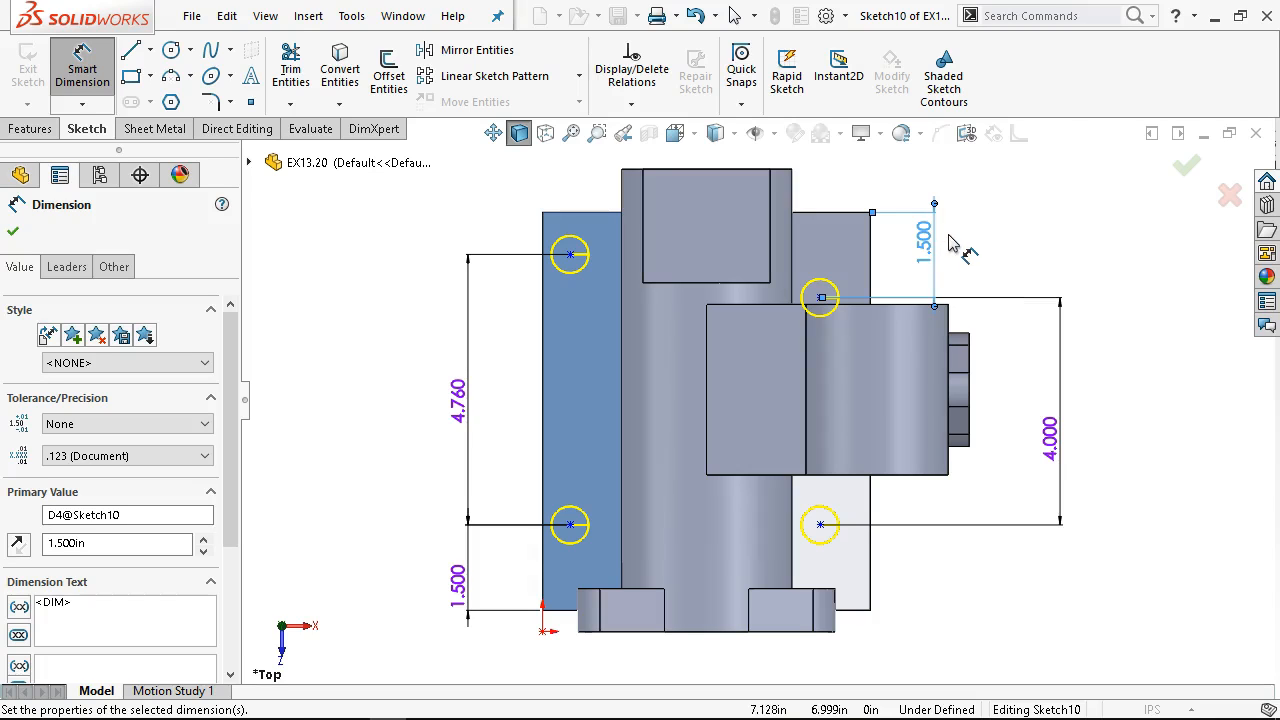
pyautogui.rightClick(1024, 168)
pyautogui.click(1080, 235)
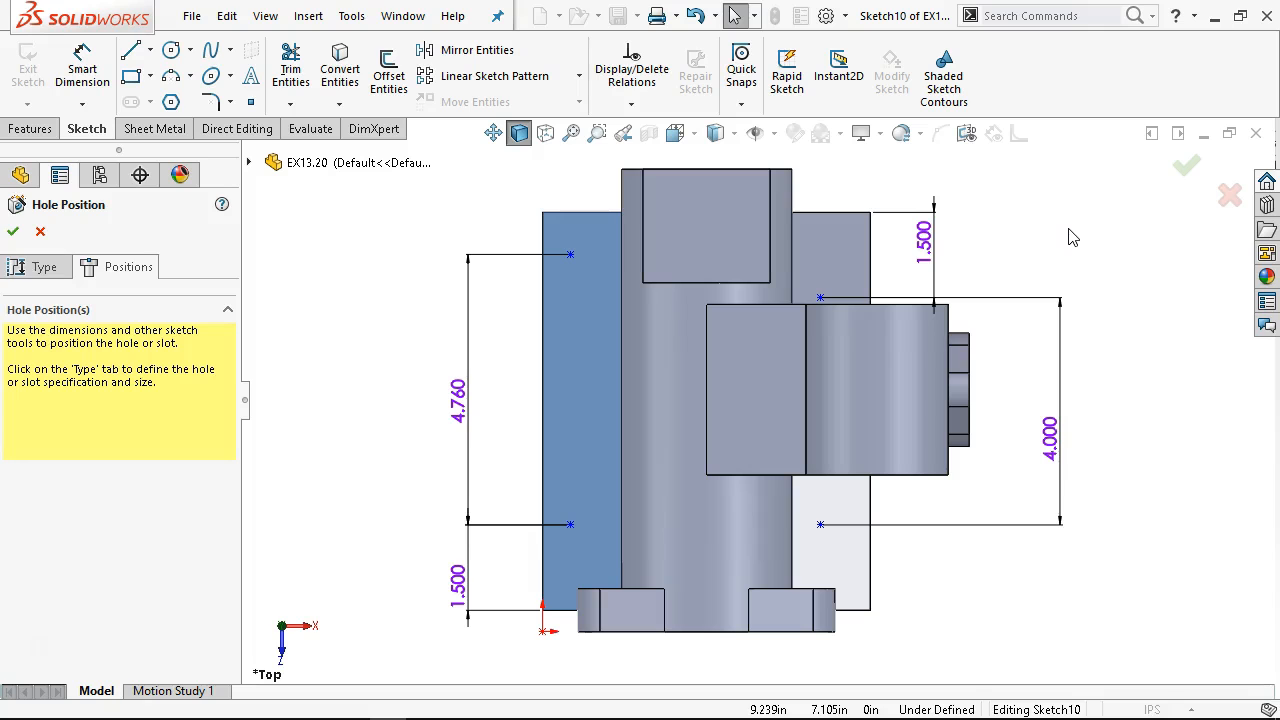
# Delete the dimension between the upper-right hole point and the base plate's upper edge
pyautogui.rightClick(986, 225)
pyautogui.press('Escape')
pyautogui.click(927, 240)
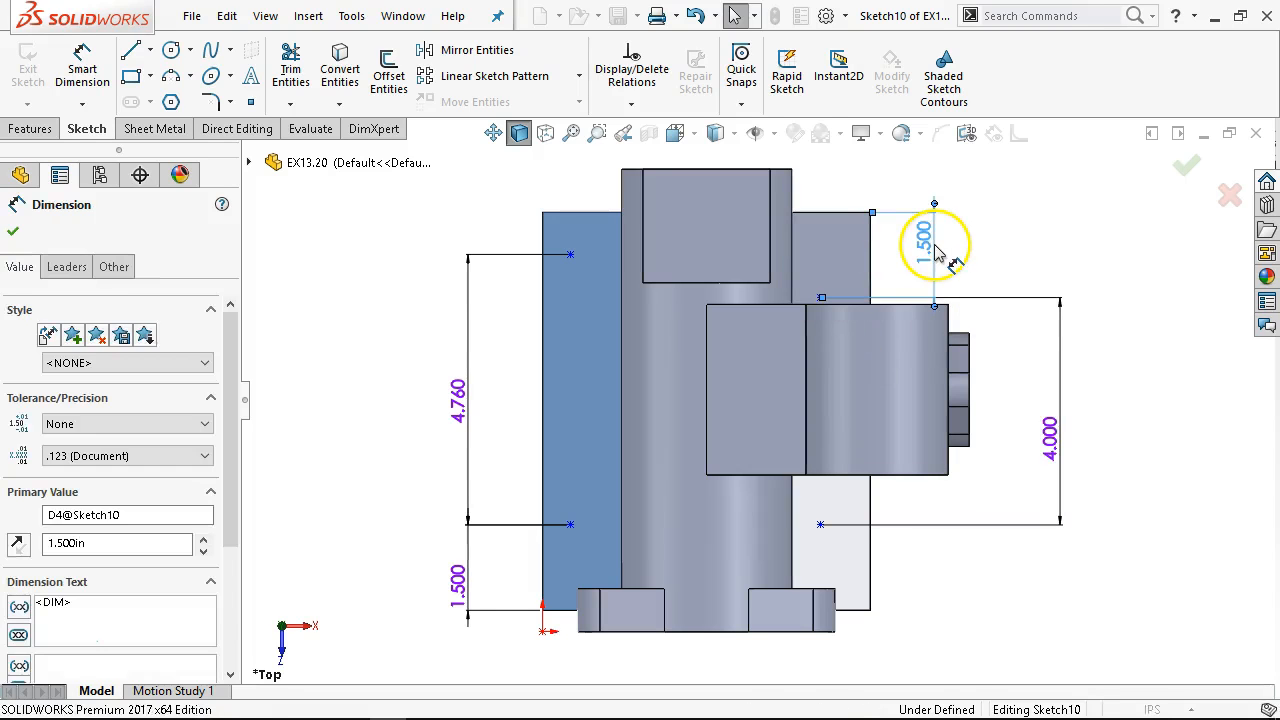
pyautogui.press('Delete')
# Dimension the lower-right hole point 1.5 in from the base plate's lower edge
pyautogui.click(82, 70)
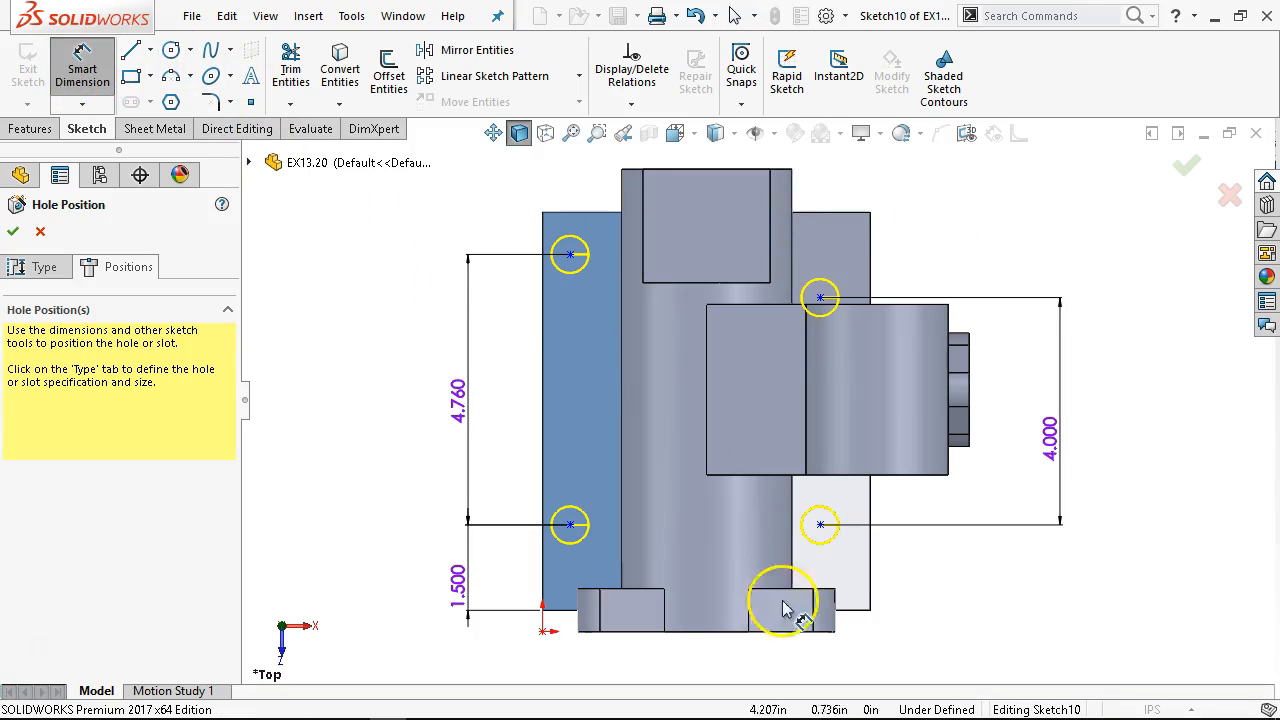
pyautogui.click(855, 608)
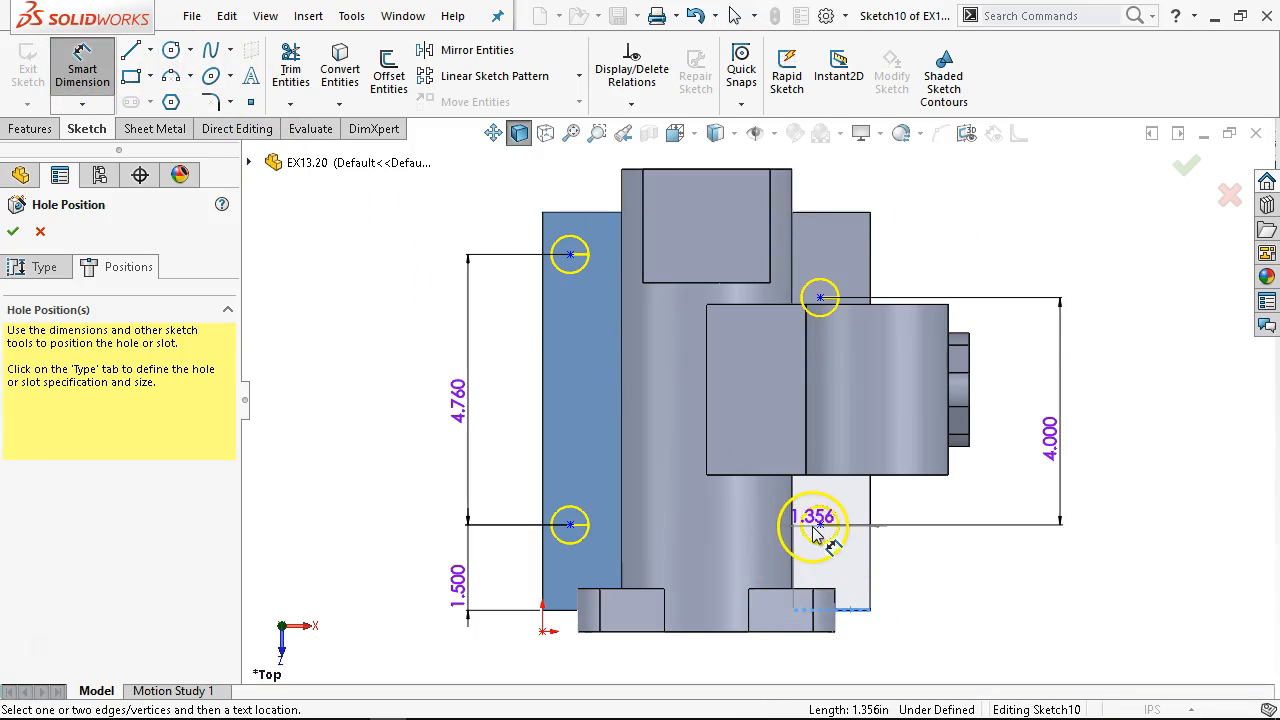
pyautogui.click(818, 525)
pyautogui.click(960, 625)
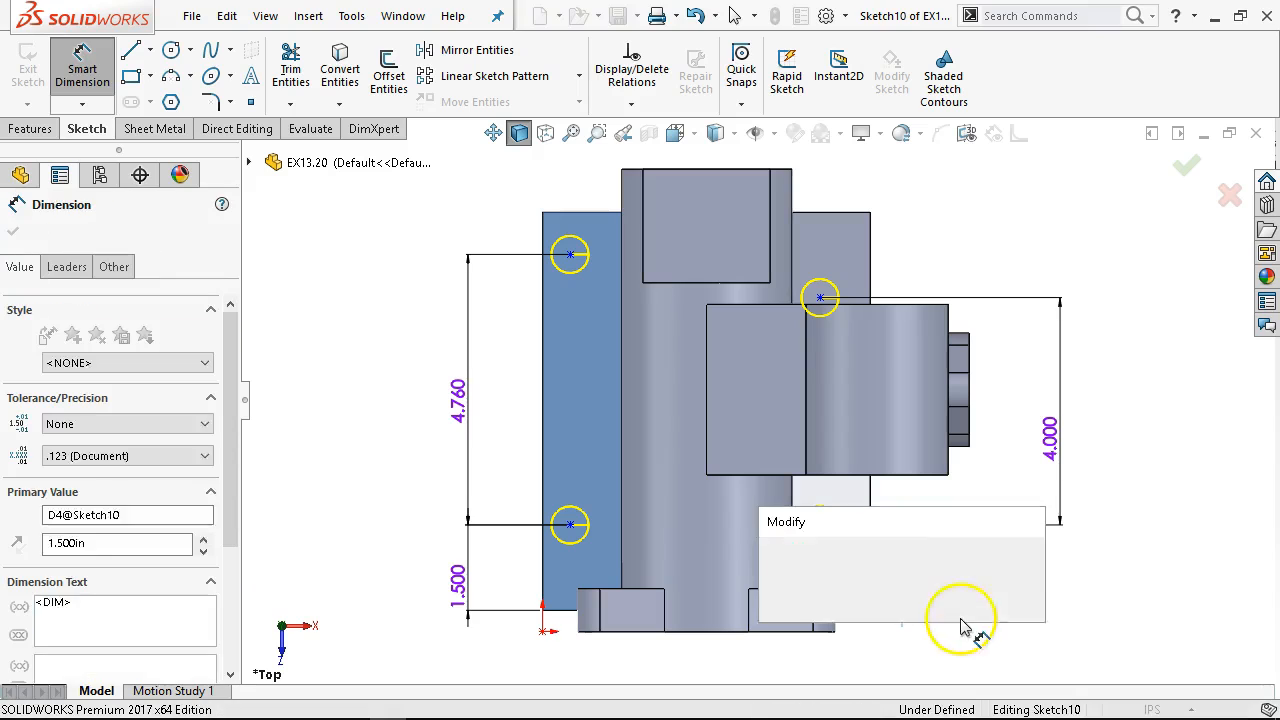
pyautogui.click(983, 617)
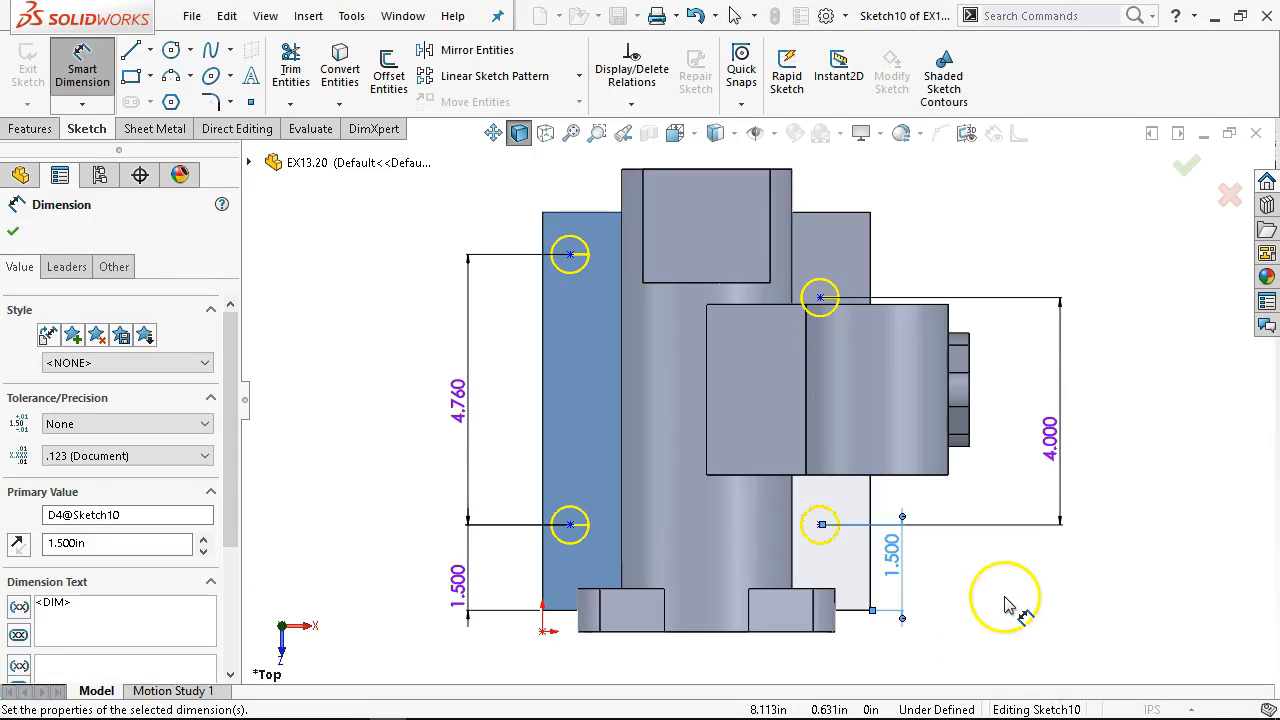
# Set the vertical spacing of the two right hole points to 4.76 in and of the two left hole points to 4 in
pyautogui.doubleClick(1058, 432)
pyautogui.write('4.76')
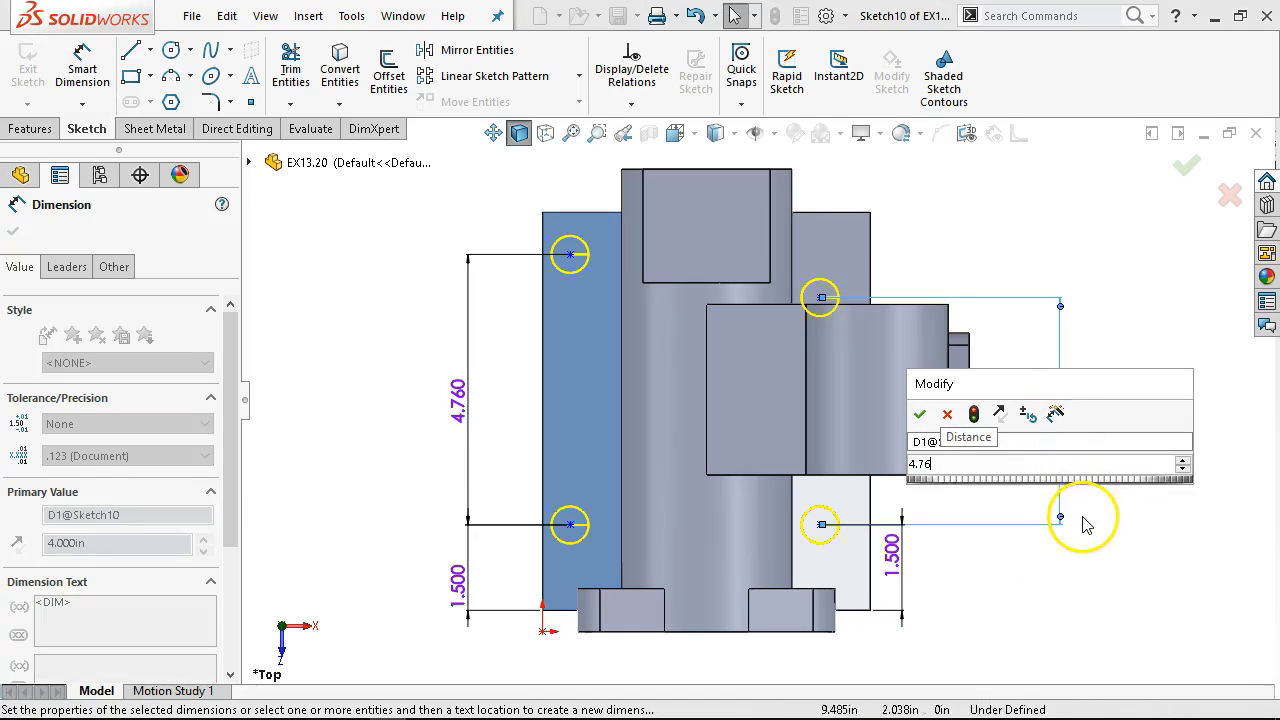
pyautogui.press('Return')
pyautogui.doubleClick(457, 400)
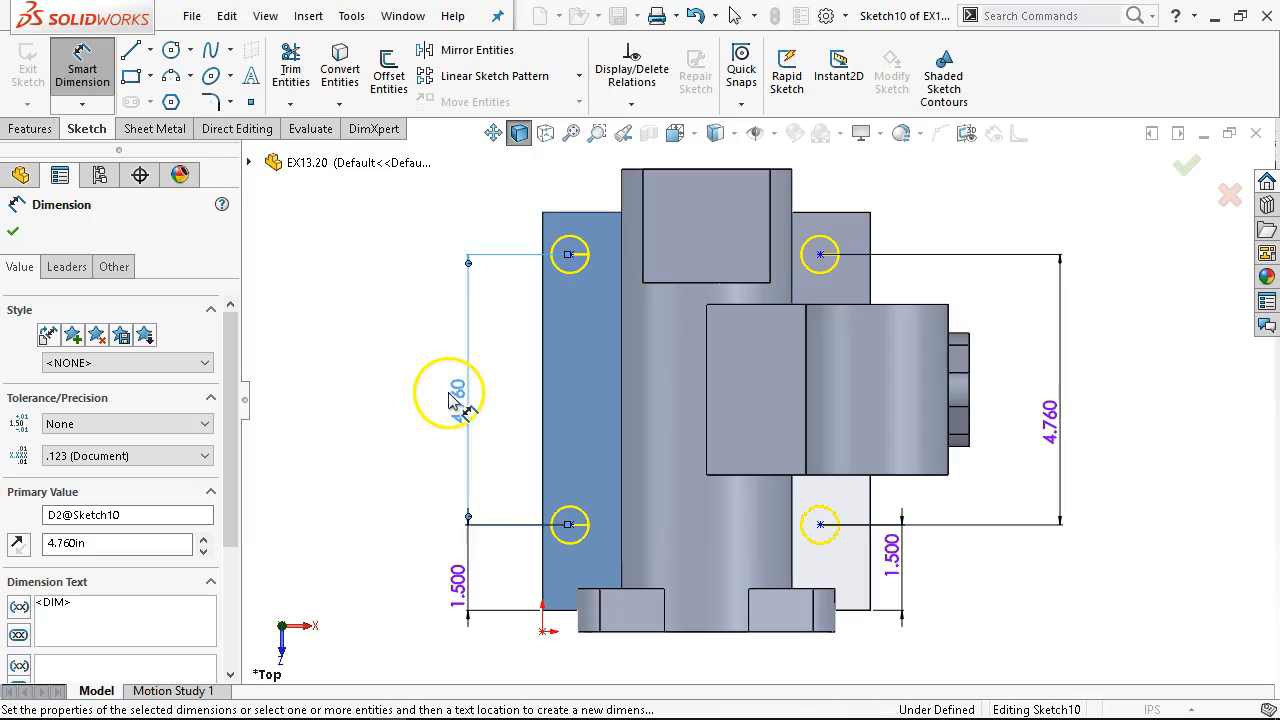
pyautogui.write('4')
pyautogui.press('Return')
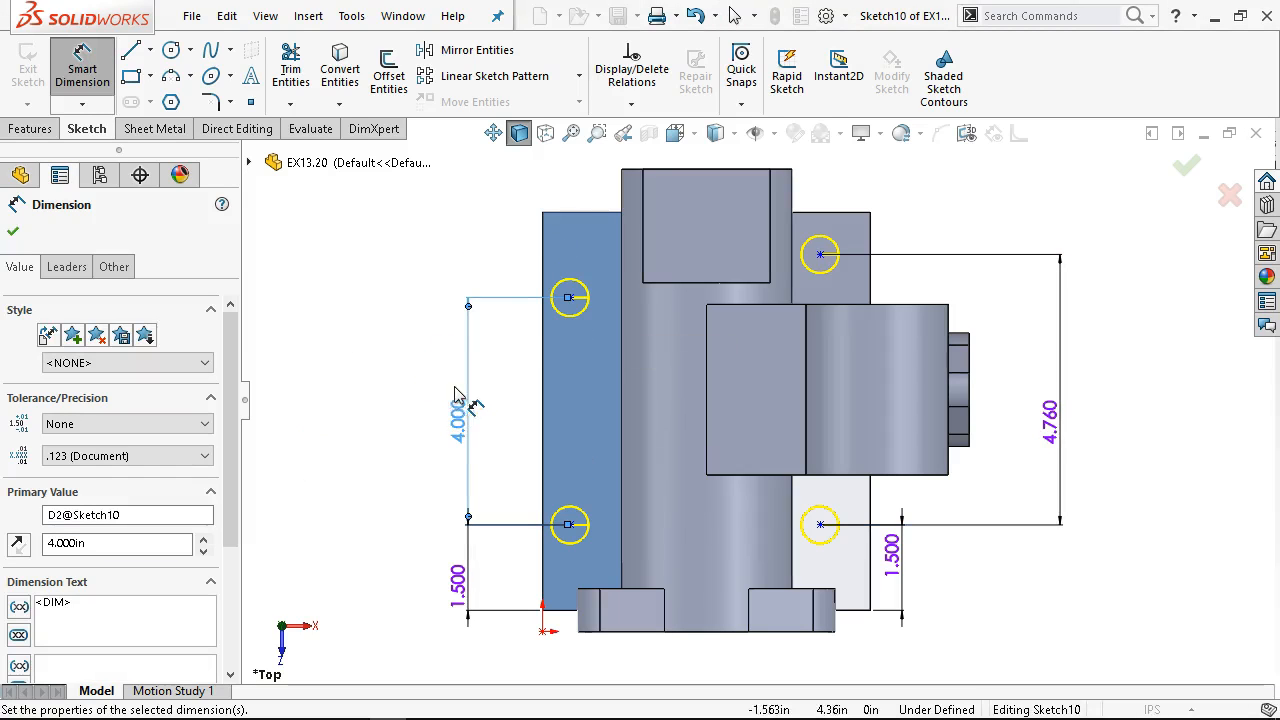
# Add a driven dimension between the upper-left hole point and the base plate's upper edge, and end dimensioning
pyautogui.click(570, 298)
pyautogui.click(574, 213)
pyautogui.click(482, 228)
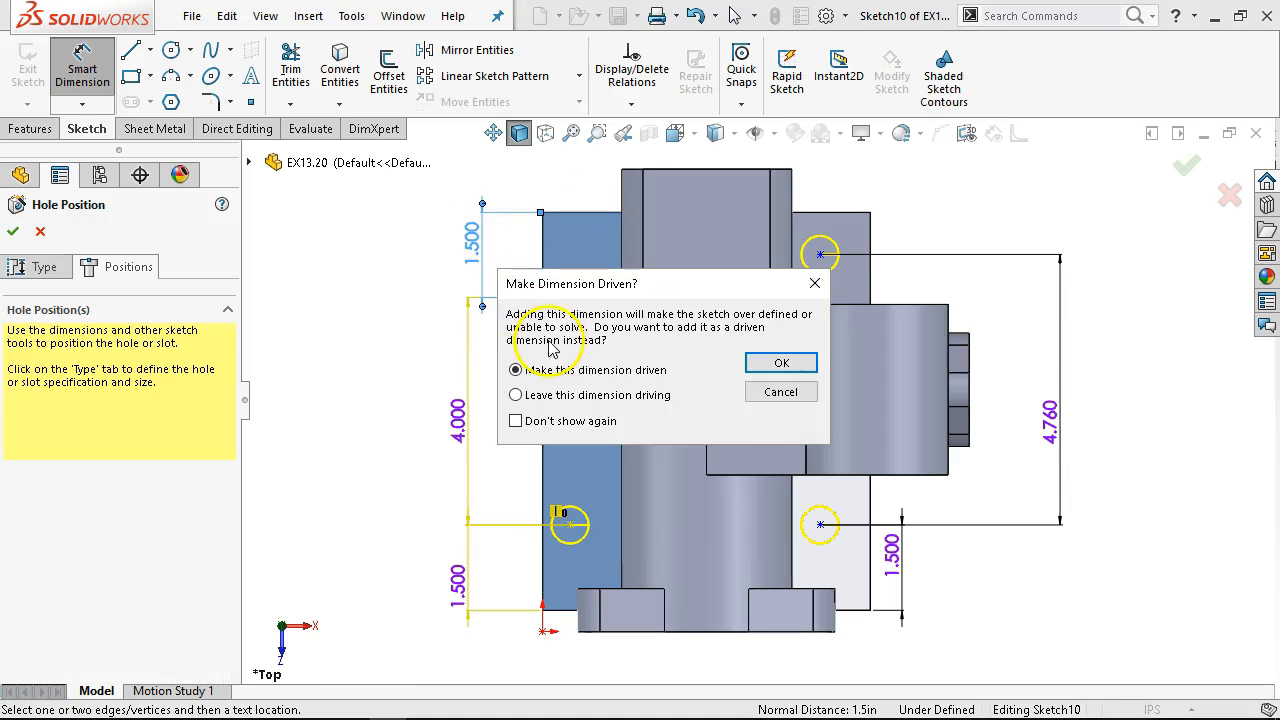
pyautogui.click(781, 363)
pyautogui.rightClick(1128, 414)
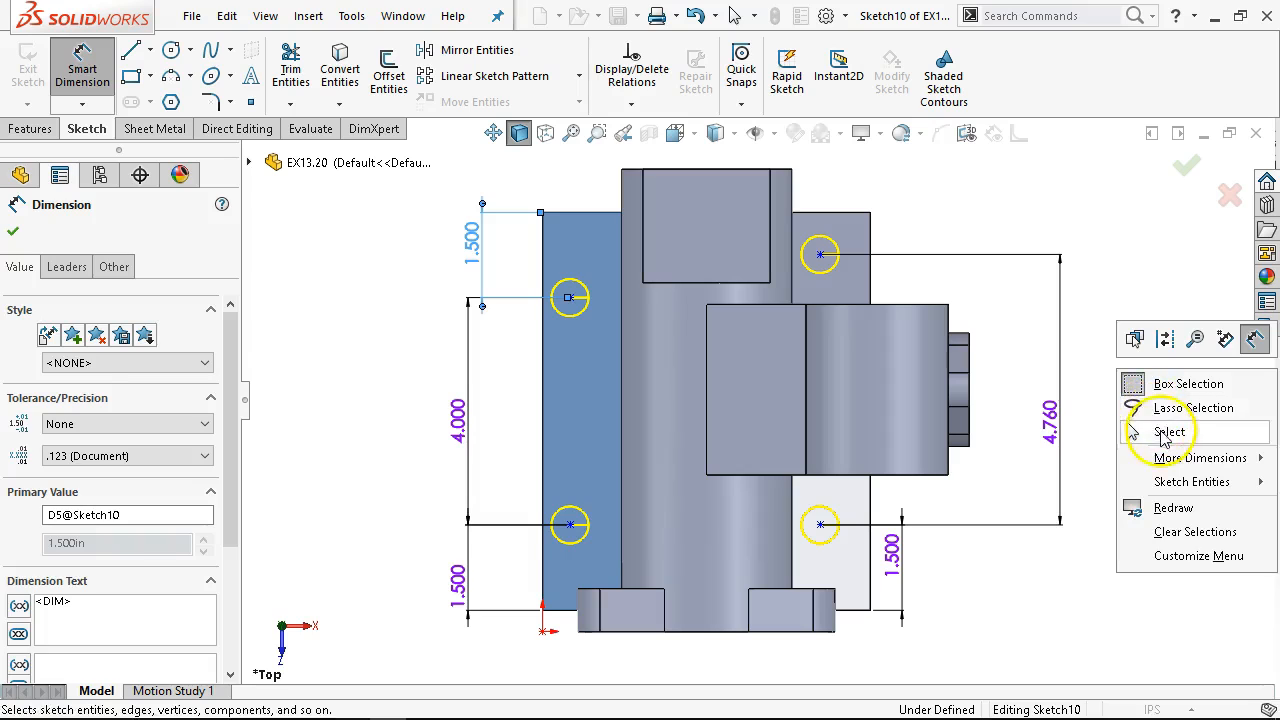
pyautogui.click(1168, 431)
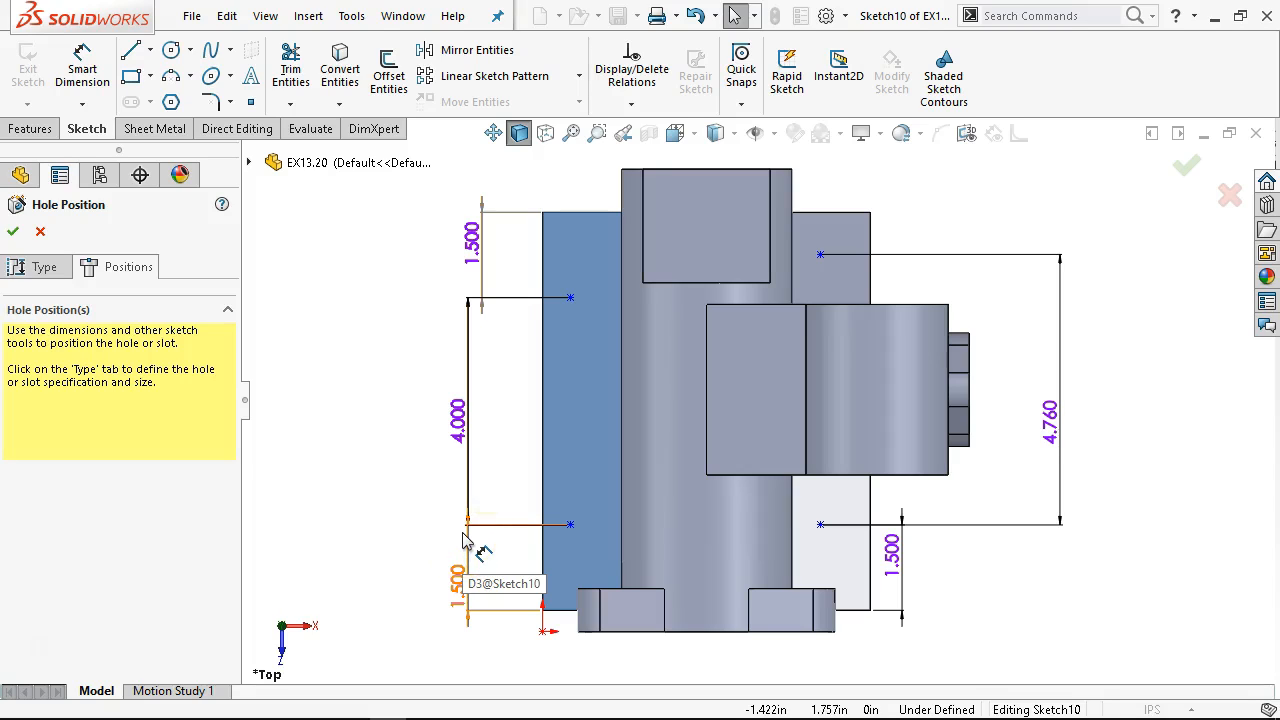
pyautogui.click(460, 503)
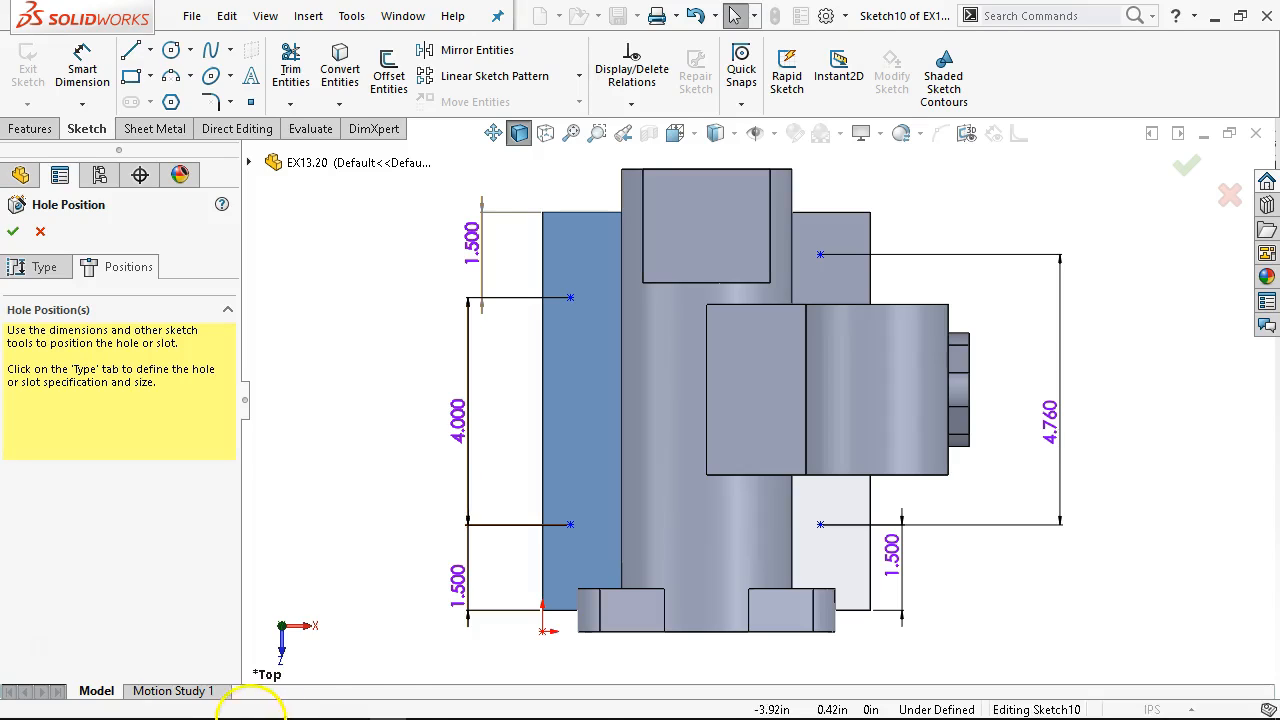
# Check the base hole spacing in the reference drawing, and dimension the two upper hole points 4.24 in apart horizontally
pyautogui.click(423, 705)
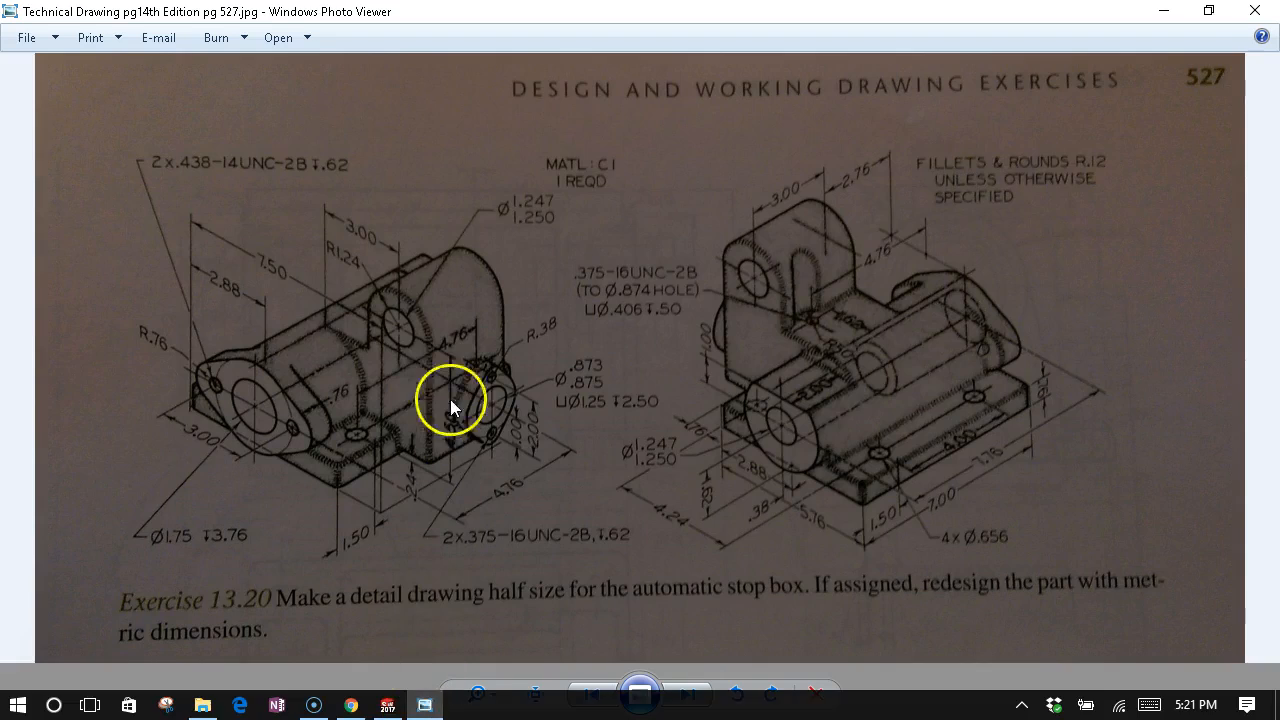
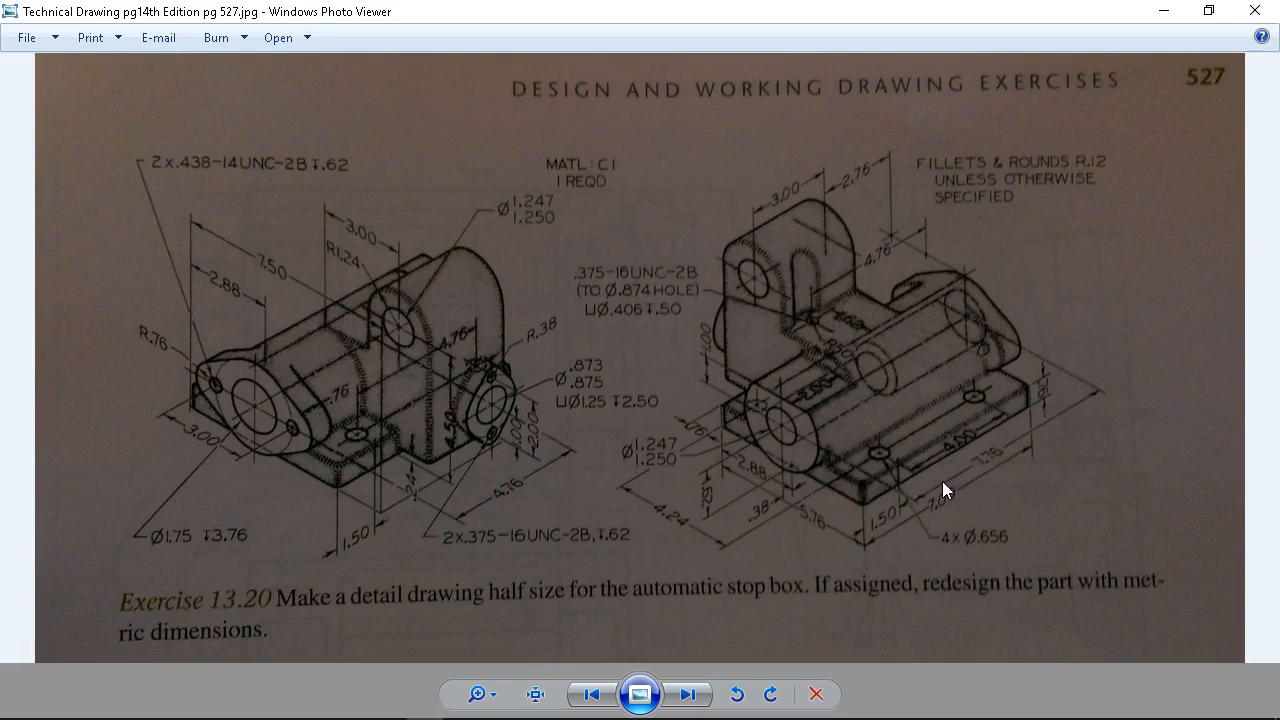
pyautogui.click(1163, 11)
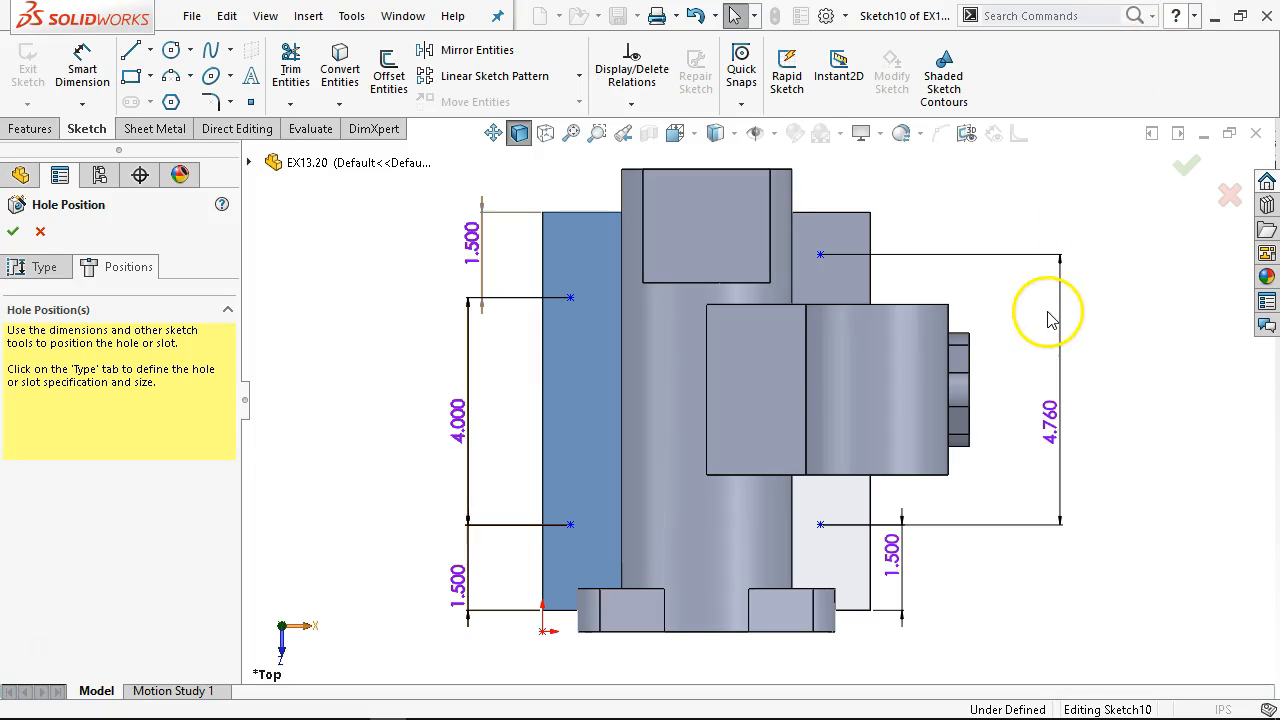
pyautogui.click(422, 700)
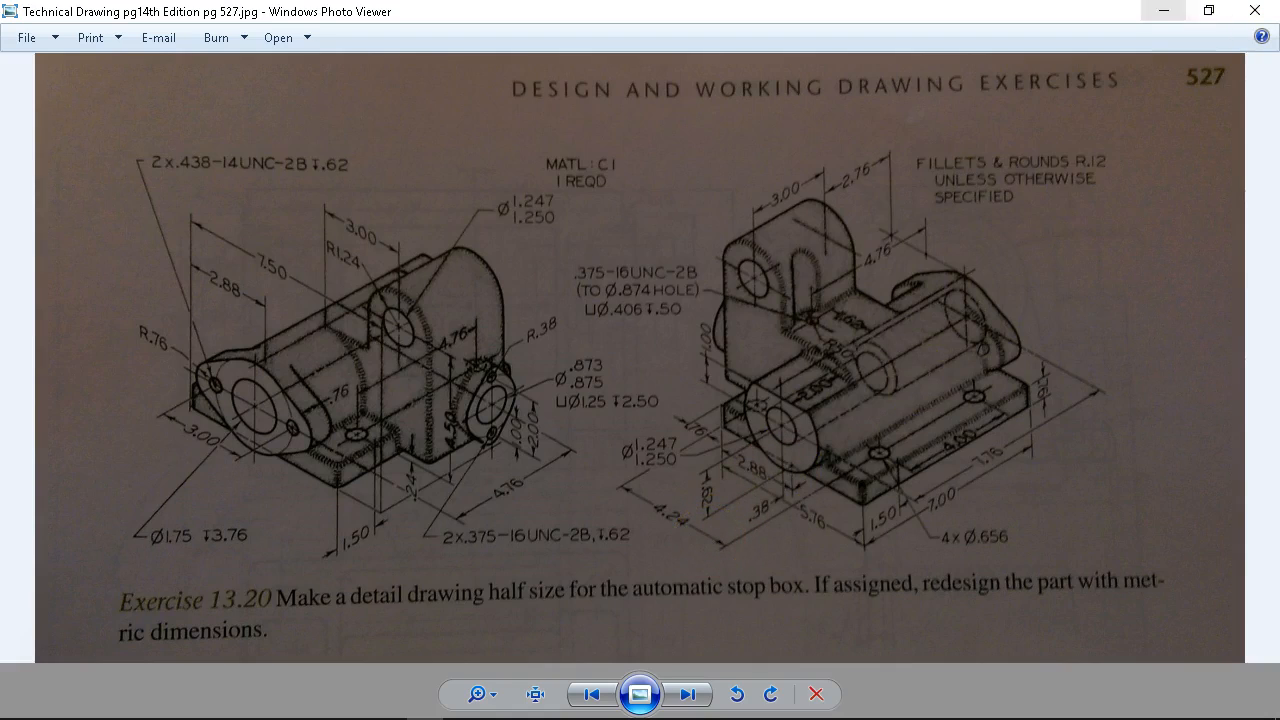
pyautogui.click(1164, 11)
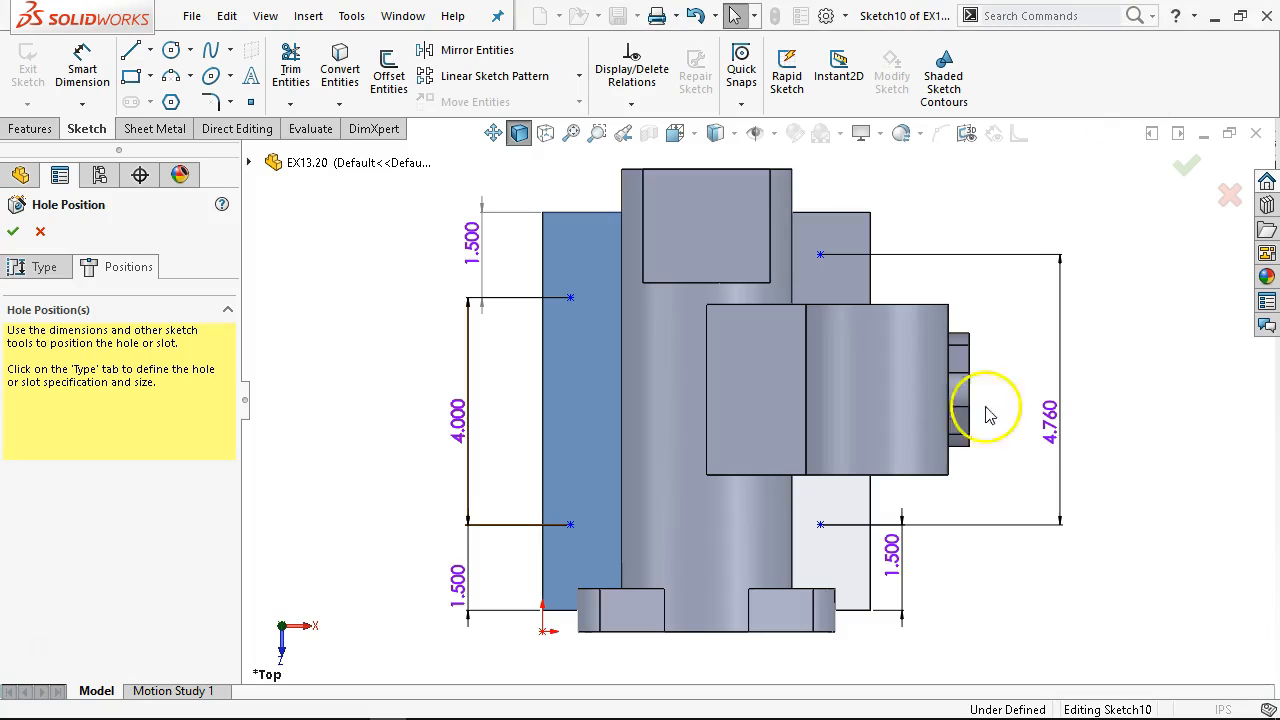
pyautogui.click(91, 83)
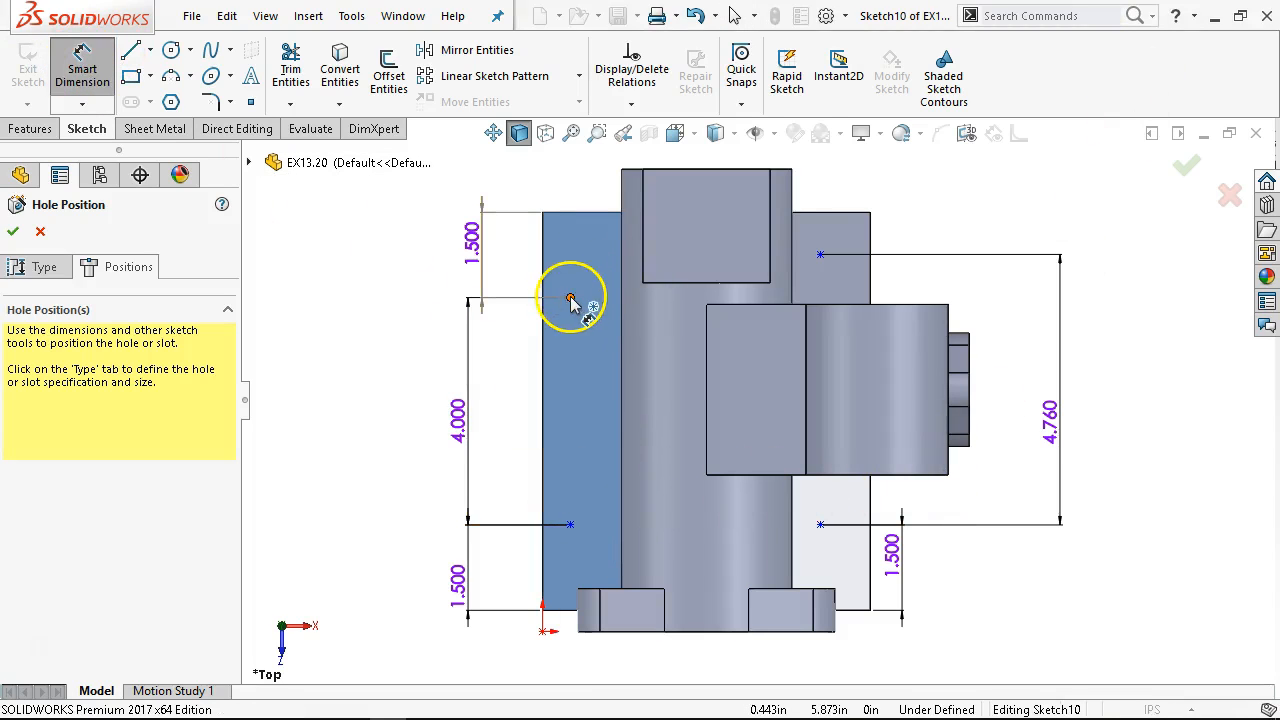
pyautogui.click(570, 297)
pyautogui.click(820, 256)
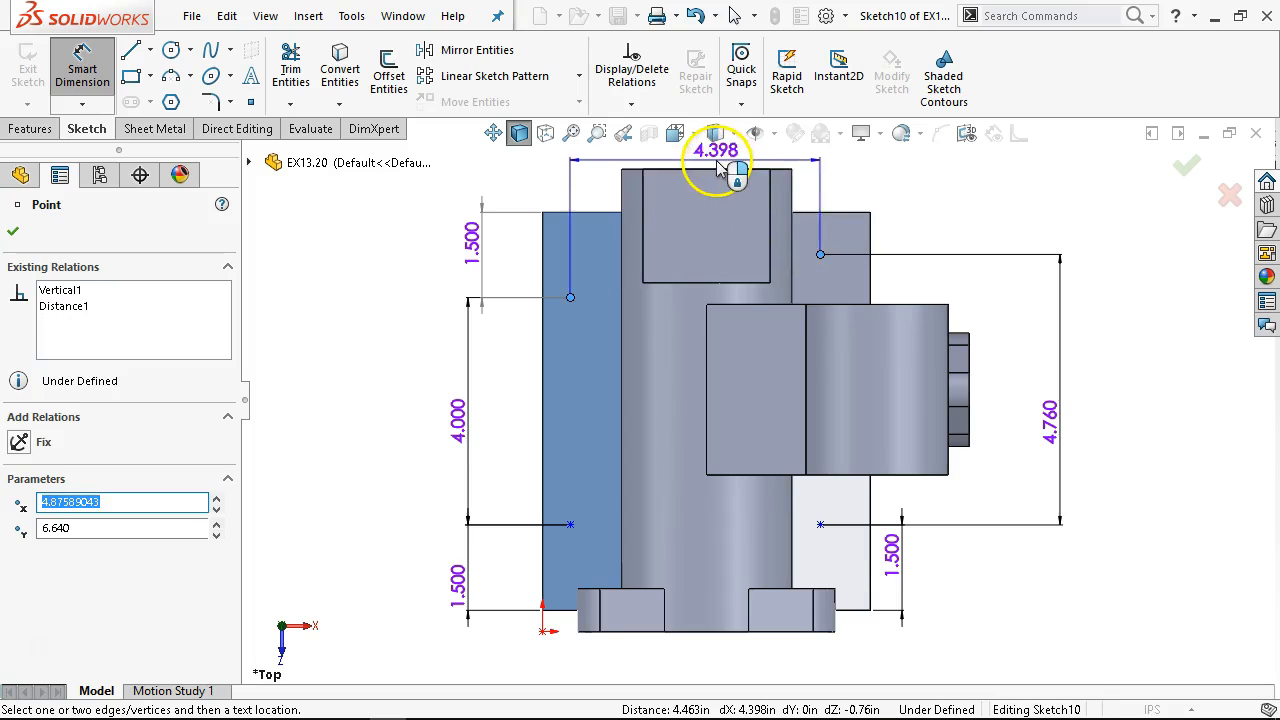
pyautogui.press('z')
pyautogui.click(690, 178)
pyautogui.write('4.25')
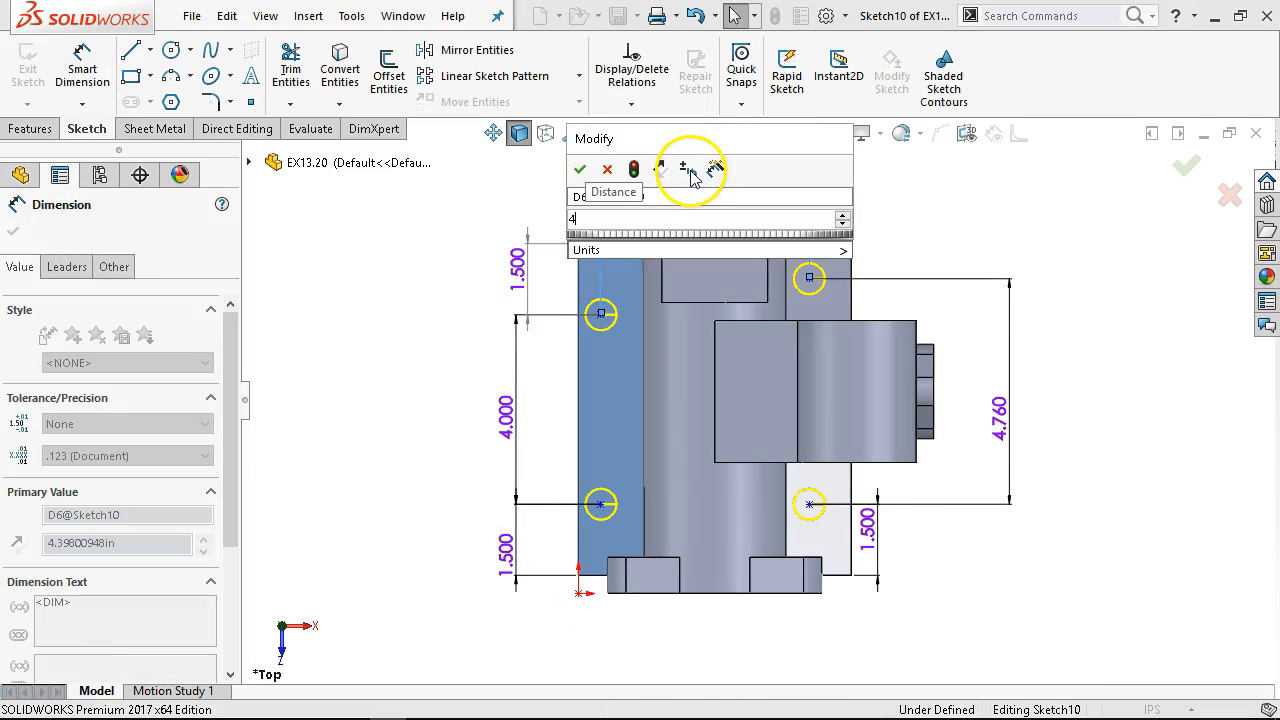
pyautogui.press('Return')
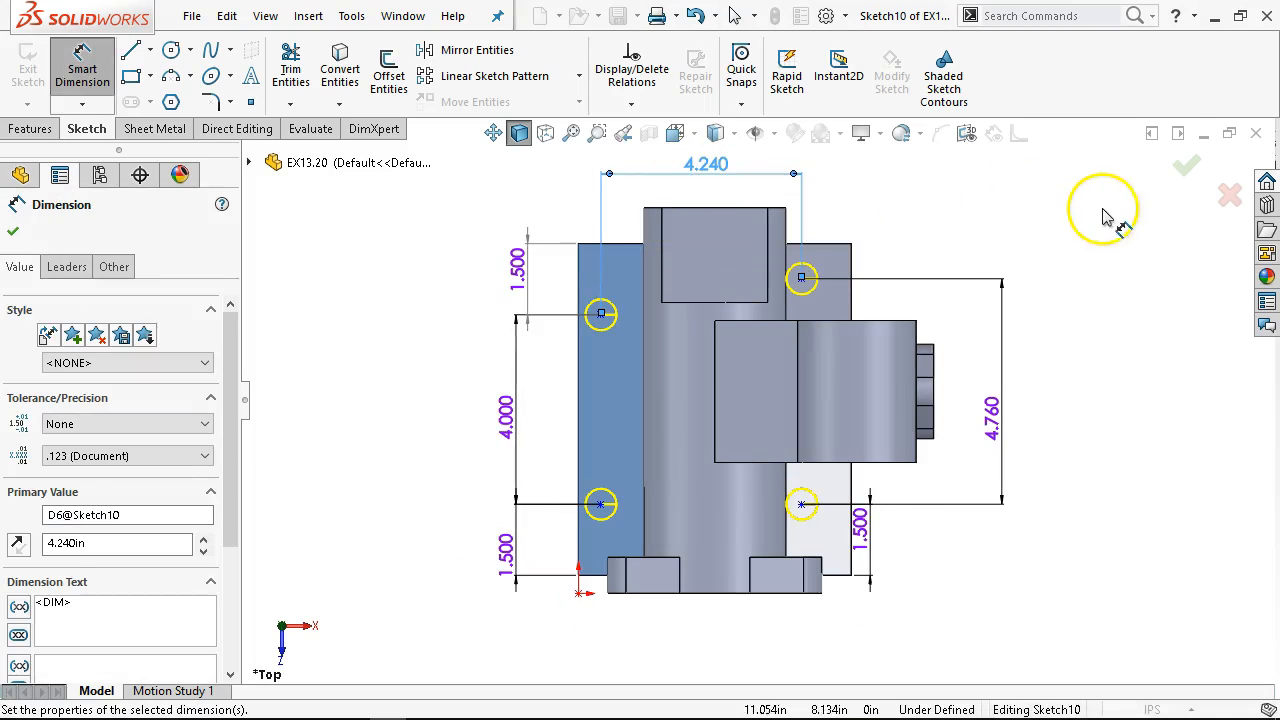
pyautogui.rightClick(1050, 195)
pyautogui.click(1080, 254)
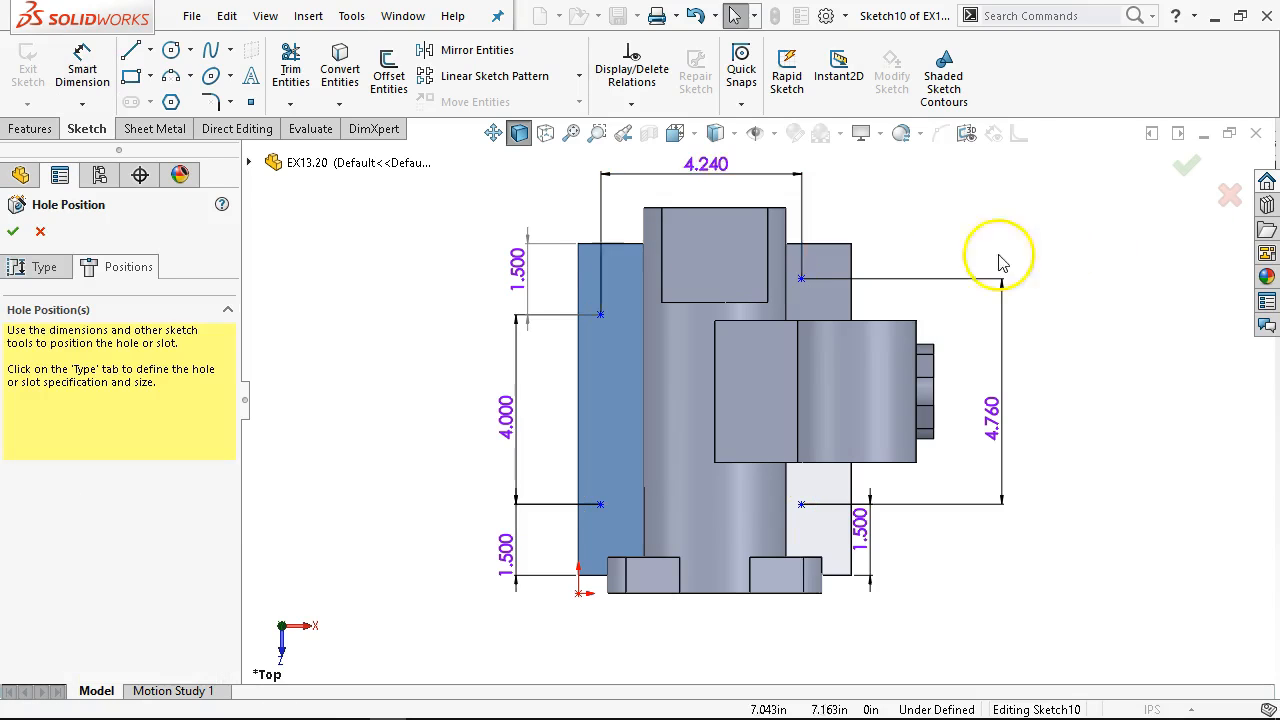
# Draw a vertical construction centerline through the middle of the body, from its lower edge to its upper edge
pyautogui.click(150, 52)
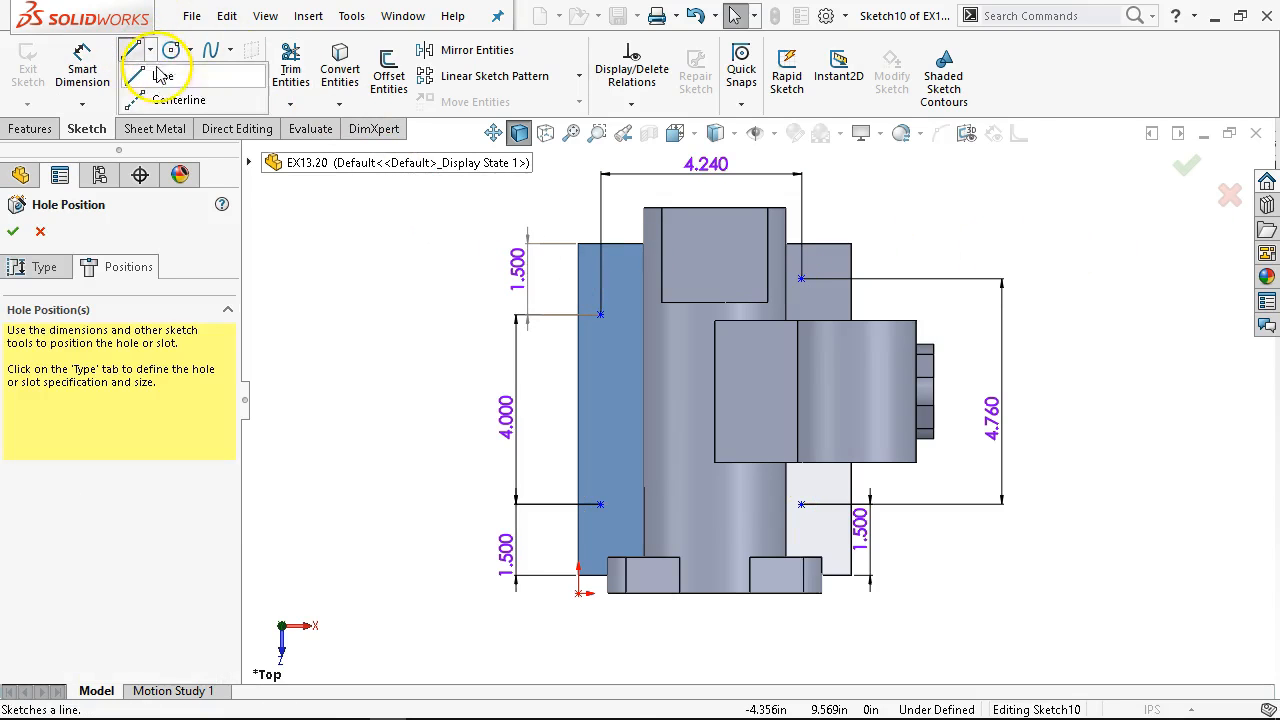
pyautogui.click(172, 94)
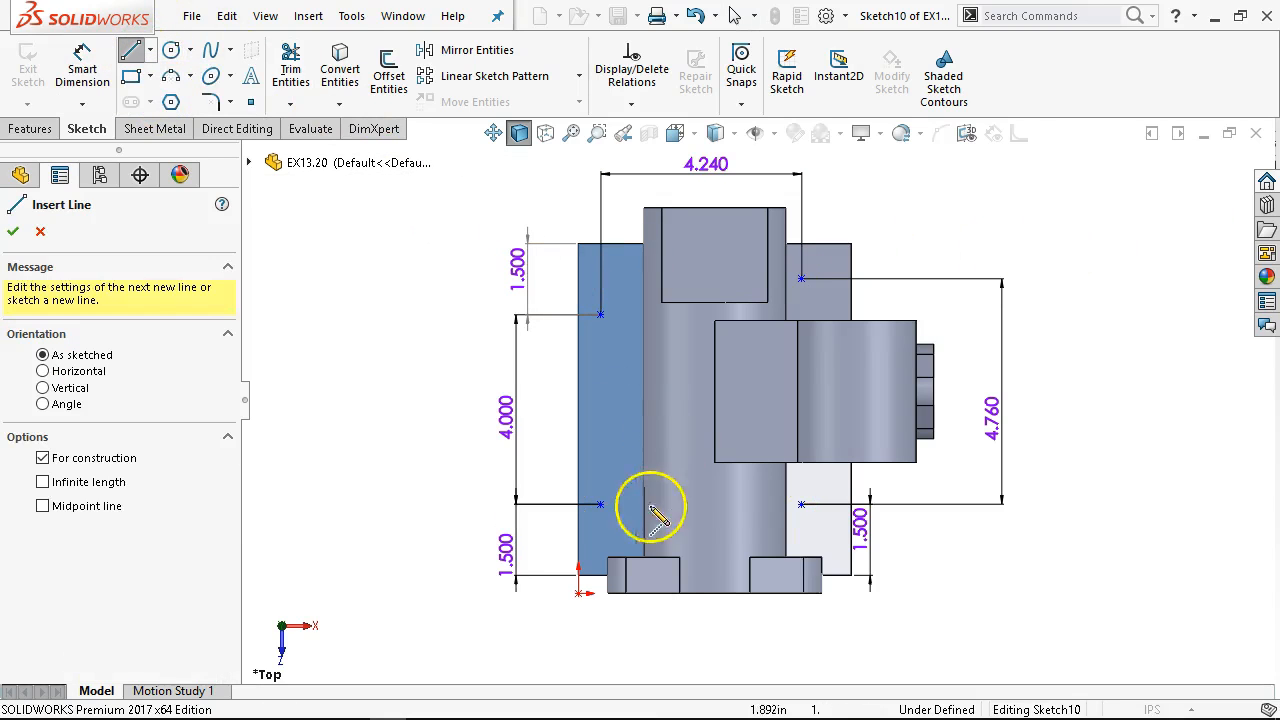
pyautogui.click(714, 593)
pyautogui.click(714, 207)
pyautogui.rightClick(908, 177)
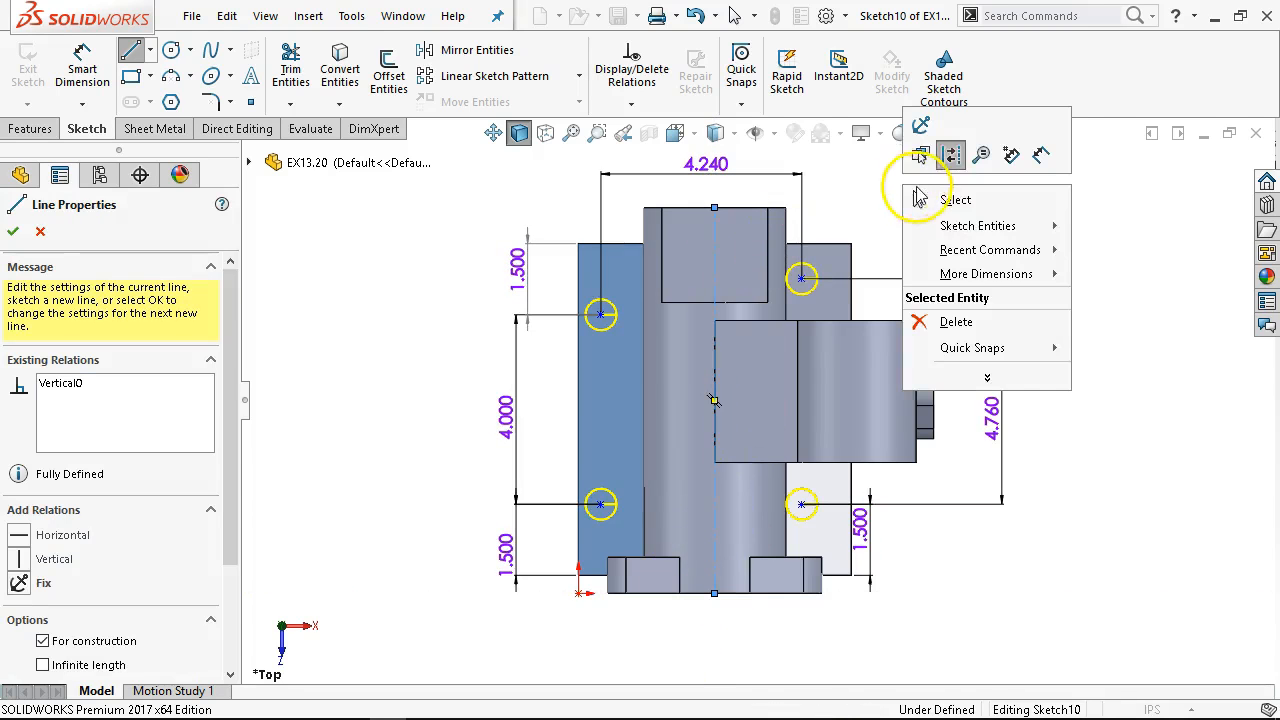
pyautogui.click(945, 198)
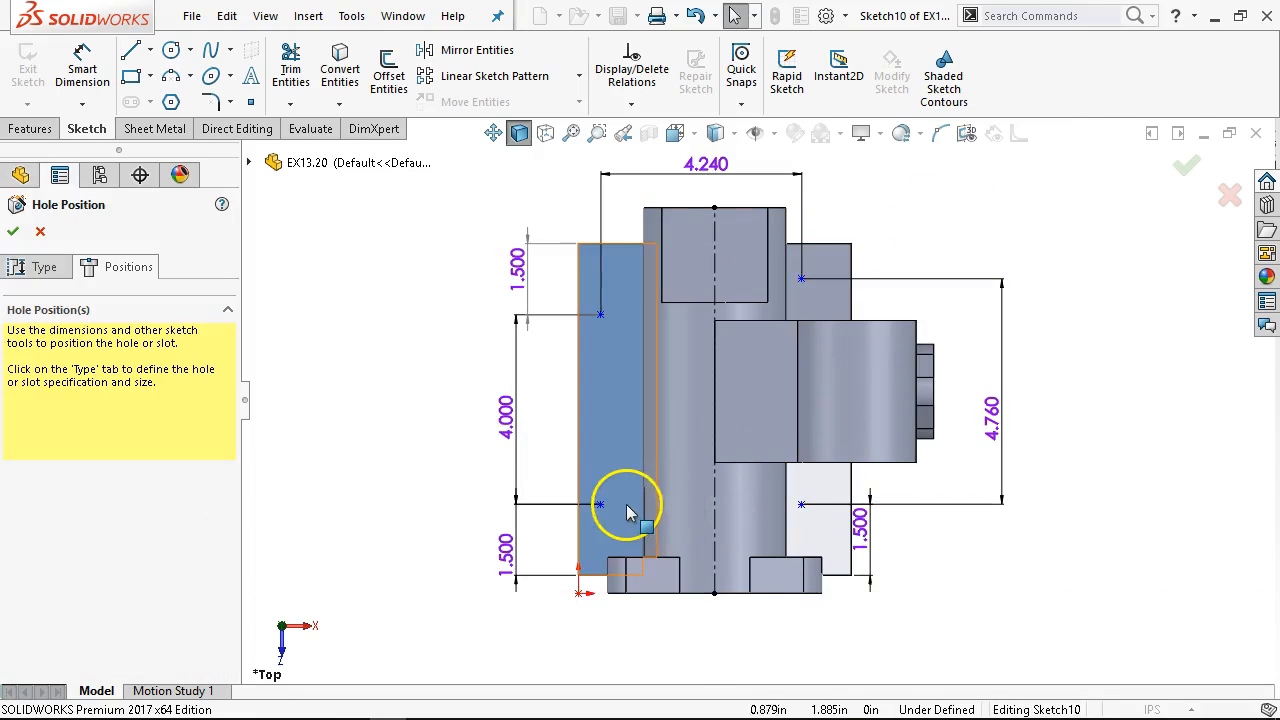
# Make the two lower hole points symmetric about the centerline, and delete the lower-right hole point's 1.5 in edge dimension
pyautogui.click(600, 504)
pyautogui.keyDown('ctrl'); pyautogui.click(802, 505); pyautogui.keyUp('ctrl')
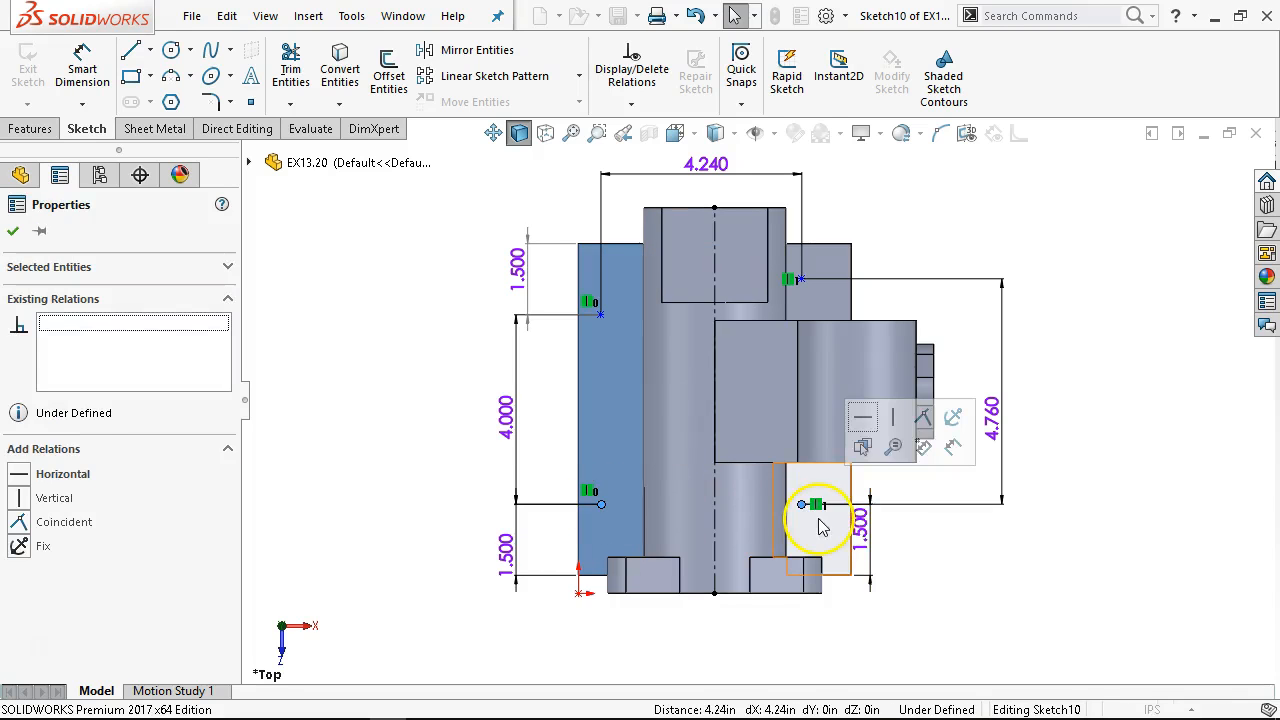
pyautogui.keyDown('ctrl'); pyautogui.click(714, 508); pyautogui.keyUp('ctrl')
pyautogui.click(786, 418)
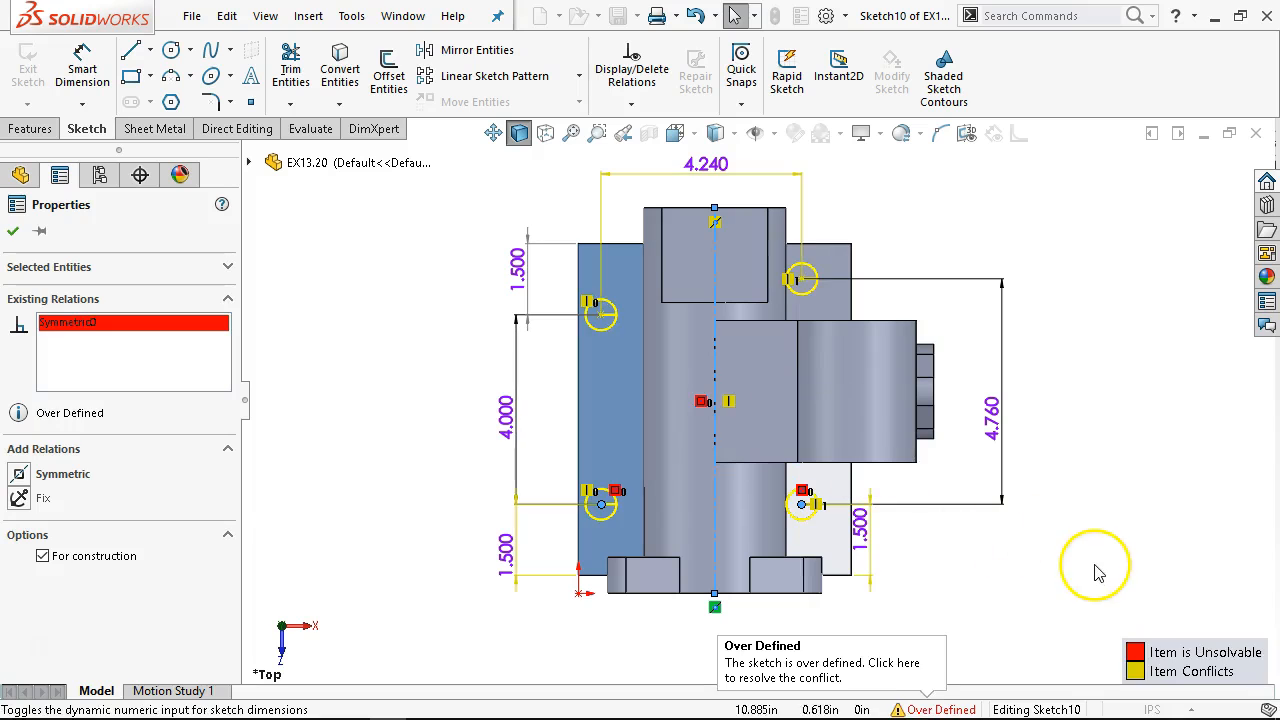
pyautogui.click(1050, 527)
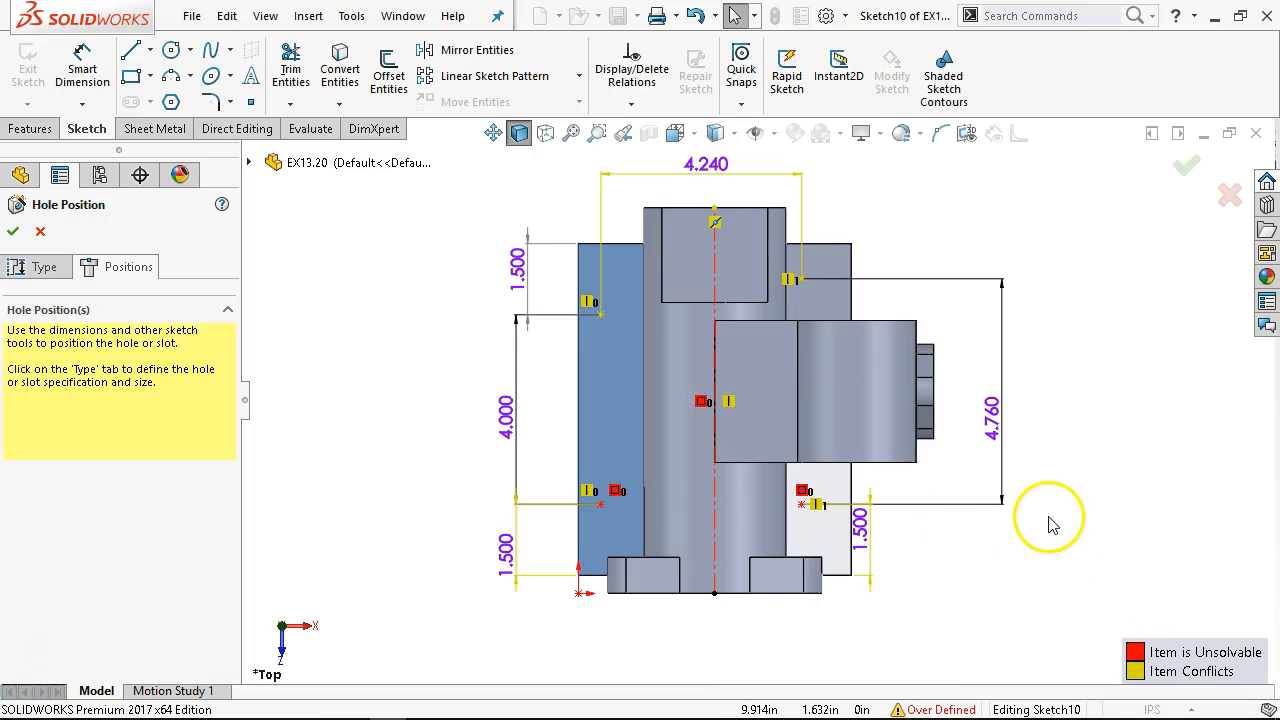
pyautogui.click(858, 535)
pyautogui.press('Delete')
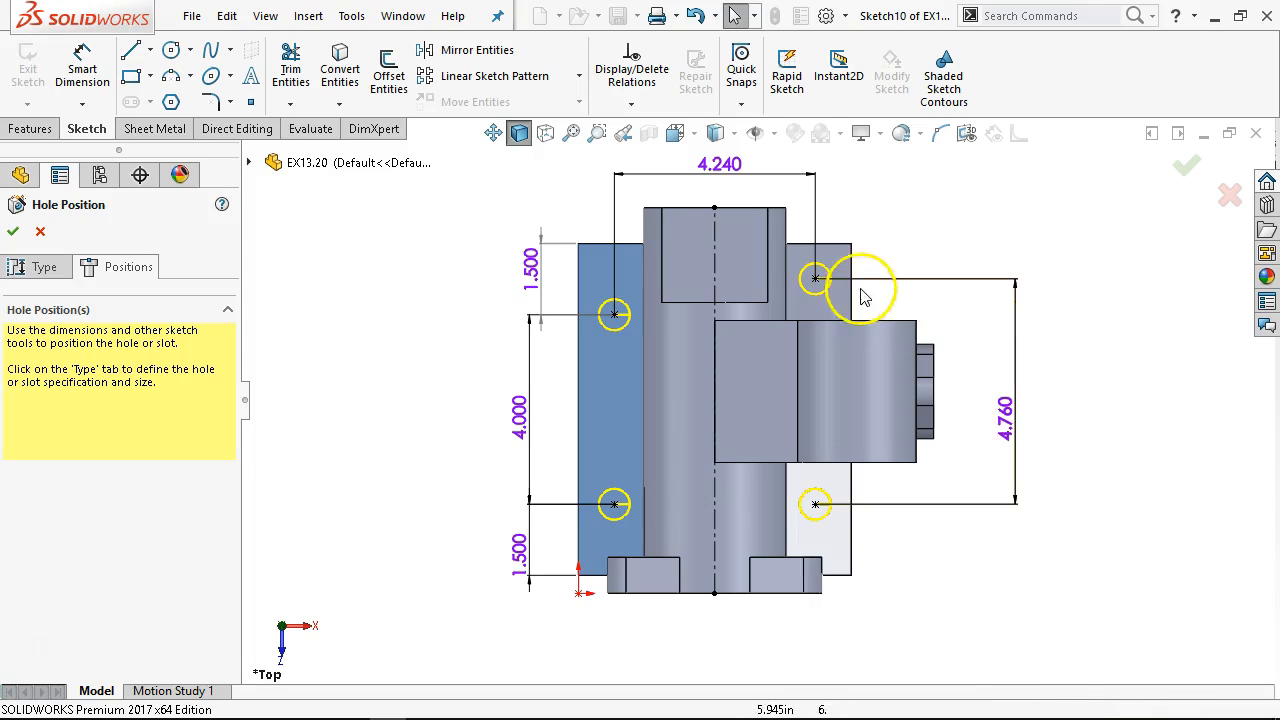
# Add a driven horizontal dimension between the lower-right hole point and the base plate's right edge
pyautogui.click(82, 70)
pyautogui.click(815, 505)
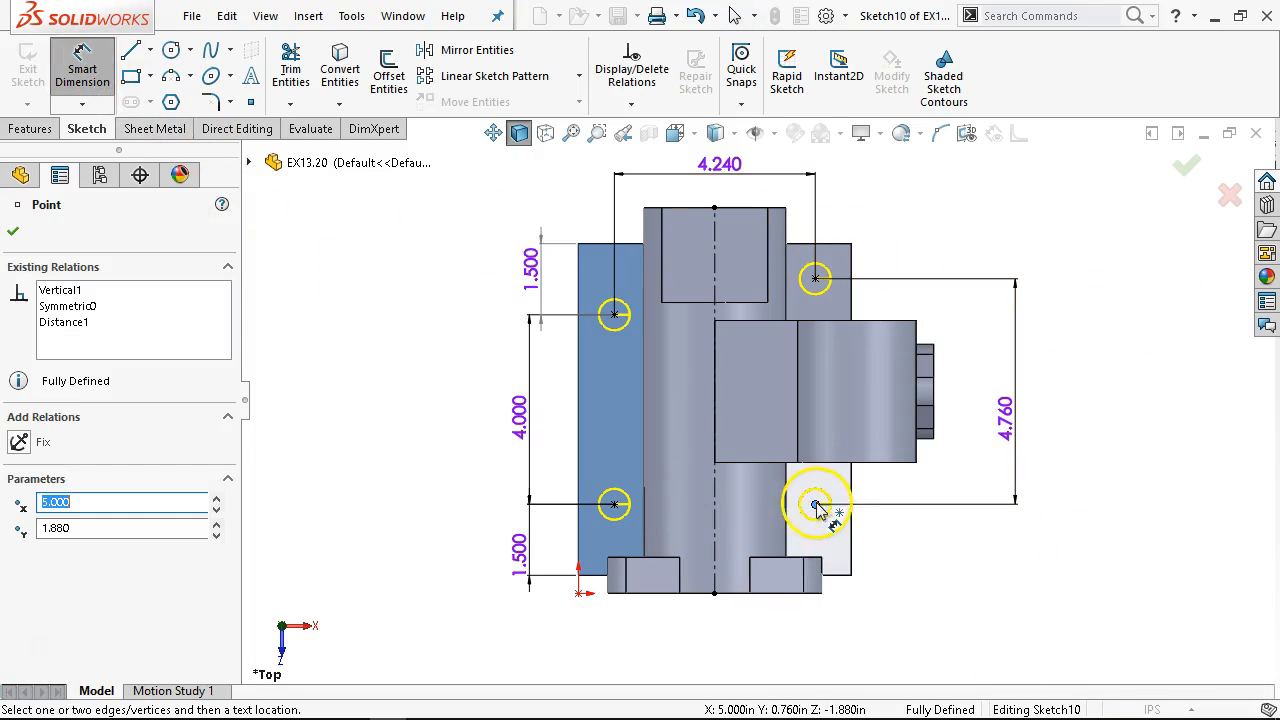
pyautogui.click(851, 541)
pyautogui.click(914, 624)
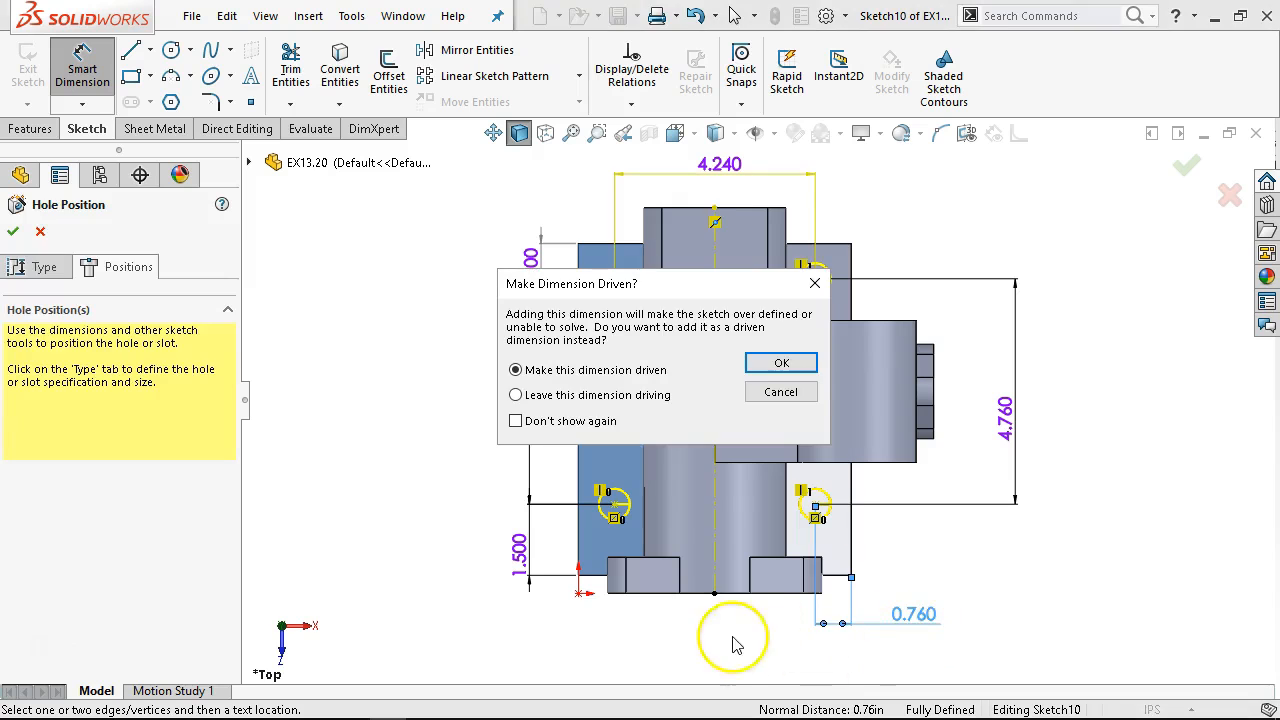
pyautogui.click(781, 362)
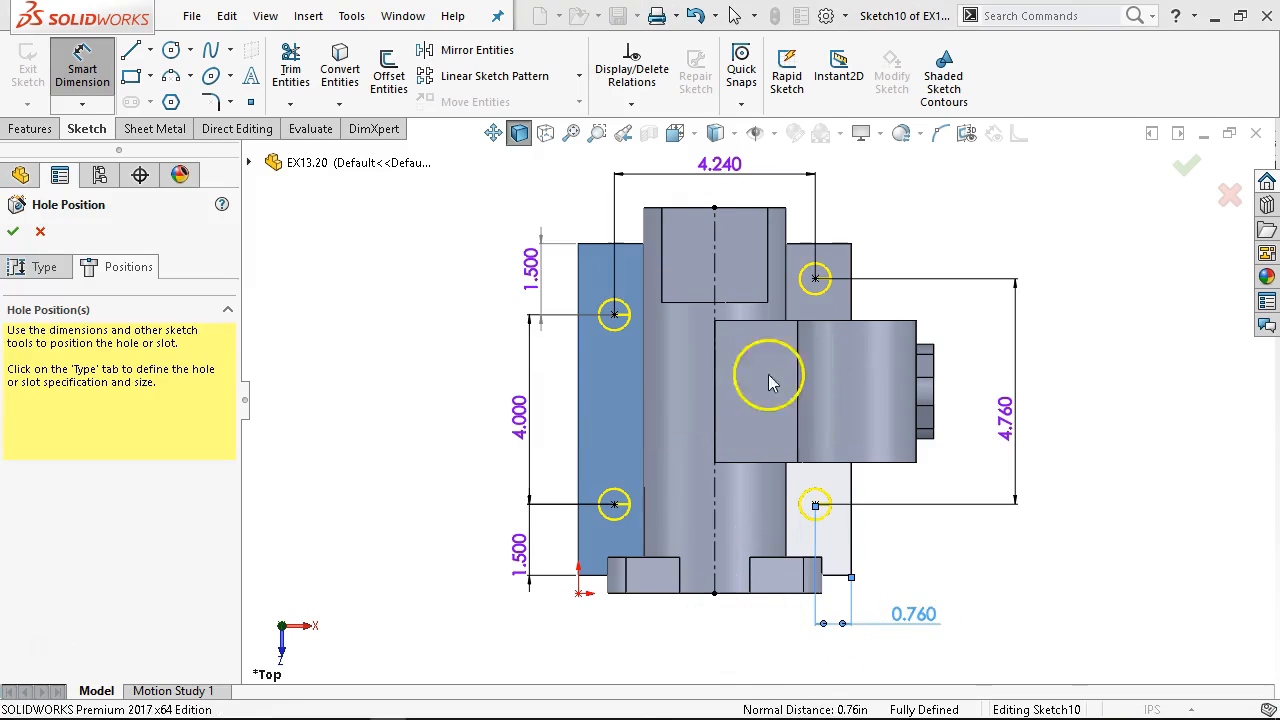
# Add a driven horizontal dimension between the lower-left hole point and the base plate's left edge, and finish the hole placement
pyautogui.click(580, 465)
pyautogui.click(614, 503)
pyautogui.click(552, 630)
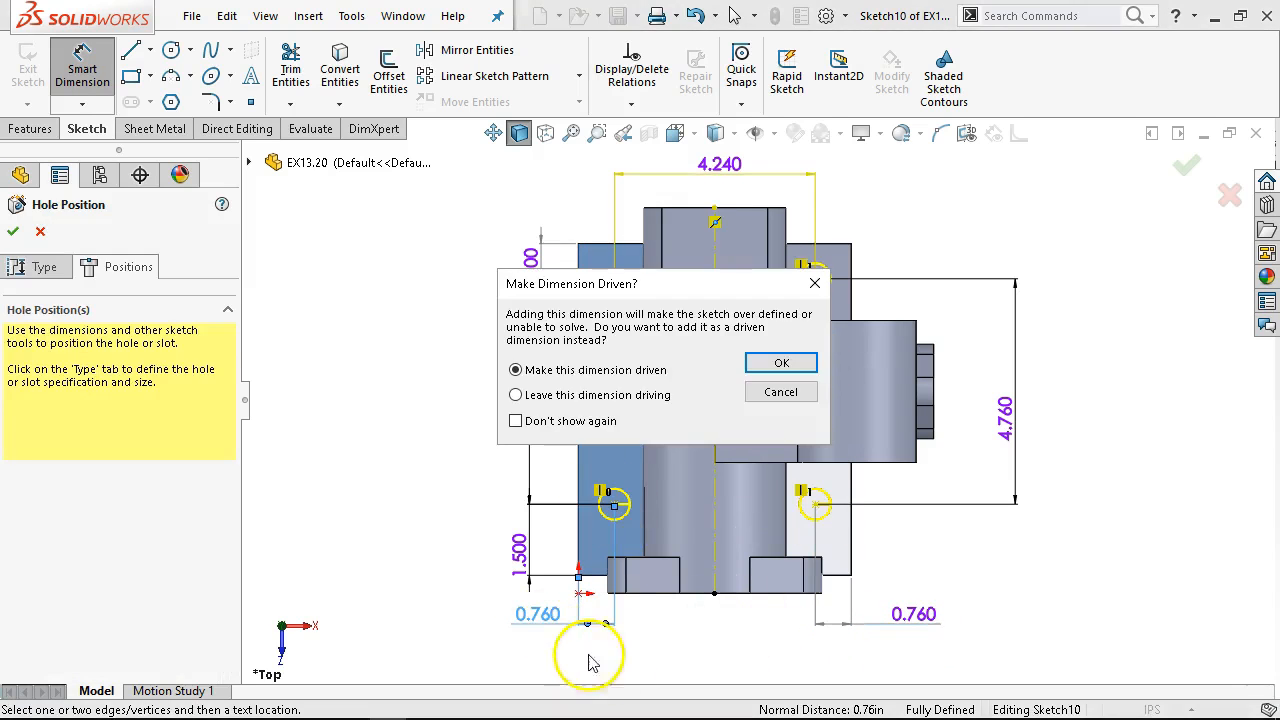
pyautogui.click(781, 362)
pyautogui.rightClick(916, 304)
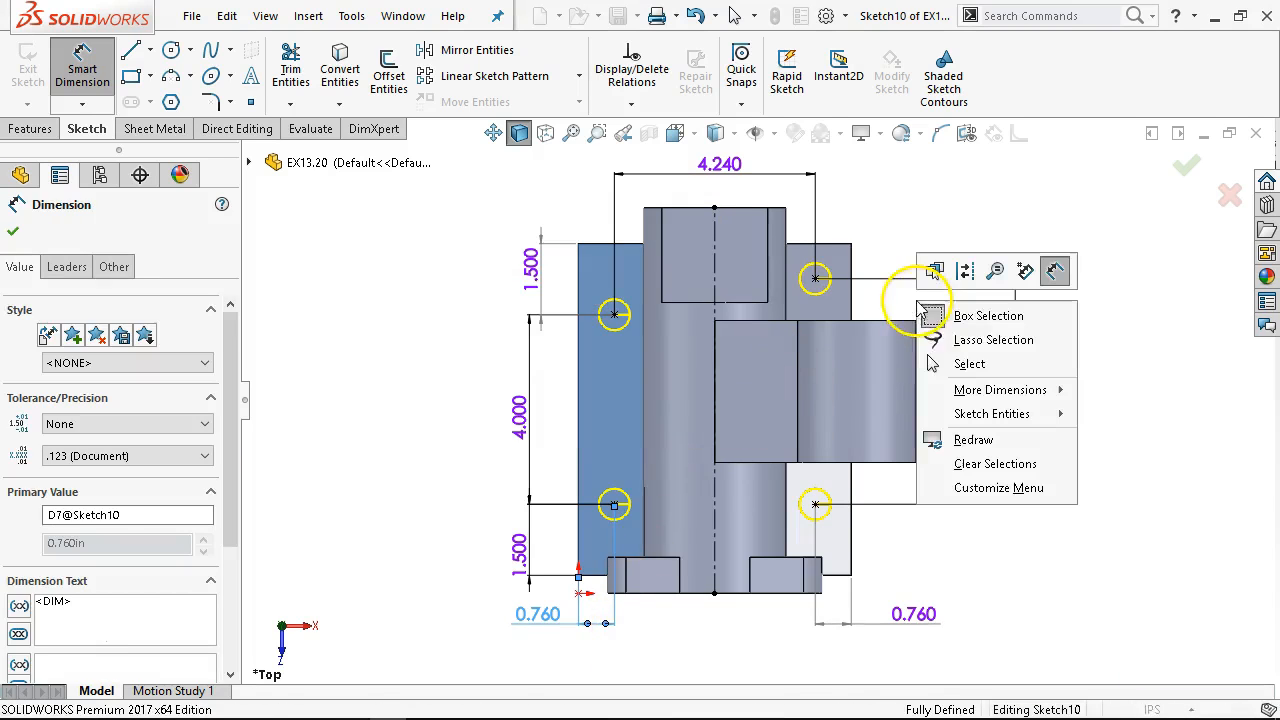
pyautogui.click(990, 341)
pyautogui.click(1185, 166)
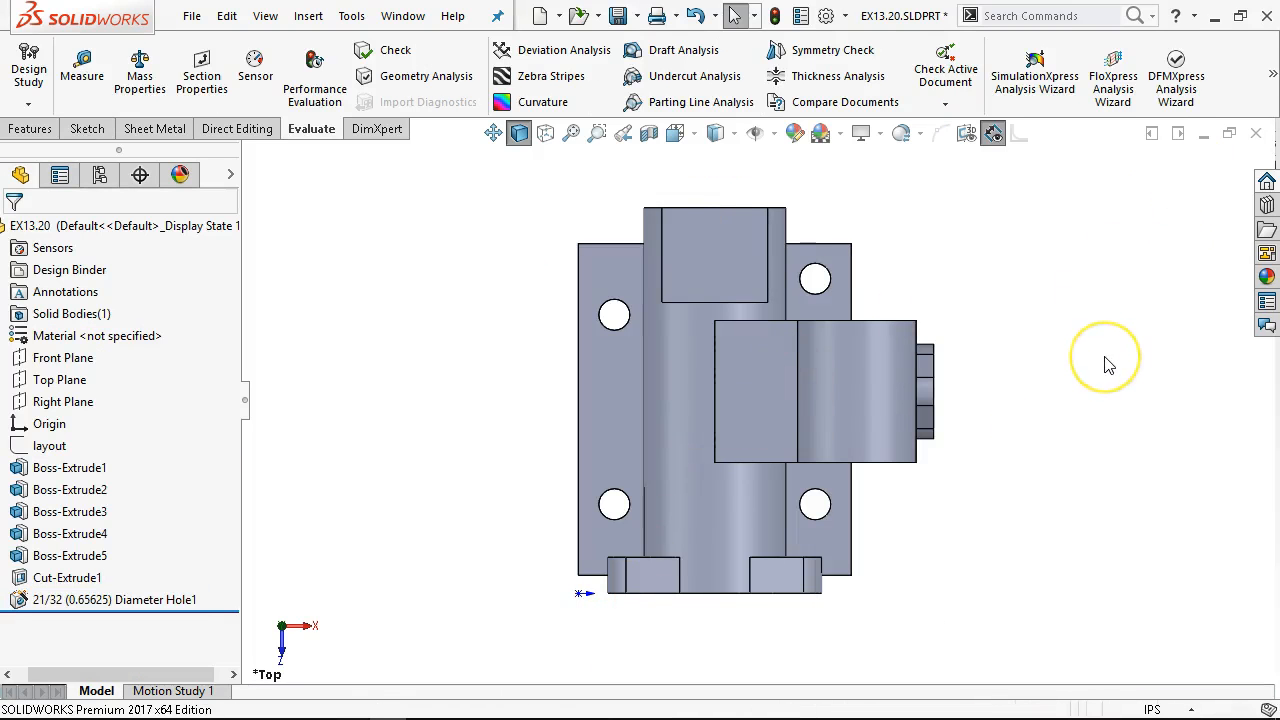
# Save the part, start a sketch on the flat top face beside the rounded upright, and draw a circle about 1.06 in in diameter there
pyautogui.hotkey('ctrl', '7')
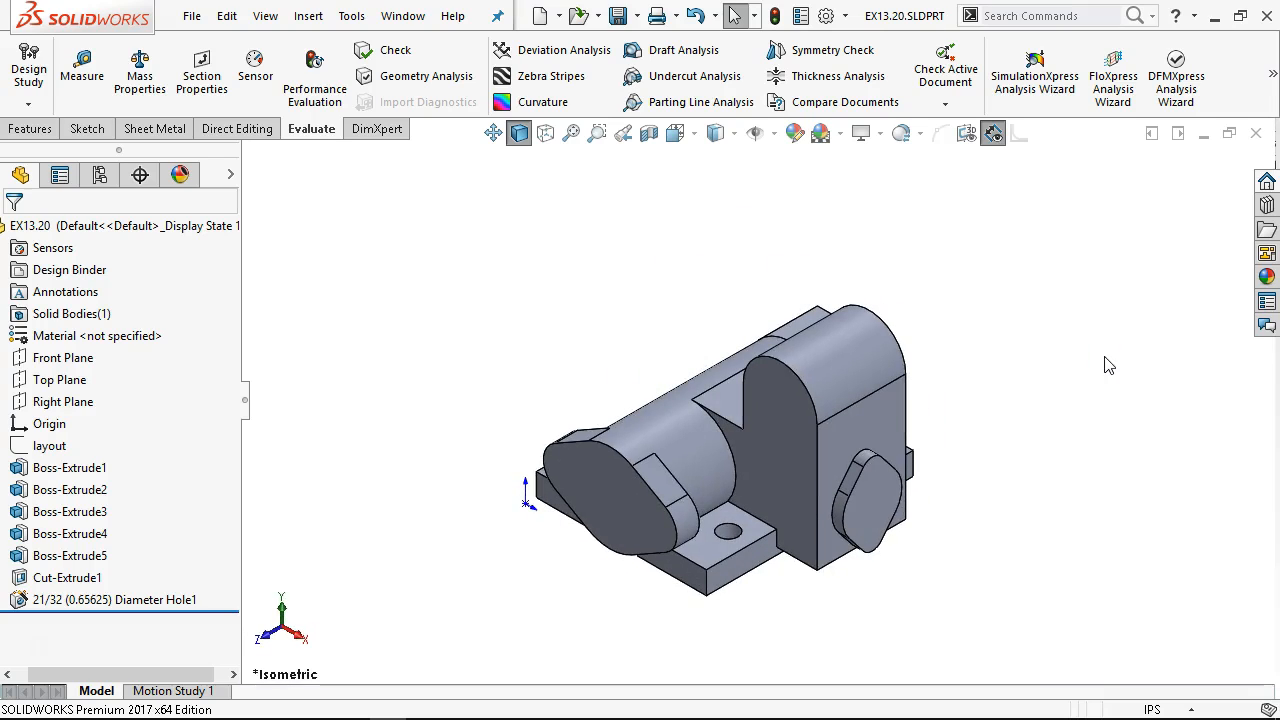
pyautogui.click(733, 399)
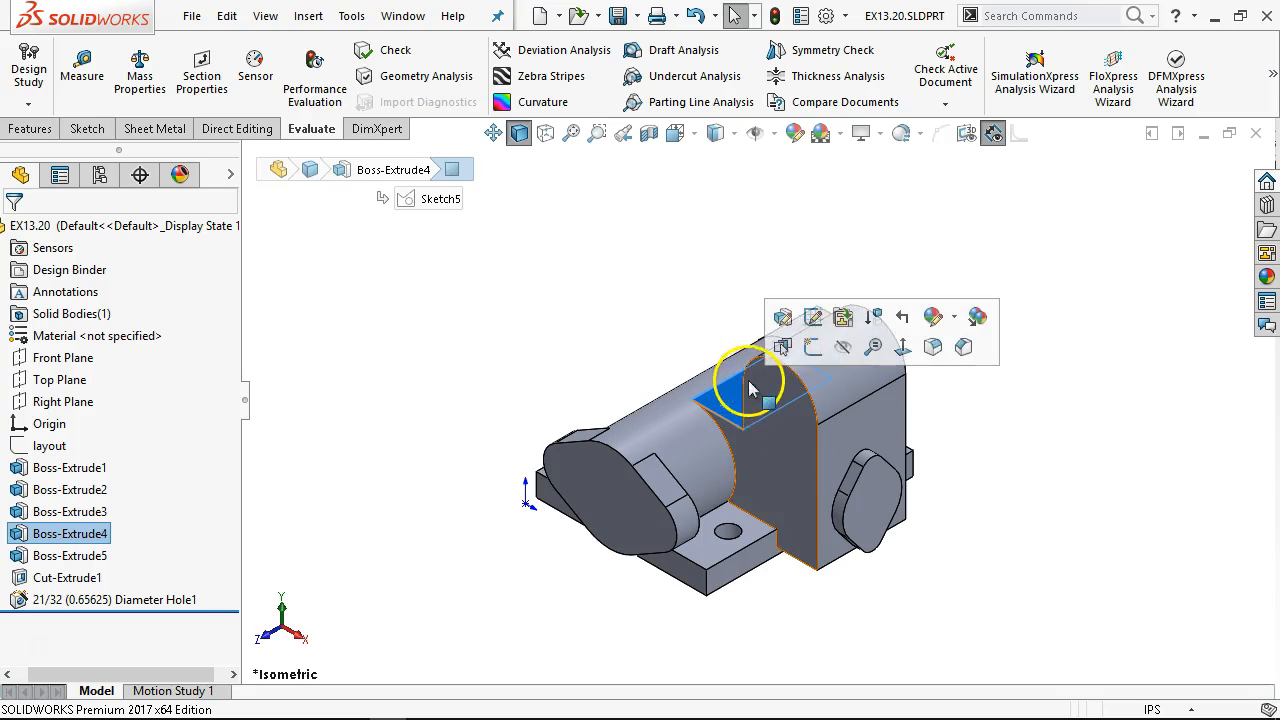
pyautogui.click(812, 348)
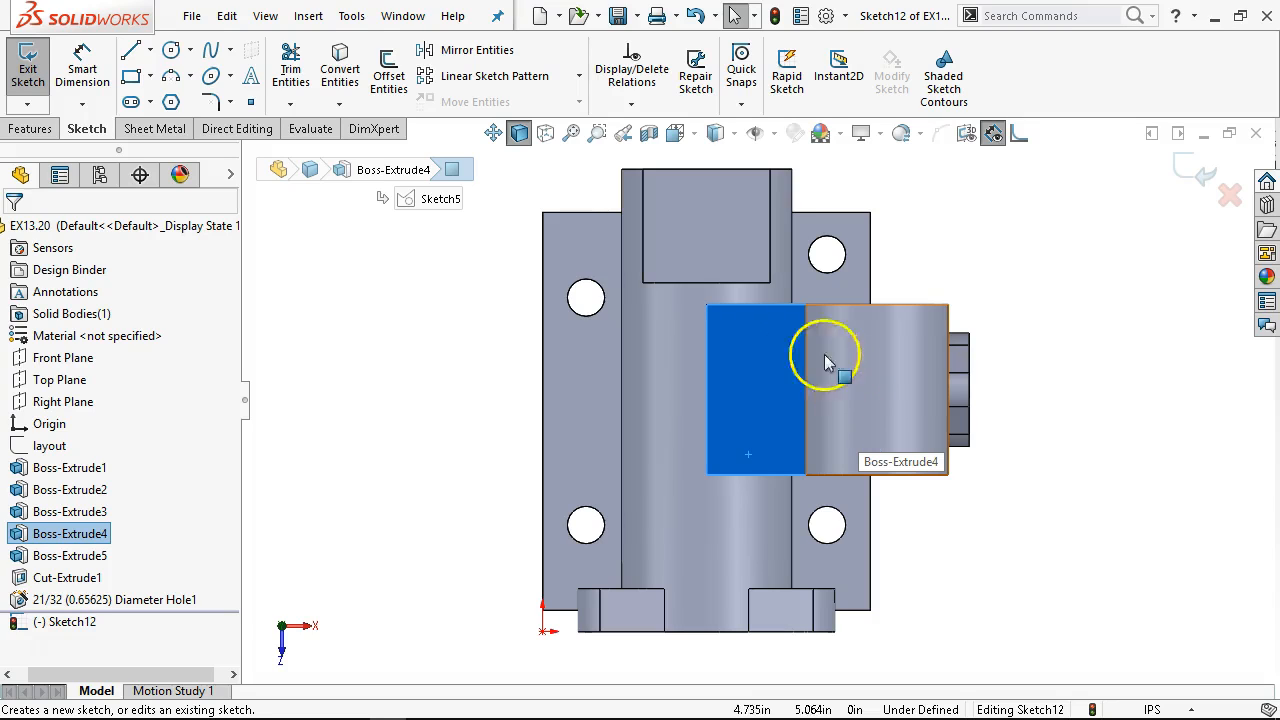
pyautogui.click(171, 52)
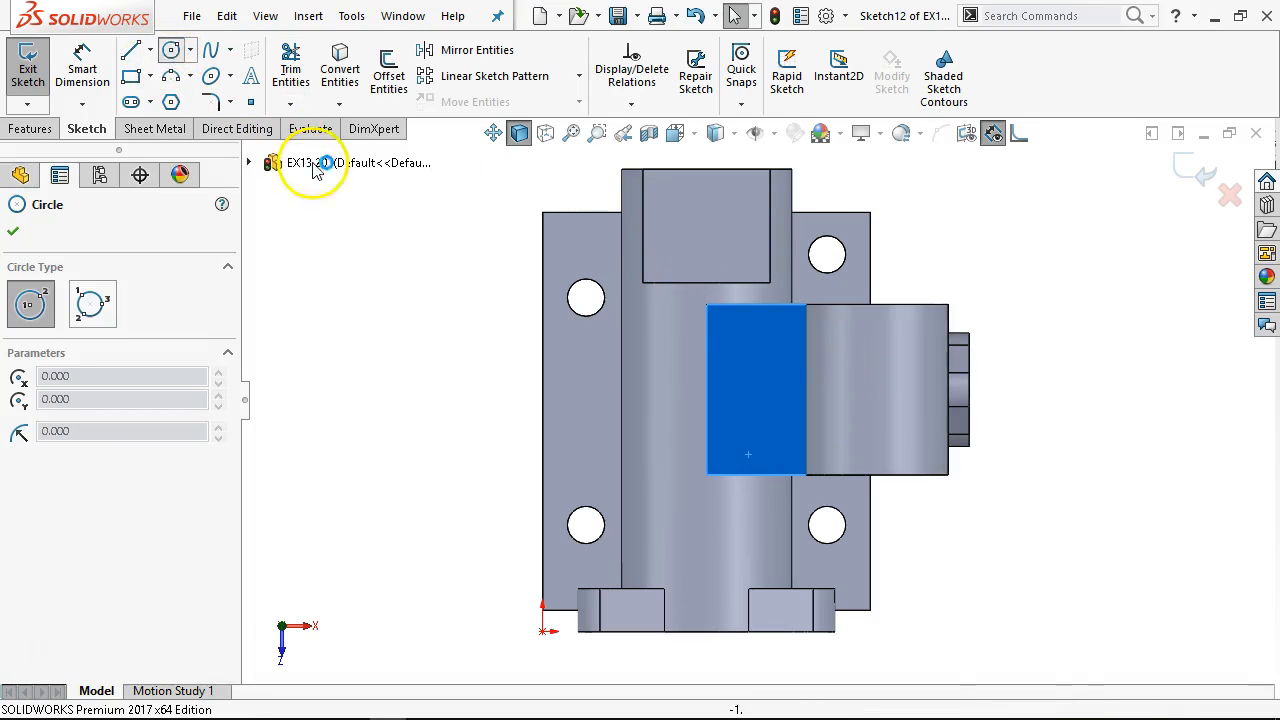
pyautogui.click(778, 364)
pyautogui.moveTo(778, 364); pyautogui.dragTo(806, 370)
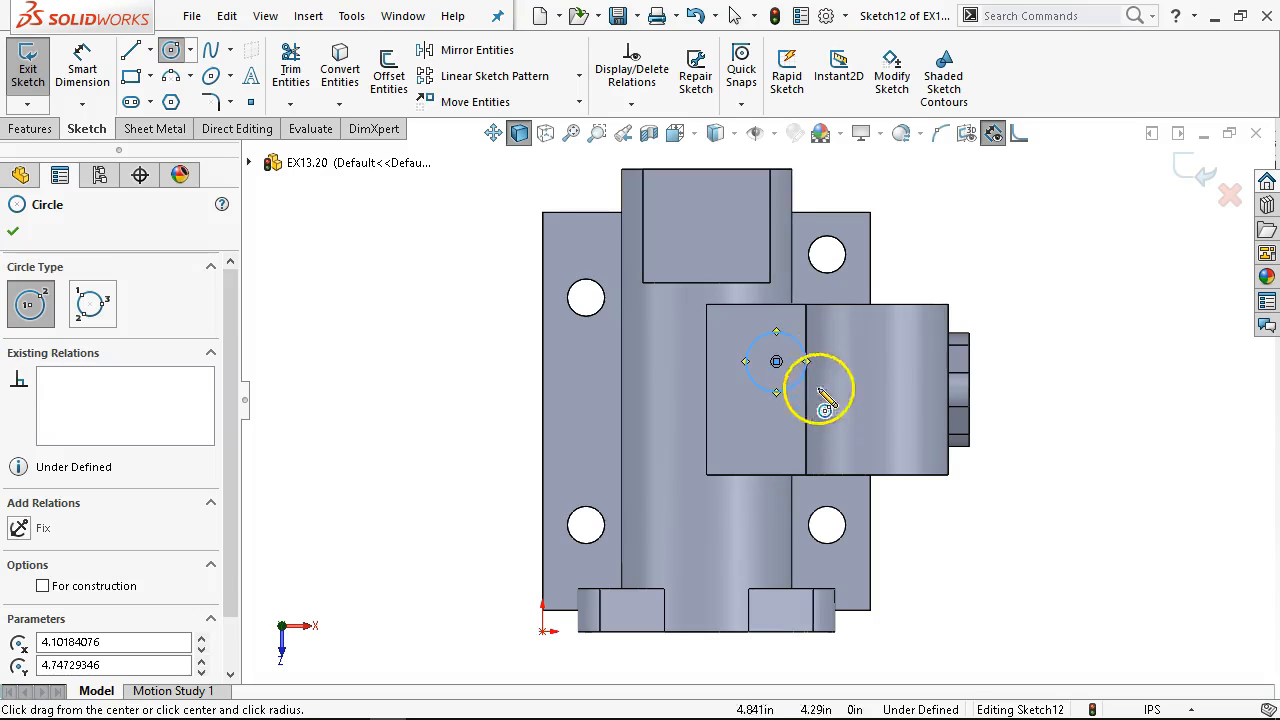
# Dimension the circle's diameter as 1 in
pyautogui.rightClick(1122, 245)
pyautogui.click(1227, 203)
pyautogui.click(808, 355)
pyautogui.click(938, 264)
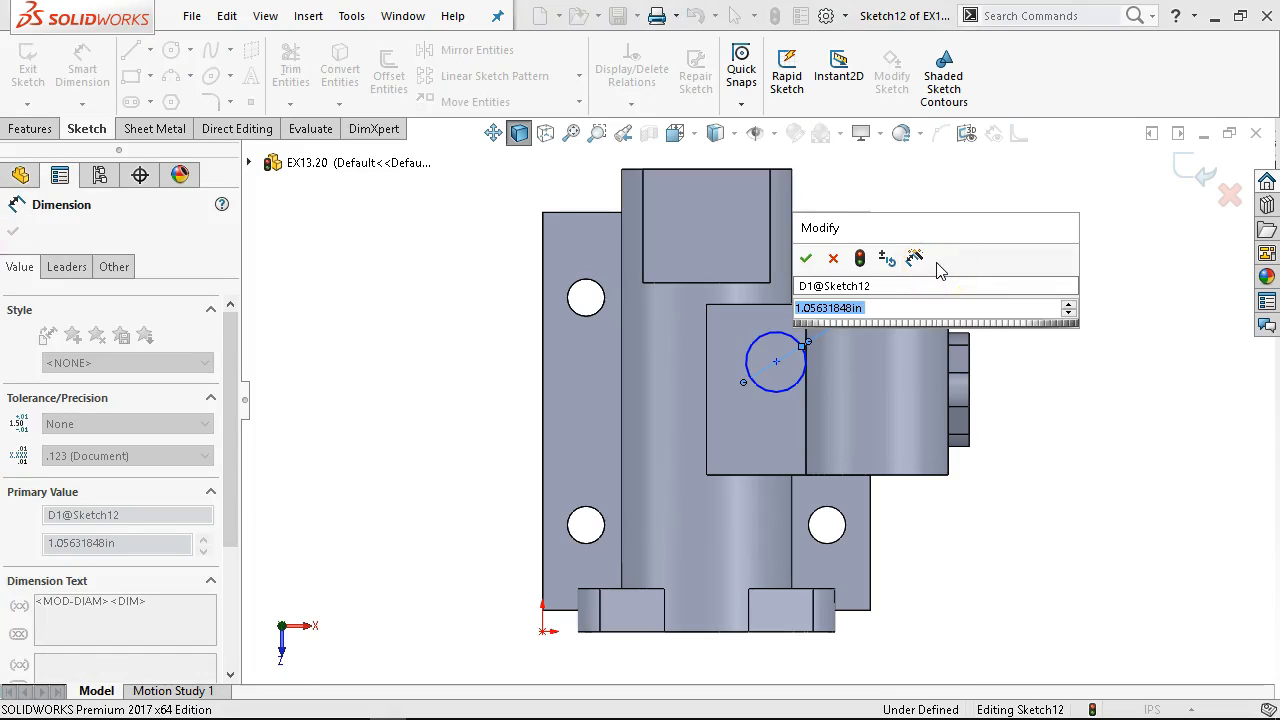
pyautogui.write('1.')
pyautogui.press('Return')
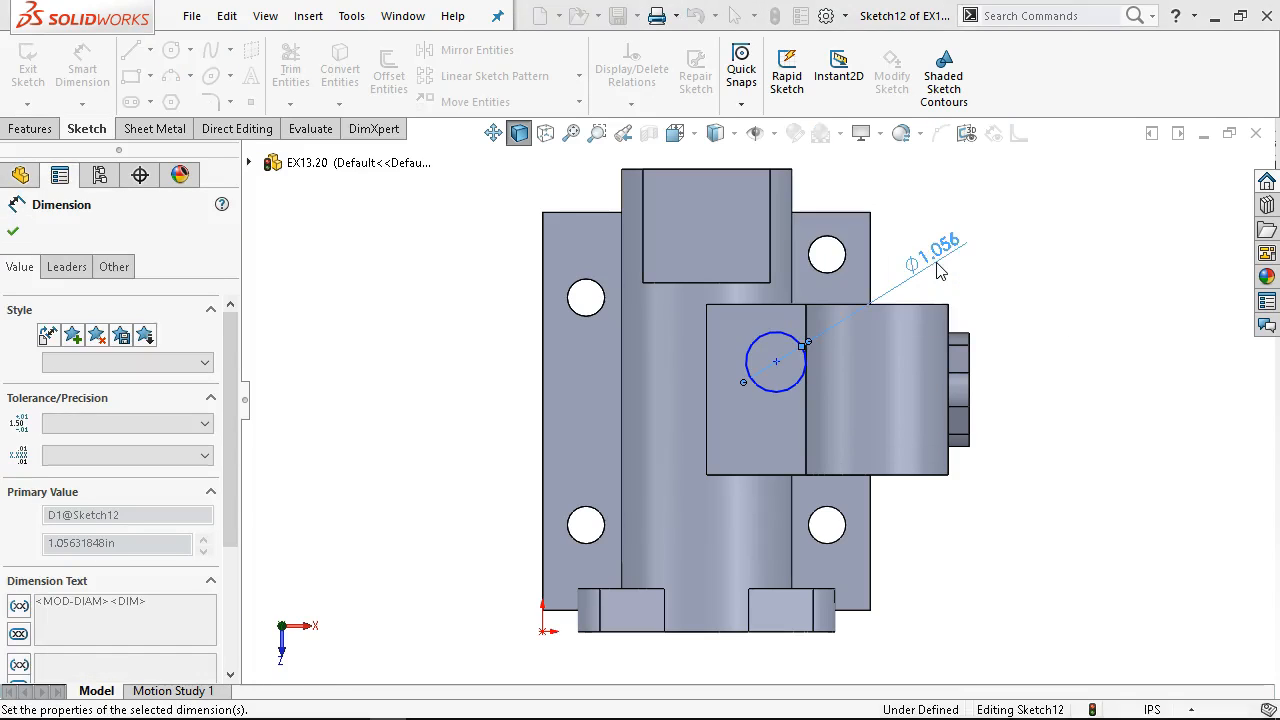
# Dimension the circle's center 4.76 in vertically from the body's lower flange edge
pyautogui.click(760, 394)
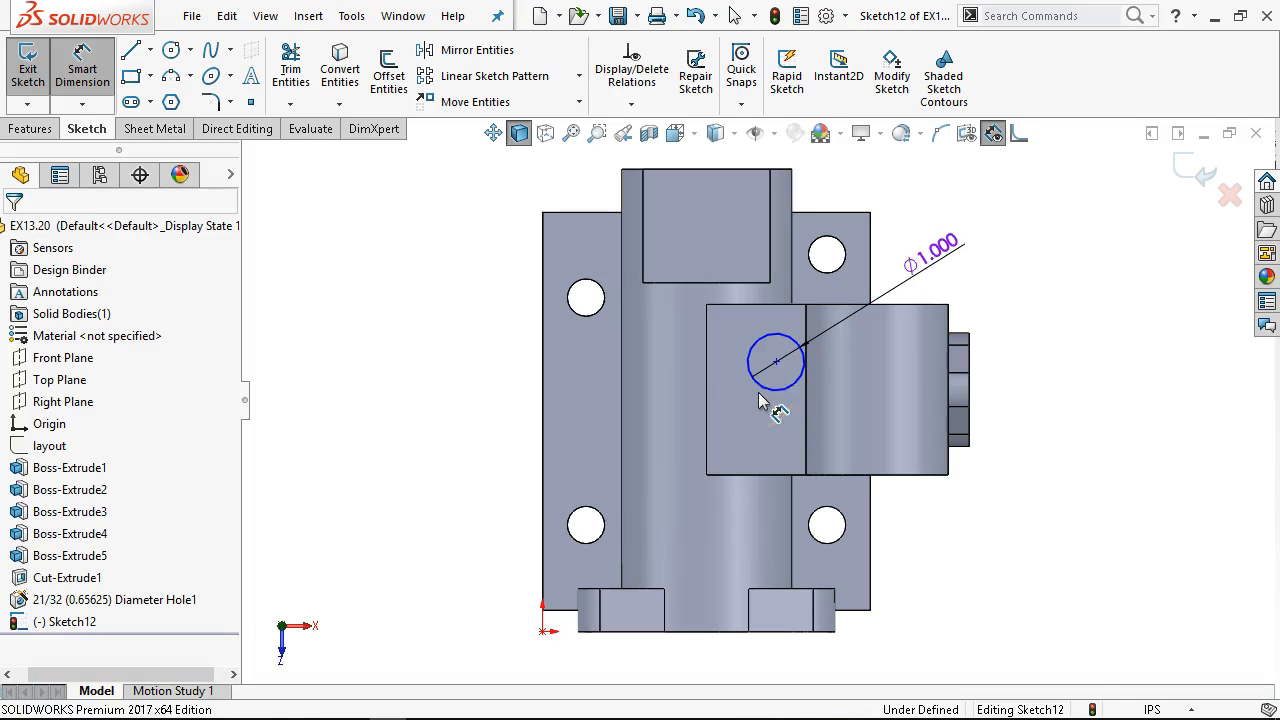
pyautogui.click(795, 632)
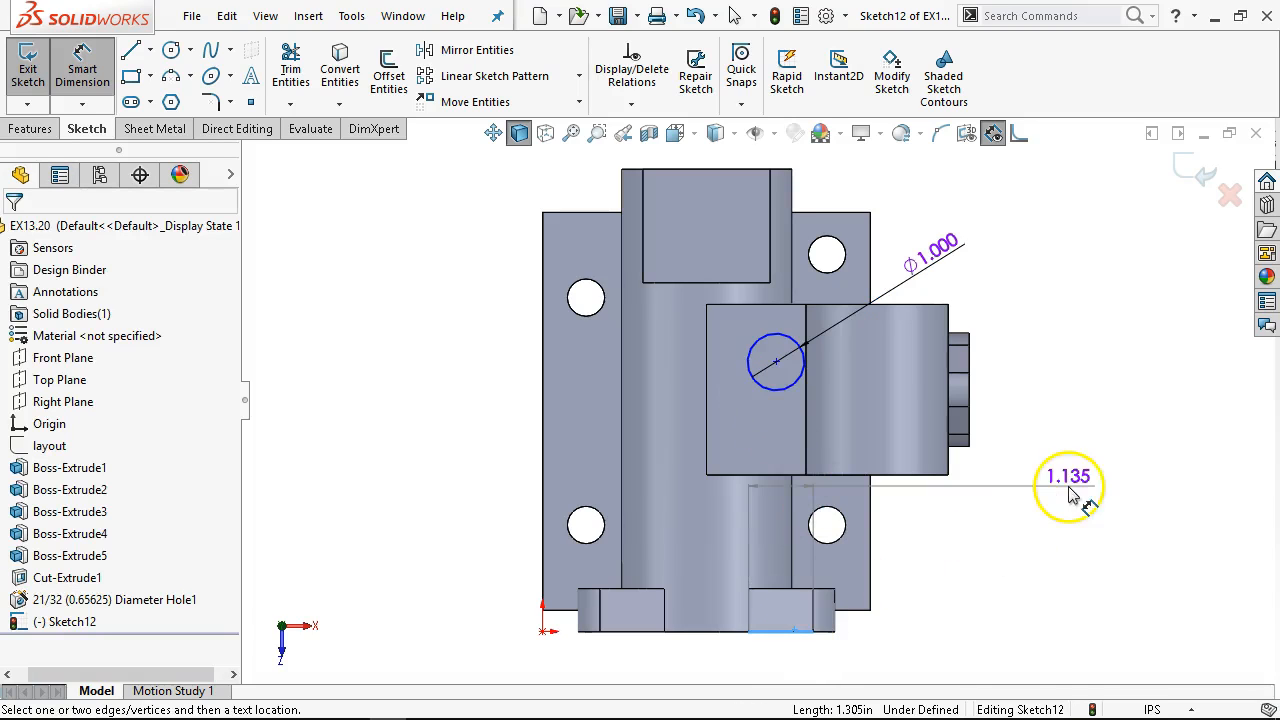
pyautogui.click(783, 392)
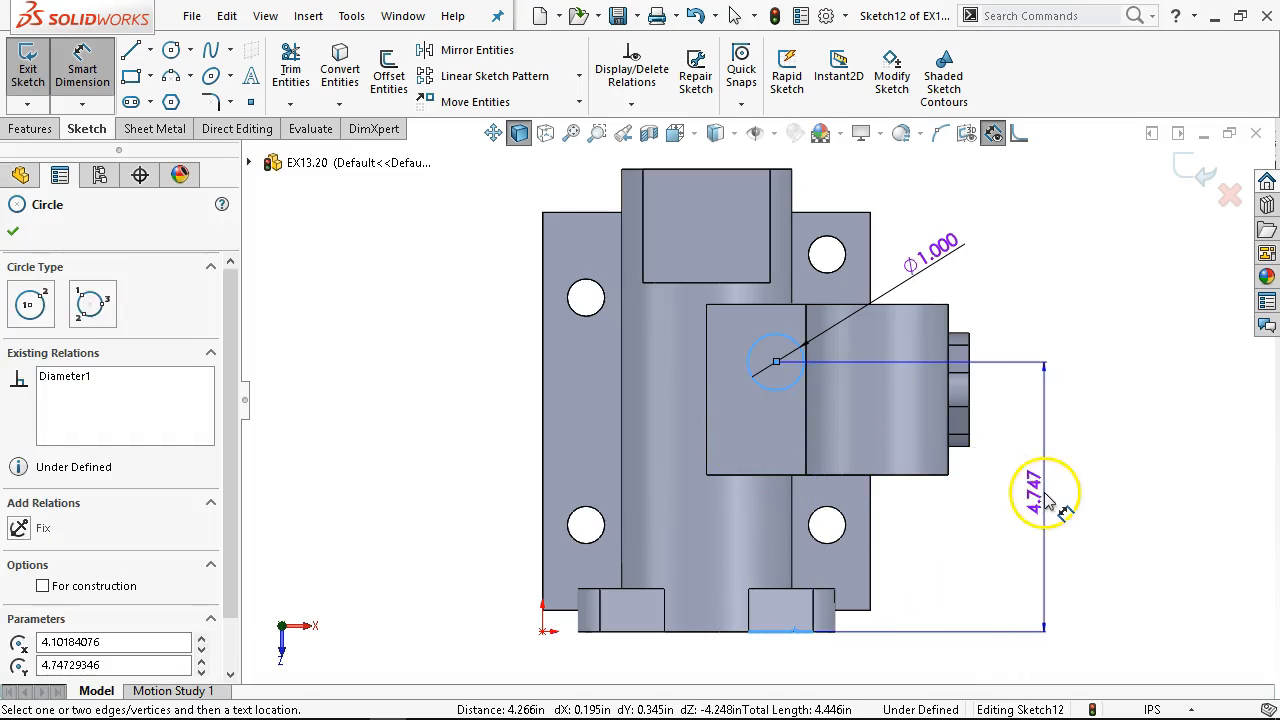
pyautogui.click(1045, 493)
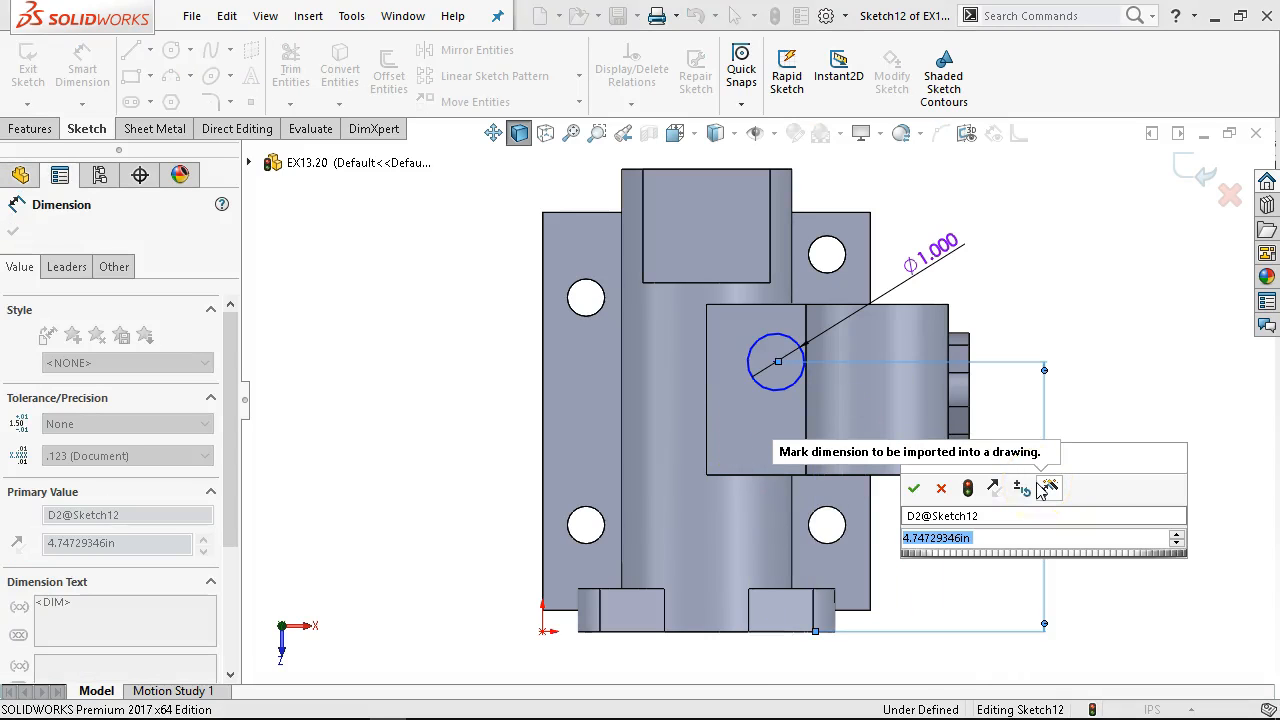
pyautogui.write('4.76')
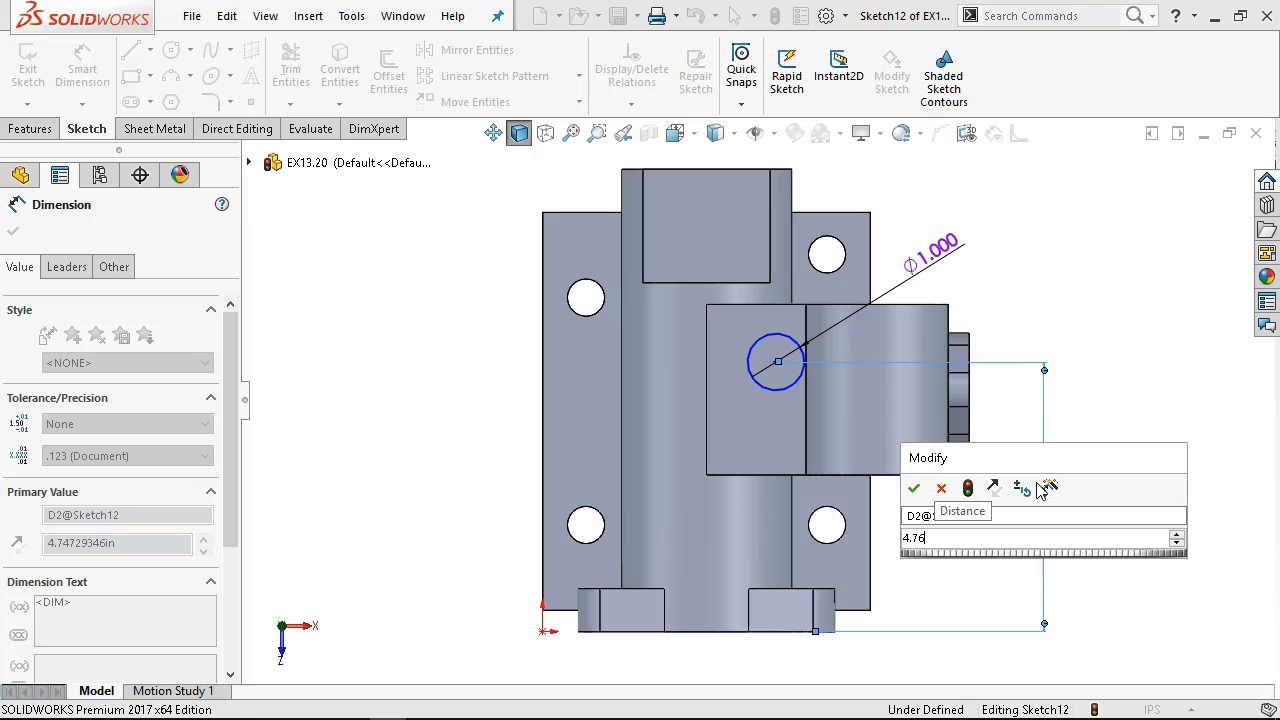
pyautogui.press('Return')
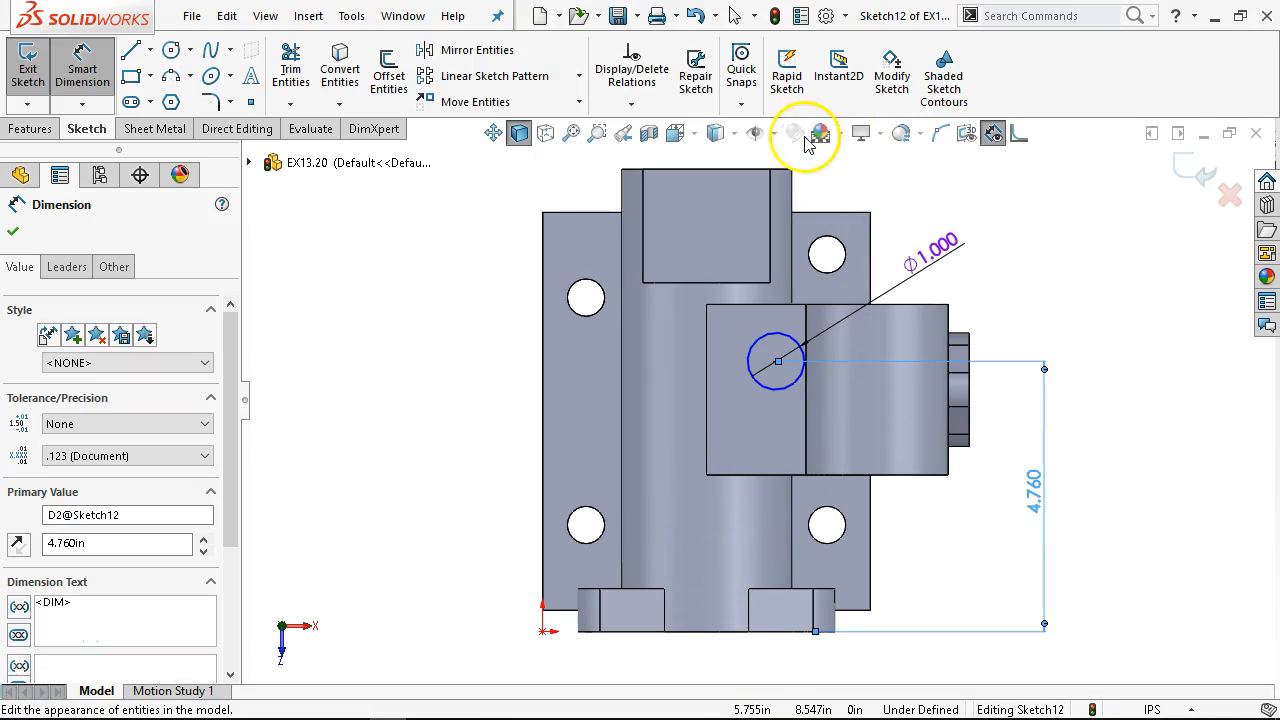
# Show the temporary axes and dimension the circle's center 1.62 in horizontally from the main cylinder's axis
pyautogui.click(773, 136)
pyautogui.click(785, 190)
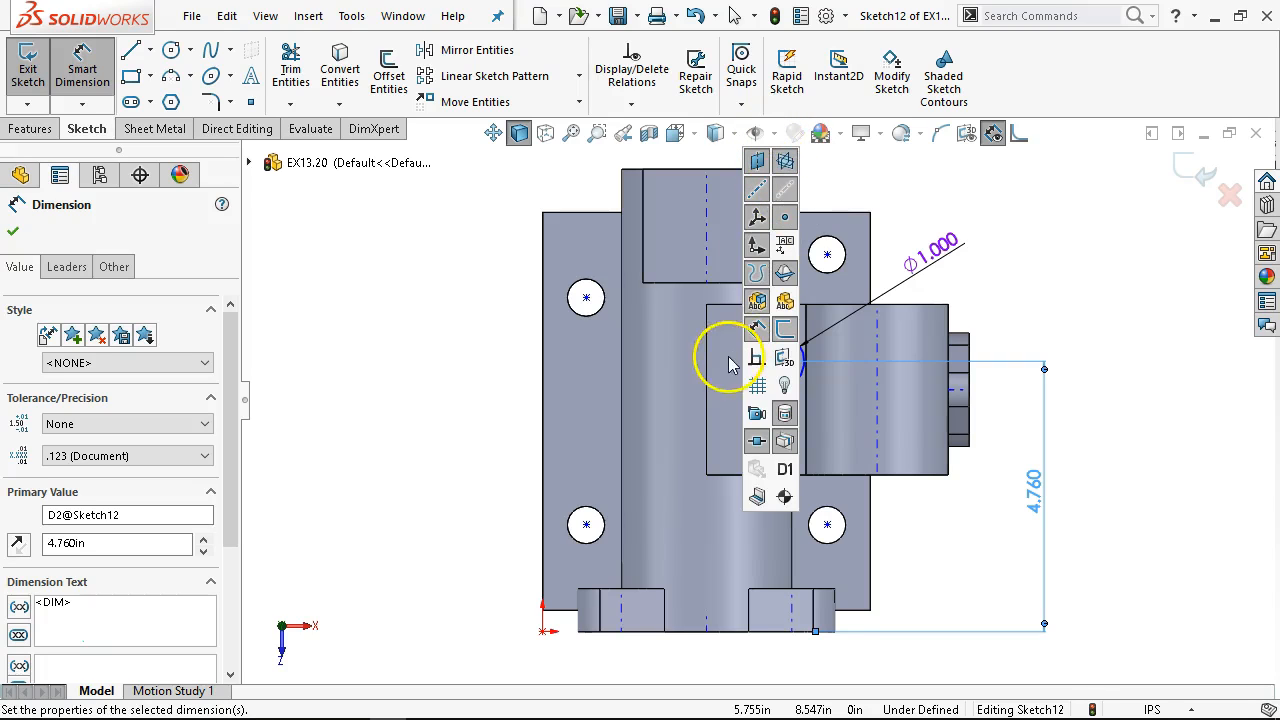
pyautogui.click(711, 240)
pyautogui.click(709, 243)
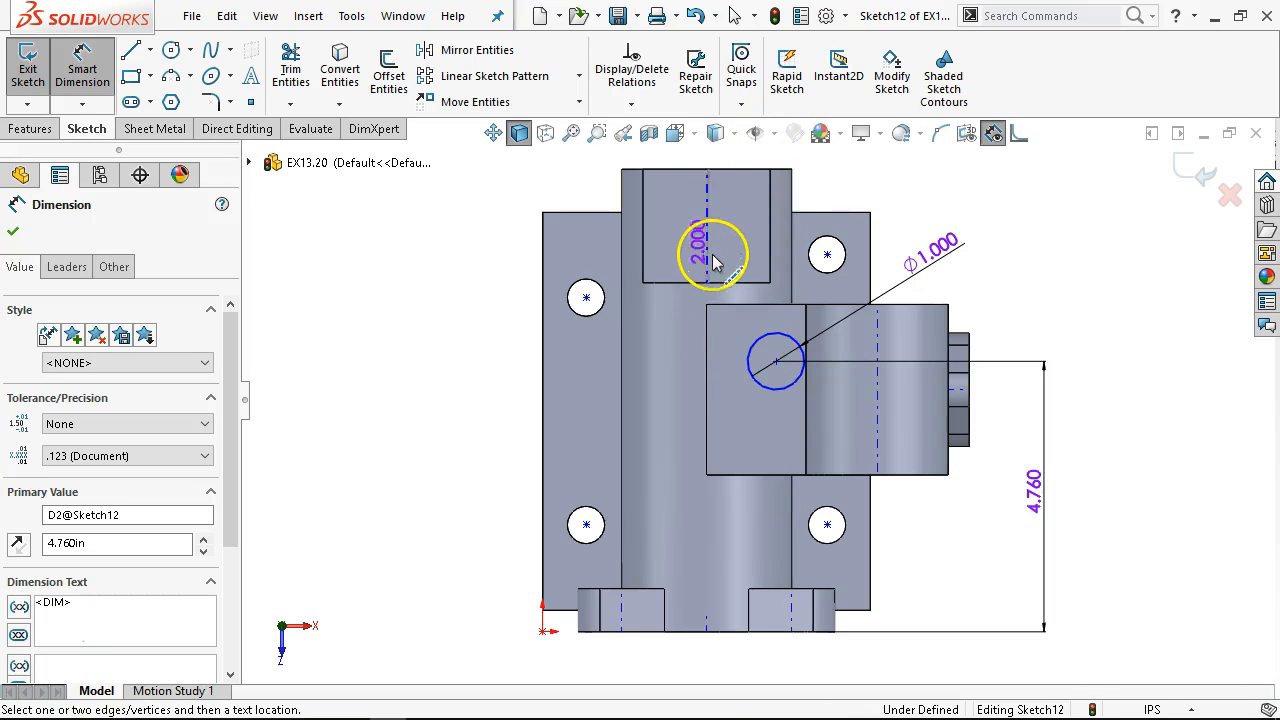
pyautogui.click(752, 348)
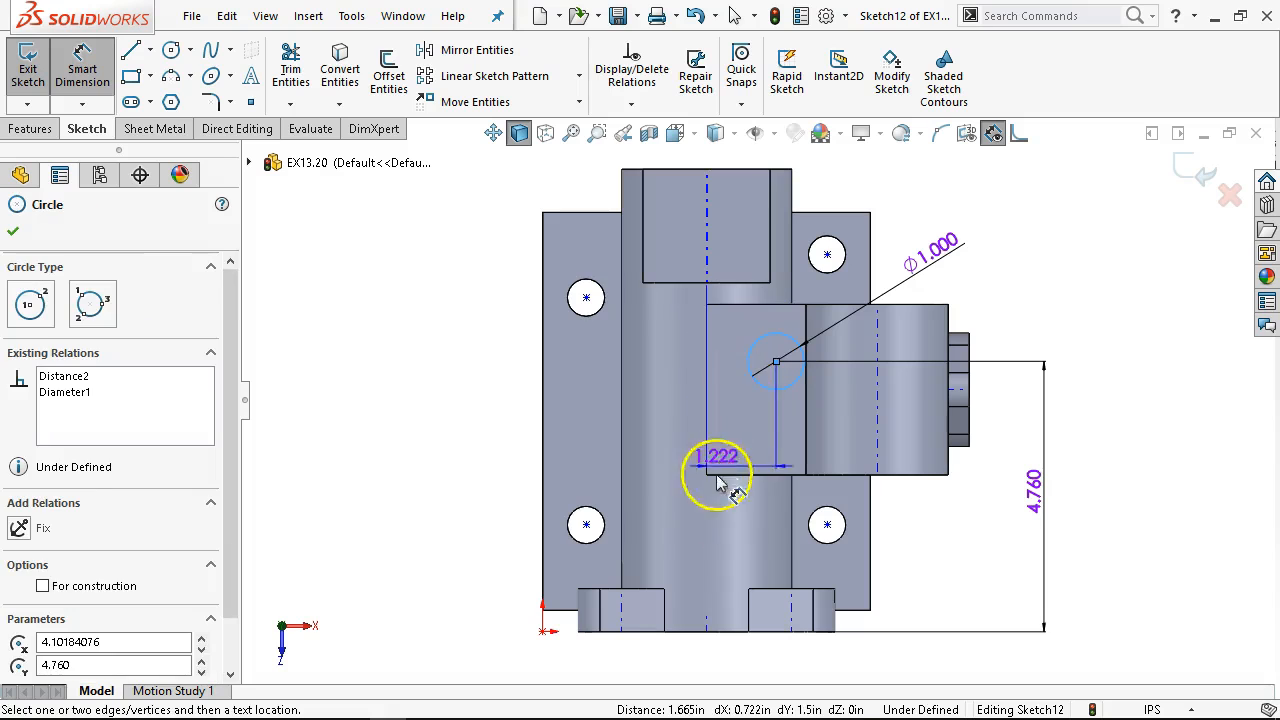
pyautogui.press('z')
pyautogui.click(730, 658)
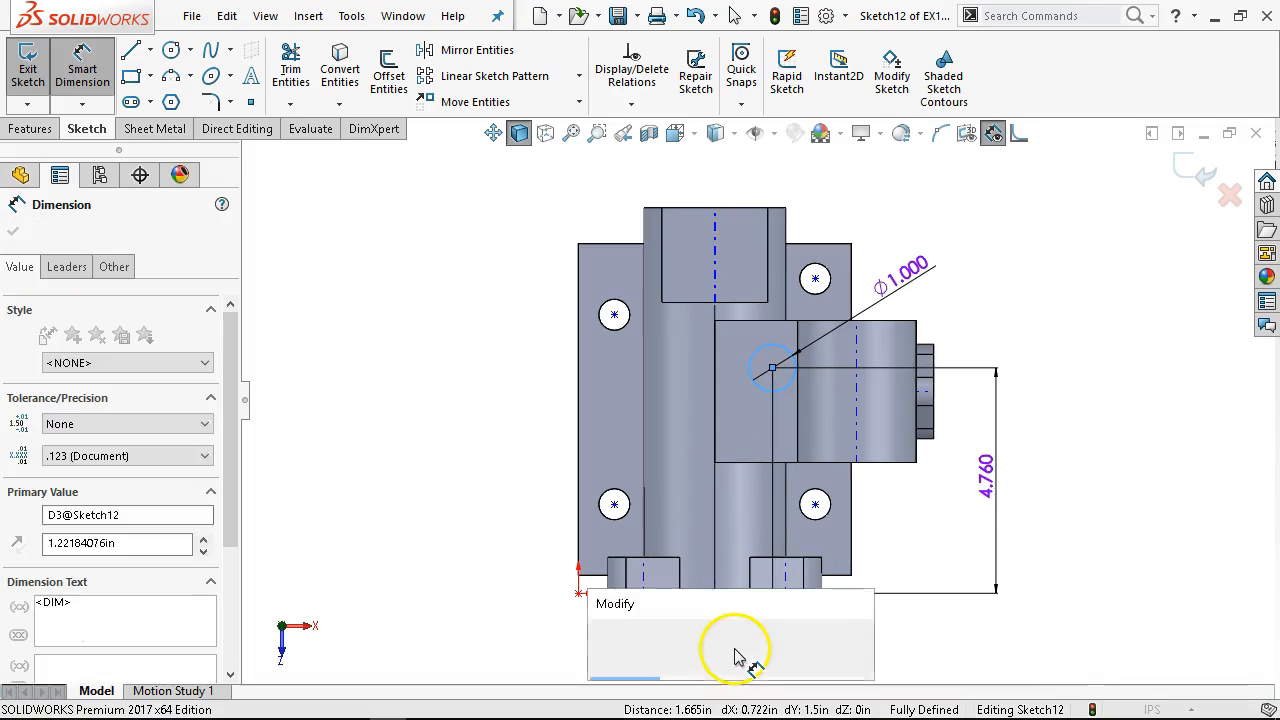
pyautogui.write('1.62')
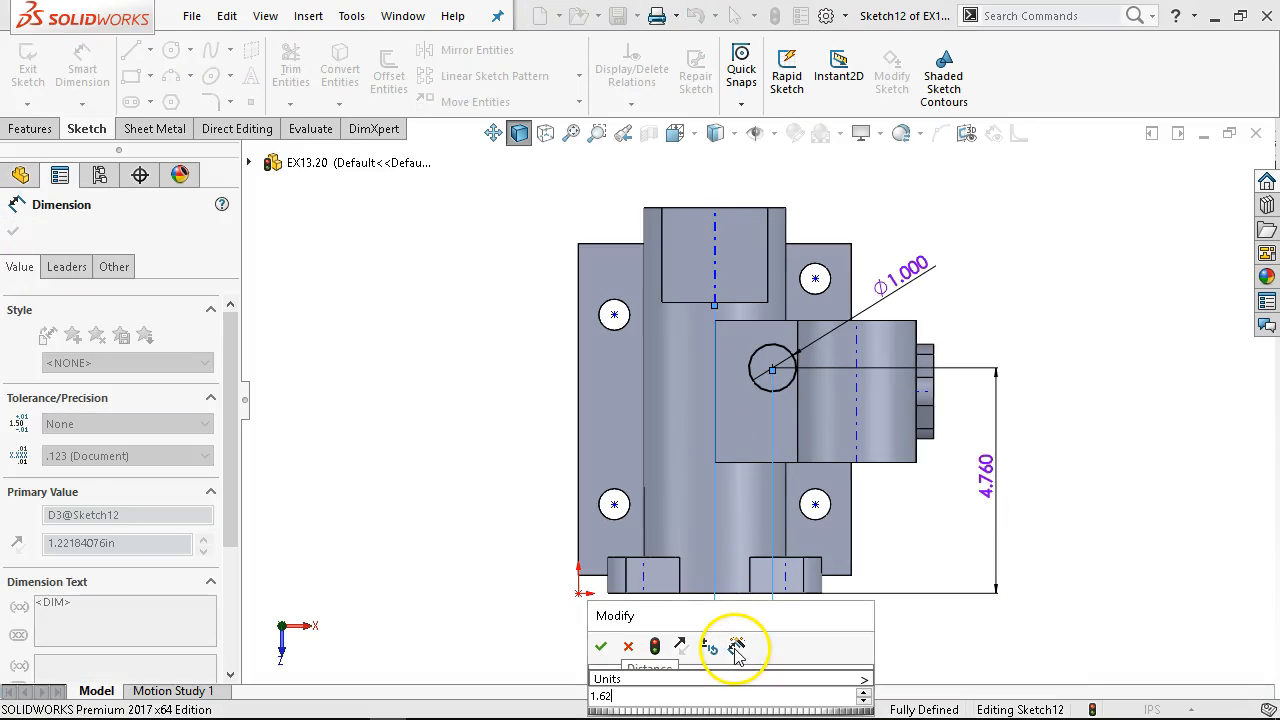
pyautogui.press('Return')
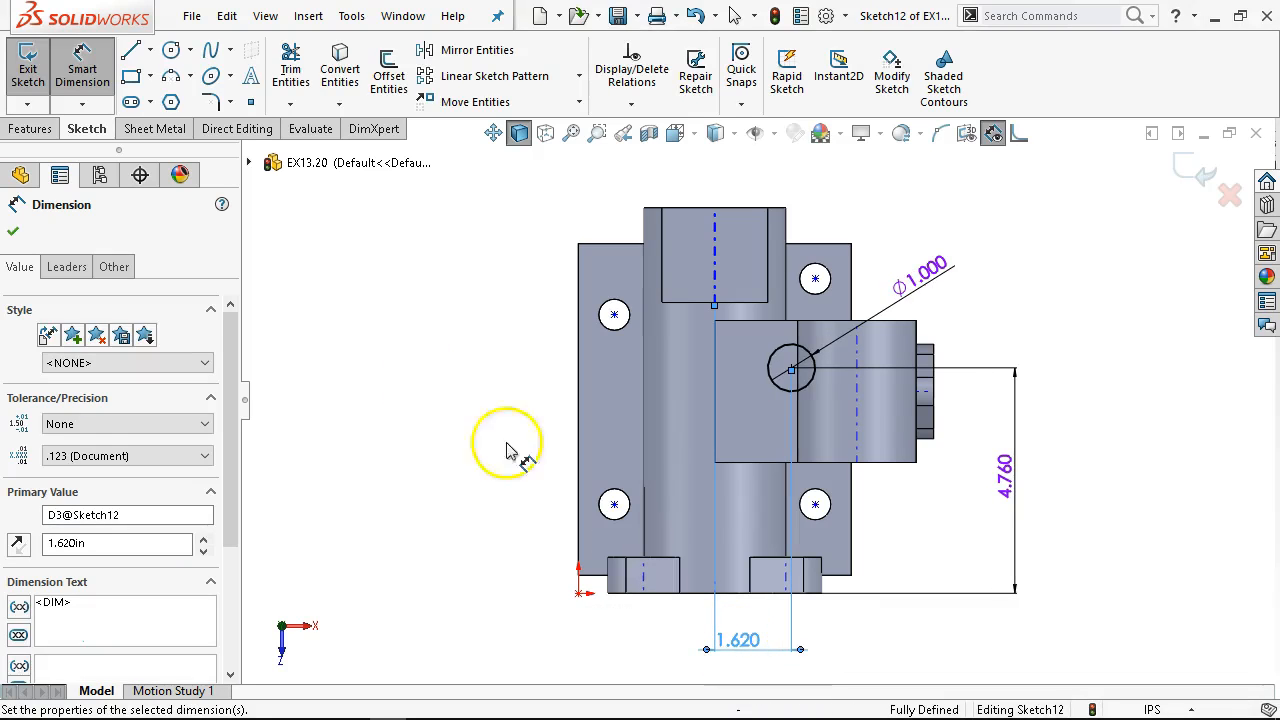
# Cut-extrude the 1 in circle in the reversed, upward direction with the end condition Up To Next
pyautogui.click(30, 128)
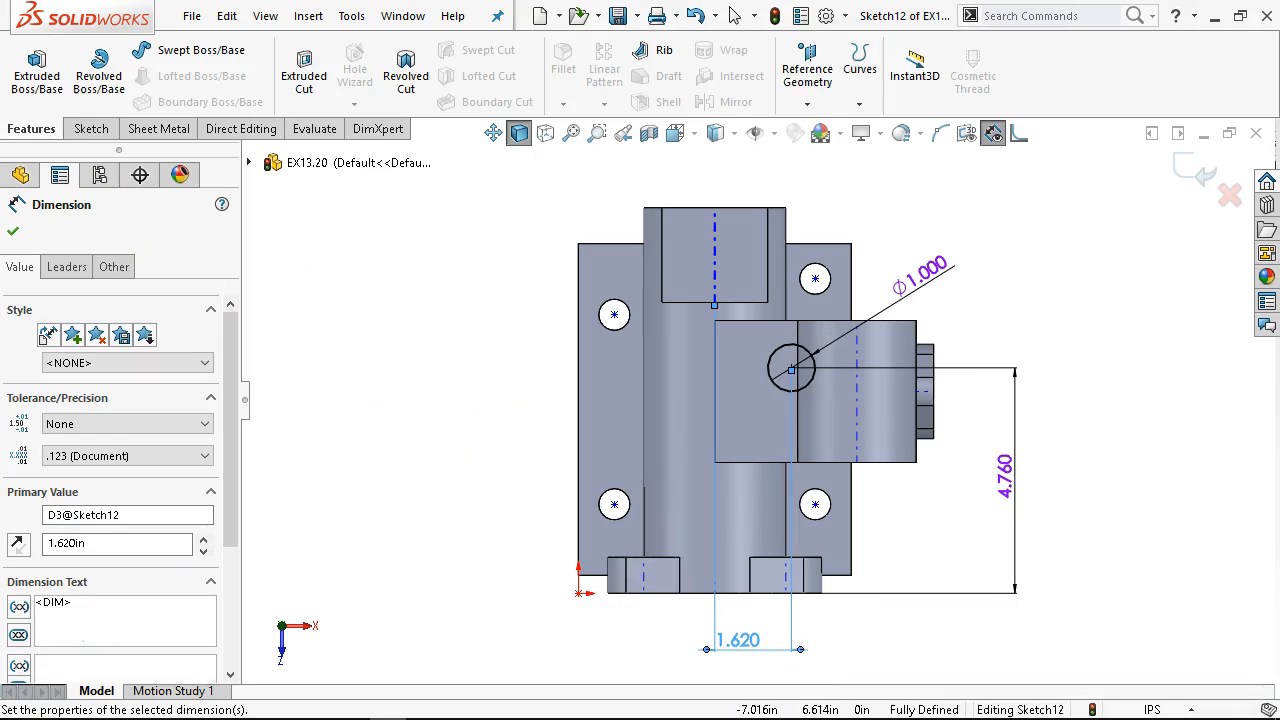
pyautogui.click(304, 65)
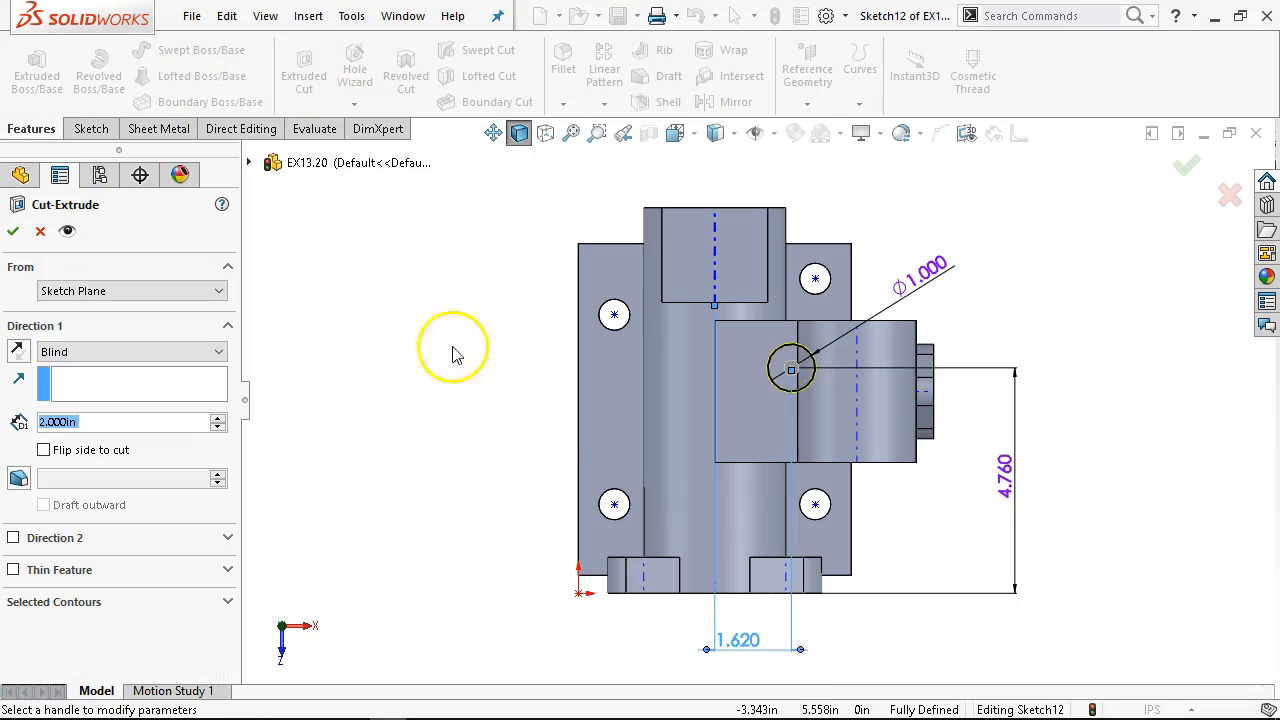
pyautogui.click(596, 417)
pyautogui.hotkey('ctrl', '7')
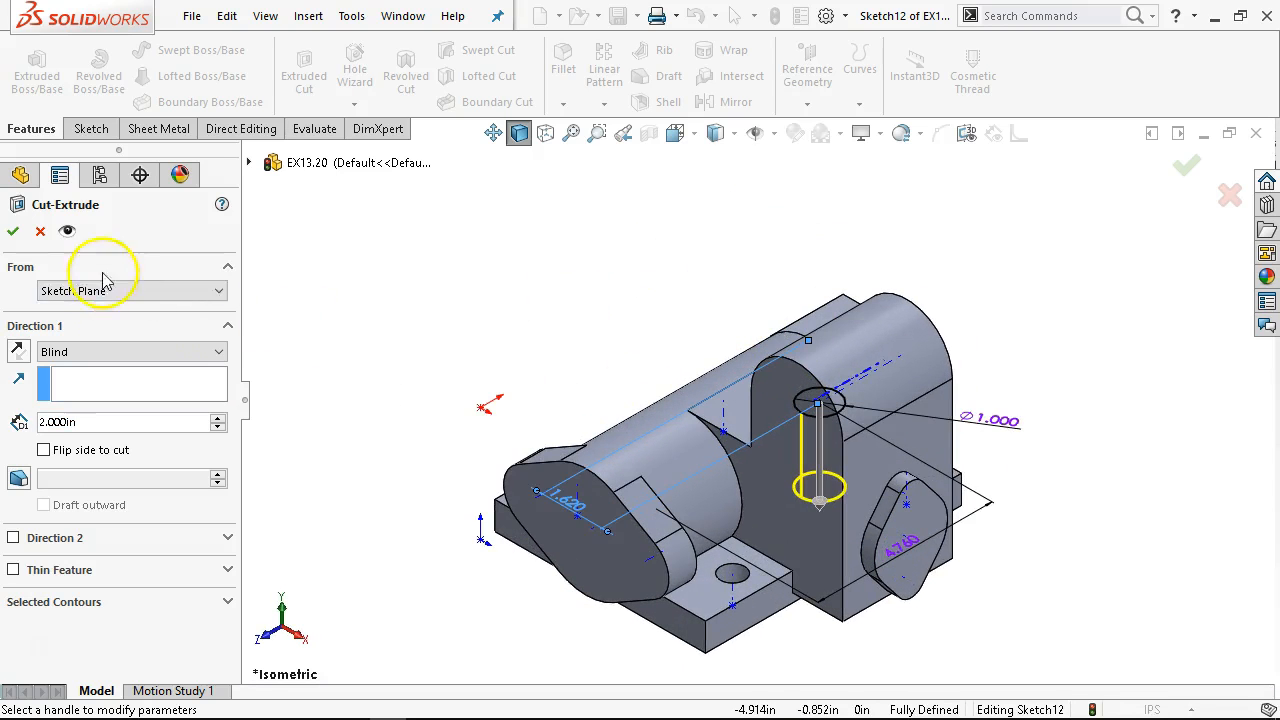
pyautogui.click(22, 352)
pyautogui.click(118, 351)
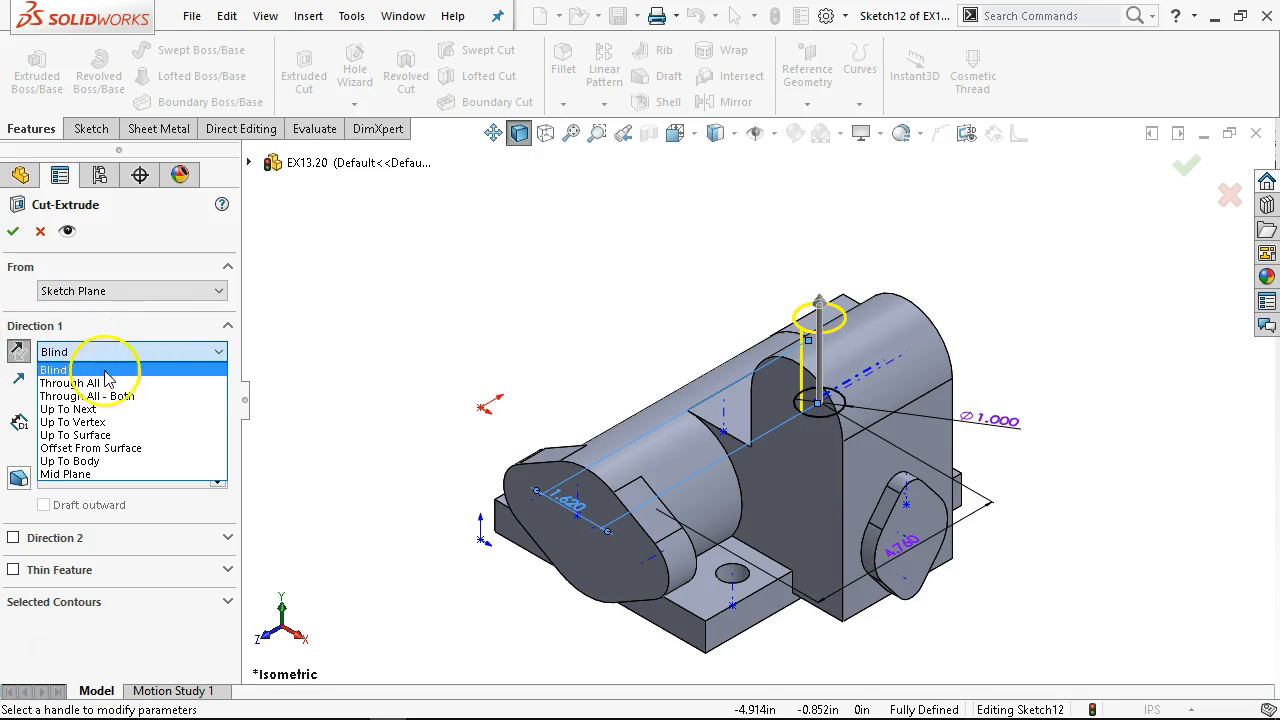
pyautogui.click(88, 410)
pyautogui.click(13, 231)
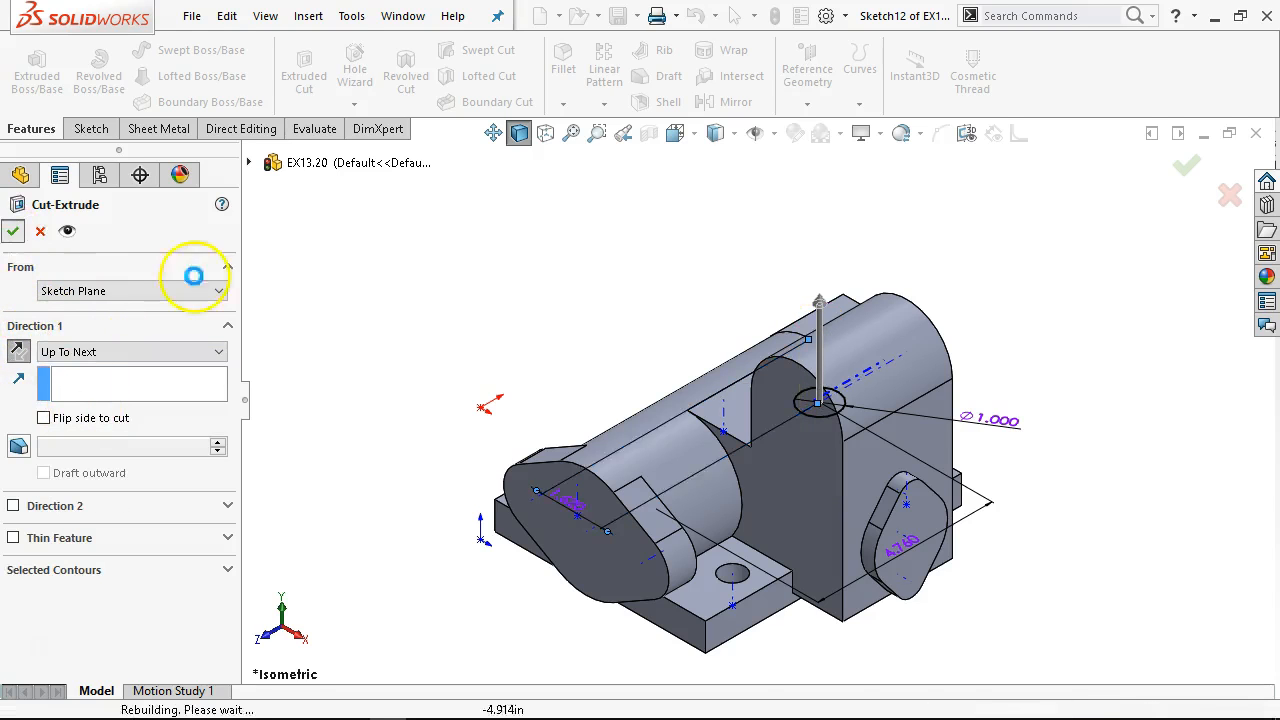
# Inspect the new cut in the upright, hide the temporary axes, and save the part in isometric view
pyautogui.moveTo(602, 228); pyautogui.dragTo(703, 108, button='middle')
pyautogui.moveTo(821, 183); pyautogui.dragTo(711, 232, button='middle')
pyautogui.click(774, 134)
pyautogui.click(788, 186)
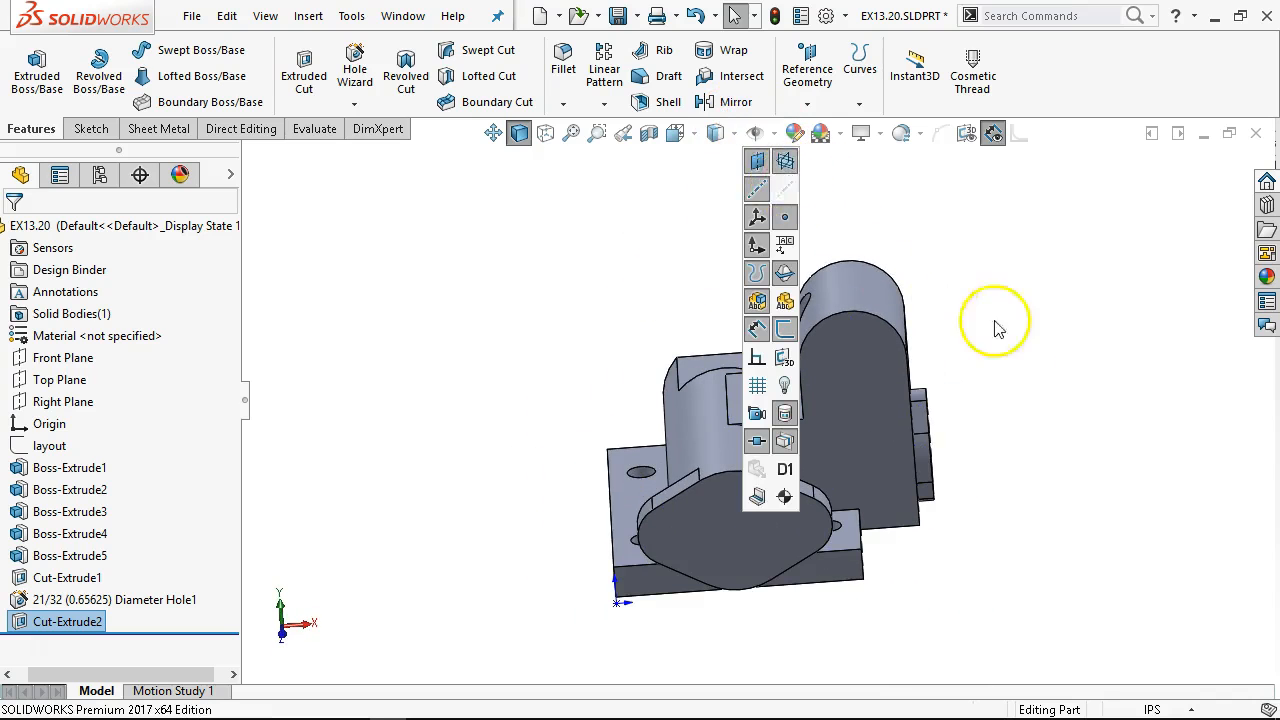
pyautogui.hotkey('ctrl', '7')
pyautogui.hotkey('ctrl', 's')
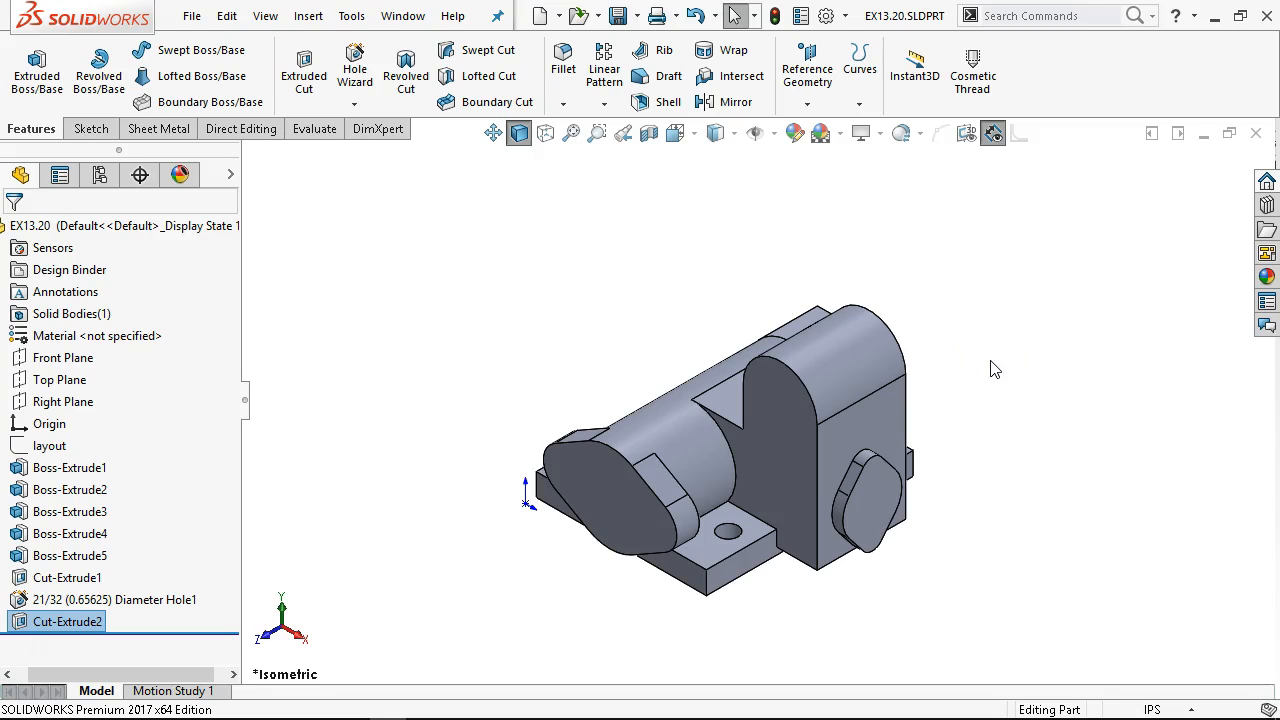
# Start a sketch on the front face of the diamond-shaped flange at the cylinder's end
pyautogui.click(608, 500)
pyautogui.click(697, 440)
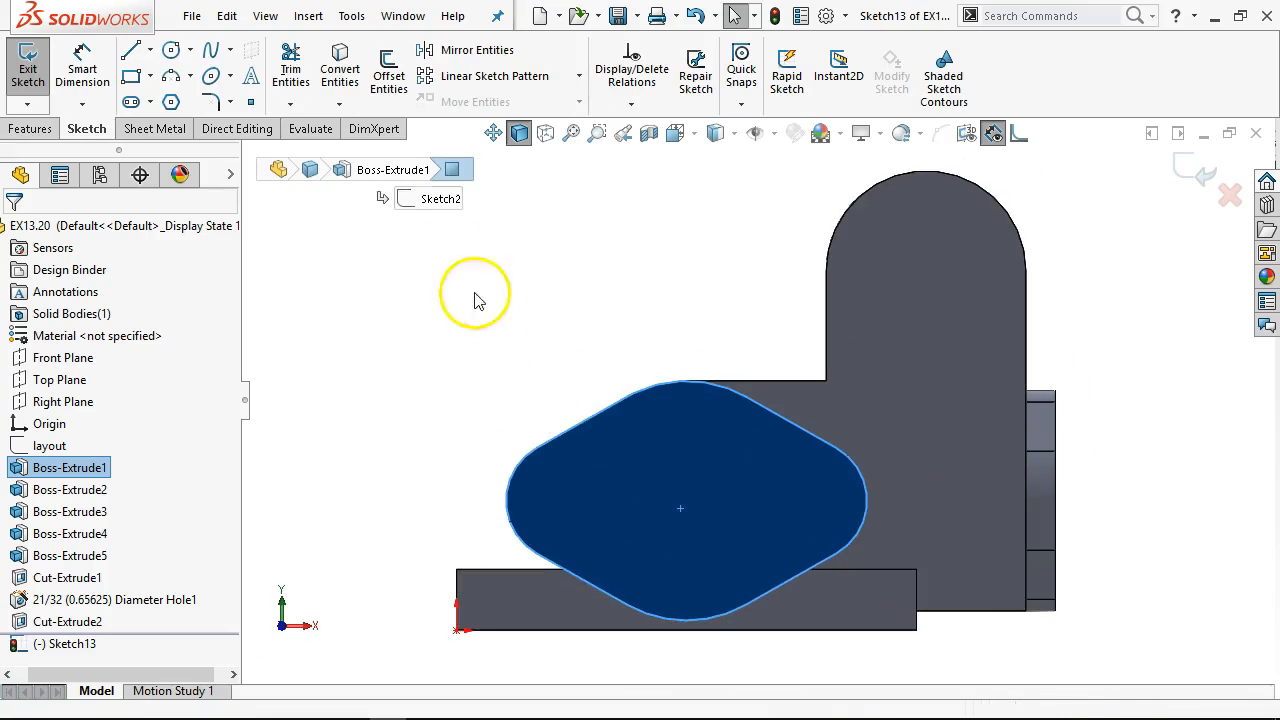
pyautogui.click(171, 50)
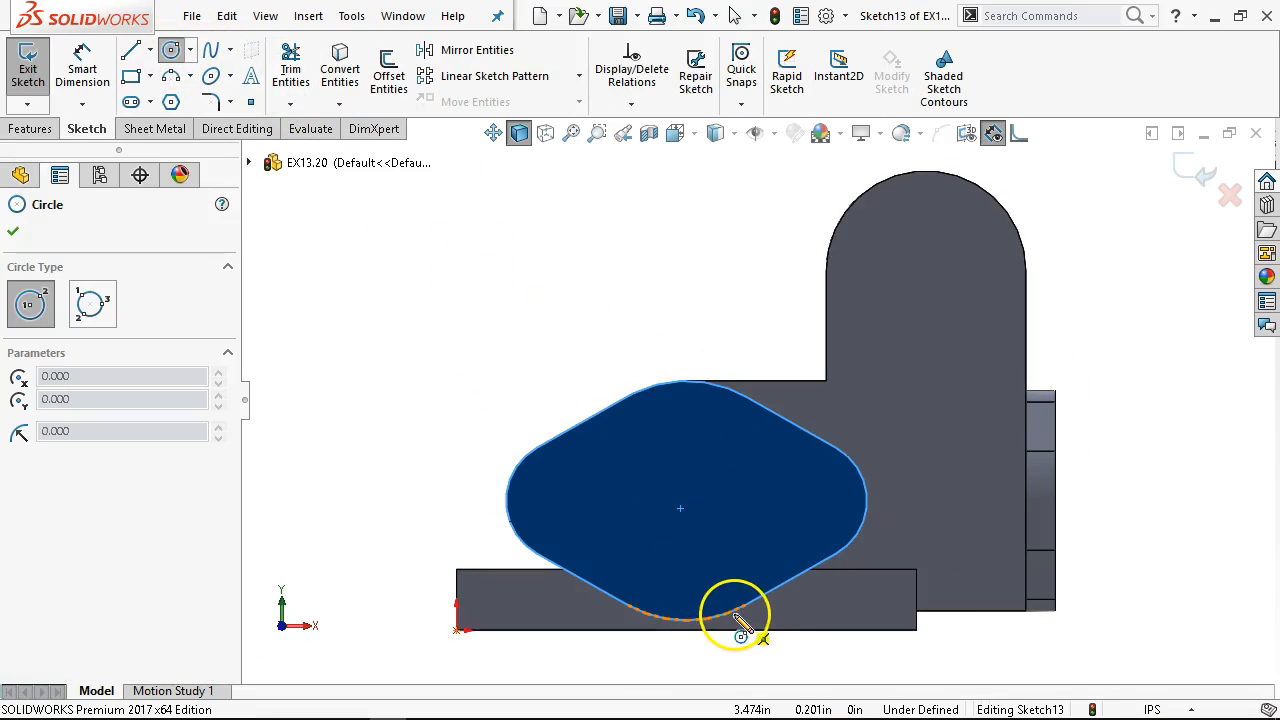
pyautogui.rightClick(595, 285)
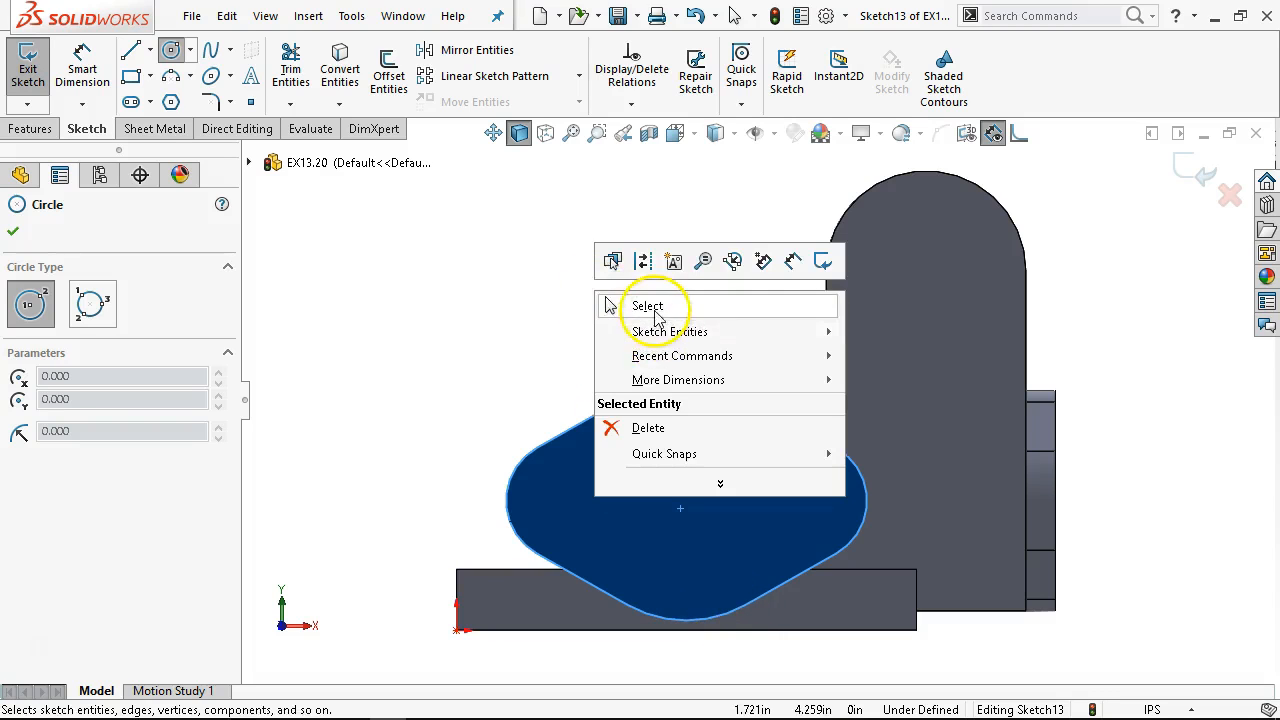
pyautogui.click(606, 304)
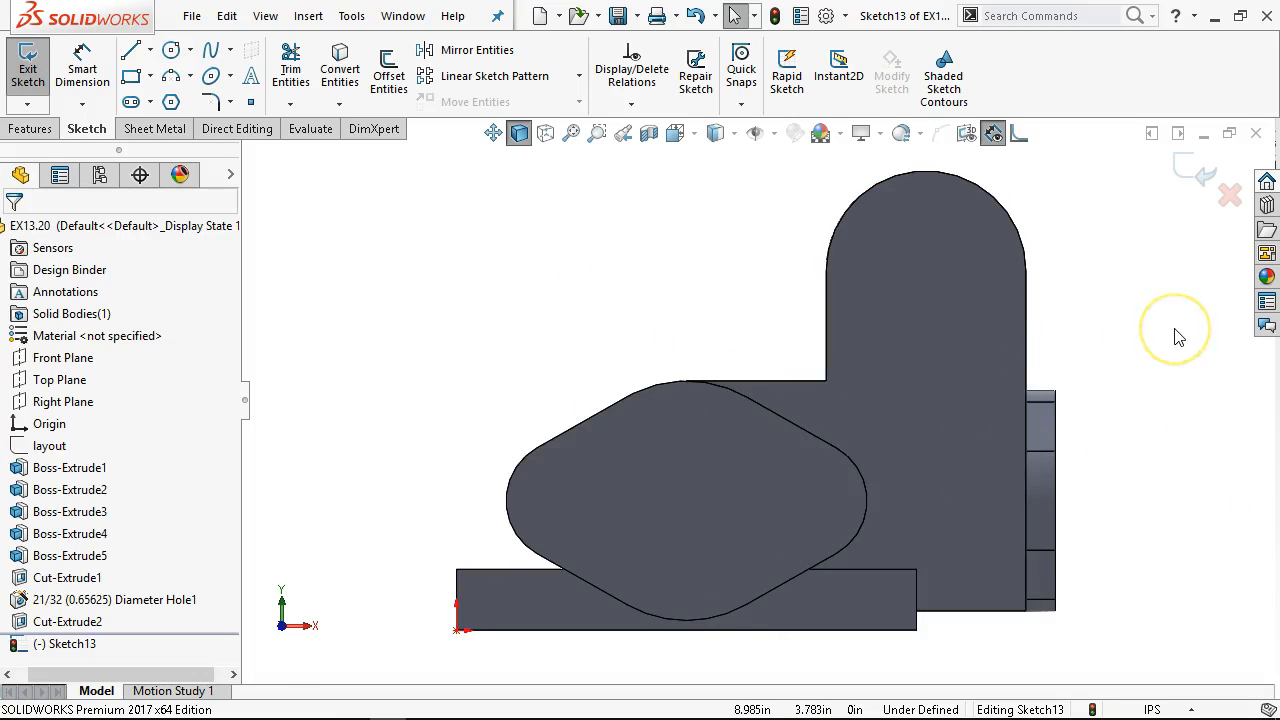
# From the back view, draw a circle about 1.44 in in diameter centered on the main cylinder
pyautogui.click(1157, 309)
pyautogui.hotkey('ctrl', '2')
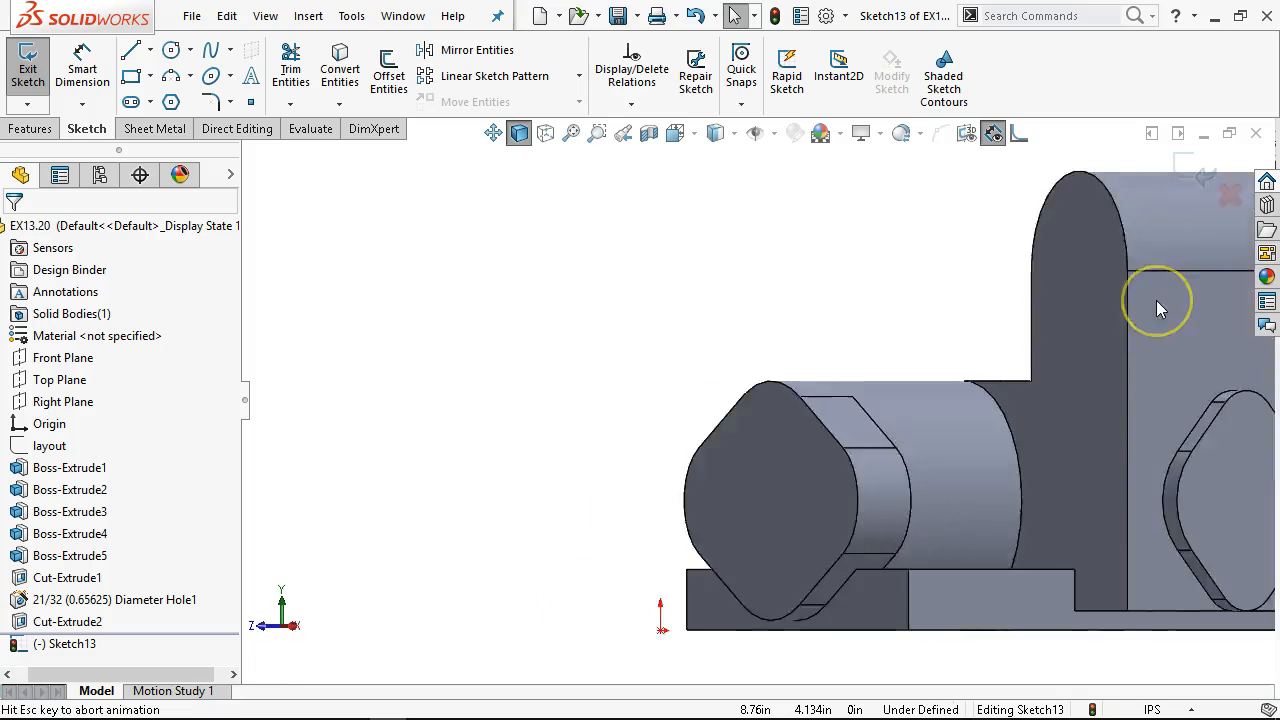
pyautogui.click(179, 53)
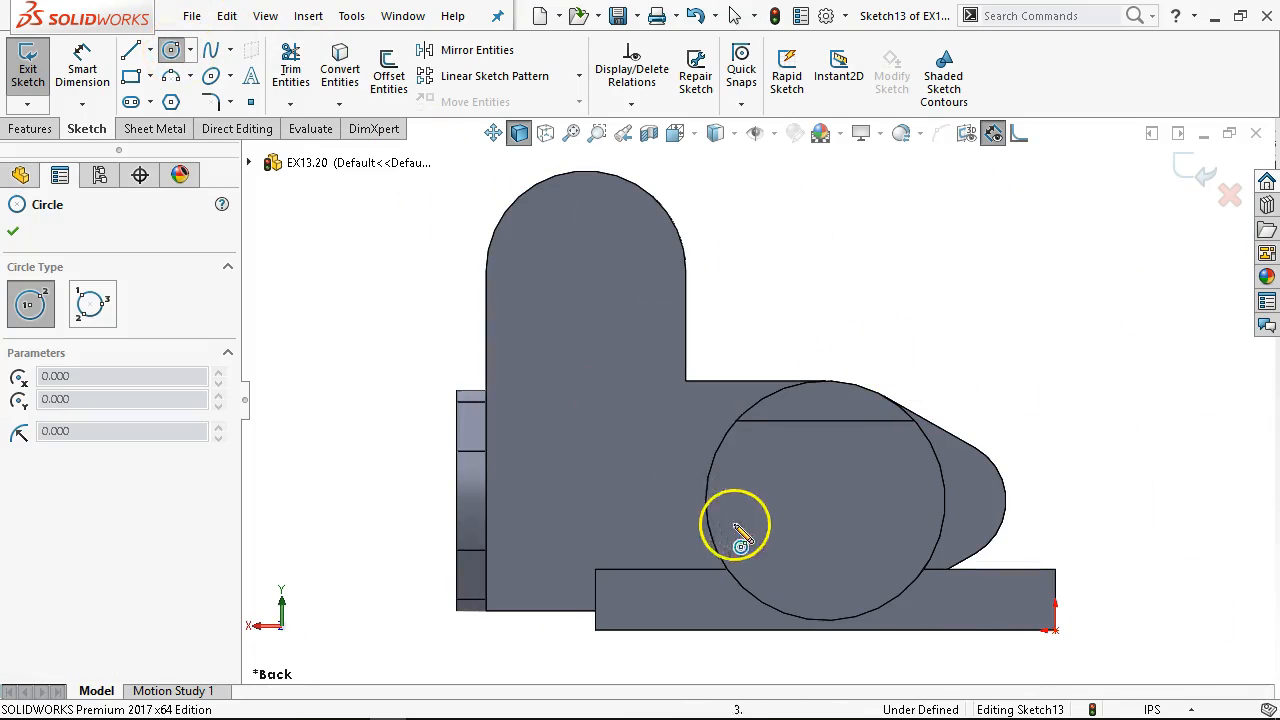
pyautogui.click(826, 500)
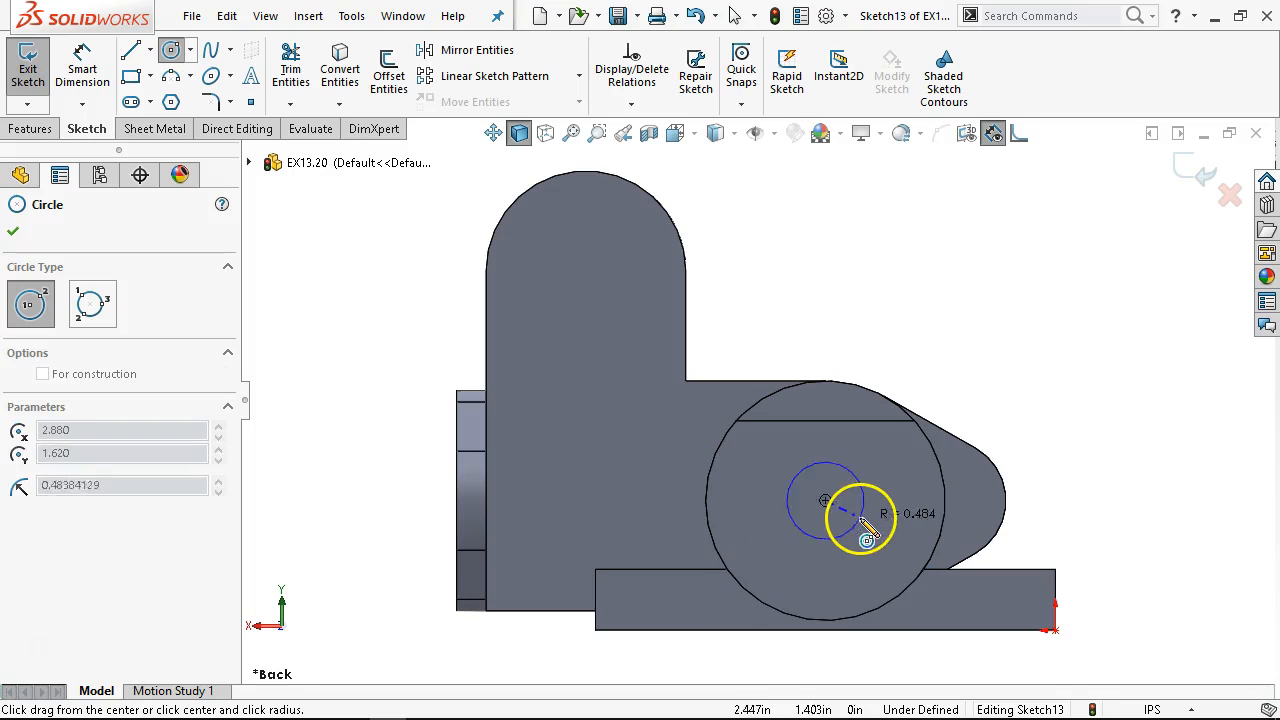
pyautogui.click(871, 534)
# Dimension the concentric circle's diameter as 1.25 in and leave the dimension tool
pyautogui.rightClick(950, 312)
pyautogui.click(1137, 278)
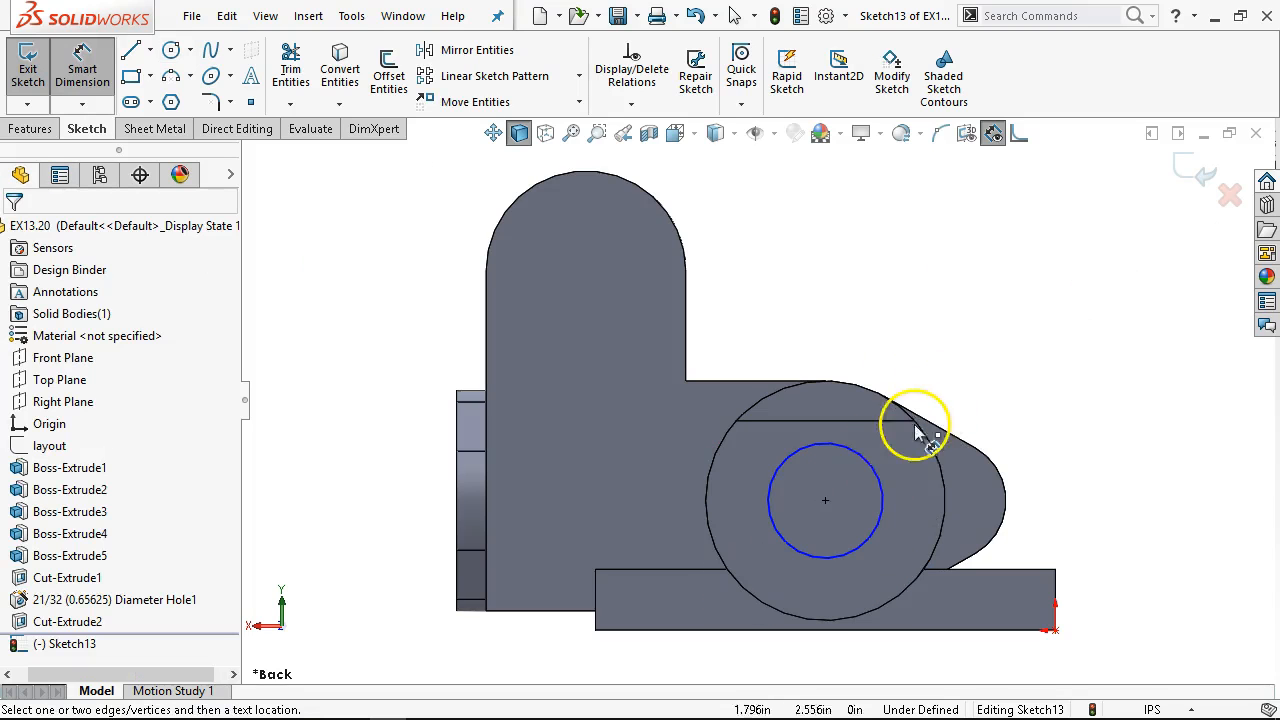
pyautogui.click(870, 480)
pyautogui.click(968, 367)
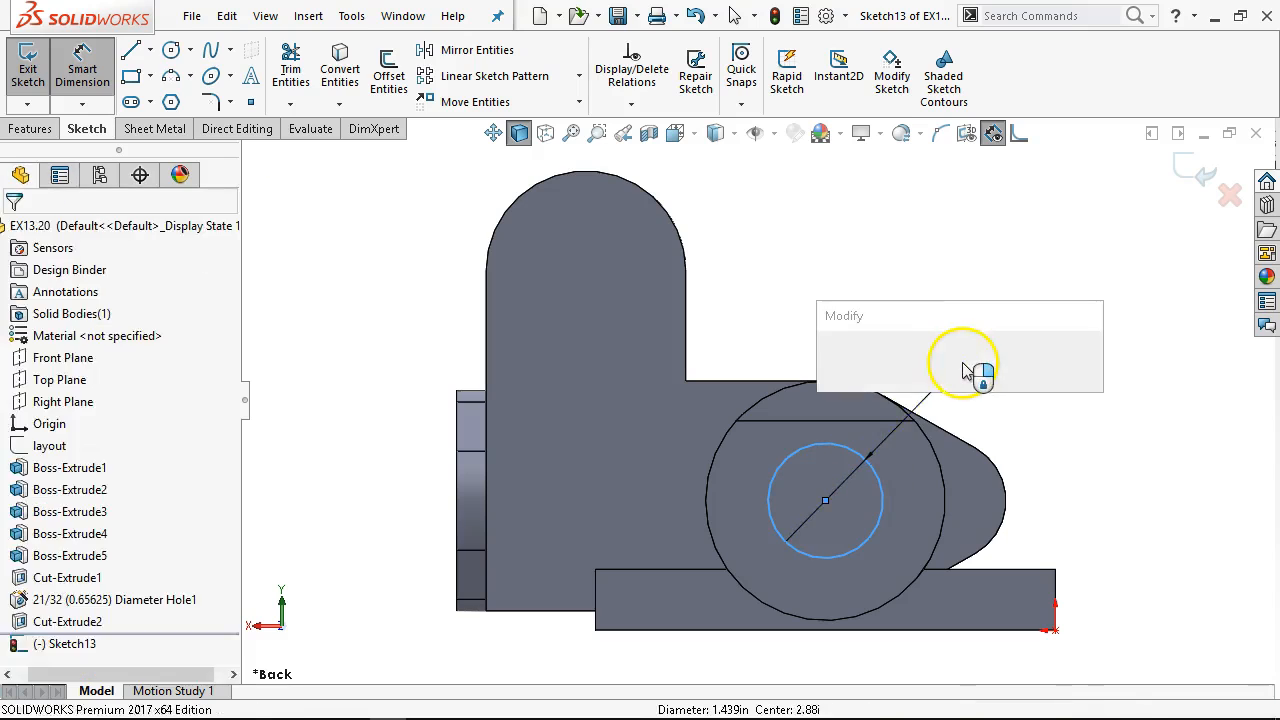
pyautogui.write('1.25')
pyautogui.press('Return')
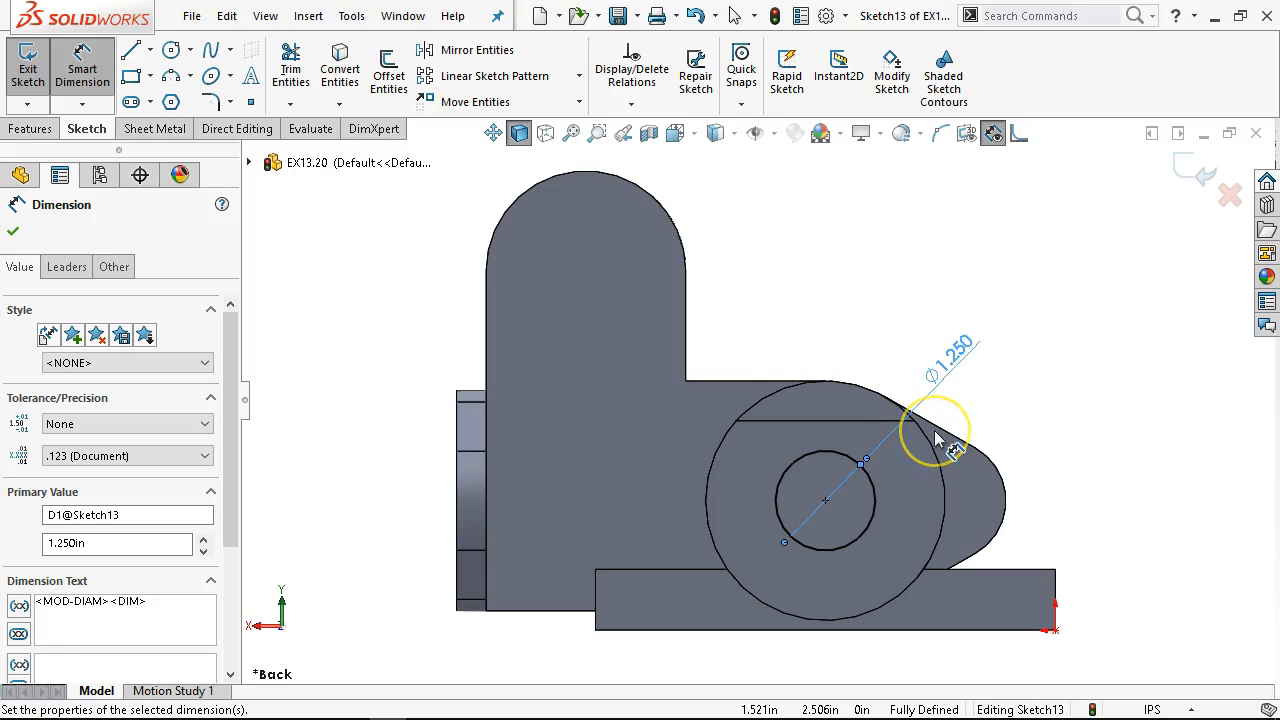
pyautogui.rightClick(944, 270)
pyautogui.click(1024, 330)
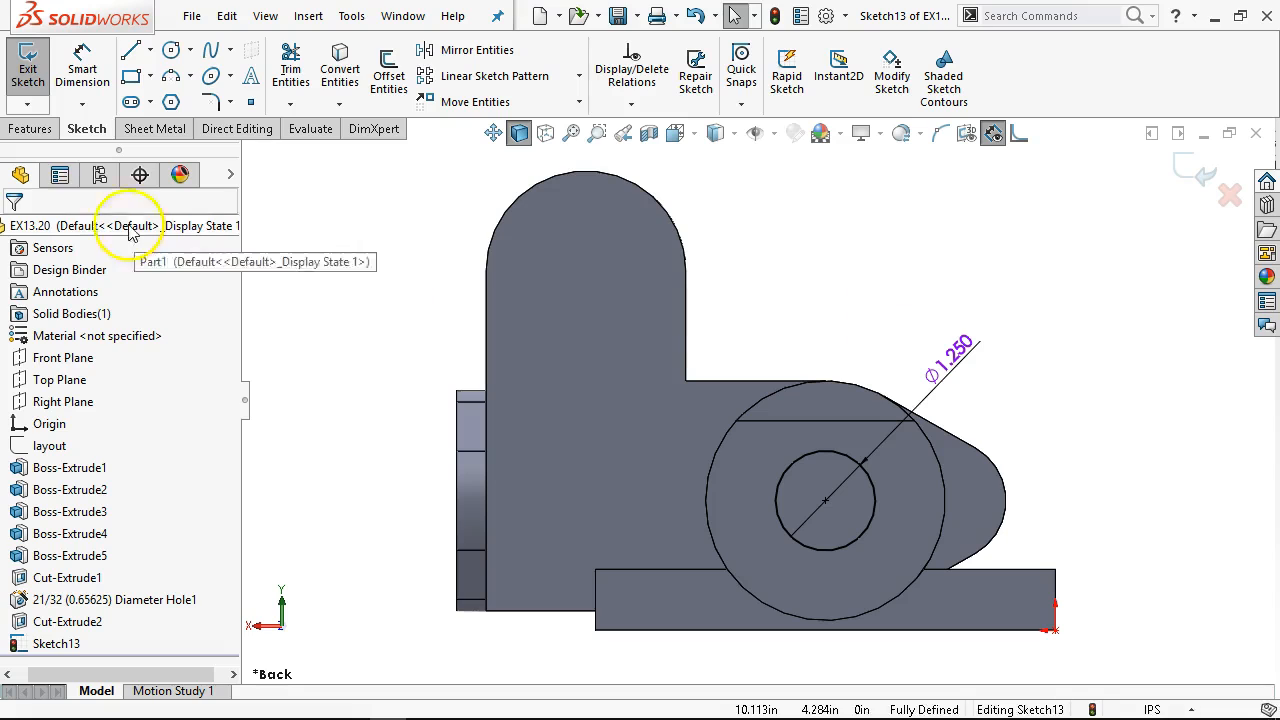
# Begin an extruded cut from the 1.25 in circle sketch
pyautogui.click(30, 128)
pyautogui.click(304, 72)
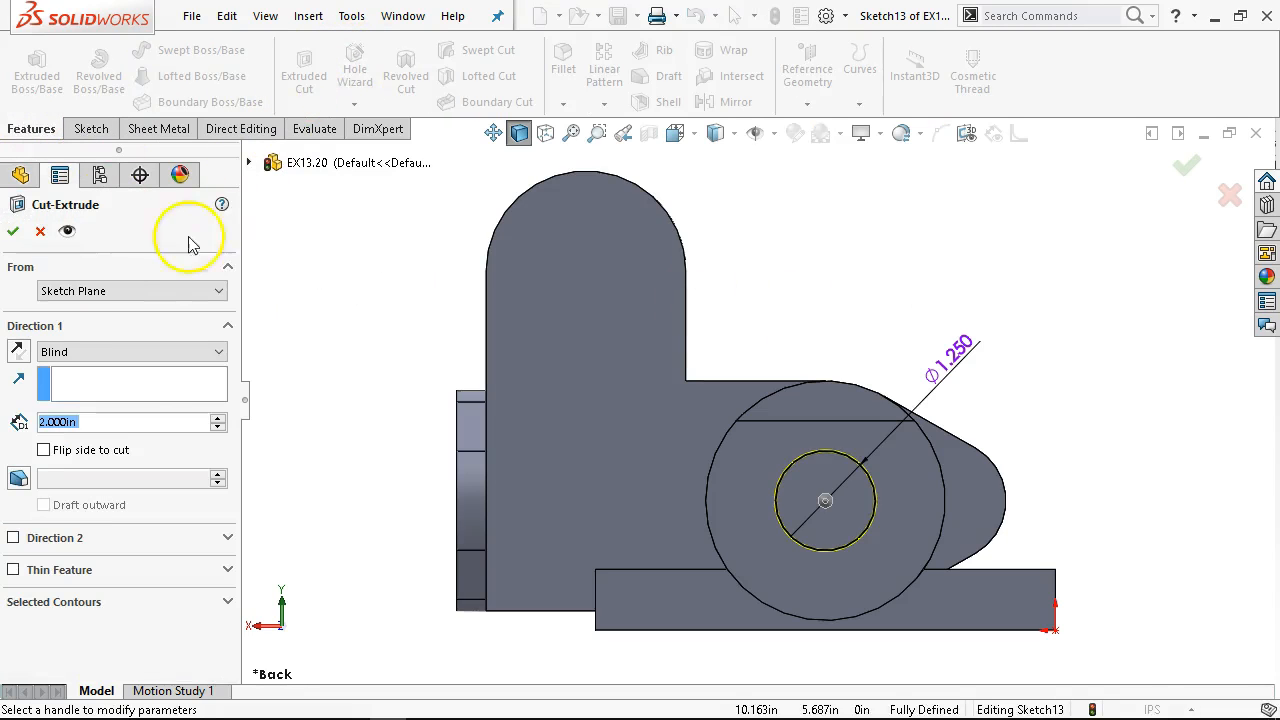
# Cut the 1.250 in circle on the back cylinder face Through All
pyautogui.click(101, 356)
pyautogui.click(60, 383)
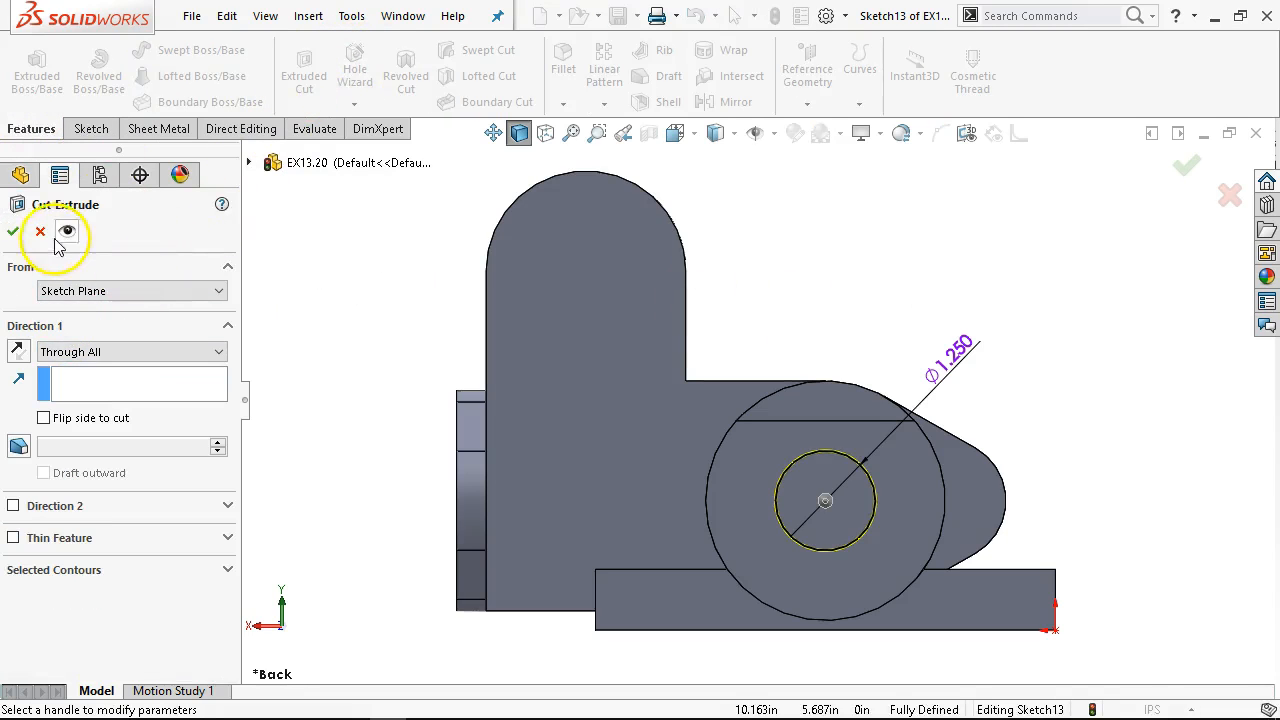
pyautogui.click(13, 231)
# Consult the exercise drawing in Windows Photo Viewer and sketch a circle about 2.28 in in diameter on the front flange face, concentric with the bore
pyautogui.hotkey('ctrl', '1')
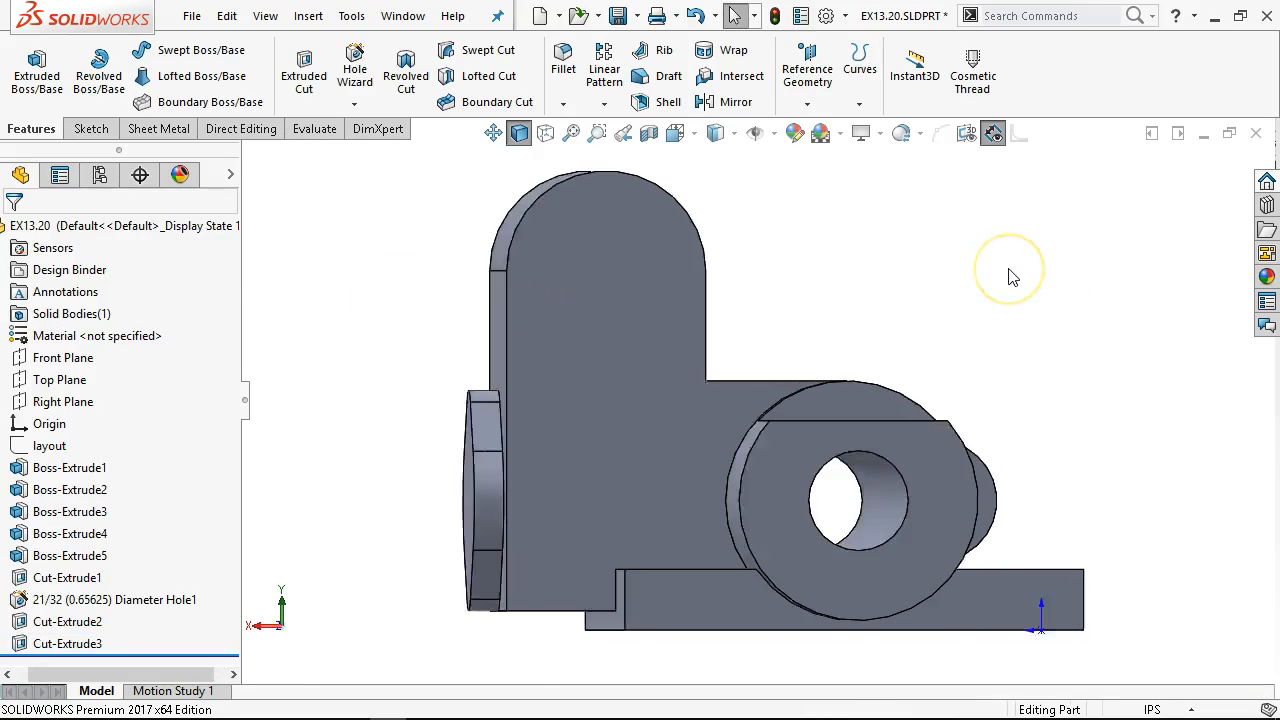
pyautogui.click(703, 416)
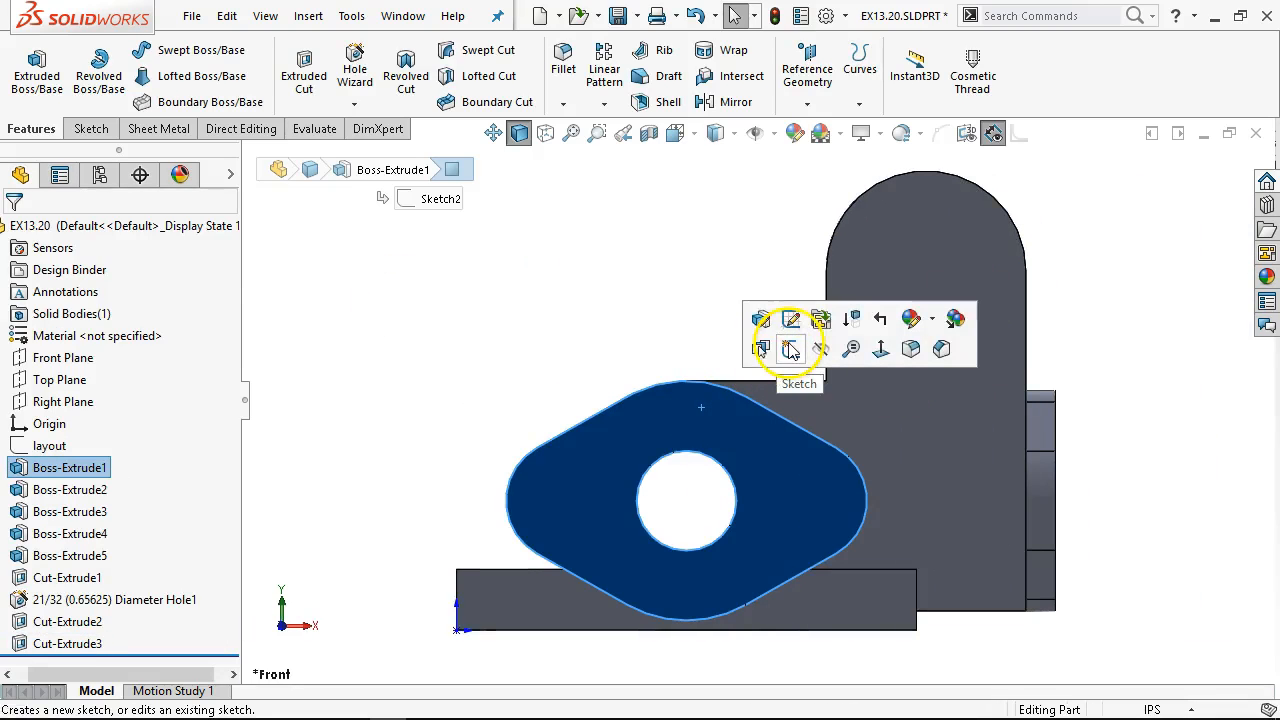
pyautogui.click(790, 345)
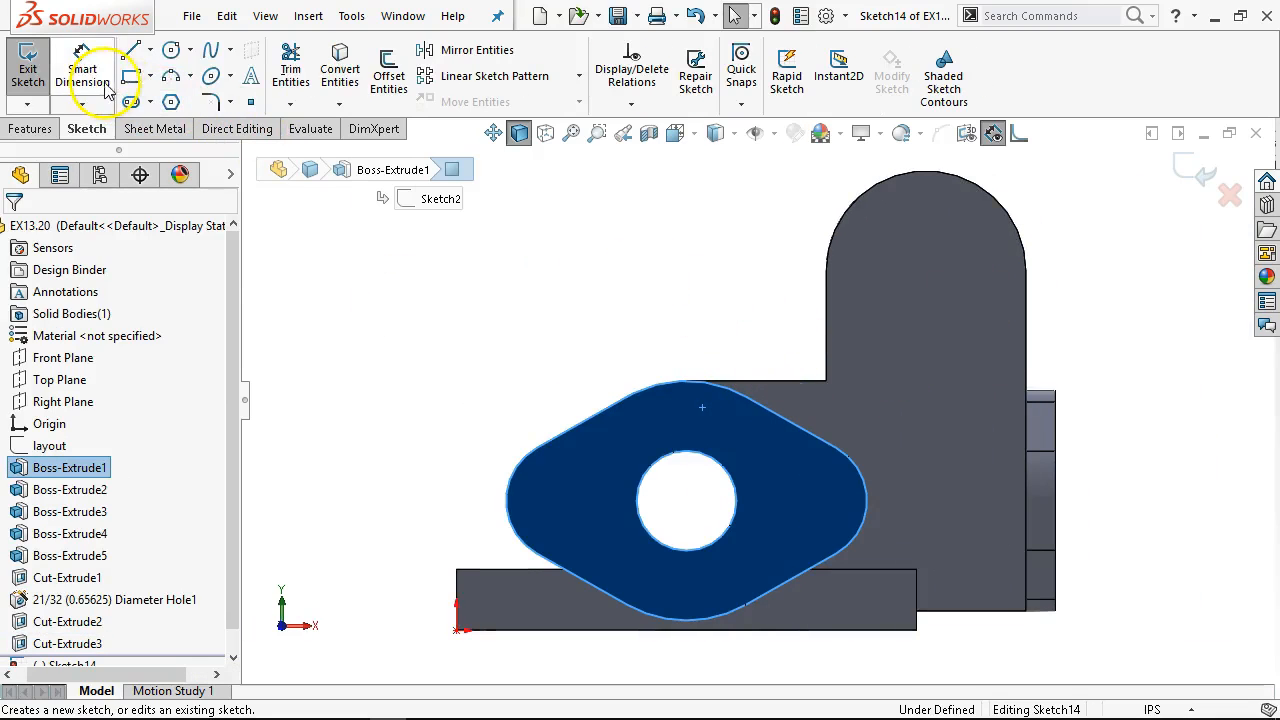
pyautogui.click(171, 50)
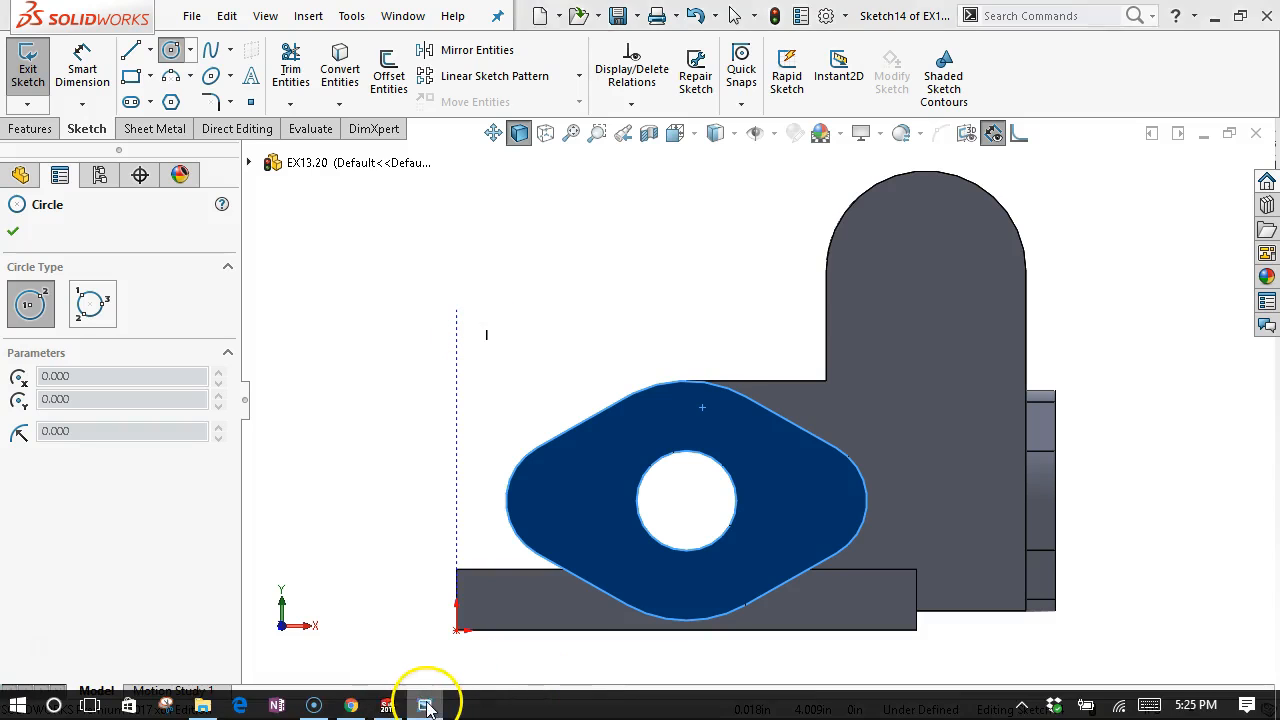
pyautogui.click(425, 704)
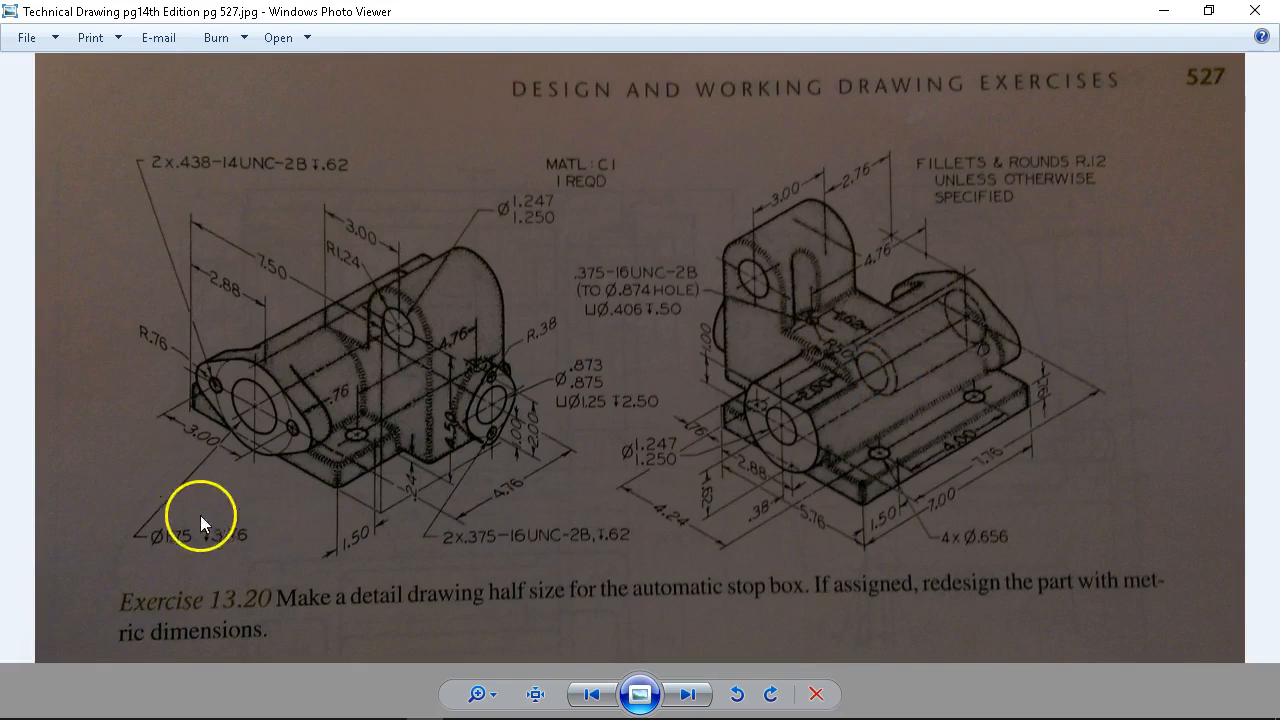
pyautogui.click(1162, 13)
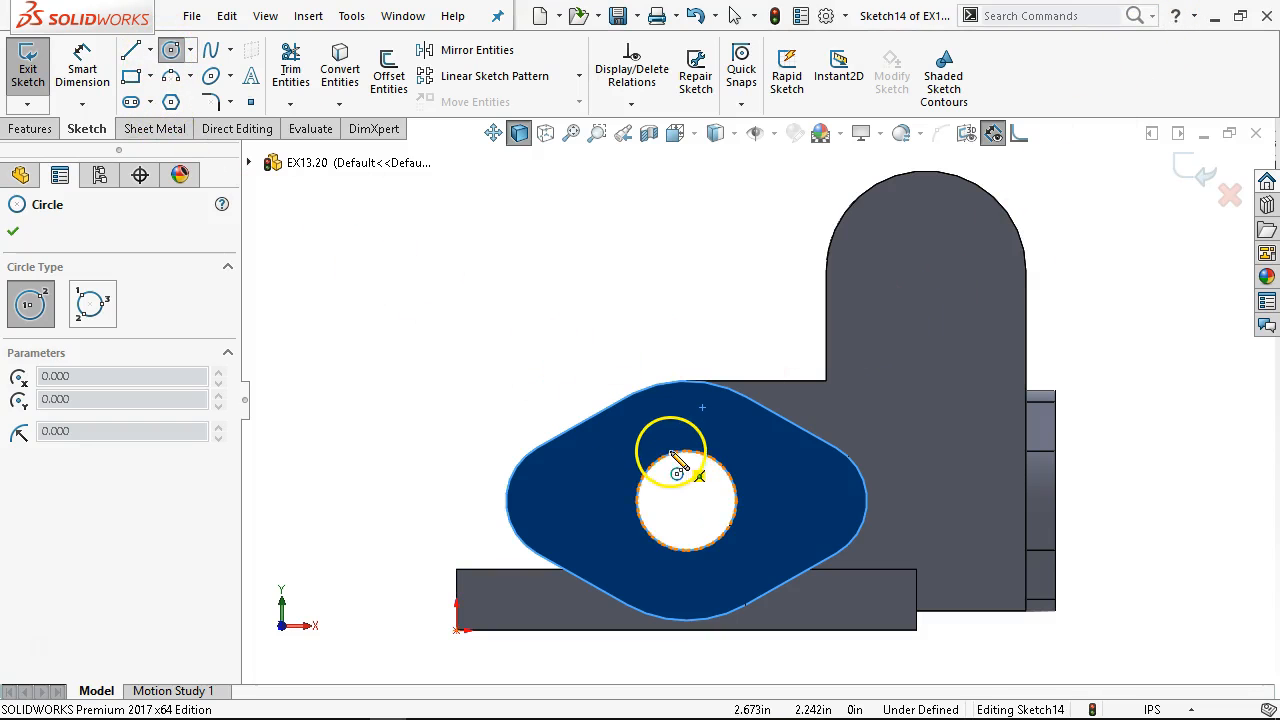
pyautogui.click(686, 500)
pyautogui.click(767, 542)
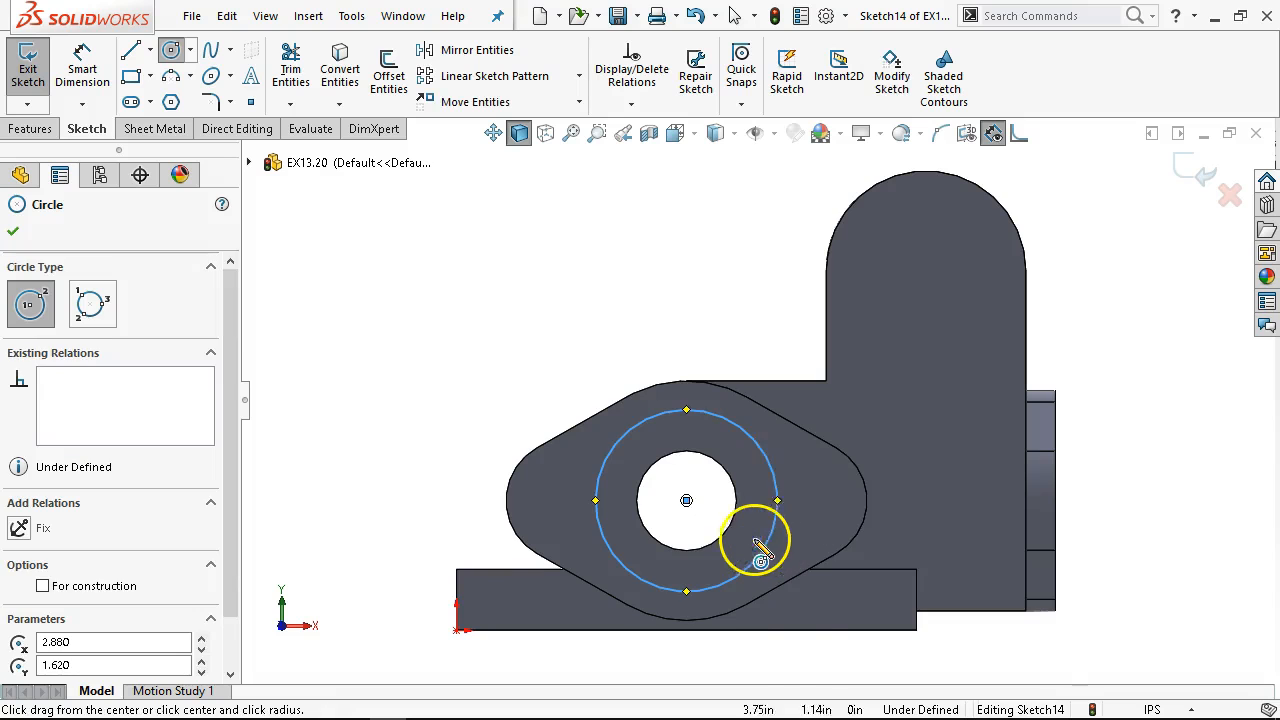
# Dimension the diameter of the new circle around the front bore and set it to 1.5 in
pyautogui.rightClick(761, 560)
pyautogui.click(949, 491)
pyautogui.click(688, 411)
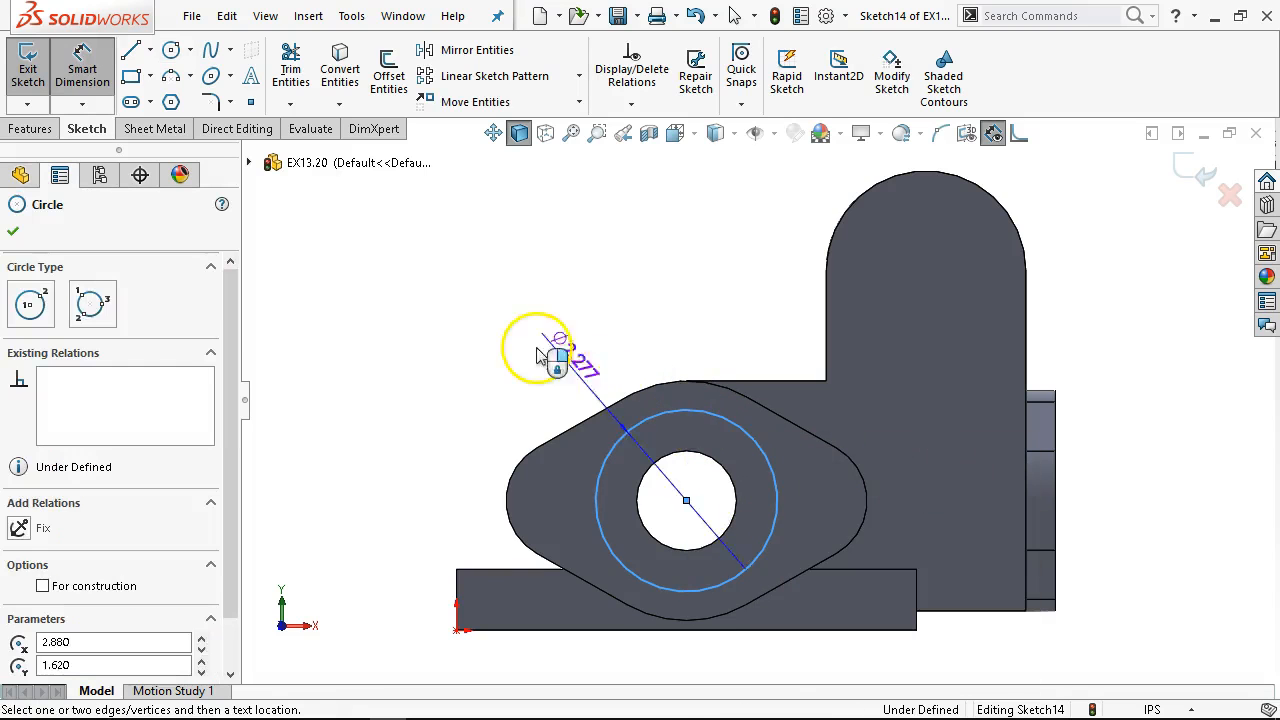
pyautogui.click(500, 314)
pyautogui.write('.')
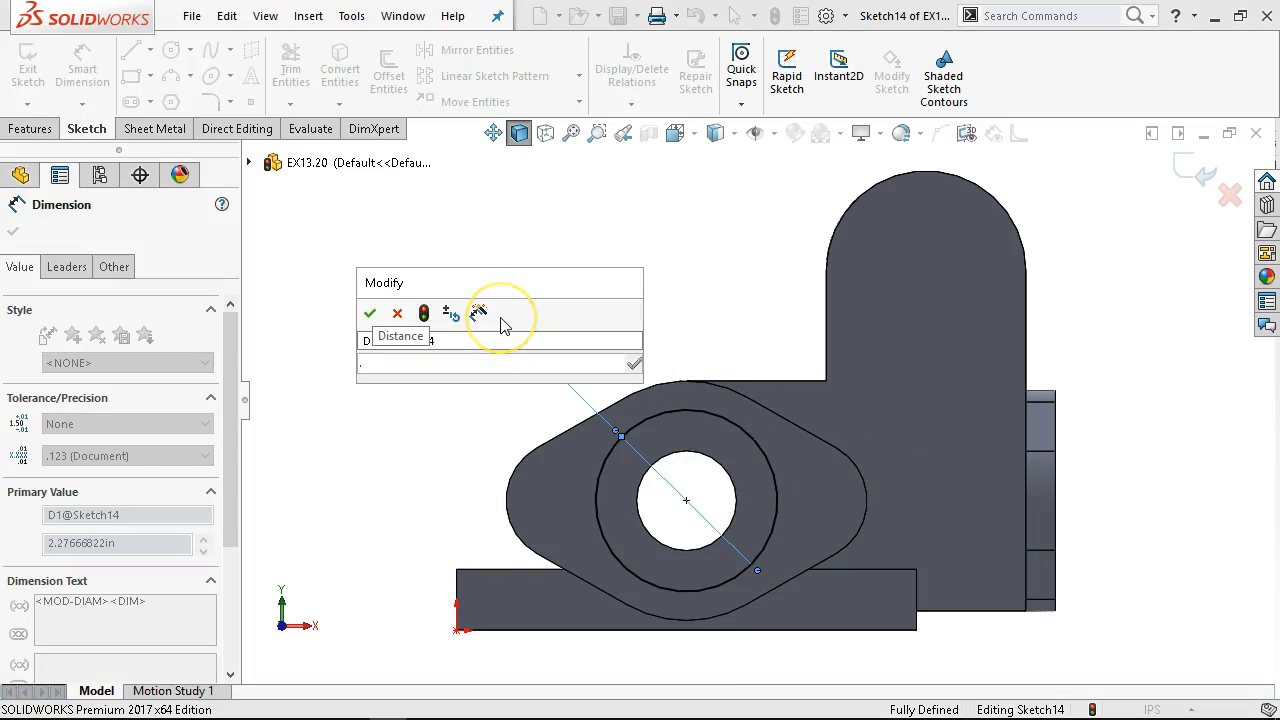
pyautogui.press('BackSpace')
pyautogui.write('1.5')
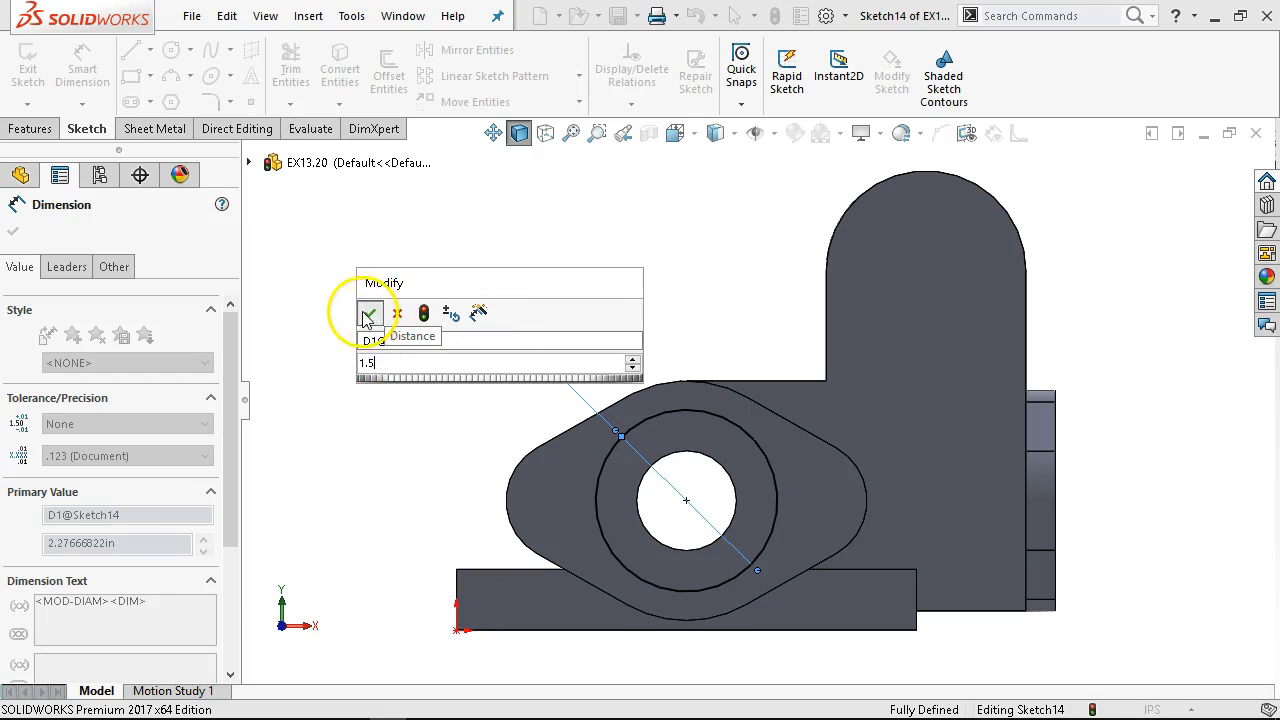
pyautogui.click(370, 313)
# Cut the 1.5 in circle into the front flange as a blind counterbore 3.76 in deep
pyautogui.click(35, 128)
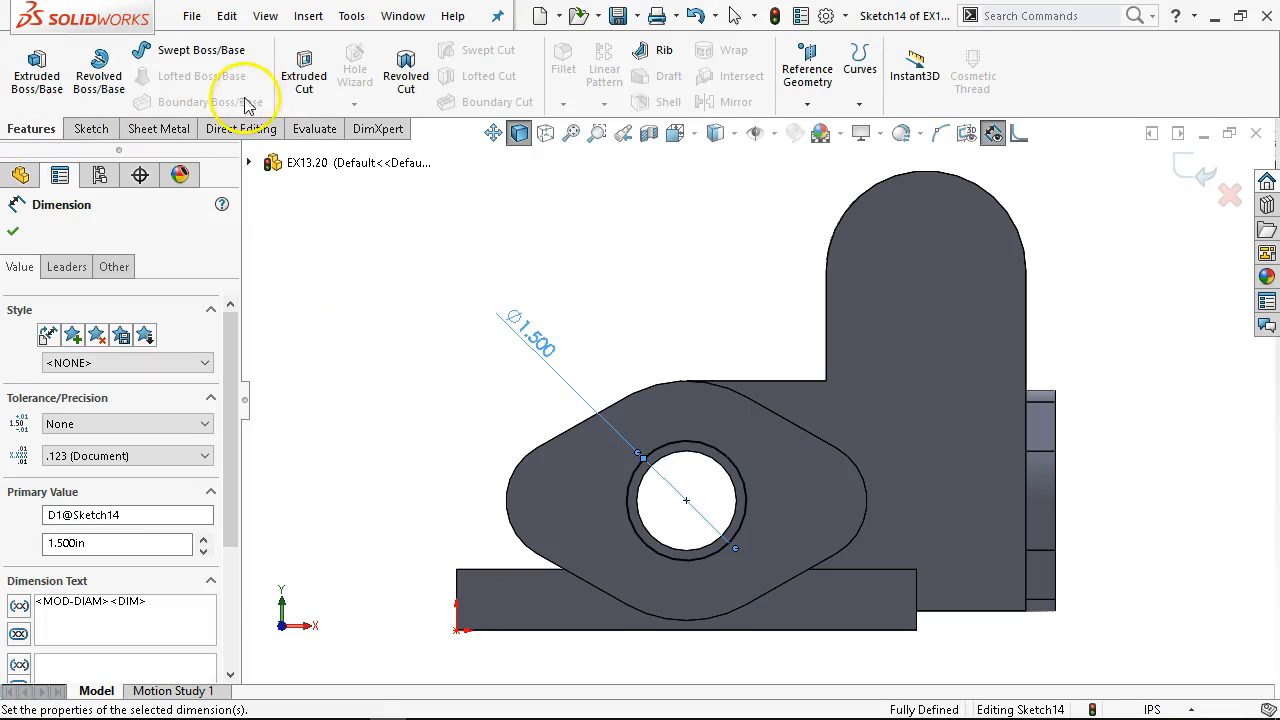
pyautogui.click(304, 72)
pyautogui.write('3')
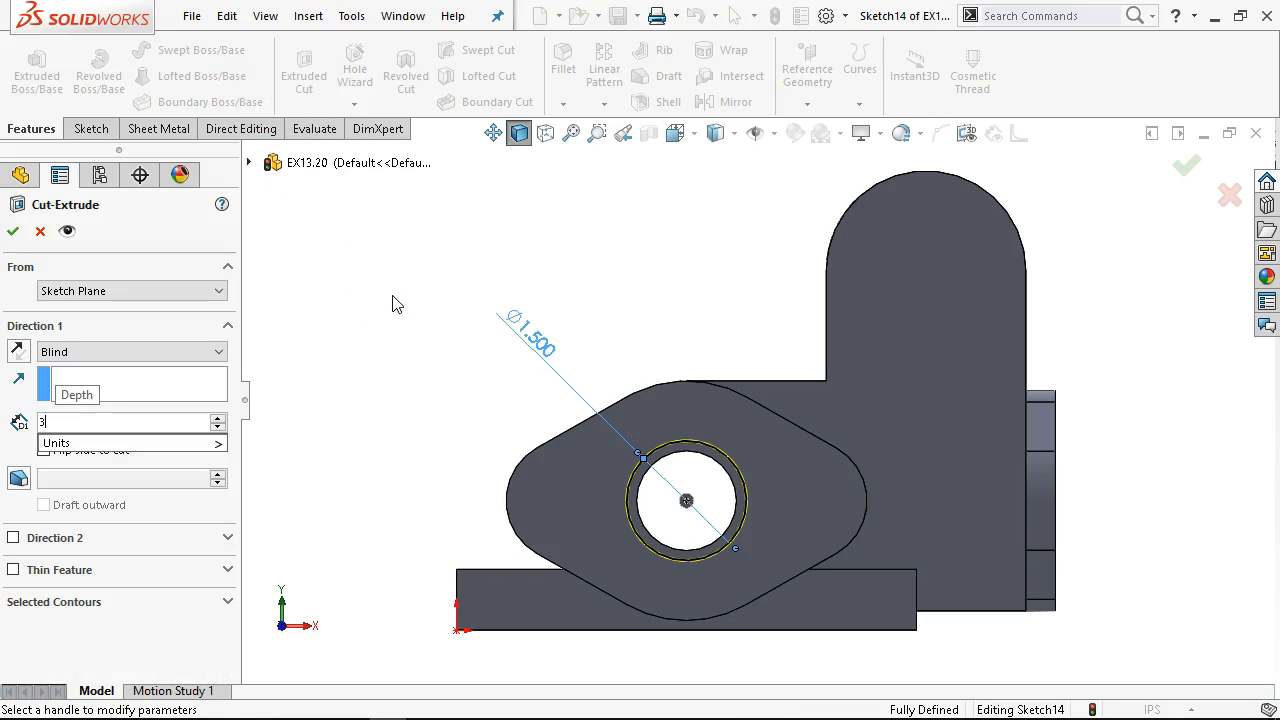
pyautogui.write('.76')
pyautogui.press('Return')
pyautogui.click(13, 231)
# Sketch a circle about 0.90 in in diameter on the front face of the upright lug, concentric with its rounded end
pyautogui.moveTo(629, 351); pyautogui.dragTo(482, 514, button='middle')
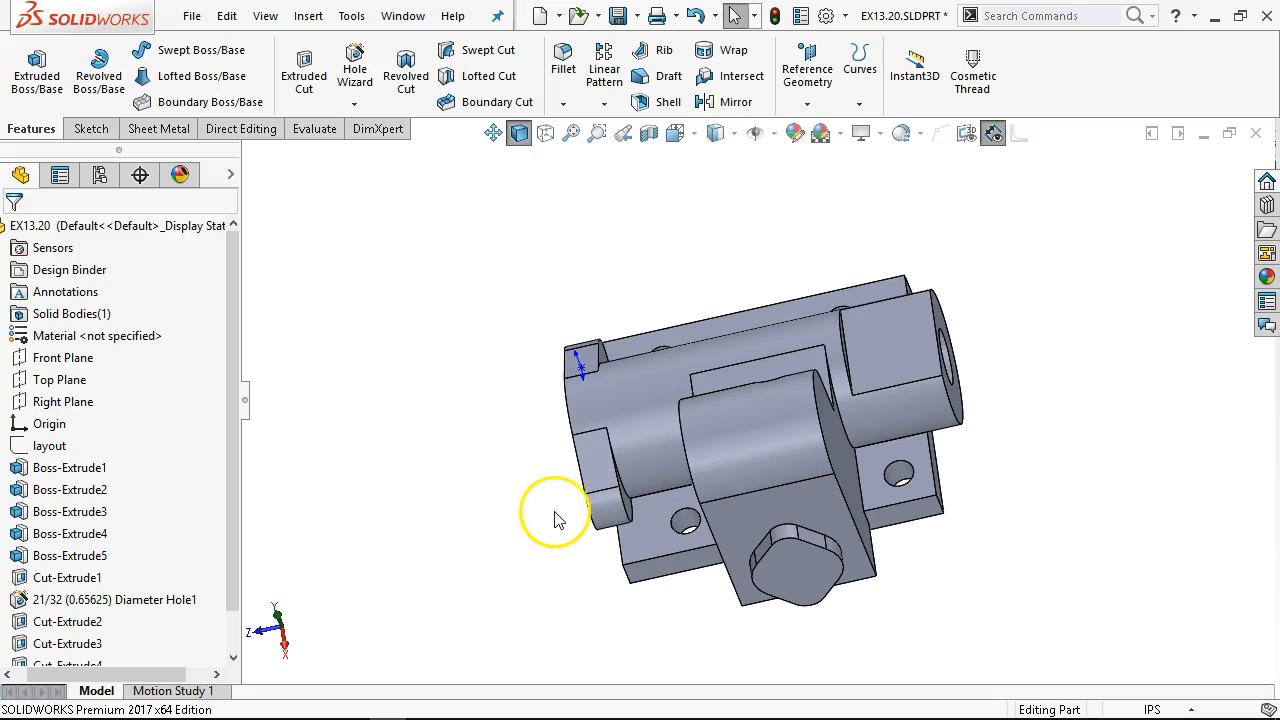
pyautogui.hotkey('ctrl', '7')
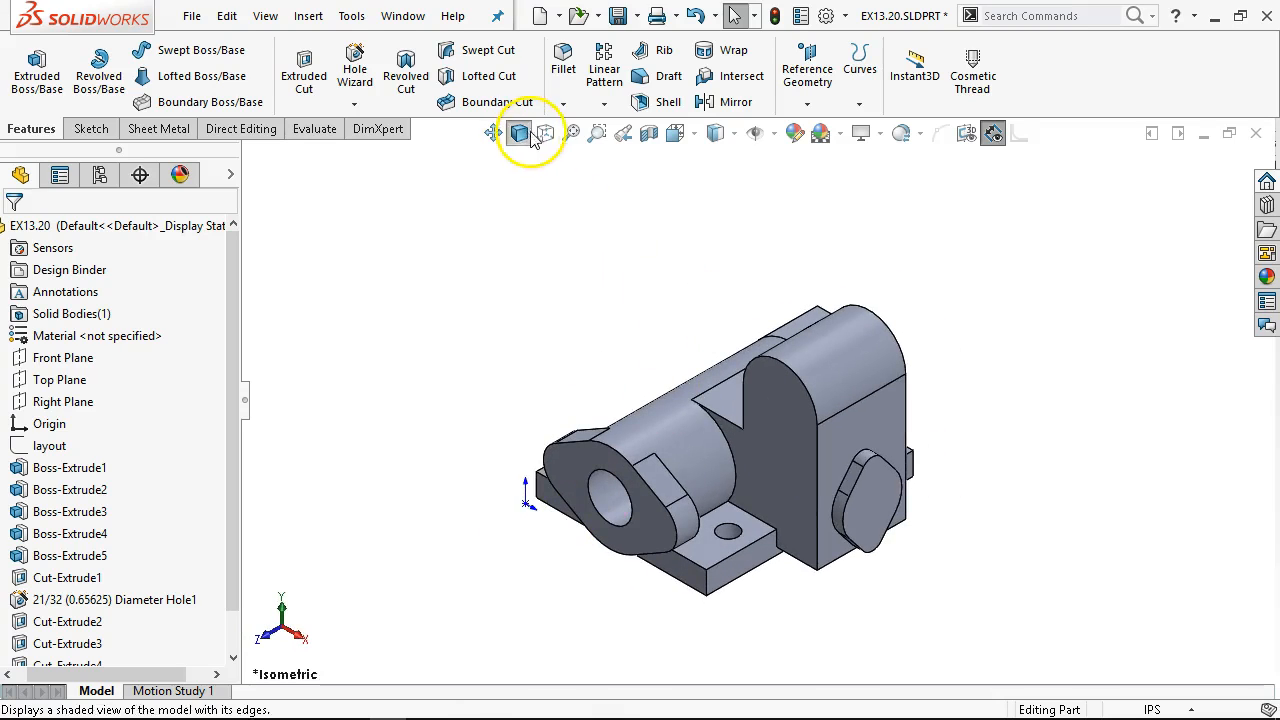
pyautogui.click(545, 133)
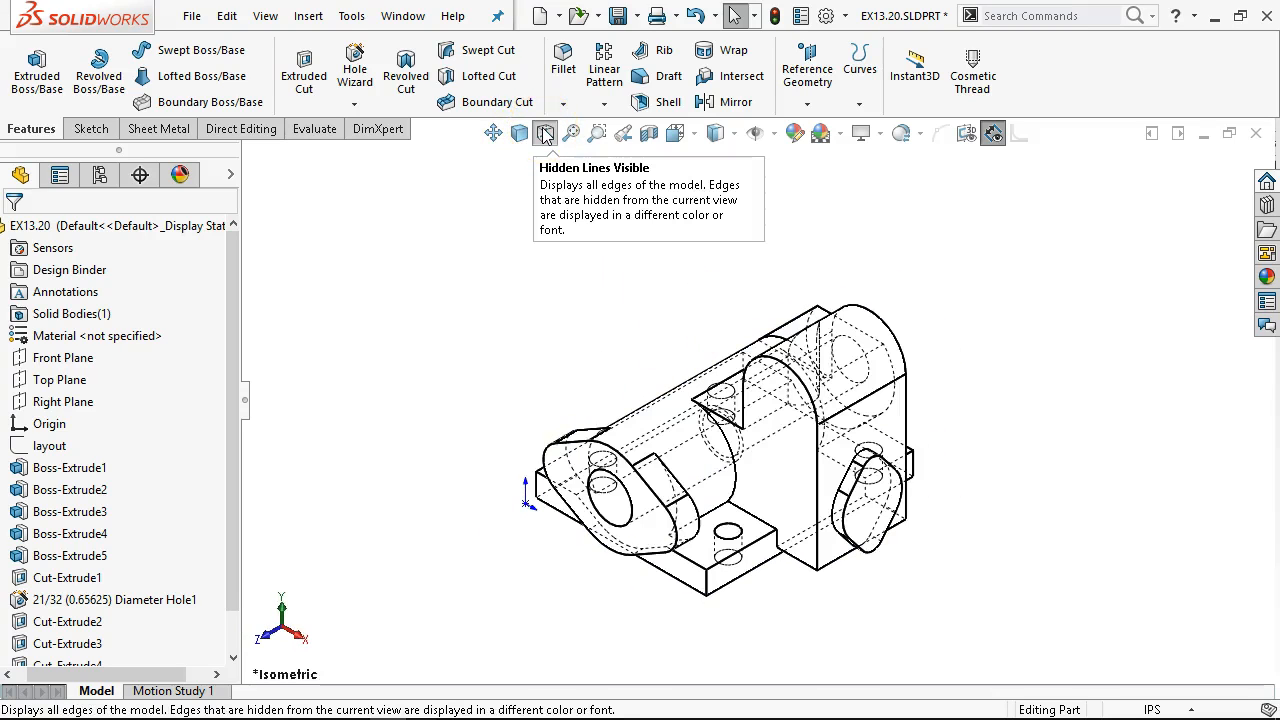
pyautogui.click(519, 133)
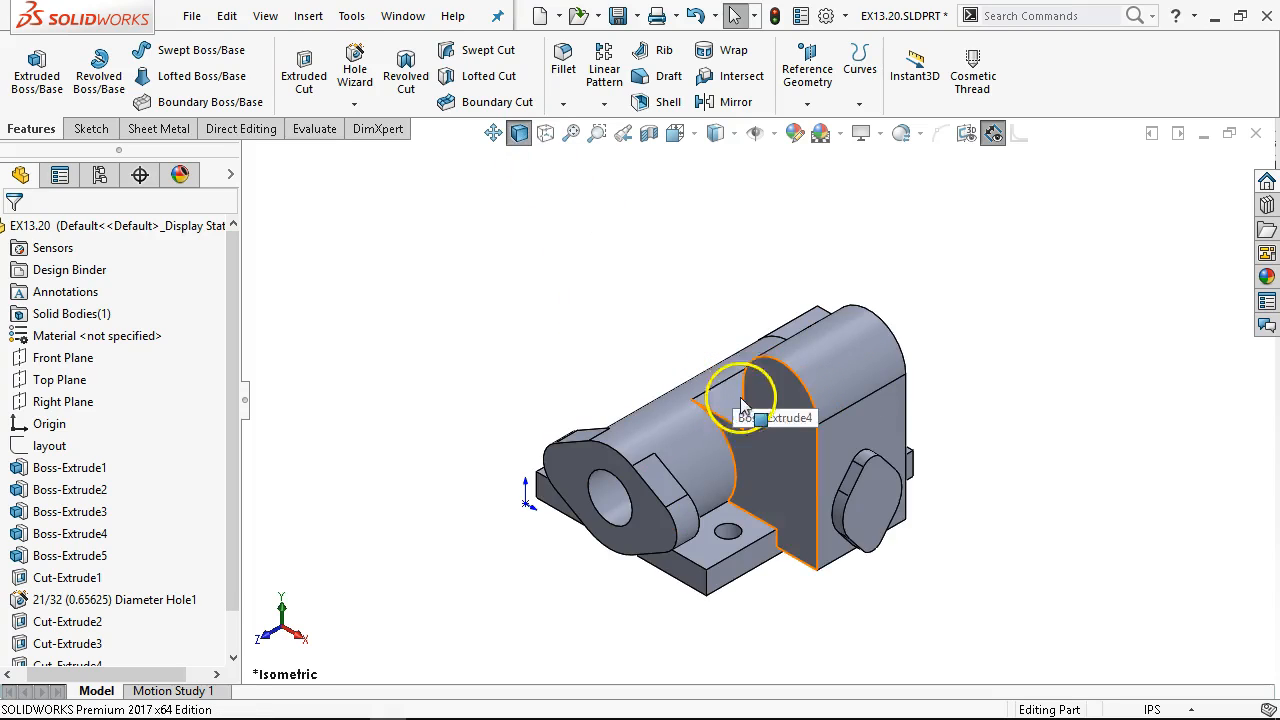
pyautogui.click(772, 428)
pyautogui.click(861, 371)
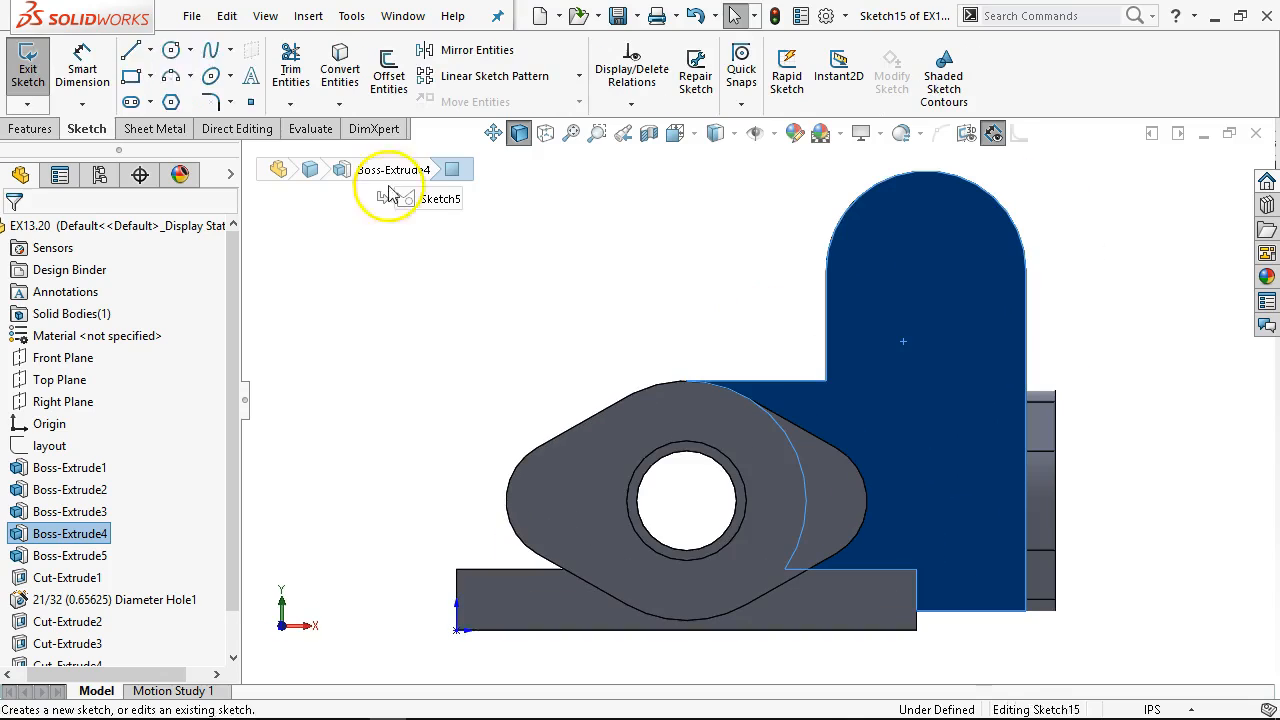
pyautogui.click(171, 49)
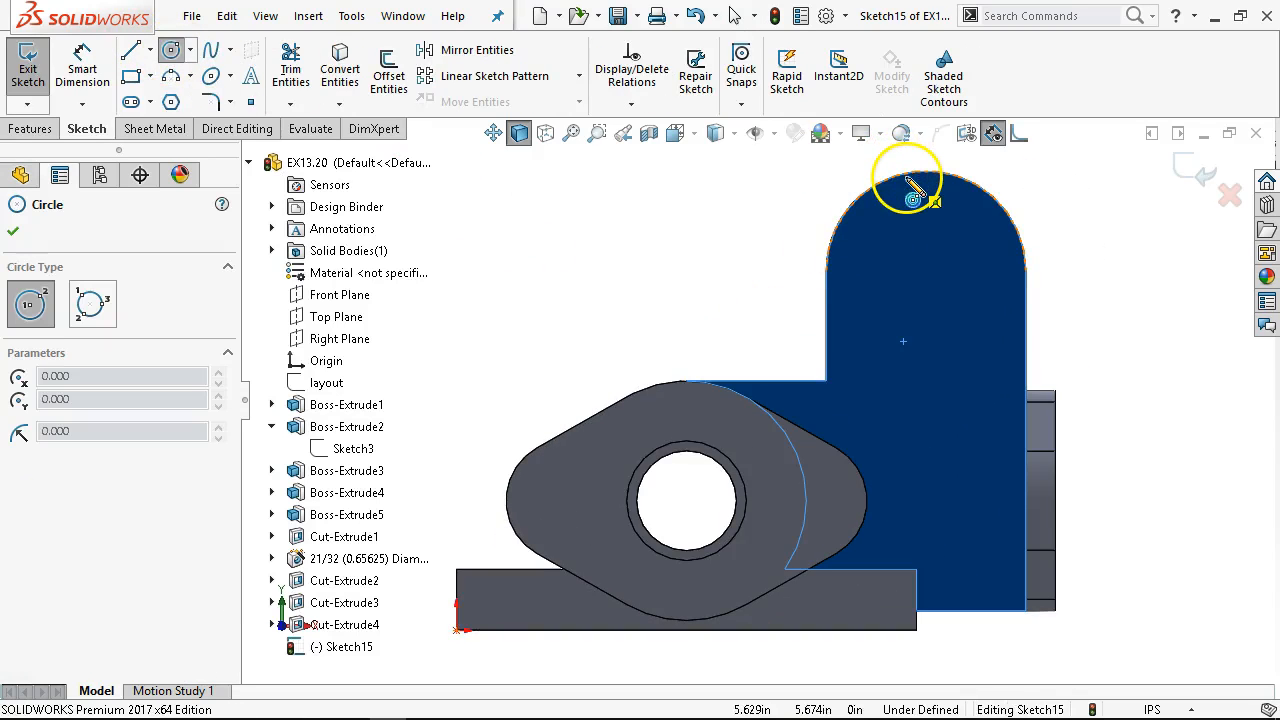
pyautogui.moveTo(899, 178)
pyautogui.click(926, 270)
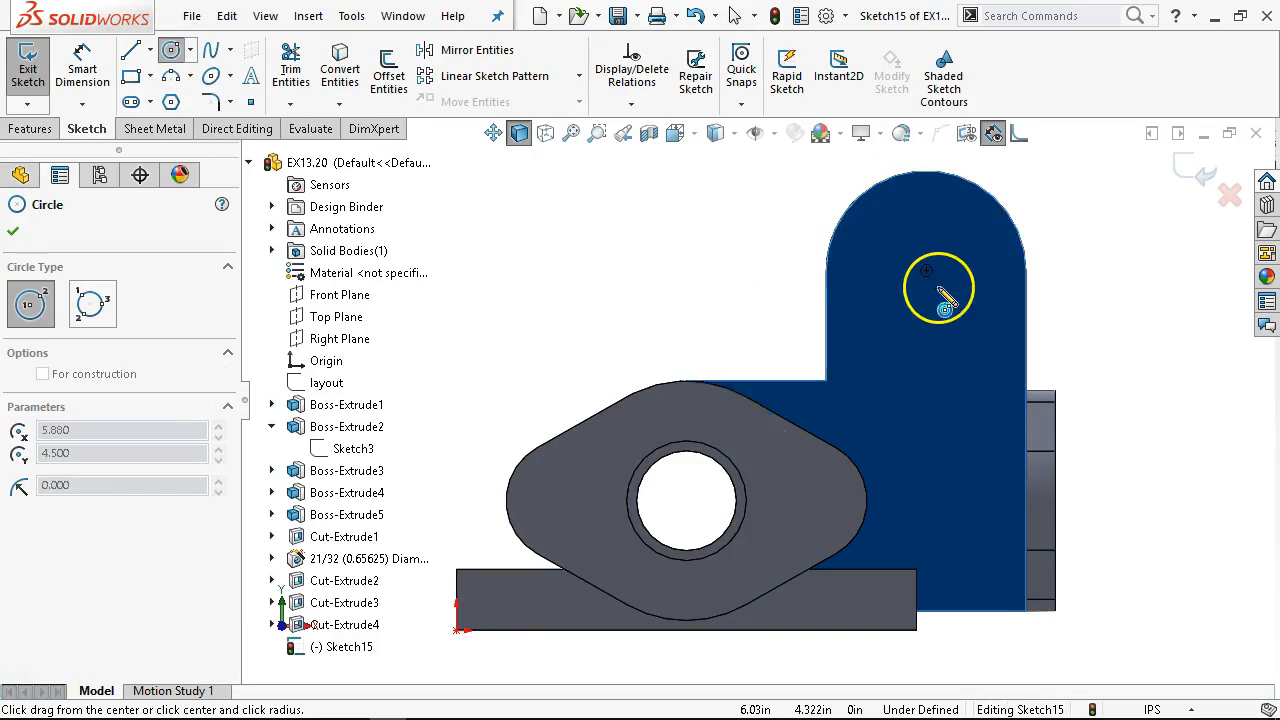
pyautogui.click(944, 300)
# Dimension the diameter of the upright lug's circle and set it to 1.25 in
pyautogui.rightClick(962, 315)
pyautogui.click(1117, 270)
pyautogui.click(964, 282)
pyautogui.click(1075, 228)
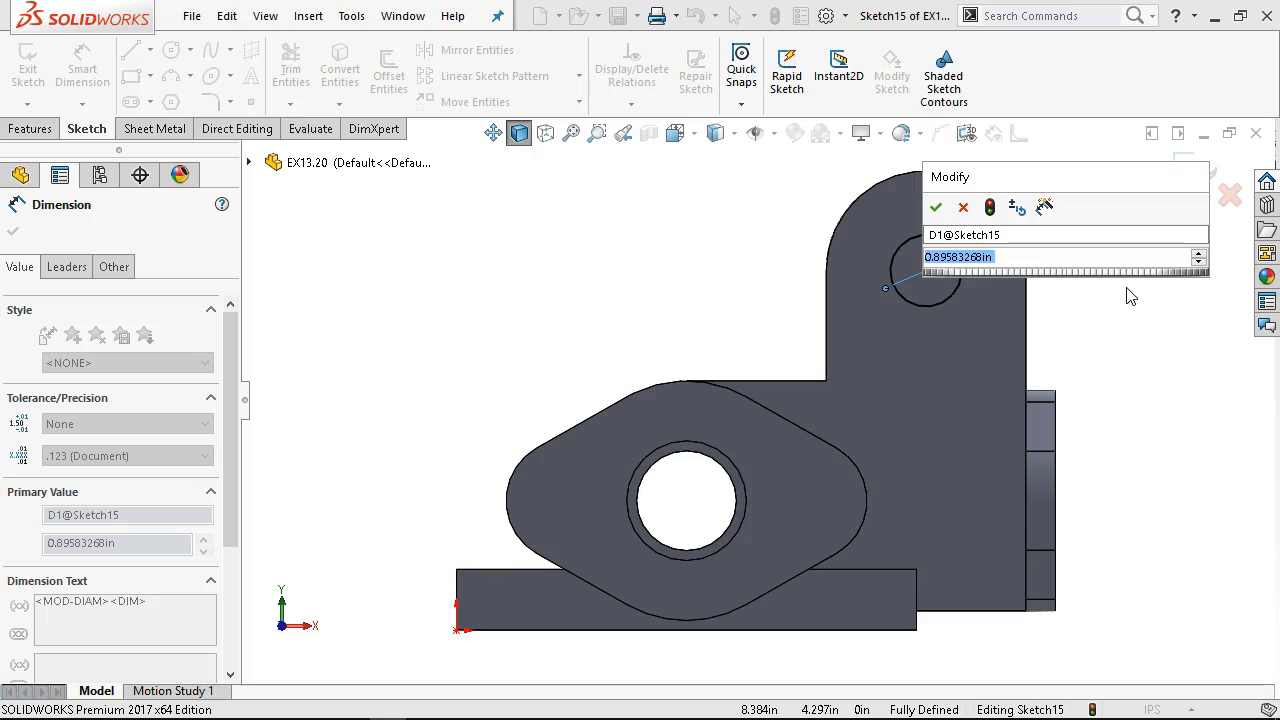
pyautogui.write('1.25')
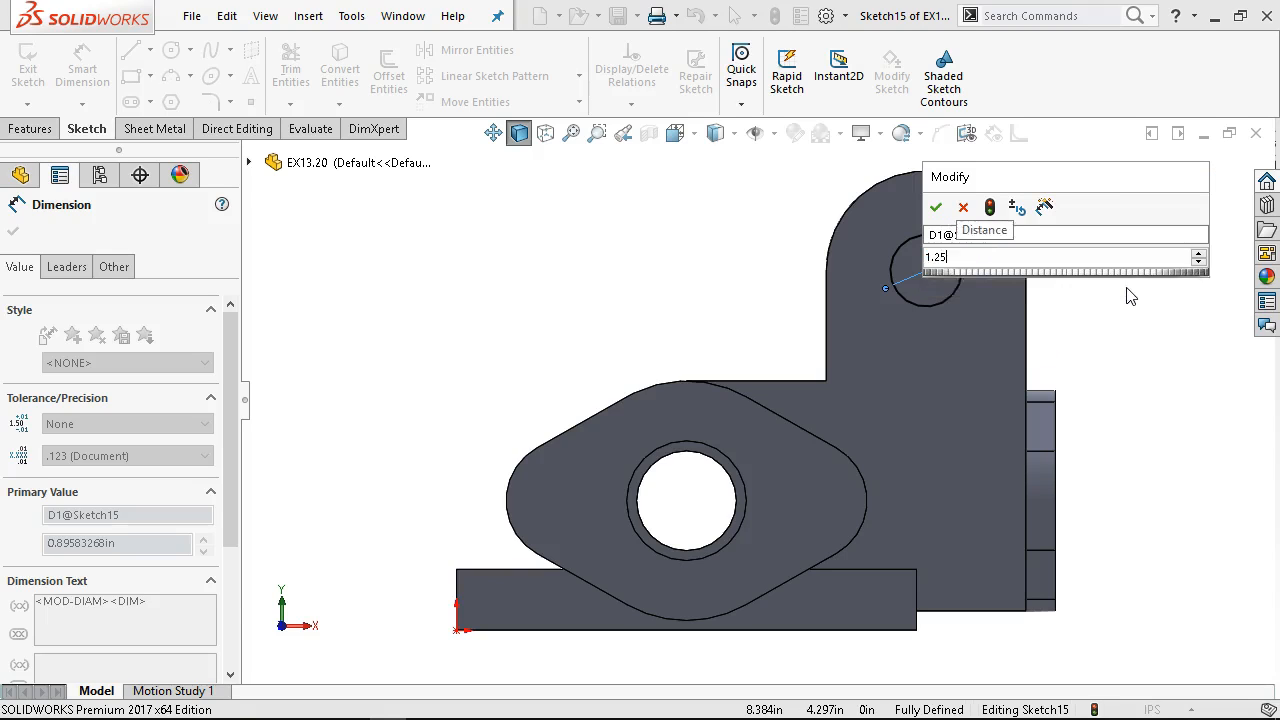
pyautogui.press('Return')
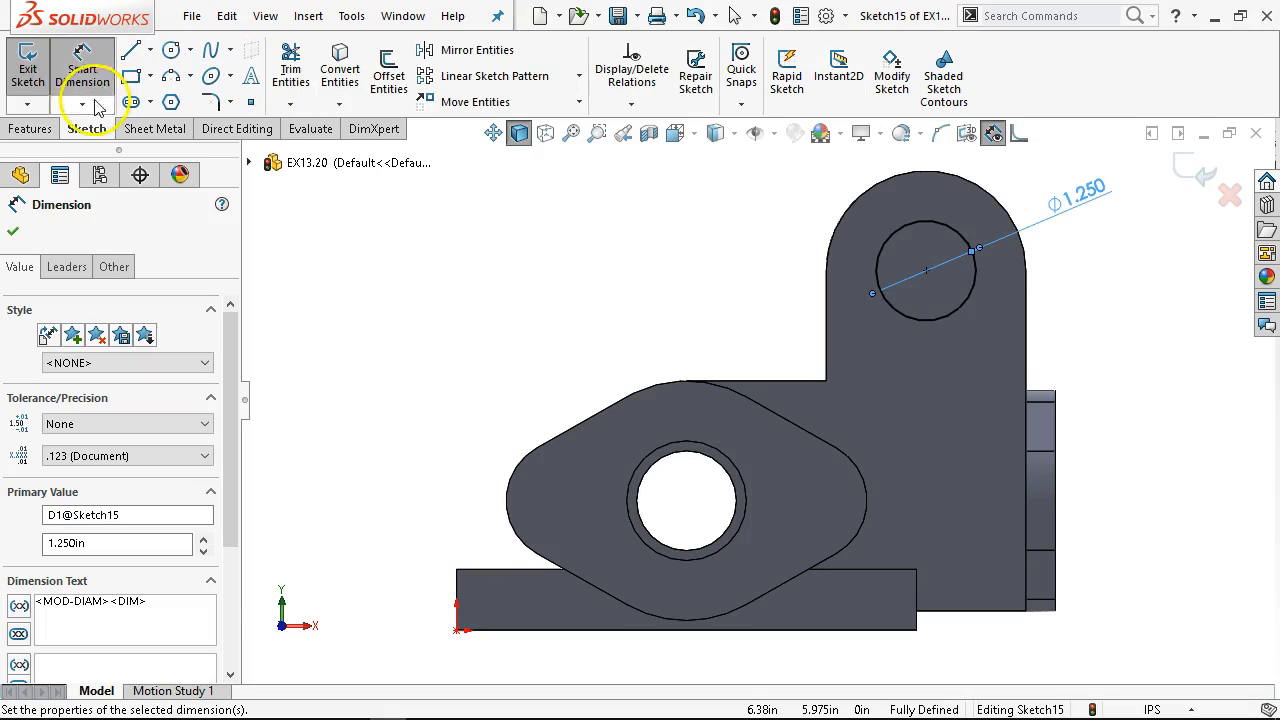
# Cut the 1.25 in circle Through All to make the hole in the upright lug
pyautogui.click(29, 128)
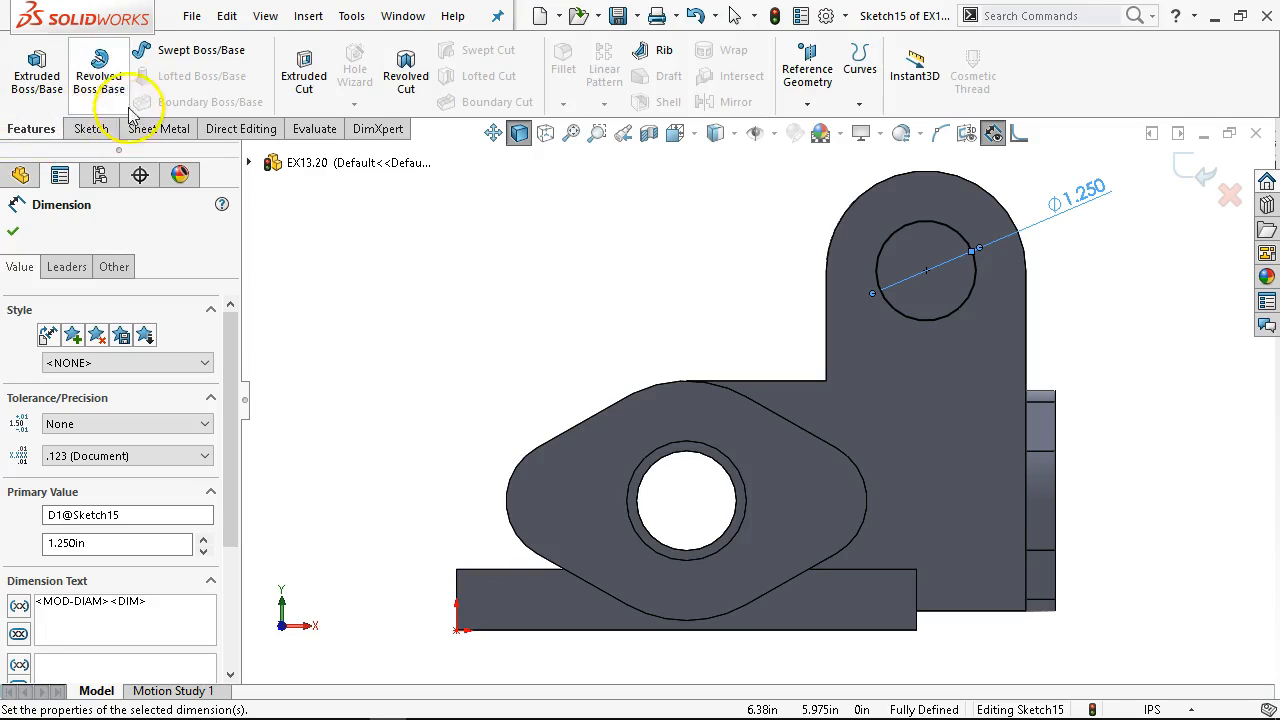
pyautogui.click(145, 290)
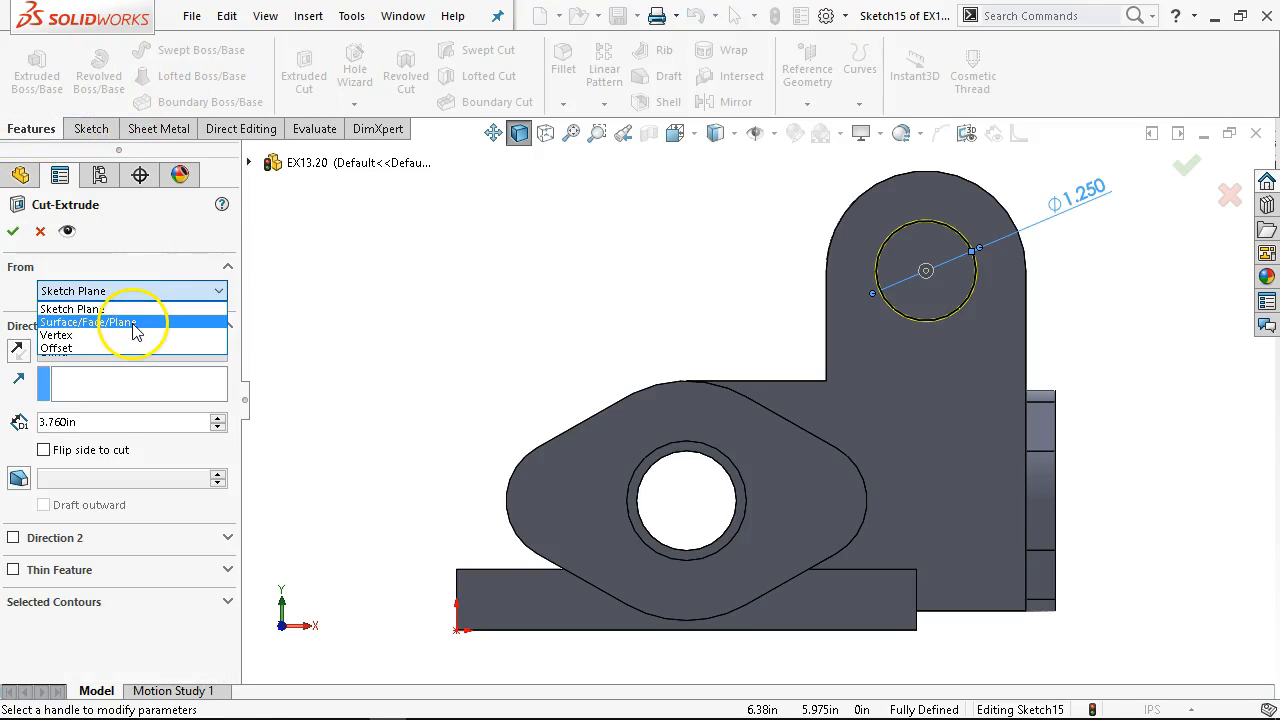
pyautogui.click(22, 285)
pyautogui.click(85, 352)
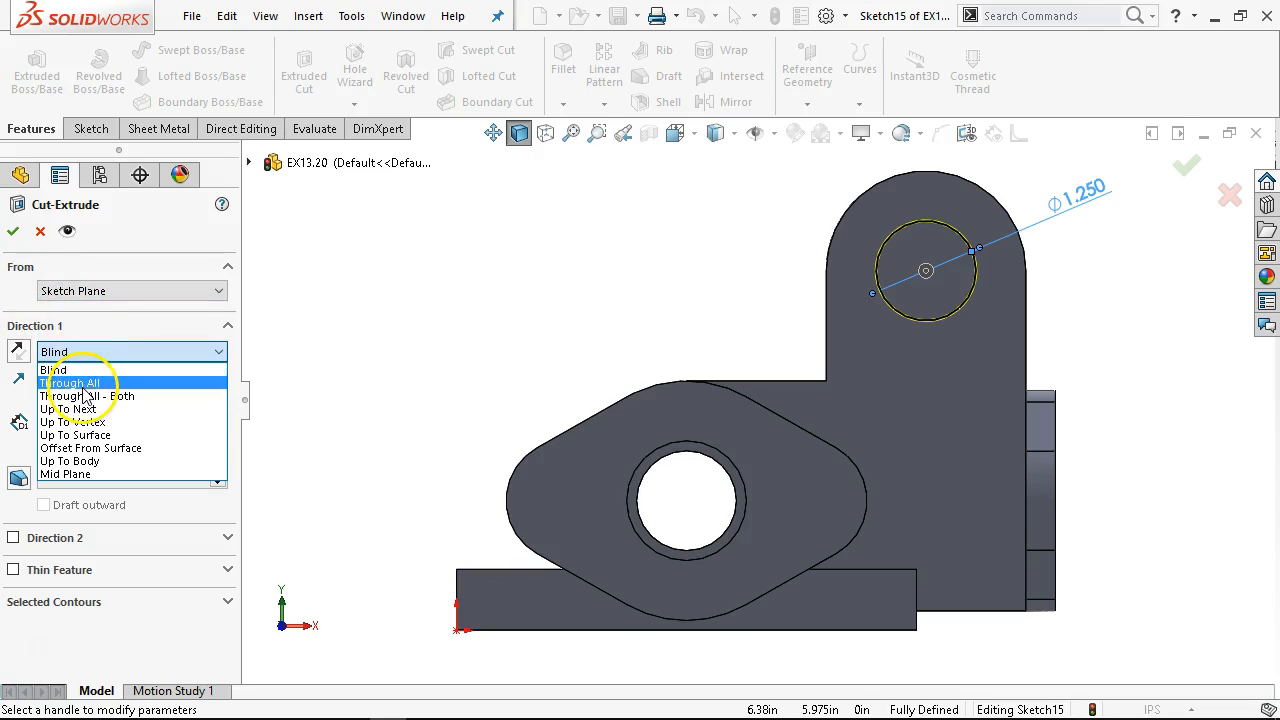
pyautogui.click(72, 380)
pyautogui.click(12, 232)
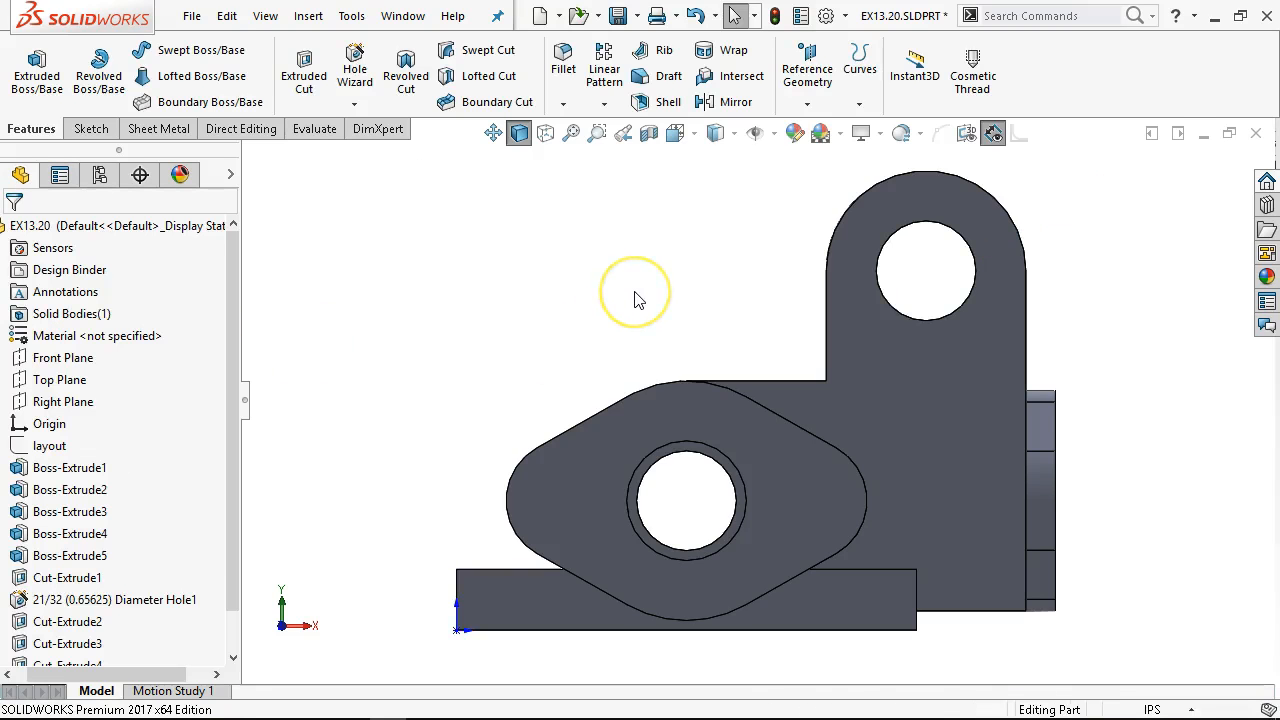
# Sketch a circle about 0.95 in in diameter centred on the outer face of the diamond-shaped side flange
pyautogui.hotkey('ctrl', '7')
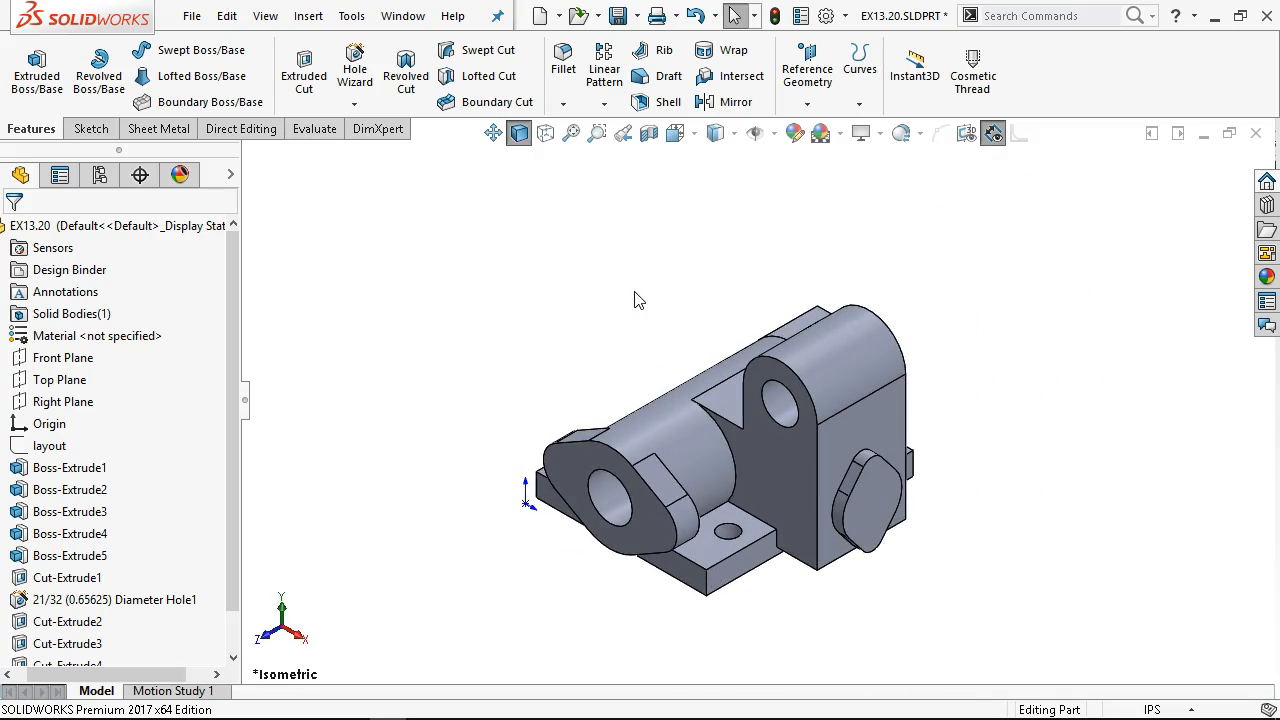
pyautogui.click(868, 512)
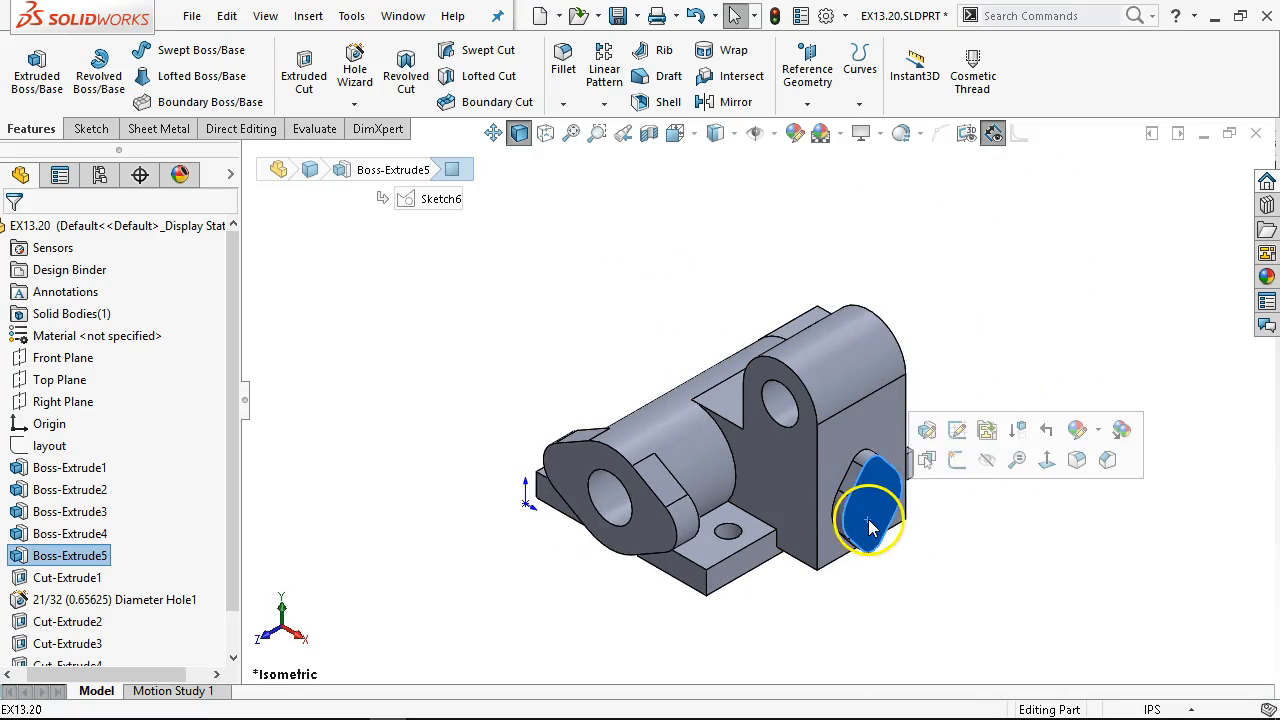
pyautogui.click(955, 463)
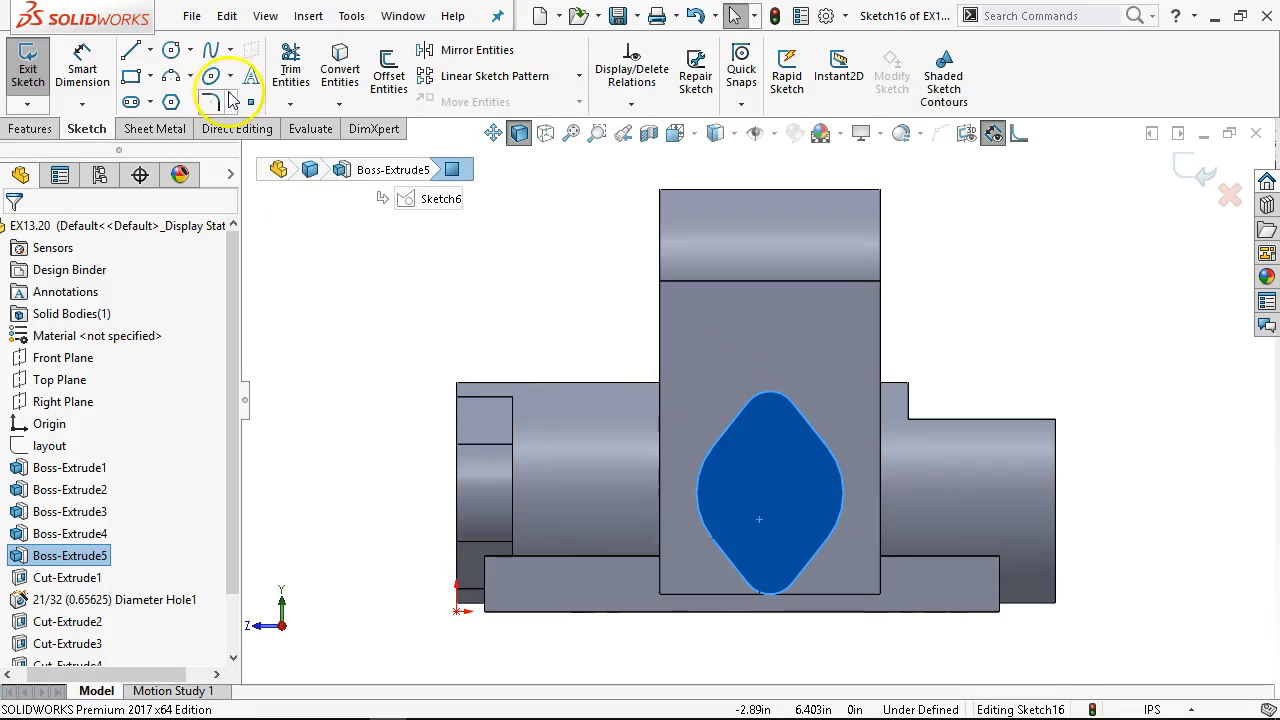
pyautogui.click(175, 50)
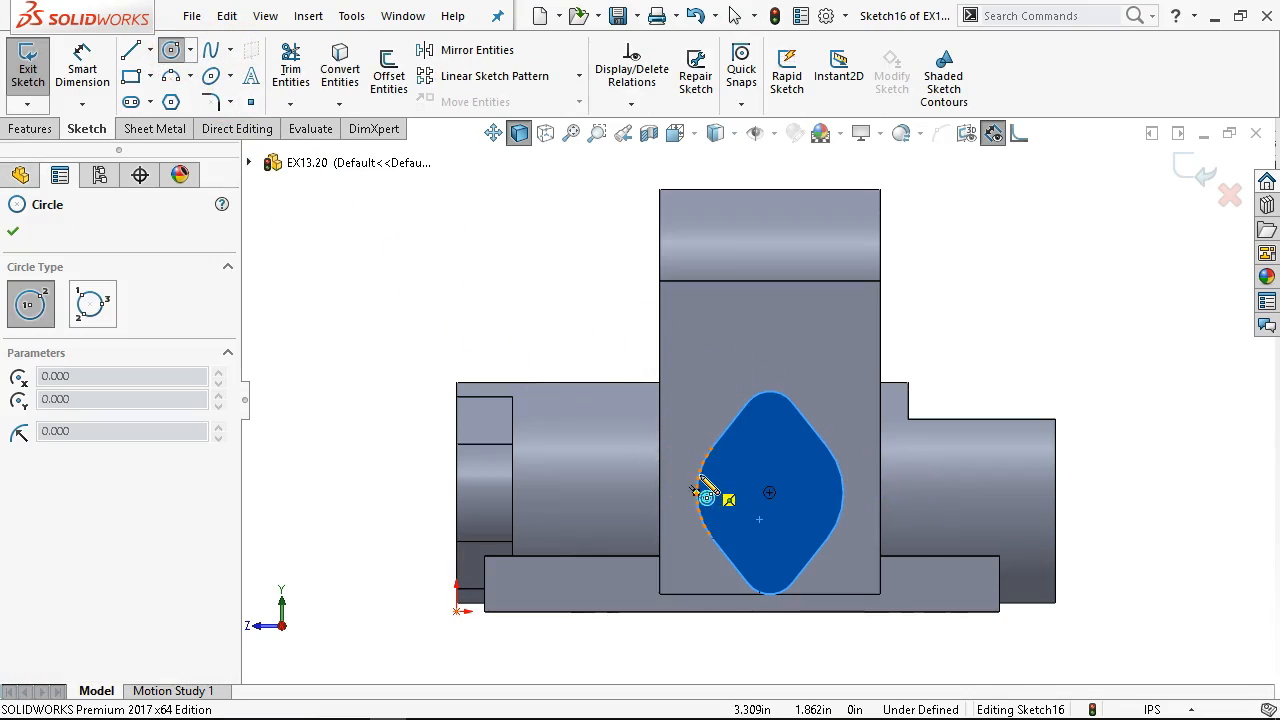
pyautogui.click(769, 492)
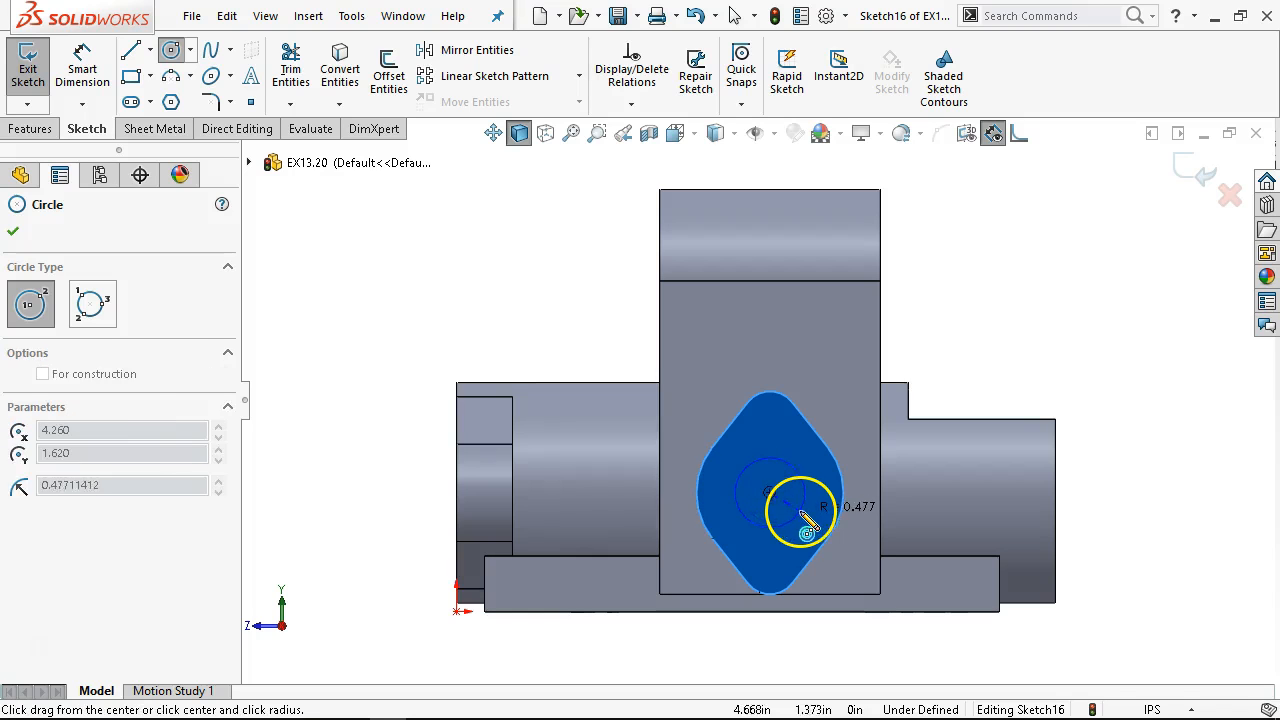
pyautogui.click(800, 512)
# Dimension the diameter of the side flange's circle, consulting the exercise drawing, and set it to 0.875 in
pyautogui.rightClick(806, 512)
pyautogui.click(982, 480)
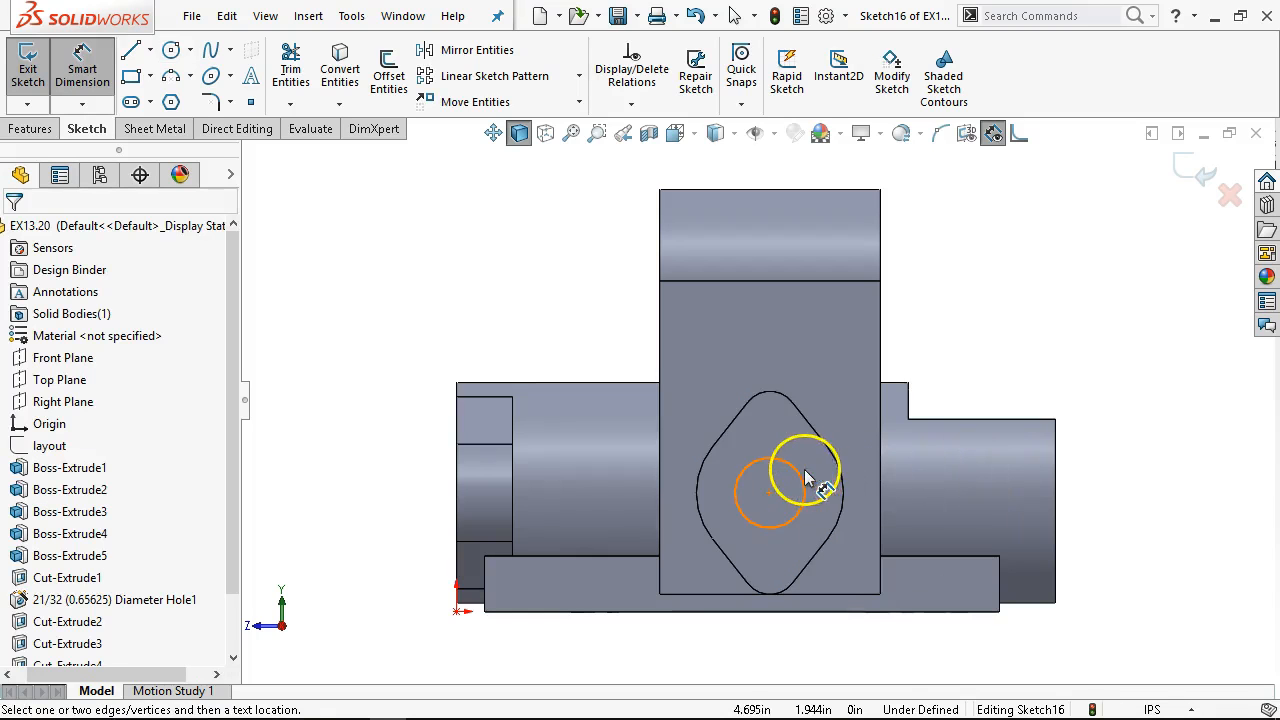
pyautogui.click(808, 478)
pyautogui.click(951, 357)
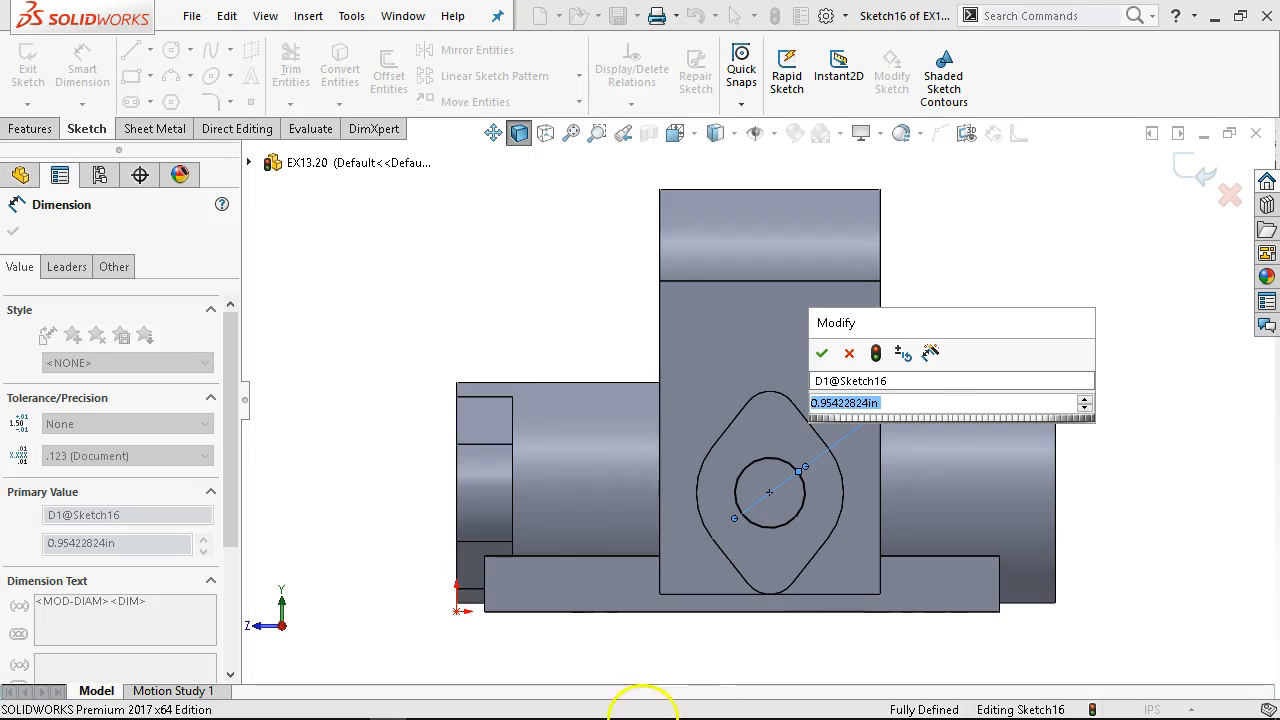
pyautogui.click(426, 705)
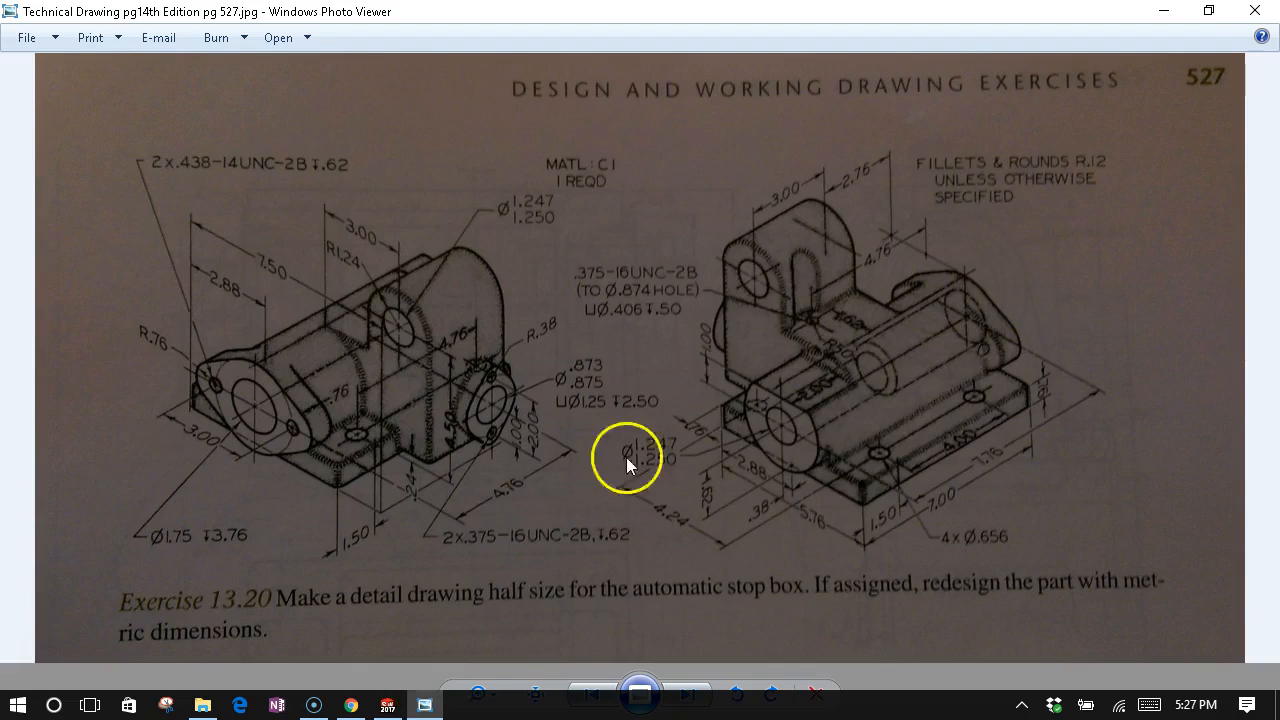
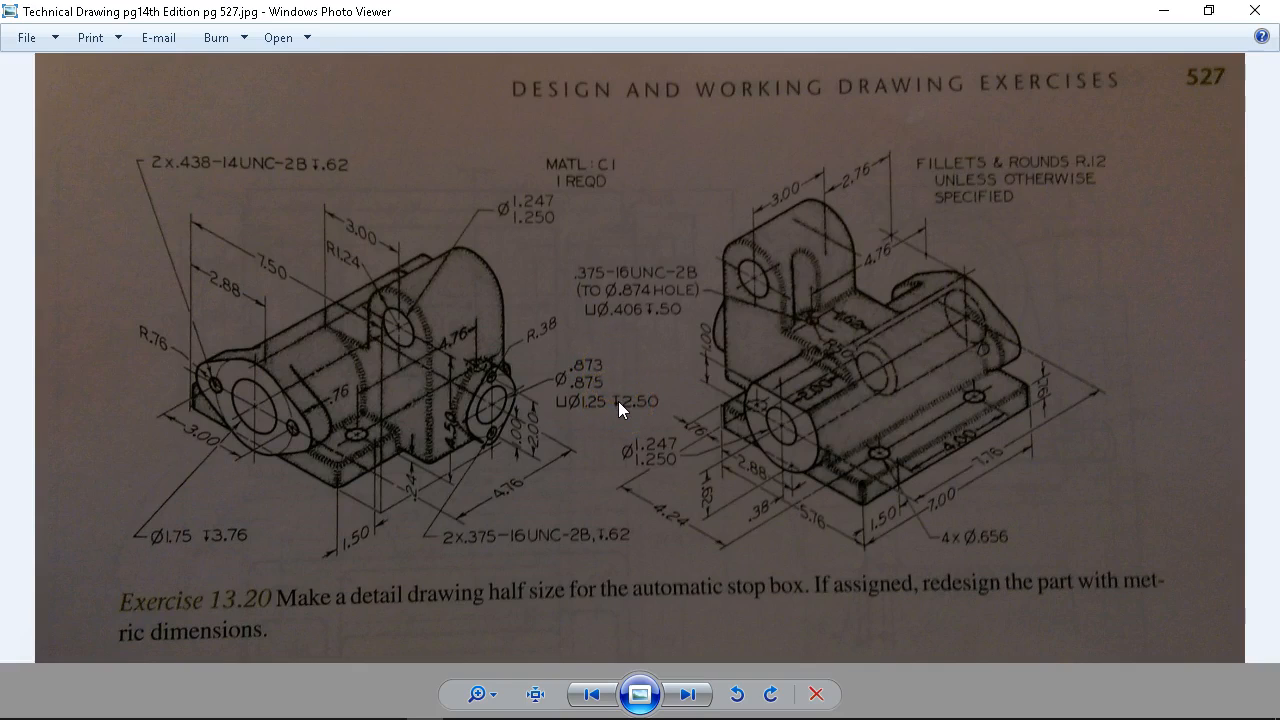
pyautogui.click(1163, 11)
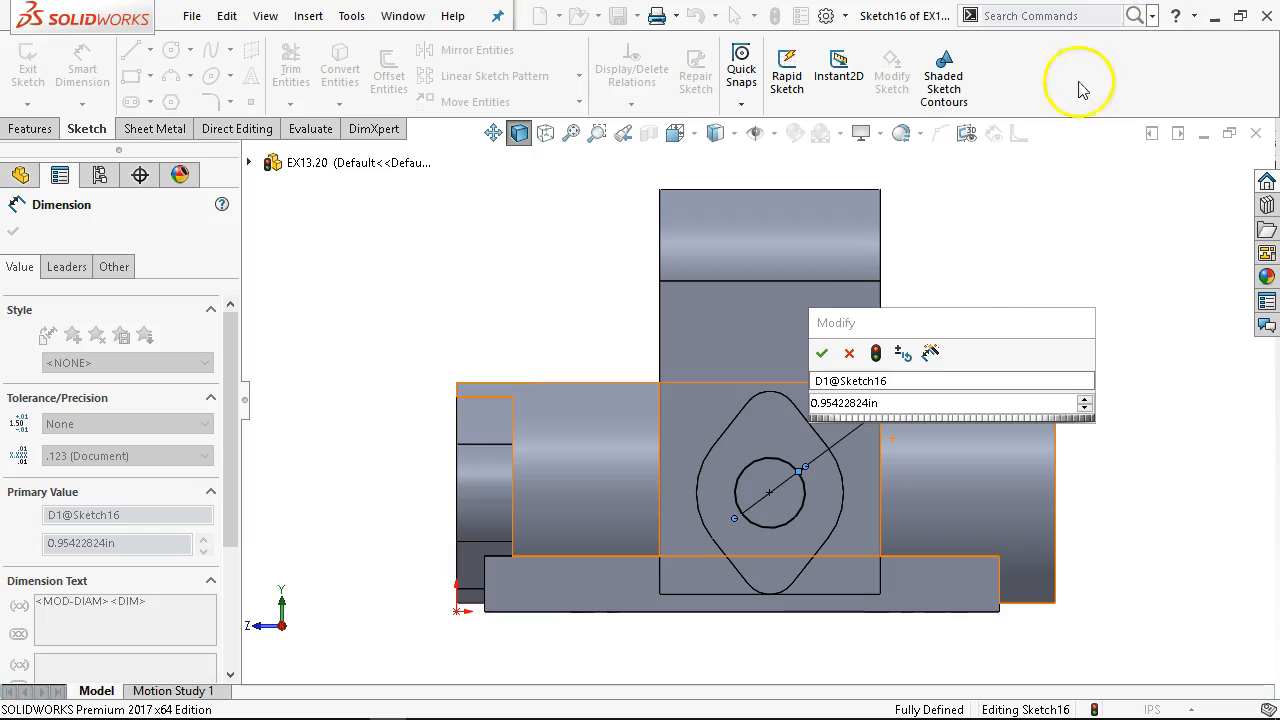
pyautogui.click(888, 403)
pyautogui.write('.875')
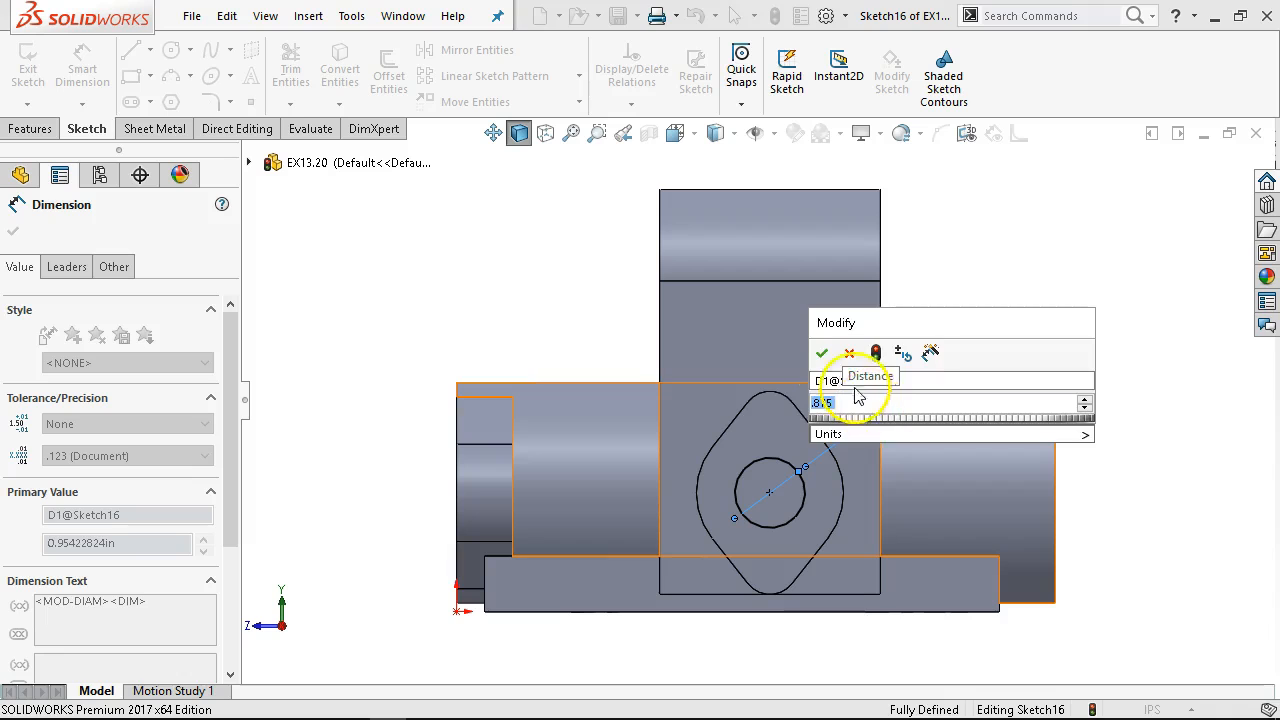
pyautogui.click(822, 352)
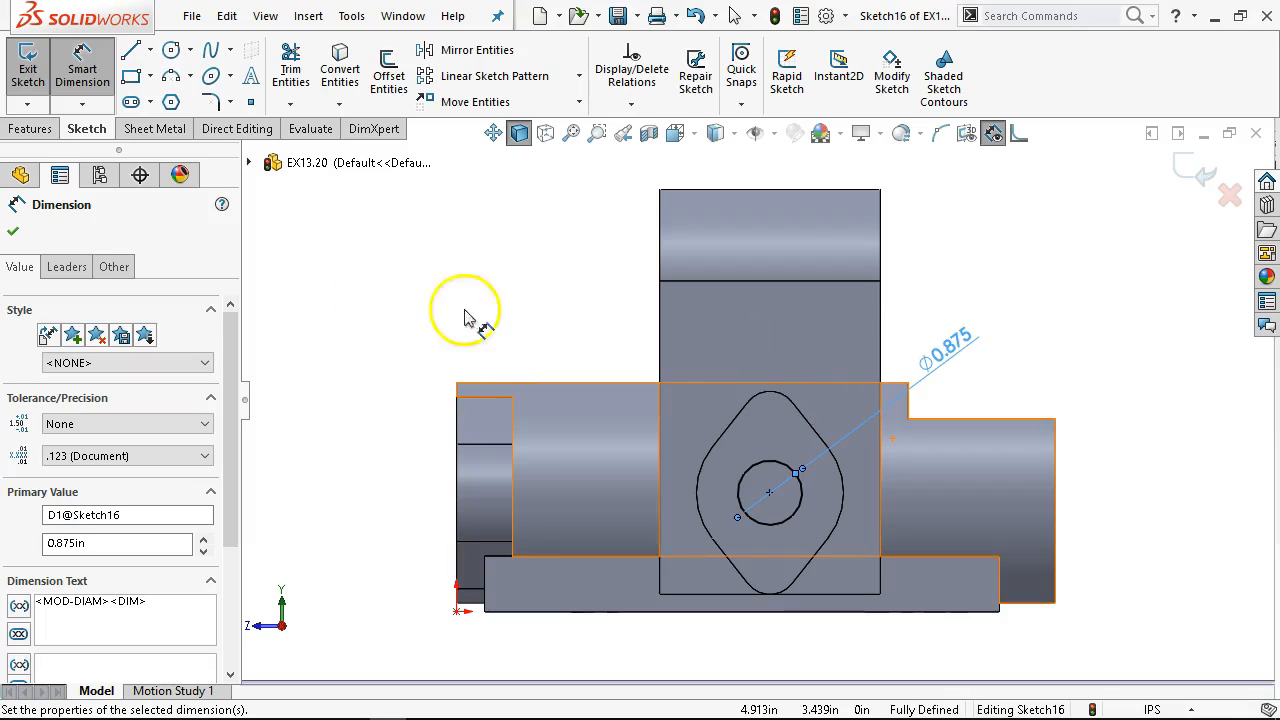
# Cut the 0.875 in circle as a blind hole 2.5 in deep into the side flange
pyautogui.click(30, 128)
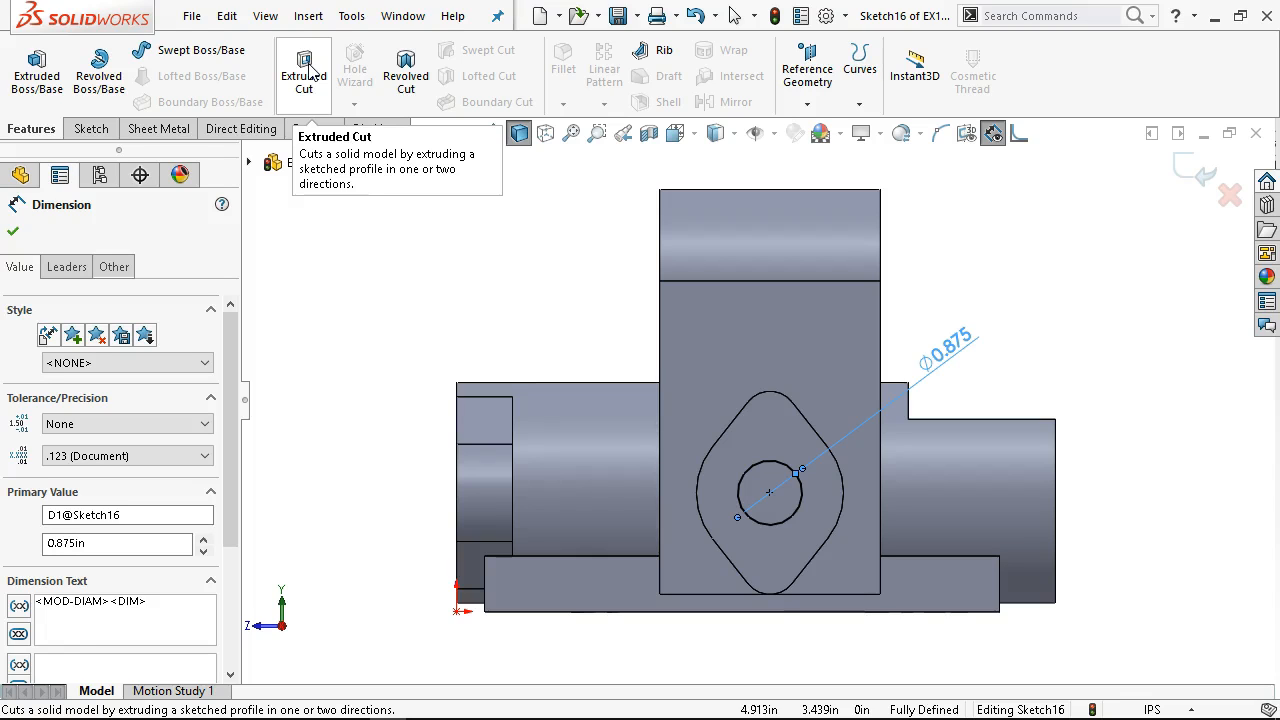
pyautogui.click(306, 75)
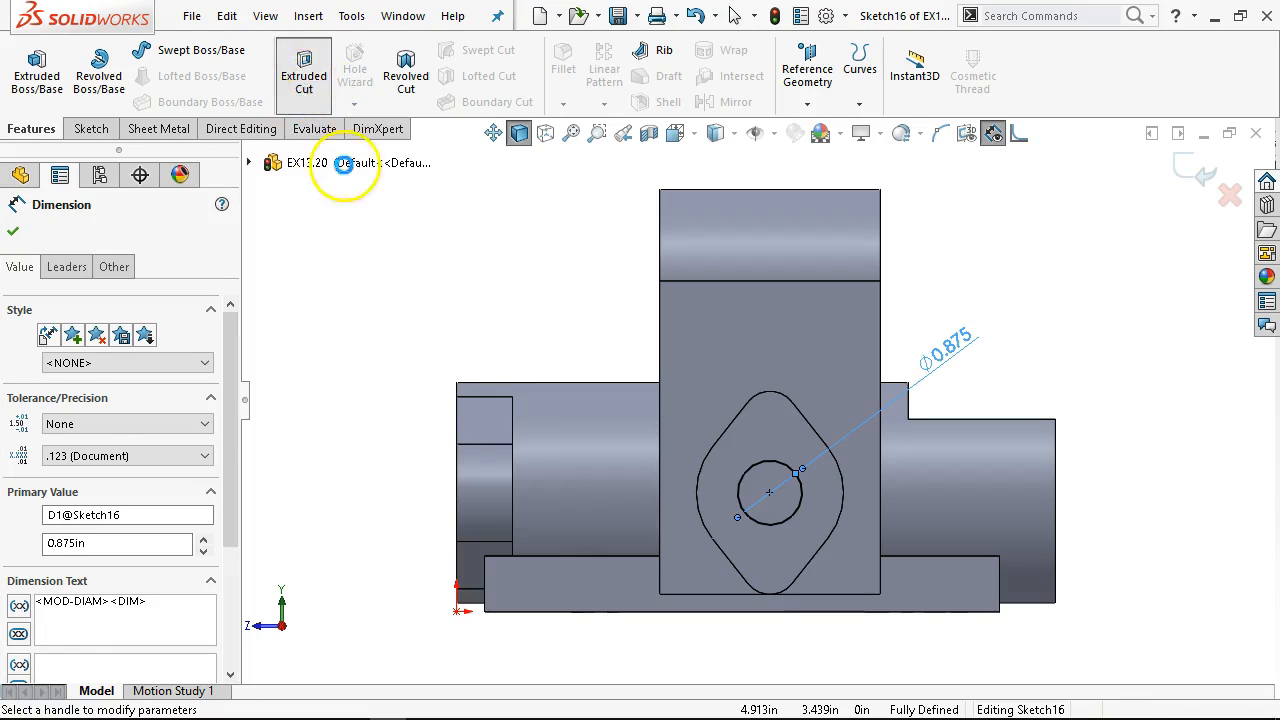
pyautogui.write('2.5')
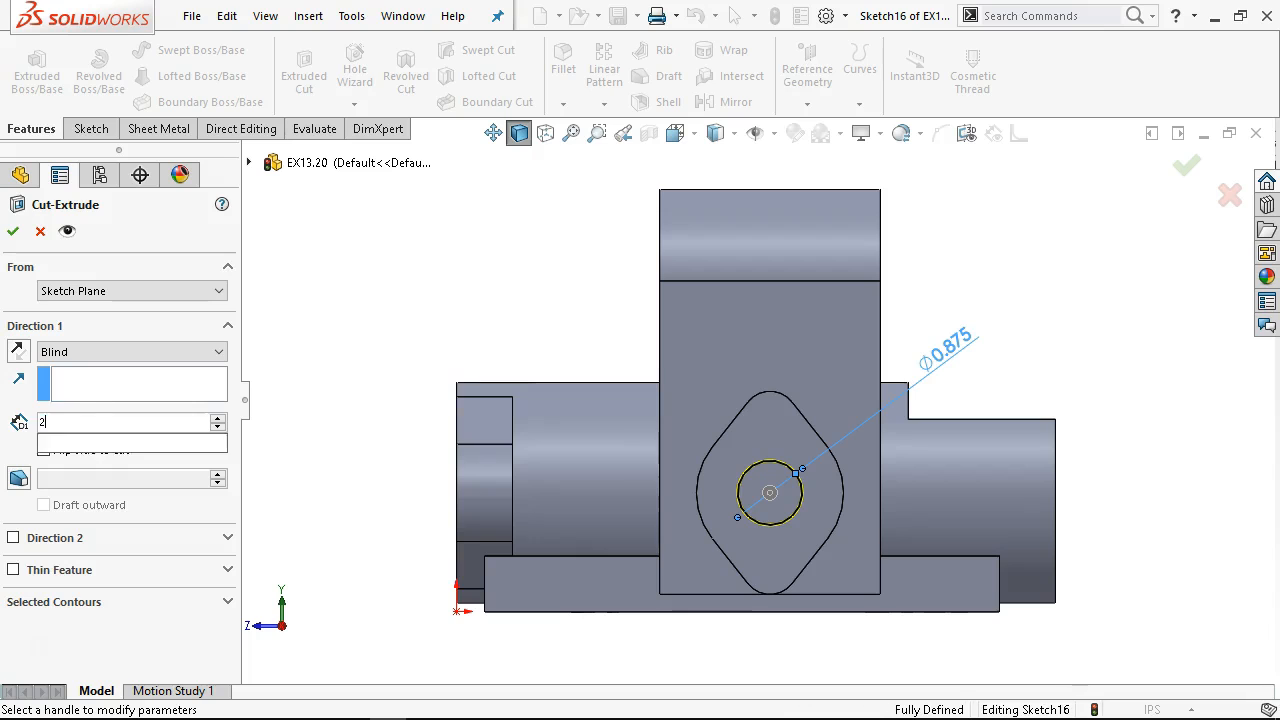
pyautogui.press('Return')
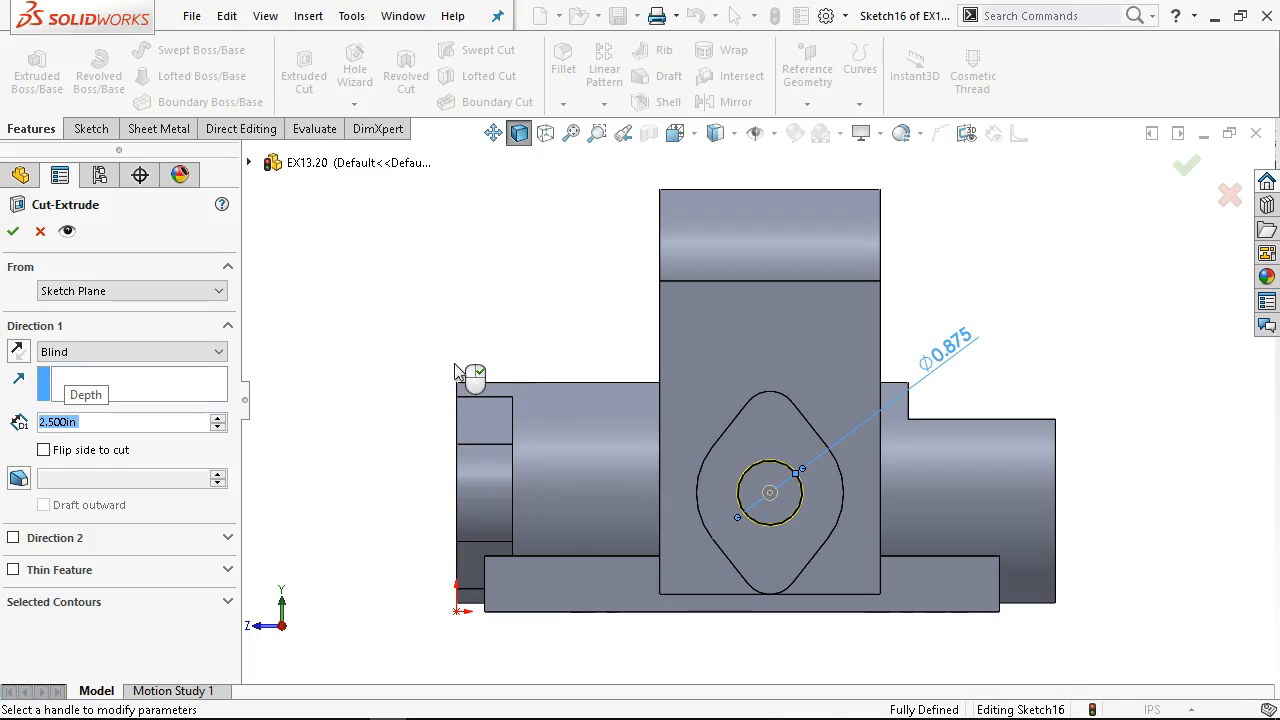
pyautogui.click(13, 231)
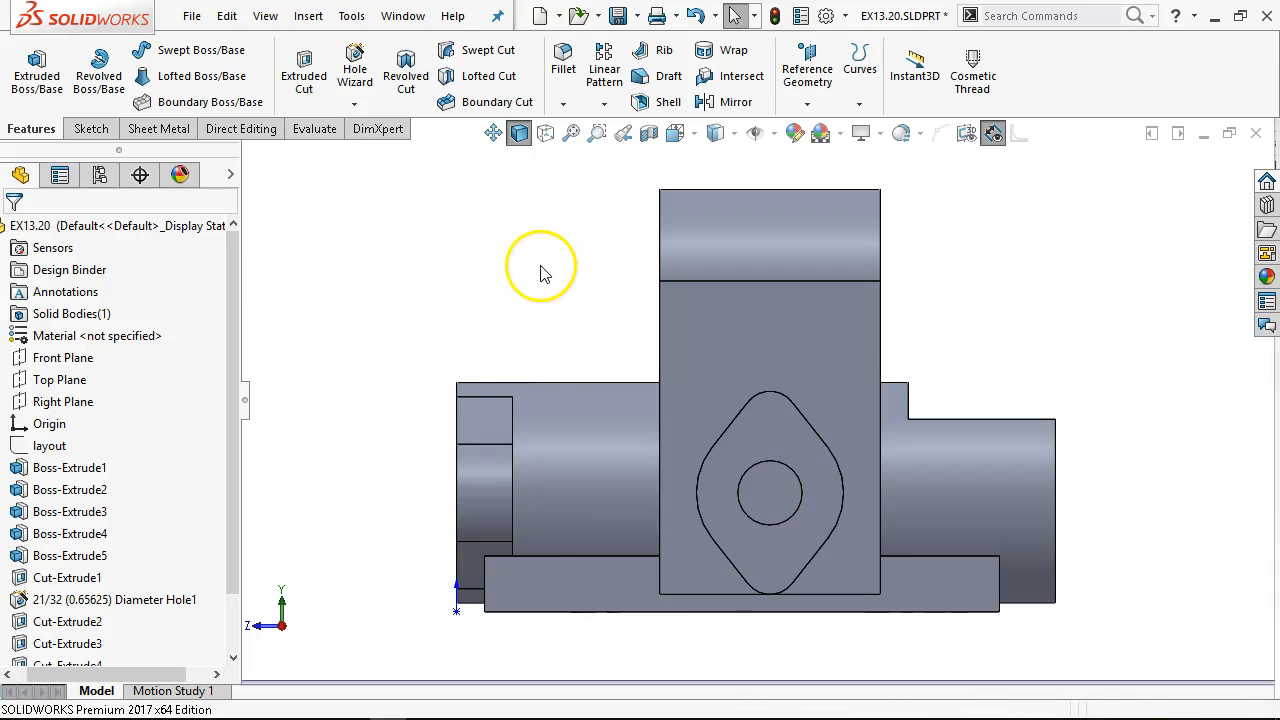
# Sketch a circle about 1.36 in in diameter on the diamond-shaped flange's outer face, concentric with the 0.875 in hole
pyautogui.click(812, 441)
pyautogui.click(880, 385)
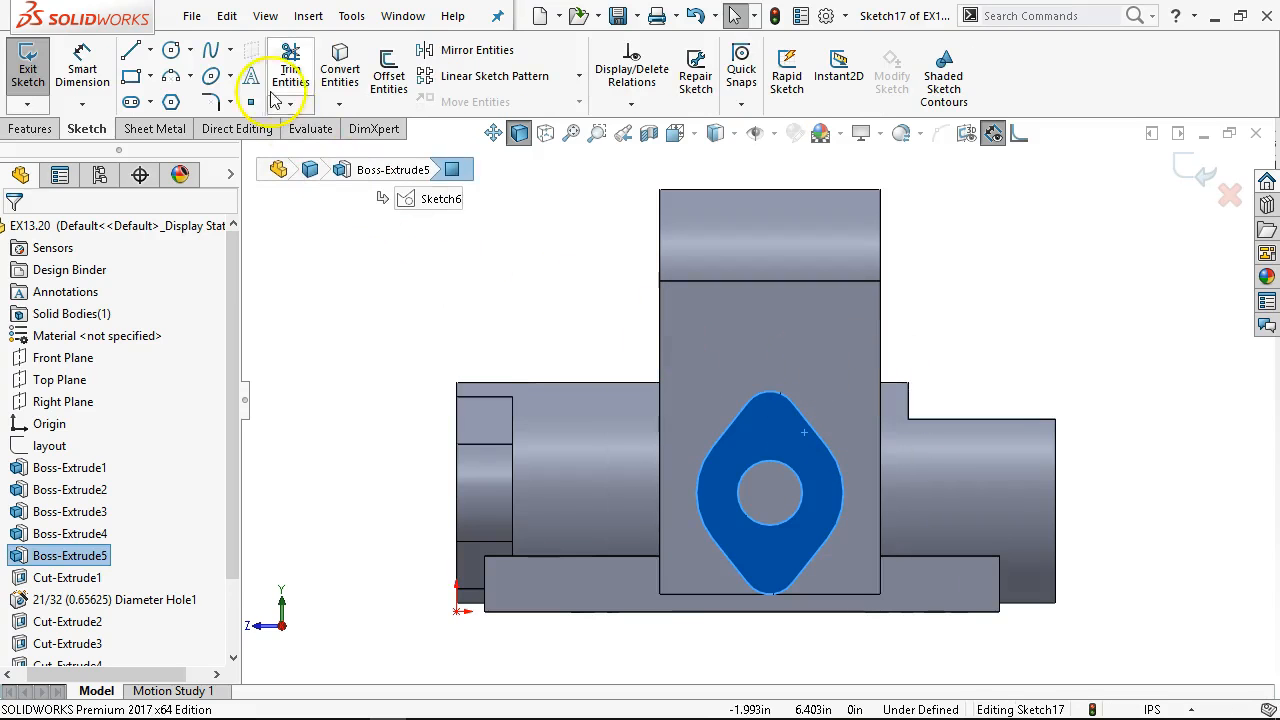
pyautogui.click(171, 50)
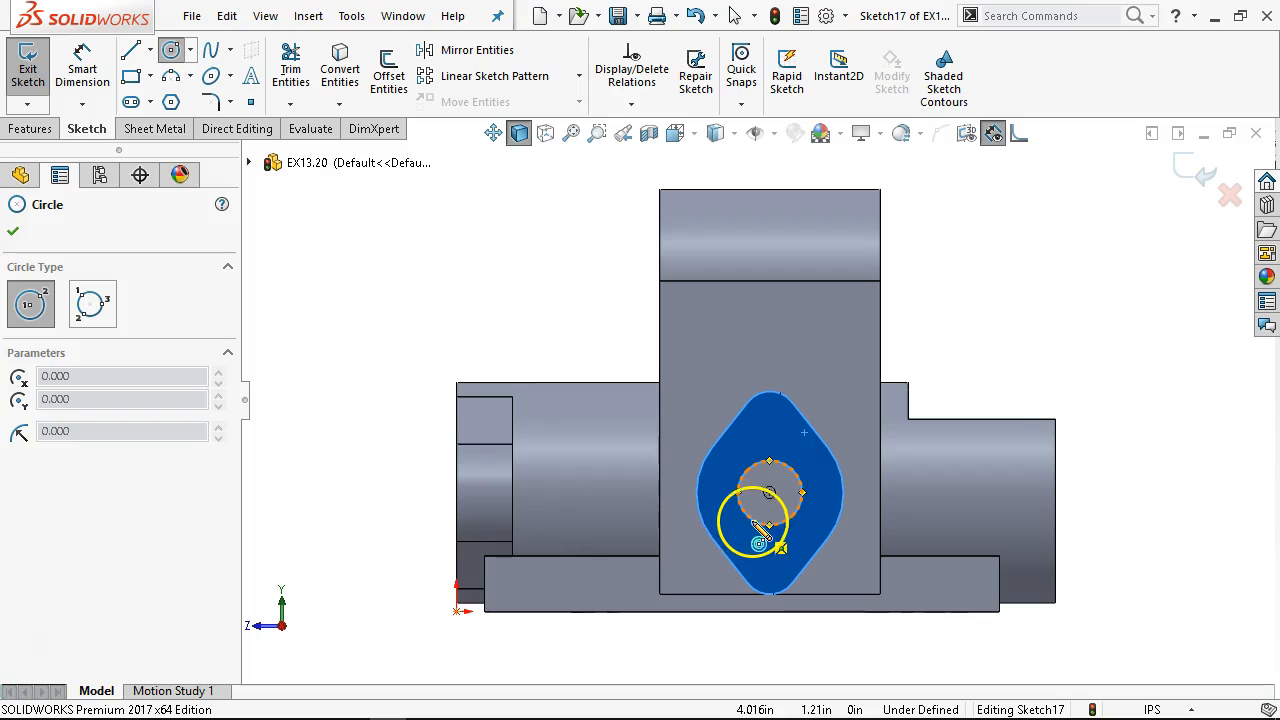
pyautogui.click(769, 491)
pyautogui.click(794, 531)
# Dimension the diameter of the larger concentric circle on the flange face and set it to 1.25 in
pyautogui.rightClick(812, 528)
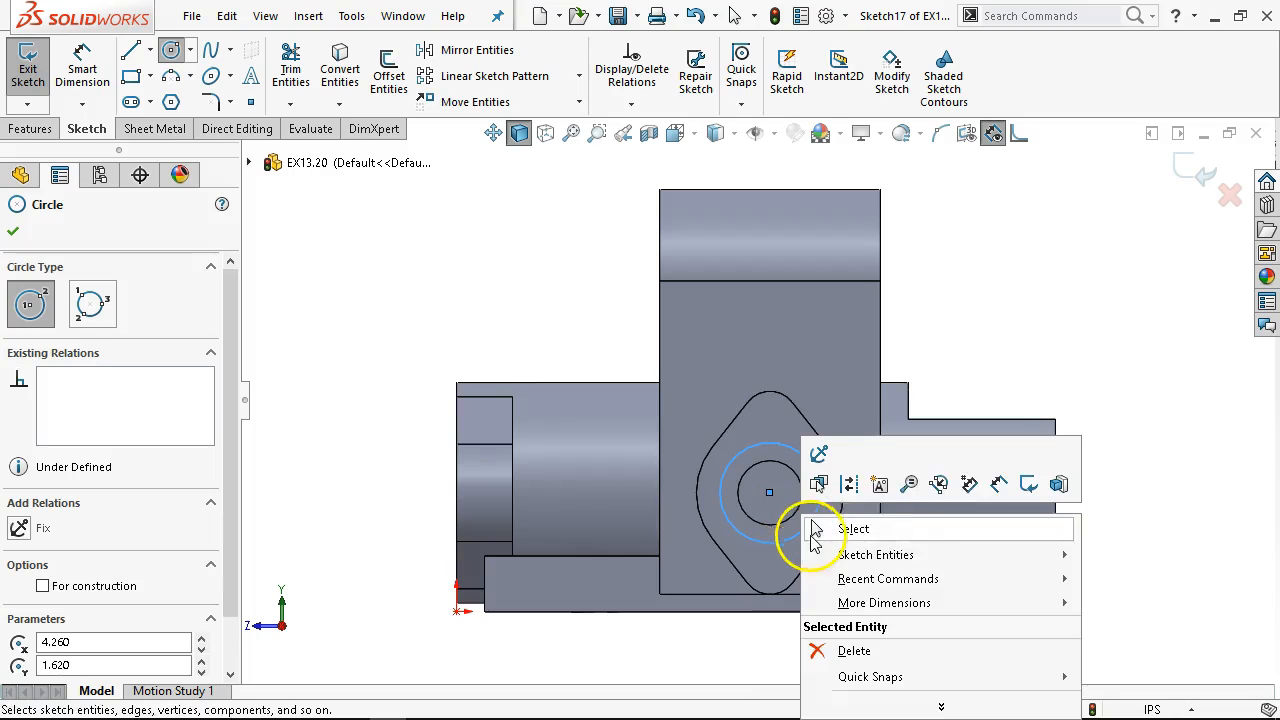
pyautogui.click(969, 484)
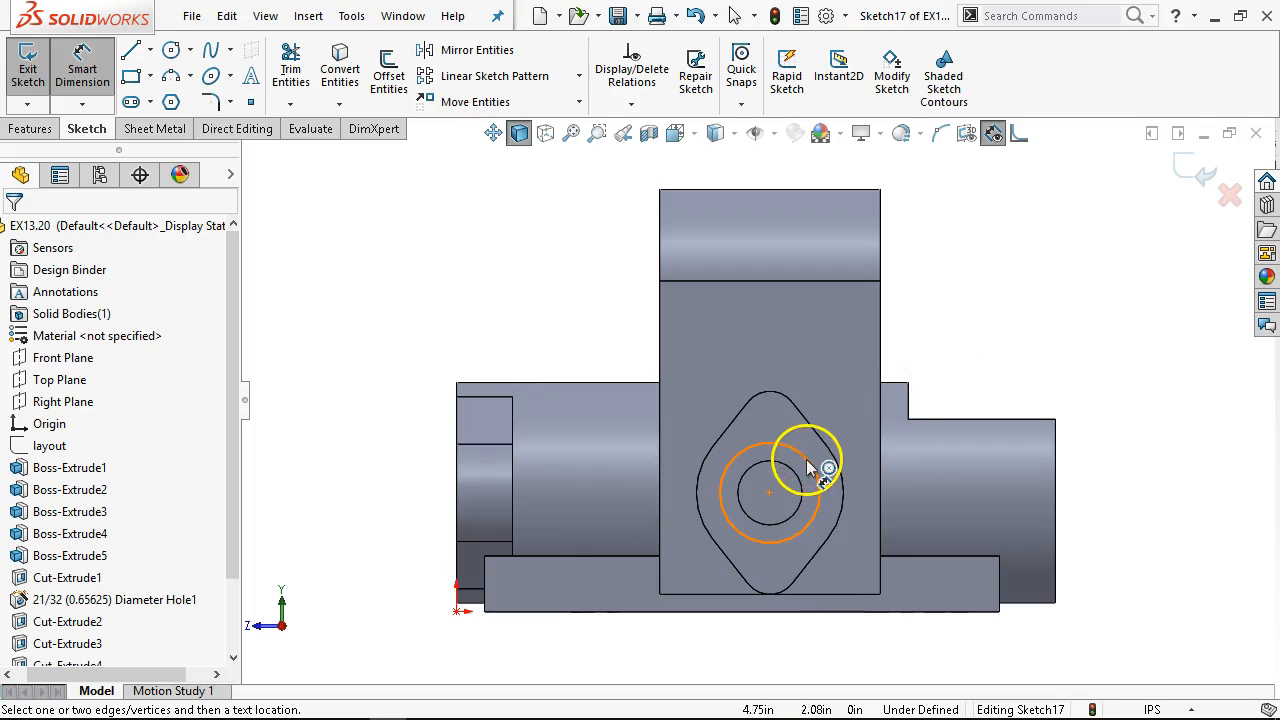
pyautogui.click(810, 467)
pyautogui.click(956, 346)
pyautogui.write('1')
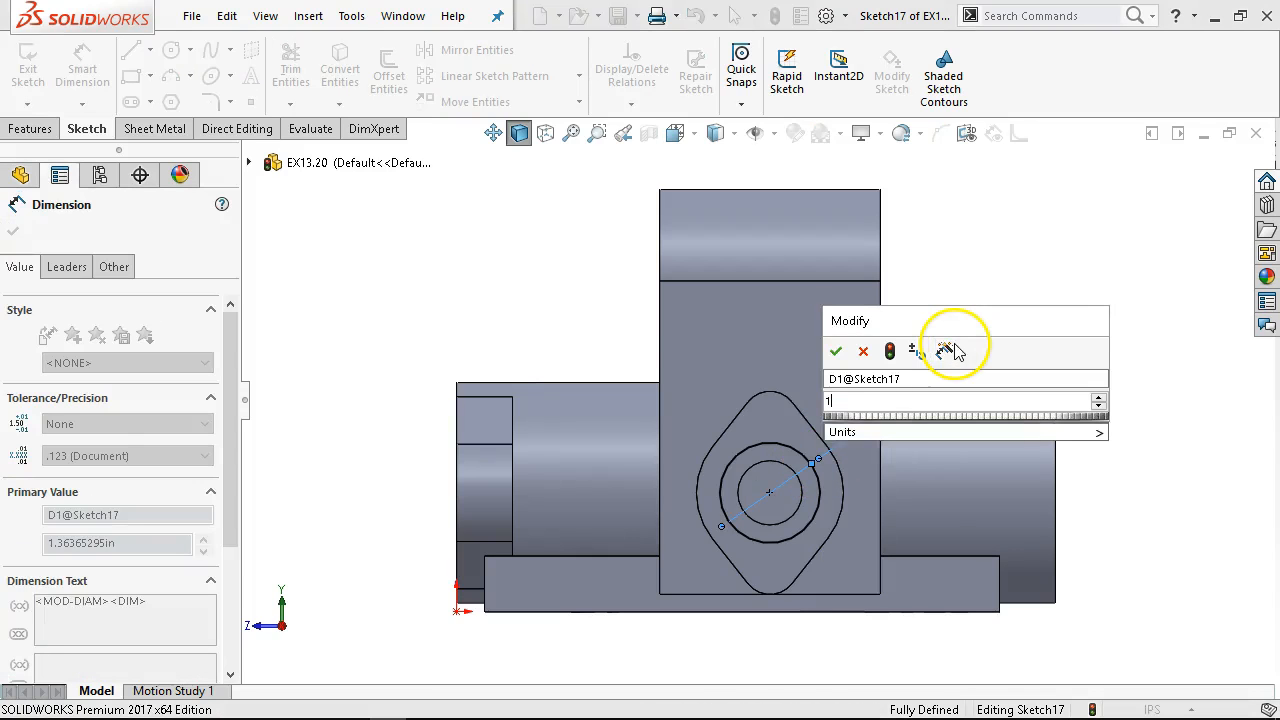
pyautogui.write('.25')
pyautogui.press('Return')
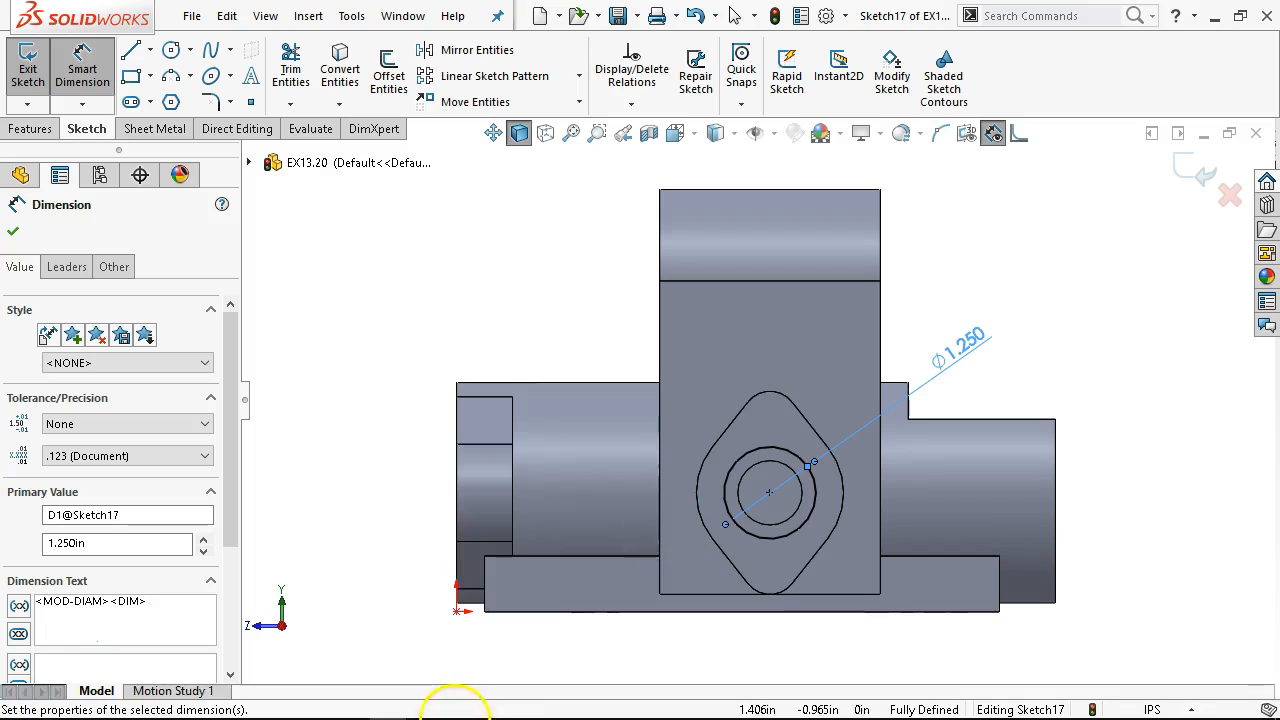
pyautogui.rightClick(389, 362)
pyautogui.click(438, 437)
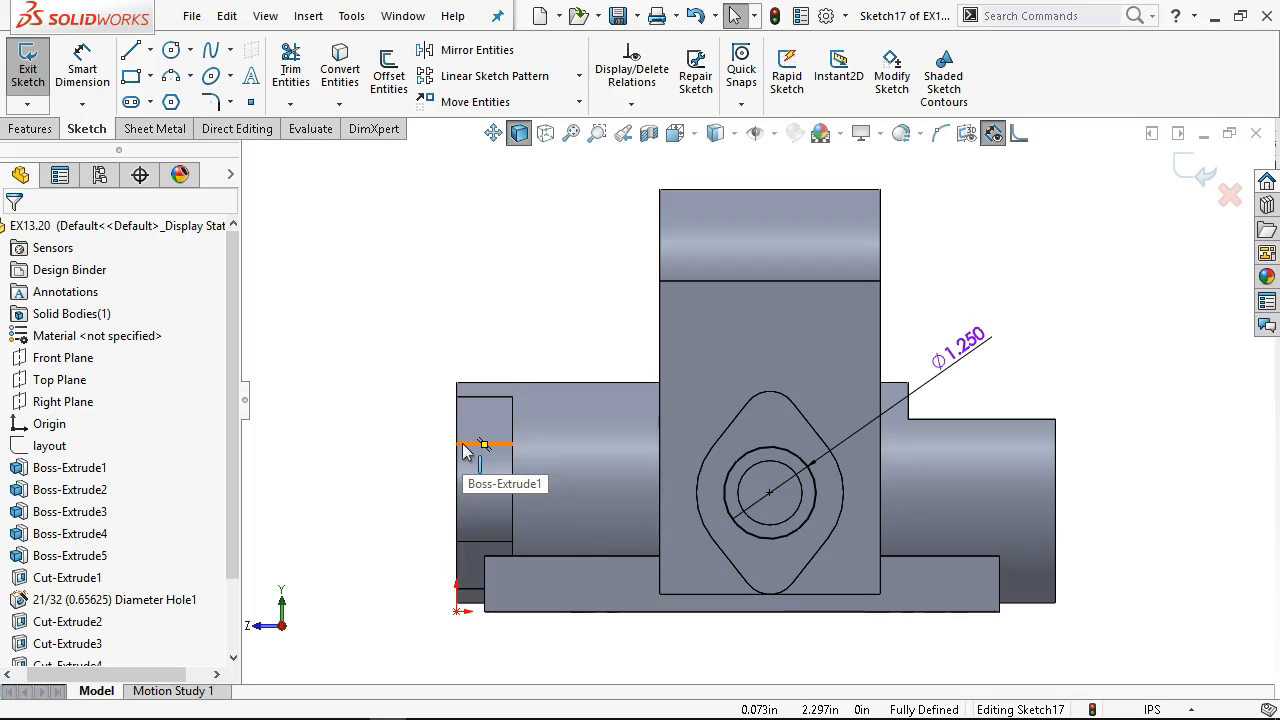
pyautogui.click(465, 446)
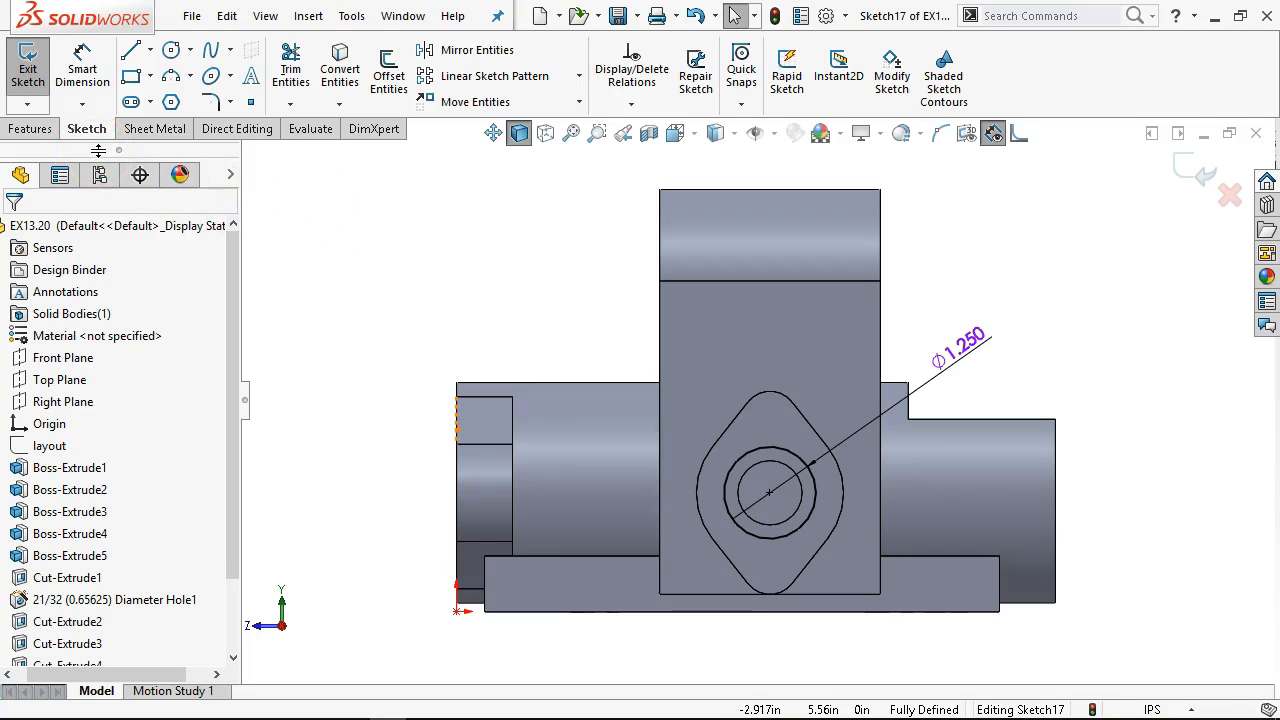
# Cut the 1.25 in circle 0.03 in deep as a blind counterbore around the flange hole
pyautogui.click(30, 129)
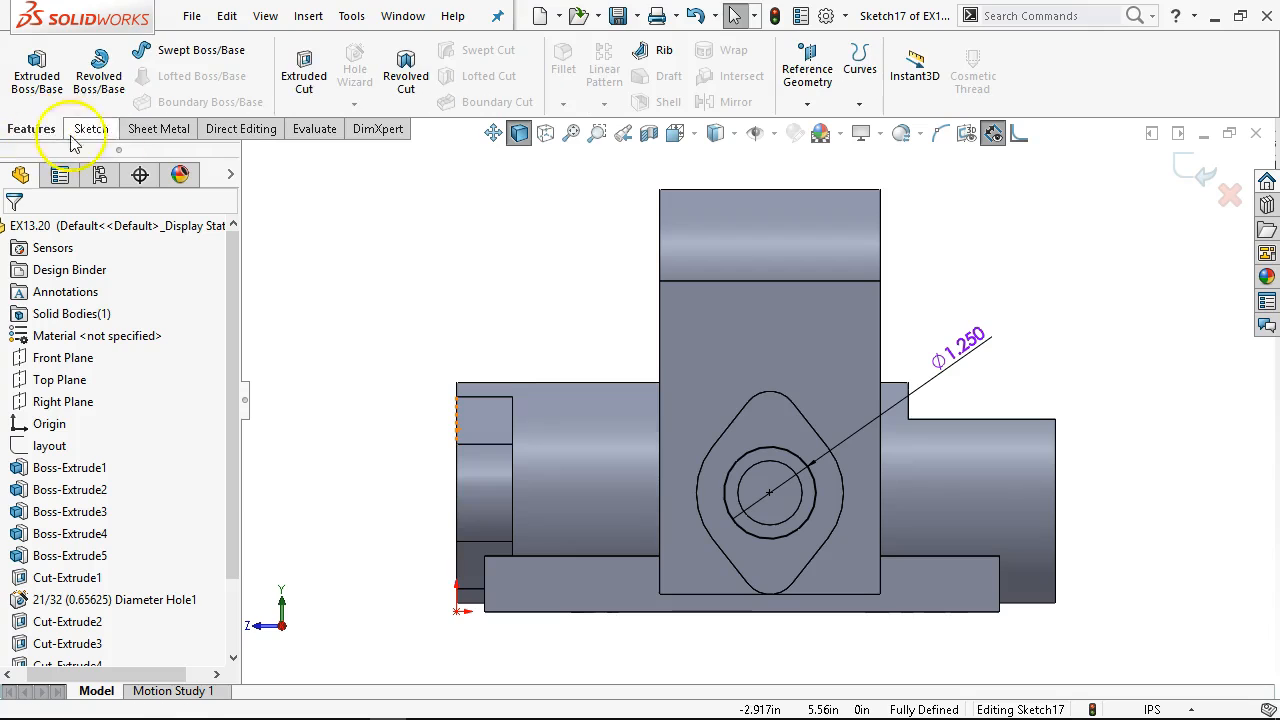
pyautogui.click(304, 82)
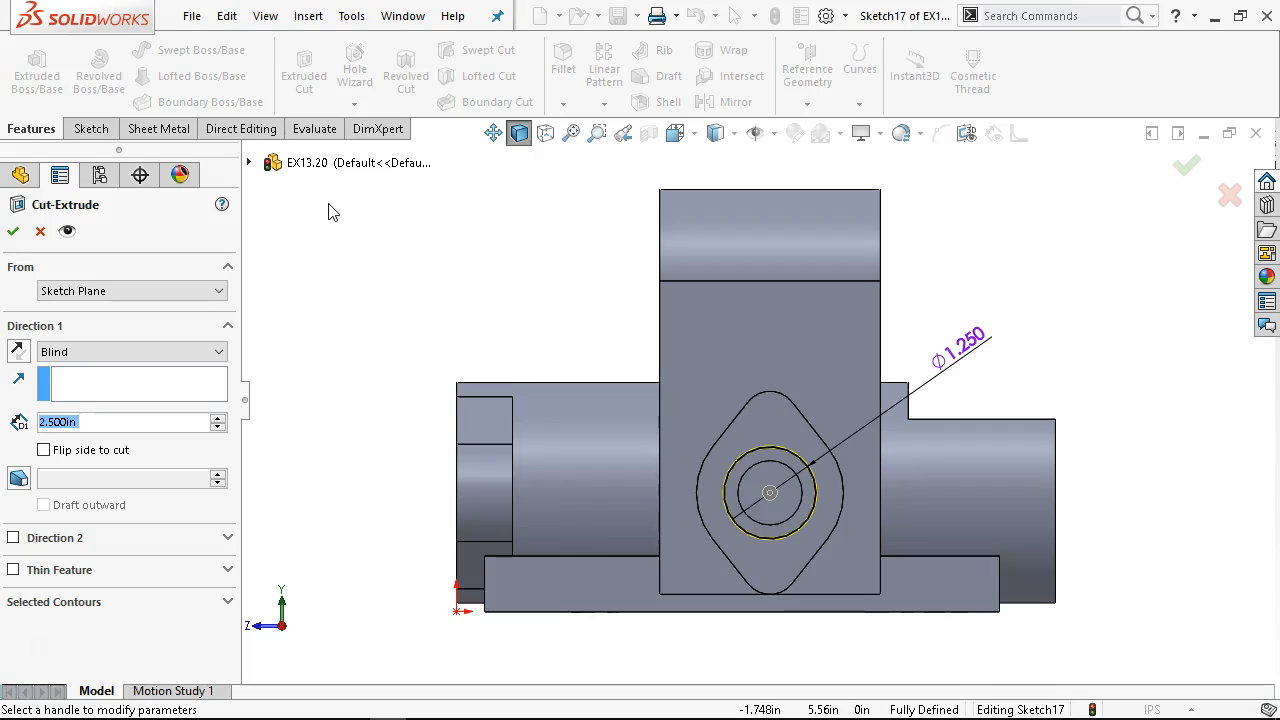
pyautogui.write('.')
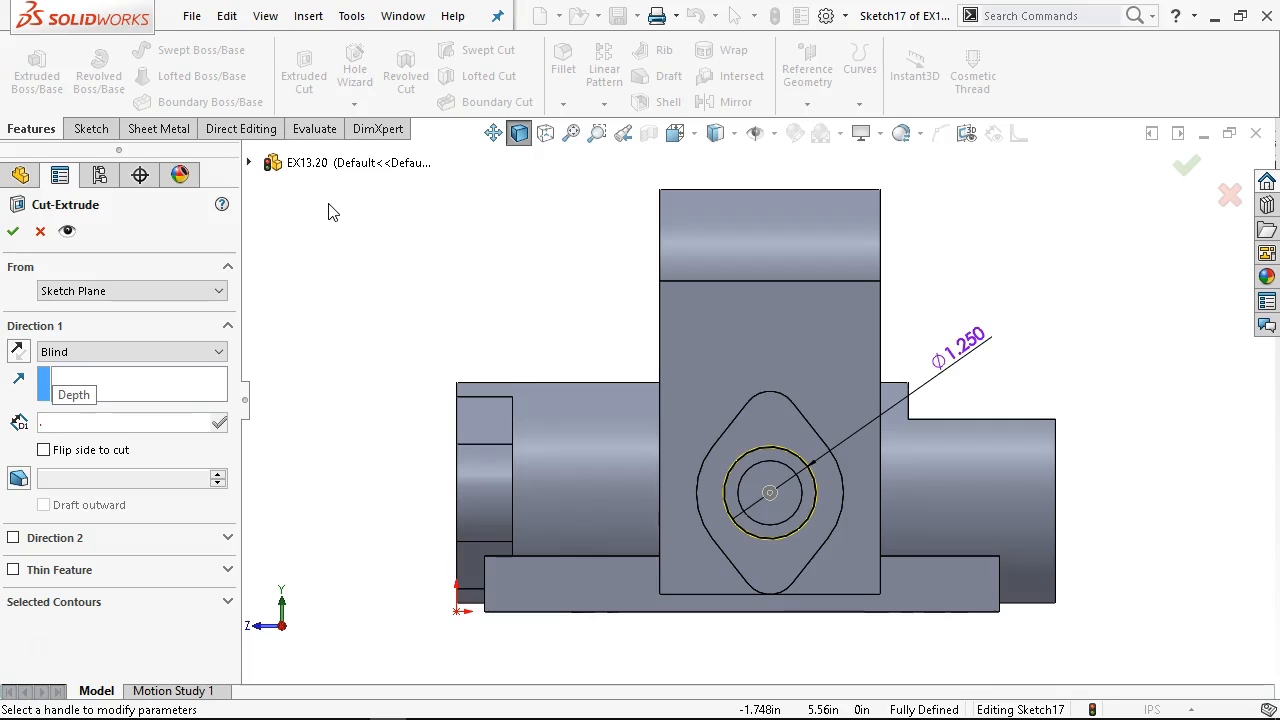
pyautogui.write('03')
pyautogui.press('Return')
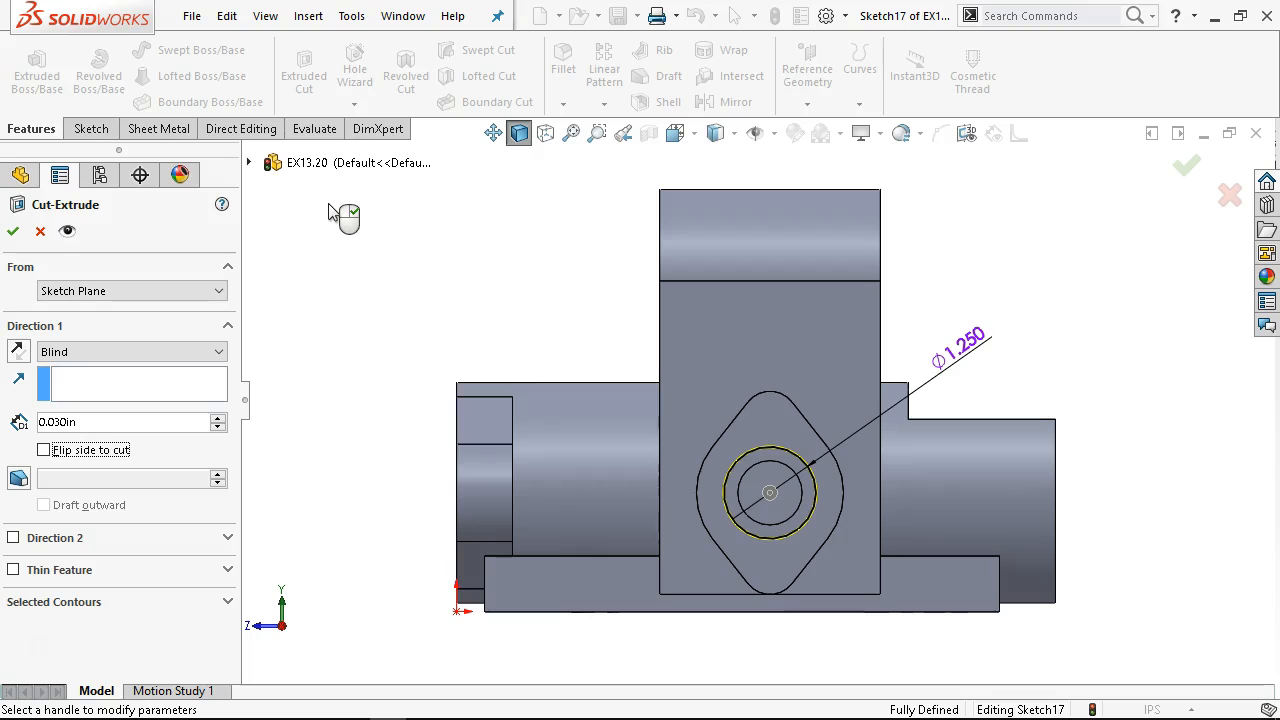
pyautogui.click(13, 231)
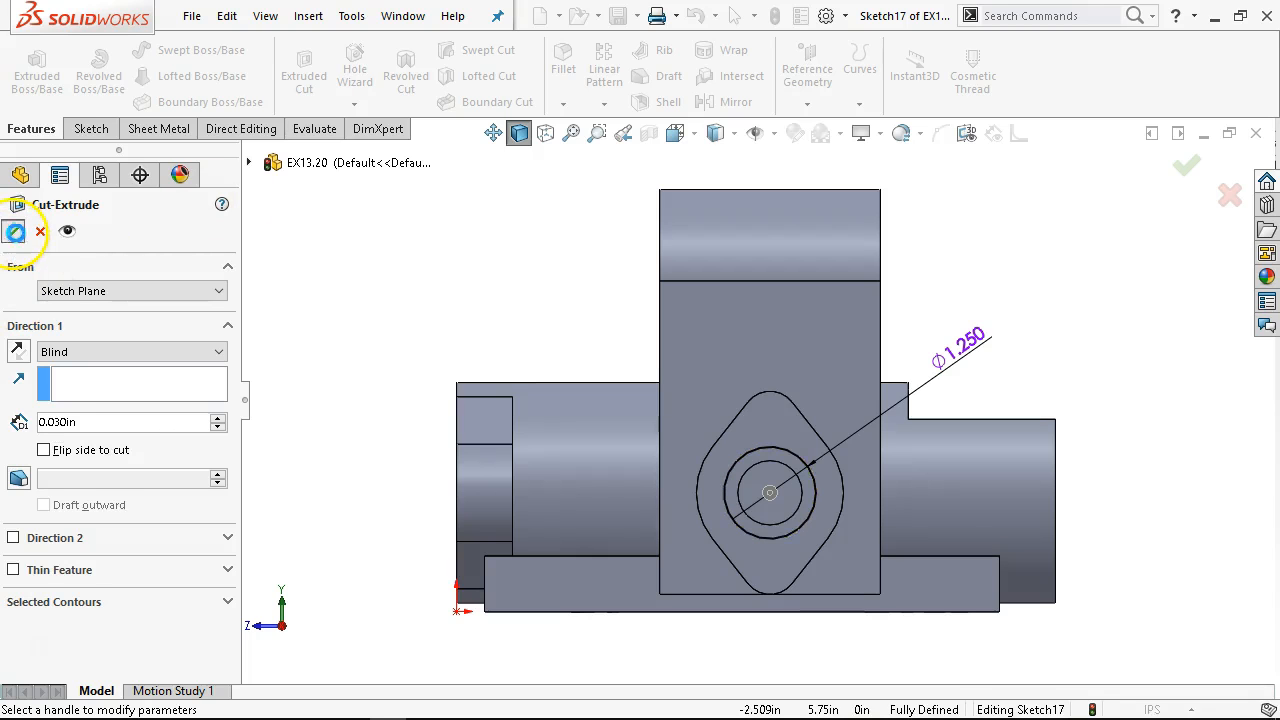
# Examine the depth and position of the new flange bore in top, isometric and right views with hidden lines visible
pyautogui.moveTo(450, 236); pyautogui.dragTo(748, 478, button='middle')
pyautogui.click(770, 355)
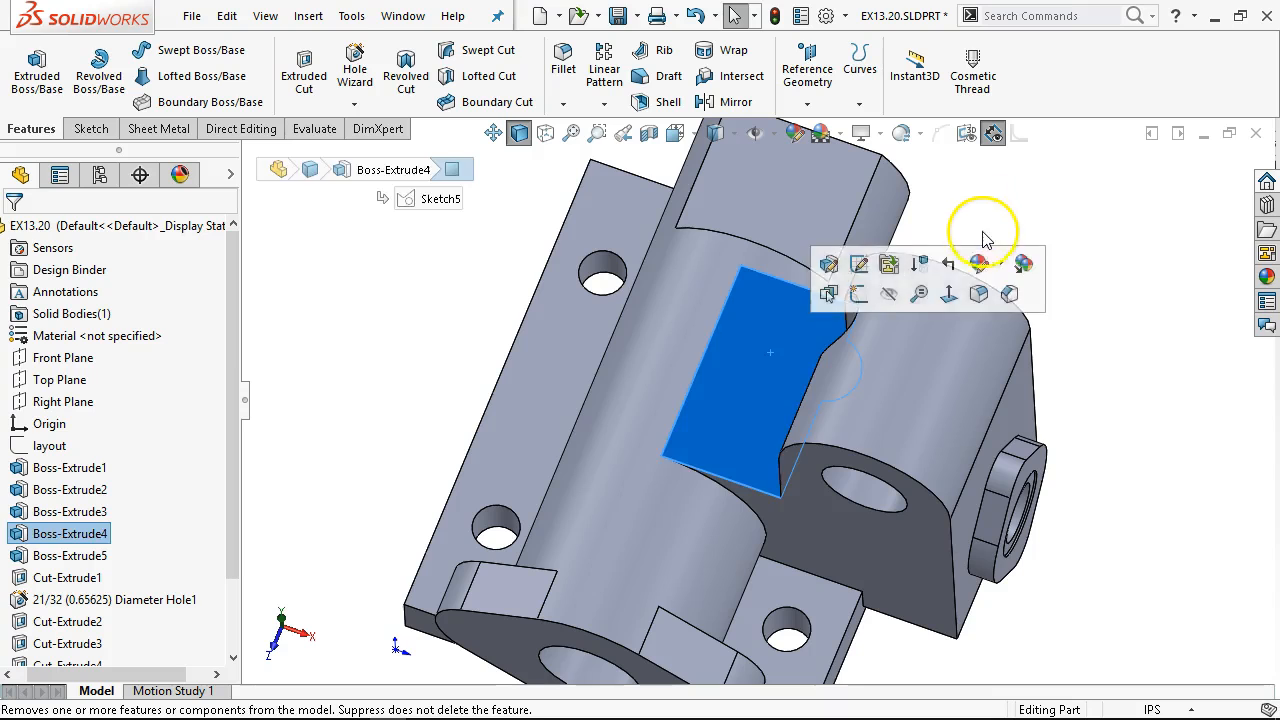
pyautogui.click(1008, 250)
pyautogui.hotkey('ctrl', '5')
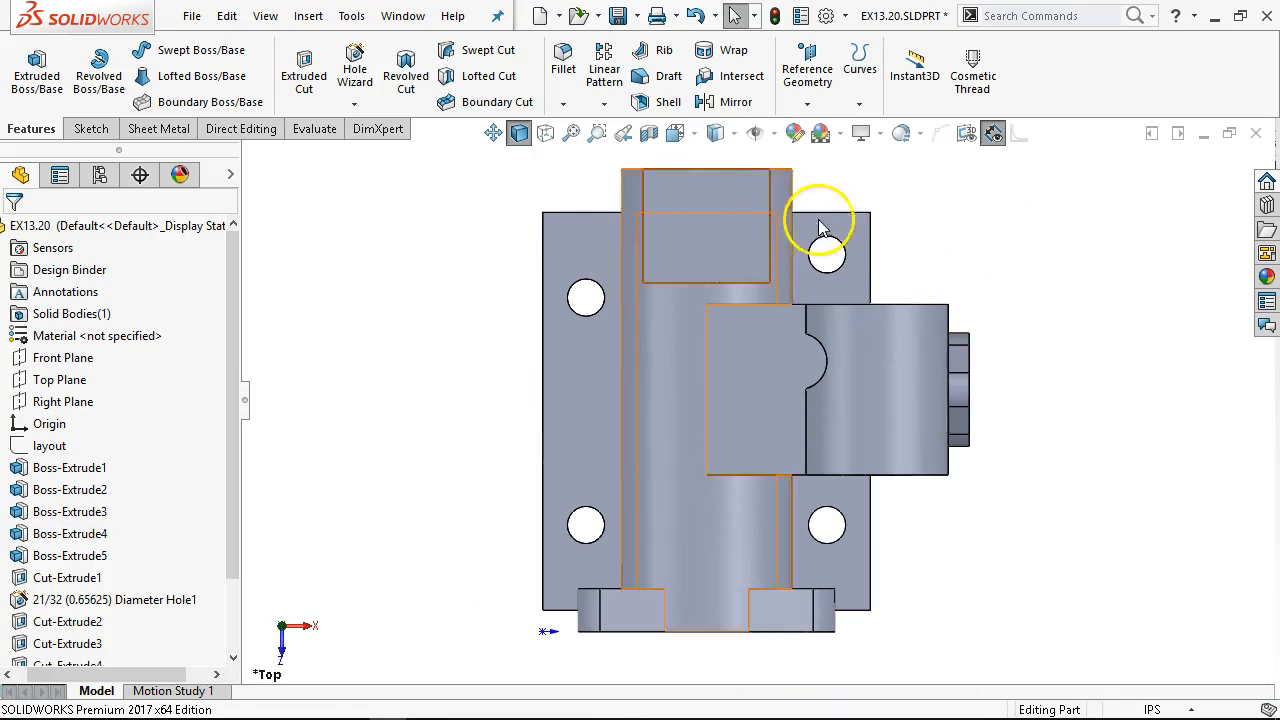
pyautogui.click(545, 135)
pyautogui.scroll(-3, 823, 443)
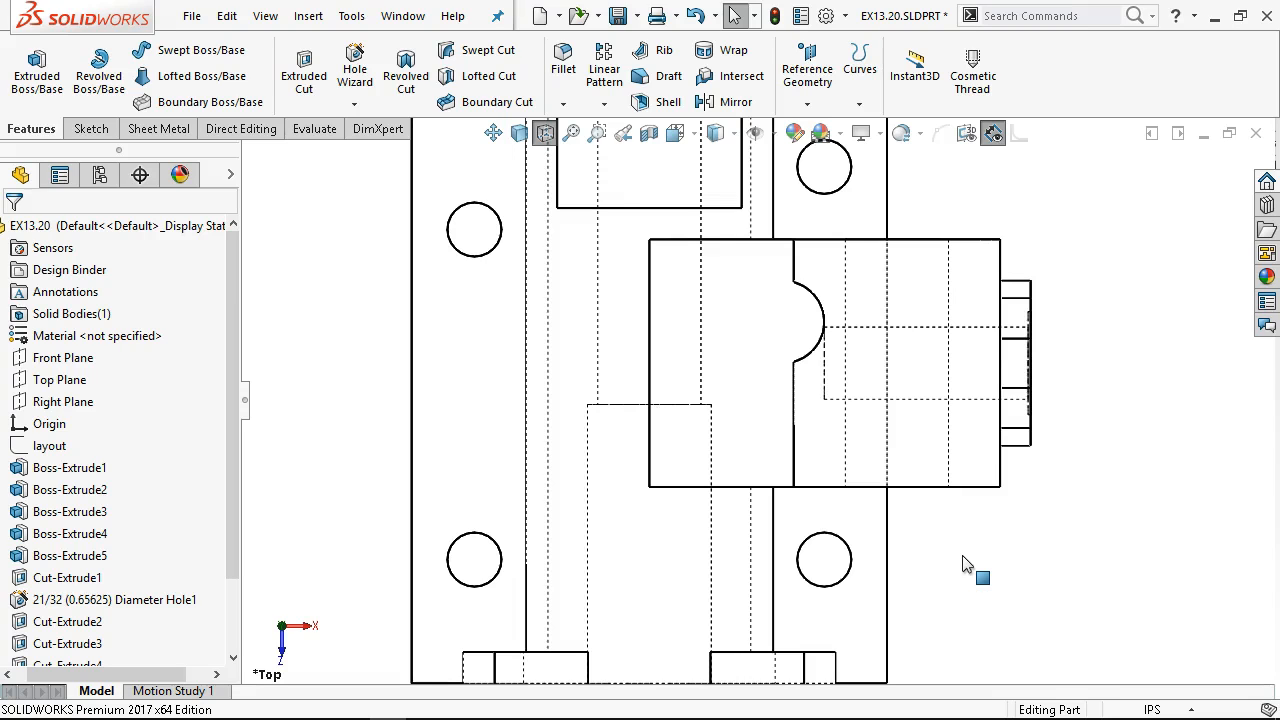
pyautogui.moveTo(965, 565); pyautogui.dragTo(1081, 548, button='middle')
pyautogui.hotkey('ctrl', '7')
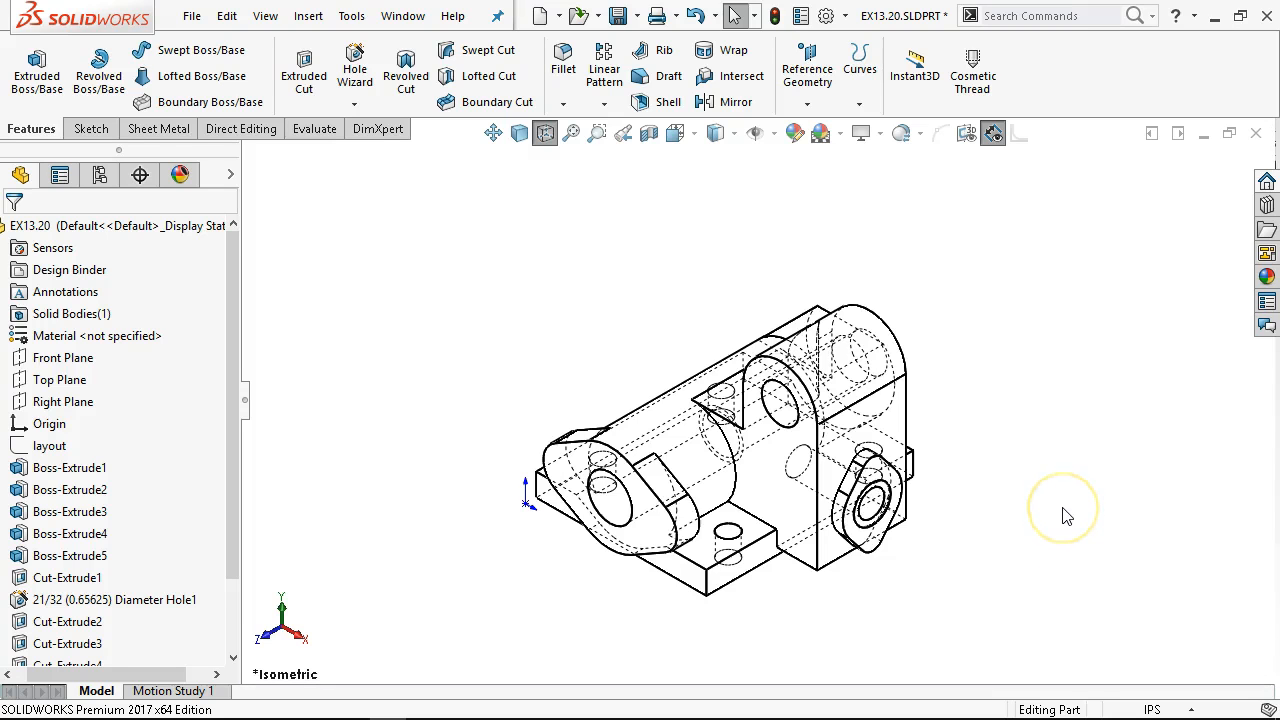
pyautogui.hotkey('ctrl', '4')
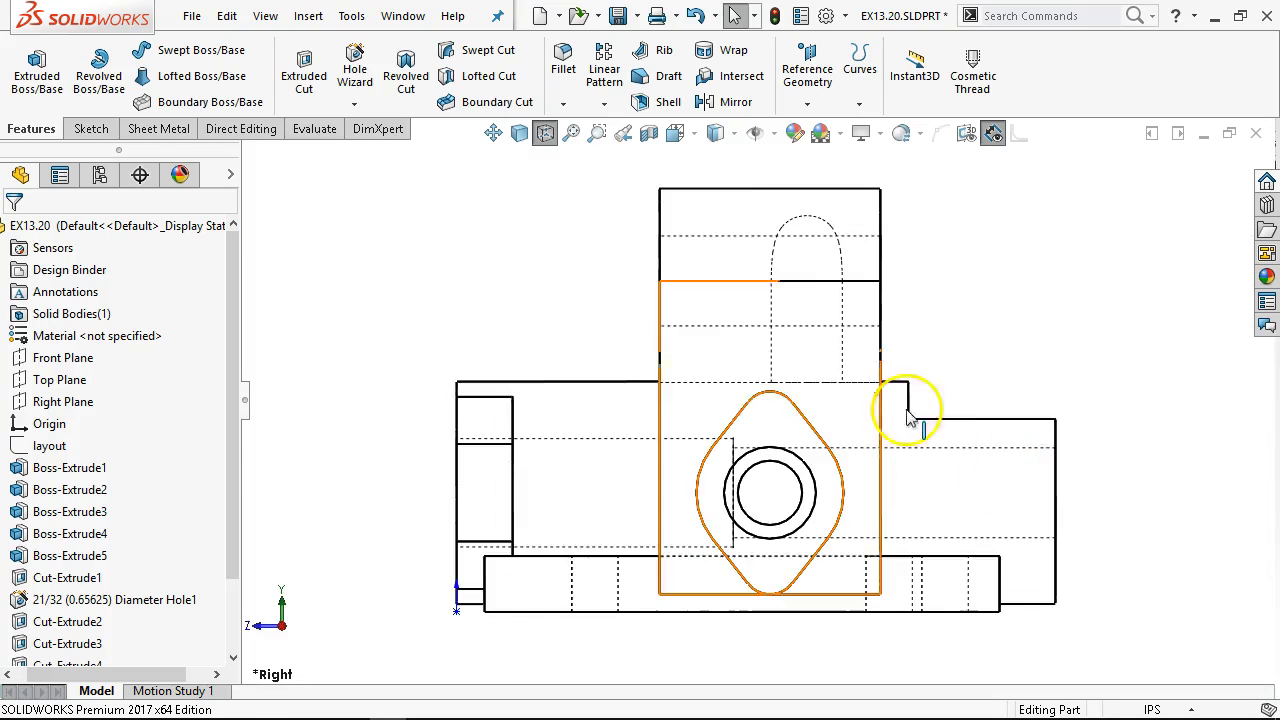
pyautogui.click(520, 133)
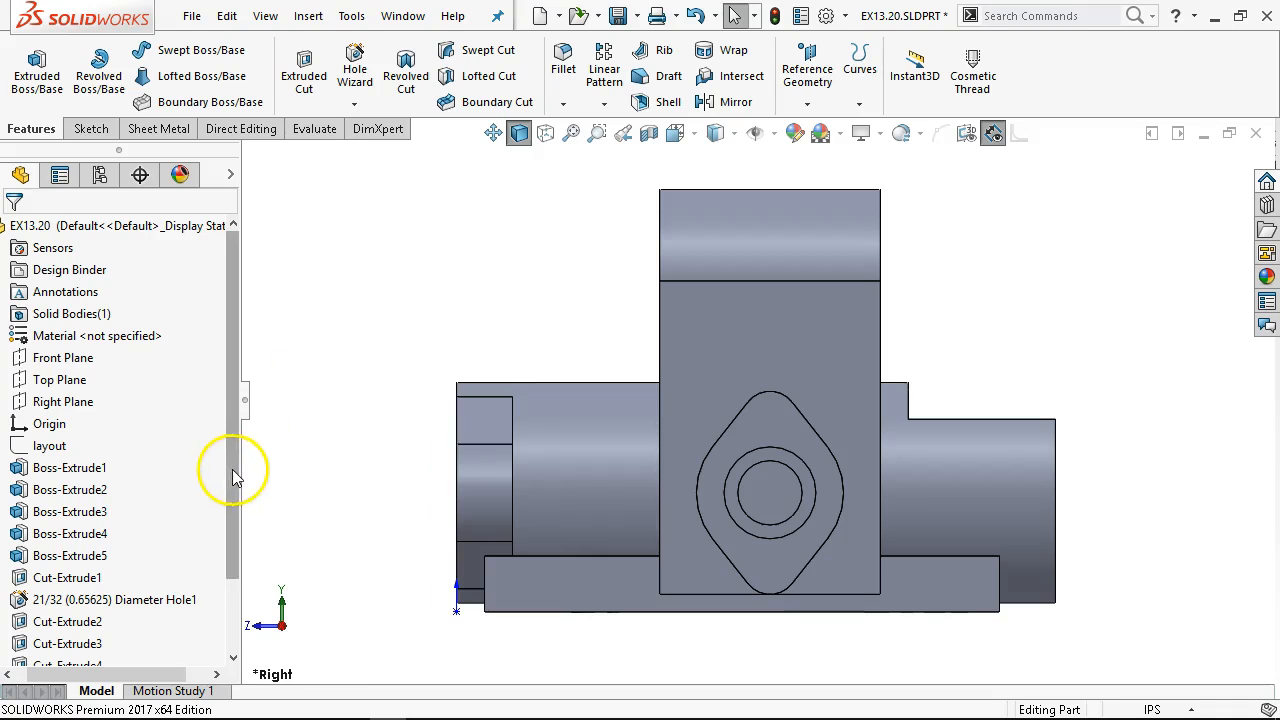
# In the side diamond flange's sketch, delete the midpoint relations at both ends of the vertical centreline and shift the profile off-centre
pyautogui.scroll(-2, 232, 477)
pyautogui.click(70, 489)
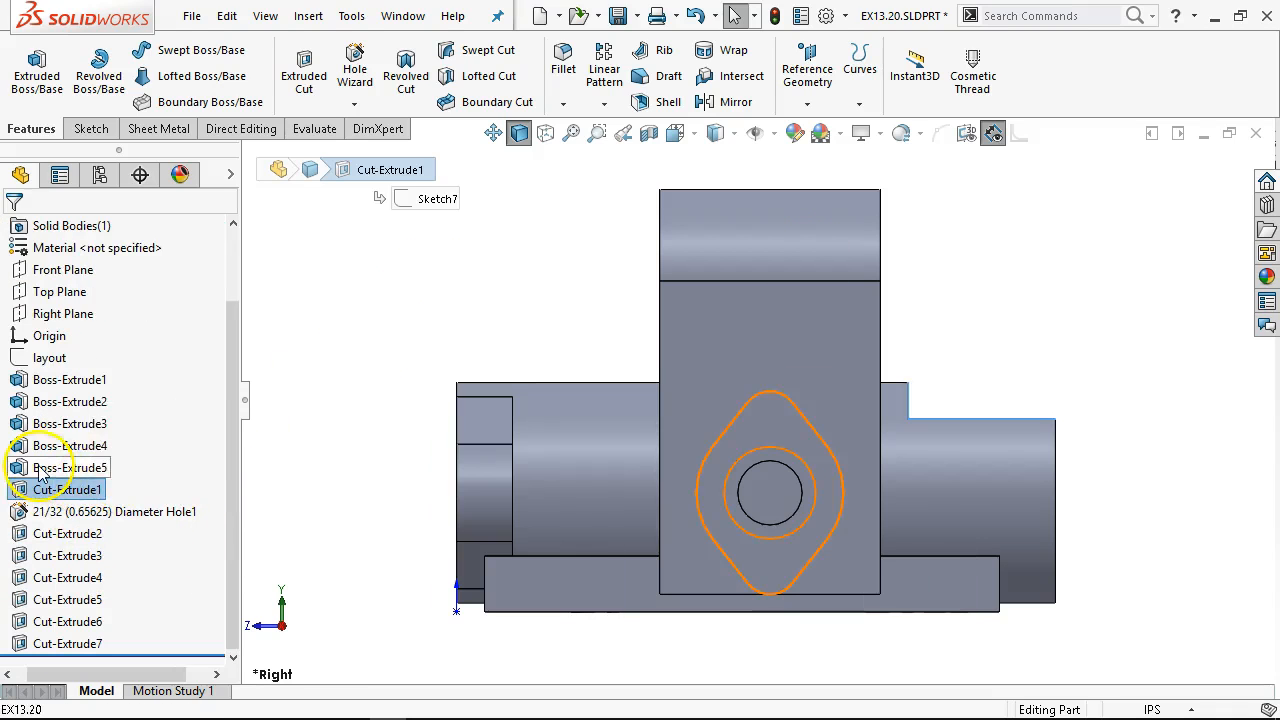
pyautogui.click(42, 468)
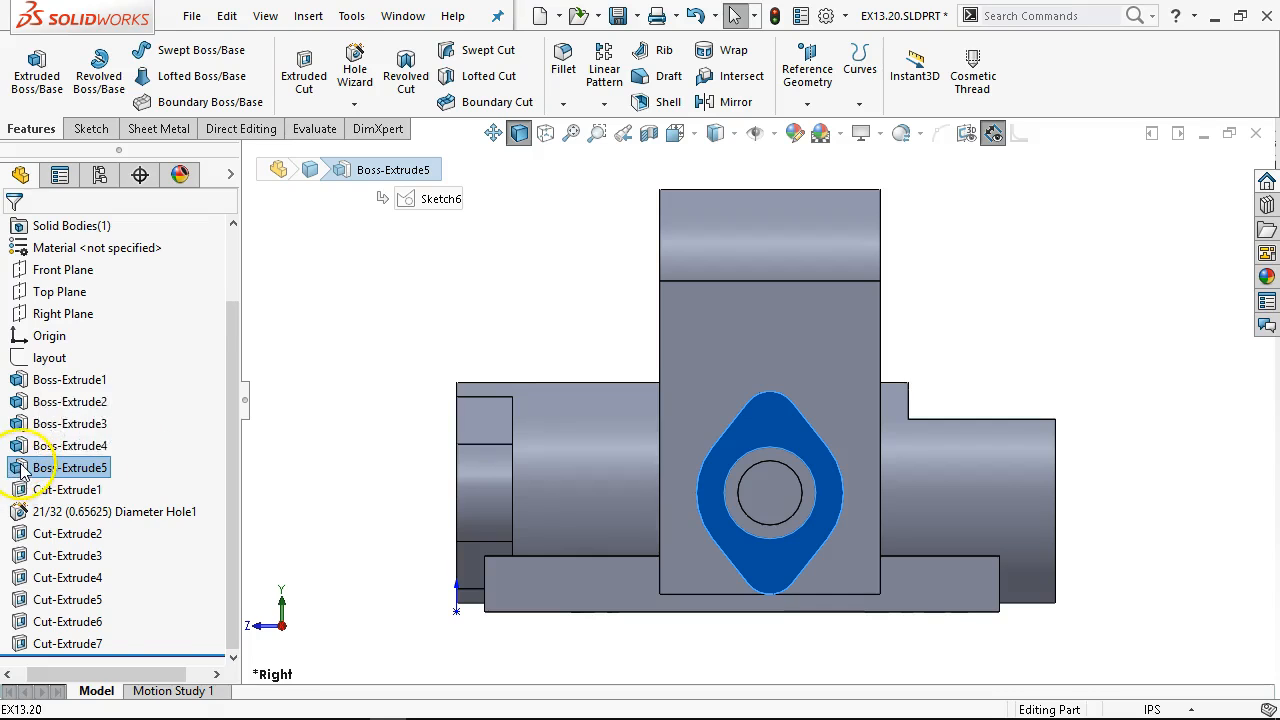
pyautogui.rightClick(22, 470)
pyautogui.click(70, 238)
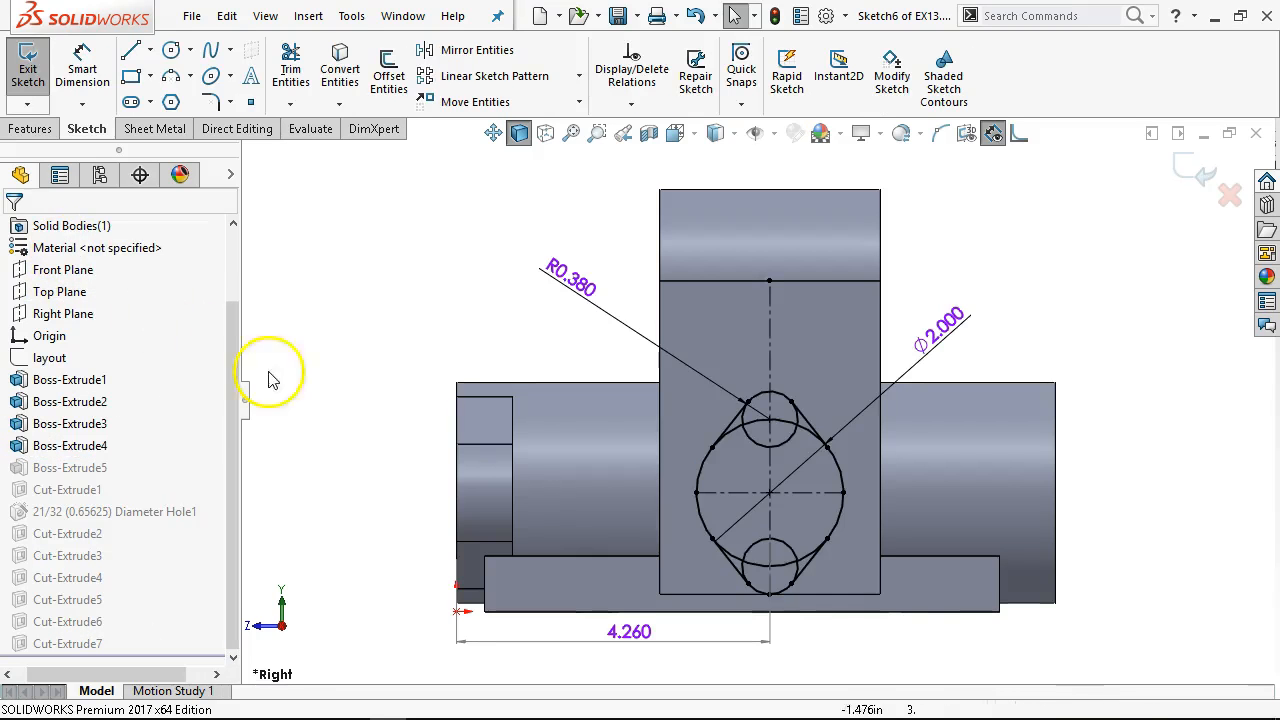
pyautogui.click(772, 282)
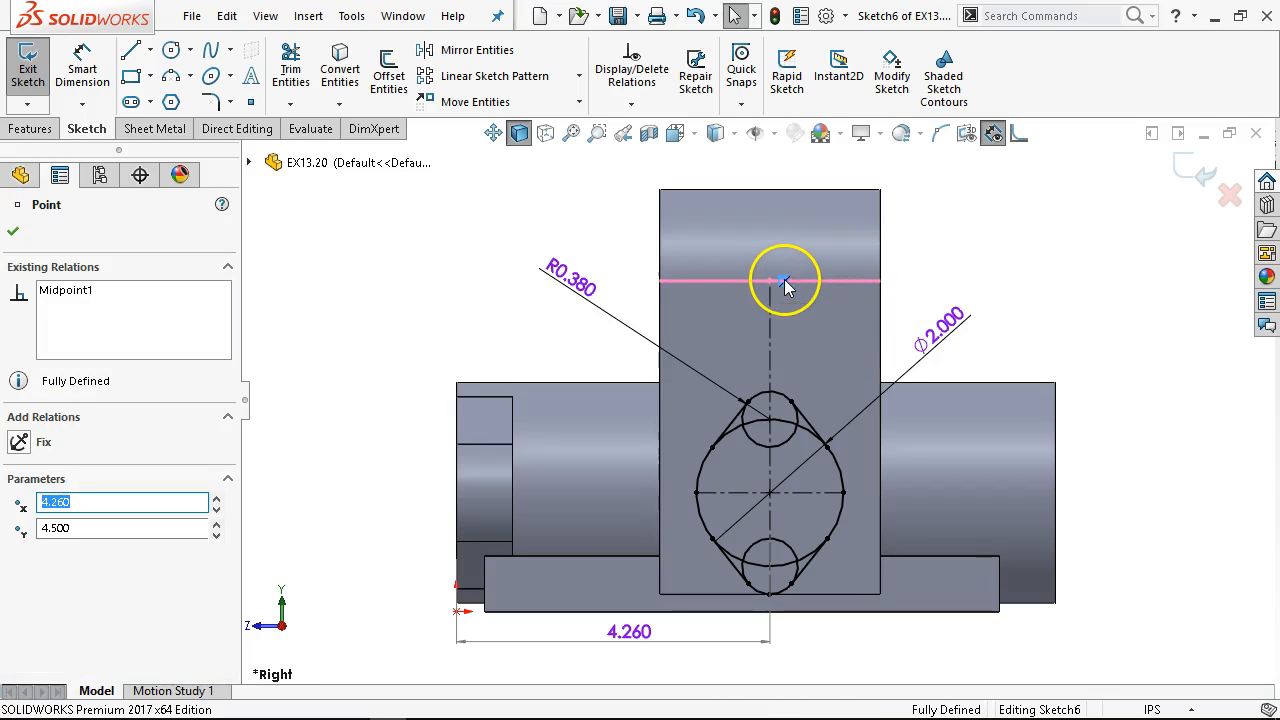
pyautogui.press('Delete')
pyautogui.moveTo(782, 652); pyautogui.dragTo(768, 596)
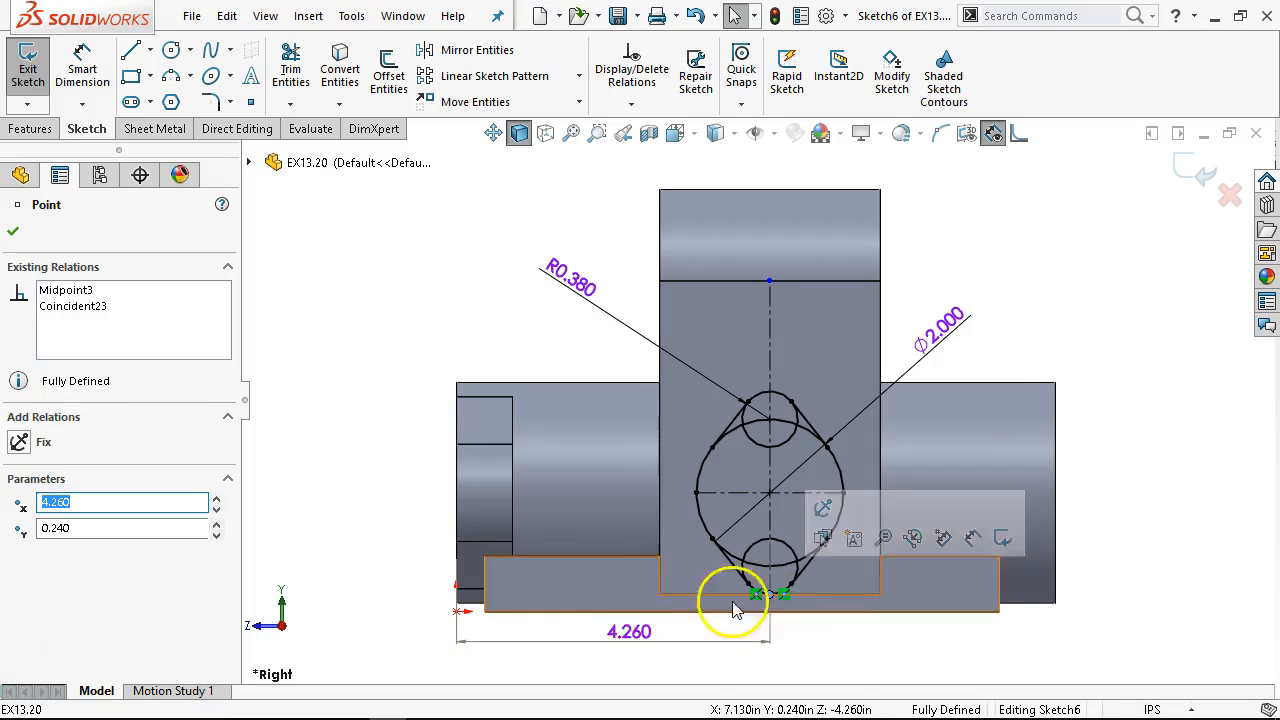
pyautogui.click(82, 296)
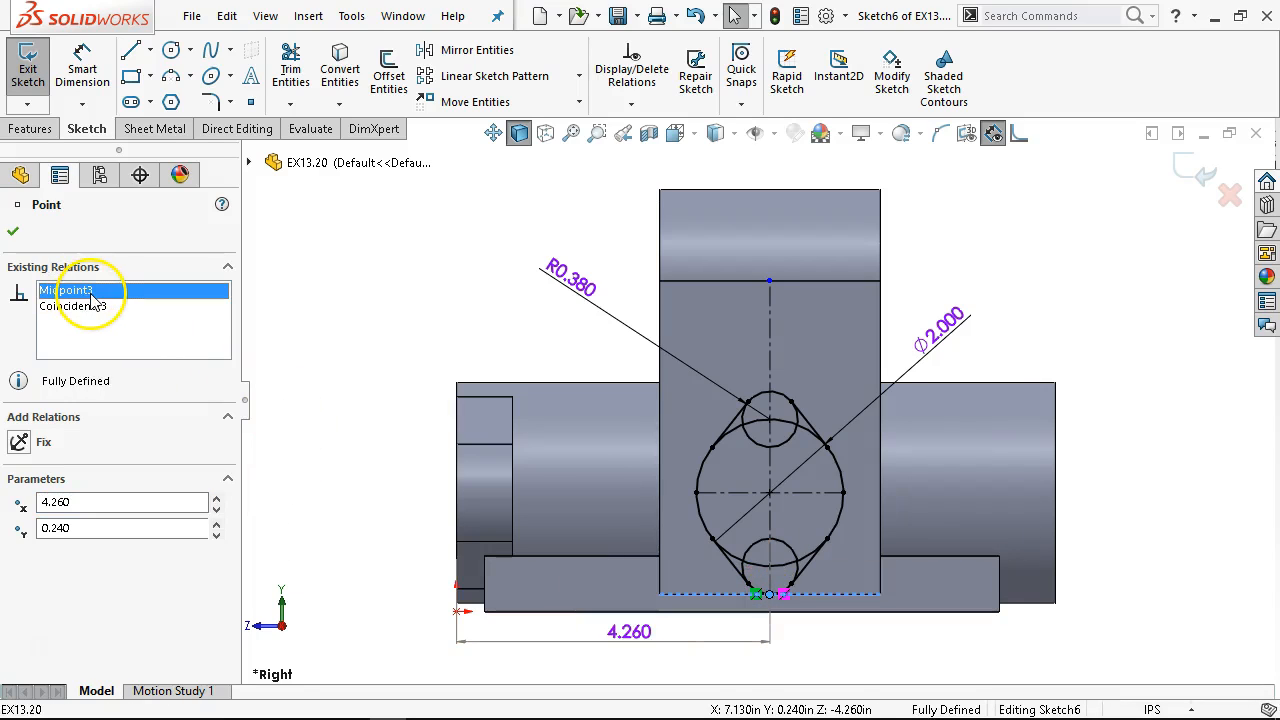
pyautogui.press('Delete')
pyautogui.moveTo(770, 281)
pyautogui.mouseDown()
pyautogui.moveTo(800, 293)
pyautogui.moveTo(798, 281)
pyautogui.mouseUp()
pyautogui.moveTo(799, 594)
pyautogui.mouseDown()
pyautogui.moveTo(807, 573)
pyautogui.moveTo(802, 596)
pyautogui.mouseUp()
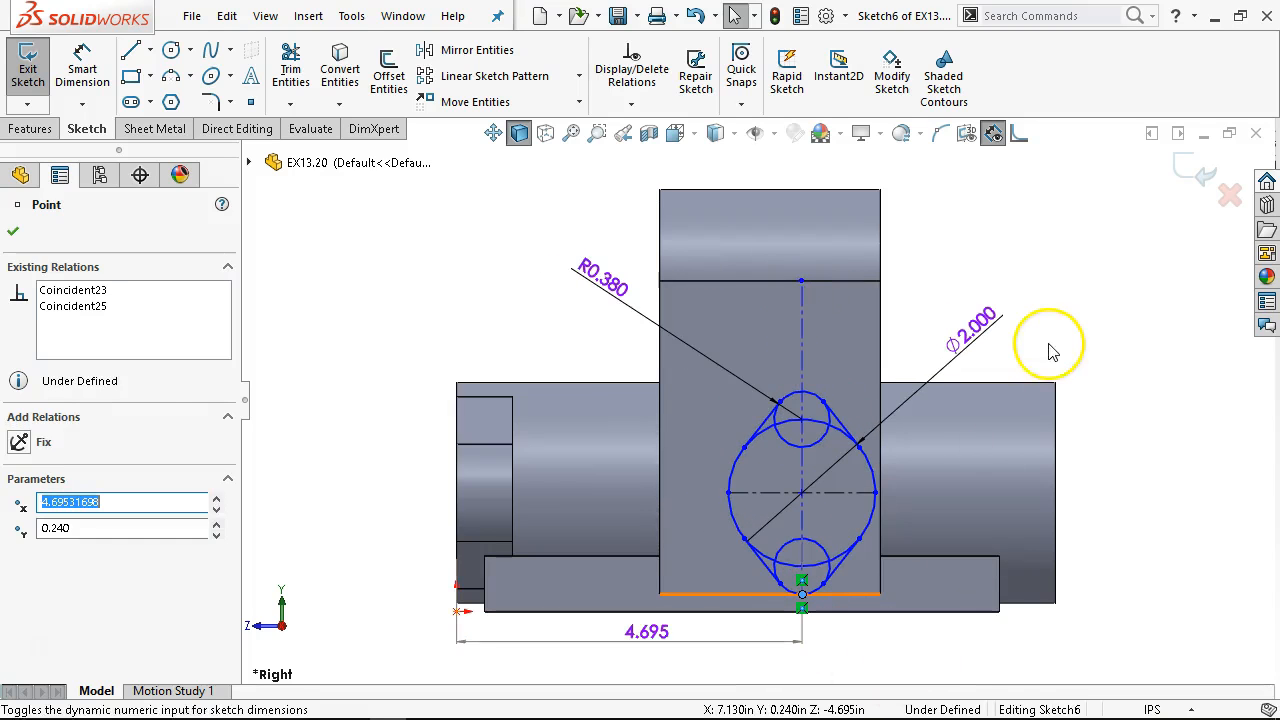
# Dimension the flange's vertical centreline from the end face of the main cylinder's flange at 4.76 in and finish the sketch
pyautogui.rightClick(1046, 282)
pyautogui.click(1231, 268)
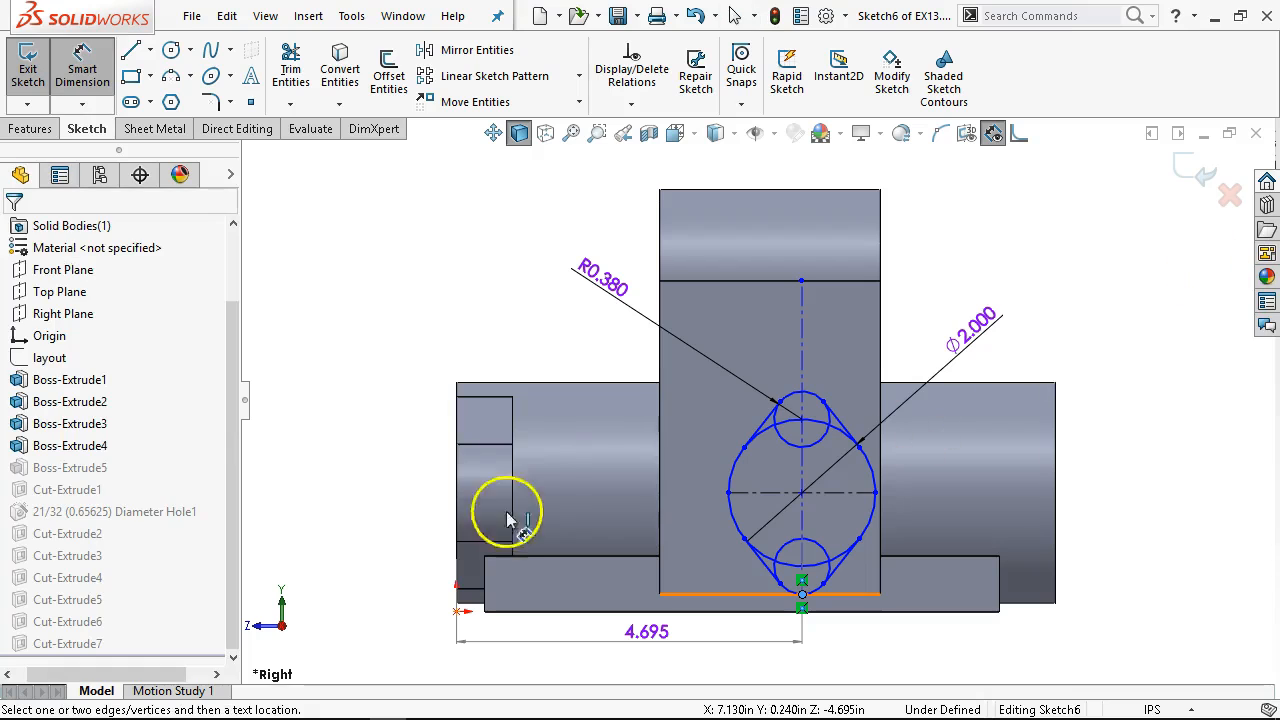
pyautogui.click(457, 465)
pyautogui.click(801, 351)
pyautogui.click(571, 186)
pyautogui.write('4.76')
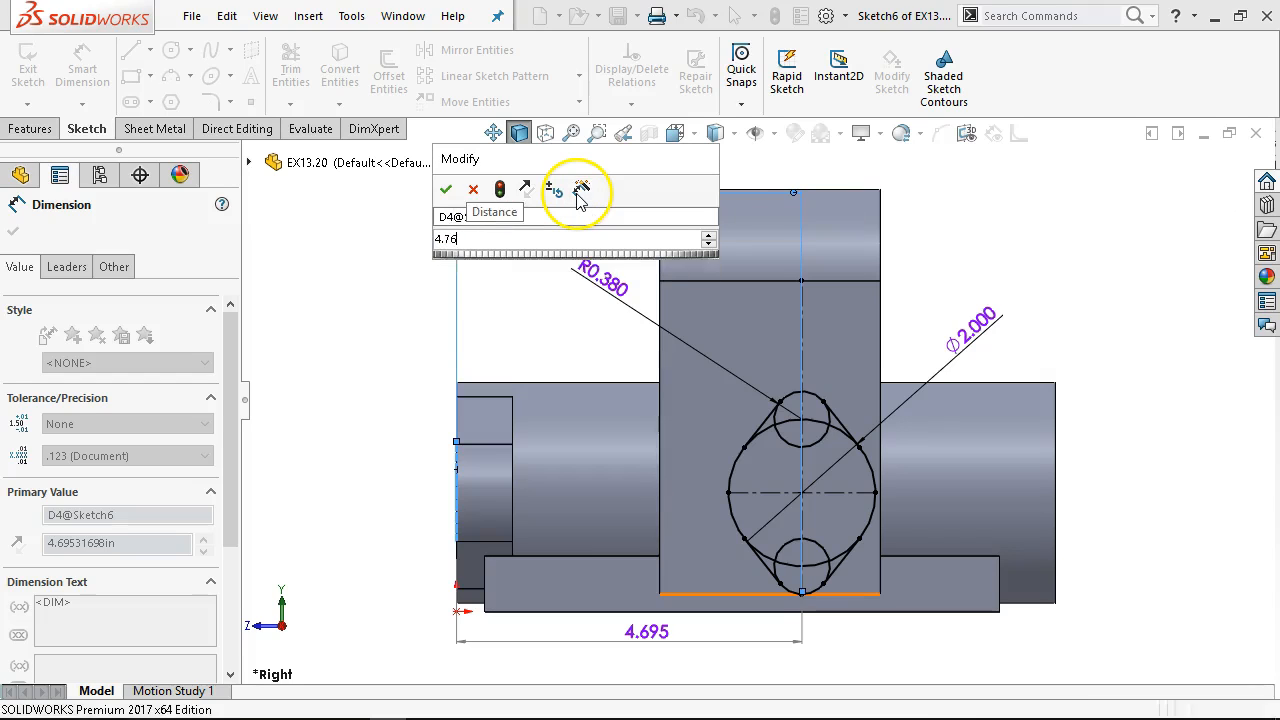
pyautogui.press('Return')
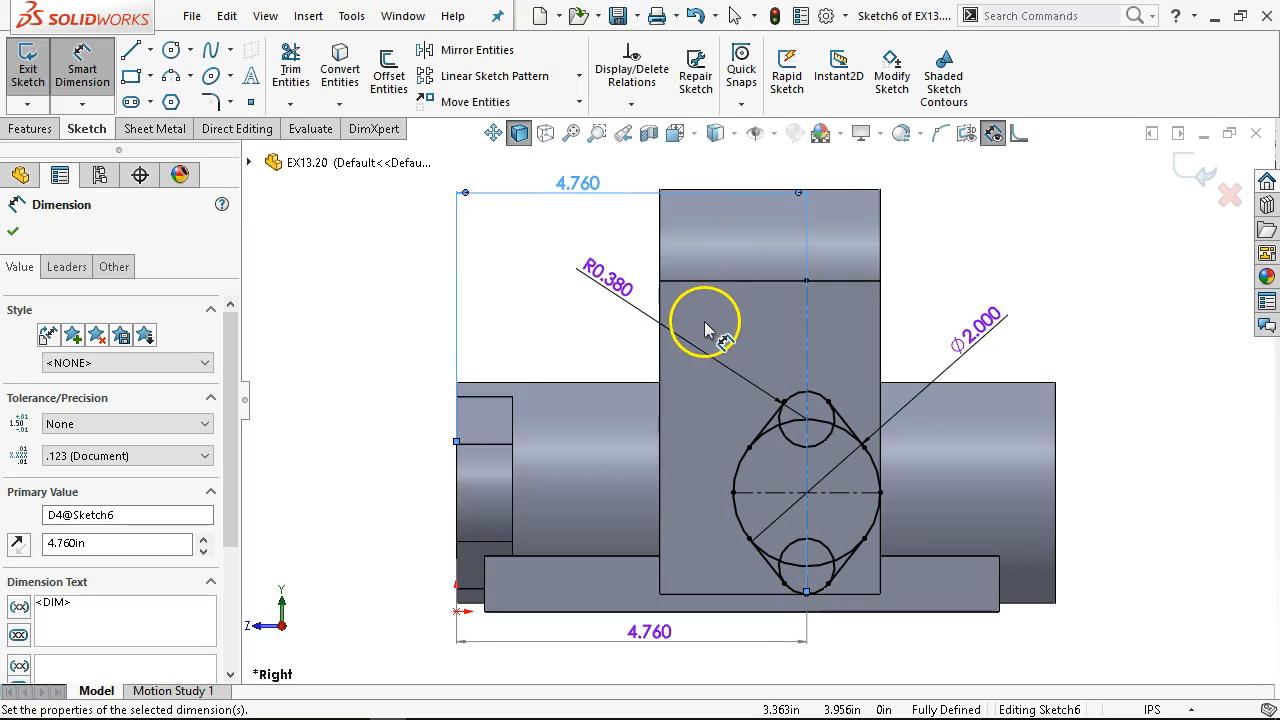
pyautogui.rightClick(1044, 236)
pyautogui.click(1100, 298)
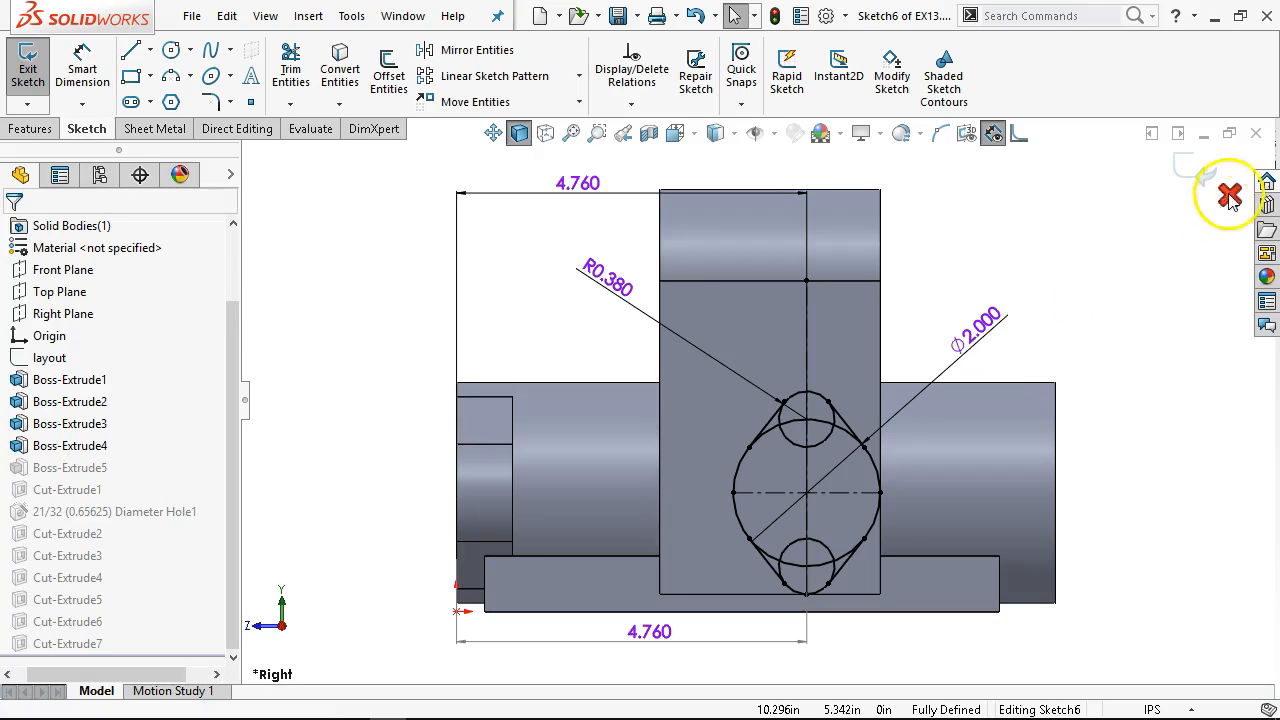
pyautogui.click(1190, 168)
# Examine the relocated flange's bore and the rounded slot with hidden lines visible, and compare them with the exercise drawing in Windows Photo Viewer
pyautogui.moveTo(1046, 320); pyautogui.dragTo(1131, 535, button='middle')
pyautogui.hotkey('ctrl', '5')
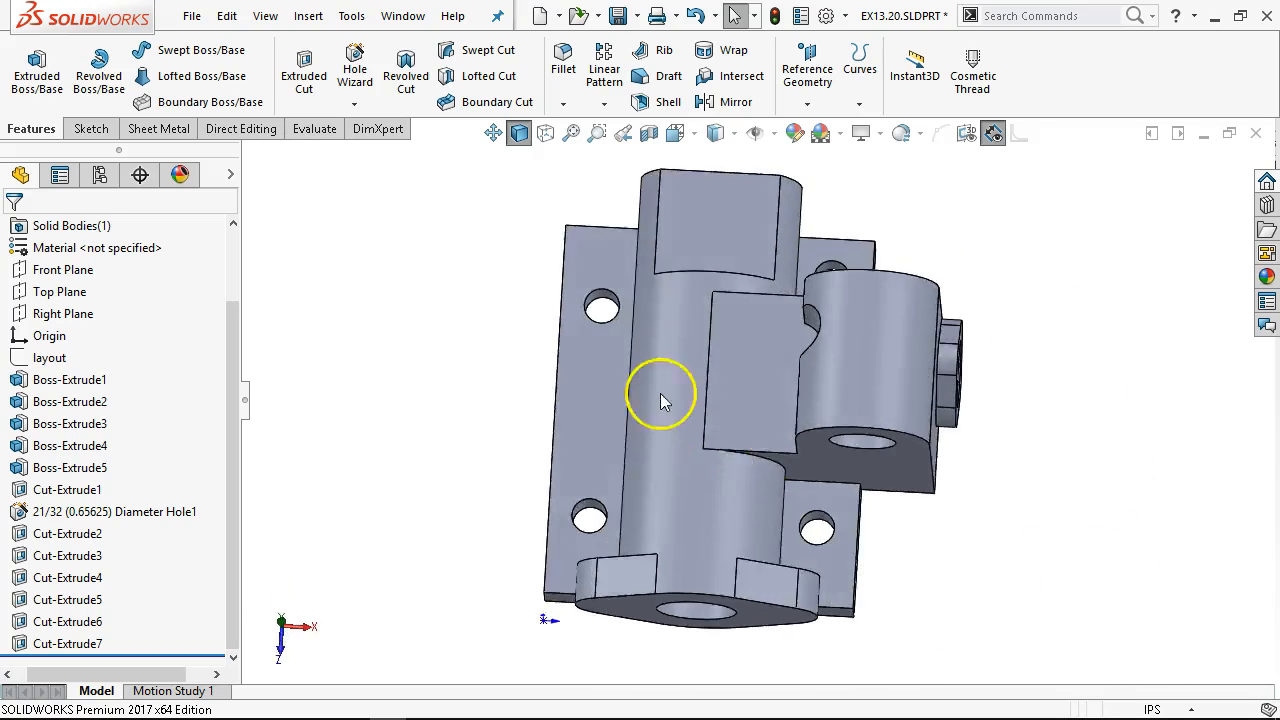
pyautogui.click(546, 134)
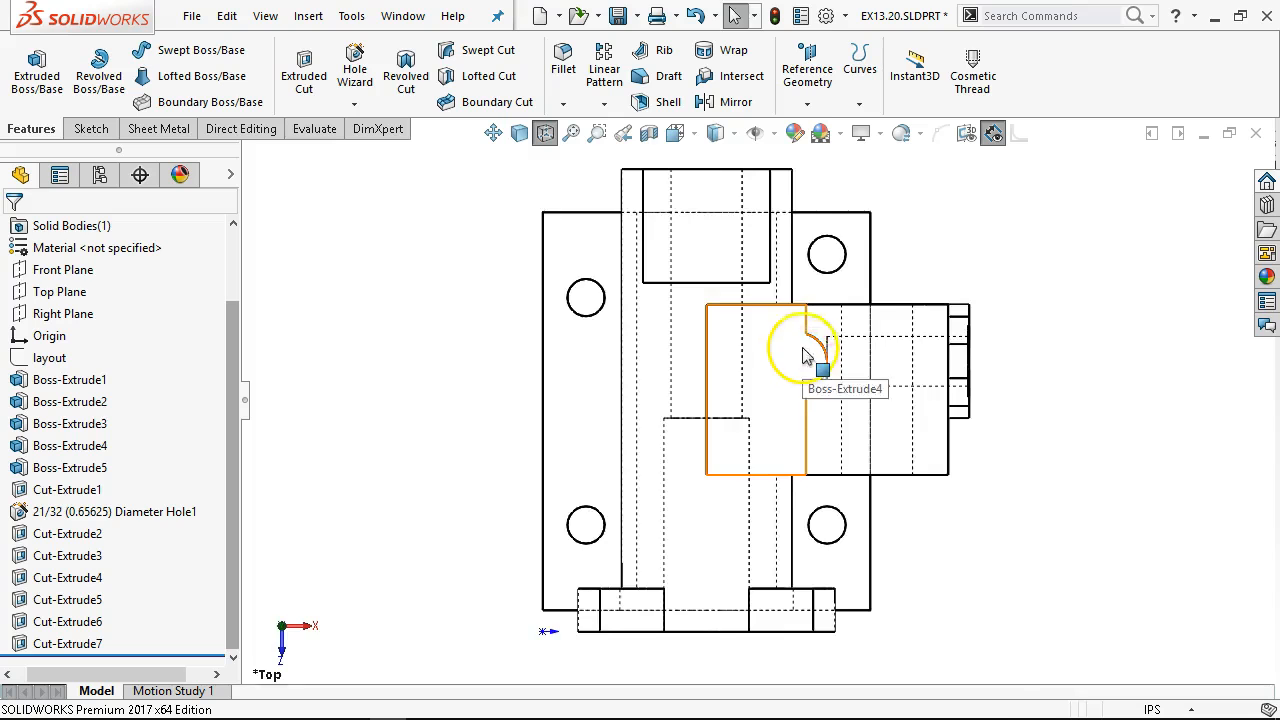
pyautogui.moveTo(804, 350); pyautogui.dragTo(848, 397, button='middle')
pyautogui.click(848, 395)
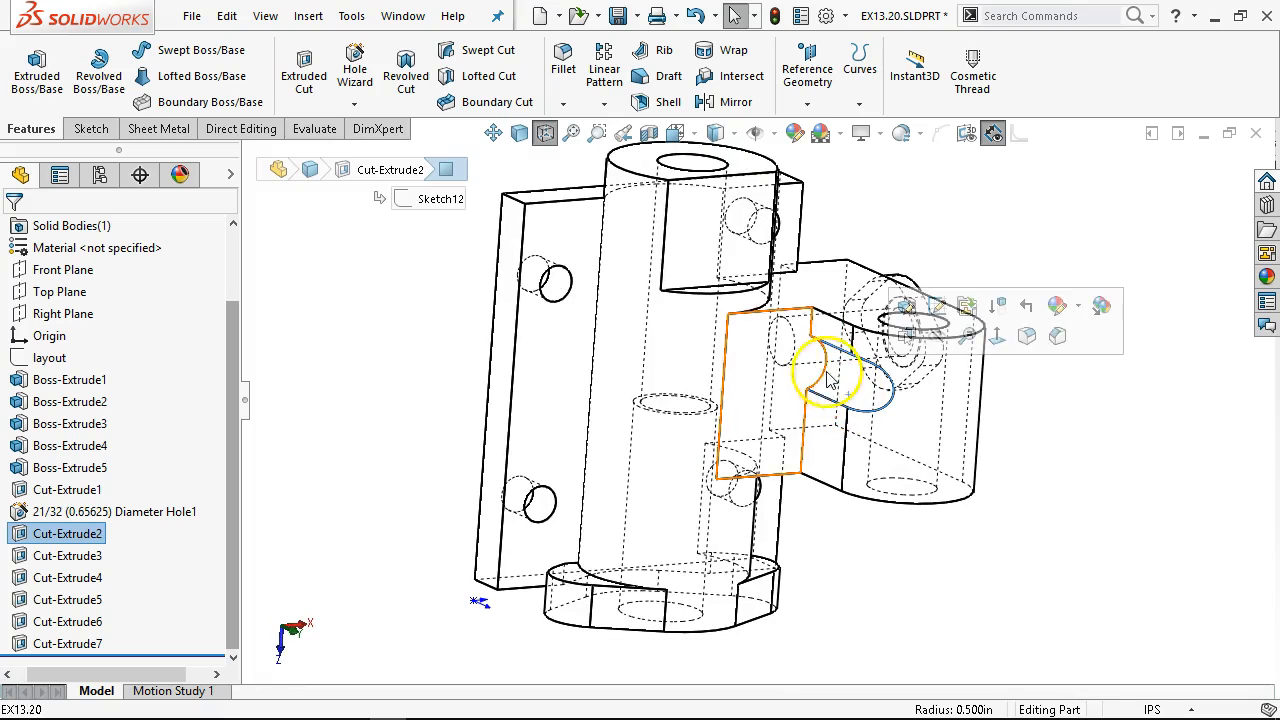
pyautogui.click(517, 135)
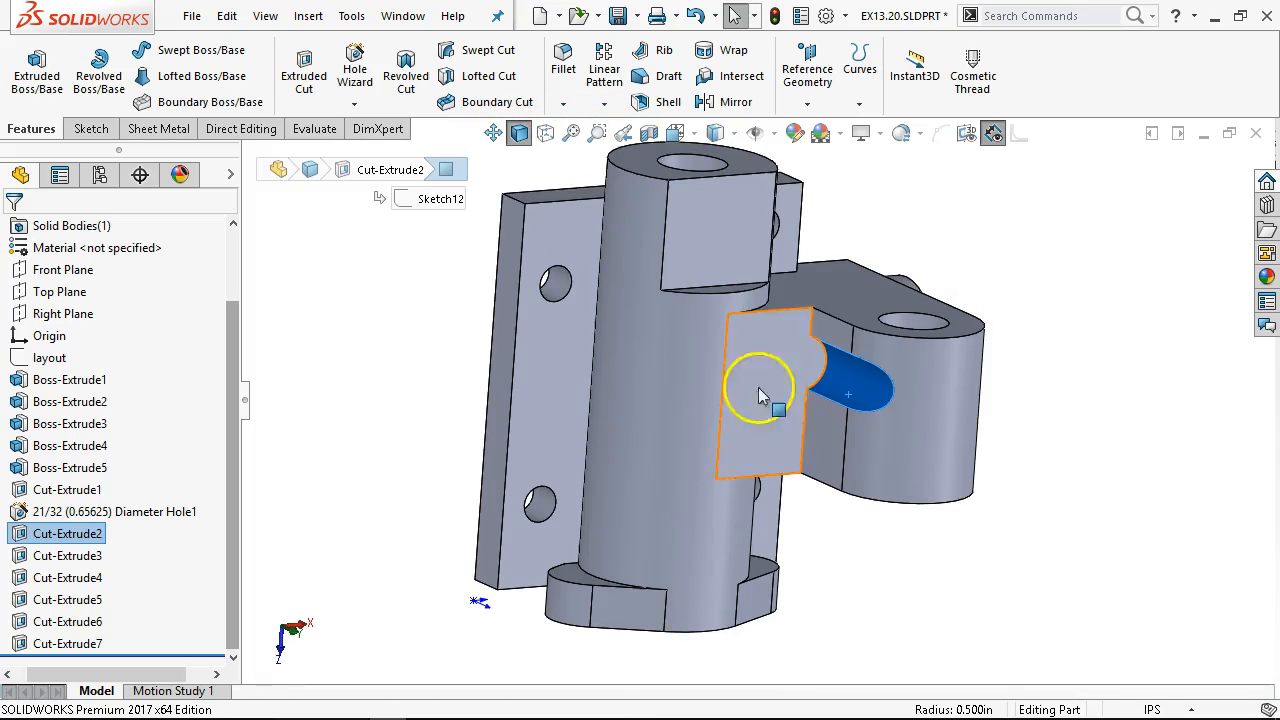
pyautogui.moveTo(983, 470); pyautogui.dragTo(985, 343, button='middle')
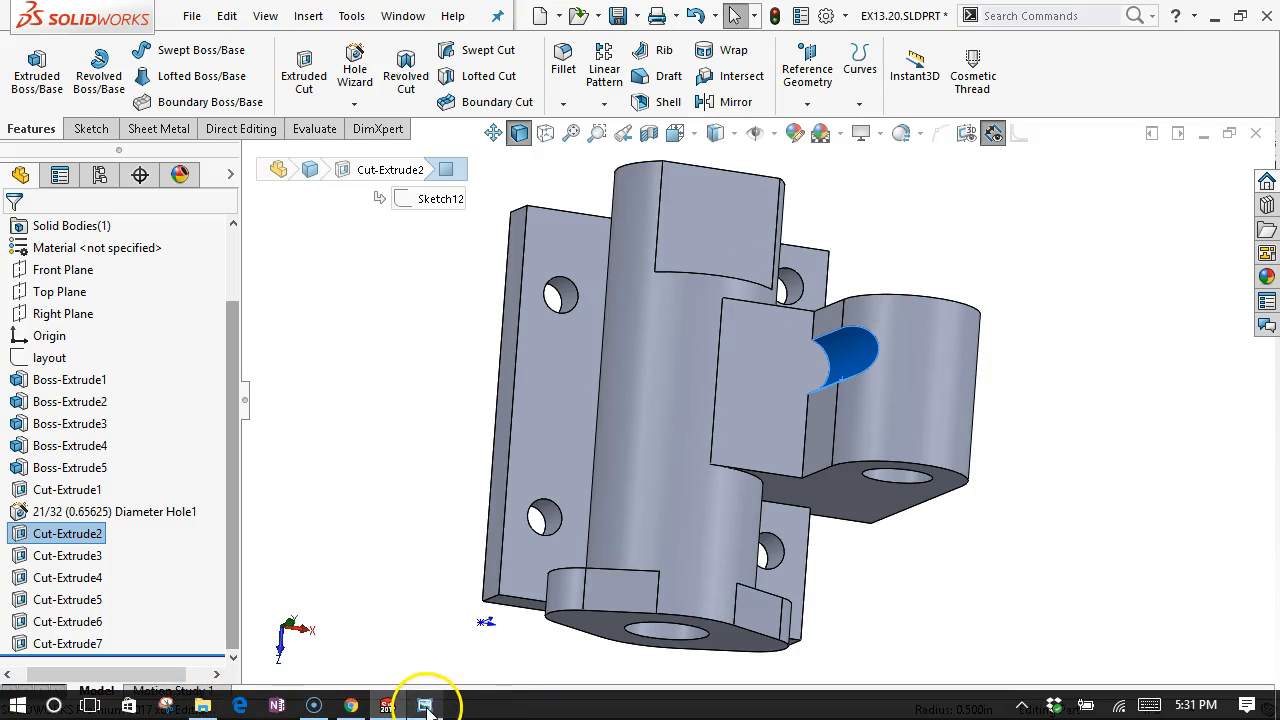
pyautogui.click(424, 702)
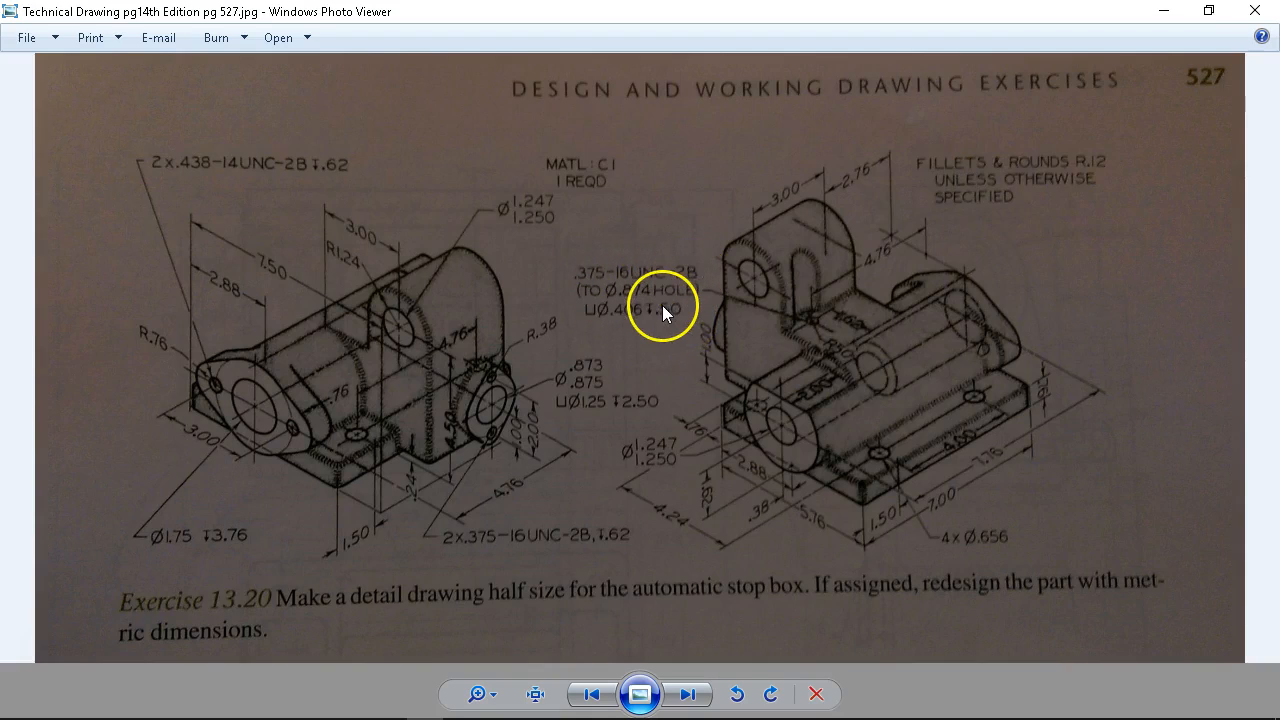
pyautogui.click(1167, 17)
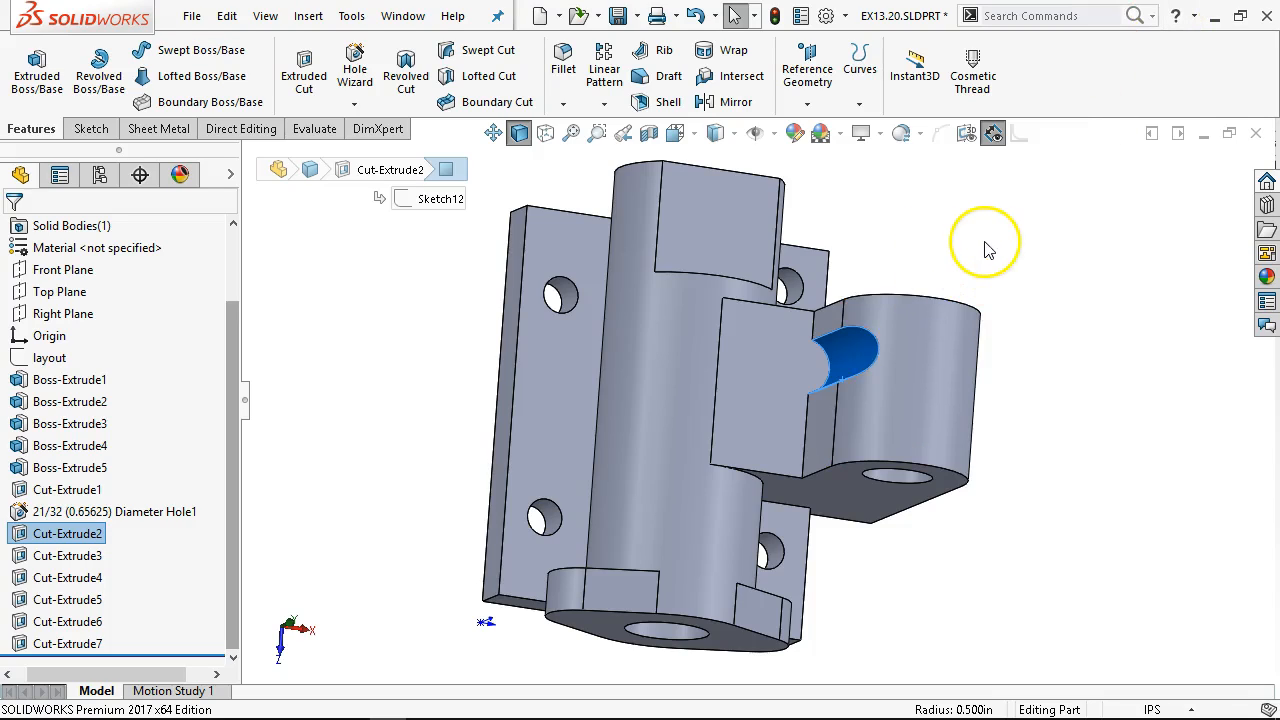
pyautogui.click(960, 268)
pyautogui.moveTo(960, 268); pyautogui.dragTo(503, 403, button='middle')
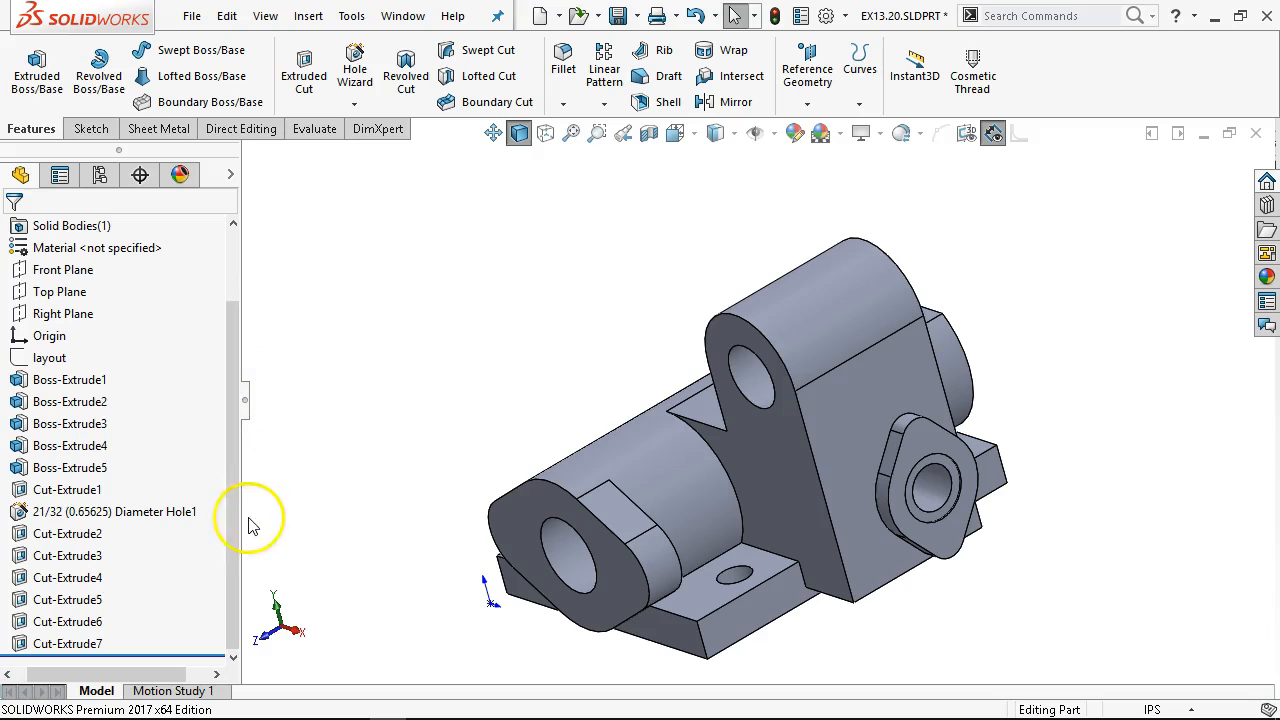
pyautogui.click(75, 622)
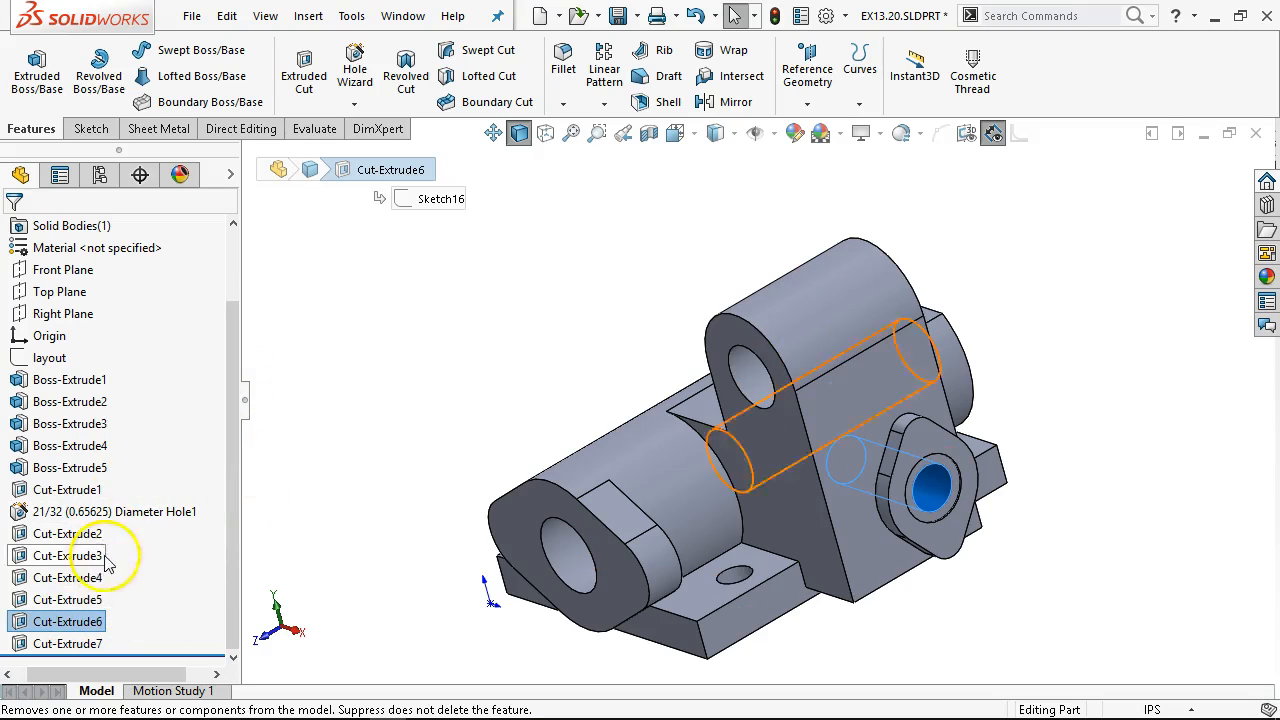
pyautogui.rightClick(928, 485)
pyautogui.click(981, 186)
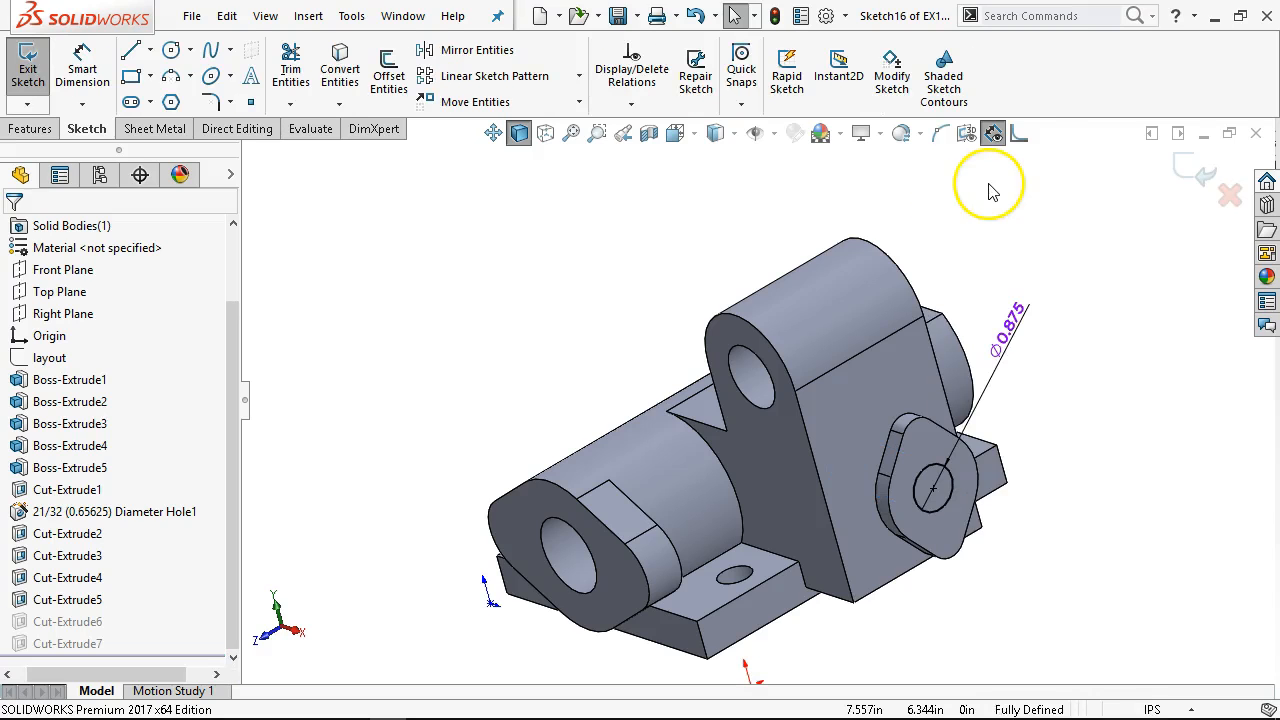
pyautogui.click(1174, 172)
# Set the blind depth of the side flange's 0.875 in bore cut to 3 in
pyautogui.rightClick(8, 624)
pyautogui.click(8, 624)
pyautogui.rightClick(34, 621)
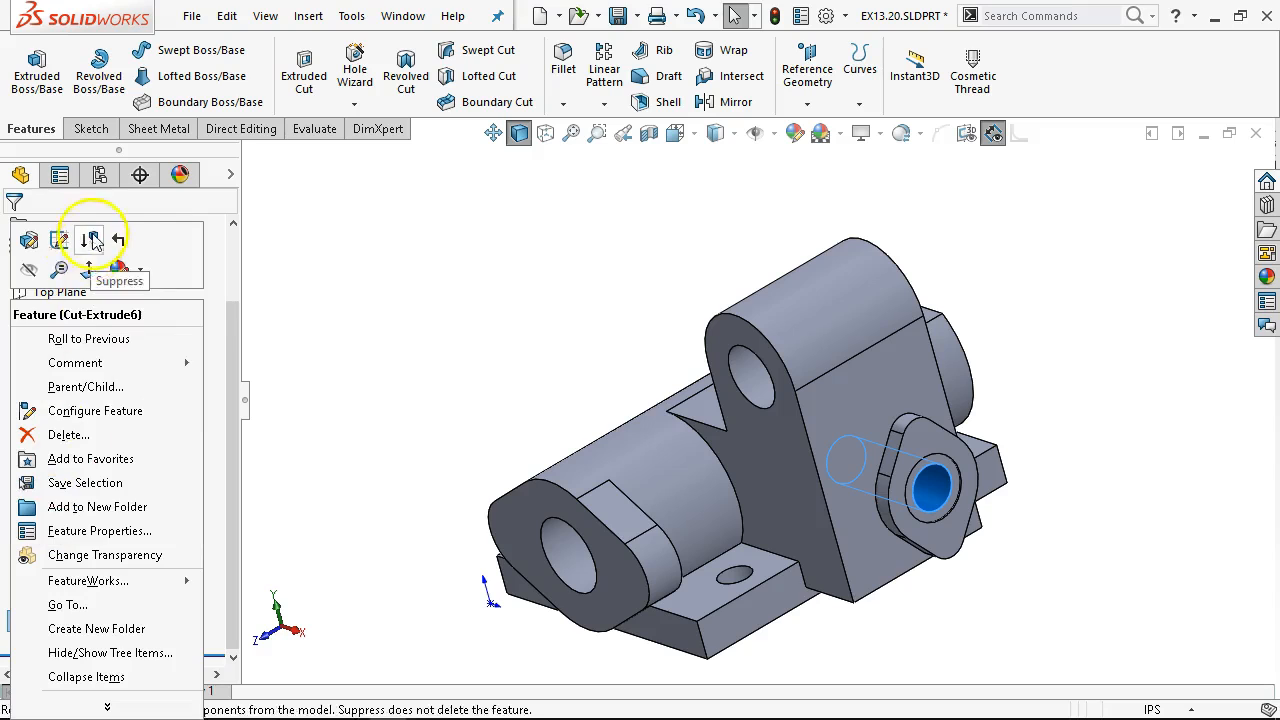
pyautogui.click(29, 243)
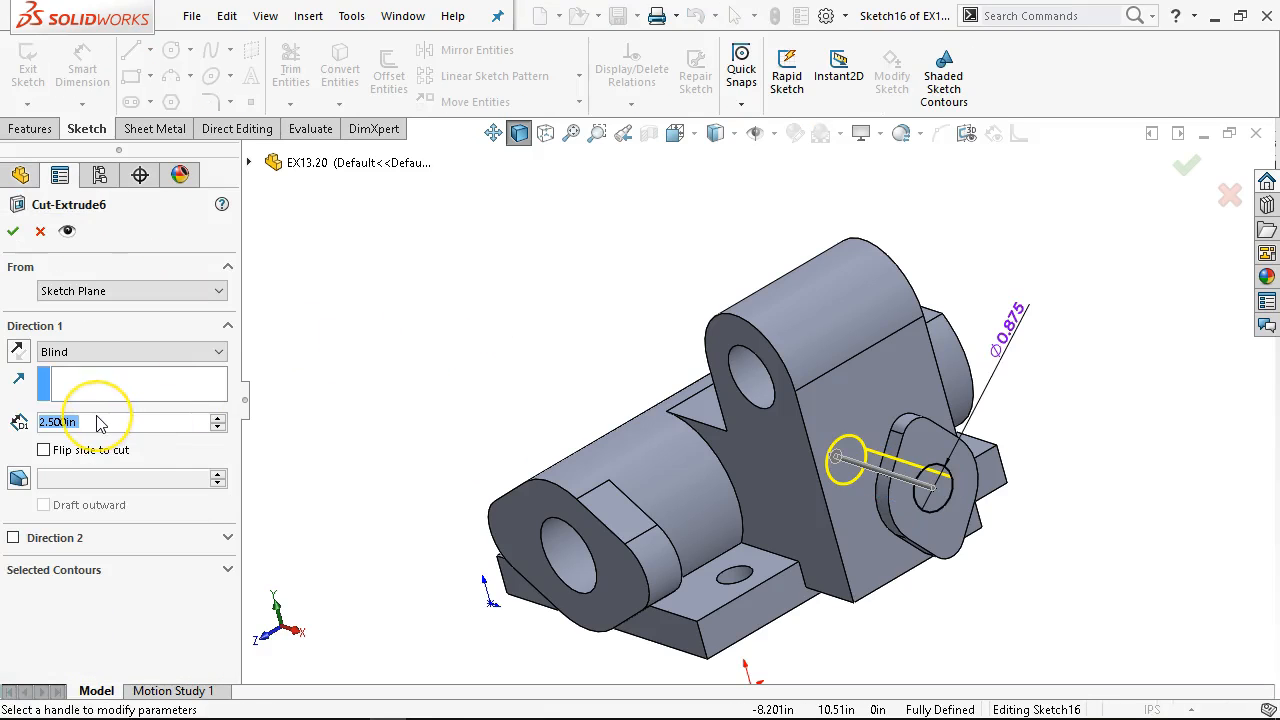
pyautogui.write('3.')
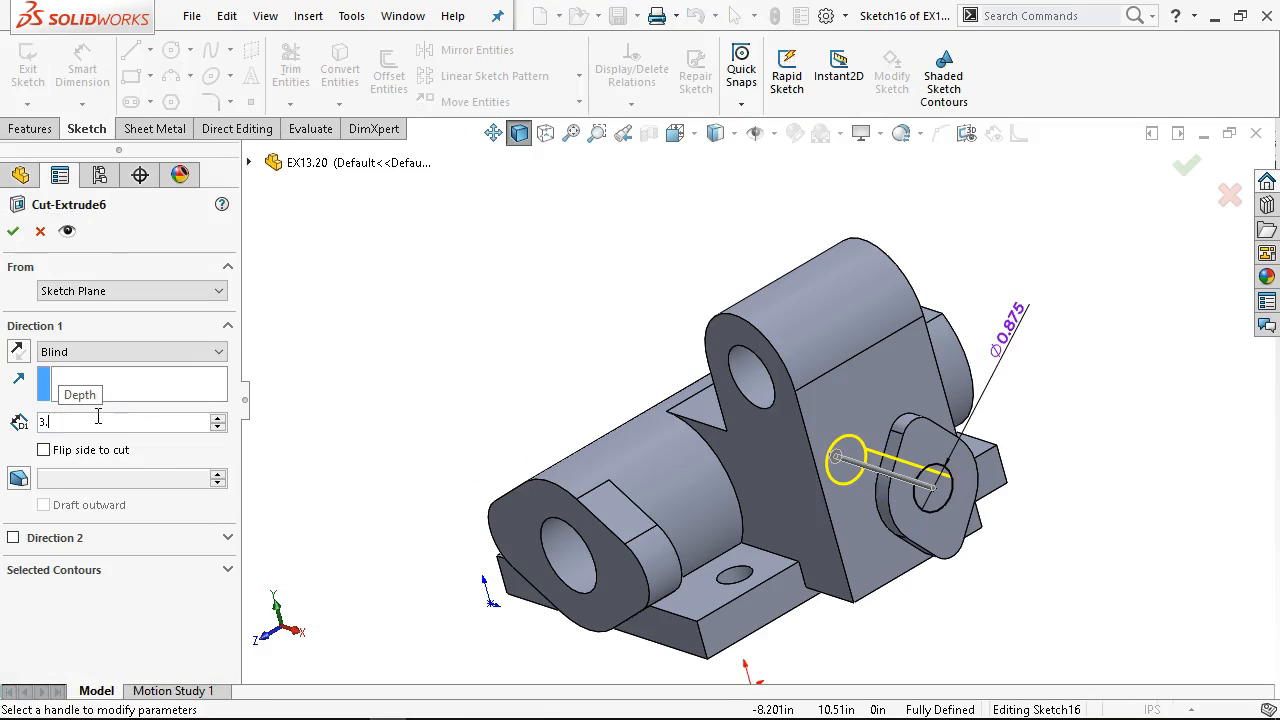
pyautogui.press('Return')
pyautogui.click(13, 233)
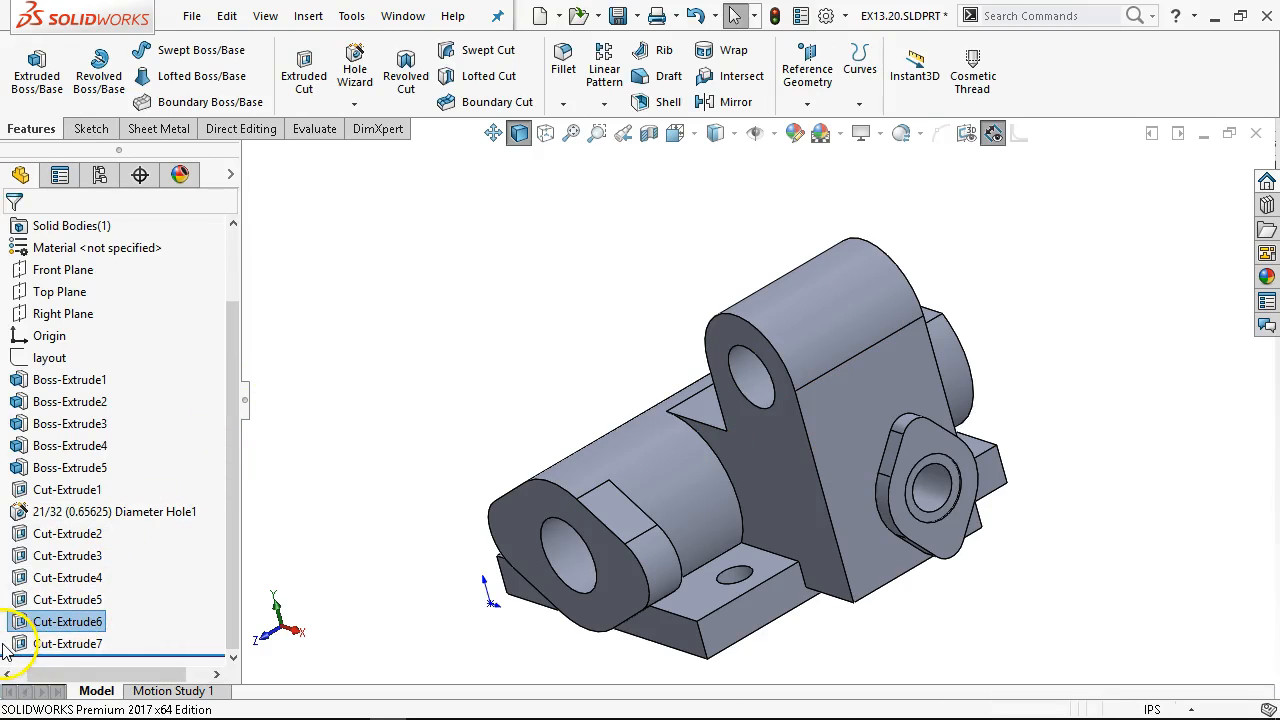
# Set the blind depth of the side flange's 1.25 in counterbore to 2.5 in and check it with hidden lines visible
pyautogui.rightClick(14, 645)
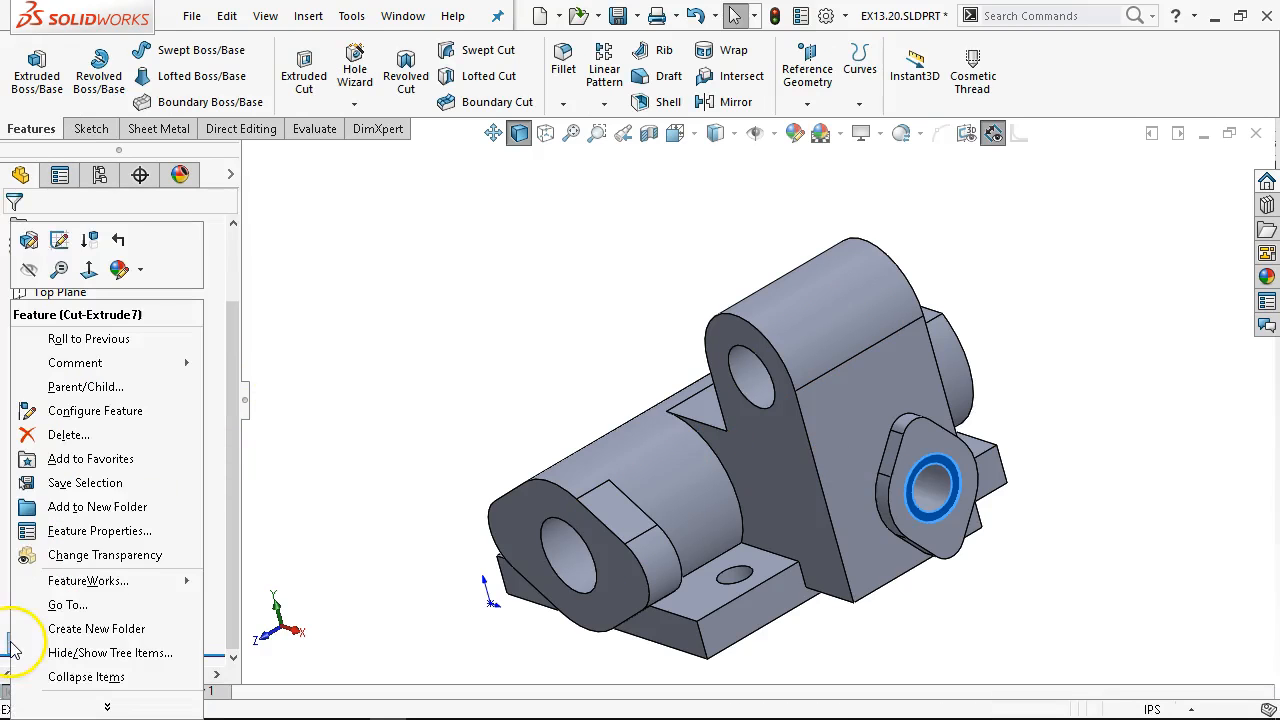
pyautogui.click(28, 242)
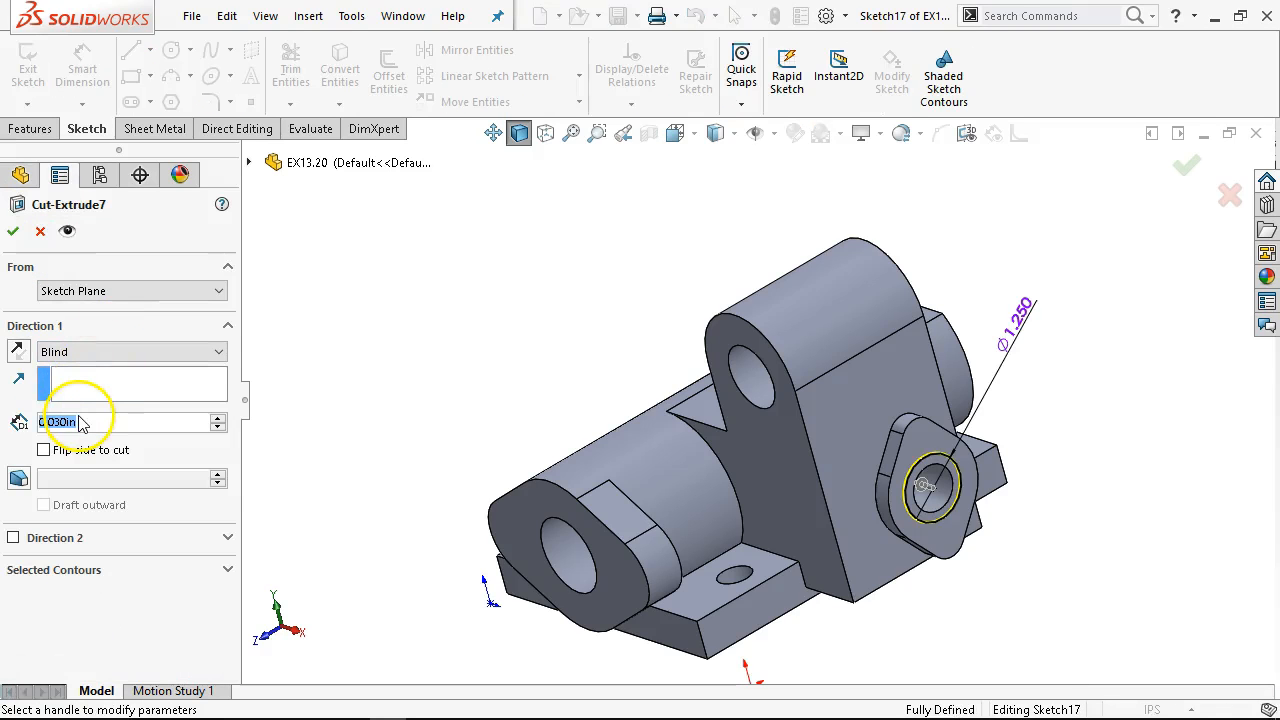
pyautogui.write('2.5')
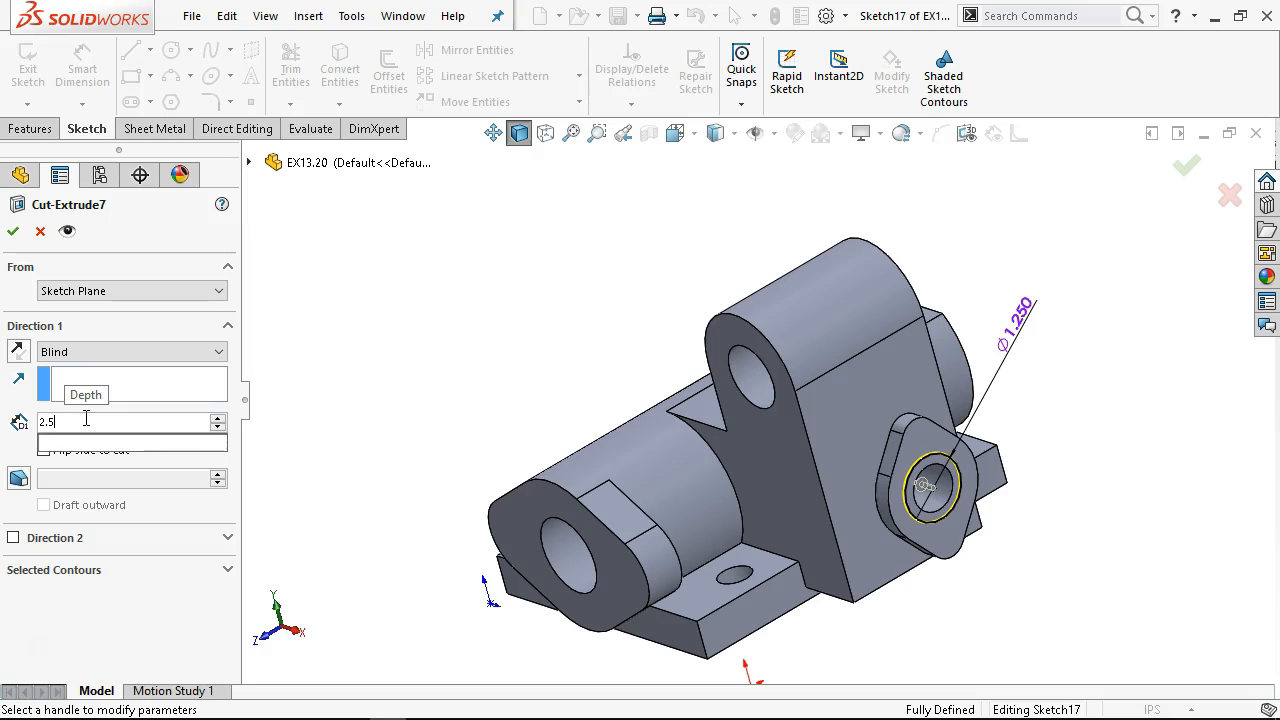
pyautogui.press('Return')
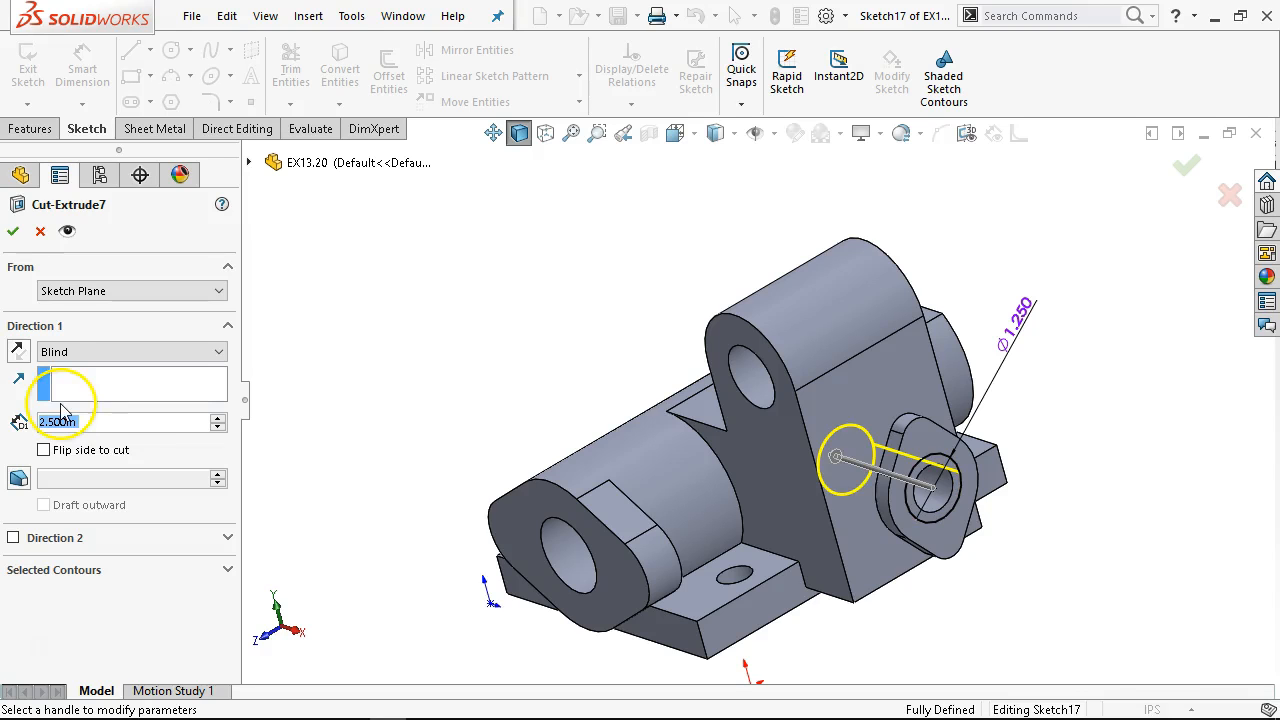
pyautogui.click(13, 231)
pyautogui.moveTo(471, 286); pyautogui.dragTo(451, 257, button='middle')
pyautogui.hotkey('ctrl', '5')
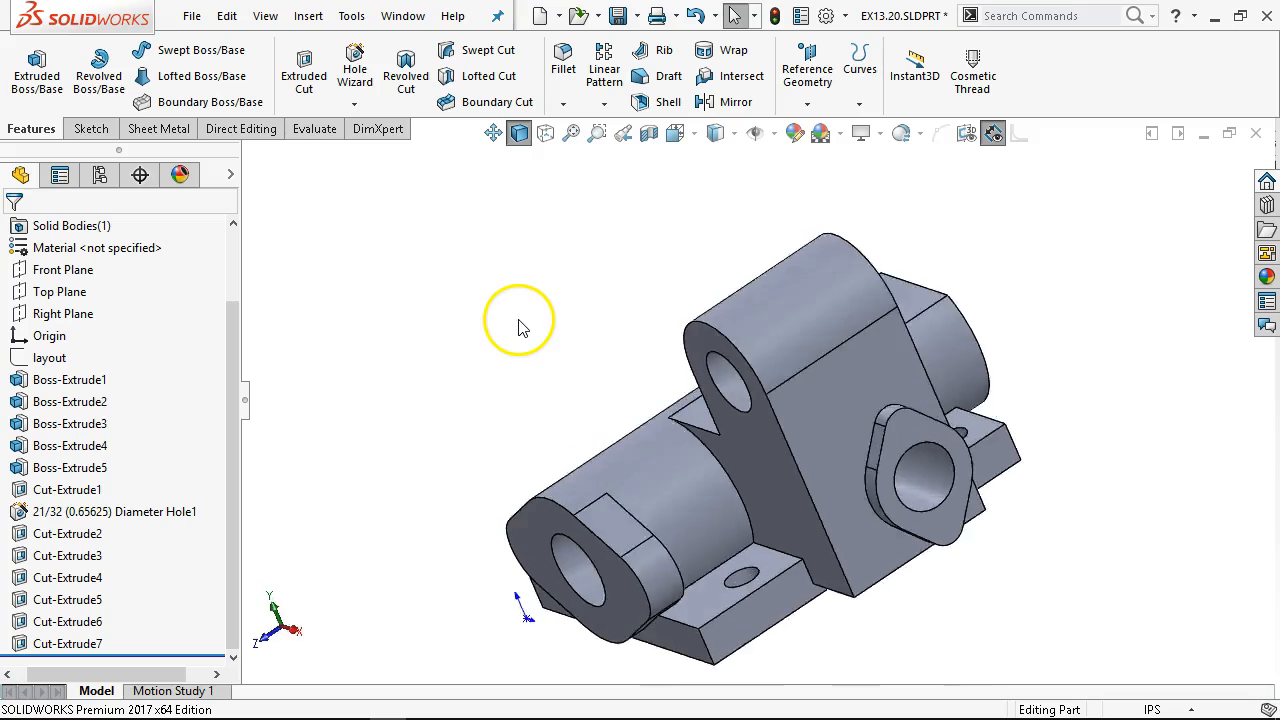
pyautogui.click(545, 133)
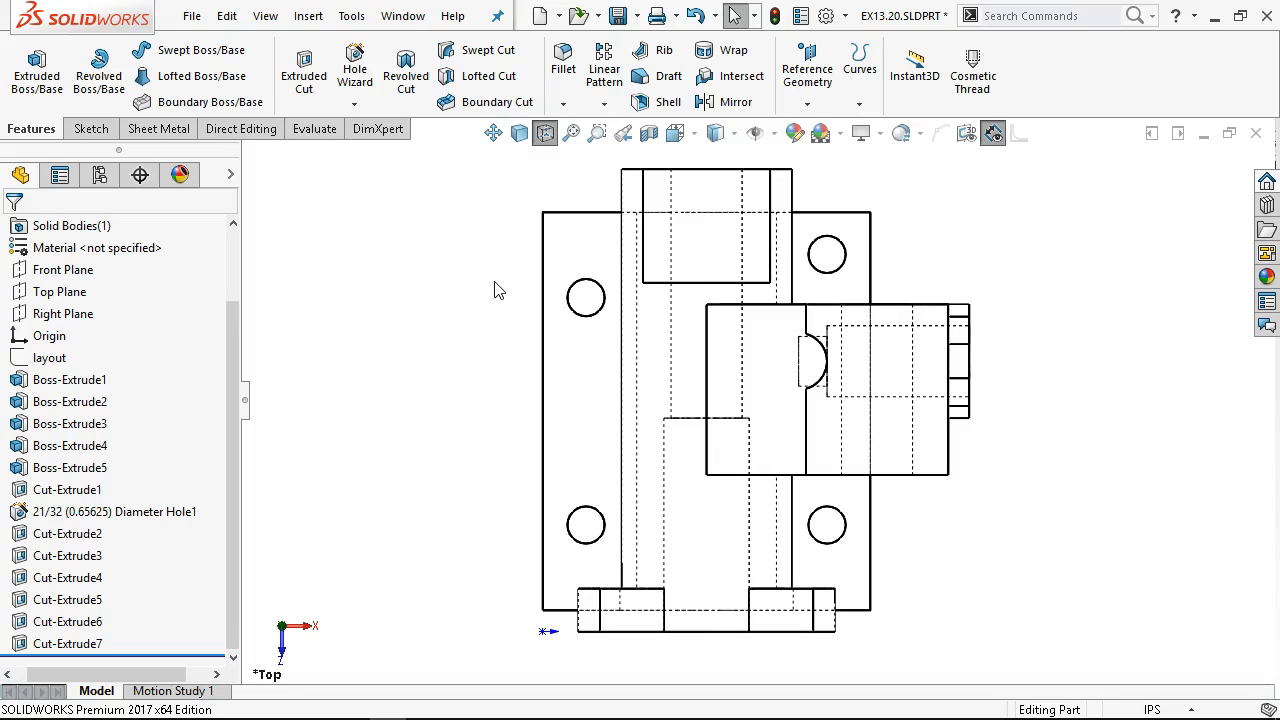
pyautogui.click(519, 133)
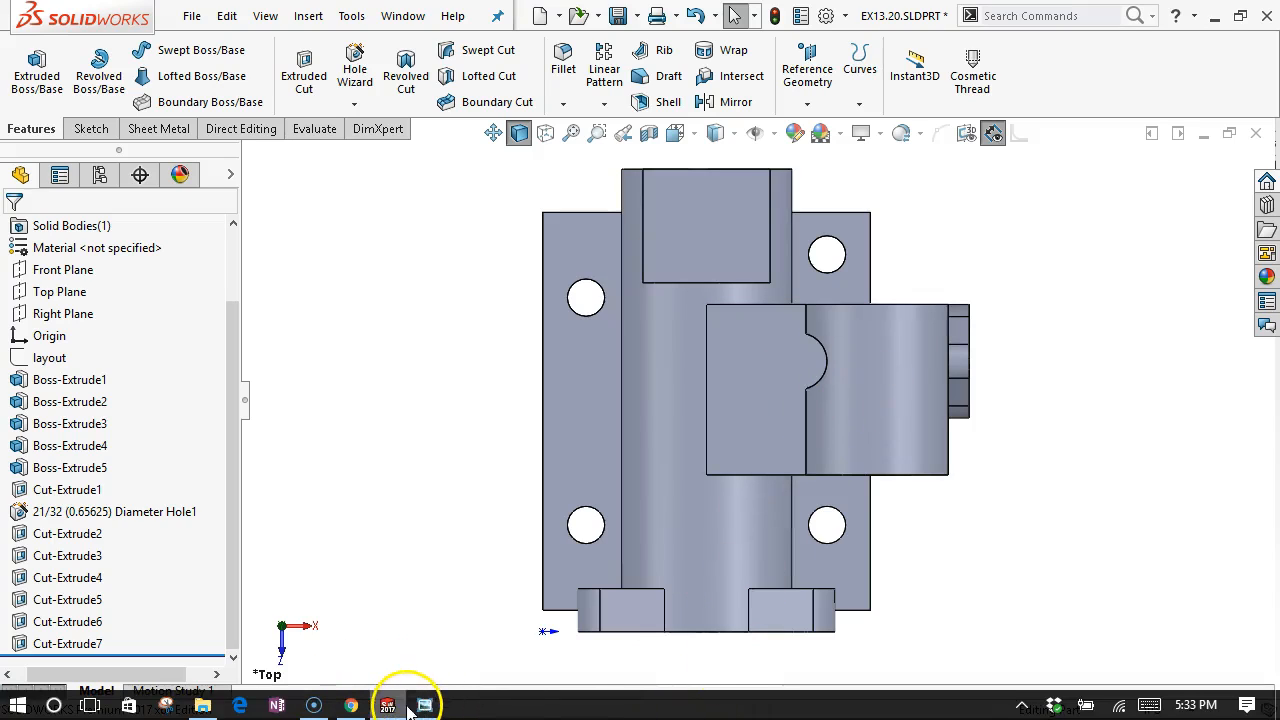
# Consult the exercise drawing, then sketch a circle about 1 in in diameter on the flat face at the slot, centred on the slot's arc
pyautogui.click(424, 705)
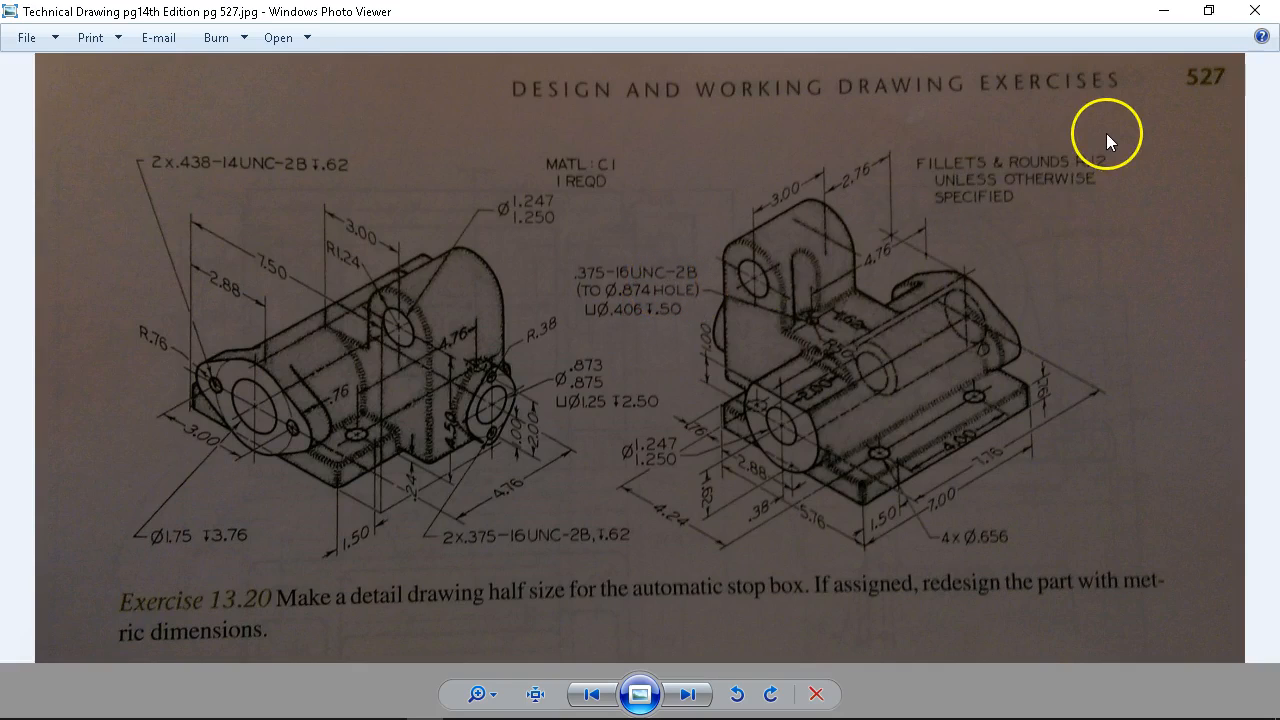
pyautogui.click(1172, 14)
pyautogui.click(815, 345)
pyautogui.click(860, 287)
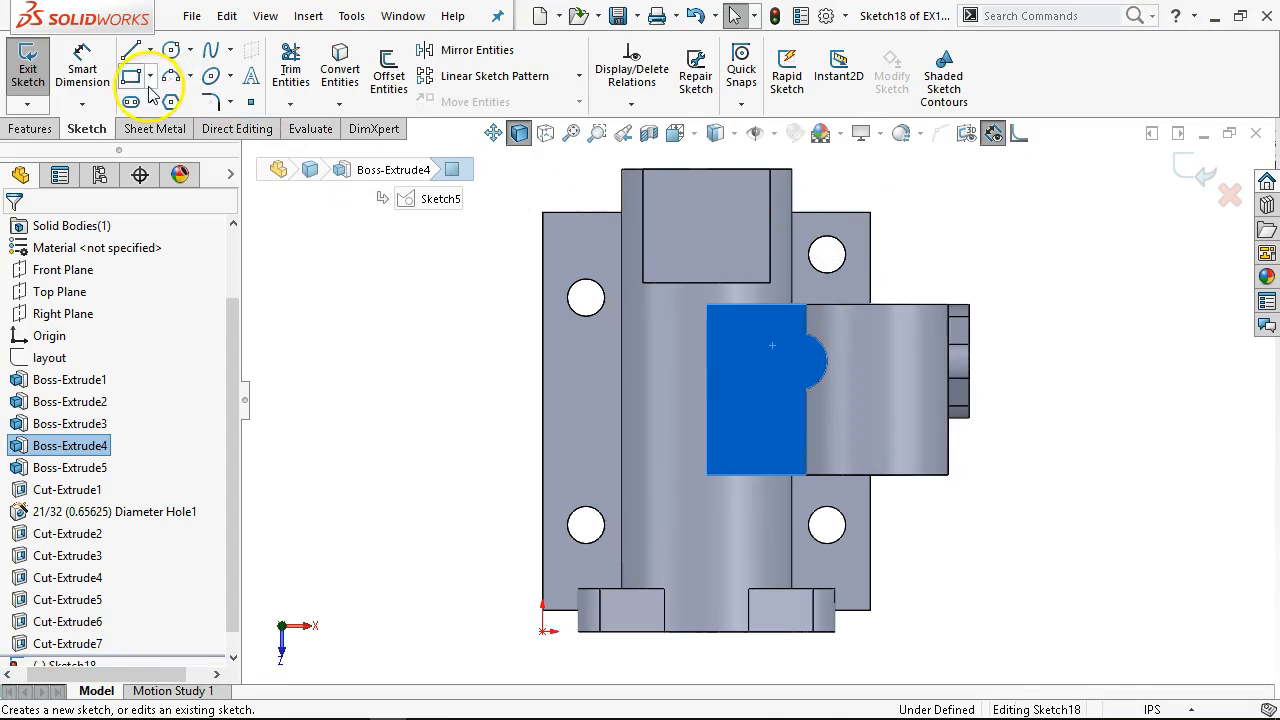
pyautogui.click(171, 50)
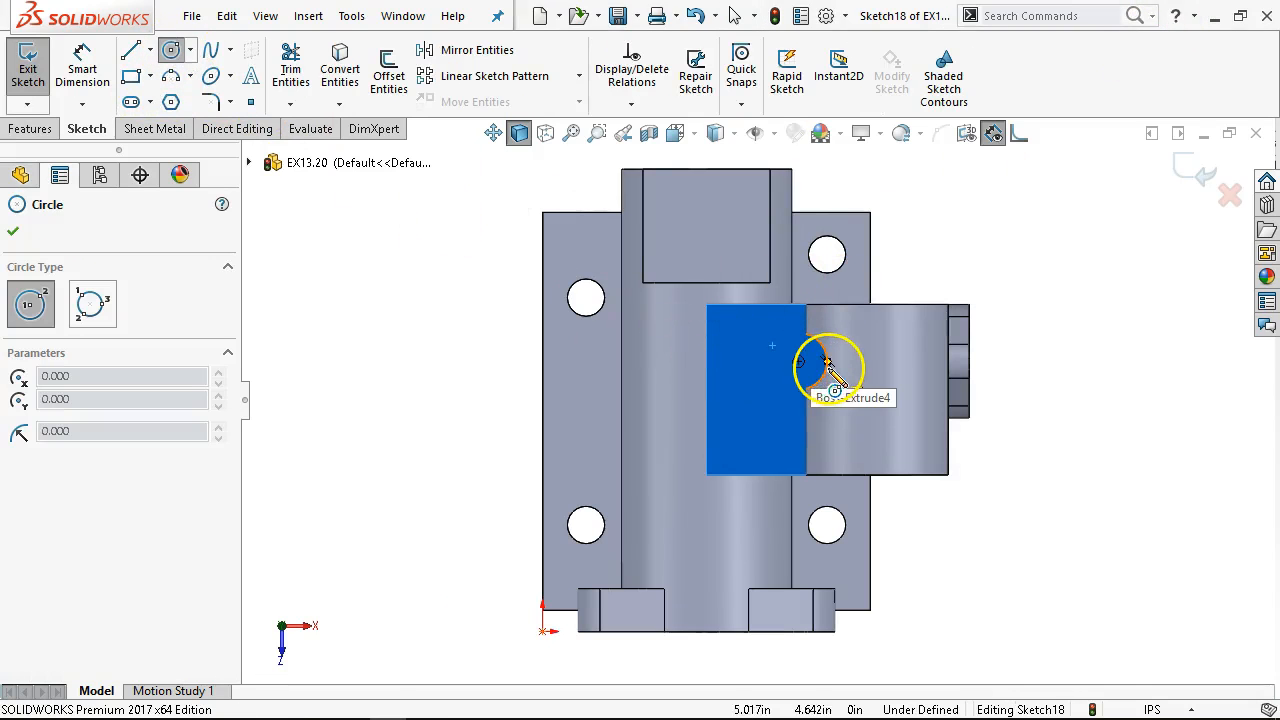
pyautogui.click(799, 362)
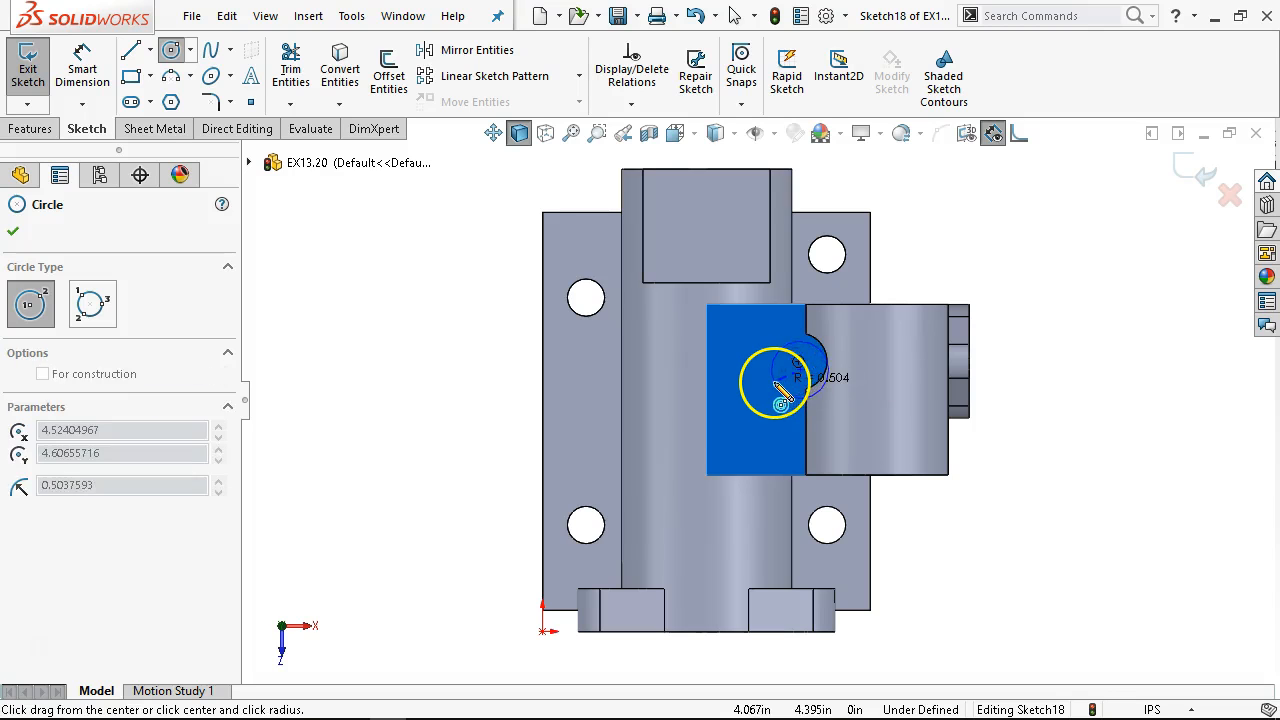
pyautogui.click(829, 371)
pyautogui.rightClick(768, 400)
pyautogui.click(820, 400)
pyautogui.scroll(-5, 812, 385)
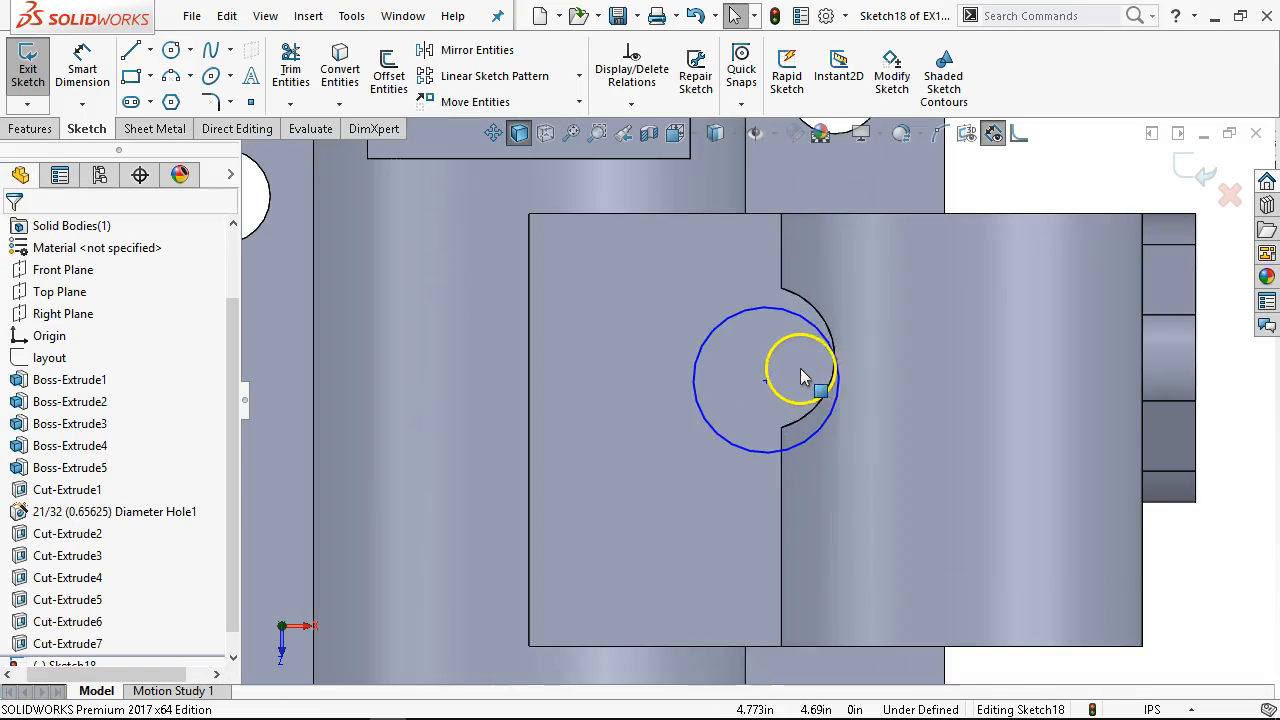
pyautogui.moveTo(766, 385); pyautogui.dragTo(762, 358)
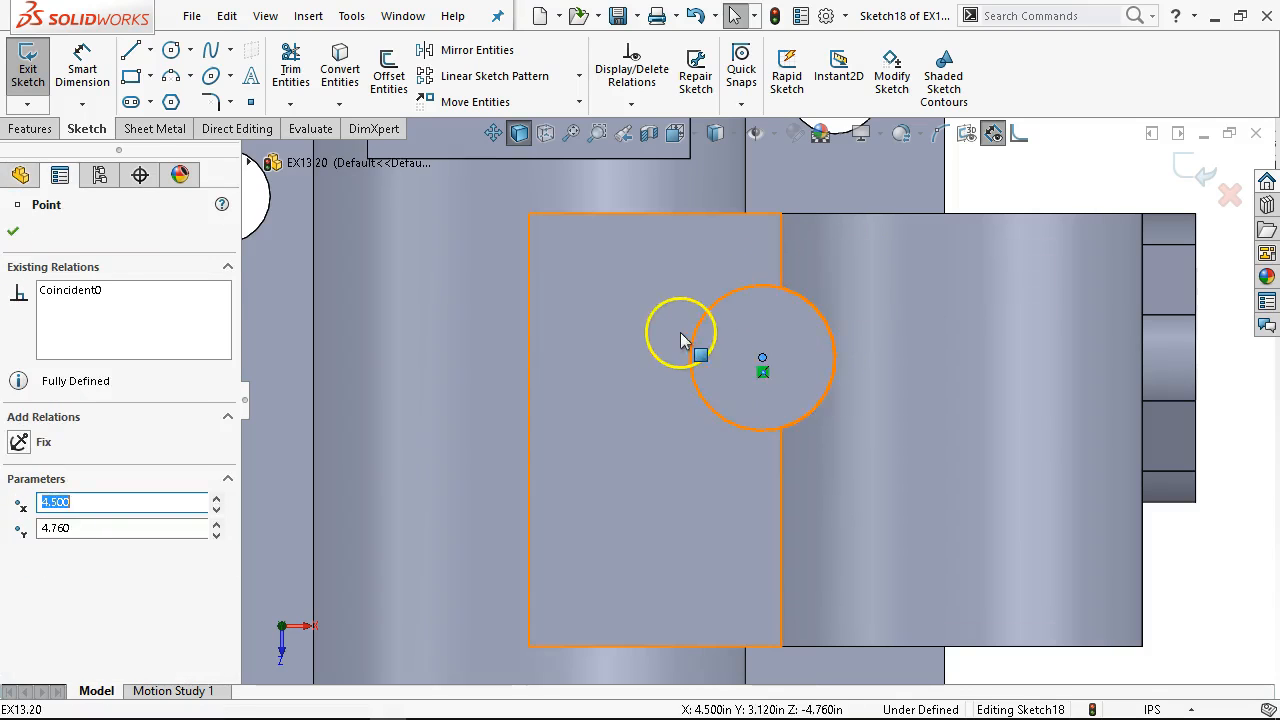
# Dimension the circle at the rounded slot to a diameter of 0.406 in
pyautogui.rightClick(680, 318)
pyautogui.click(857, 298)
pyautogui.click(742, 294)
pyautogui.click(1046, 197)
pyautogui.write('.406')
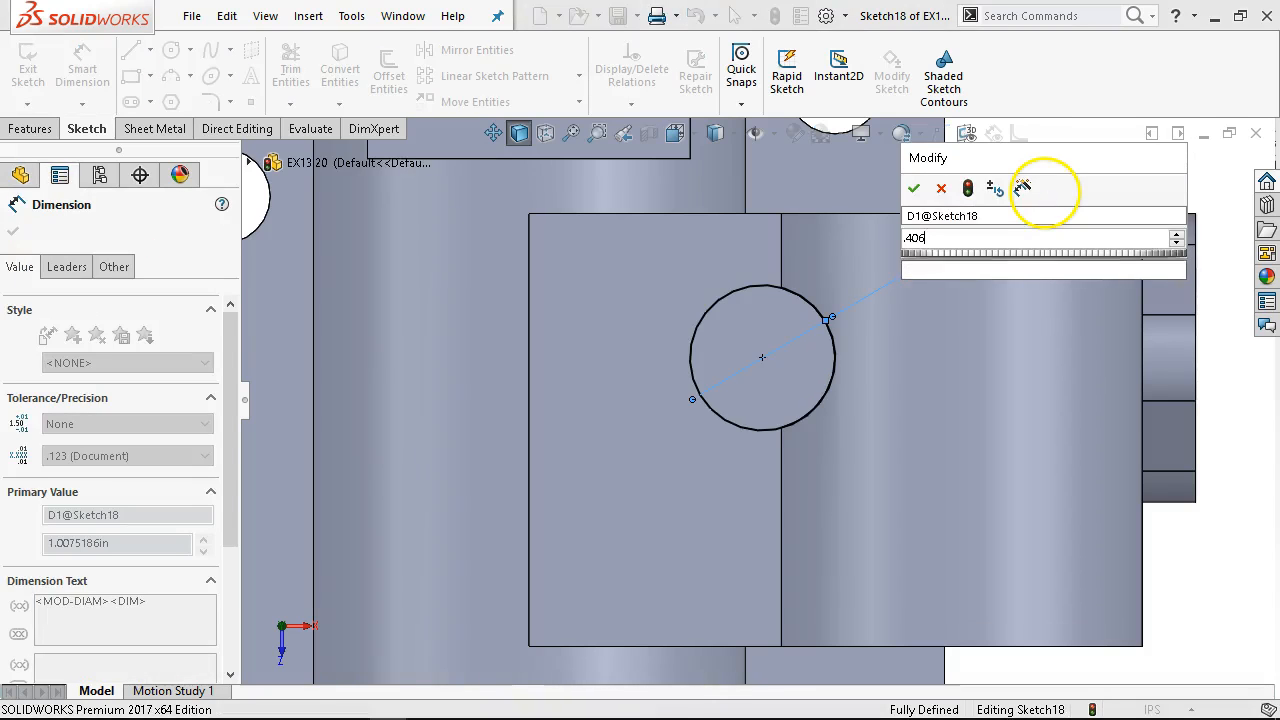
pyautogui.press('Return')
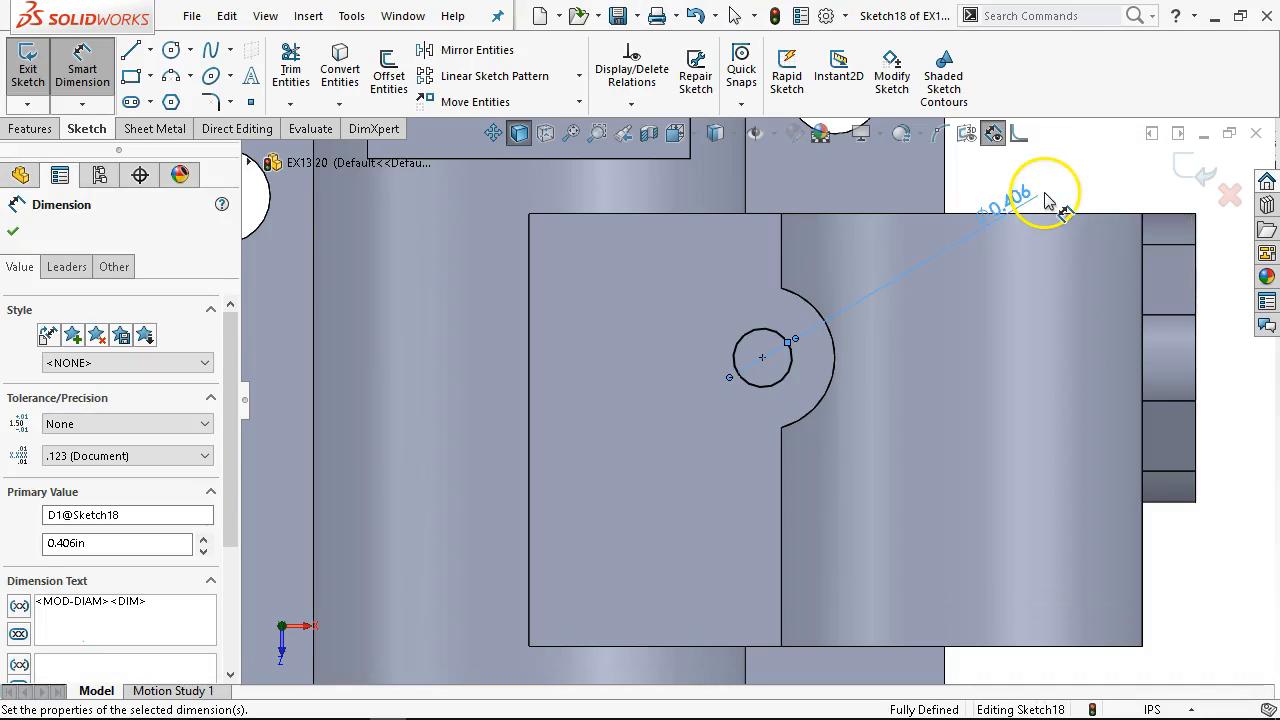
# Cut the 0.406 in circle to a blind depth of 0.5 in and check it from the front with hidden lines visible
pyautogui.click(31, 131)
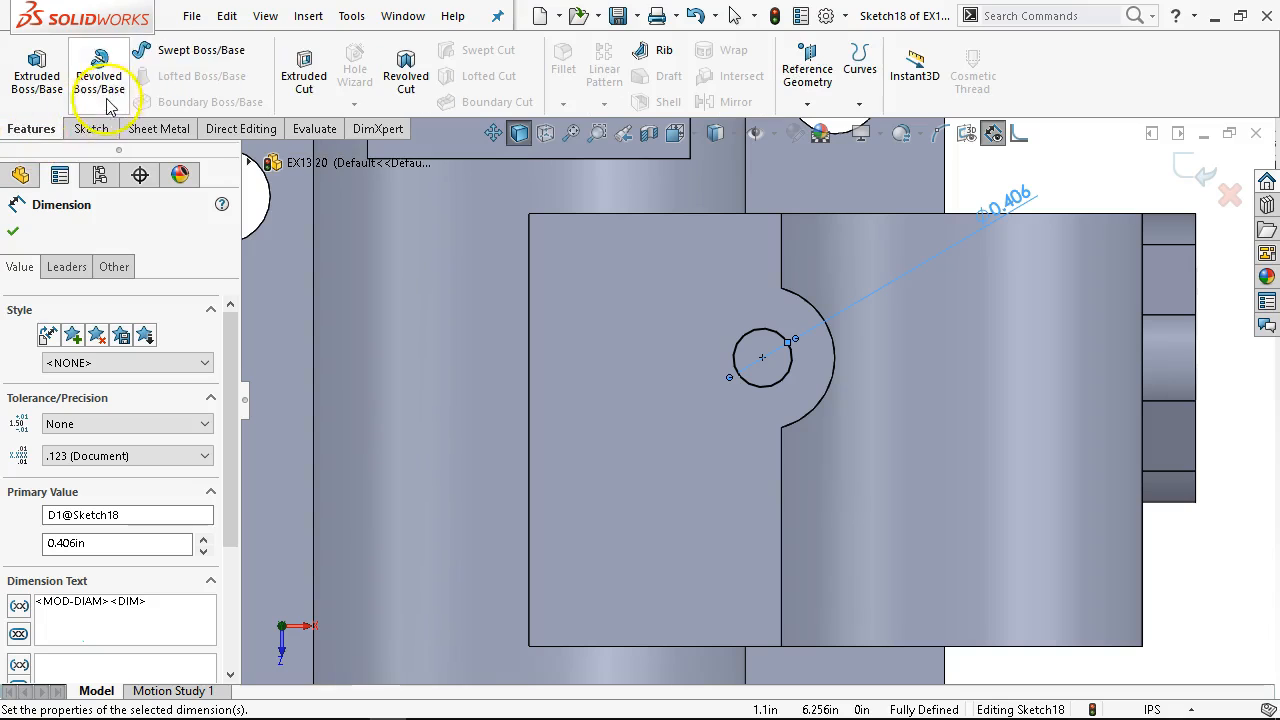
pyautogui.click(303, 70)
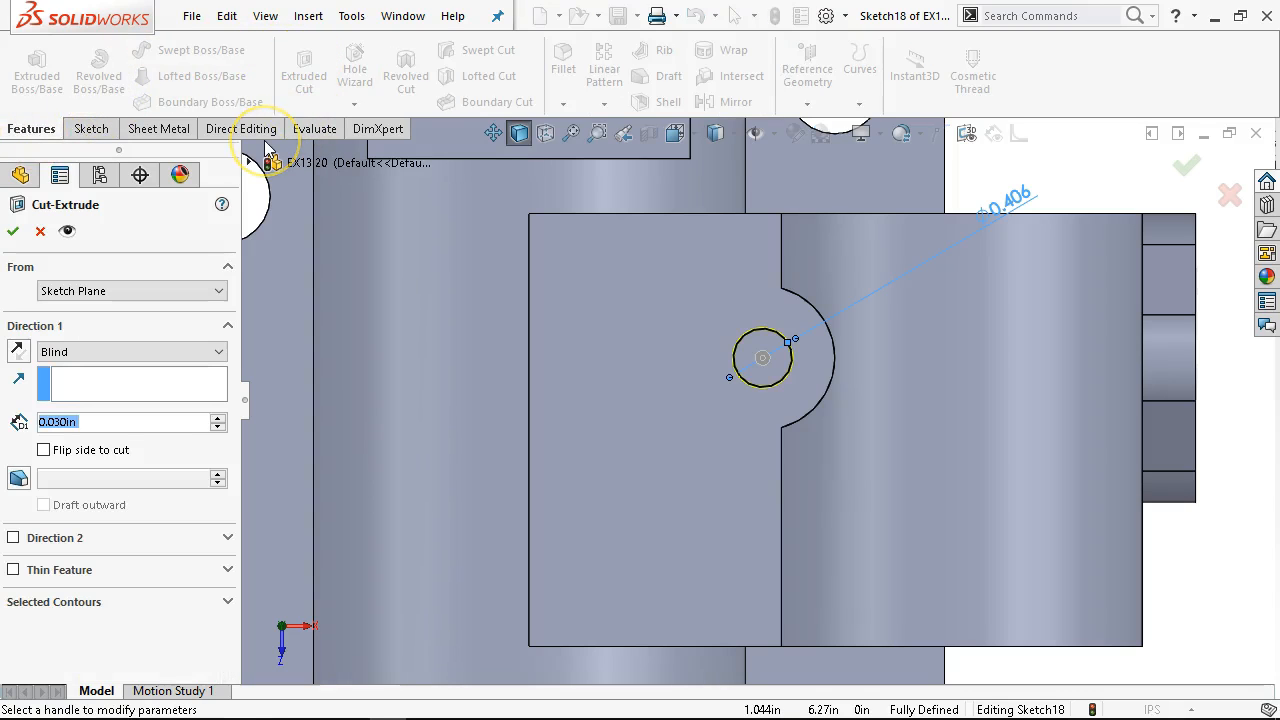
pyautogui.write('.5')
pyautogui.press('Return')
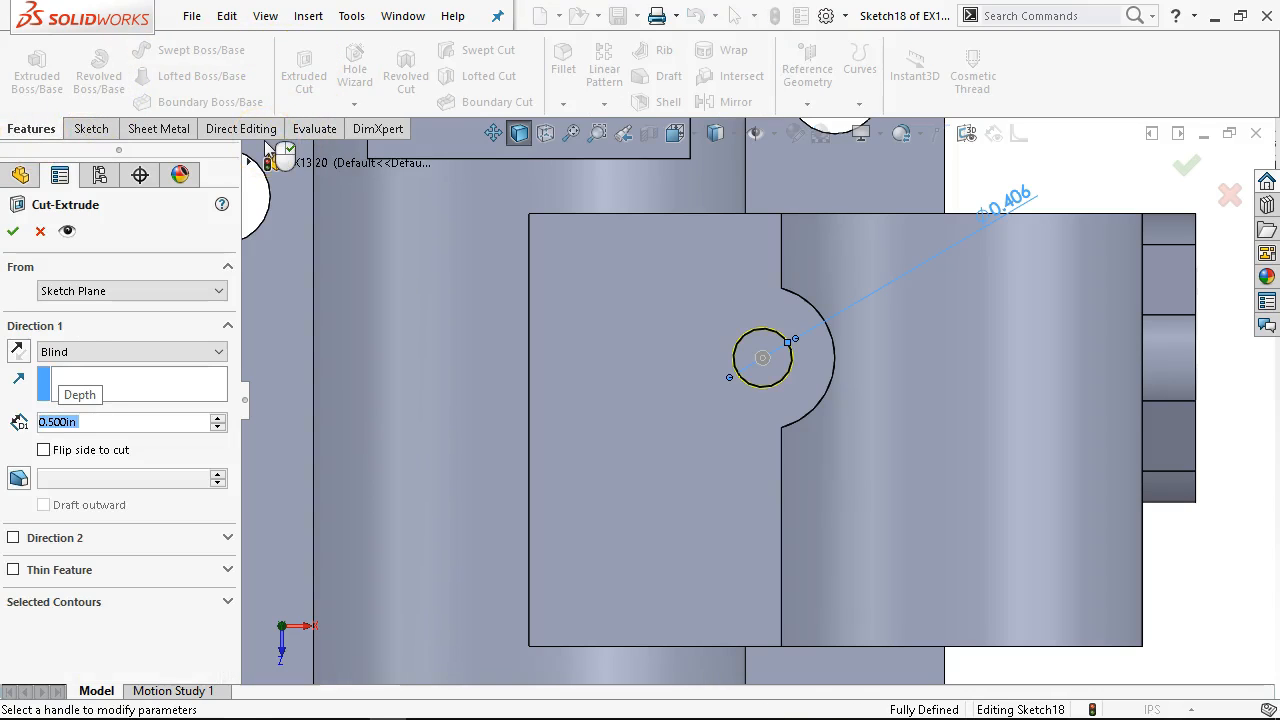
pyautogui.click(13, 231)
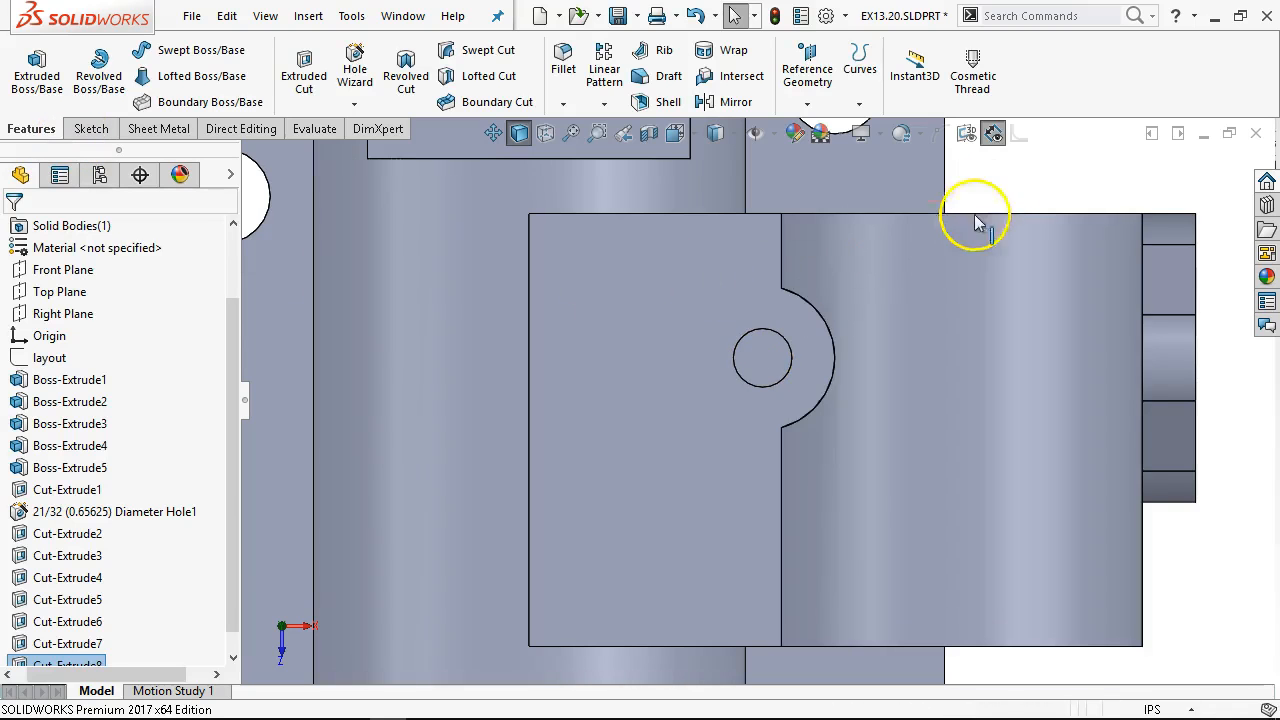
pyautogui.hotkey('ctrl', '1')
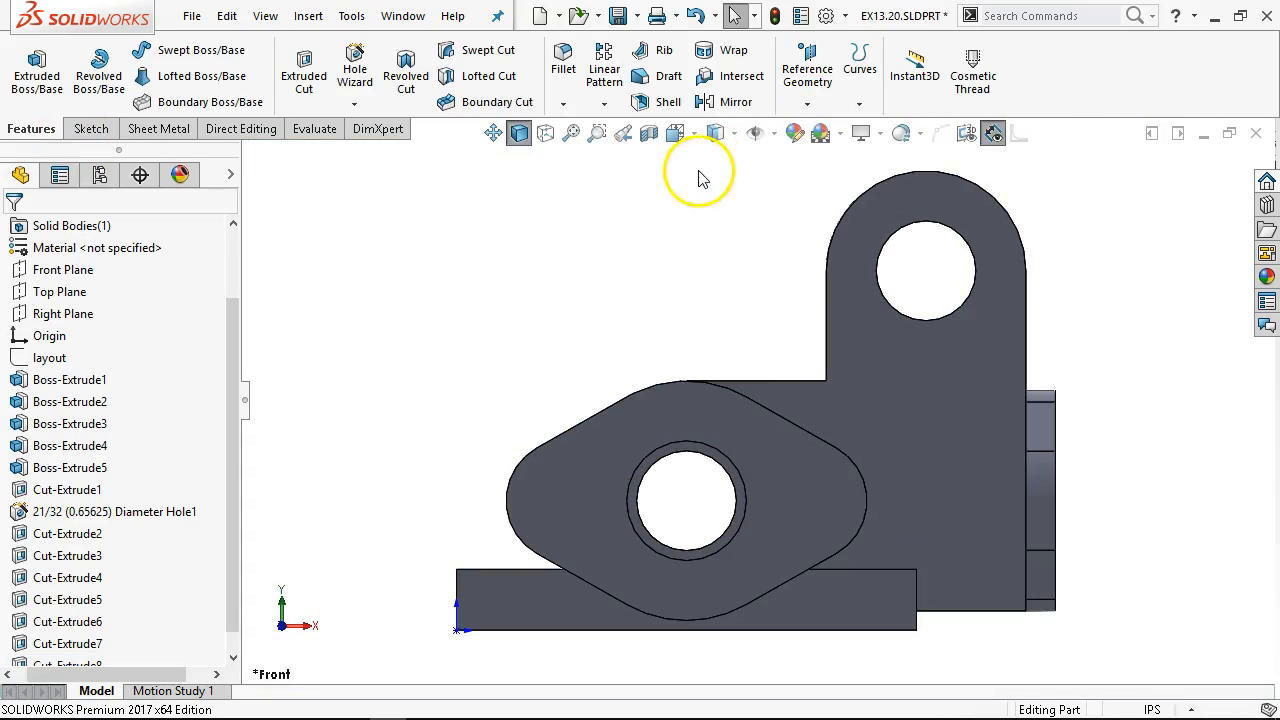
pyautogui.click(545, 135)
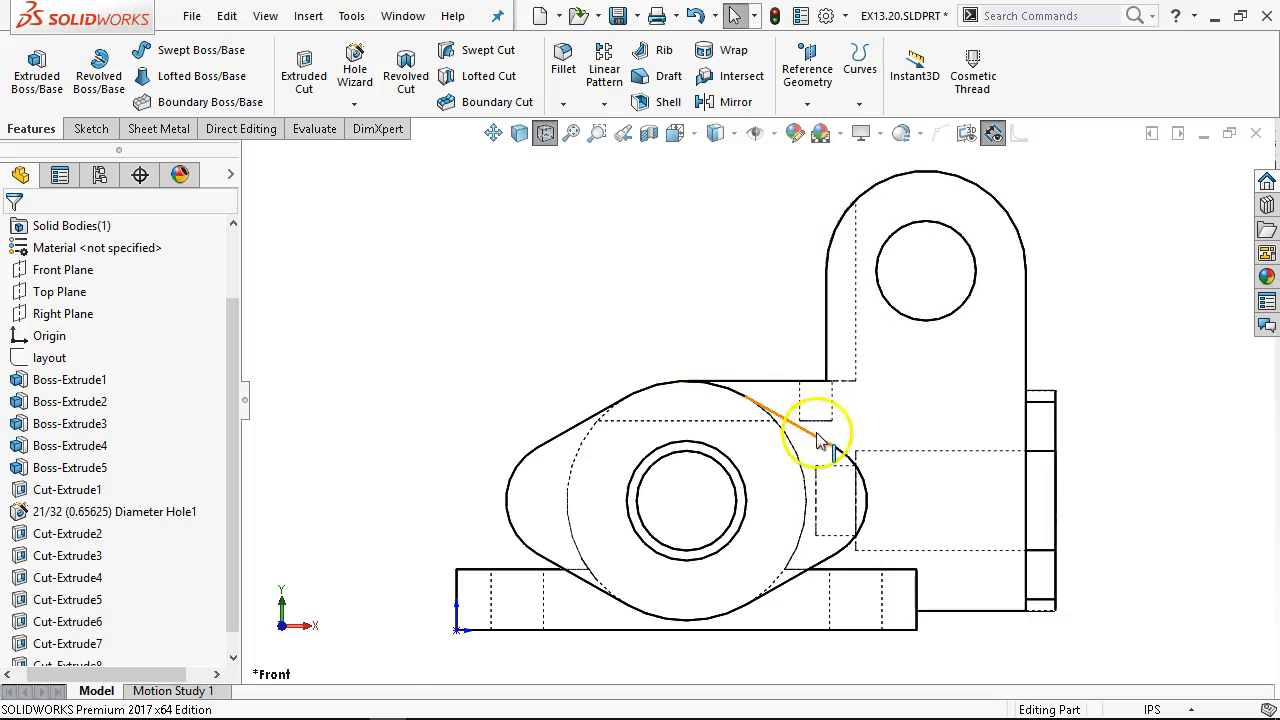
pyautogui.scroll(-2, 815, 457)
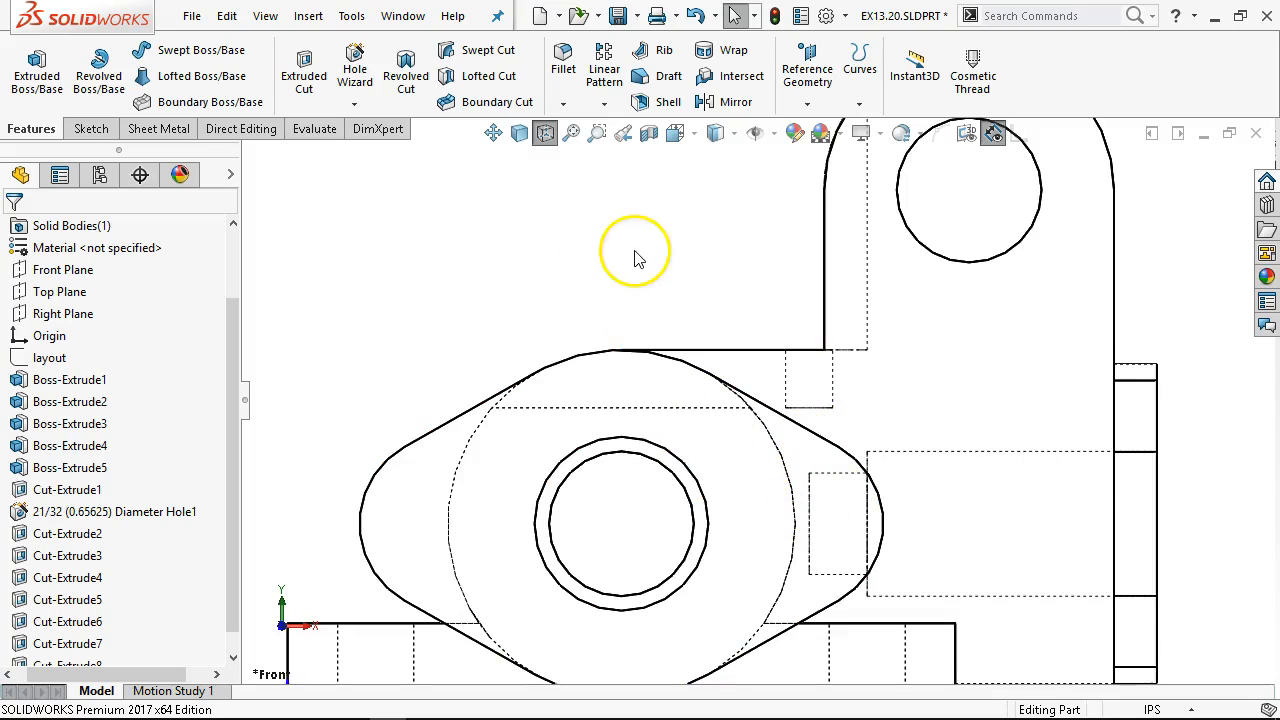
# Start a straight tap hole with the Hole Wizard on the bottom face of the 0.406 in hole
pyautogui.hotkey('ctrl', '5')
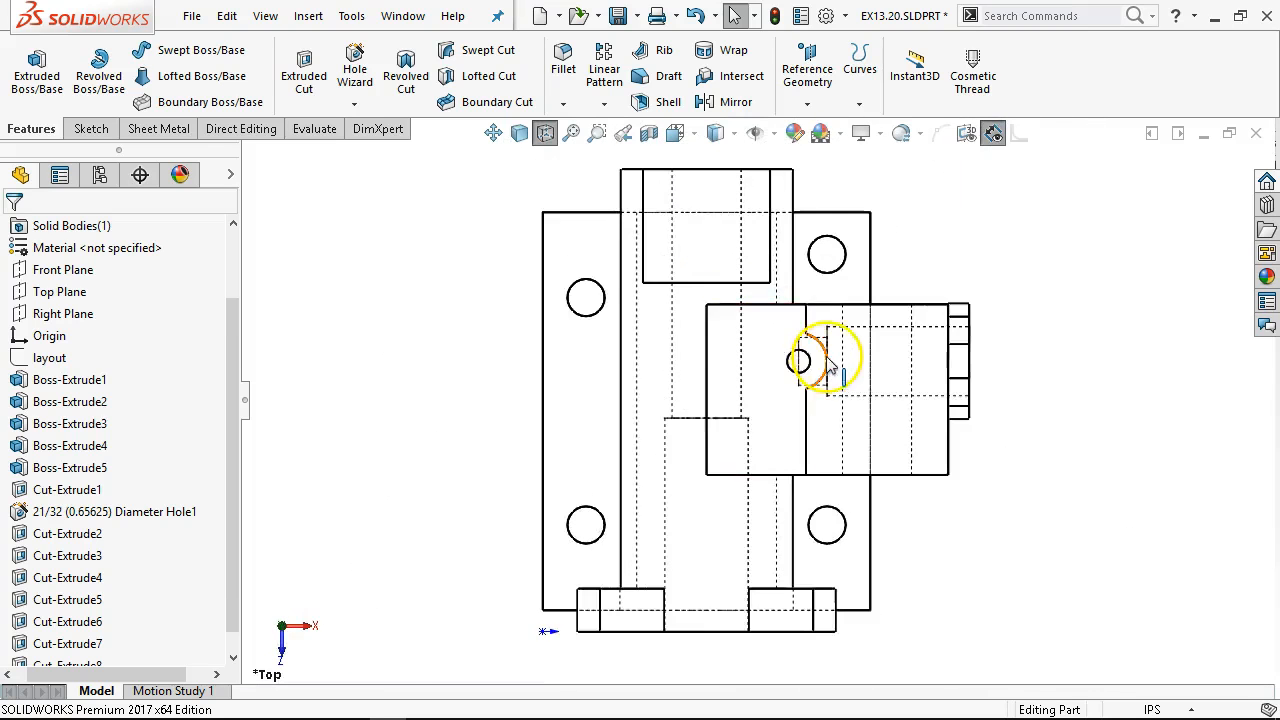
pyautogui.scroll(-3, 740, 395)
pyautogui.click(735, 398)
pyautogui.click(771, 552)
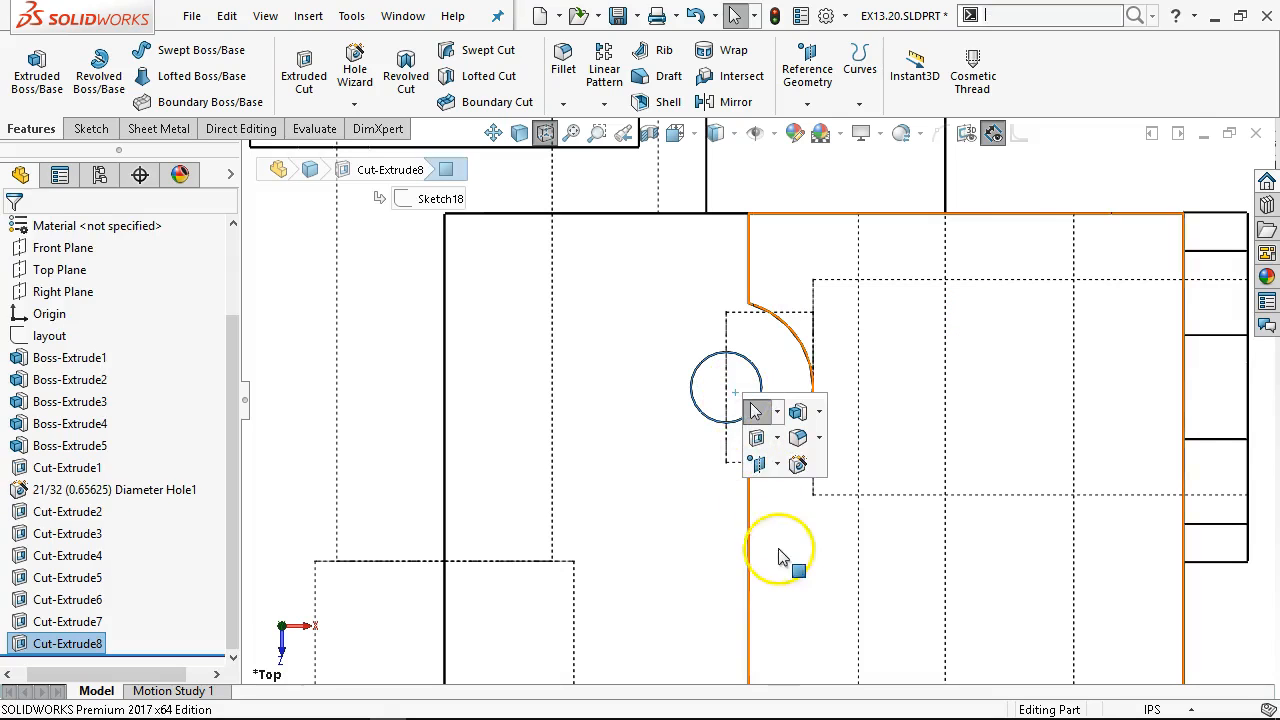
pyautogui.click(797, 464)
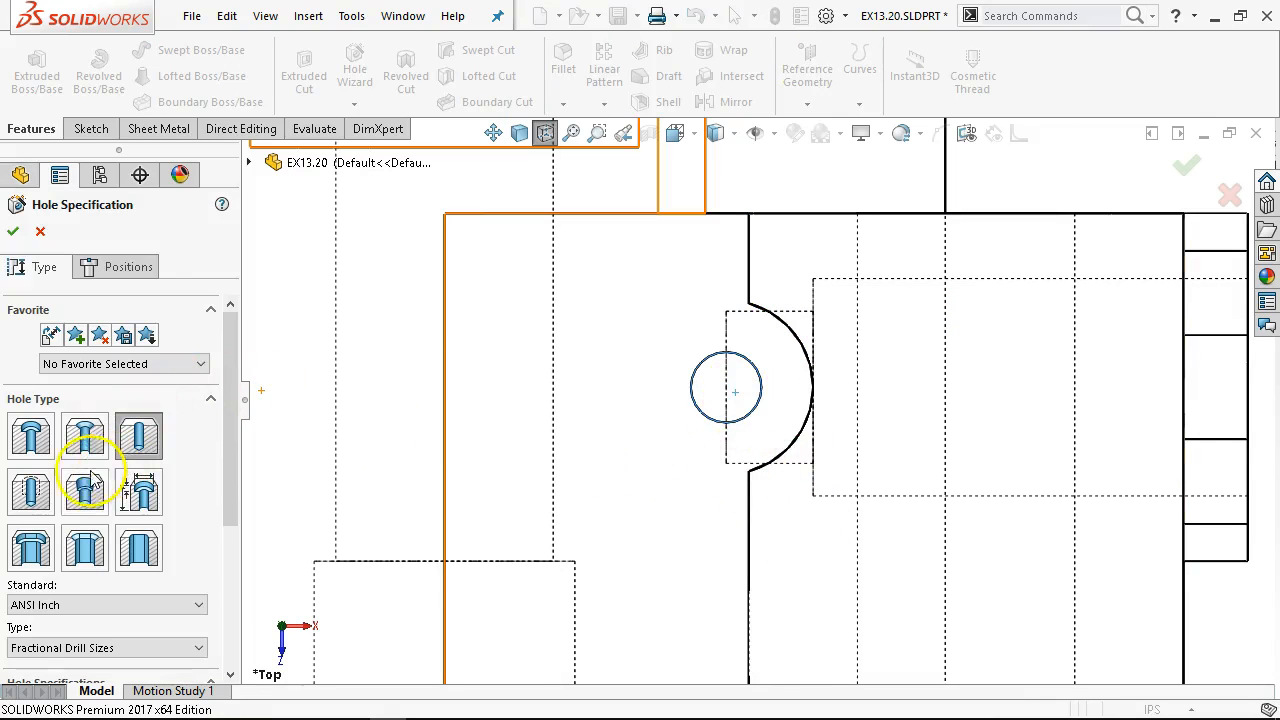
pyautogui.click(31, 490)
pyautogui.scroll(-1, 224, 464)
pyautogui.moveTo(224, 464); pyautogui.dragTo(224, 598)
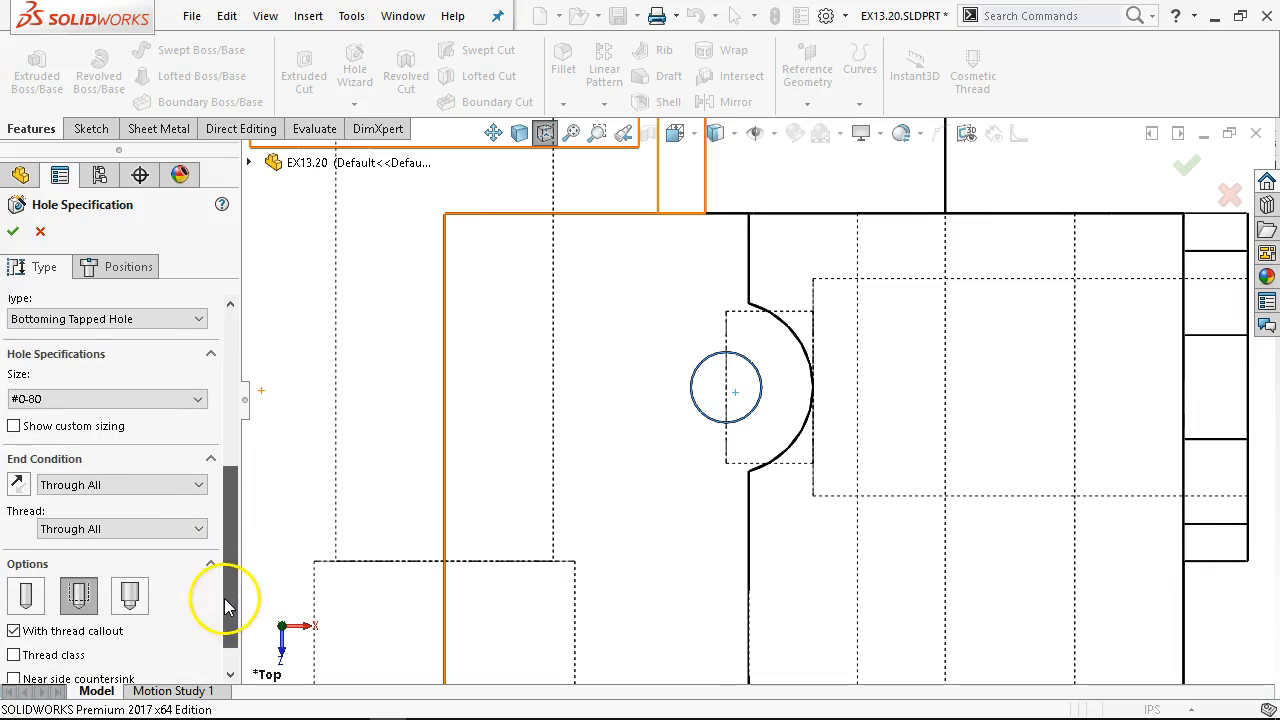
# Define the hole as a Tapped hole of size 3/8-16 with the end condition Up To Next and create it
pyautogui.click(118, 323)
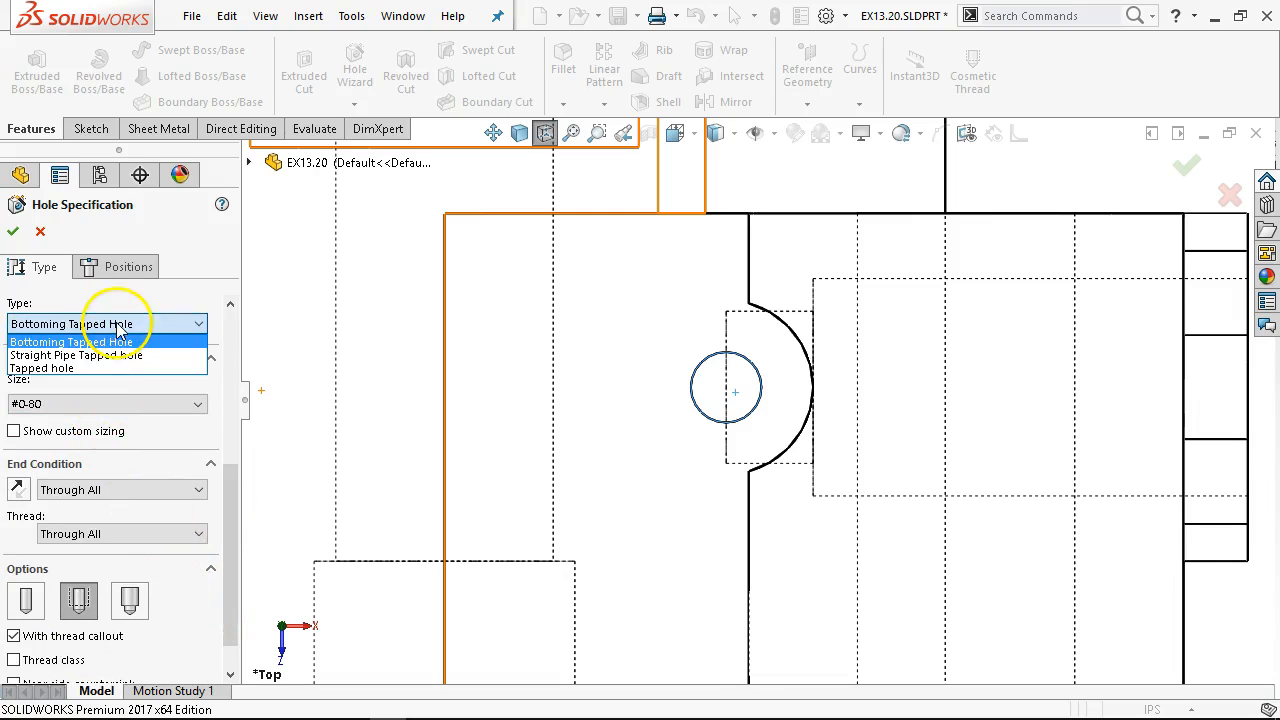
pyautogui.click(105, 368)
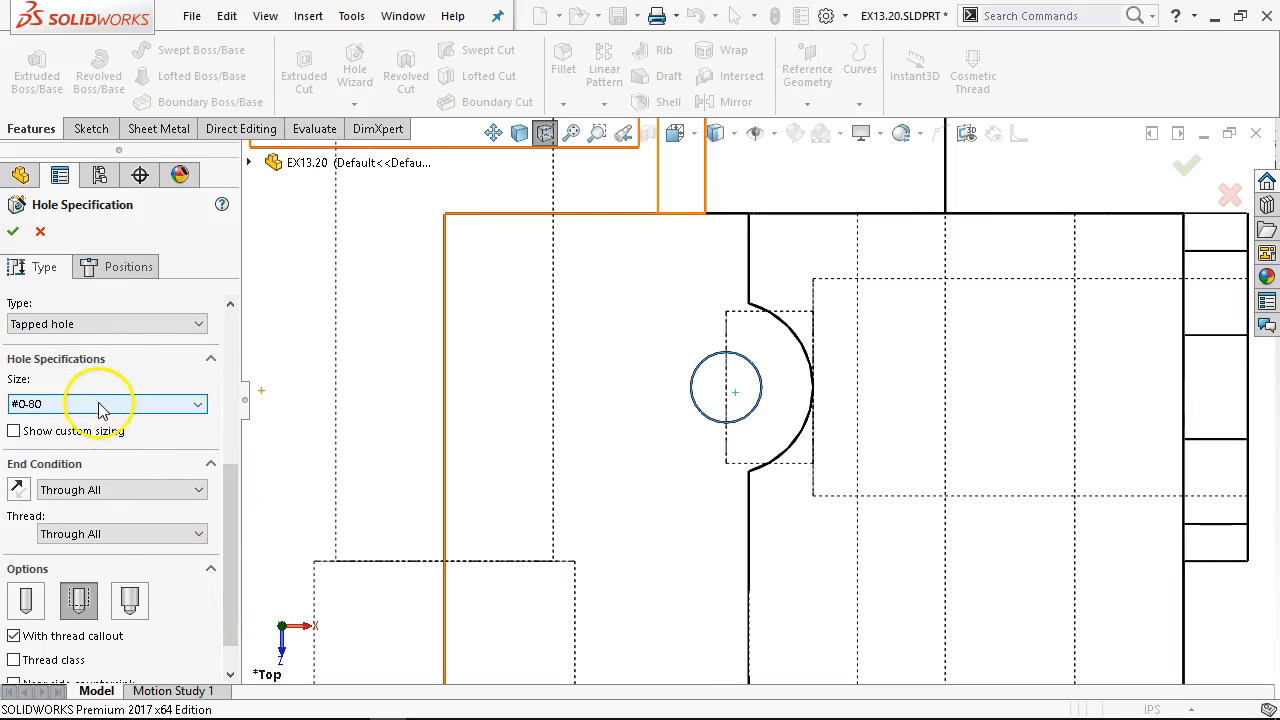
pyautogui.click(104, 410)
pyautogui.scroll(-5, 109, 523)
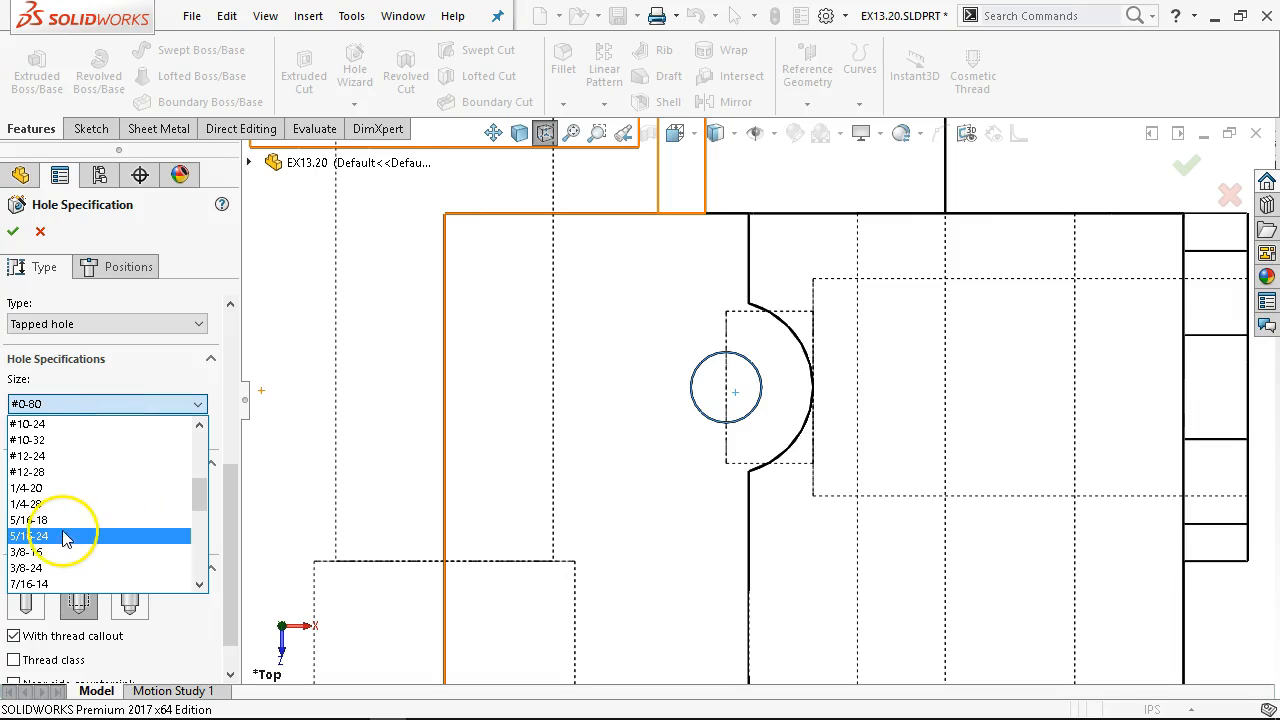
pyautogui.click(57, 553)
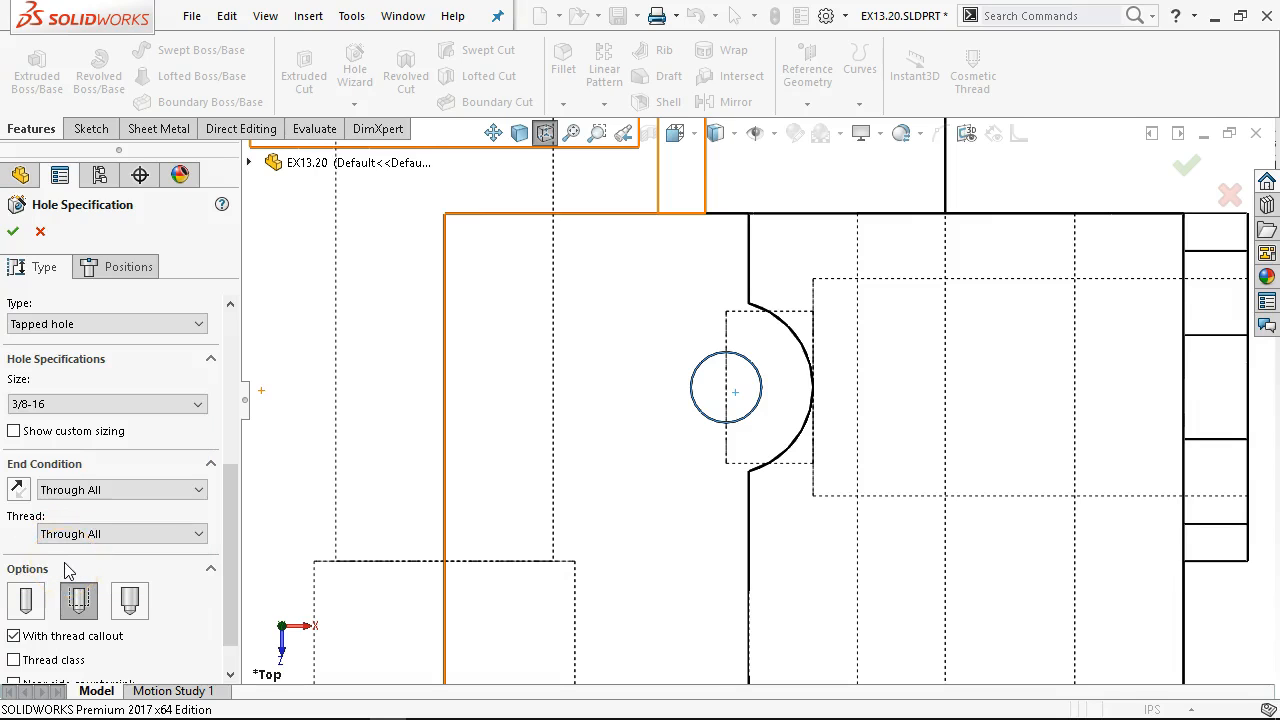
pyautogui.click(126, 490)
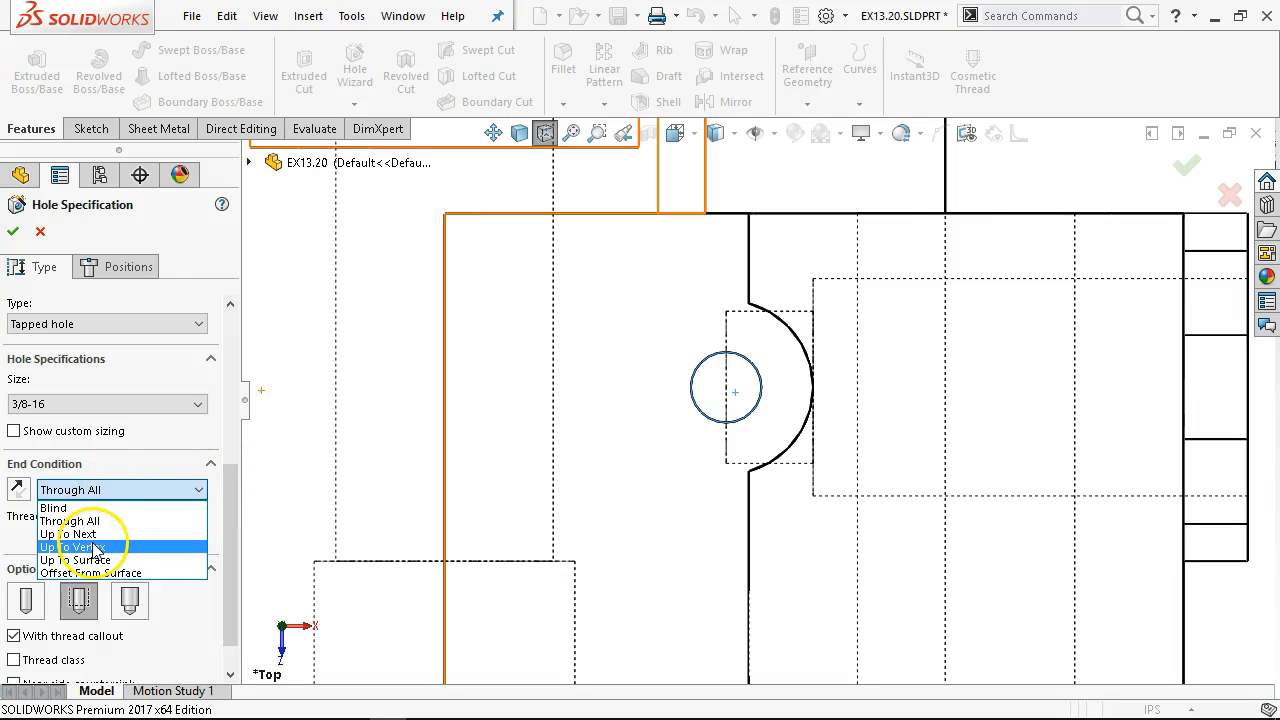
pyautogui.click(92, 534)
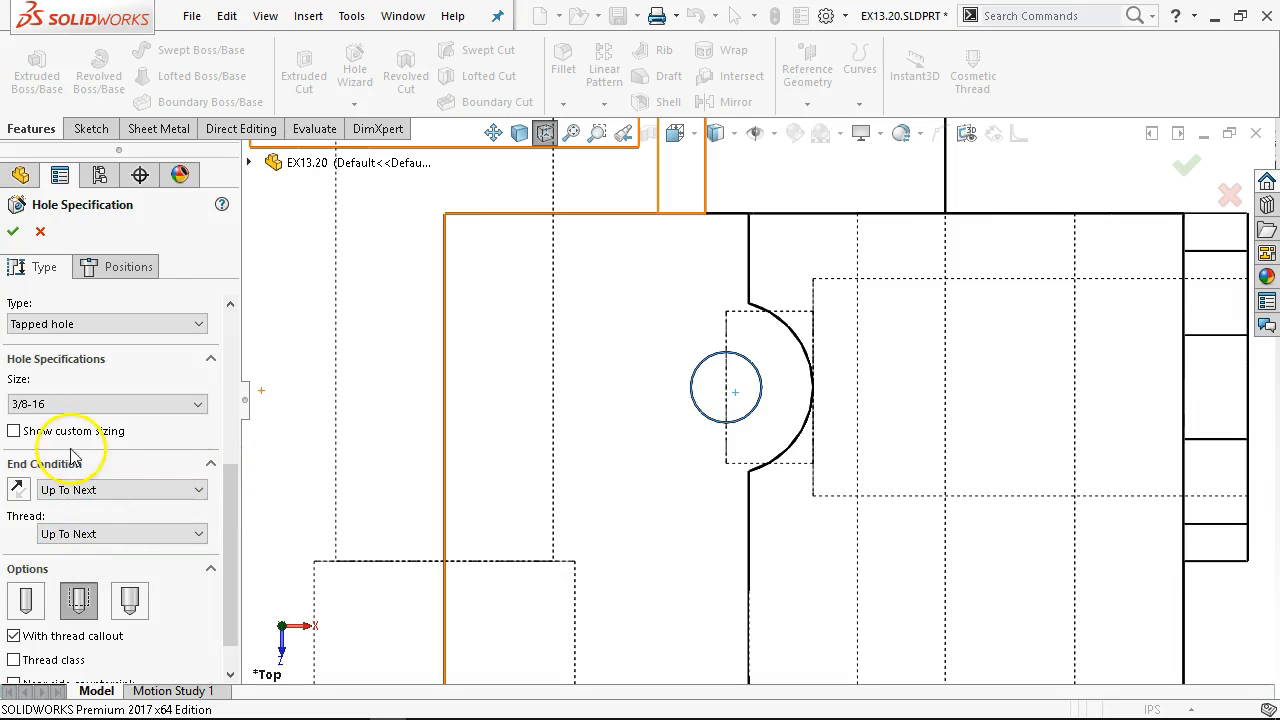
pyautogui.click(13, 231)
# Edit the 3/8-16 tapped hole's position sketch so its point lies at the centre of the 0.406 in hole, and finish the sketch
pyautogui.scroll(1, 697, 388)
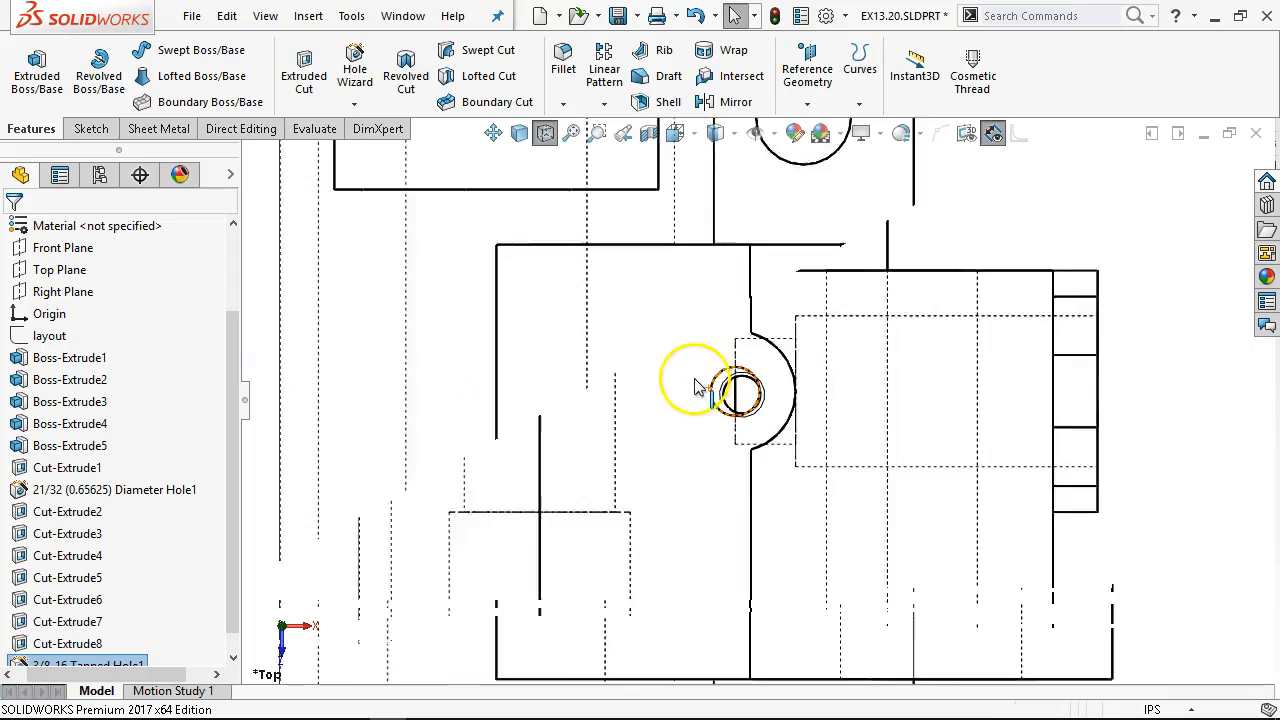
pyautogui.scroll(2, 690, 370)
pyautogui.scroll(-1, 235, 620)
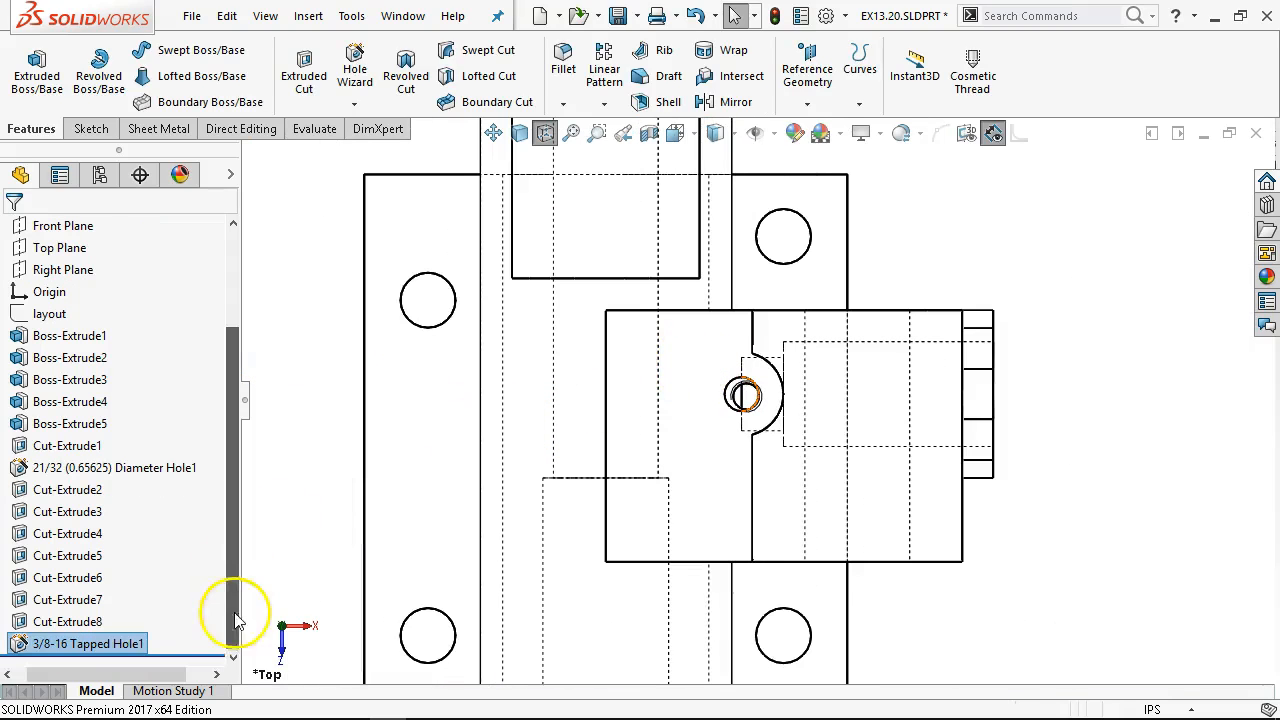
pyautogui.click(3, 644)
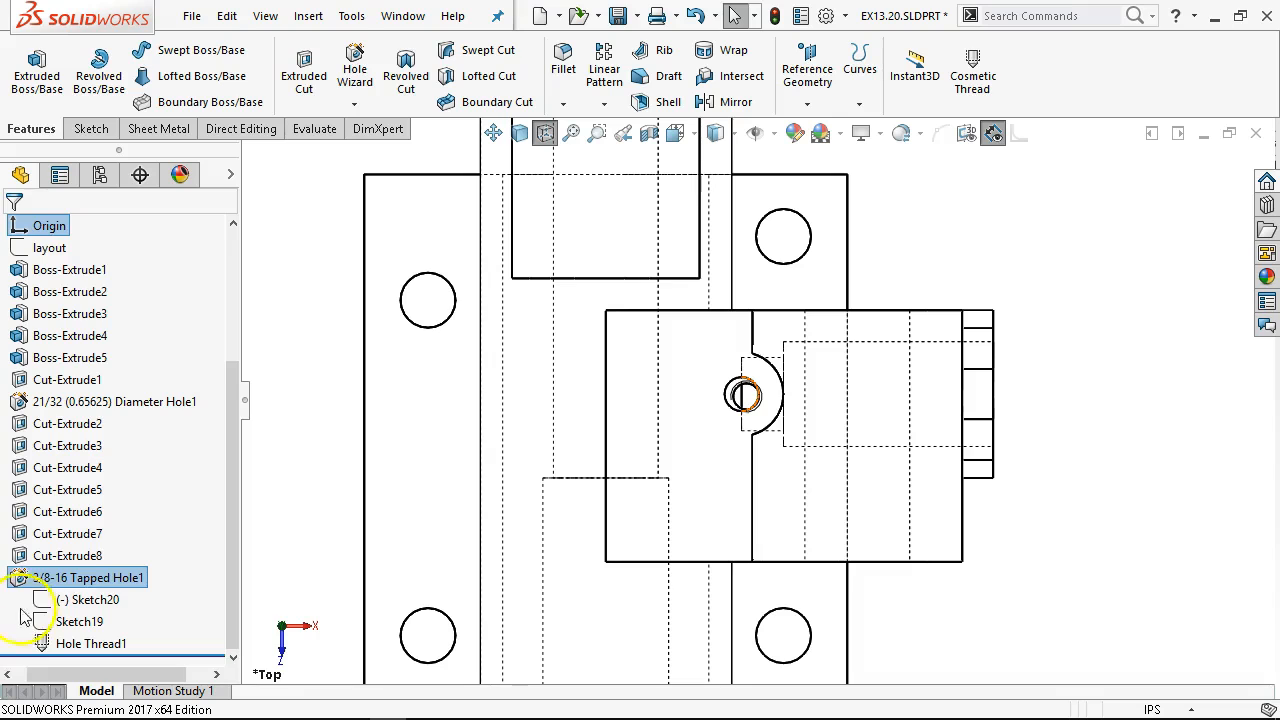
pyautogui.rightClick(88, 599)
pyautogui.click(106, 334)
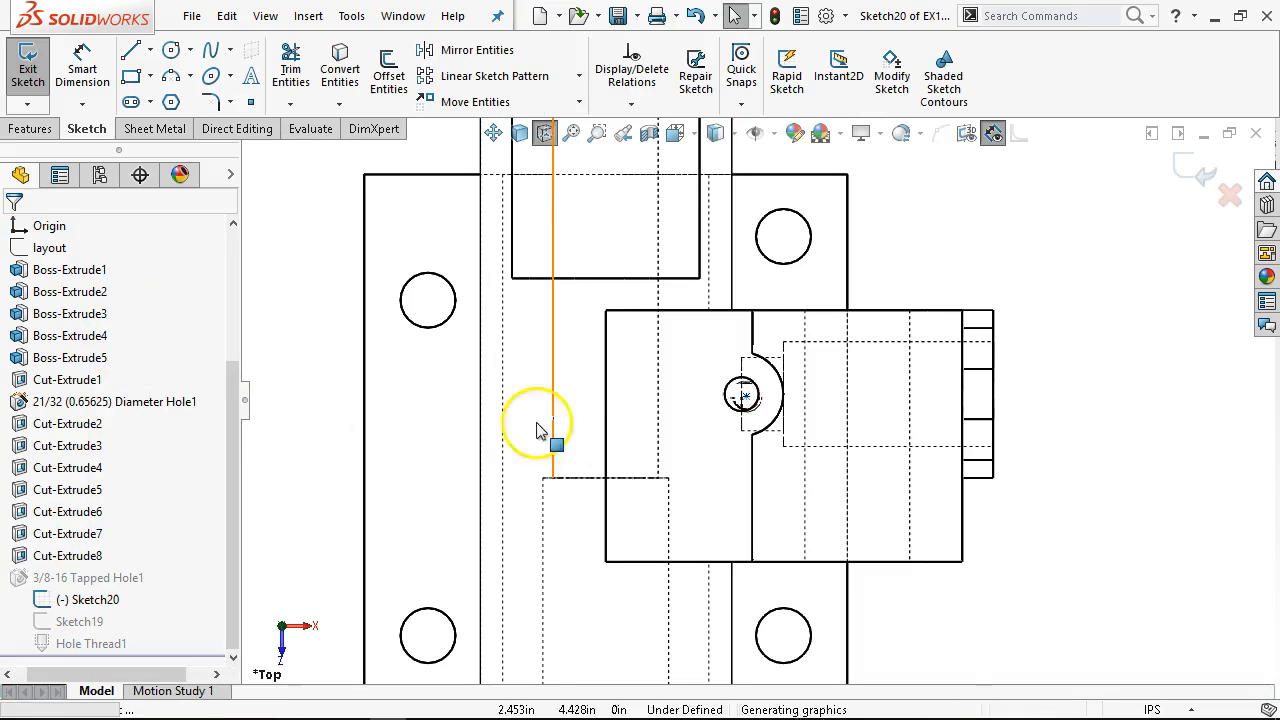
pyautogui.scroll(-5, 714, 409)
pyautogui.click(824, 341)
pyautogui.moveTo(824, 341); pyautogui.dragTo(786, 378)
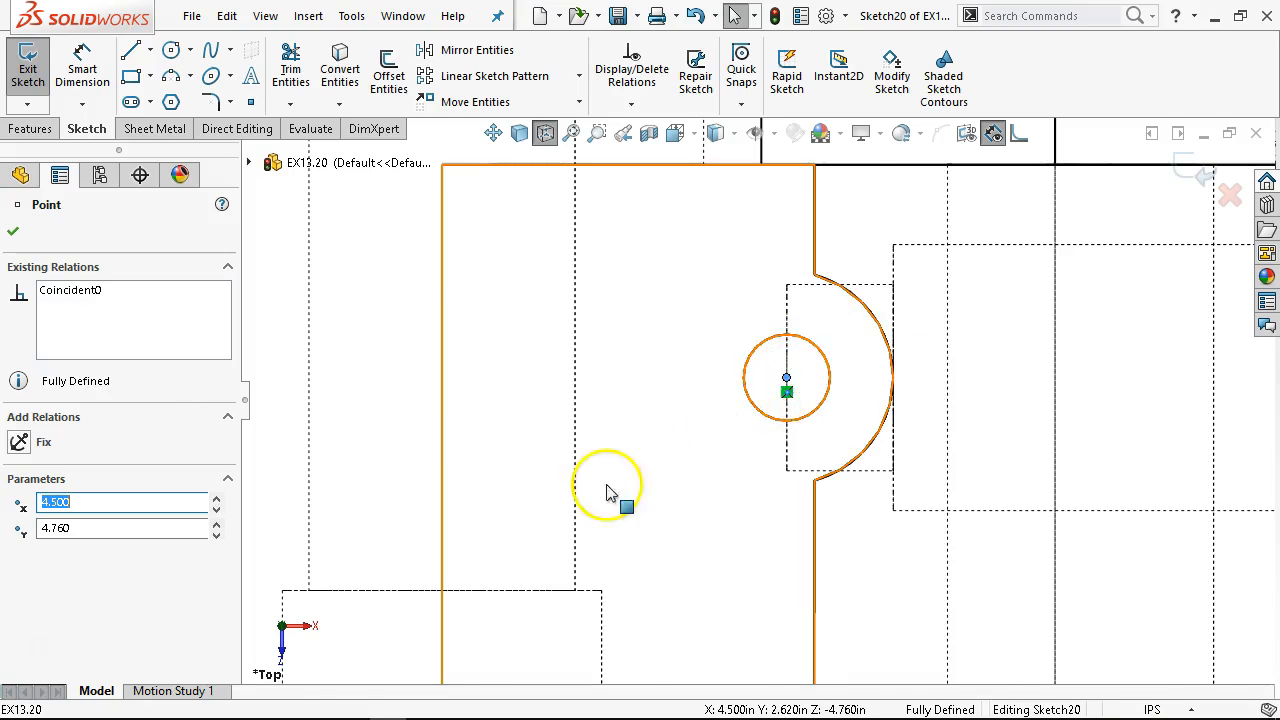
pyautogui.scroll(4, 760, 410)
pyautogui.click(13, 231)
pyautogui.scroll(1, 820, 450)
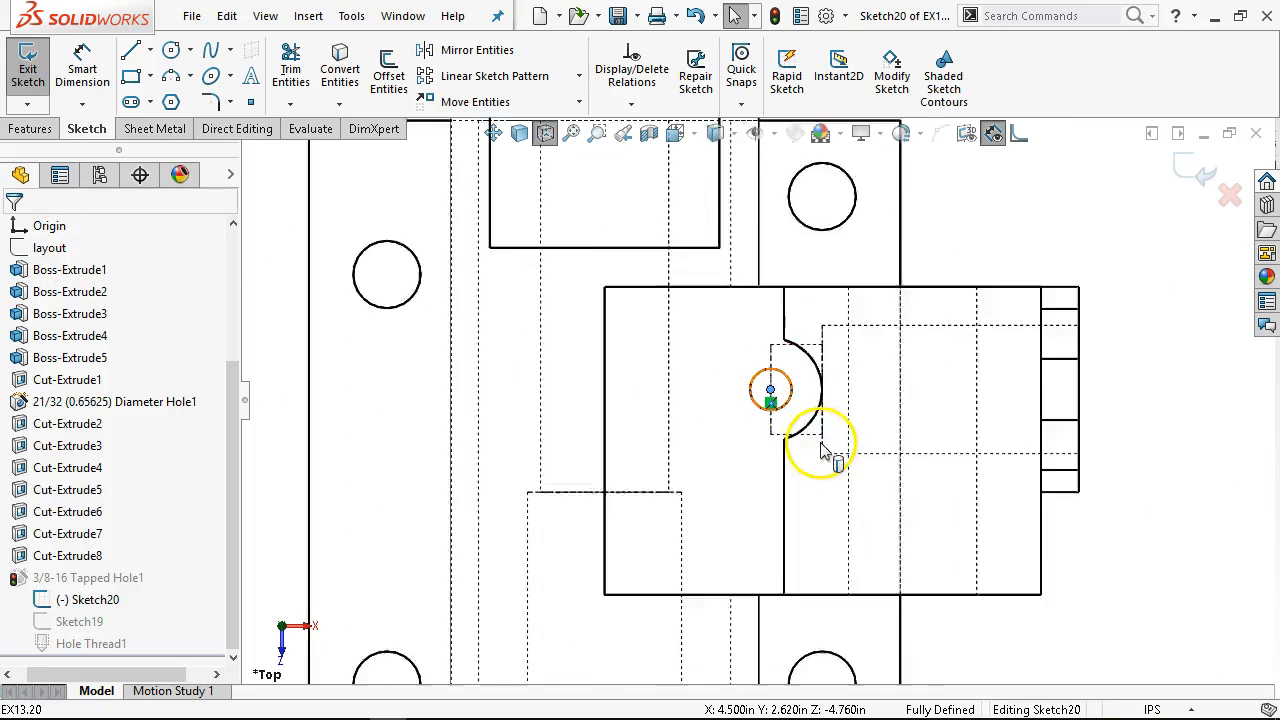
pyautogui.scroll(3, 820, 450)
pyautogui.click(1190, 170)
# Set the blind depth of the side flange's 0.875 in bore cut to 3.25 in
pyautogui.moveTo(903, 405); pyautogui.dragTo(942, 114, button='middle')
pyautogui.moveTo(636, 464); pyautogui.dragTo(570, 445, button='middle')
pyautogui.click(55, 556)
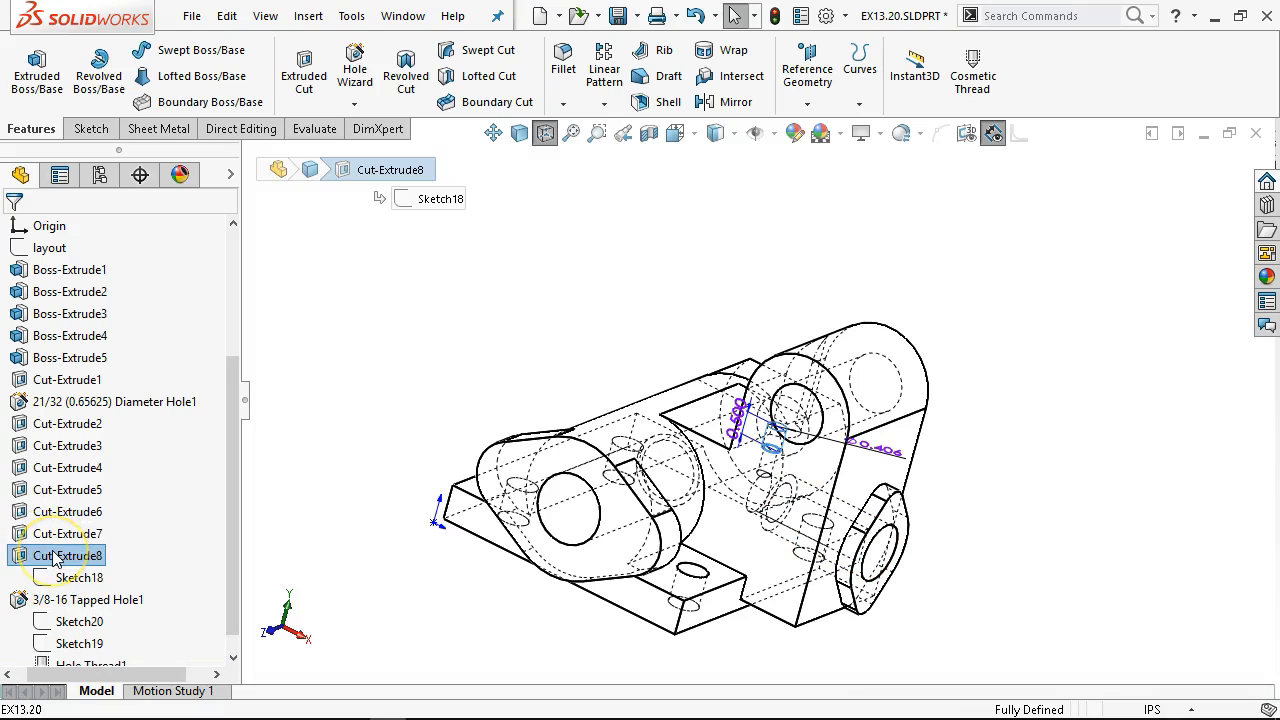
pyautogui.click(45, 536)
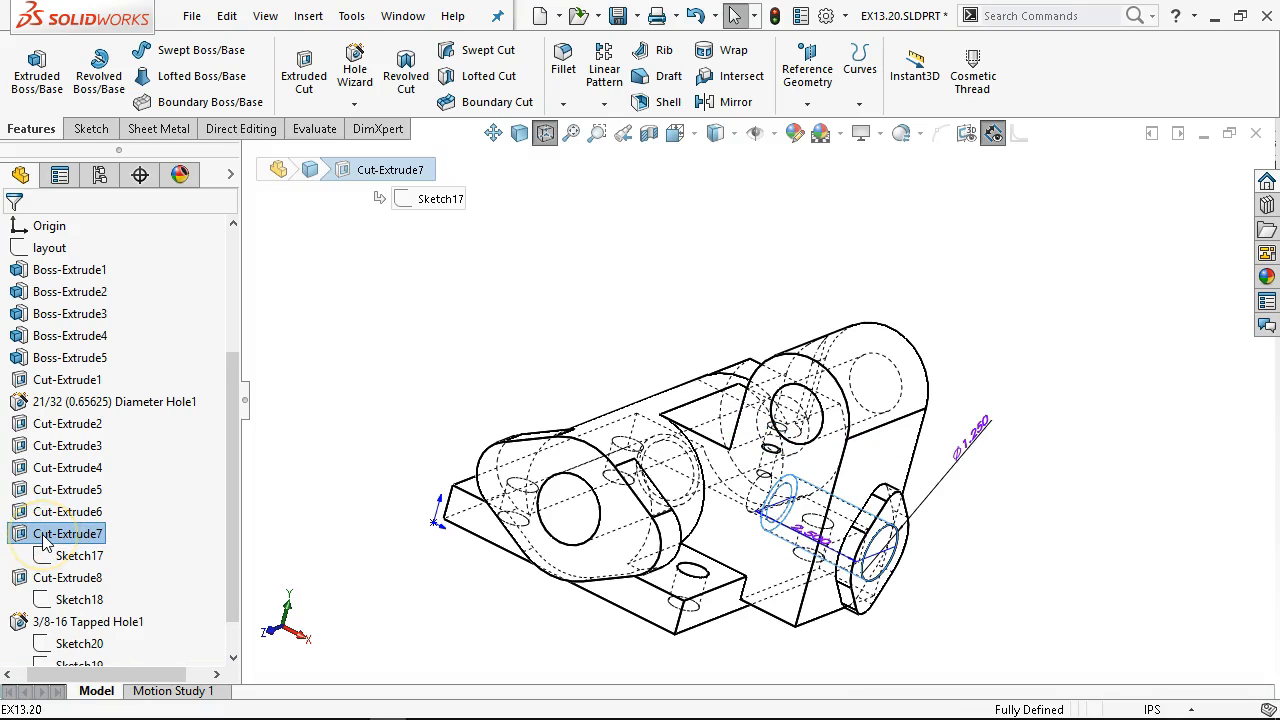
pyautogui.click(55, 511)
pyautogui.moveTo(861, 515); pyautogui.dragTo(820, 582, button='middle')
pyautogui.scroll(-2, 783, 581)
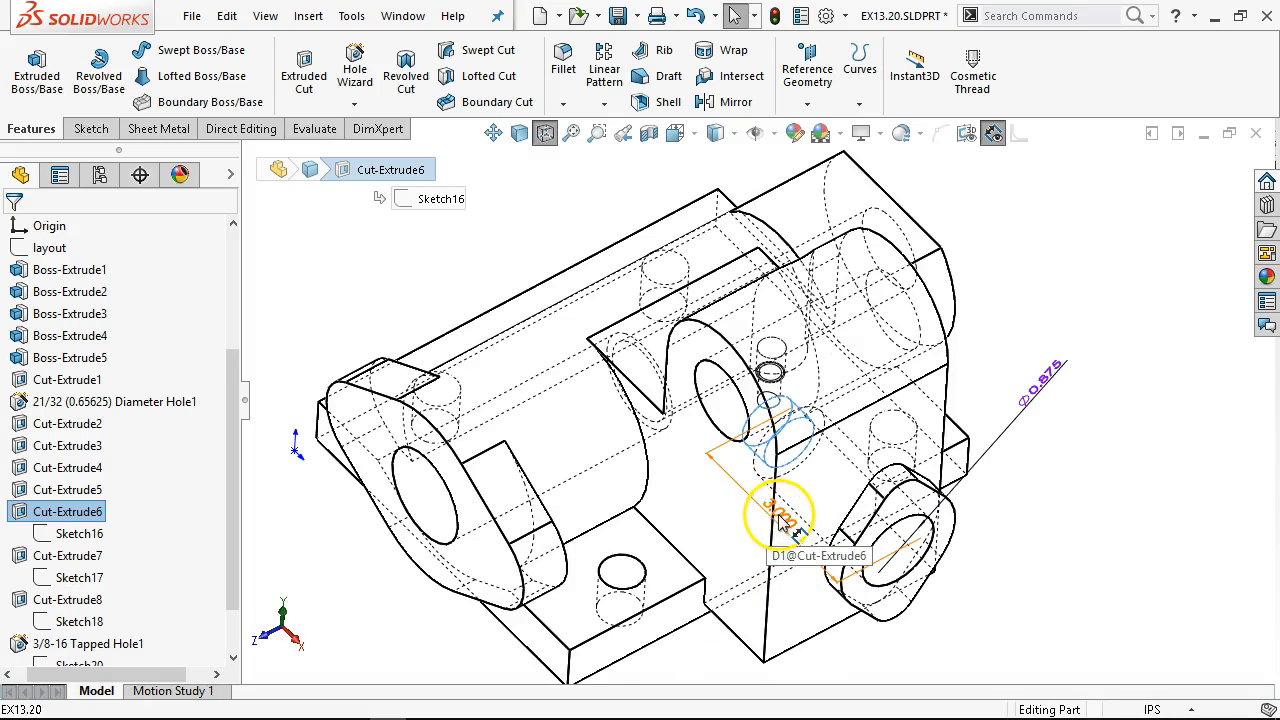
pyautogui.doubleClick(775, 515)
pyautogui.write('3.25')
pyautogui.press('Return')
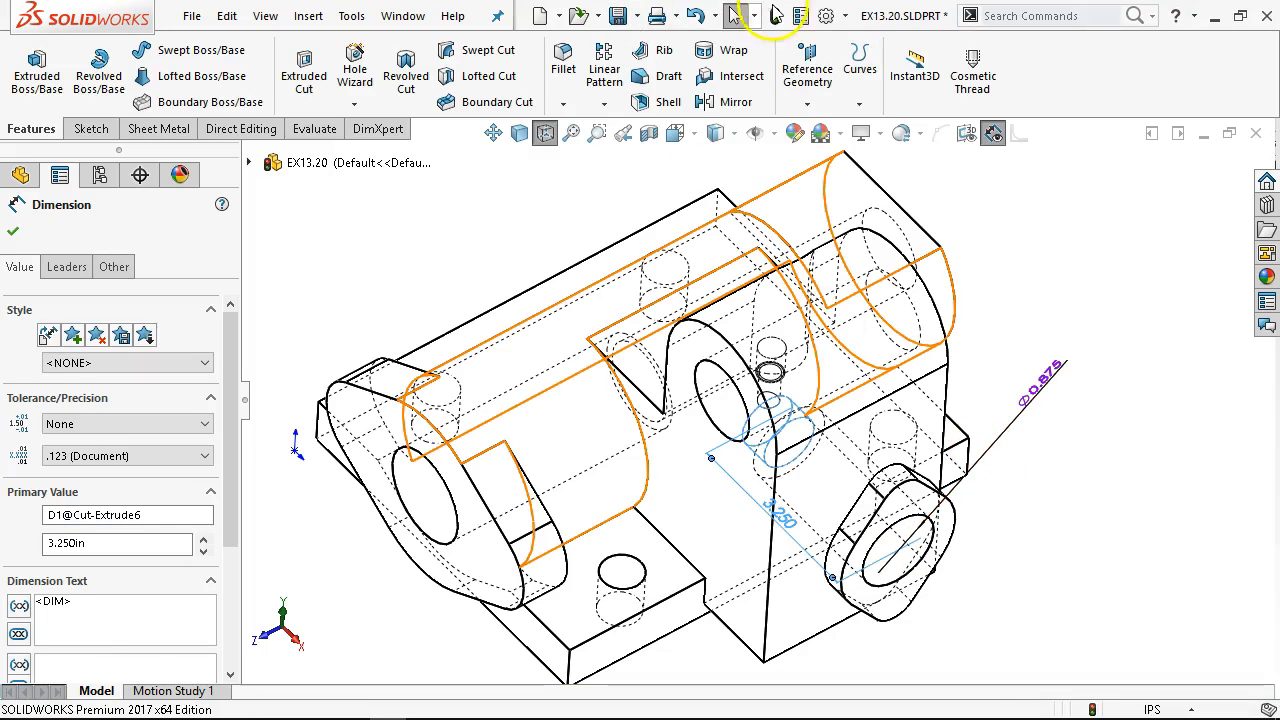
# Rebuild the part and check the side flange's bores and the tapped hole from the top and isometric views
pyautogui.click(734, 16)
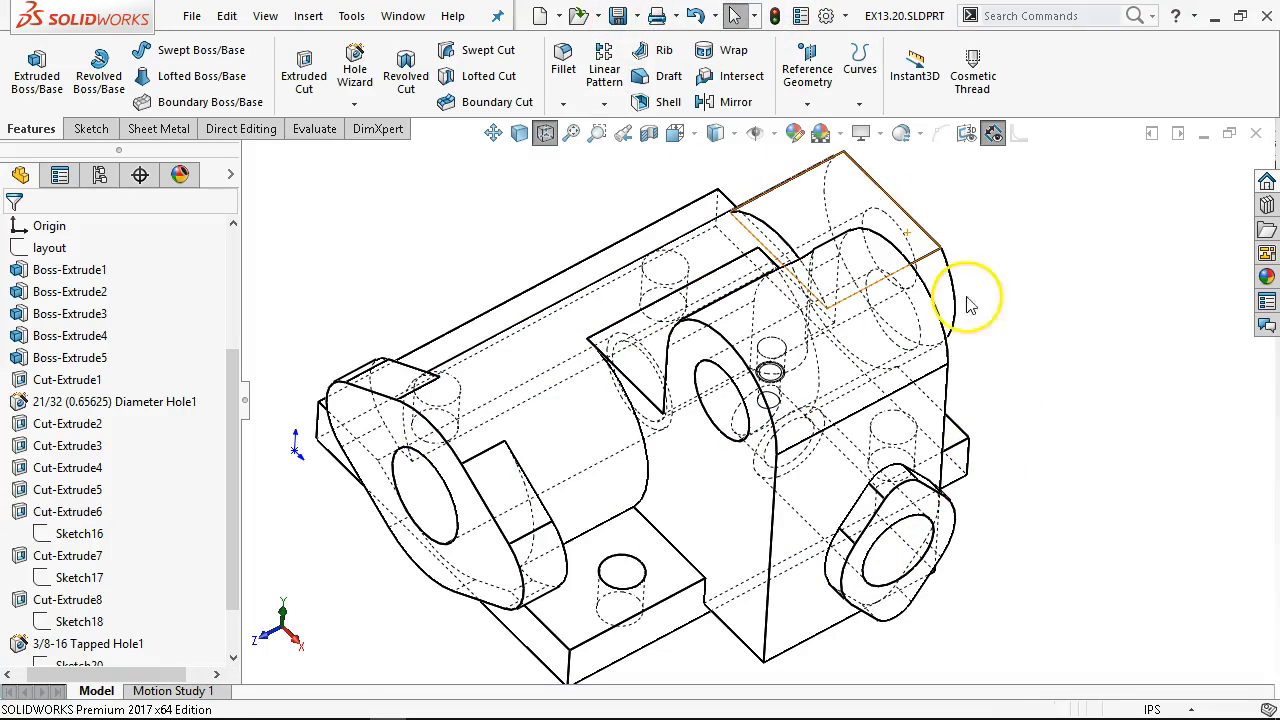
pyautogui.hotkey('ctrl', '5')
pyautogui.scroll(-5, 886, 366)
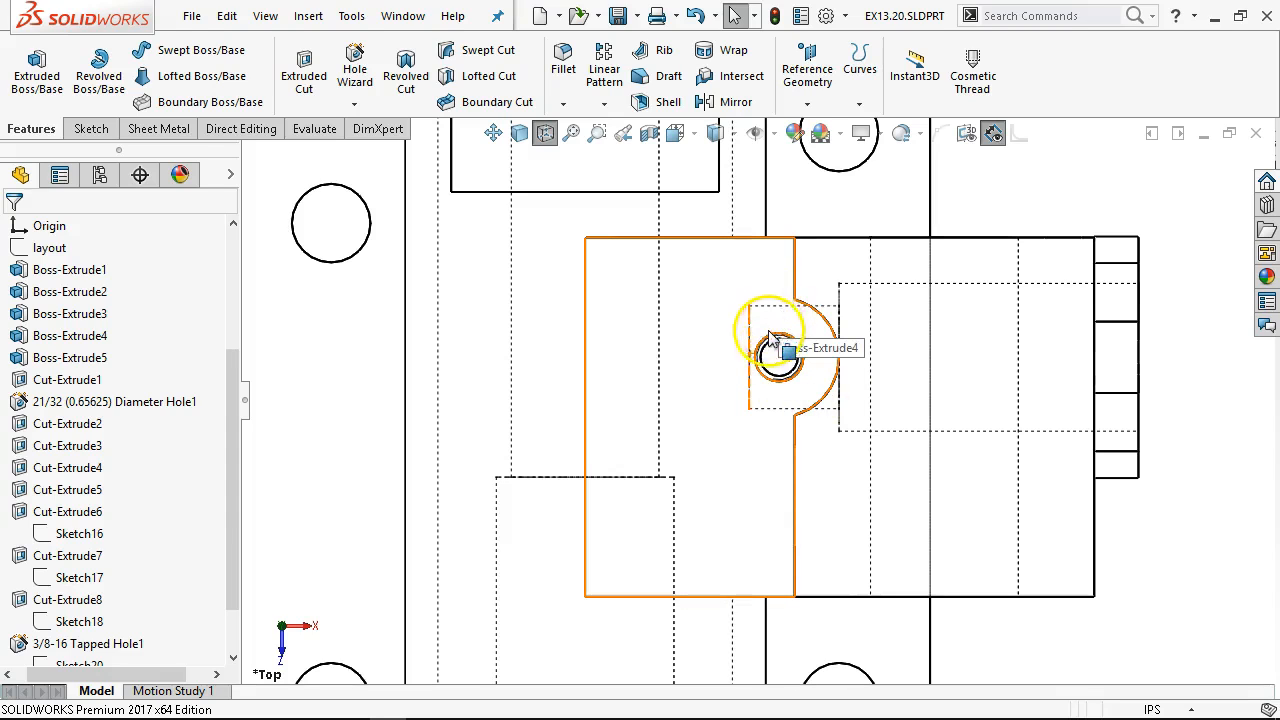
pyautogui.moveTo(1114, 429); pyautogui.dragTo(1080, 190, button='middle')
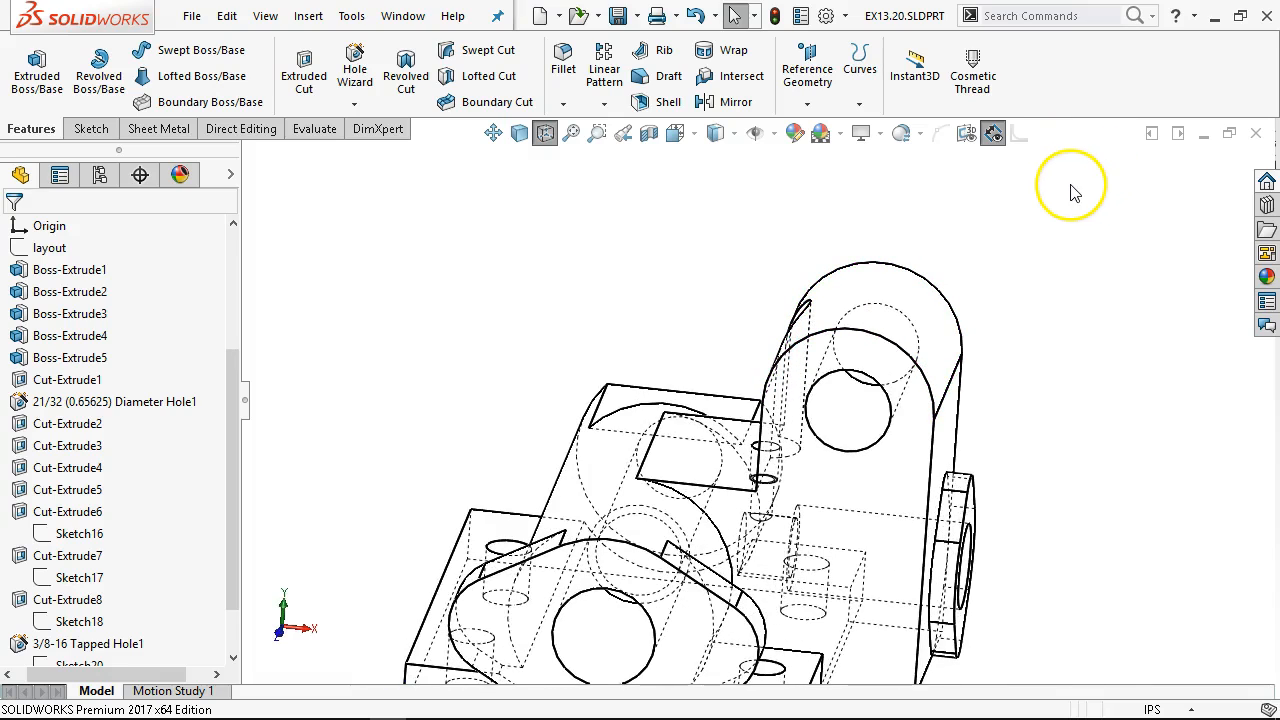
pyautogui.hotkey('ctrl', '7')
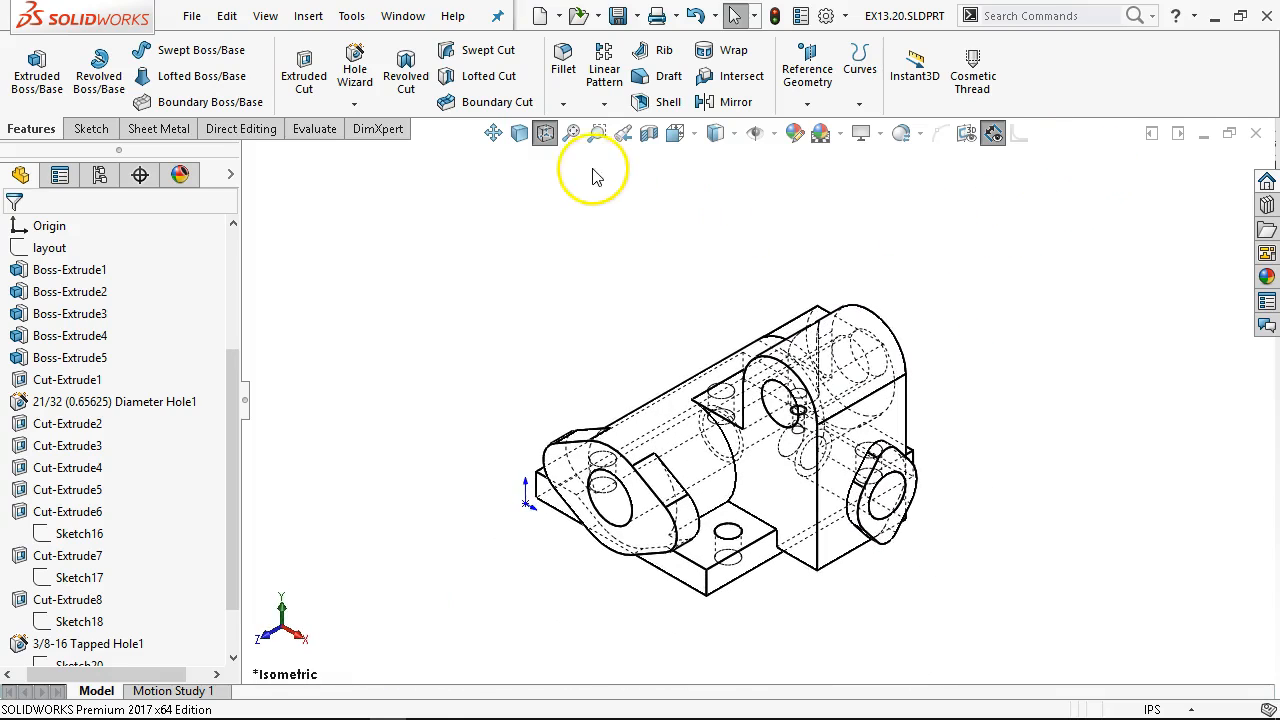
# Switch the model to shaded display with edges and consult the exercise drawing for the remaining tapped holes
pyautogui.click(520, 134)
pyautogui.moveTo(590, 318); pyautogui.dragTo(660, 275, button='middle')
pyautogui.press('f')
pyautogui.hotkey('ctrl', '1')
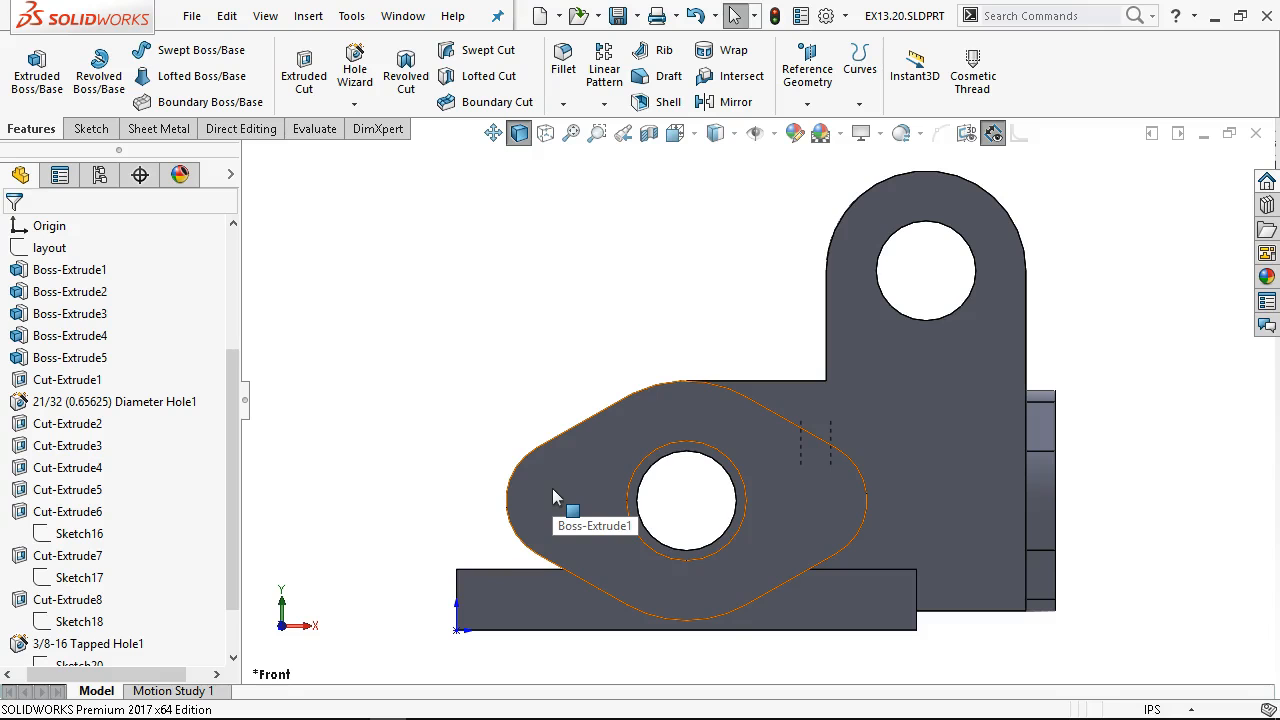
pyautogui.click(425, 705)
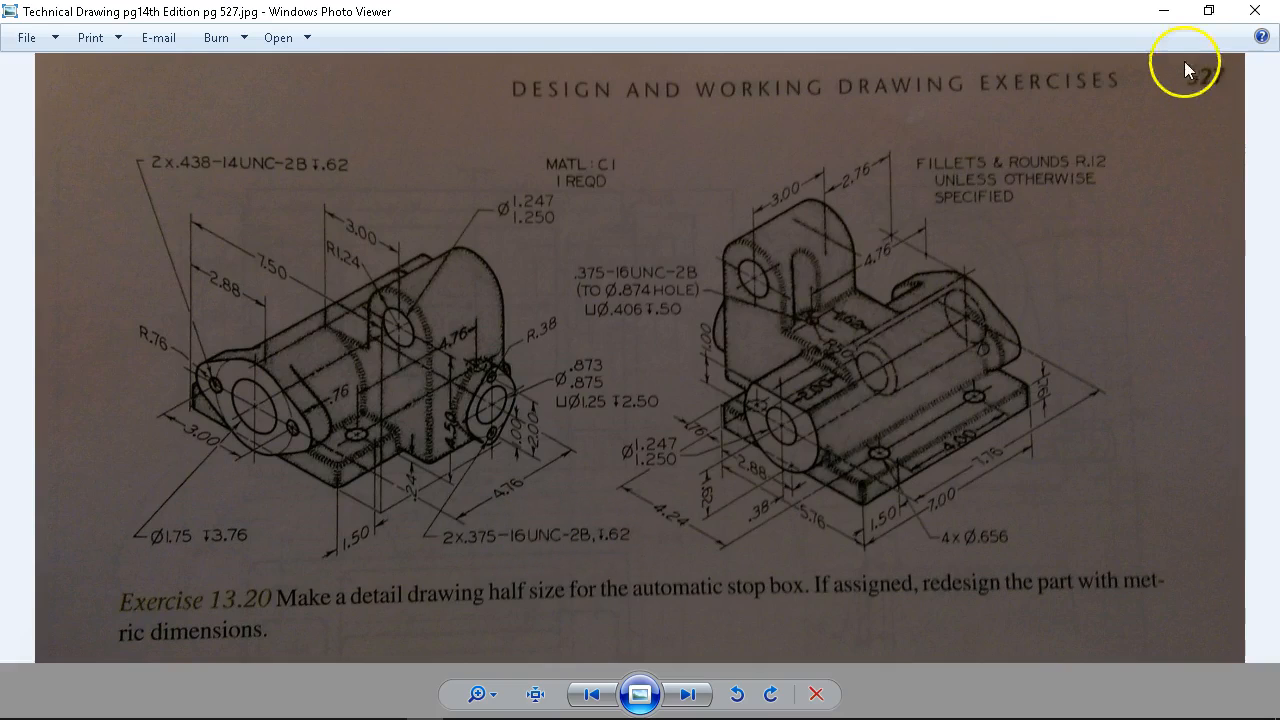
pyautogui.click(1166, 12)
# Start a Hole Wizard hole on the outer face of the diamond-shaped side flange
pyautogui.moveTo(1022, 432); pyautogui.dragTo(906, 575, button='middle')
pyautogui.moveTo(937, 495); pyautogui.dragTo(863, 466, button='middle')
pyautogui.click(748, 565)
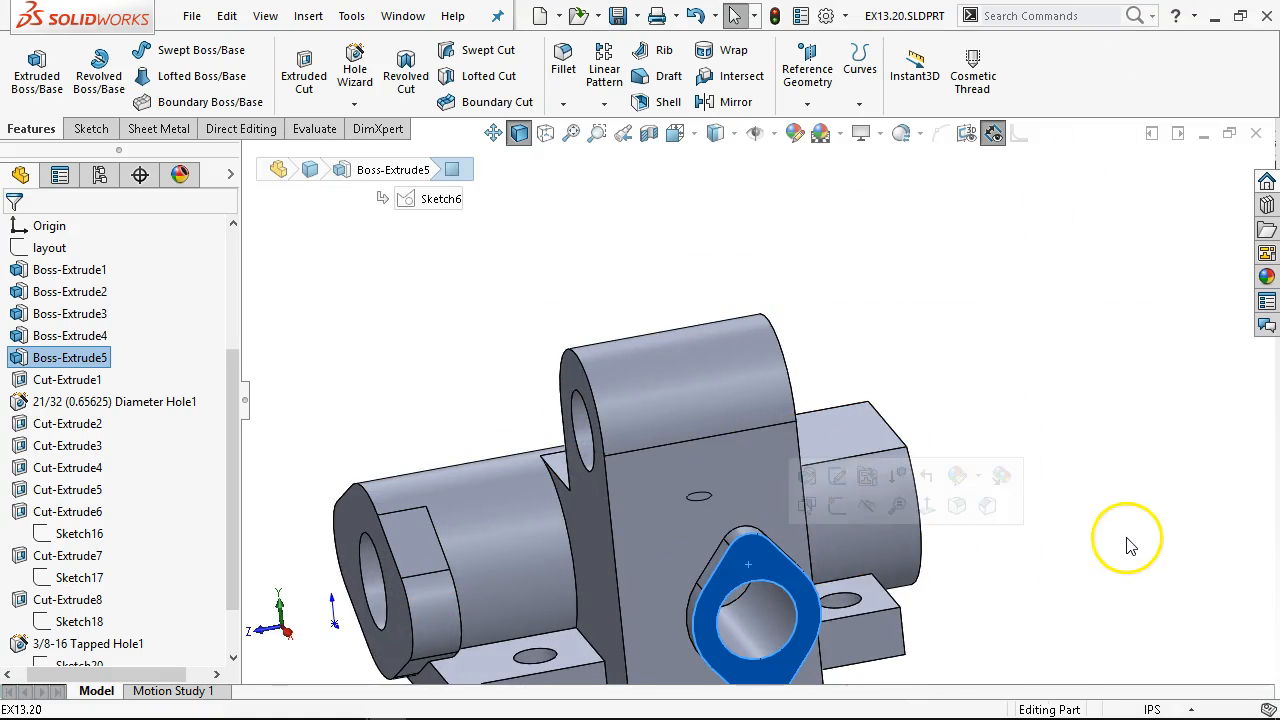
pyautogui.hotkey('ctrl', '8')
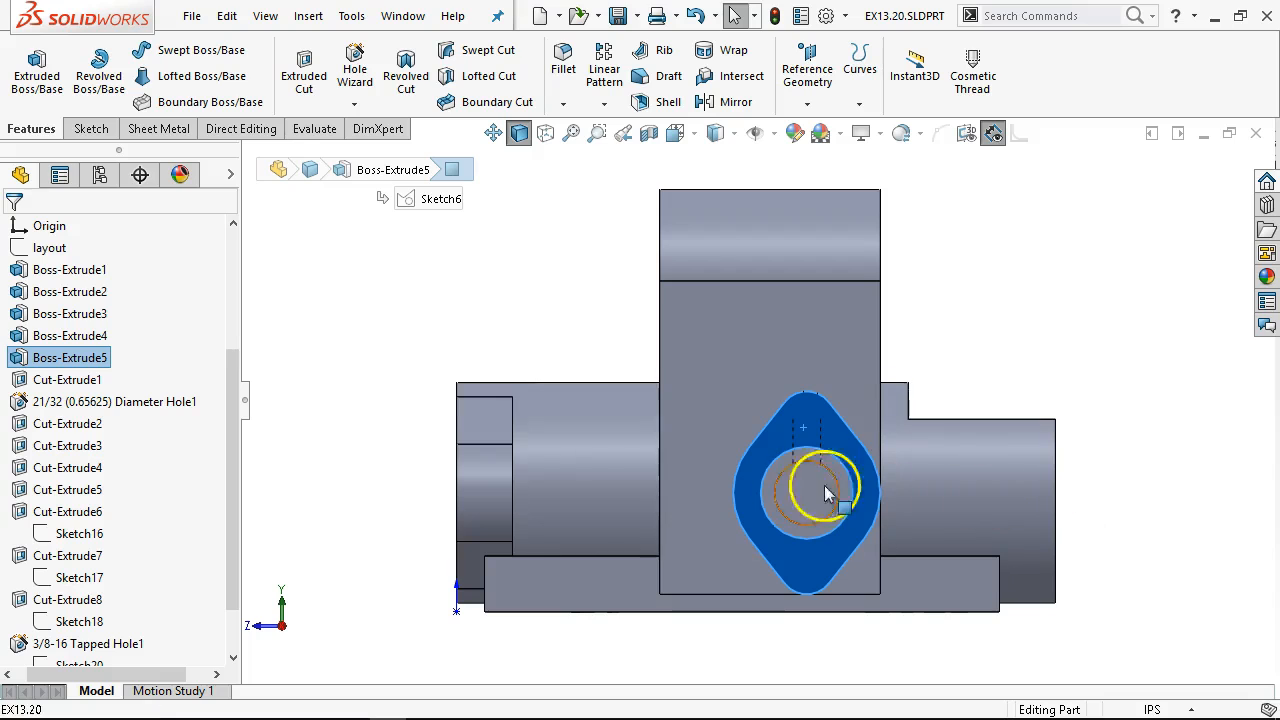
pyautogui.click(814, 432)
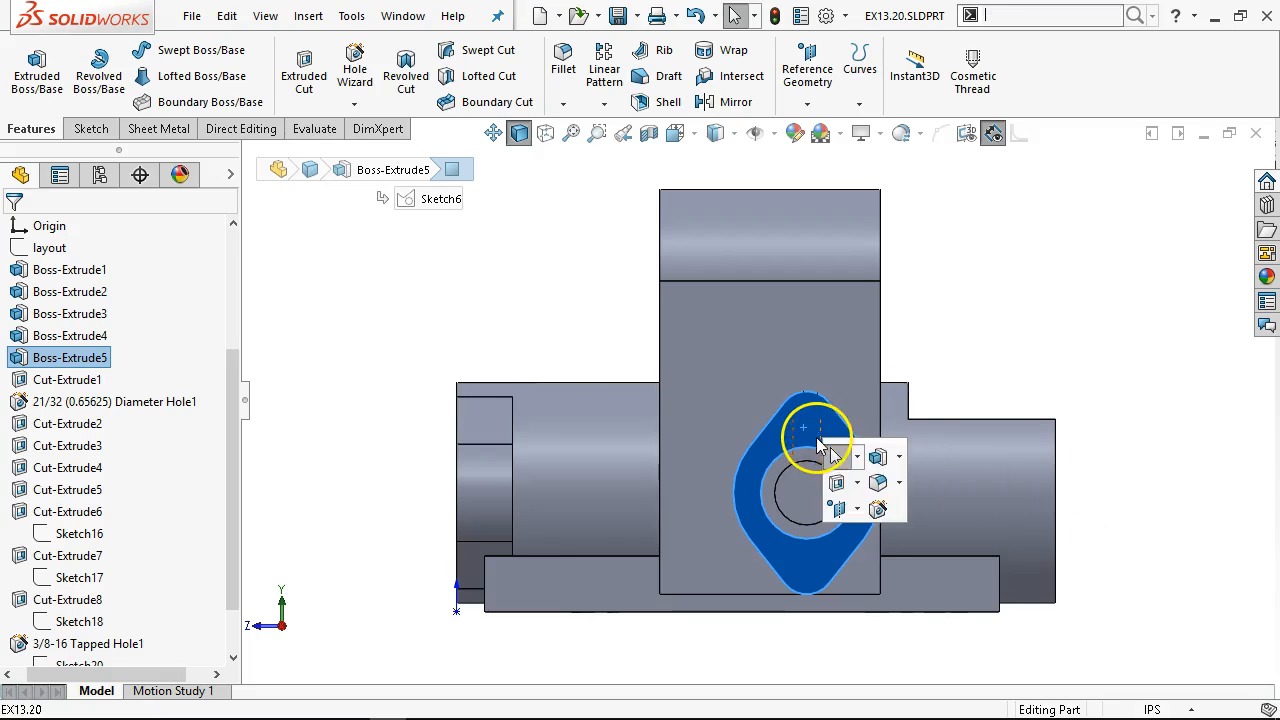
pyautogui.click(878, 512)
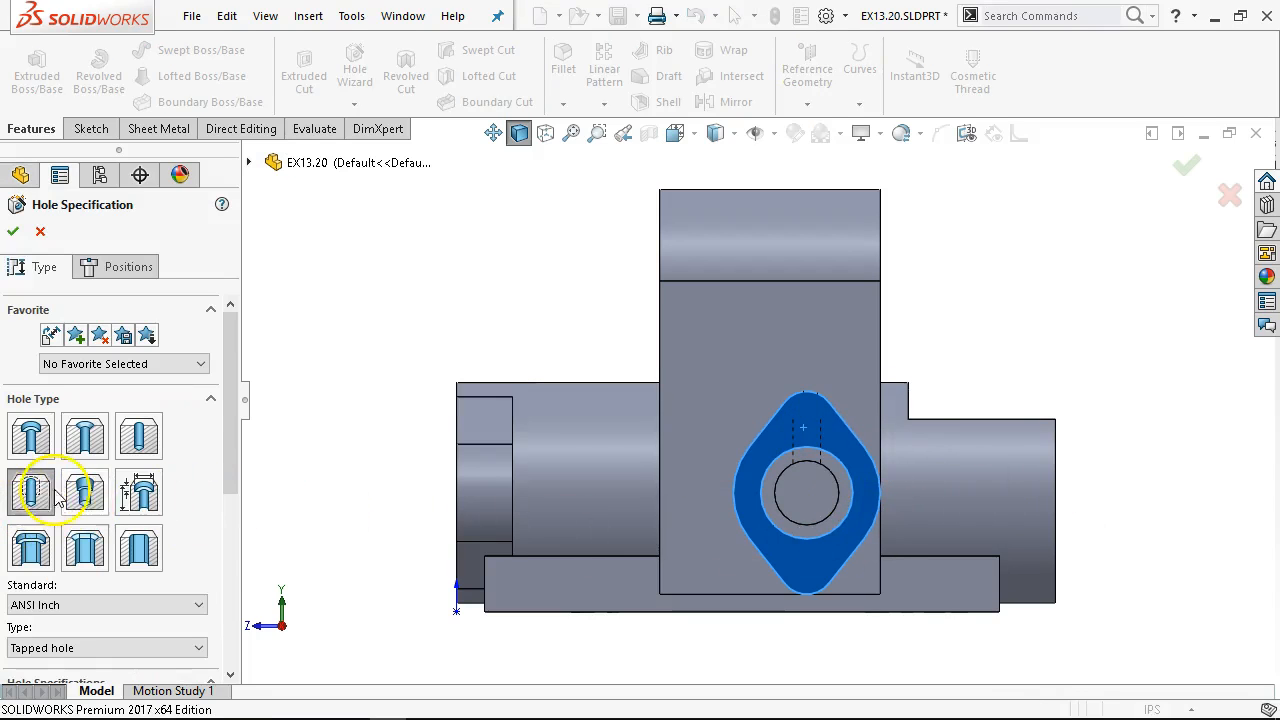
# Define a 3/8-16 tapped hole with a Blind end condition, a 0.62 in thread depth and a 0.88 in hole depth
pyautogui.moveTo(233, 406); pyautogui.dragTo(250, 514)
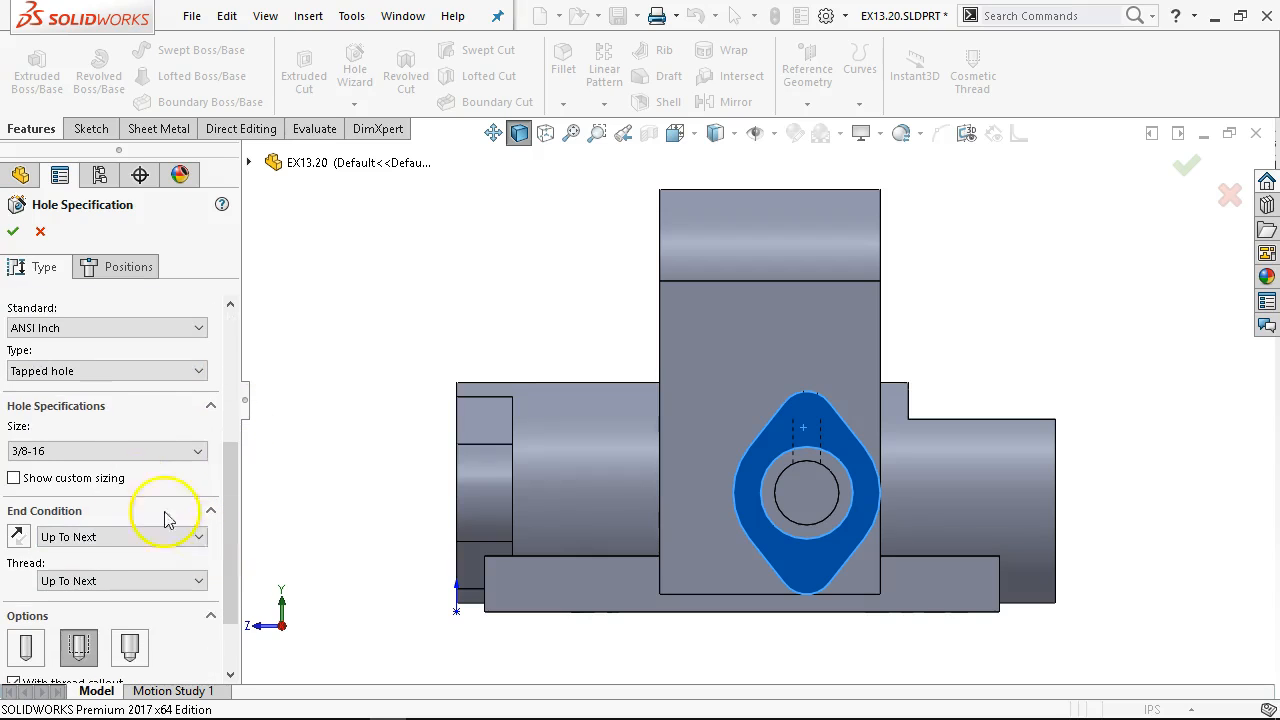
pyautogui.click(117, 537)
pyautogui.click(114, 552)
pyautogui.doubleClick(114, 562)
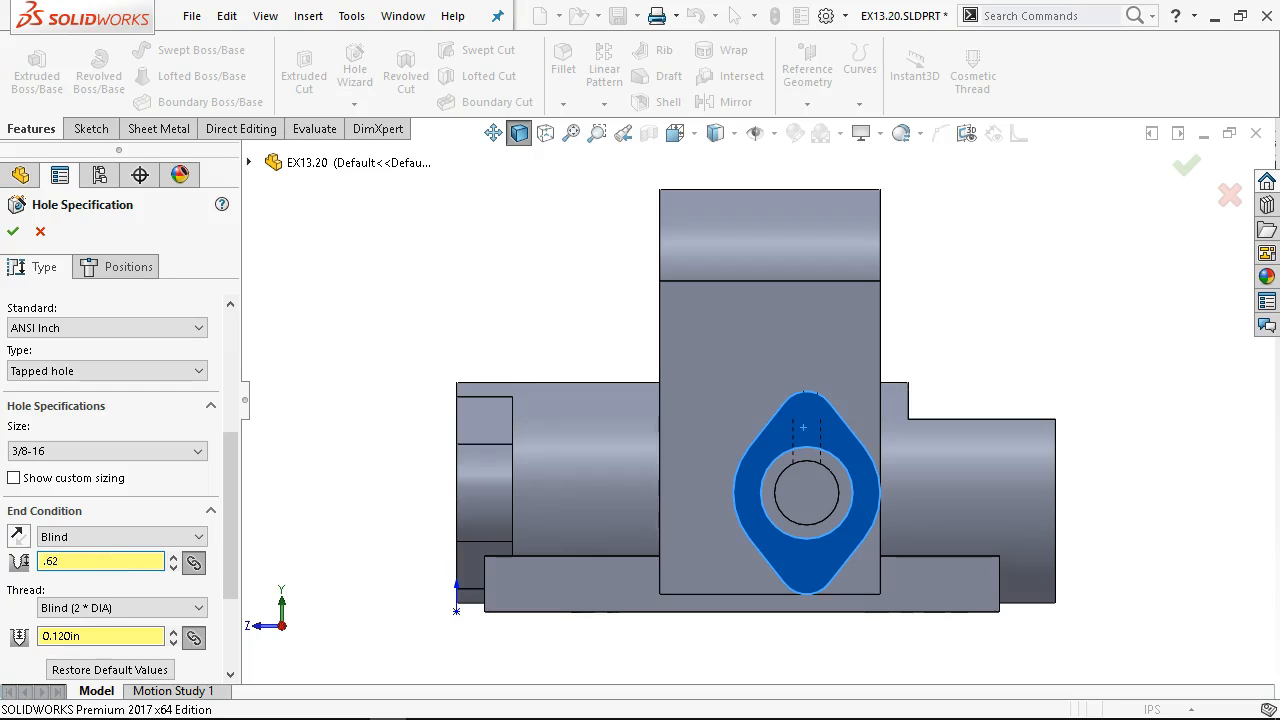
pyautogui.press('Return')
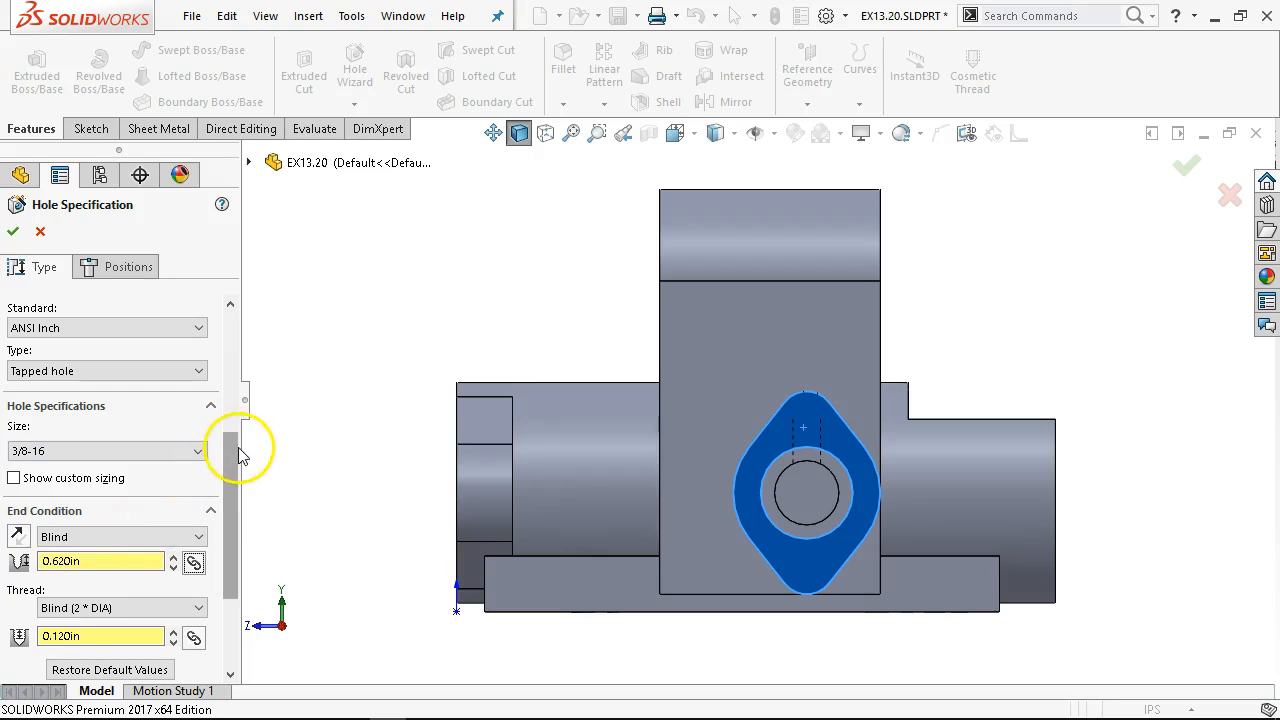
pyautogui.moveTo(220, 479); pyautogui.dragTo(232, 558)
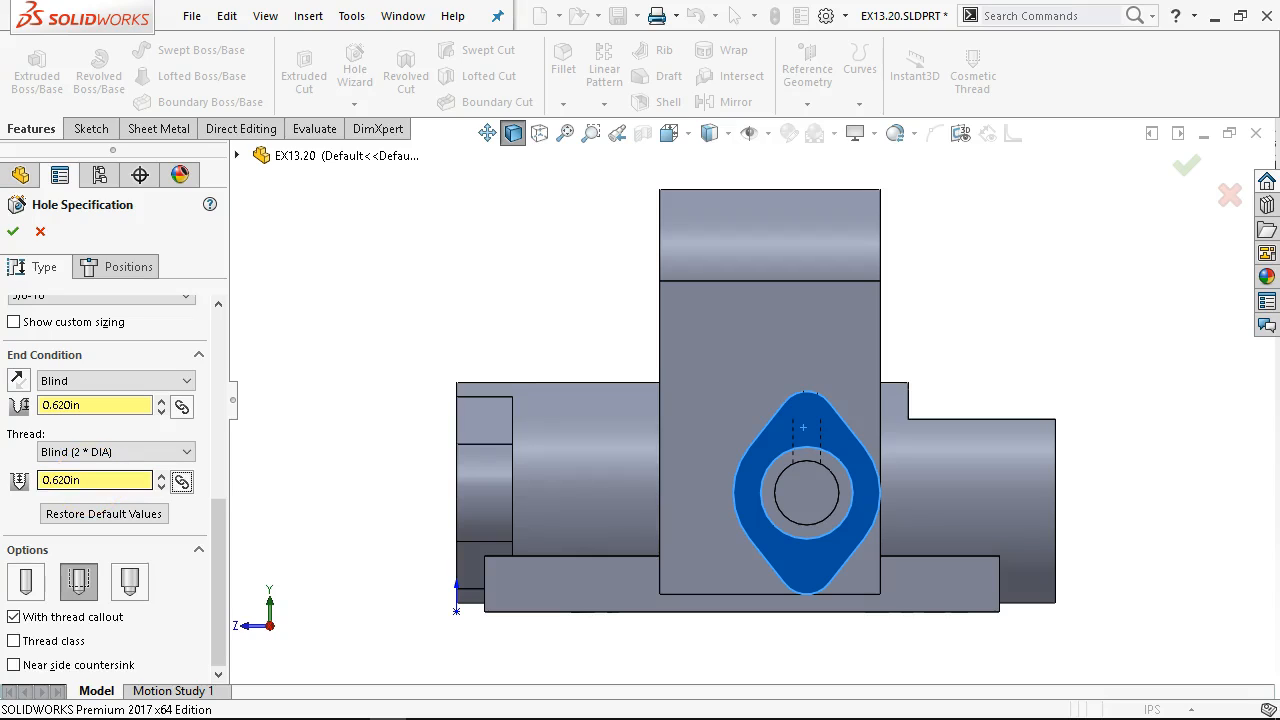
pyautogui.doubleClick(82, 404)
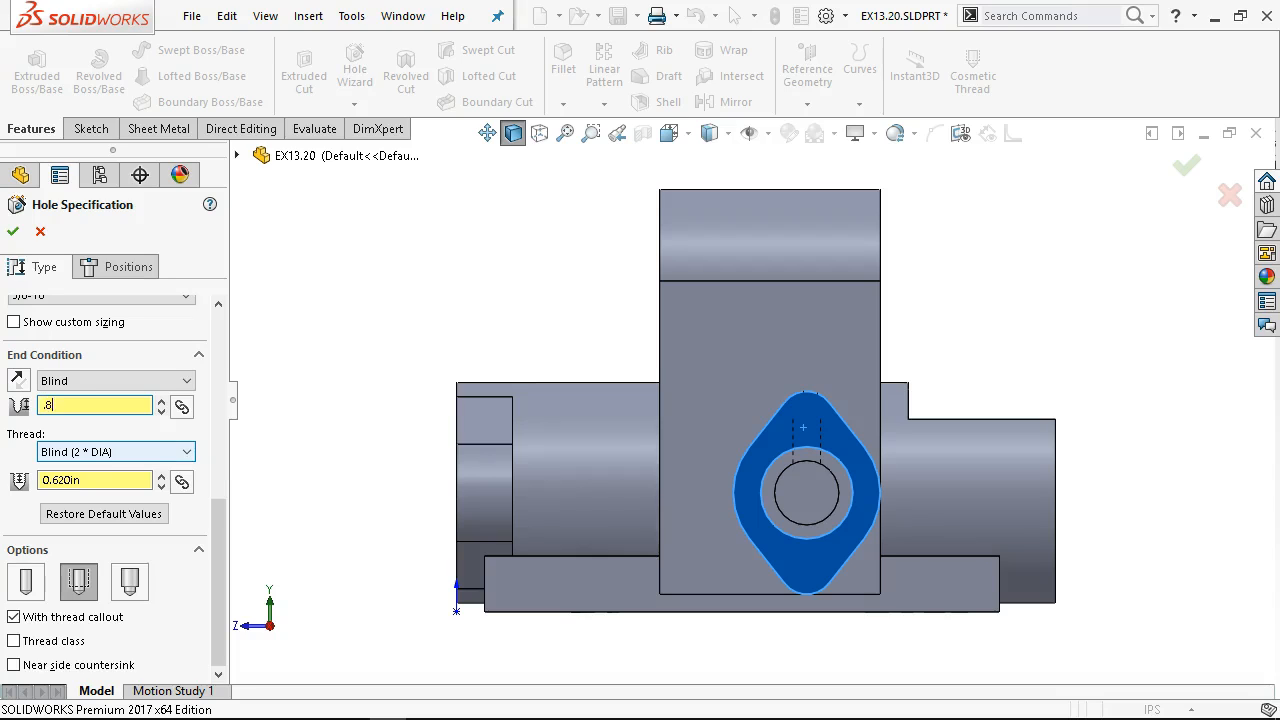
# Place the two tapped holes at the arc centres of the side flange's upper and lower ends and create them
pyautogui.click(140, 267)
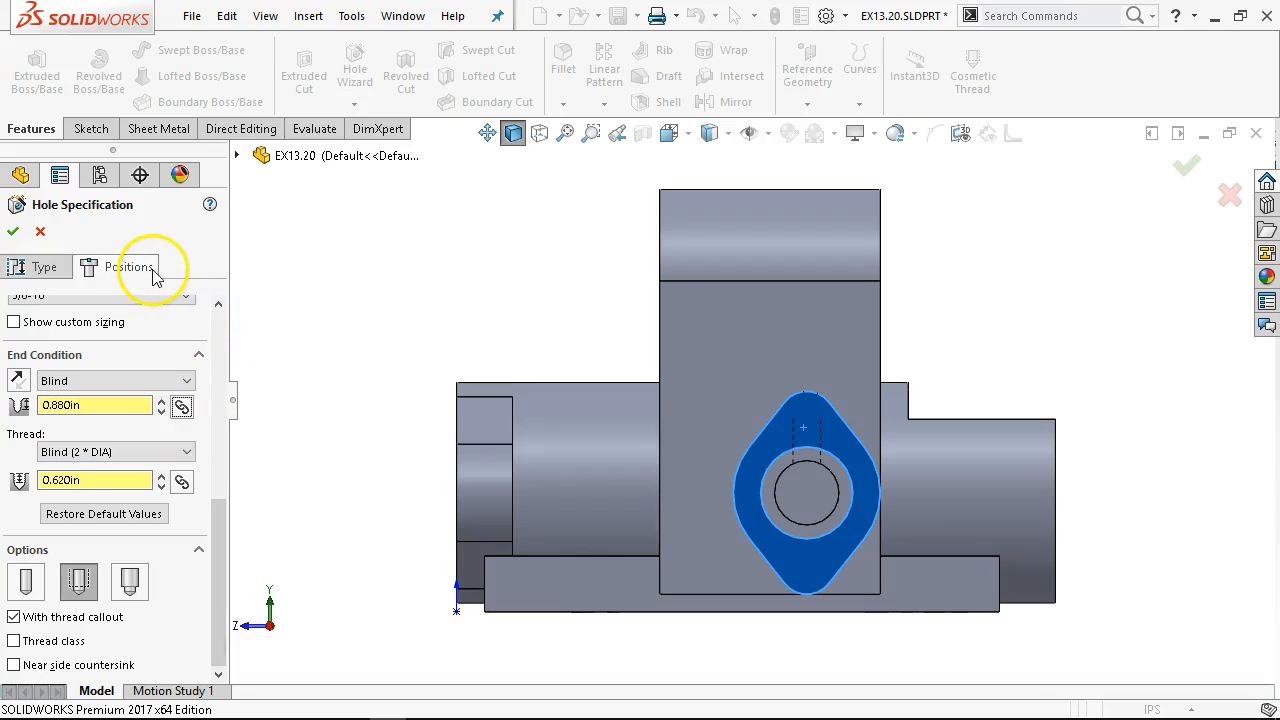
pyautogui.click(807, 420)
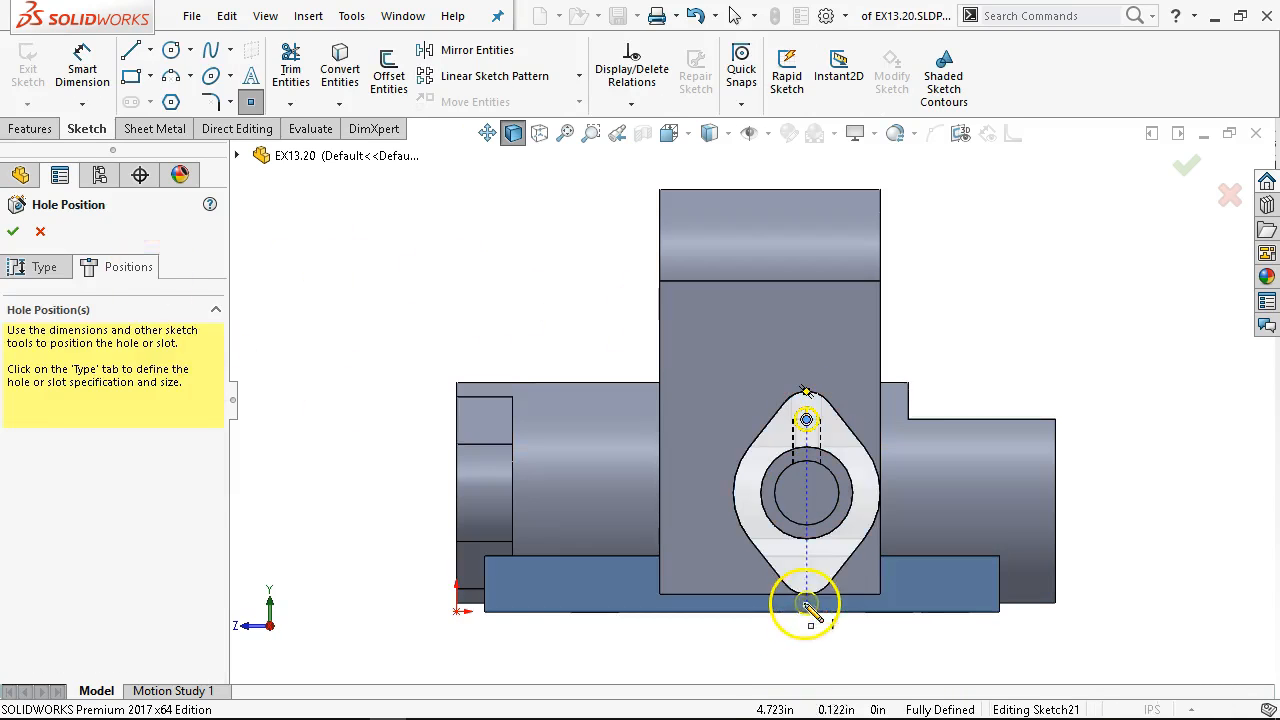
pyautogui.click(807, 566)
pyautogui.rightClick(1060, 248)
pyautogui.click(1104, 252)
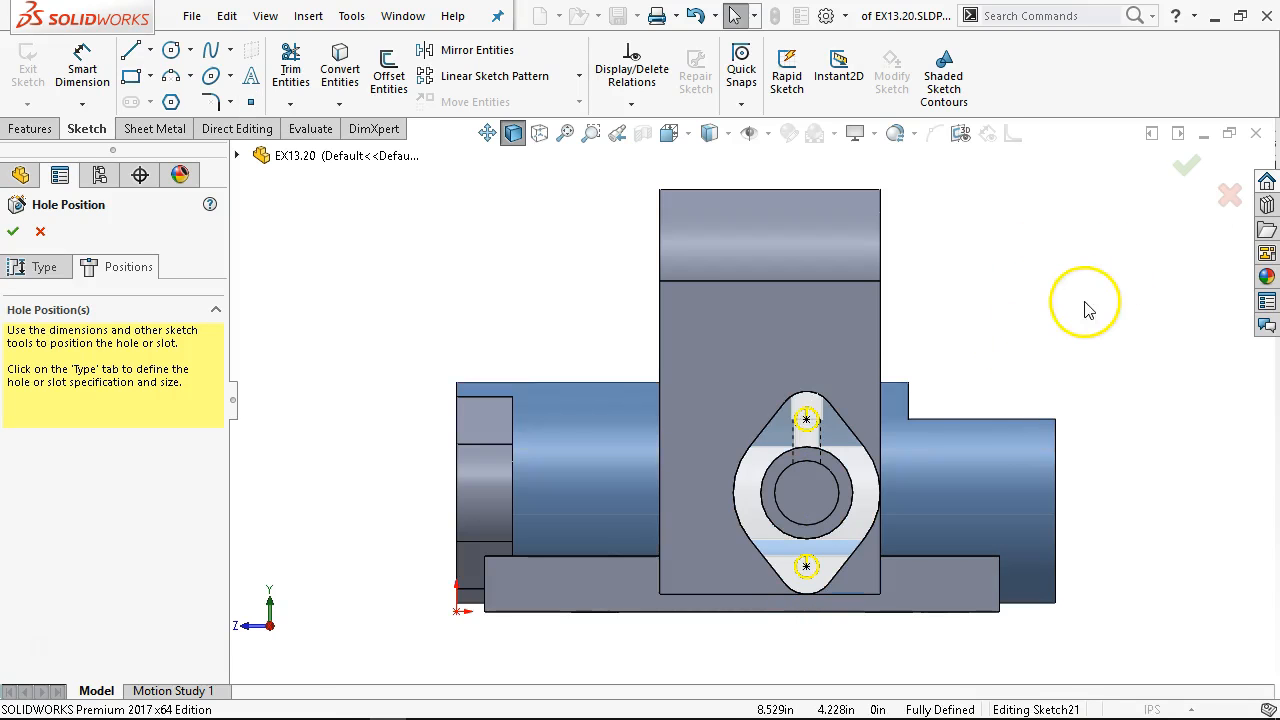
pyautogui.click(1185, 166)
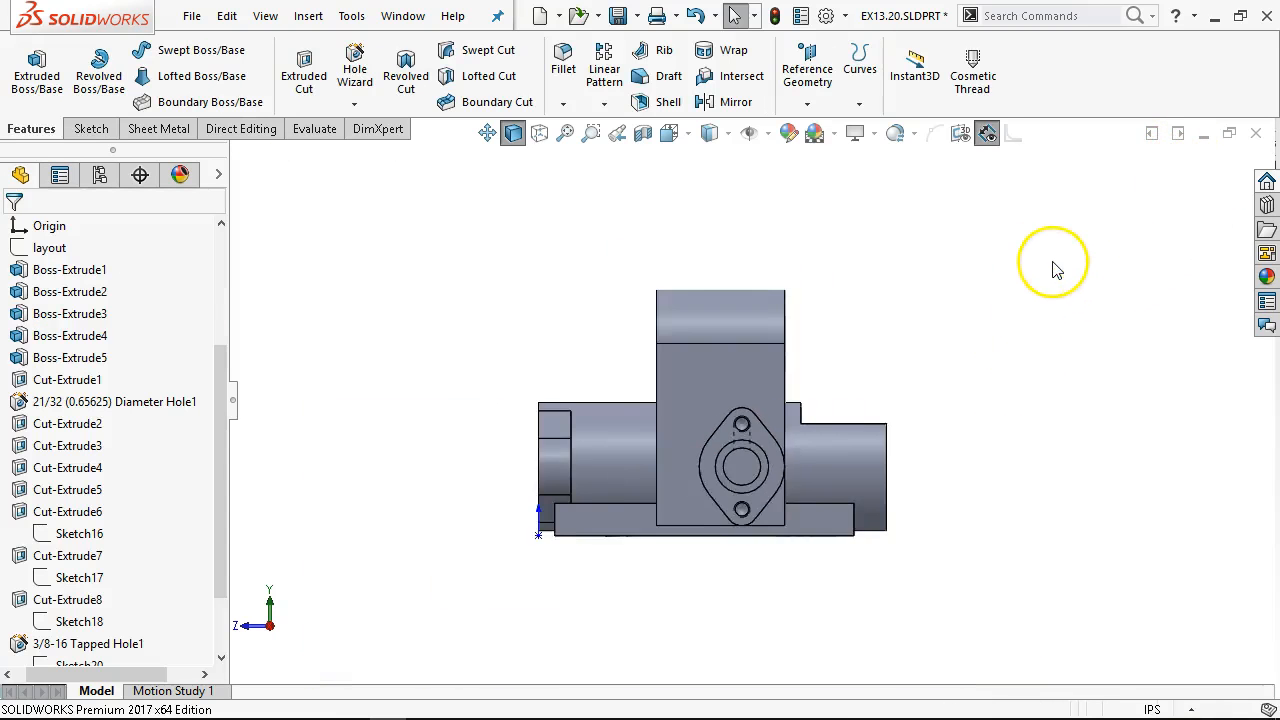
# Fillet the two curved edges where the long cylinder meets the back of the front flange with a 0.12 in radius
pyautogui.scroll(-2, 1110, 390)
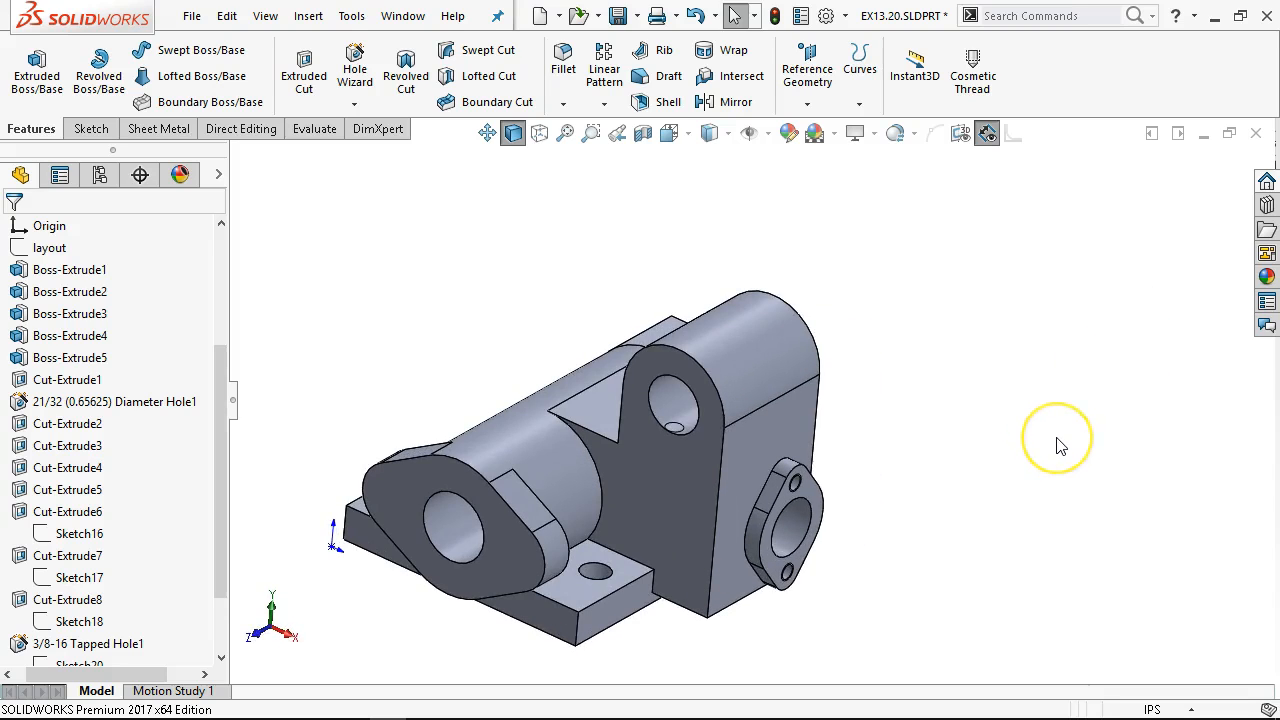
pyautogui.hotkey('ctrl', '7')
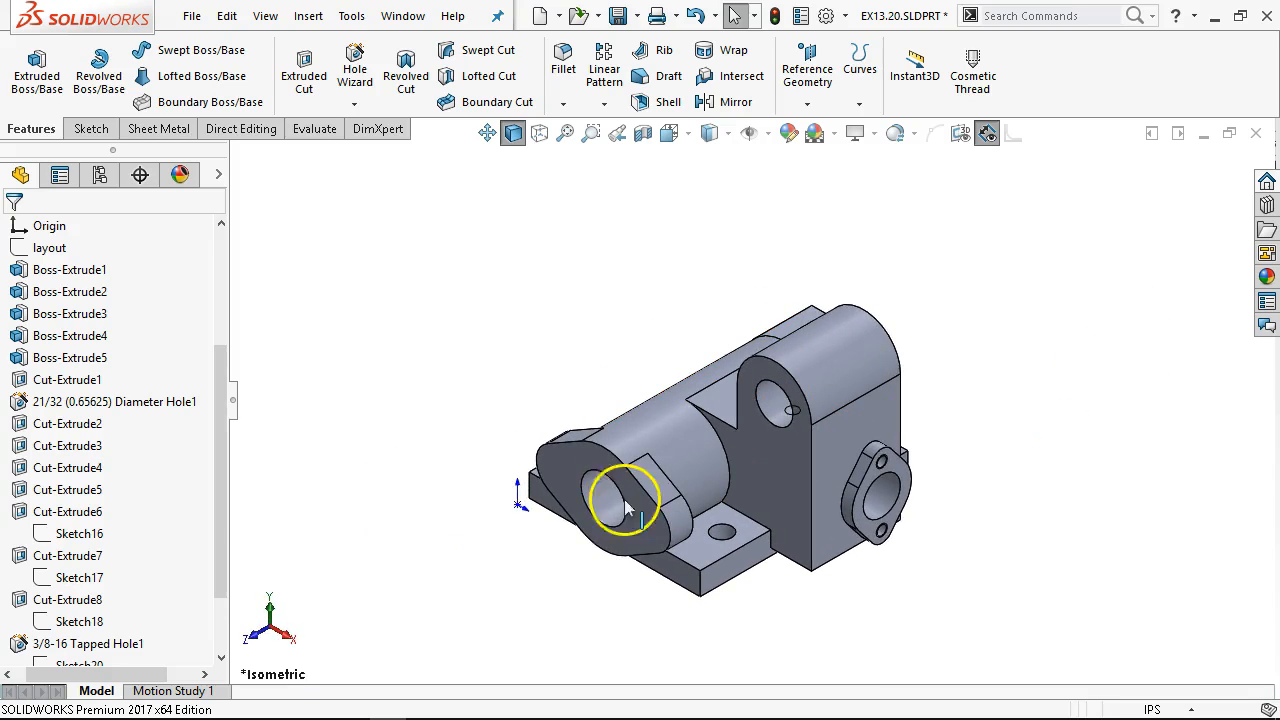
pyautogui.click(8, 513)
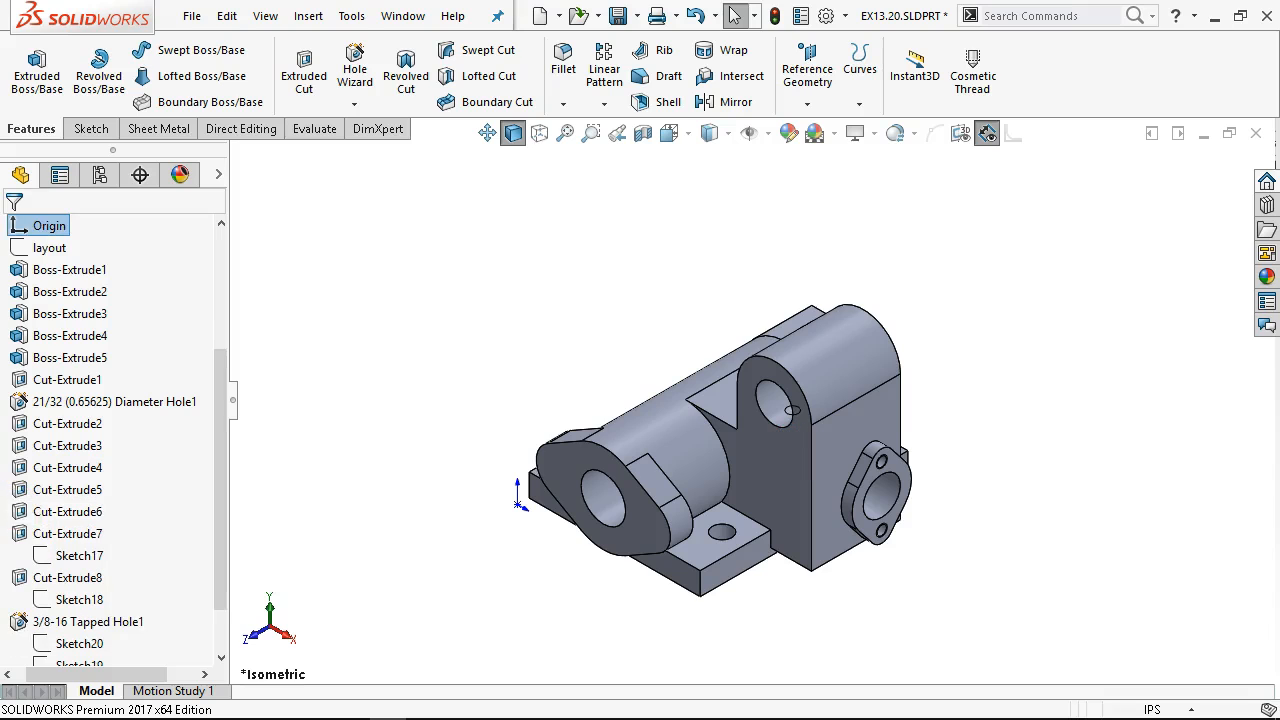
pyautogui.moveTo(401, 507); pyautogui.dragTo(500, 457, button='middle')
pyautogui.scroll(-5, 591, 471)
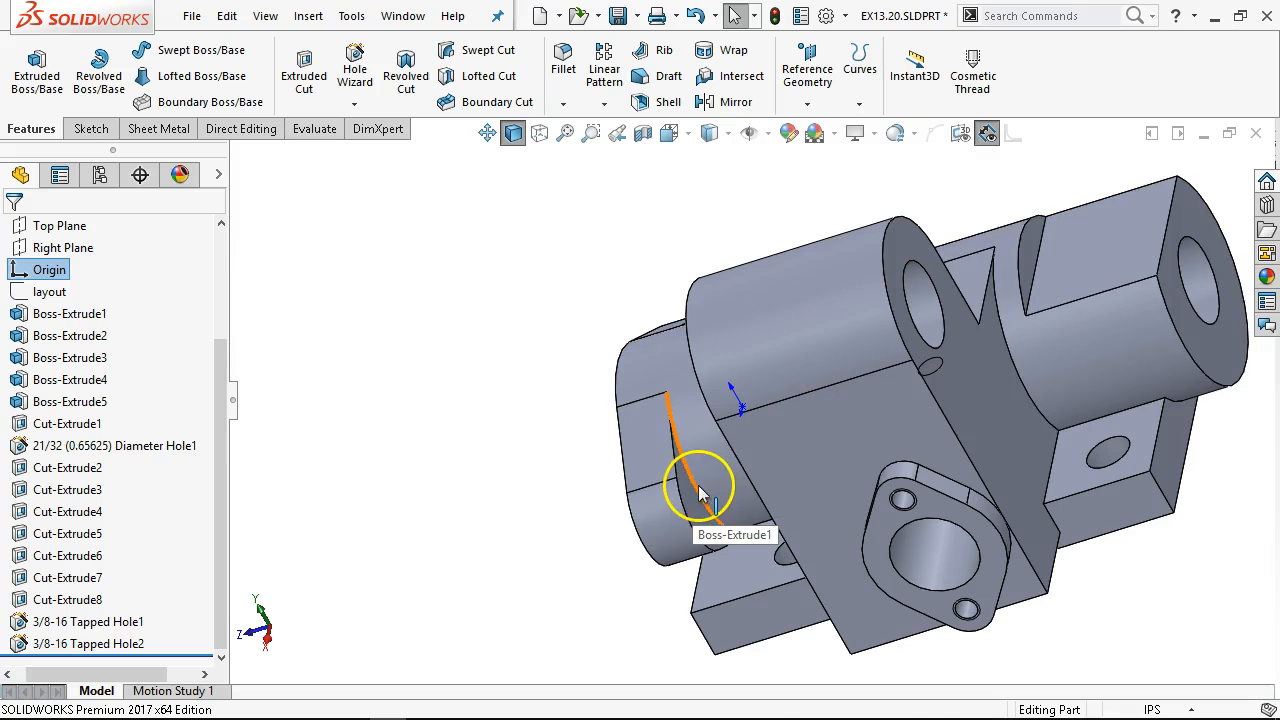
pyautogui.click(698, 489)
pyautogui.moveTo(543, 471); pyautogui.dragTo(711, 560, button='middle')
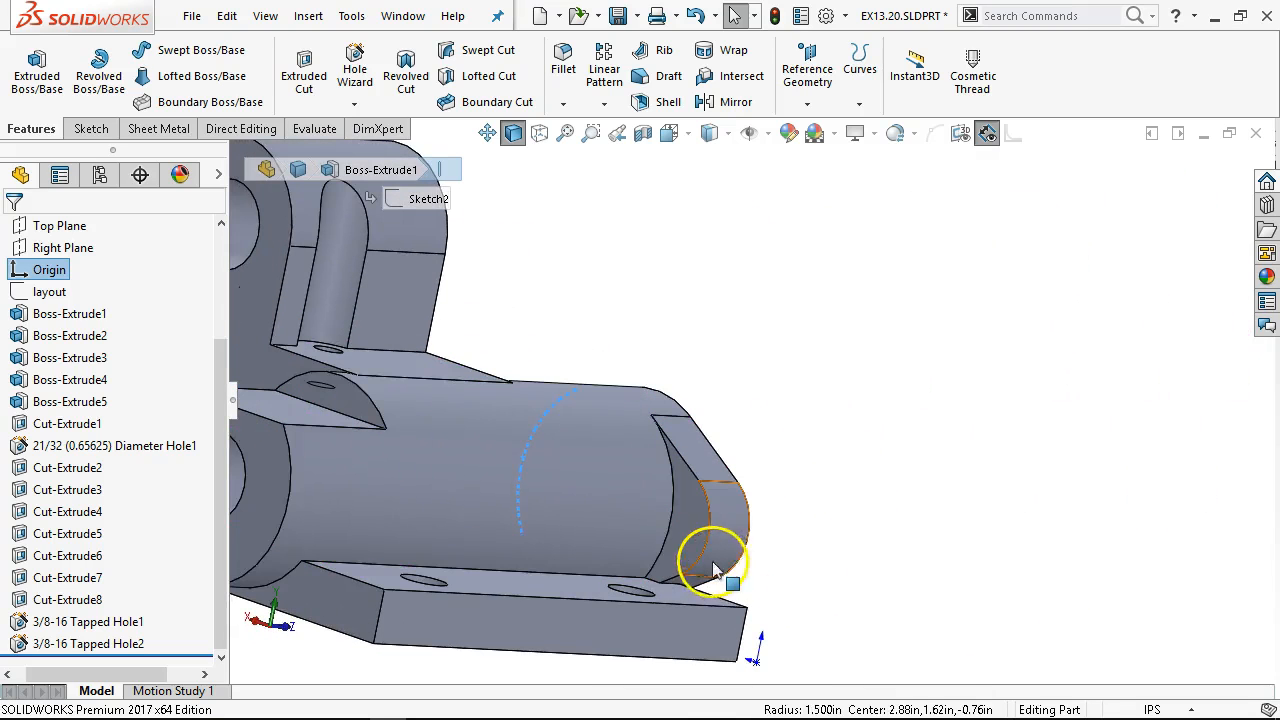
pyautogui.click(672, 492)
pyautogui.moveTo(847, 435); pyautogui.dragTo(903, 511, button='right')
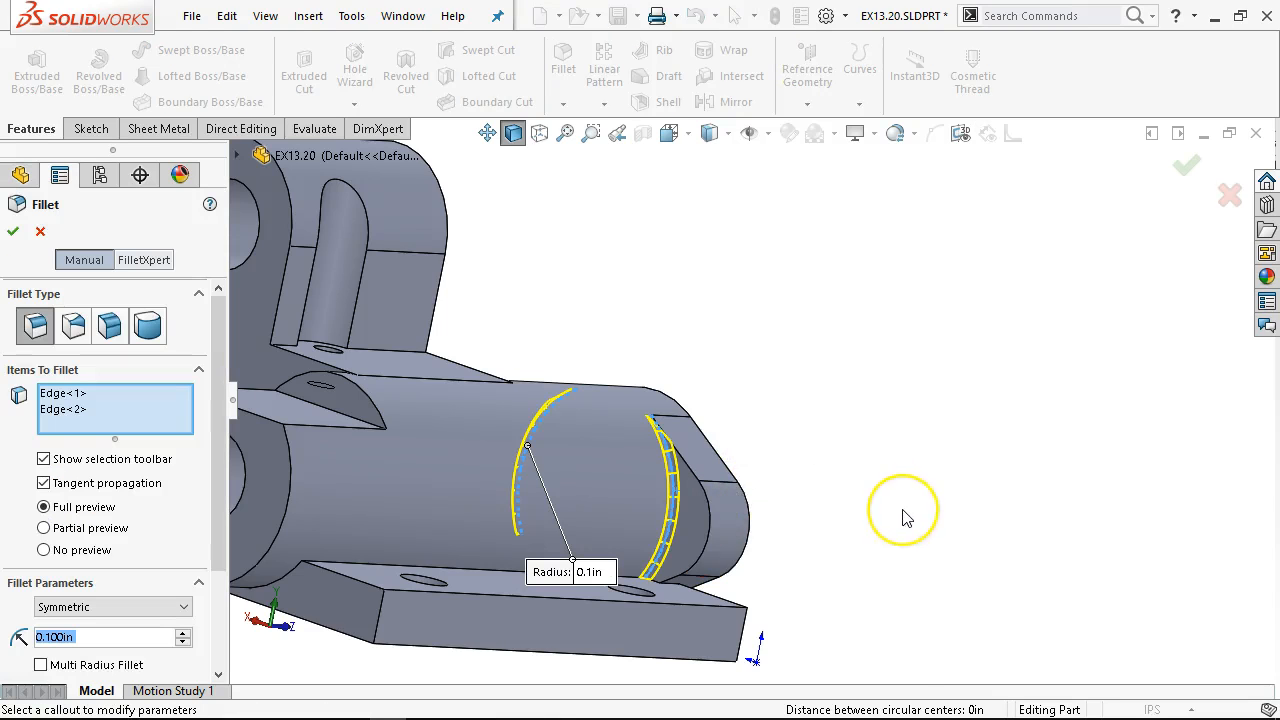
pyautogui.write('.12')
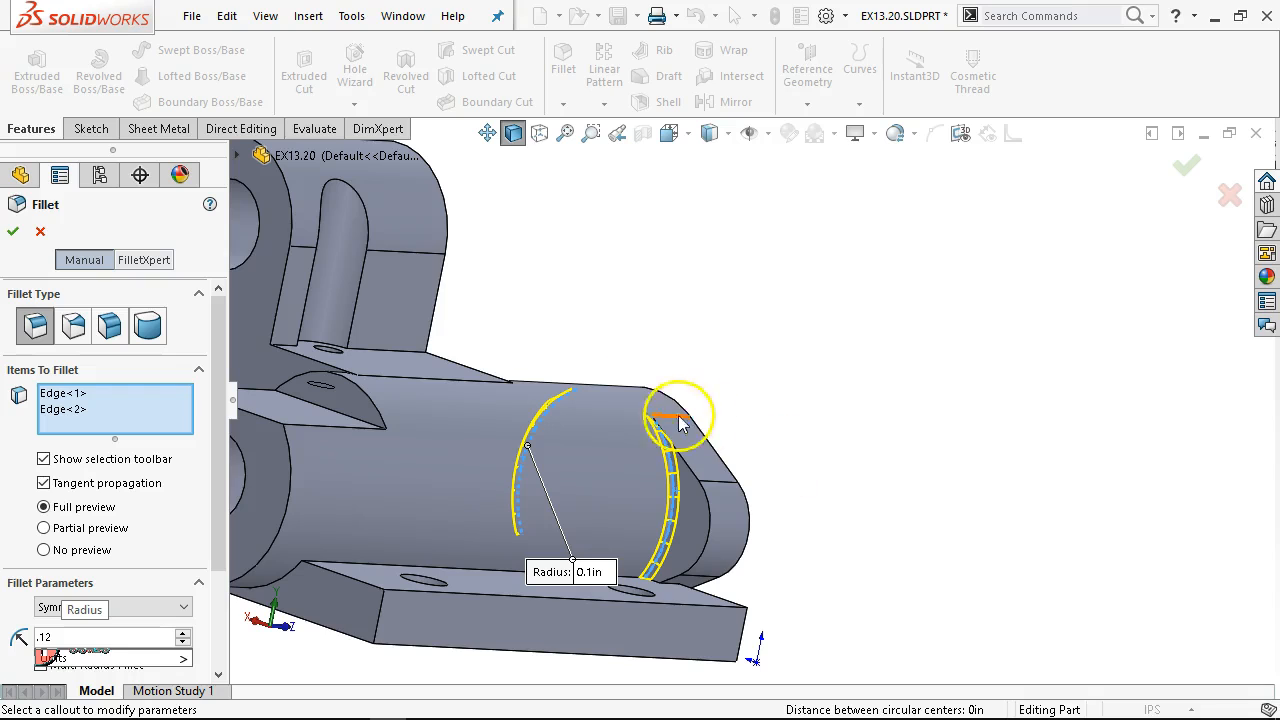
pyautogui.press('Return')
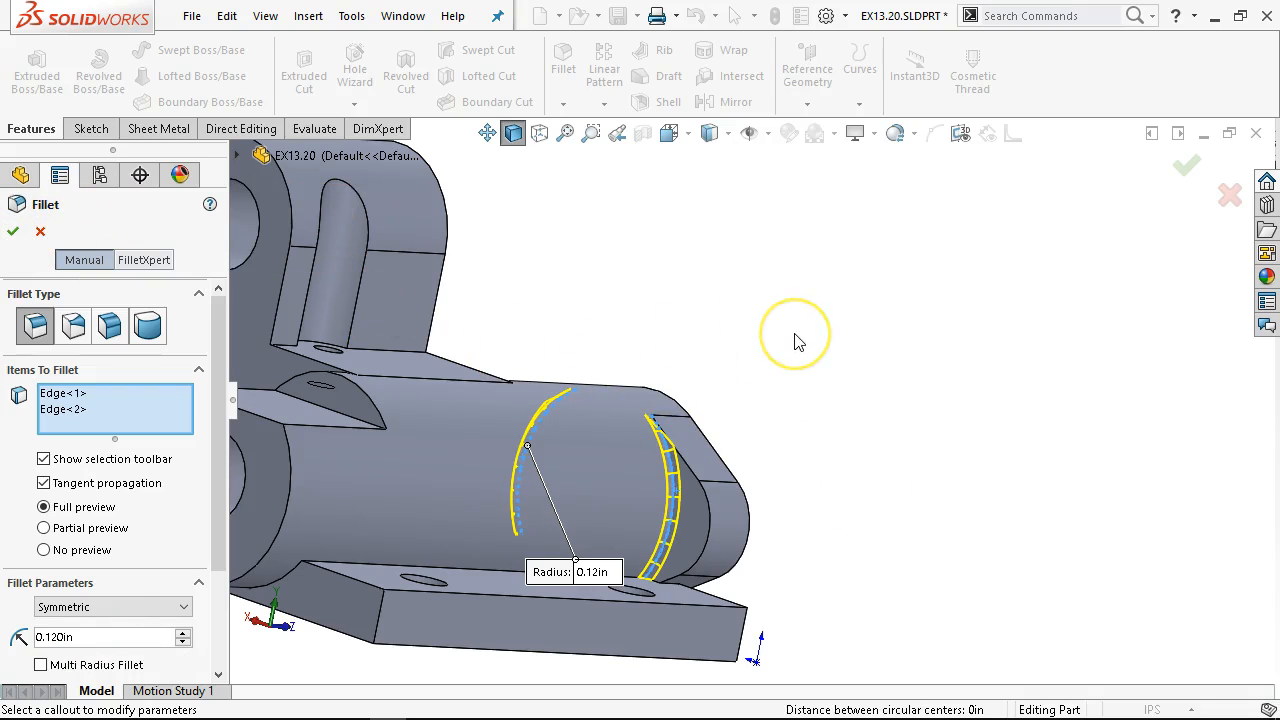
pyautogui.click(13, 231)
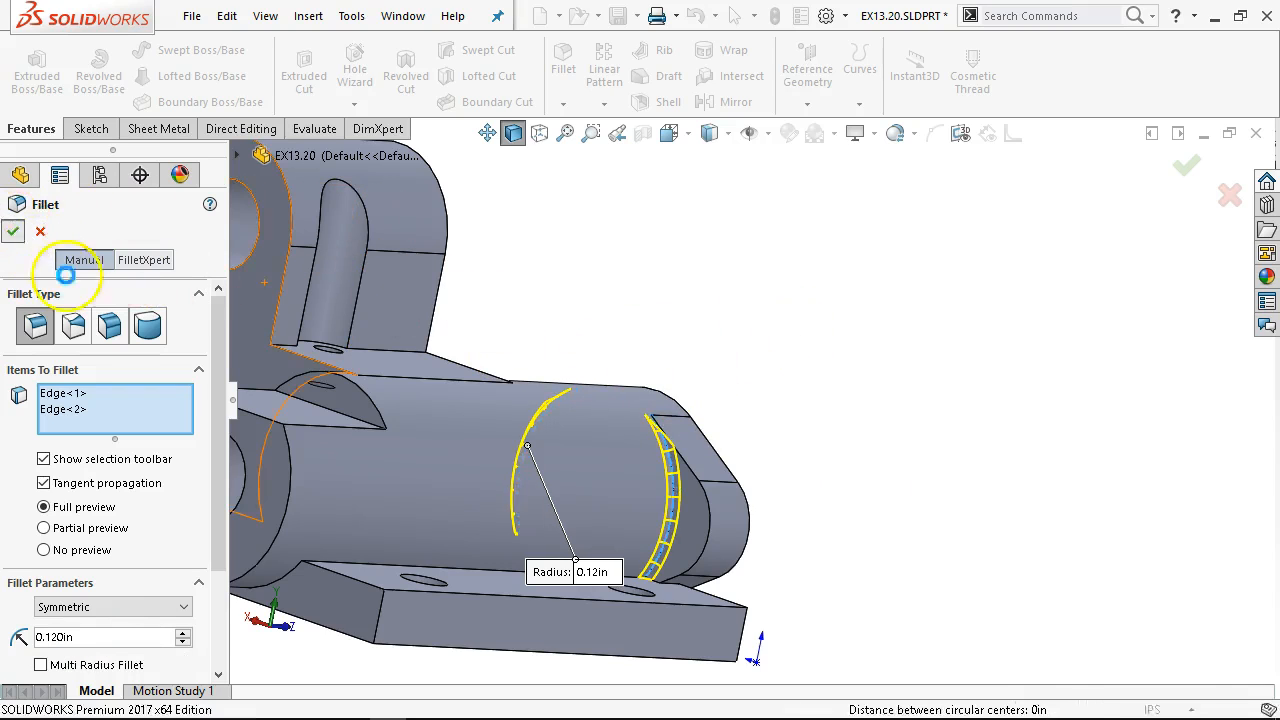
# Start a Hole Wizard tapped hole on the diamond-shaped front flange's outer face and set its size to 7/16-14 as the reference drawing requires
pyautogui.hotkey('ctrl', '1')
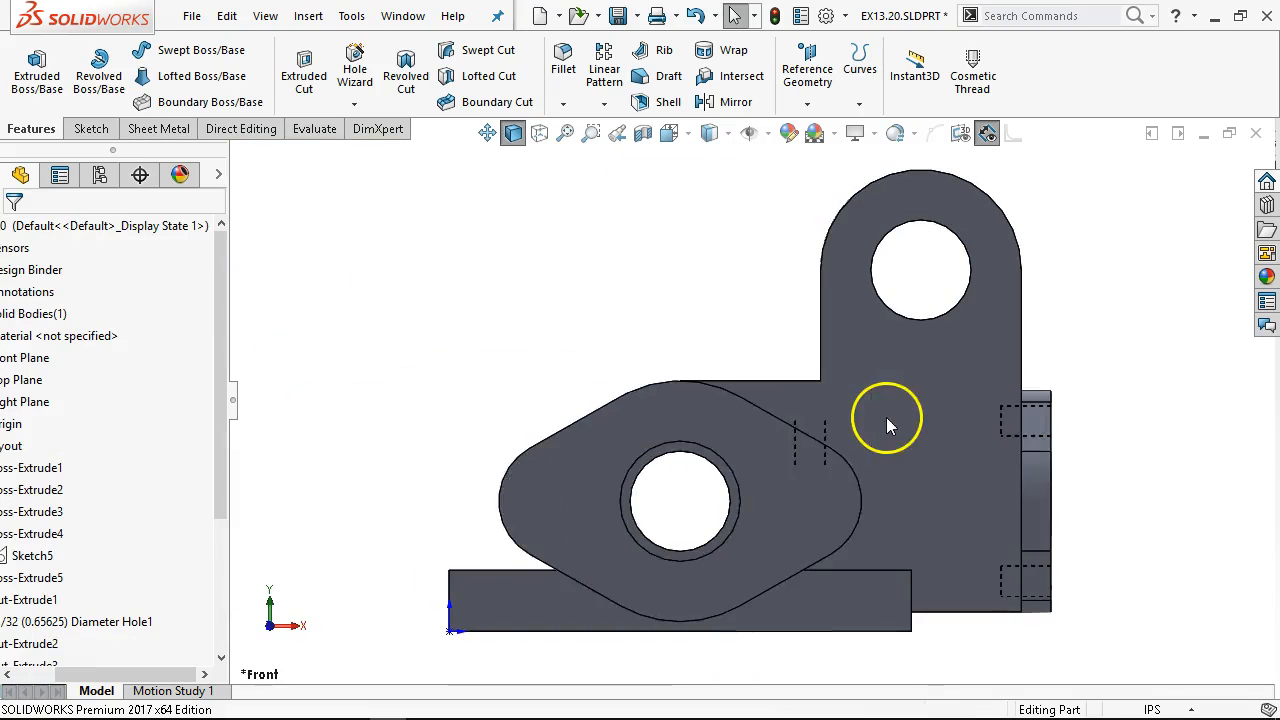
pyautogui.click(528, 495)
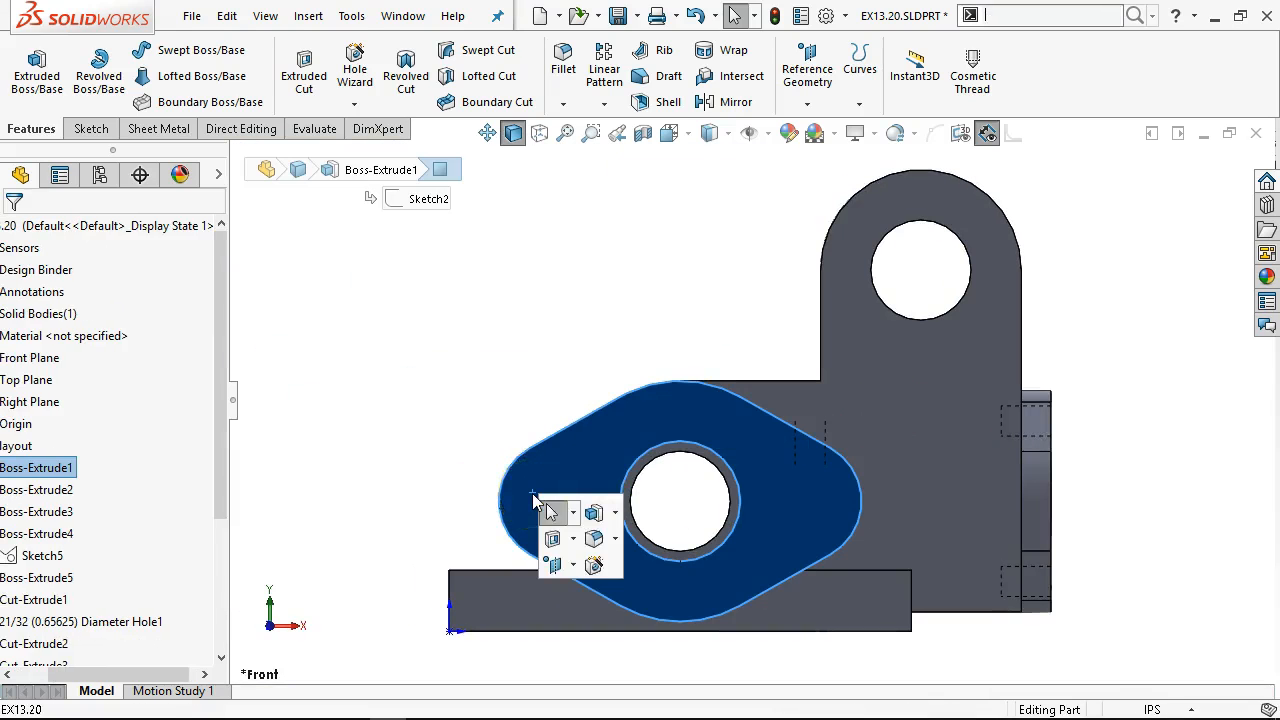
pyautogui.click(593, 566)
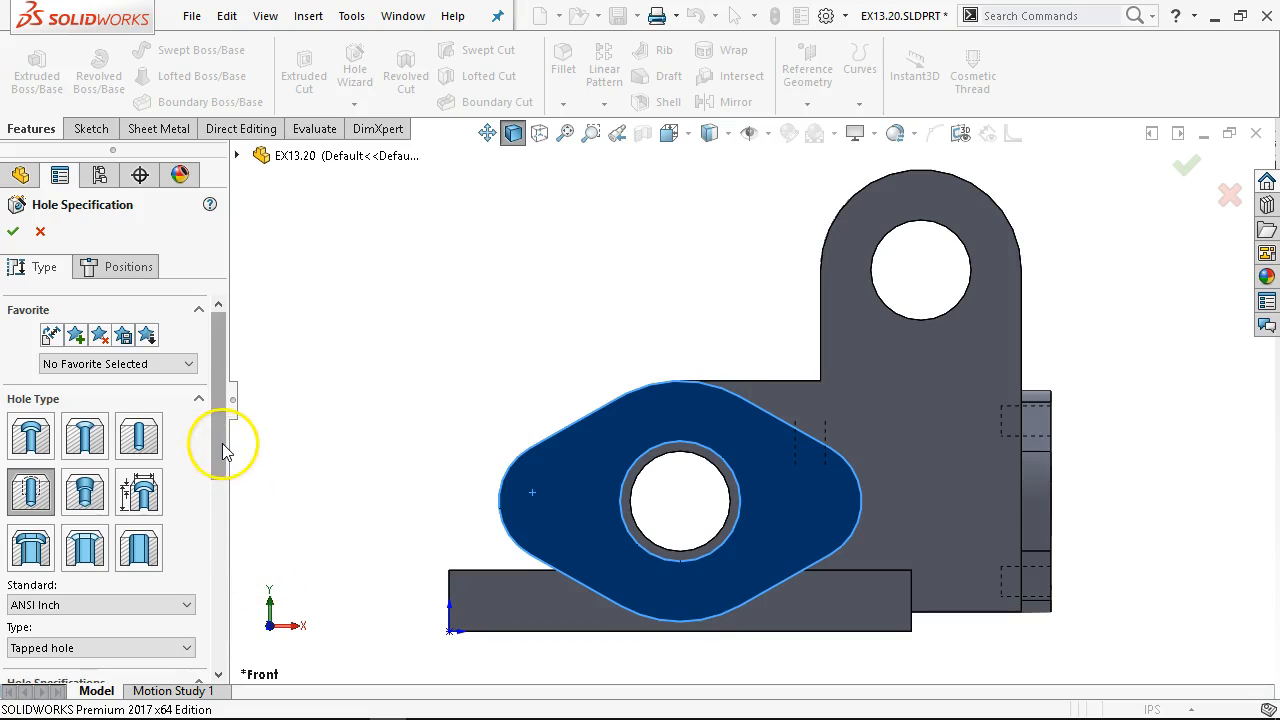
pyautogui.moveTo(223, 443); pyautogui.dragTo(222, 503)
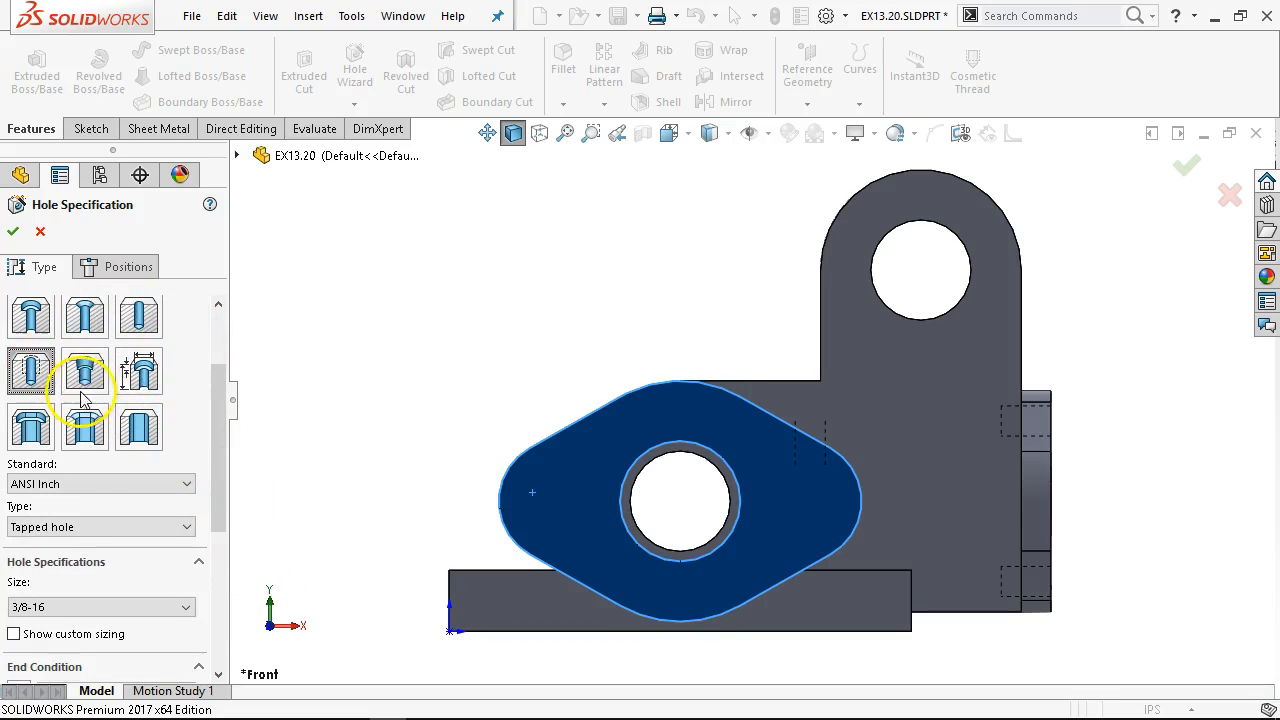
pyautogui.moveTo(220, 418); pyautogui.dragTo(222, 522)
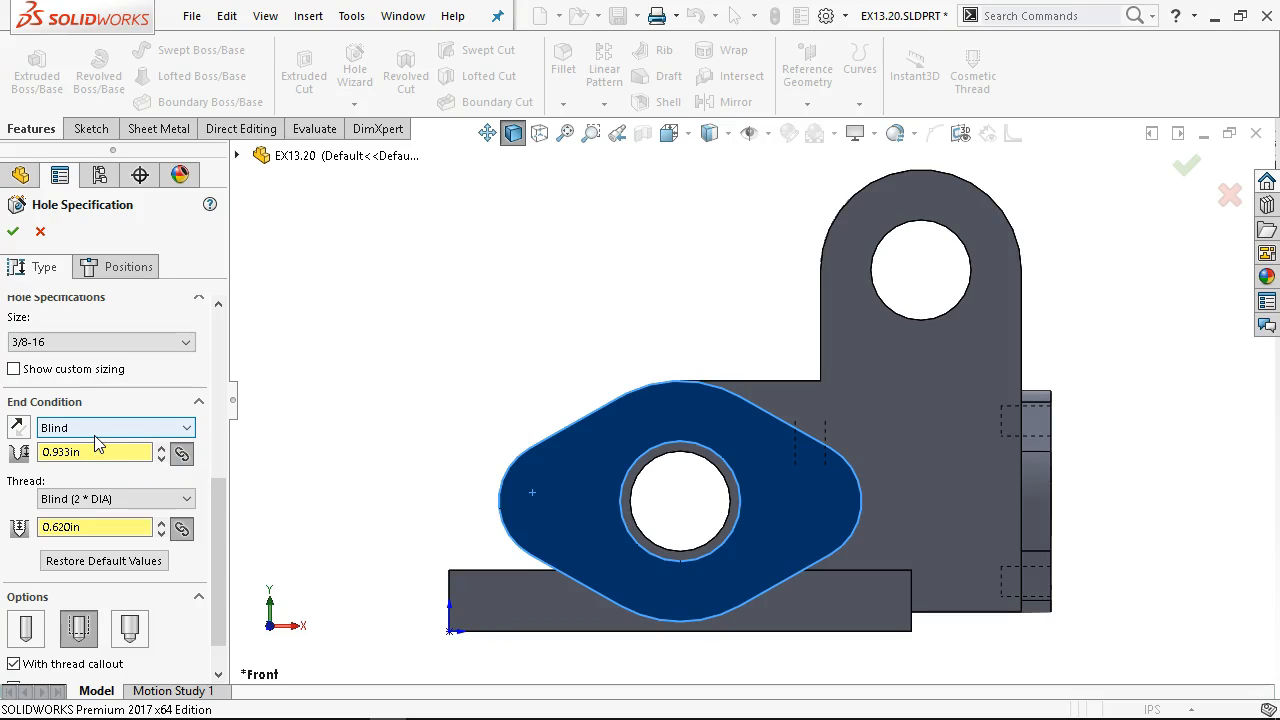
pyautogui.click(424, 703)
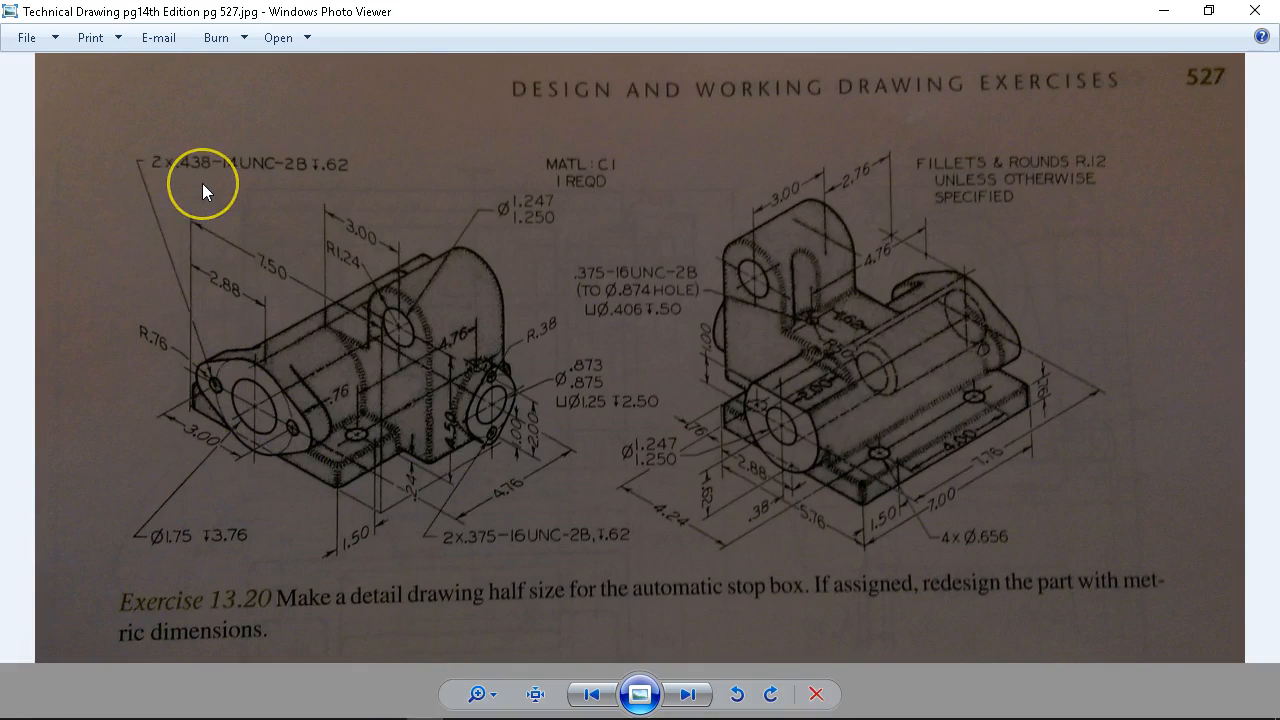
pyautogui.click(1163, 12)
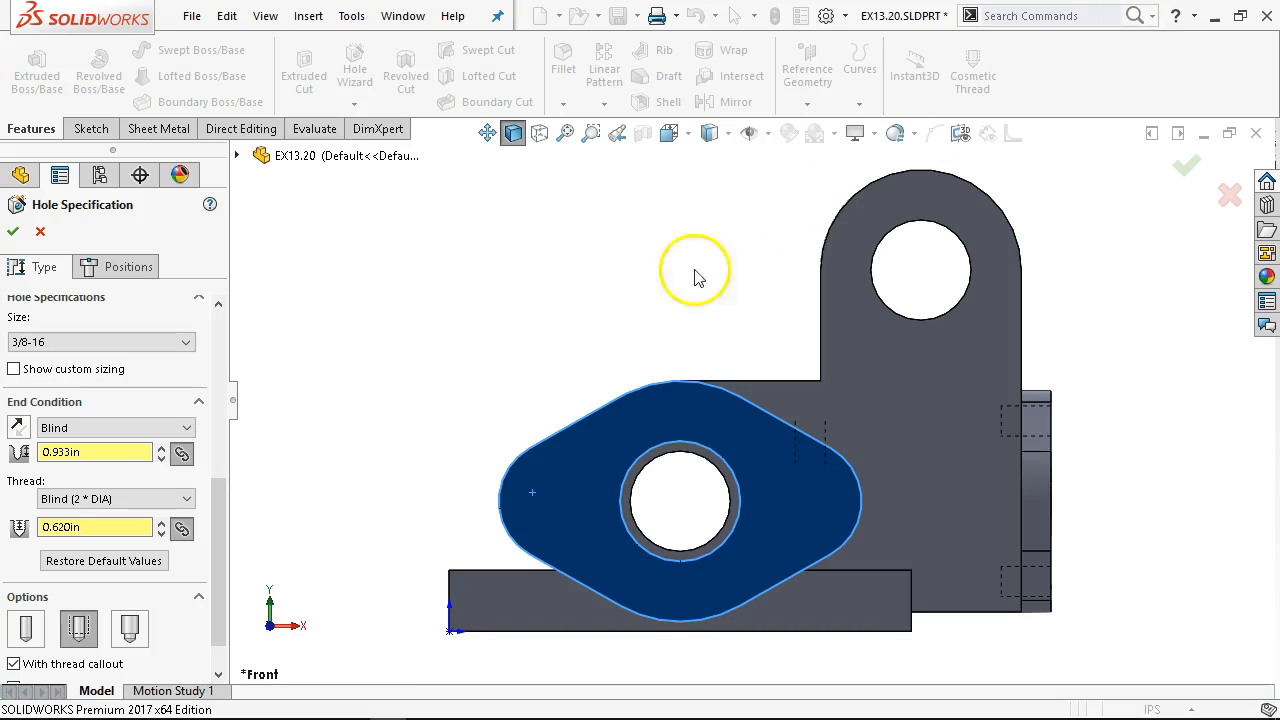
pyautogui.click(100, 347)
pyautogui.click(85, 393)
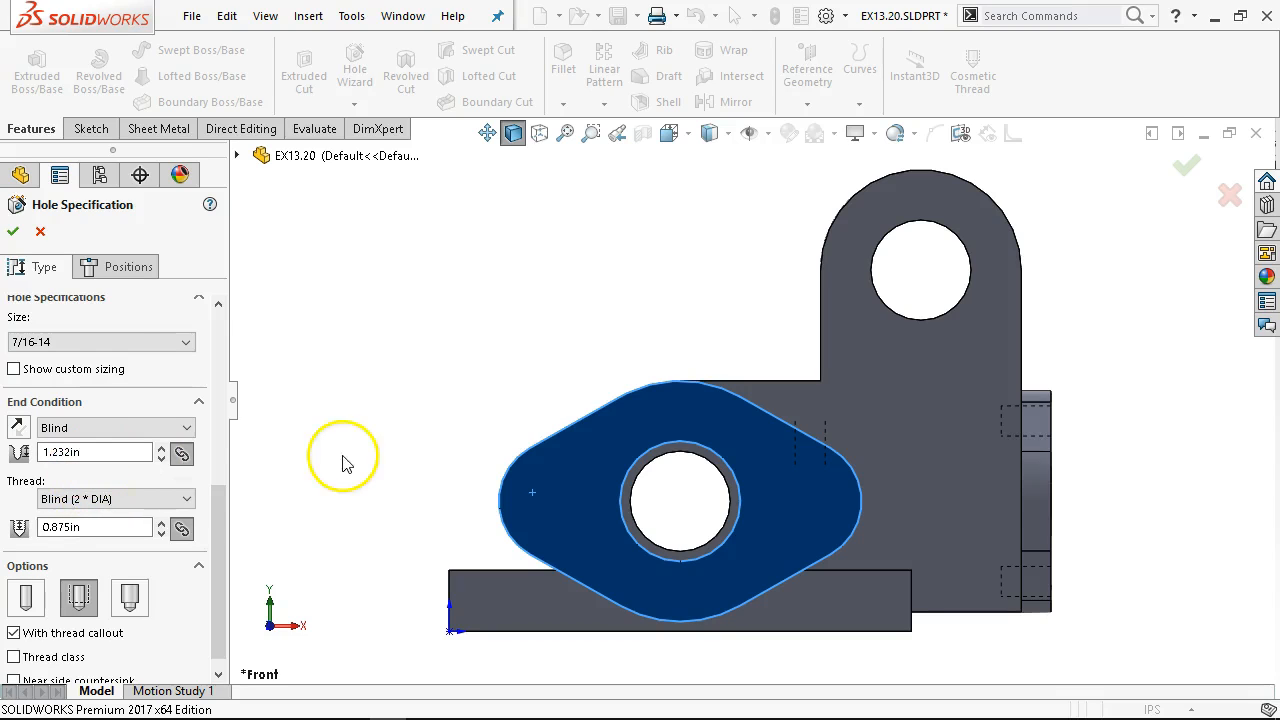
# Place the two 7/16-14 tapped holes at the centres of the front flange's rounded ends and create them
pyautogui.click(118, 267)
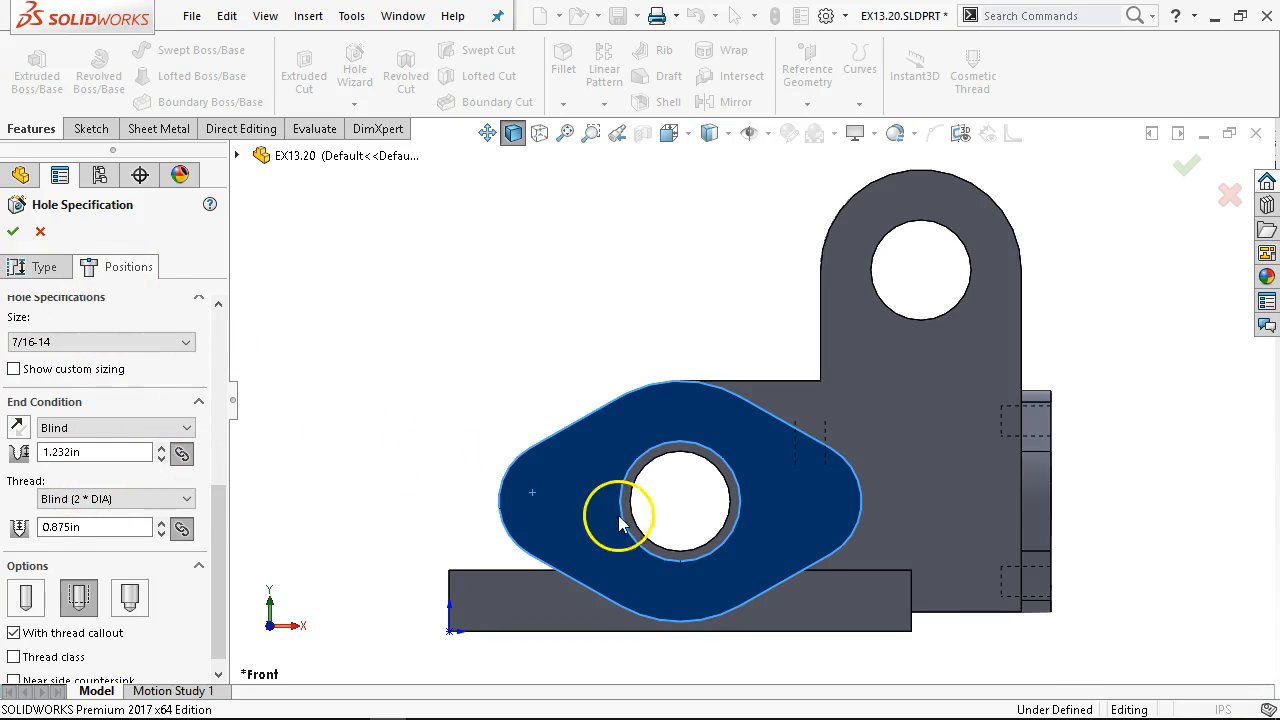
pyautogui.click(528, 477)
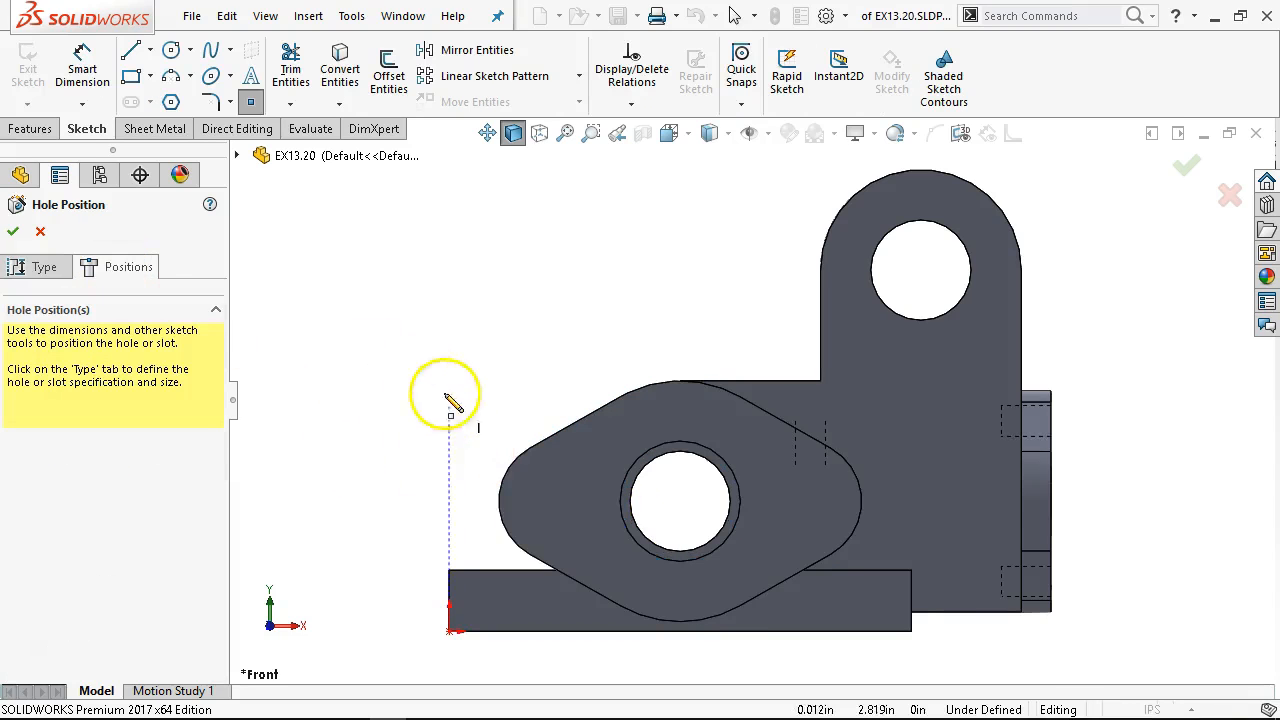
pyautogui.click(559, 501)
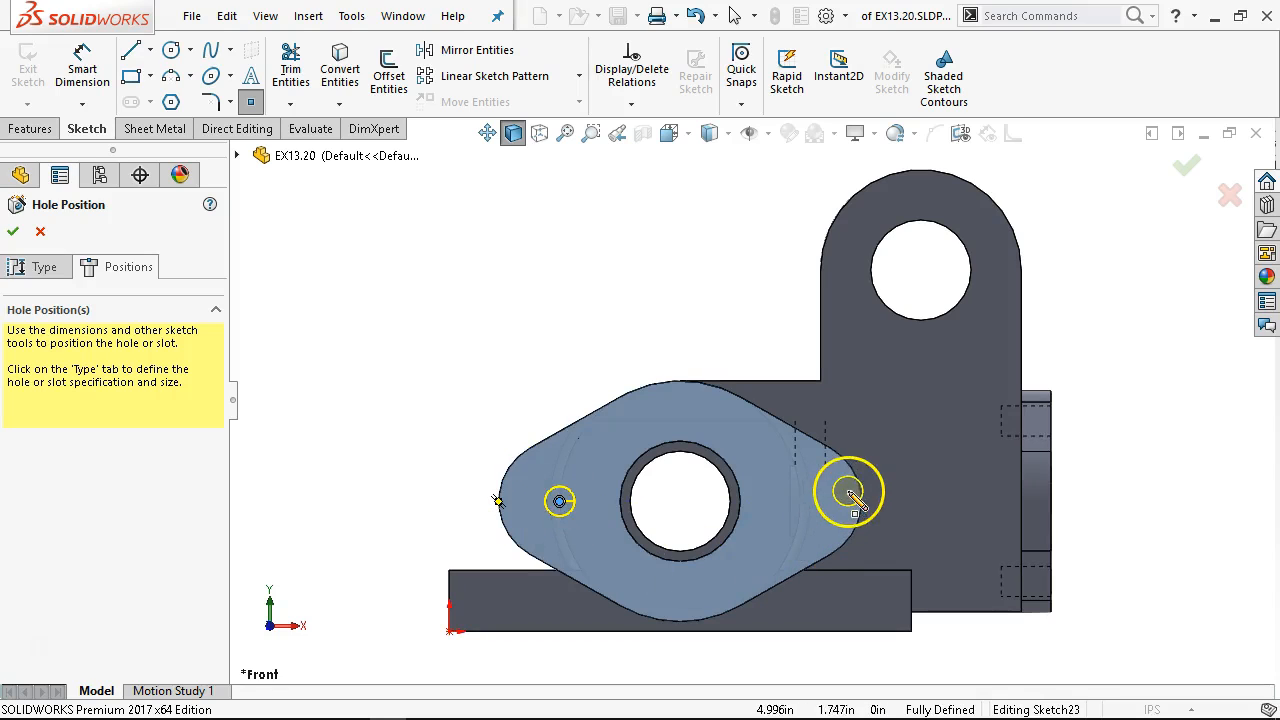
pyautogui.click(800, 501)
pyautogui.rightClick(430, 300)
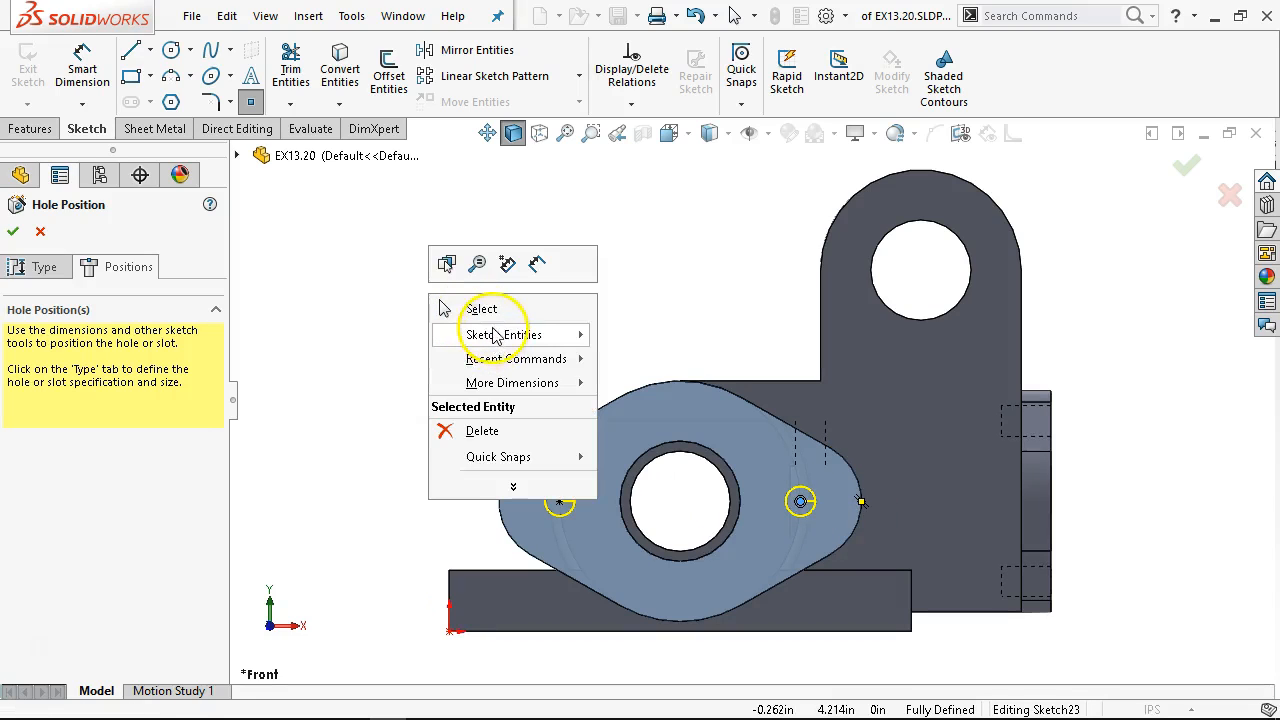
pyautogui.click(484, 311)
pyautogui.click(40, 267)
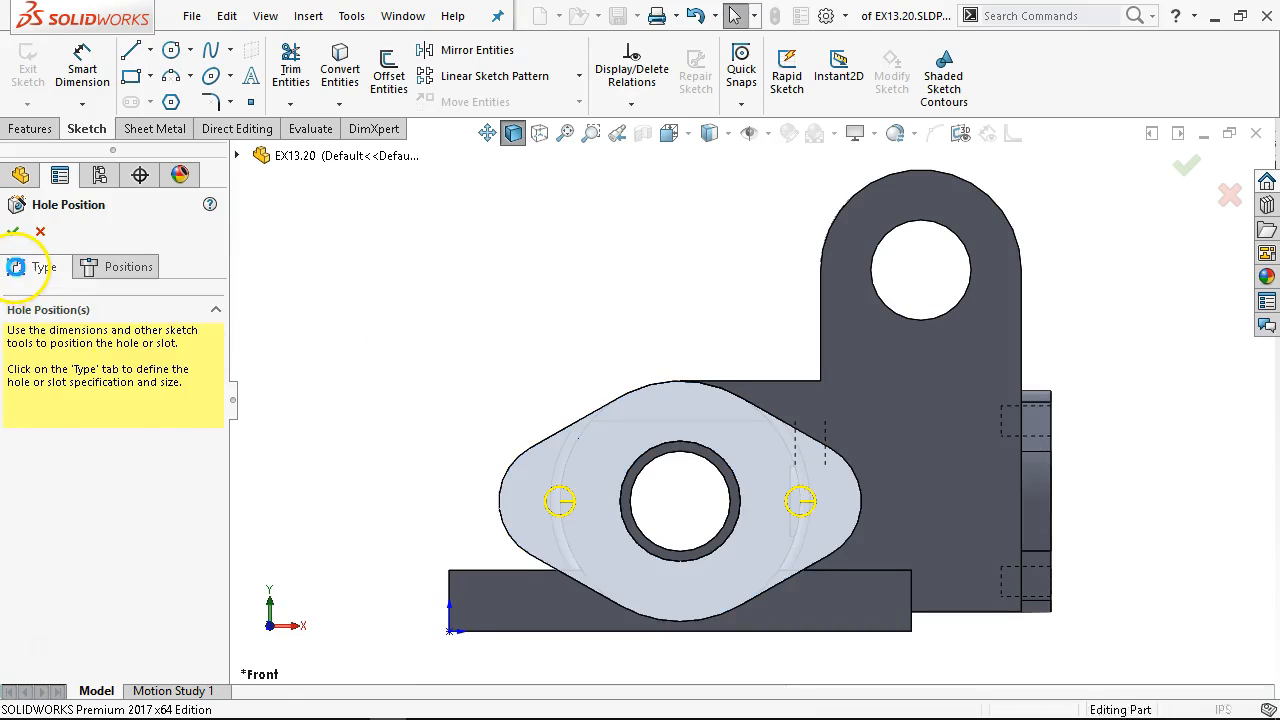
pyautogui.moveTo(220, 417); pyautogui.dragTo(205, 566)
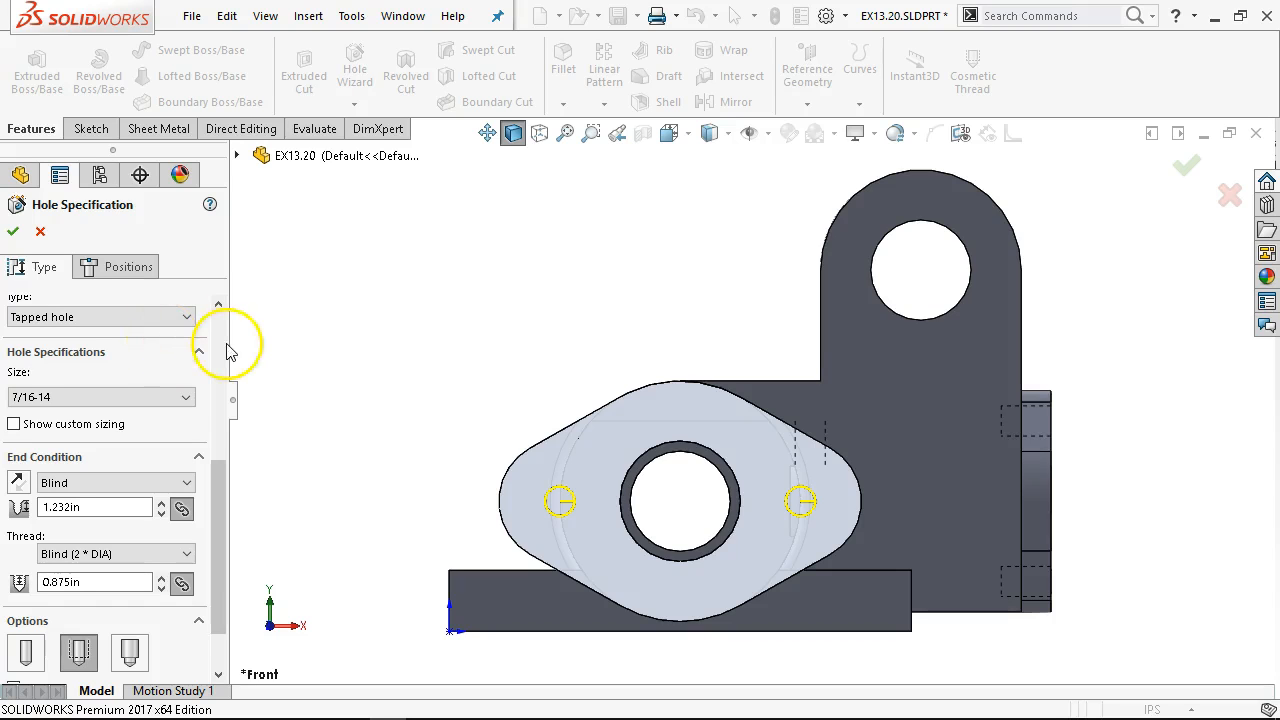
pyautogui.click(13, 232)
# Edit the front flange's 7/16-14 tapped hole feature and set its blind hole depth to 1 in
pyautogui.moveTo(409, 331); pyautogui.dragTo(534, 357, button='middle')
pyautogui.moveTo(581, 398); pyautogui.dragTo(489, 321, button='middle')
pyautogui.moveTo(213, 437); pyautogui.dragTo(214, 614)
pyautogui.rightClick(80, 643)
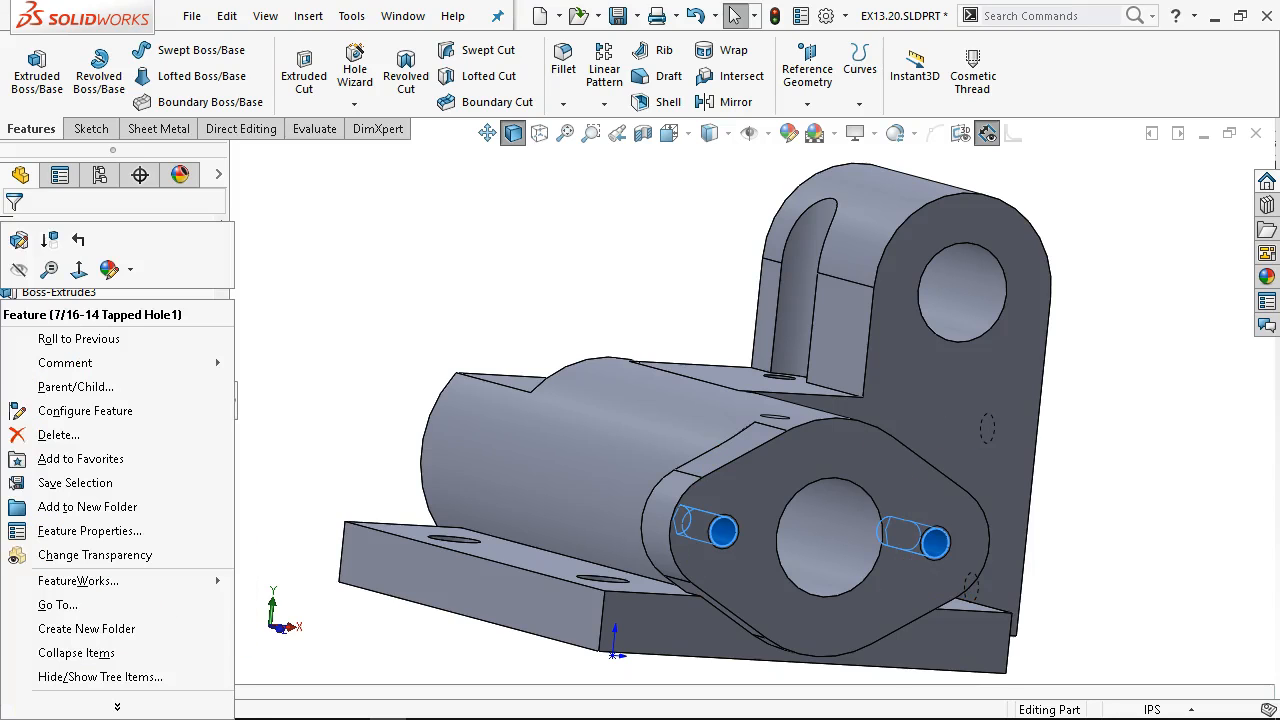
pyautogui.click(18, 240)
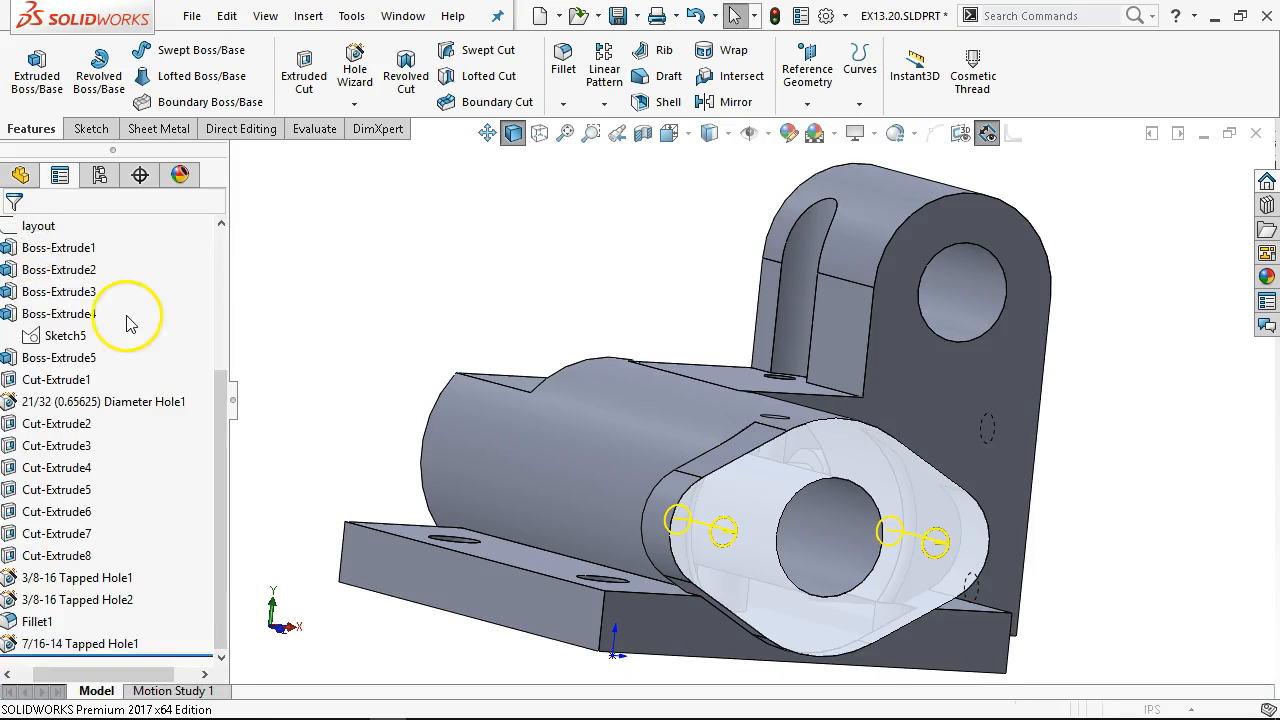
pyautogui.moveTo(229, 414); pyautogui.dragTo(263, 607)
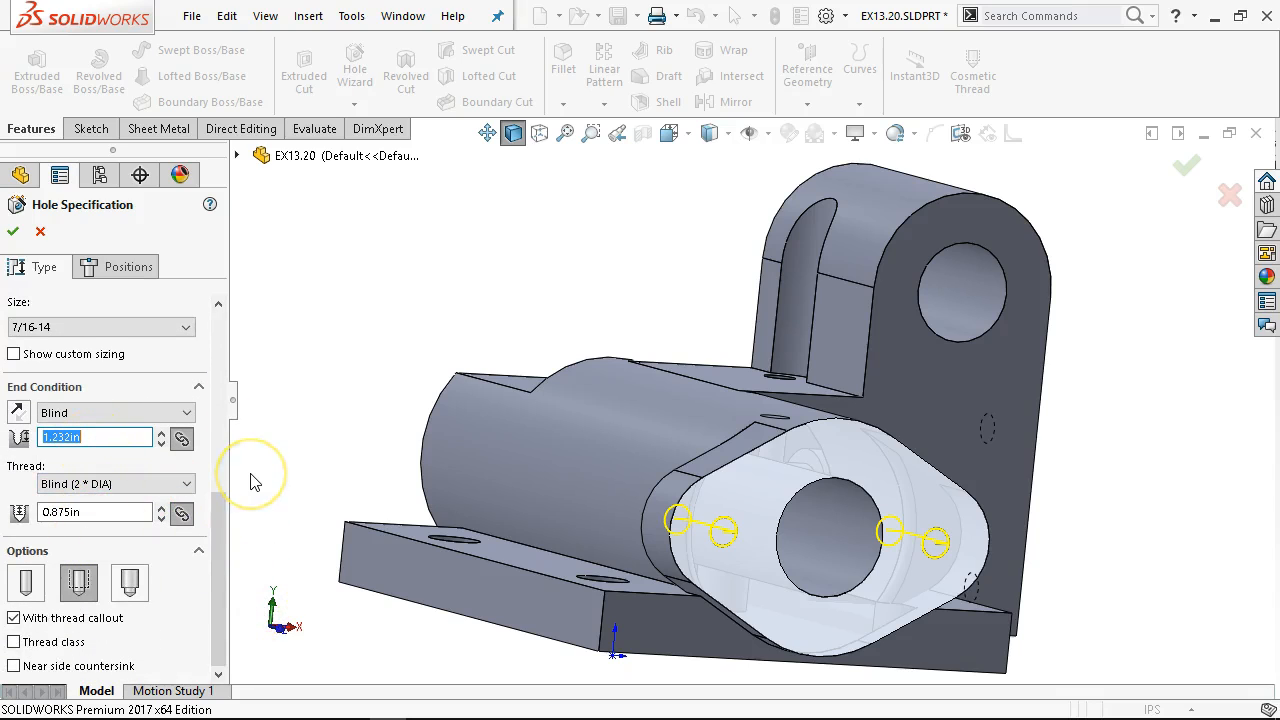
pyautogui.press('Return')
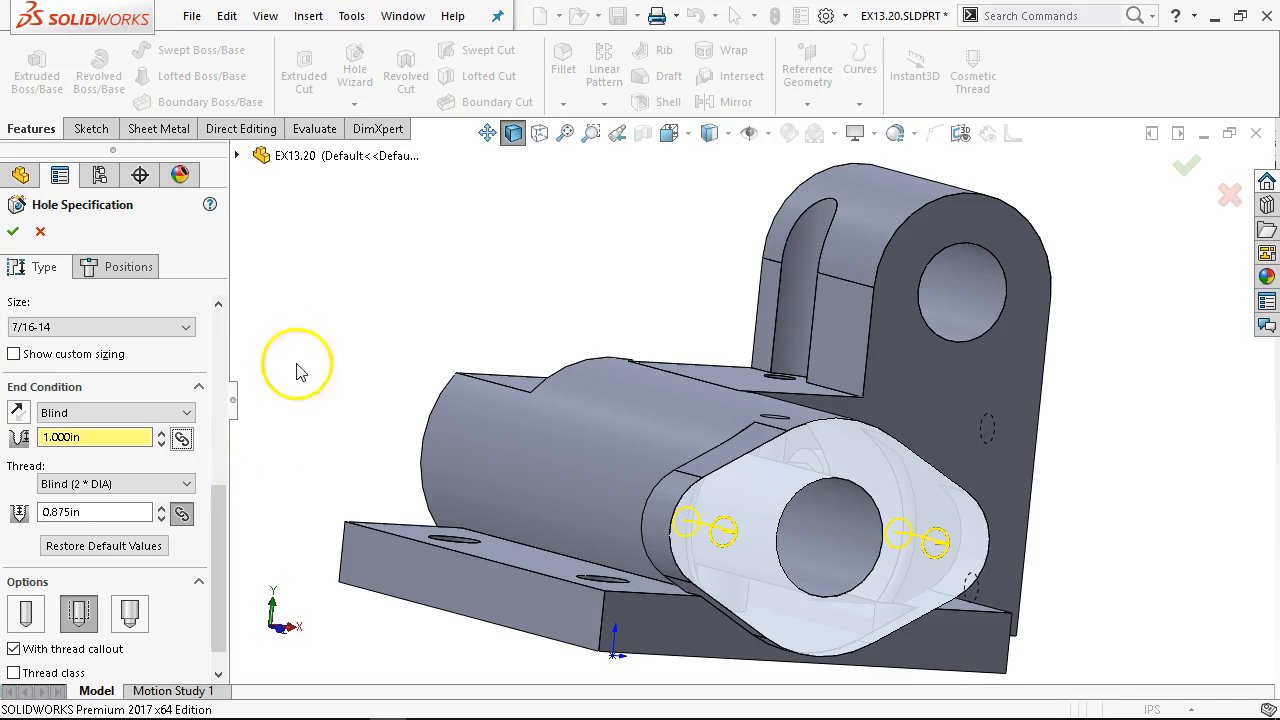
pyautogui.click(13, 232)
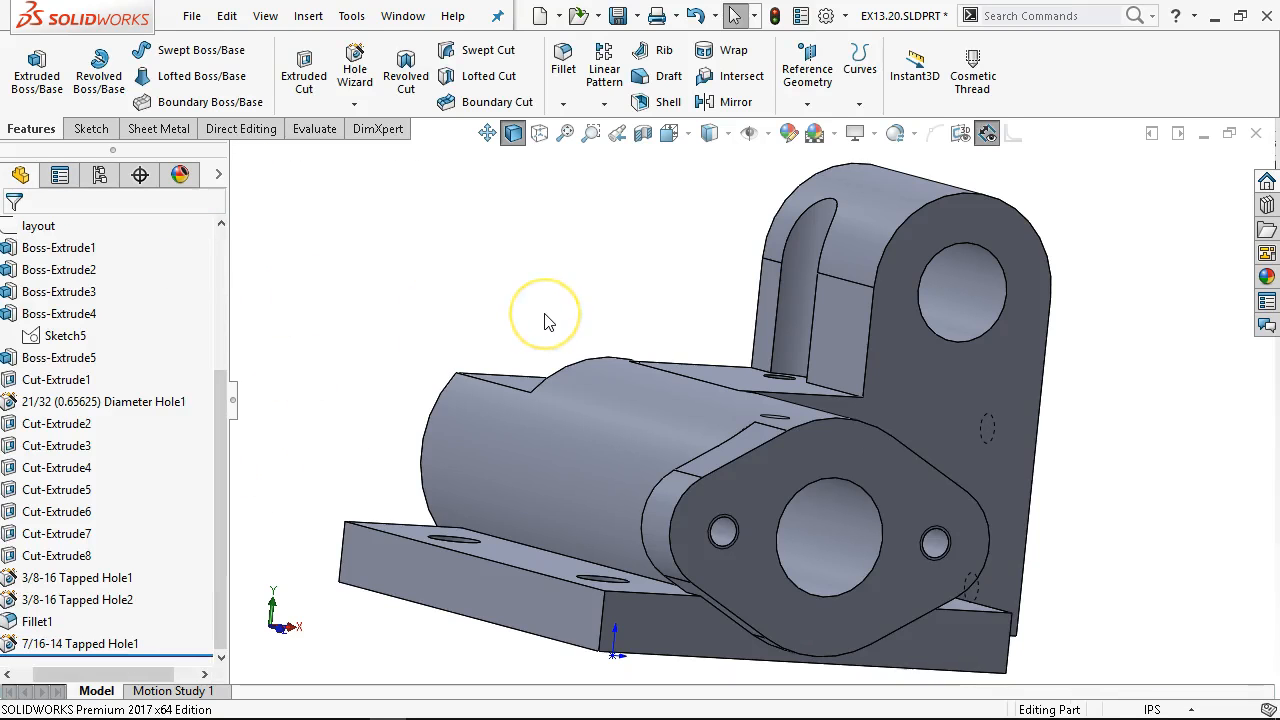
# Start a 0.12 in fillet on the base plate's two front vertical corners and the back edges of the front flange's rounded ends
pyautogui.hotkey('ctrl', '2')
pyautogui.hotkey('ctrl', '3')
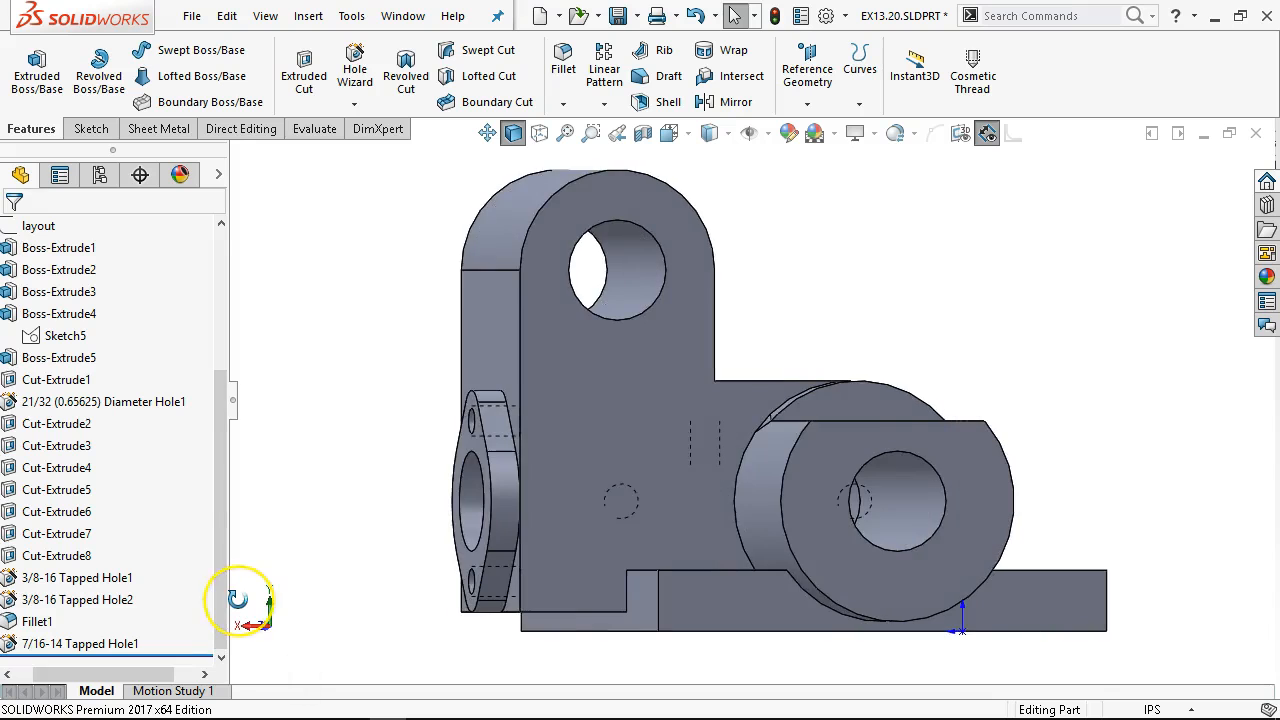
pyautogui.moveTo(714, 586); pyautogui.dragTo(586, 600, button='middle')
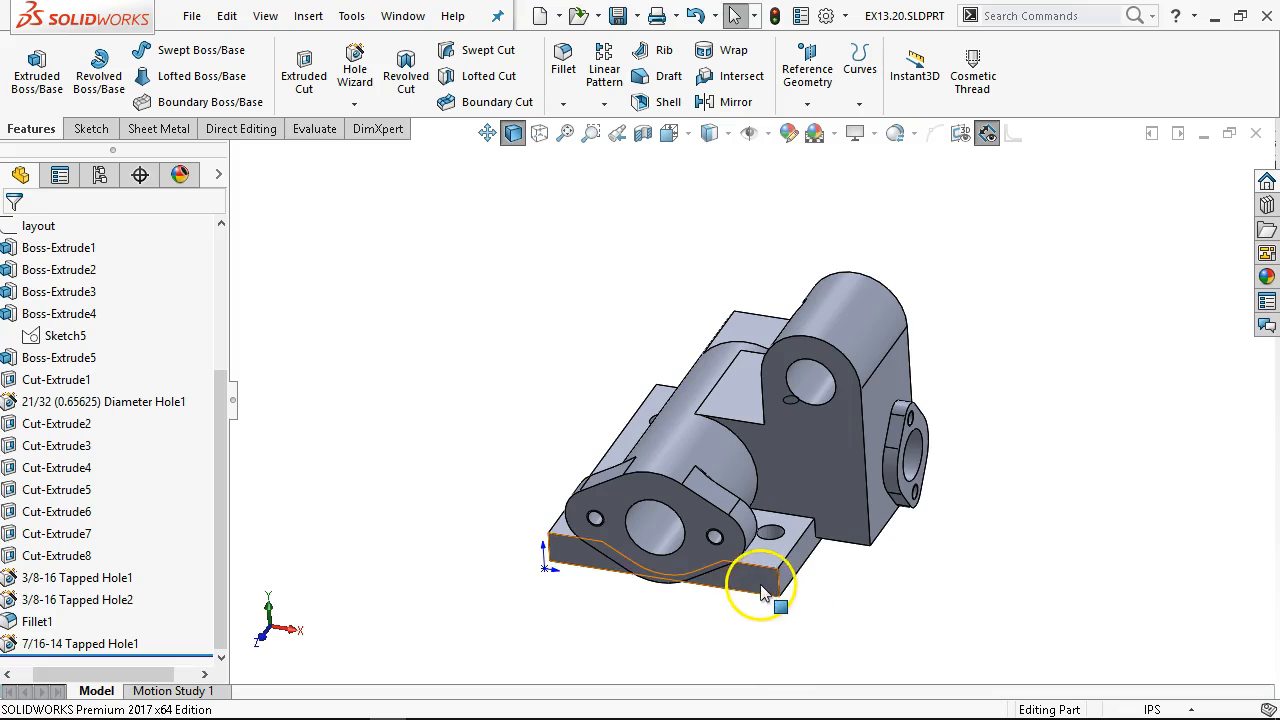
pyautogui.scroll(-2, 768, 540)
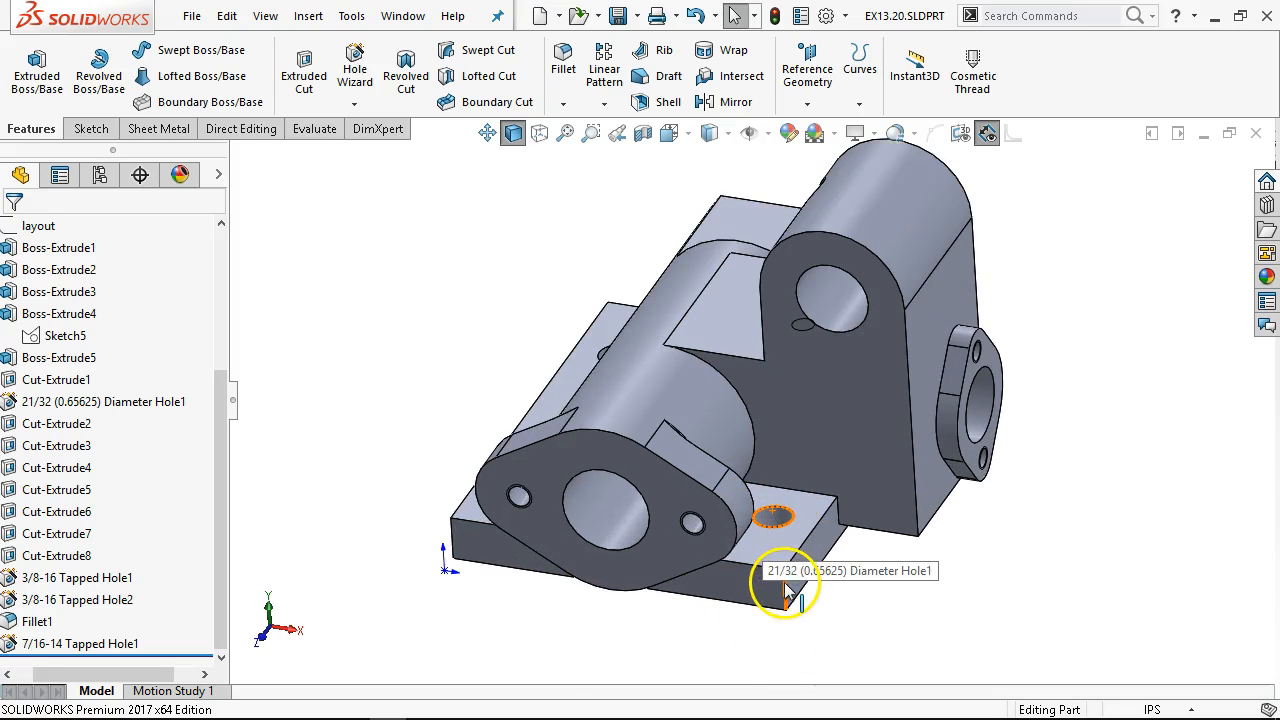
pyautogui.click(786, 593)
pyautogui.keyDown('ctrl'); pyautogui.click(457, 535); pyautogui.keyUp('ctrl')
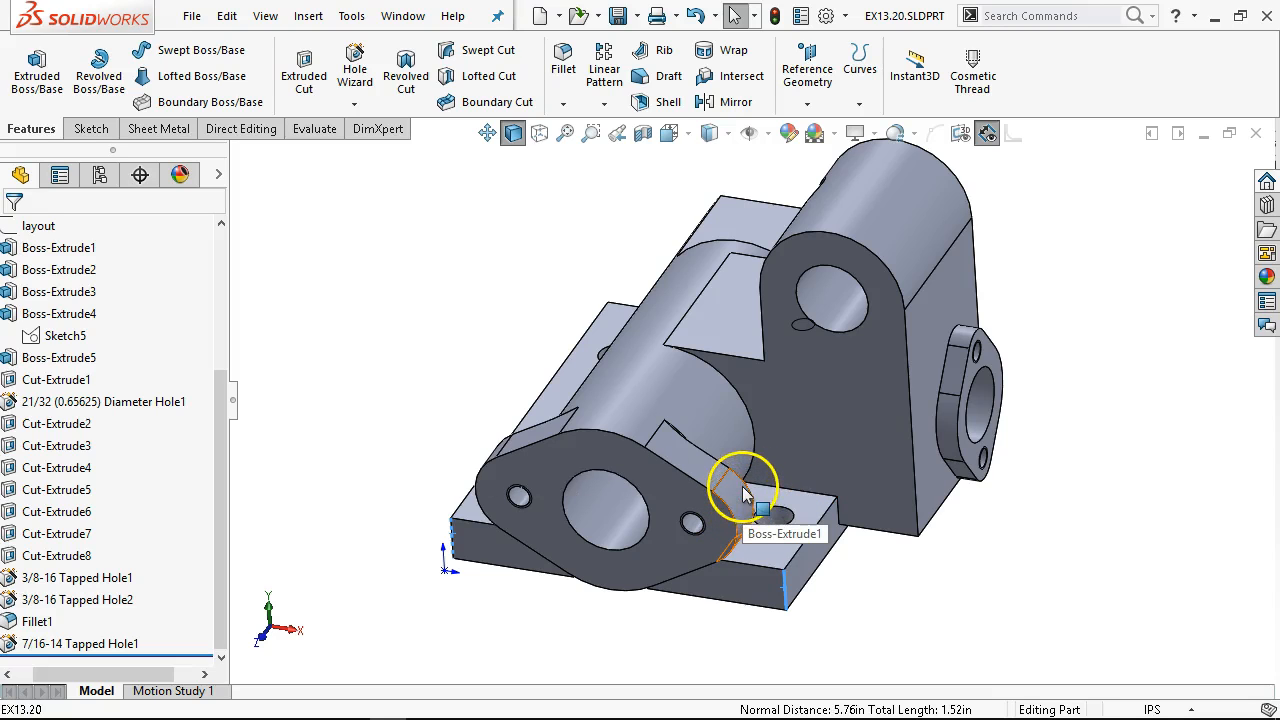
pyautogui.keyDown('ctrl'); pyautogui.click(594, 531); pyautogui.keyUp('ctrl')
pyautogui.moveTo(594, 531); pyautogui.dragTo(709, 623, button='middle')
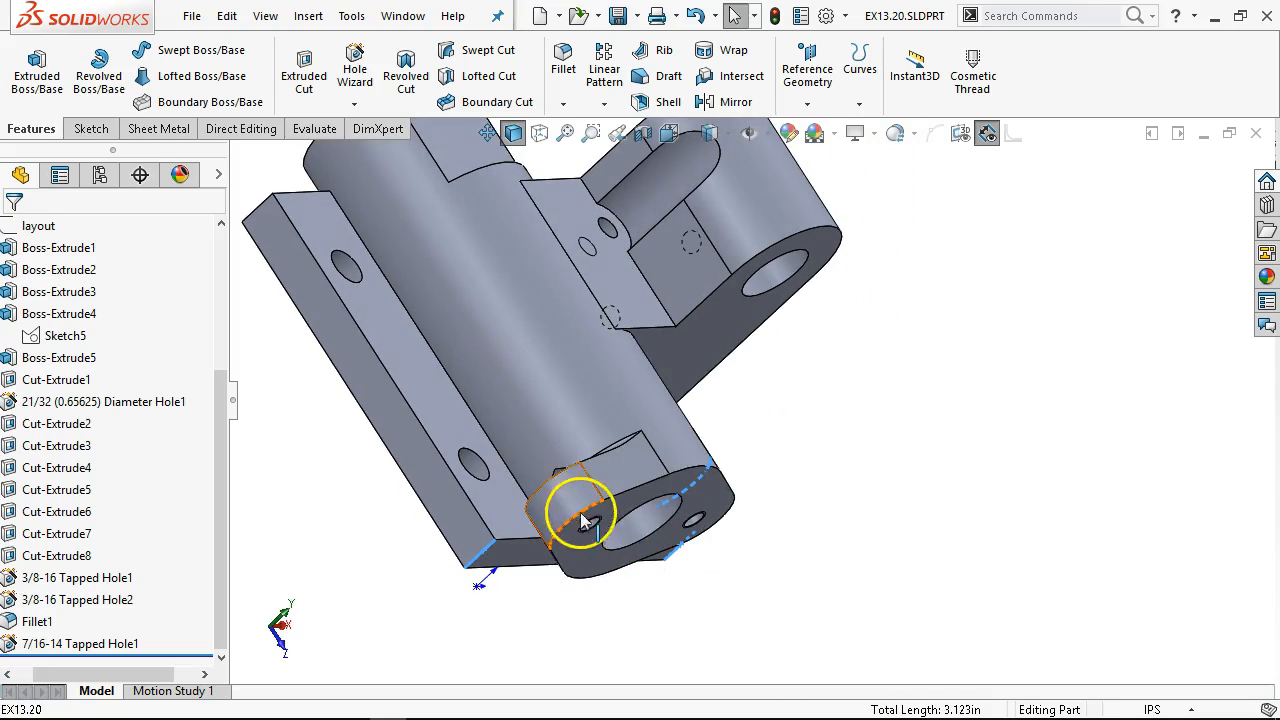
pyautogui.keyDown('ctrl'); pyautogui.click(548, 484); pyautogui.keyUp('ctrl')
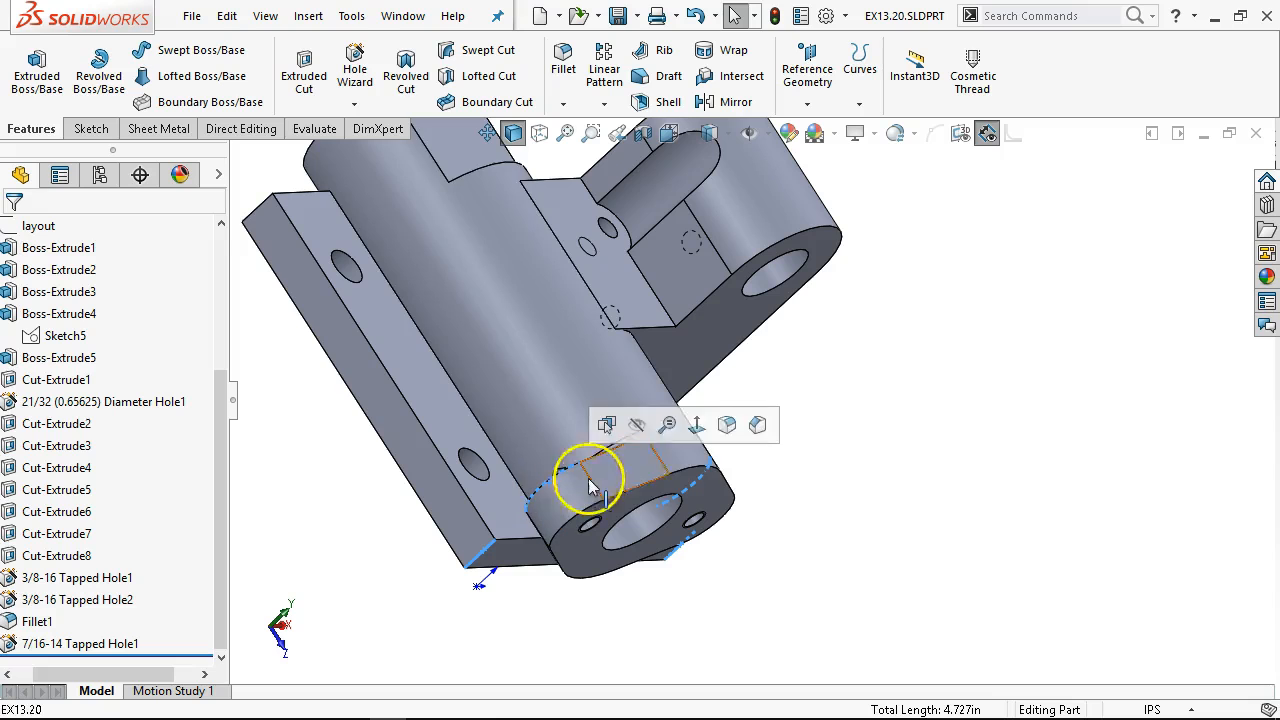
pyautogui.click(725, 428)
pyautogui.moveTo(771, 471); pyautogui.dragTo(629, 371, button='middle')
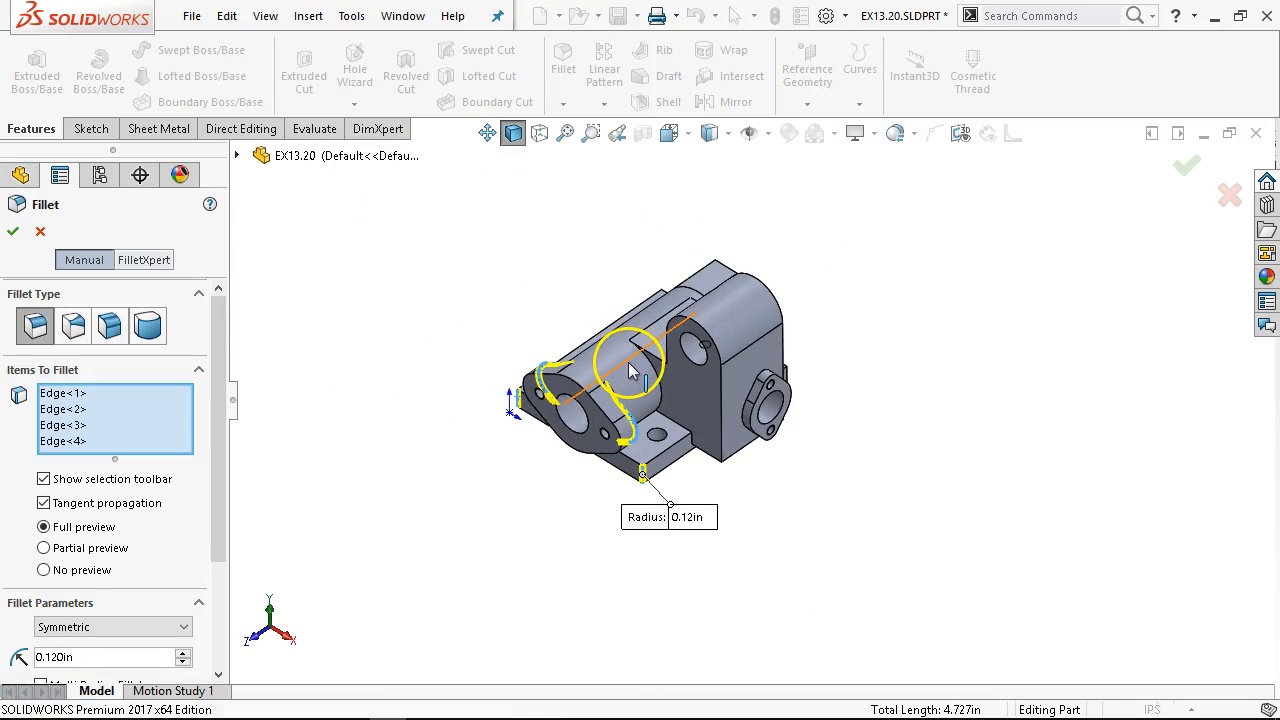
pyautogui.scroll(-3, 629, 371)
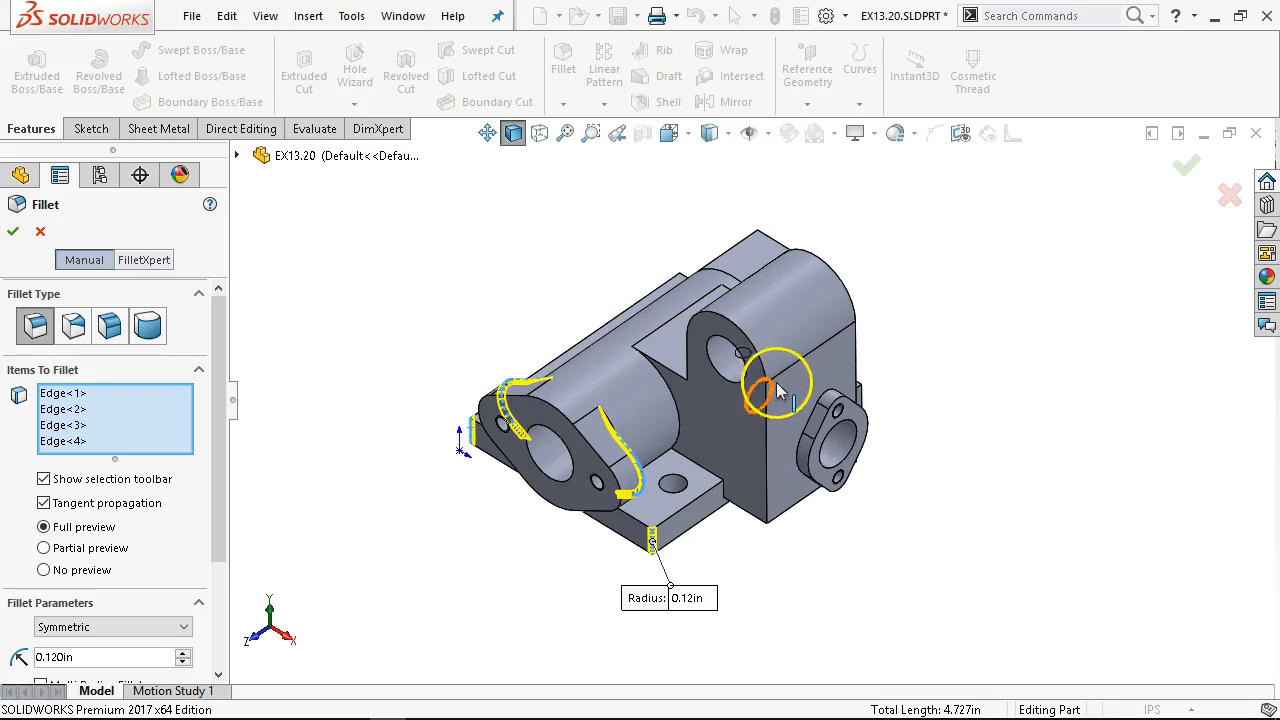
# Add the upright lug's front and rear outlines, the block's front top edge and the curved cylinder-to-lug edge to the fillet
pyautogui.click(752, 335)
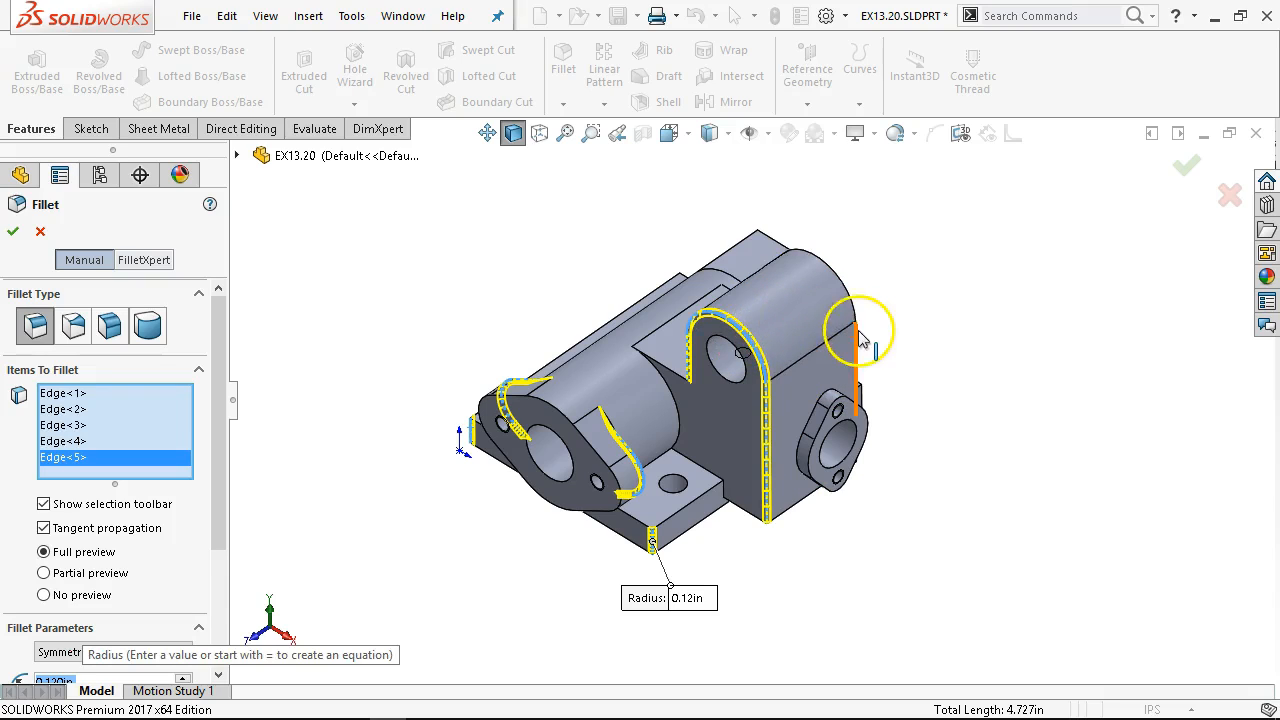
pyautogui.click(846, 293)
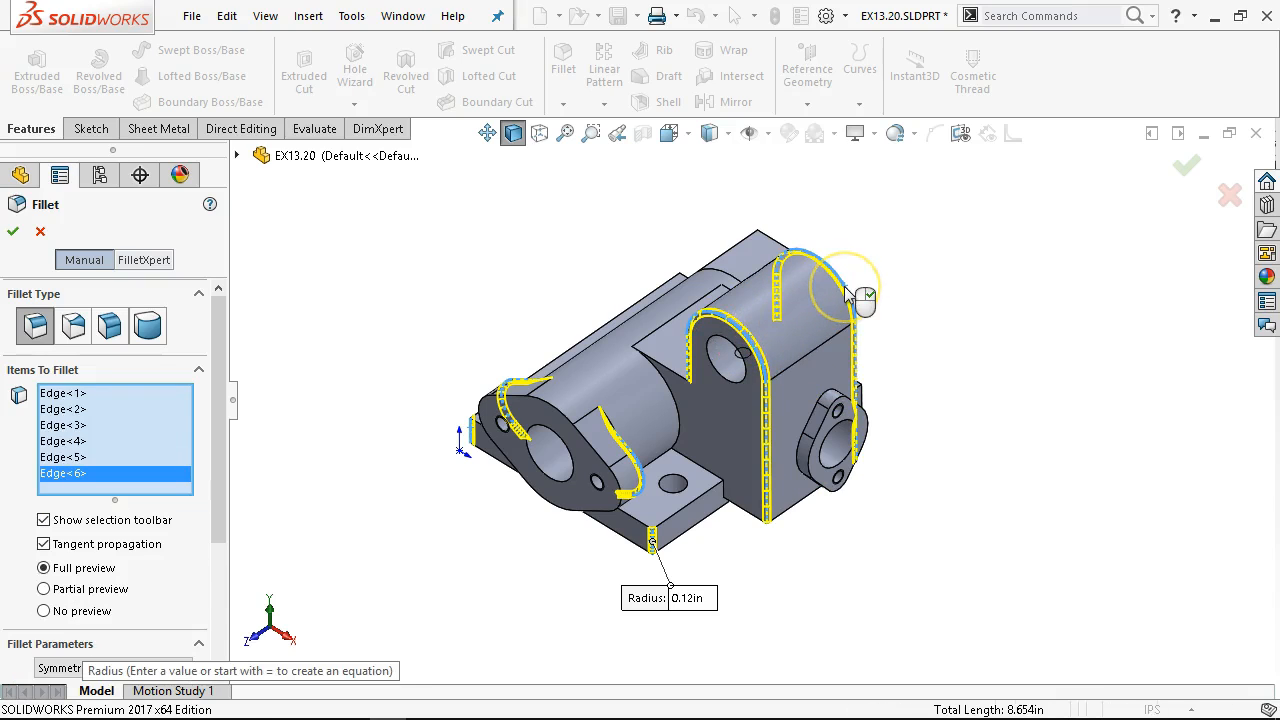
pyautogui.click(672, 392)
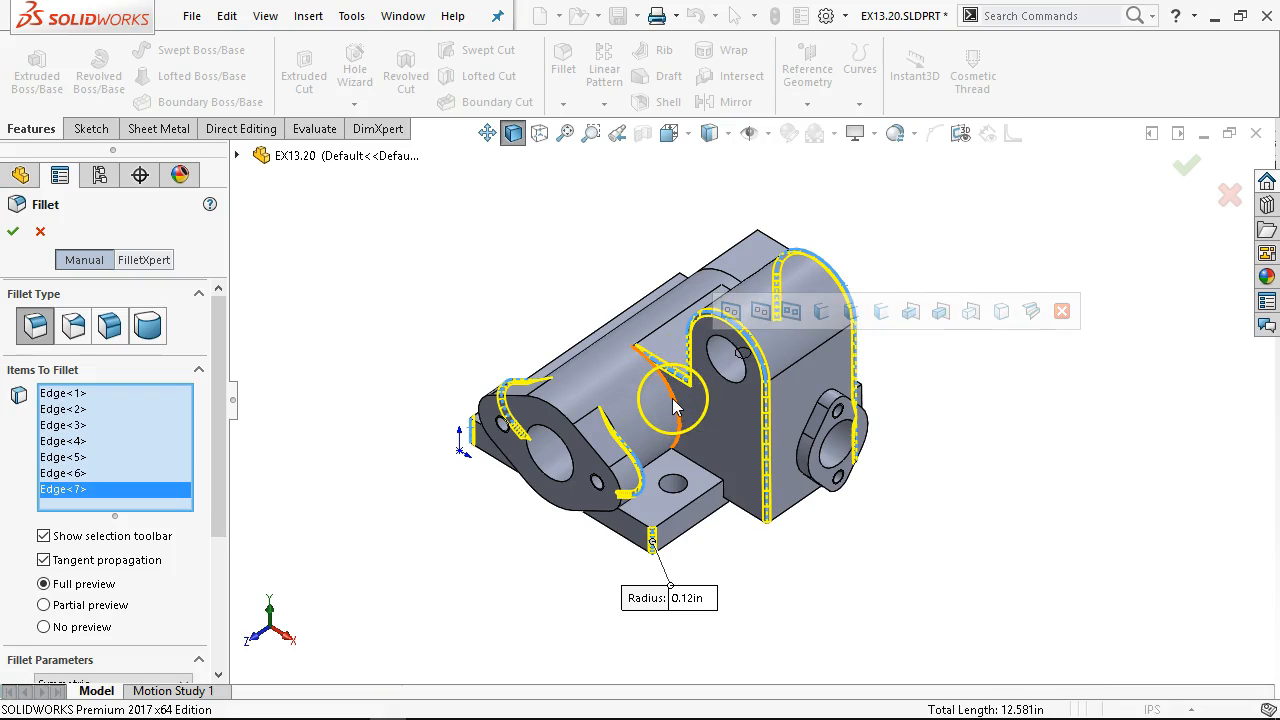
pyautogui.click(672, 392)
# Add the base plate's two rear vertical corners to the 0.12 in fillet
pyautogui.moveTo(968, 519); pyautogui.dragTo(820, 508, button='middle')
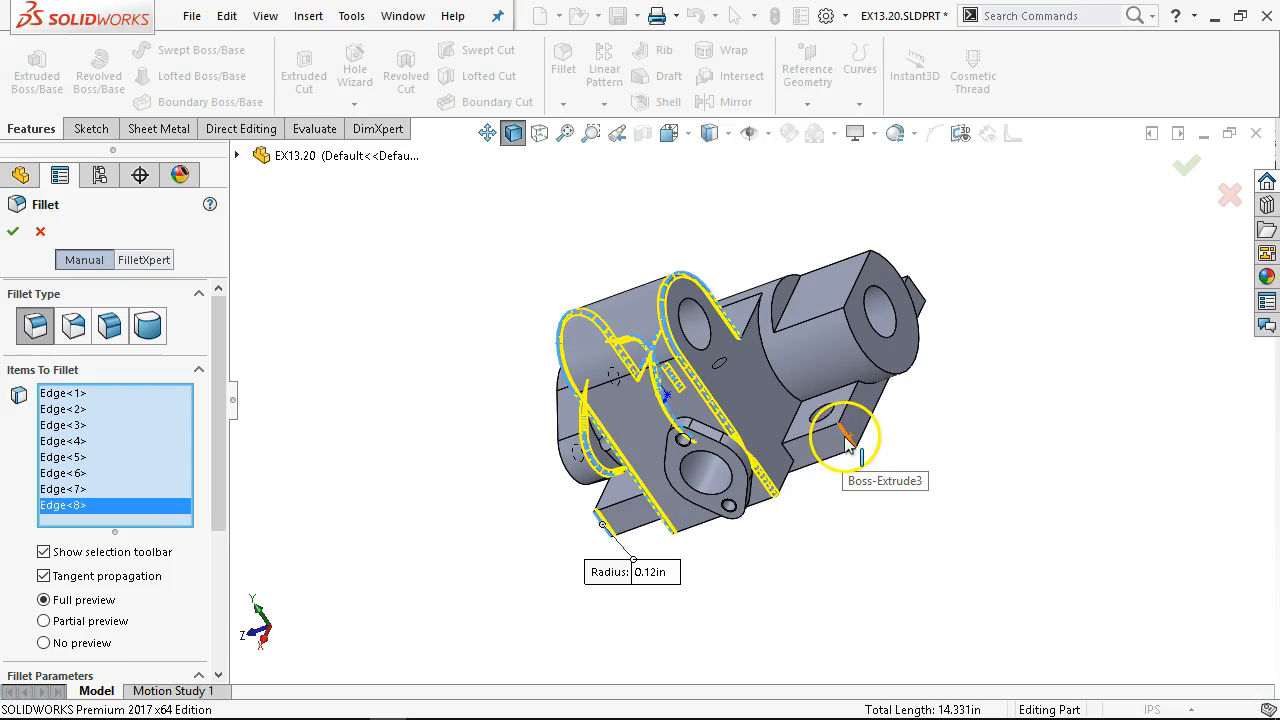
pyautogui.click(848, 447)
pyautogui.moveTo(1113, 397); pyautogui.dragTo(1020, 523, button='middle')
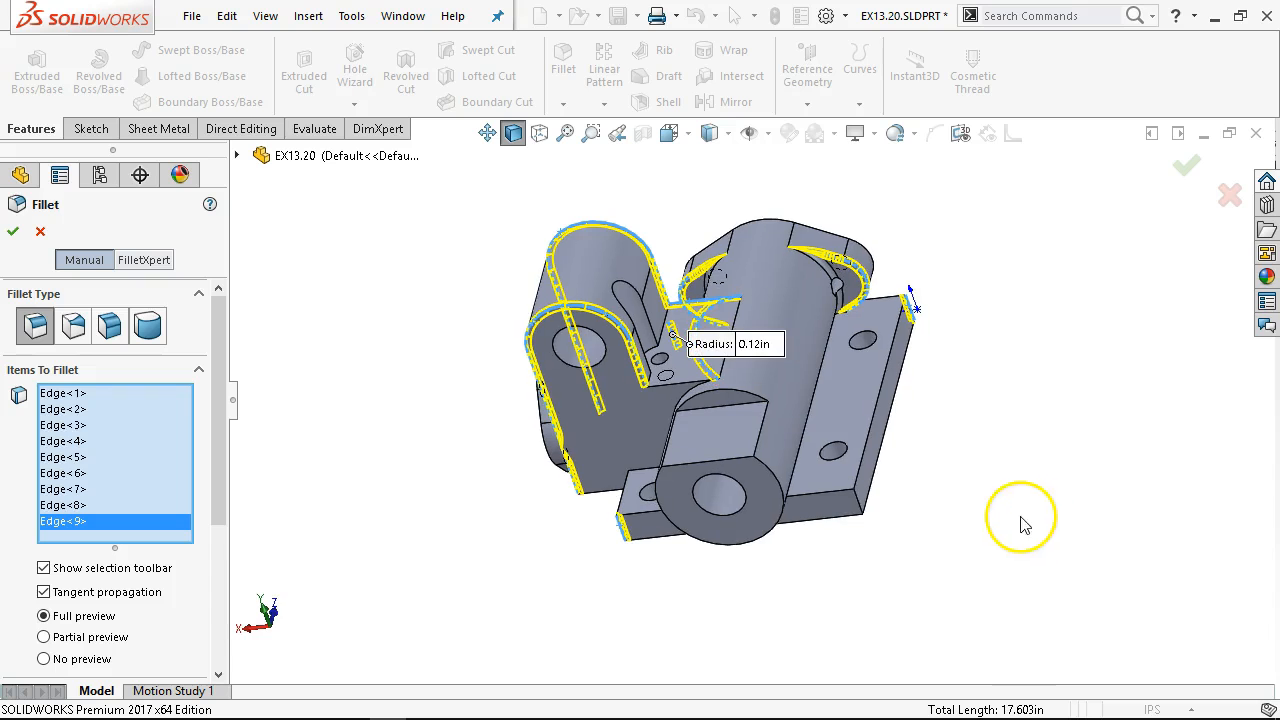
pyautogui.click(860, 512)
# Add the long edge between the cylinder and the base plate, and the cylinder's curved edge on the plate's rear face, to the fillet
pyautogui.moveTo(860, 512); pyautogui.dragTo(853, 470, button='middle')
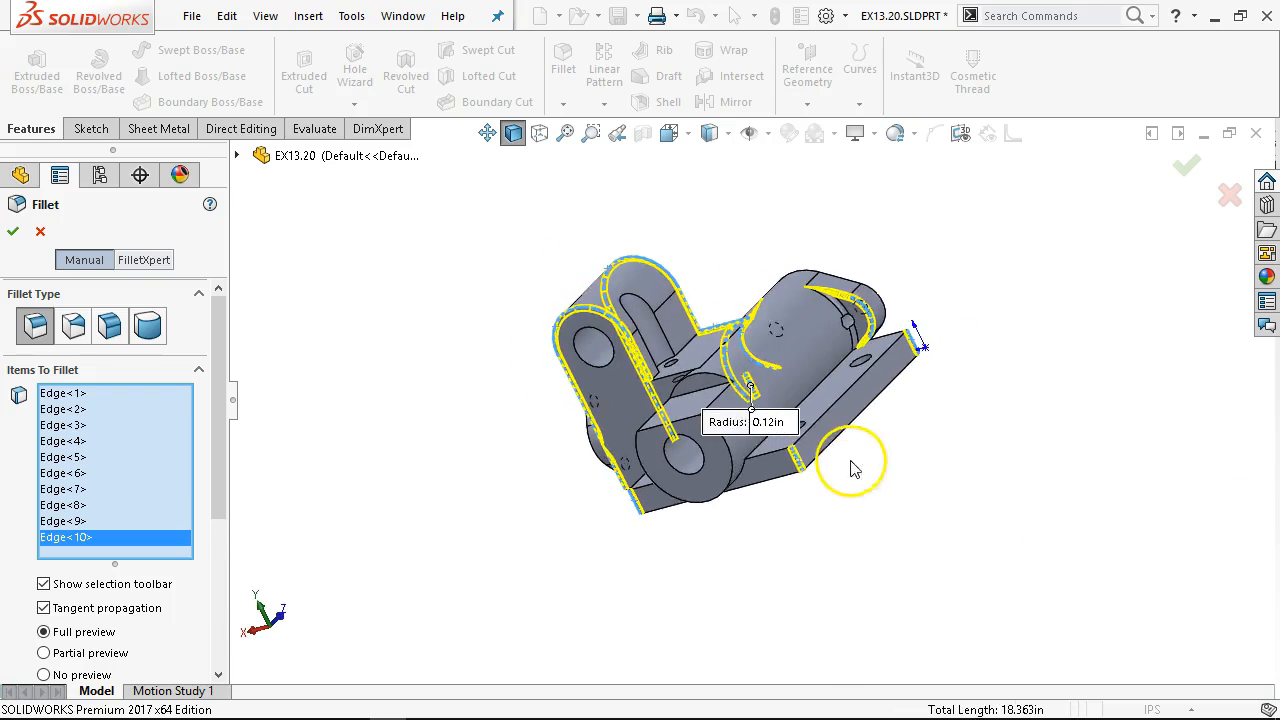
pyautogui.scroll(-3, 748, 456)
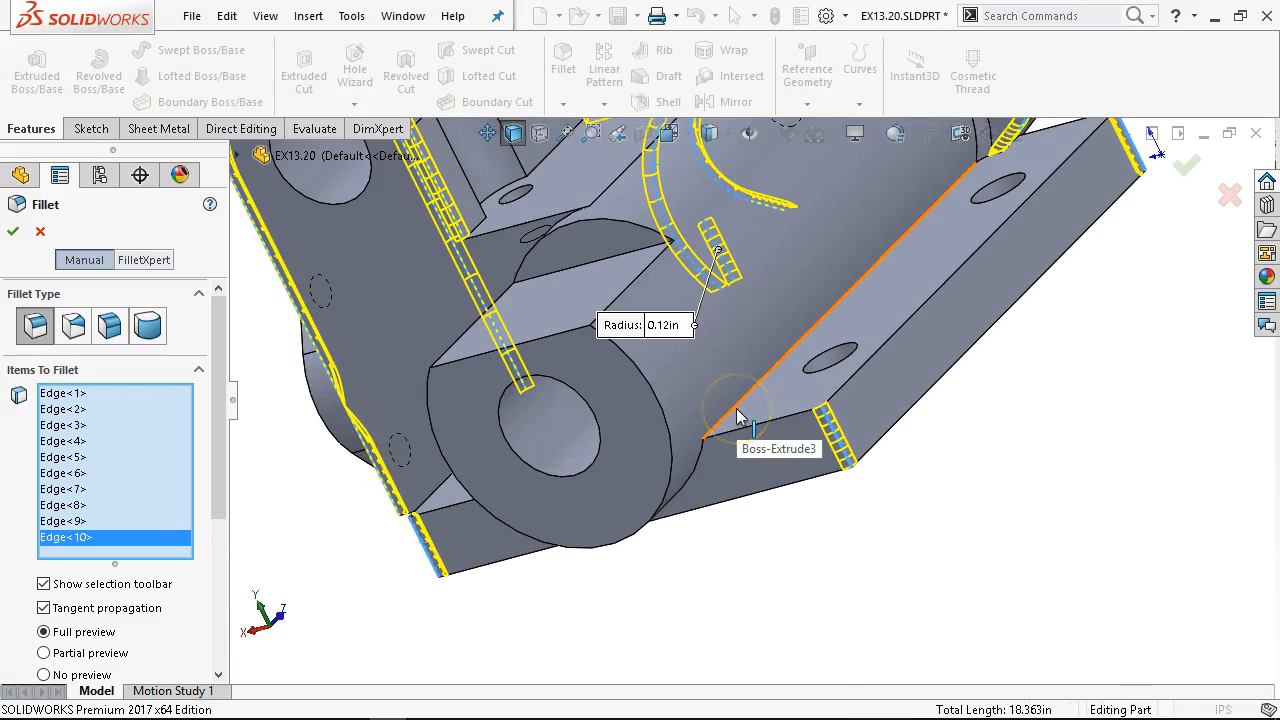
pyautogui.click(738, 418)
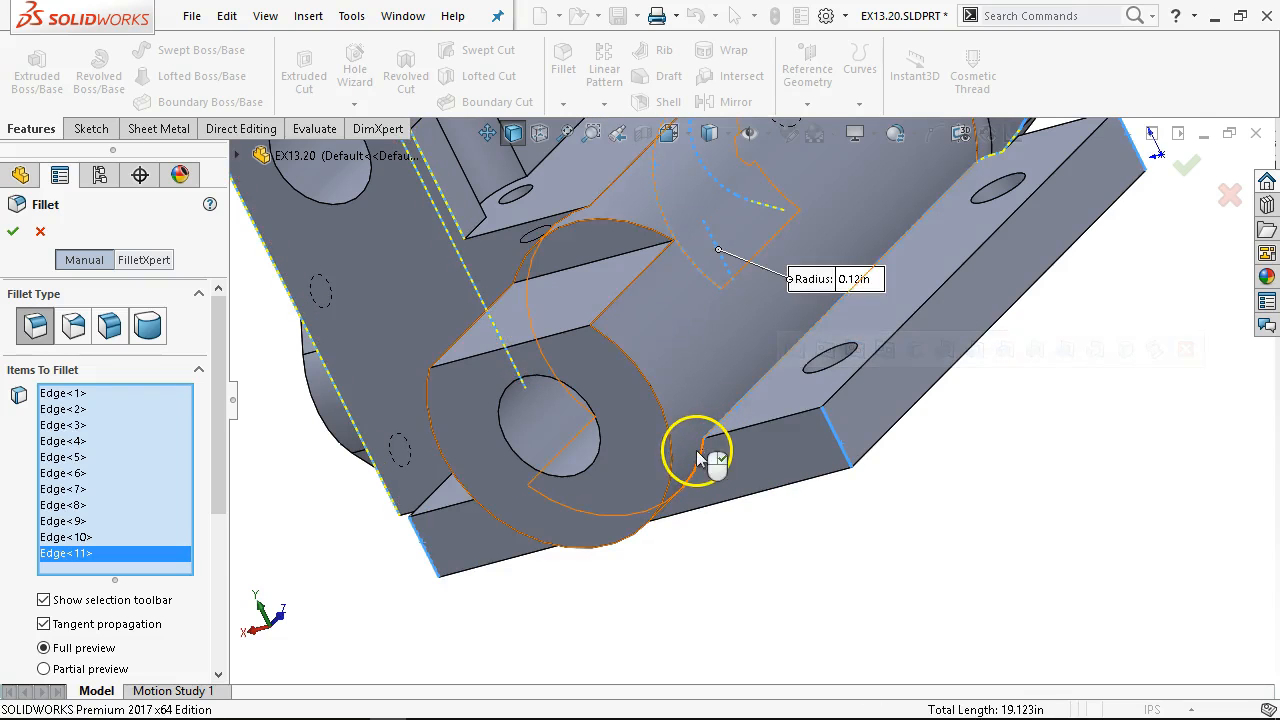
pyautogui.click(716, 462)
# Add the cylinder-to-plate edge on the lug side and the remaining edges of that plate section's top loop to the fillet
pyautogui.scroll(3, 857, 466)
pyautogui.moveTo(857, 466); pyautogui.dragTo(794, 486, button='middle')
pyautogui.scroll(-3, 755, 428)
pyautogui.scroll(2, 745, 415)
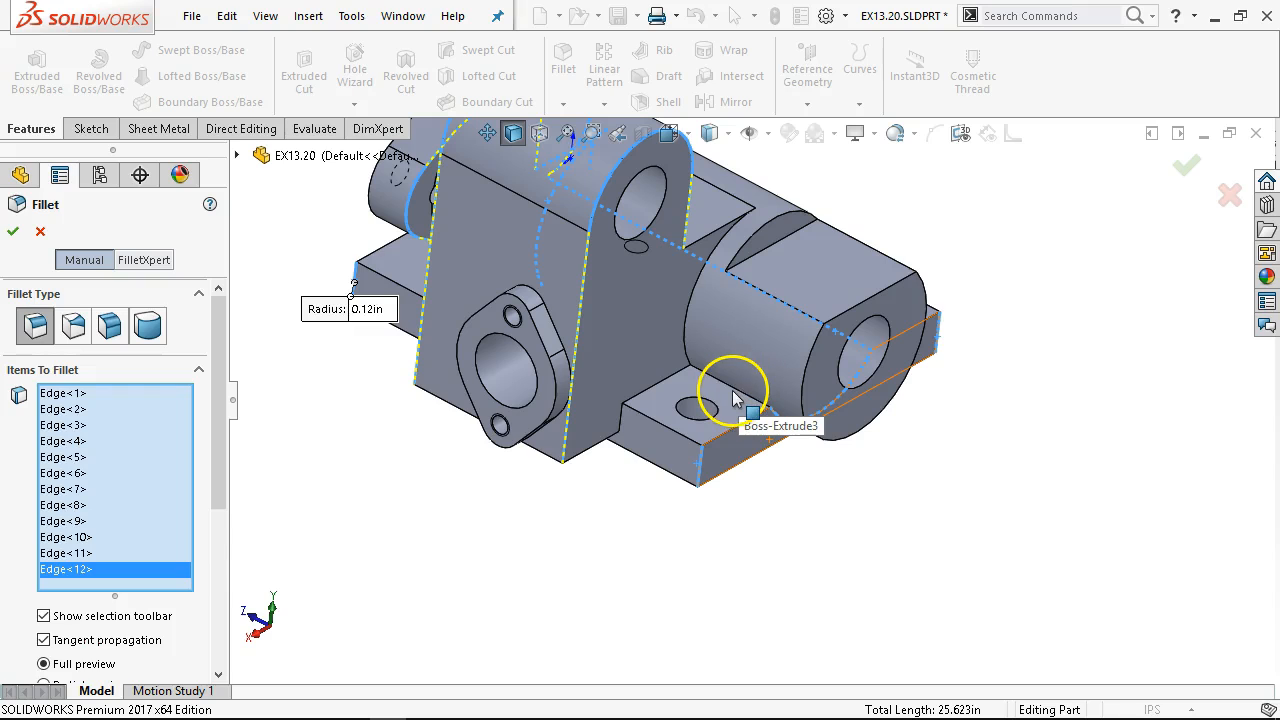
pyautogui.click(727, 389)
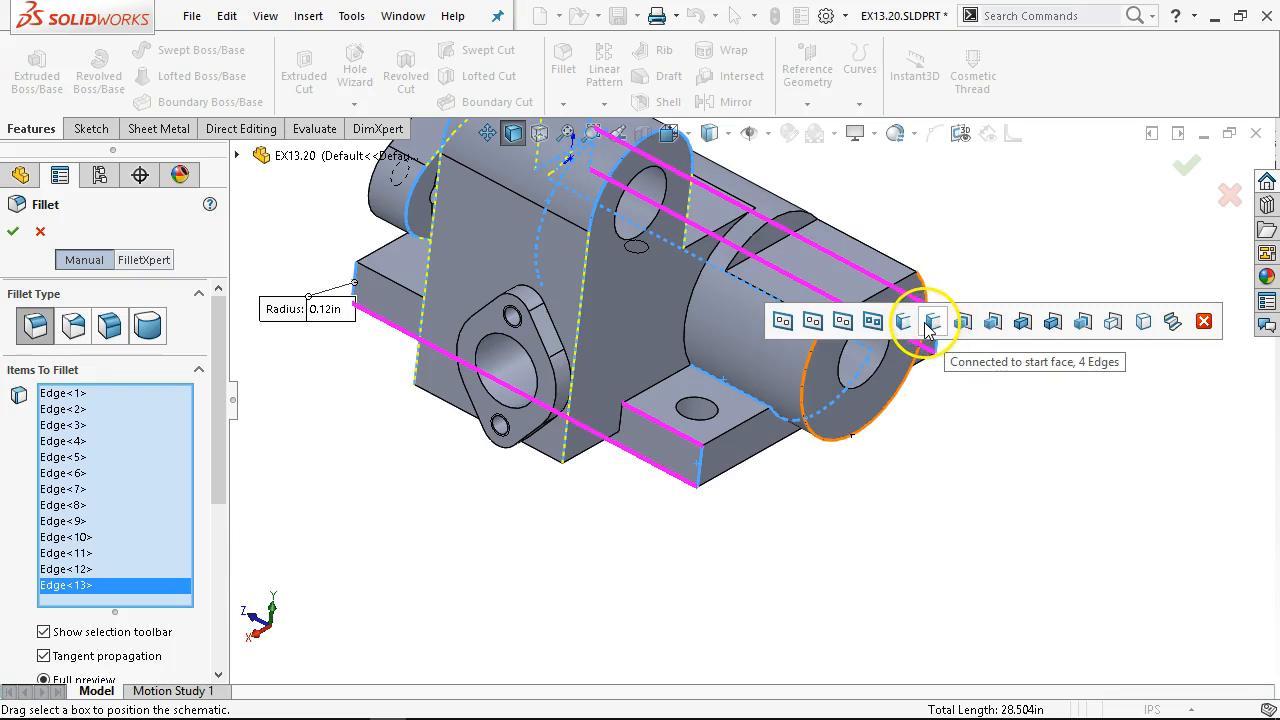
pyautogui.click(808, 323)
# Add the base plate's rear, outer long and front top edges on the side opposite the lug to the fillet
pyautogui.scroll(3, 914, 383)
pyautogui.moveTo(914, 383); pyautogui.dragTo(837, 409, button='middle')
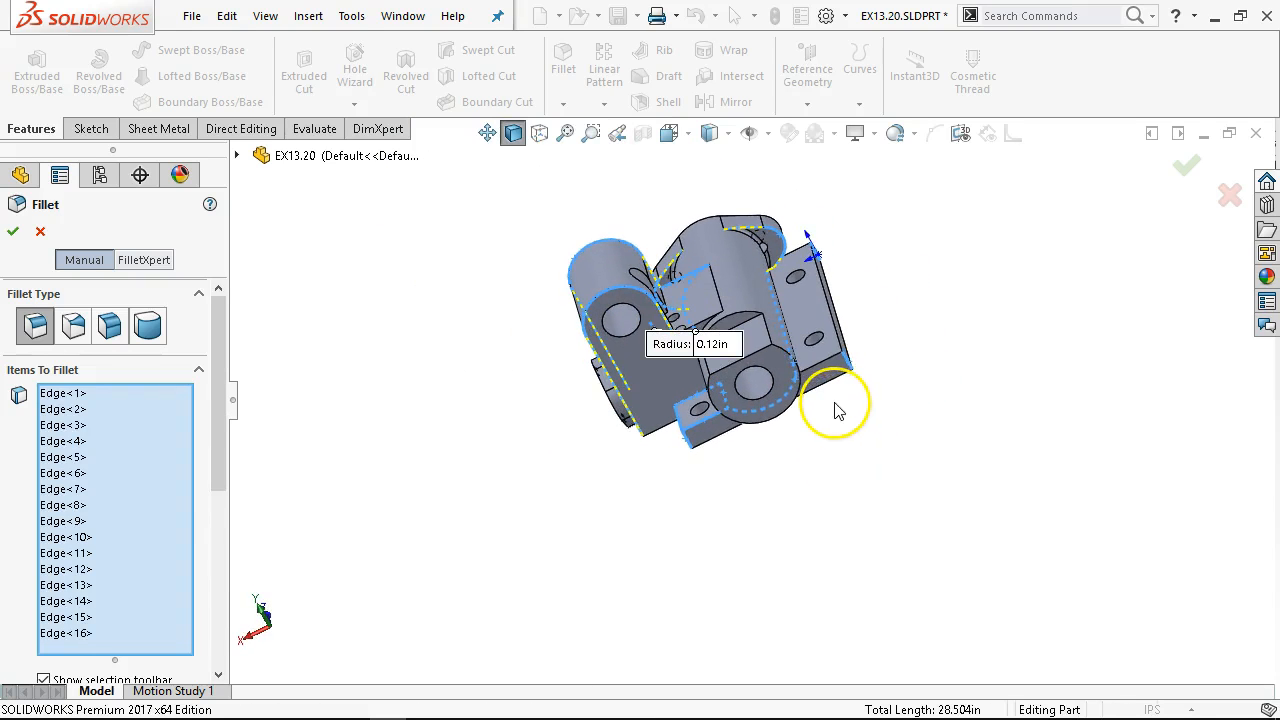
pyautogui.click(829, 368)
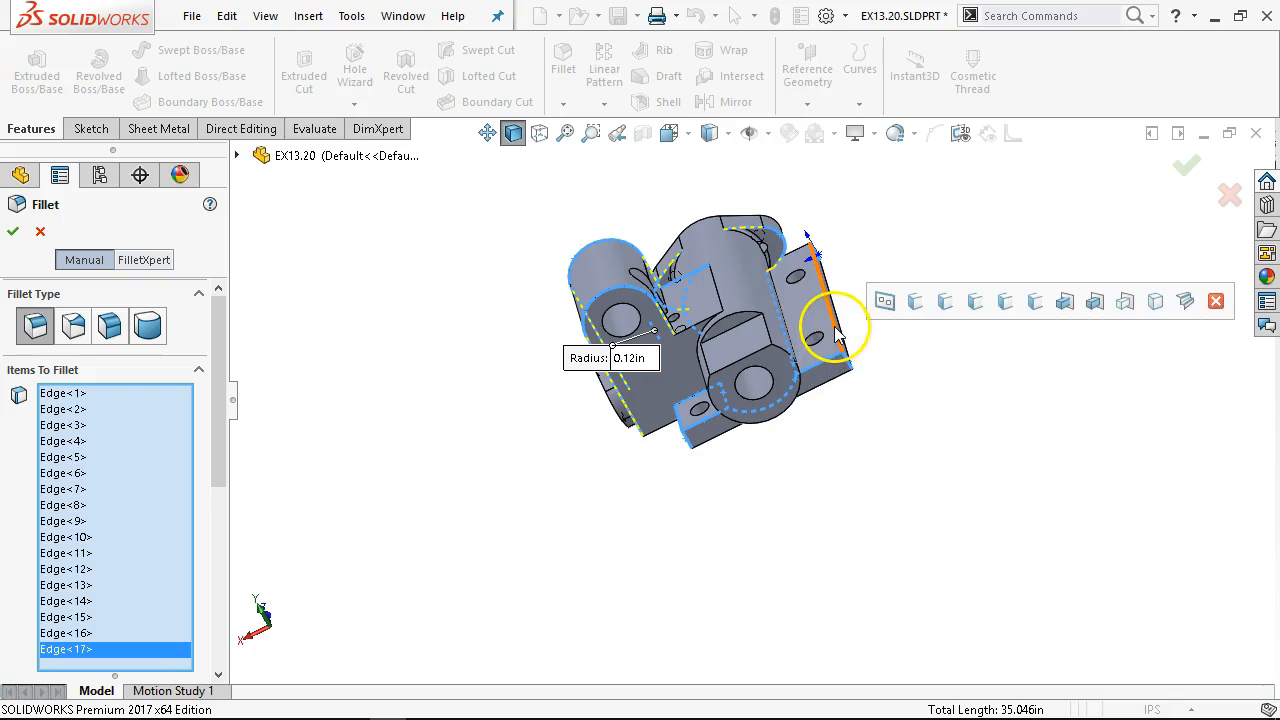
pyautogui.click(822, 330)
pyautogui.click(793, 265)
# Add the edges where the plate's front lug-side section meets the cylinder and lug, plus its front top edge, to the fillet
pyautogui.moveTo(923, 280); pyautogui.dragTo(714, 371, button='middle')
pyautogui.scroll(-5, 700, 385)
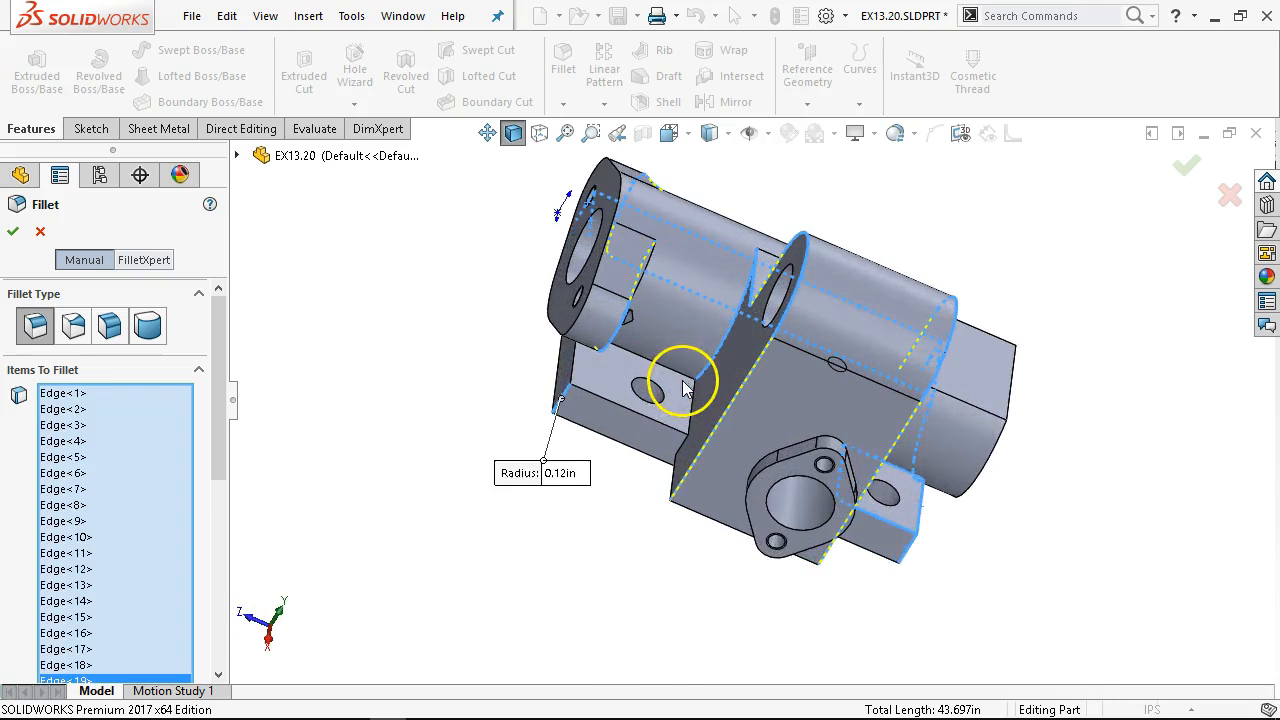
pyautogui.click(688, 368)
pyautogui.click(714, 398)
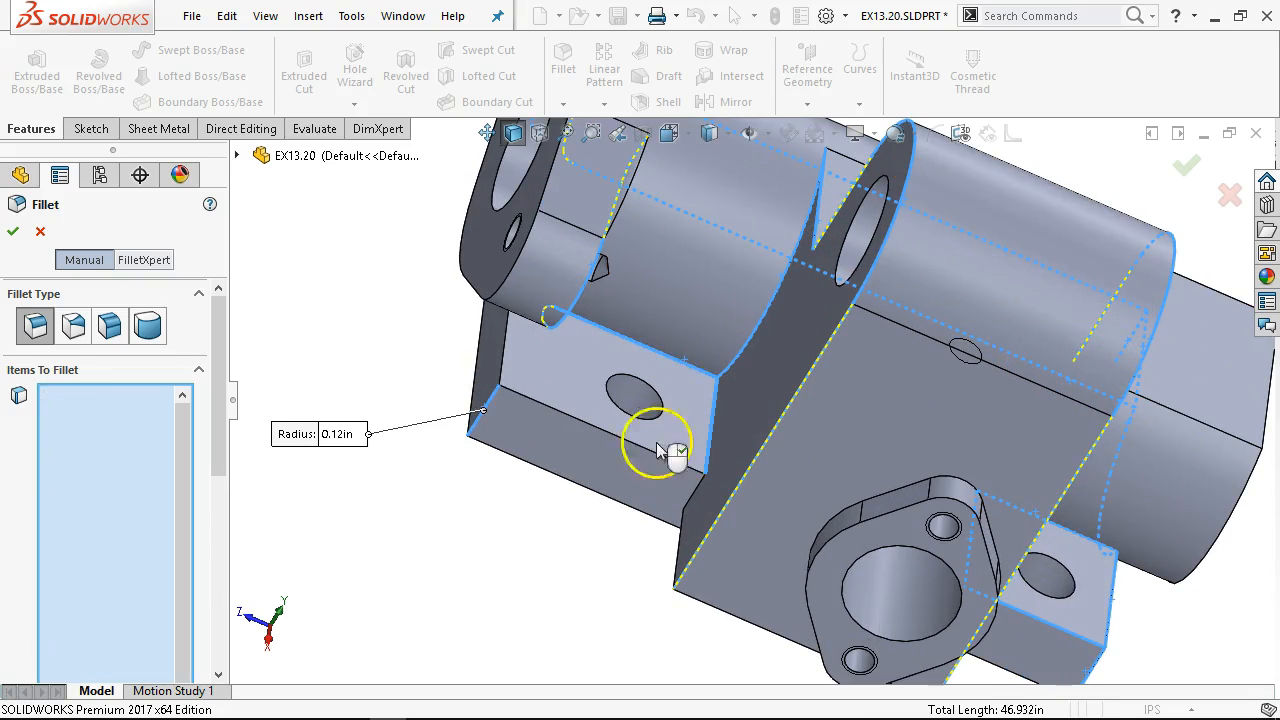
pyautogui.click(502, 366)
# Add the block's rear top edge, the block-to-lug edges beside the round slot and the slot's edge to the fillet
pyautogui.scroll(5, 585, 440)
pyautogui.moveTo(529, 409); pyautogui.dragTo(450, 515, button='middle')
pyautogui.click(858, 388)
pyautogui.scroll(-5, 748, 377)
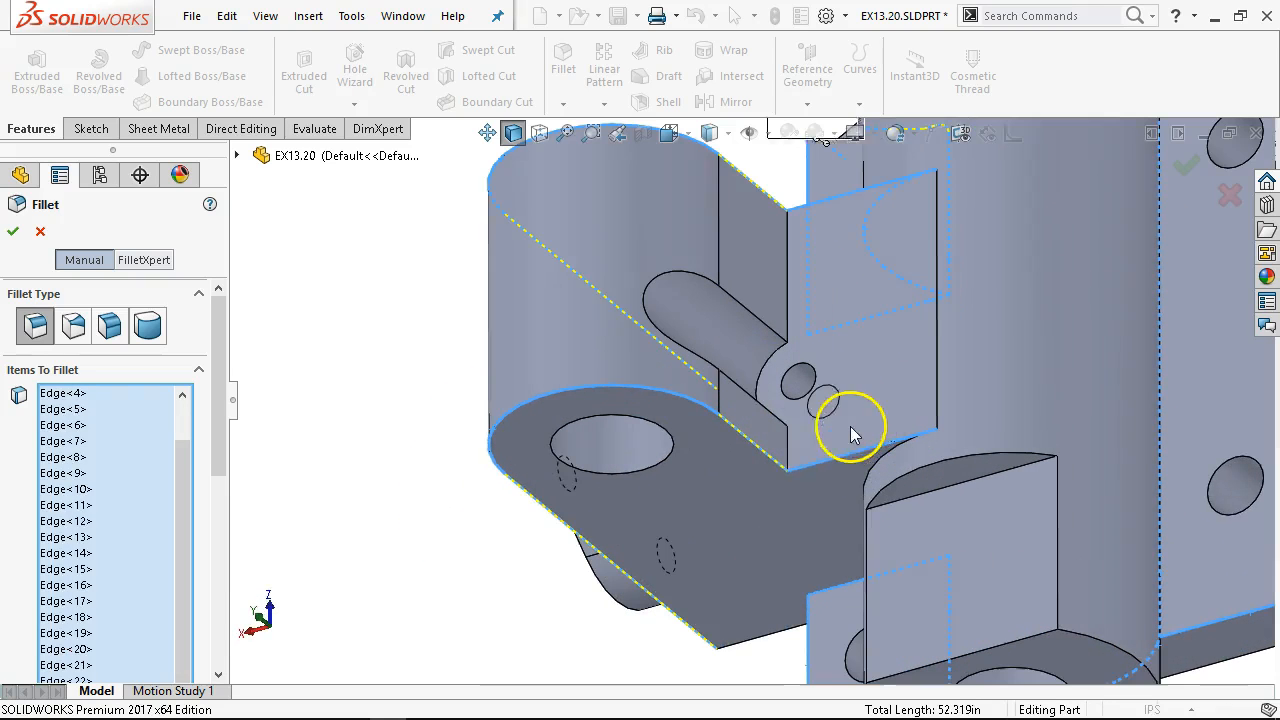
pyautogui.click(790, 462)
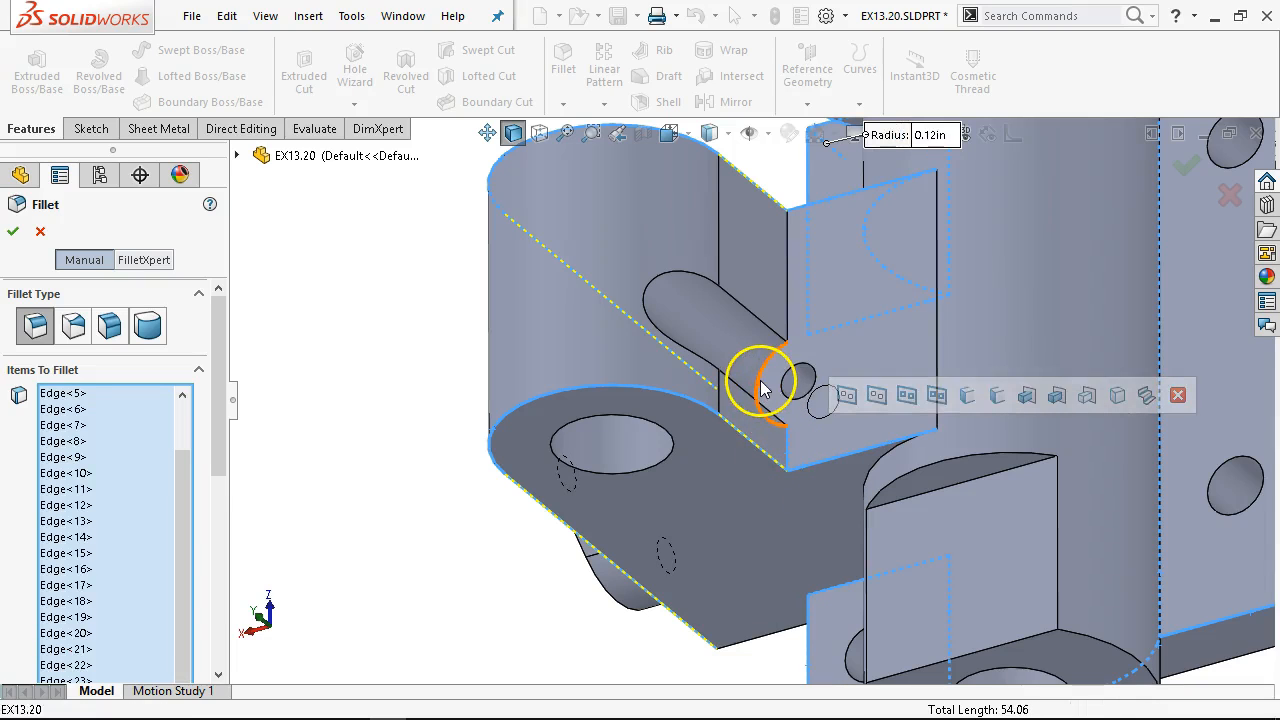
pyautogui.click(786, 330)
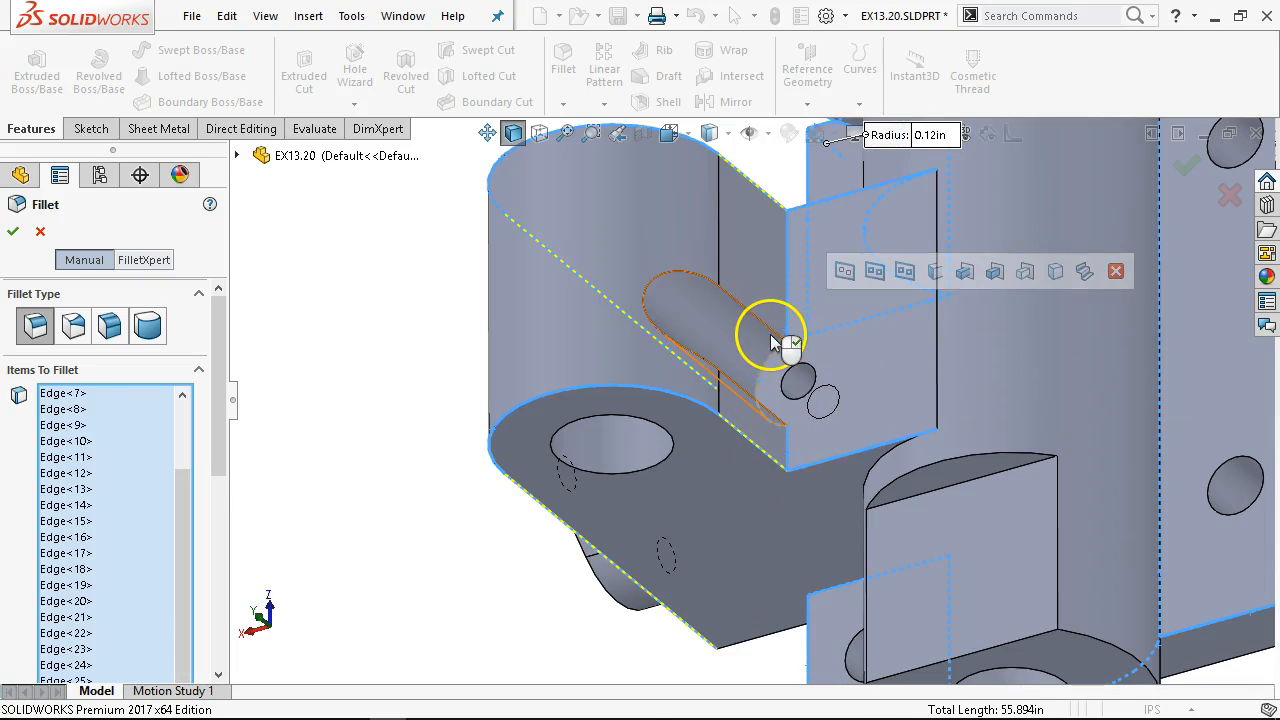
pyautogui.click(769, 334)
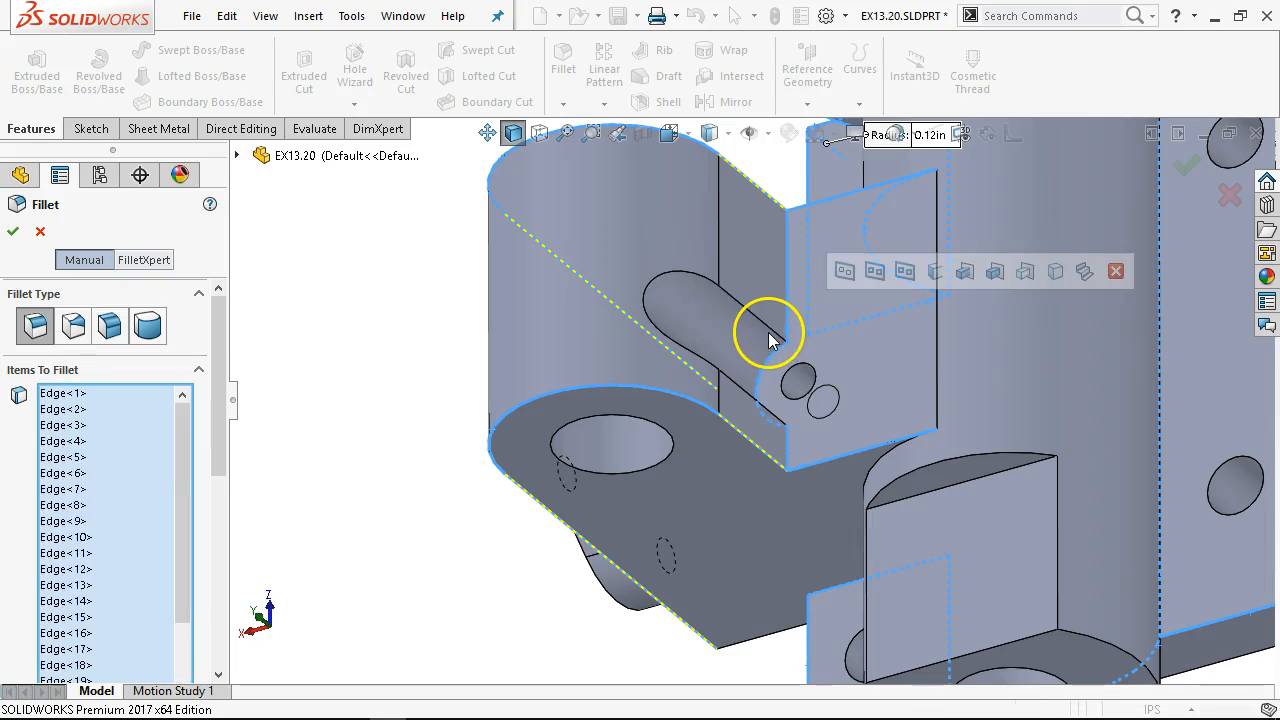
# Try to create the 0.12 in fillet on all selected edges and leave the manual fillet
pyautogui.scroll(5, 860, 440)
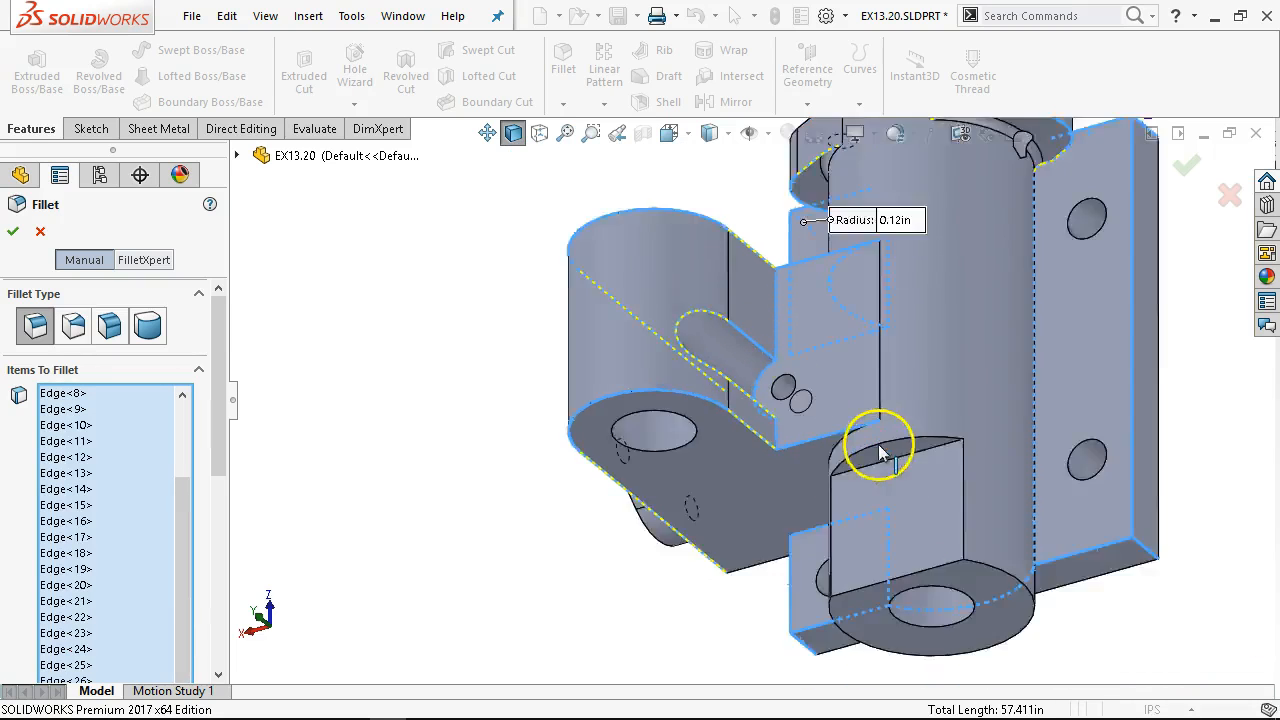
pyautogui.moveTo(743, 490); pyautogui.dragTo(781, 410, button='middle')
pyautogui.click(1186, 186)
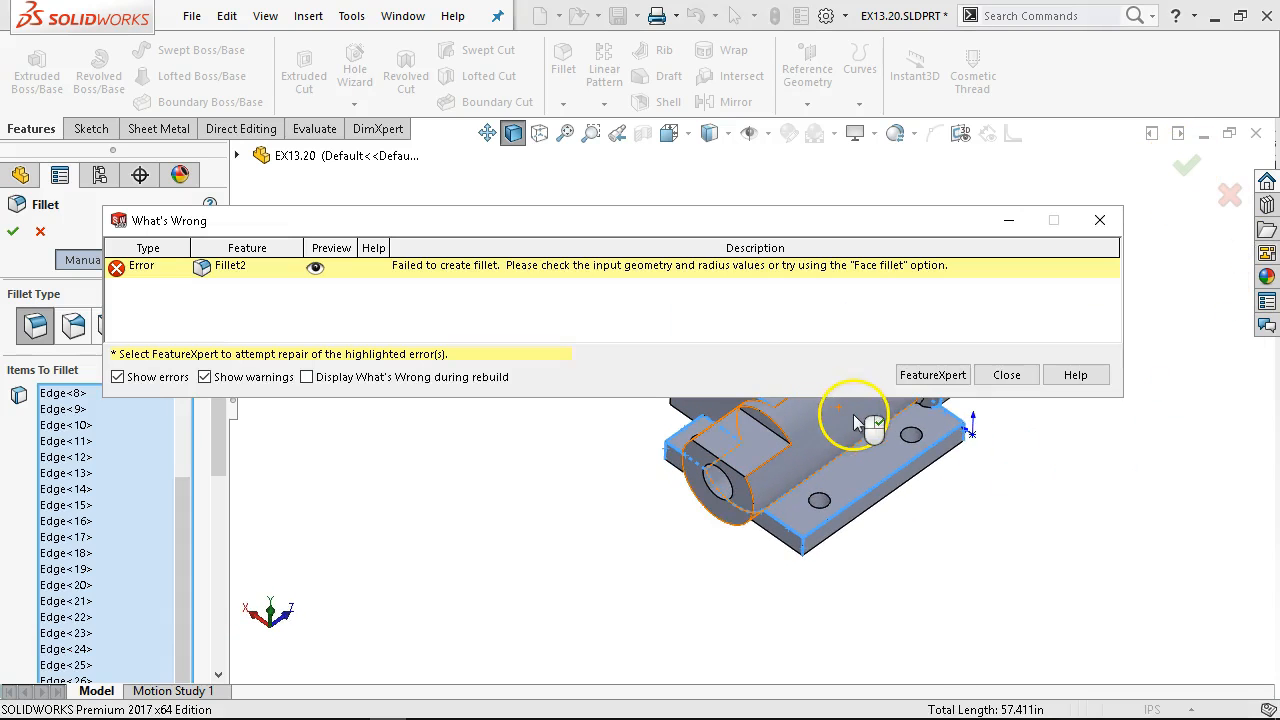
pyautogui.click(1006, 374)
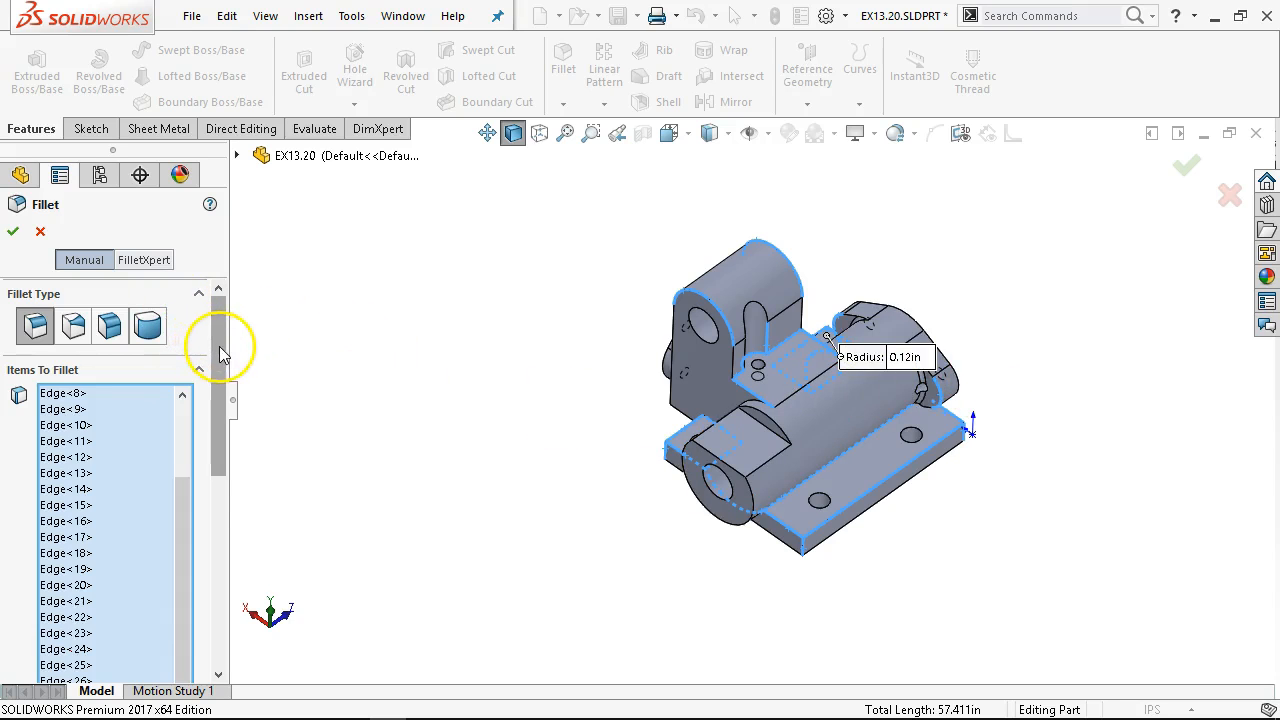
pyautogui.moveTo(214, 343); pyautogui.dragTo(237, 390)
pyautogui.moveTo(563, 409); pyautogui.dragTo(794, 357, button='middle')
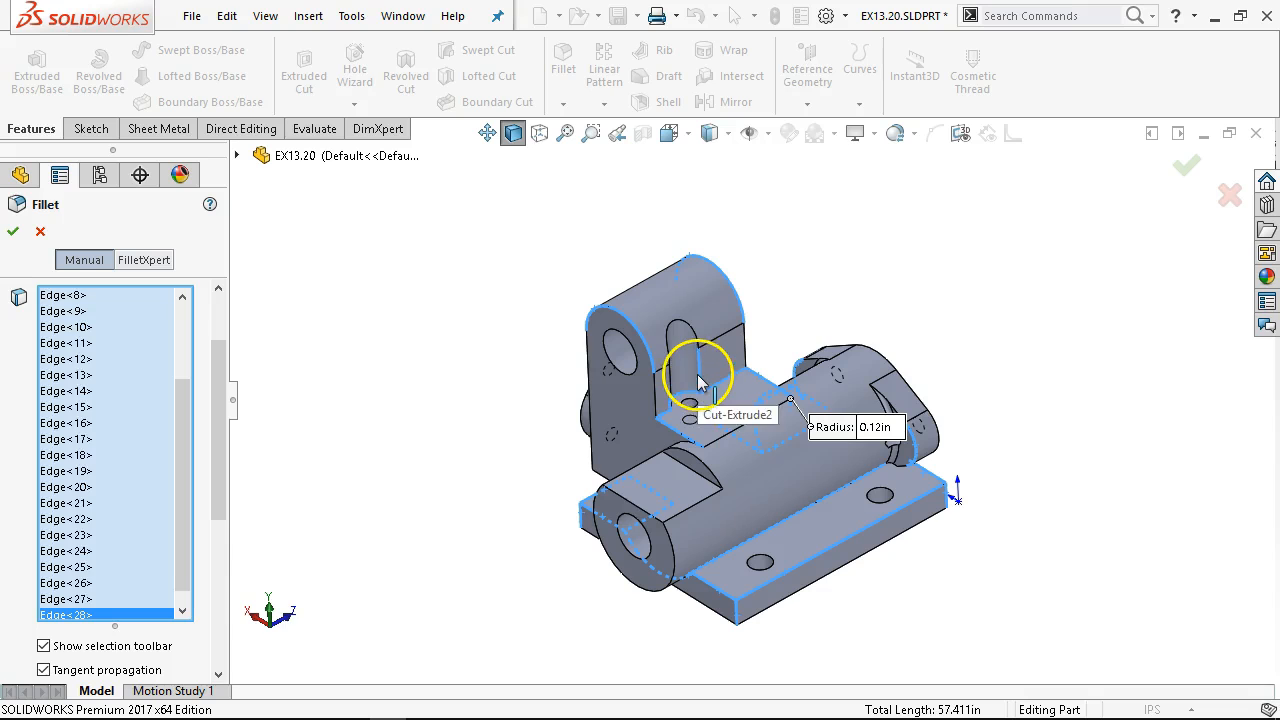
pyautogui.click(143, 260)
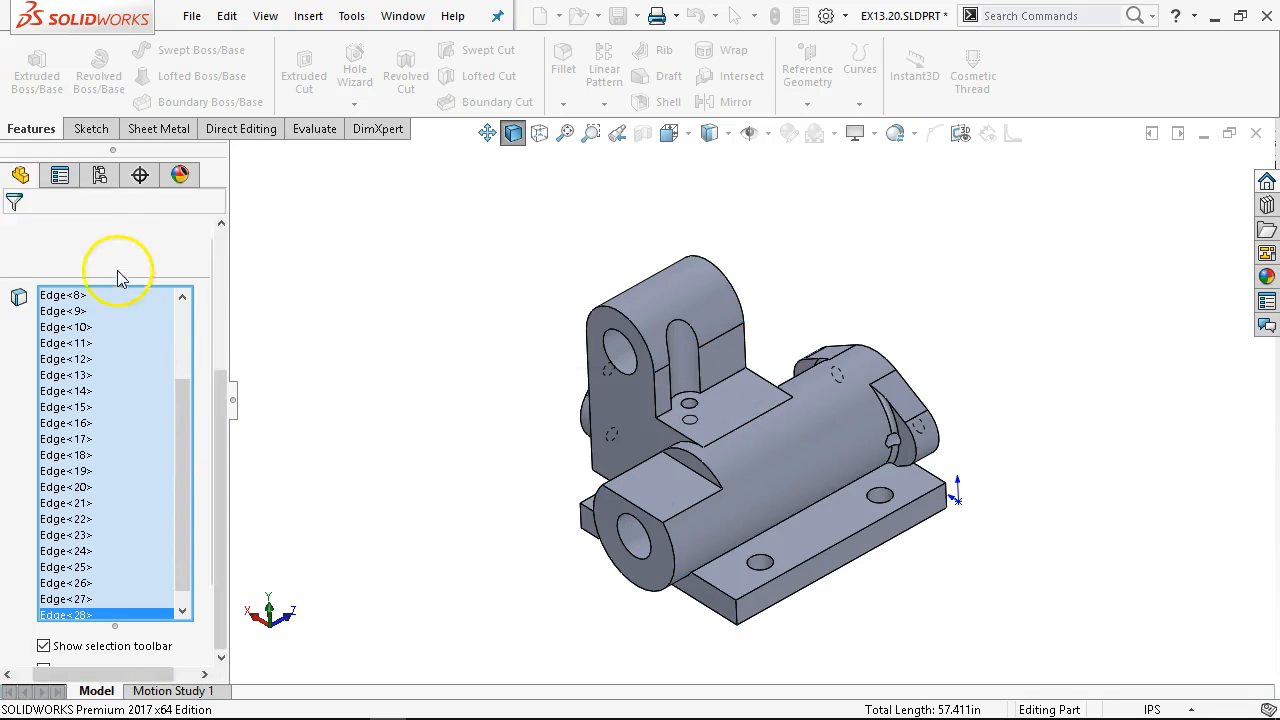
pyautogui.click(20, 175)
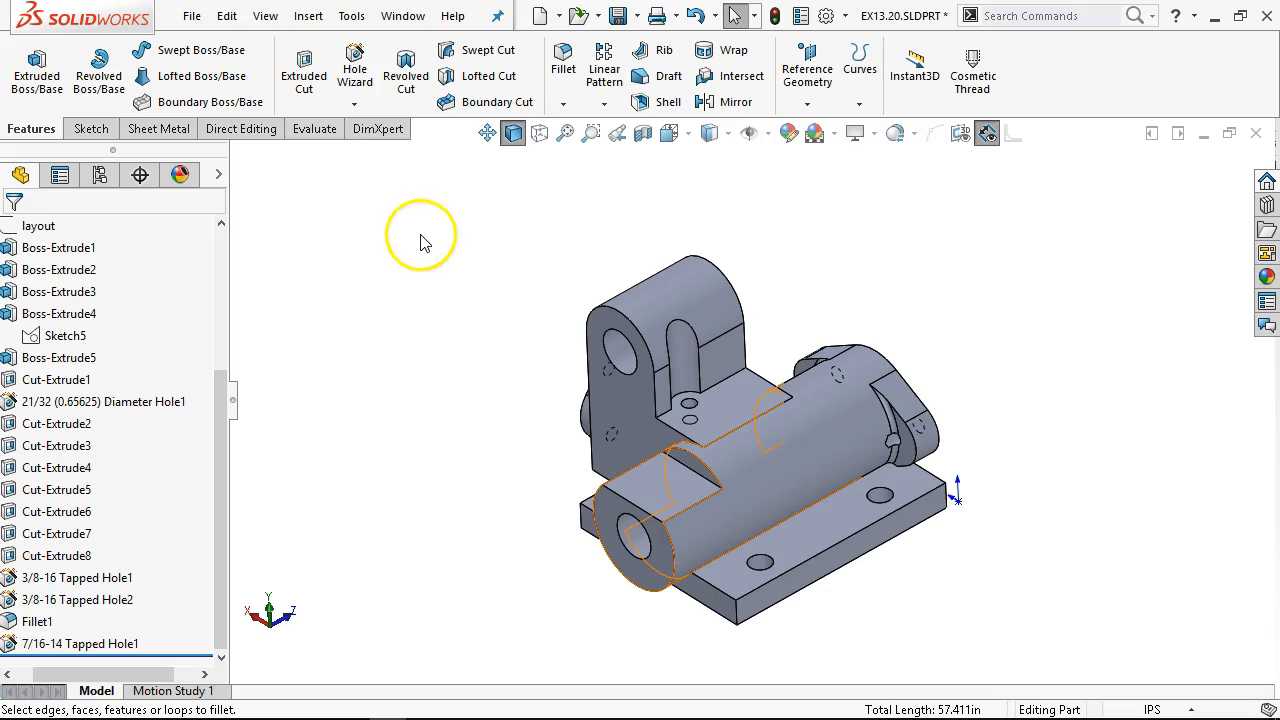
# Start a new fillet in FilletXpert mode, ready for picking the items to fillet
pyautogui.click(563, 62)
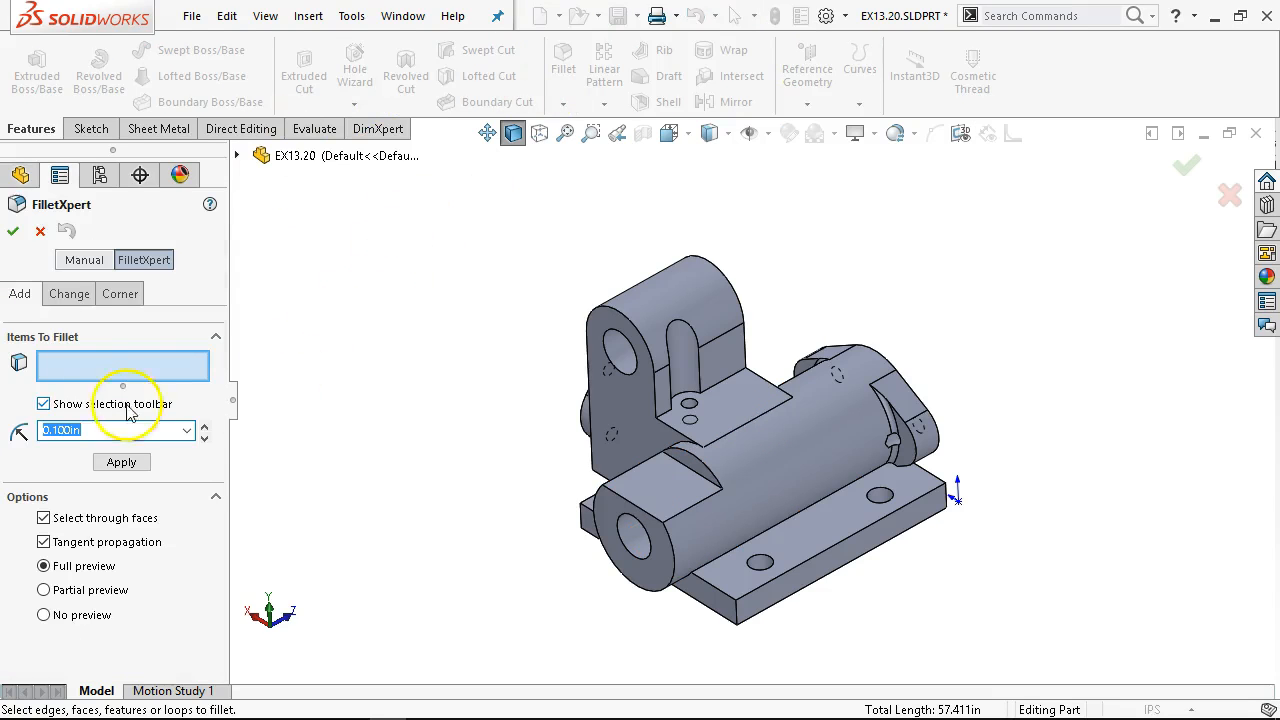
pyautogui.click(106, 366)
pyautogui.scroll(-4, 714, 586)
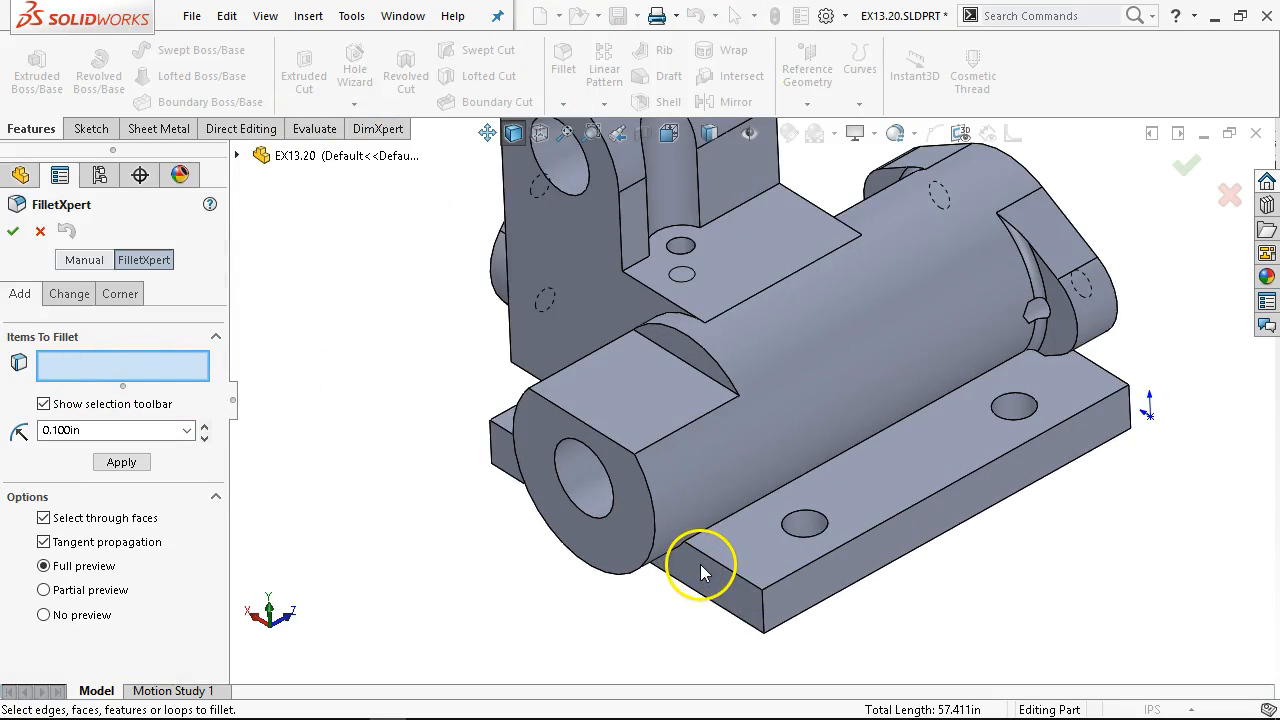
pyautogui.click(686, 354)
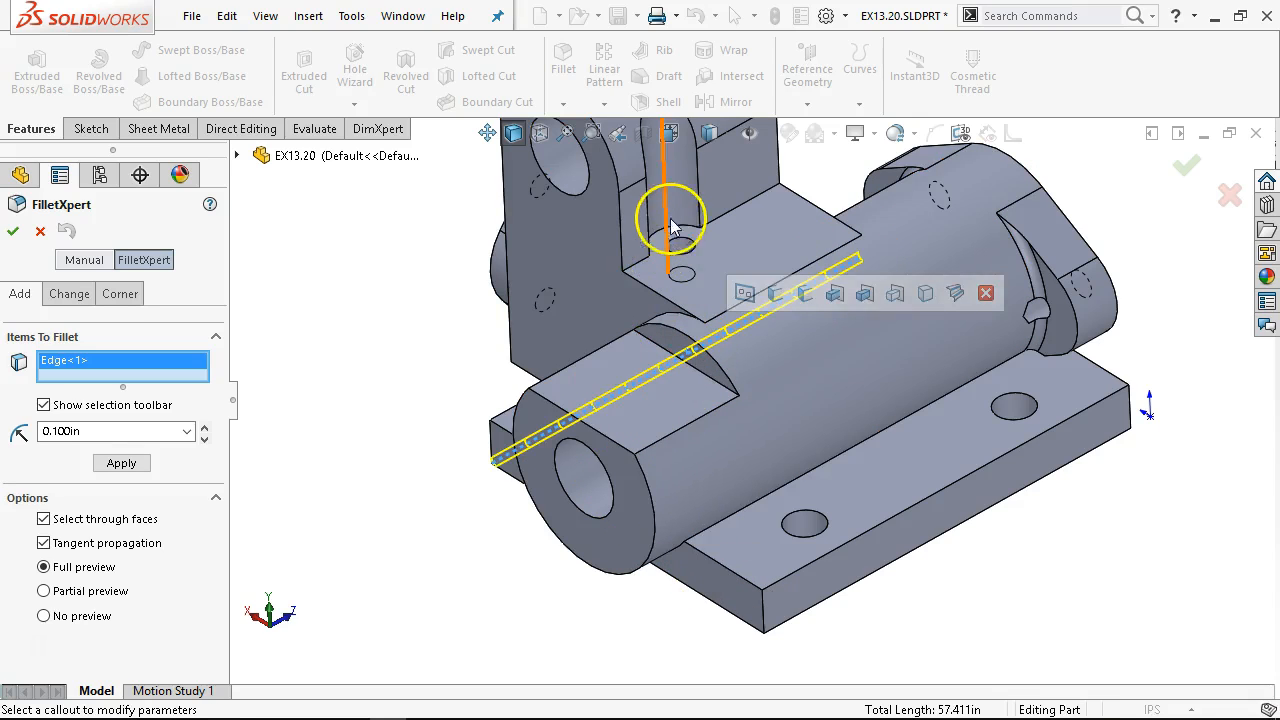
pyautogui.click(672, 227)
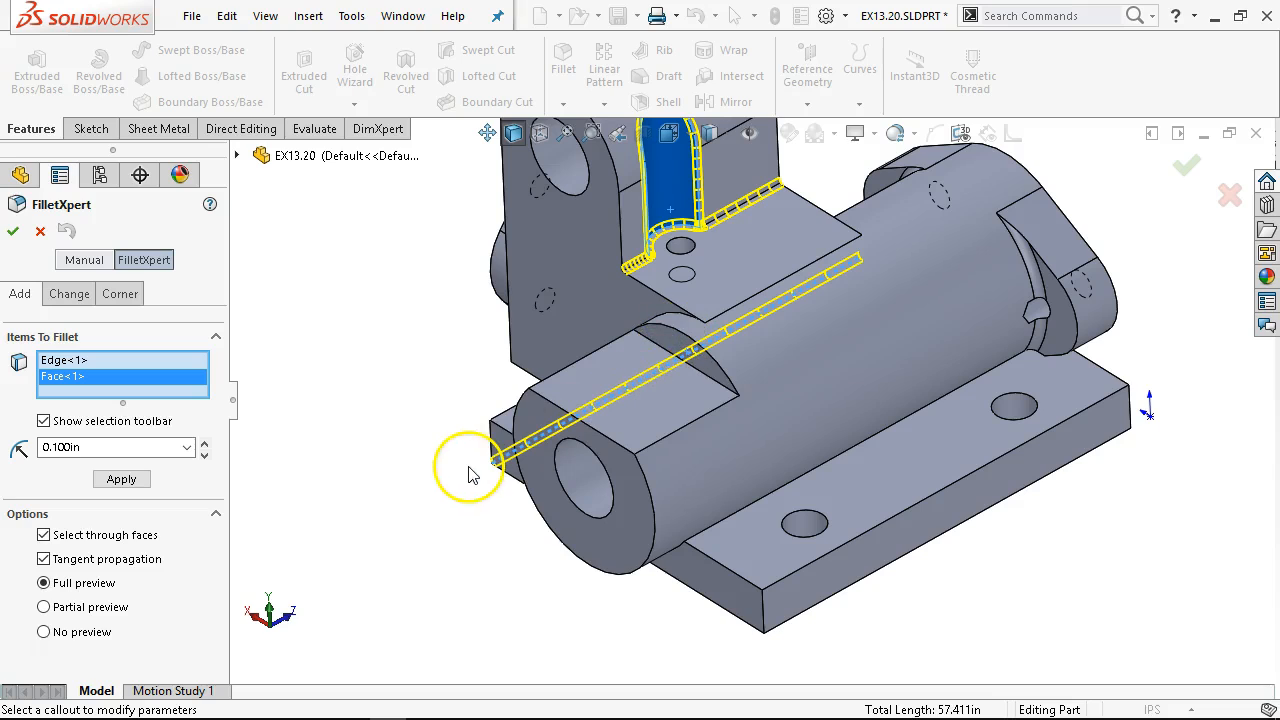
pyautogui.click(123, 362)
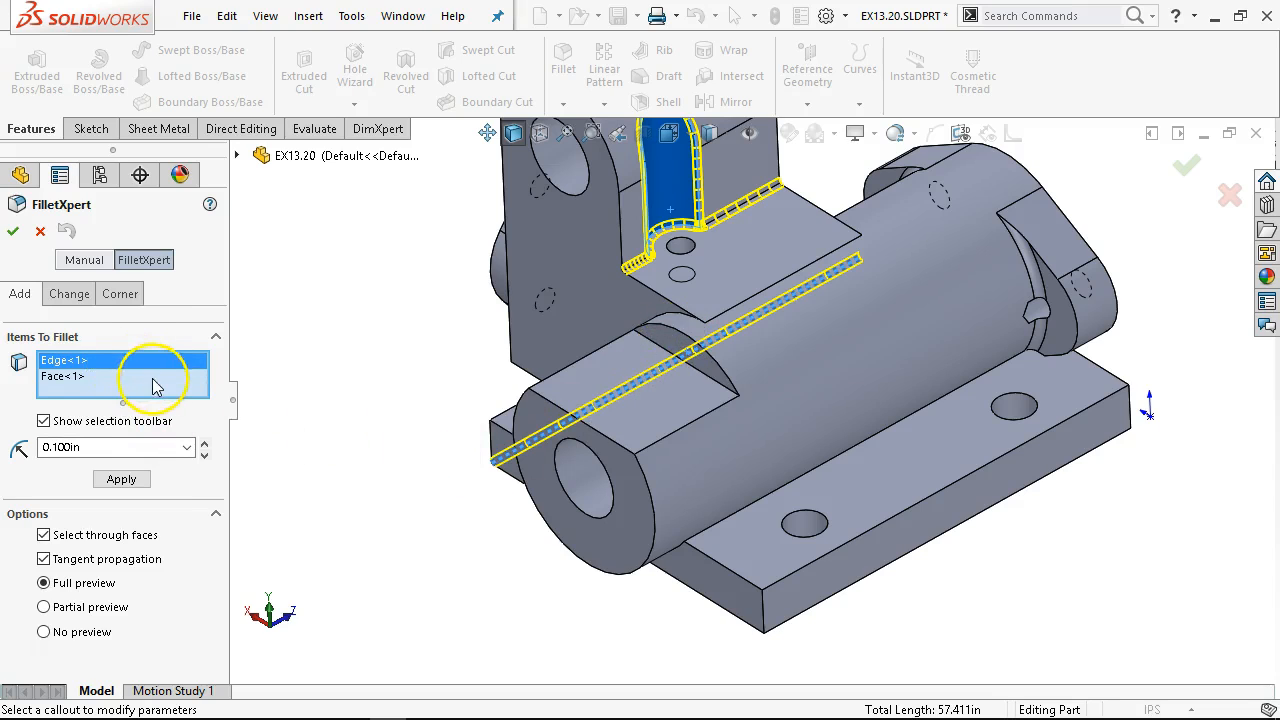
pyautogui.press('Delete')
pyautogui.click(686, 347)
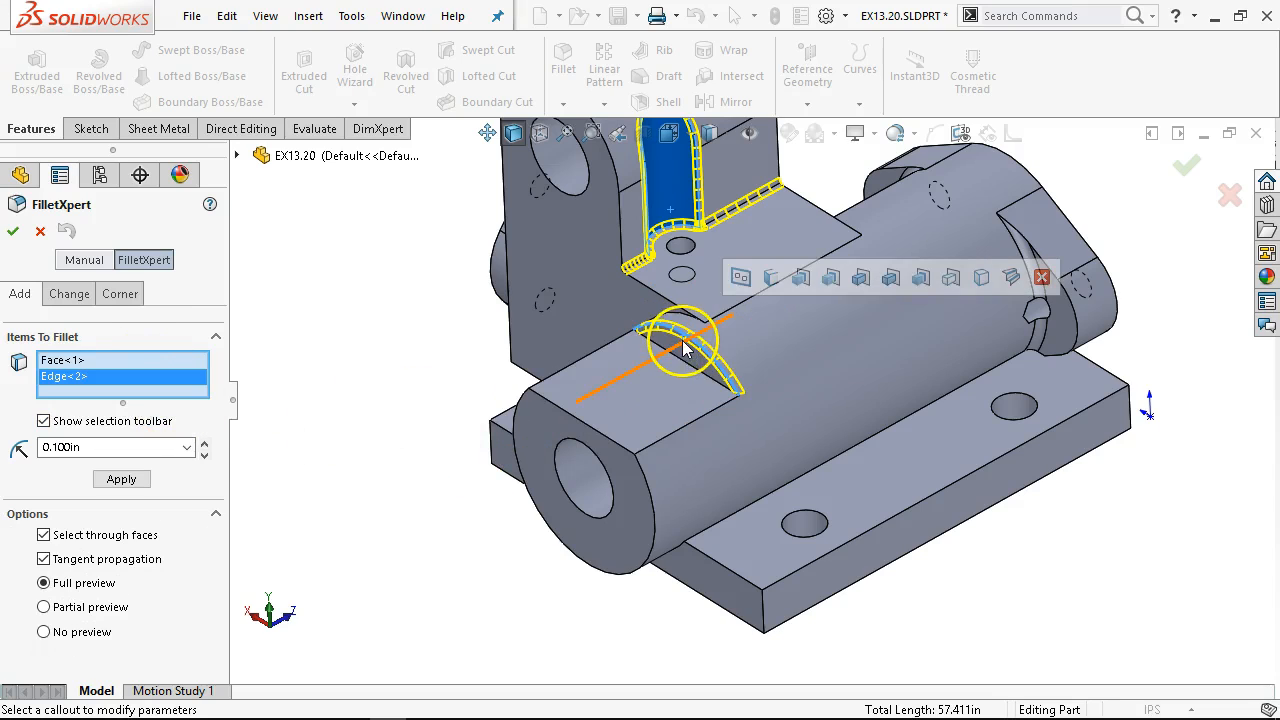
pyautogui.click(687, 347)
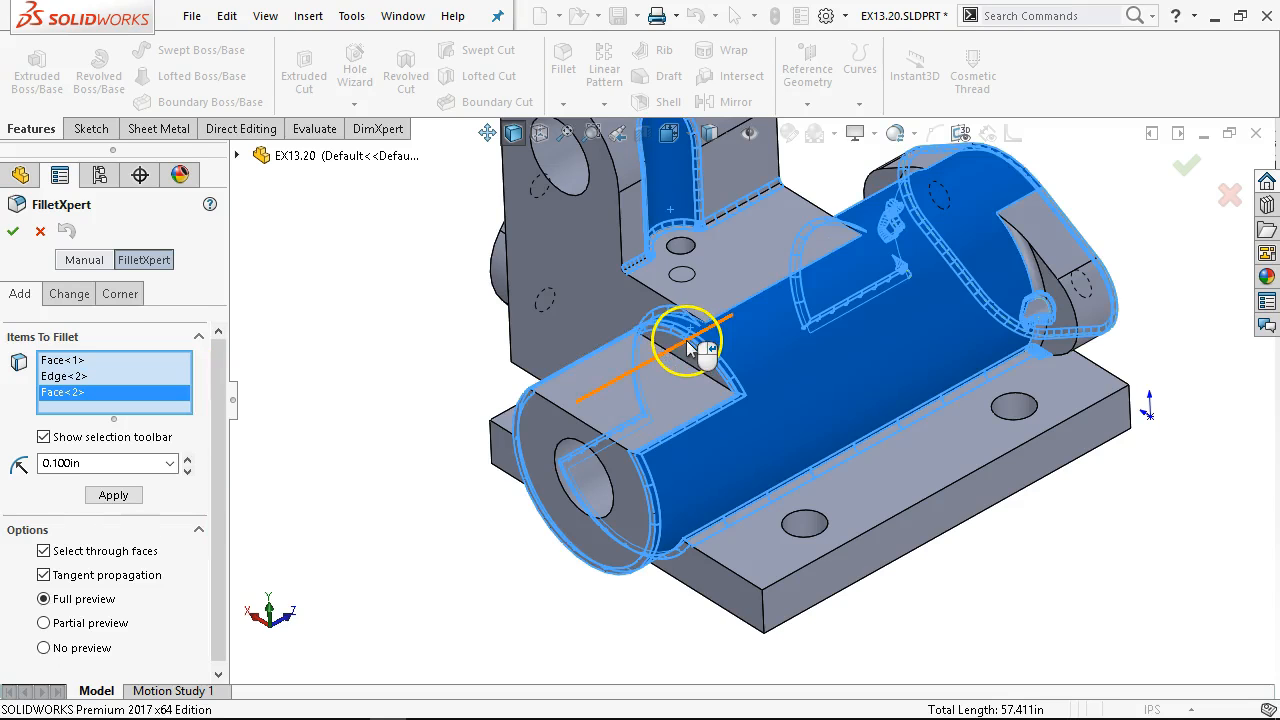
pyautogui.rightClick(160, 383)
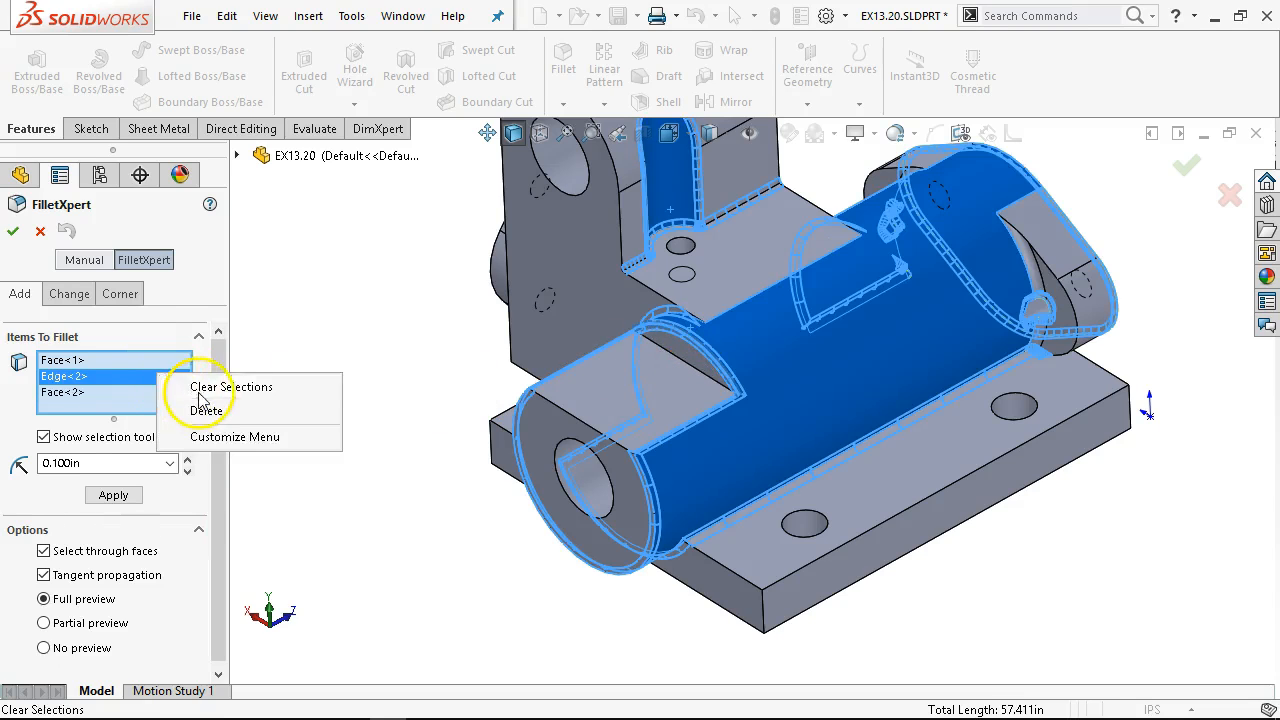
pyautogui.click(205, 384)
# Select the crescent face at the cylinder's flat cut, the lug's round slot face and the block's rear and front top edges for filleting
pyautogui.click(654, 338)
pyautogui.click(672, 200)
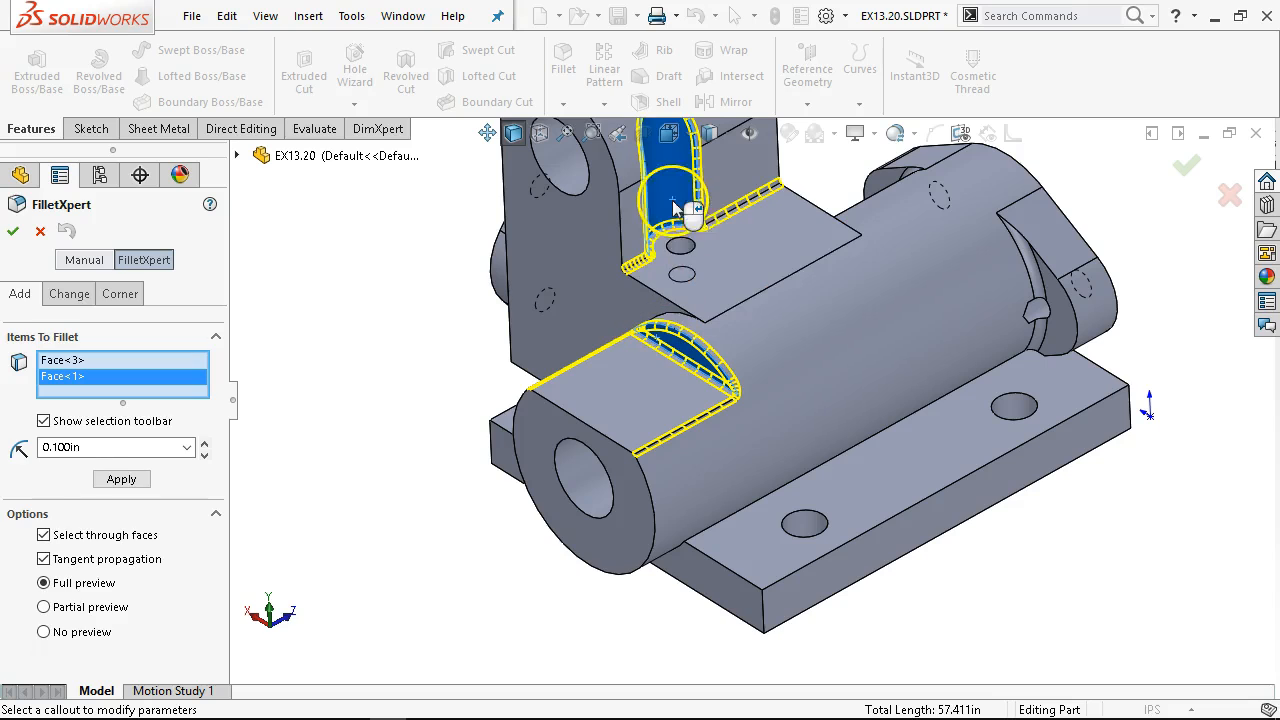
pyautogui.click(664, 294)
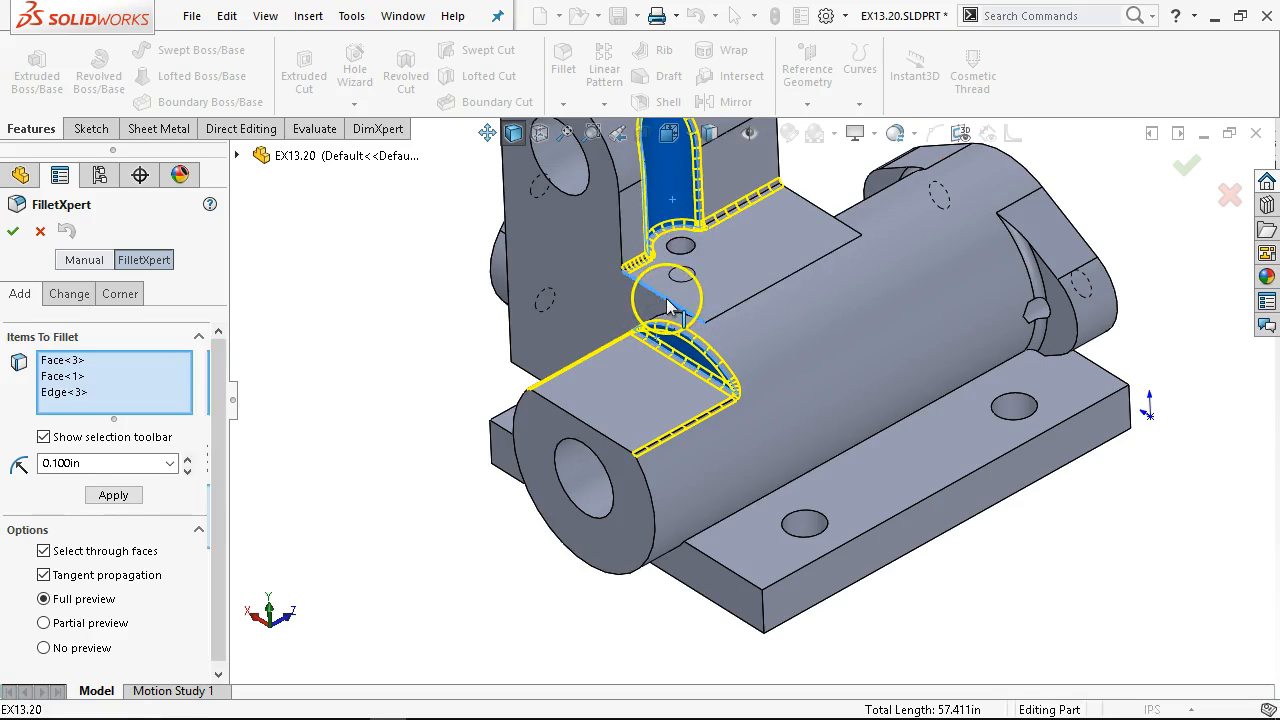
pyautogui.click(812, 212)
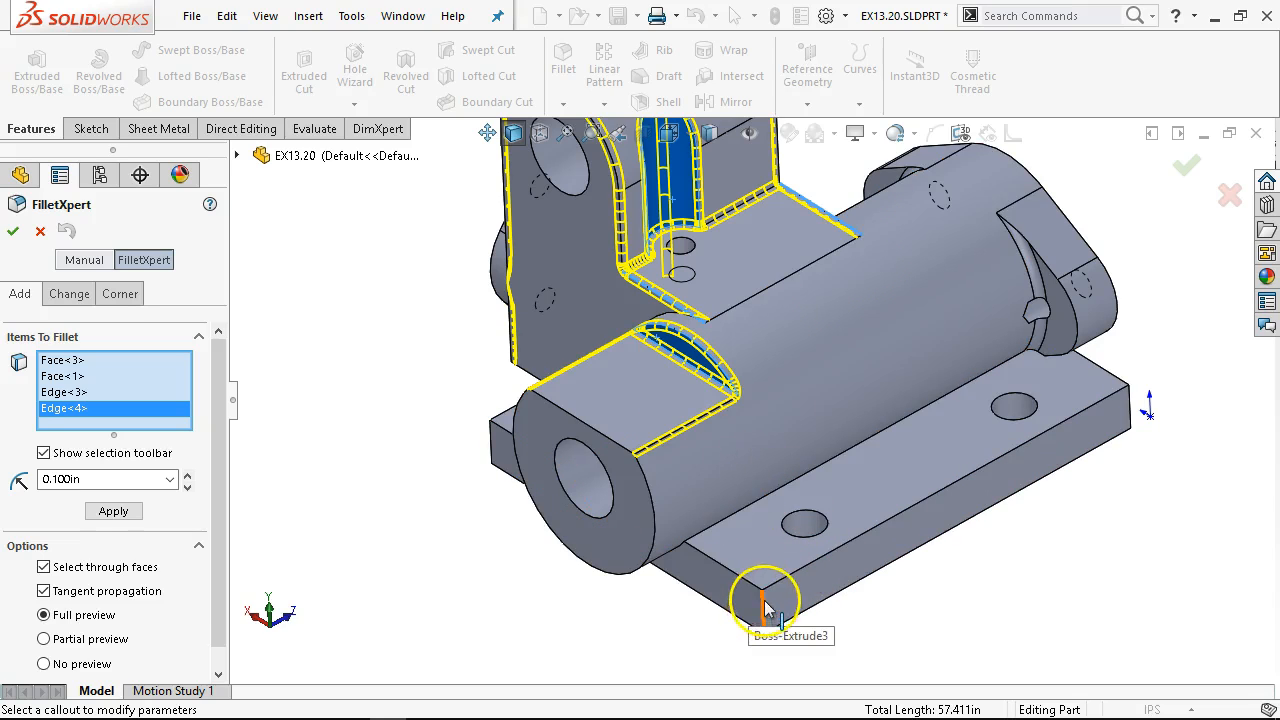
# Add the base plate's two outer vertical corners, the front flange's two back edges and the plate's rear top edge to the fillet items
pyautogui.click(754, 600)
pyautogui.click(1133, 403)
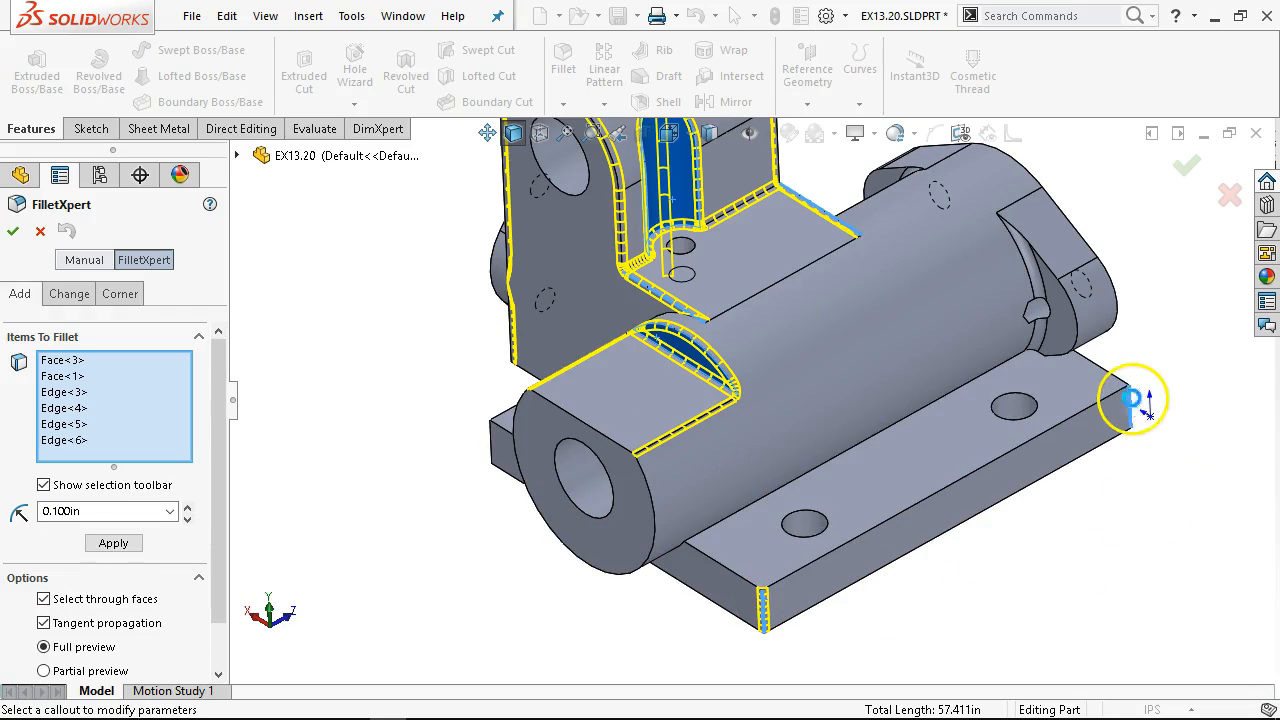
pyautogui.click(1072, 316)
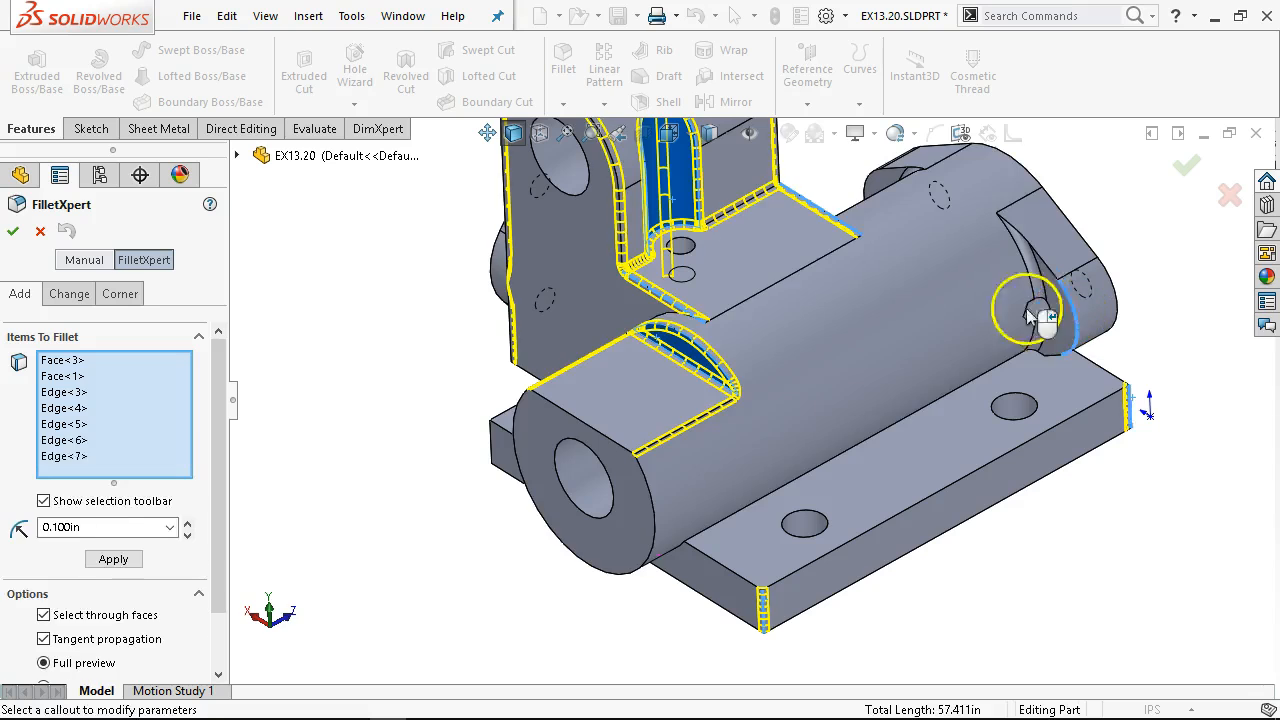
pyautogui.click(872, 188)
pyautogui.click(730, 578)
pyautogui.moveTo(443, 586); pyautogui.dragTo(509, 603, button='middle')
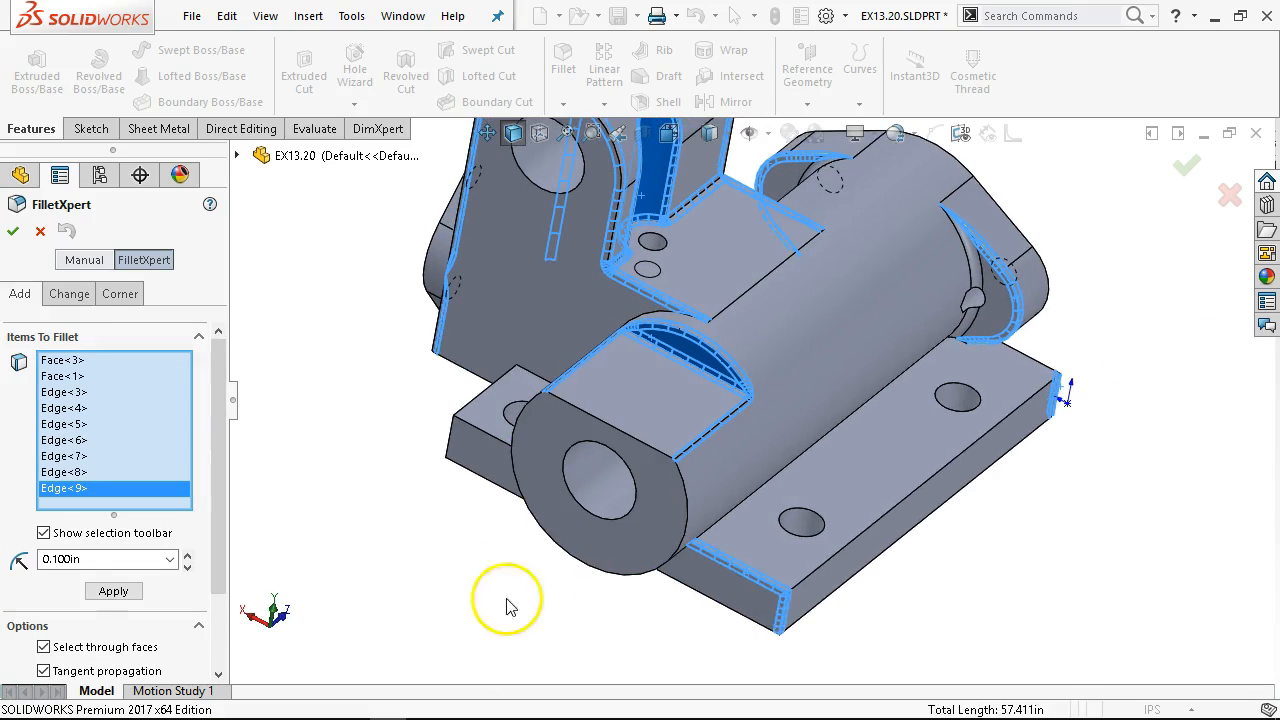
# Add the base plate's corner, side and rear top edges beside the cylinder's front end, plus the upright block's bottom edges, to the fillet items
pyautogui.click(472, 414)
pyautogui.click(472, 410)
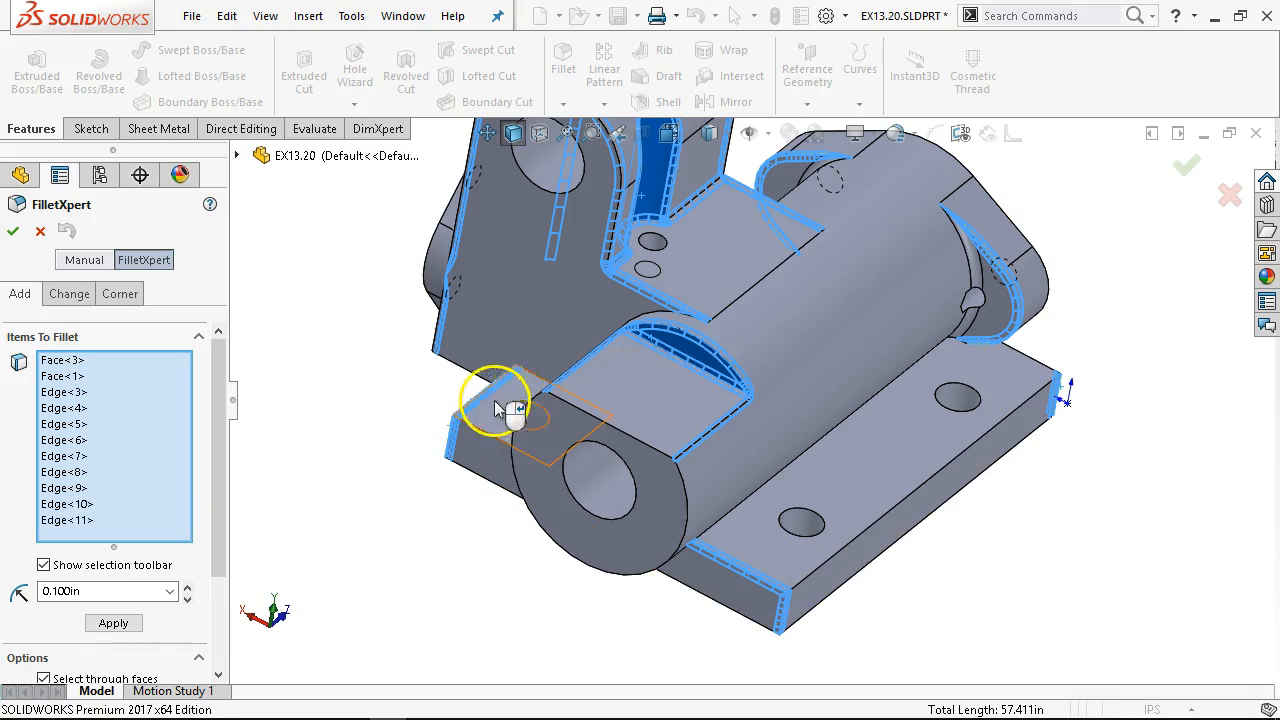
pyautogui.click(482, 400)
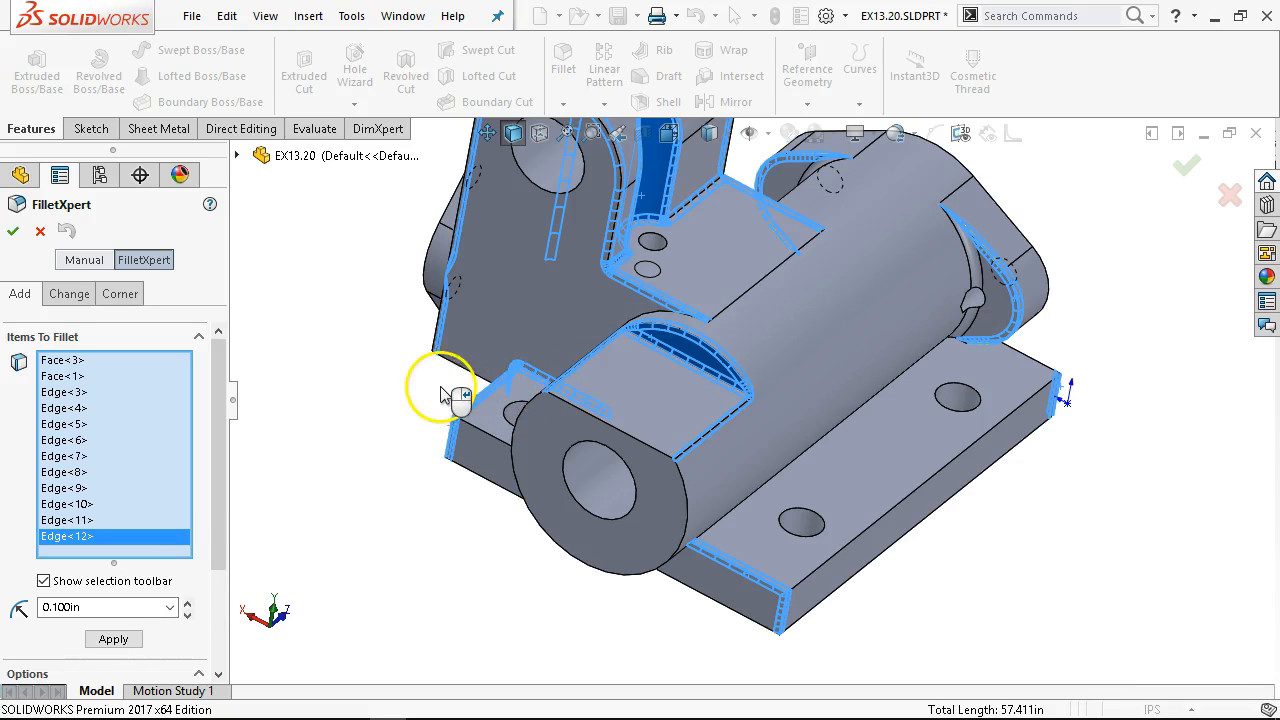
pyautogui.click(432, 455)
pyautogui.moveTo(429, 457); pyautogui.dragTo(514, 357, button='middle')
pyautogui.click(457, 378)
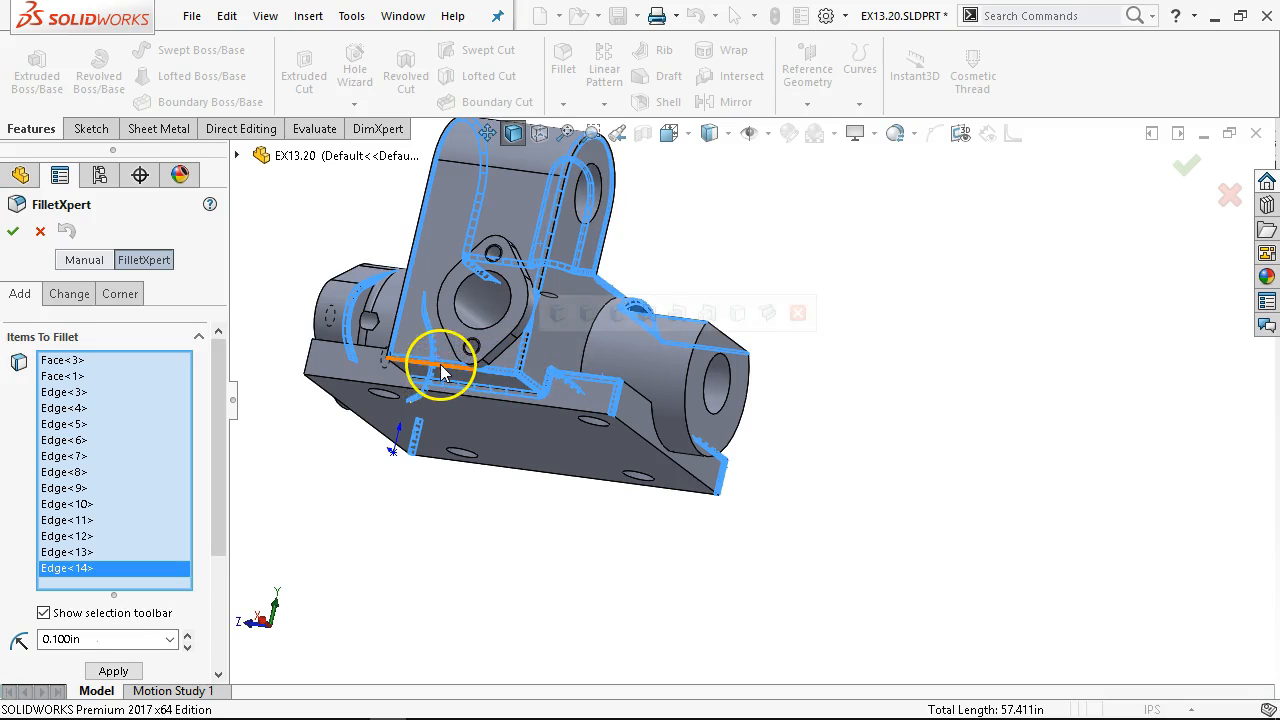
# Add the block's short bottom edge and the adjoining plate section's outer top edge and vertical end corner to the fillet items, excluding the cylinder joint
pyautogui.moveTo(648, 489); pyautogui.dragTo(686, 550, button='middle')
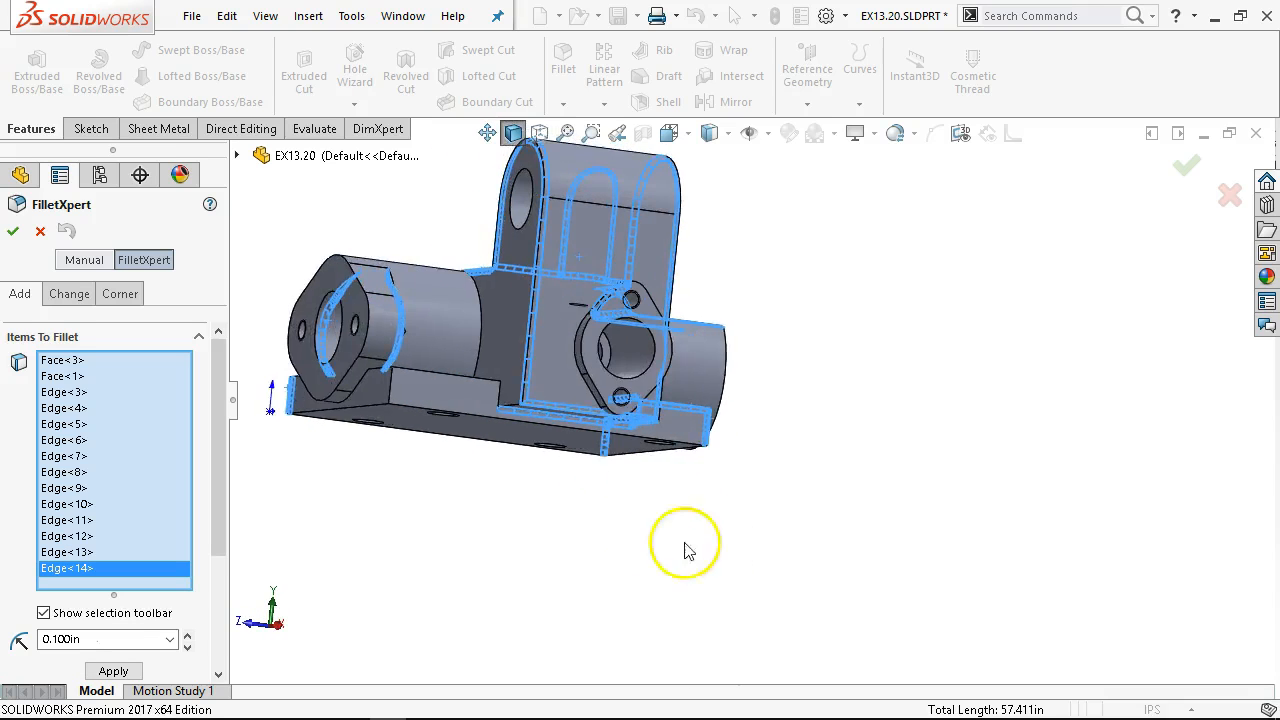
pyautogui.scroll(-3, 559, 485)
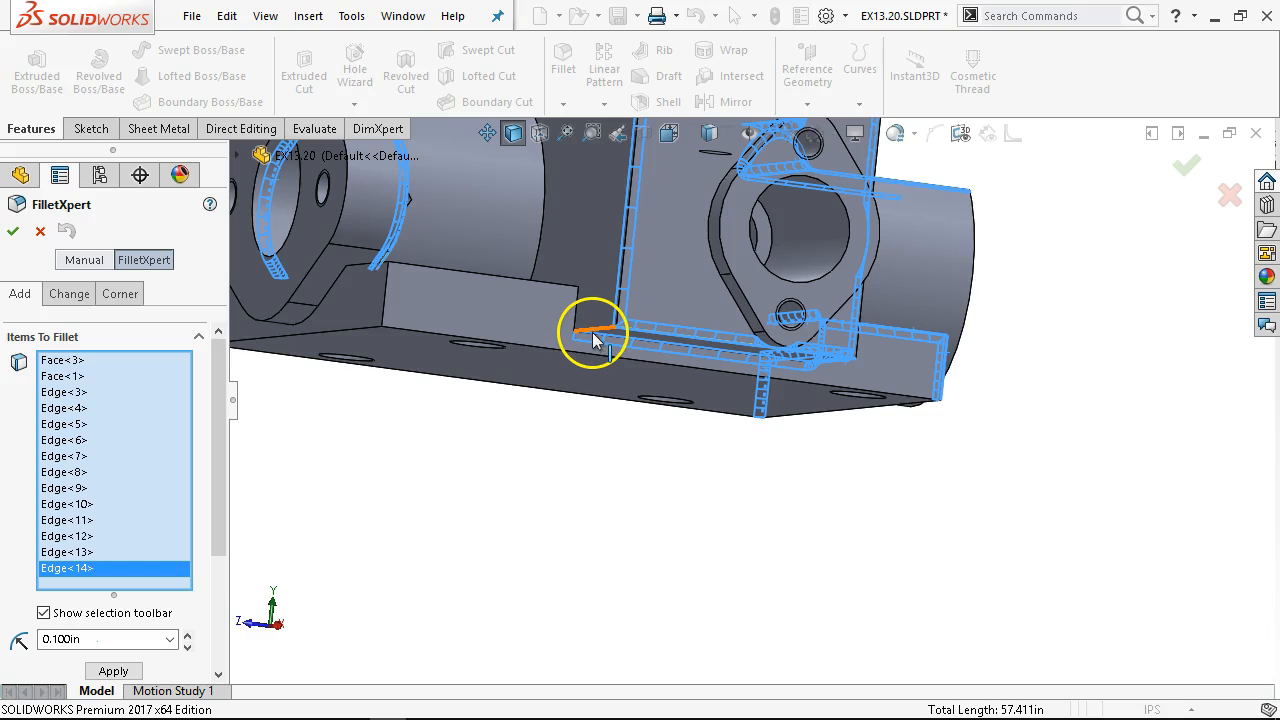
pyautogui.click(596, 338)
pyautogui.click(540, 282)
pyautogui.moveTo(589, 471); pyautogui.dragTo(604, 567, button='middle')
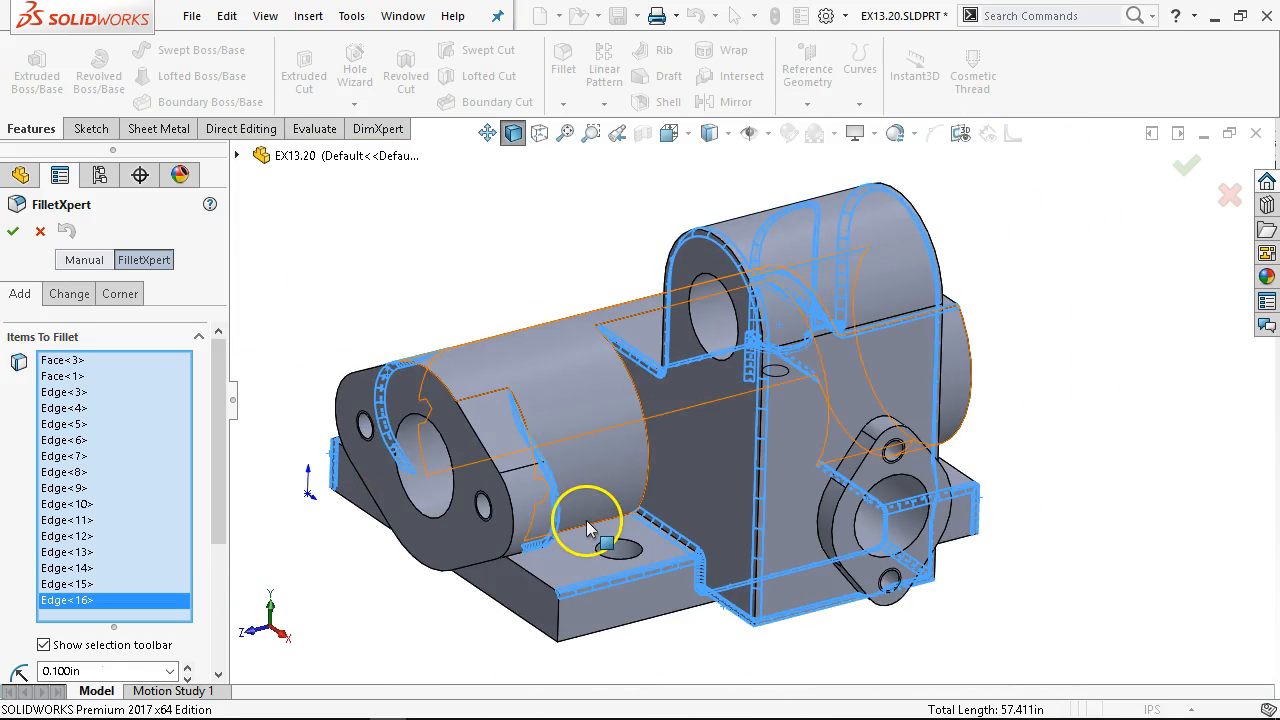
pyautogui.click(588, 533)
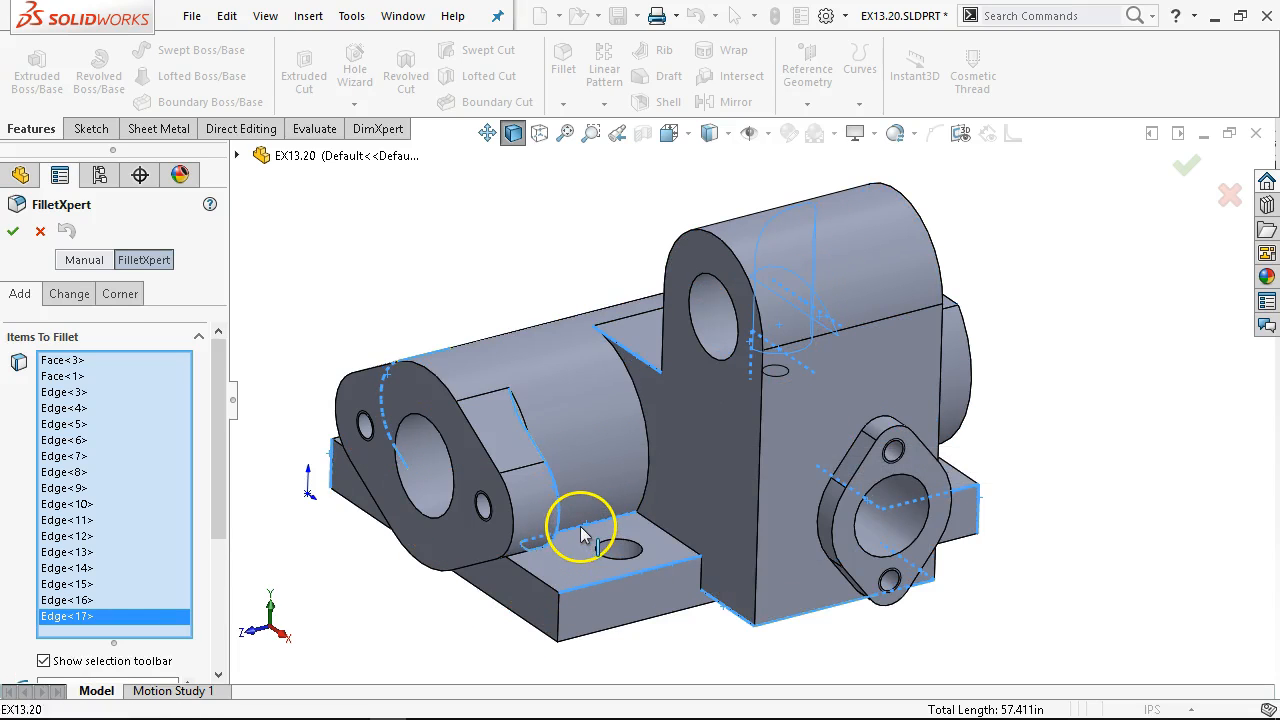
pyautogui.click(583, 527)
pyautogui.click(557, 606)
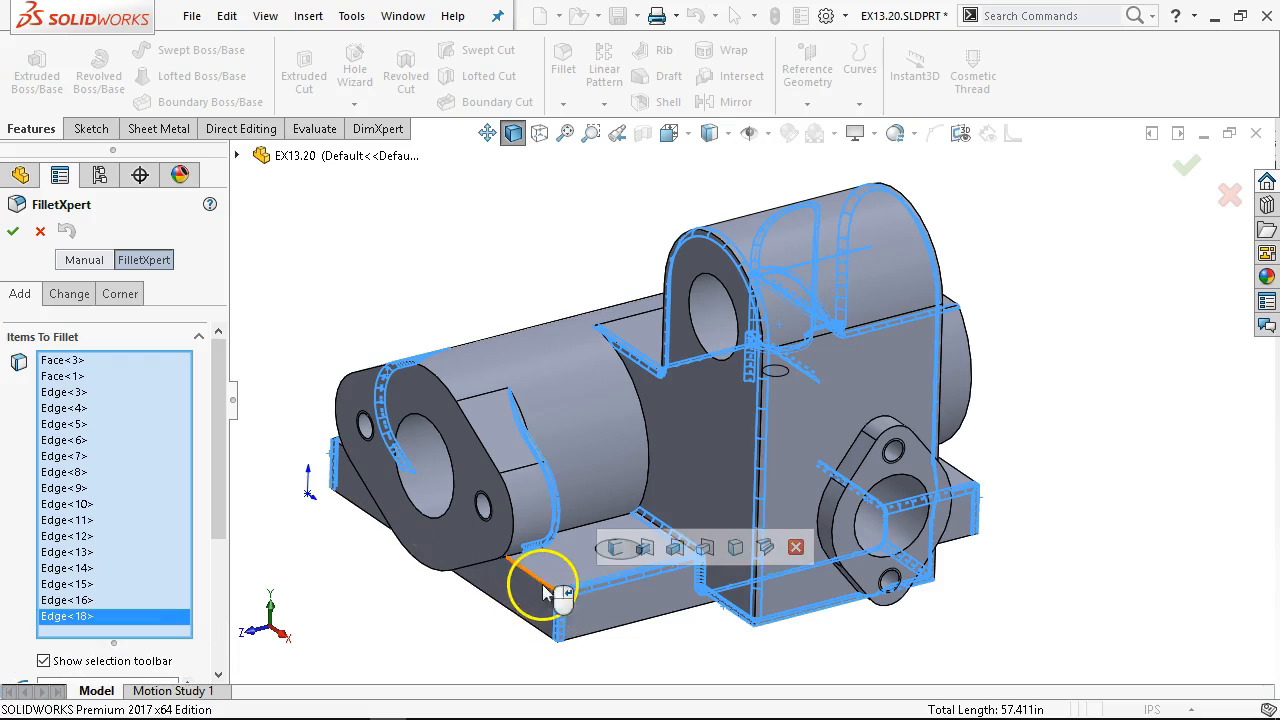
# Add the base plate's flange-end top edges and its long outer top edge, and create the 0.100 in fillet on all items
pyautogui.moveTo(486, 623); pyautogui.dragTo(623, 649, button='middle')
pyautogui.scroll(-3, 706, 609)
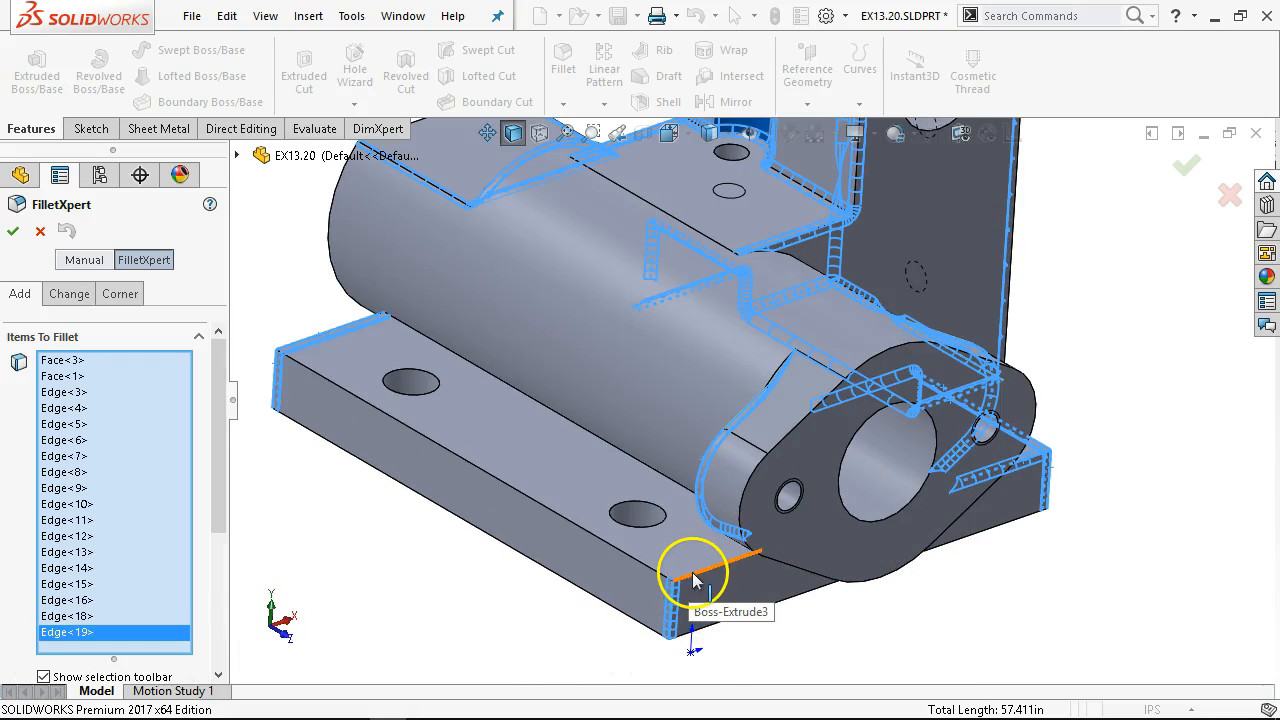
pyautogui.click(690, 572)
pyautogui.click(644, 572)
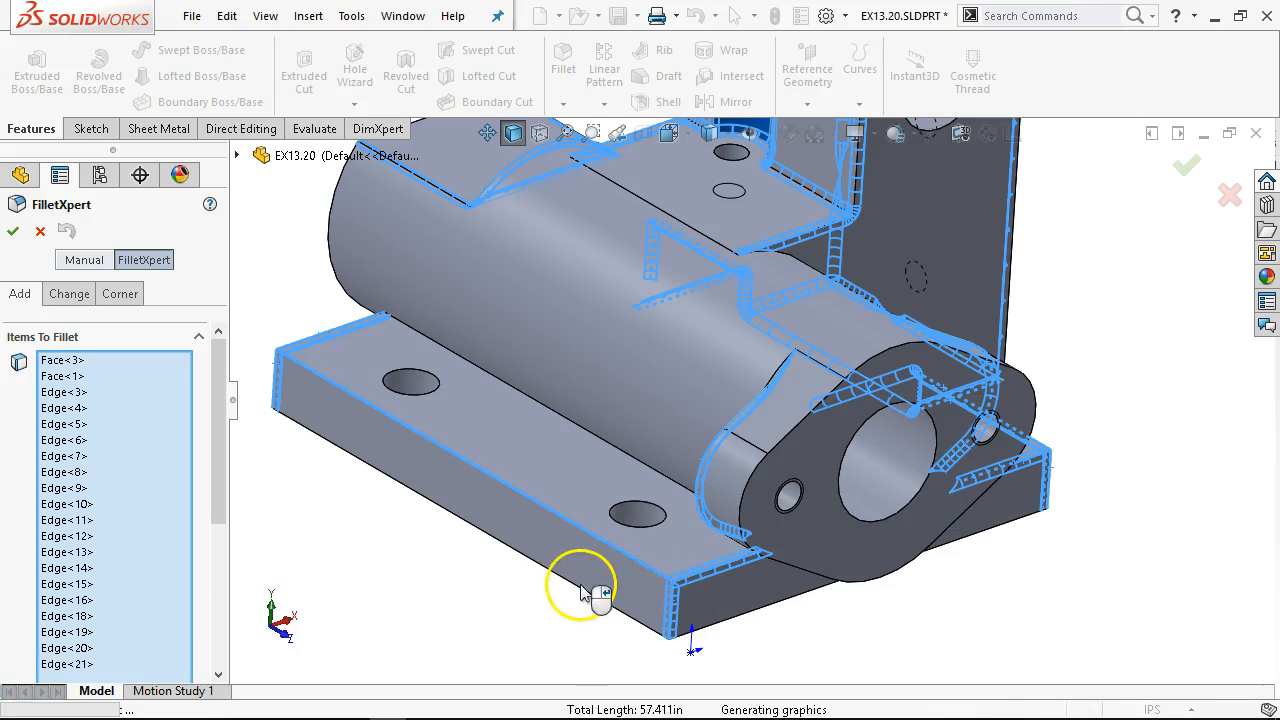
pyautogui.scroll(3, 557, 591)
pyautogui.moveTo(563, 597); pyautogui.dragTo(411, 594, button='middle')
pyautogui.moveTo(971, 423); pyautogui.dragTo(839, 465, button='middle')
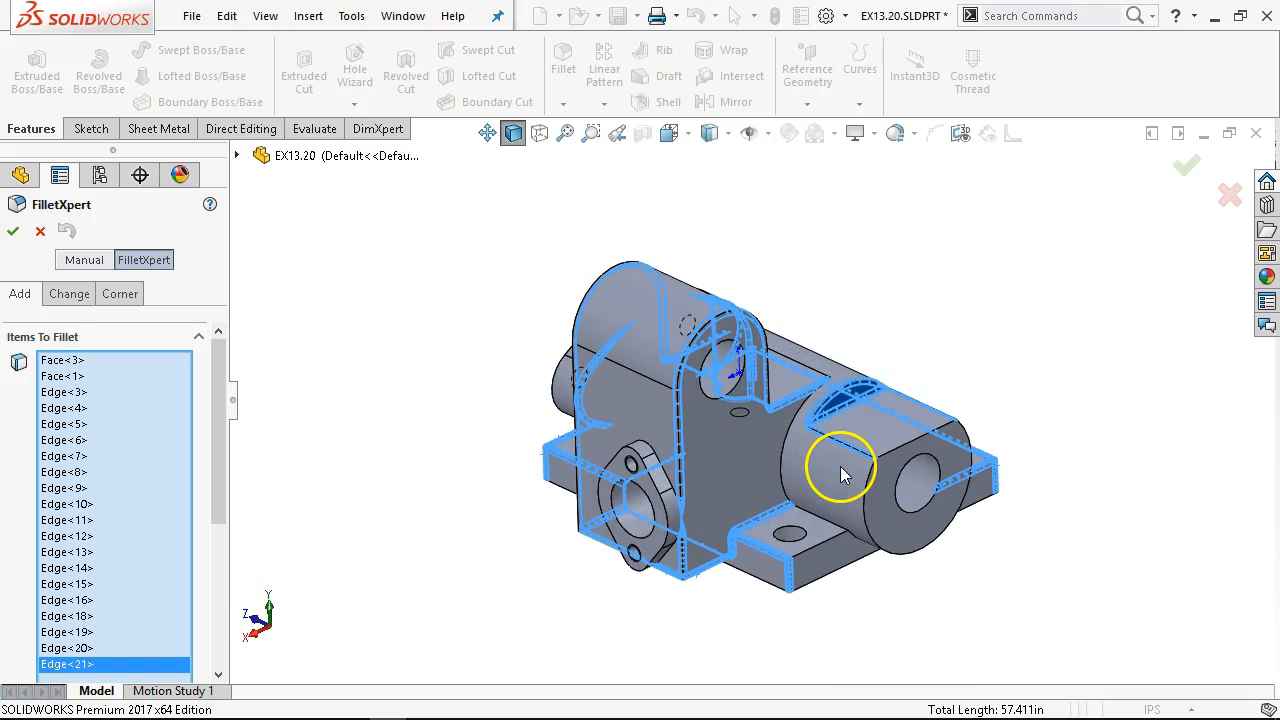
pyautogui.click(1186, 165)
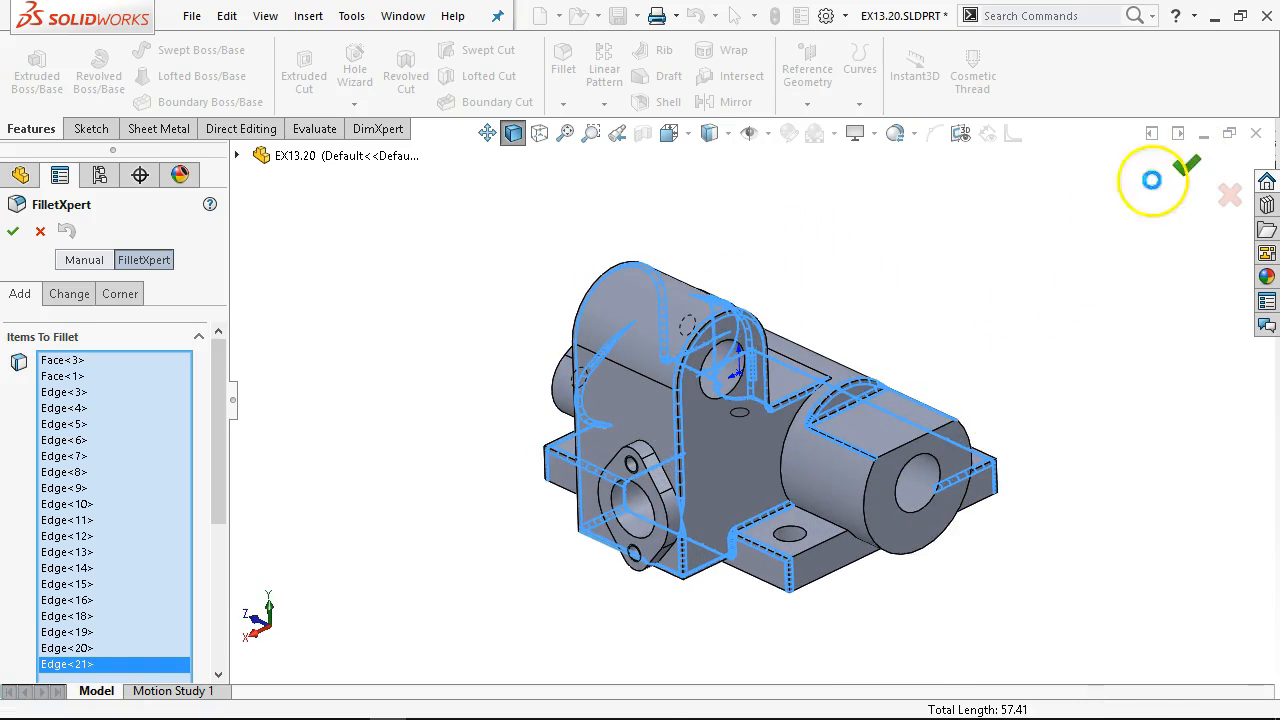
# Select the edges where the cylinder meets the base plate along both sides and at the plate's front end for another fillet
pyautogui.moveTo(809, 587); pyautogui.dragTo(829, 492, button='middle')
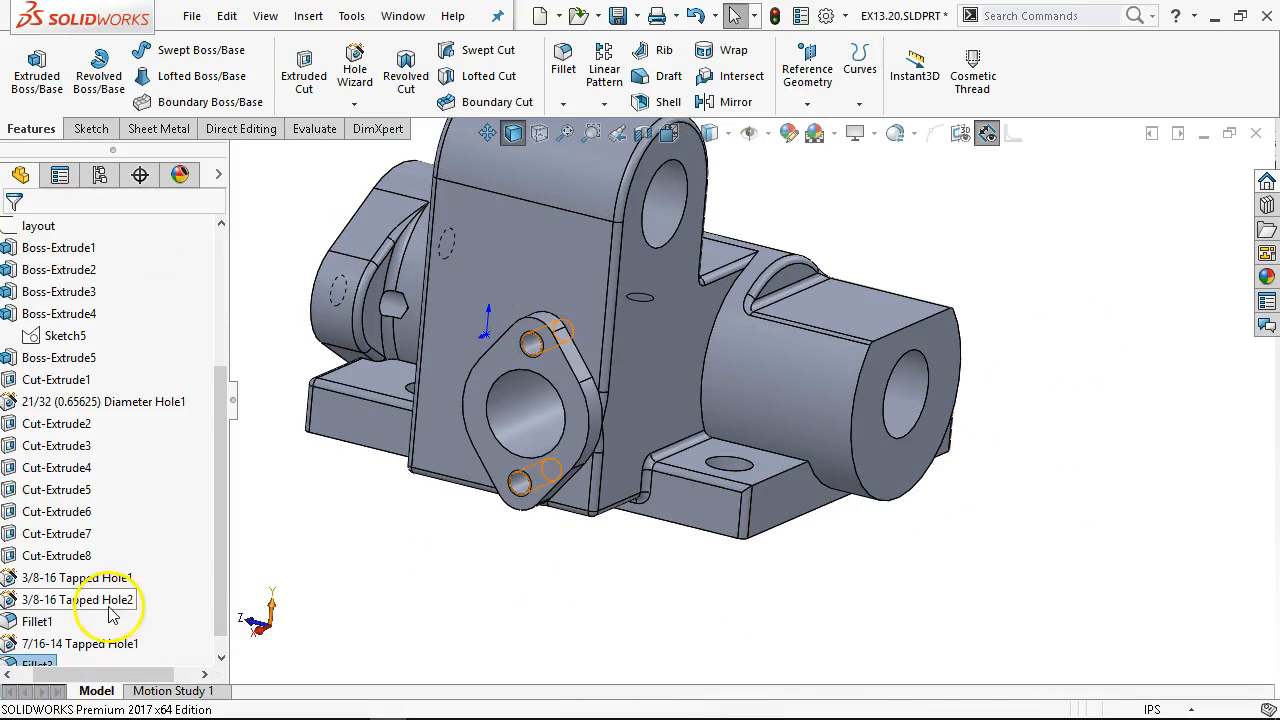
pyautogui.click(781, 461)
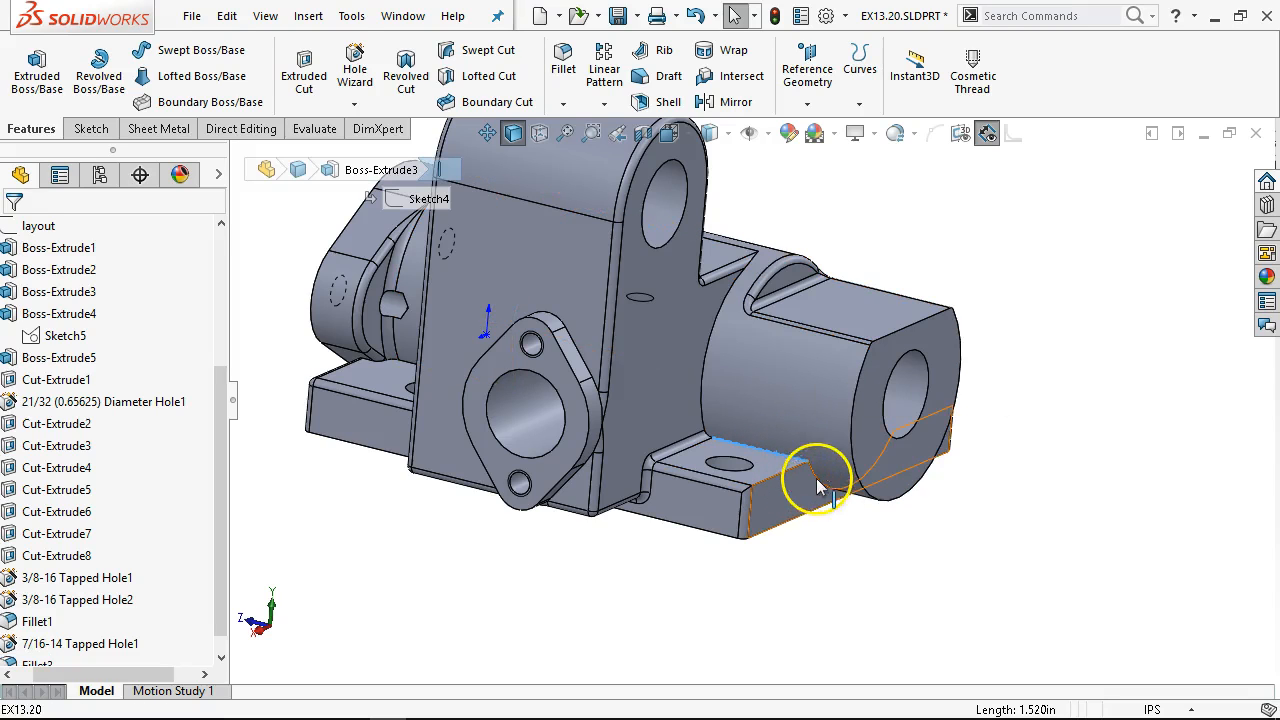
pyautogui.keyDown('ctrl'); pyautogui.click(820, 495); pyautogui.keyUp('ctrl')
pyautogui.moveTo(820, 497); pyautogui.dragTo(935, 497, button='middle')
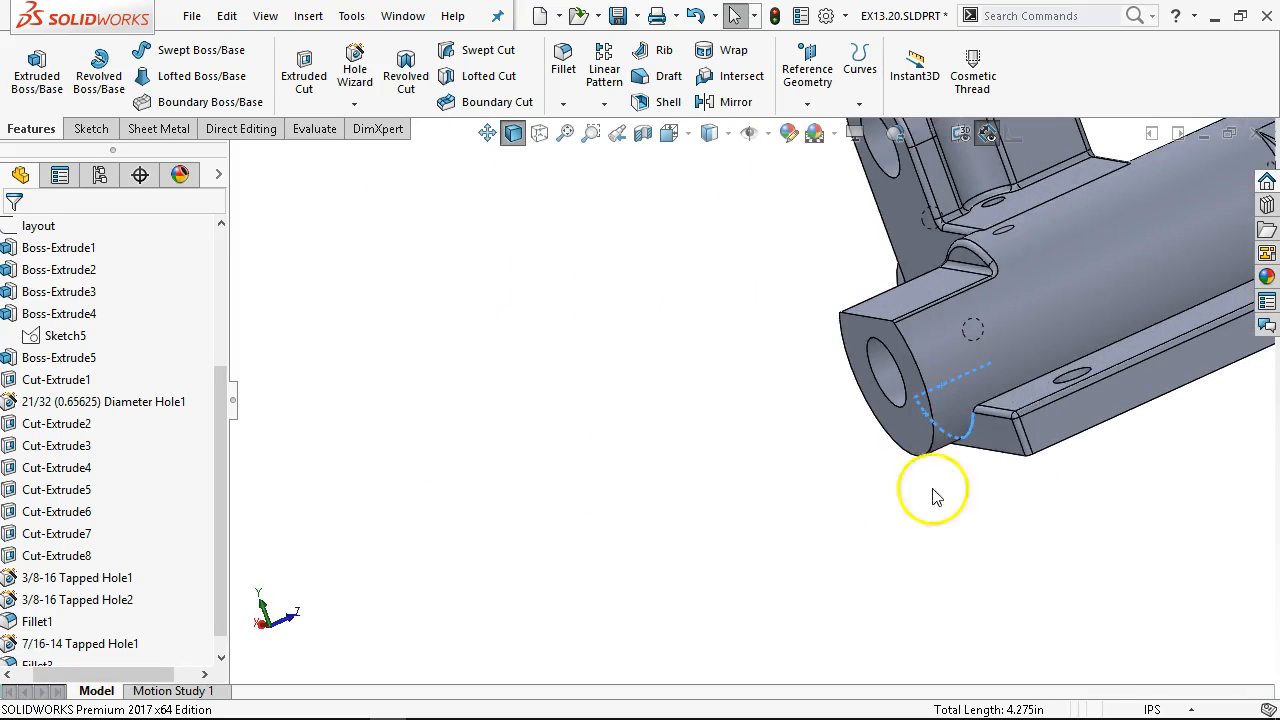
pyautogui.keyDown('ctrl'); pyautogui.click(1022, 384); pyautogui.keyUp('ctrl')
pyautogui.moveTo(1010, 396); pyautogui.dragTo(851, 494, button='middle')
pyautogui.scroll(-3, 965, 362)
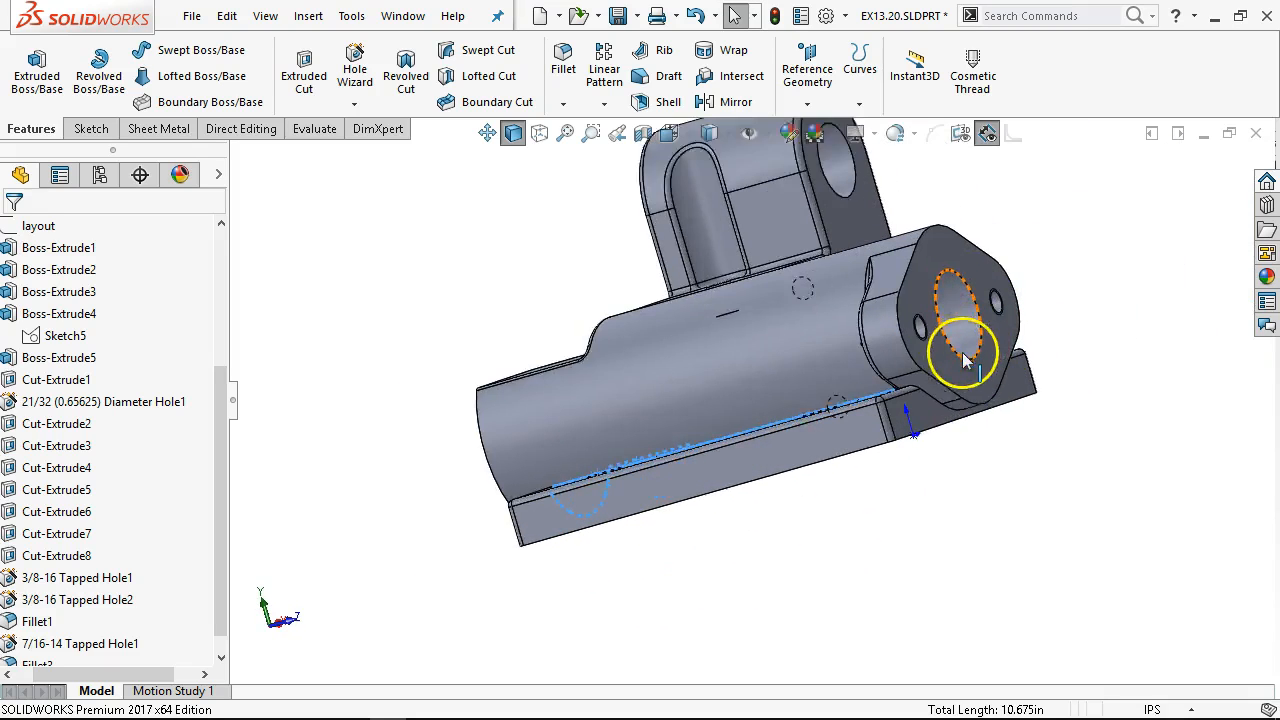
# Add the remaining cylinder-to-plate edge near the oval end flange and fillet the four selected edges with a 0.120 in radius
pyautogui.scroll(-2, 955, 375)
pyautogui.moveTo(944, 390); pyautogui.dragTo(759, 570, button='middle')
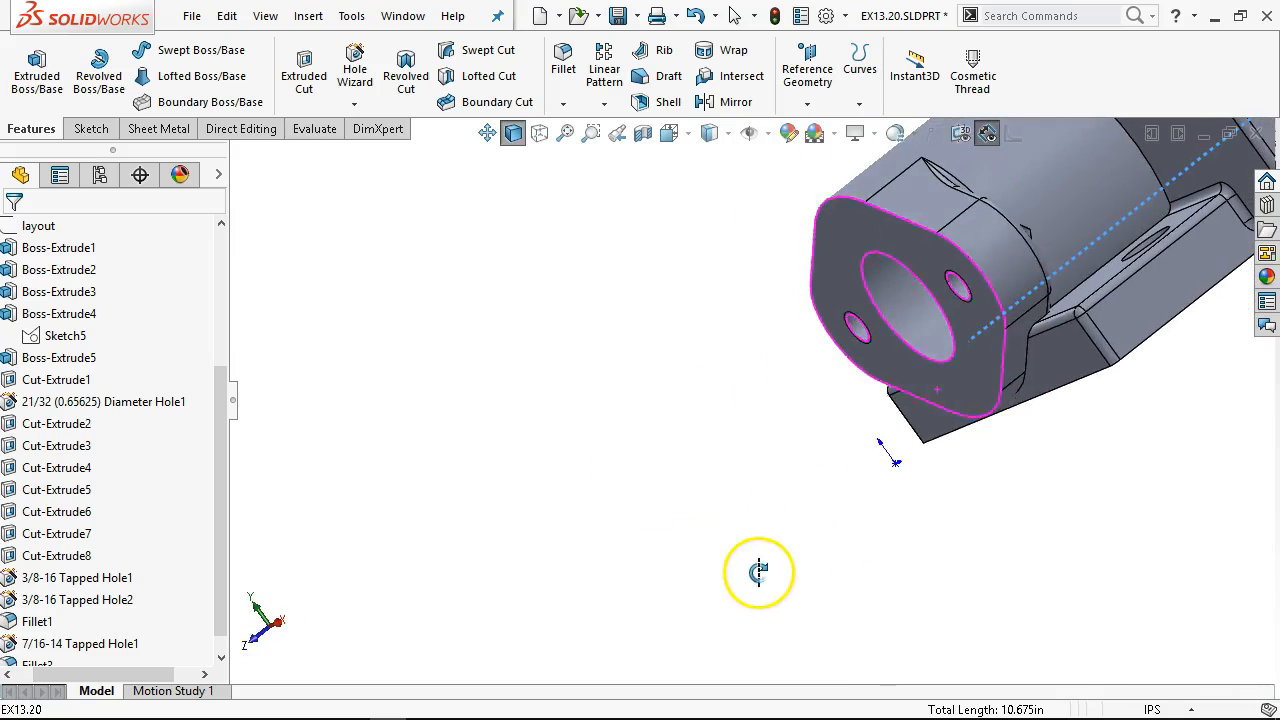
pyautogui.click(1076, 306)
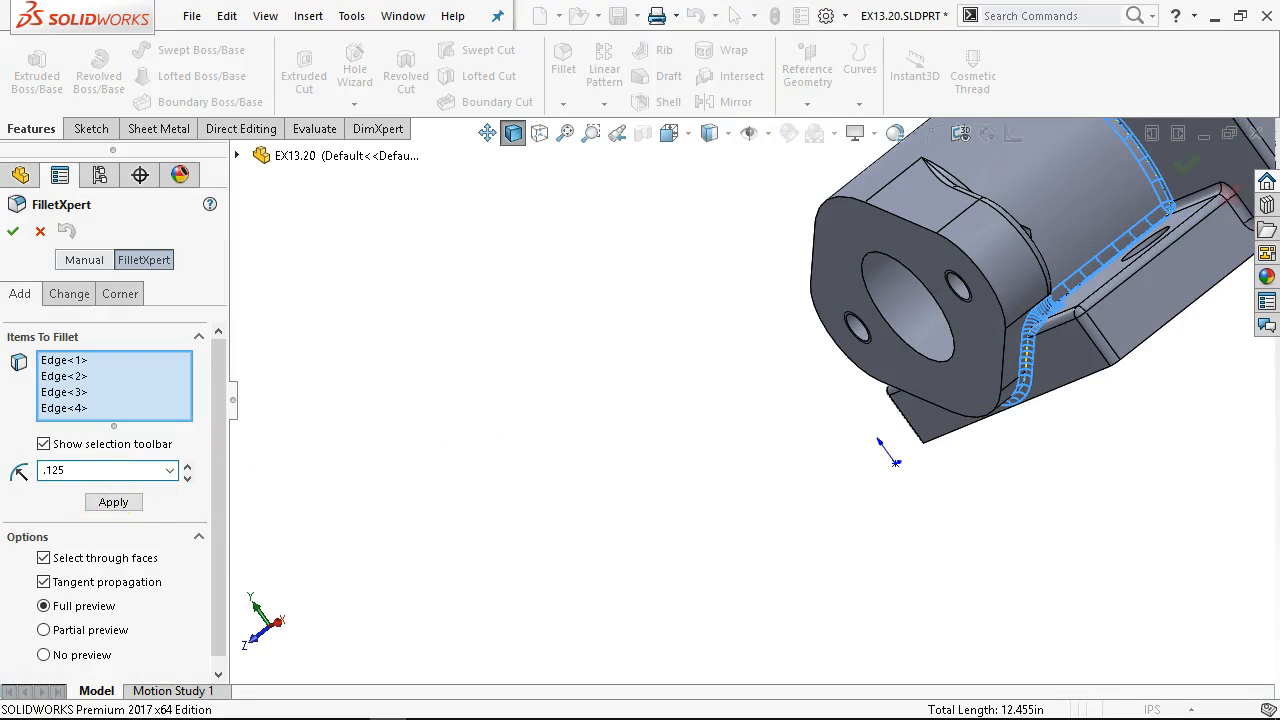
pyautogui.press('Return')
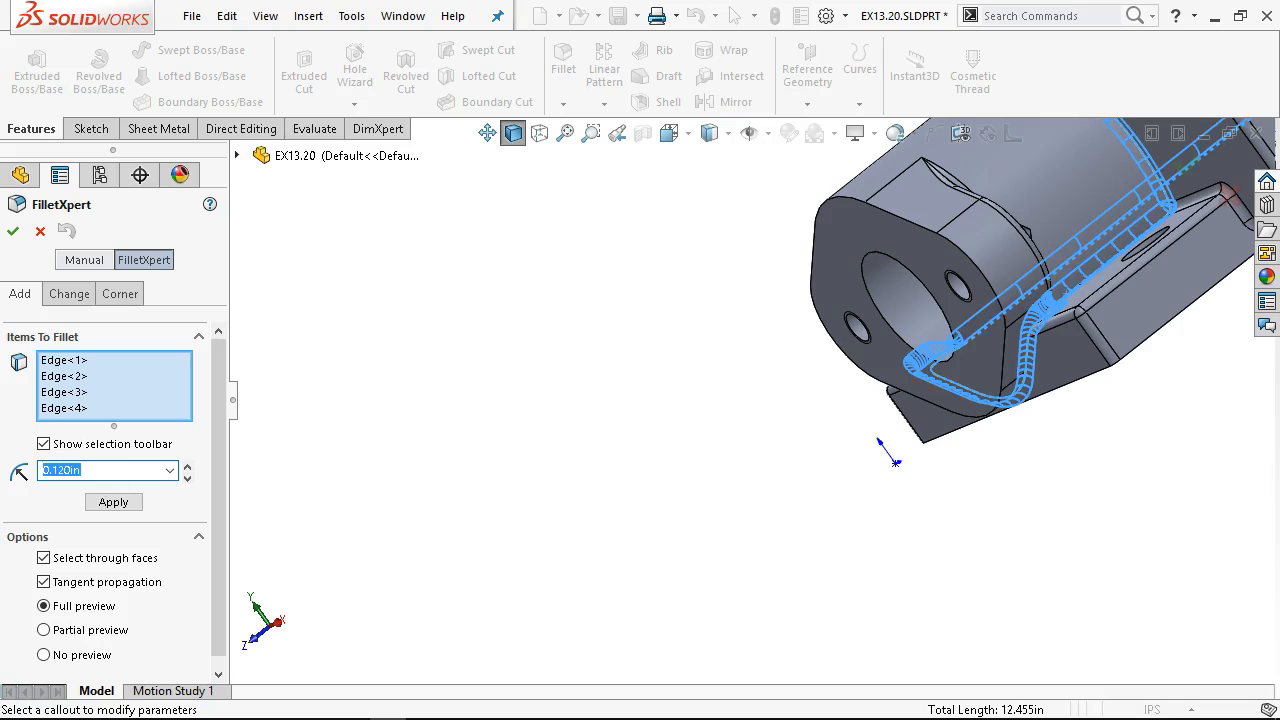
pyautogui.click(13, 232)
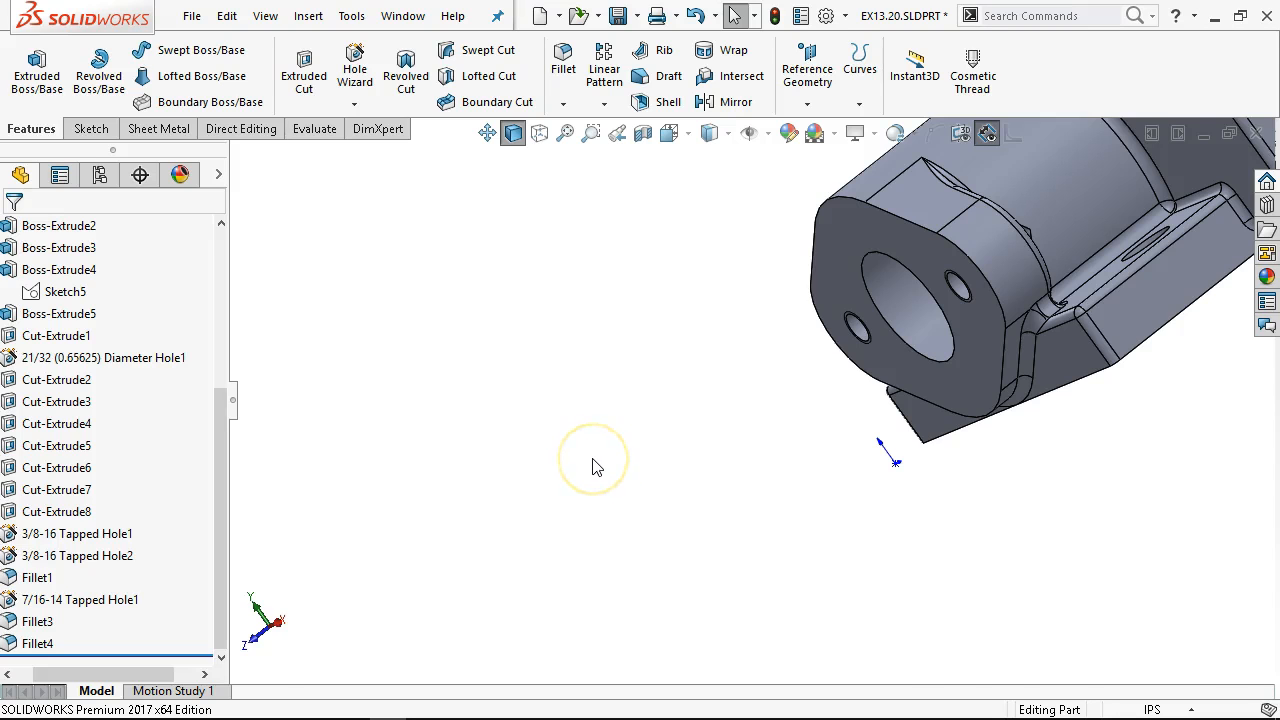
# Edit Fillet3 on the block and base plate edges and set its radius to 0.12 in
pyautogui.hotkey('ctrl', '7')
pyautogui.moveTo(606, 541); pyautogui.dragTo(710, 408, button='middle')
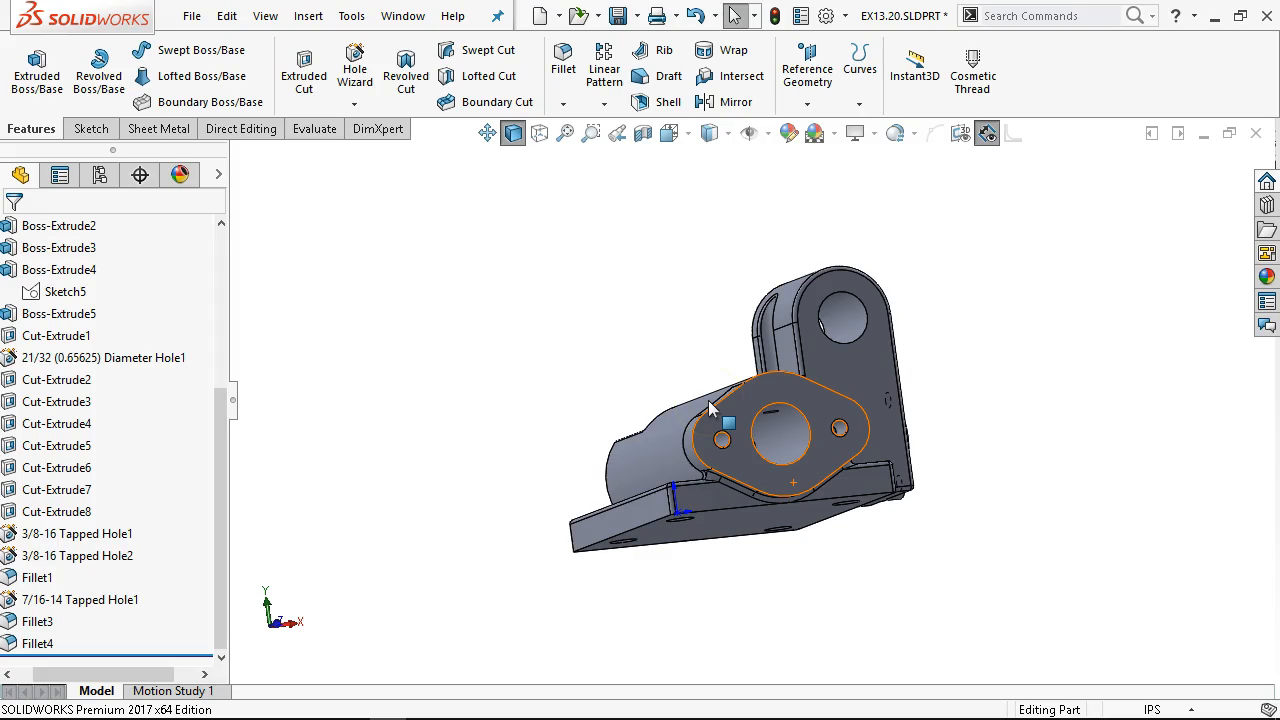
pyautogui.moveTo(710, 408); pyautogui.dragTo(391, 589, button='middle')
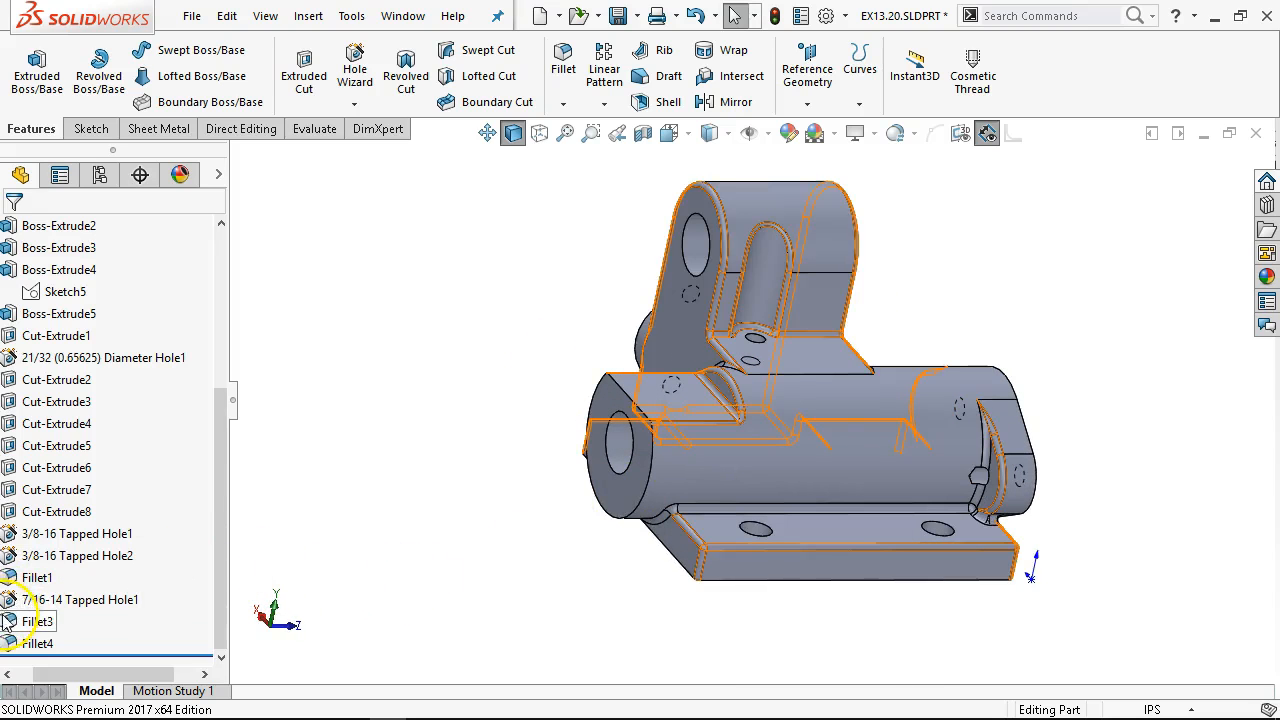
pyautogui.click(36, 621)
pyautogui.rightClick(36, 621)
pyautogui.click(20, 216)
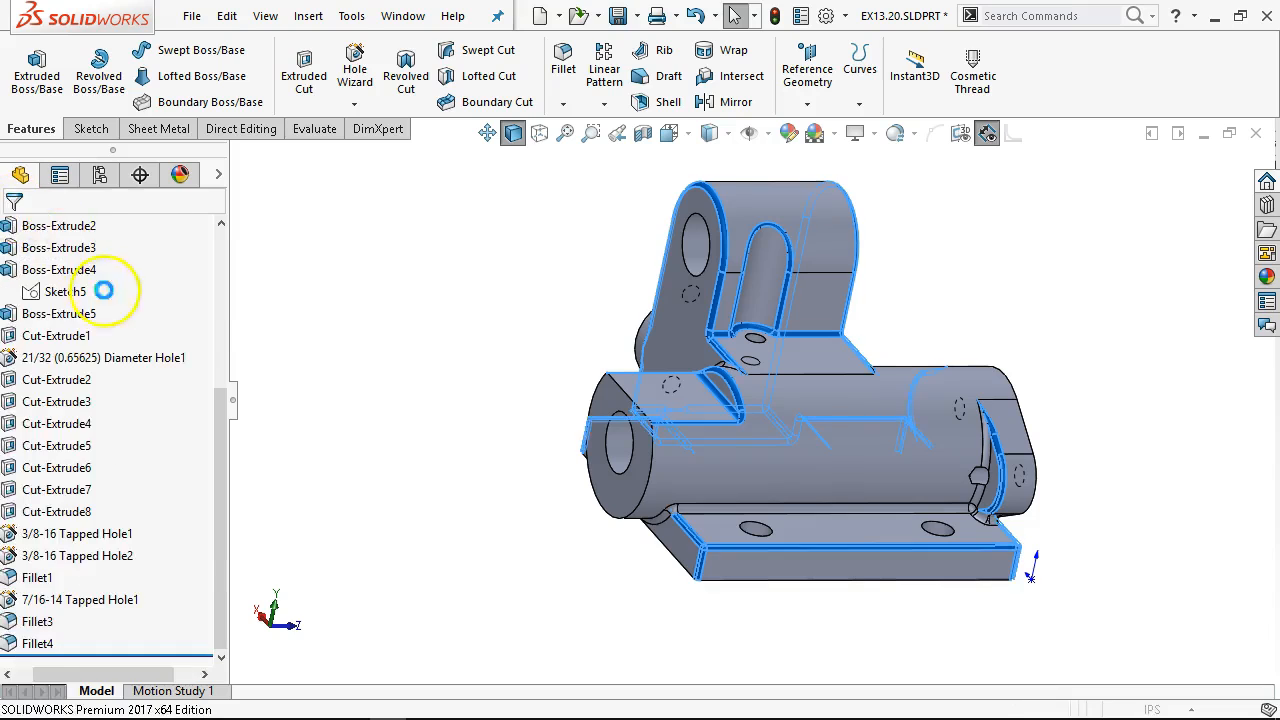
pyautogui.moveTo(229, 366); pyautogui.dragTo(215, 548)
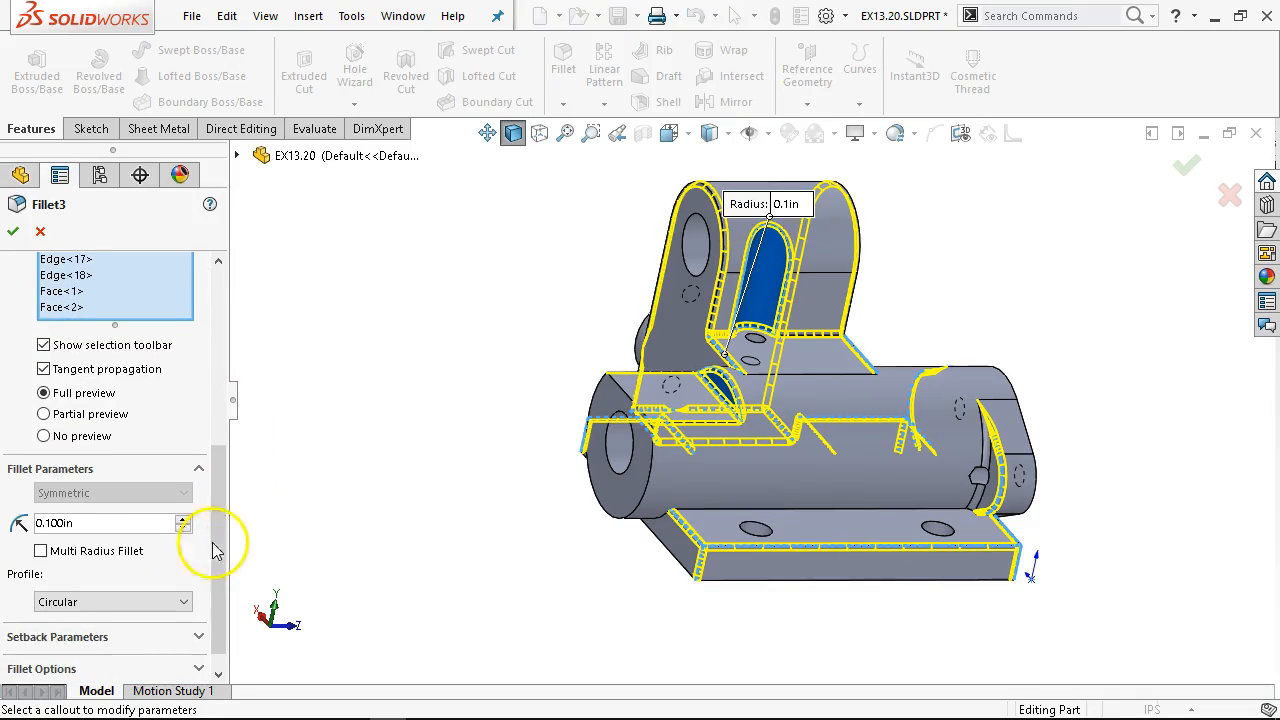
pyautogui.click(56, 524)
pyautogui.write('2')
pyautogui.press('Return')
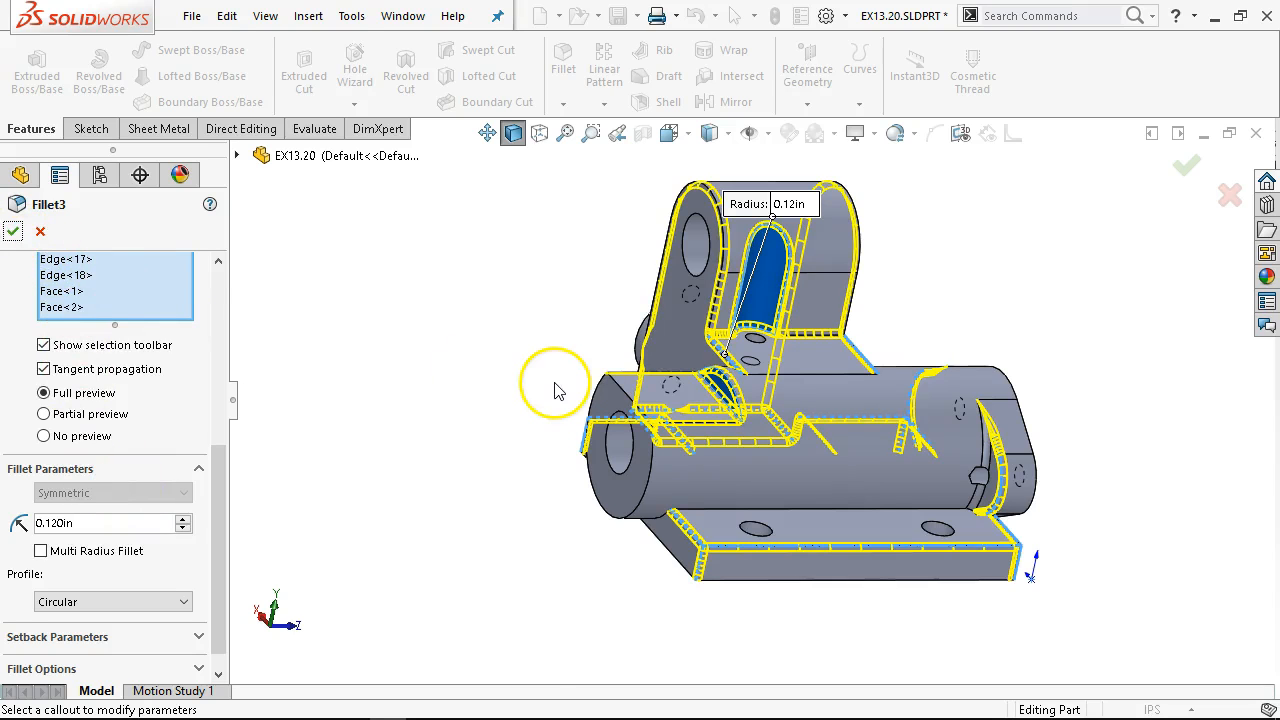
pyautogui.click(16, 230)
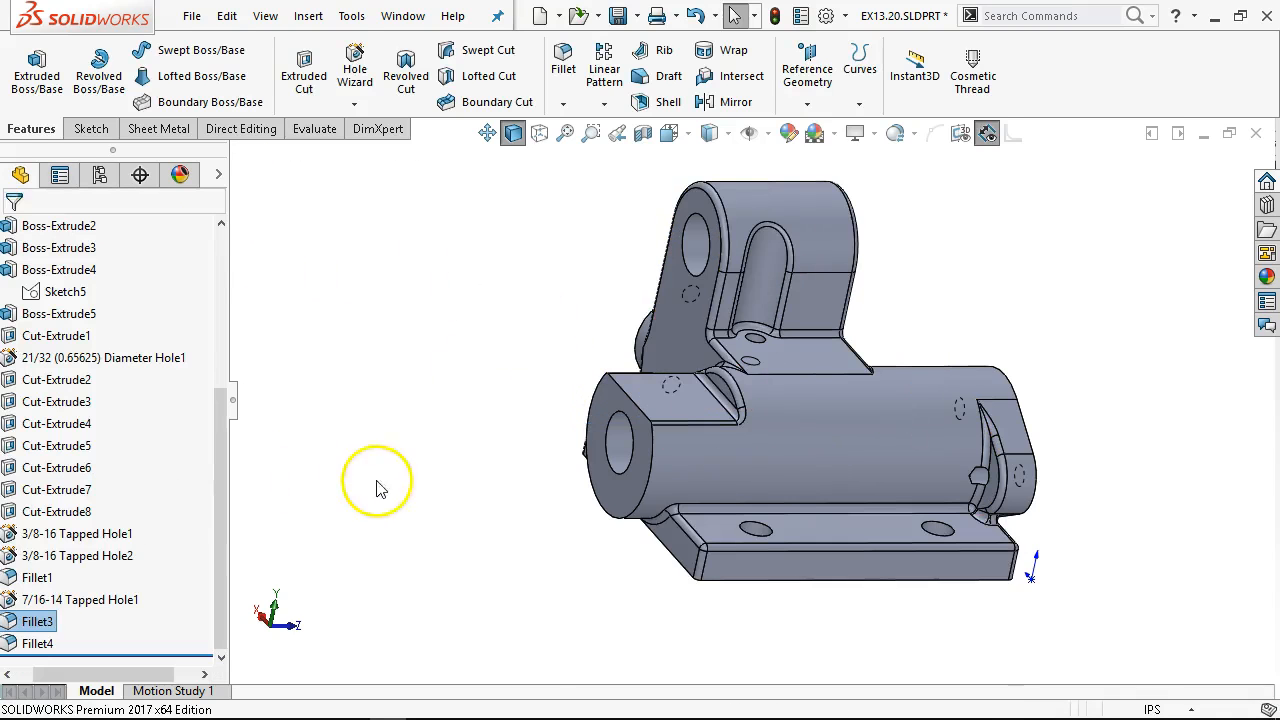
# Fillet the edge where the small oval side flange meets the upright block with a 0.120 in radius
pyautogui.moveTo(529, 437); pyautogui.dragTo(340, 334, button='middle')
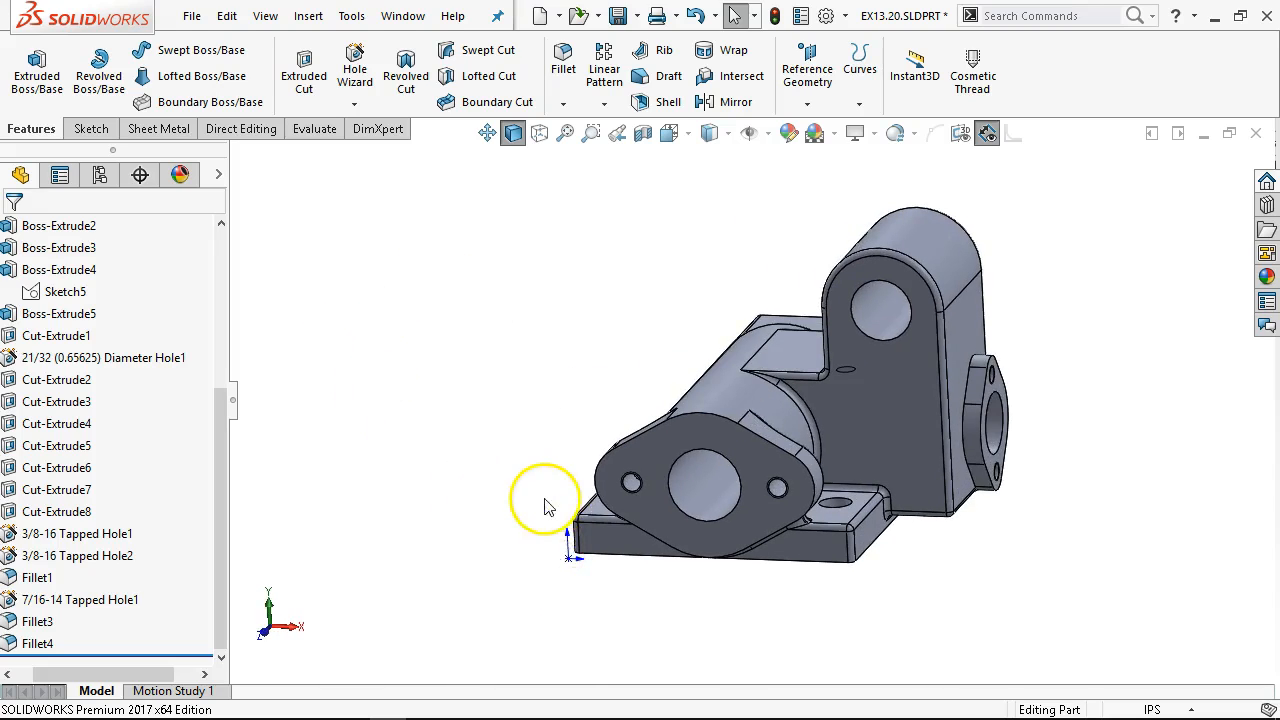
pyautogui.moveTo(466, 506); pyautogui.dragTo(543, 551, button='middle')
pyautogui.moveTo(749, 600); pyautogui.dragTo(737, 651, button='middle')
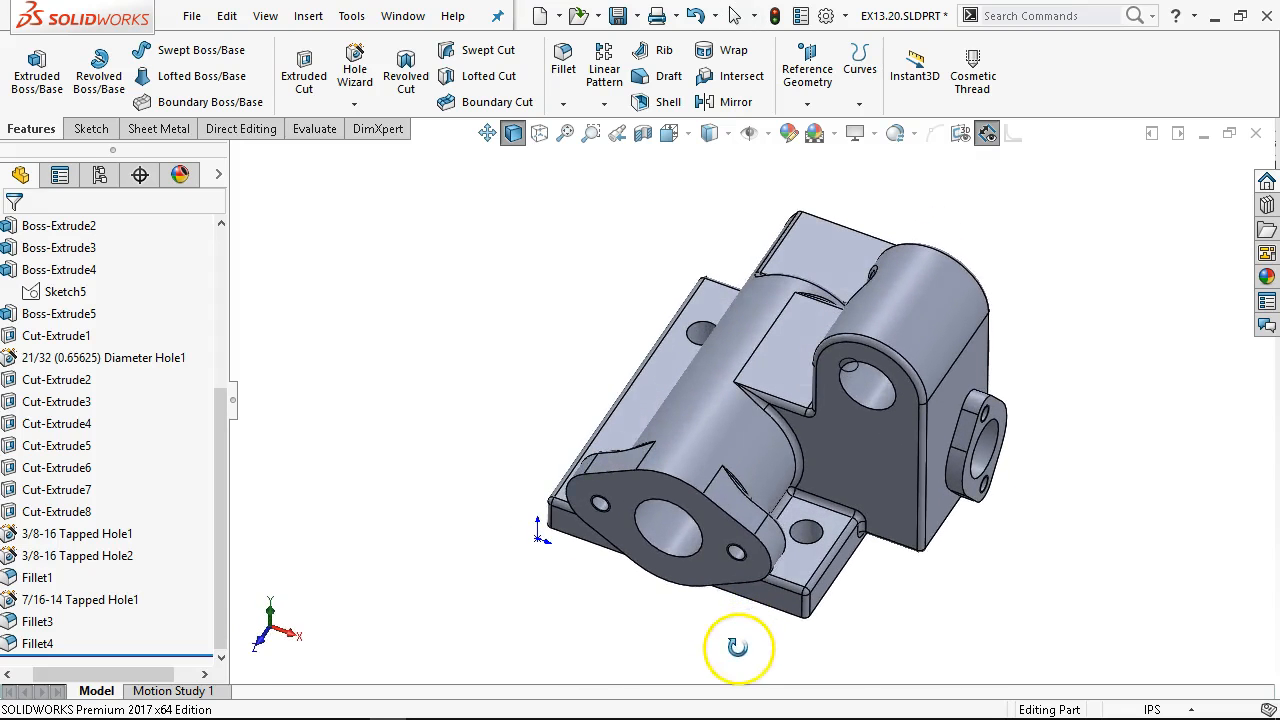
pyautogui.moveTo(750, 418); pyautogui.dragTo(766, 257, button='middle')
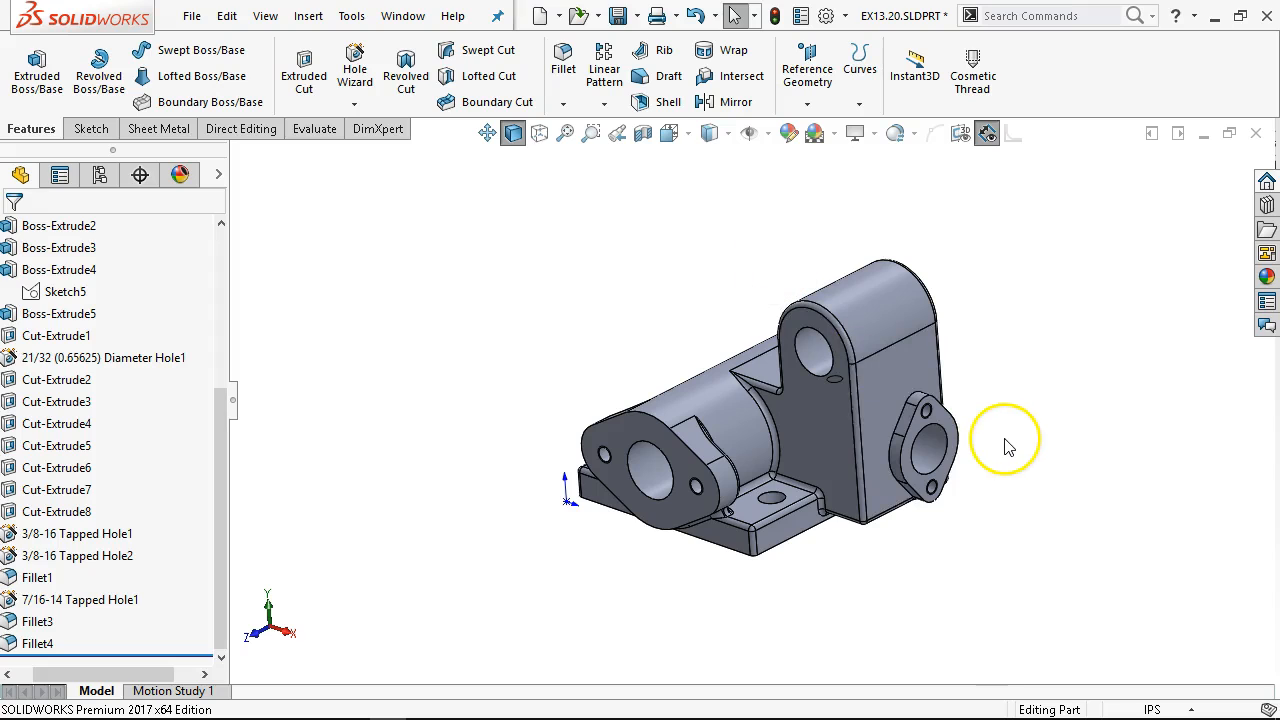
pyautogui.scroll(-2, 970, 445)
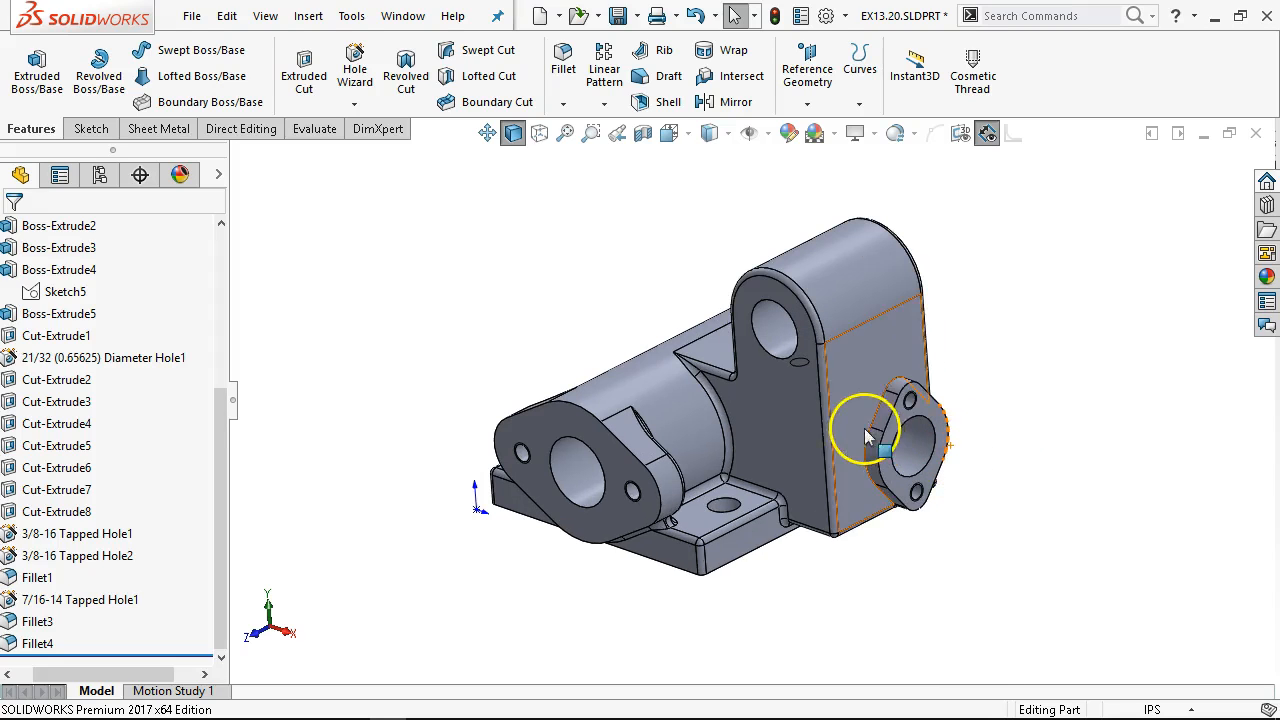
pyautogui.click(900, 418)
pyautogui.click(1054, 364)
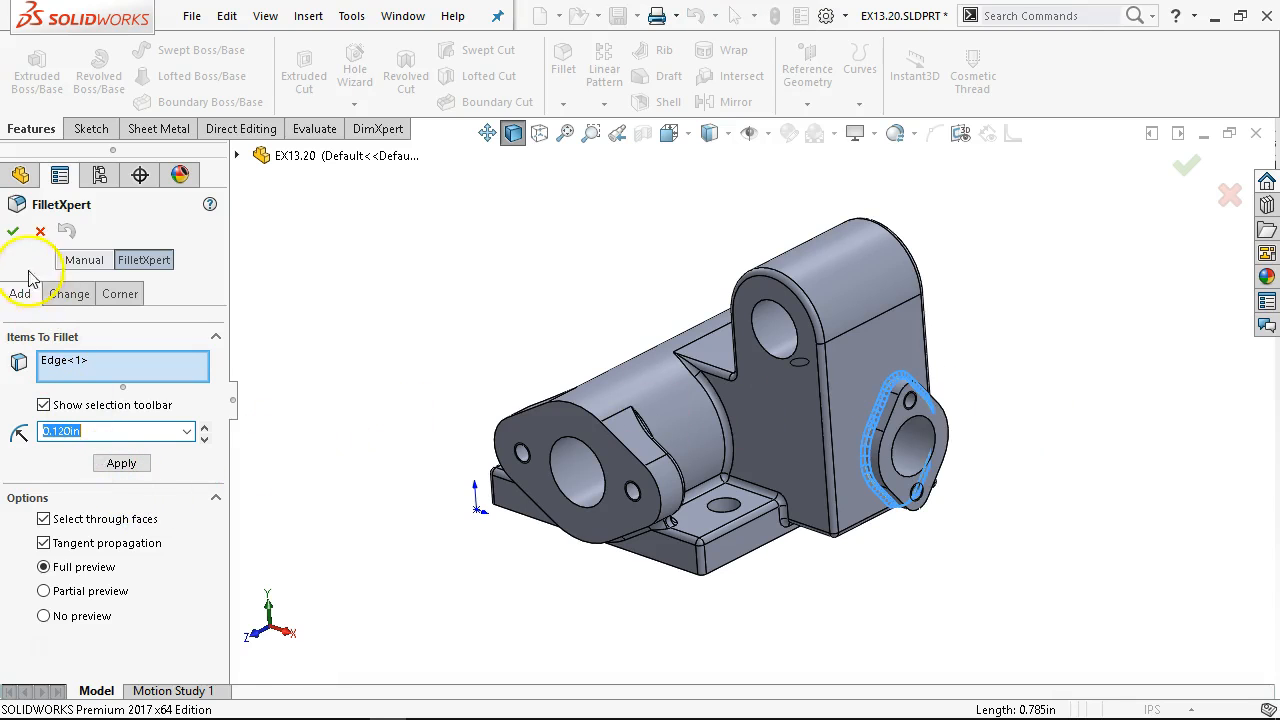
pyautogui.click(13, 231)
pyautogui.moveTo(386, 386); pyautogui.dragTo(589, 457, button='middle')
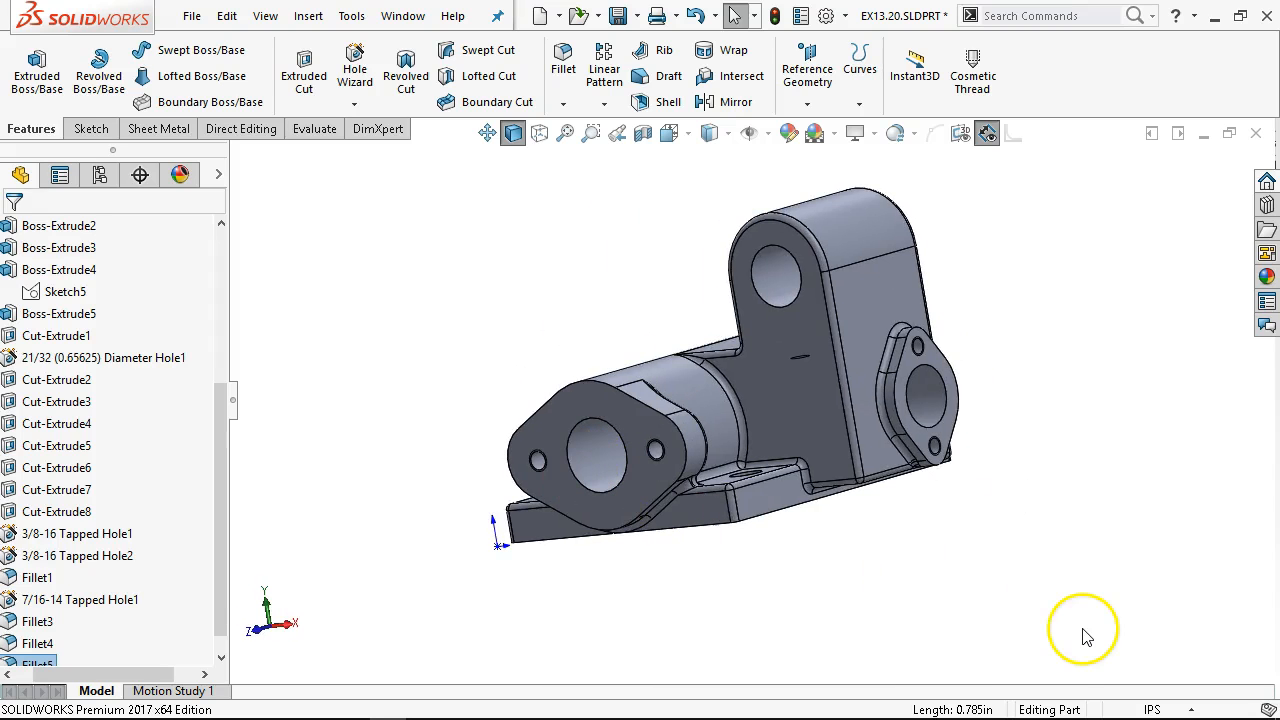
pyautogui.hotkey('ctrl', '7')
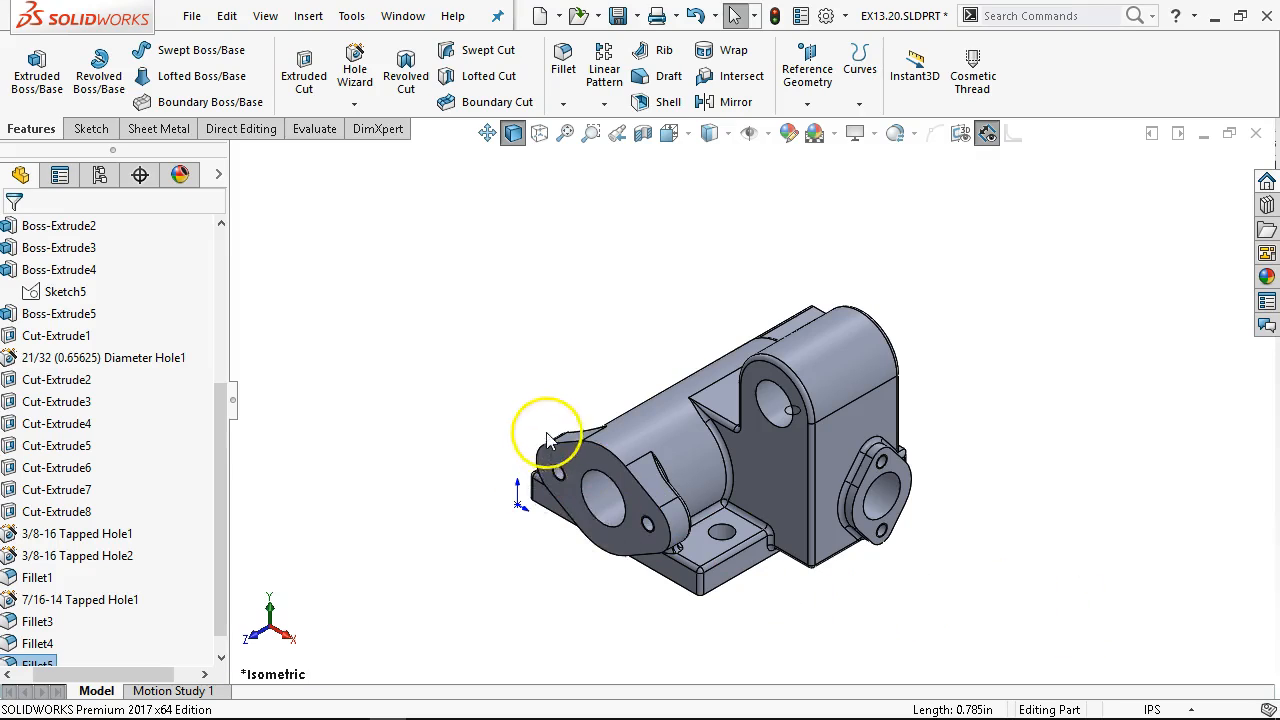
pyautogui.scroll(-3, 560, 455)
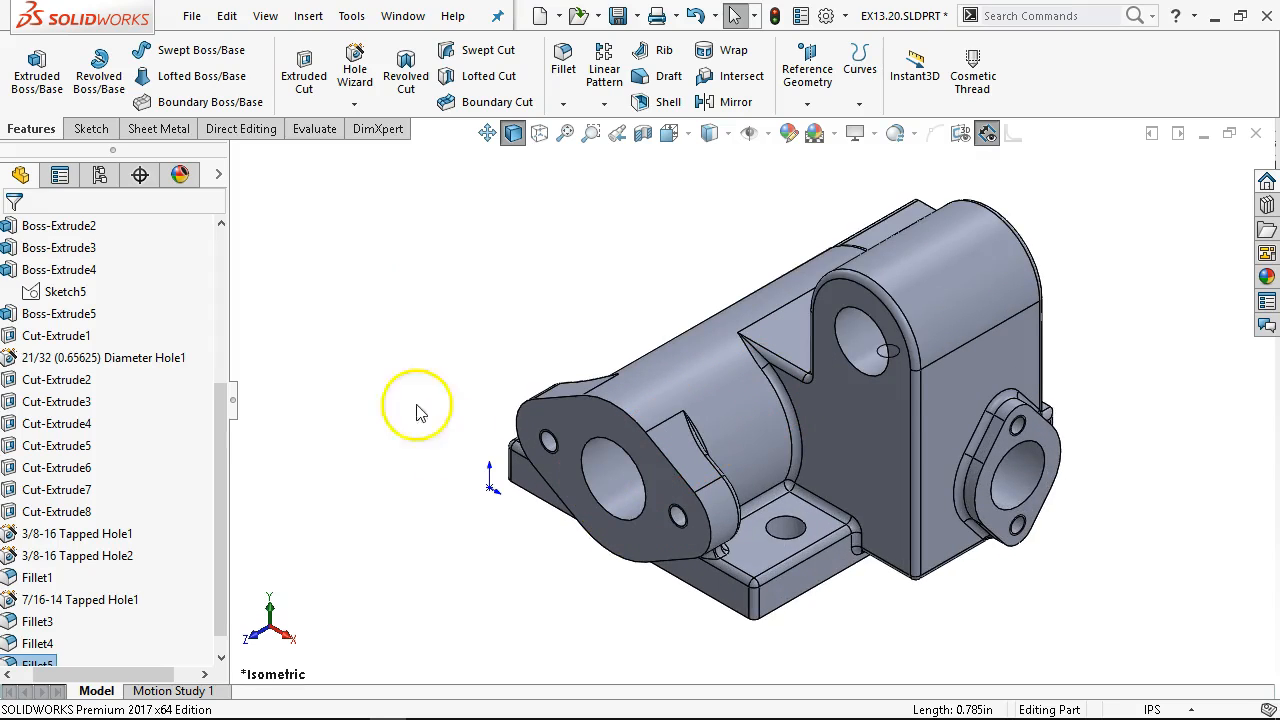
pyautogui.moveTo(226, 410); pyautogui.dragTo(252, 463)
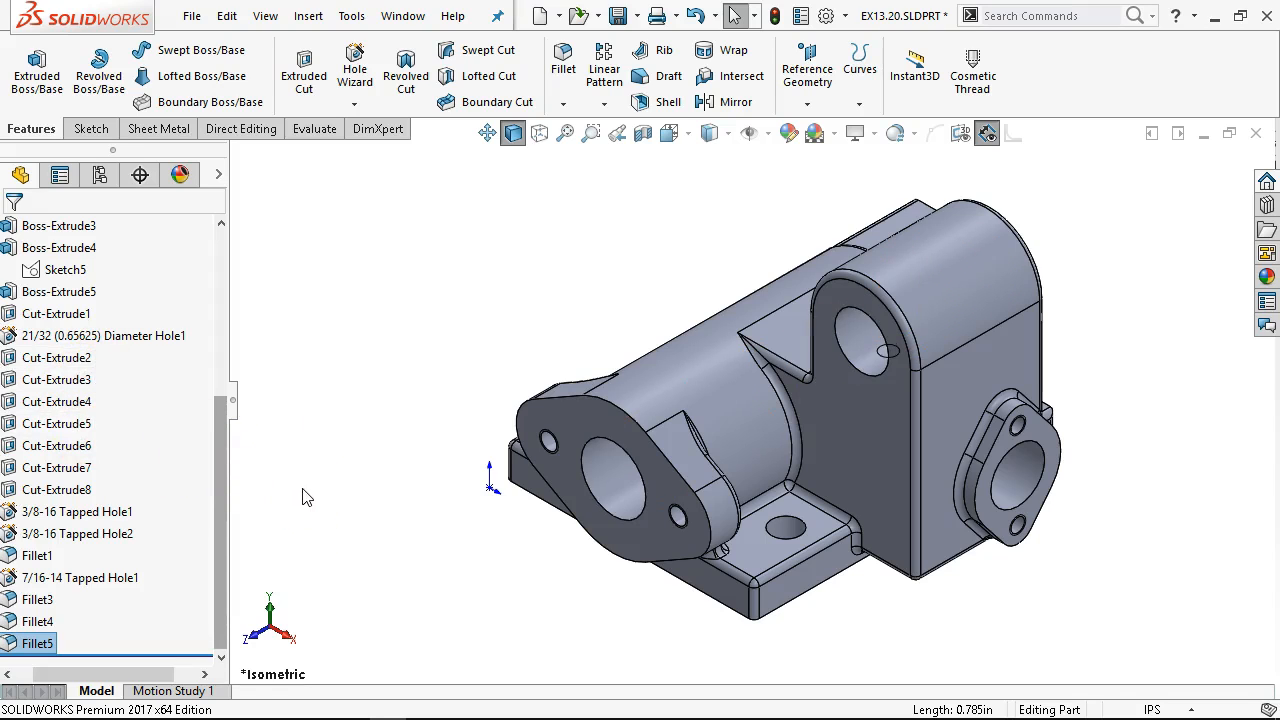
# Inspect the finished fillets around the oval end flange and base plate, then save the part
pyautogui.moveTo(389, 514); pyautogui.dragTo(471, 551, button='middle')
pyautogui.scroll(1, 471, 551)
pyautogui.moveTo(594, 465)
pyautogui.mouseDown(button='middle')
pyautogui.moveTo(577, 464)
pyautogui.moveTo(580, 434)
pyautogui.moveTo(606, 449)
pyautogui.moveTo(590, 475)
pyautogui.mouseUp(button='middle')
pyautogui.scroll(-2, 590, 475)
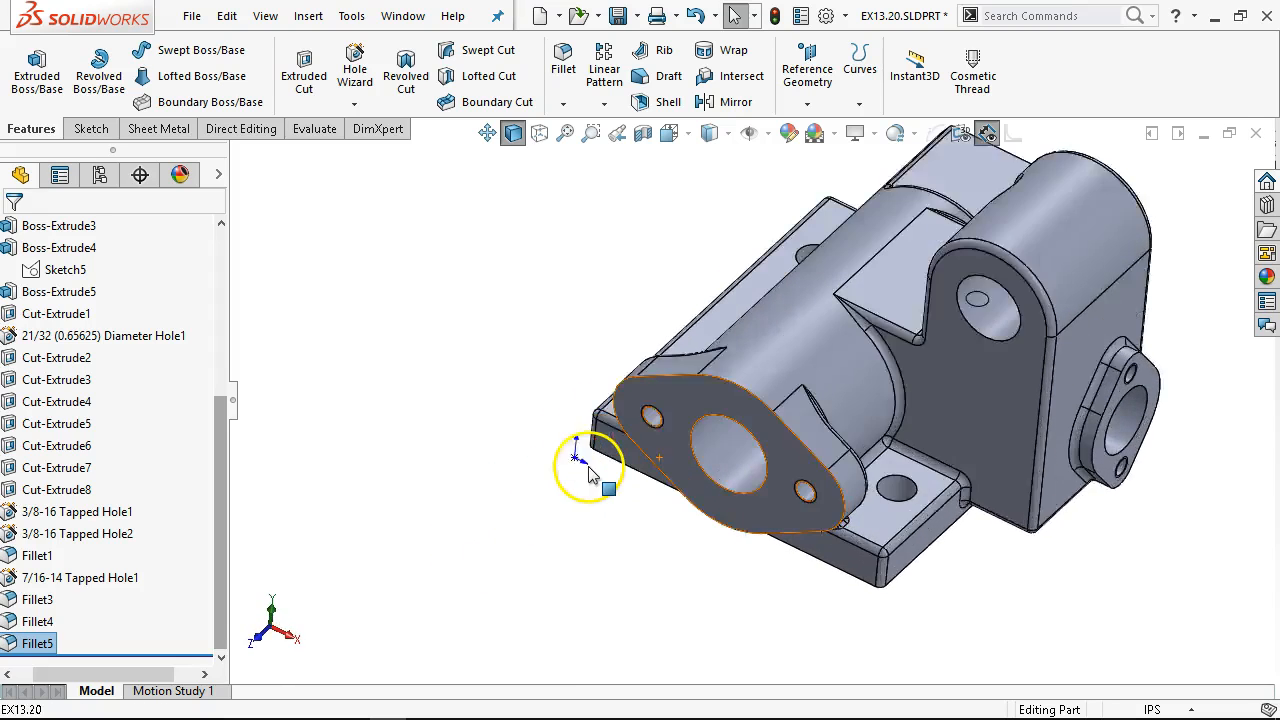
pyautogui.scroll(-2, 590, 475)
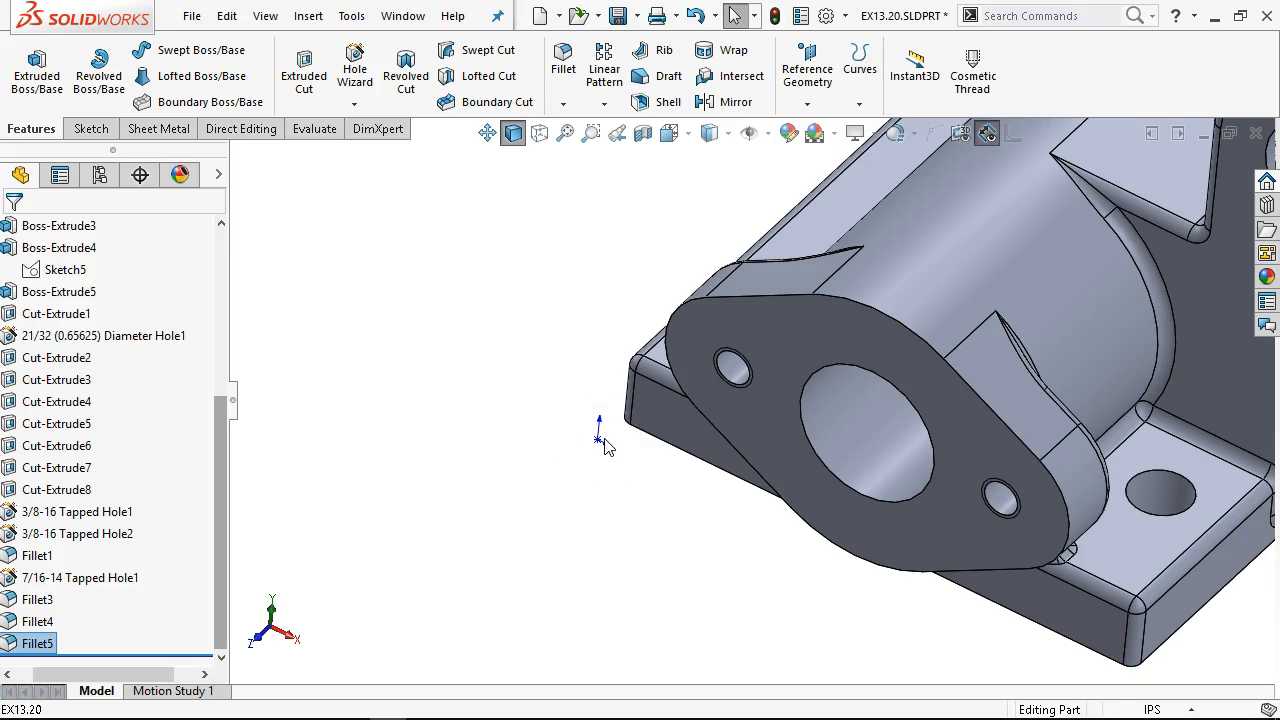
pyautogui.scroll(2, 683, 494)
pyautogui.moveTo(683, 494); pyautogui.dragTo(660, 506, button='middle')
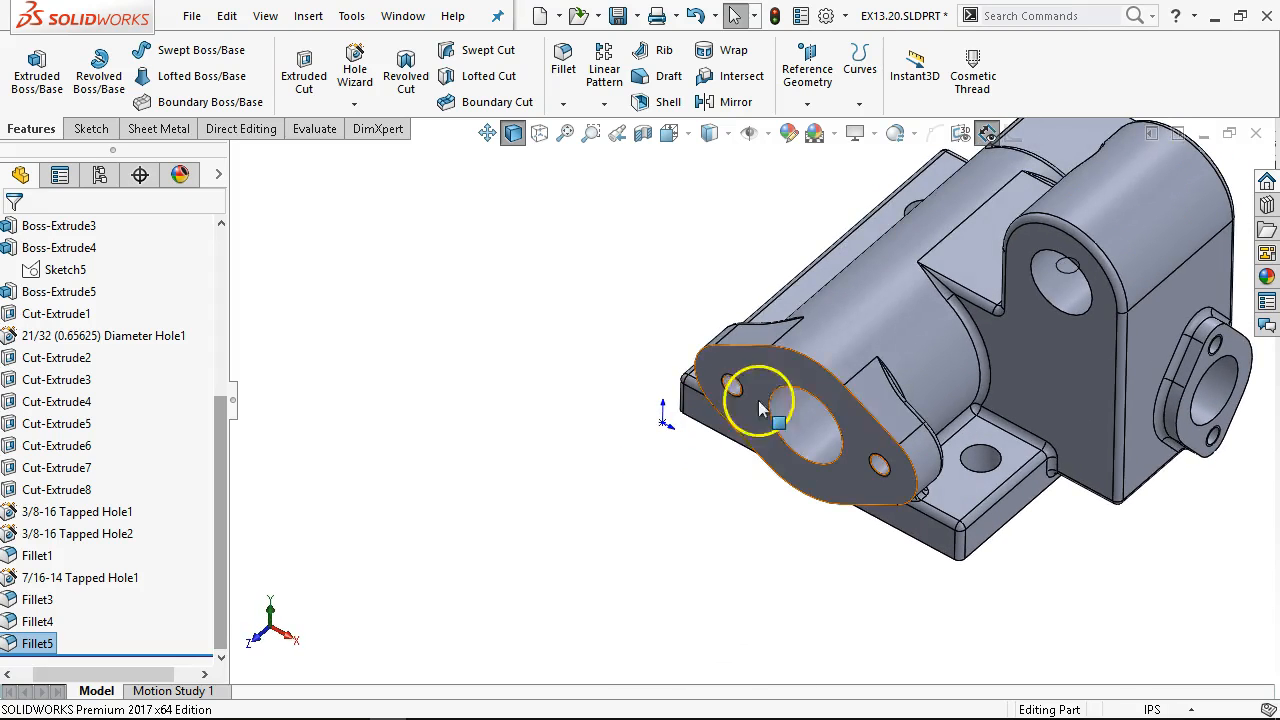
pyautogui.hotkey('ctrl', '7')
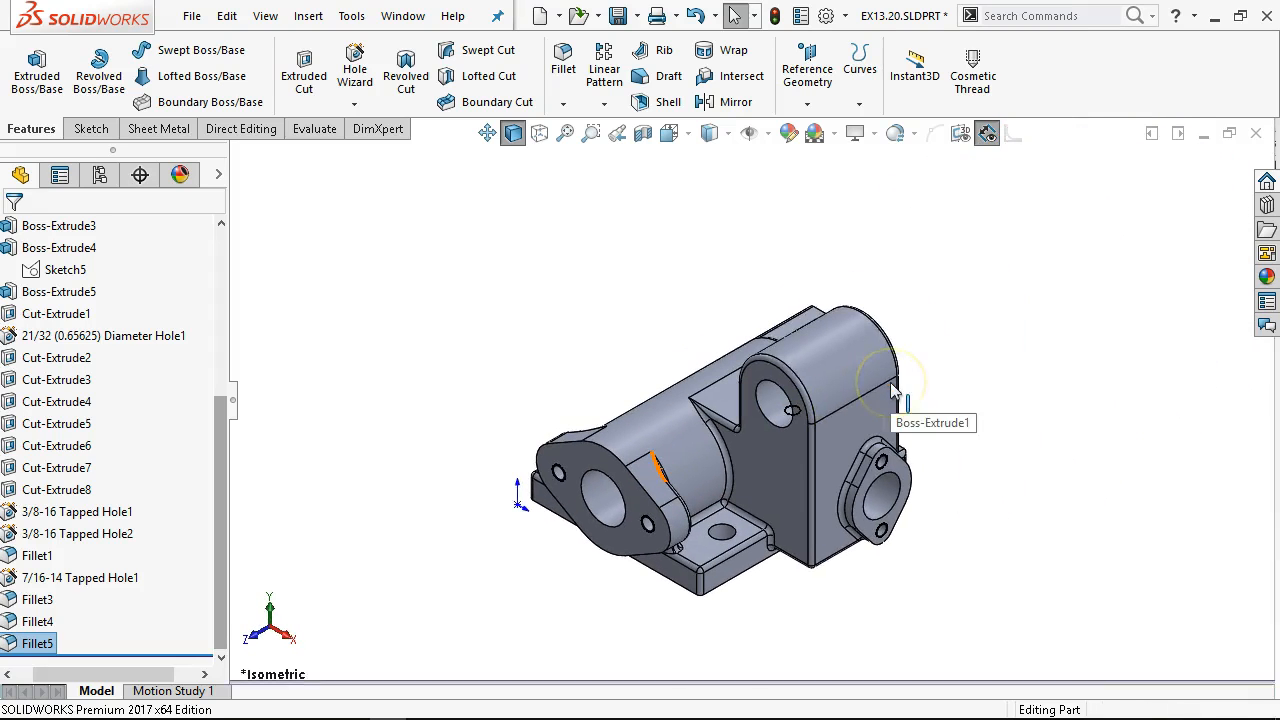
pyautogui.click(615, 15)
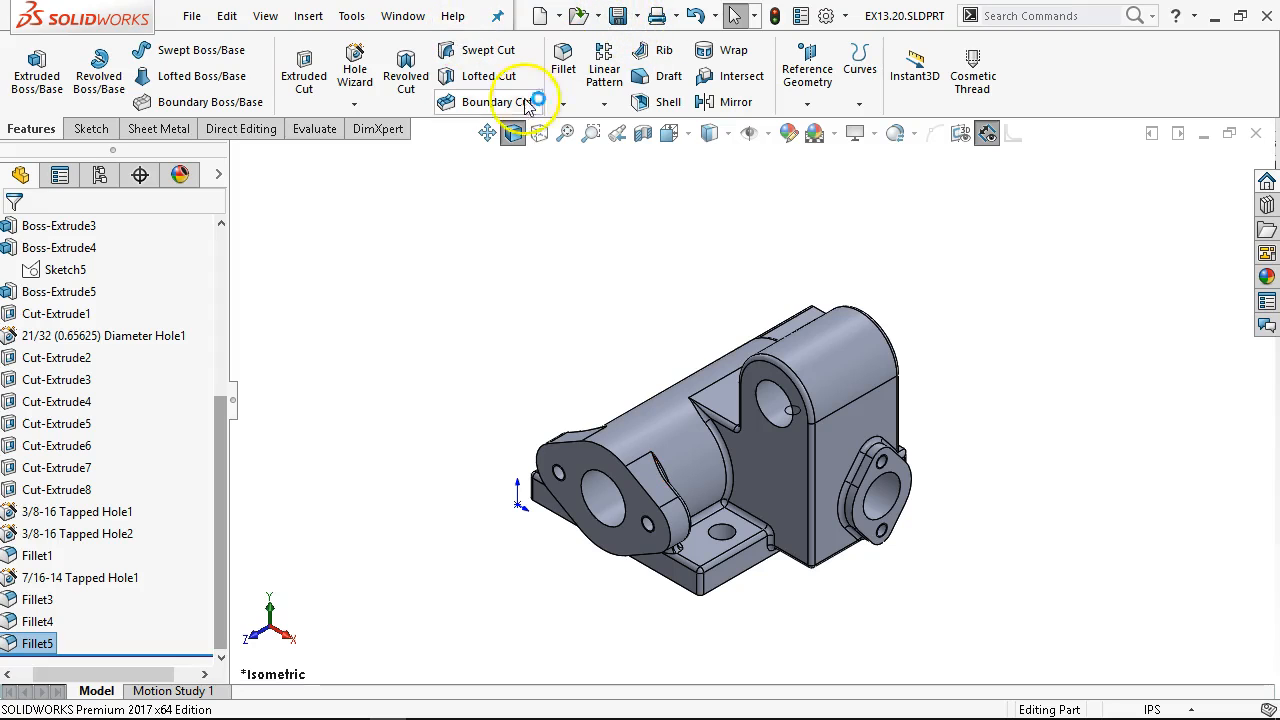
# Review the part's mass properties before any material is assigned and close the report
pyautogui.click(306, 136)
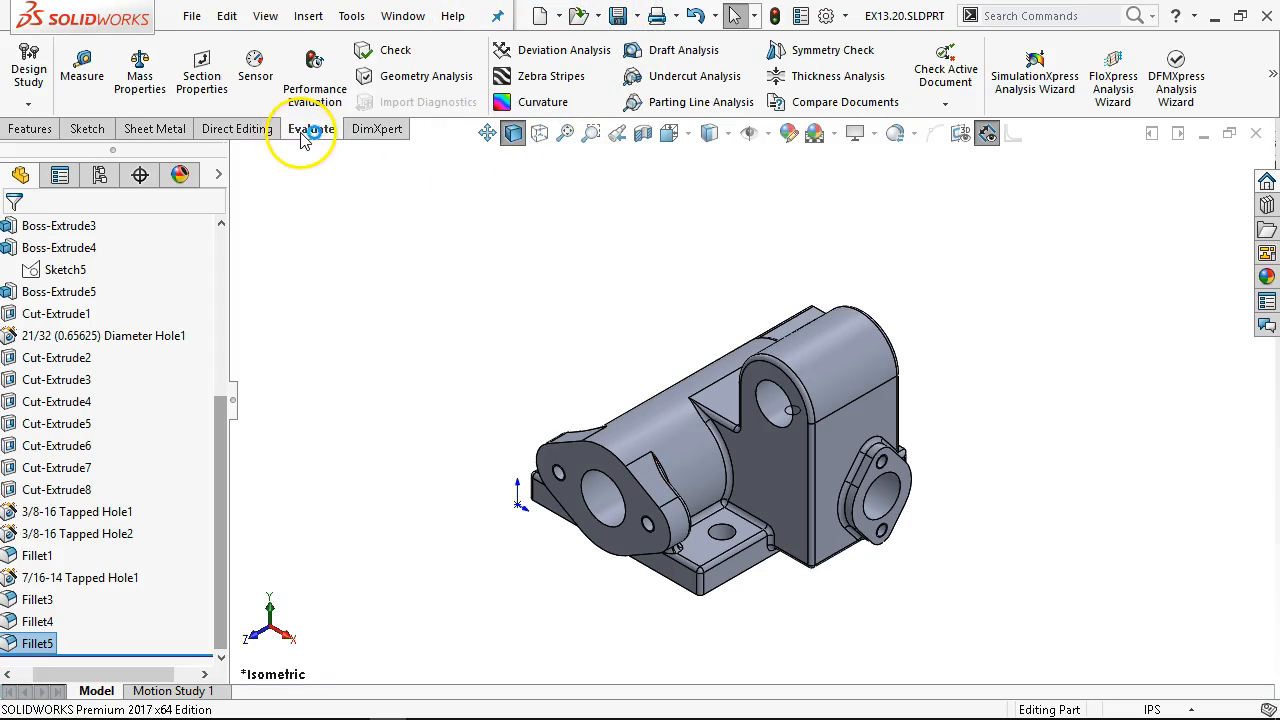
pyautogui.click(127, 79)
pyautogui.moveTo(330, 15); pyautogui.dragTo(982, 16)
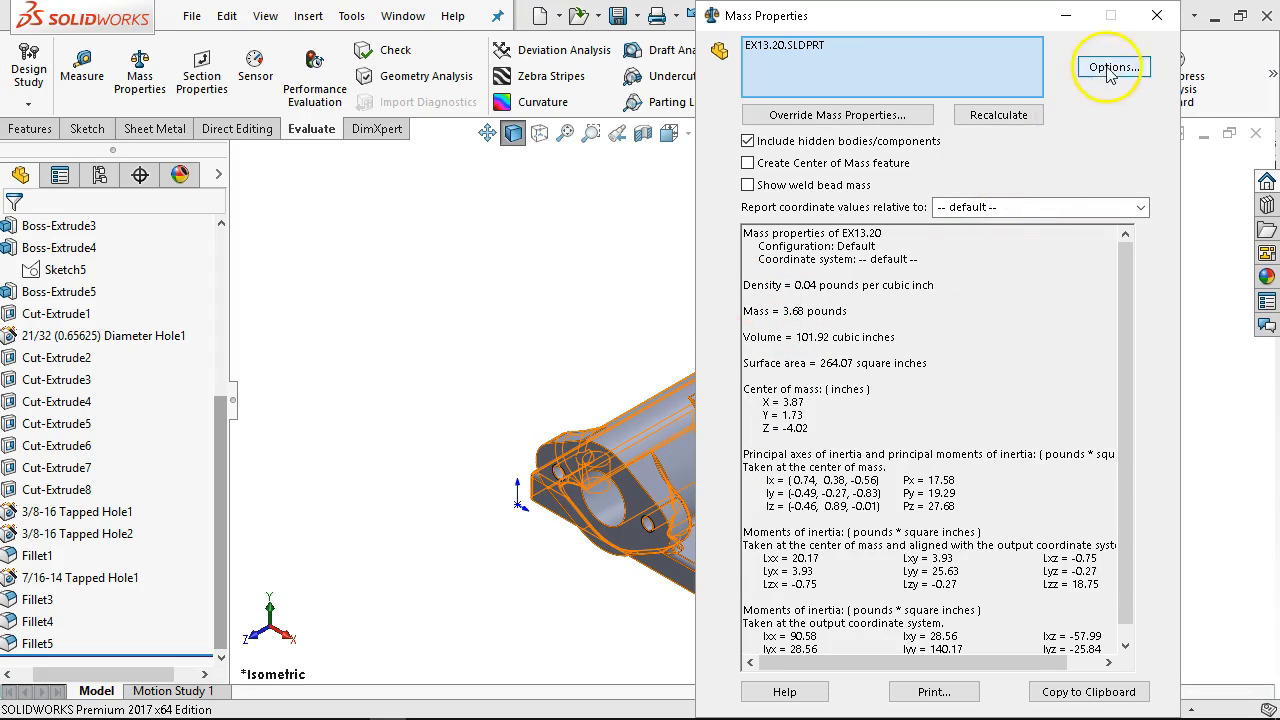
pyautogui.click(1157, 15)
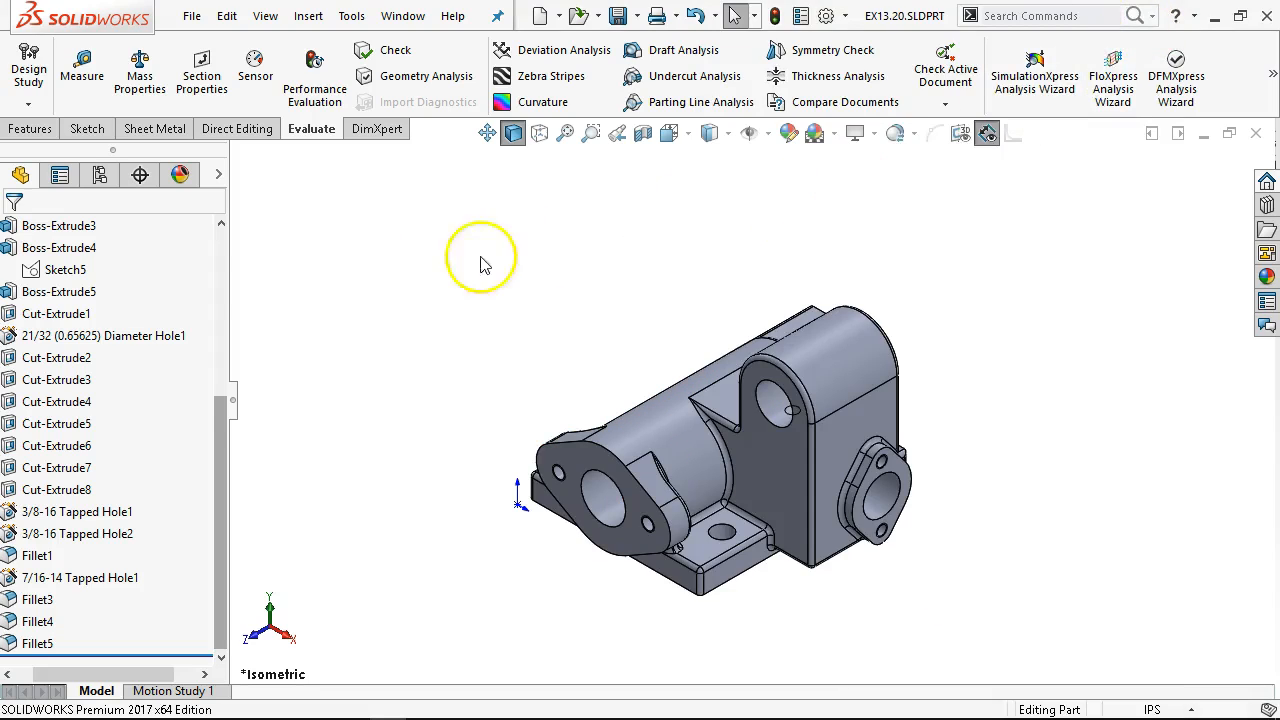
# Assign AISI 1020 as the part's material and rebuild the model
pyautogui.moveTo(220, 445); pyautogui.dragTo(191, 314)
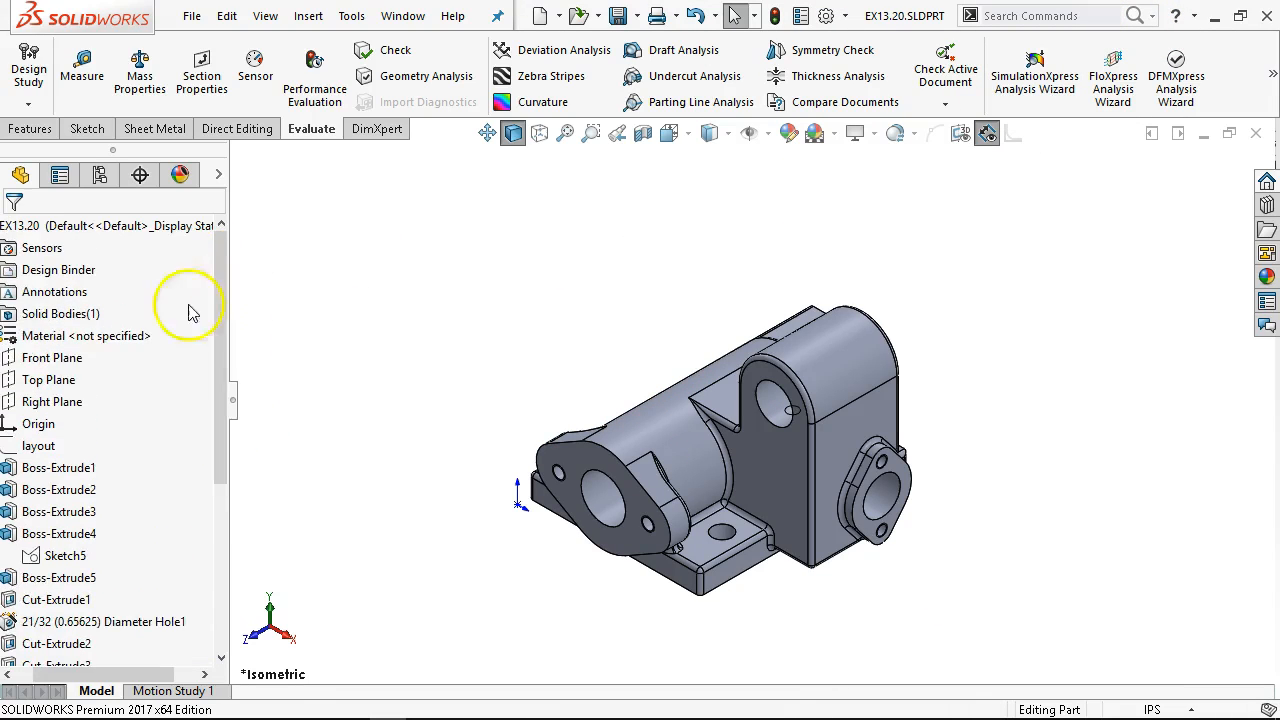
pyautogui.rightClick(57, 337)
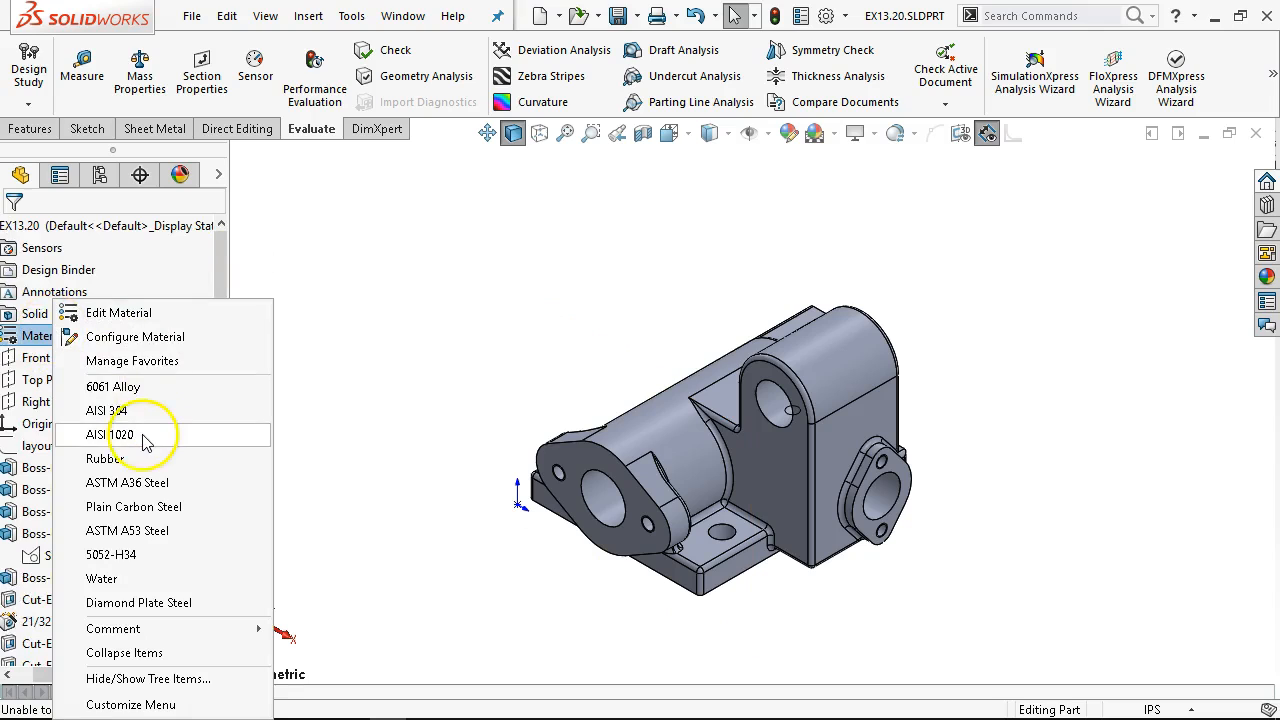
pyautogui.click(110, 434)
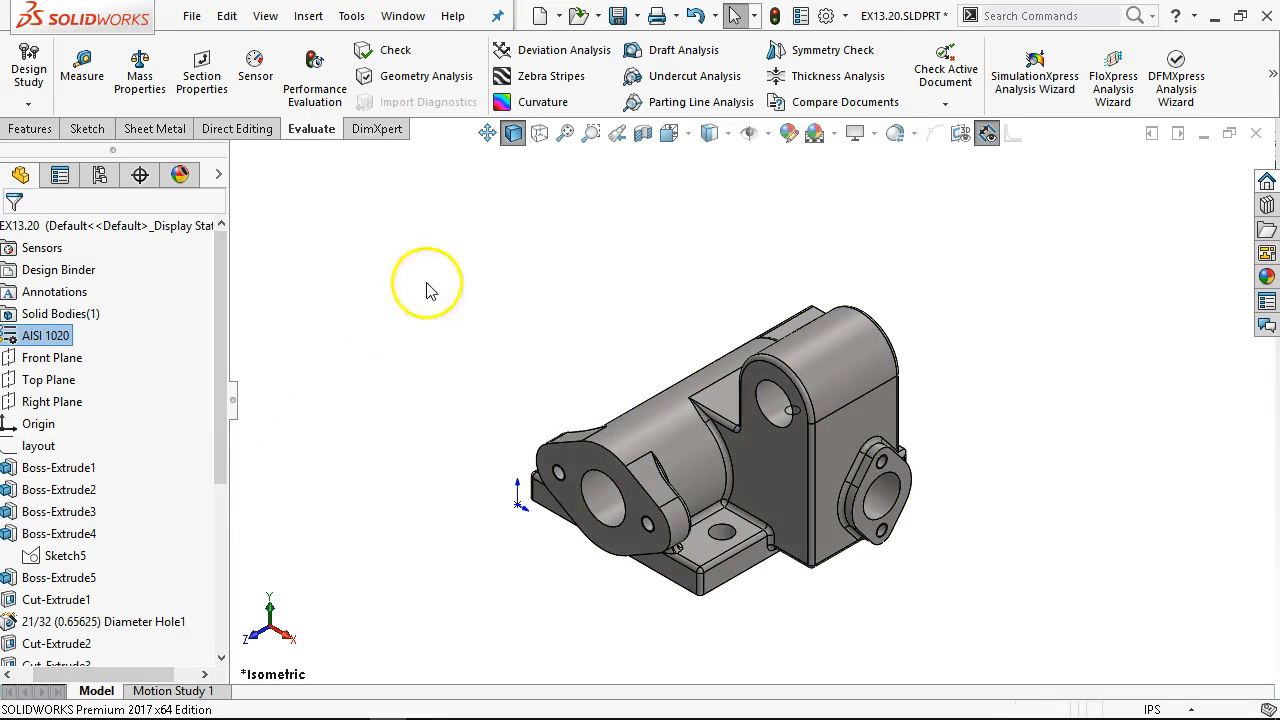
pyautogui.click(784, 17)
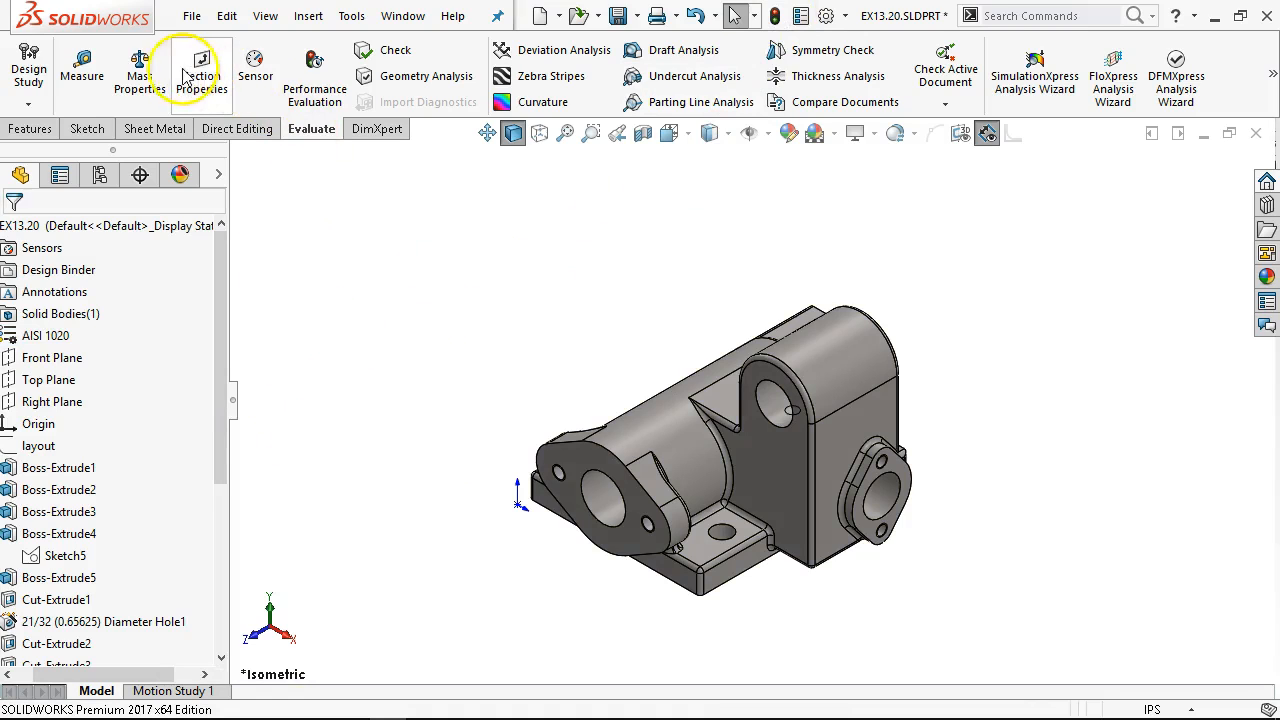
# Review the mass properties again with the AISI 1020 material applied and close the report
pyautogui.click(140, 68)
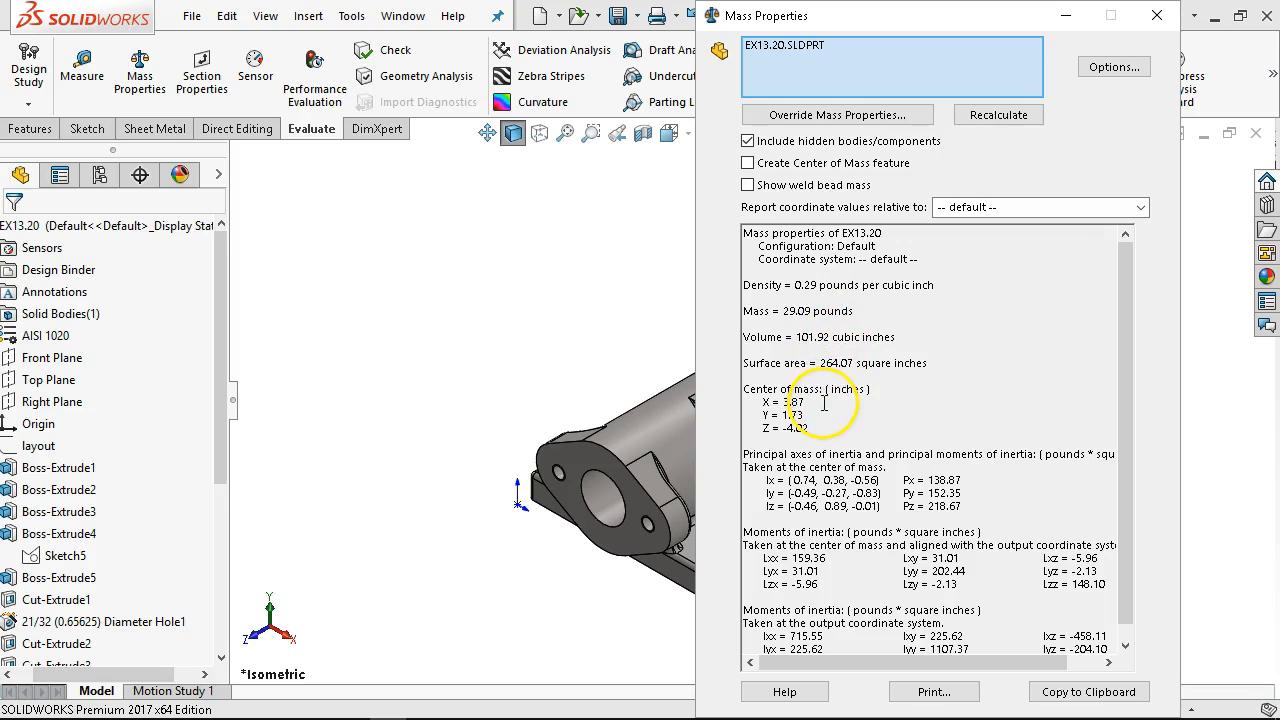
pyautogui.click(1157, 15)
# Start a sketch on the base plate's bottom face and draw a vertical line from the midpoint of its front edge to the plate's middle
pyautogui.scroll(-2, 760, 583)
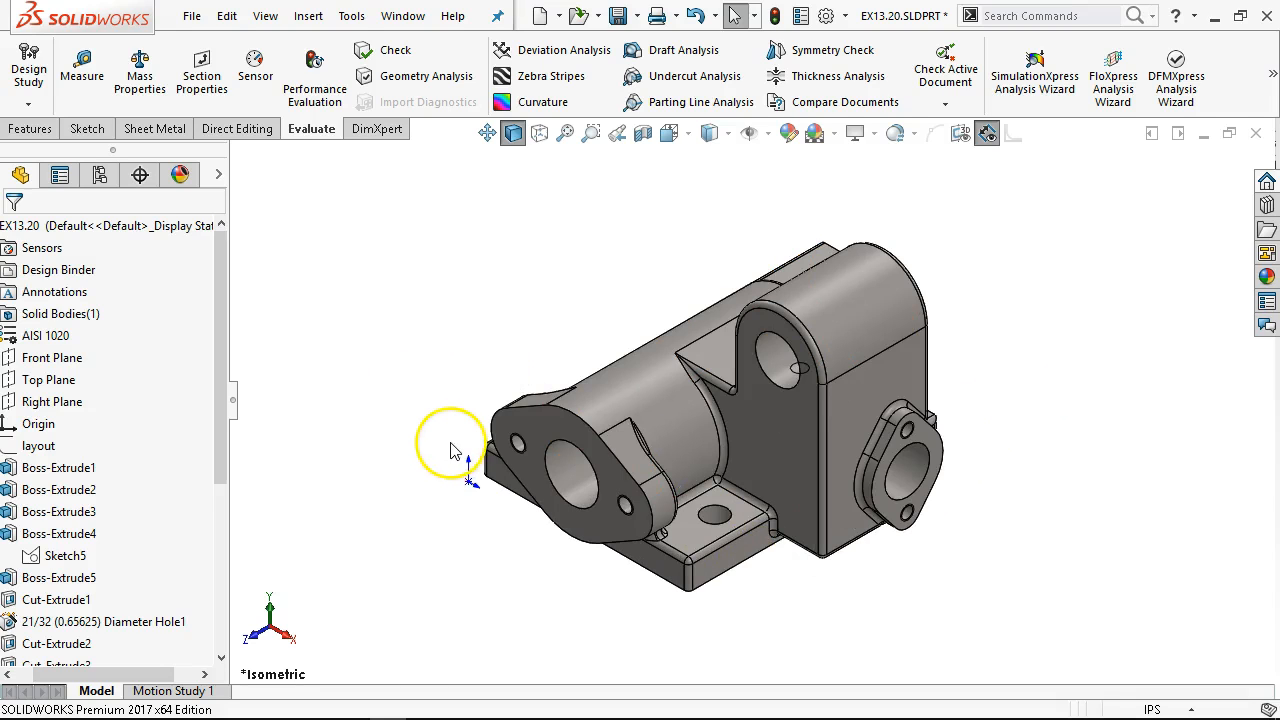
pyautogui.moveTo(463, 427); pyautogui.dragTo(429, 97, button='middle')
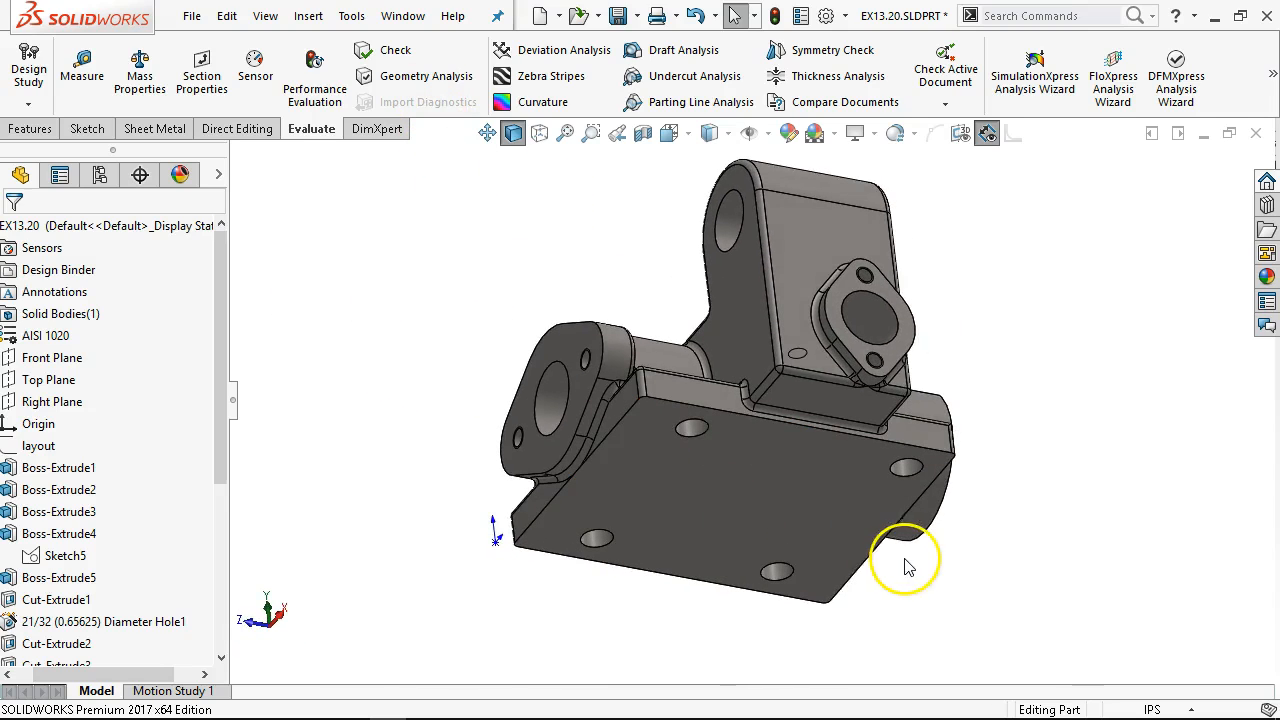
pyautogui.hotkey('ctrl', '6')
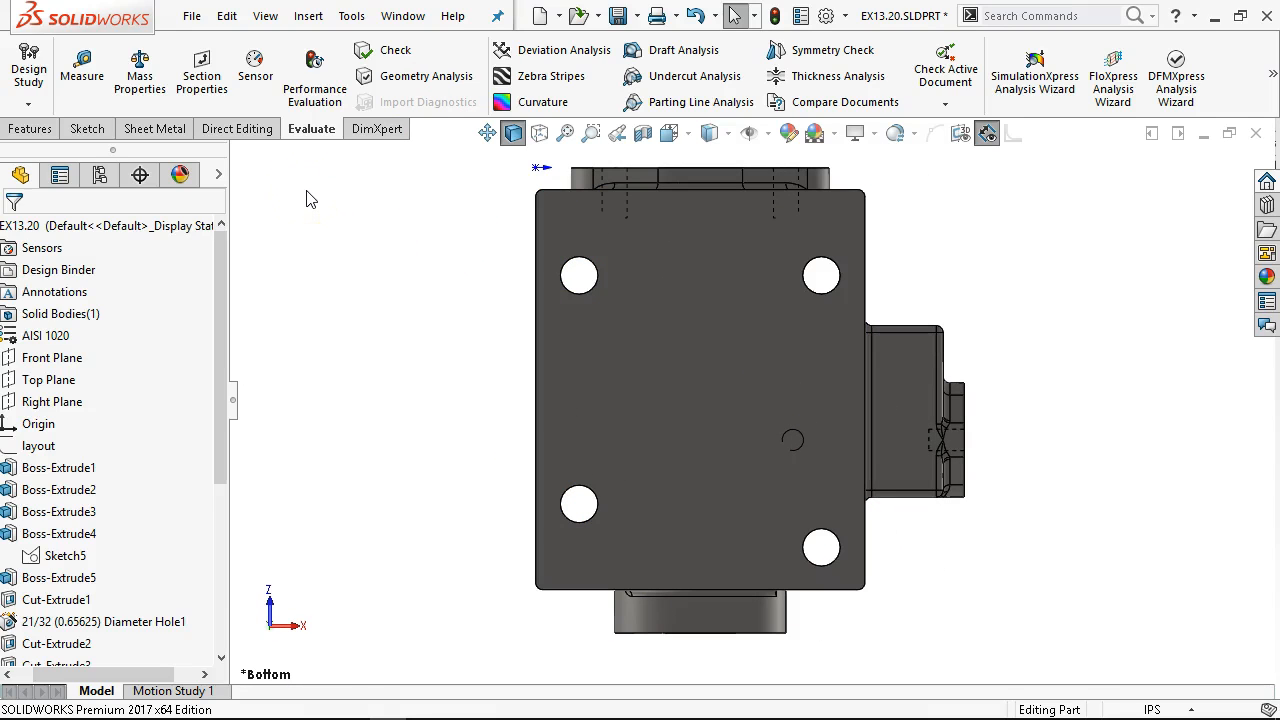
pyautogui.click(644, 294)
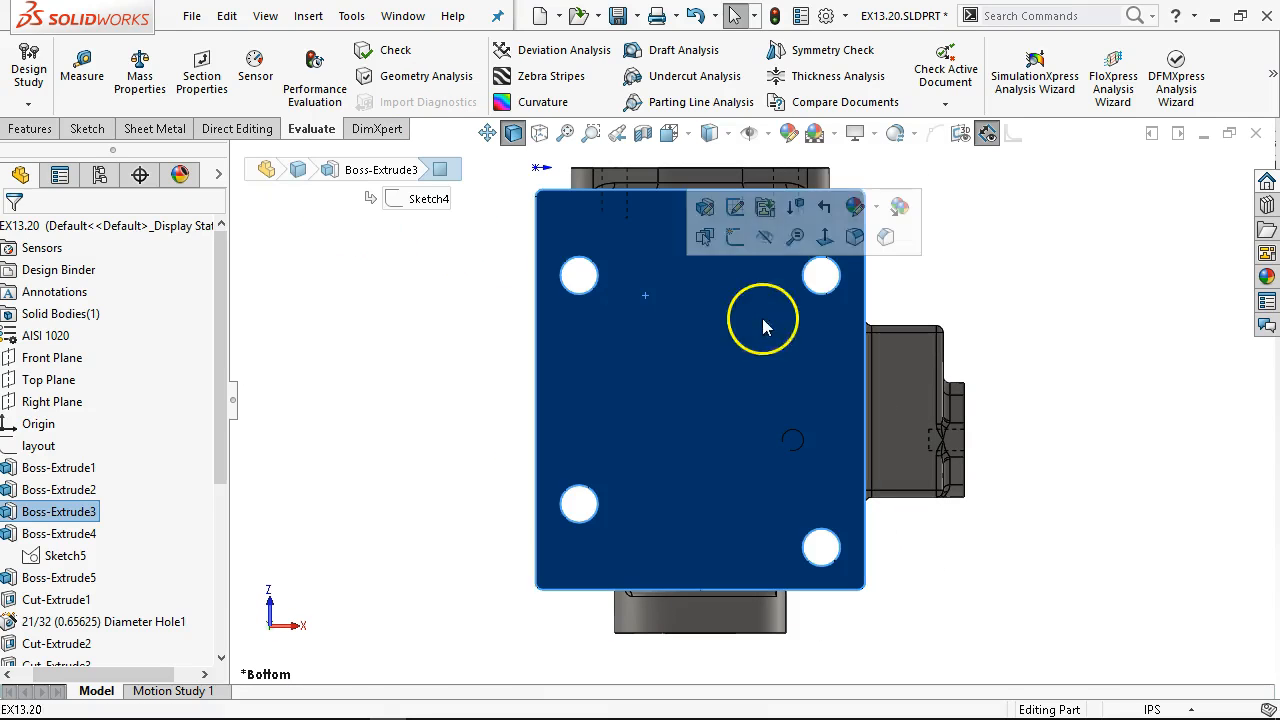
pyautogui.click(735, 240)
pyautogui.click(130, 50)
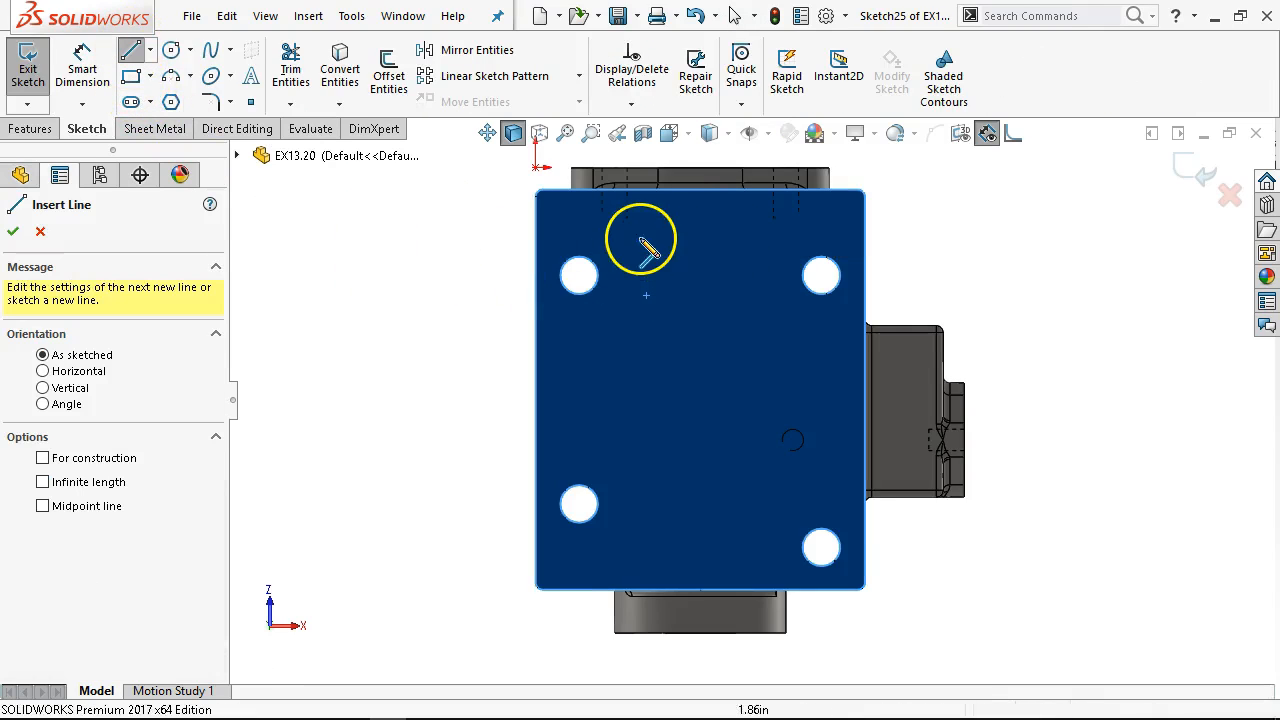
pyautogui.click(700, 190)
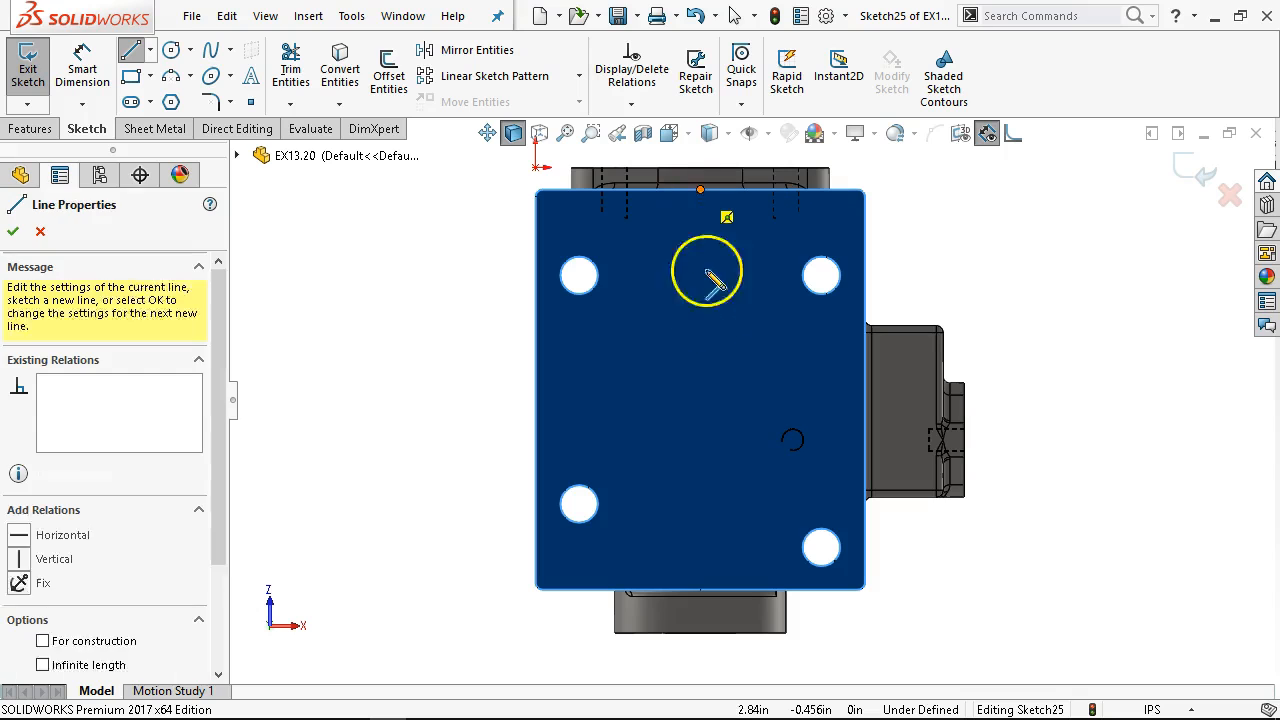
pyautogui.click(700, 398)
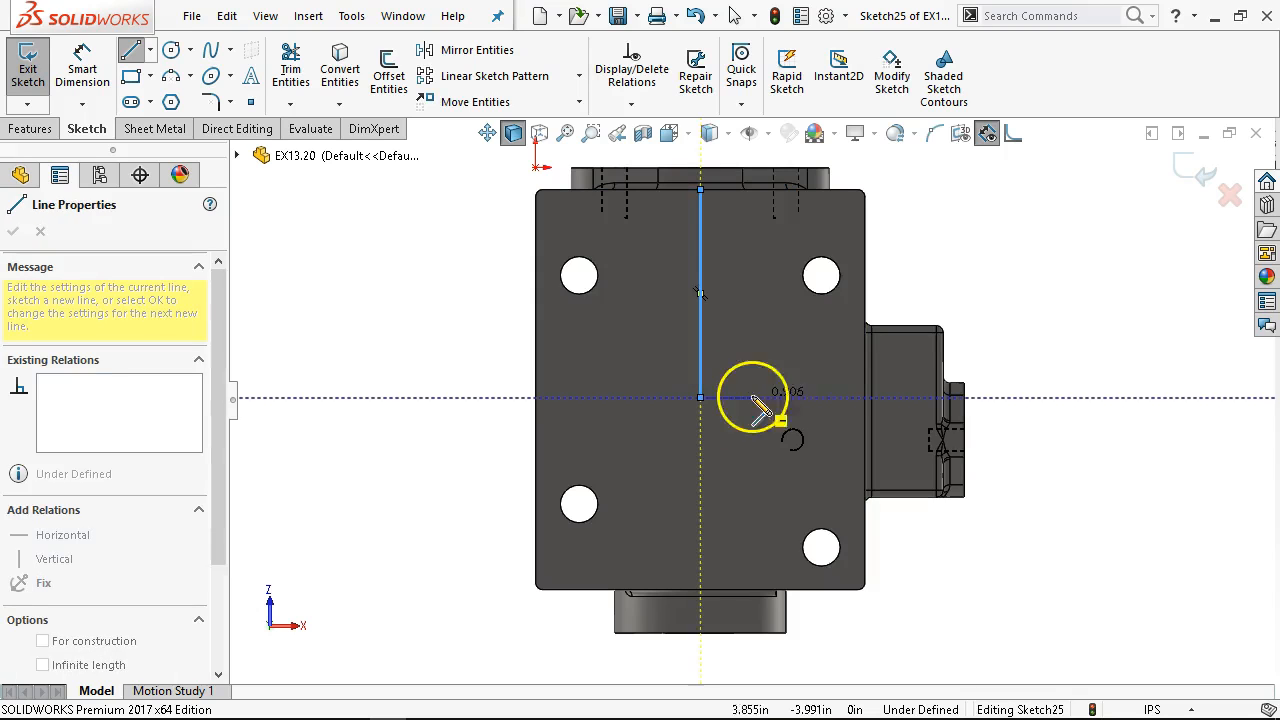
# Draw a second line from there to the midpoint of the plate's block-side edge, make it horizontal and exit the sketch
pyautogui.click(864, 391)
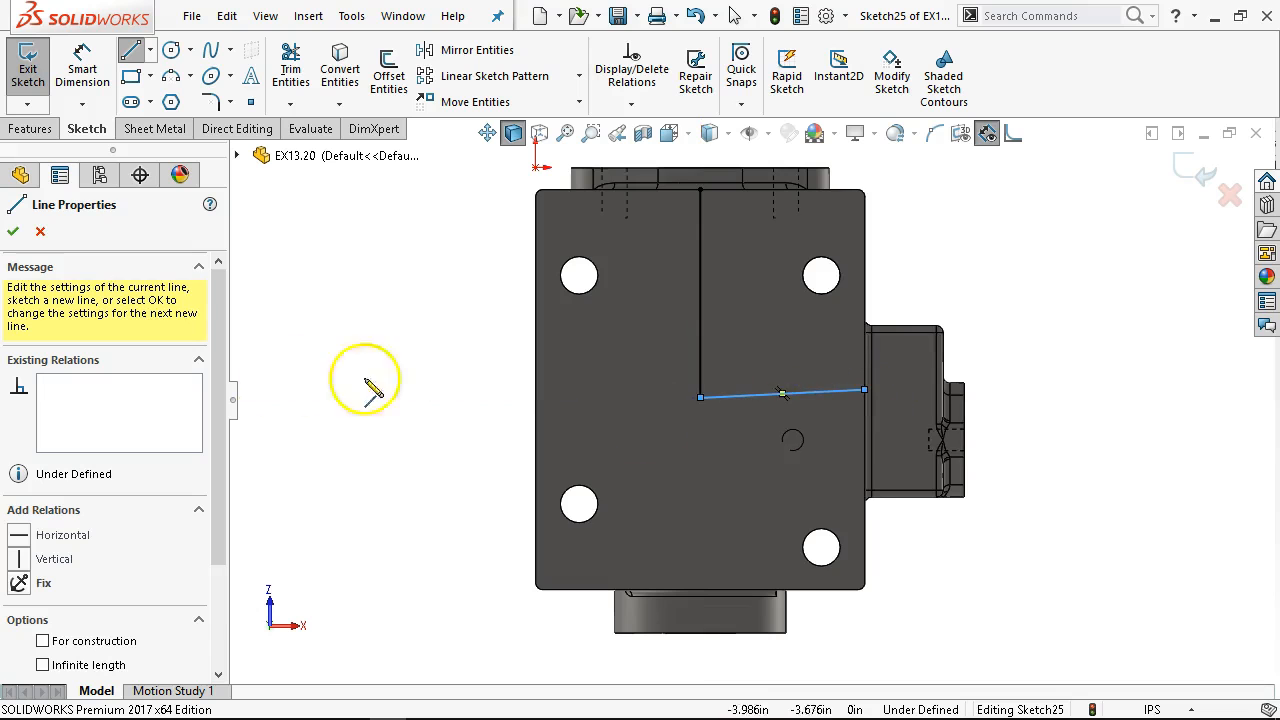
pyautogui.click(45, 535)
pyautogui.rightClick(935, 203)
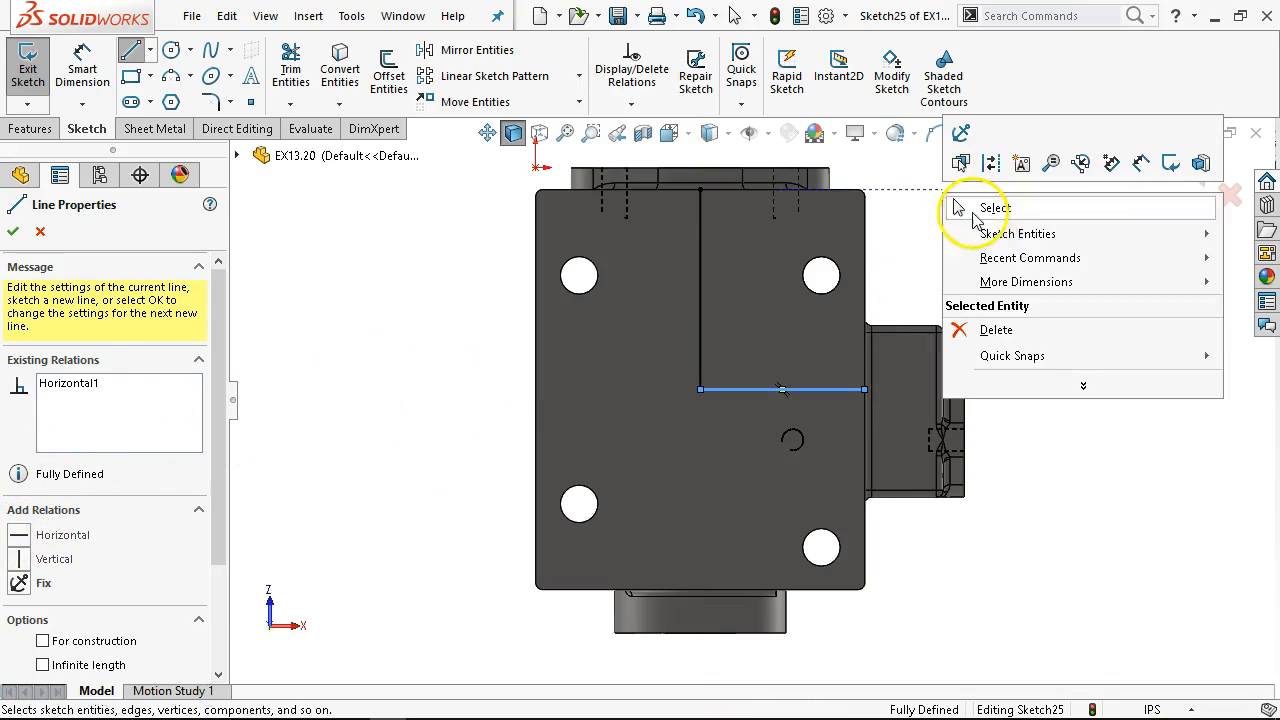
pyautogui.click(985, 206)
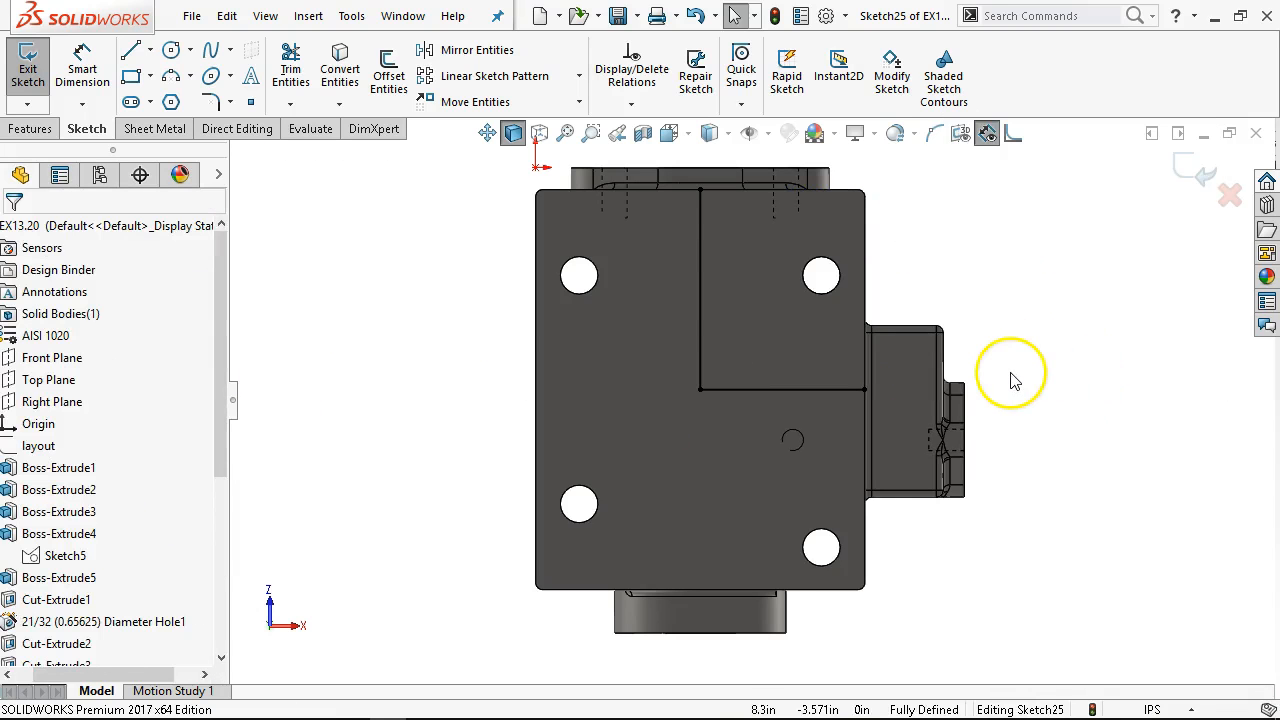
pyautogui.hotkey('ctrl', '7')
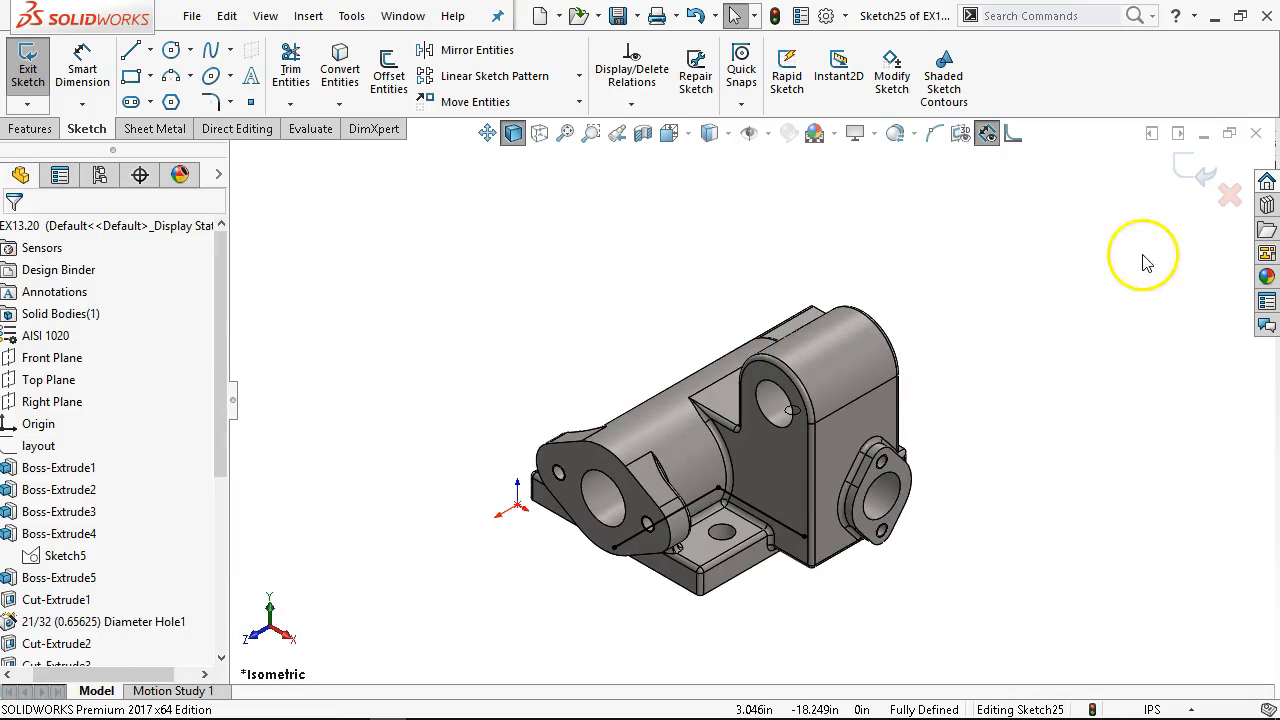
pyautogui.click(1200, 175)
# Begin a reference coordinate system with its origin at the corner where the two sketch lines meet on the bottom face
pyautogui.scroll(-2, 625, 512)
pyautogui.moveTo(670, 255); pyautogui.dragTo(677, 136, button='middle')
pyautogui.click(640, 247)
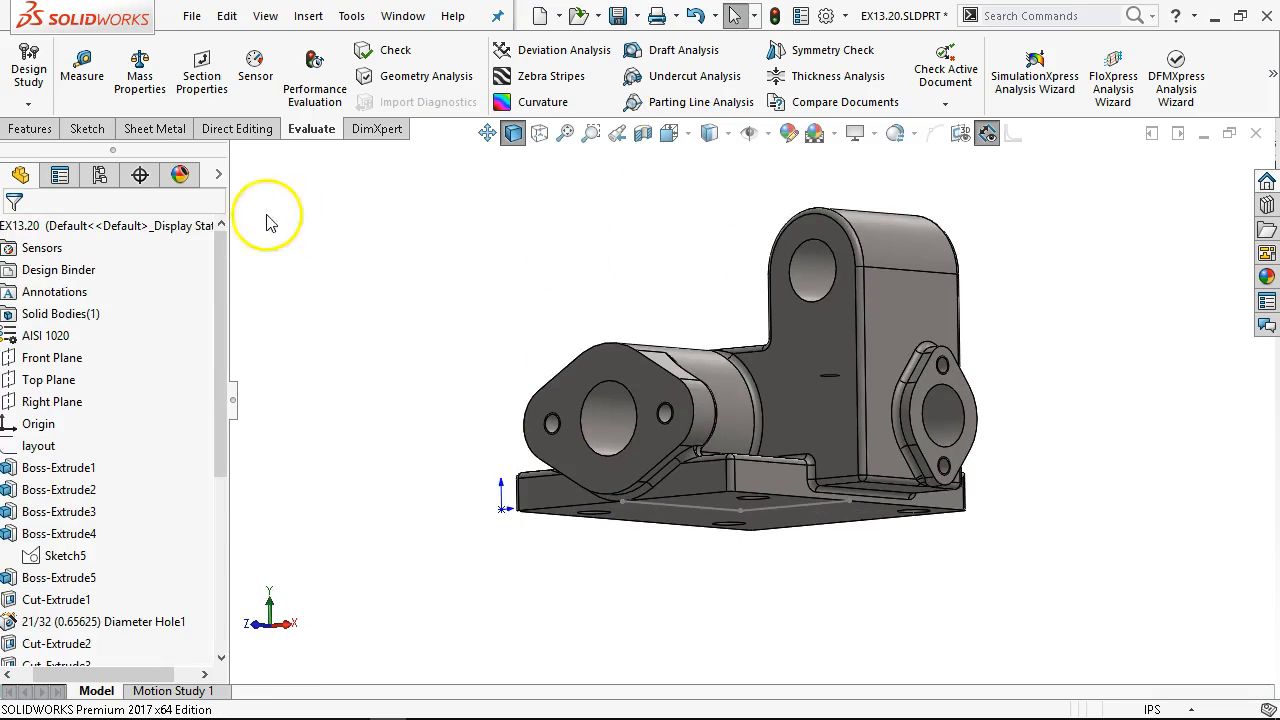
pyautogui.click(38, 133)
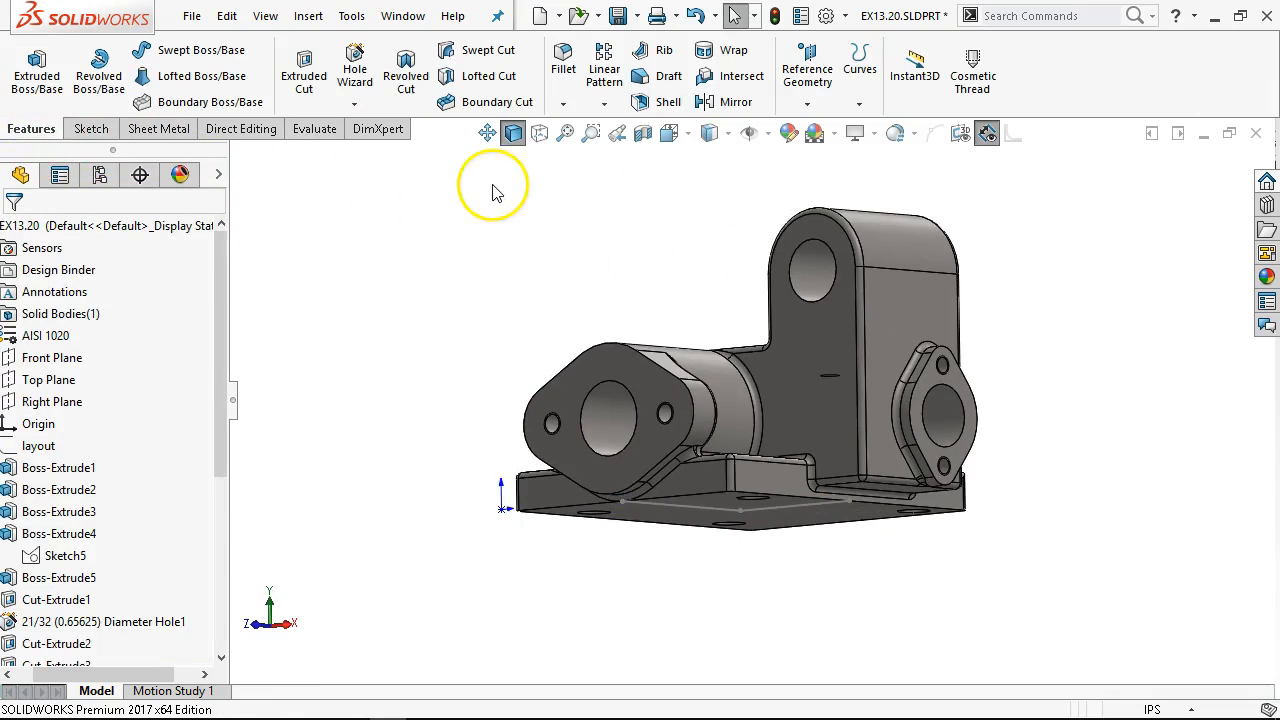
pyautogui.click(808, 105)
pyautogui.click(824, 153)
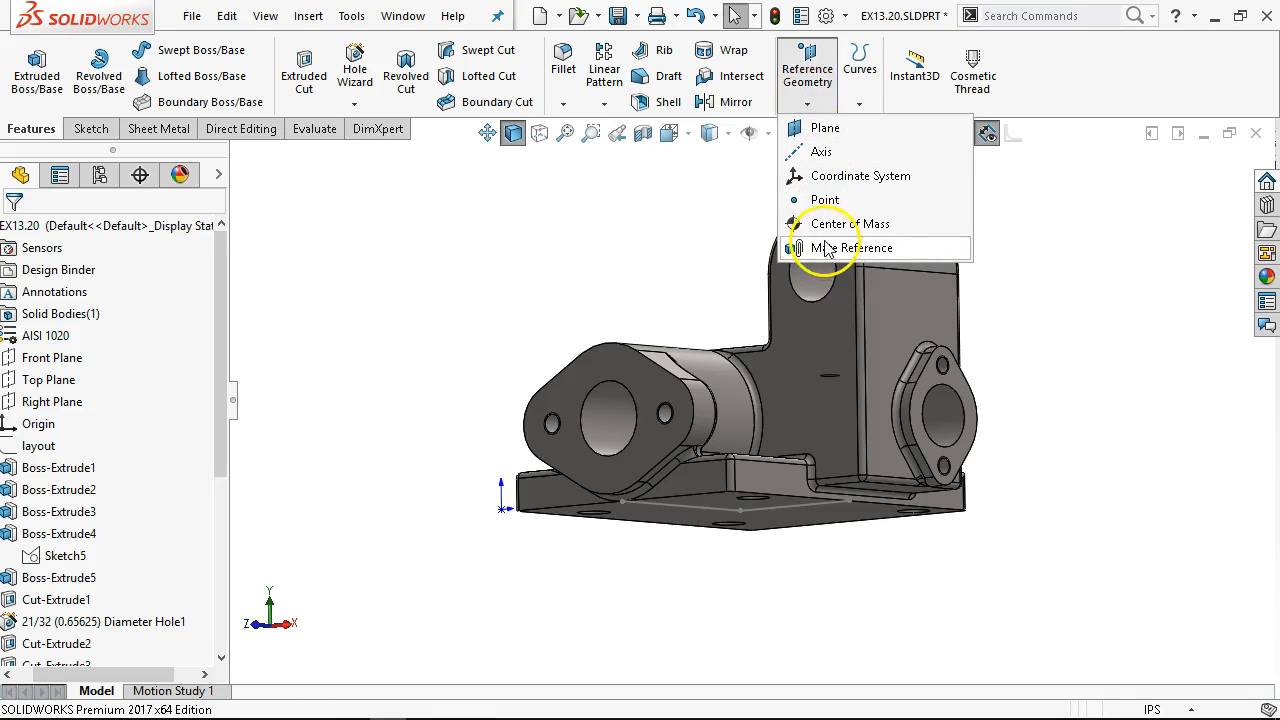
pyautogui.click(832, 176)
pyautogui.moveTo(529, 277); pyautogui.dragTo(732, 436, button='middle')
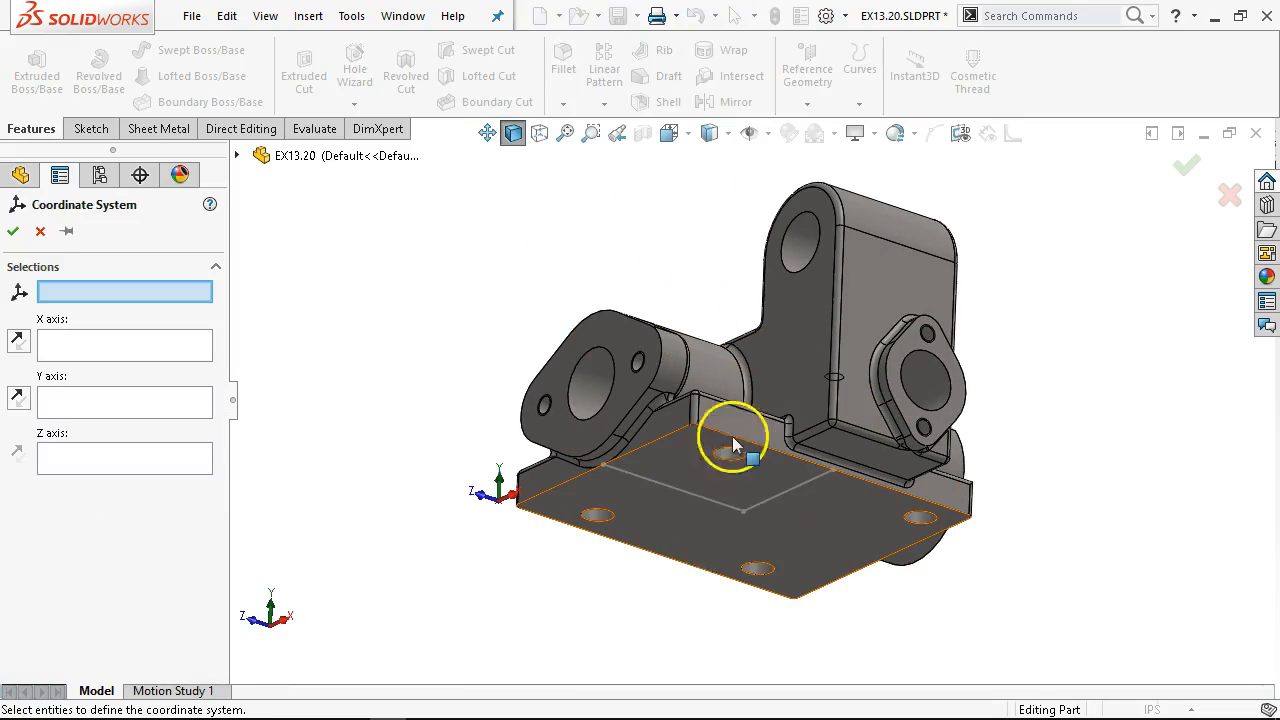
pyautogui.click(749, 519)
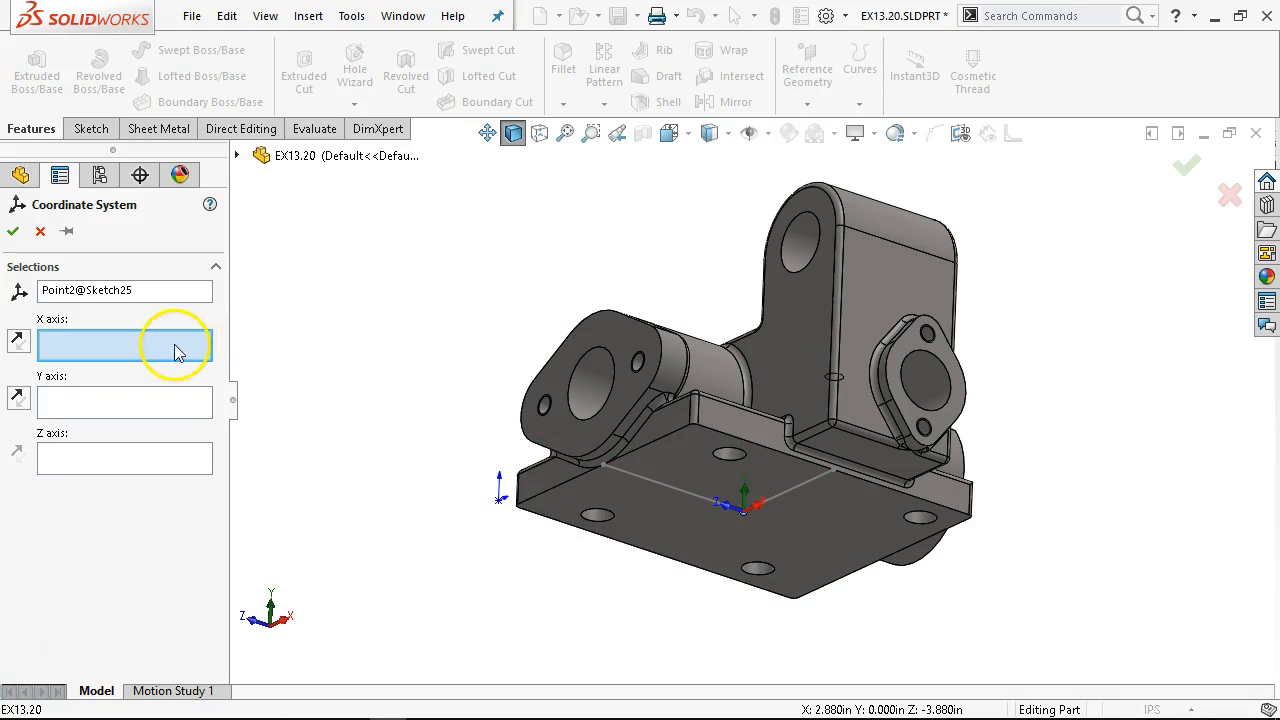
# Set the X axis along the line toward the upright block and the Y axis along the other sketch line, and create the coordinate system
pyautogui.click(797, 500)
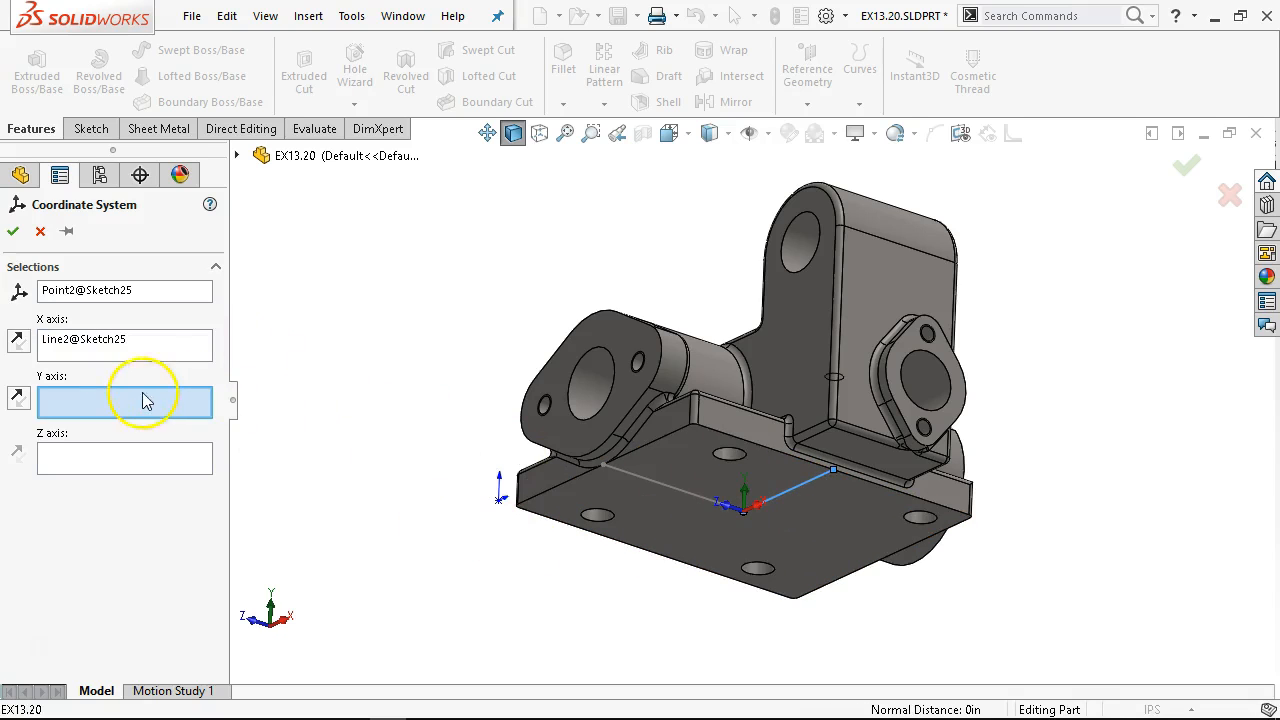
pyautogui.click(706, 498)
pyautogui.moveTo(387, 265); pyautogui.dragTo(432, 557, button='middle')
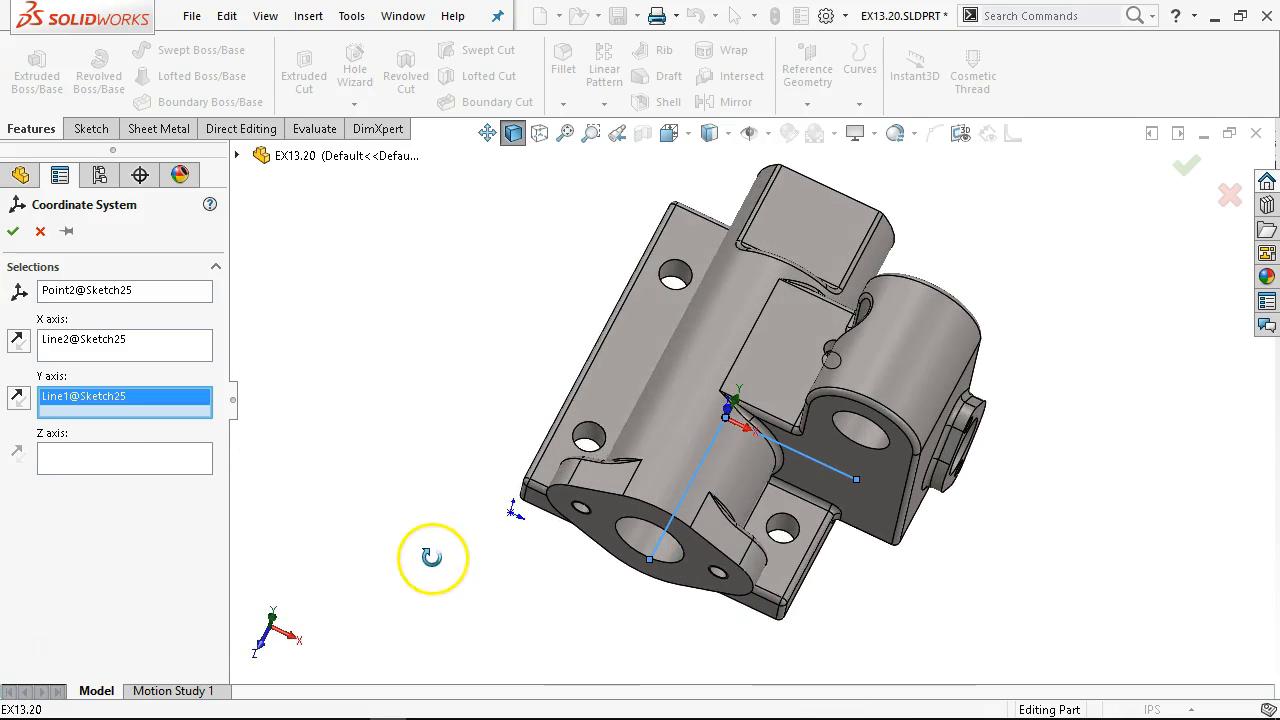
pyautogui.click(14, 231)
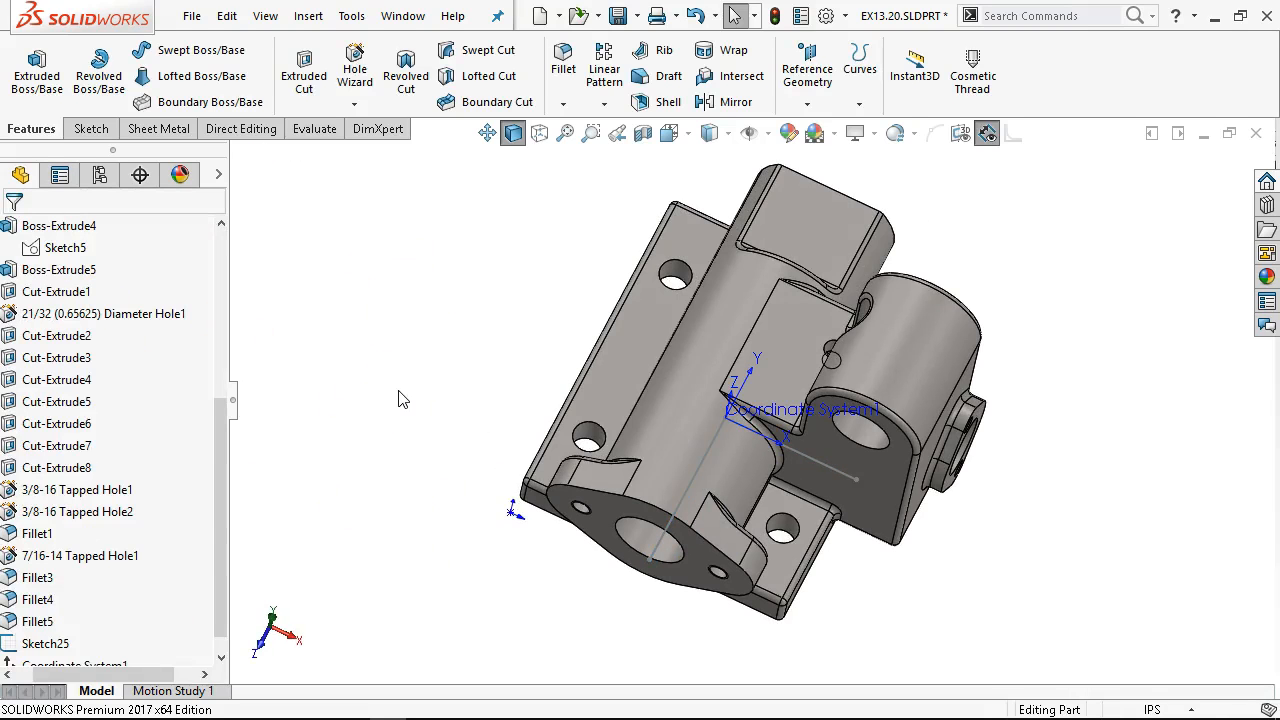
pyautogui.hotkey('ctrl', '7')
pyautogui.click(400, 390)
pyautogui.click(296, 156)
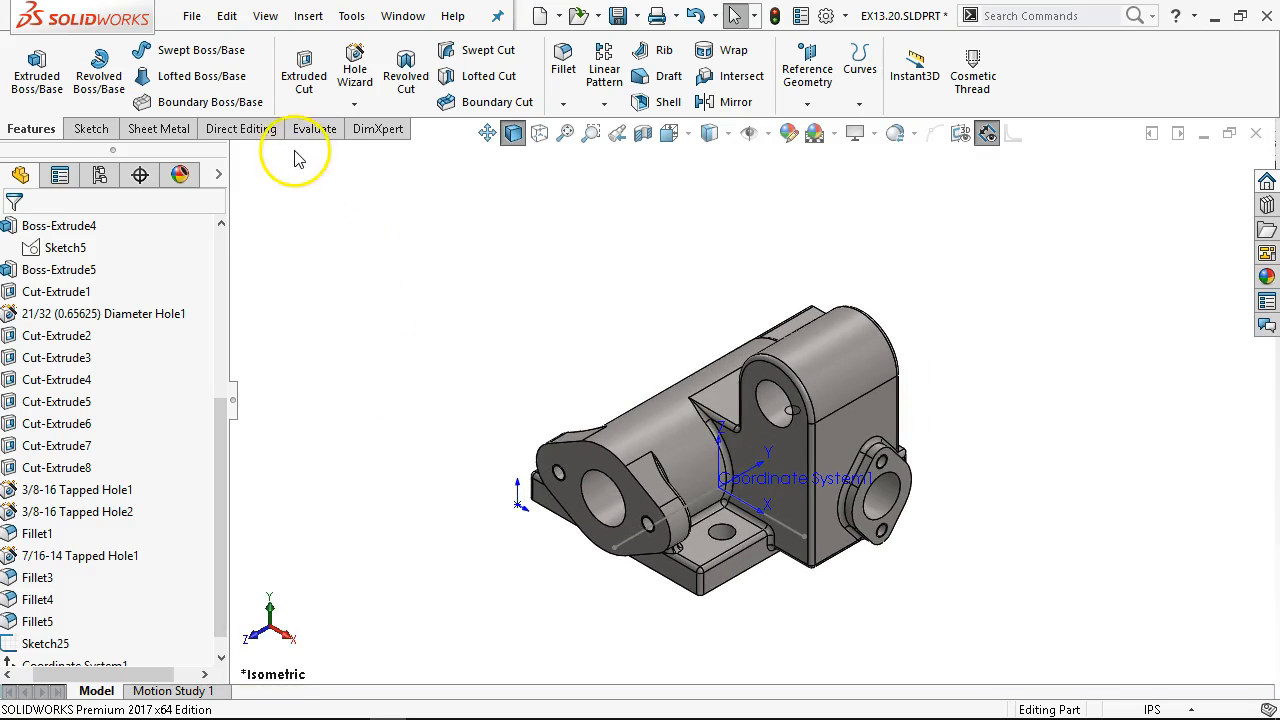
pyautogui.click(250, 129)
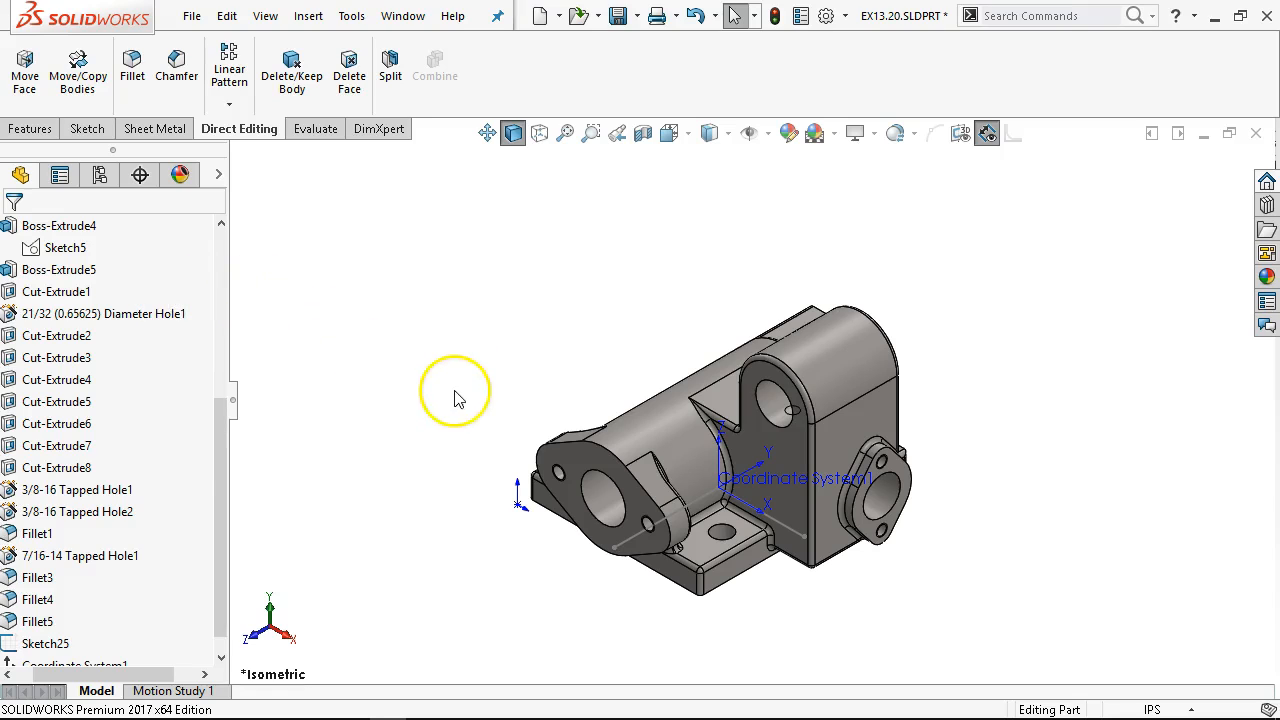
pyautogui.moveTo(223, 451)
pyautogui.mouseDown()
pyautogui.moveTo(228, 370)
pyautogui.moveTo(251, 366)
pyautogui.moveTo(263, 594)
pyautogui.mouseUp()
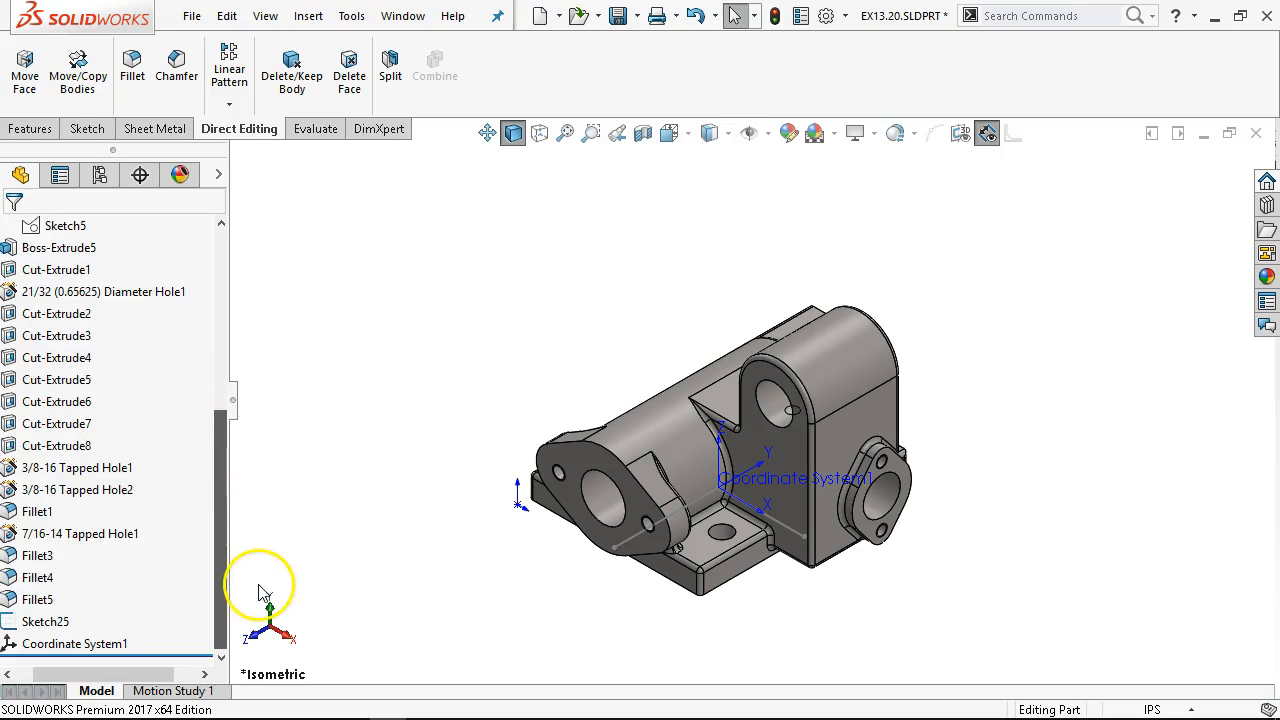
# Hide the two-line reference sketch on the base plate's bottom face
pyautogui.rightClick(630, 534)
pyautogui.click(680, 340)
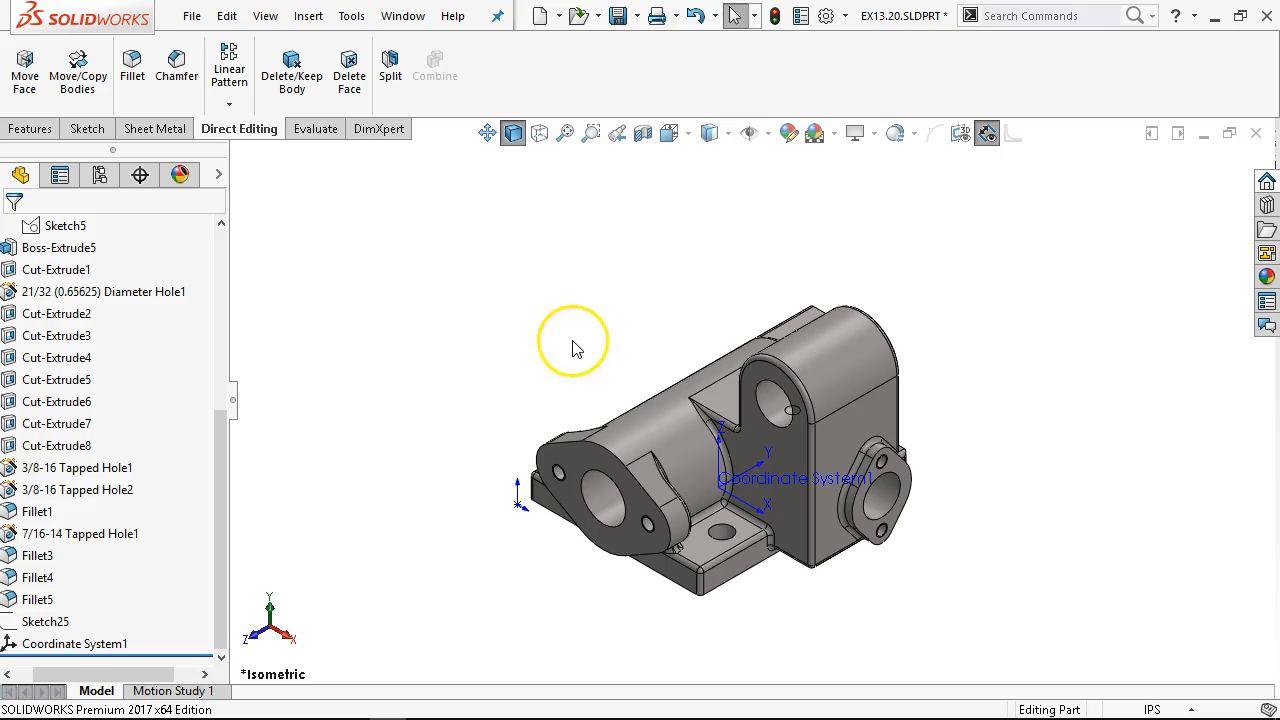
# Evaluate the part's mass properties relative to Coordinate System1, check the center of mass coordinates and close the report
pyautogui.scroll(-2, 733, 479)
pyautogui.scroll(-1, 734, 478)
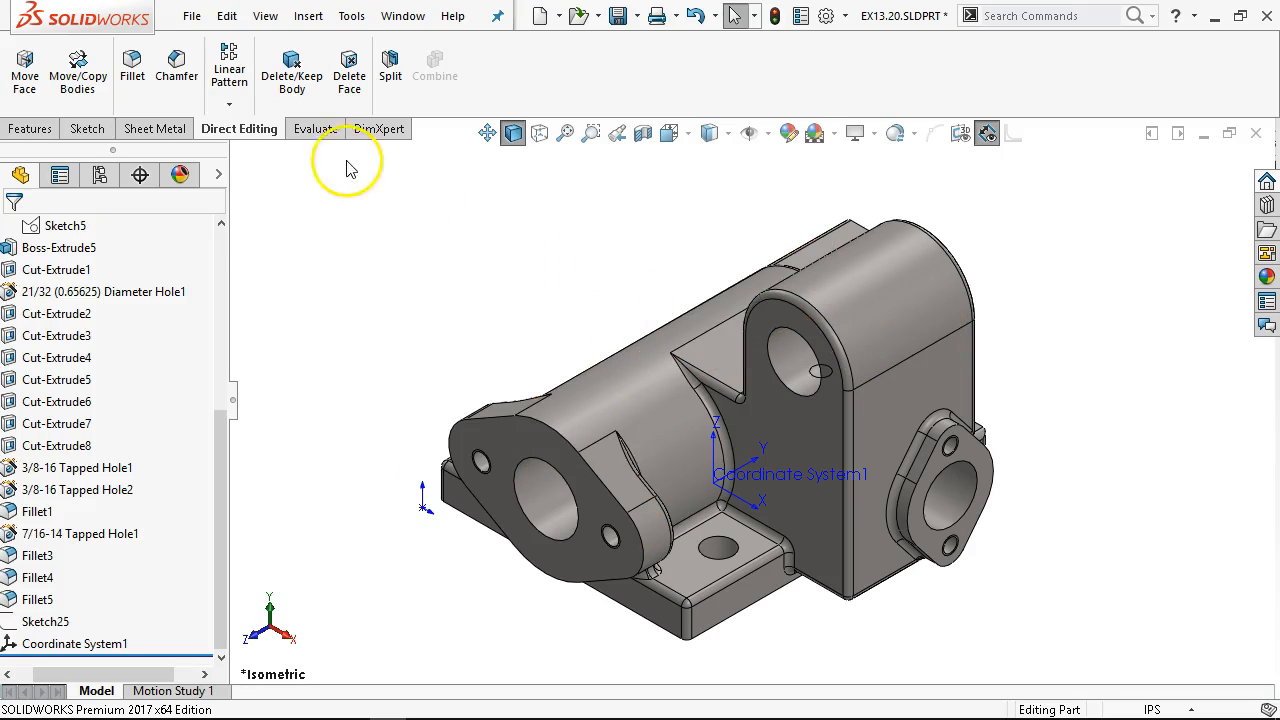
pyautogui.click(310, 129)
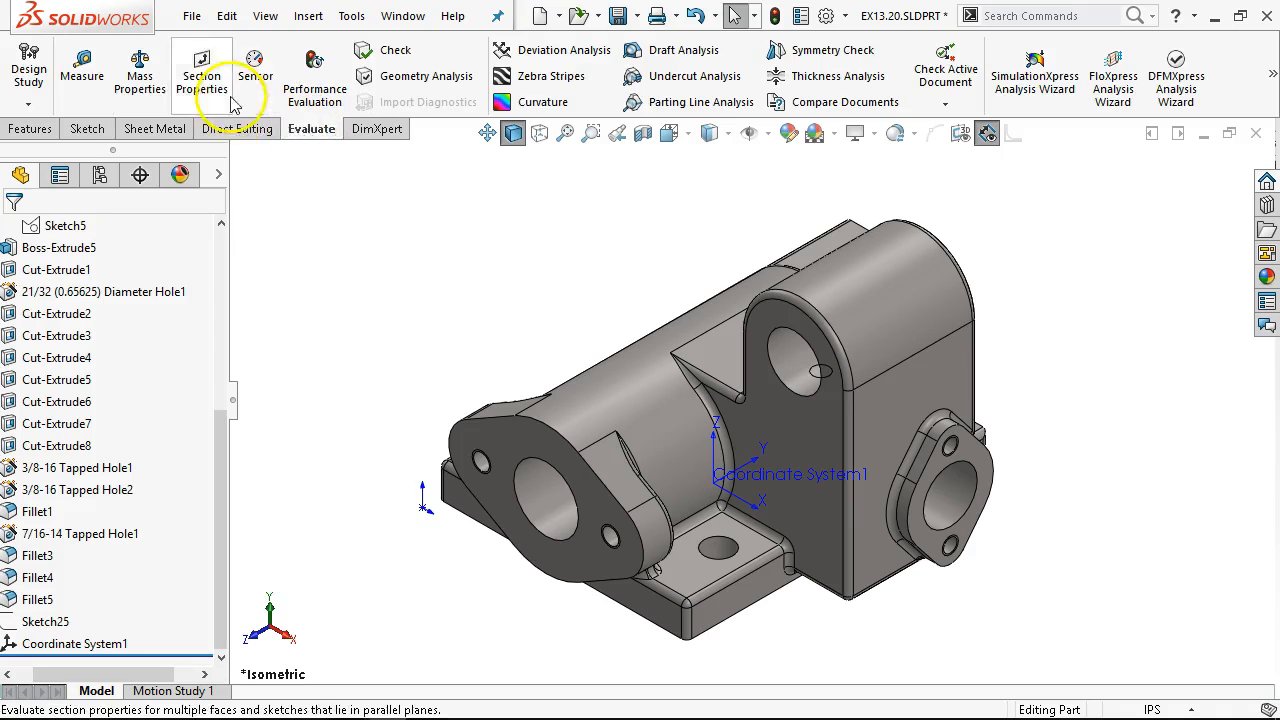
pyautogui.click(140, 68)
pyautogui.click(1134, 207)
pyautogui.click(1140, 208)
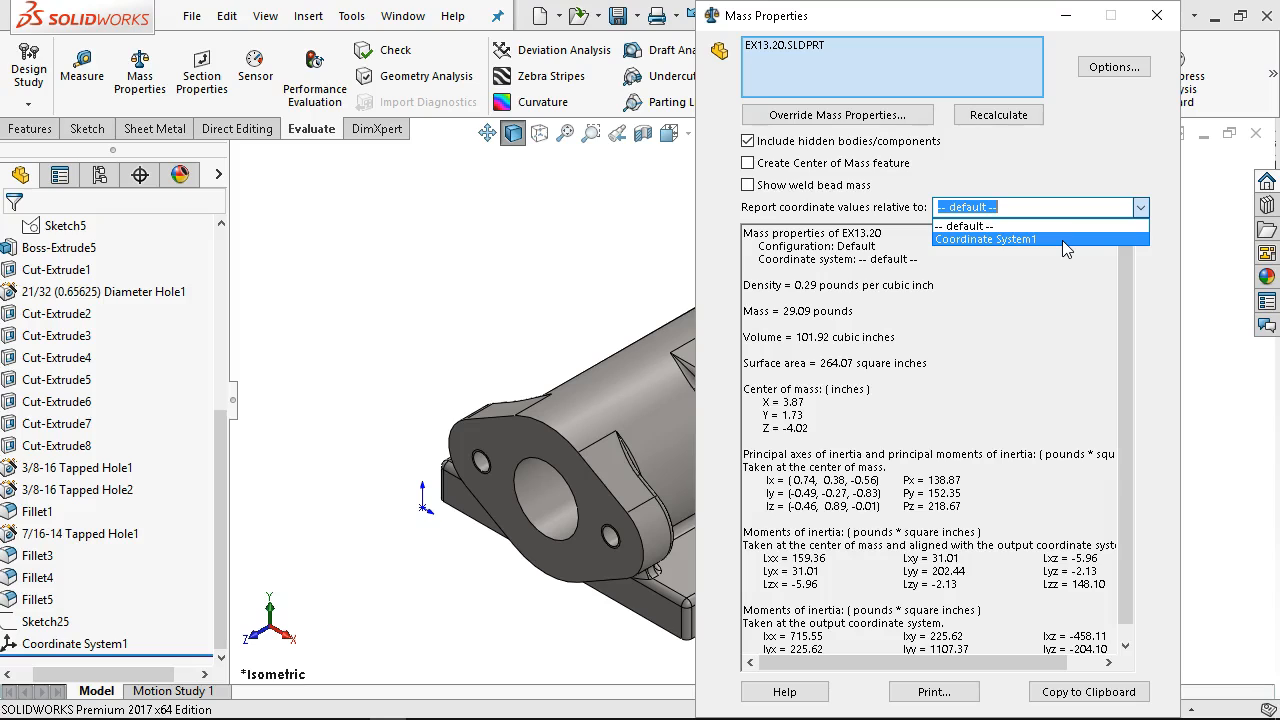
pyautogui.click(1062, 240)
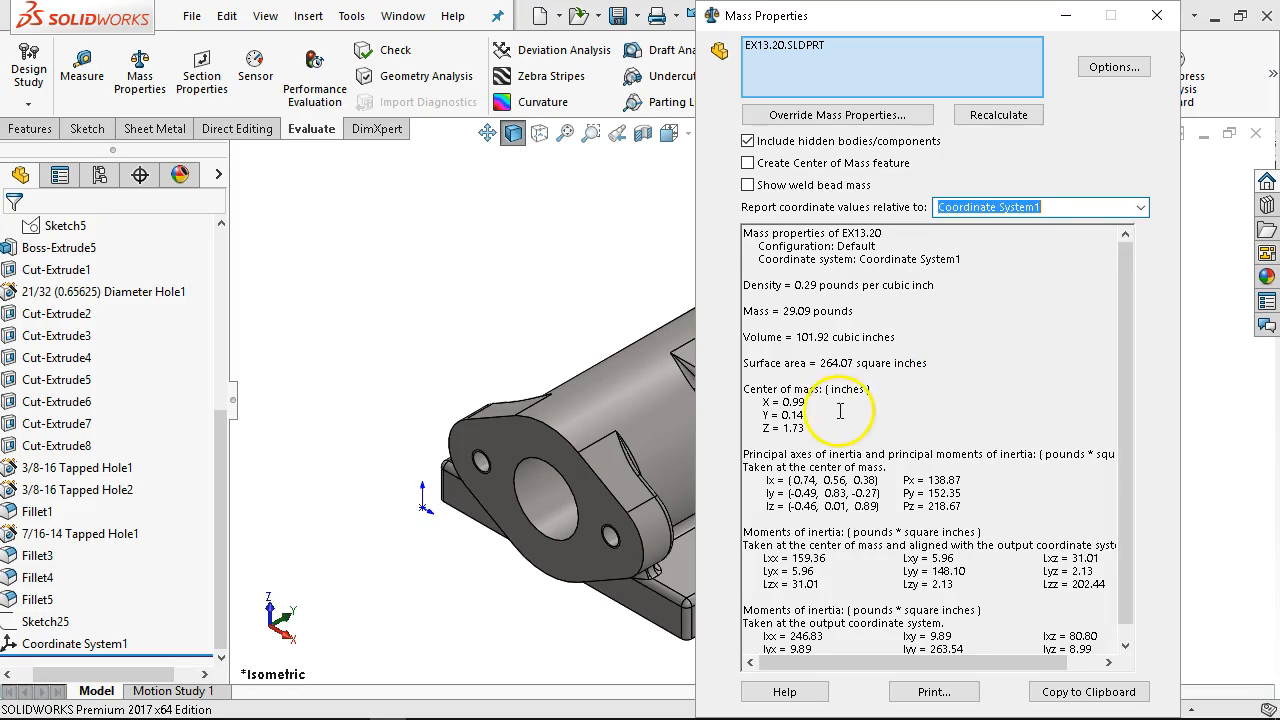
pyautogui.moveTo(745, 400); pyautogui.dragTo(806, 428)
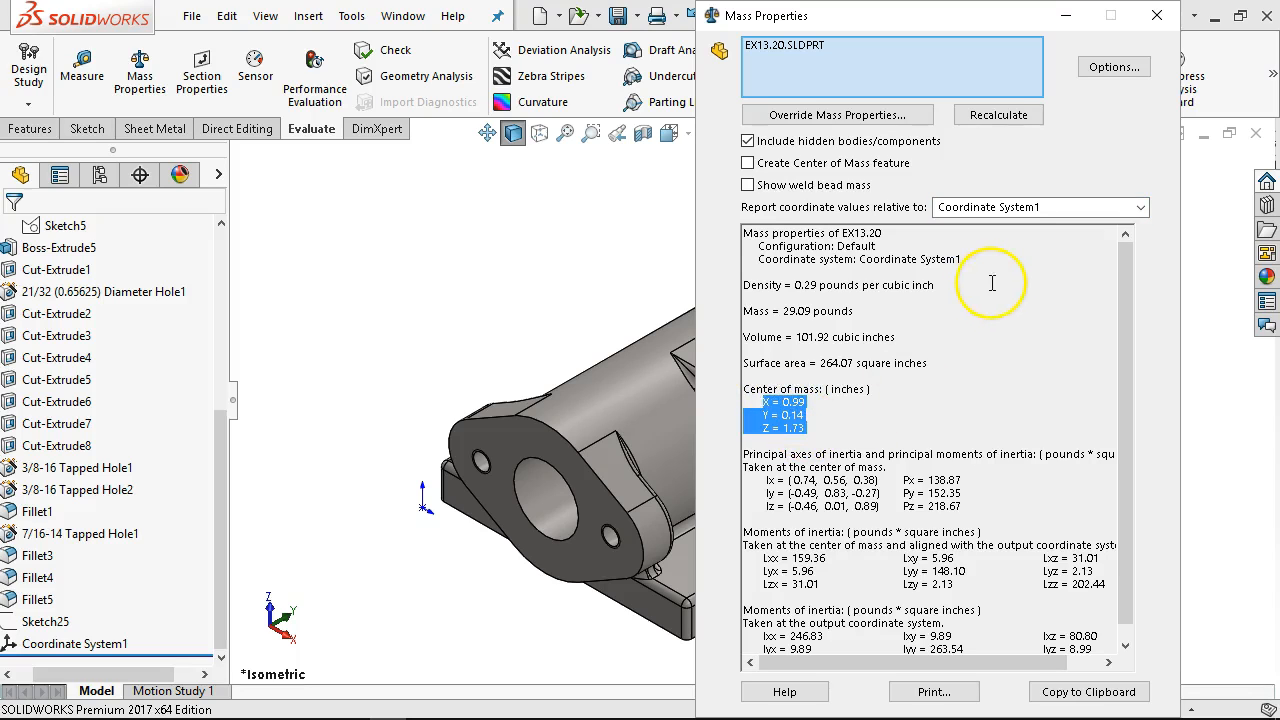
pyautogui.click(1160, 16)
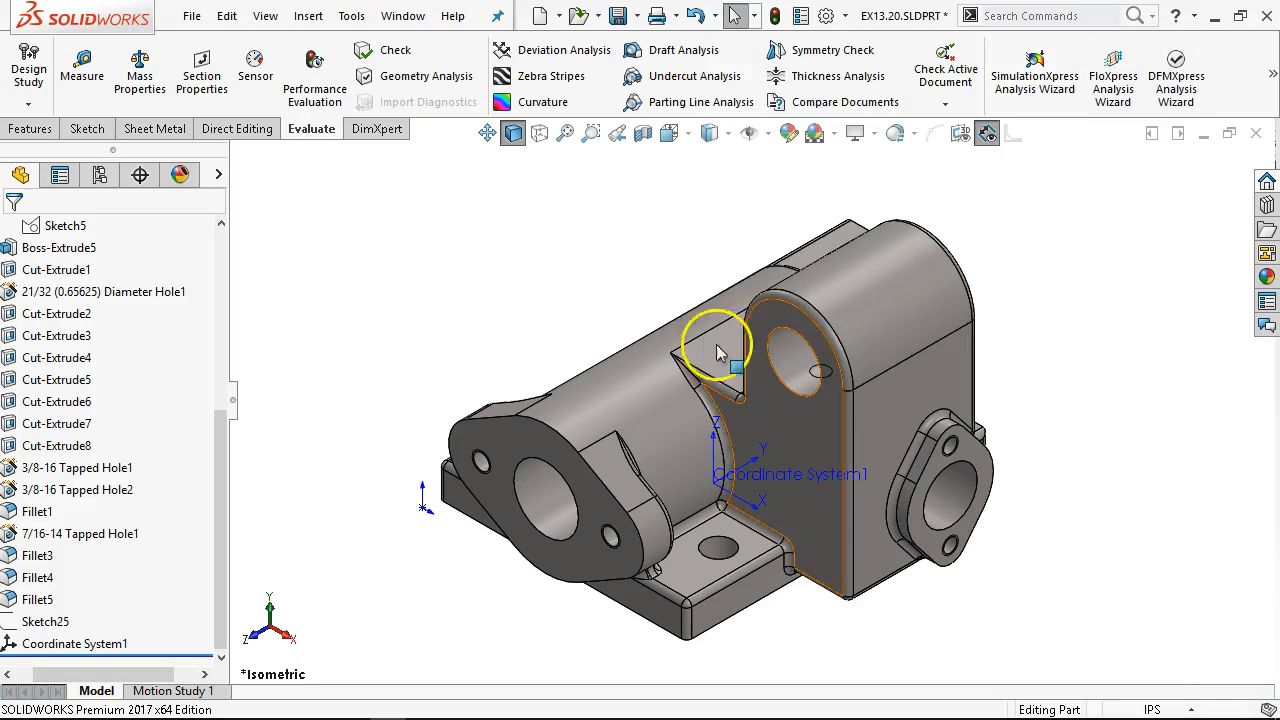
# Hide Coordinate System1 in the model
pyautogui.moveTo(496, 211); pyautogui.dragTo(425, 263)
pyautogui.rightClick(74, 643)
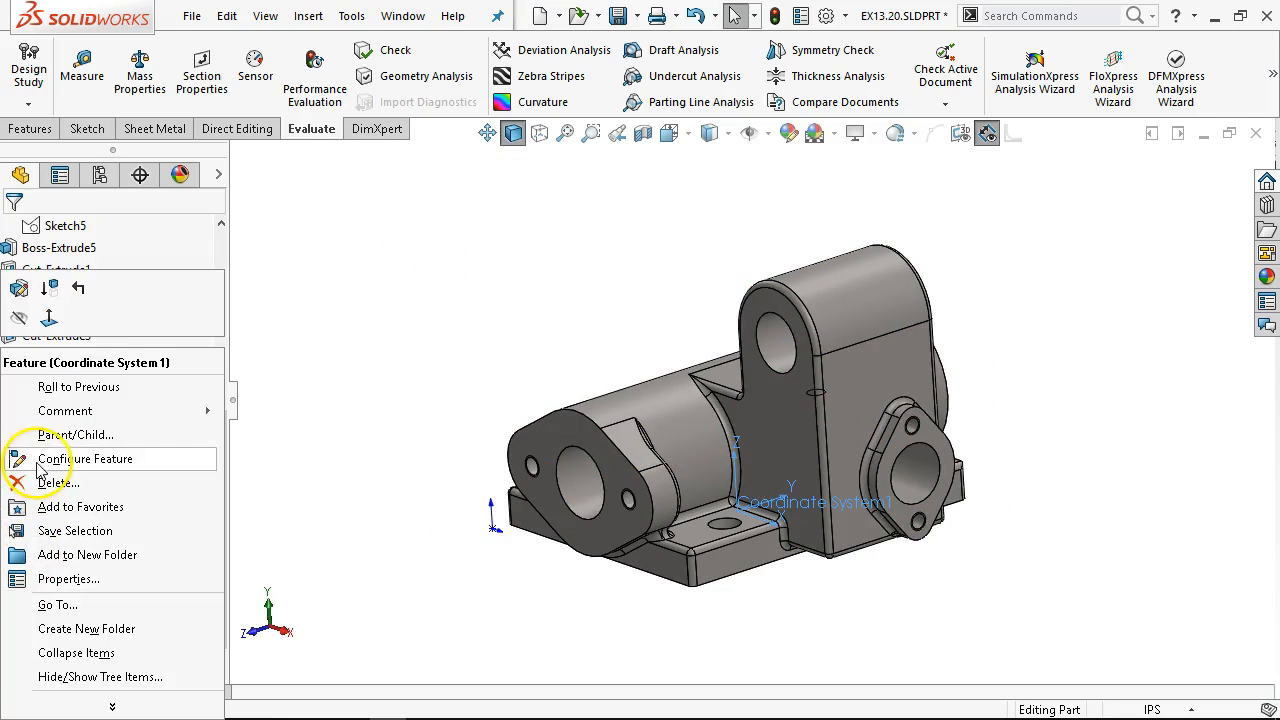
pyautogui.click(21, 317)
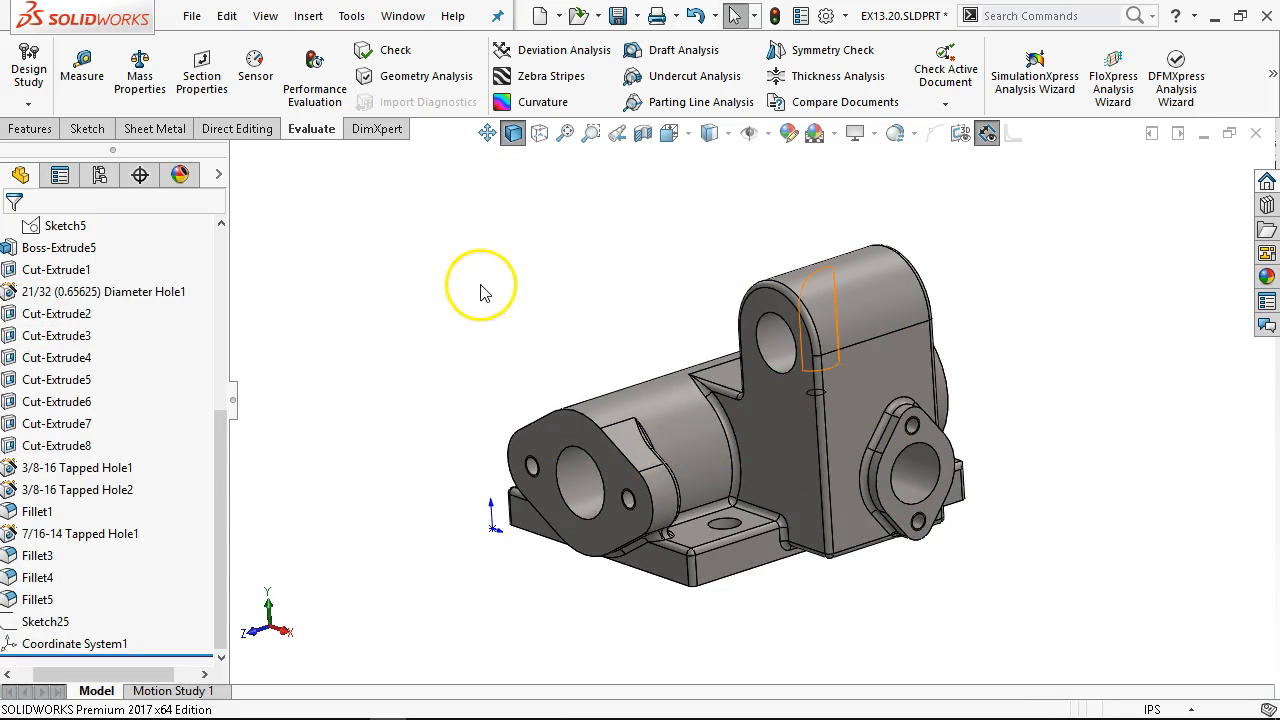
# Examine the finished stop box in isometric view, including the bore in the side flange, and fit the whole part in view
pyautogui.moveTo(503, 294)
pyautogui.mouseDown(button='middle')
pyautogui.moveTo(523, 317)
pyautogui.moveTo(511, 313)
pyautogui.mouseUp(button='middle')
pyautogui.press('Escape')
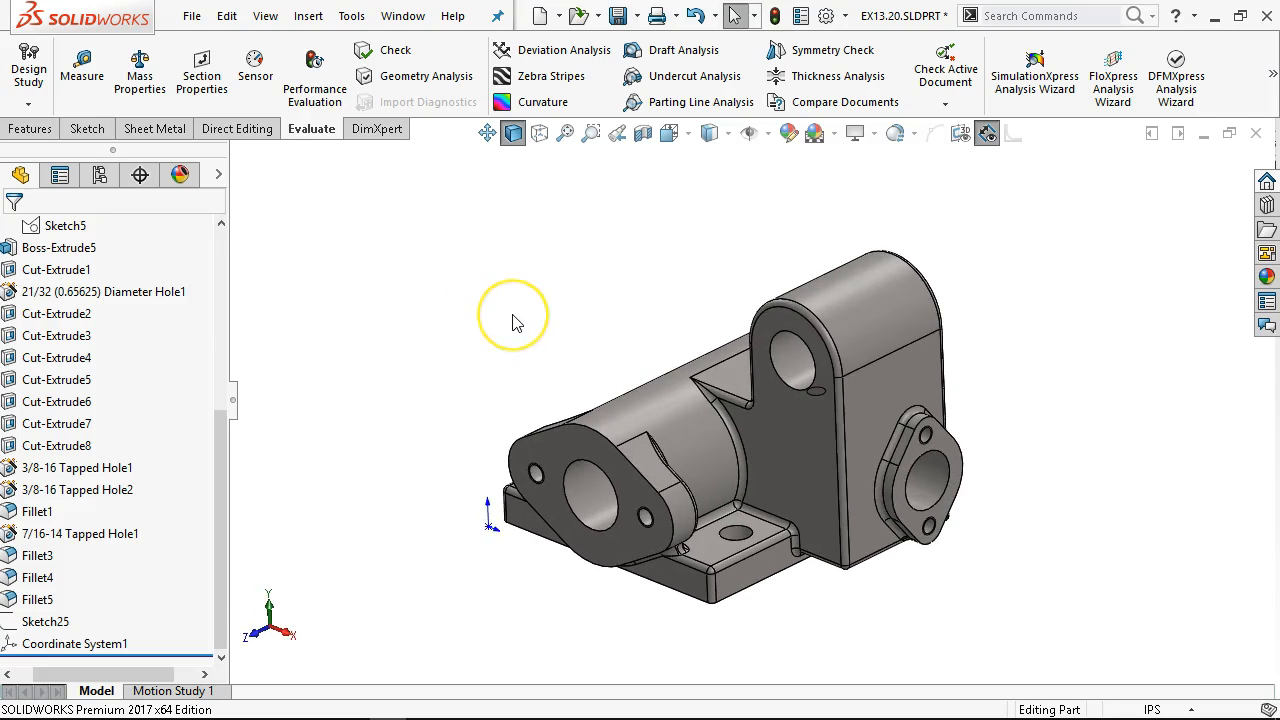
pyautogui.hotkey('ctrl', '7')
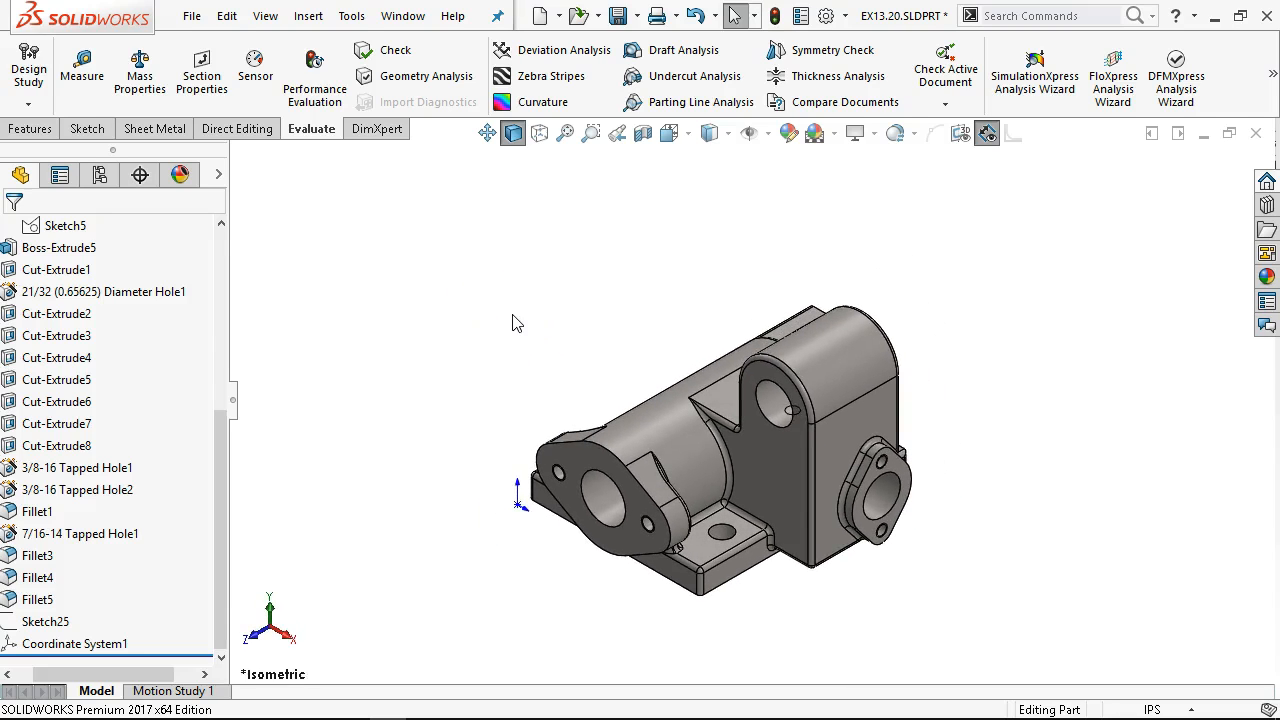
pyautogui.scroll(-1, 690, 518)
pyautogui.scroll(-1, 690, 522)
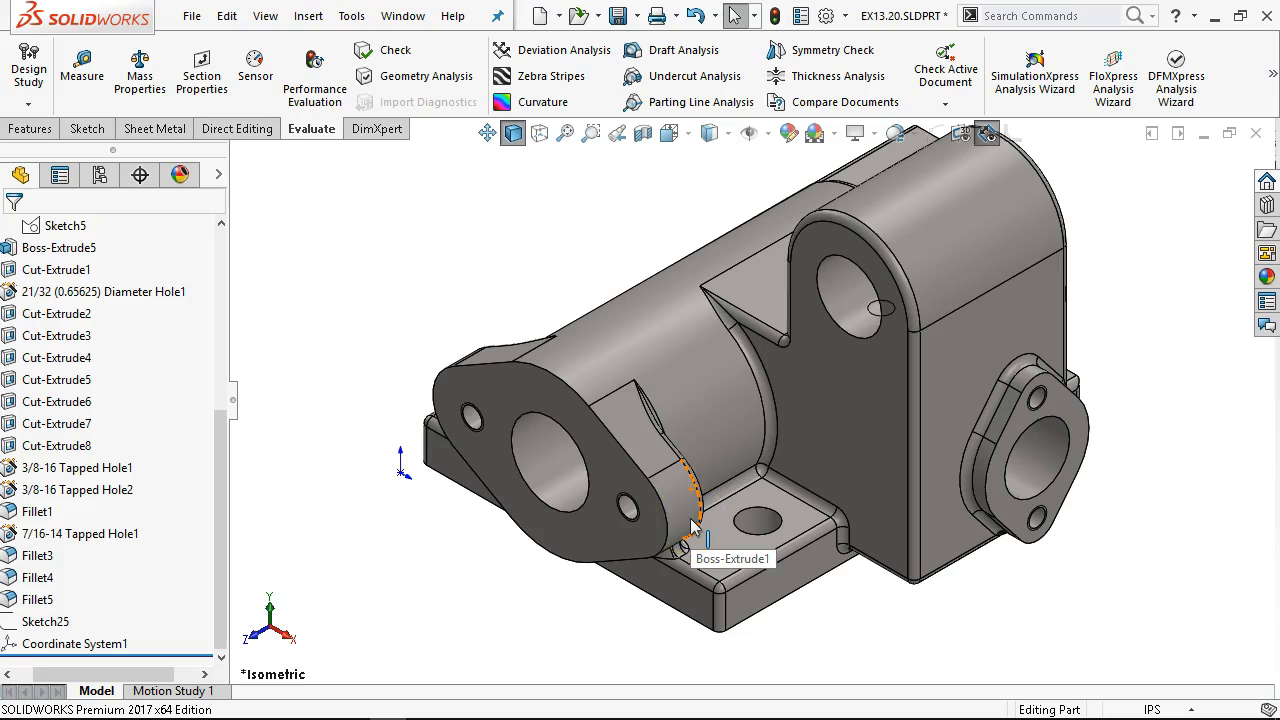
pyautogui.click(1024, 476)
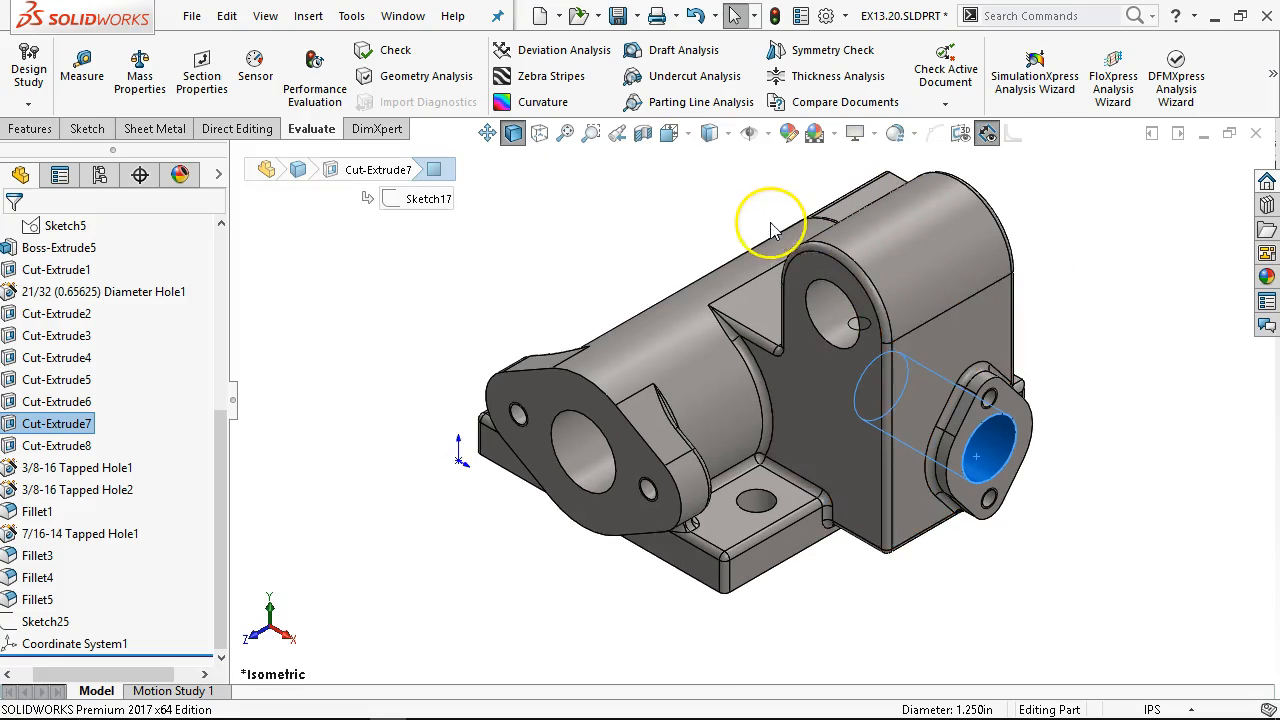
pyautogui.press('f')
pyautogui.click(655, 248)
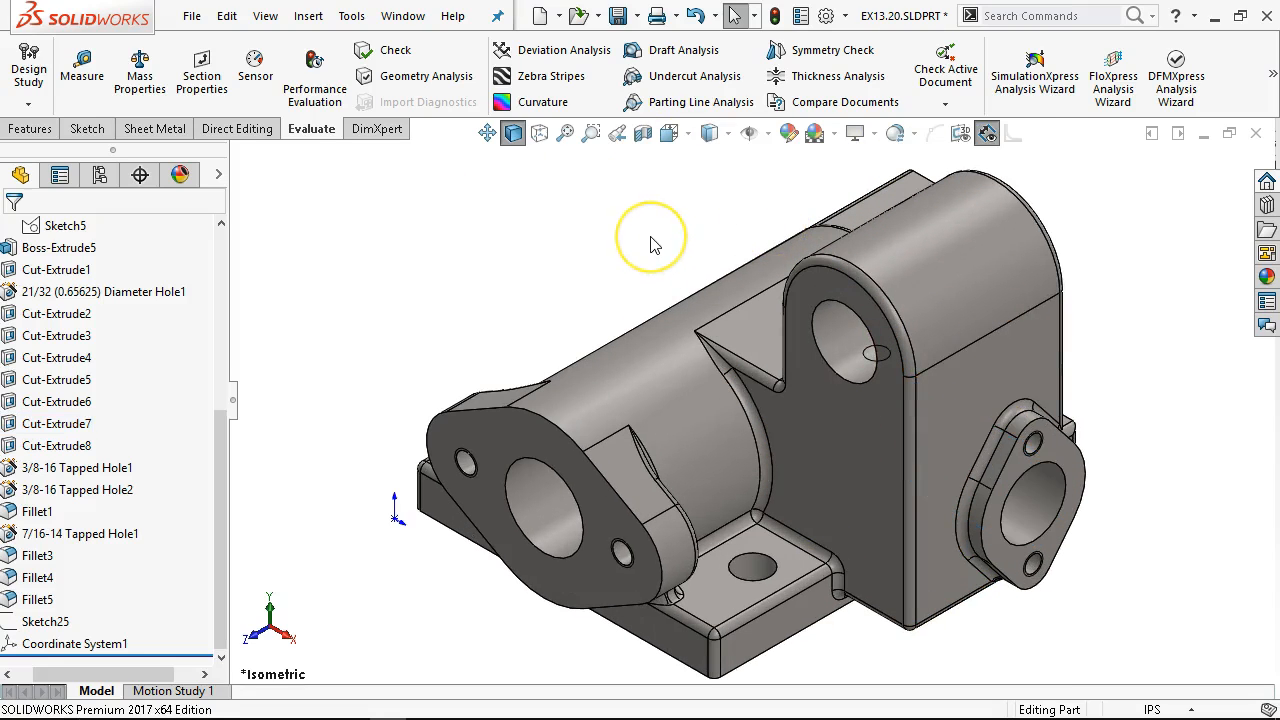